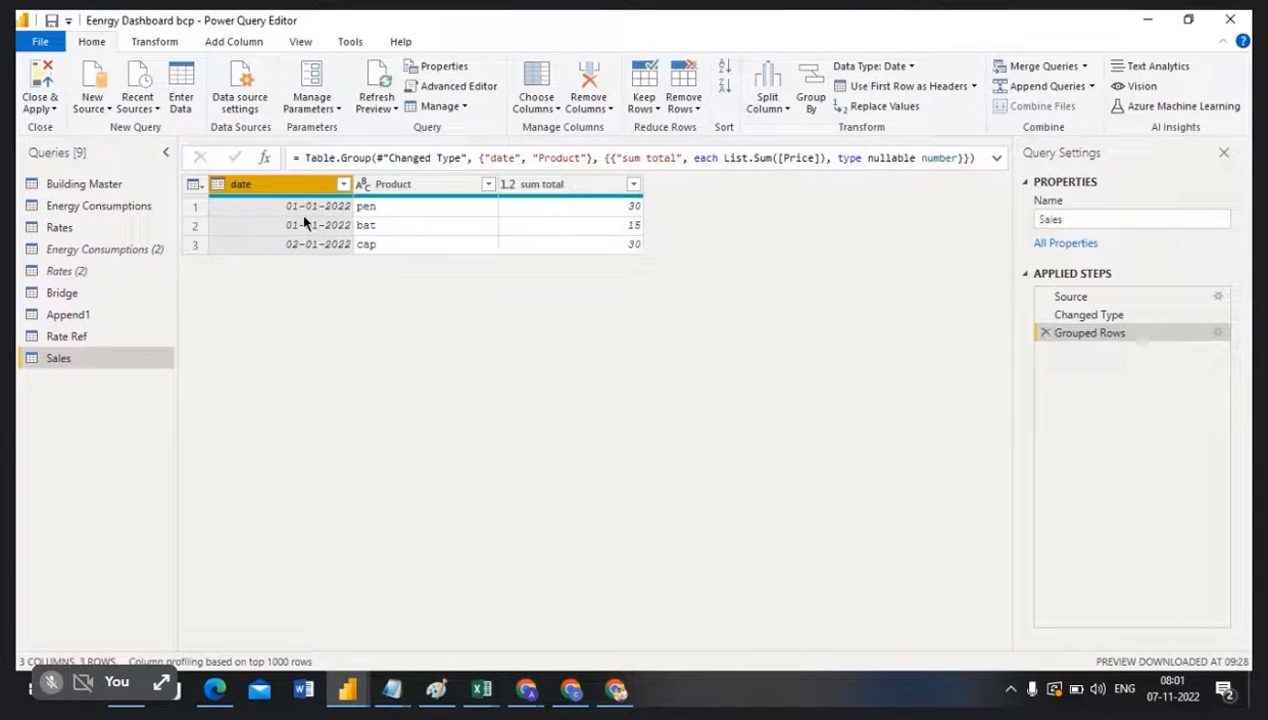
Step: Replace the value "pen" with "Pen" in the Product column of the Sales query
{"action": "left_click", "coordinate": [408, 186]}
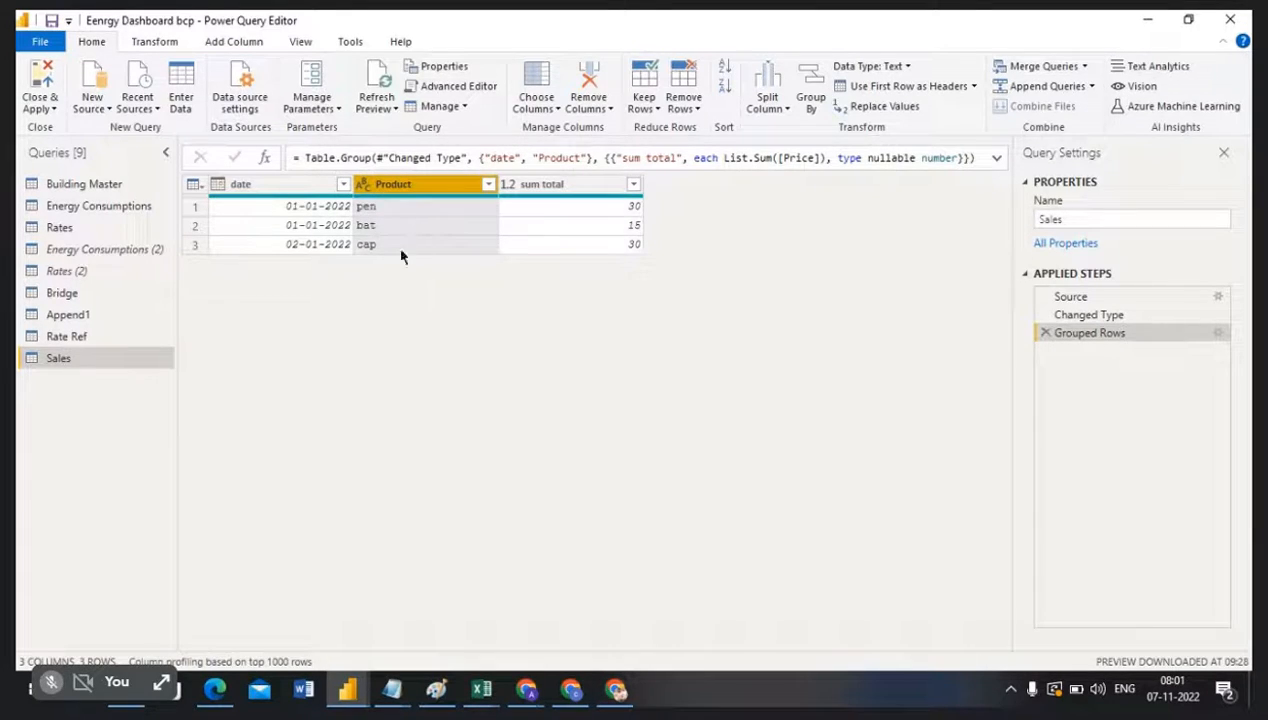
{"action": "left_click", "coordinate": [880, 110]}
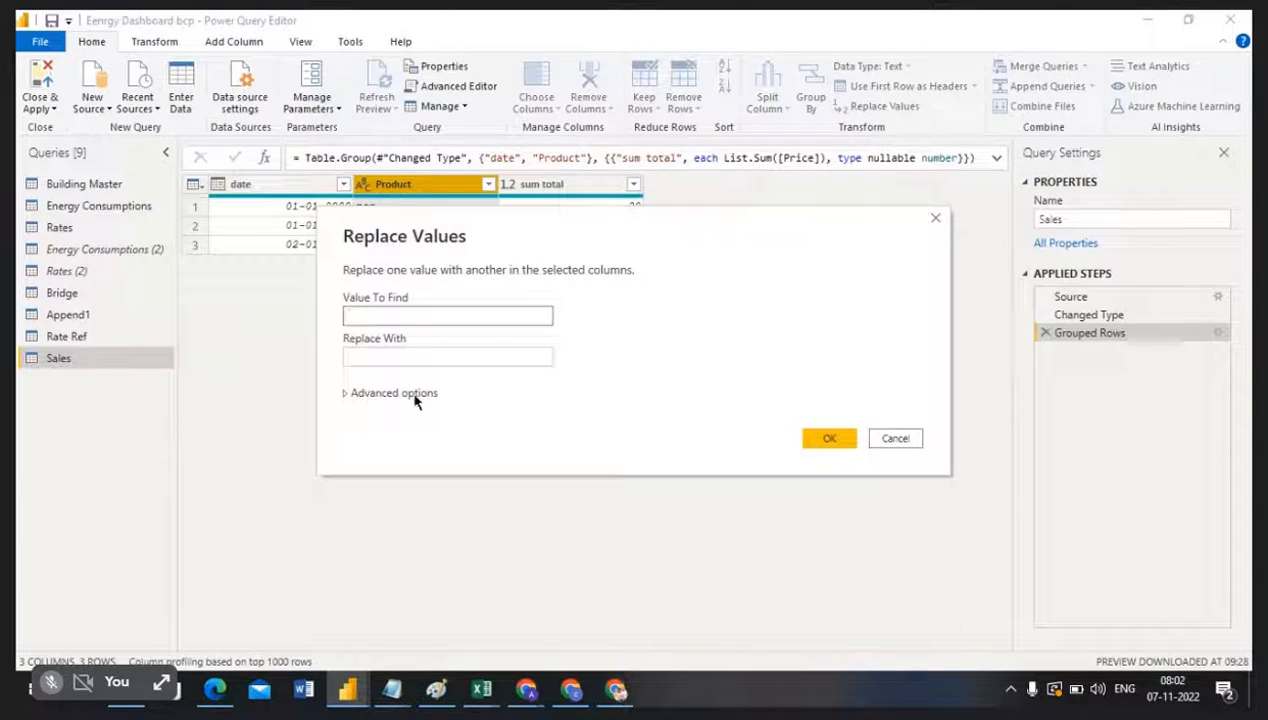
{"action": "left_click_drag", "start_coordinate": [498, 240], "coordinate": [508, 262]}
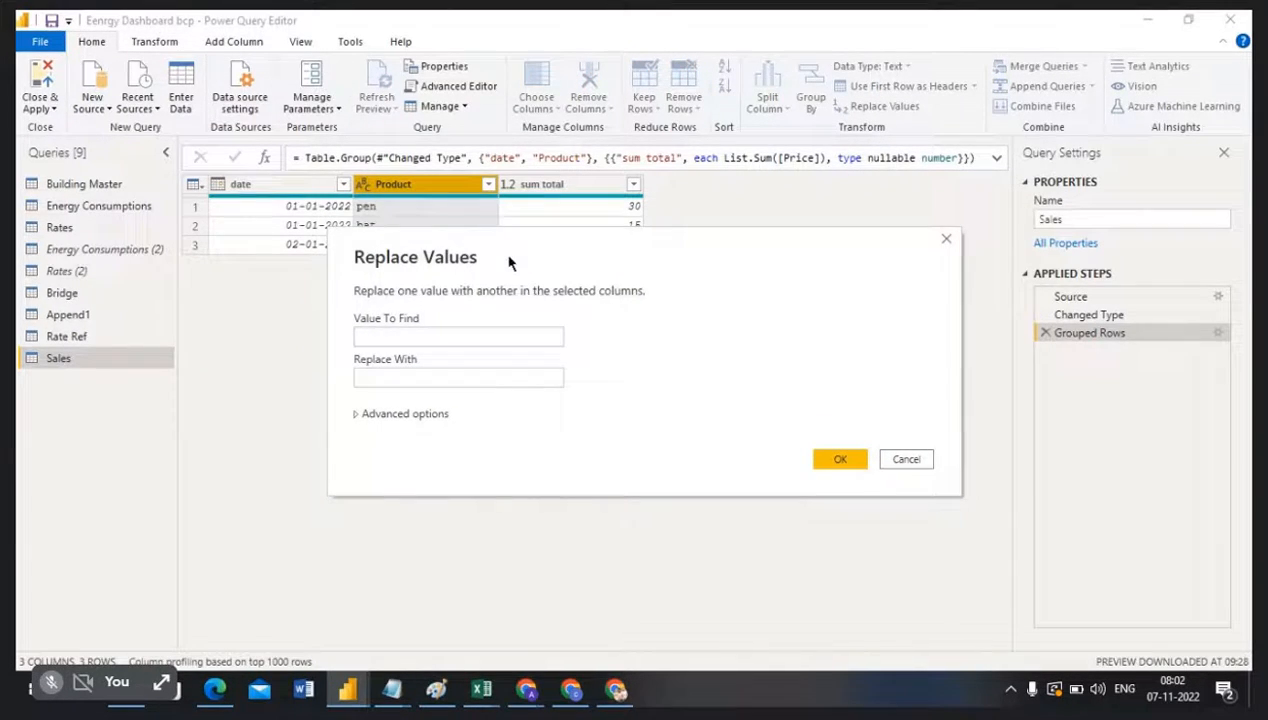
{"action": "left_click", "coordinate": [388, 330]}
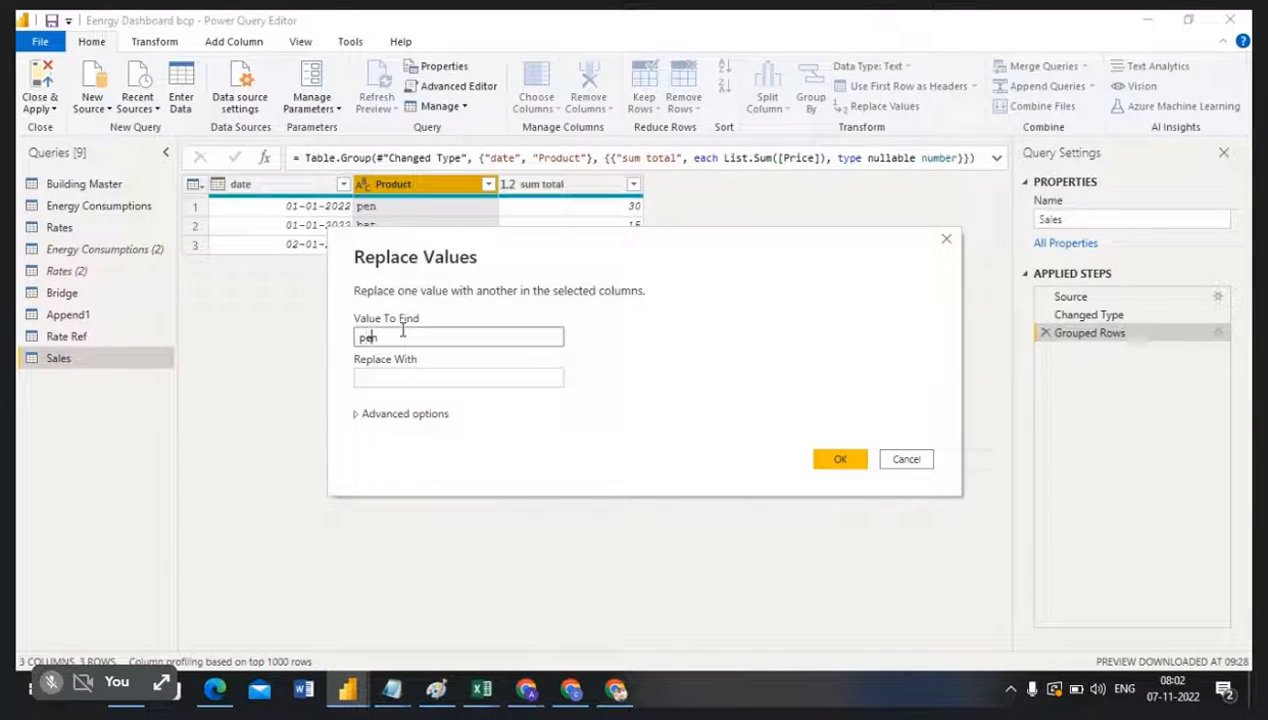
{"action": "left_click", "coordinate": [411, 372]}
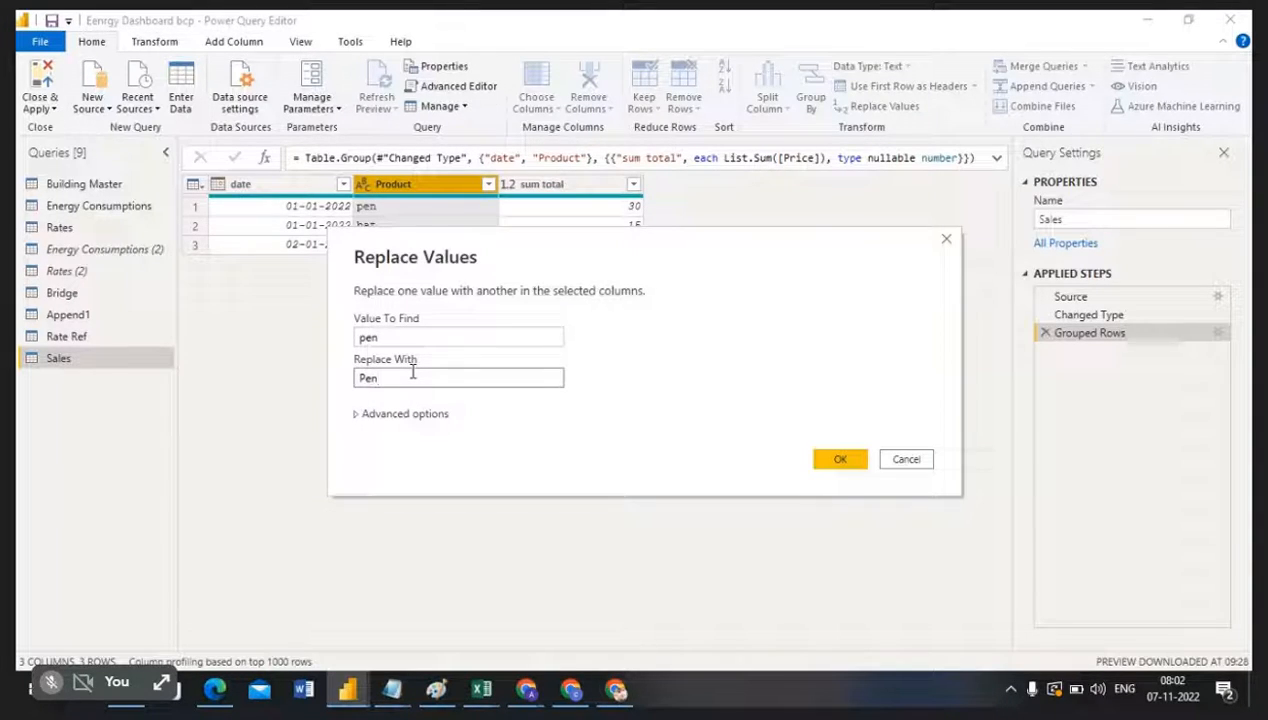
{"action": "left_click", "coordinate": [840, 460]}
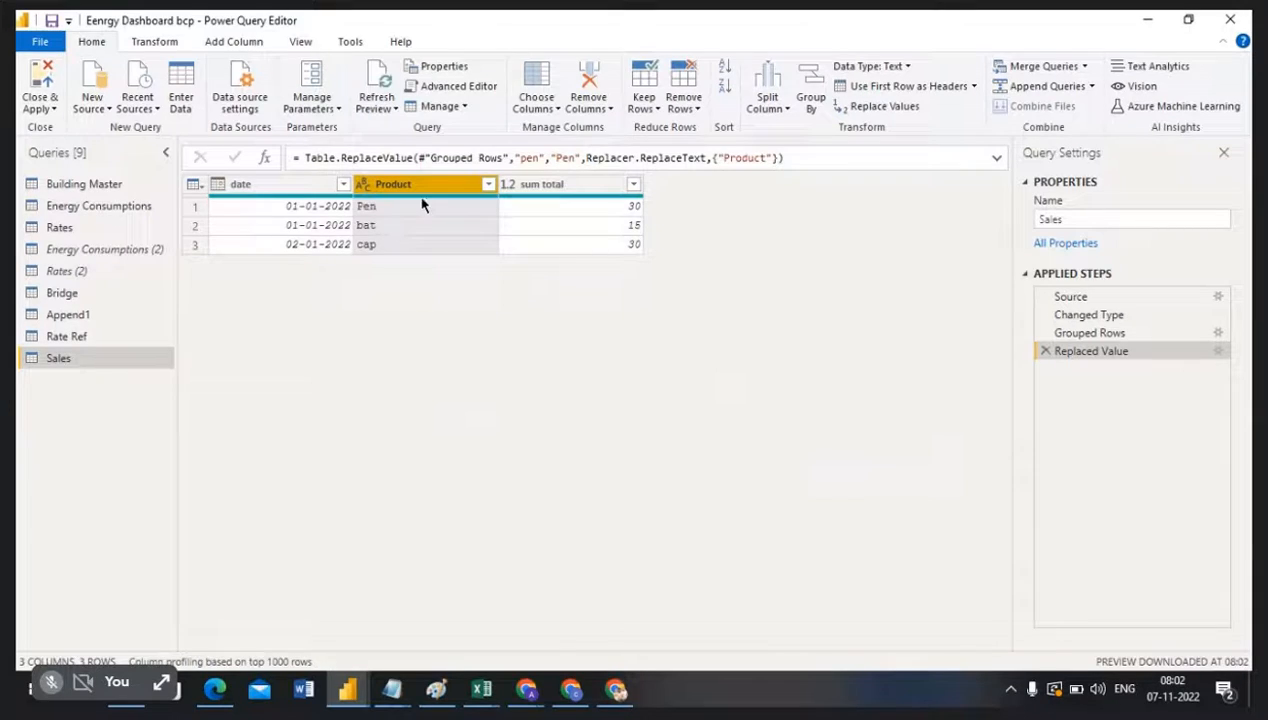
{"action": "right_click", "coordinate": [396, 185]}
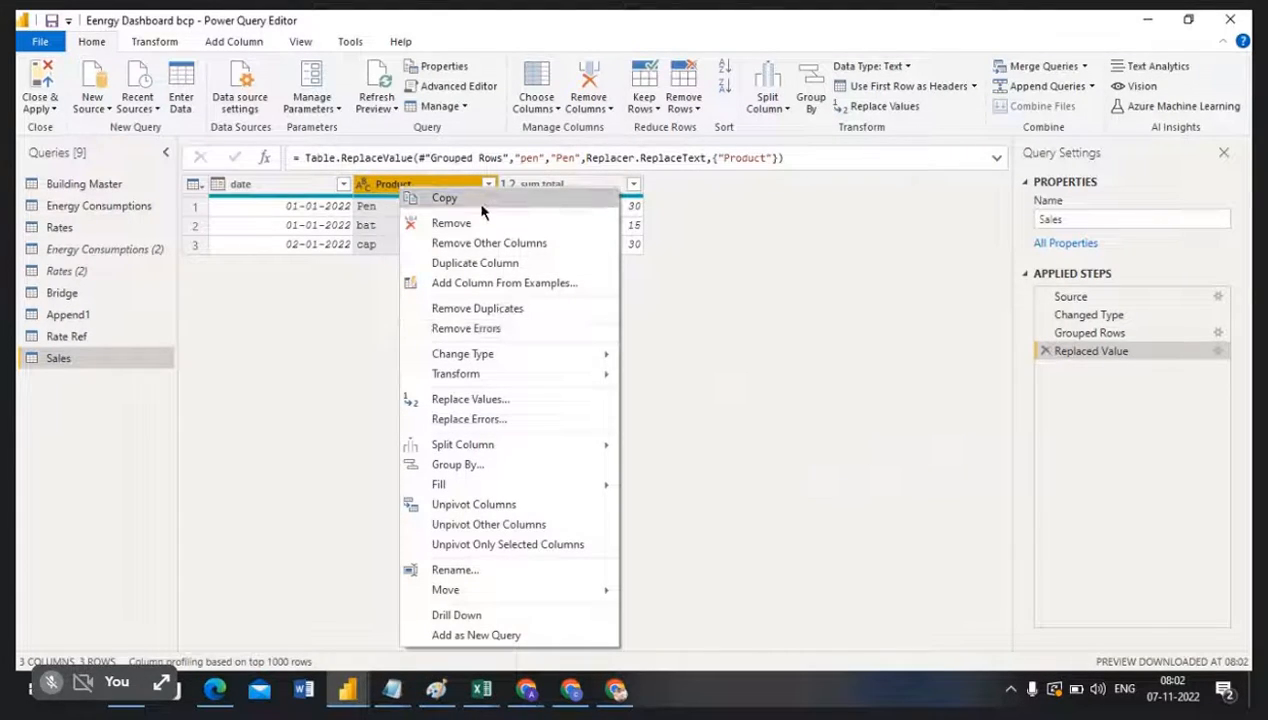
{"action": "left_click", "coordinate": [765, 422]}
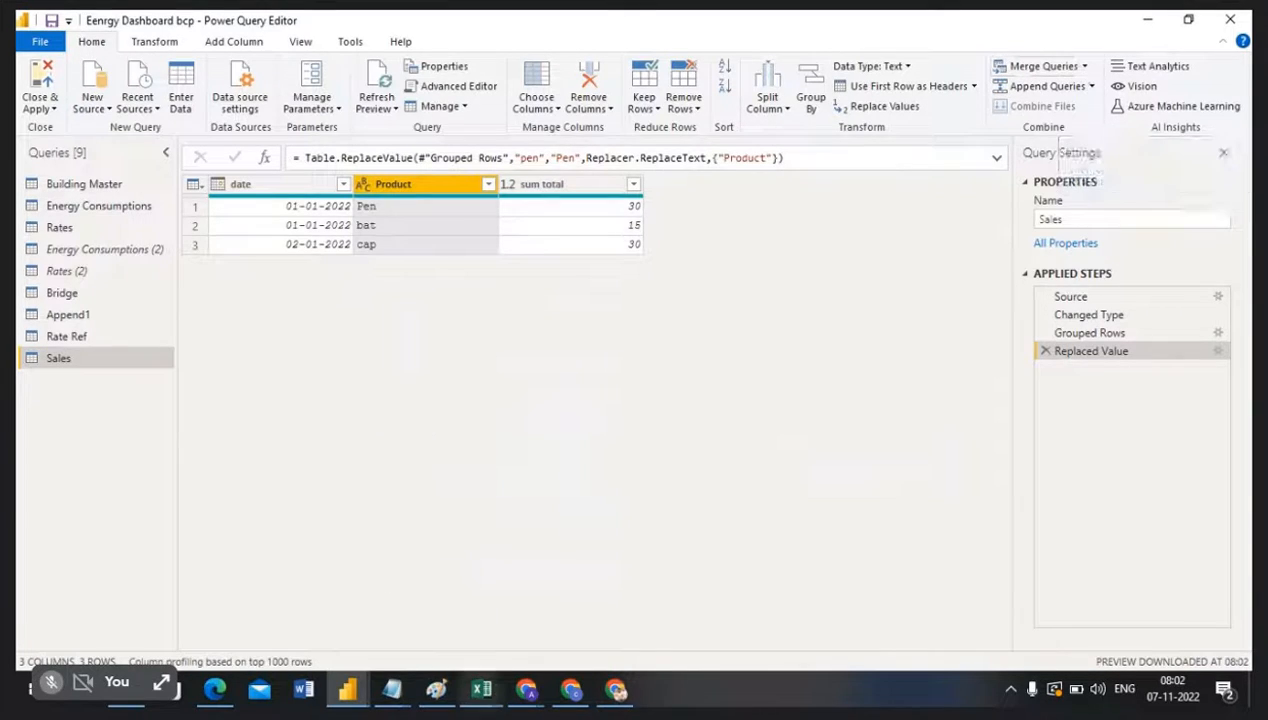
Step: Switch to the Power consume workbook in Excel and look through the data on its existing sheets
{"action": "left_click", "coordinate": [483, 703]}
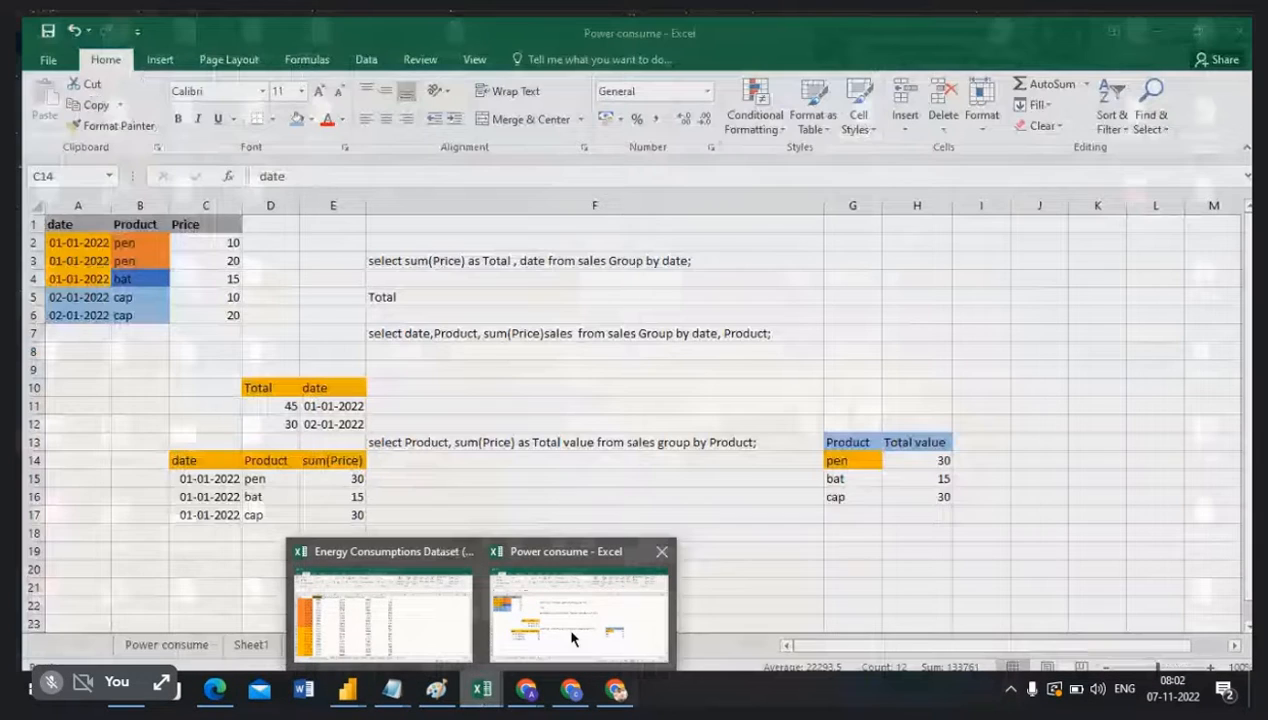
{"action": "left_click", "coordinate": [566, 638]}
{"action": "left_click", "coordinate": [426, 641]}
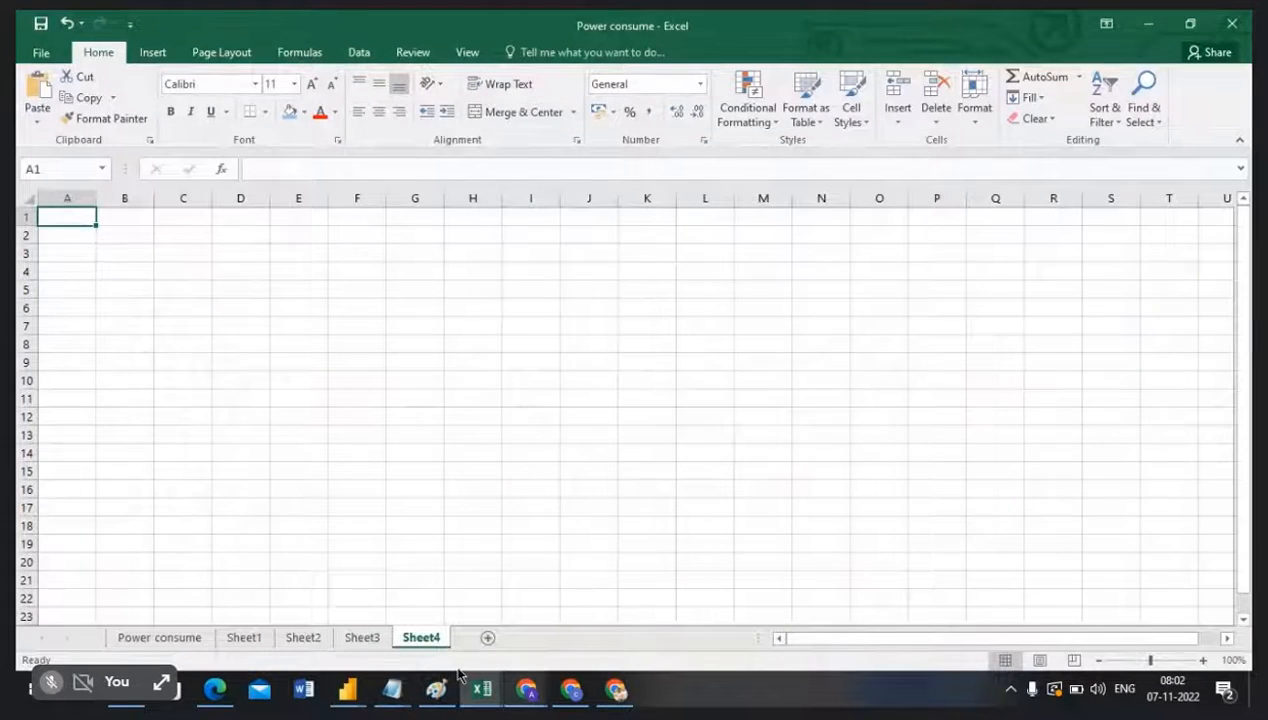
{"action": "left_click", "coordinate": [361, 641]}
{"action": "left_click_drag", "start_coordinate": [190, 453], "coordinate": [320, 509]}
{"action": "left_click", "coordinate": [386, 559]}
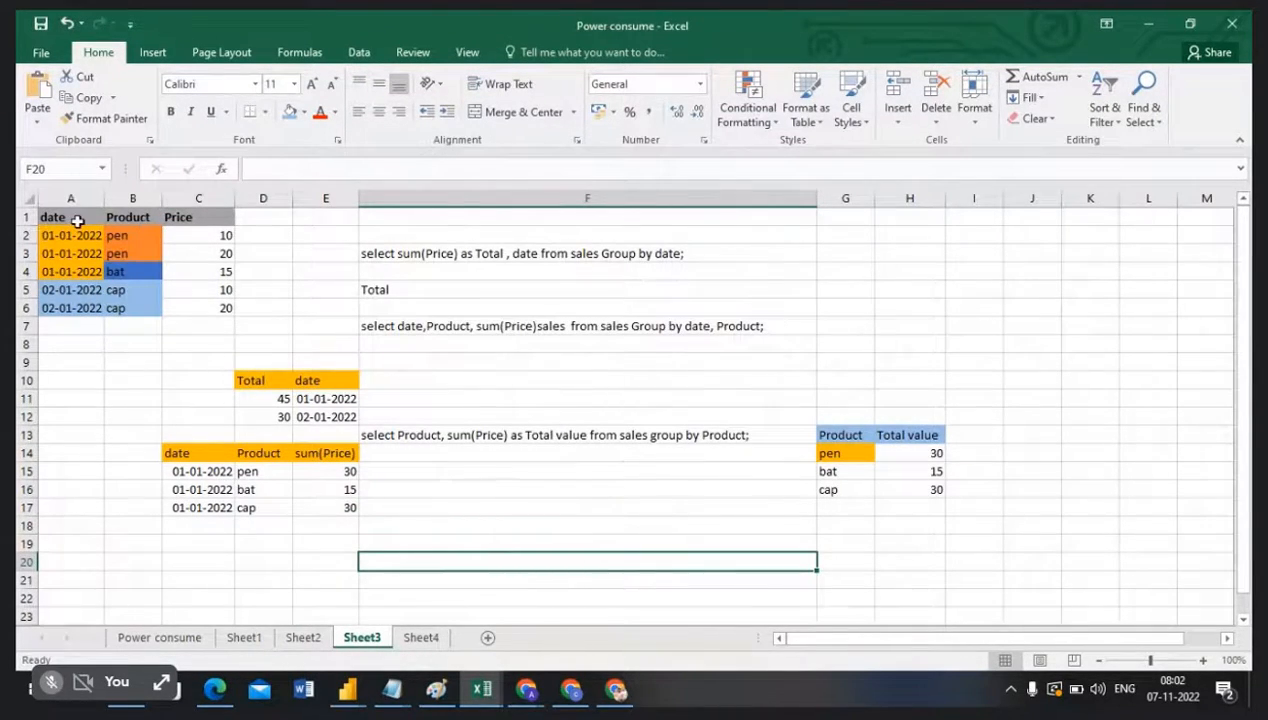
{"action": "left_click", "coordinate": [300, 643]}
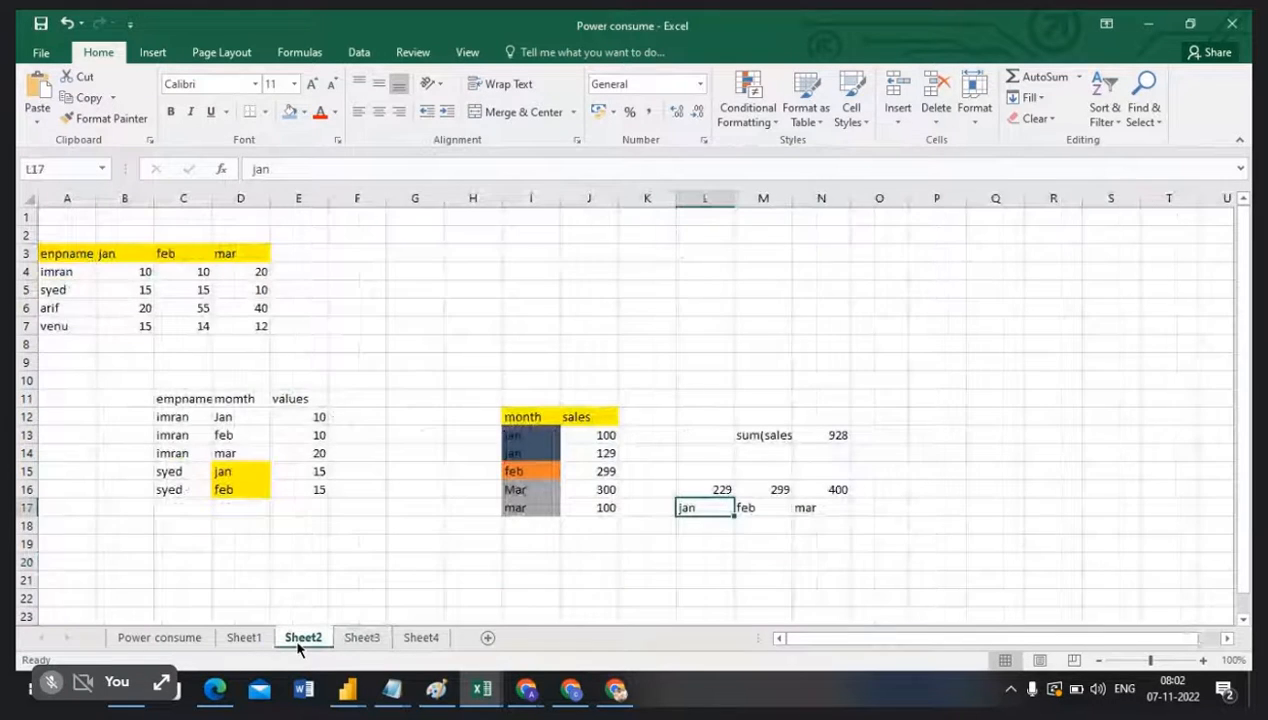
{"action": "left_click", "coordinate": [238, 639]}
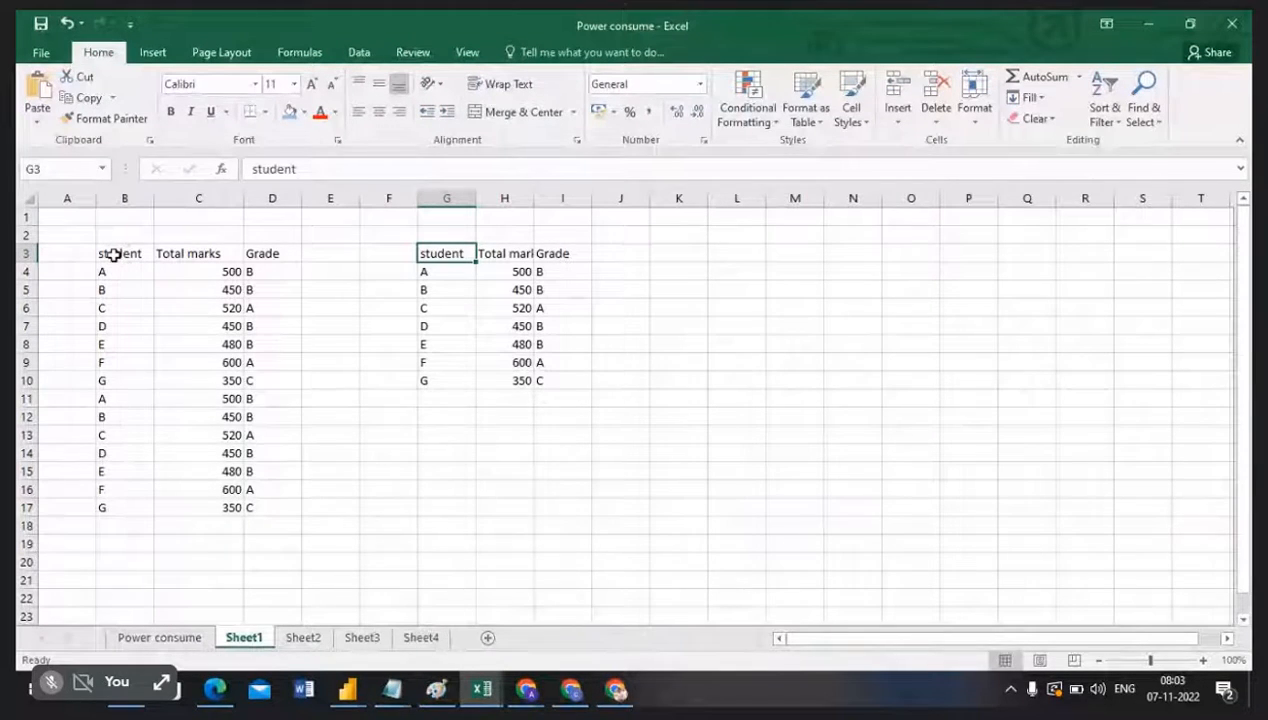
{"action": "left_click_drag", "start_coordinate": [115, 255], "coordinate": [283, 510]}
{"action": "left_click", "coordinate": [142, 641]}
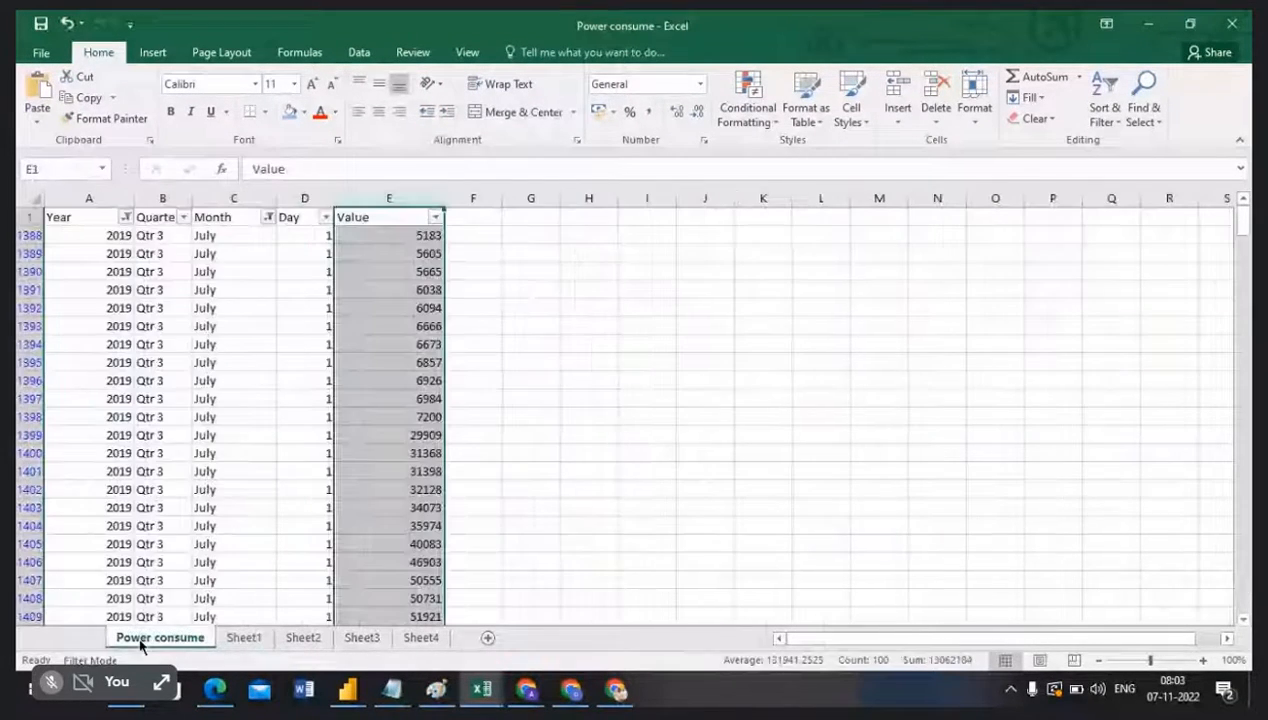
{"action": "left_click", "coordinate": [664, 417]}
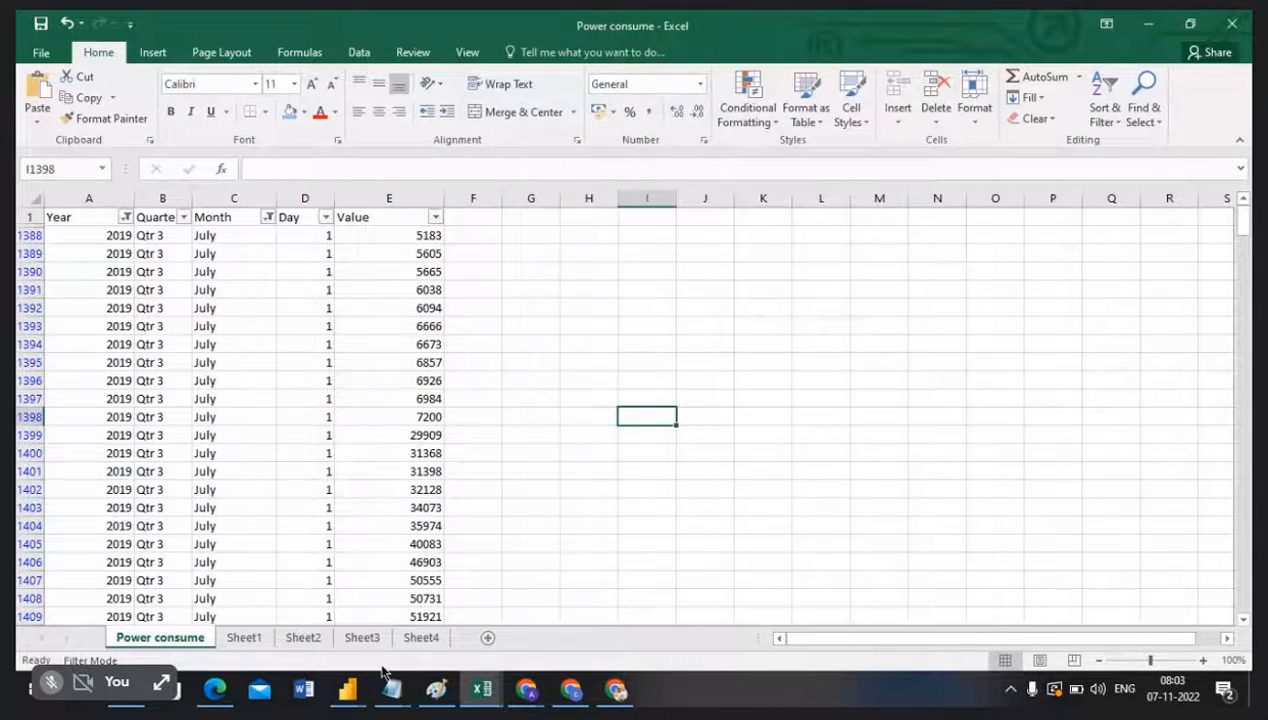
{"action": "mouse_move", "coordinate": [347, 689]}
{"action": "left_click", "coordinate": [425, 632]}
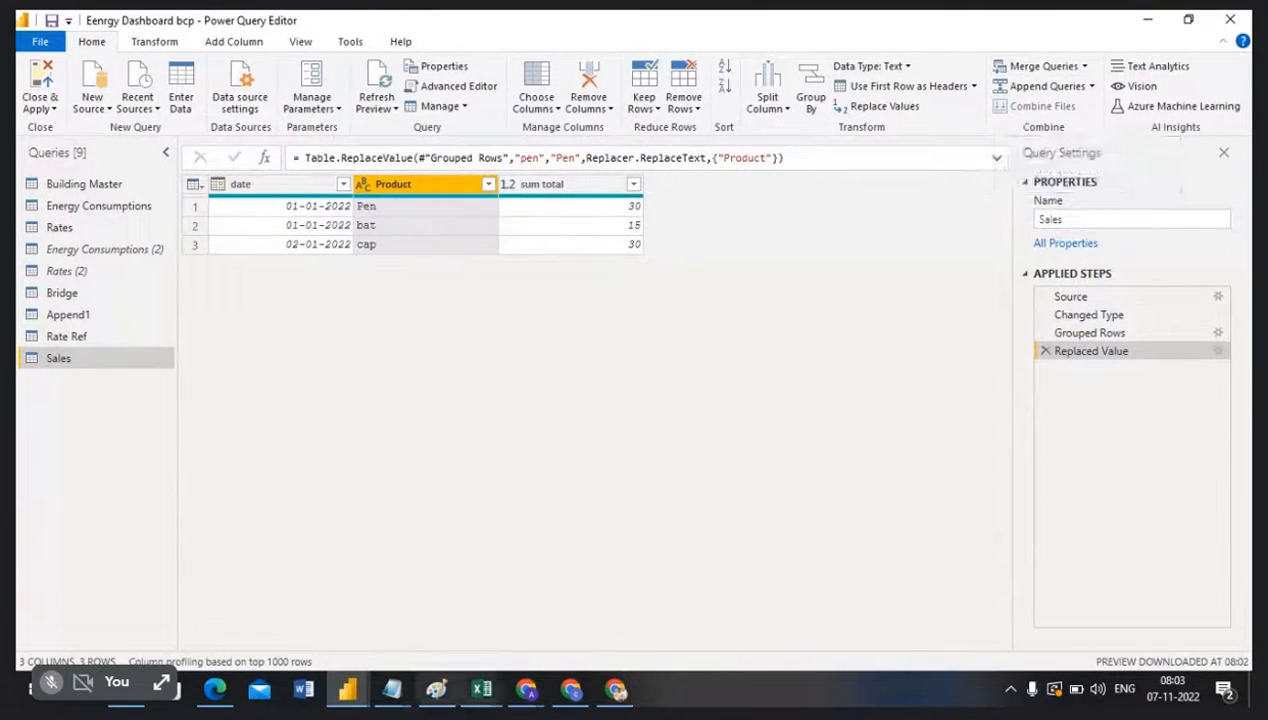
{"action": "mouse_move", "coordinate": [481, 689]}
{"action": "left_click", "coordinate": [580, 617]}
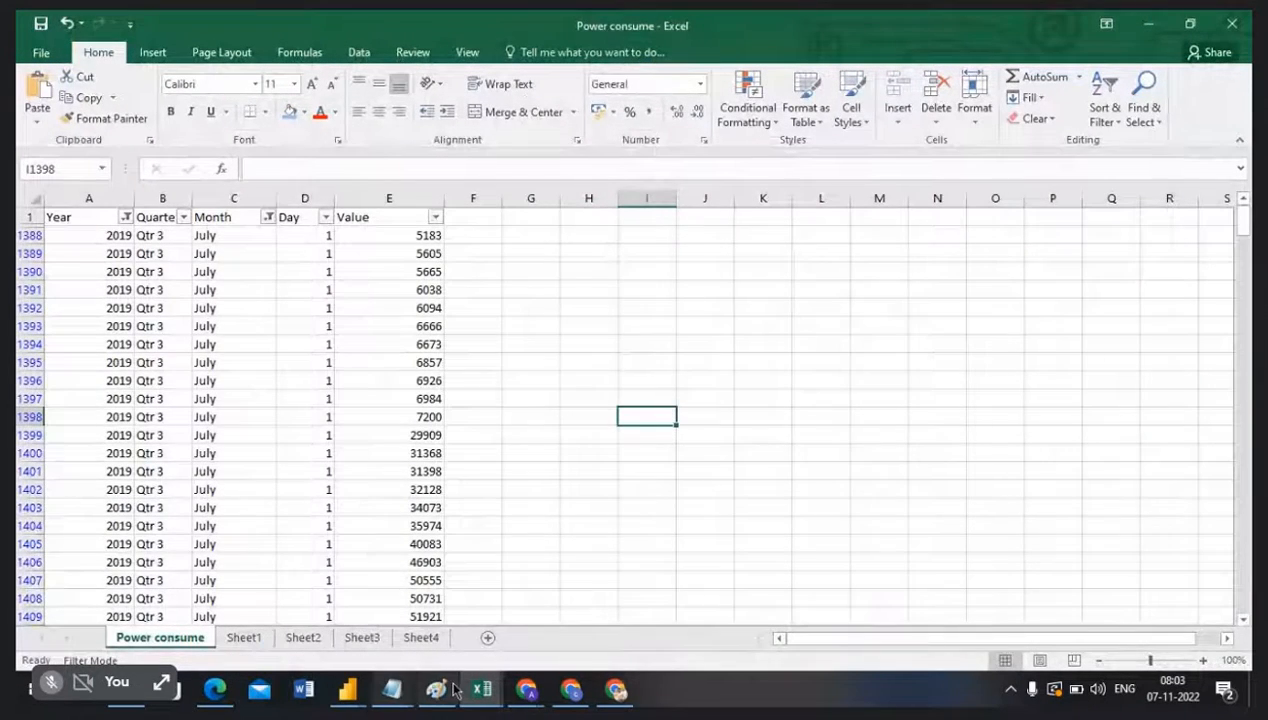
Step: Add a new worksheet to the Power consume workbook and enter the headers PID in A1 and product in B1
{"action": "left_click", "coordinate": [488, 638]}
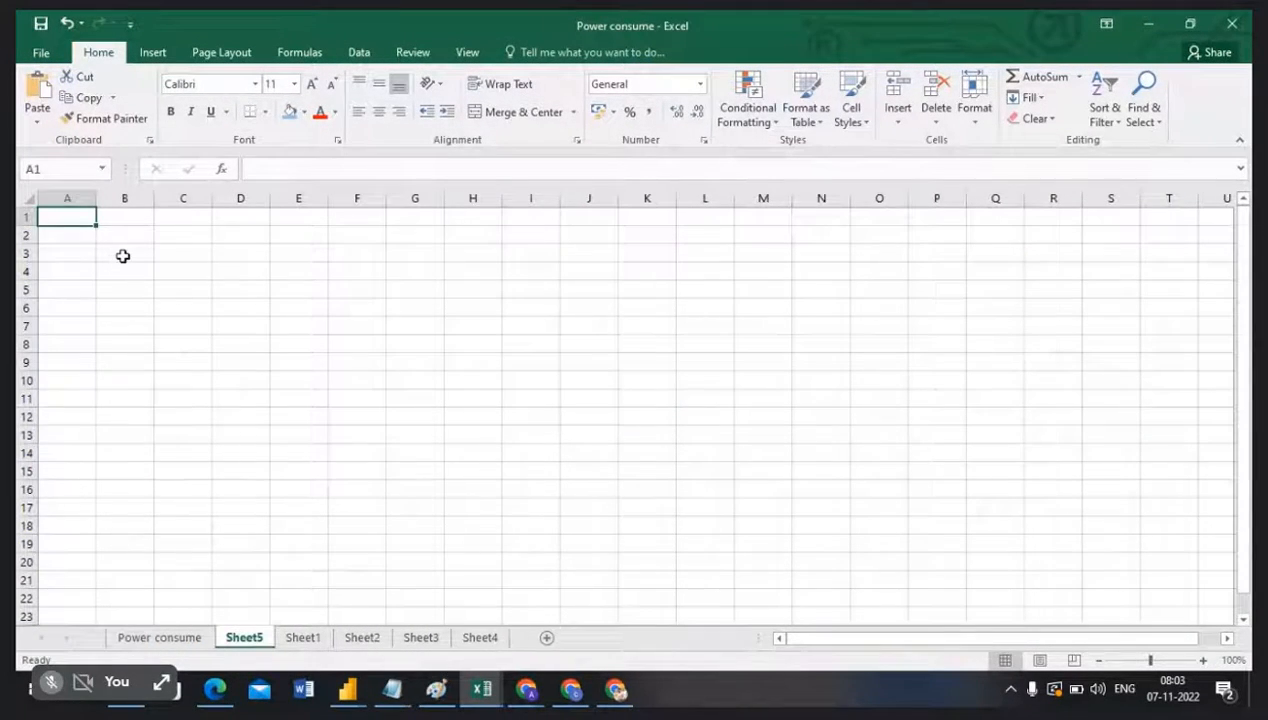
{"action": "type", "text": "Powe"}
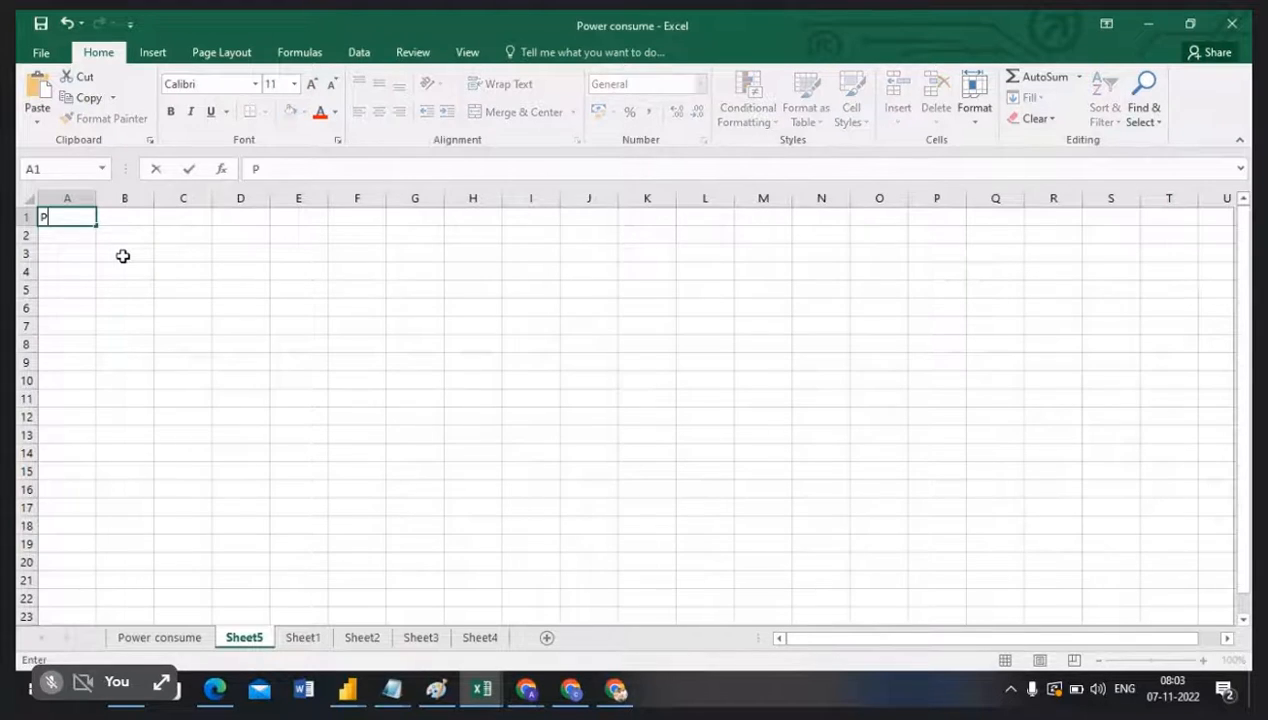
{"action": "key", "text": "BackSpace"}
{"action": "key", "text": "BackSpace"}
{"action": "key", "text": "BackSpace"}
{"action": "type", "text": "PID"}
{"action": "key", "text": "Tab"}
{"action": "type", "text": "pr"}
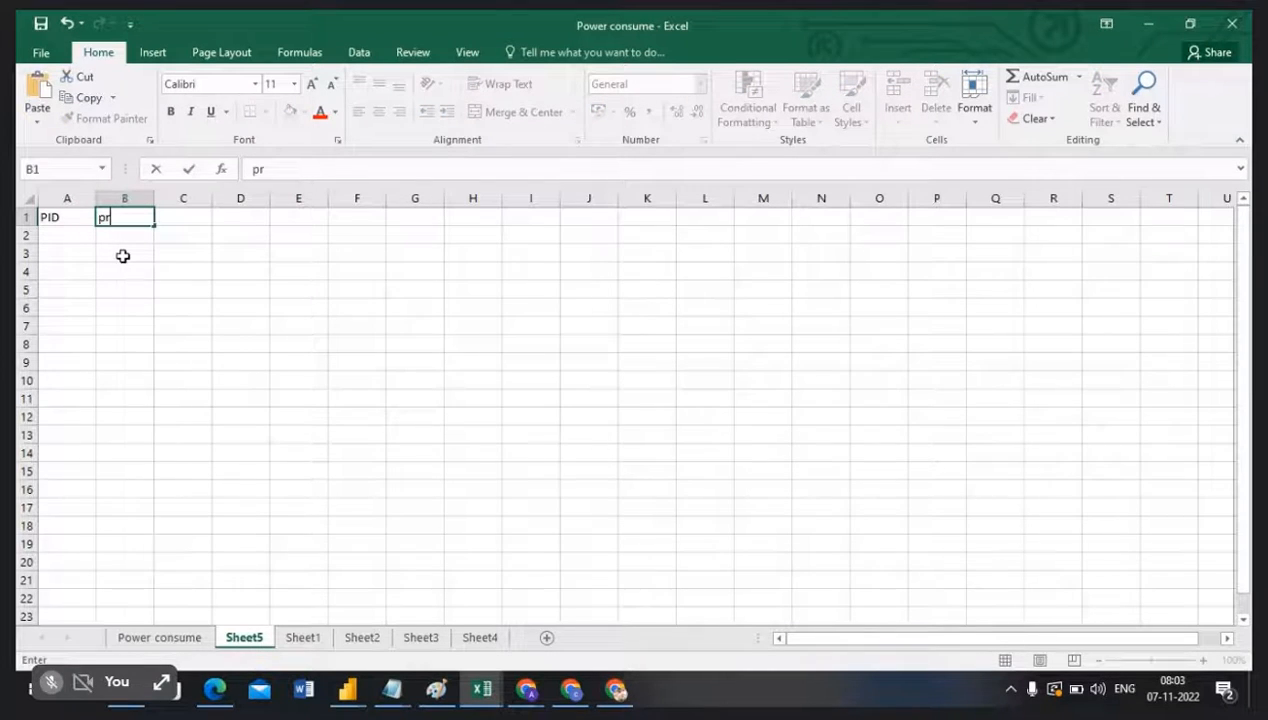
{"action": "type", "text": "iio"}
{"action": "key", "text": "BackSpace"}
{"action": "key", "text": "BackSpace"}
{"action": "type", "text": "og"}
{"action": "key", "text": "BackSpace"}
{"action": "type", "text": "duc"}
{"action": "left_click", "coordinate": [122, 256]}
Step: Fill in the first product row with ID P10 in A2 and Pen in B2
{"action": "left_click", "coordinate": [72, 233]}
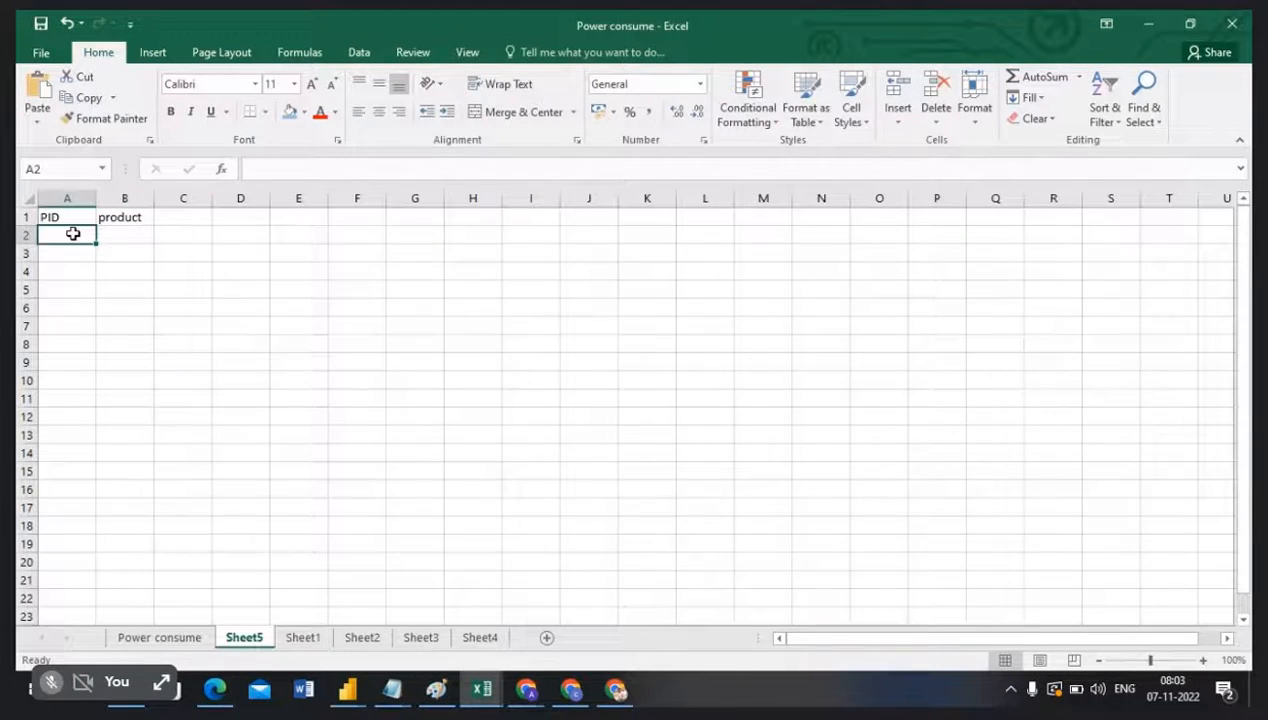
{"action": "type", "text": "P10"}
{"action": "key", "text": "Tab"}
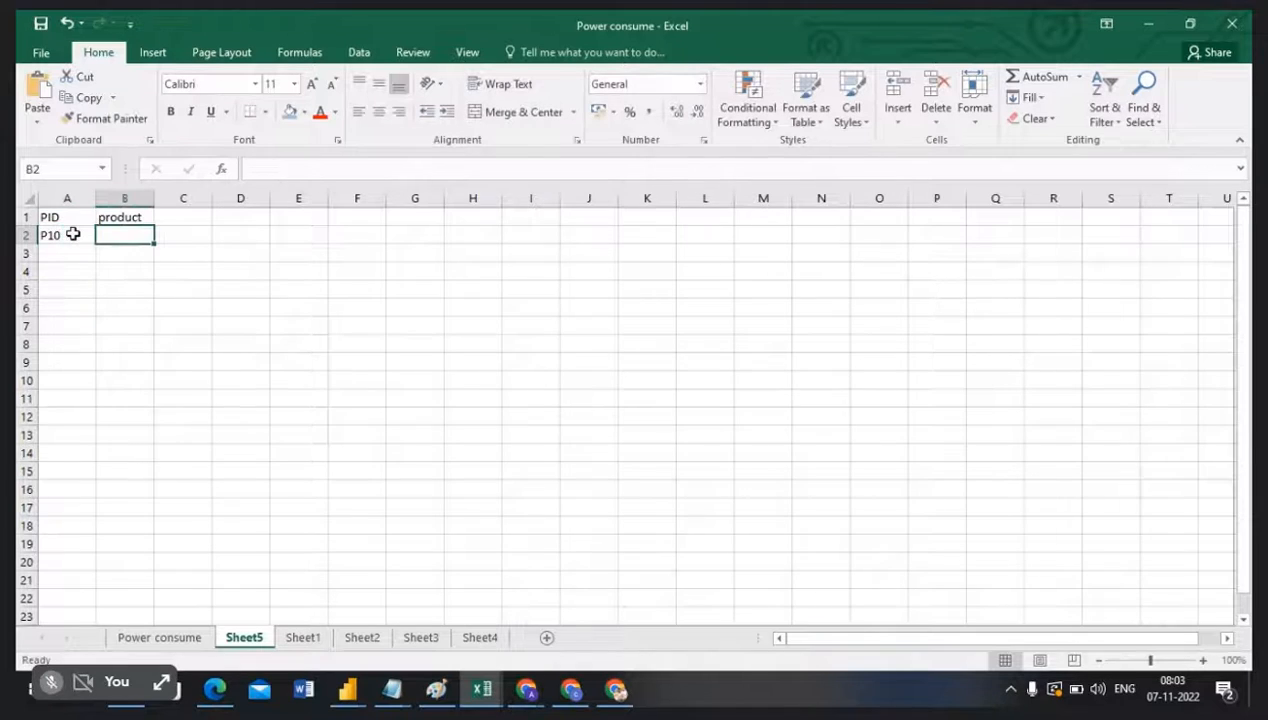
{"action": "type", "text": "Pen"}
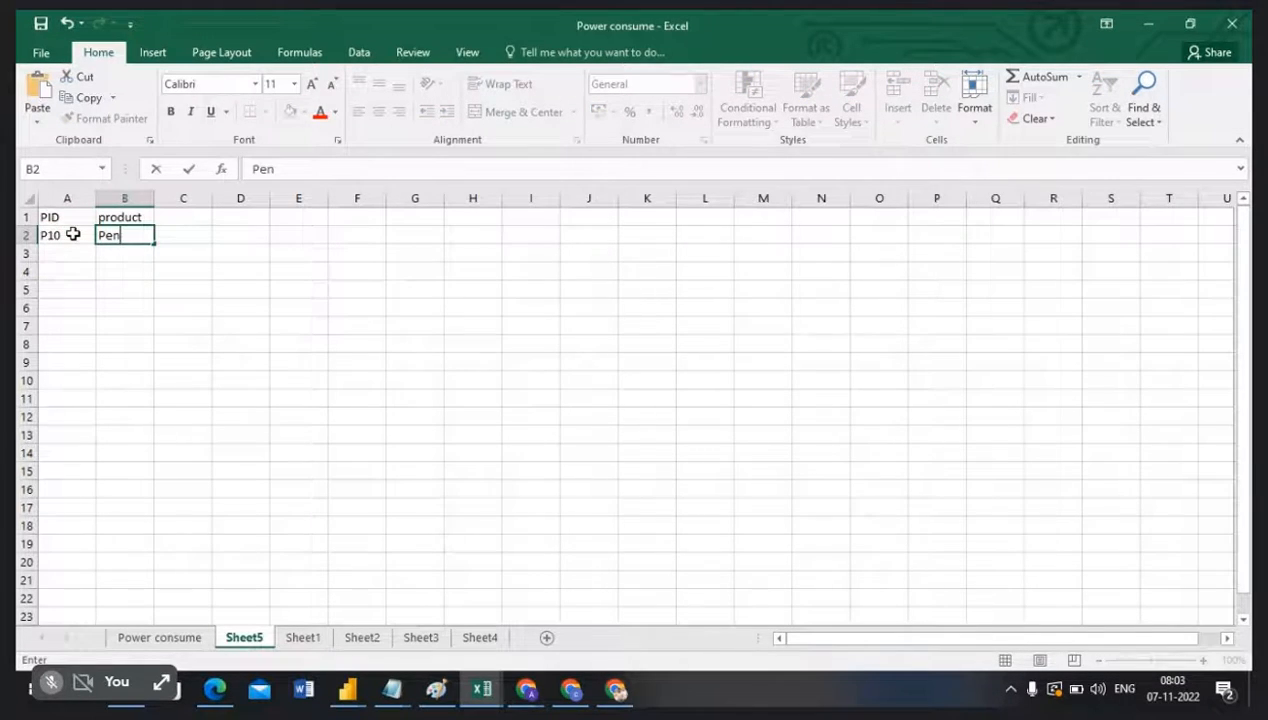
{"action": "key", "text": "BackSpace"}
{"action": "type", "text": "n"}
{"action": "key", "text": "Return"}
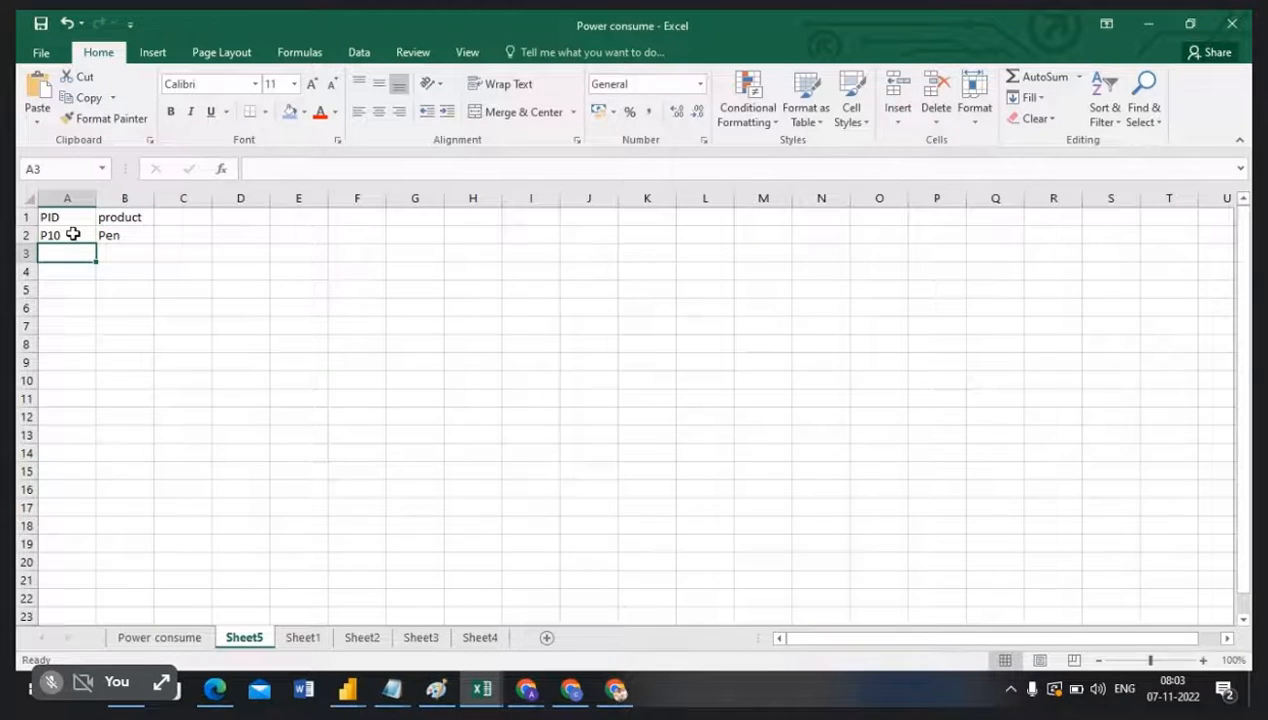
Step: Add the second product row with ID P20 in A3 and pencil in B3
{"action": "type", "text": "P2"}
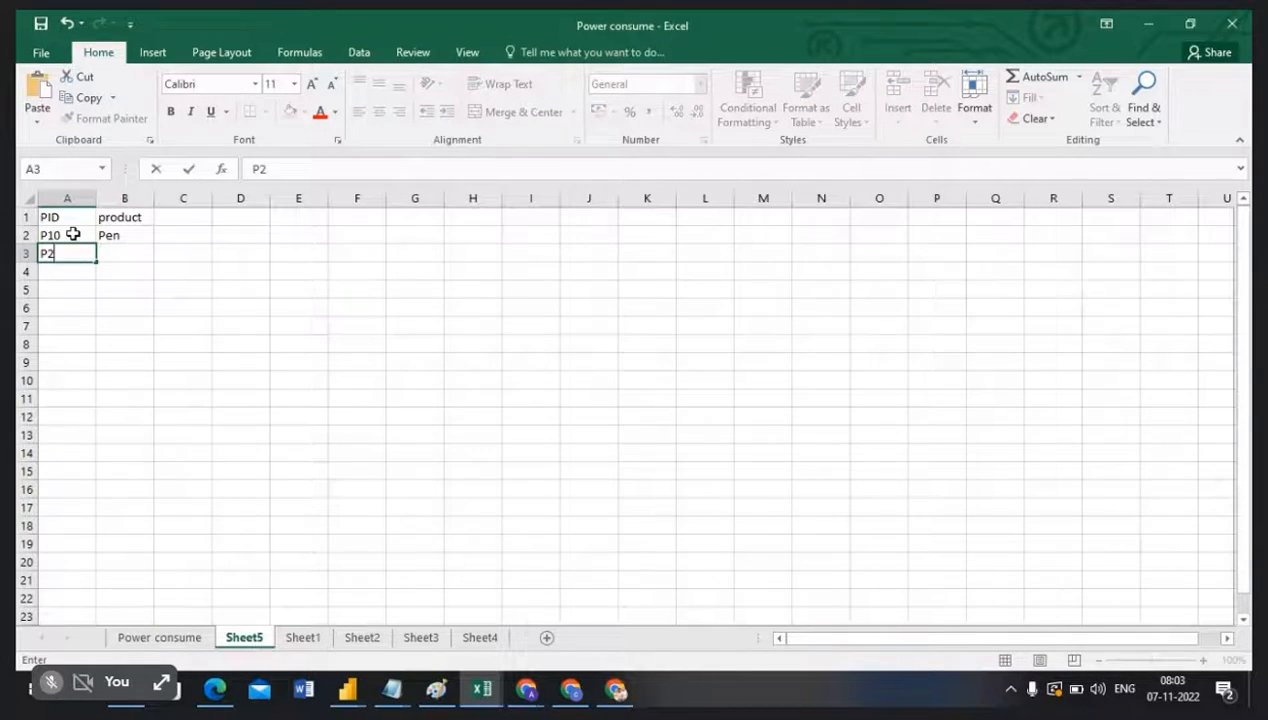
{"action": "type", "text": "0"}
{"action": "key", "text": "Tab"}
{"action": "type", "text": "p"}
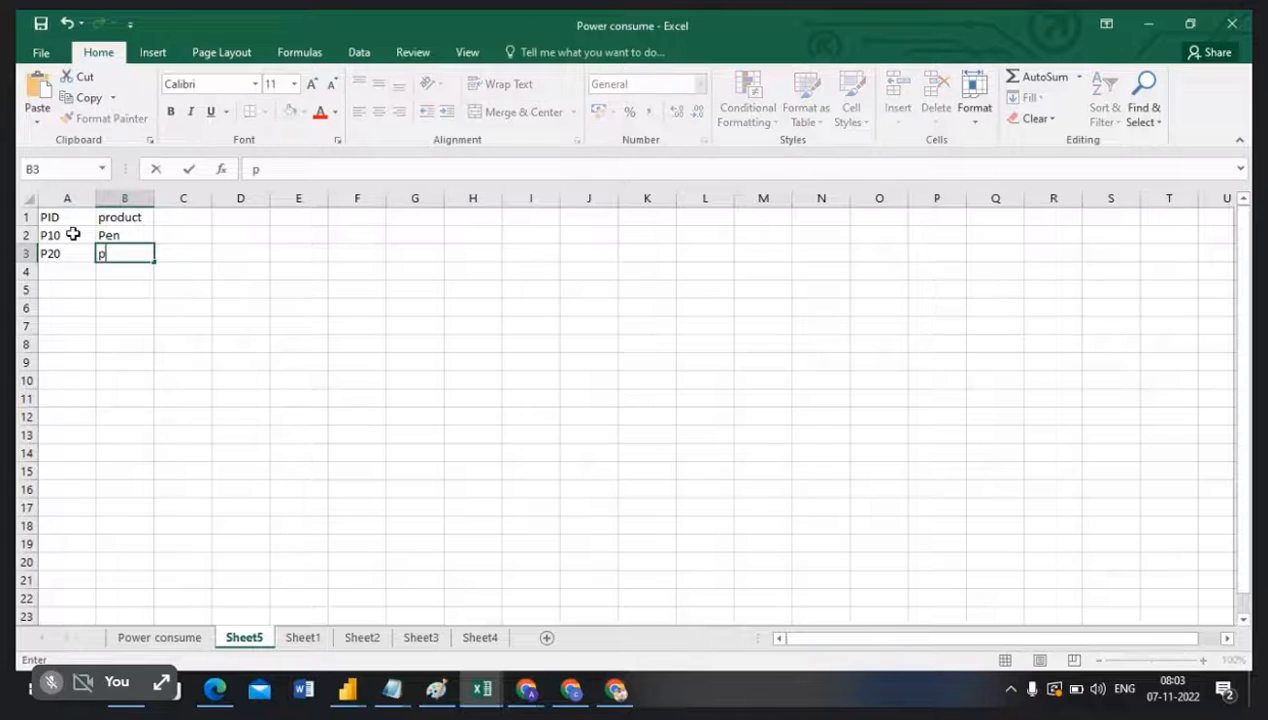
{"action": "type", "text": "encil"}
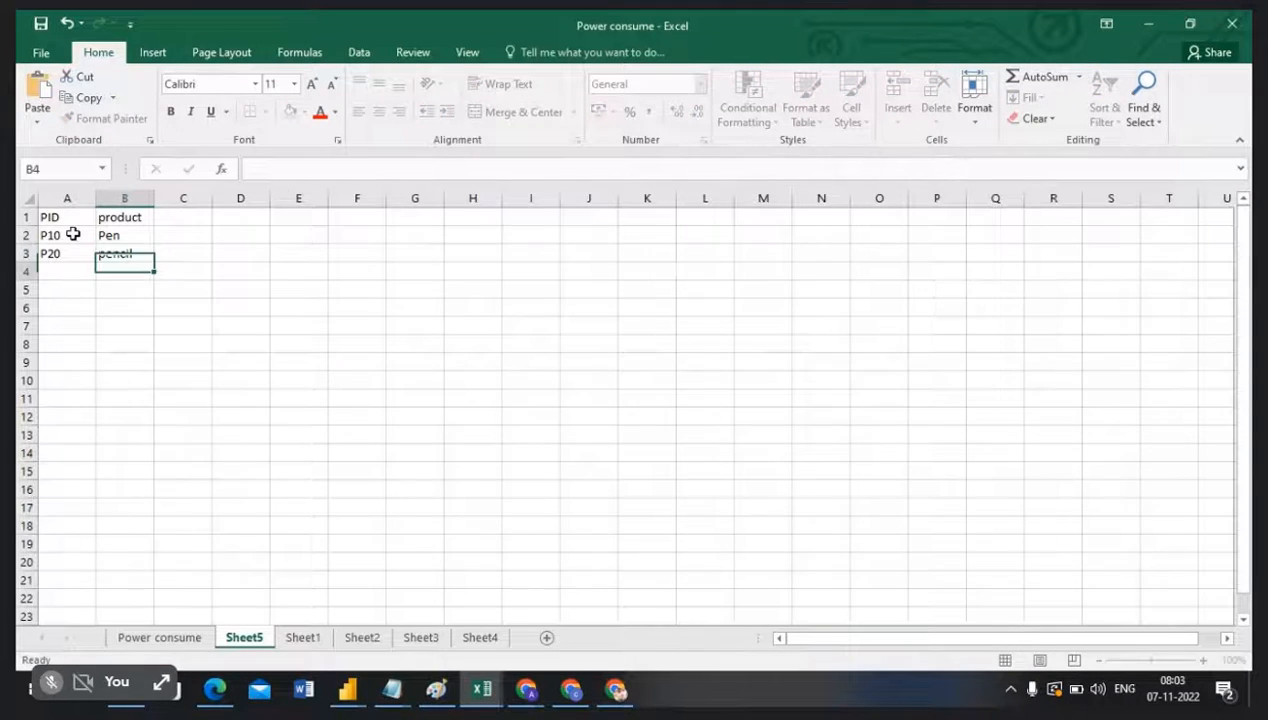
{"action": "key", "text": "Return"}
Step: Add the third product row with ID P30 in A4 and Pot in B4
{"action": "type", "text": "P0"}
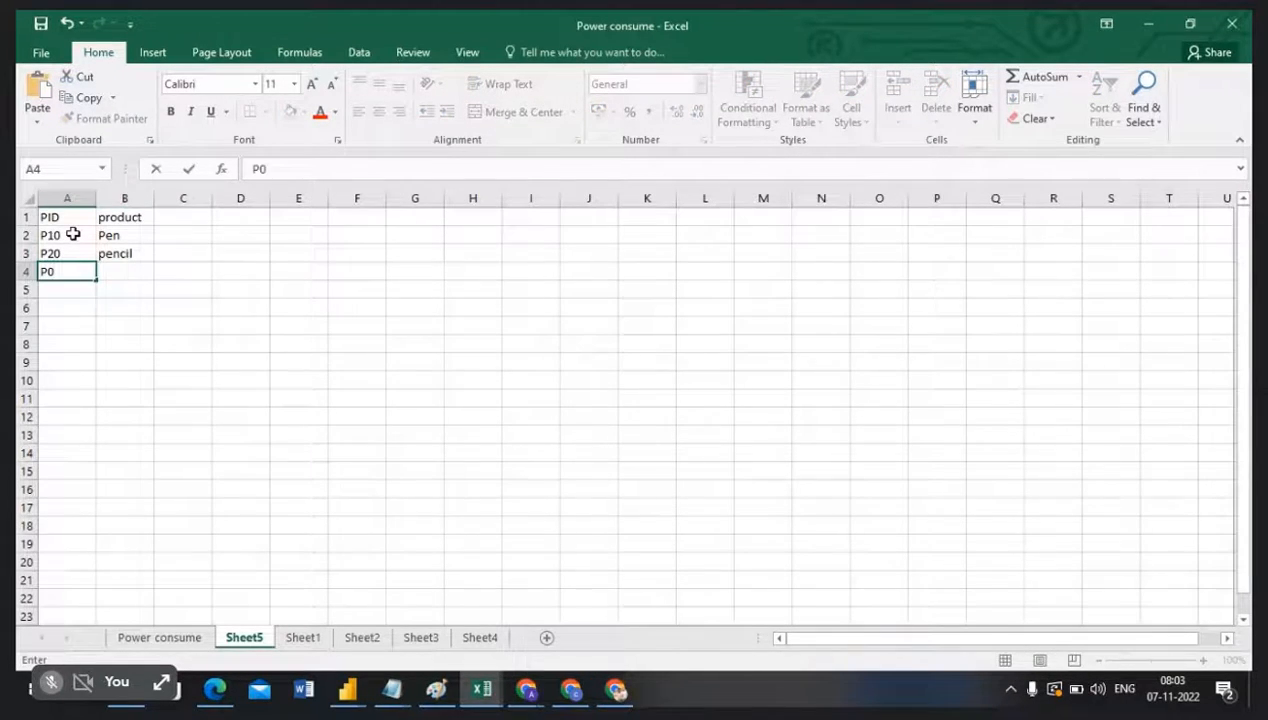
{"action": "key", "text": "BackSpace"}
{"action": "key", "text": "BackSpace"}
{"action": "type", "text": "30"}
{"action": "key", "text": "Tab"}
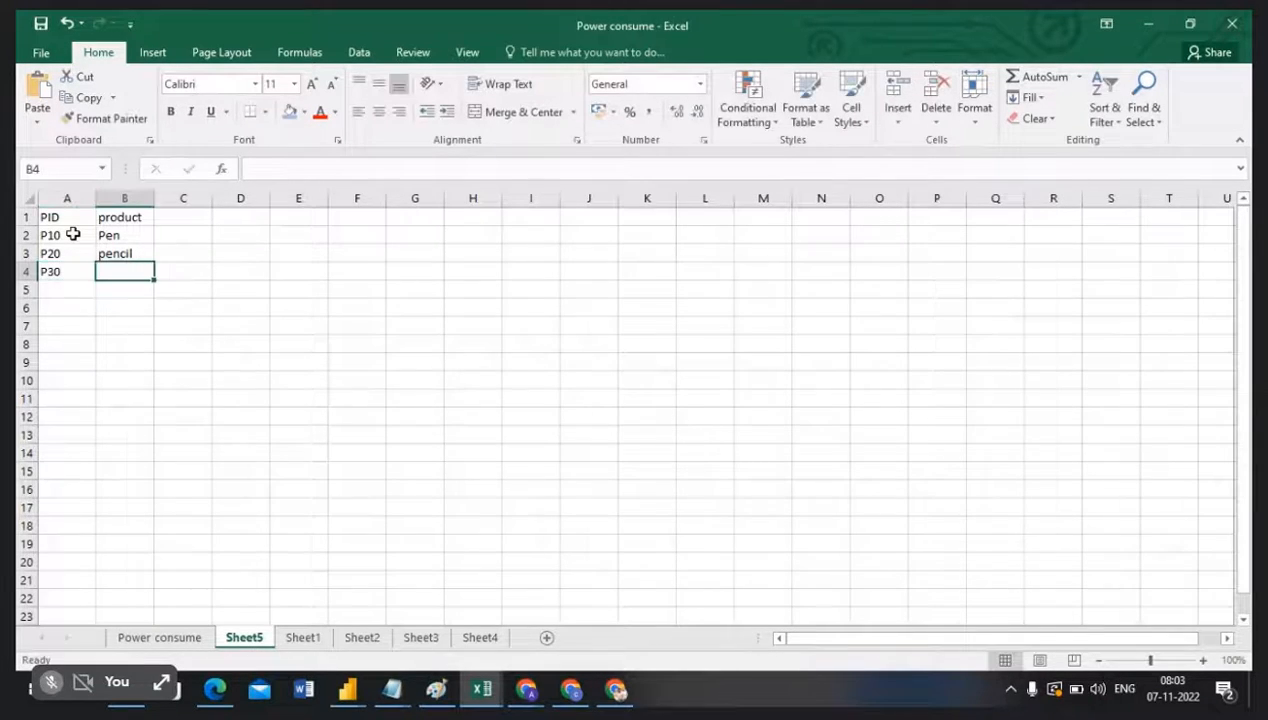
{"action": "type", "text": "Pot"}
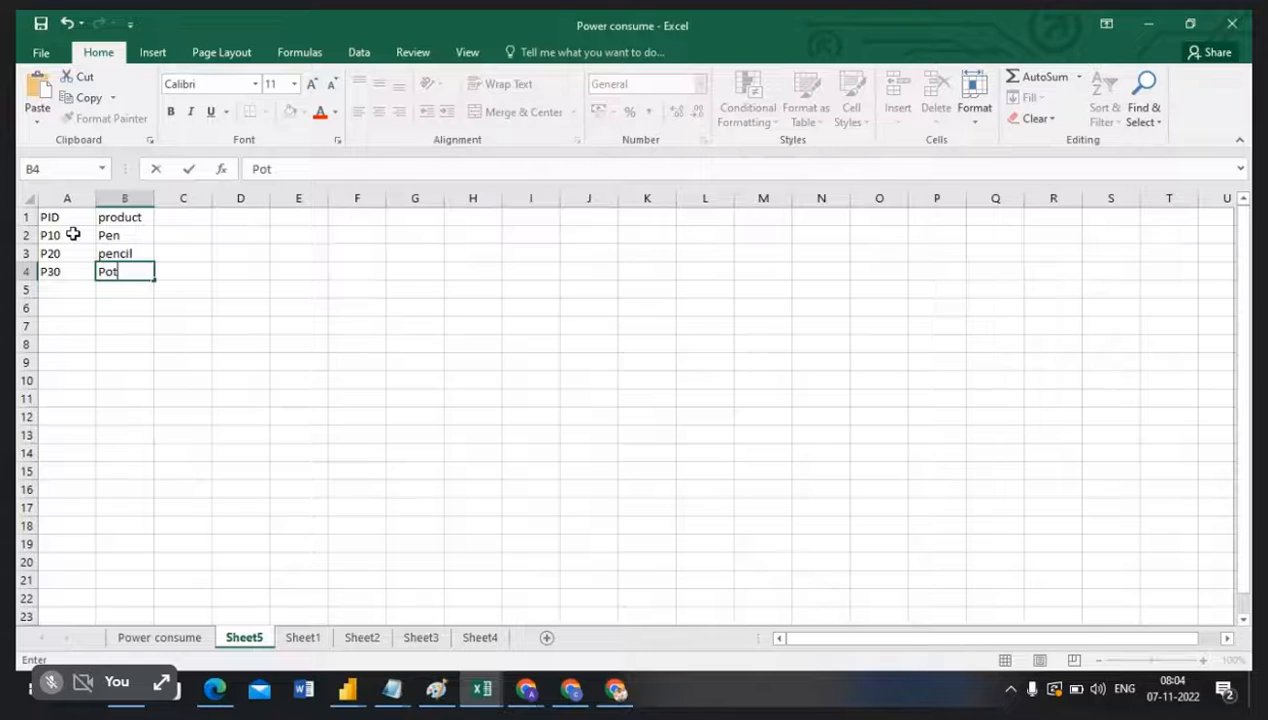
{"action": "left_click", "coordinate": [234, 343]}
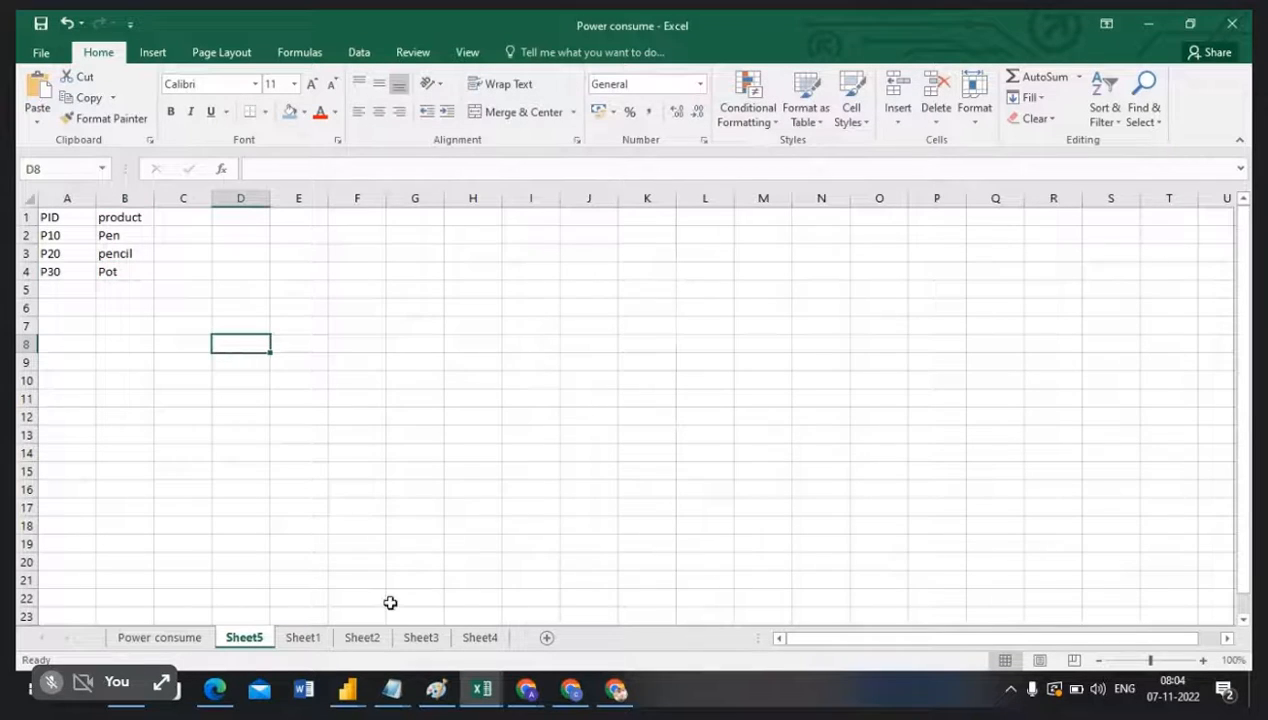
Step: Move the new worksheet between Sheet3 and Sheet4 and rename it product
{"action": "left_click_drag", "start_coordinate": [241, 645], "coordinate": [509, 634]}
{"action": "double_click", "coordinate": [418, 638]}
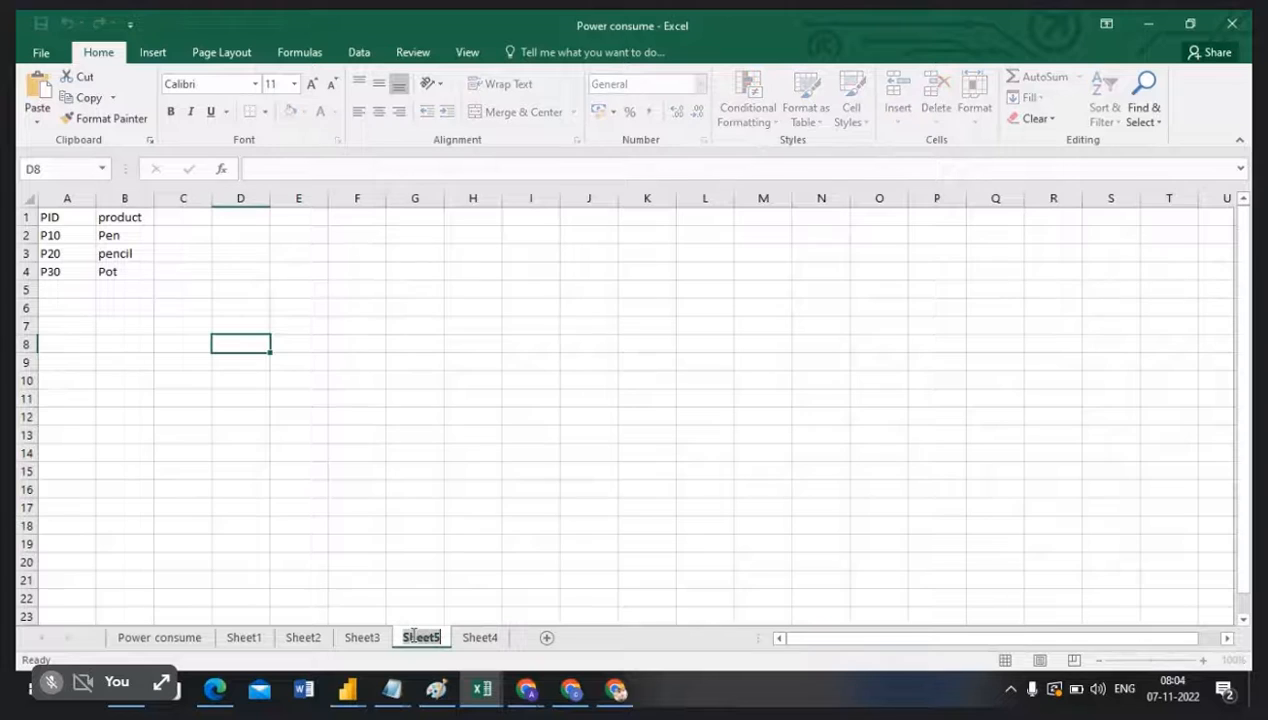
{"action": "type", "text": "pi"}
{"action": "type", "text": "o"}
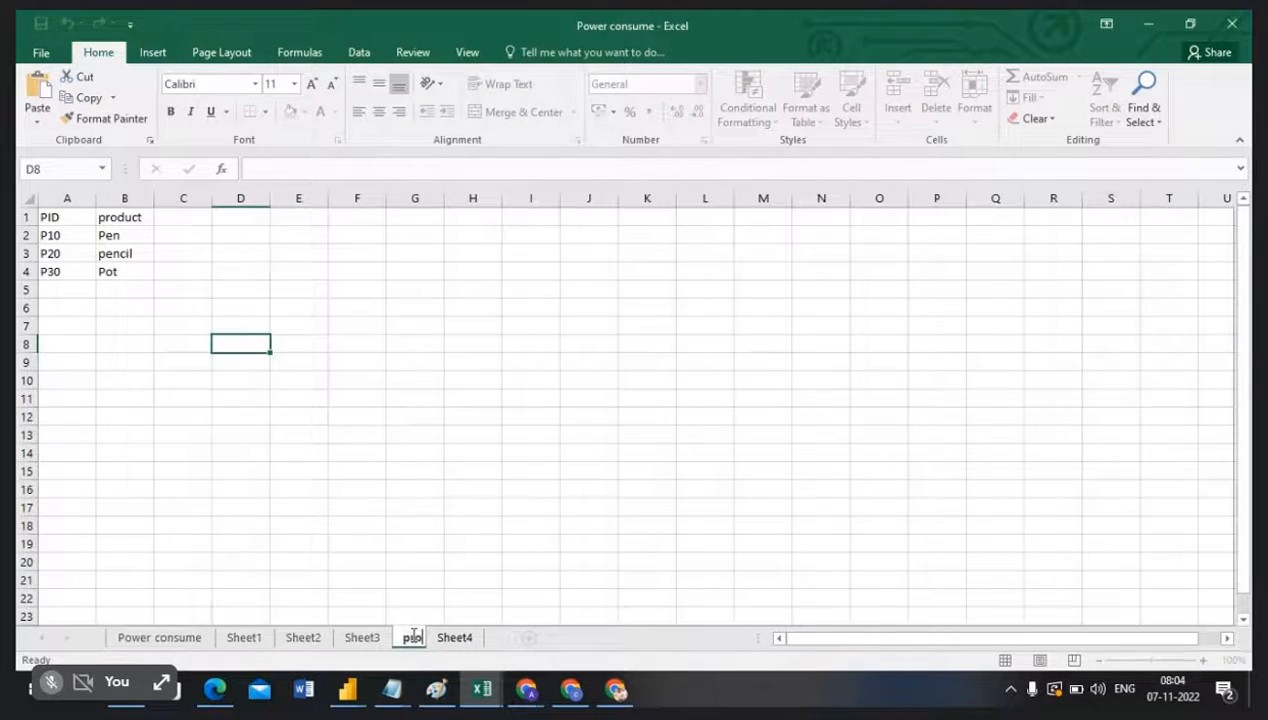
{"action": "type", "text": "duc"}
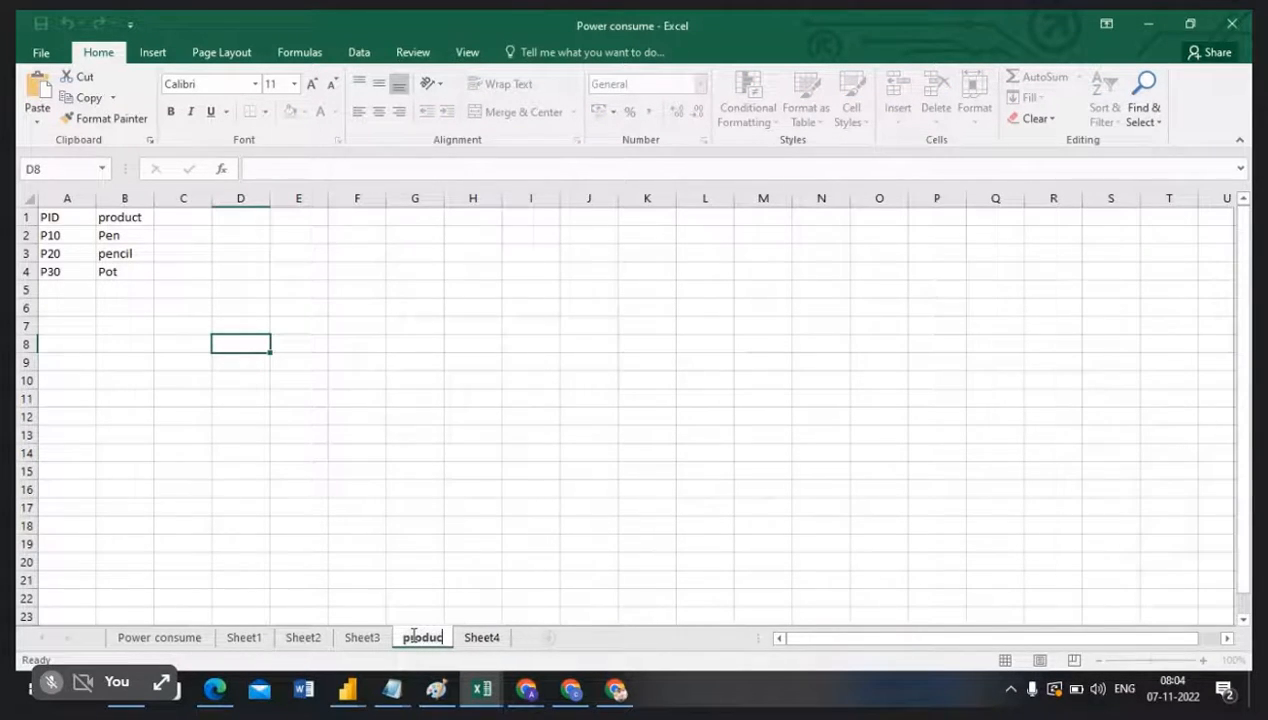
{"action": "type", "text": "t"}
{"action": "key", "text": "Return"}
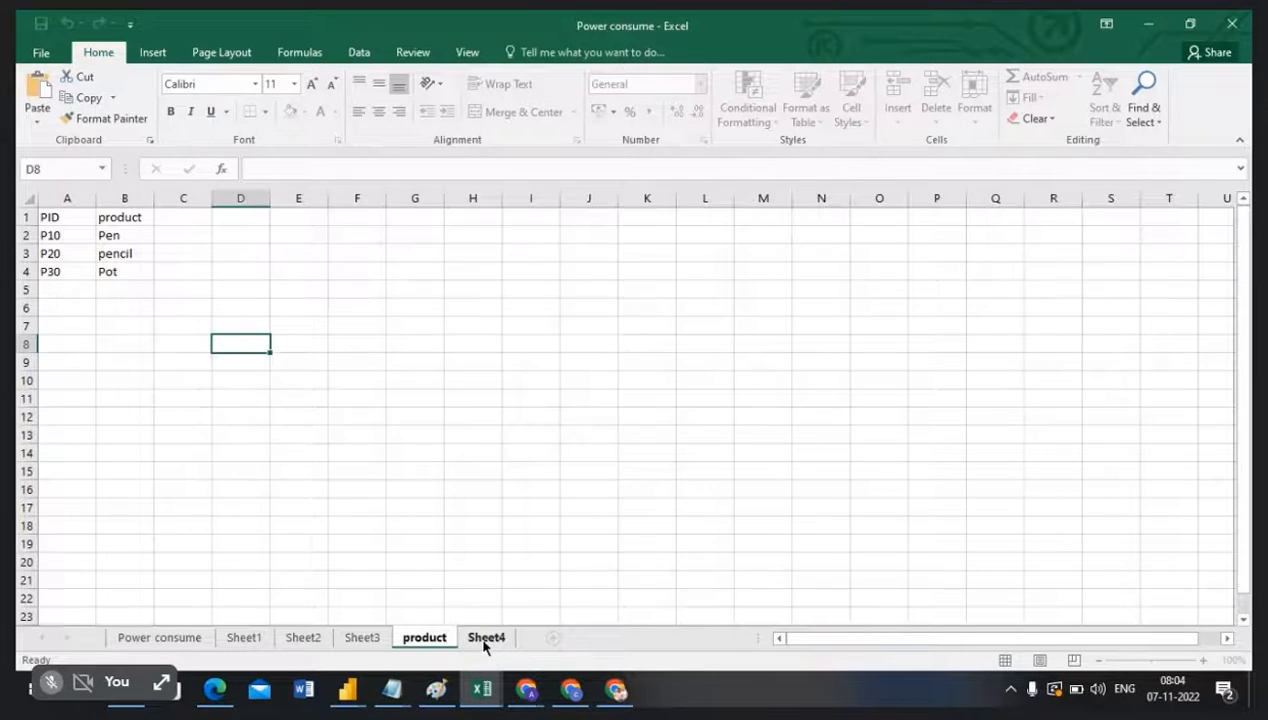
Step: Copy the product table A1:B4 from the product sheet to cell A1 of Sheet4
{"action": "left_click", "coordinate": [485, 640]}
{"action": "left_click", "coordinate": [415, 639]}
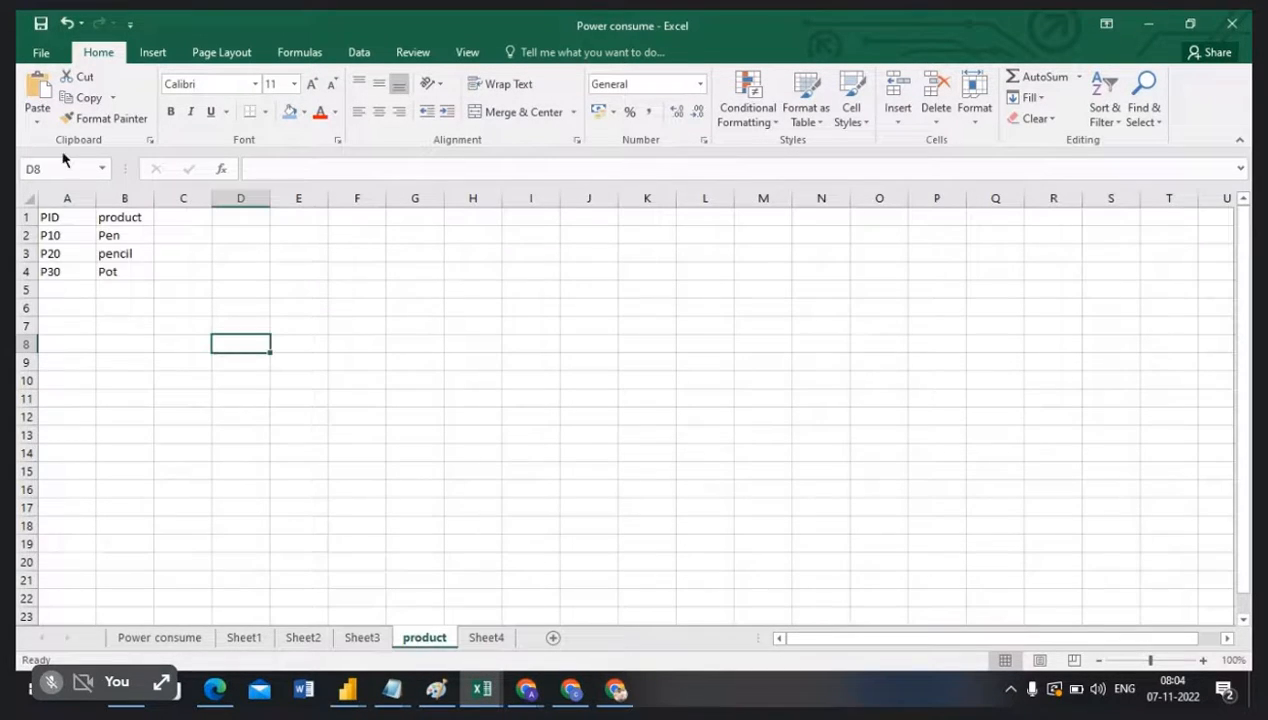
{"action": "left_click_drag", "start_coordinate": [59, 212], "coordinate": [119, 263]}
{"action": "key", "text": "ctrl+c"}
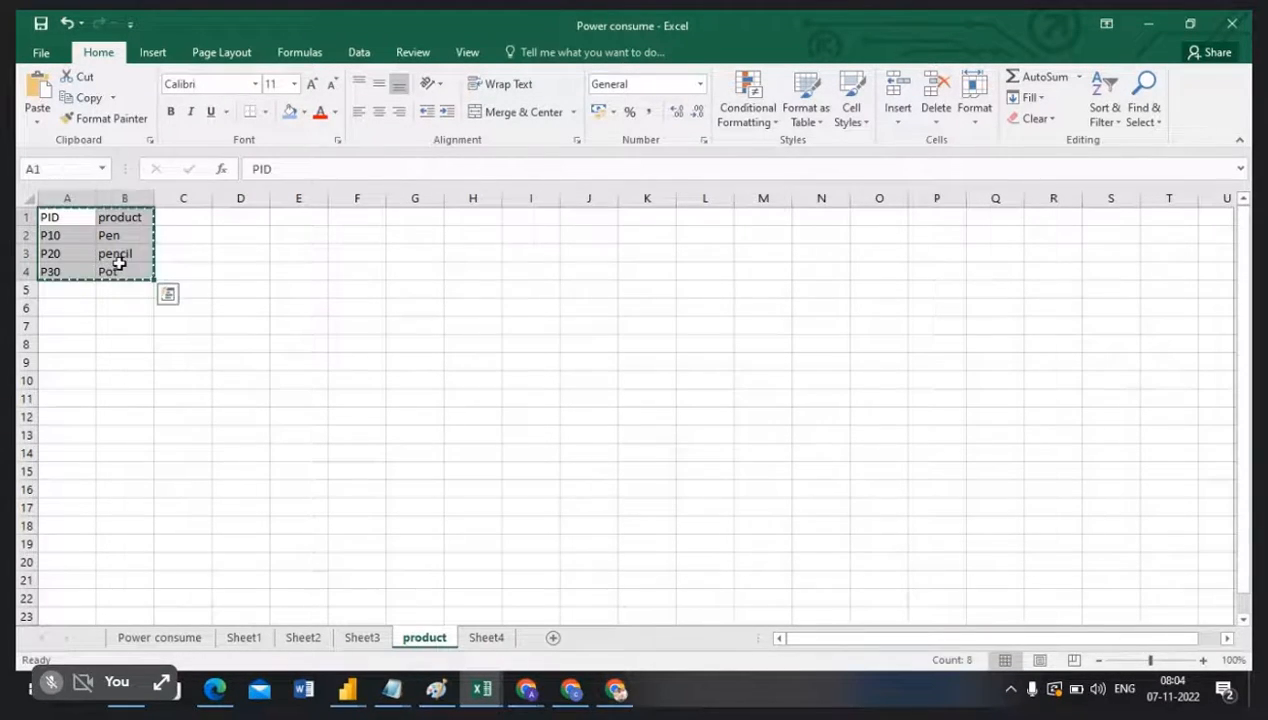
{"action": "left_click", "coordinate": [486, 637]}
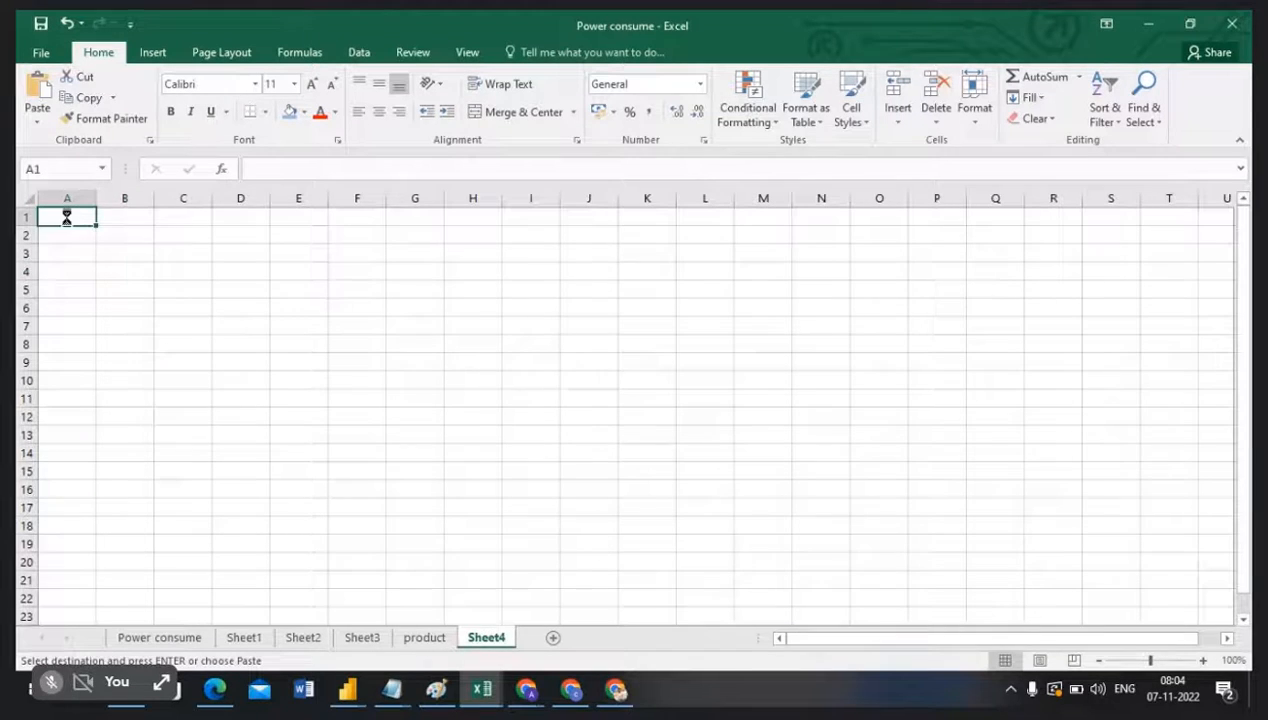
{"action": "key", "text": "ctrl+v"}
Step: Change the column header in B1 of Sheet4 to Price
{"action": "double_click", "coordinate": [131, 217]}
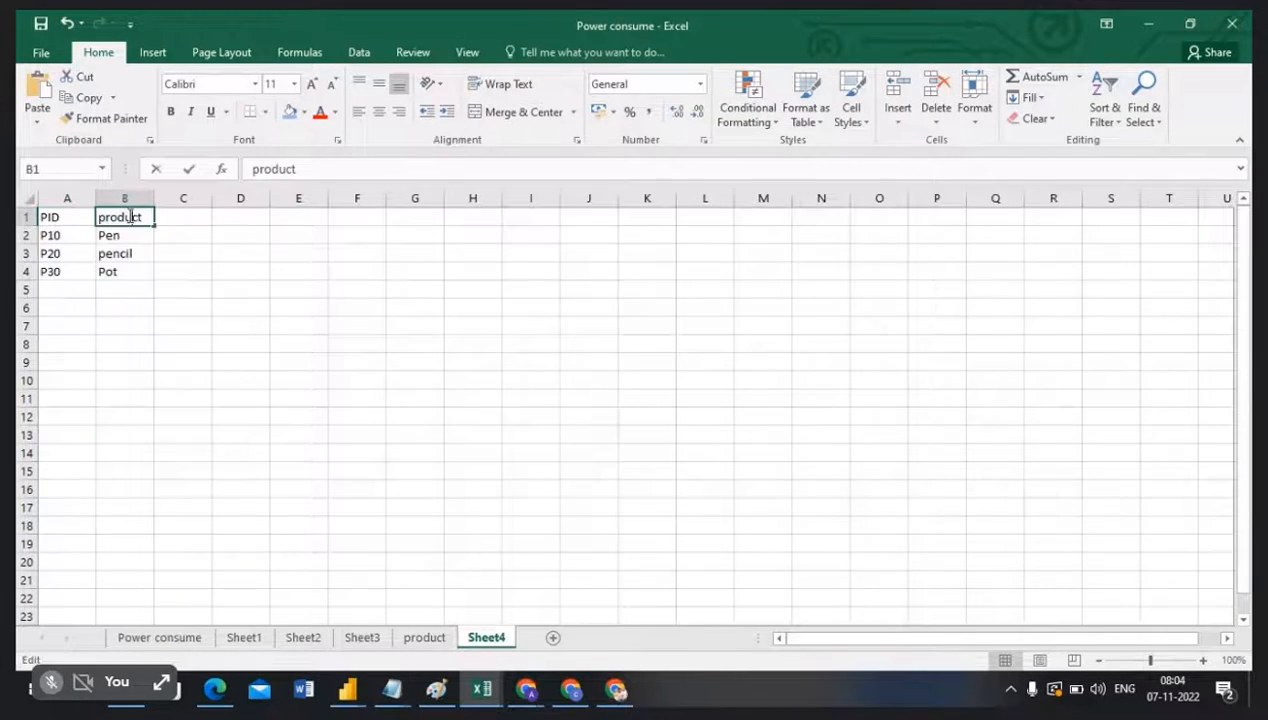
{"action": "left_click_drag", "start_coordinate": [148, 217], "coordinate": [95, 220]}
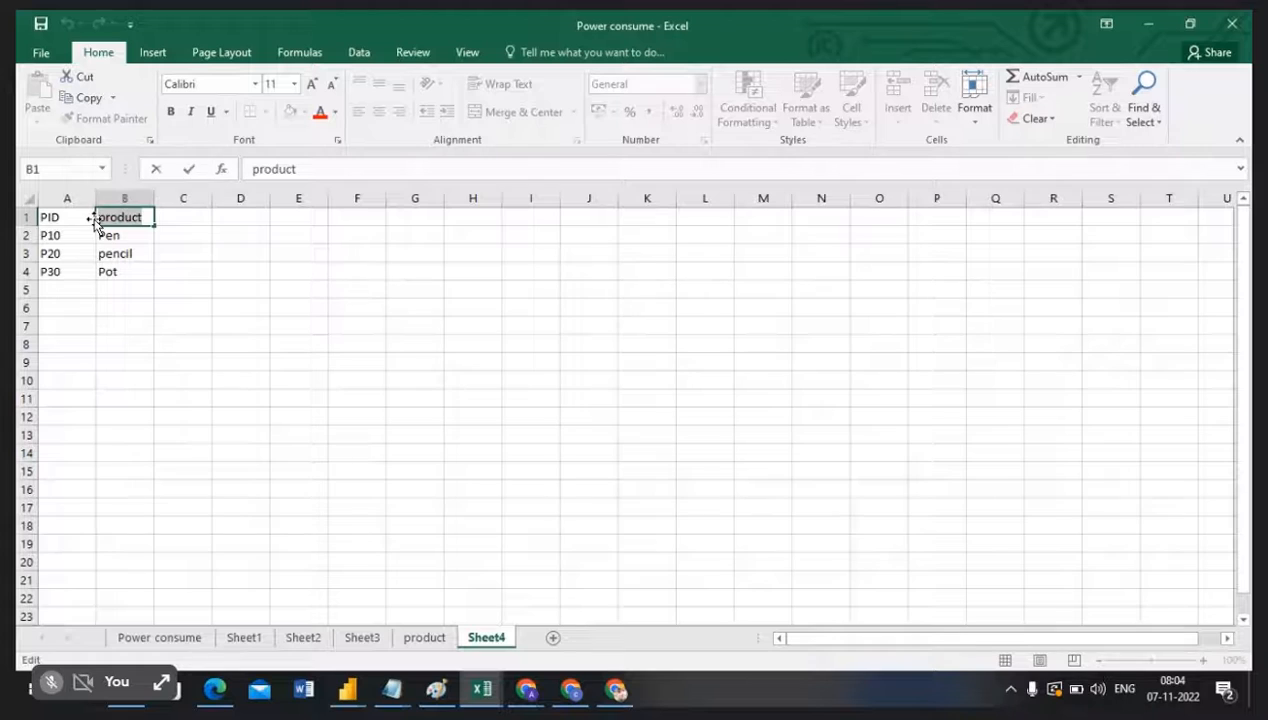
{"action": "type", "text": "Price"}
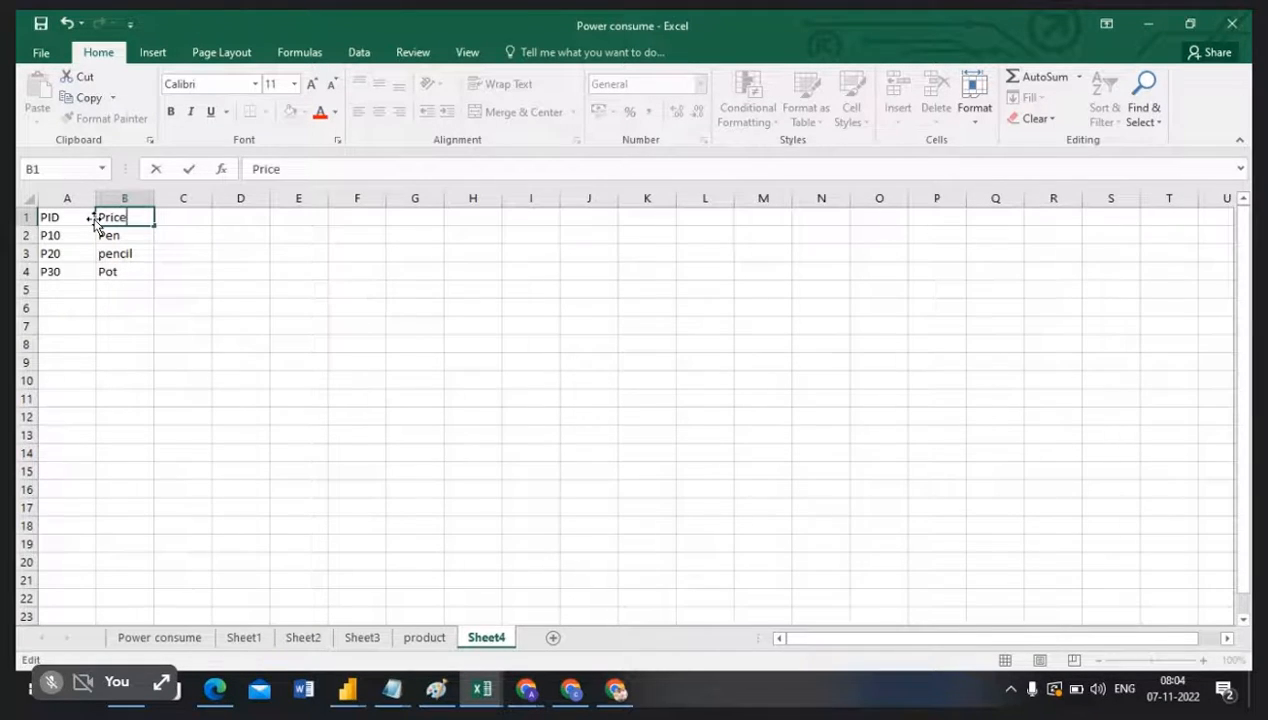
{"action": "type", "text": "10"}
{"action": "left_click", "coordinate": [114, 248]}
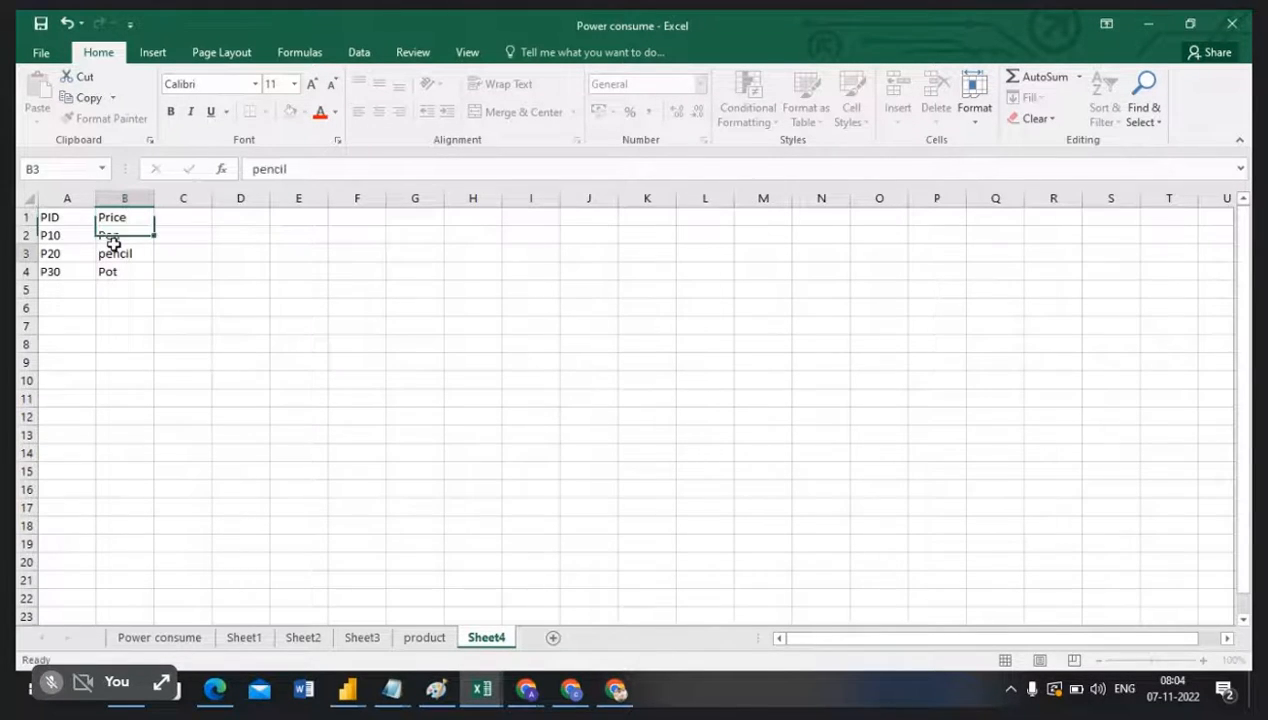
Step: Replace the product names in B2, B3 and B4 with the prices 10, 20 and 30
{"action": "left_click", "coordinate": [113, 238]}
{"action": "type", "text": "1"}
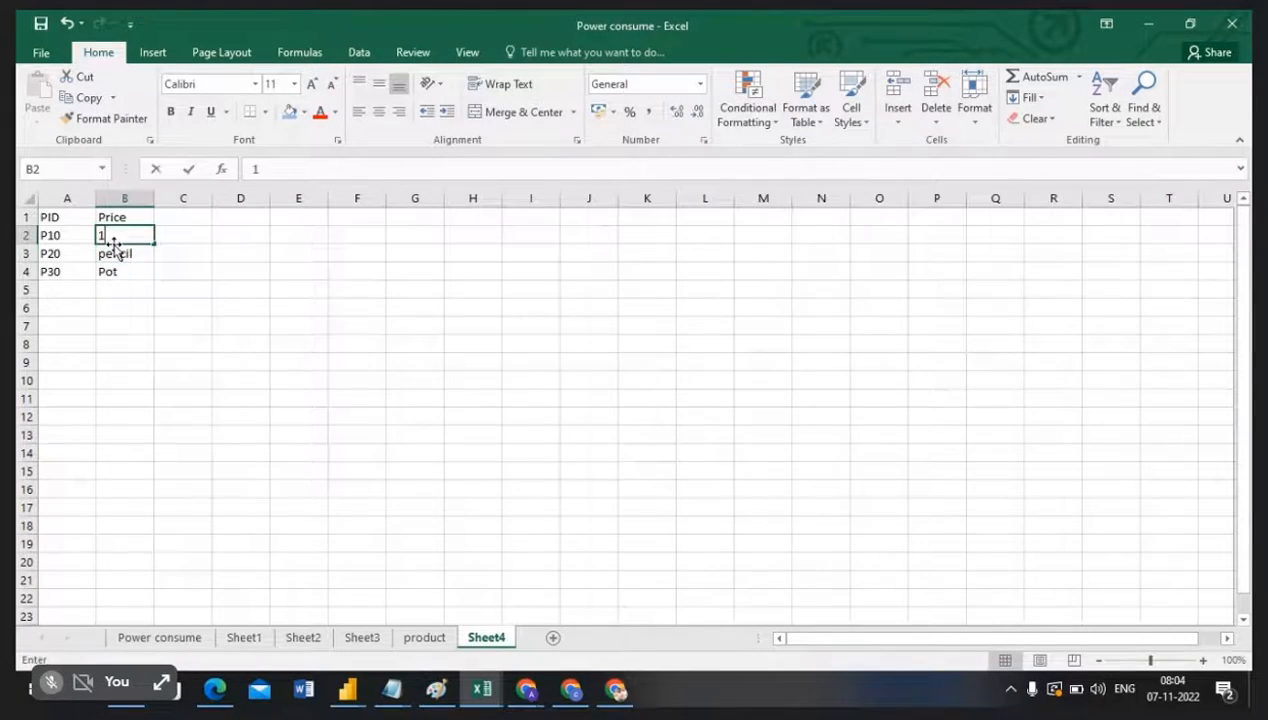
{"action": "type", "text": "0"}
{"action": "key", "text": "Return"}
{"action": "type", "text": "20"}
{"action": "key", "text": "Return"}
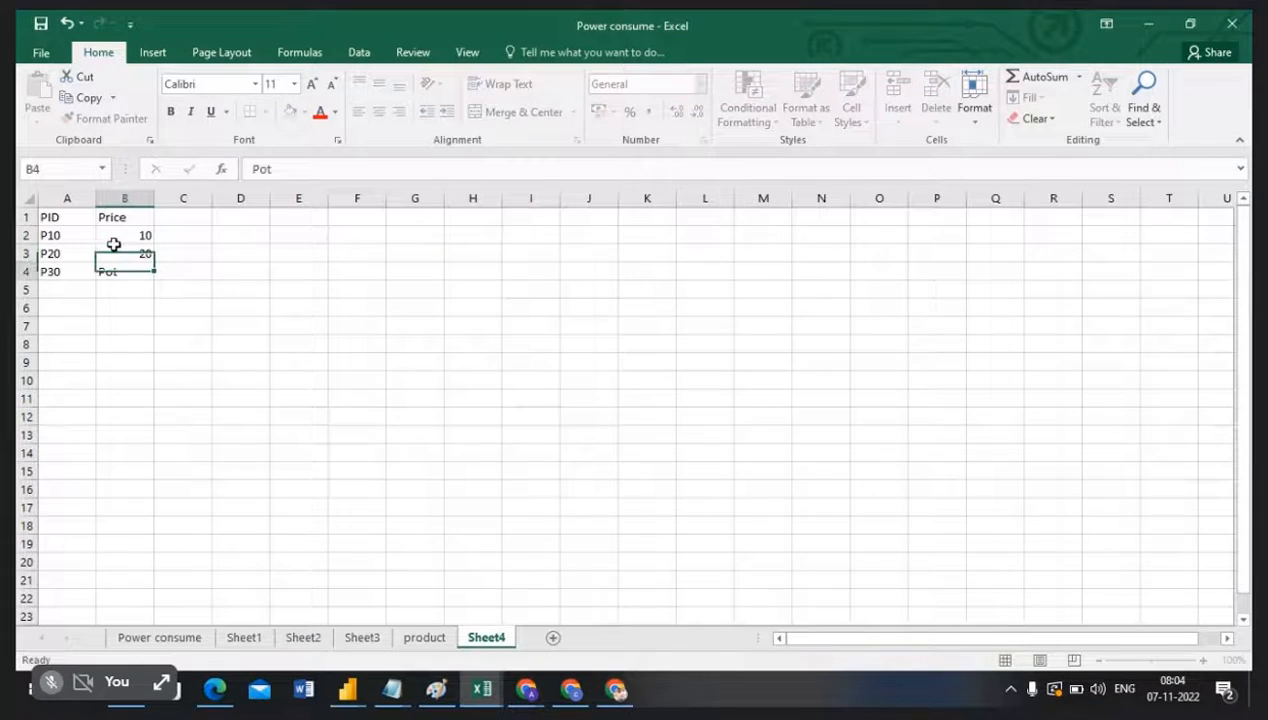
{"action": "type", "text": "30"}
{"action": "key", "text": "ctrl+Return"}
{"action": "key", "text": "Tab"}
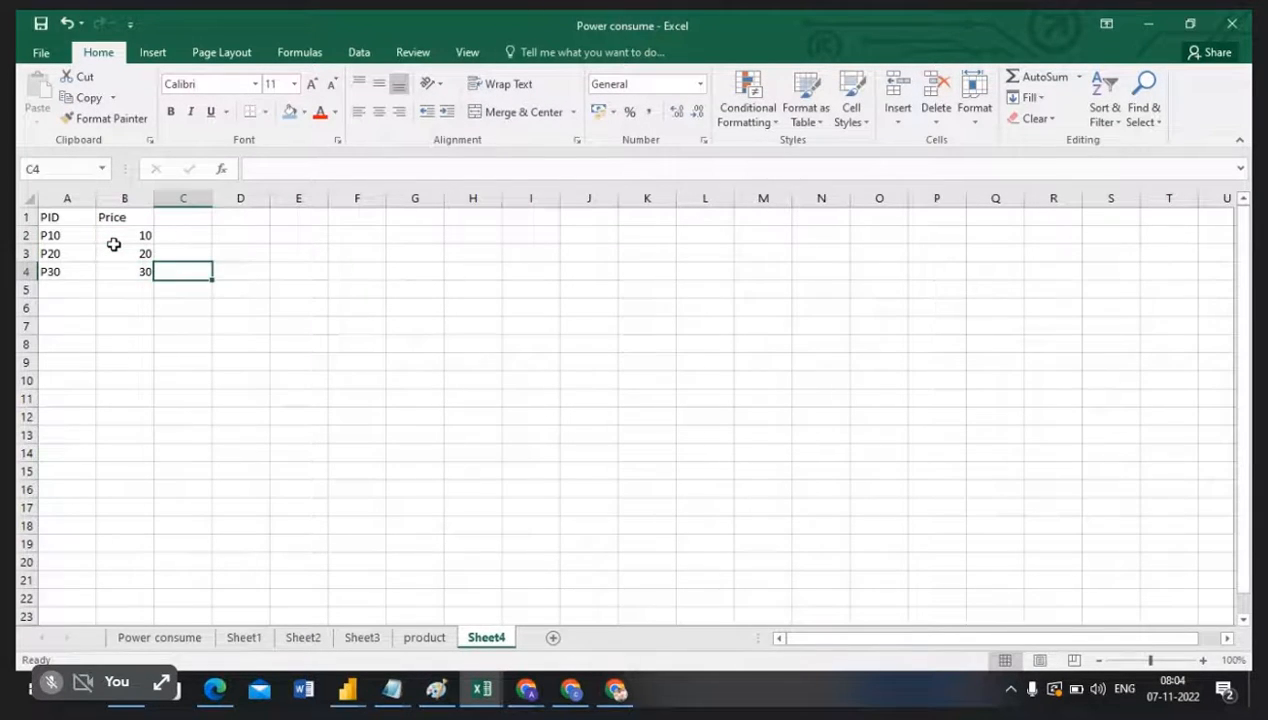
Step: Add a fourth price row with ID P40 in A5 and 40 in B5
{"action": "key", "text": "Return"}
{"action": "key", "text": "Home"}
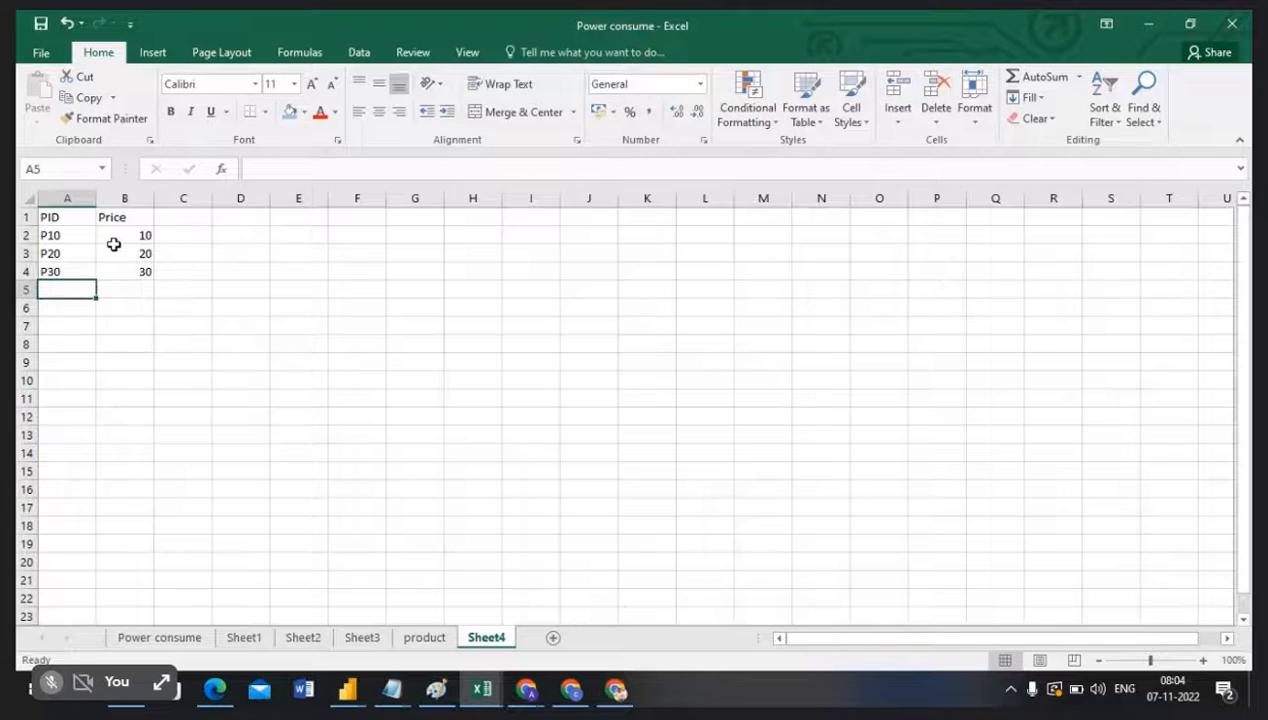
{"action": "type", "text": "P40"}
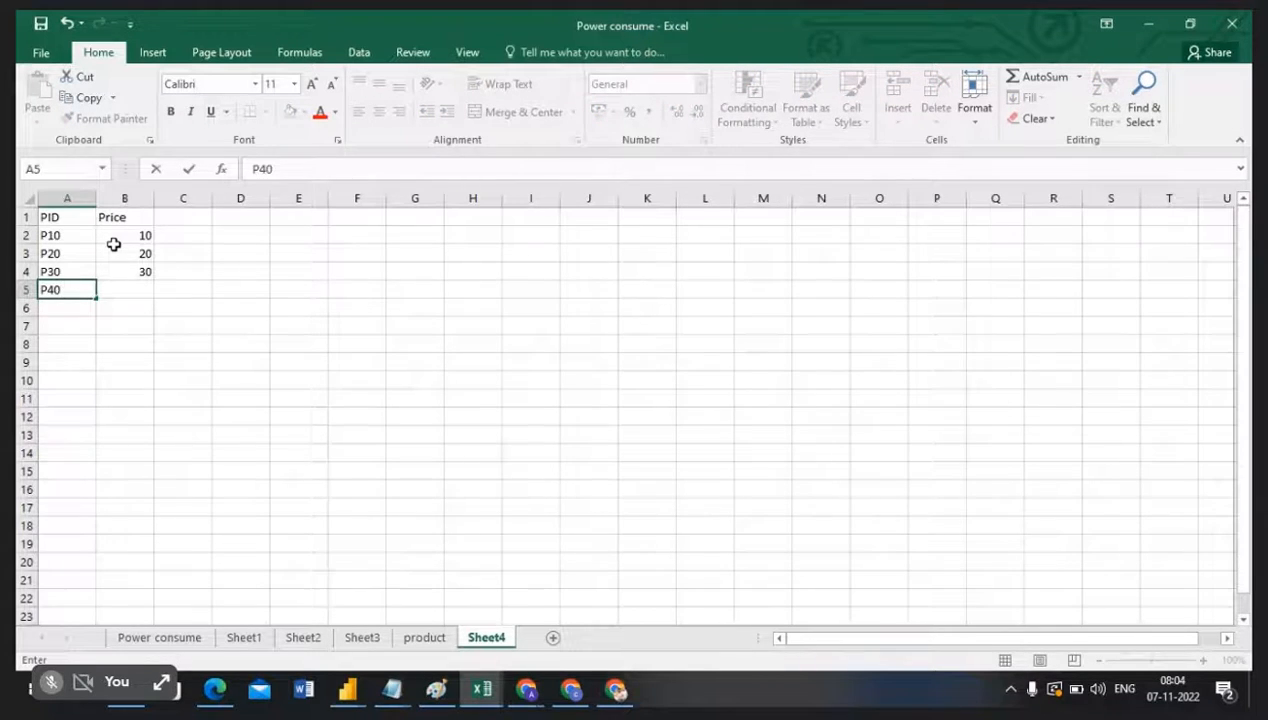
{"action": "key", "text": "Tab"}
{"action": "type", "text": "40"}
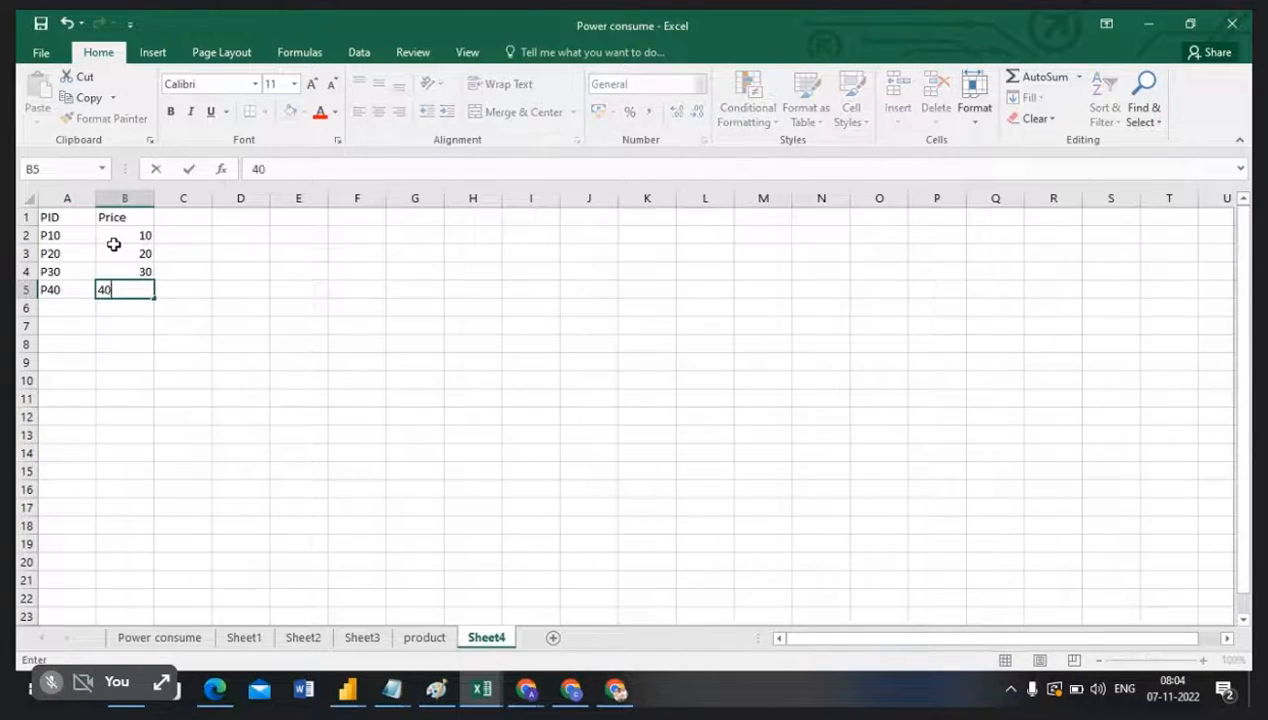
{"action": "key", "text": "Return"}
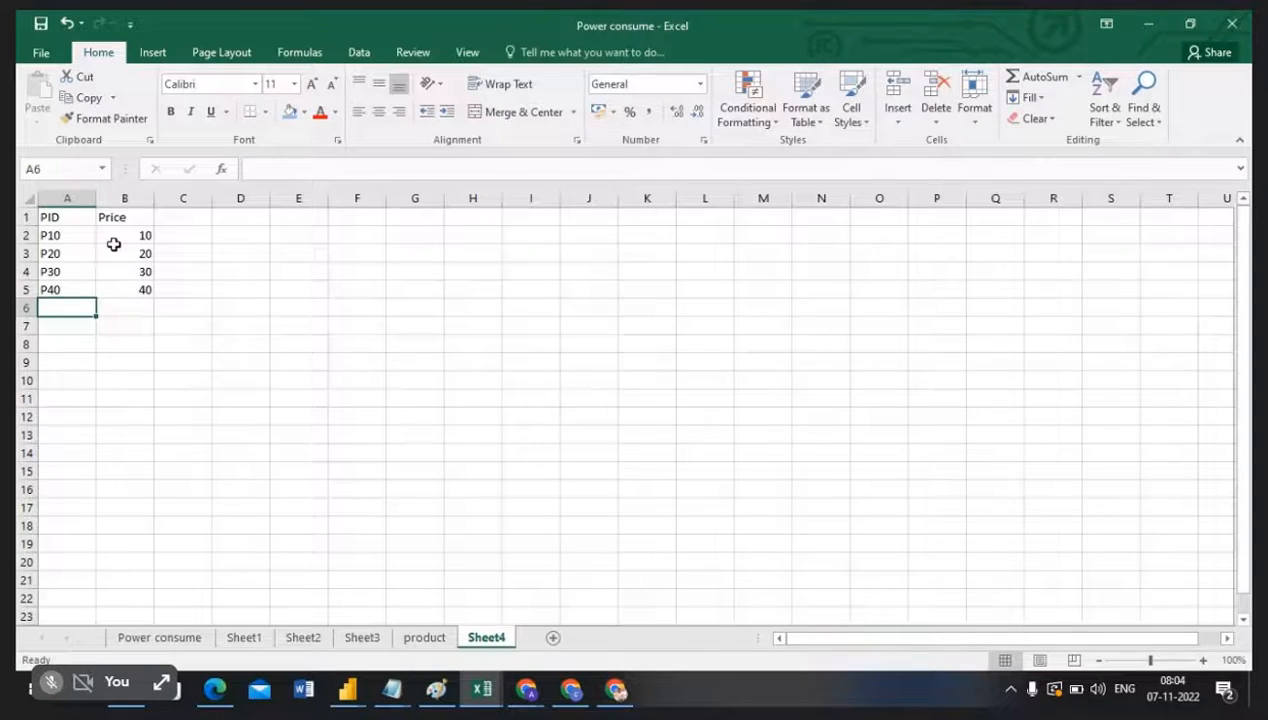
Step: Add a fifth price row with ID P50 in A6 and 50 in B6
{"action": "type", "text": "P50"}
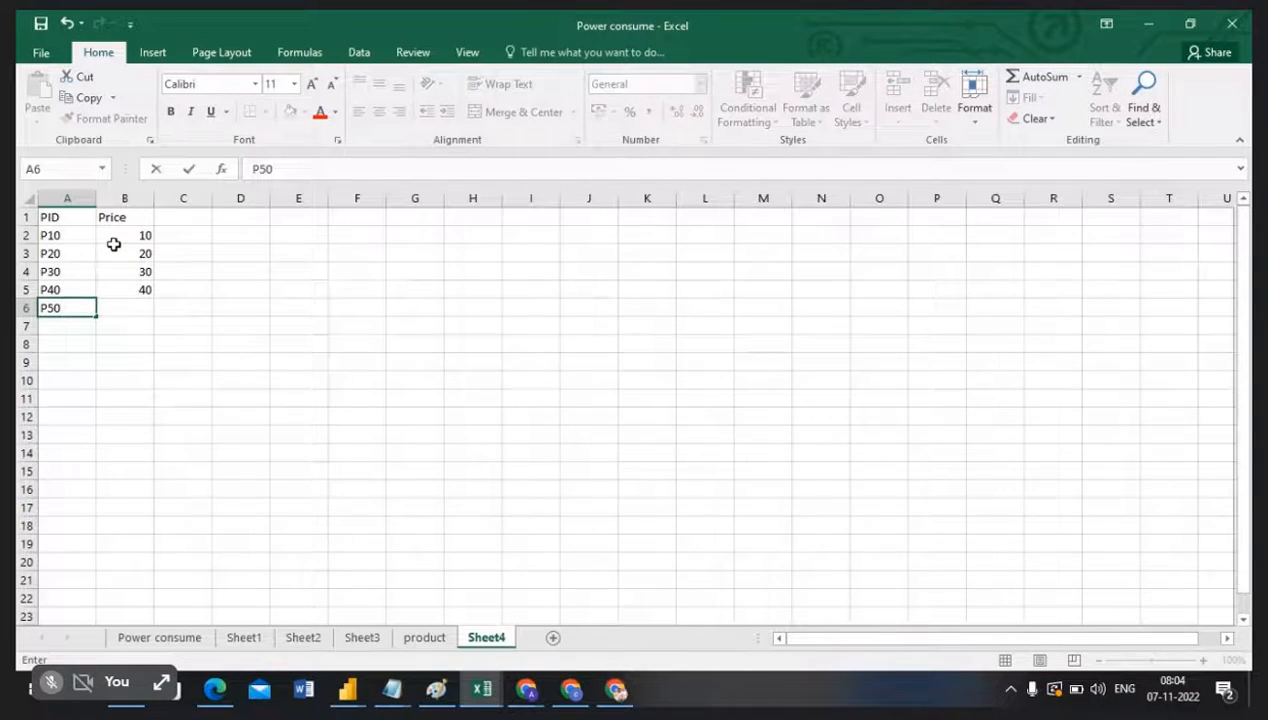
{"action": "key", "text": "Tab"}
{"action": "type", "text": "50"}
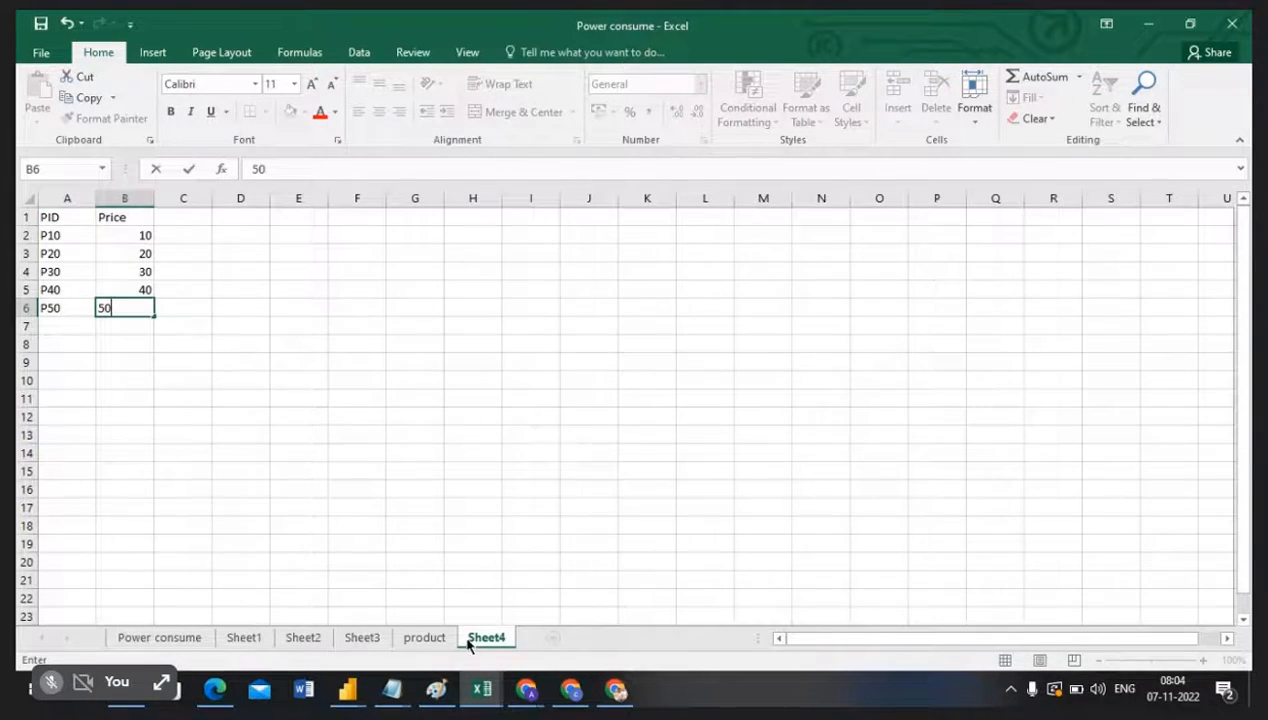
Step: Rename Sheet4 to Price
{"action": "double_click", "coordinate": [474, 643]}
{"action": "type", "text": "P"}
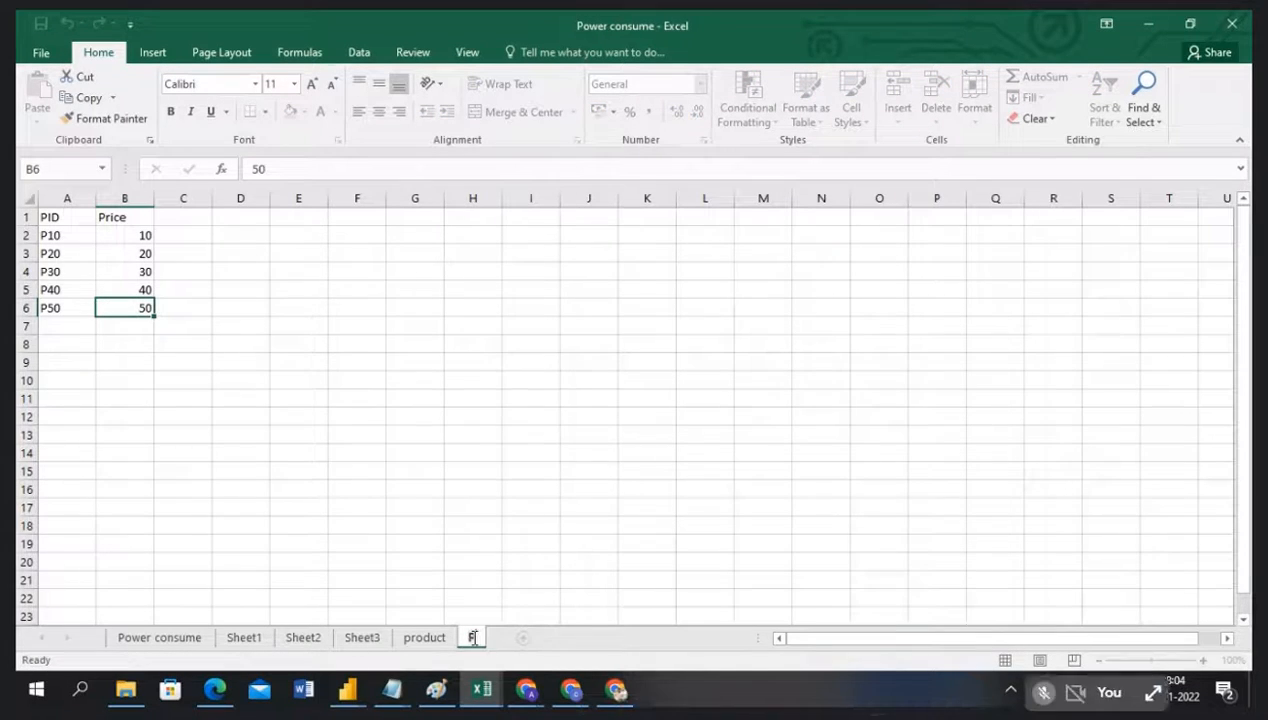
{"action": "type", "text": "rice"}
{"action": "left_click", "coordinate": [557, 565]}
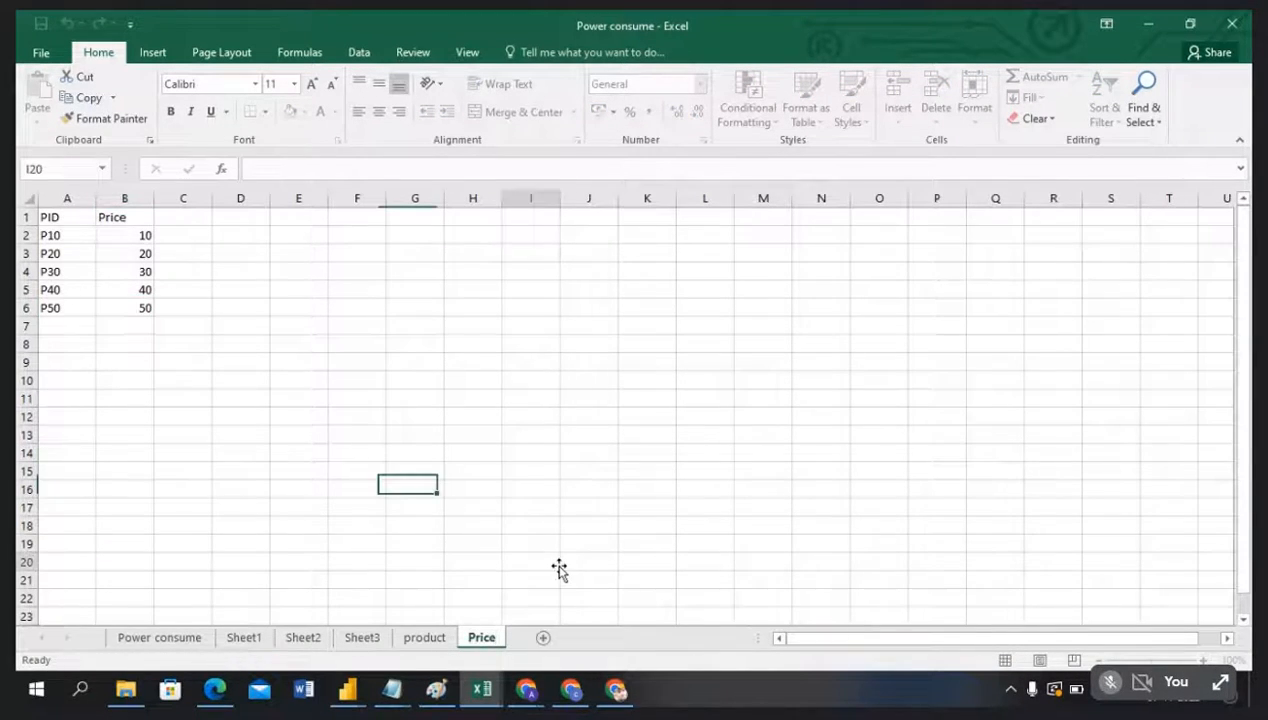
Step: Compare the tables on the product and Price sheets, ending on the product sheet
{"action": "left_click", "coordinate": [430, 642]}
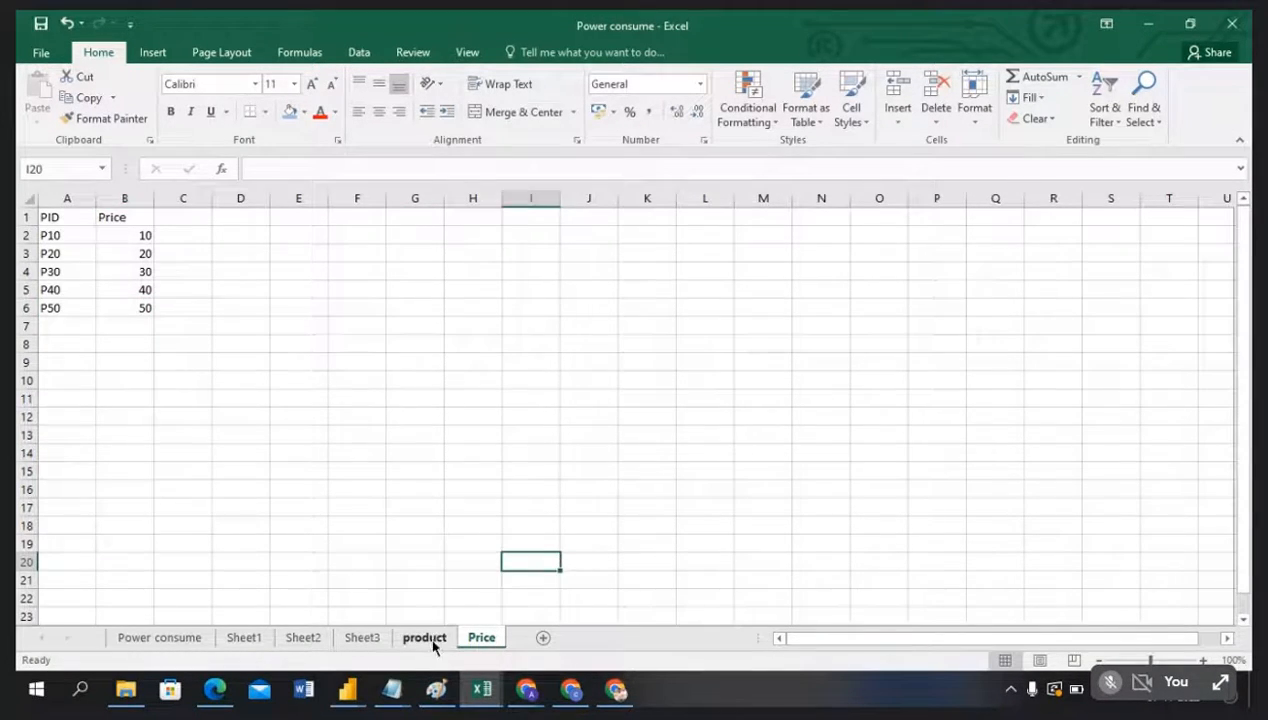
{"action": "left_click", "coordinate": [339, 510]}
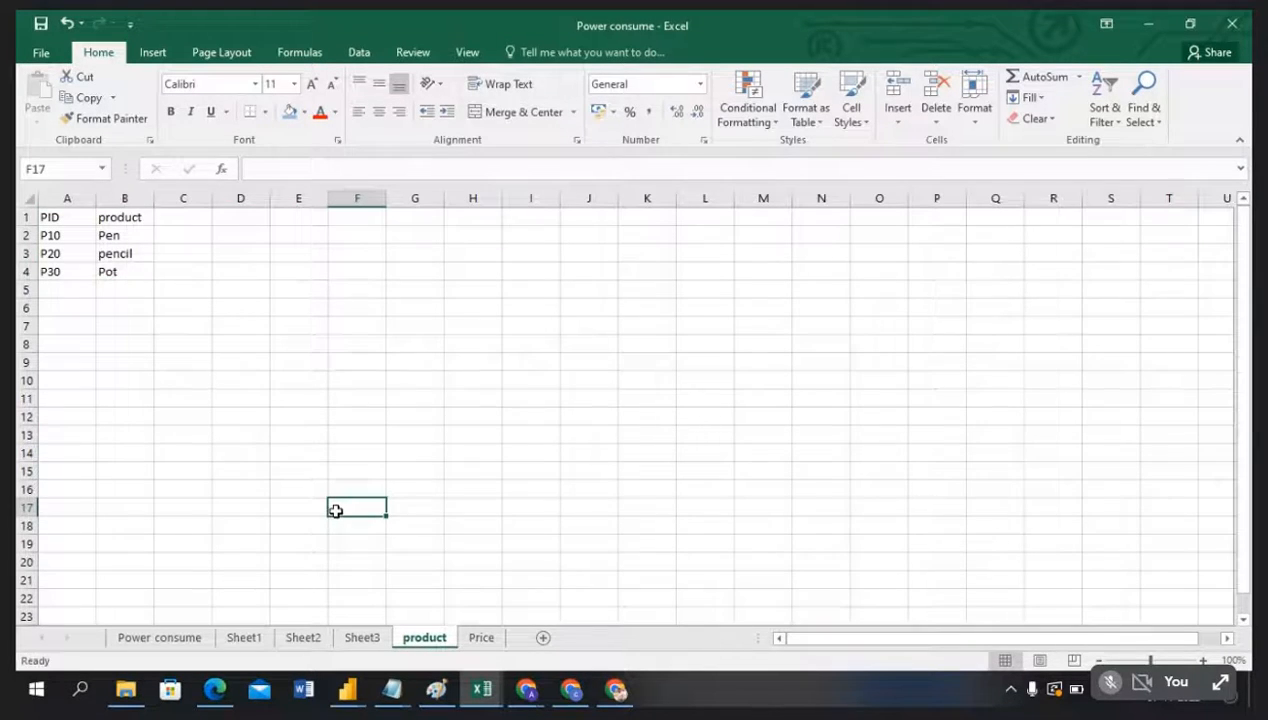
{"action": "left_click", "coordinate": [481, 638]}
{"action": "left_click", "coordinate": [333, 435]}
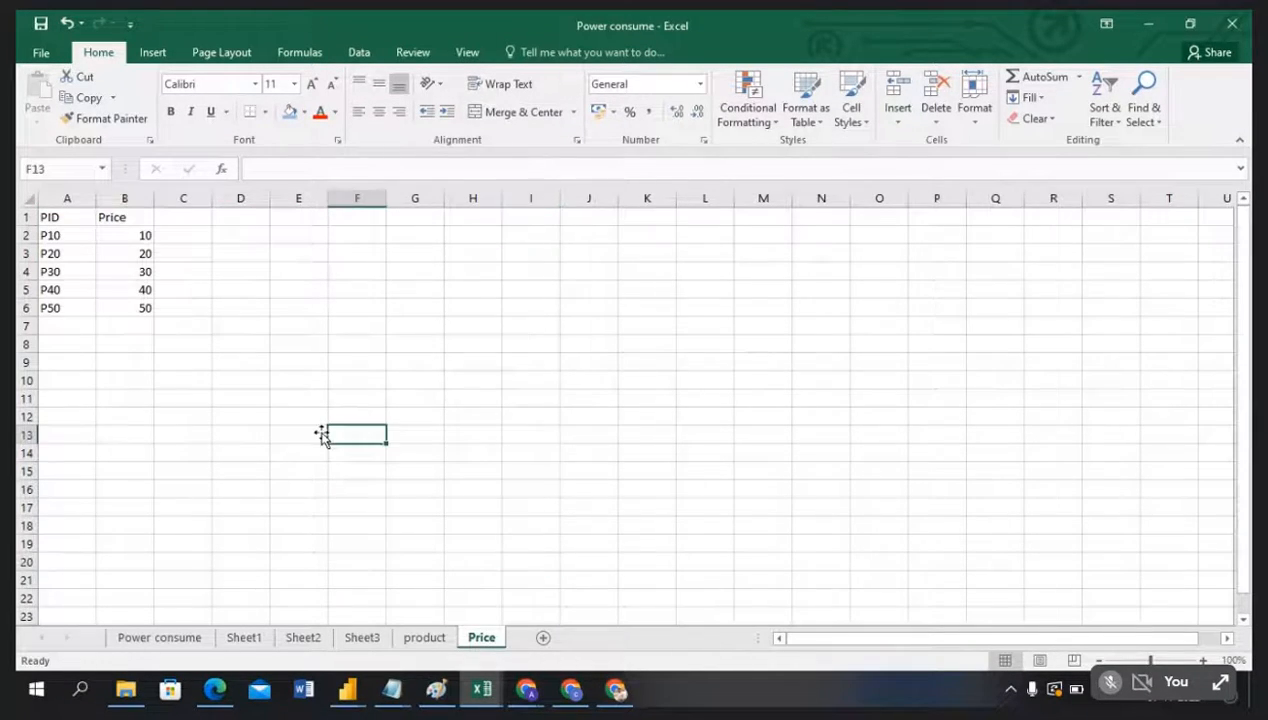
{"action": "left_click", "coordinate": [425, 638]}
Step: Switch to Power Query Editor and open the Excel workbook Energy Consumptions Dataset (1) from Downloads as a new source
{"action": "mouse_move", "coordinate": [347, 695]}
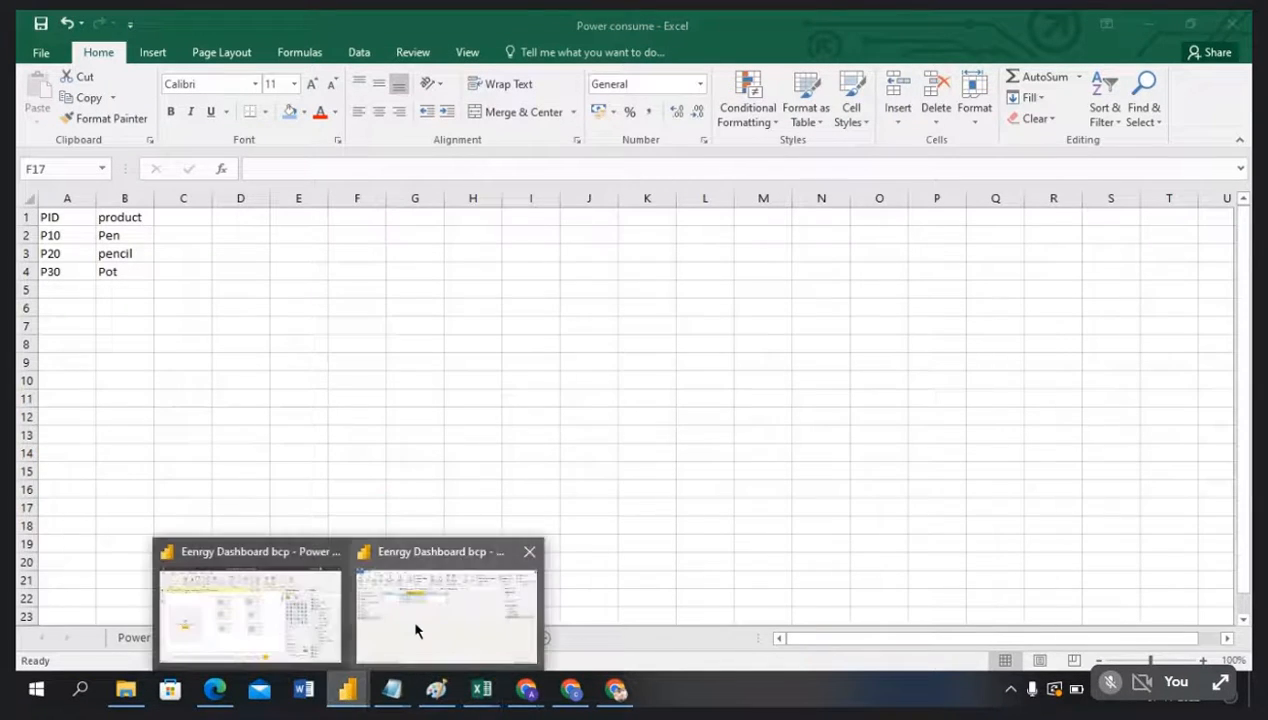
{"action": "left_click", "coordinate": [417, 628]}
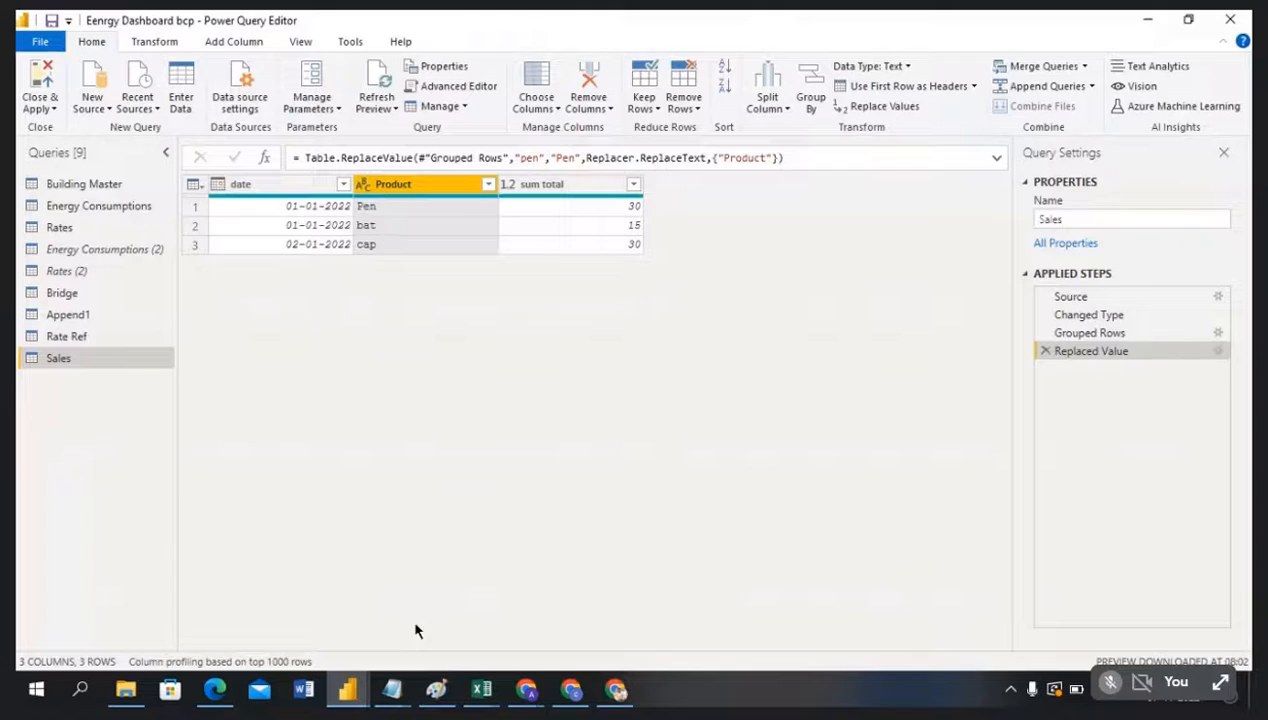
{"action": "left_click", "coordinate": [107, 115]}
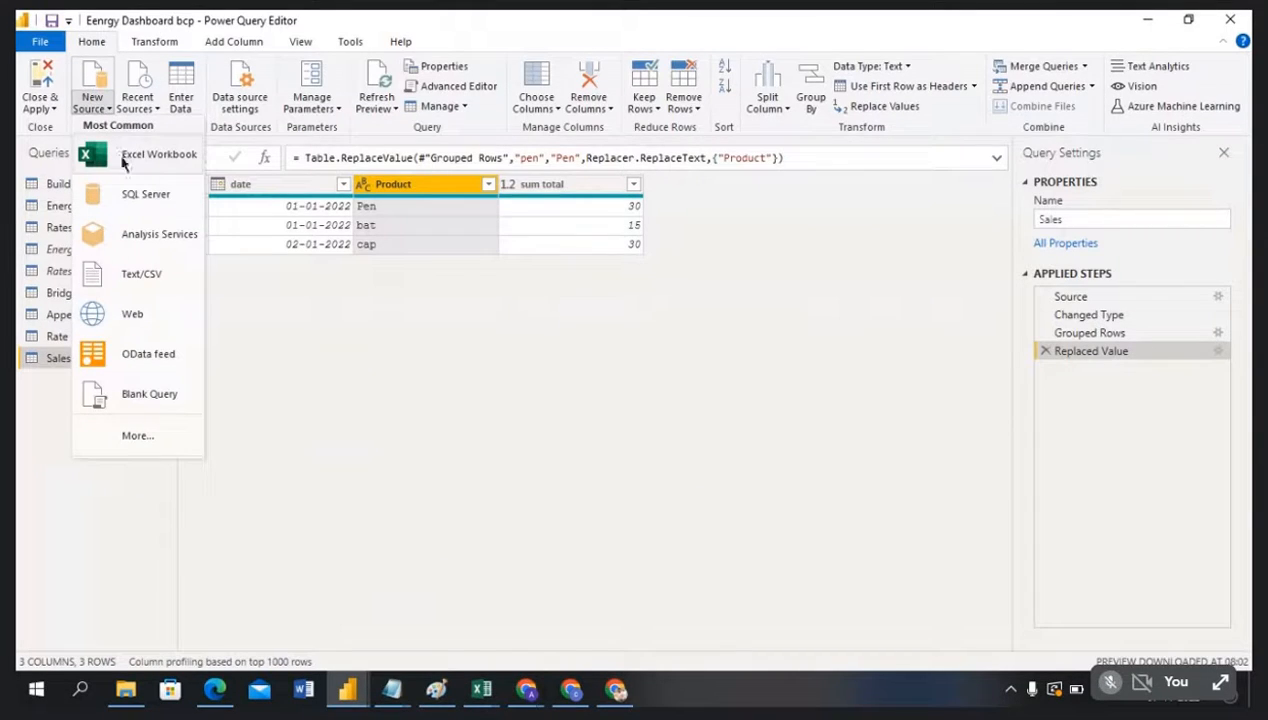
{"action": "left_click", "coordinate": [504, 376]}
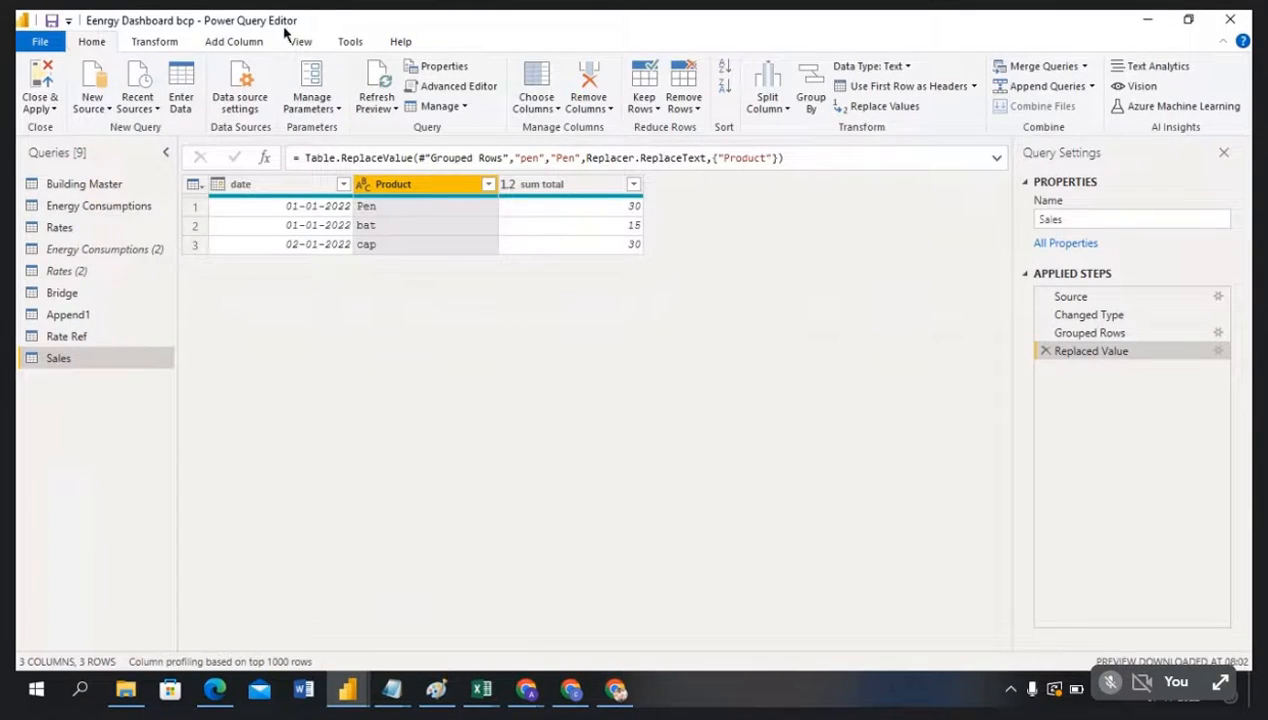
{"action": "left_click", "coordinate": [108, 112]}
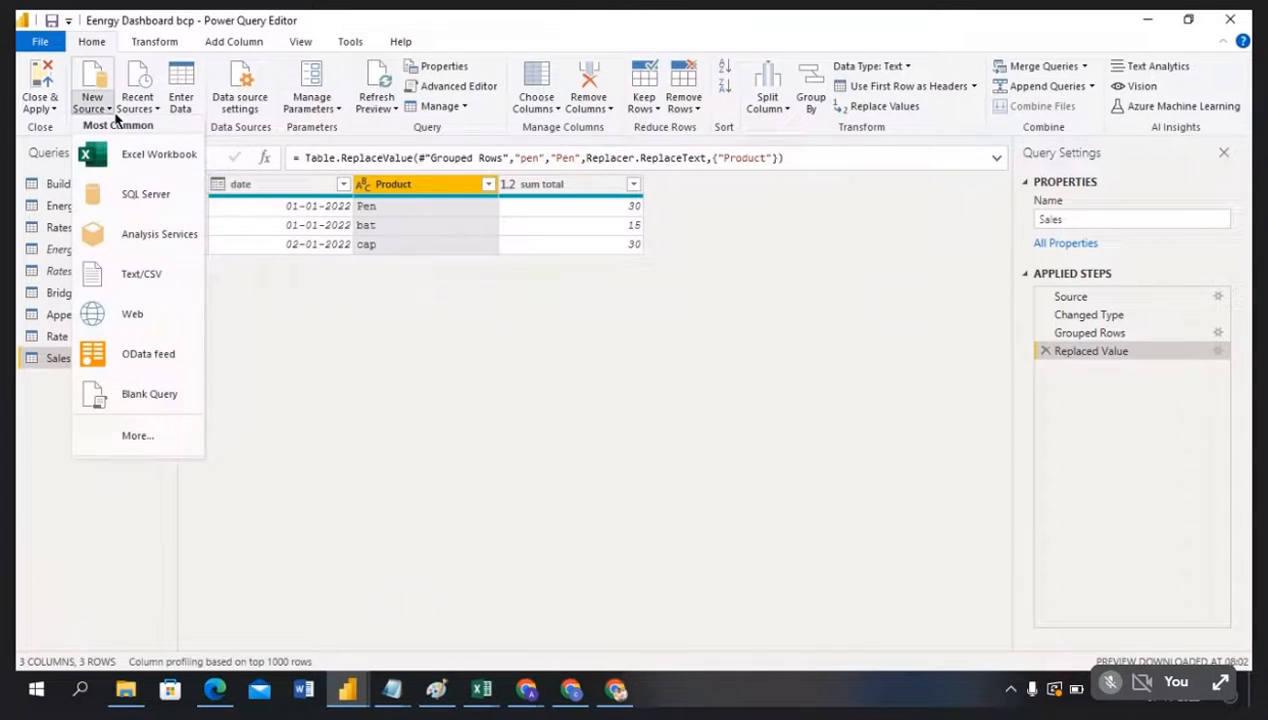
{"action": "left_click", "coordinate": [135, 158]}
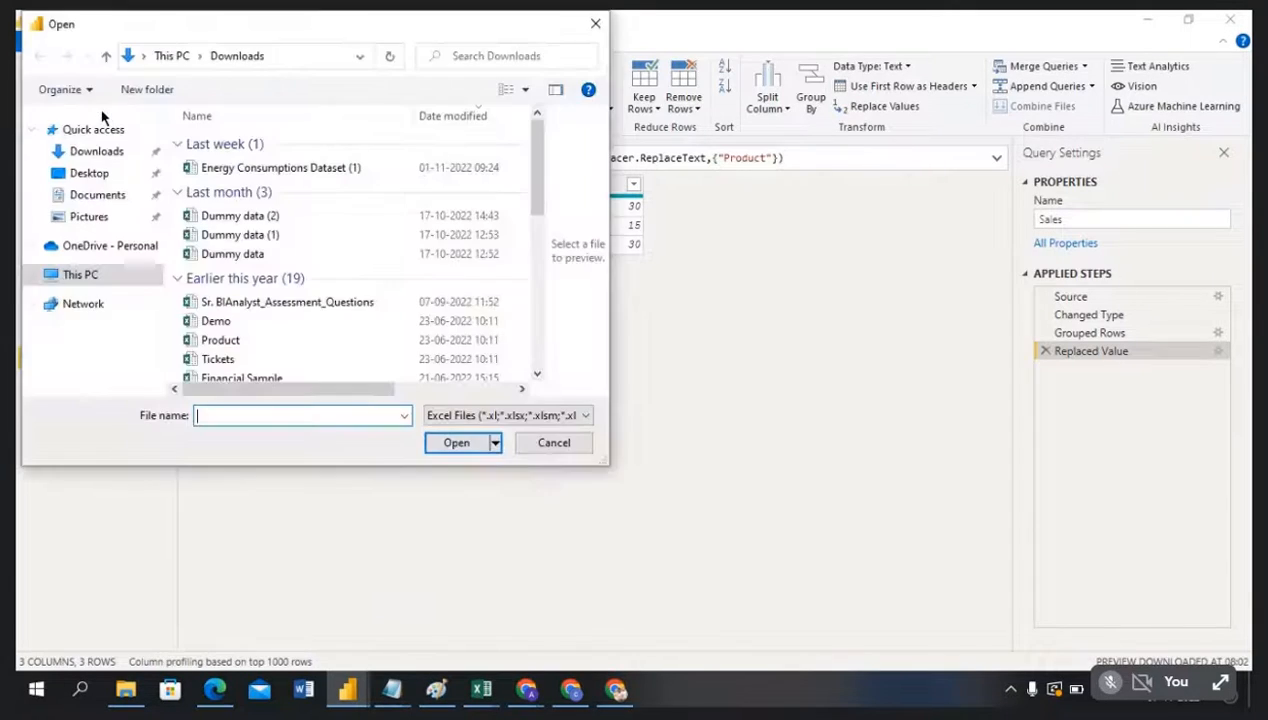
{"action": "left_click", "coordinate": [254, 168]}
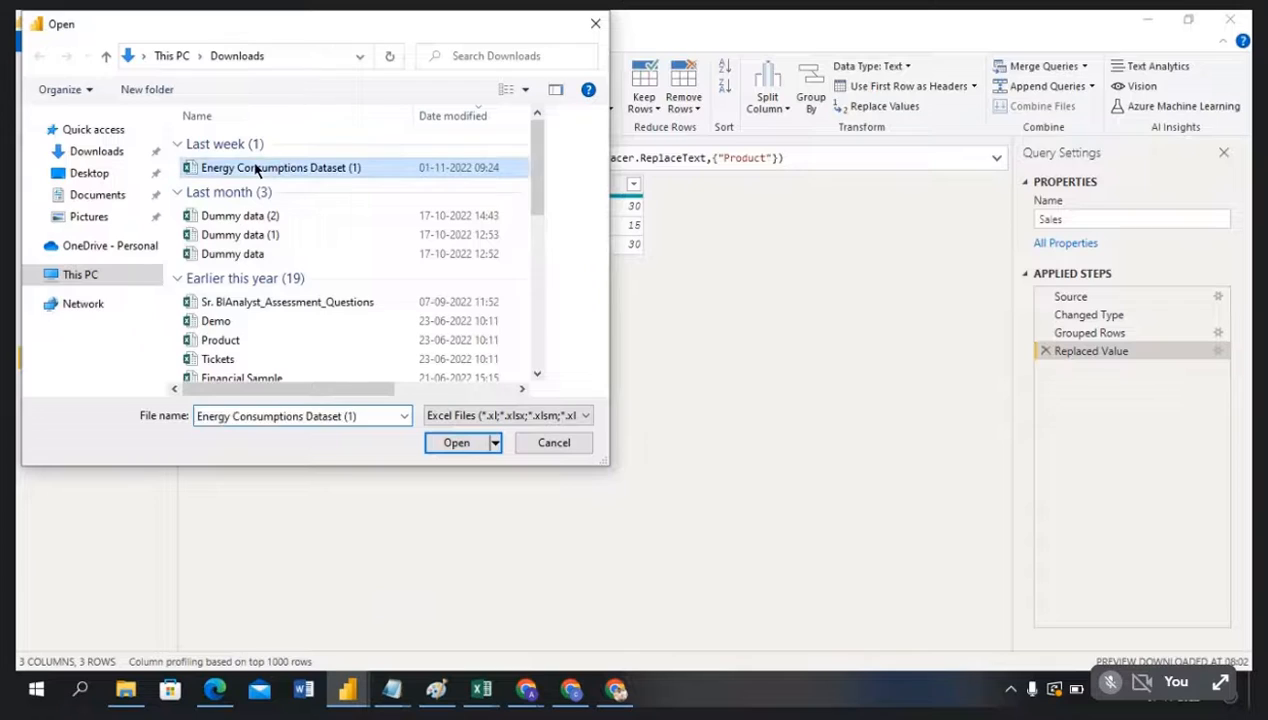
{"action": "left_click", "coordinate": [460, 442]}
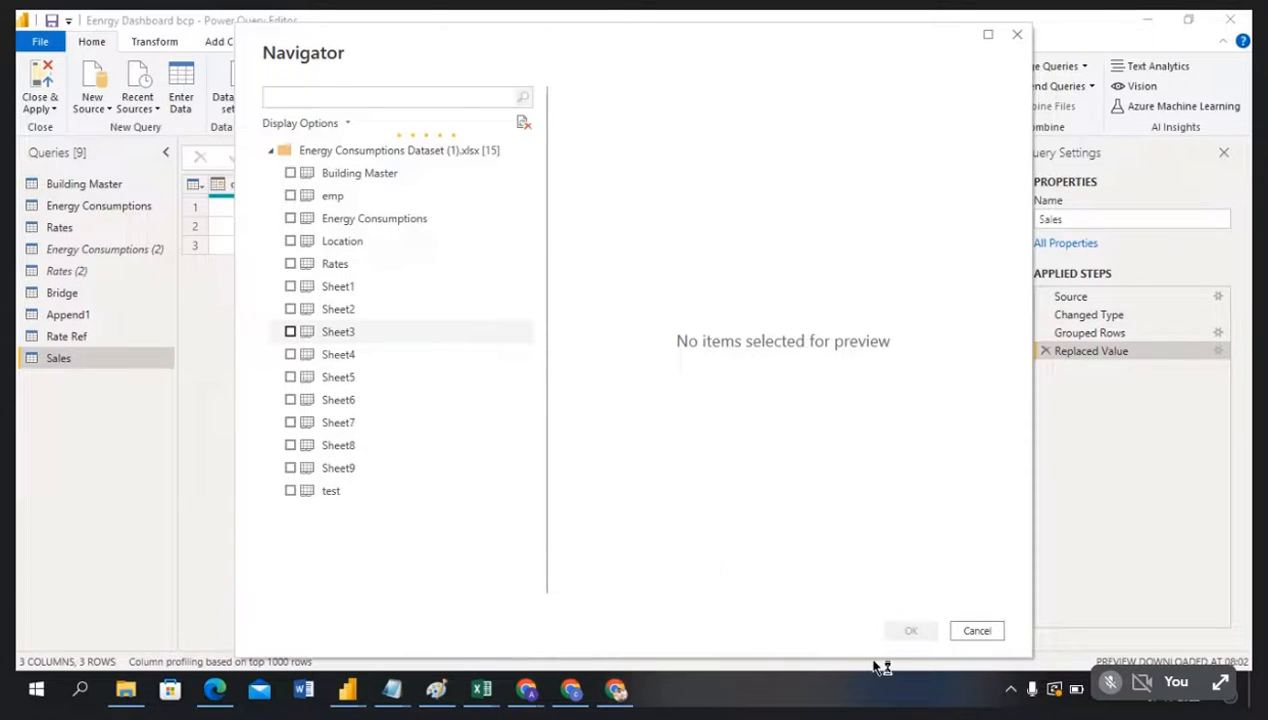
{"action": "key", "text": "alt+Tab"}
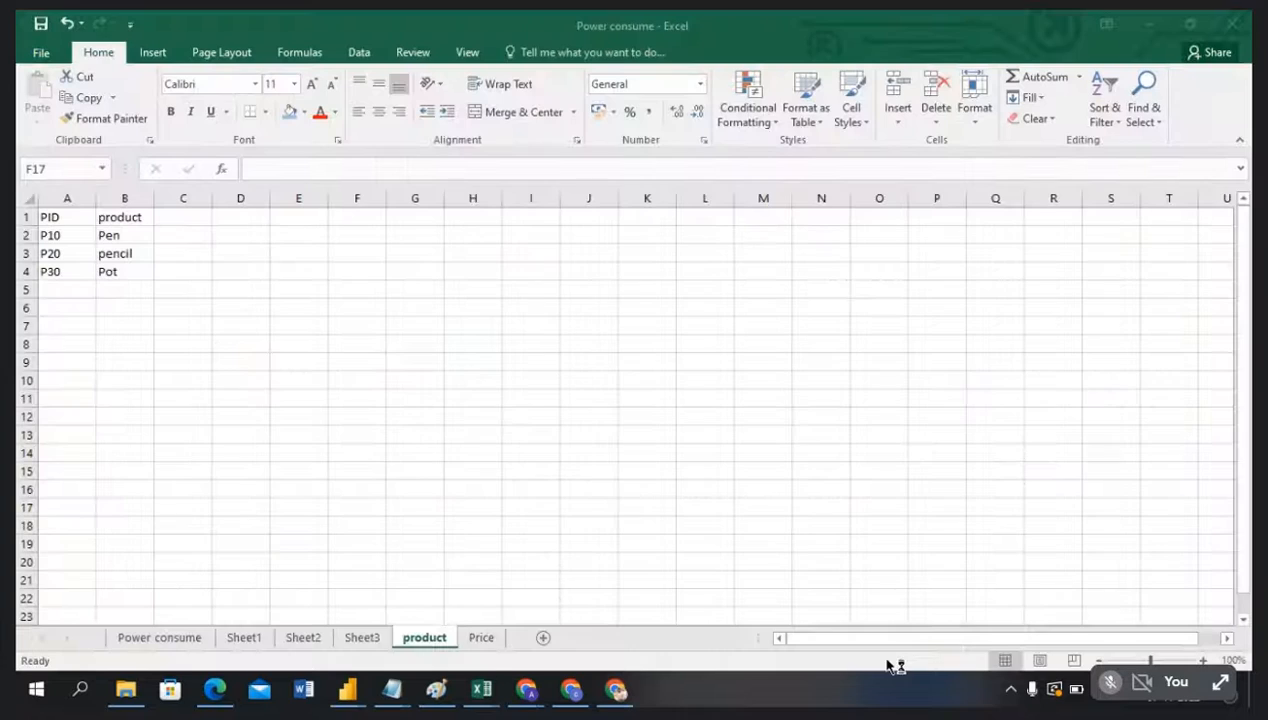
{"action": "left_click", "coordinate": [605, 453]}
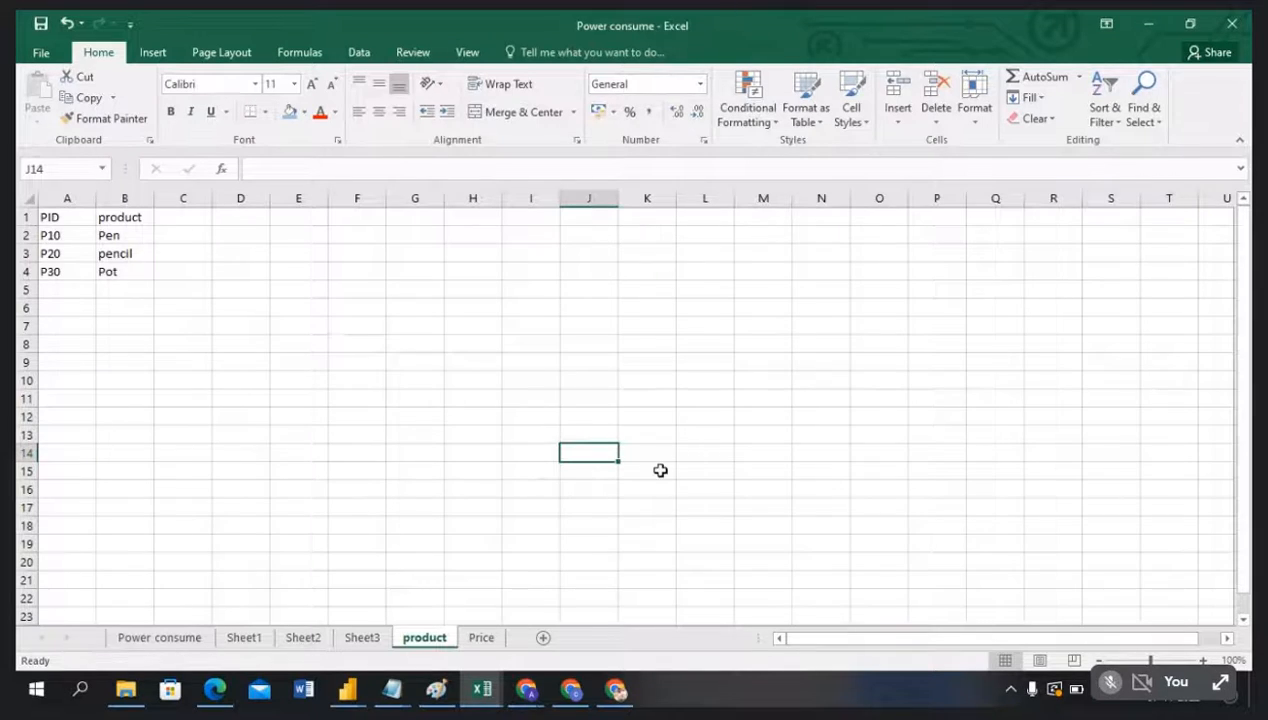
{"action": "left_click", "coordinate": [727, 470]}
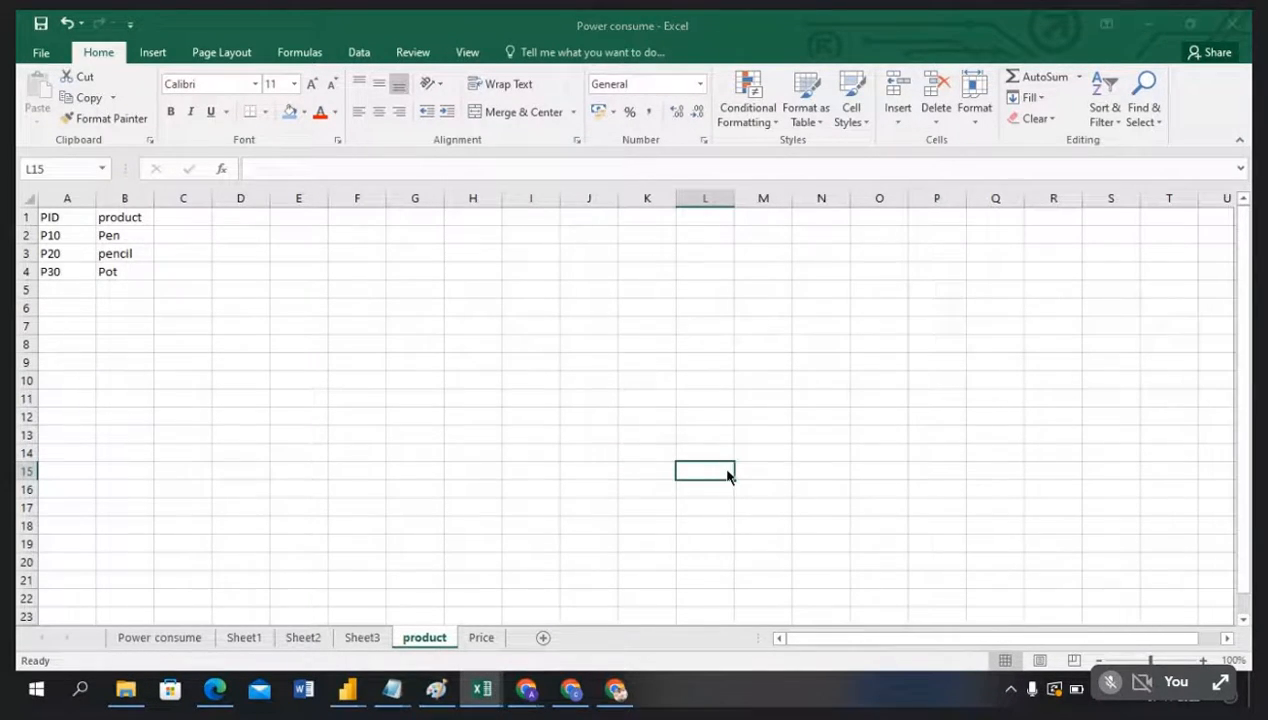
{"action": "key", "text": "alt+Tab"}
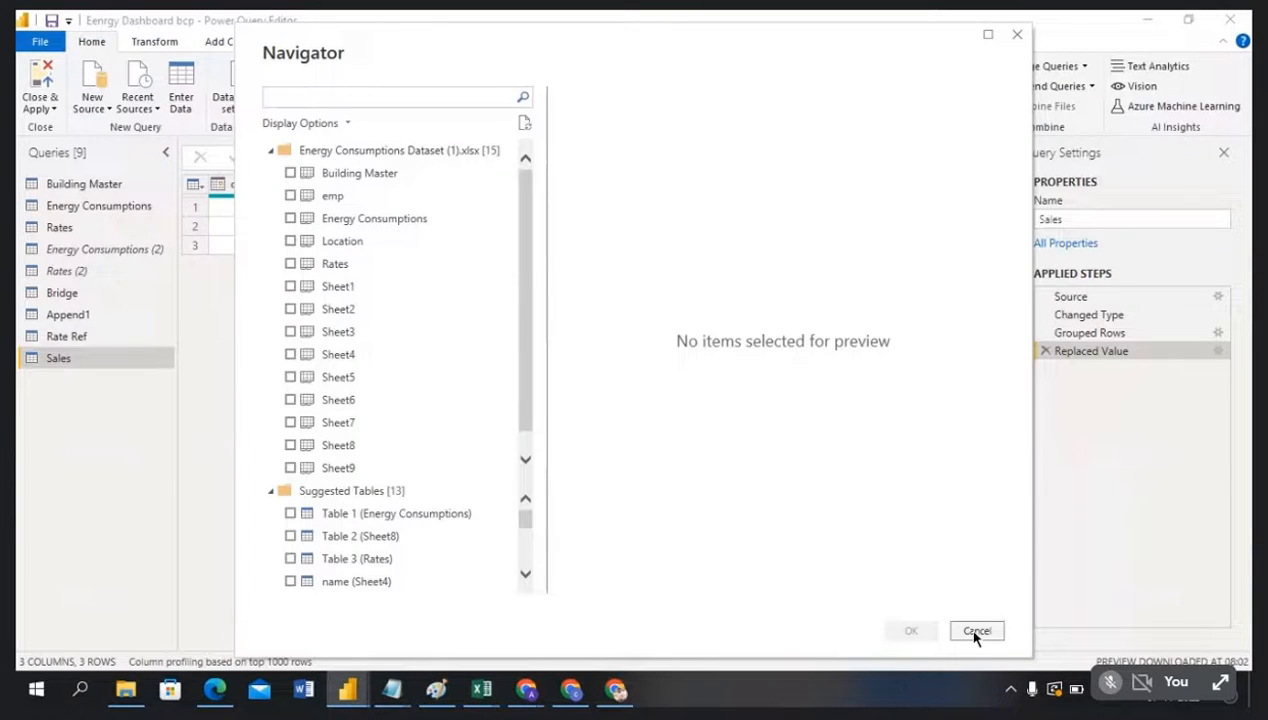
Step: Switch to Excel to check the Power consume workbook's file details, and return to Power Query Editor, closing the Navigator without importing
{"action": "key", "text": "alt+Tab"}
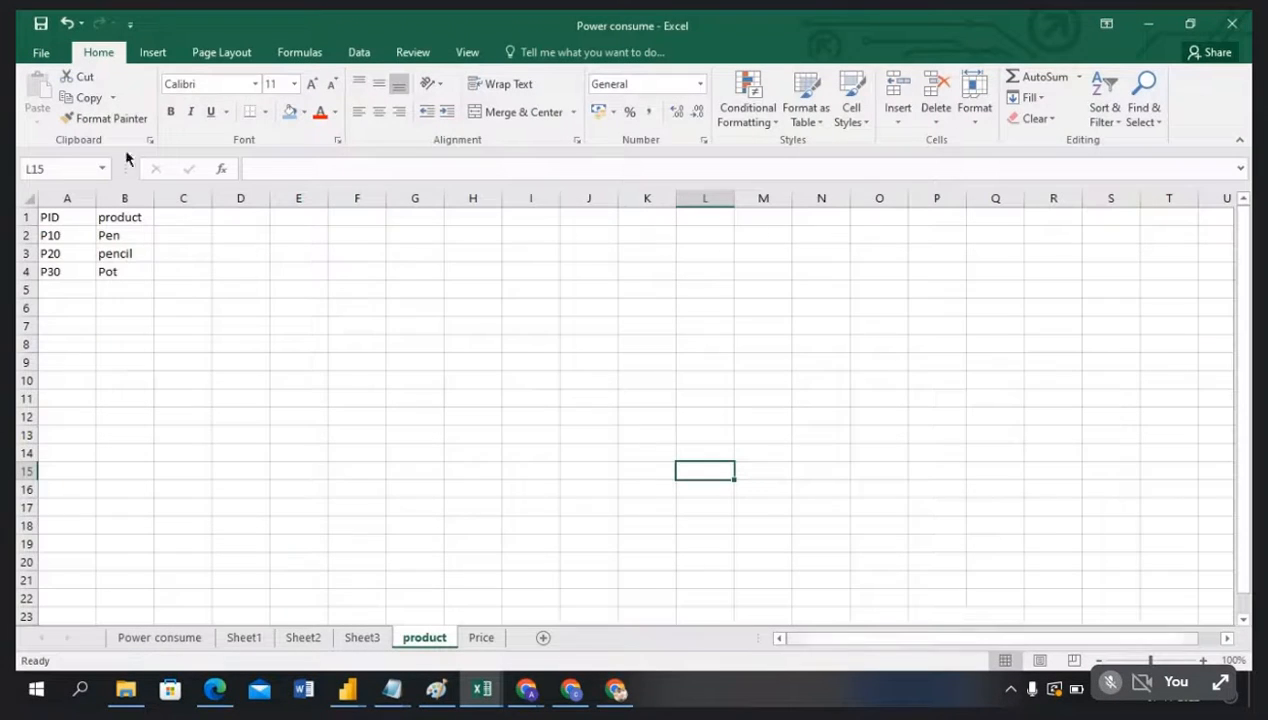
{"action": "left_click", "coordinate": [42, 53]}
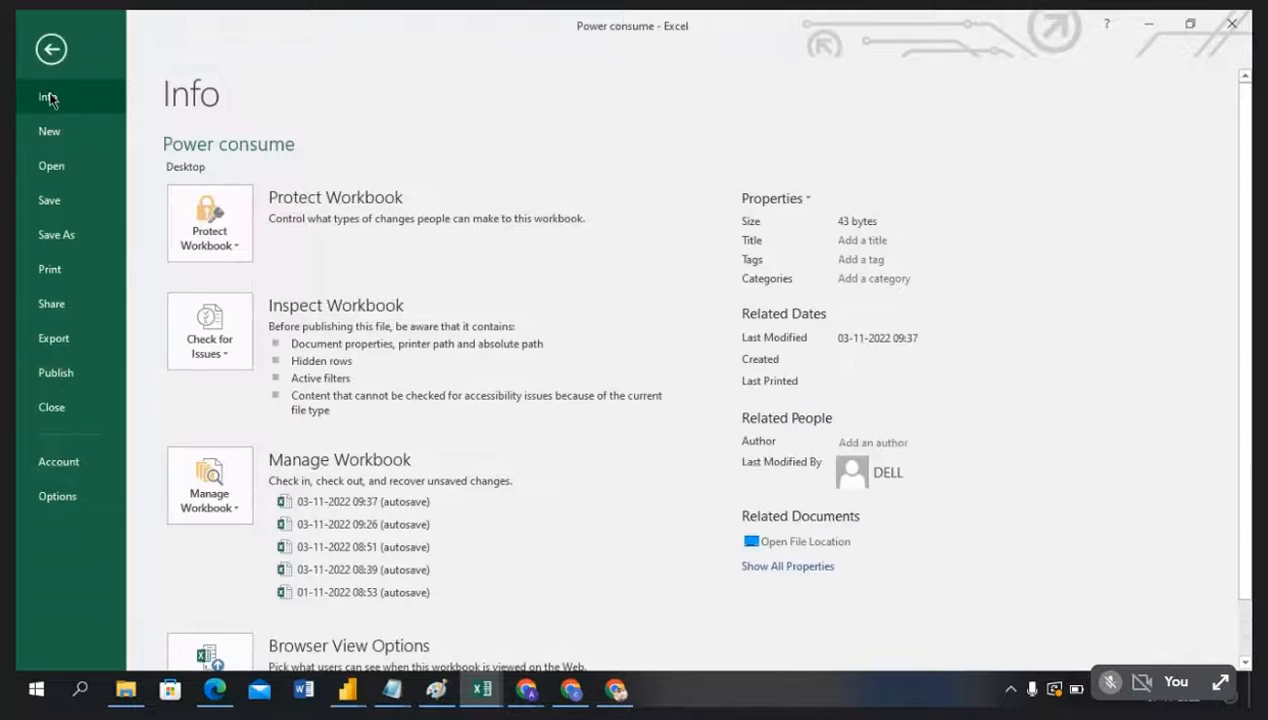
{"action": "key", "text": "Escape"}
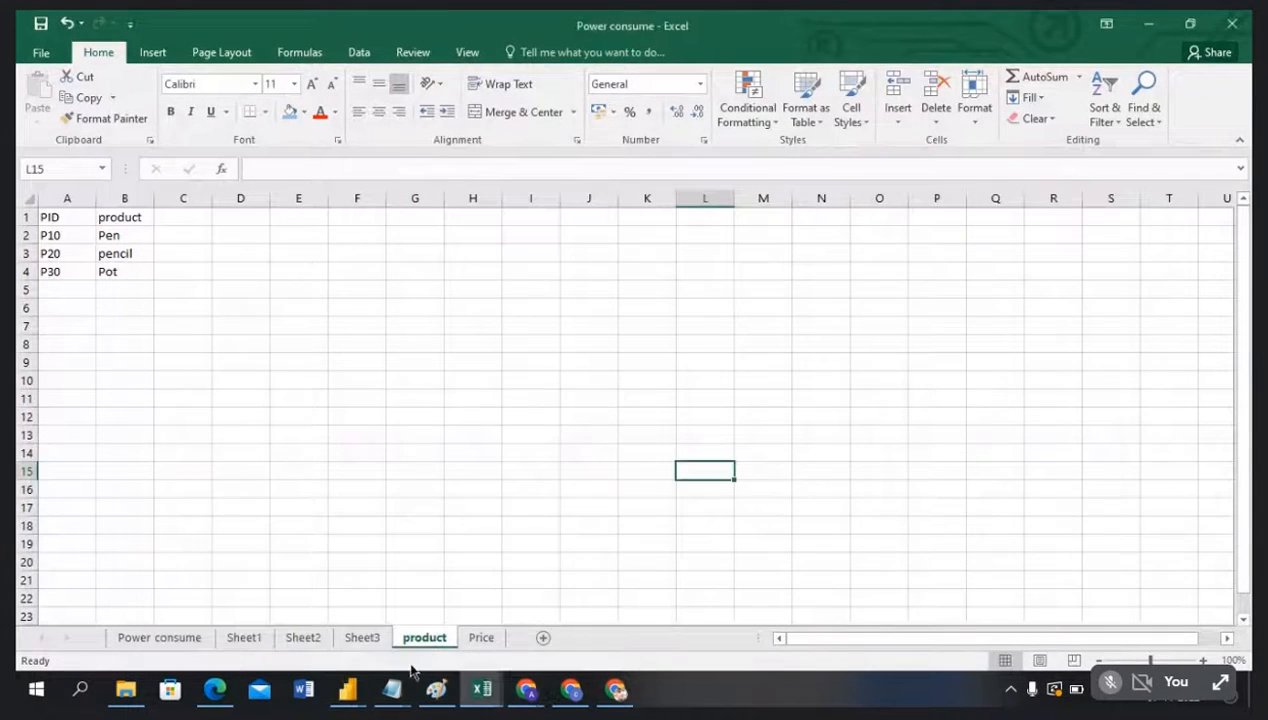
{"action": "left_click", "coordinate": [341, 692]}
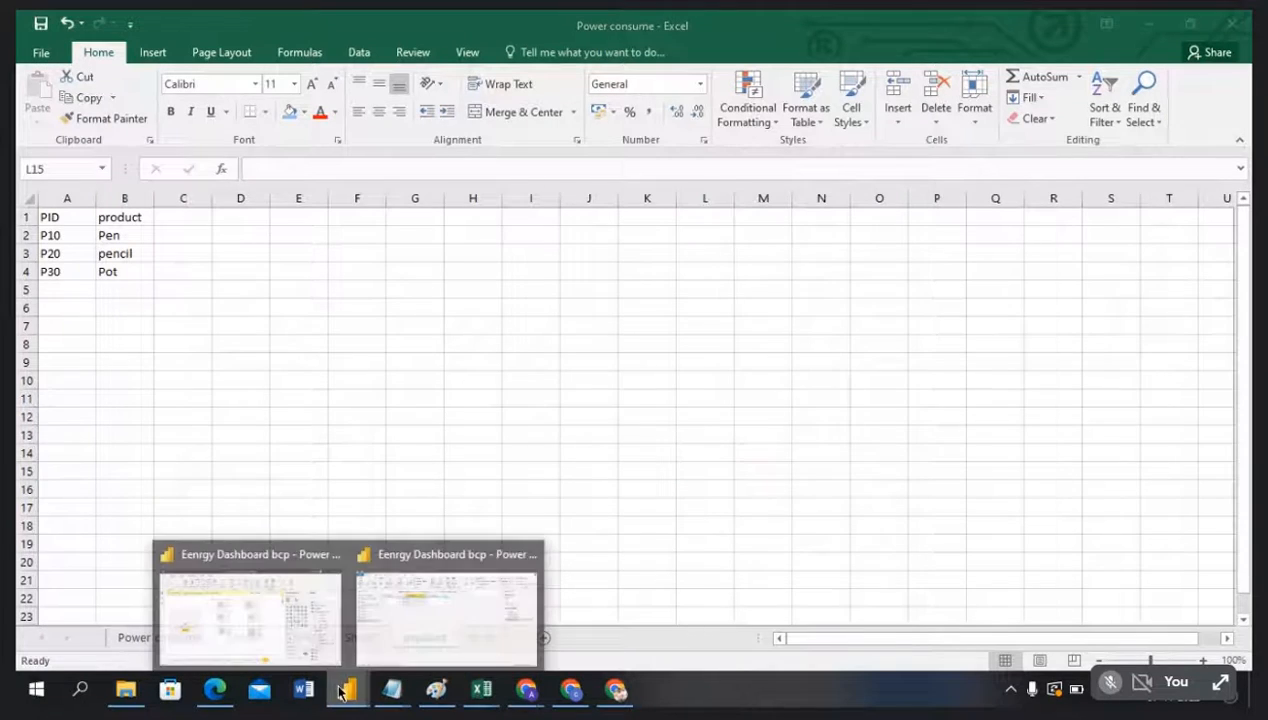
{"action": "left_click", "coordinate": [399, 611]}
{"action": "key", "text": "alt+Tab"}
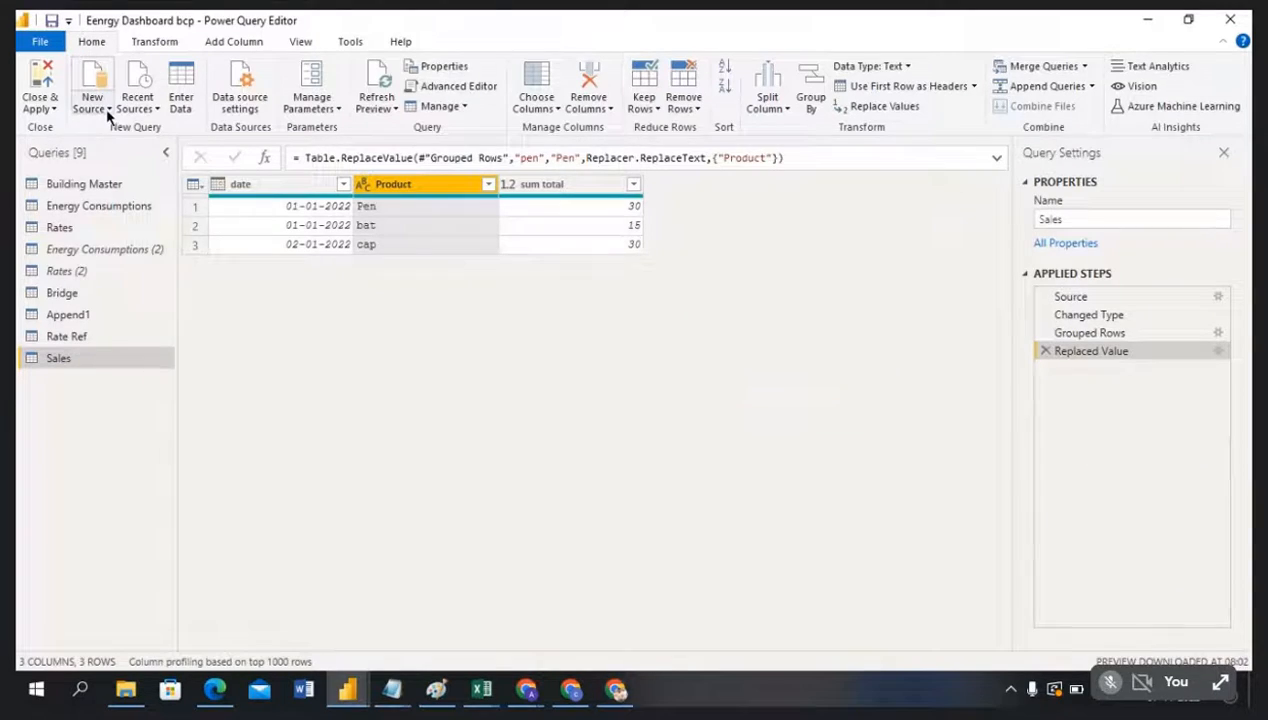
{"action": "left_click", "coordinate": [109, 110]}
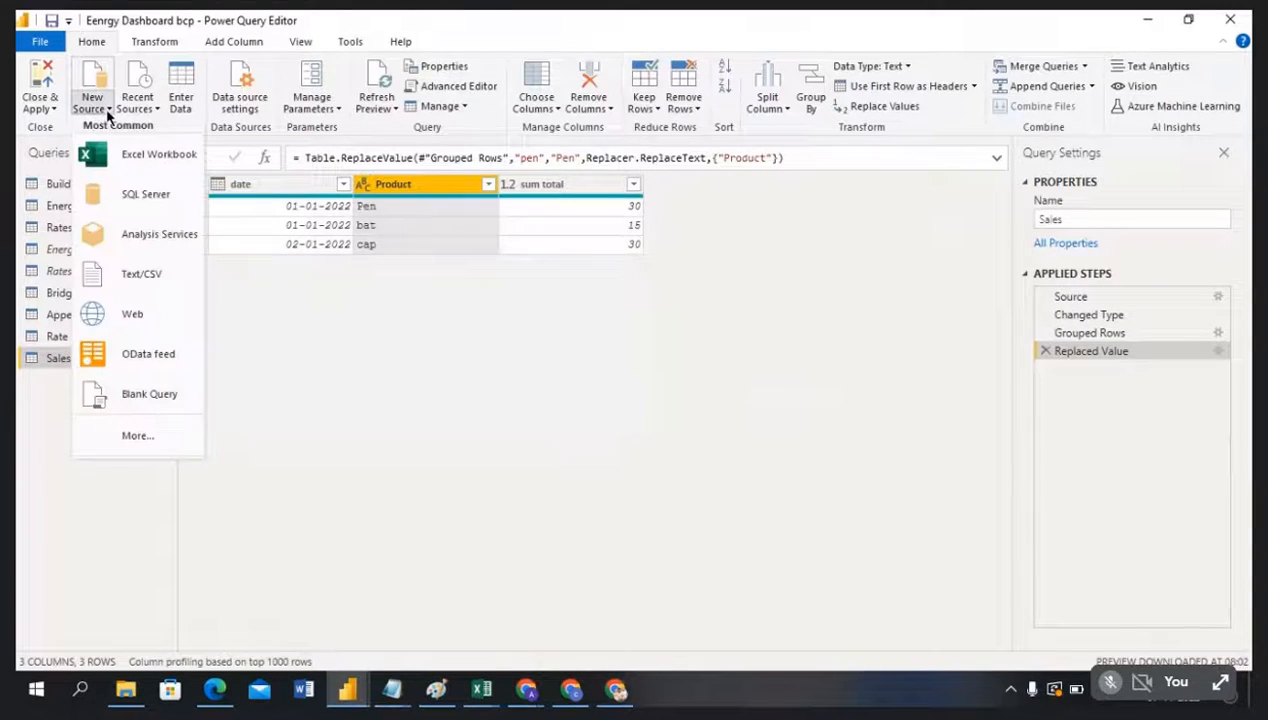
{"action": "left_click", "coordinate": [125, 155]}
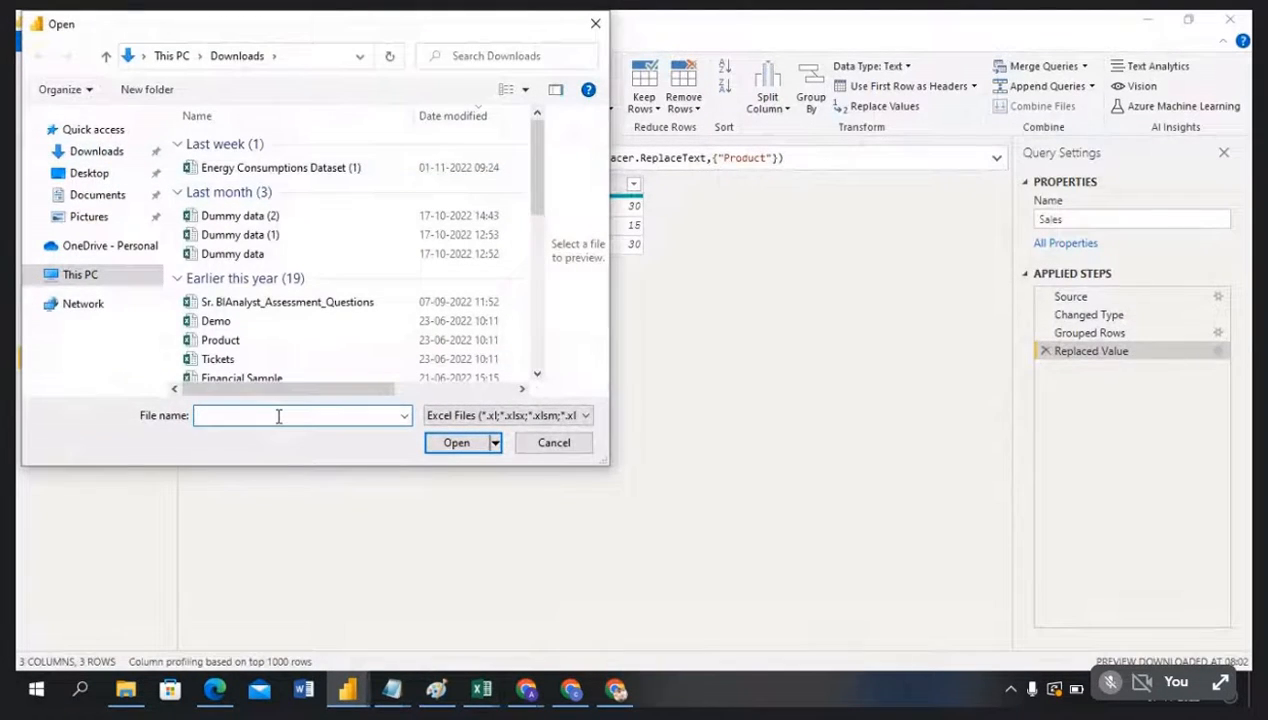
{"action": "type", "text": "powe"}
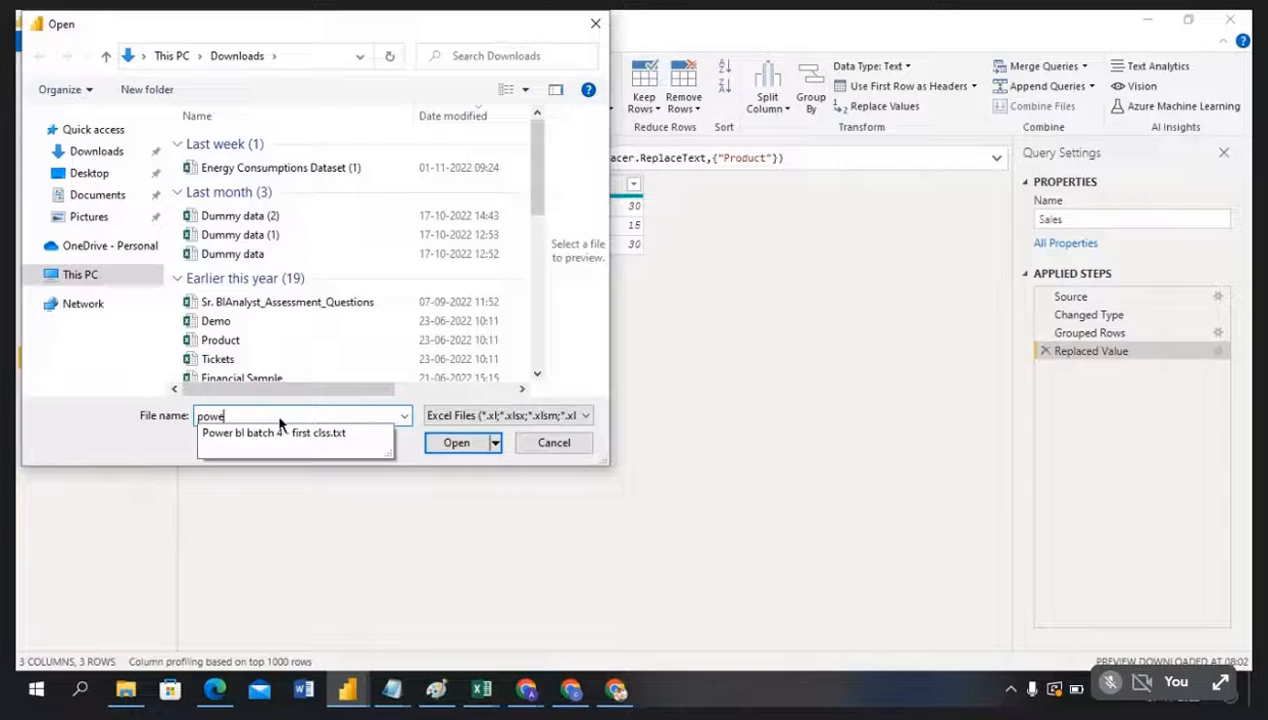
{"action": "left_click", "coordinate": [88, 158]}
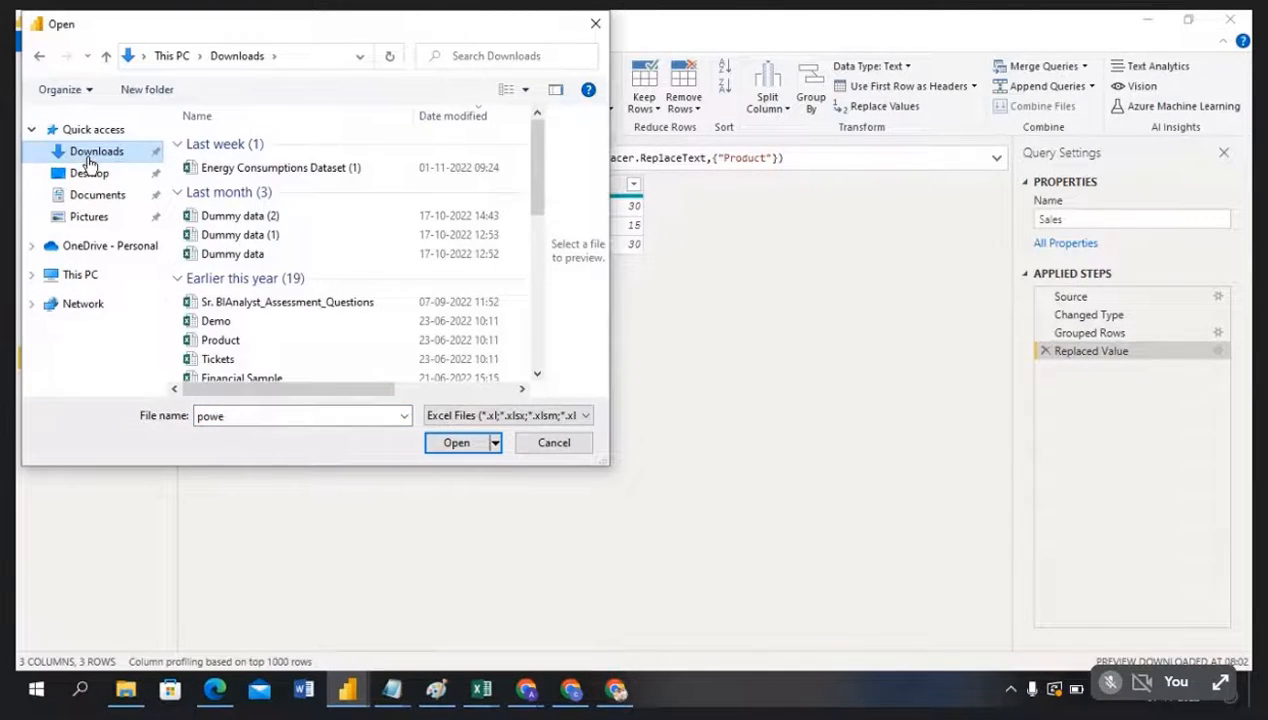
{"action": "left_click", "coordinate": [90, 175]}
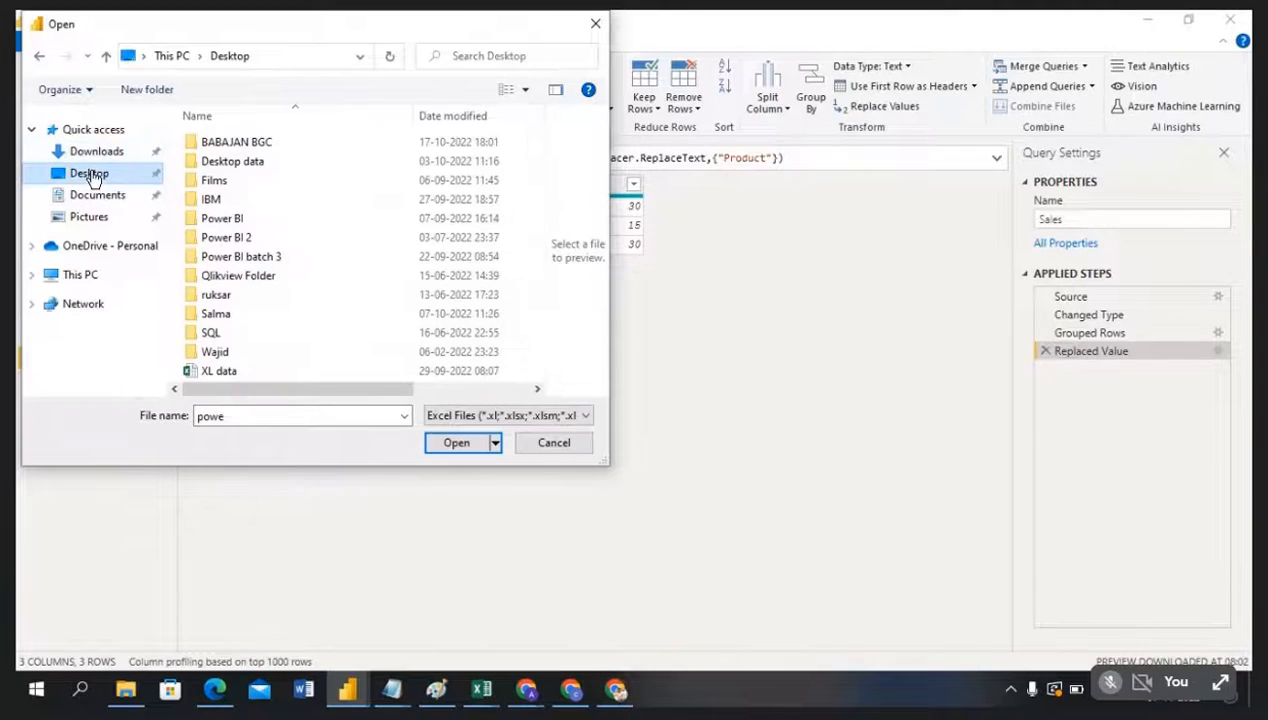
{"action": "scroll", "coordinate": [266, 321], "scroll_direction": "right", "scroll_amount": 2}
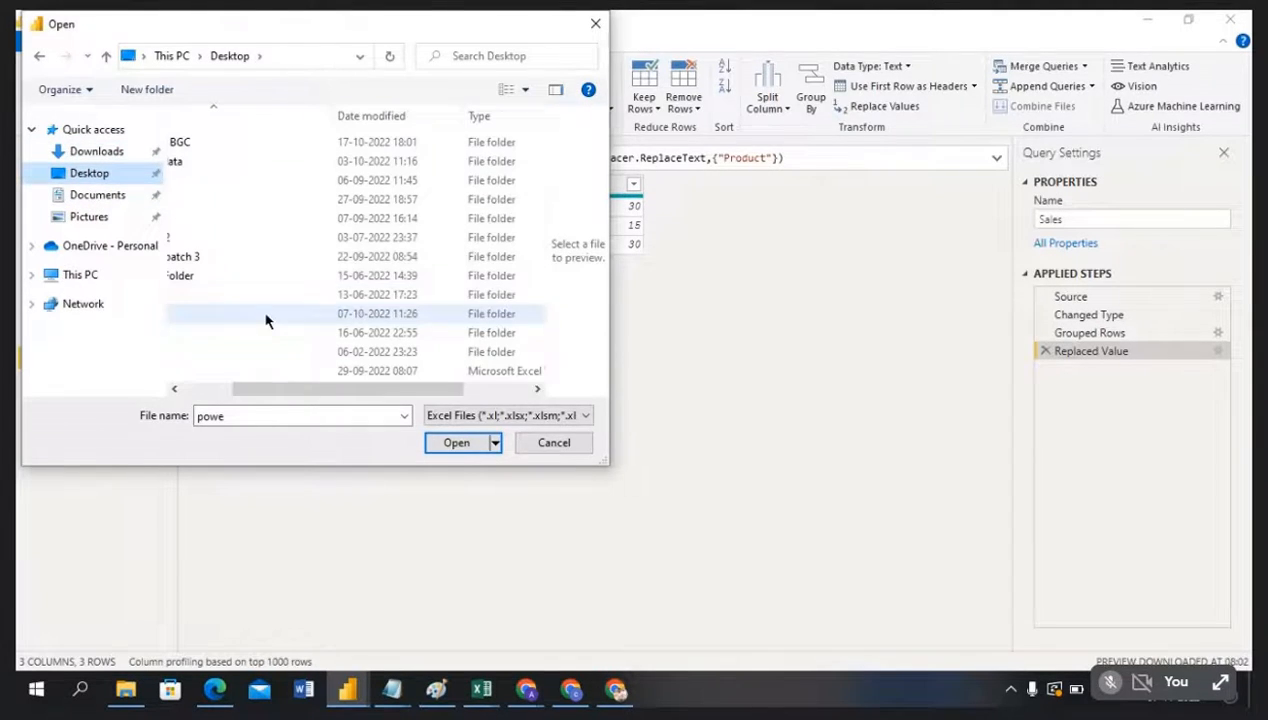
{"action": "left_click", "coordinate": [566, 443]}
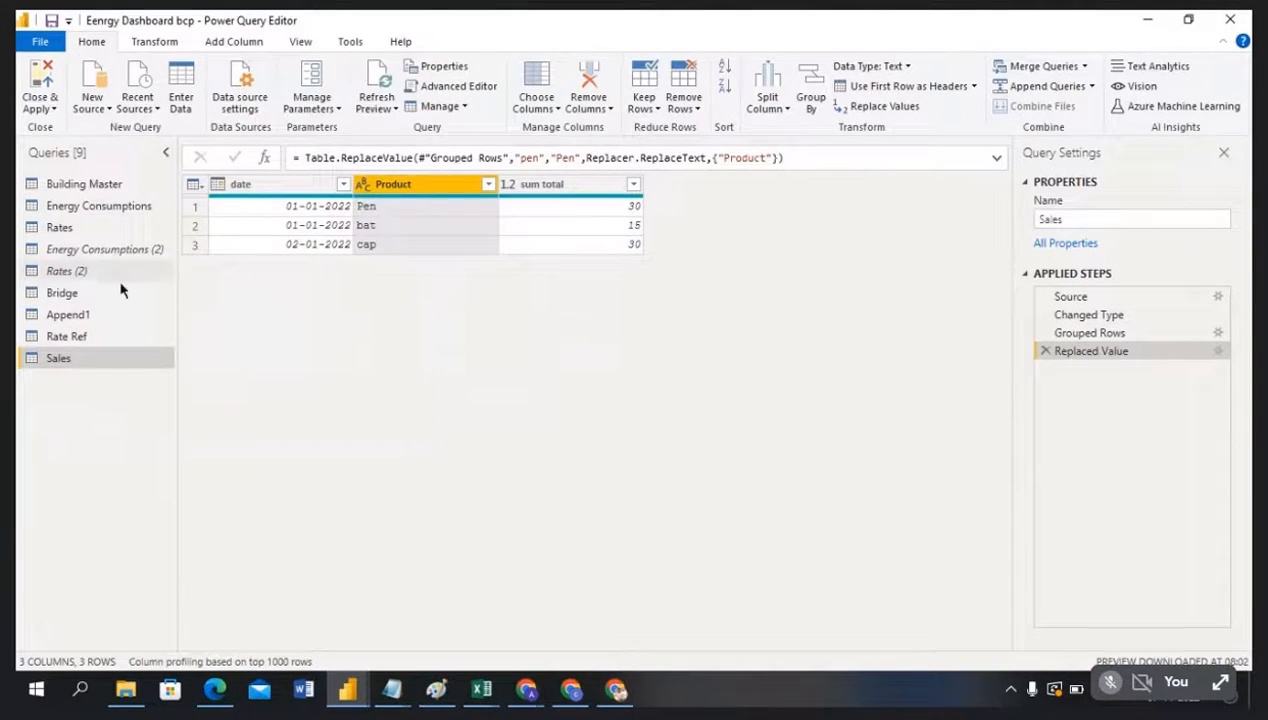
Step: Switch to the Power consume workbook in Excel and review its Power consume, product and Price sheets
{"action": "left_click", "coordinate": [488, 682]}
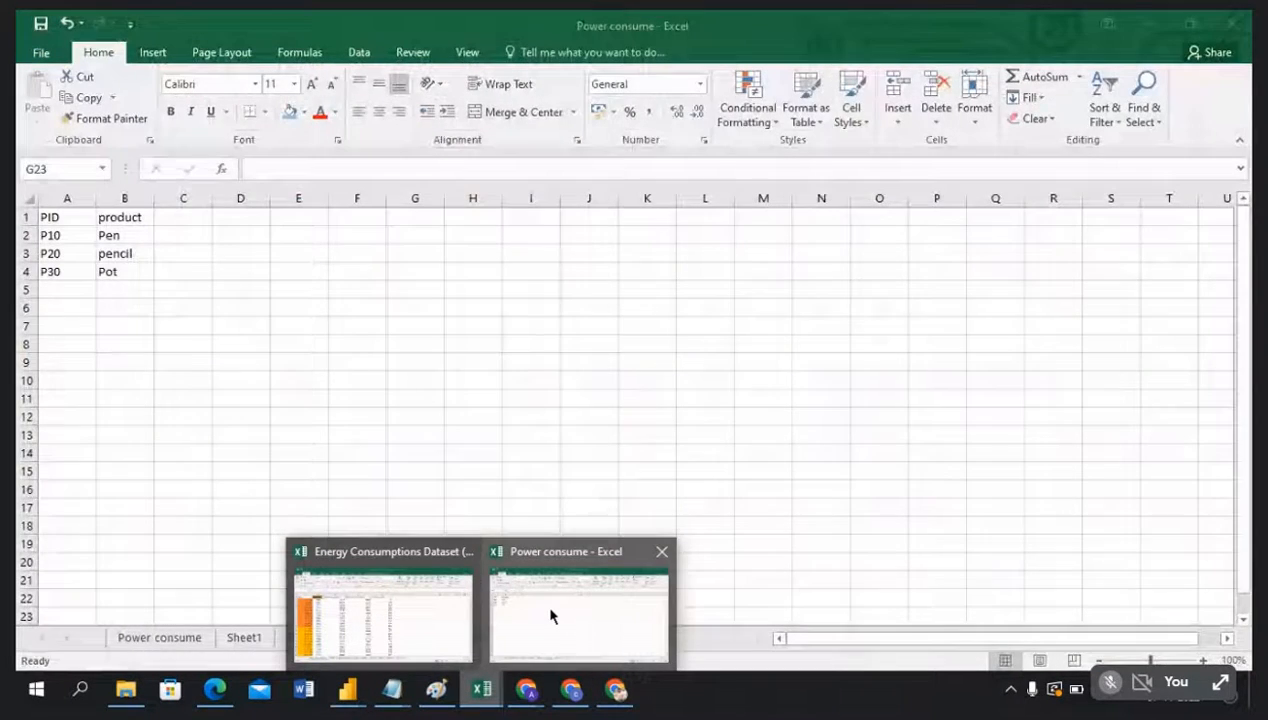
{"action": "mouse_move", "coordinate": [430, 621]}
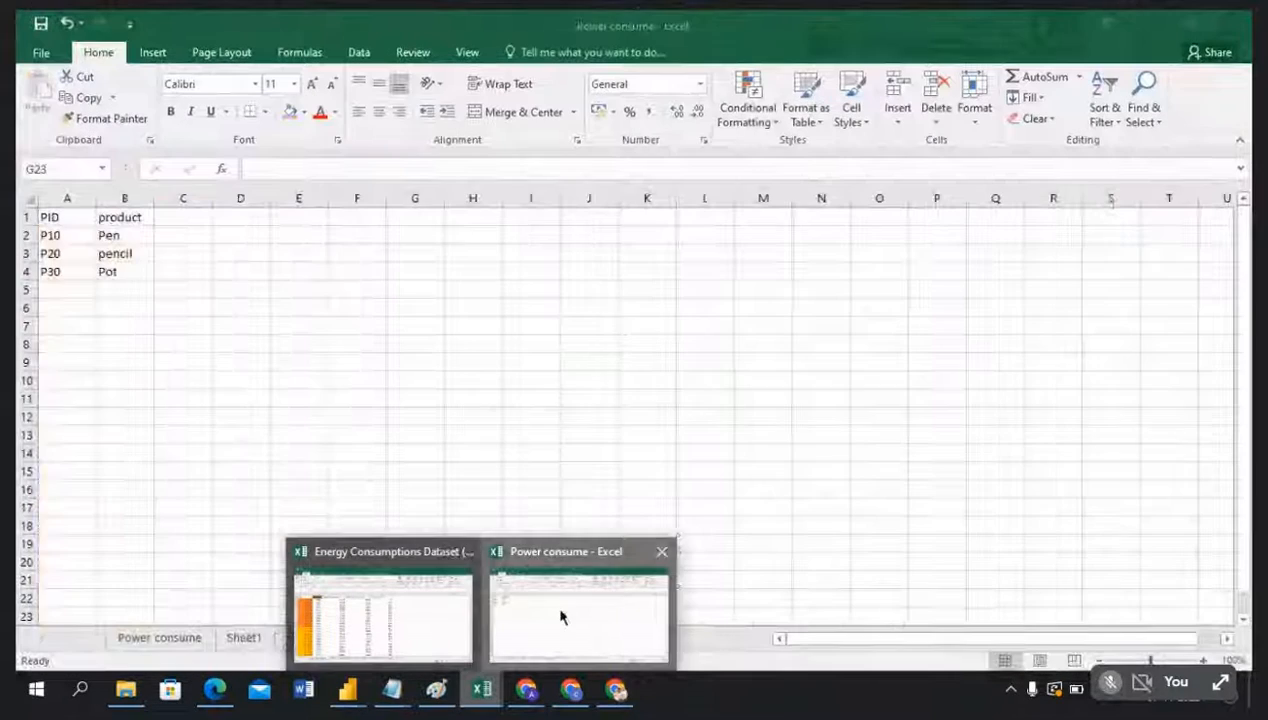
{"action": "left_click", "coordinate": [560, 610]}
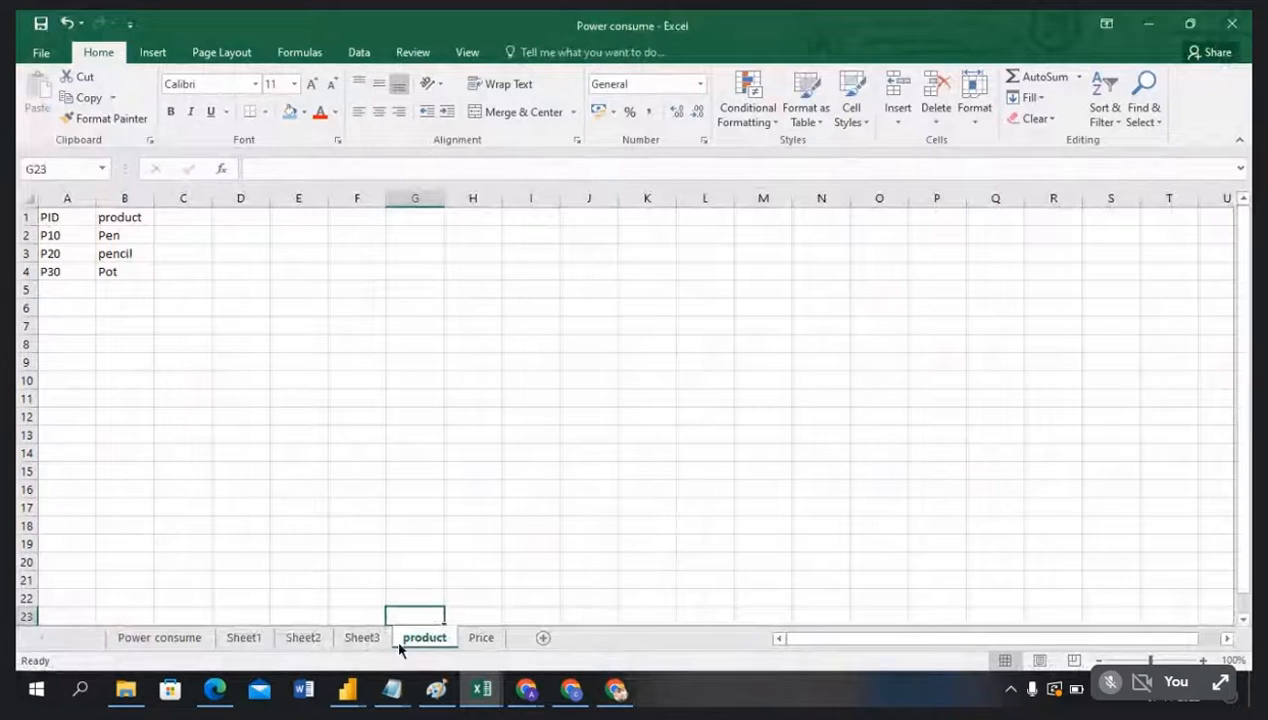
{"action": "left_click", "coordinate": [158, 635]}
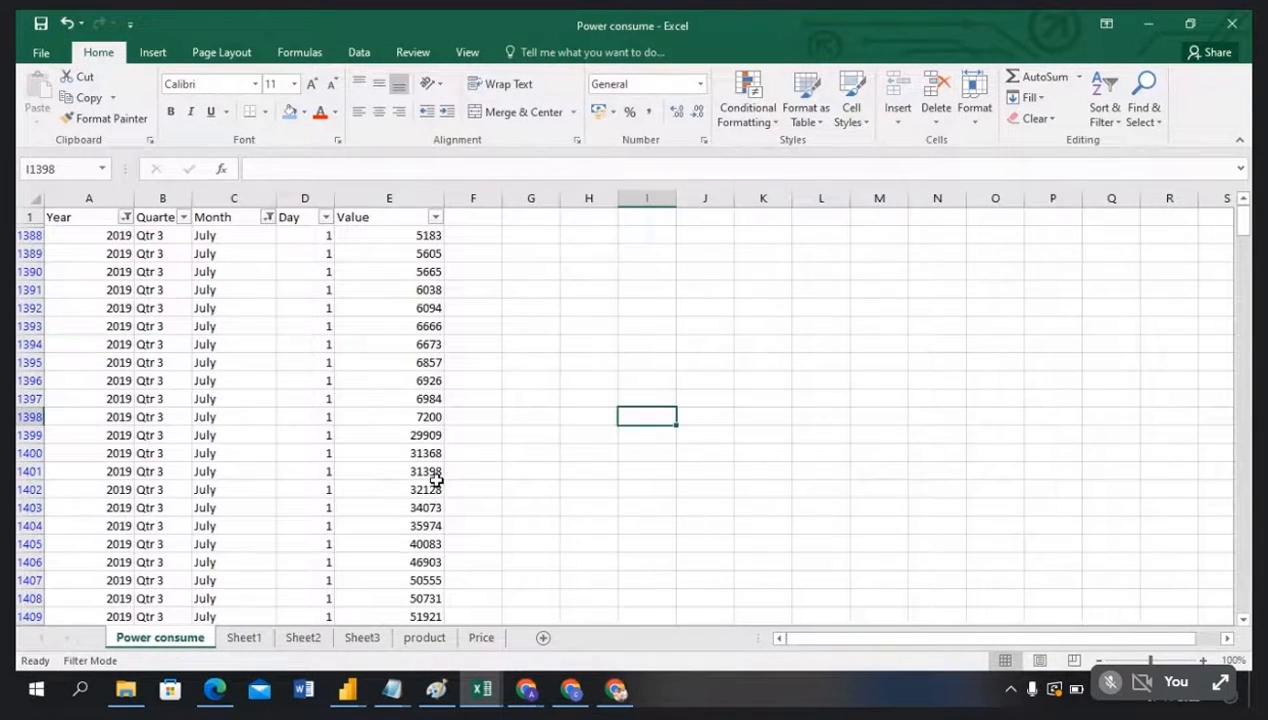
{"action": "left_click", "coordinate": [420, 640]}
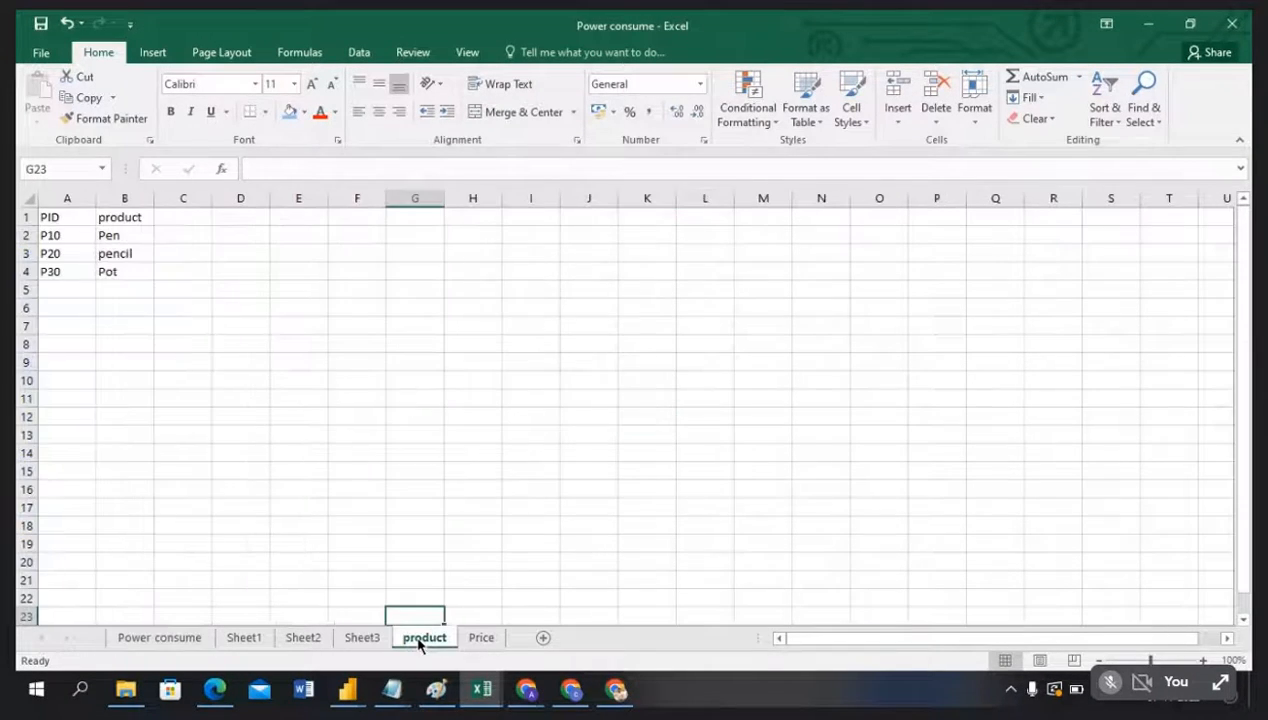
{"action": "left_click", "coordinate": [472, 640]}
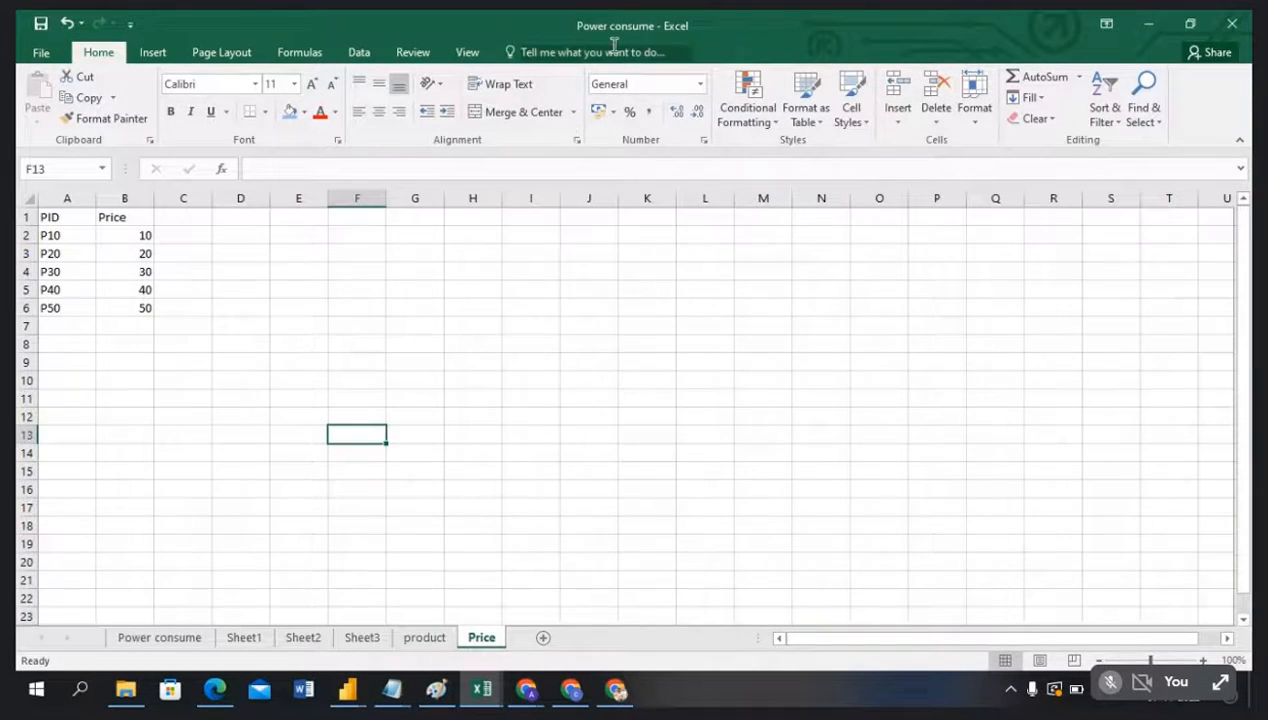
{"action": "key", "text": "alt+Tab"}
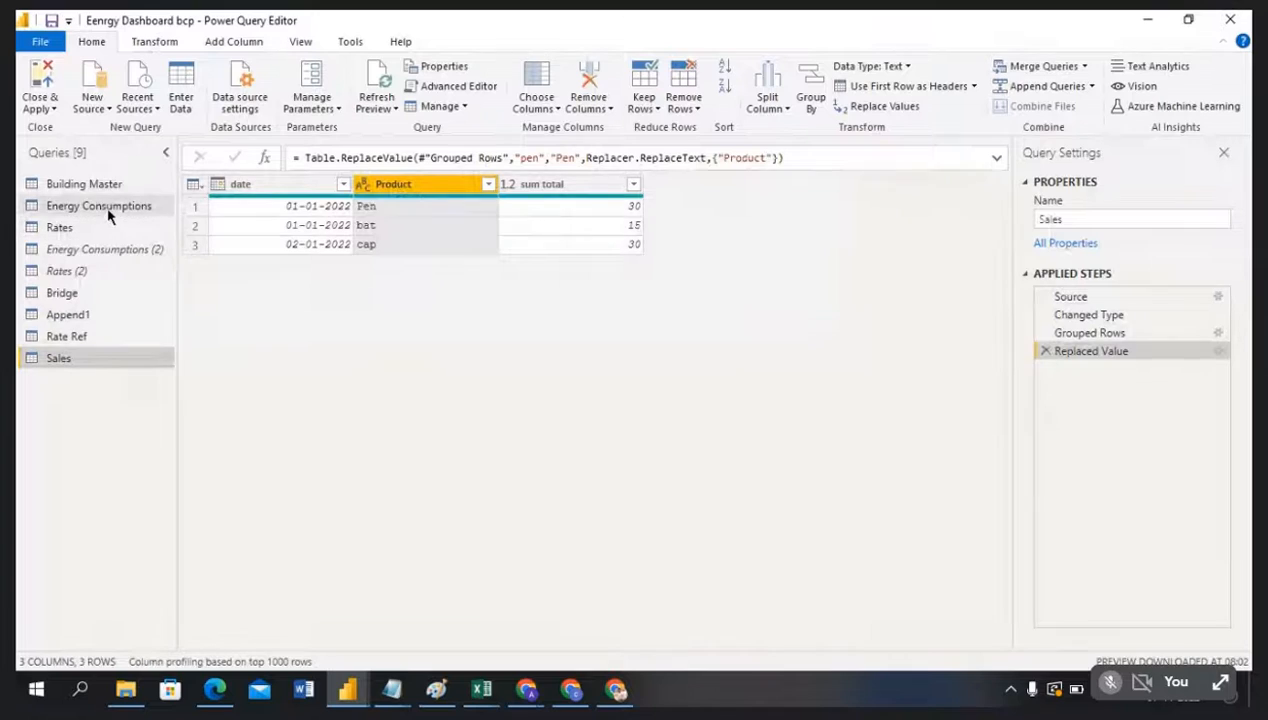
{"action": "left_click", "coordinate": [98, 113]}
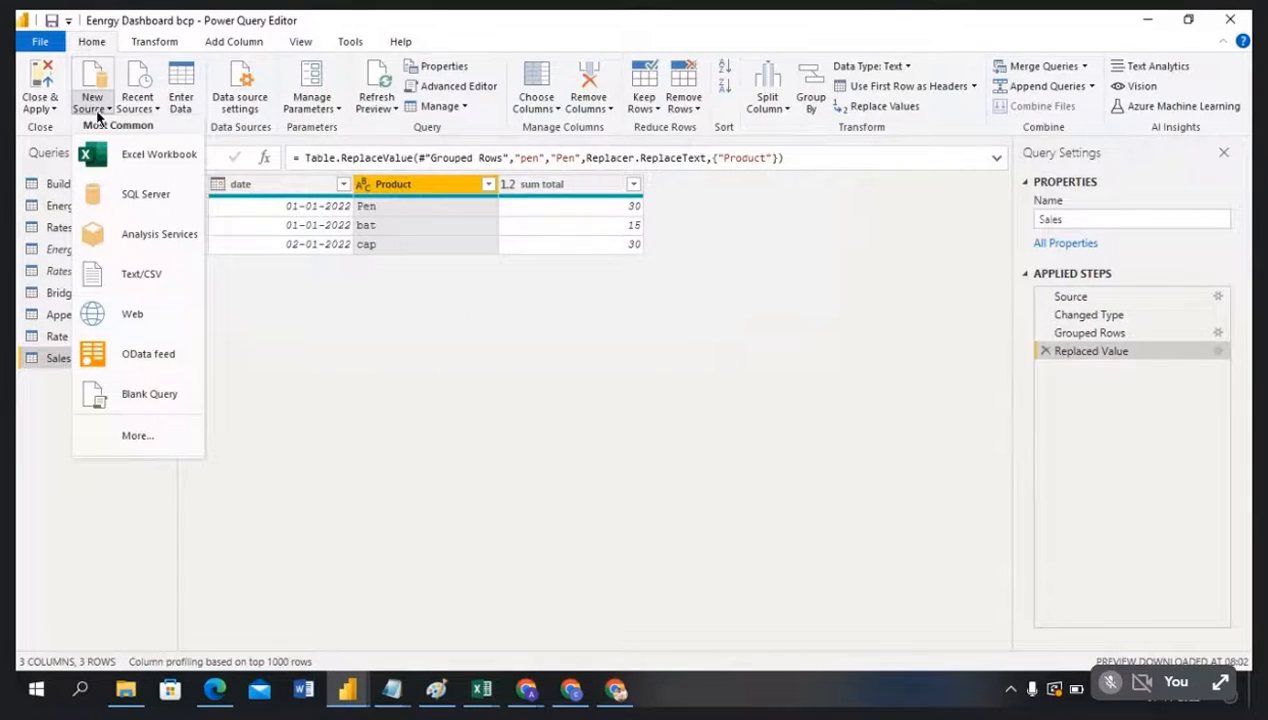
{"action": "left_click", "coordinate": [133, 158]}
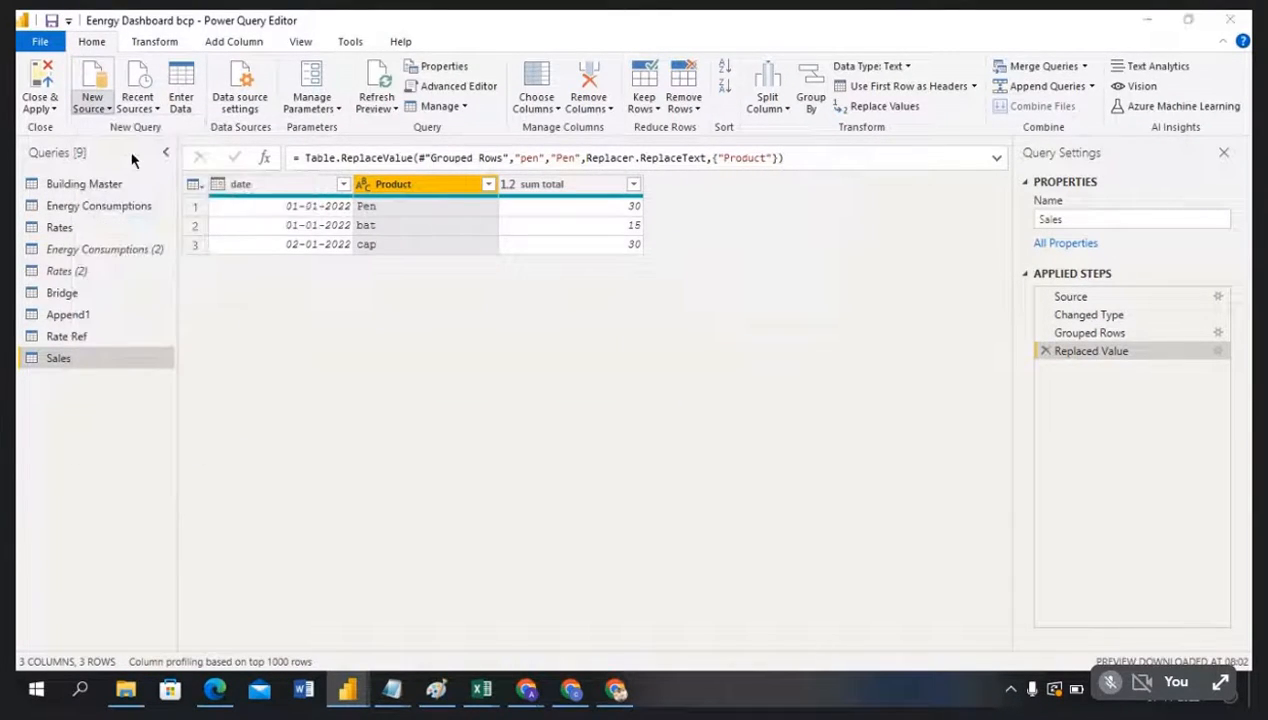
{"action": "scroll", "coordinate": [286, 332], "scroll_direction": "down", "scroll_amount": 2}
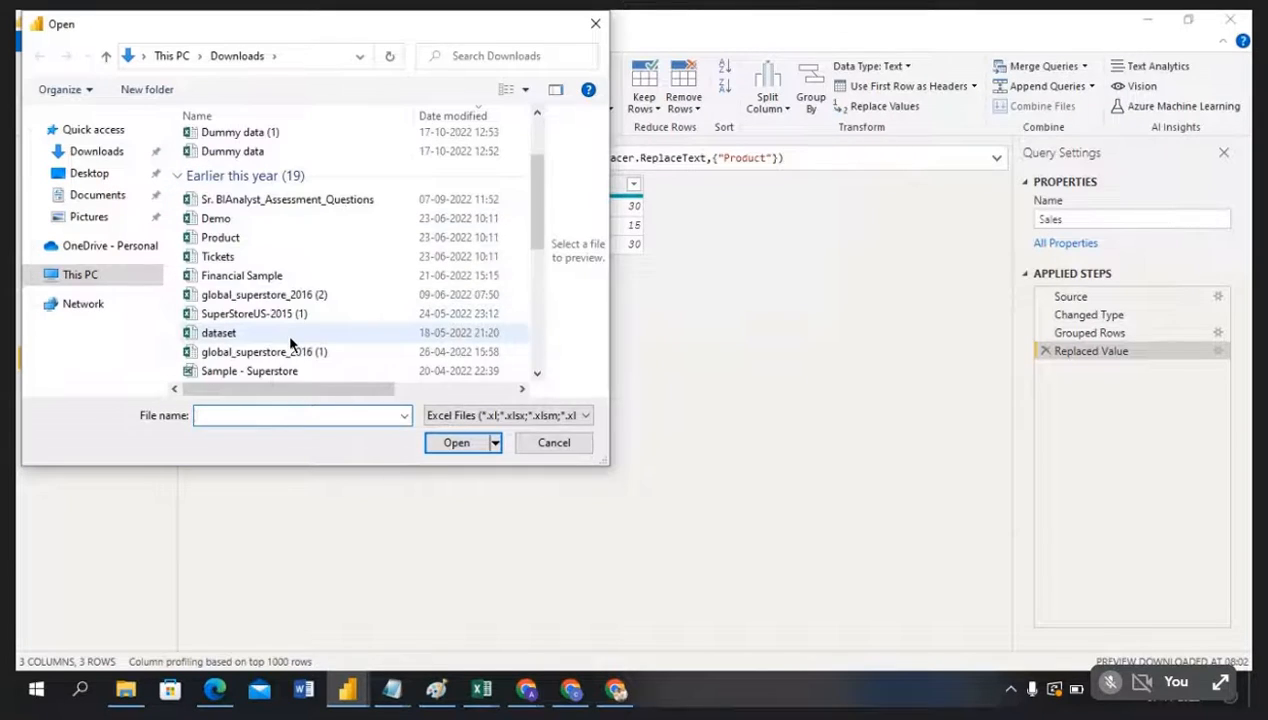
{"action": "scroll", "coordinate": [286, 332], "scroll_direction": "down", "scroll_amount": 3}
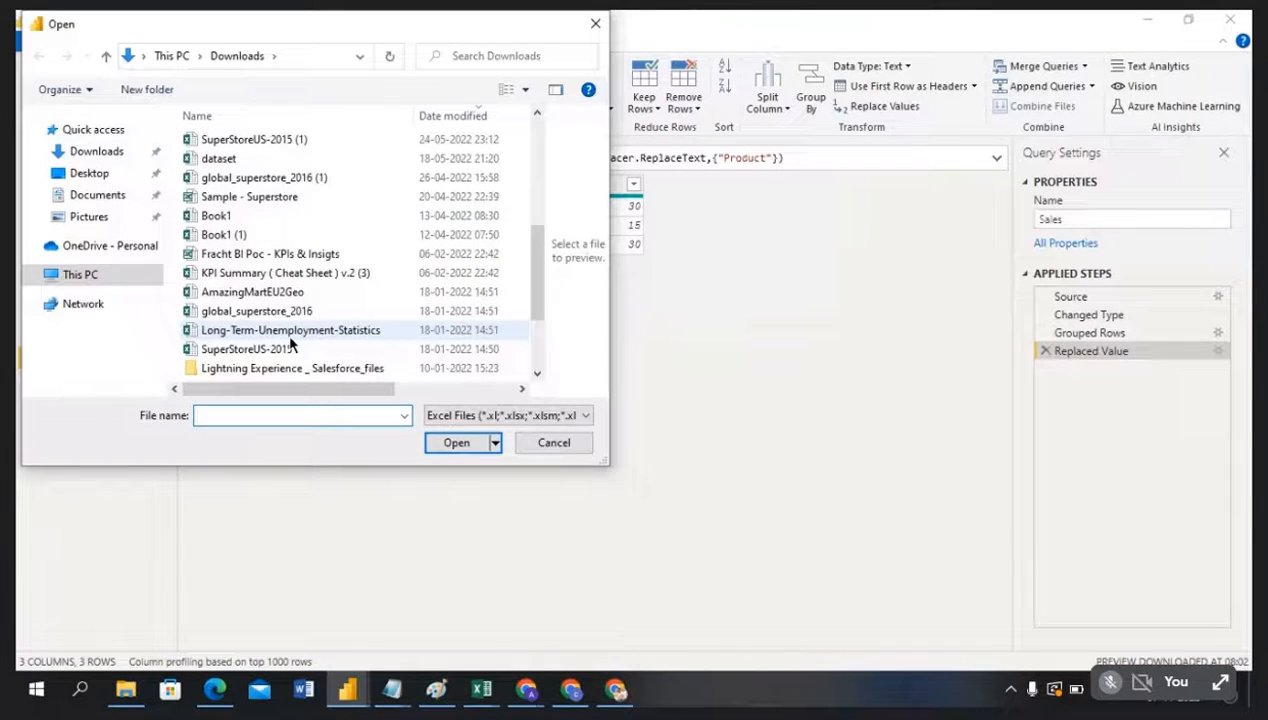
{"action": "left_click", "coordinate": [544, 443]}
Step: Copy the product table A1:B4 from the Power consume workbook into a new sheet of the Energy Consumptions Dataset (1) workbook
{"action": "left_click", "coordinate": [491, 690]}
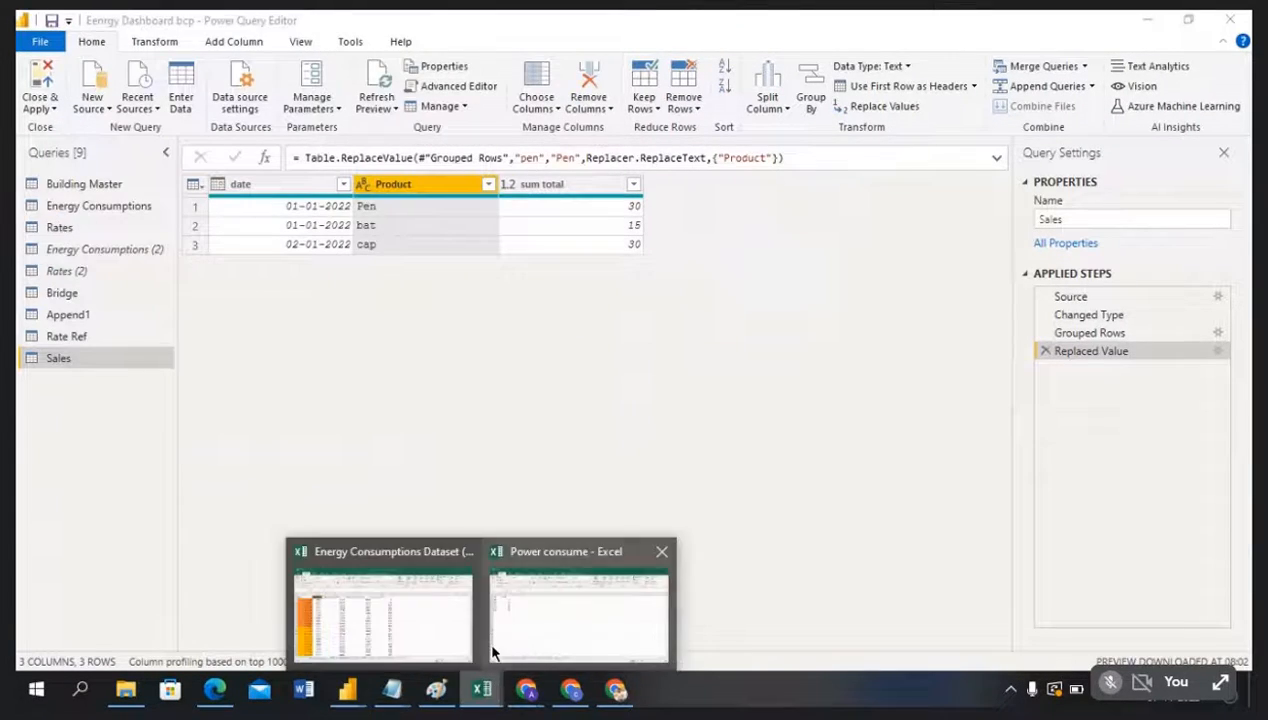
{"action": "left_click", "coordinate": [542, 627]}
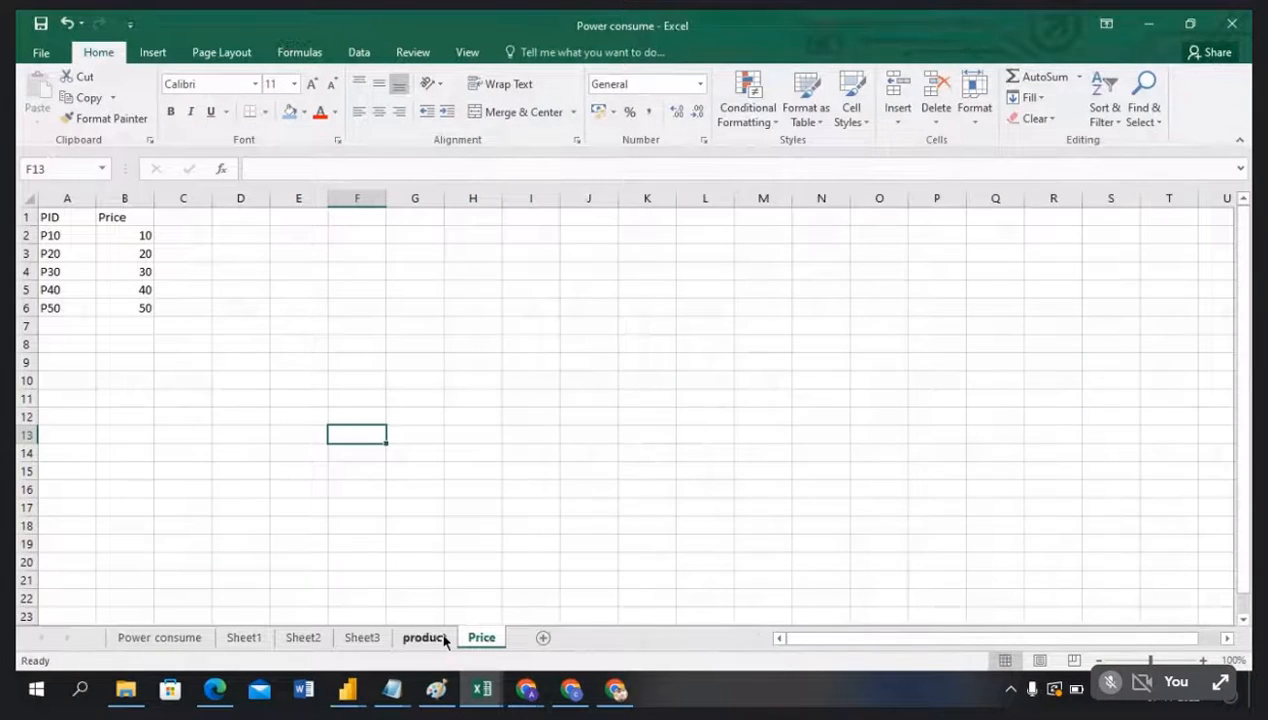
{"action": "left_click", "coordinate": [151, 634]}
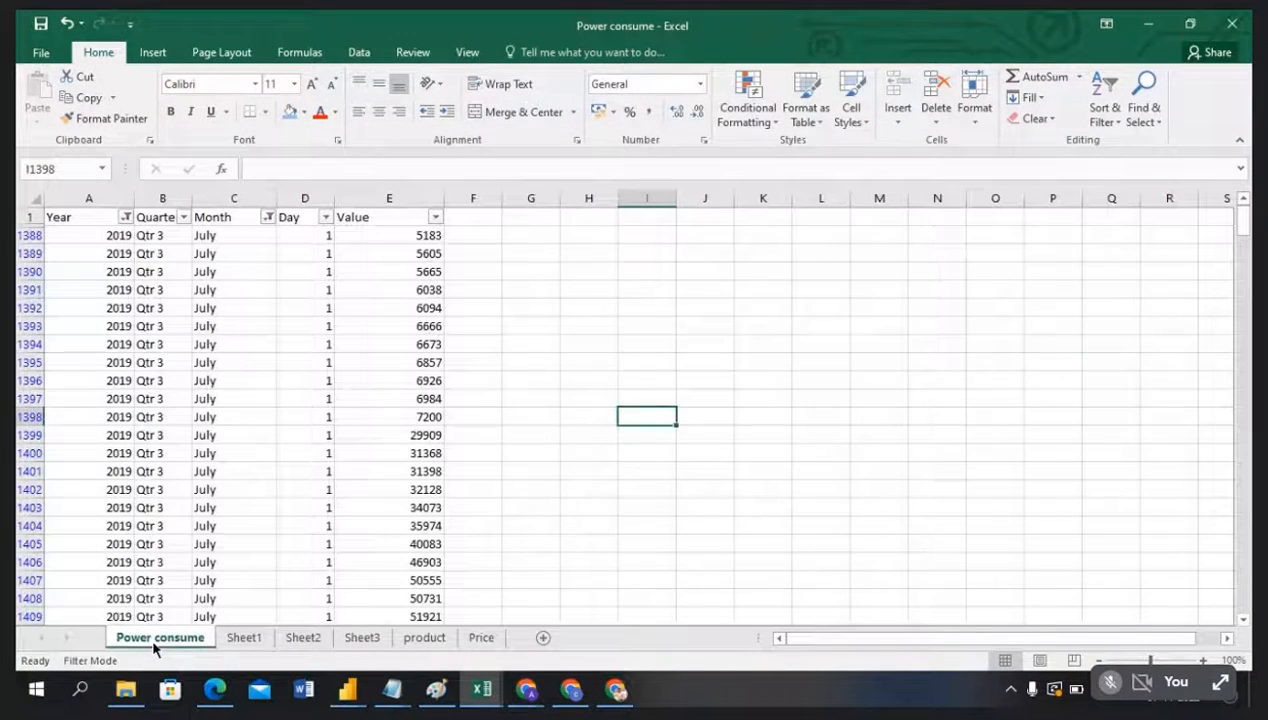
{"action": "left_click", "coordinate": [422, 640]}
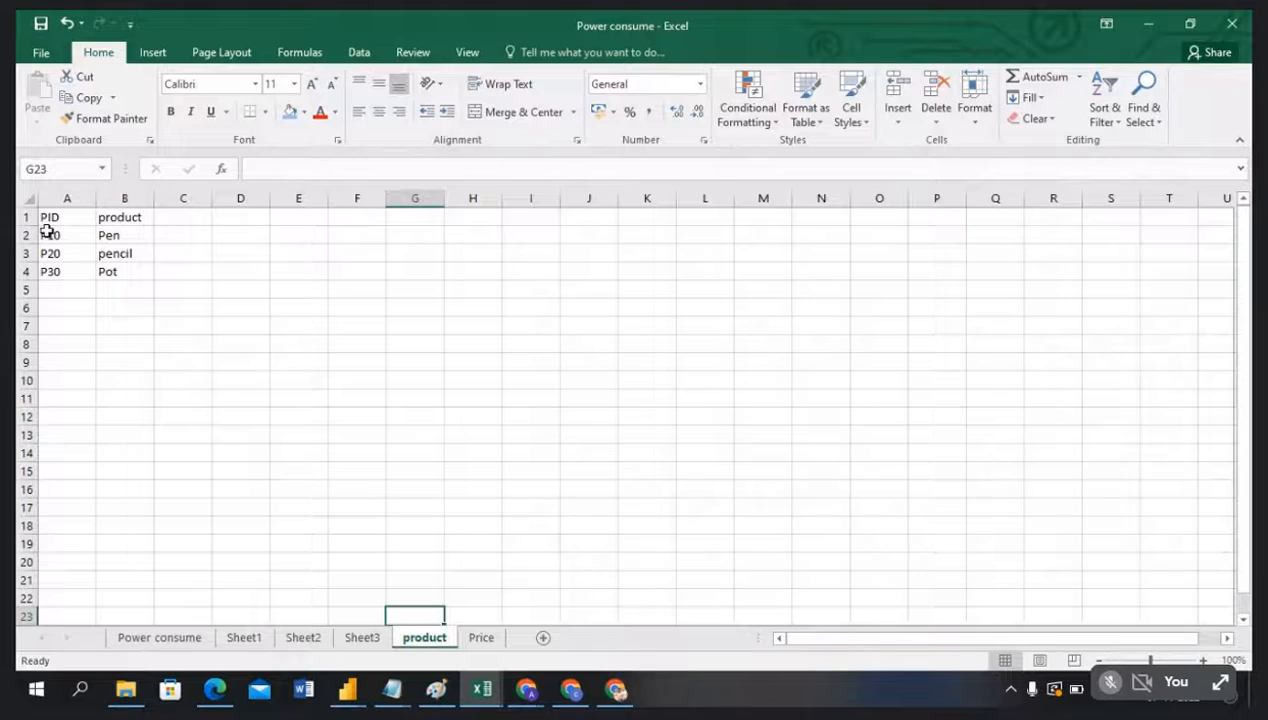
{"action": "left_click_drag", "start_coordinate": [53, 215], "coordinate": [105, 269]}
{"action": "key", "text": "ctrl+c"}
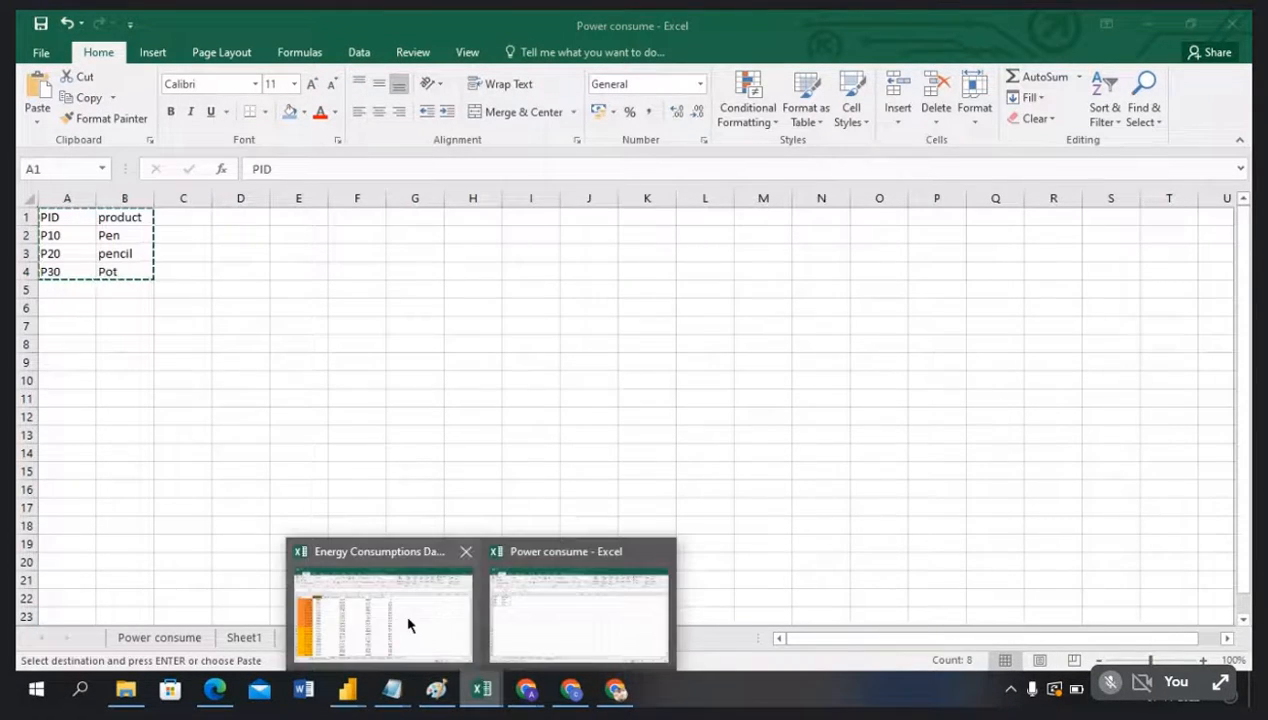
{"action": "key", "text": "alt+Tab"}
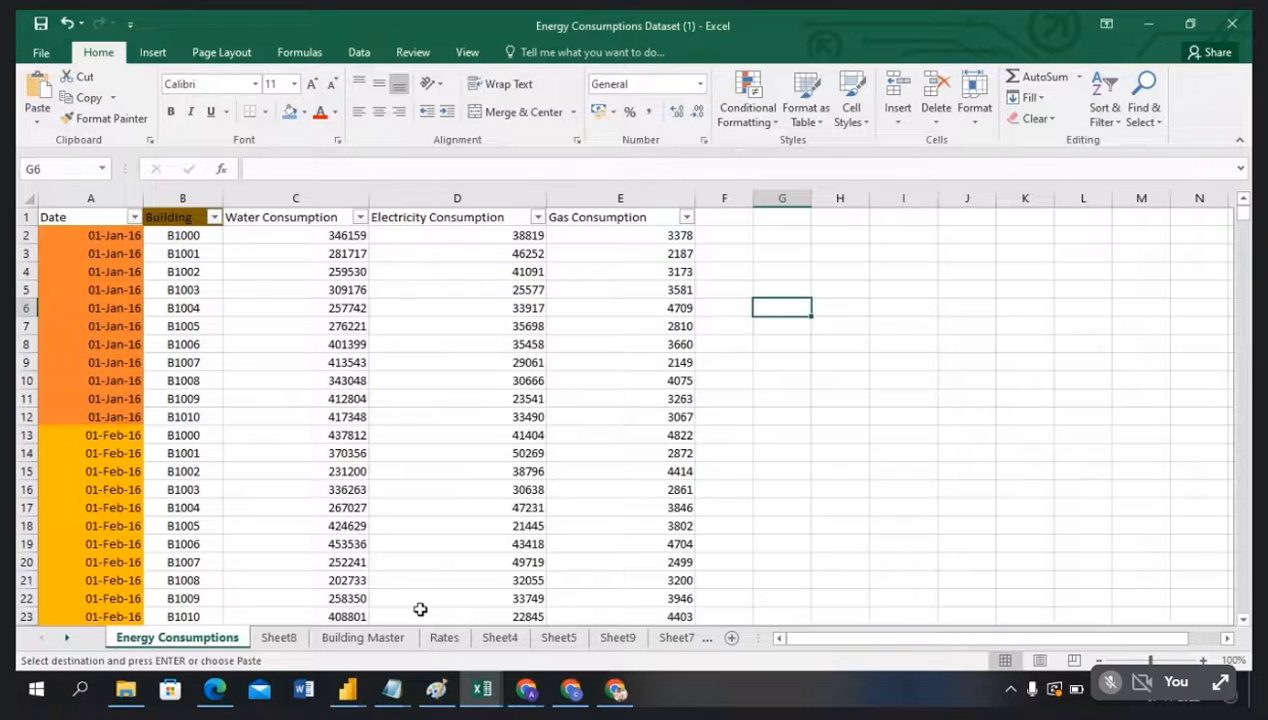
{"action": "left_click", "coordinate": [731, 637]}
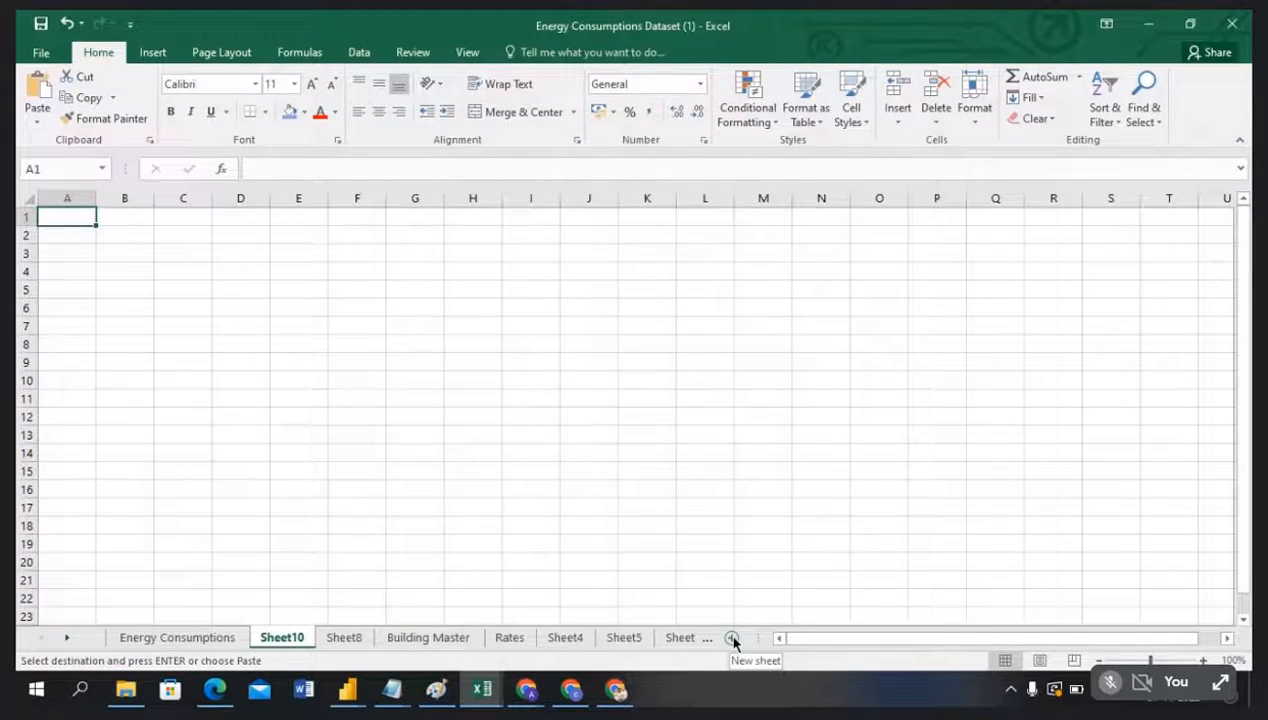
{"action": "key", "text": "ctrl+v"}
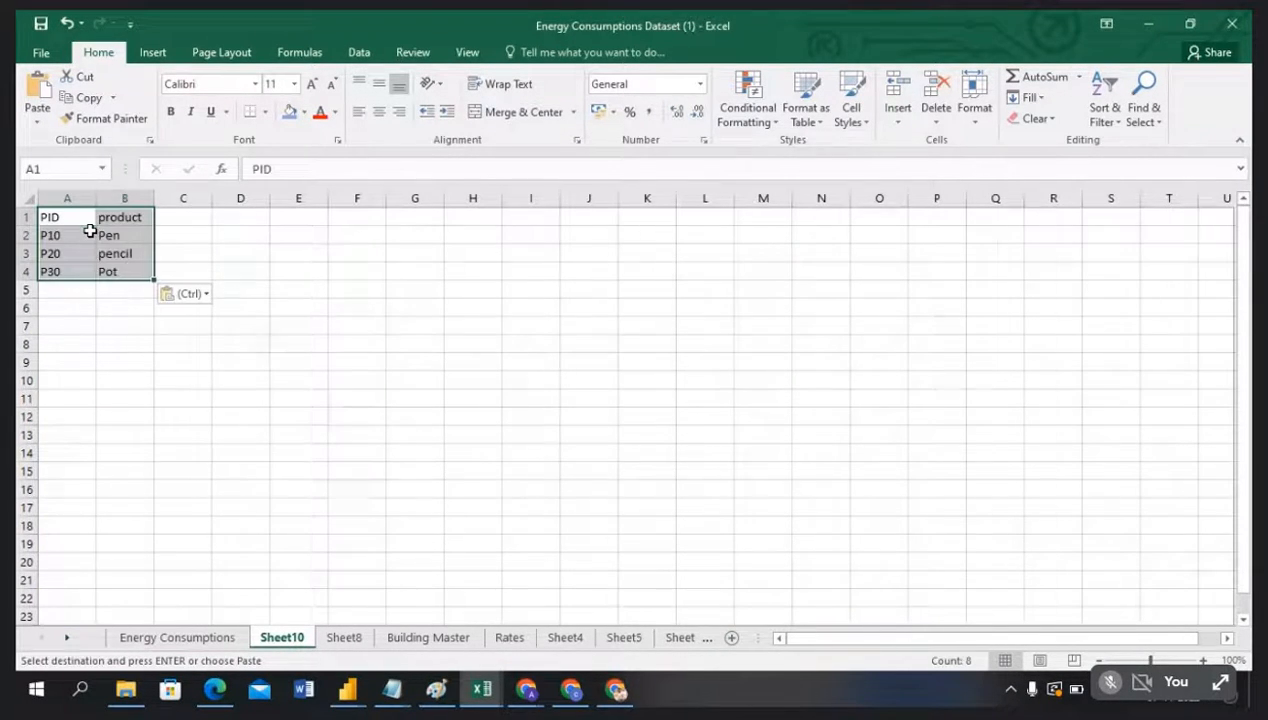
Step: Rename the new sheet containing the product table as Prod
{"action": "double_click", "coordinate": [272, 638]}
{"action": "type", "text": "P"}
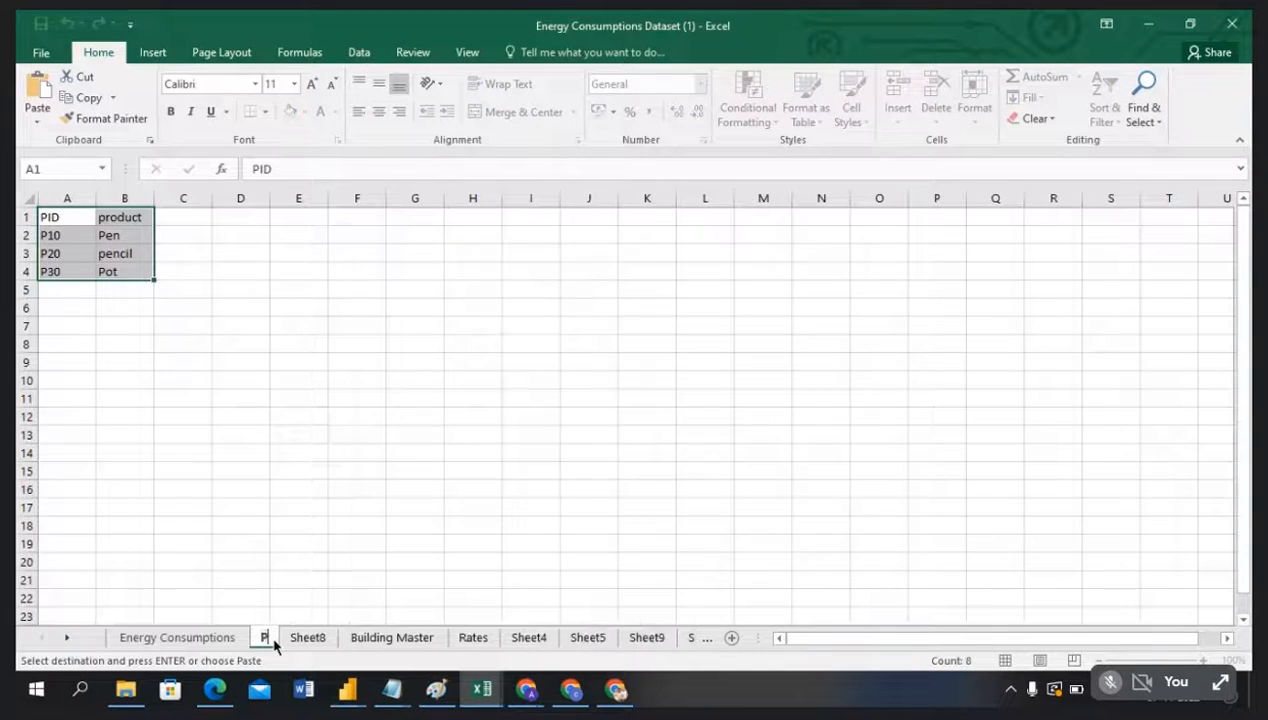
{"action": "type", "text": "rod"}
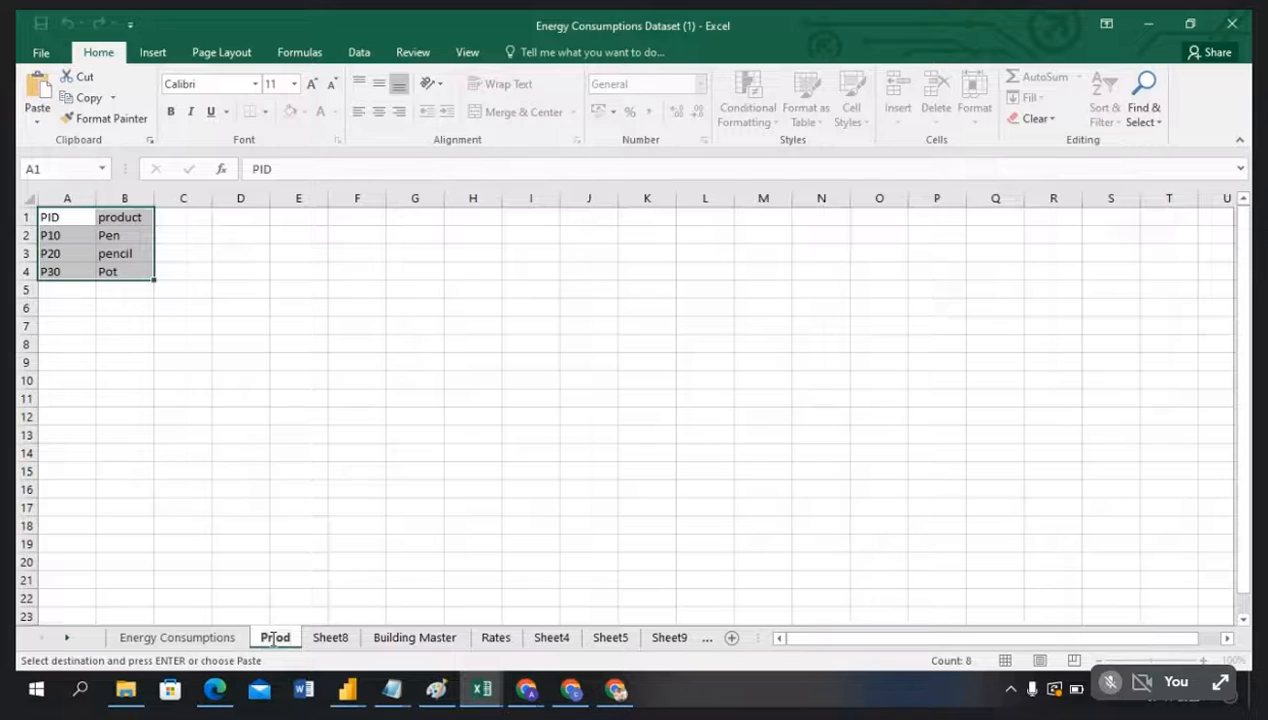
{"action": "left_click", "coordinate": [447, 505]}
Step: Copy the price table A1:B6 from the Power consume workbook's Price sheet into Sheet8 of the Energy Consumptions Dataset (1) workbook, starting at A1
{"action": "key", "text": "alt+Tab"}
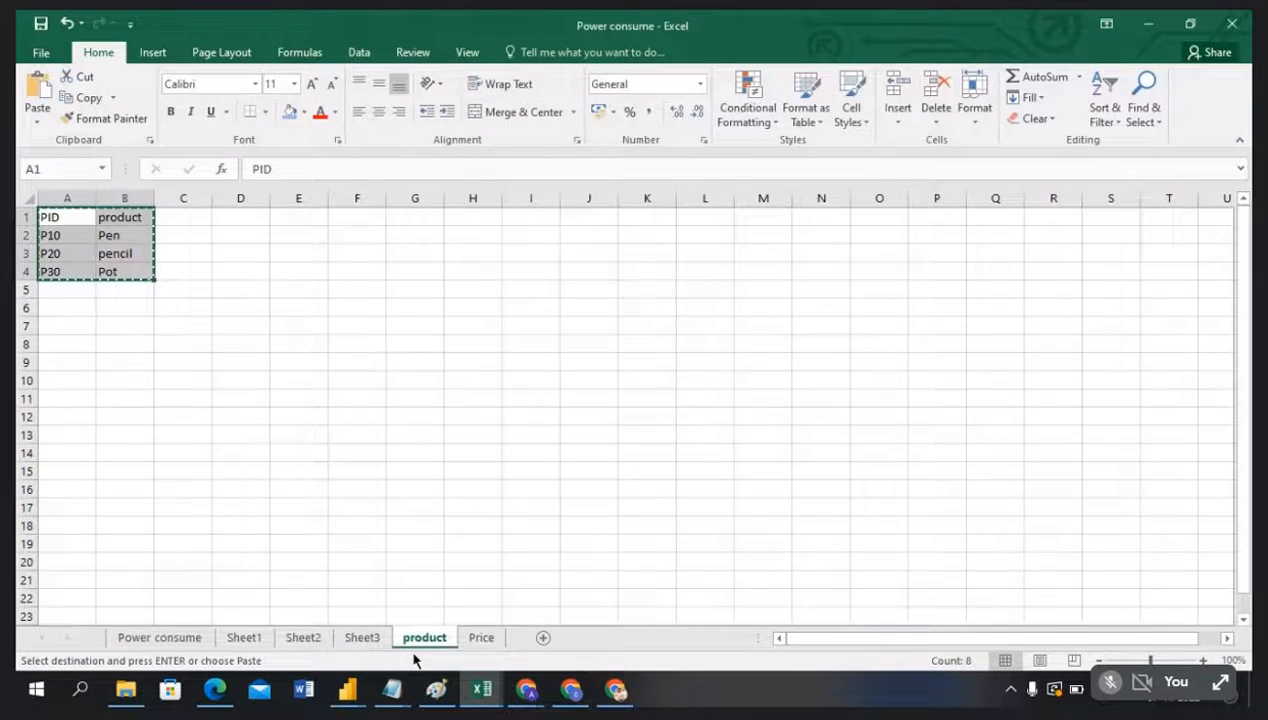
{"action": "left_click", "coordinate": [481, 637]}
{"action": "left_click_drag", "start_coordinate": [57, 218], "coordinate": [141, 297]}
{"action": "key", "text": "ctrl+v"}
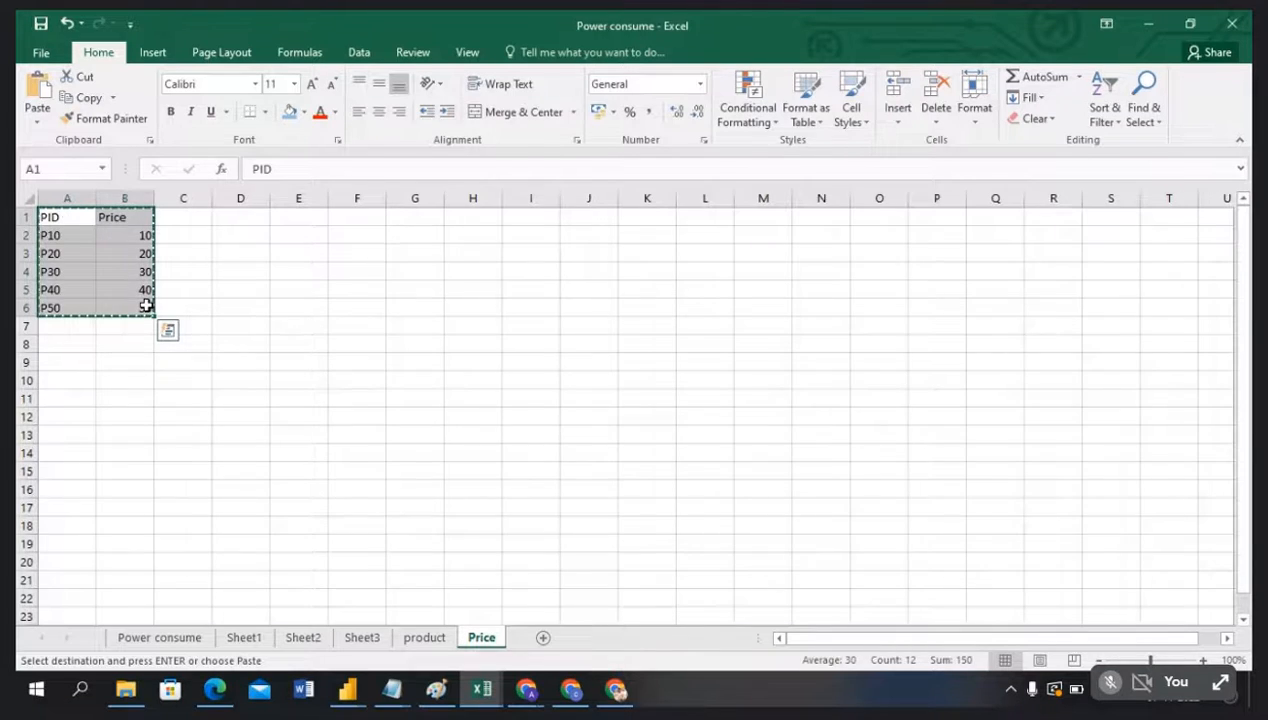
{"action": "key", "text": "alt+Tab"}
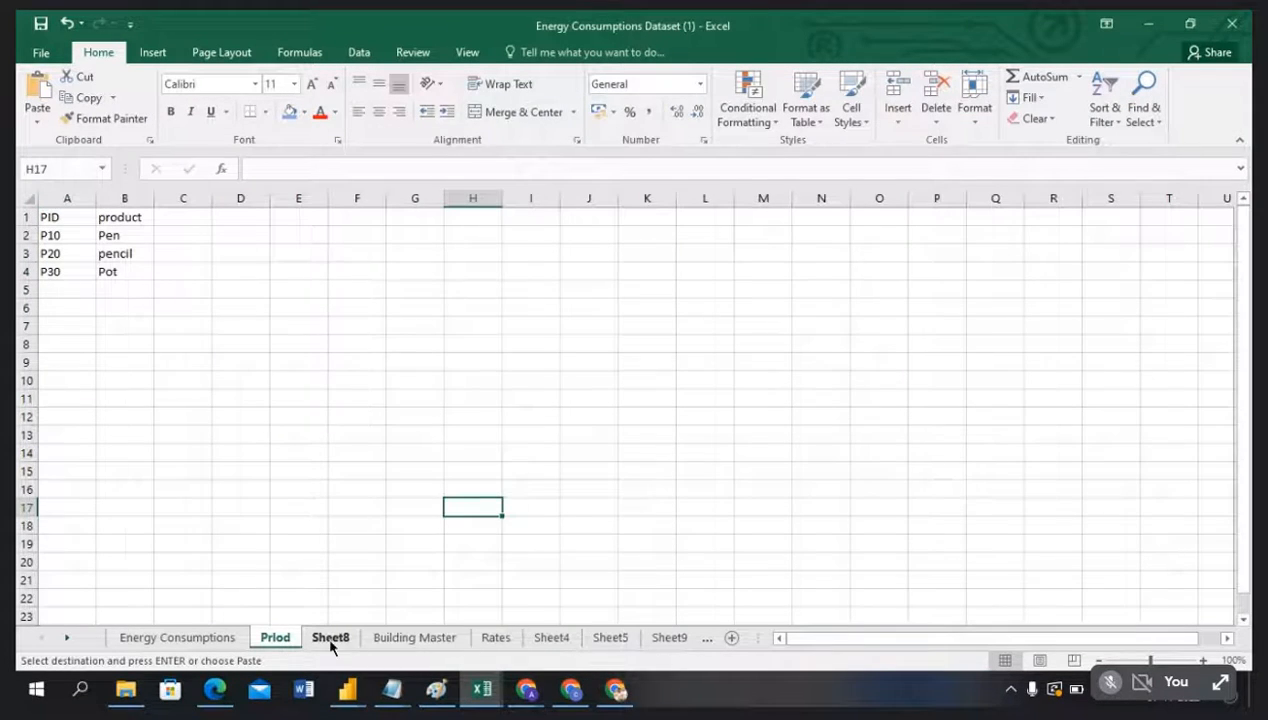
{"action": "left_click", "coordinate": [330, 640]}
{"action": "left_click_drag", "start_coordinate": [55, 217], "coordinate": [426, 293]}
{"action": "key", "text": "ctrl+v"}
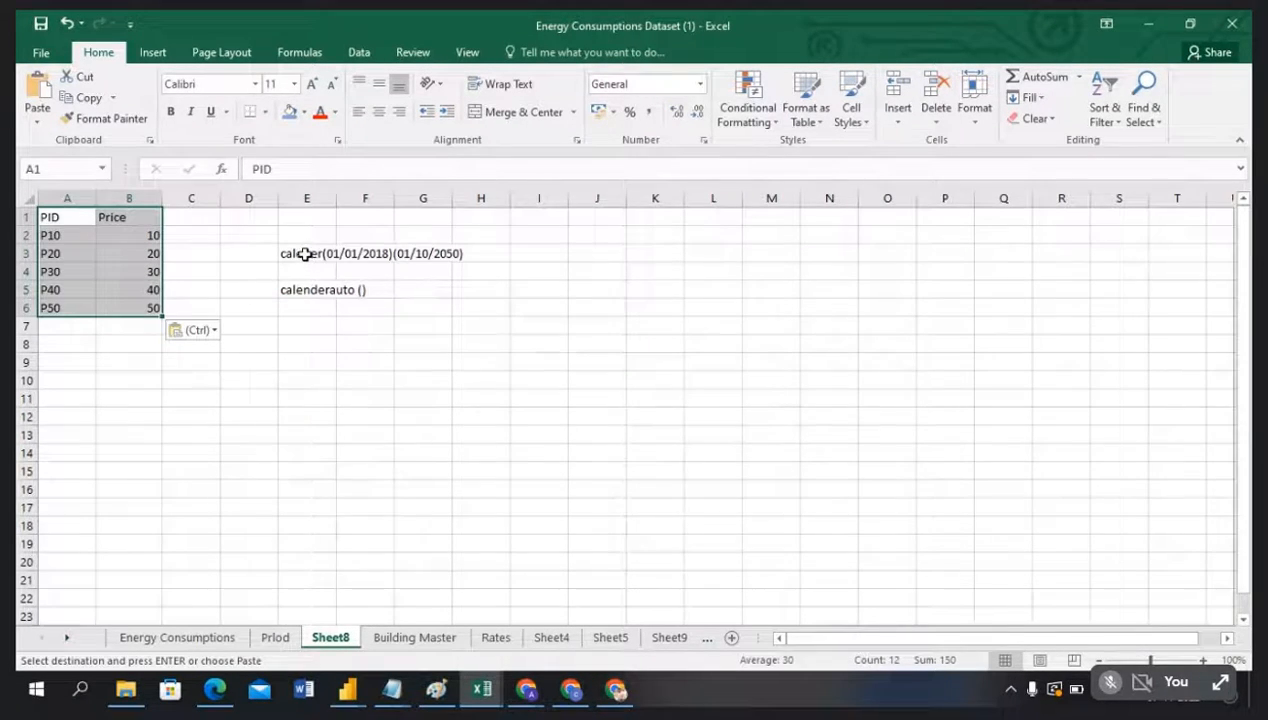
Step: Clear the leftover calendar notes in E3:G6 and rename Sheet8 as Price
{"action": "left_click_drag", "start_coordinate": [306, 253], "coordinate": [446, 301]}
{"action": "key", "text": "Delete"}
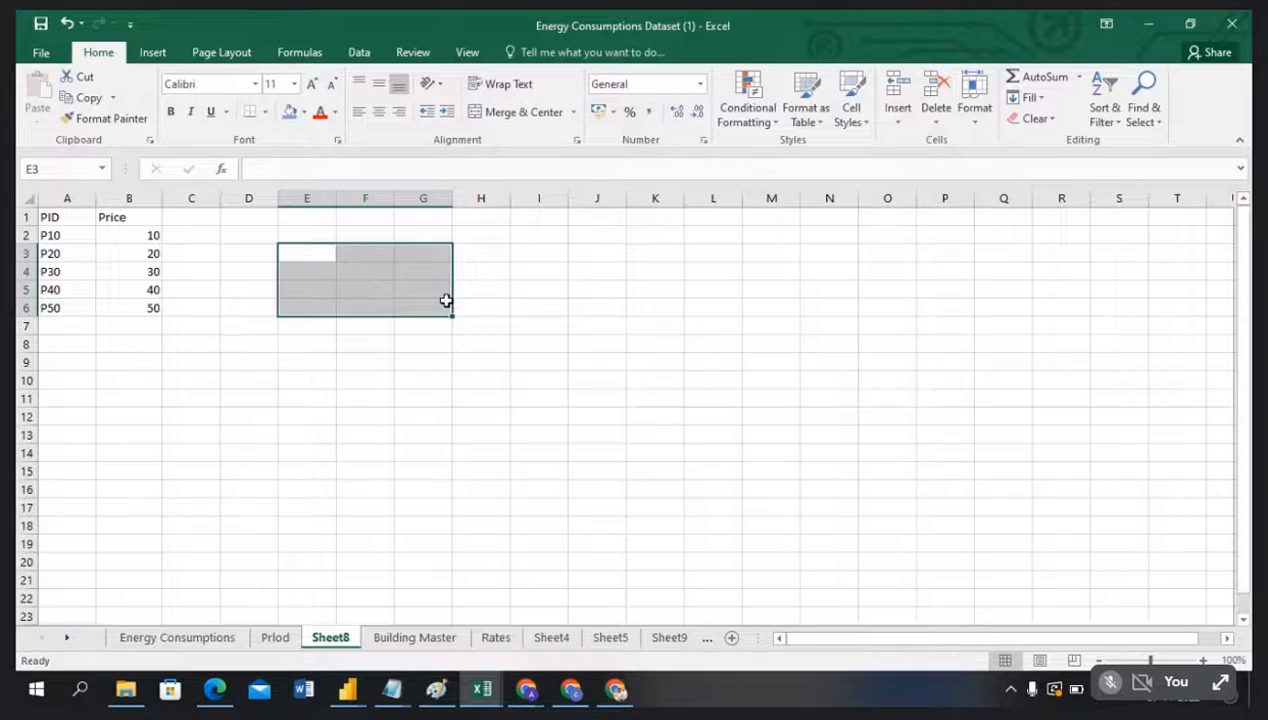
{"action": "left_click", "coordinate": [74, 380]}
{"action": "double_click", "coordinate": [322, 640]}
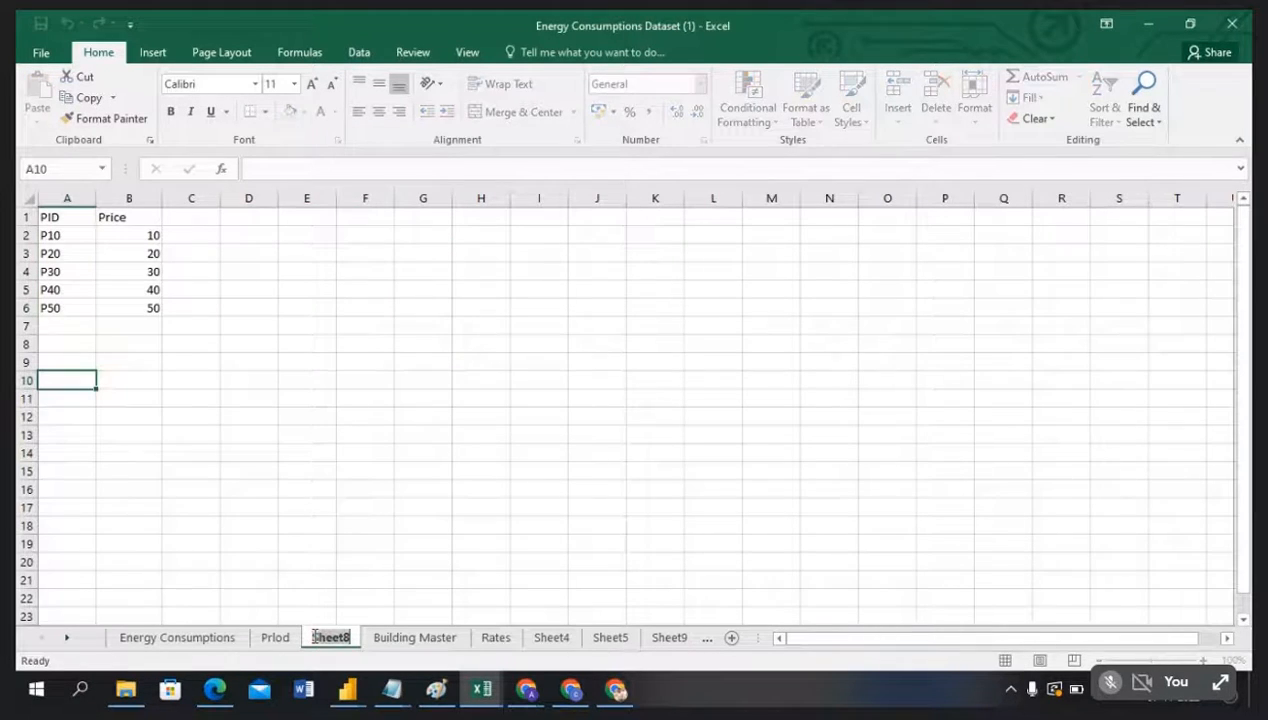
{"action": "type", "text": "Price"}
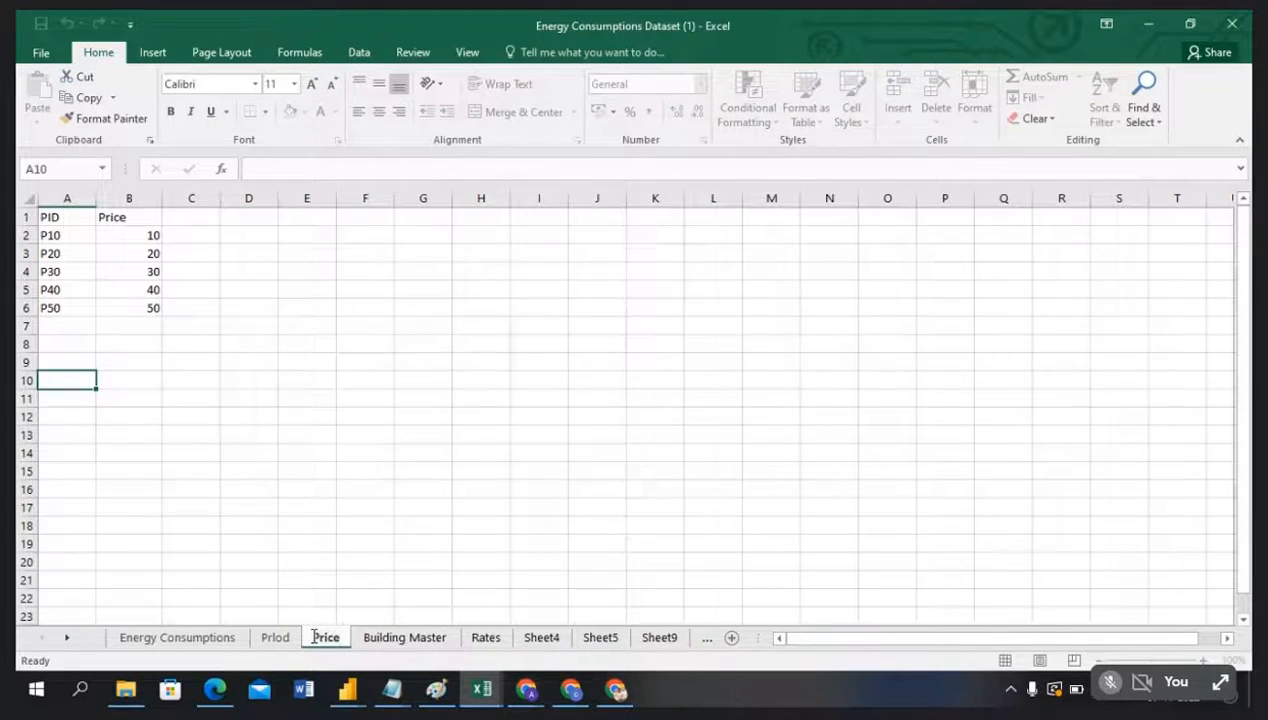
{"action": "left_click", "coordinate": [488, 509]}
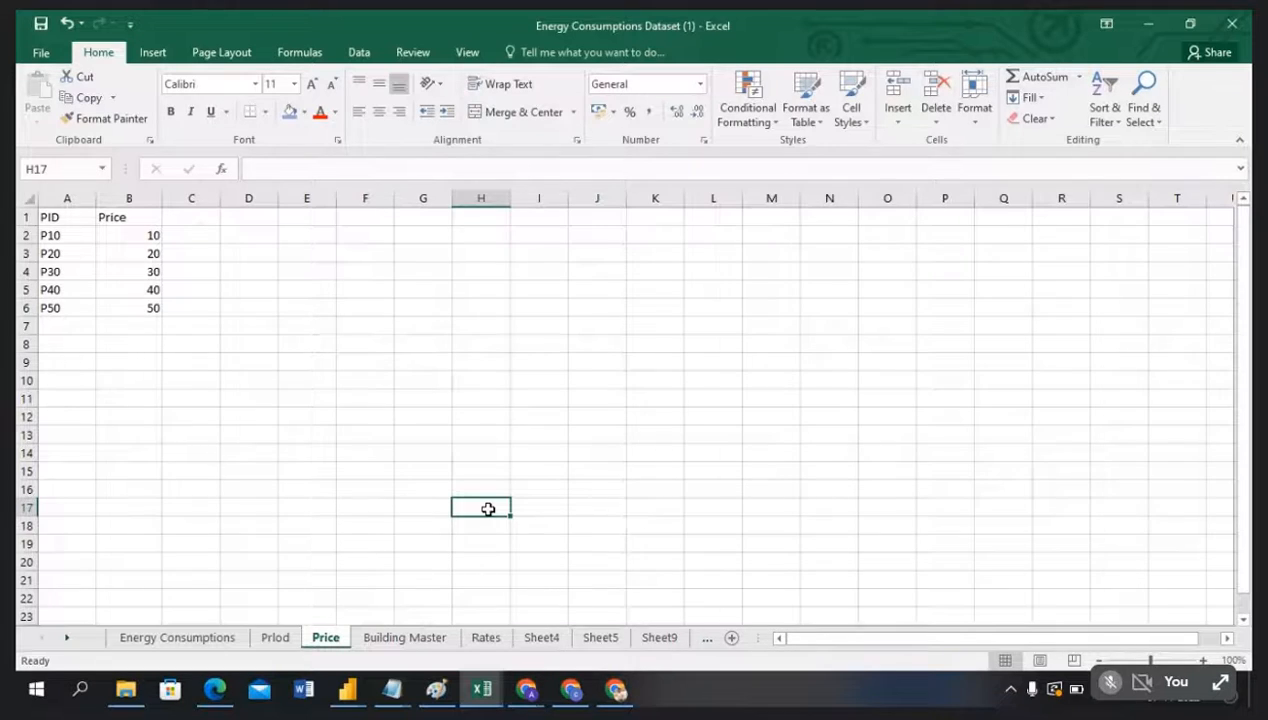
Step: Correct the name of the sheet containing the product table to Prod
{"action": "left_click", "coordinate": [274, 637]}
{"action": "type", "text": "Pro"}
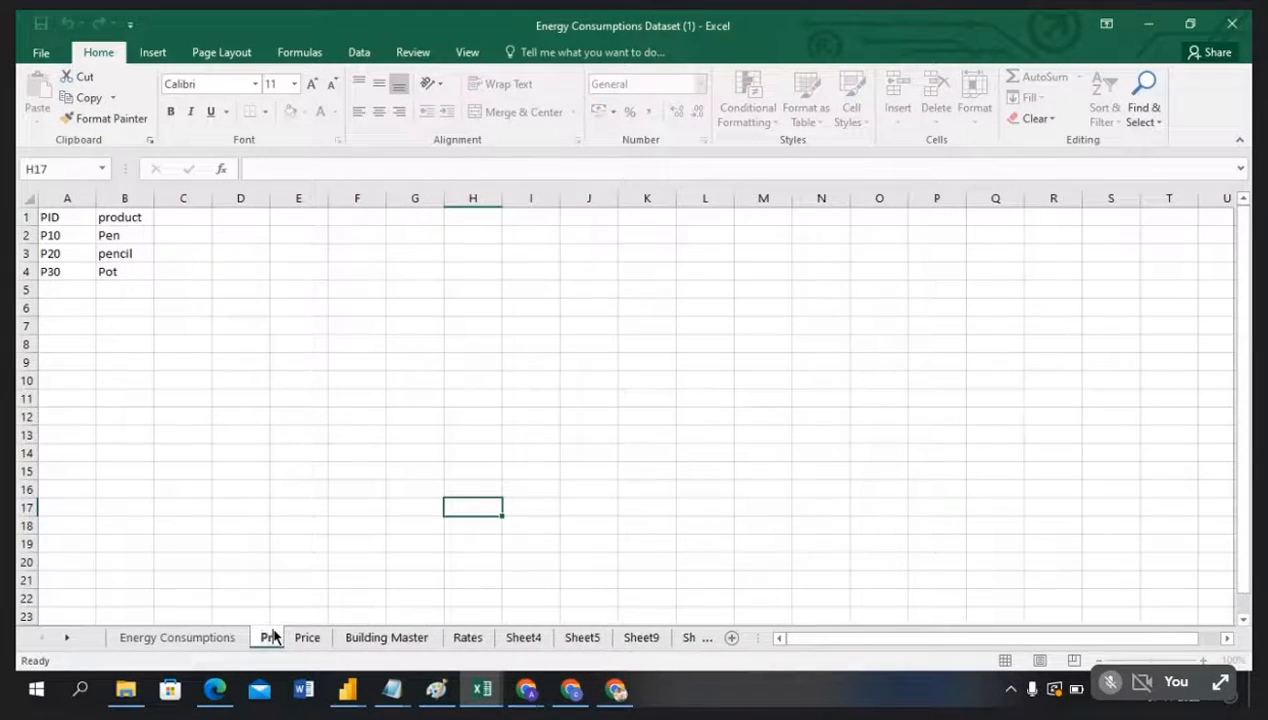
{"action": "type", "text": "d"}
{"action": "left_click", "coordinate": [416, 505]}
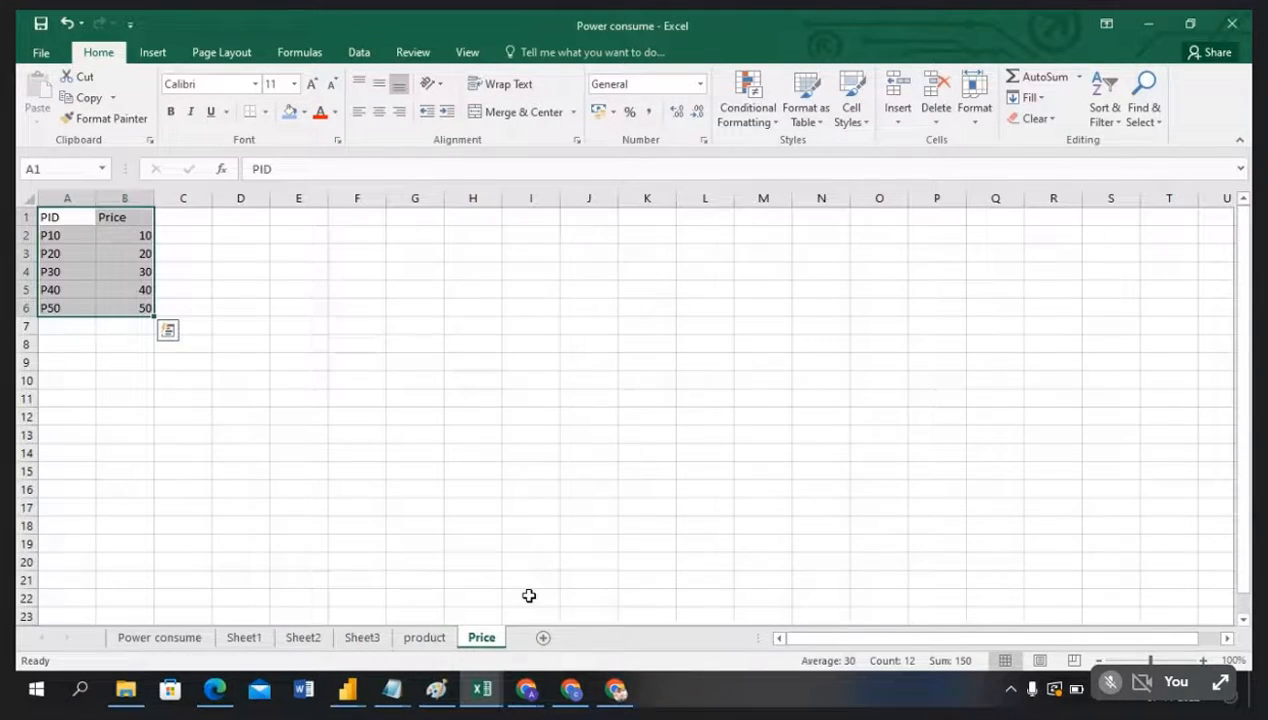
{"action": "left_click", "coordinate": [315, 376]}
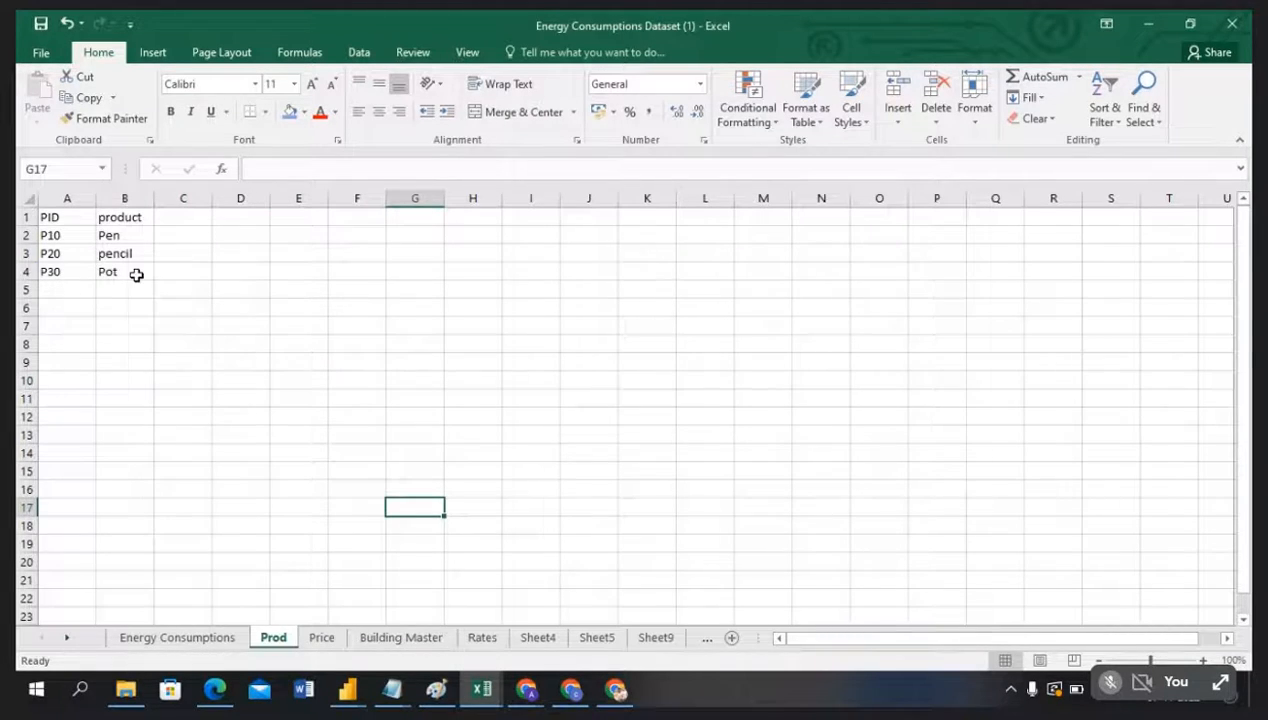
{"action": "left_click", "coordinate": [139, 275]}
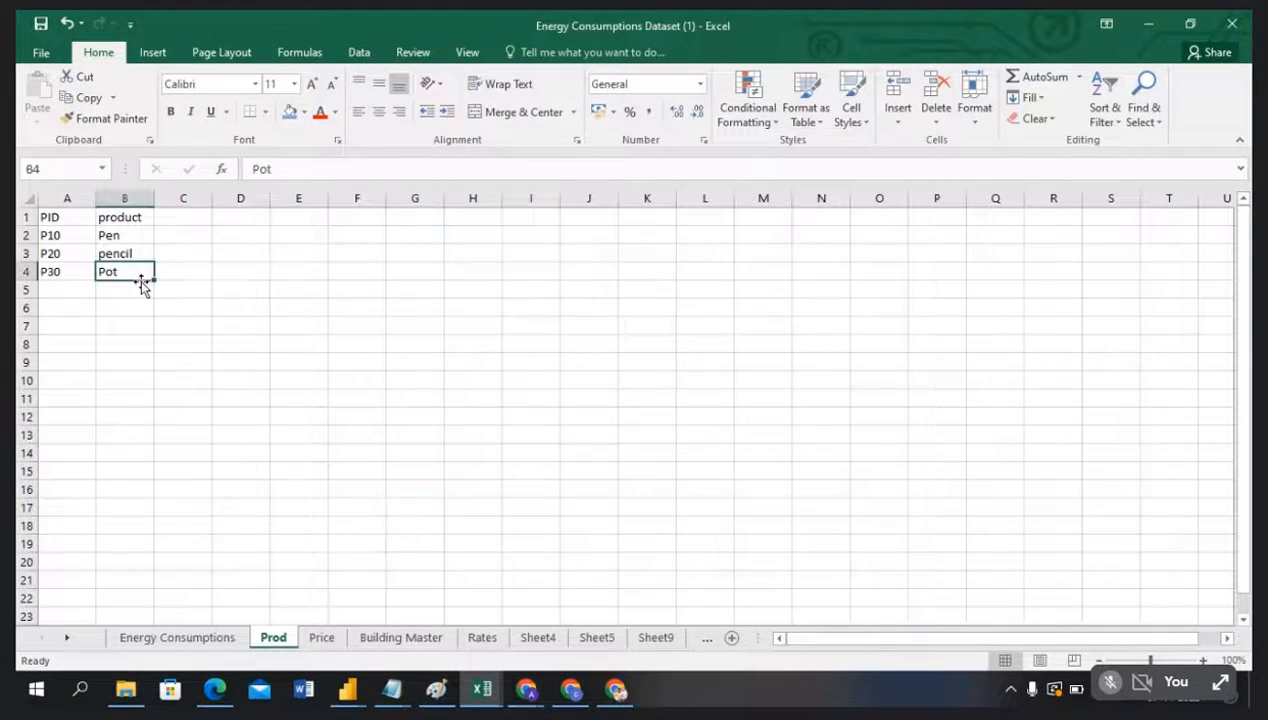
Step: Switch to Power Query Editor and import the Prod and Price sheets from the Energy Consumptions Dataset (1) Excel workbook
{"action": "left_click", "coordinate": [361, 692]}
{"action": "left_click", "coordinate": [450, 633]}
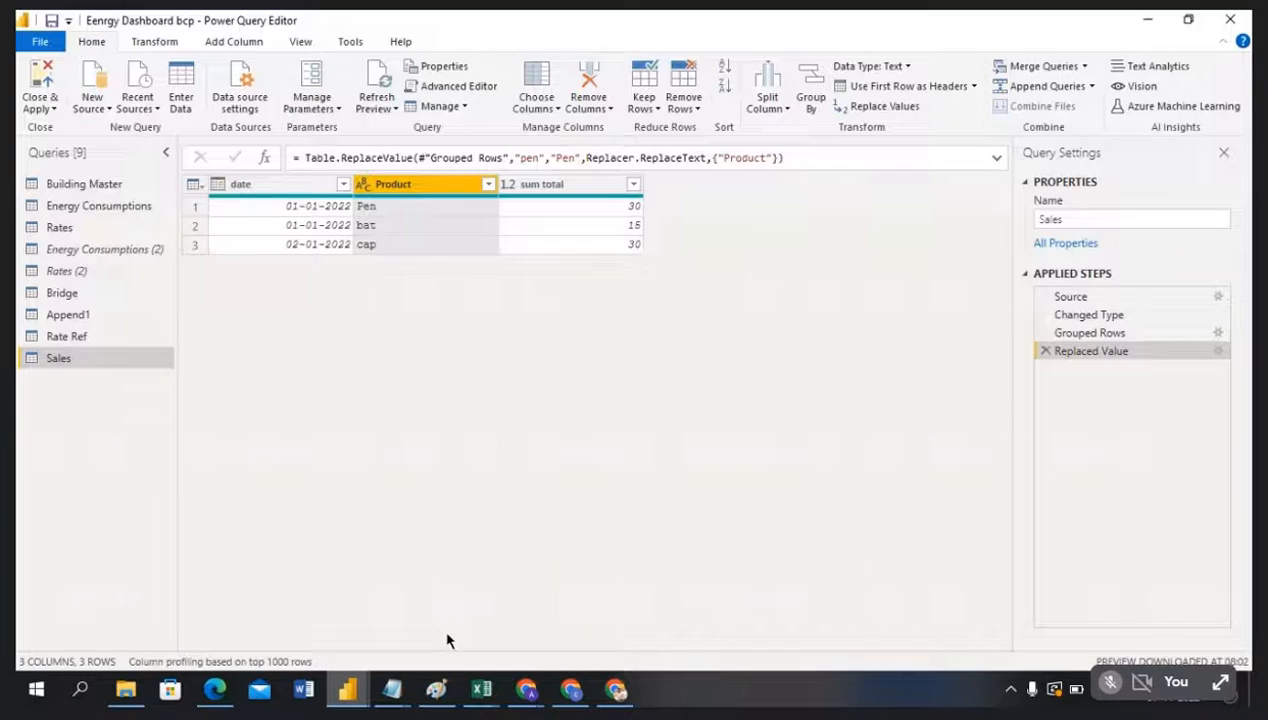
{"action": "left_click", "coordinate": [98, 115]}
{"action": "left_click", "coordinate": [120, 158]}
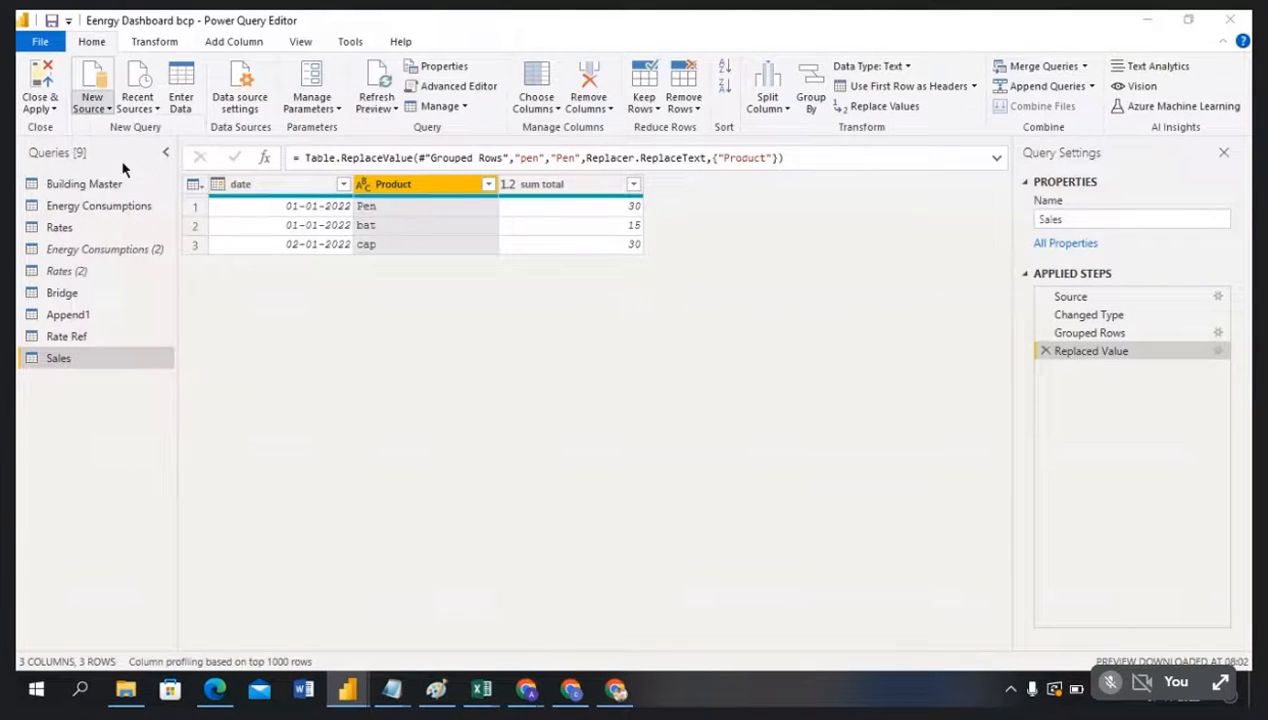
{"action": "left_click", "coordinate": [262, 168]}
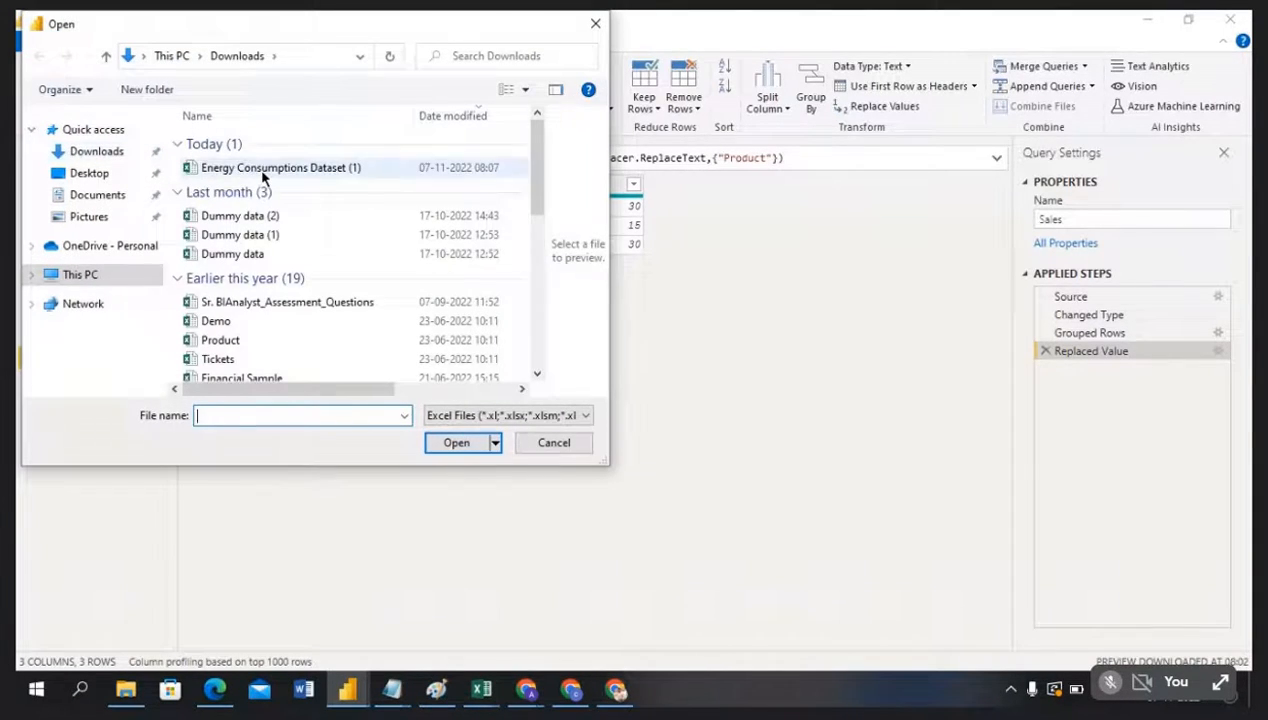
{"action": "left_click", "coordinate": [459, 443]}
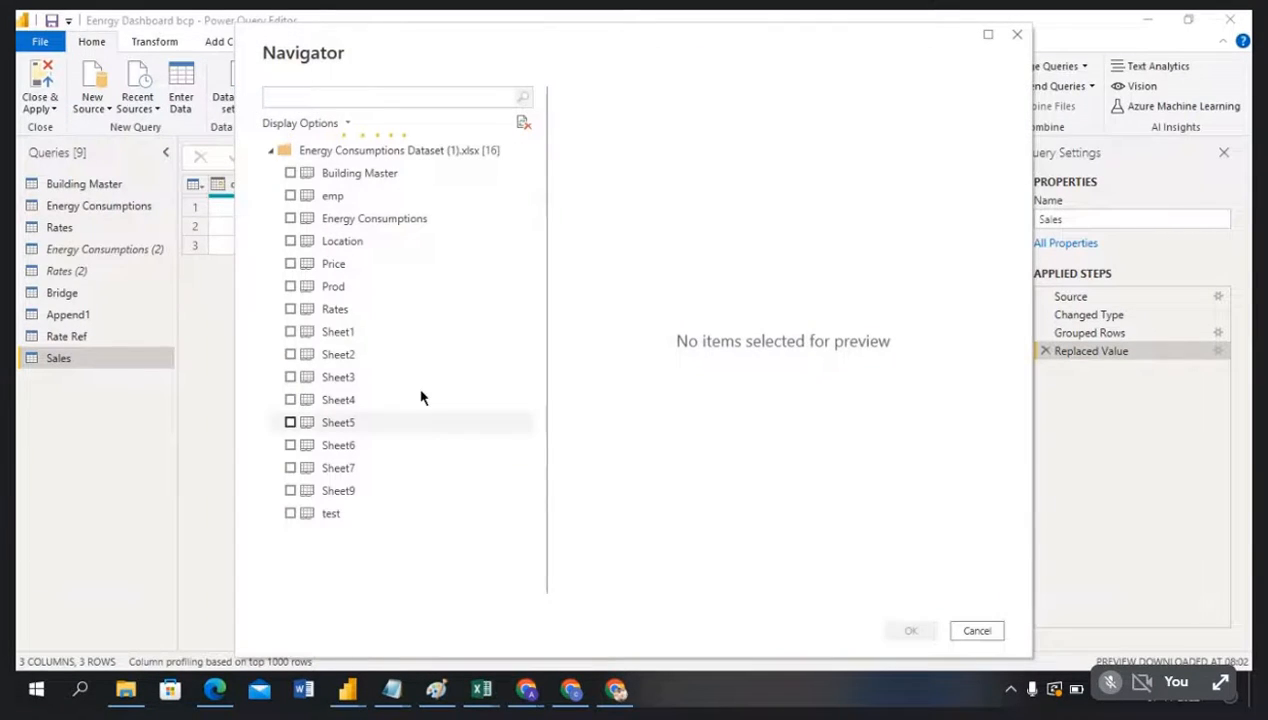
{"action": "left_click", "coordinate": [289, 287]}
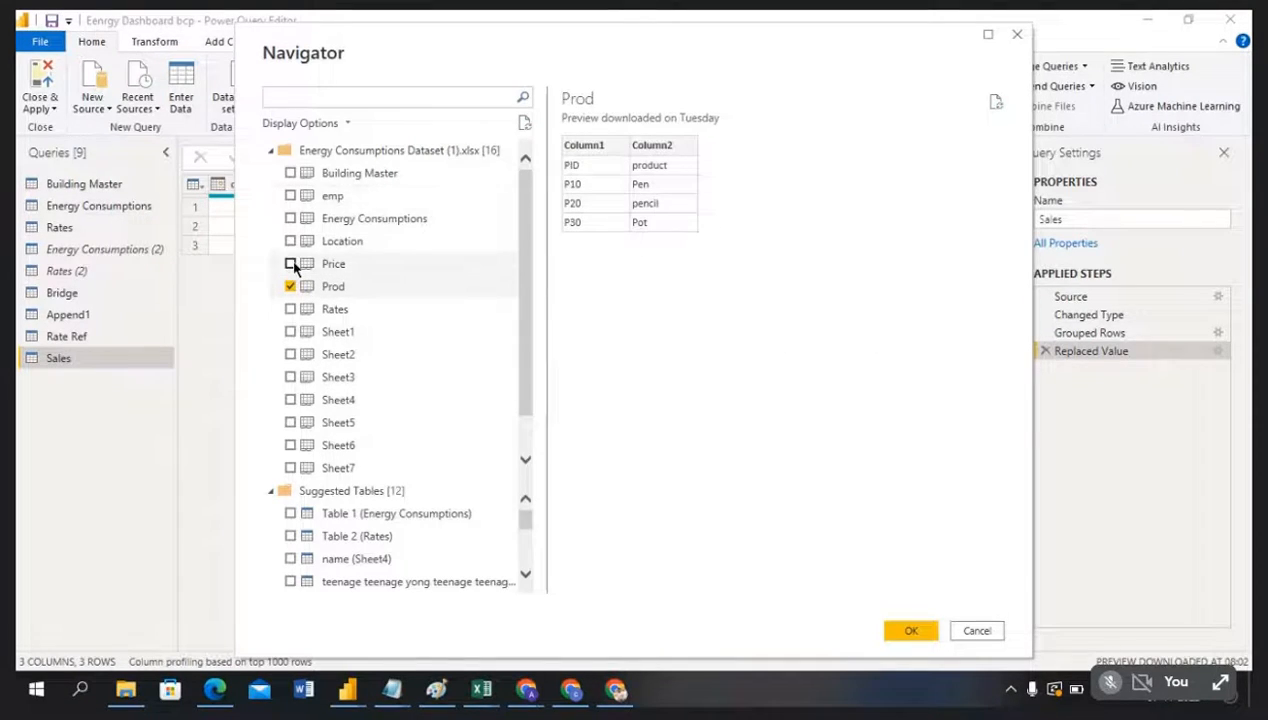
{"action": "left_click", "coordinate": [291, 264]}
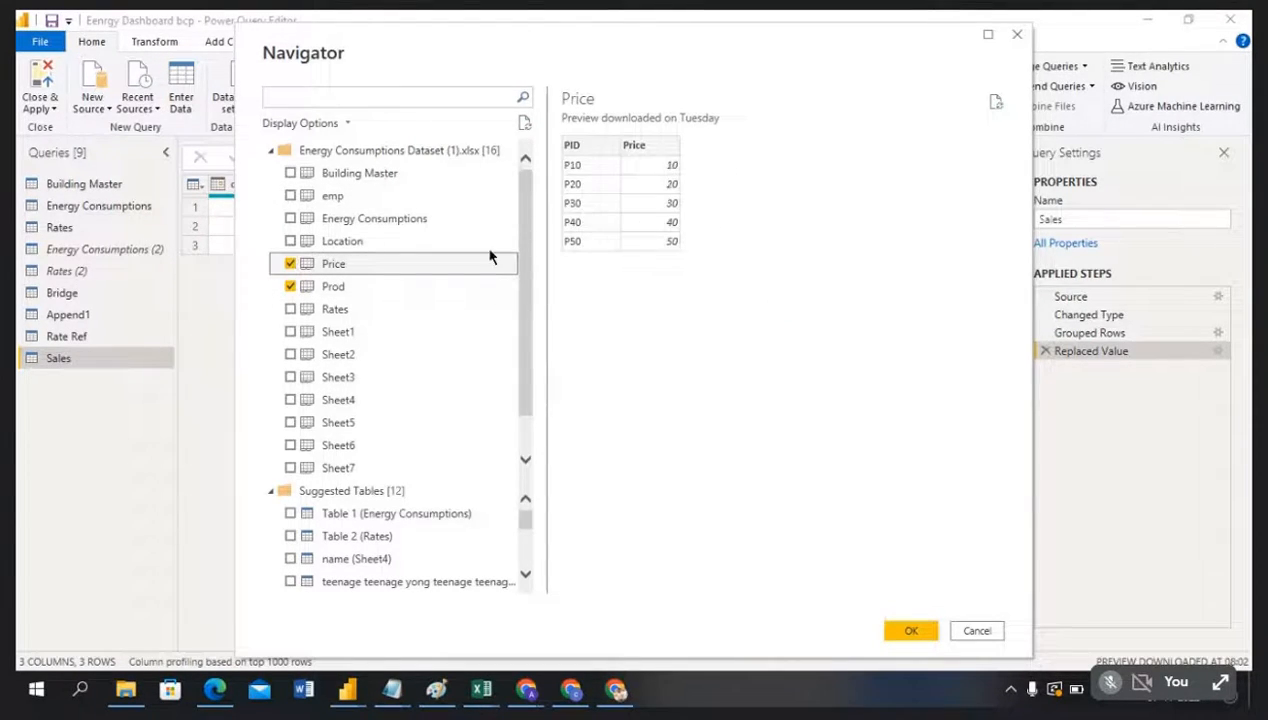
{"action": "left_click", "coordinate": [926, 638]}
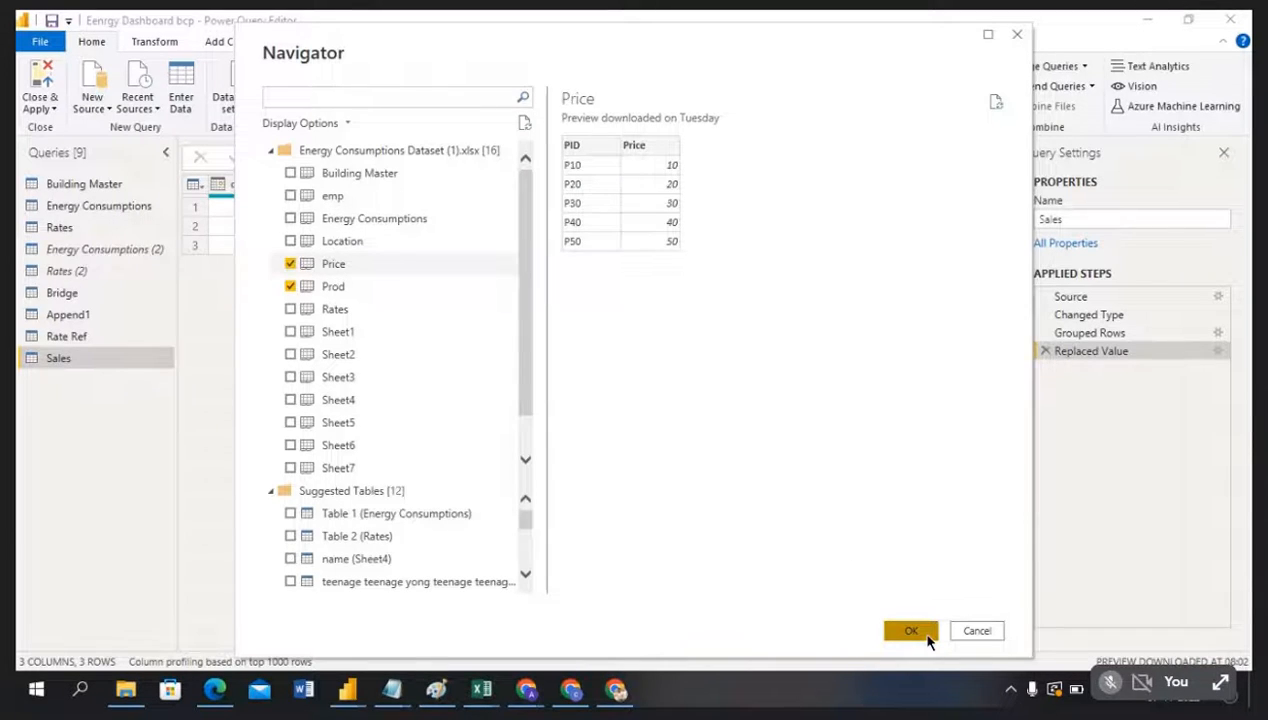
{"action": "key", "text": "alt+Tab"}
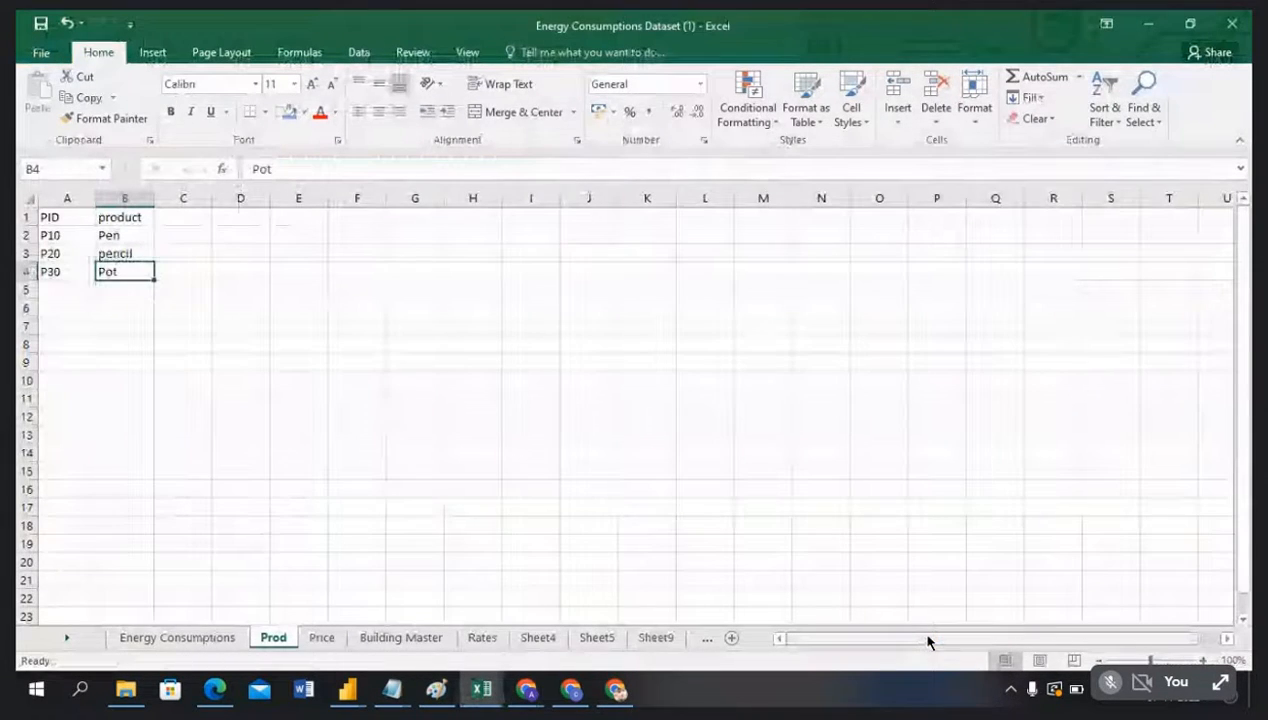
{"action": "key", "text": "alt+Tab"}
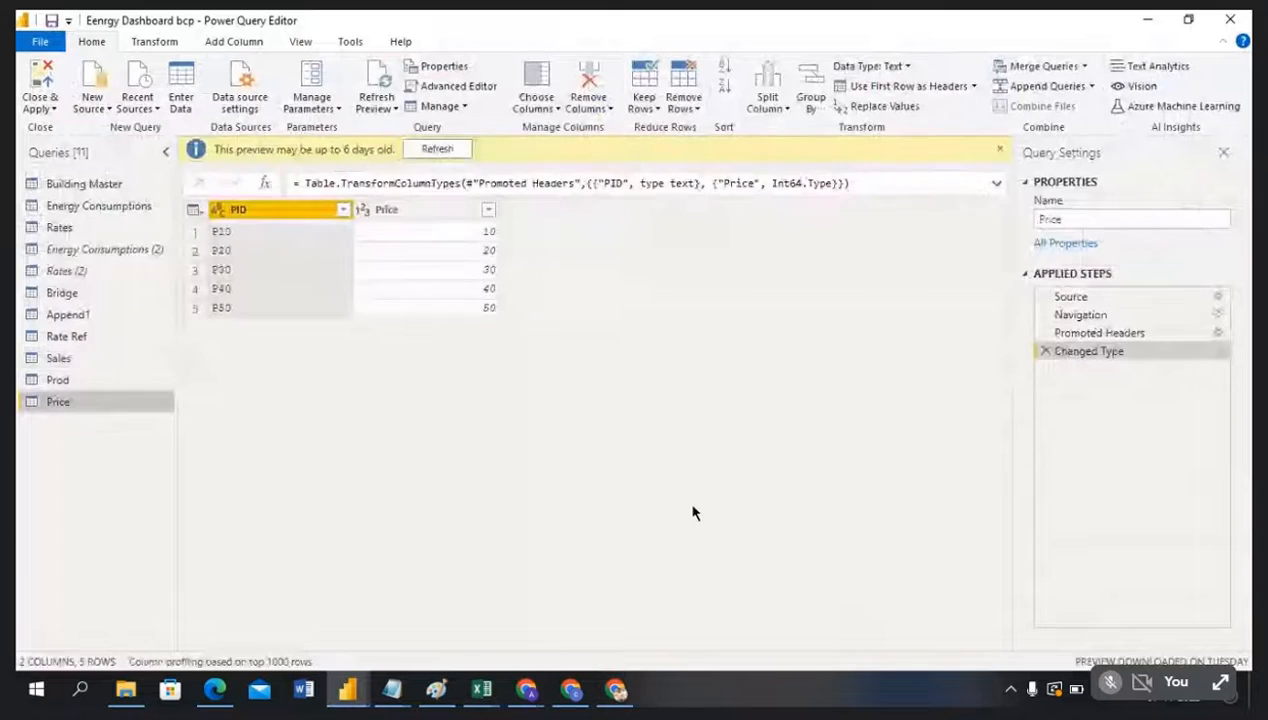
Step: Compare the imported Prod and Price queries and promote the first row of Prod to headers
{"action": "left_click", "coordinate": [84, 384]}
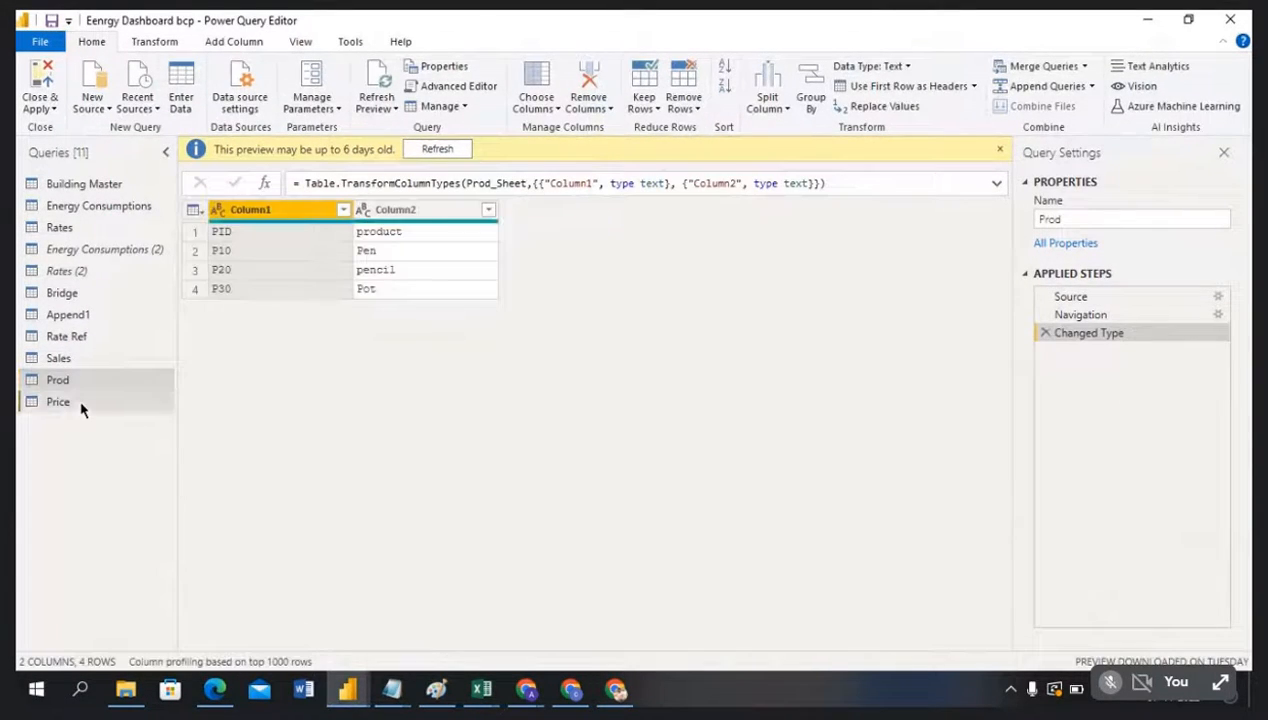
{"action": "left_click", "coordinate": [81, 403]}
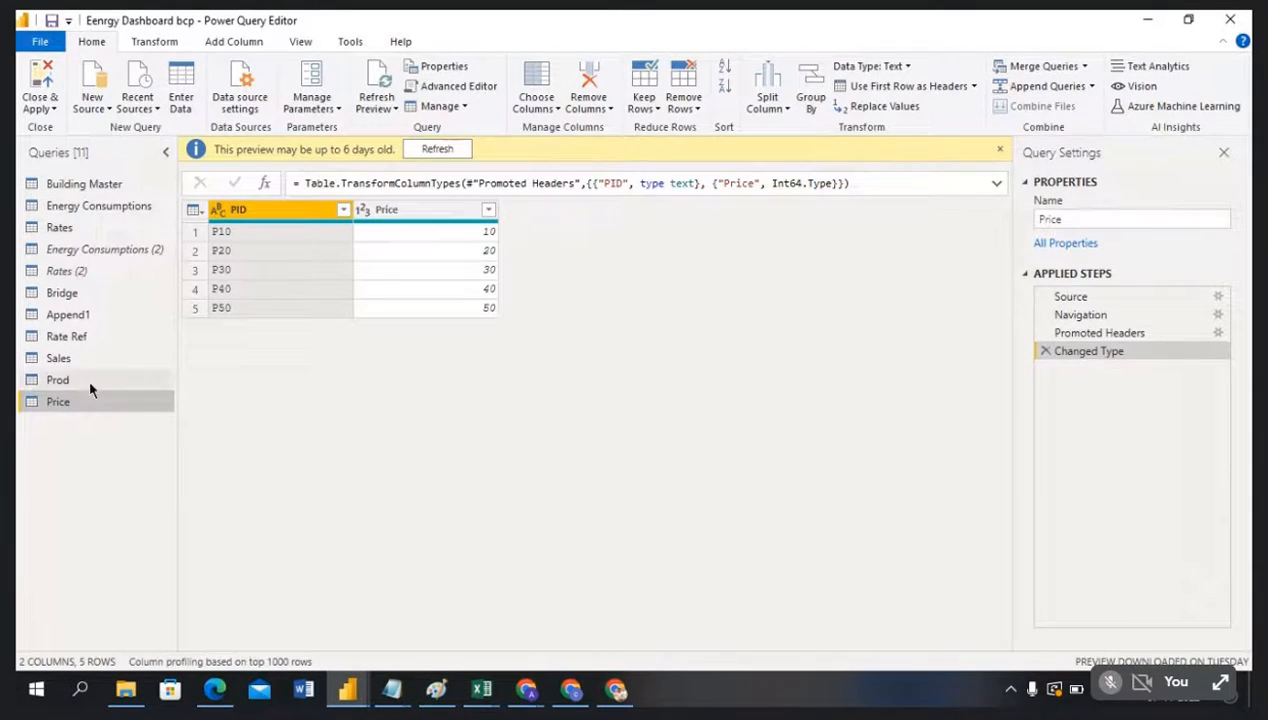
{"action": "left_click", "coordinate": [87, 378]}
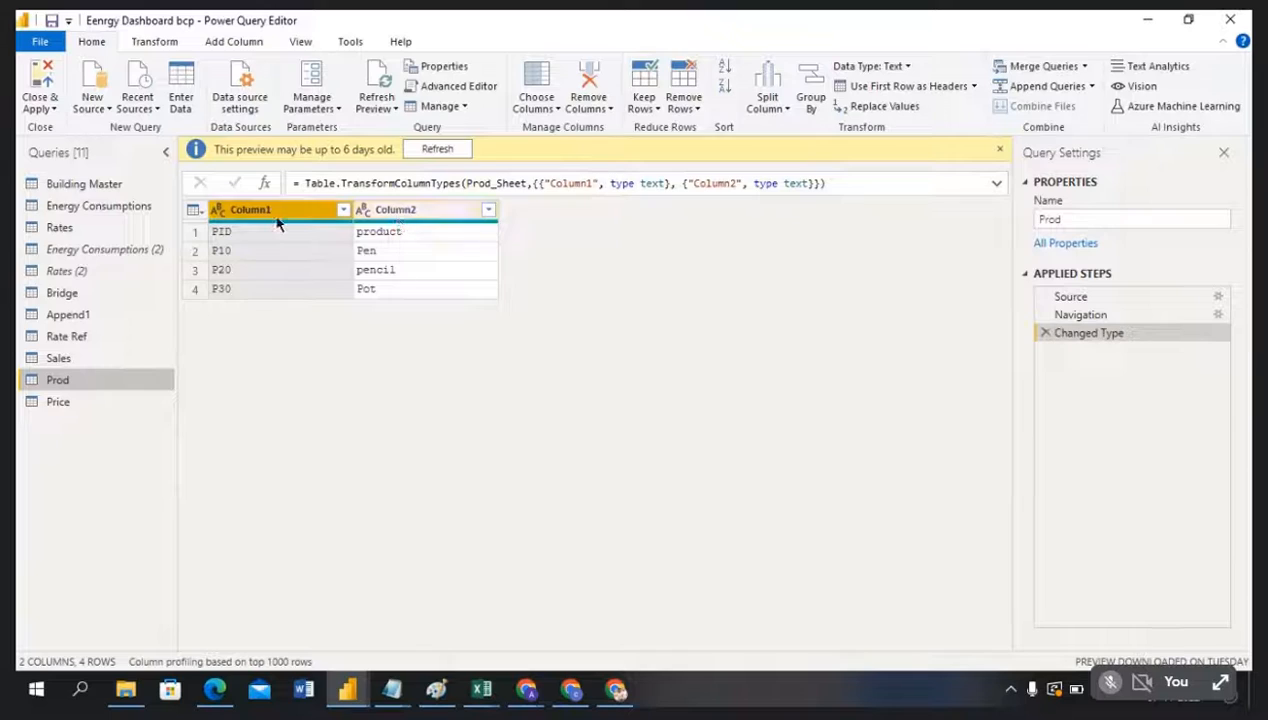
{"action": "left_click", "coordinate": [914, 90]}
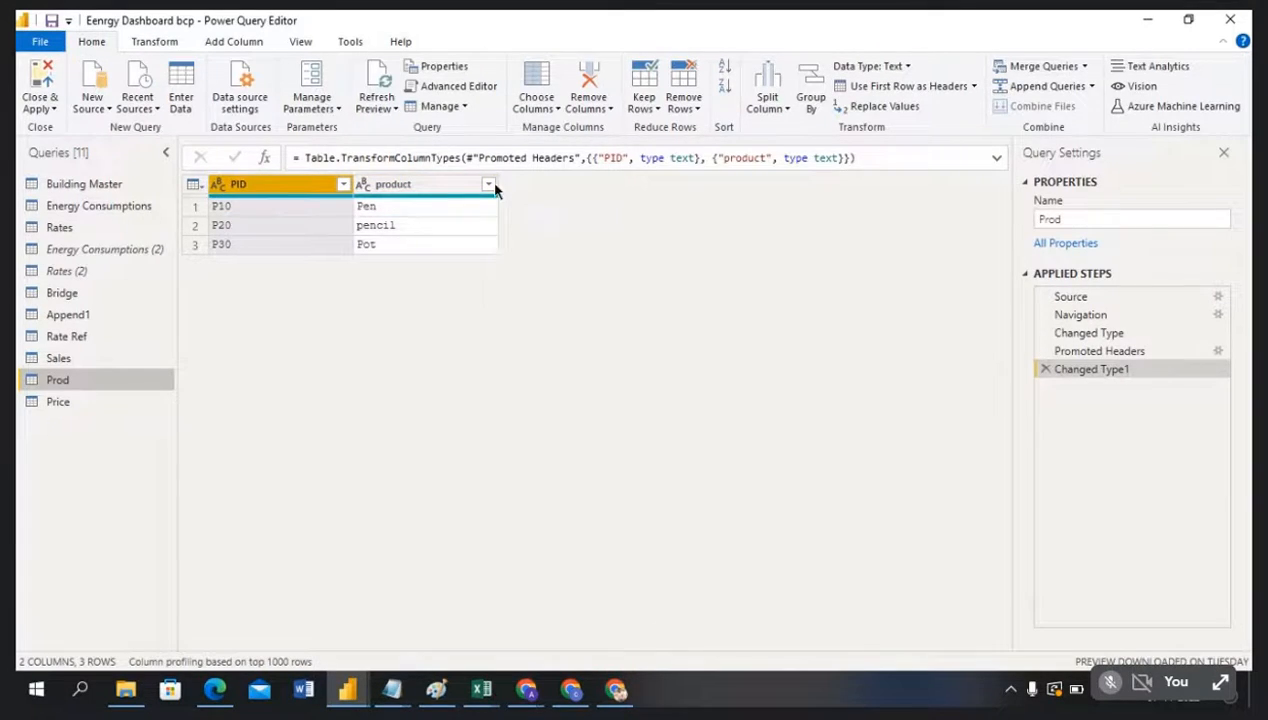
Step: Examine the PID and Price columns of the Price query and return to the Prod query
{"action": "left_click", "coordinate": [73, 404]}
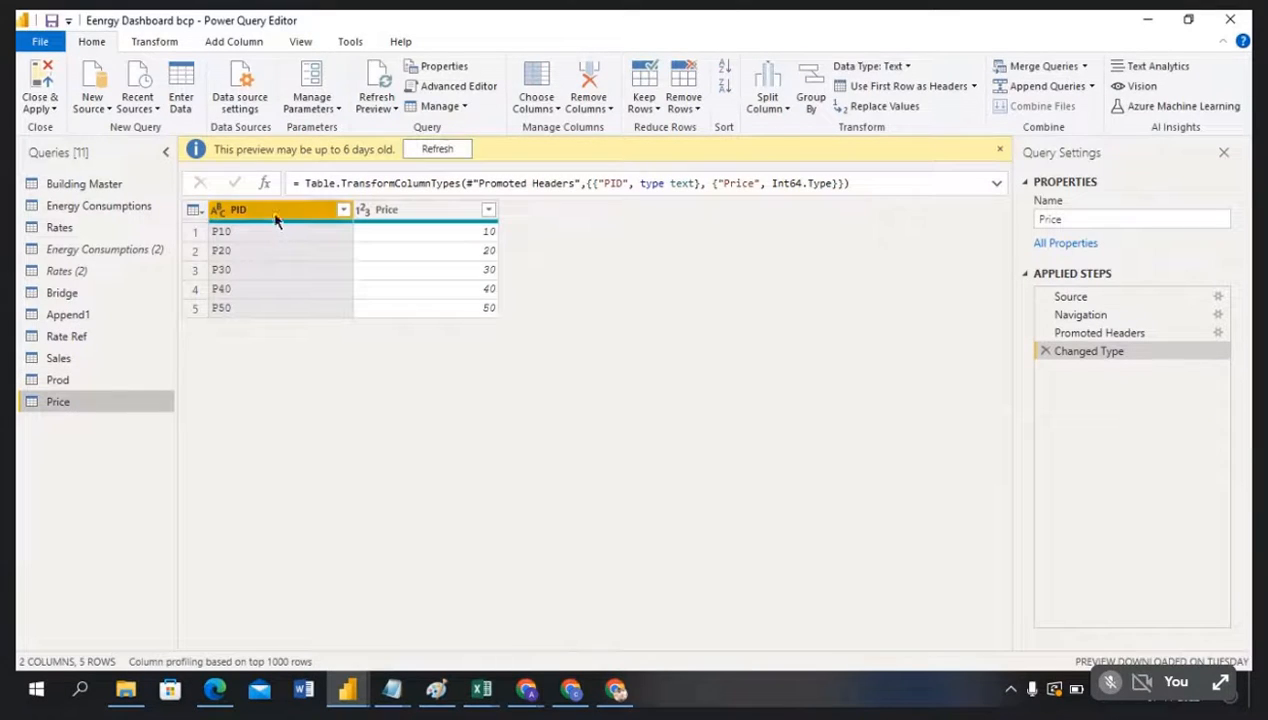
{"action": "left_click", "coordinate": [396, 210]}
{"action": "left_click", "coordinate": [320, 211]}
{"action": "left_click", "coordinate": [82, 381]}
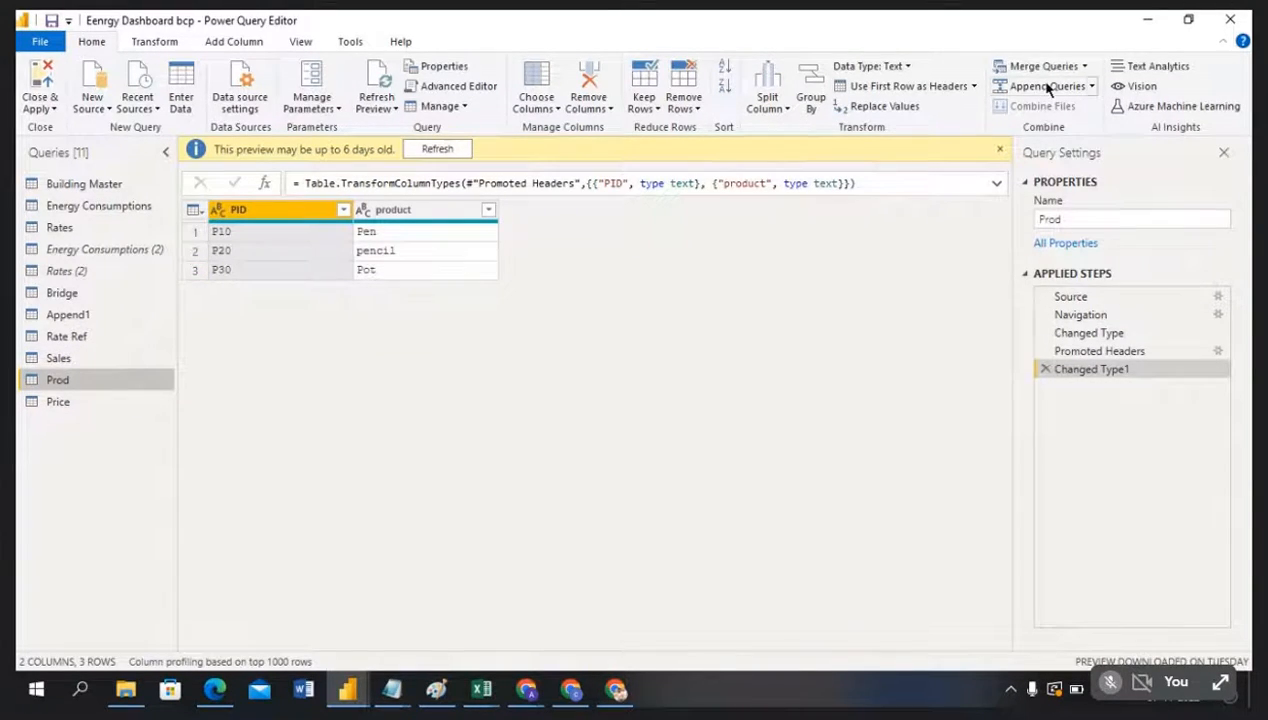
Step: Start merging the Prod query with the Price query, matching the two tables on their PID columns
{"action": "left_click", "coordinate": [1085, 67]}
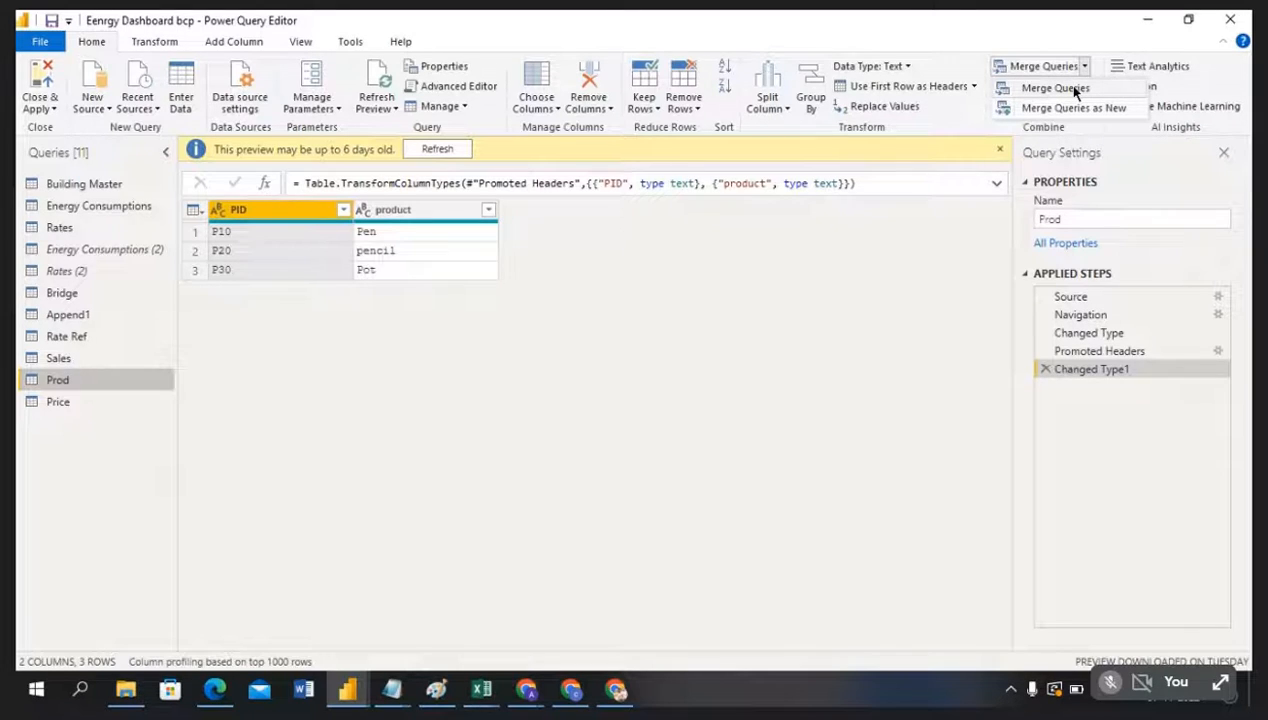
{"action": "left_click", "coordinate": [1070, 90]}
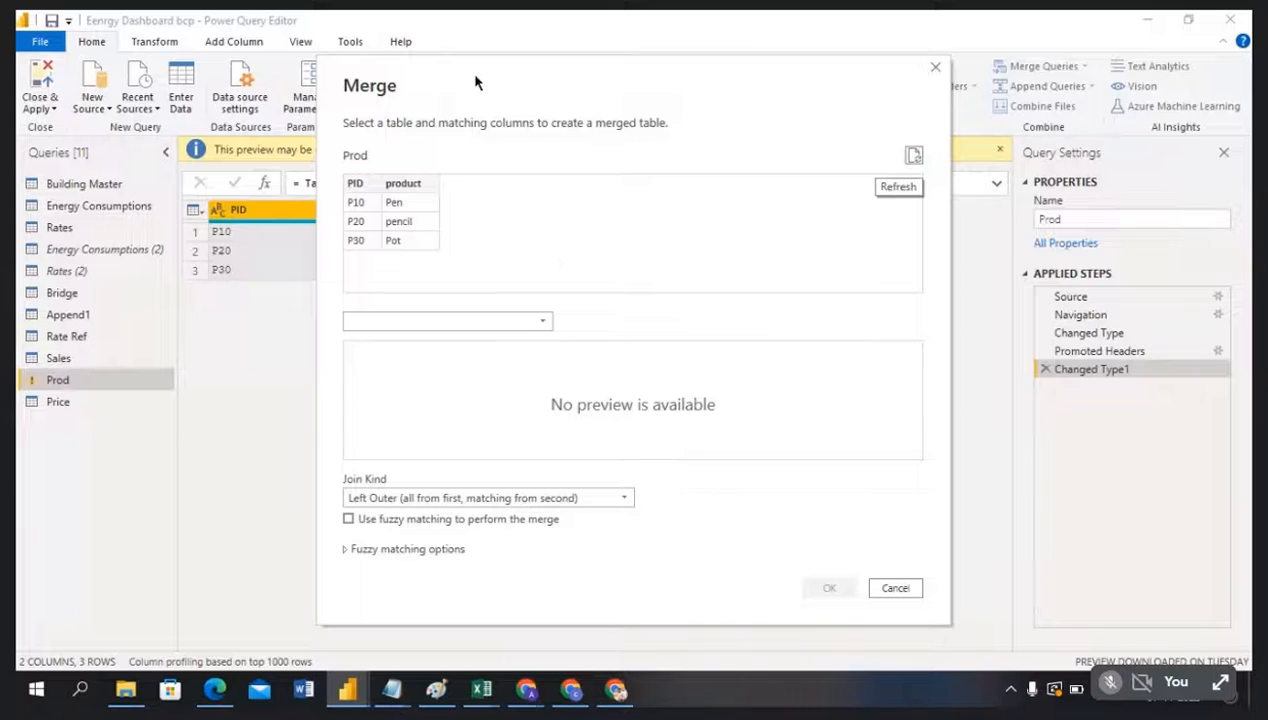
{"action": "left_click_drag", "start_coordinate": [475, 79], "coordinate": [589, 79]}
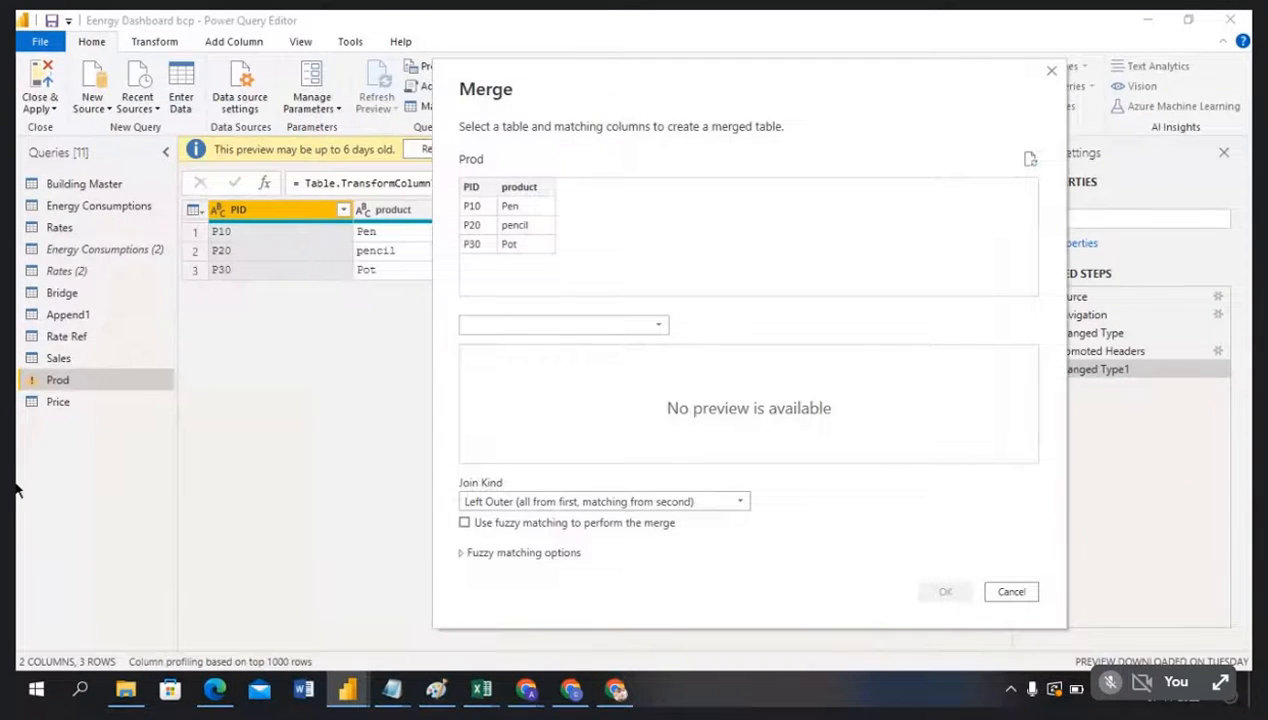
{"action": "left_click", "coordinate": [657, 327]}
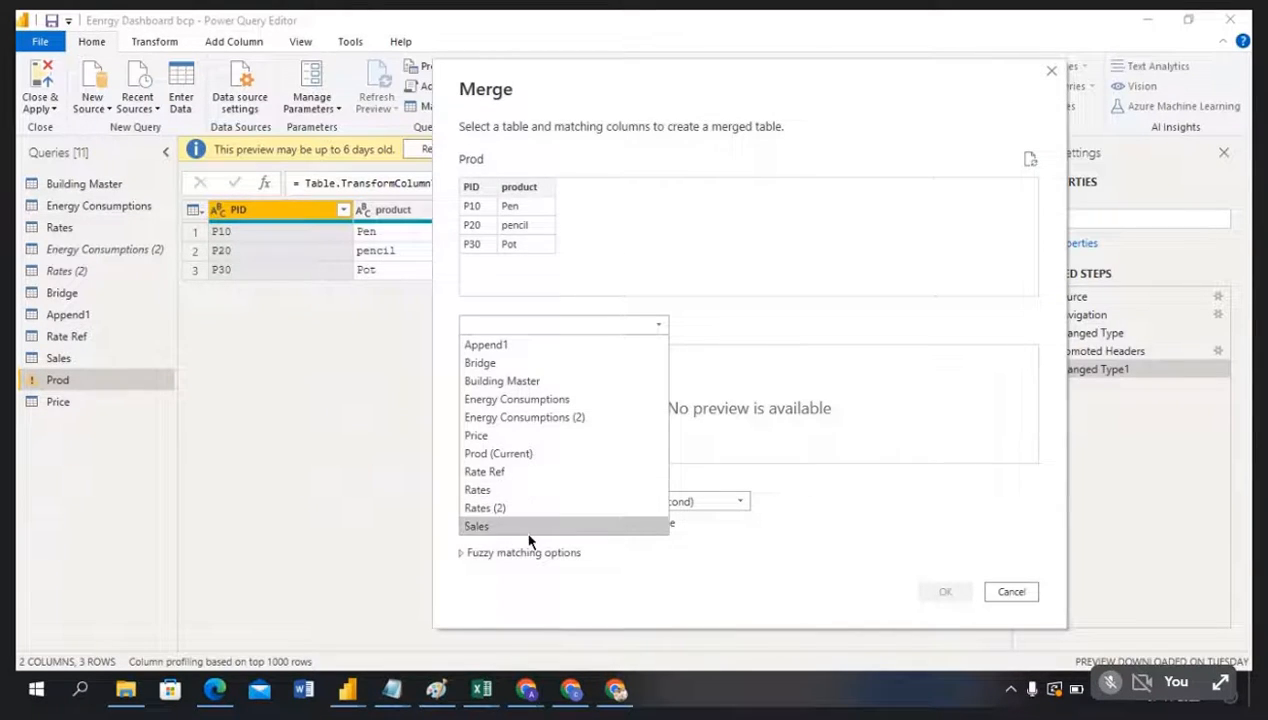
{"action": "left_click", "coordinate": [512, 438]}
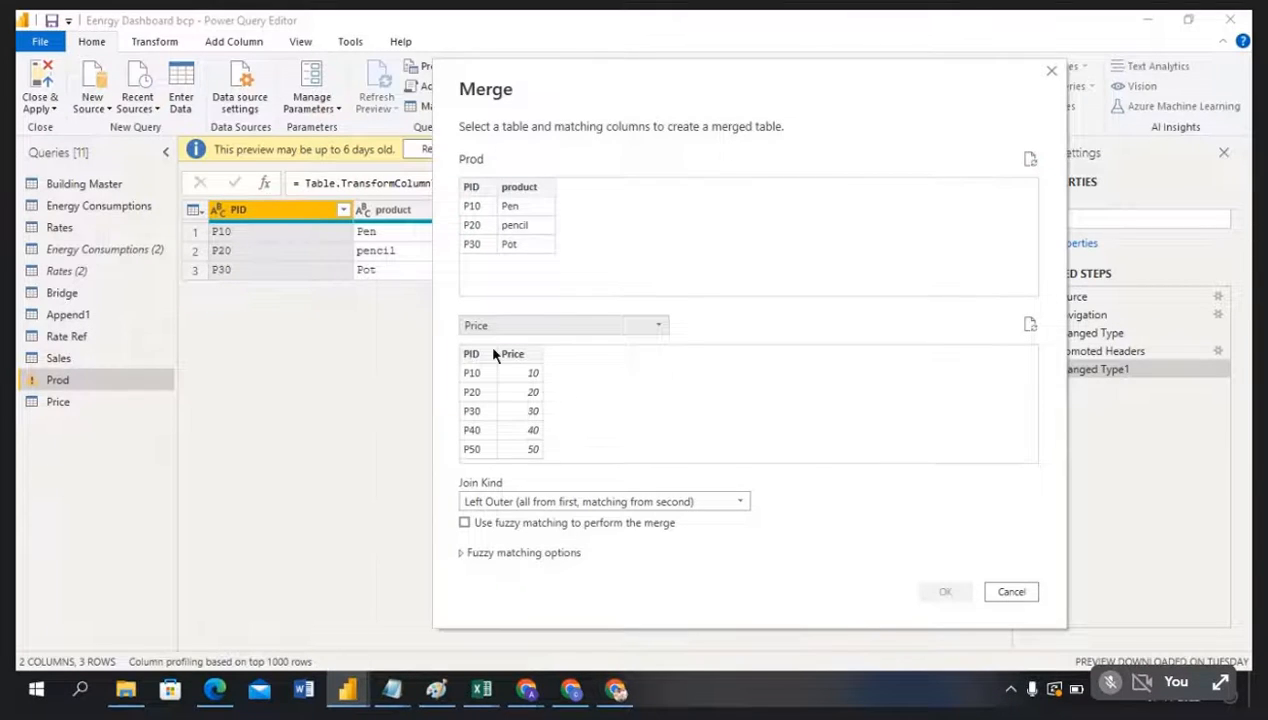
{"action": "left_click", "coordinate": [471, 188]}
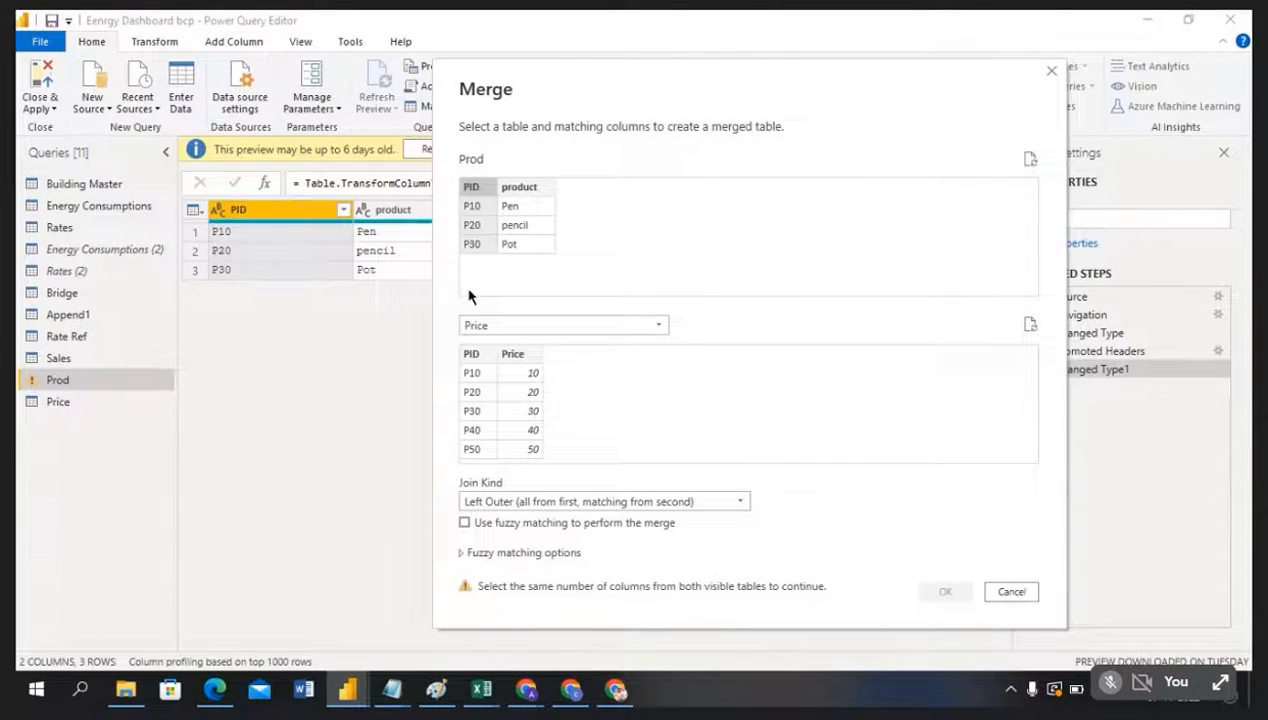
{"action": "left_click", "coordinate": [472, 355]}
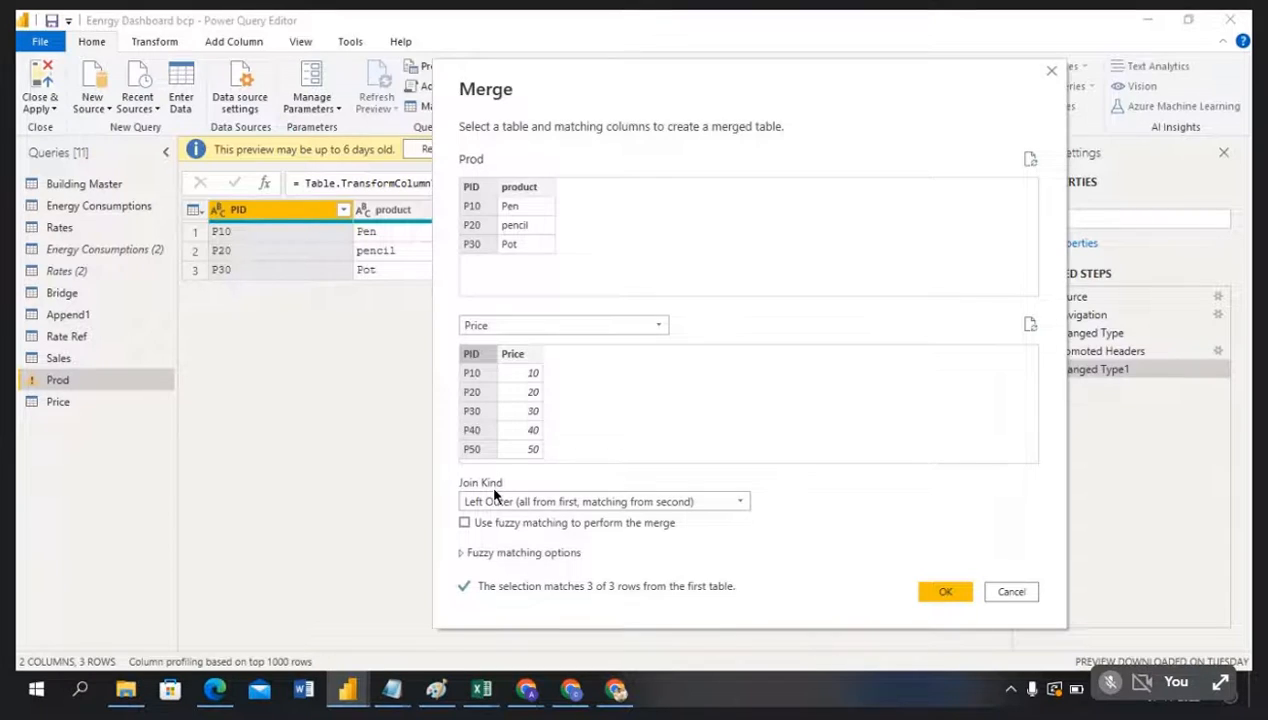
Step: Review the available join kinds, choose Left Outer (all from first, matching from second) and complete the merge
{"action": "left_click", "coordinate": [739, 505]}
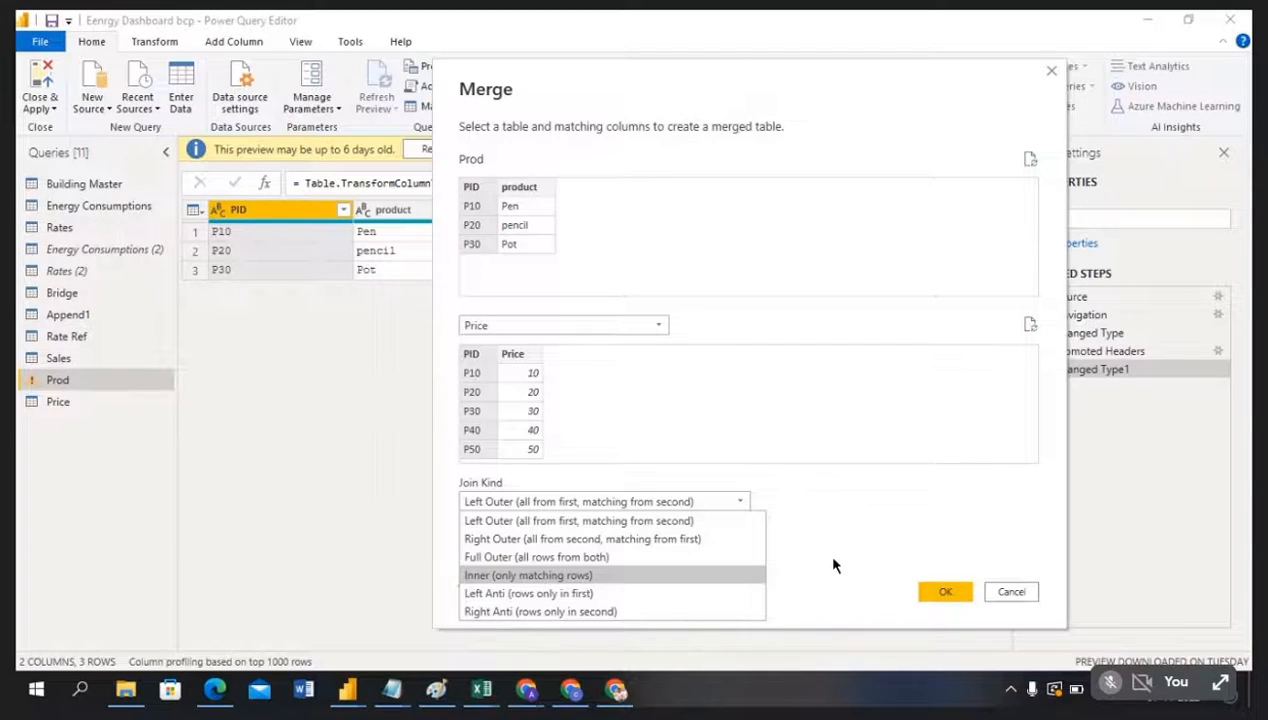
{"action": "left_click", "coordinate": [561, 524]}
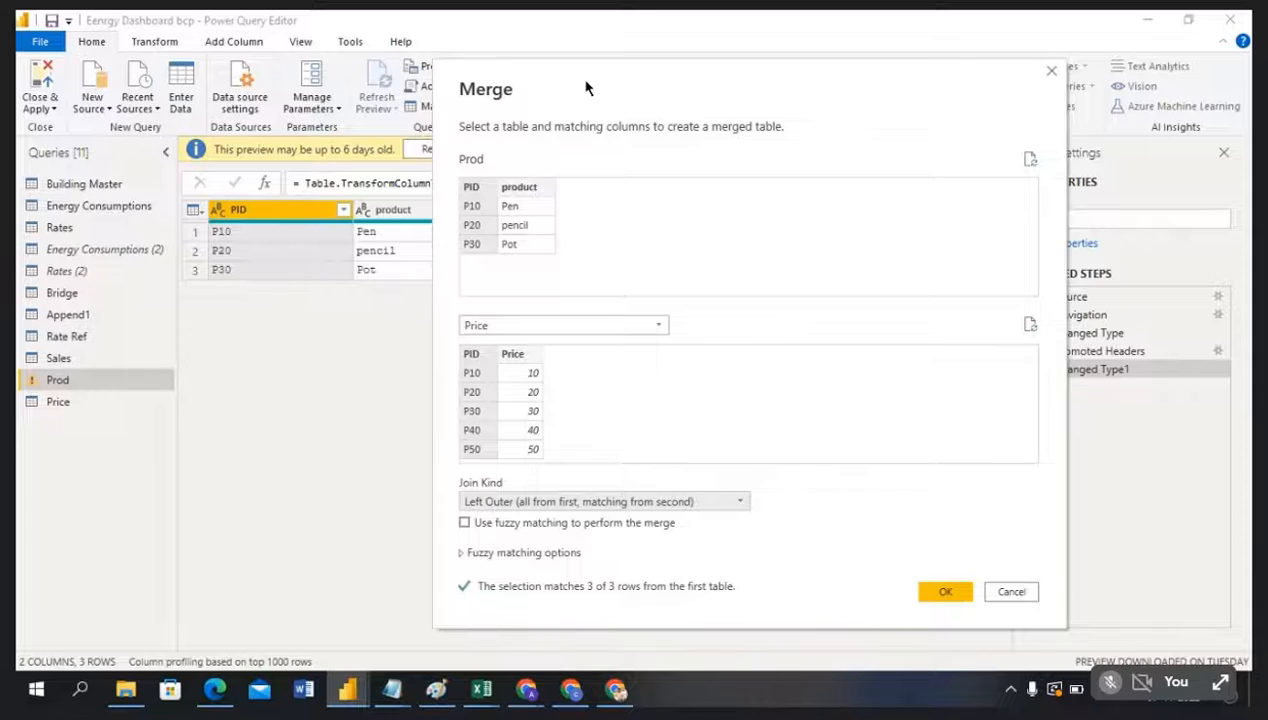
{"action": "left_click_drag", "start_coordinate": [586, 88], "coordinate": [698, 84]}
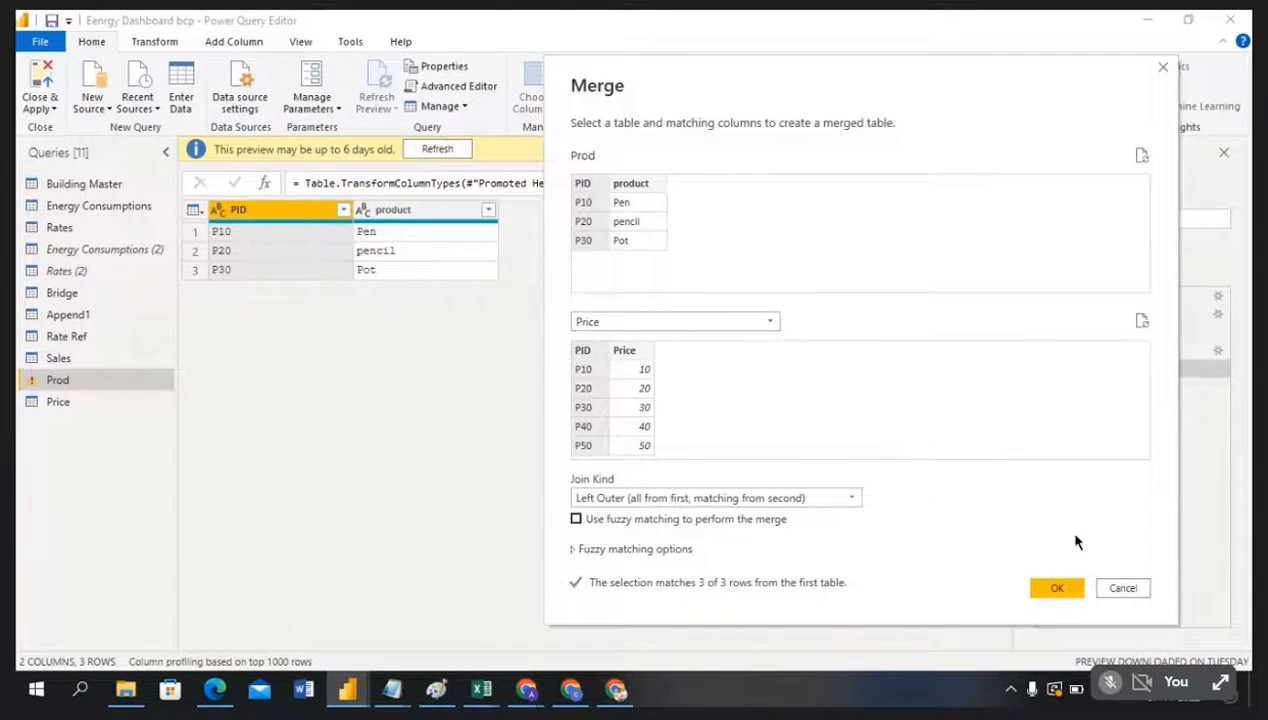
{"action": "left_click", "coordinate": [1052, 590]}
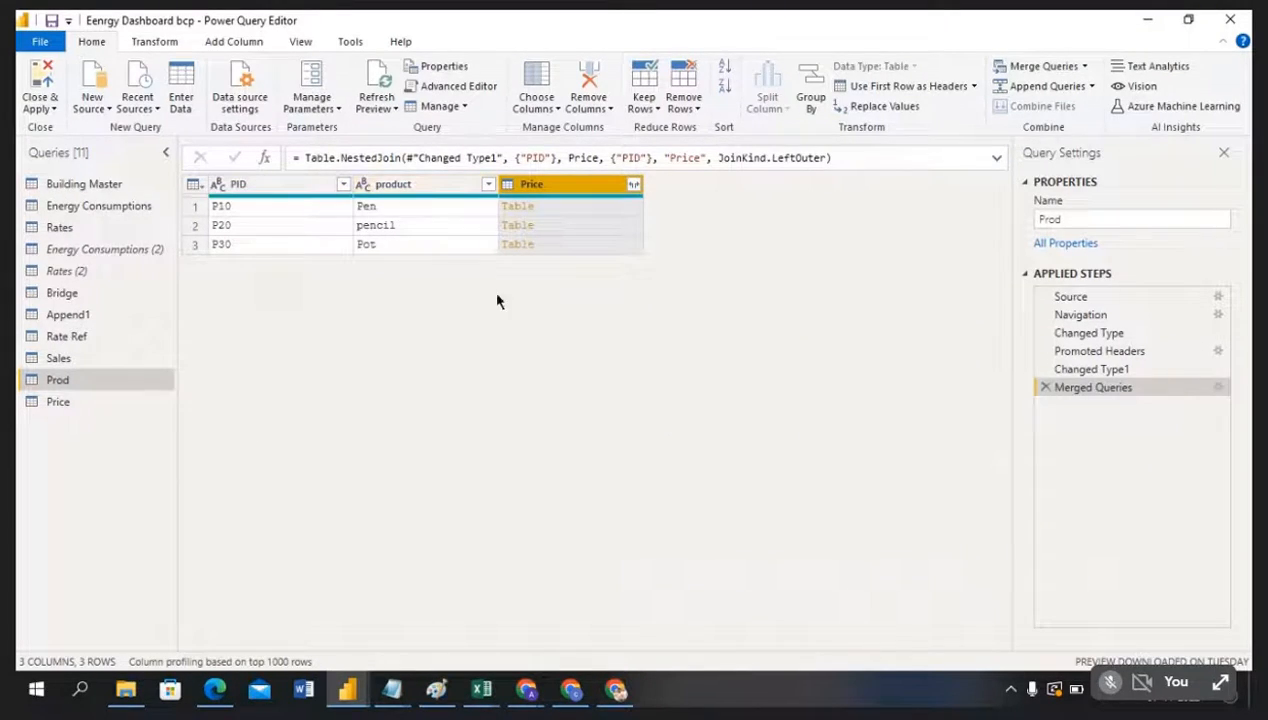
Step: Open the merged Price column's expand options, then switch to the Energy Consumptions Dataset (1) workbook and compare the PID columns of Prod and Price
{"action": "left_click", "coordinate": [633, 185]}
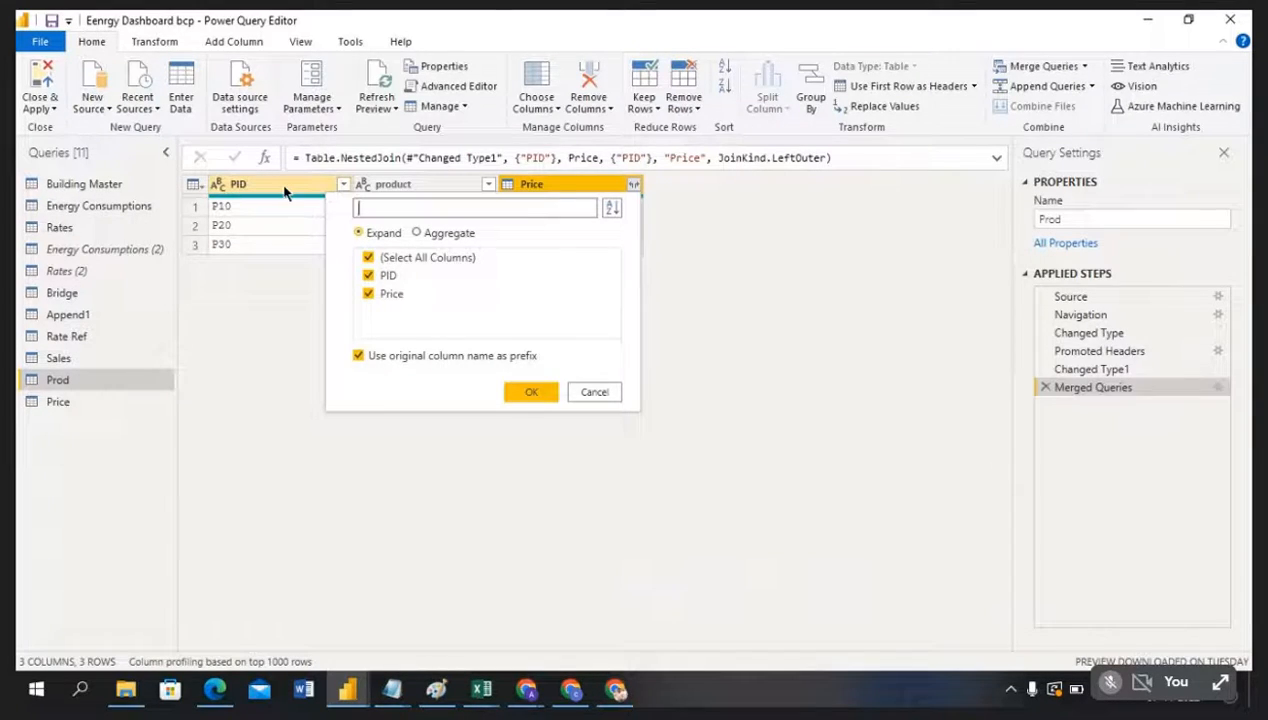
{"action": "mouse_move", "coordinate": [487, 694]}
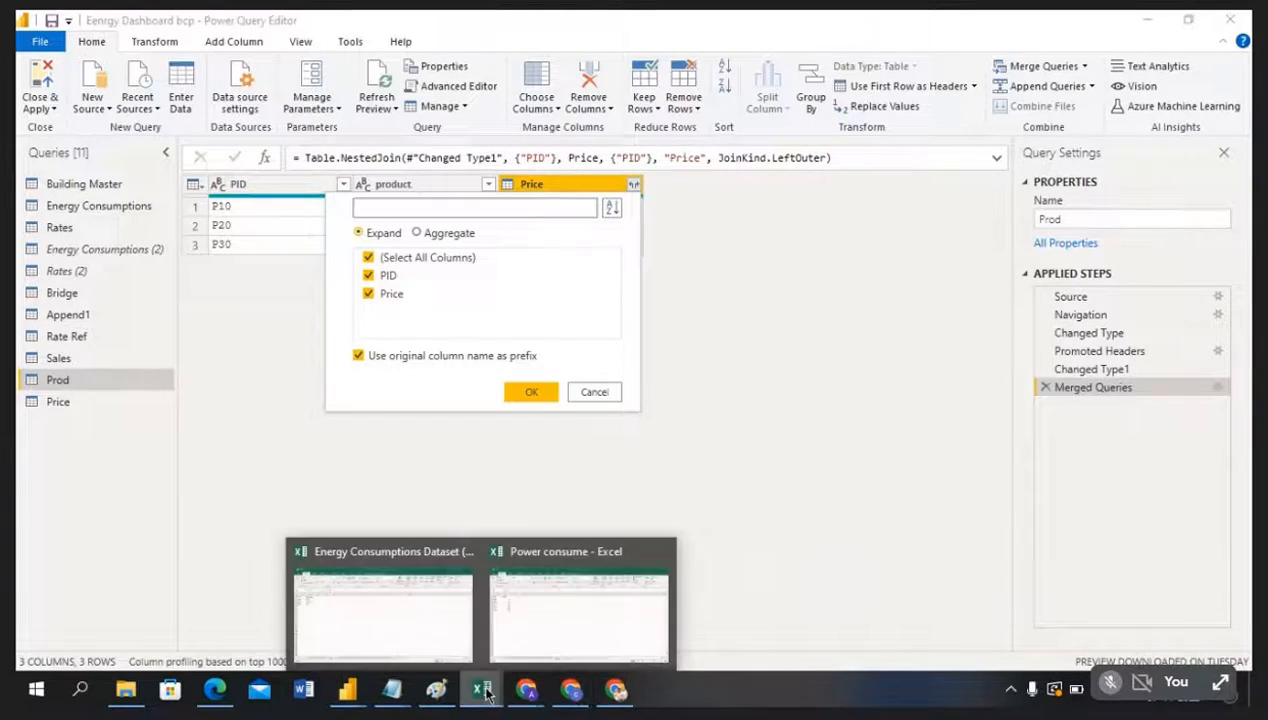
{"action": "left_click", "coordinate": [408, 616]}
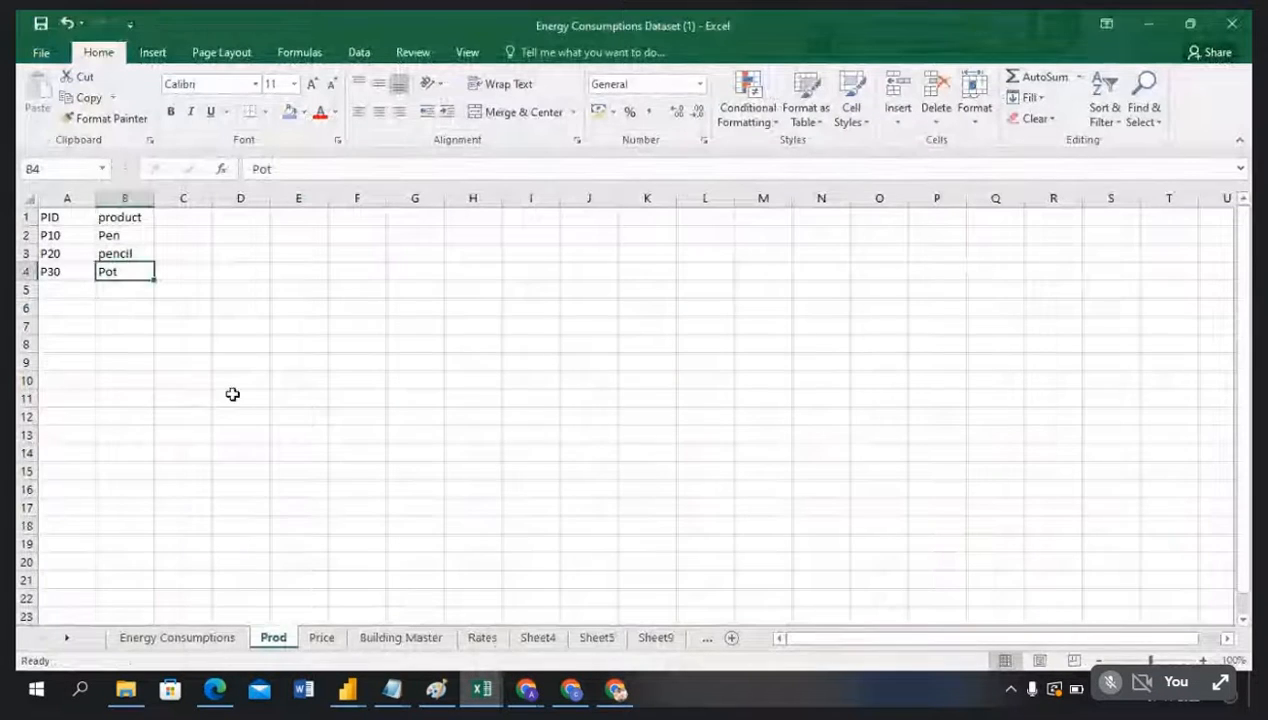
{"action": "left_click", "coordinate": [80, 322]}
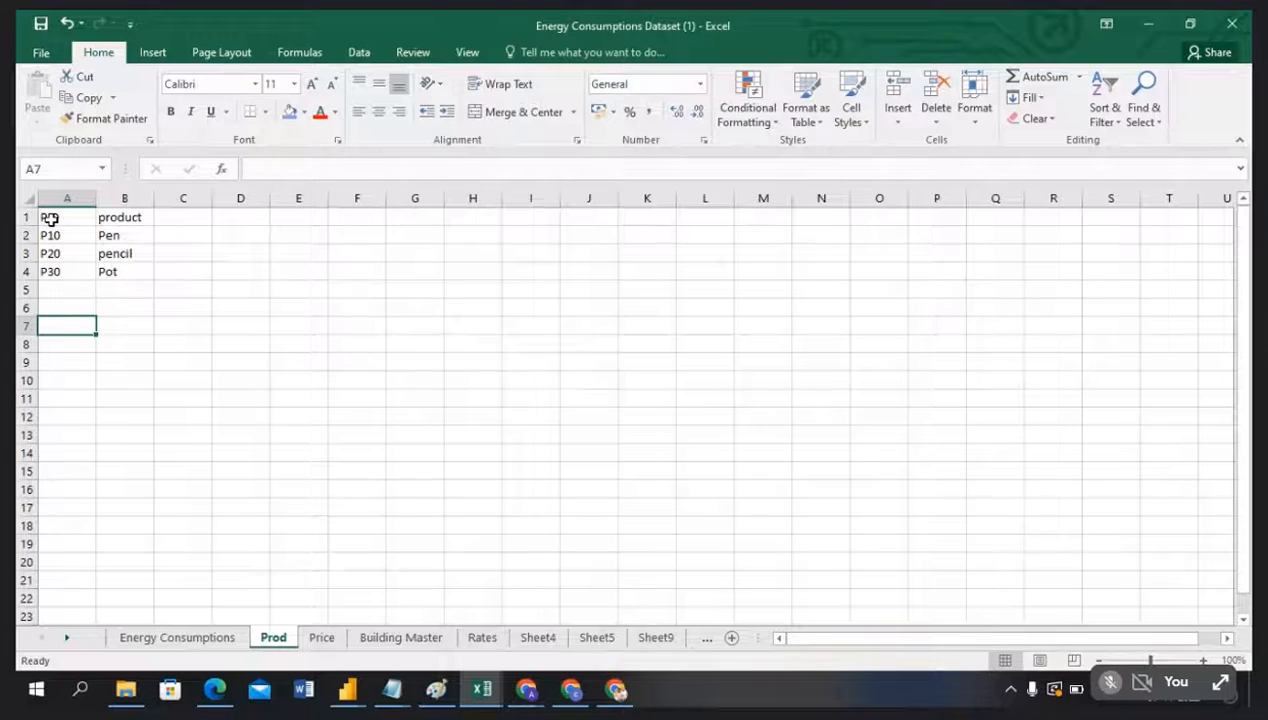
{"action": "left_click_drag", "start_coordinate": [44, 218], "coordinate": [50, 272]}
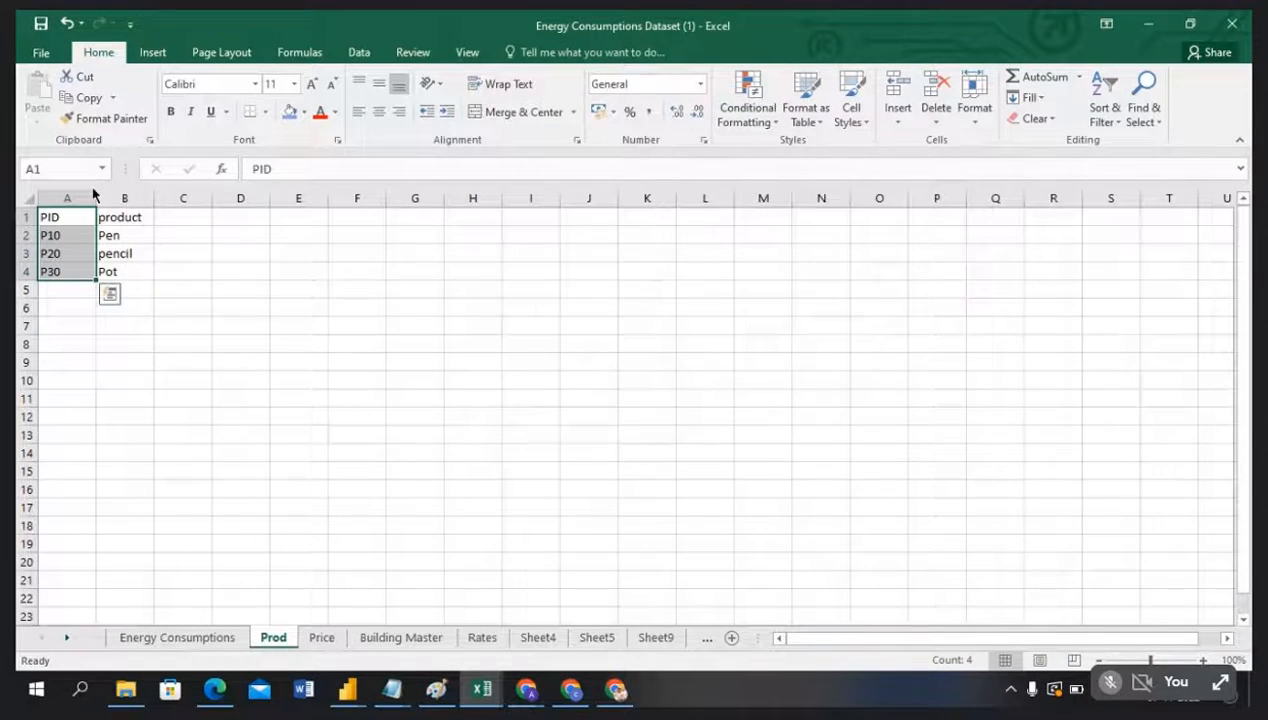
{"action": "left_click", "coordinate": [321, 645]}
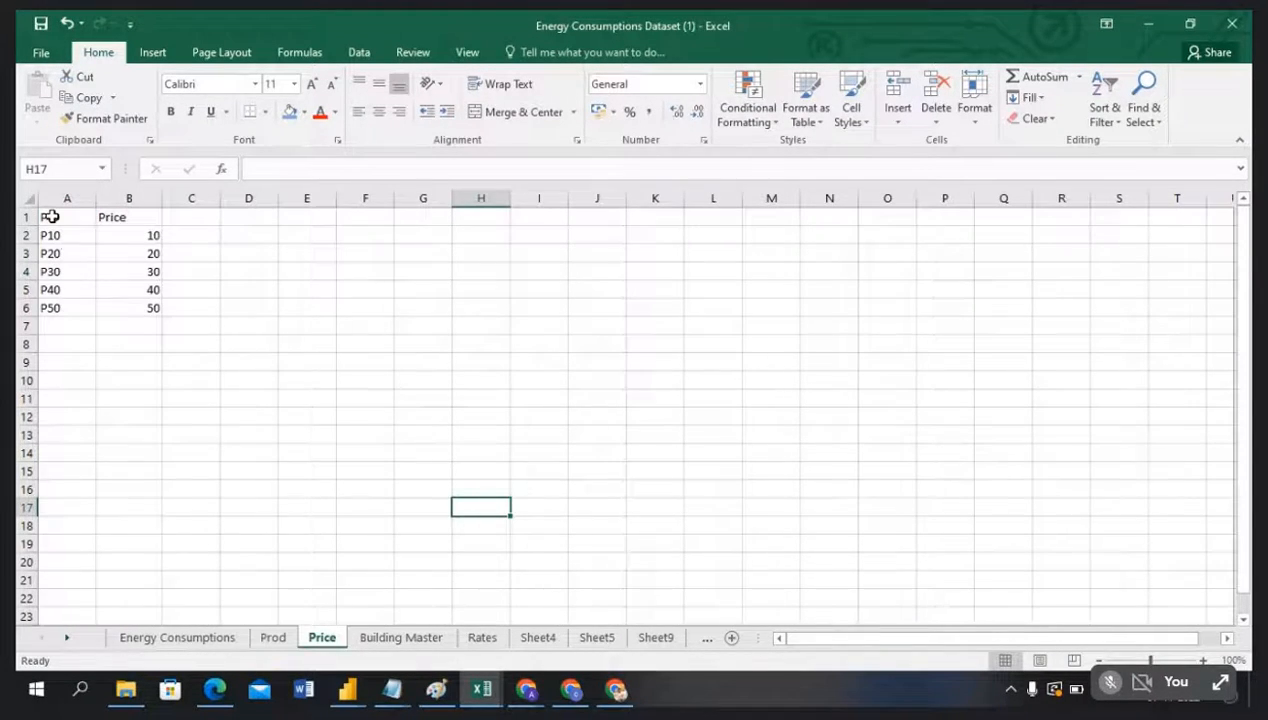
{"action": "left_click_drag", "start_coordinate": [51, 217], "coordinate": [67, 305]}
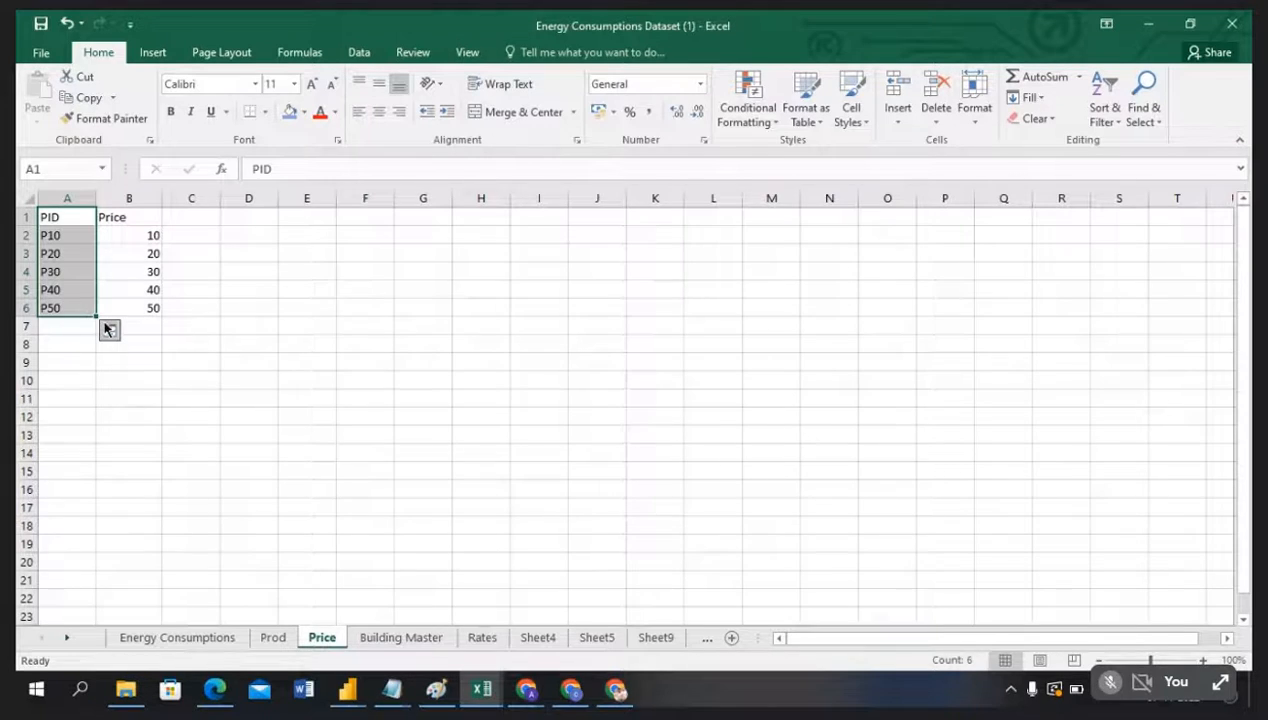
Step: Return to Power Query Editor and expand the merged Price column with both PID and Price, using the original column name as prefix
{"action": "left_click", "coordinate": [347, 689]}
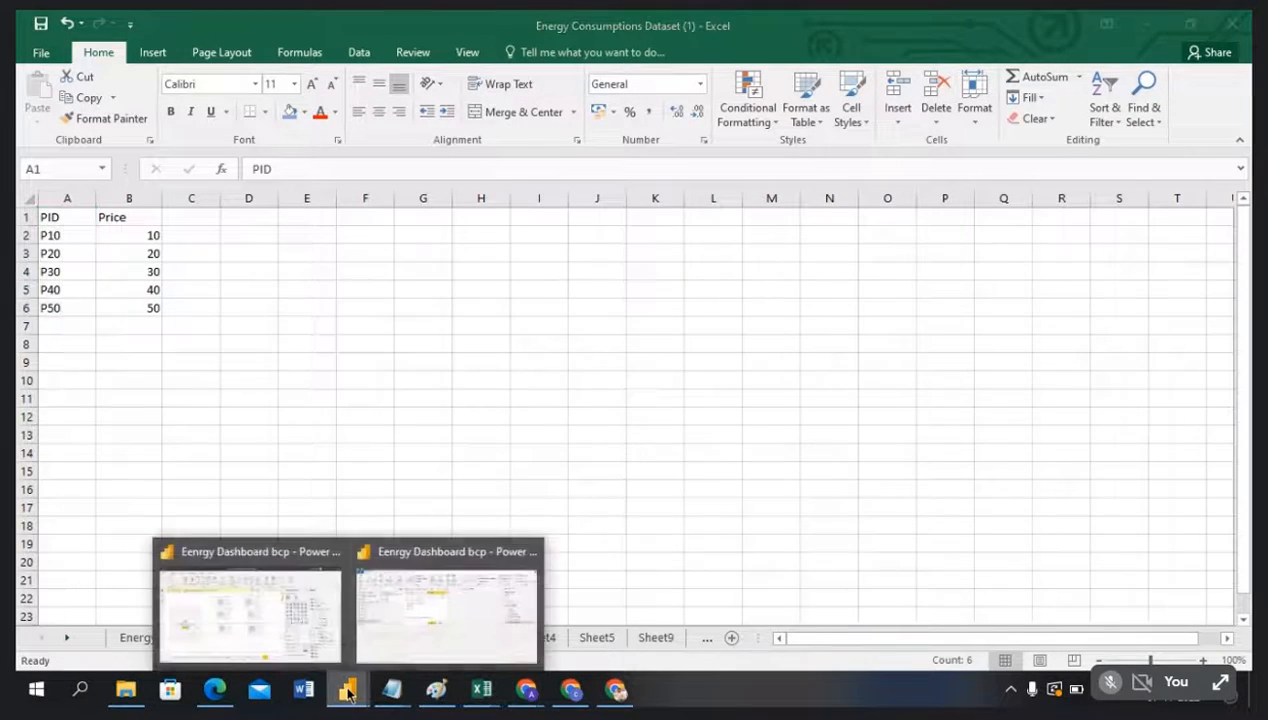
{"action": "left_click", "coordinate": [418, 650]}
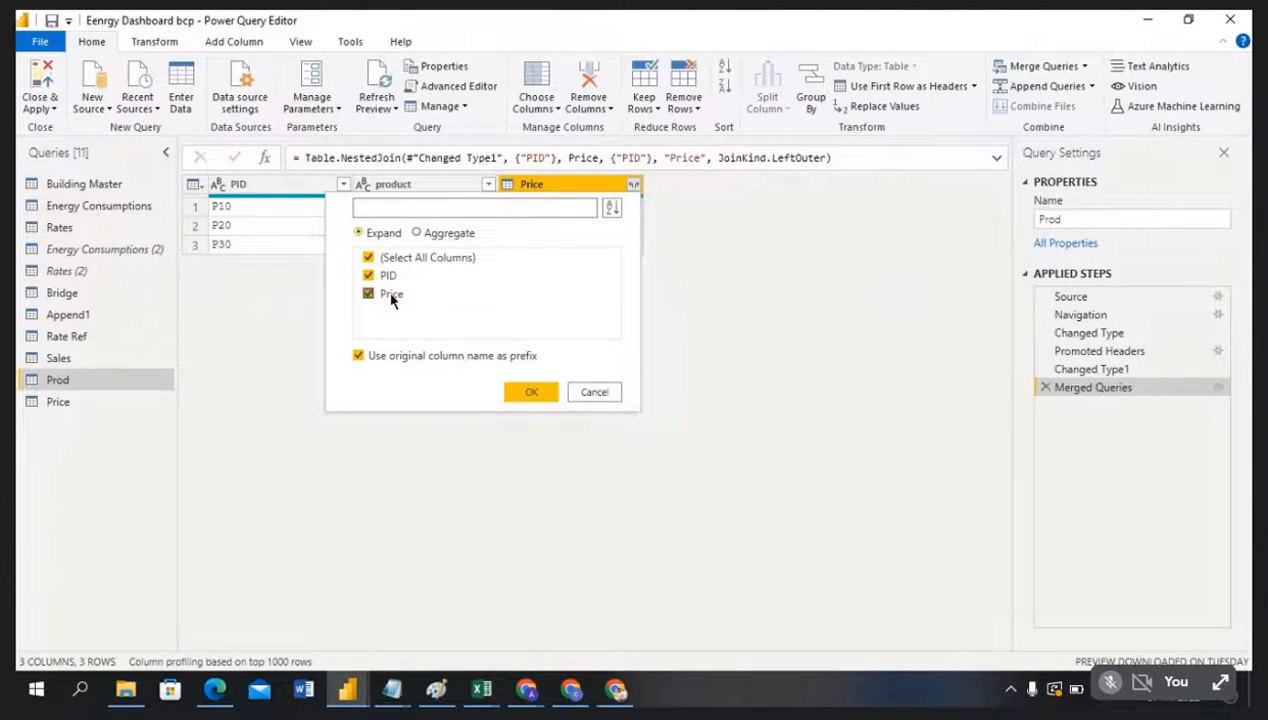
{"action": "left_click", "coordinate": [532, 392]}
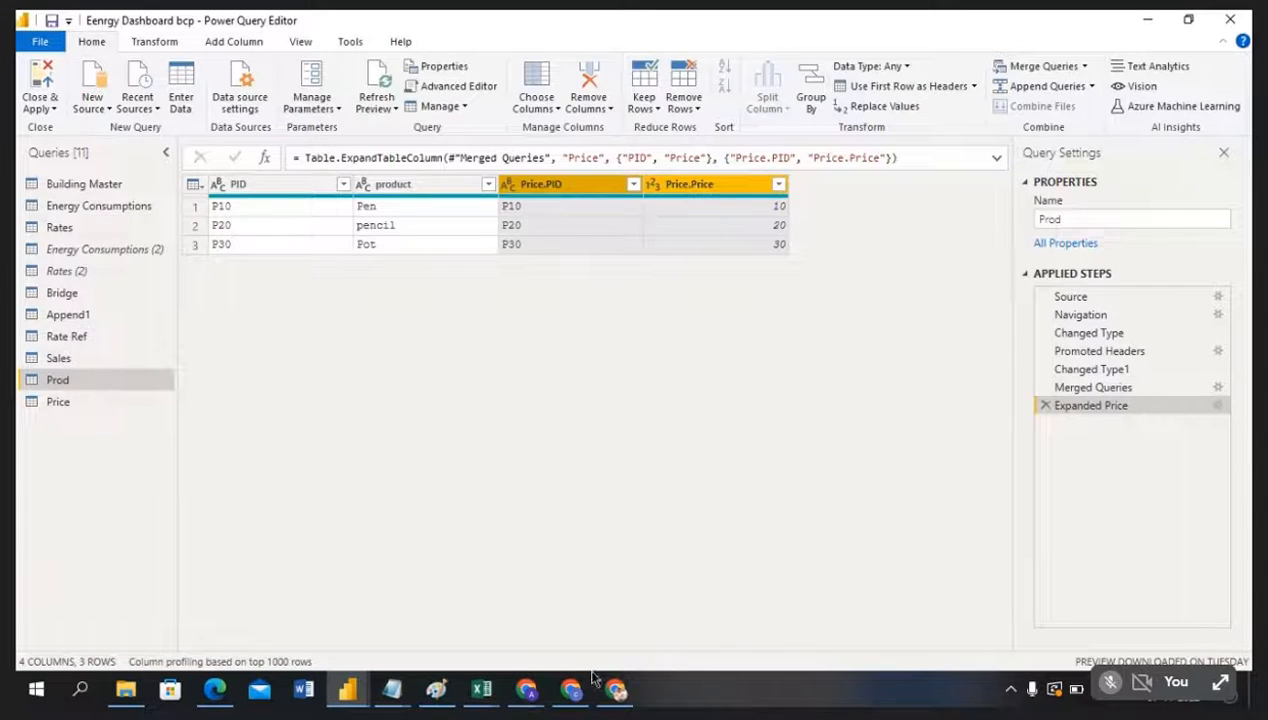
Step: Switch to the Power consume workbook in Excel and copy the product table to cell E2 of the Price sheet
{"action": "mouse_move", "coordinate": [481, 697]}
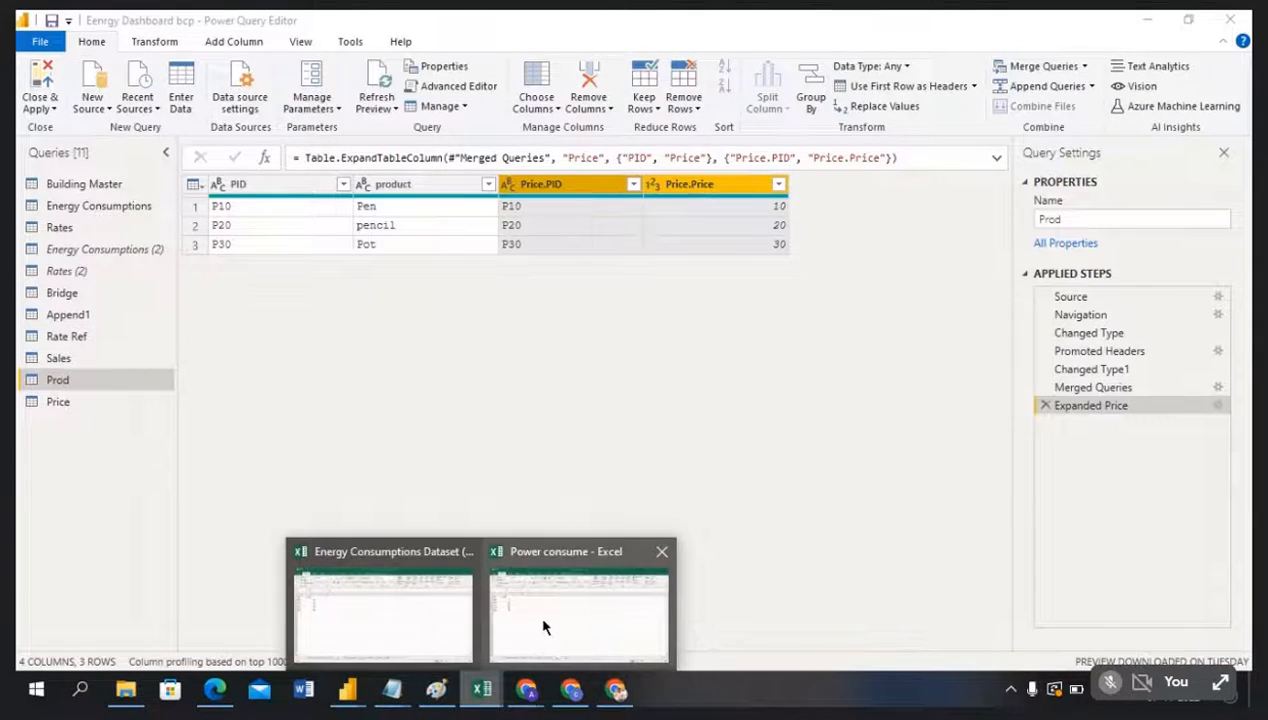
{"action": "mouse_move", "coordinate": [543, 622]}
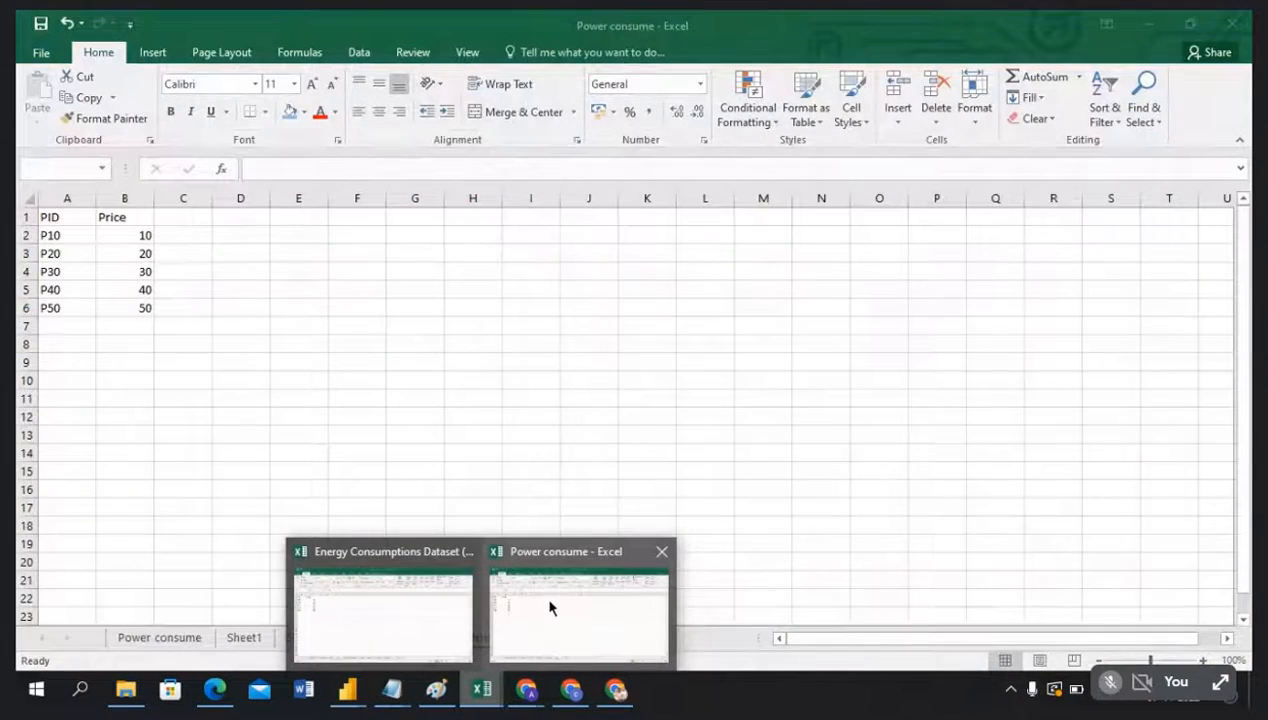
{"action": "left_click", "coordinate": [549, 607]}
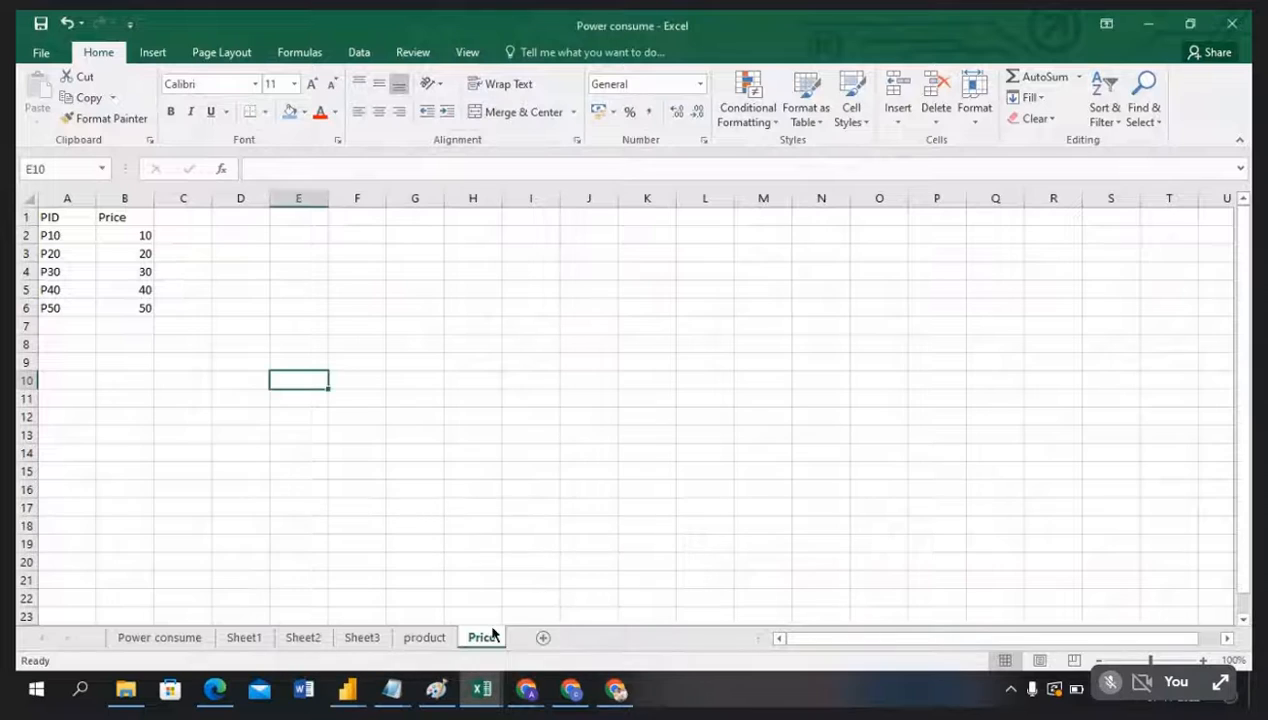
{"action": "left_click", "coordinate": [424, 638]}
{"action": "key", "text": "ctrl+c"}
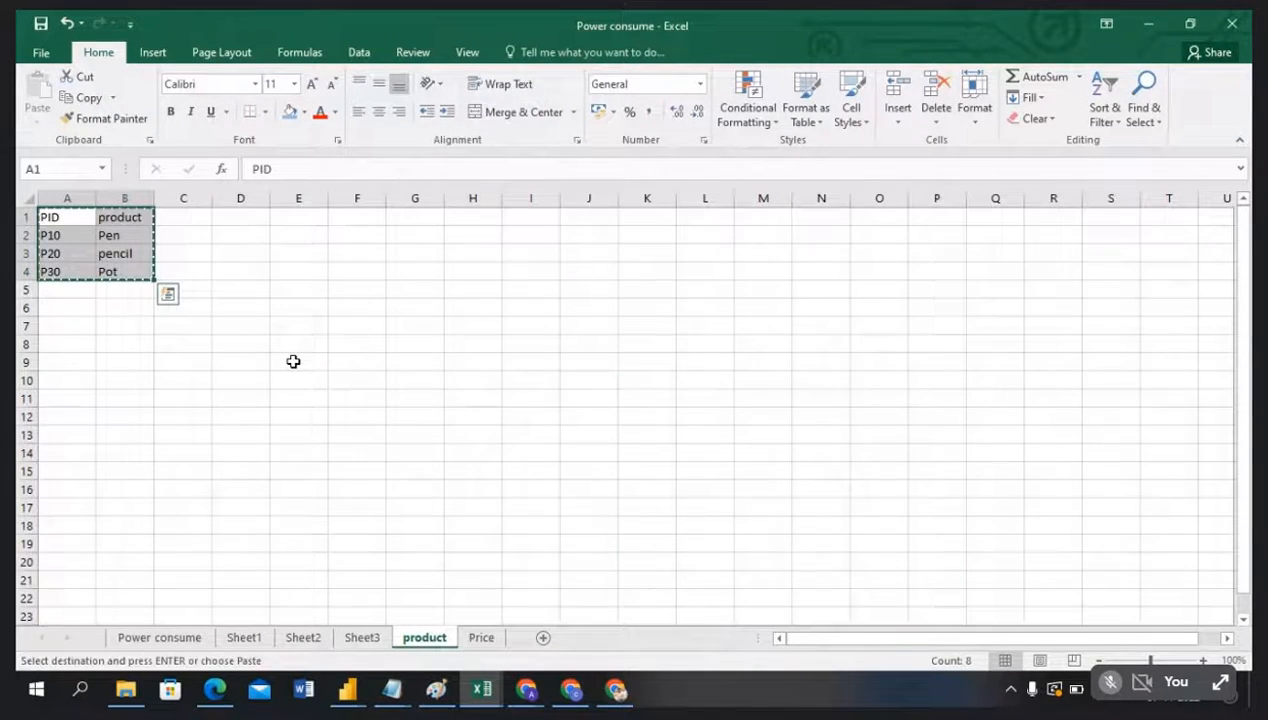
{"action": "left_click", "coordinate": [481, 637]}
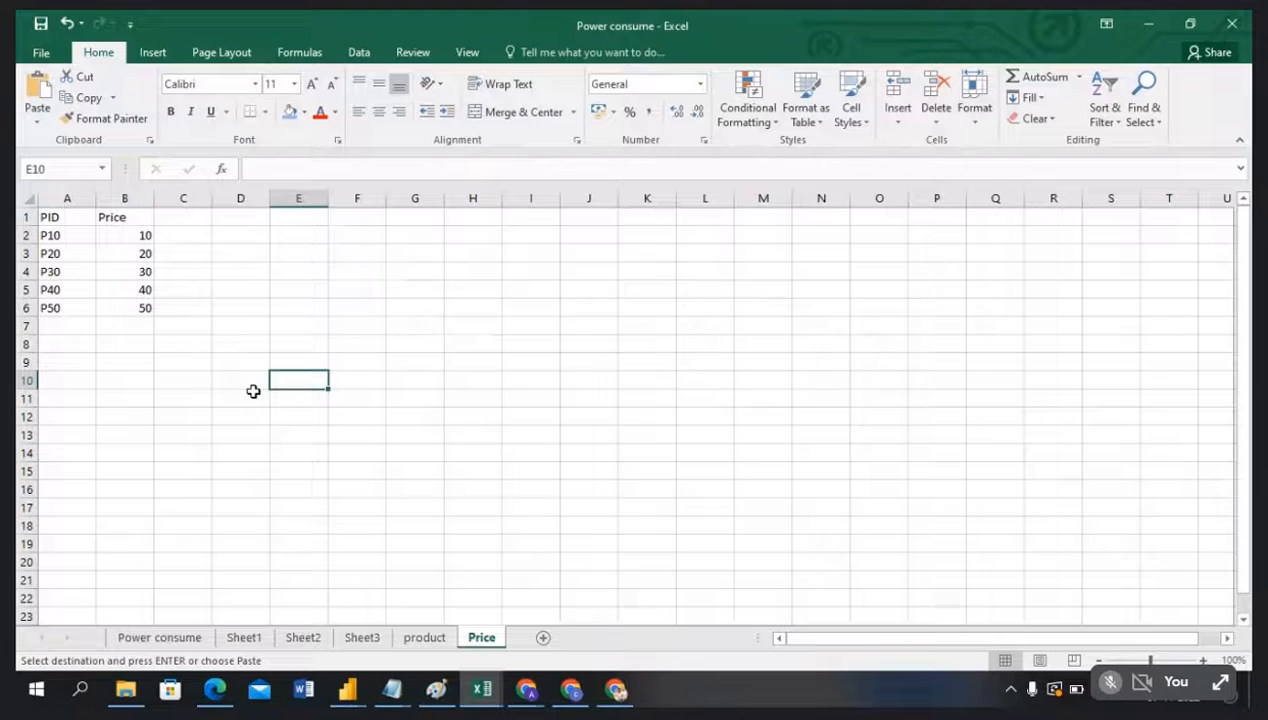
{"action": "left_click", "coordinate": [311, 238]}
{"action": "key", "text": "ctrl+v"}
{"action": "left_click", "coordinate": [559, 420]}
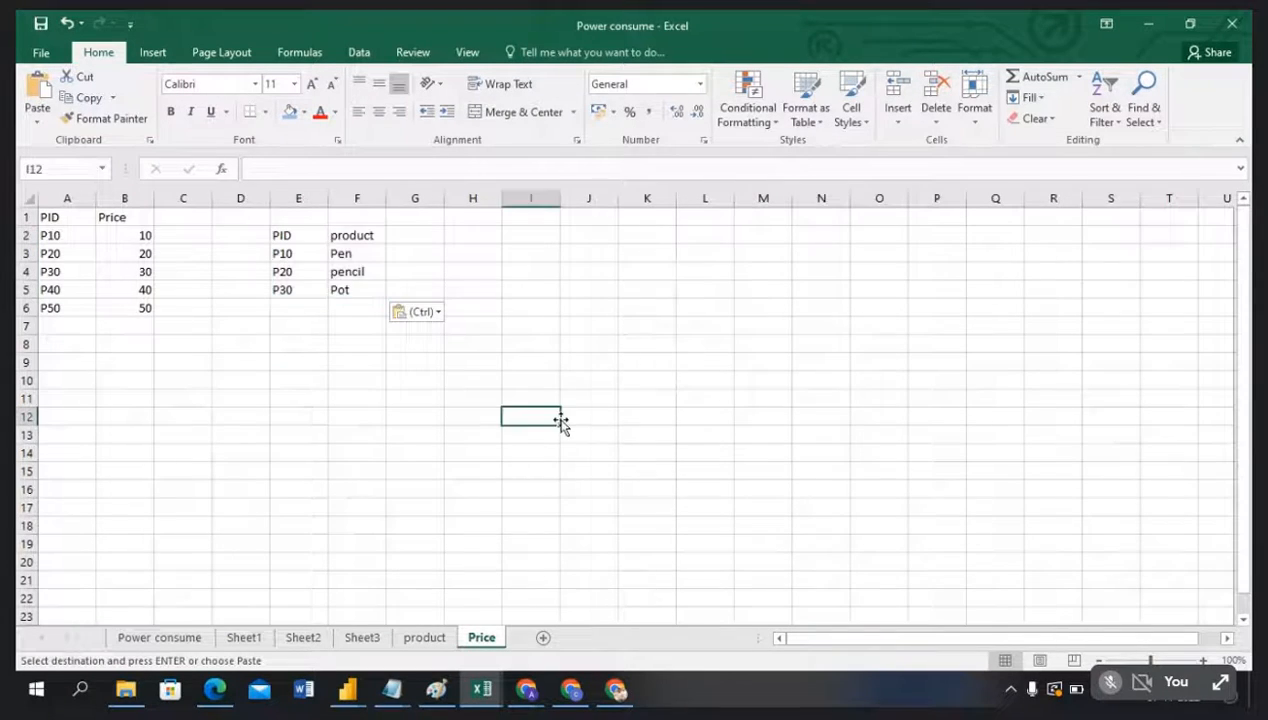
Step: Fill the header cells of the price and product tables, A1:B1 and E2:F2, with light blue
{"action": "left_click_drag", "start_coordinate": [68, 218], "coordinate": [105, 216]}
{"action": "left_click", "coordinate": [289, 111]}
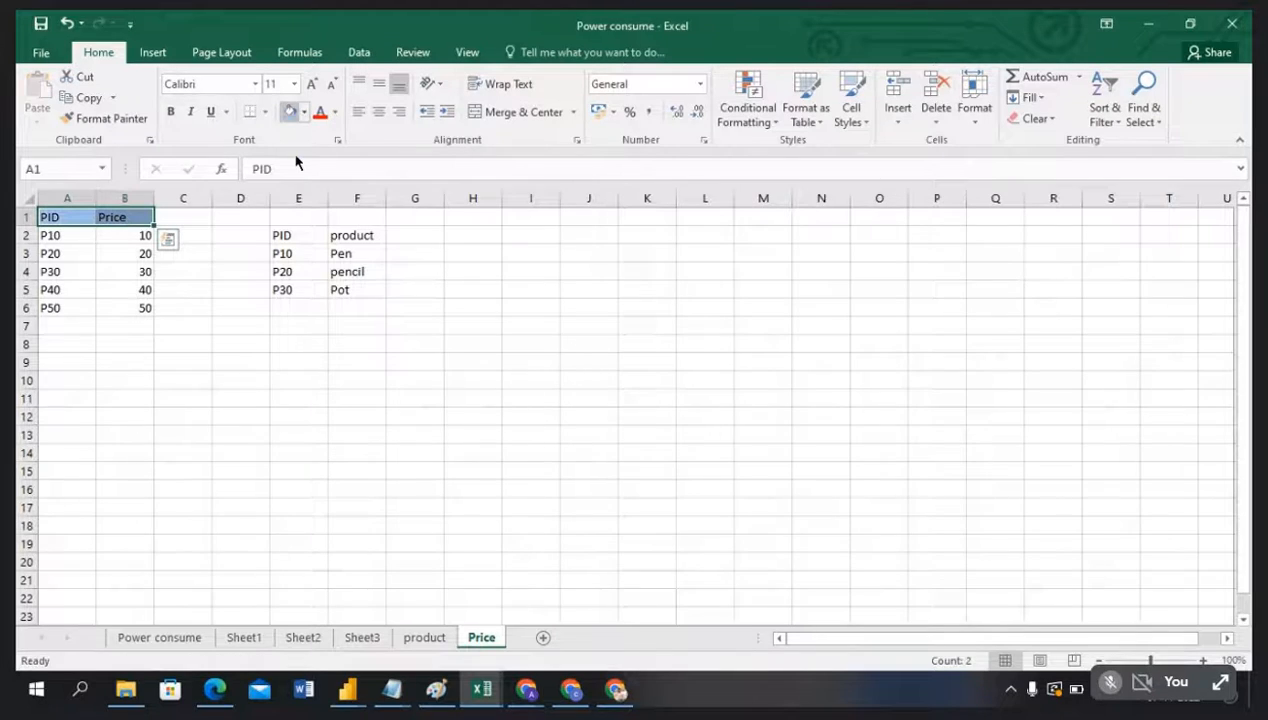
{"action": "left_click_drag", "start_coordinate": [296, 235], "coordinate": [380, 235]}
{"action": "left_click", "coordinate": [288, 112]}
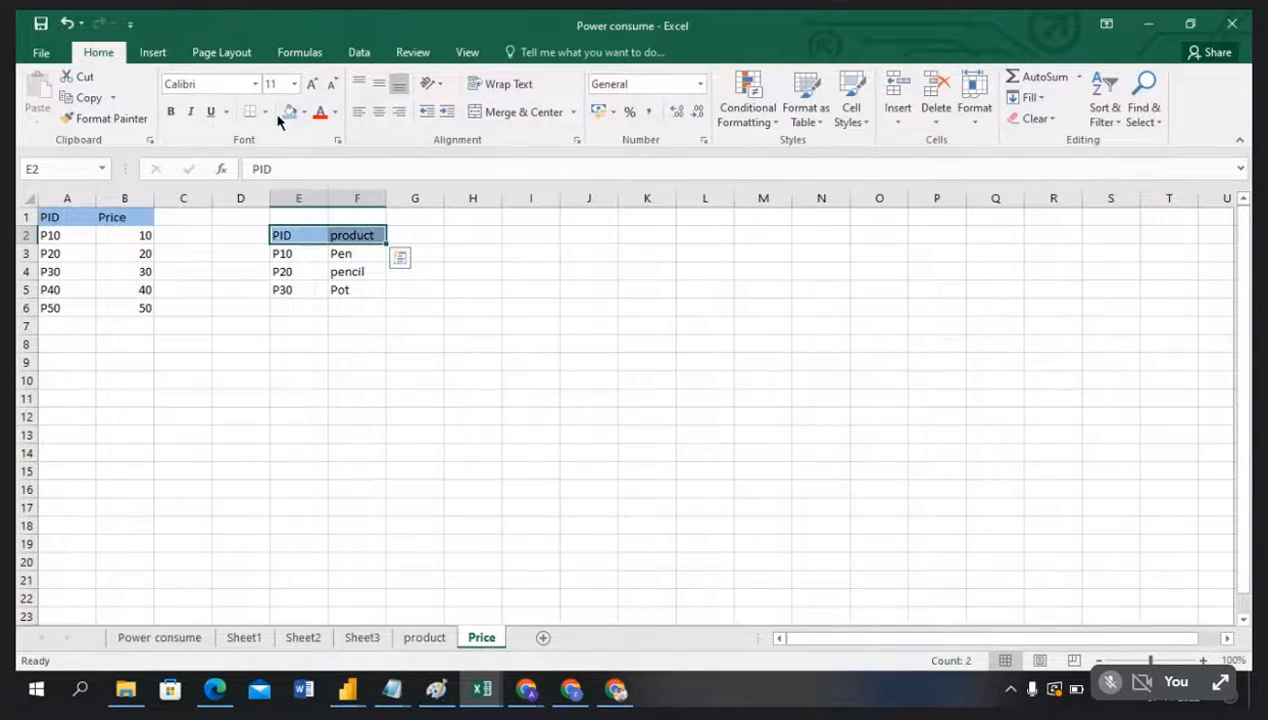
Step: Fill the PID values of both tables, A2:A6 and E3:E5, with orange
{"action": "left_click_drag", "start_coordinate": [72, 237], "coordinate": [82, 306]}
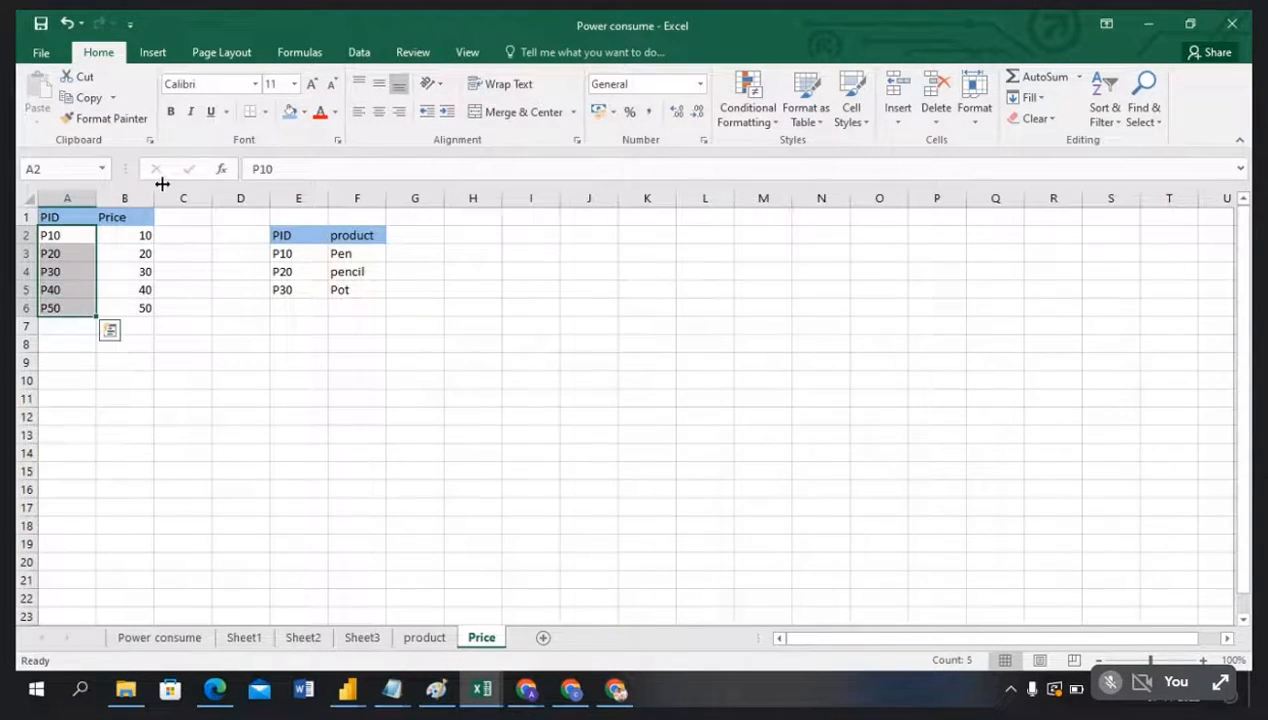
{"action": "left_click", "coordinate": [304, 112]}
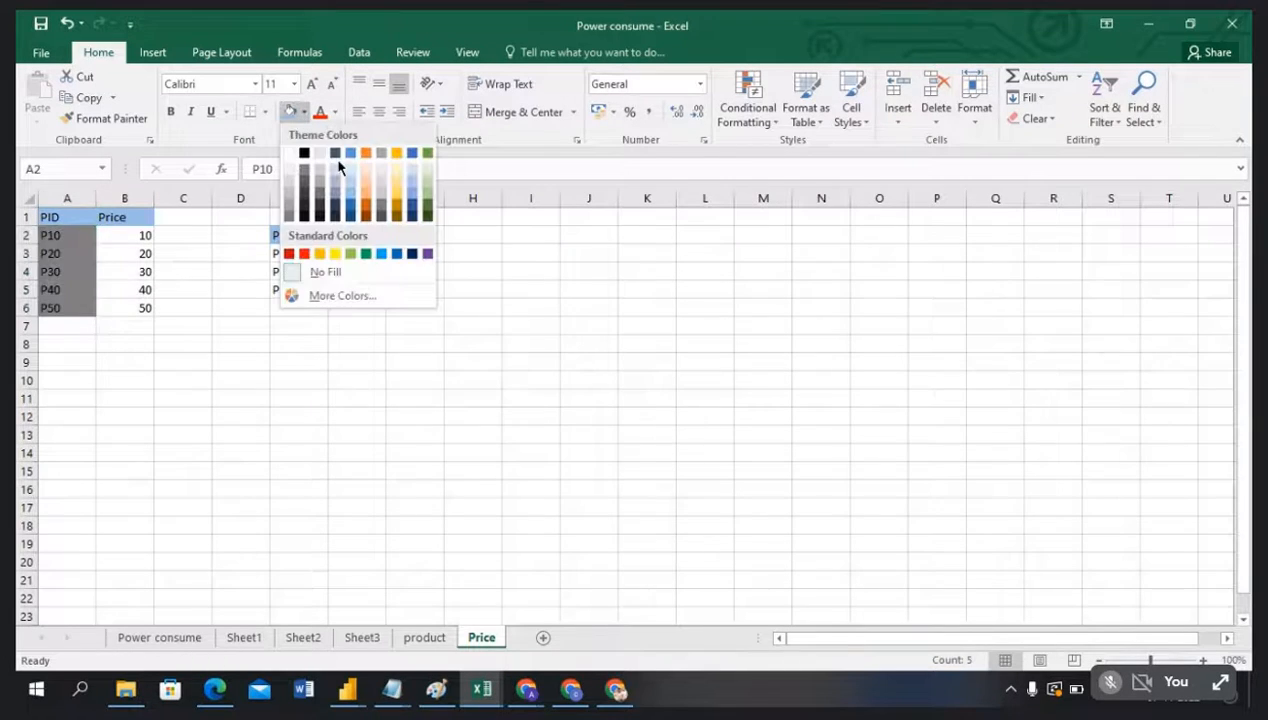
{"action": "left_click", "coordinate": [361, 152]}
{"action": "left_click_drag", "start_coordinate": [294, 252], "coordinate": [296, 290]}
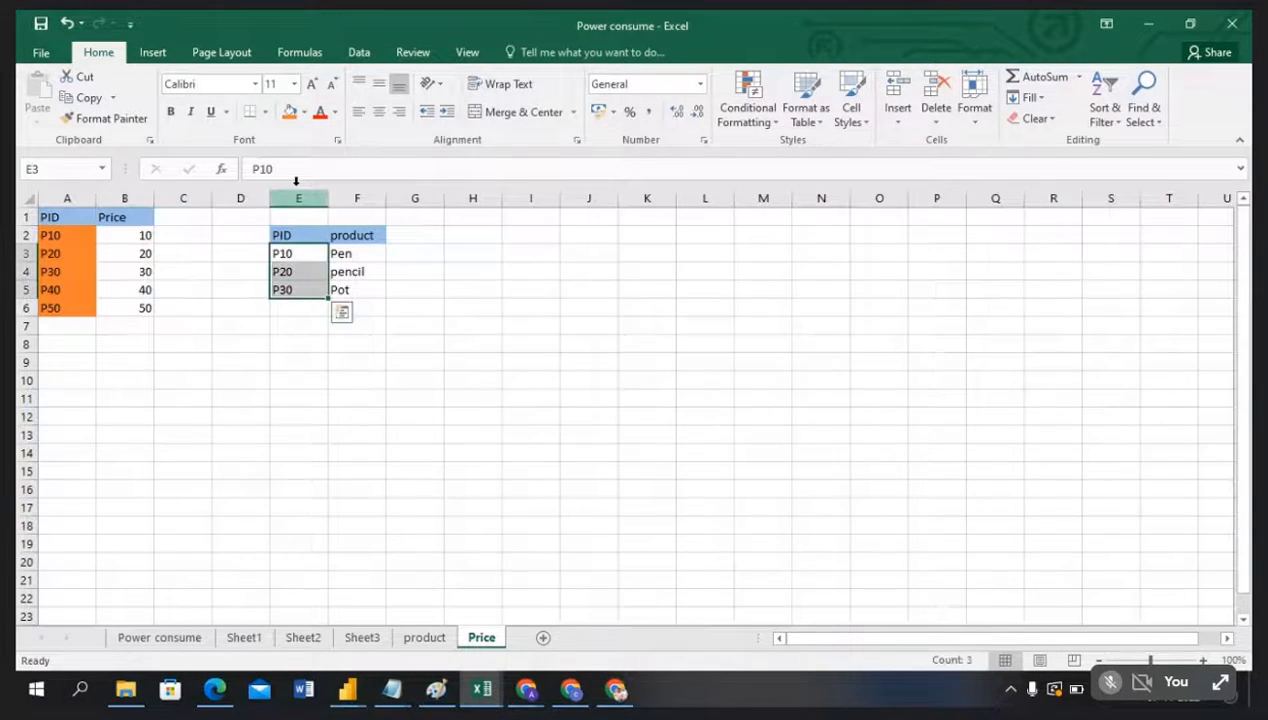
{"action": "left_click", "coordinate": [288, 112]}
{"action": "left_click", "coordinate": [506, 362]}
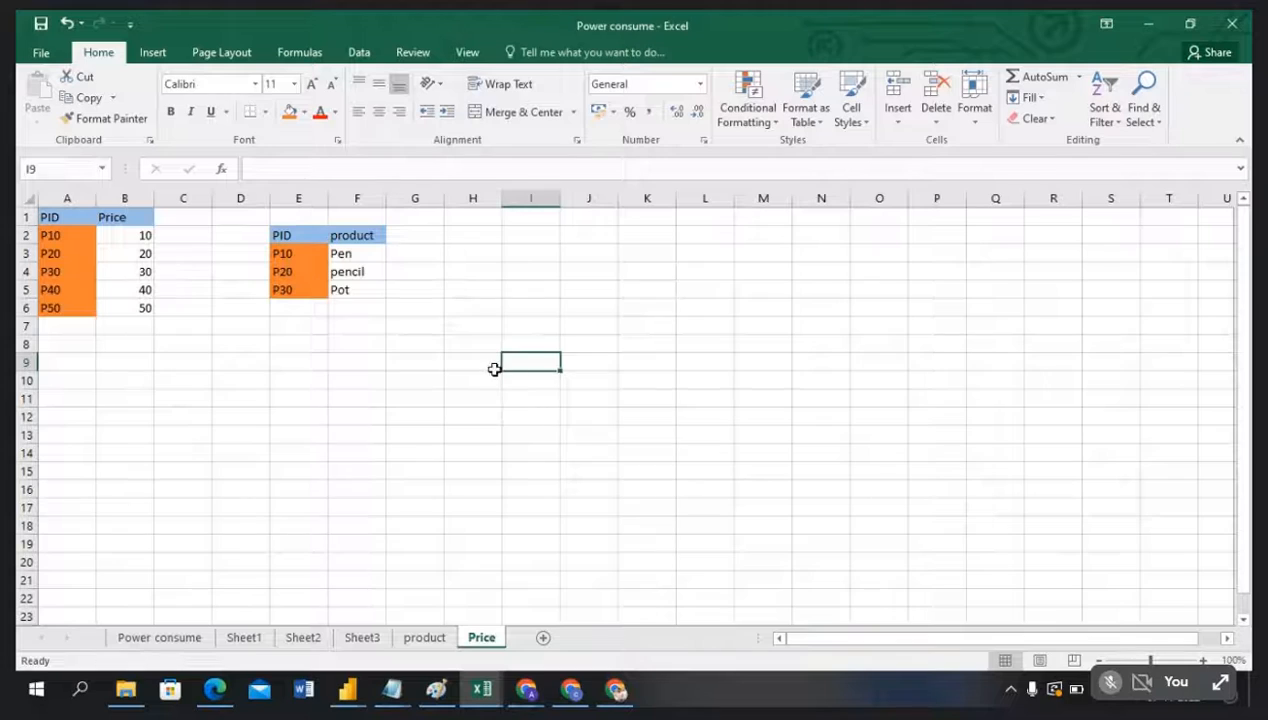
Step: Enter "Left join/Left outer join" in cell I3 and widen columns I and J
{"action": "left_click", "coordinate": [525, 255]}
{"action": "type", "text": "Left"}
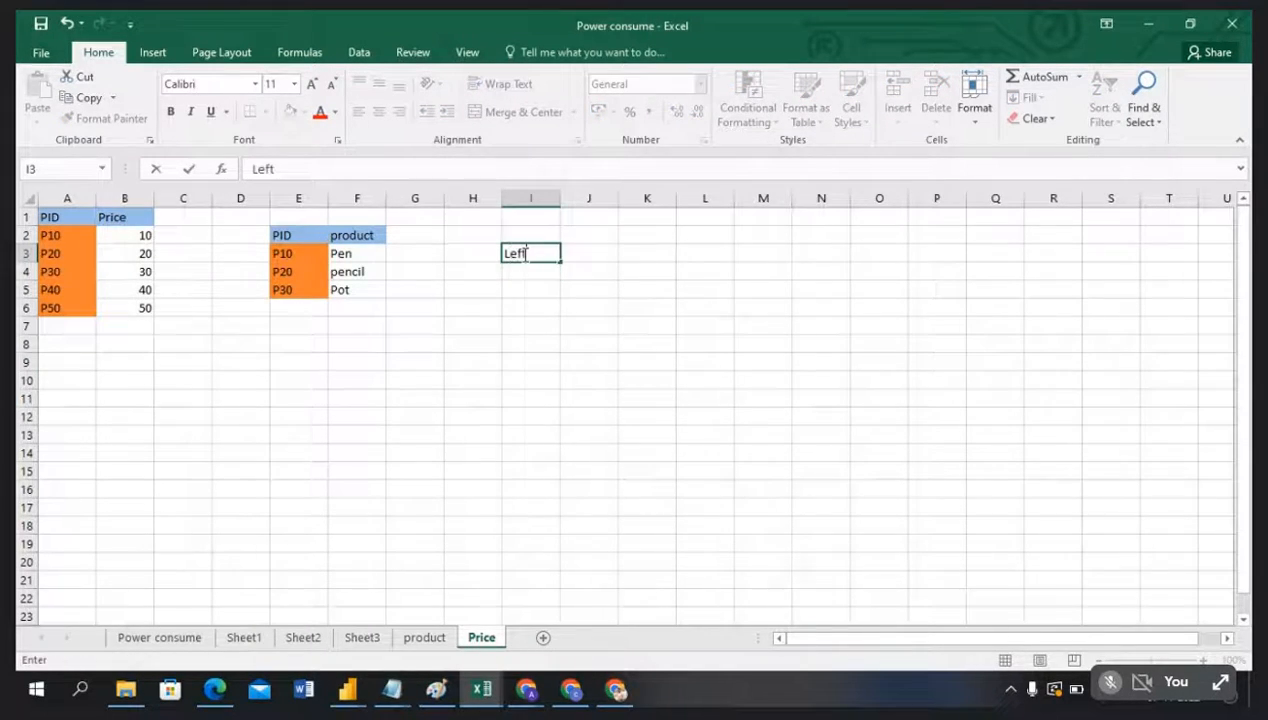
{"action": "type", "text": " joio"}
{"action": "type", "text": "n/Left"}
{"action": "type", "text": "o o"}
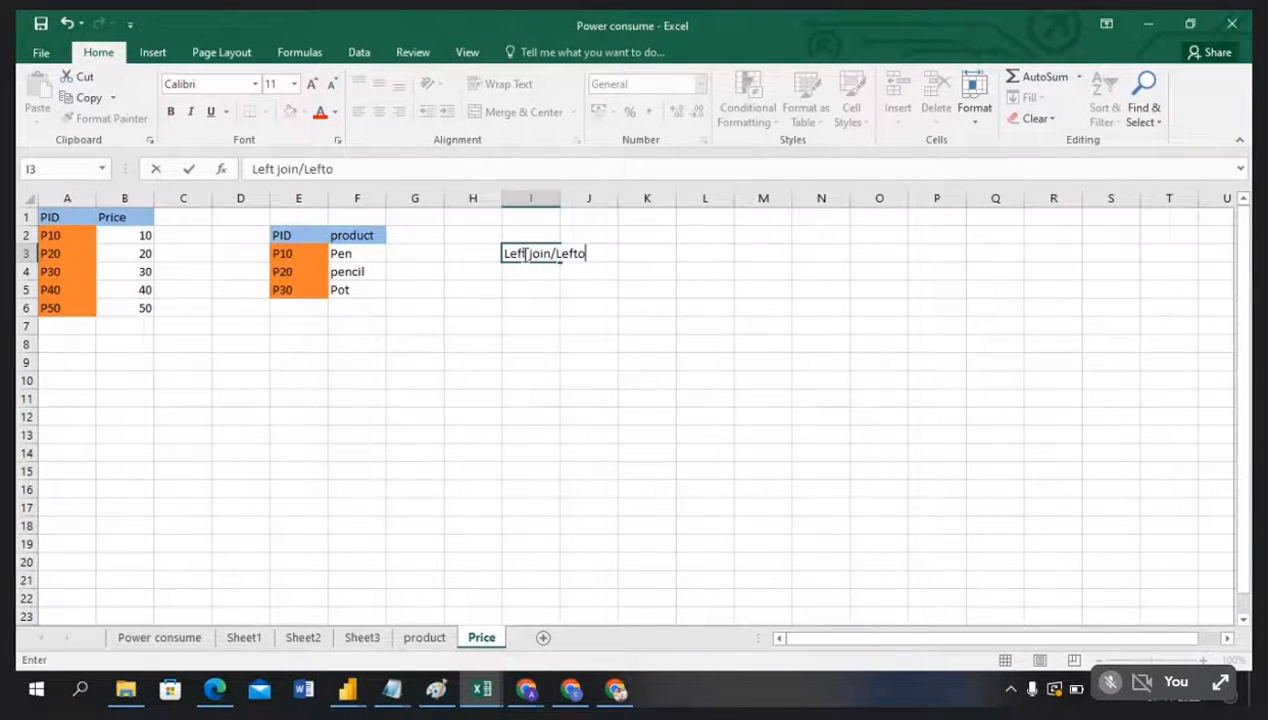
{"action": "key", "text": "BackSpace"}
{"action": "type", "text": "outer join"}
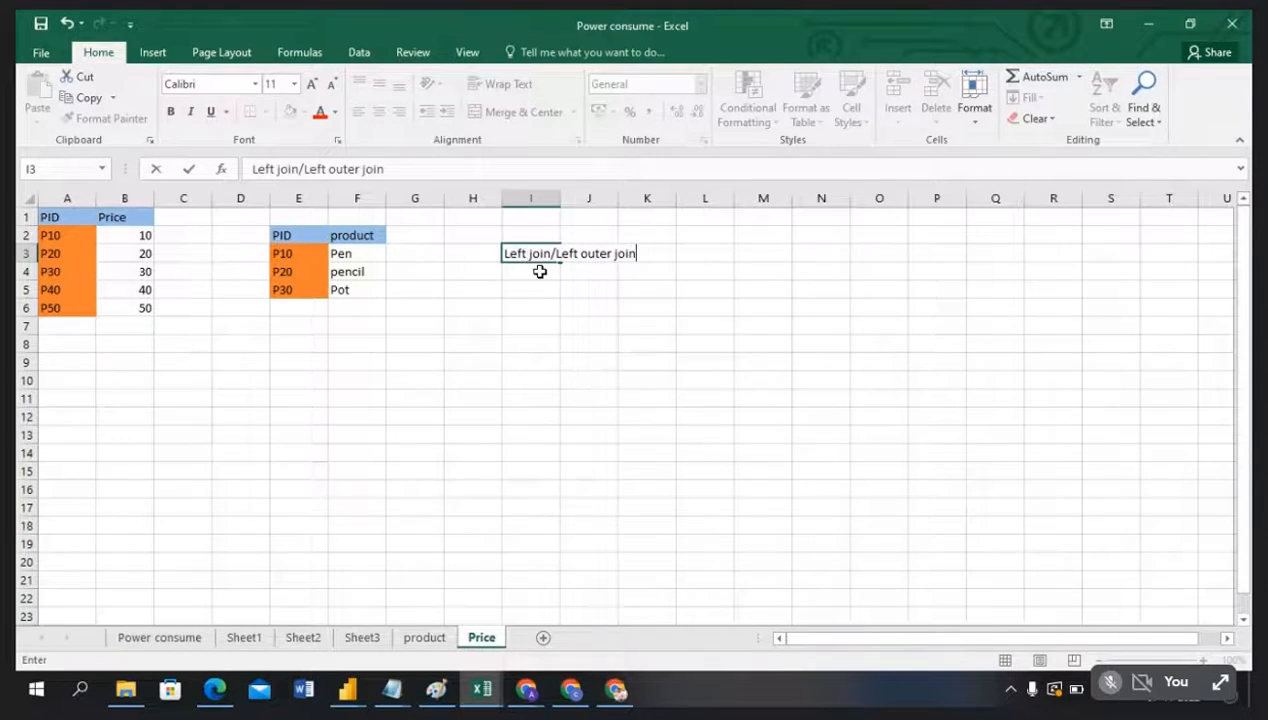
{"action": "left_click", "coordinate": [539, 271]}
{"action": "left_click_drag", "start_coordinate": [561, 195], "coordinate": [980, 197]}
Step: Describe the left join in cell J3 with "All records from left side table maching rec from right side table"
{"action": "left_click", "coordinate": [691, 253]}
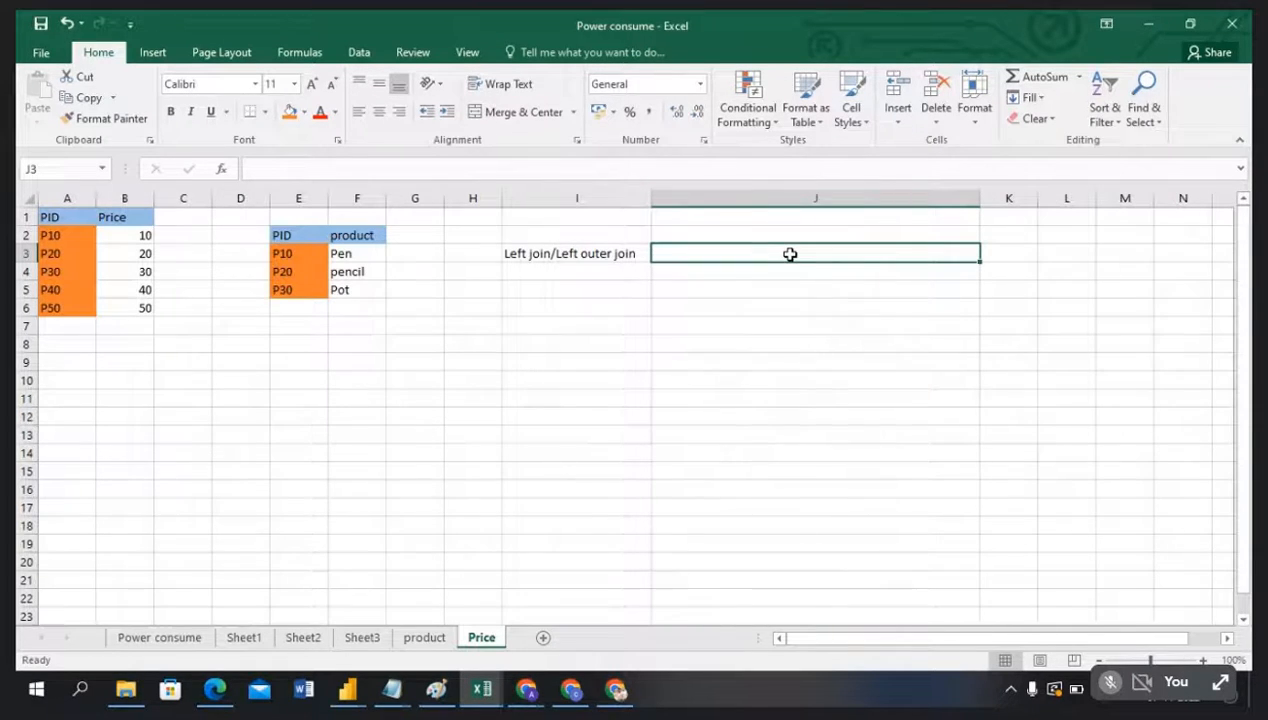
{"action": "type", "text": "All reoc"}
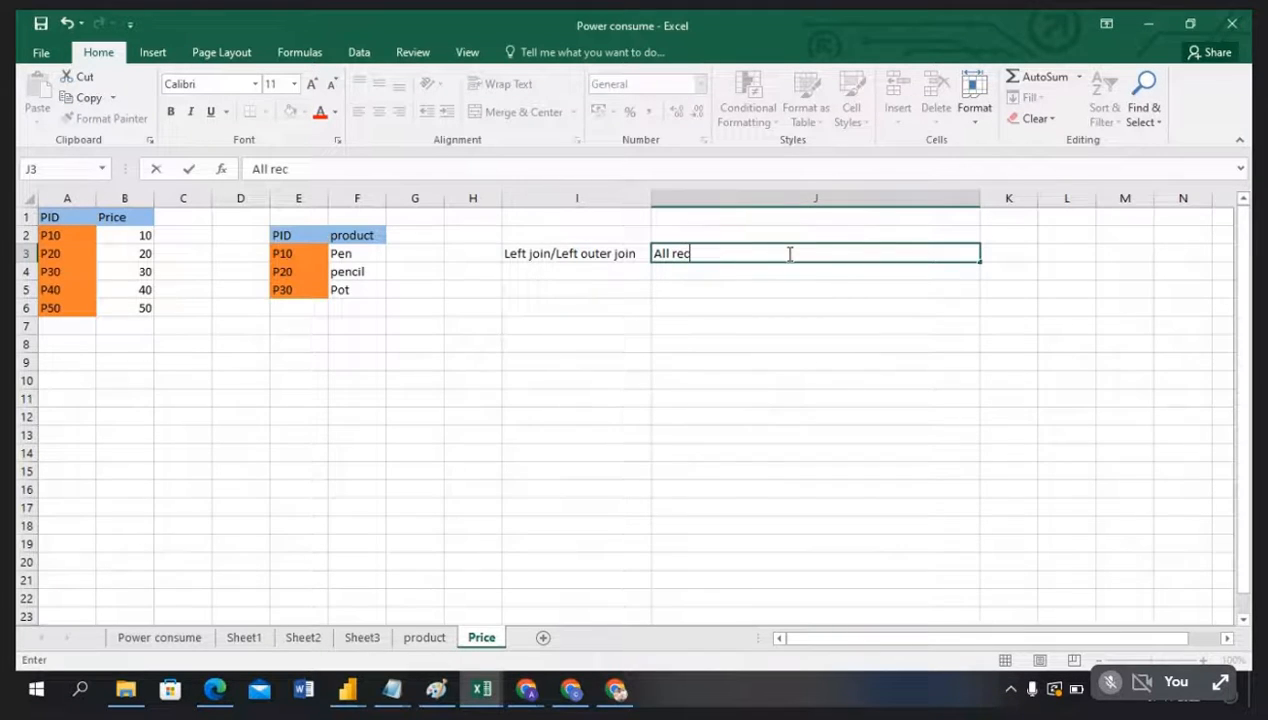
{"action": "type", "text": "ords from left"}
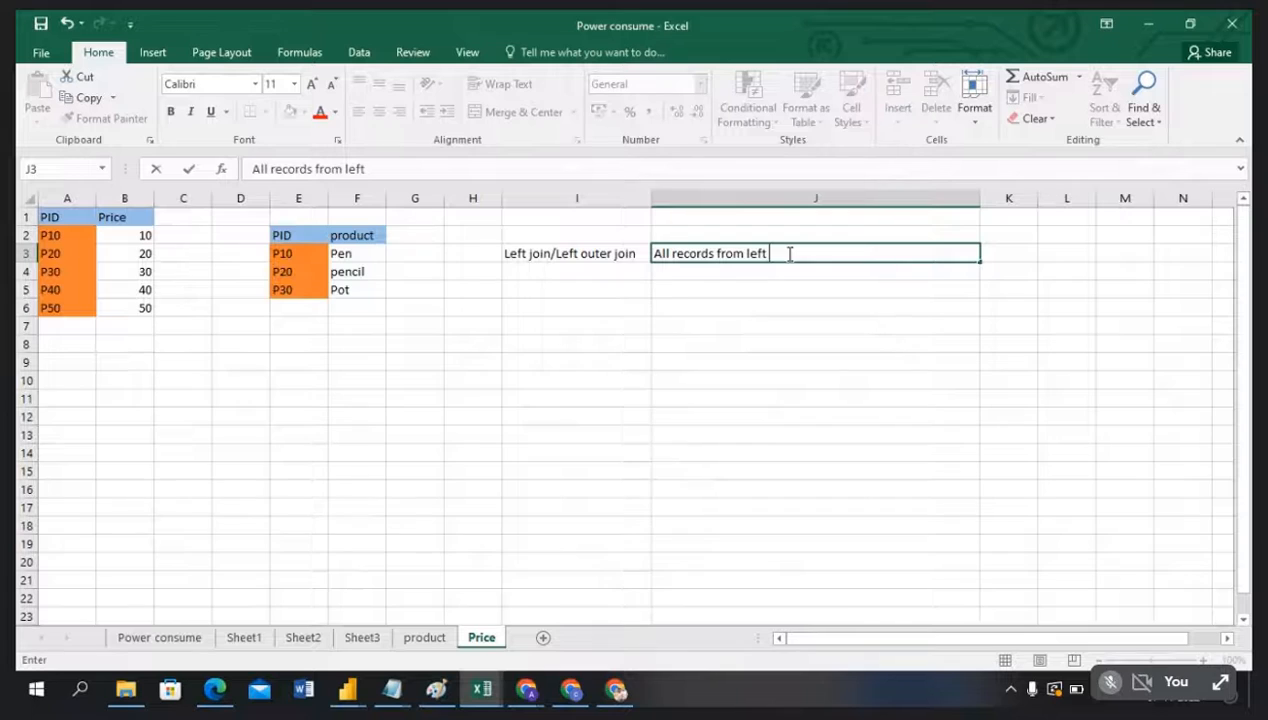
{"action": "type", "text": " side table"}
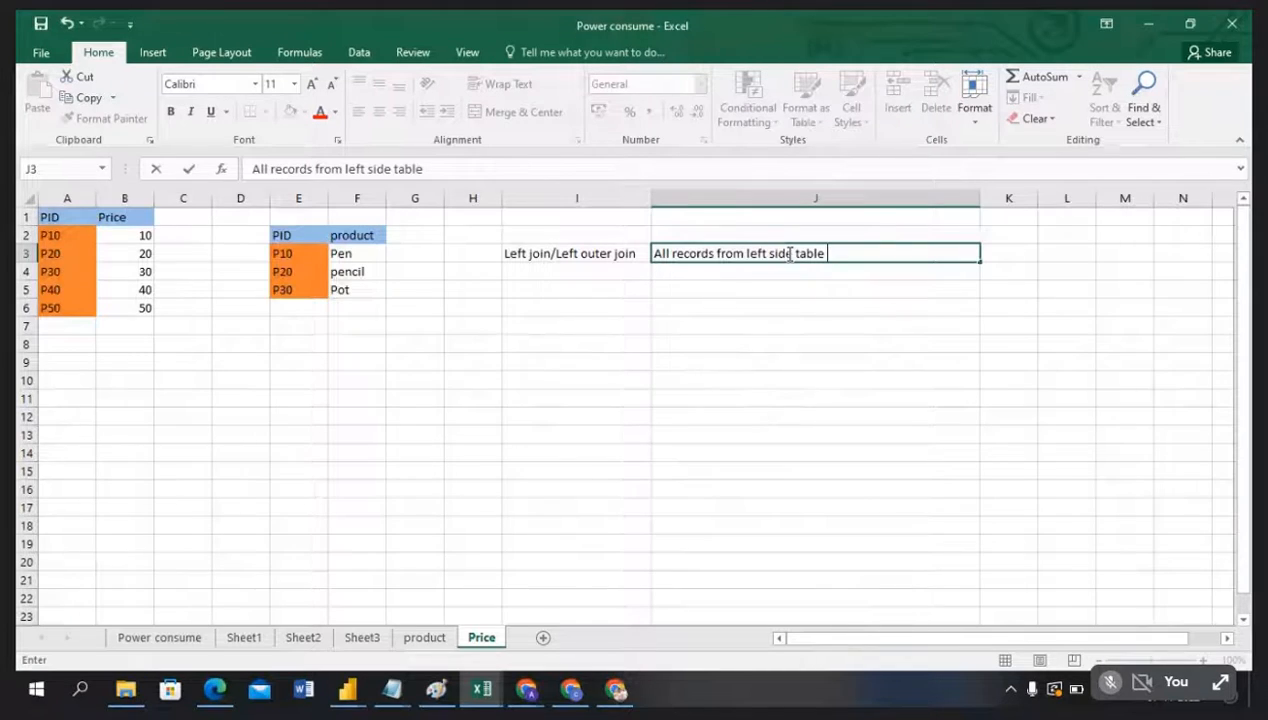
{"action": "type", "text": " maching rec"}
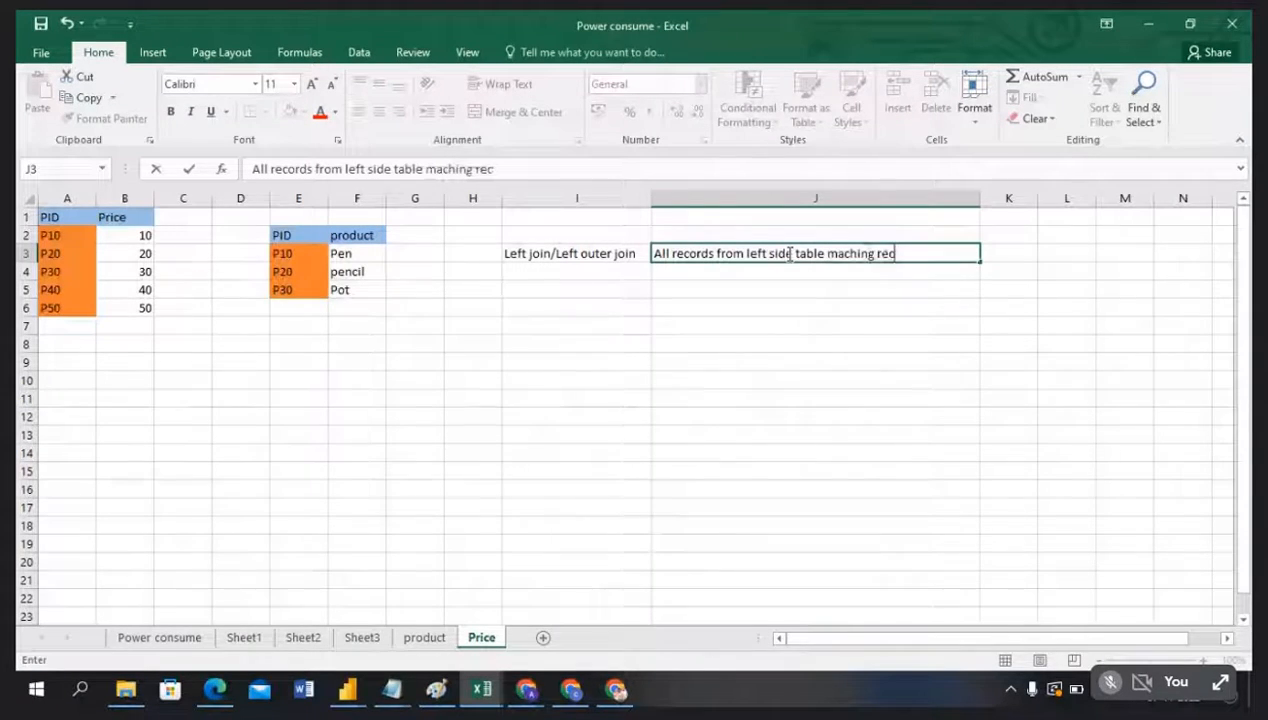
{"action": "type", "text": " f"}
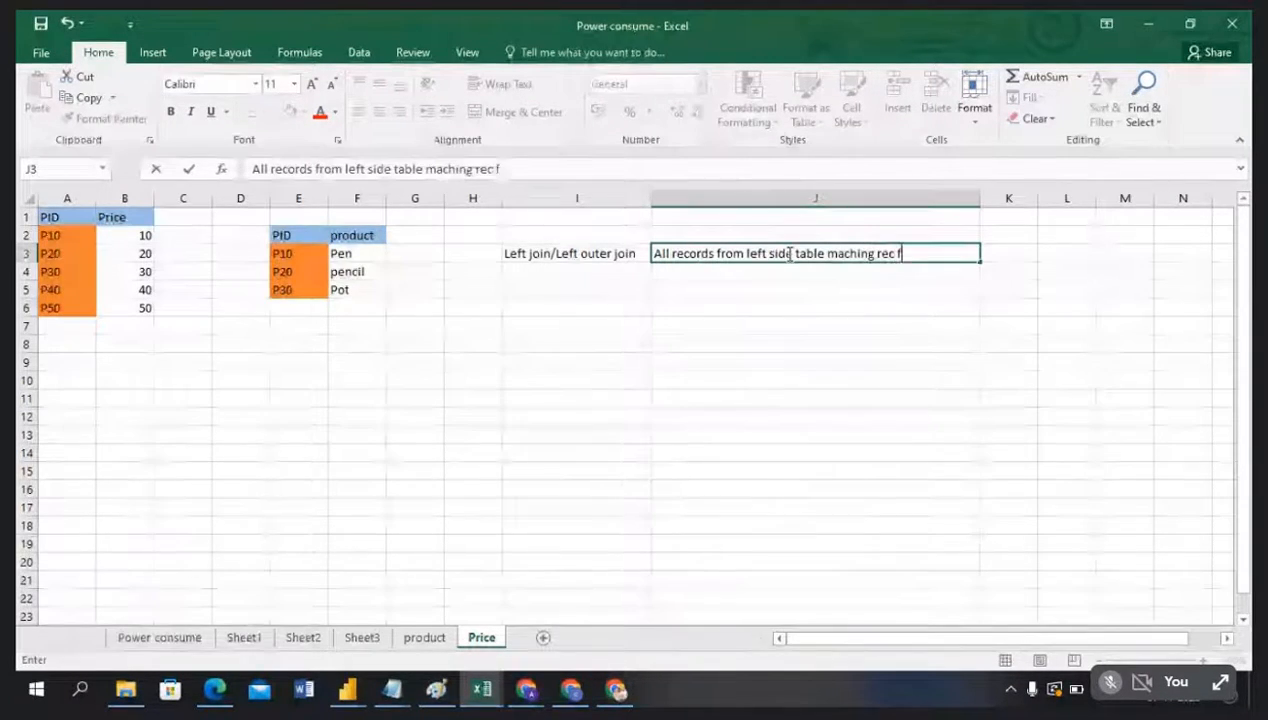
{"action": "type", "text": "rom right si"}
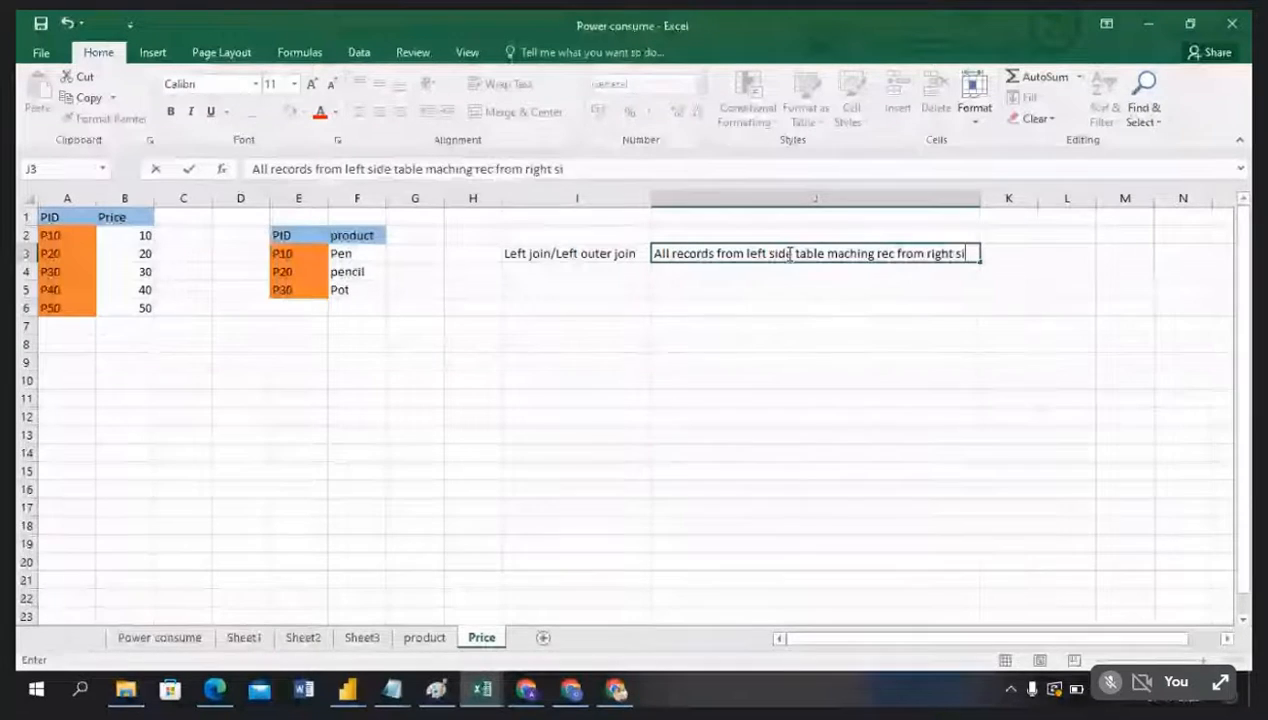
{"action": "type", "text": "de table"}
{"action": "left_click", "coordinate": [726, 397]}
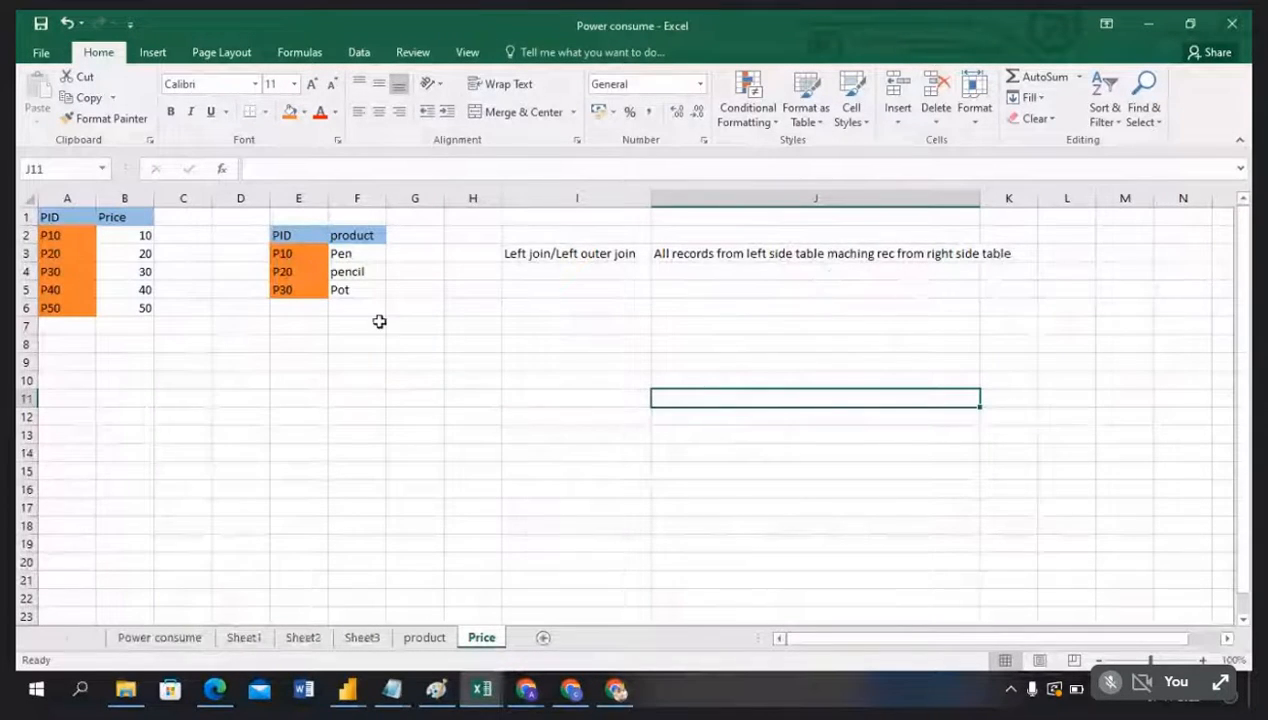
Step: Check the Prod query in Power Query Editor, and back in Excel move the price table from A1:B6 to cell E8
{"action": "left_click", "coordinate": [346, 699]}
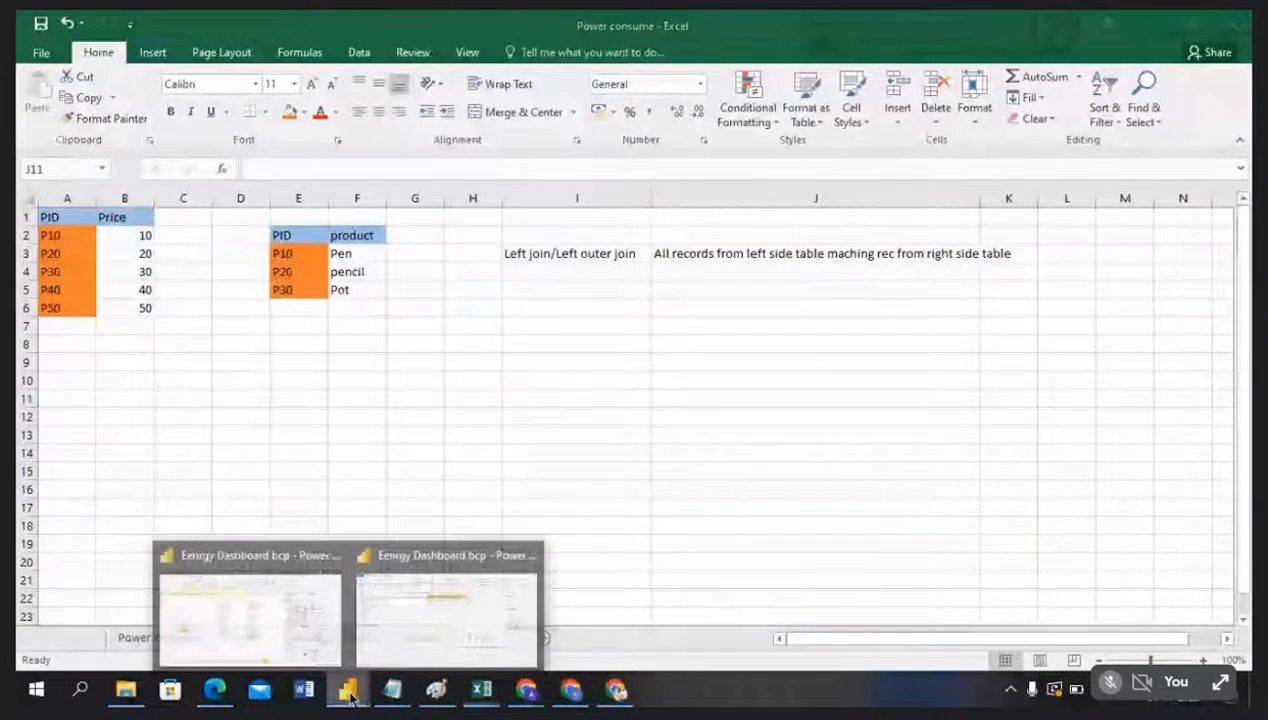
{"action": "left_click", "coordinate": [418, 625]}
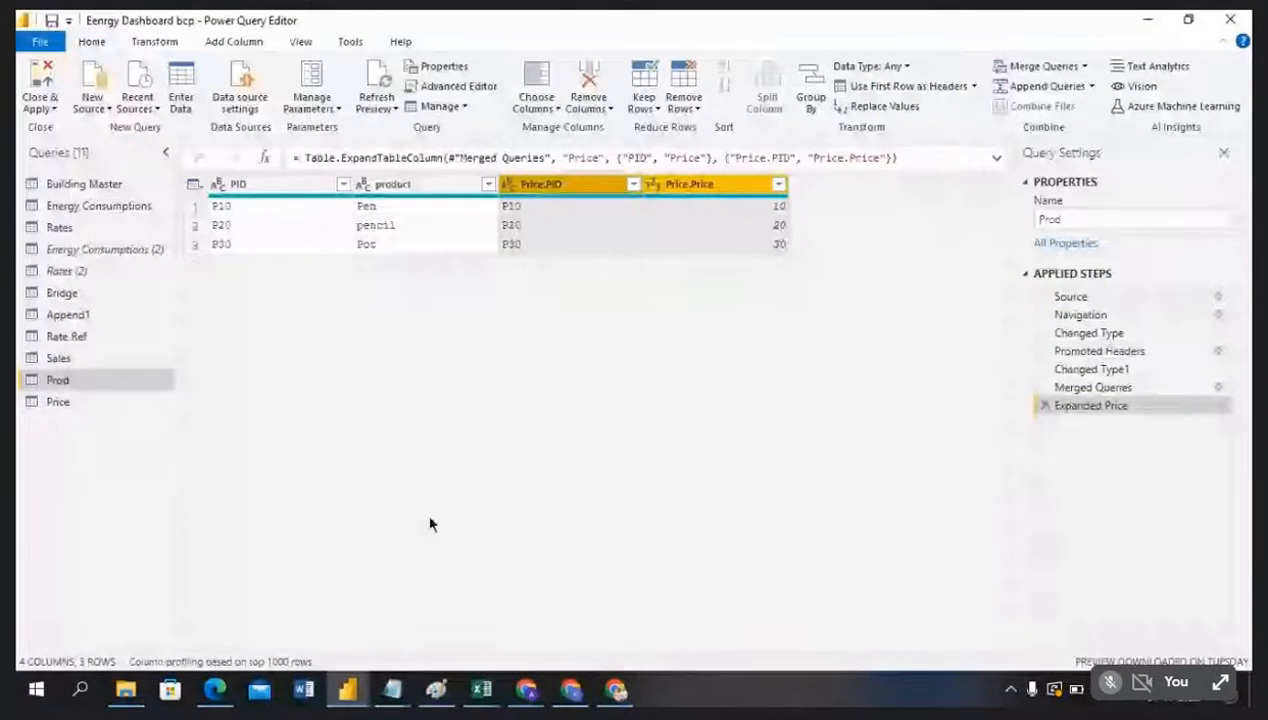
{"action": "key", "text": "alt+Tab"}
{"action": "left_click_drag", "start_coordinate": [54, 214], "coordinate": [142, 315]}
{"action": "key", "text": "ctrl+c"}
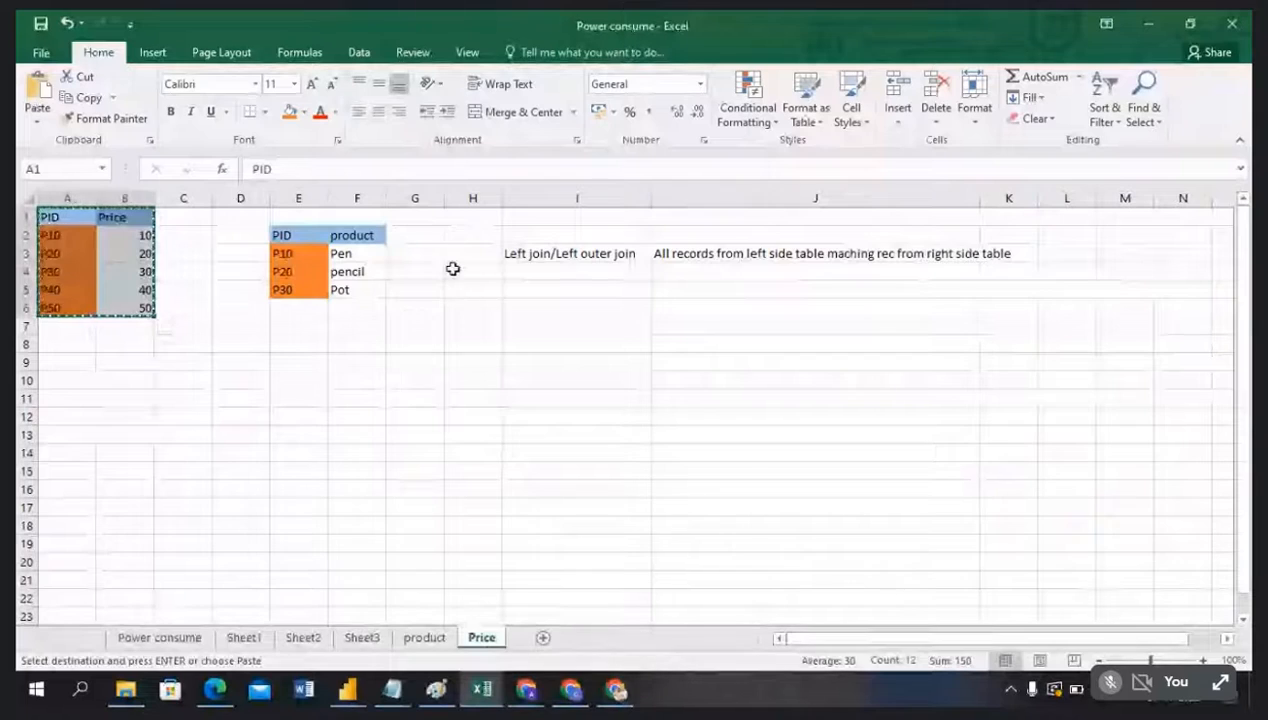
{"action": "left_click", "coordinate": [290, 345]}
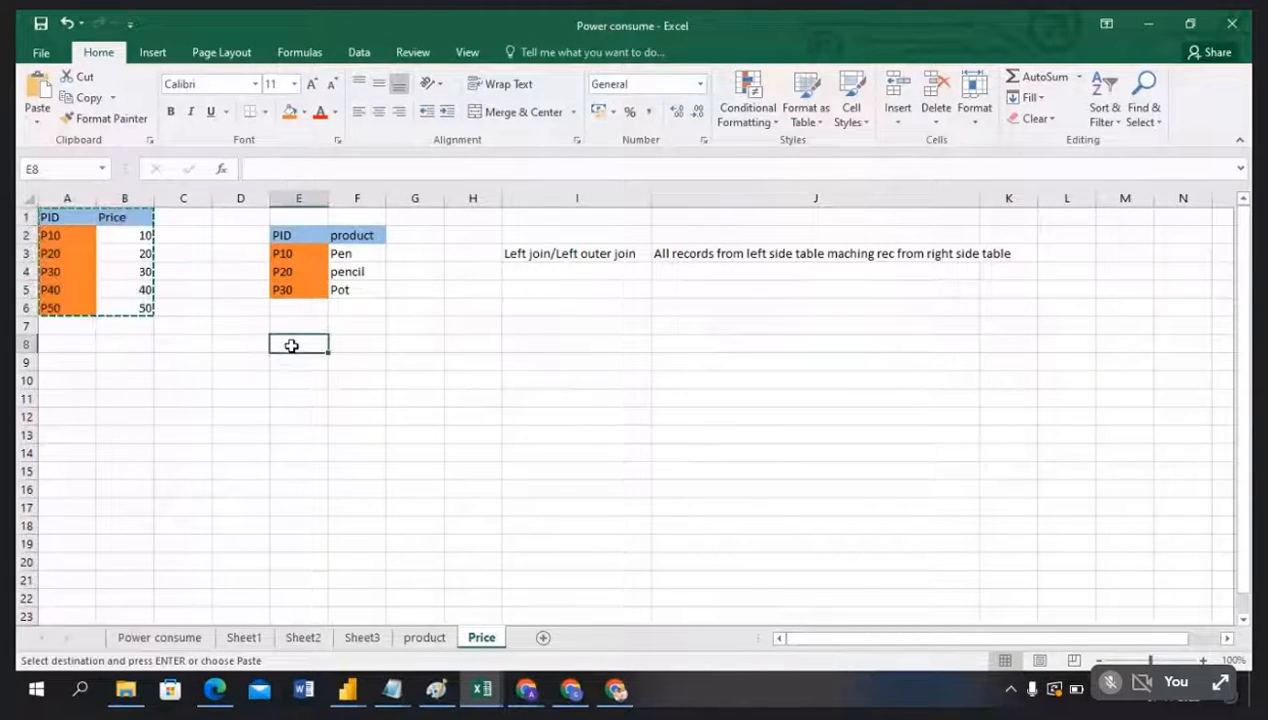
{"action": "key", "text": "ctrl+v"}
{"action": "left_click", "coordinate": [433, 380]}
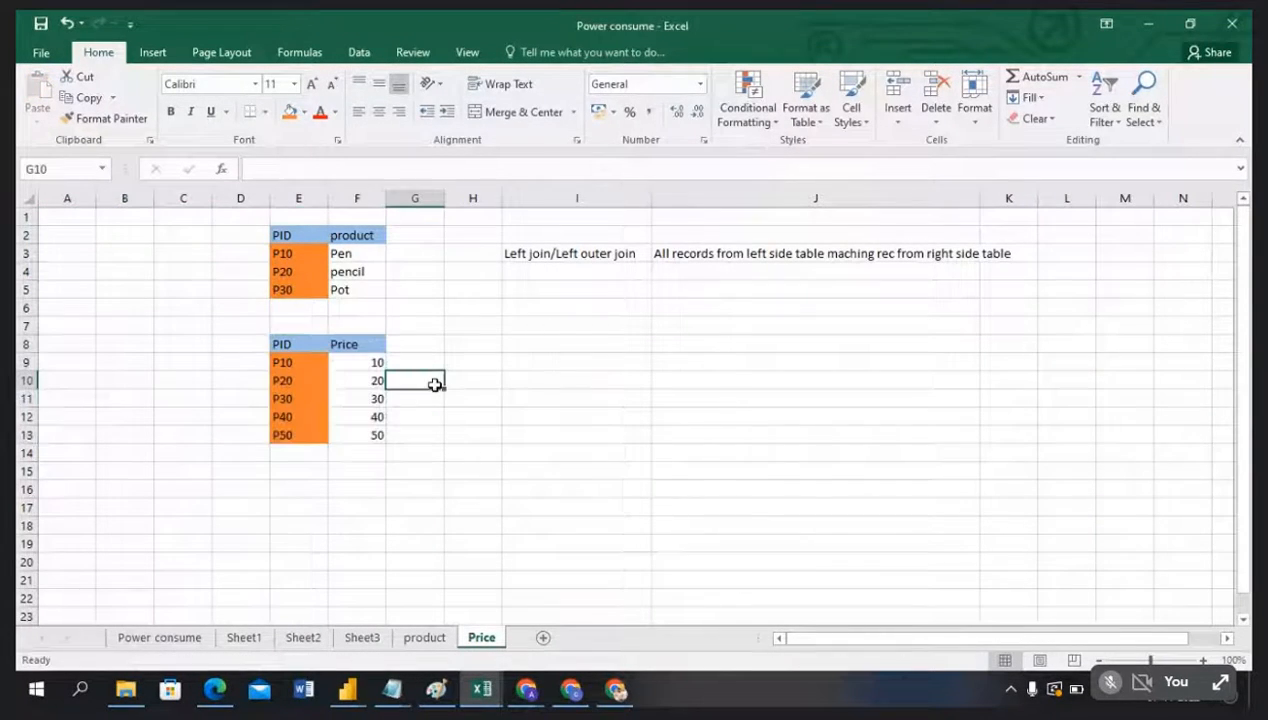
{"action": "left_click", "coordinate": [551, 446]}
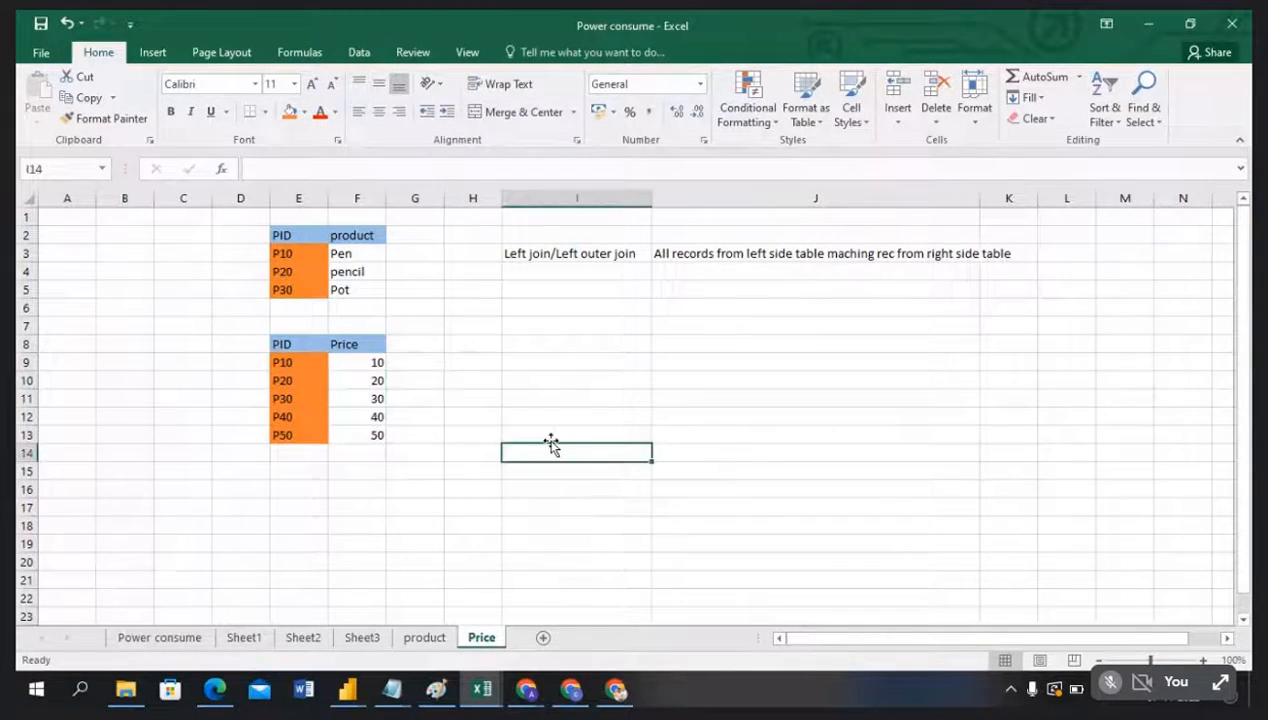
Step: Compare the upper product table and lower price table, including their PID values, with the query order in Power Query Editor, and return to Excel
{"action": "left_click", "coordinate": [292, 345]}
{"action": "key", "text": "alt+Tab"}
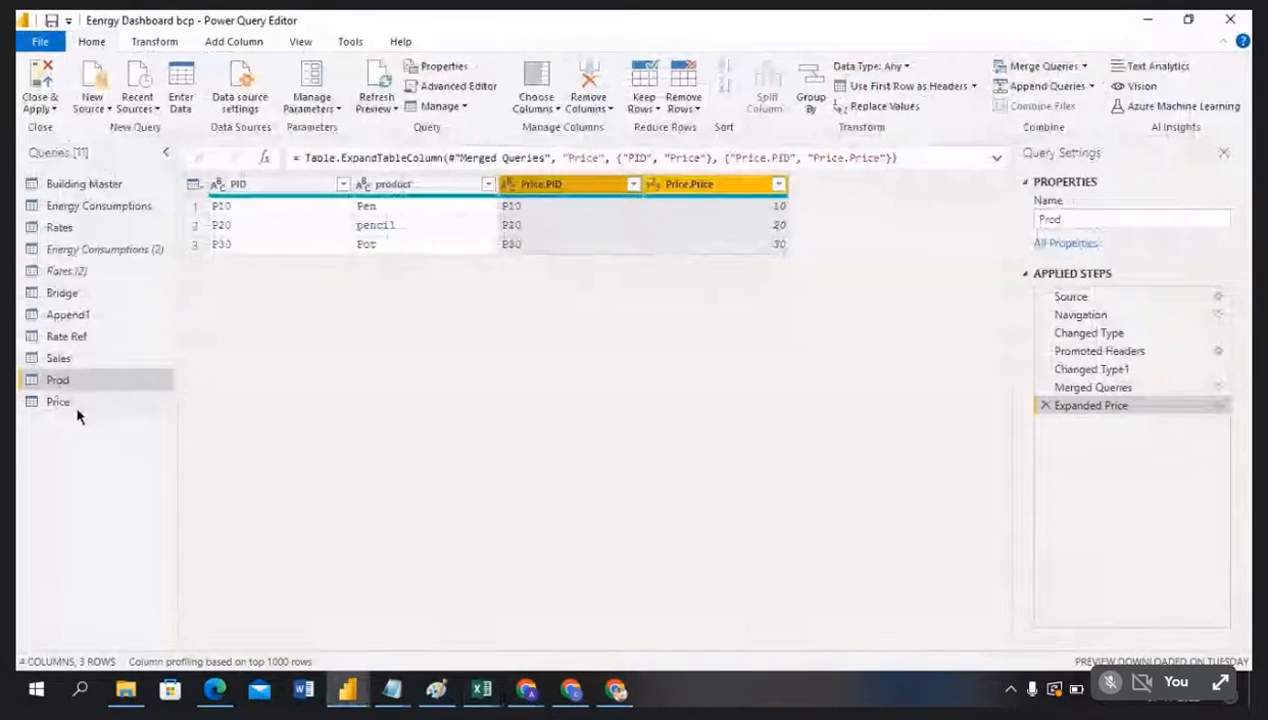
{"action": "key", "text": "alt+Tab"}
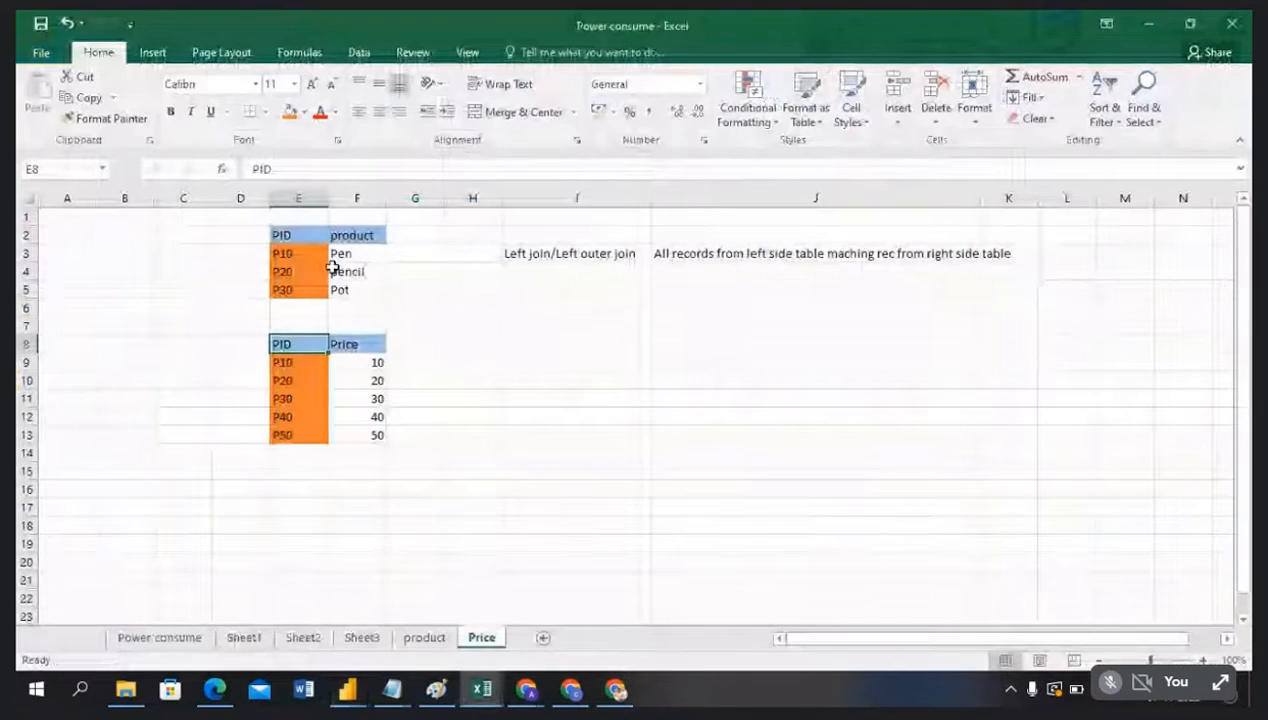
{"action": "left_click", "coordinate": [286, 214]}
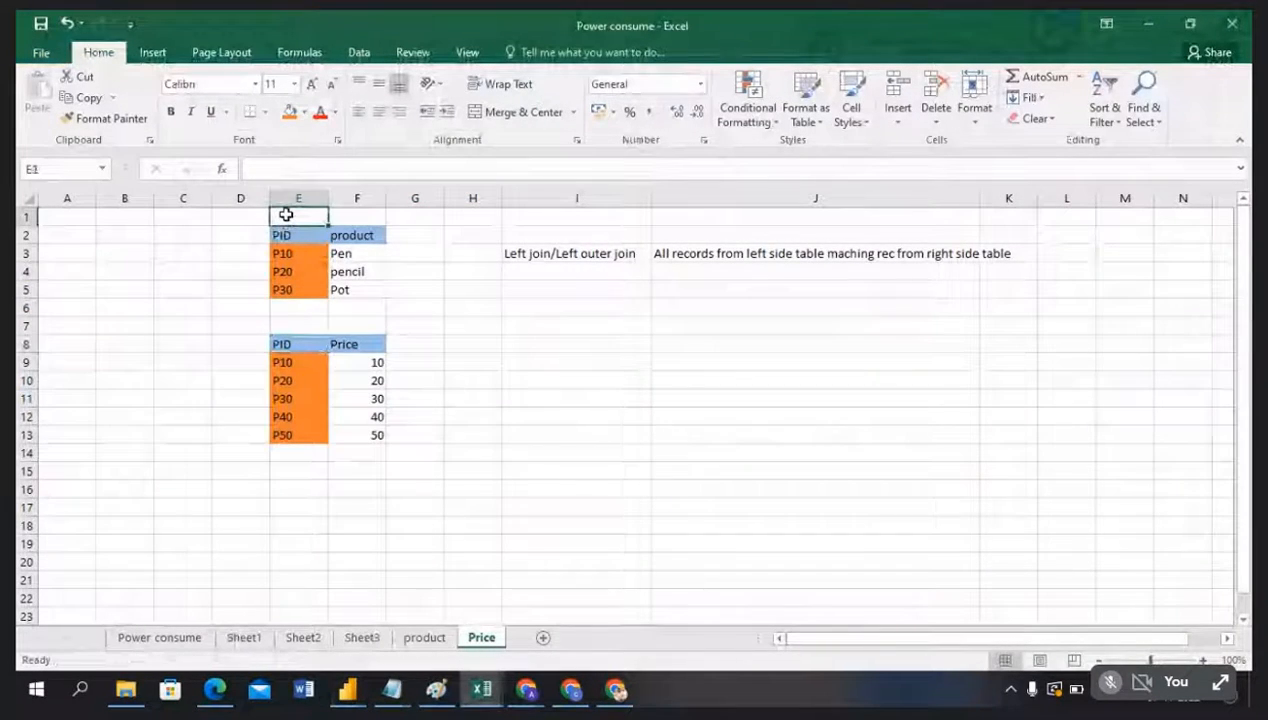
{"action": "left_click", "coordinate": [295, 346]}
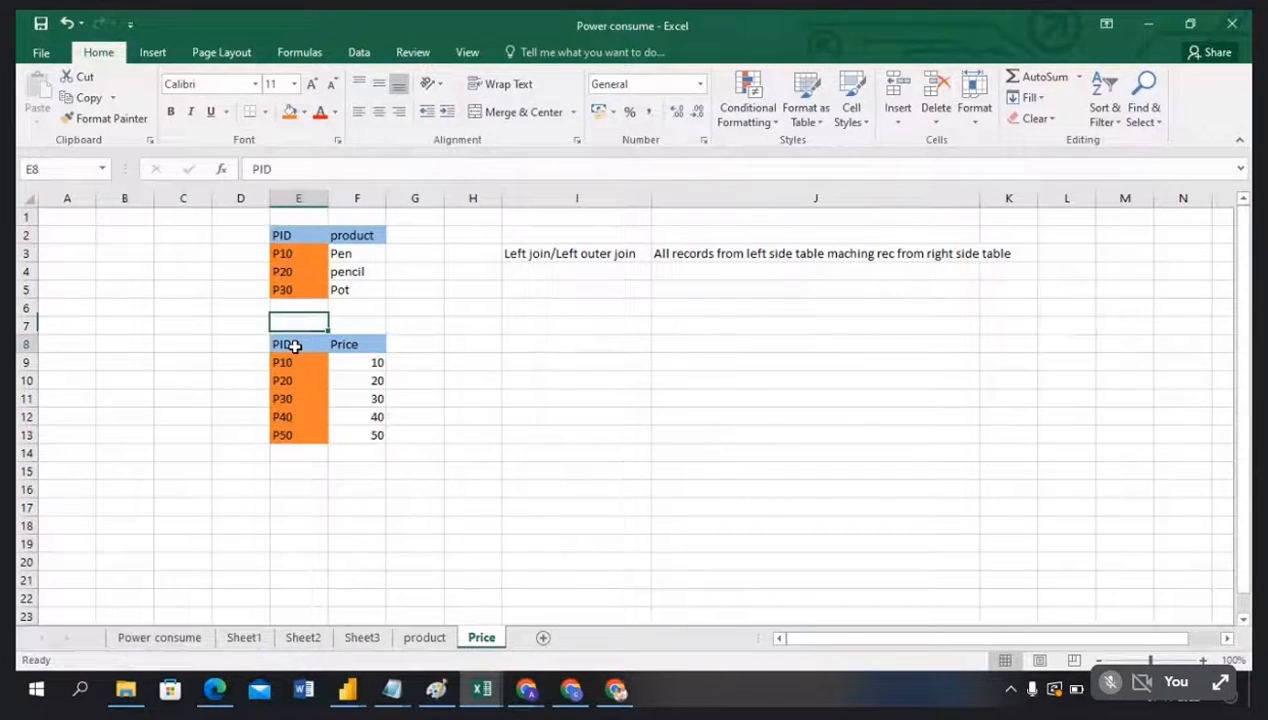
{"action": "left_click", "coordinate": [296, 234]}
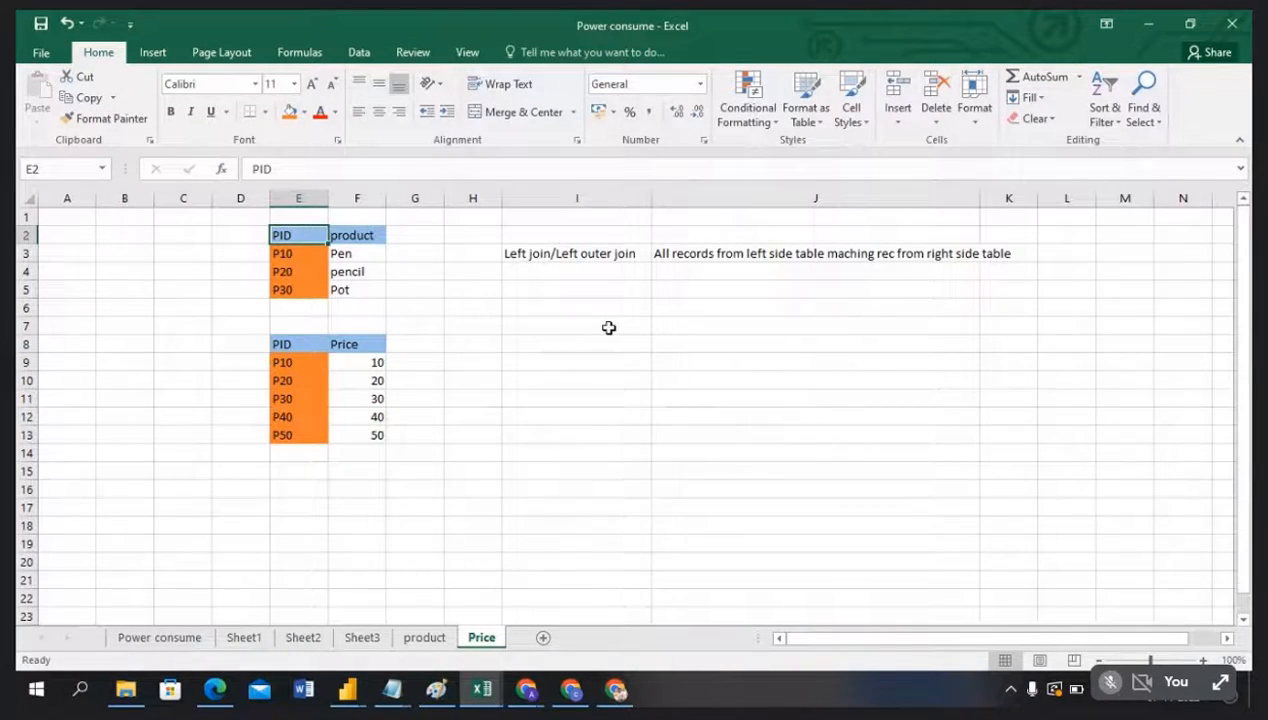
{"action": "left_click", "coordinate": [296, 364]}
{"action": "left_click", "coordinate": [292, 257]}
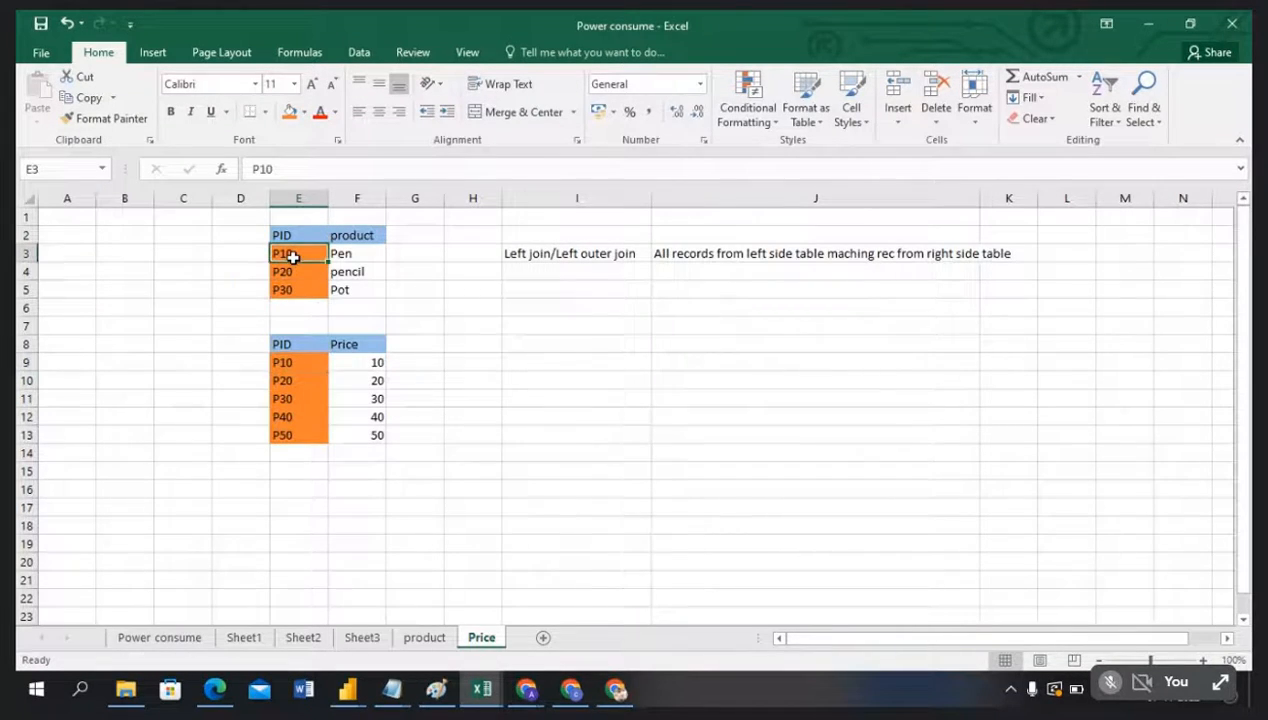
{"action": "key", "text": "alt+Tab"}
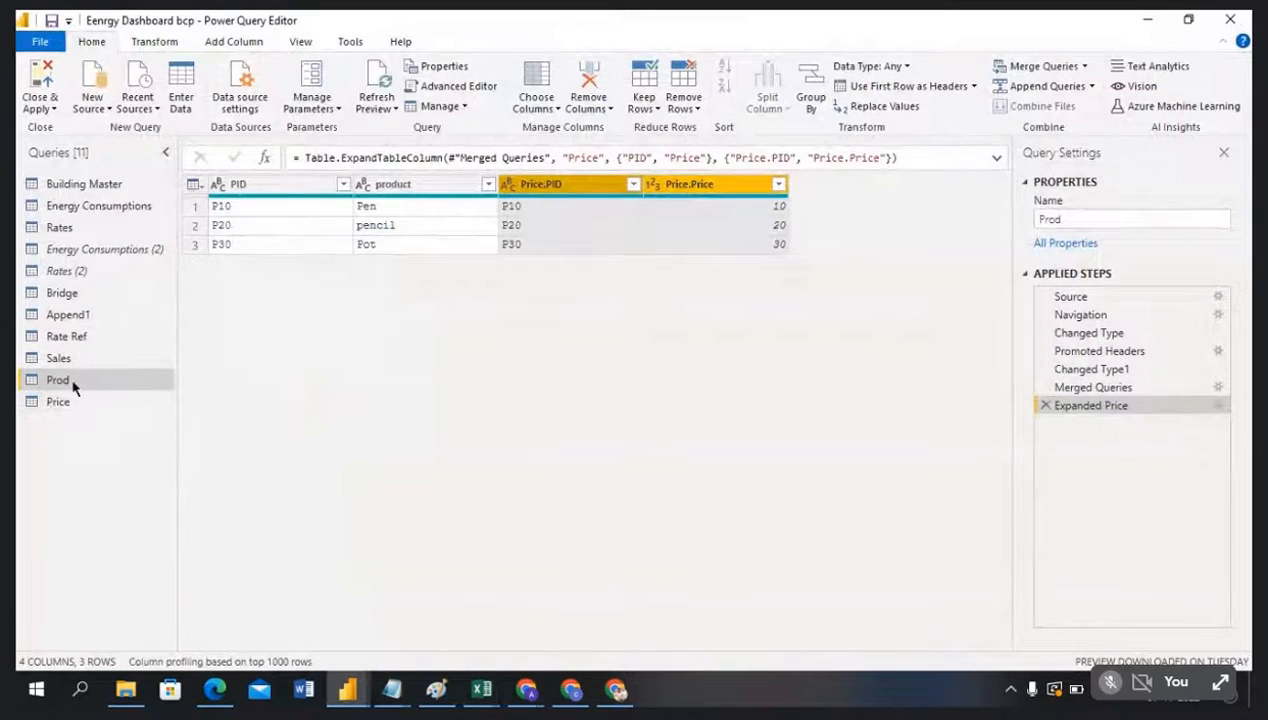
{"action": "key", "text": "alt+Tab"}
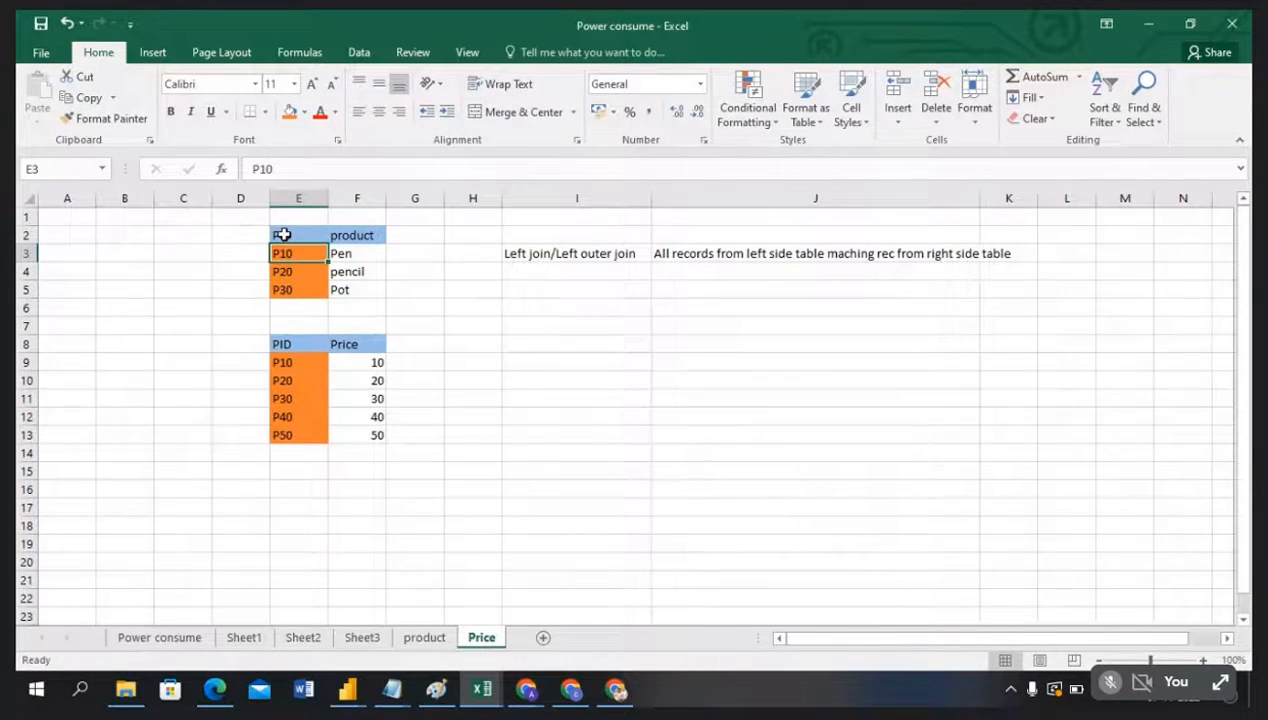
Step: Copy the product table E2:F5 to cell I9 and narrow column J
{"action": "left_click_drag", "start_coordinate": [284, 234], "coordinate": [346, 288]}
{"action": "key", "text": "ctrl+c"}
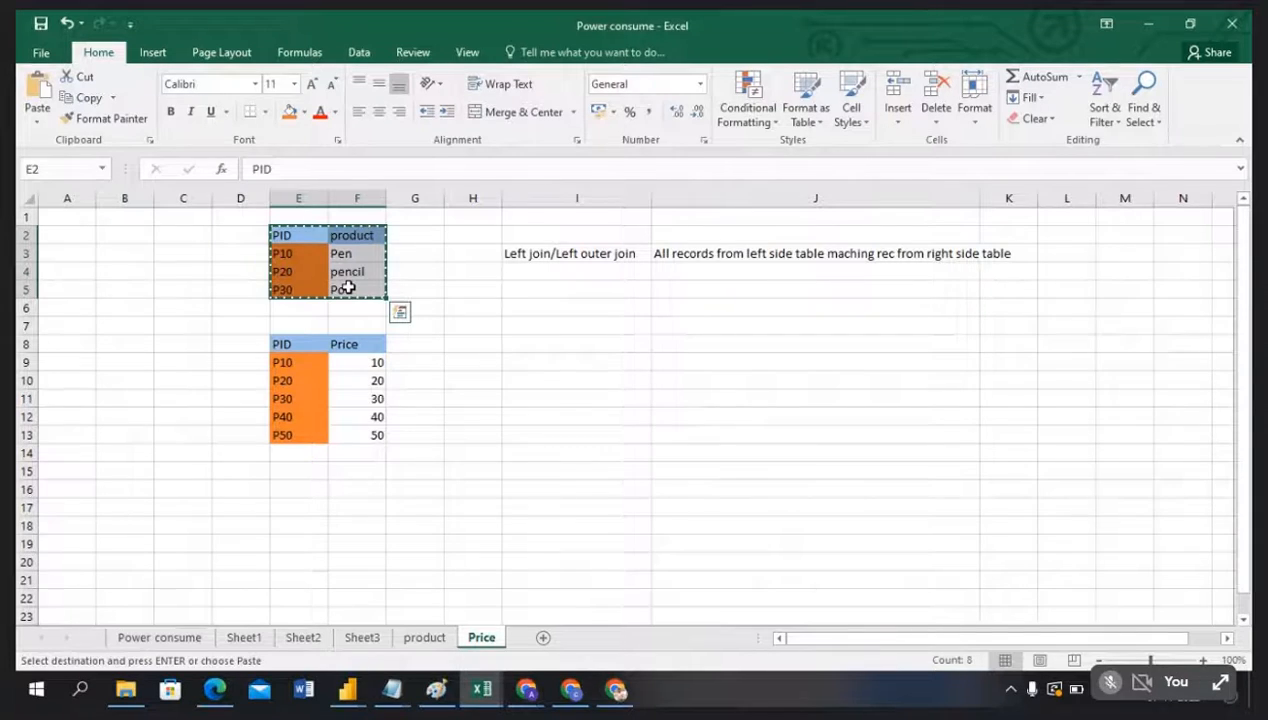
{"action": "left_click", "coordinate": [527, 363]}
{"action": "key", "text": "ctrl+v"}
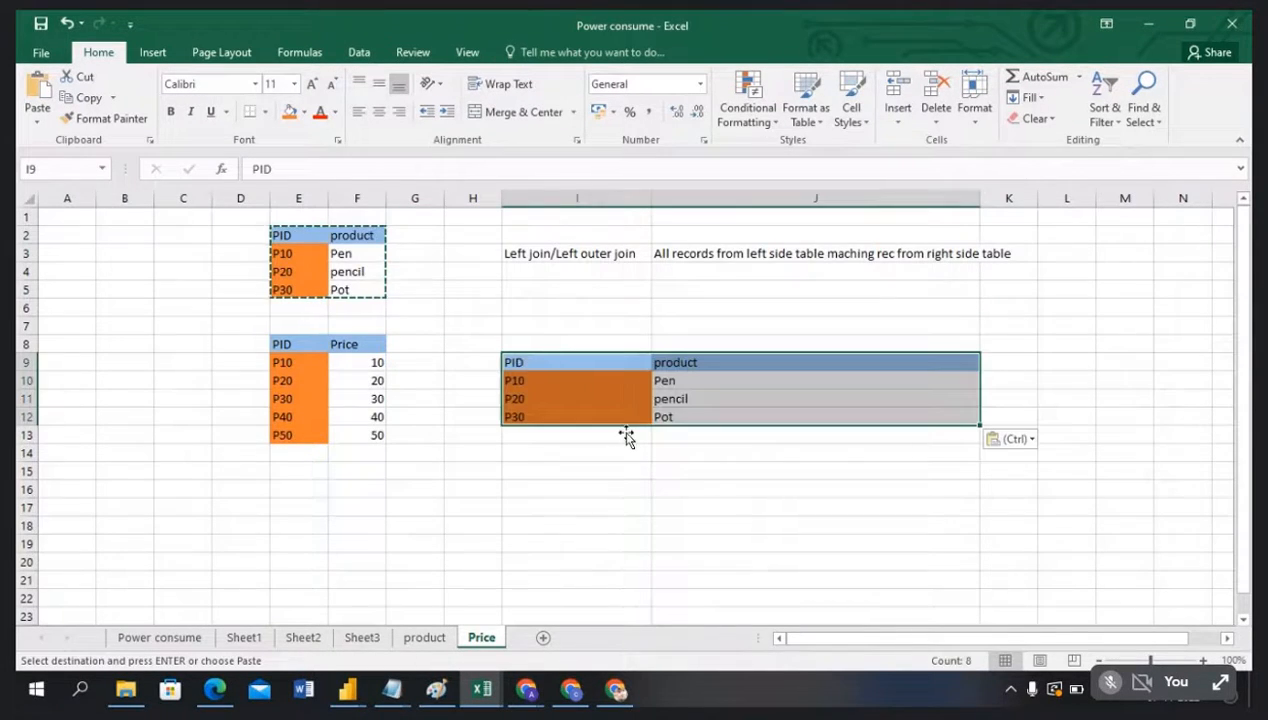
{"action": "left_click", "coordinate": [640, 488]}
{"action": "left_click_drag", "start_coordinate": [979, 198], "coordinate": [790, 198]}
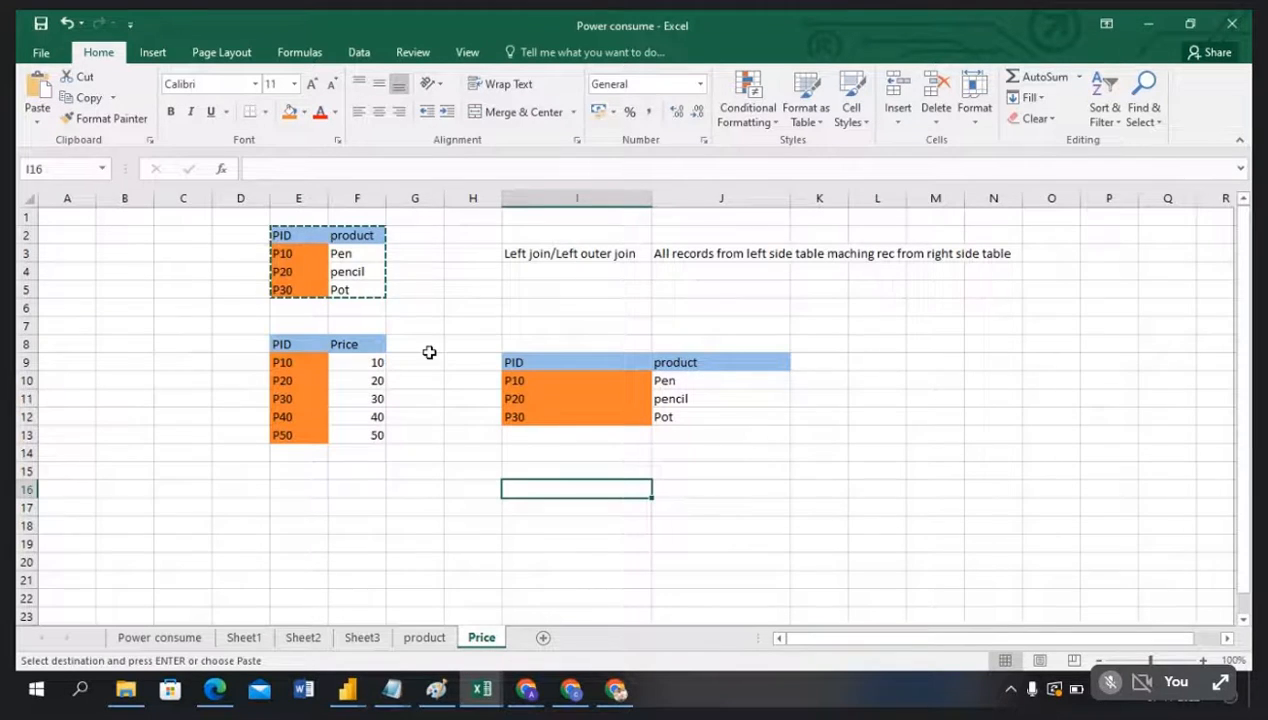
Step: Match P10 across both source tables, then add a Price header in K9 and enter 10 in K10
{"action": "left_click", "coordinate": [288, 253]}
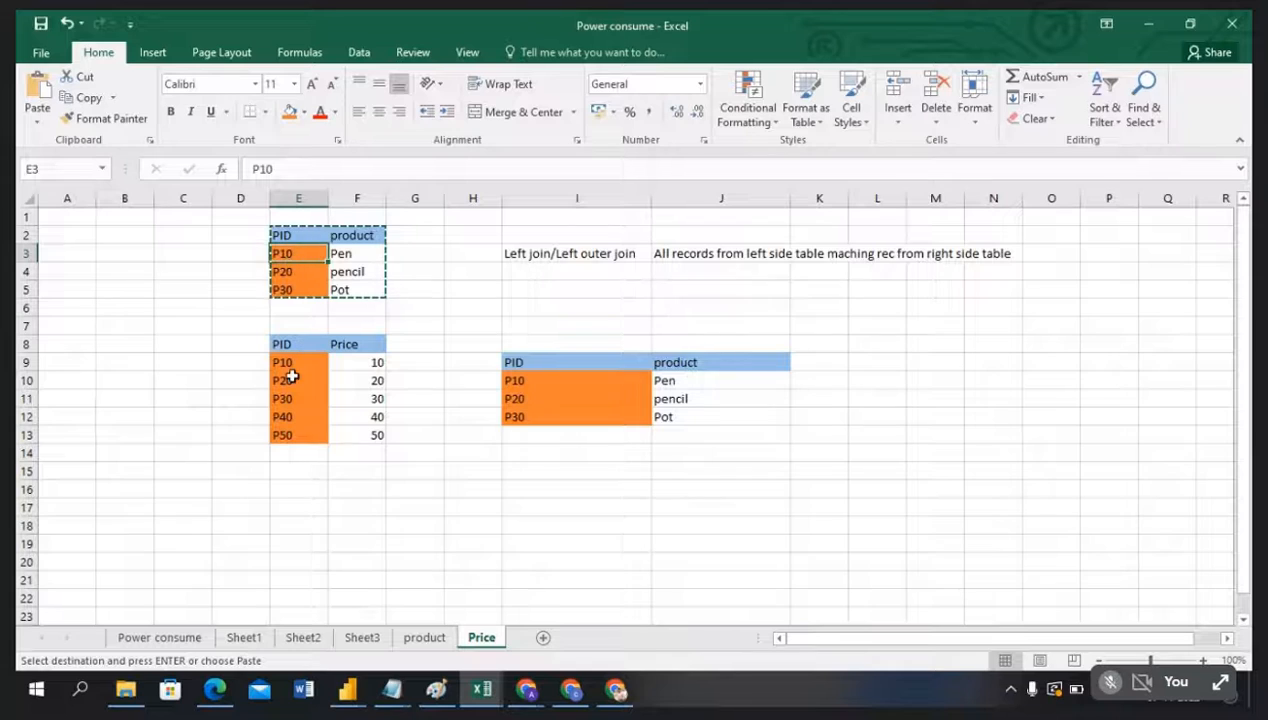
{"action": "left_click", "coordinate": [285, 362]}
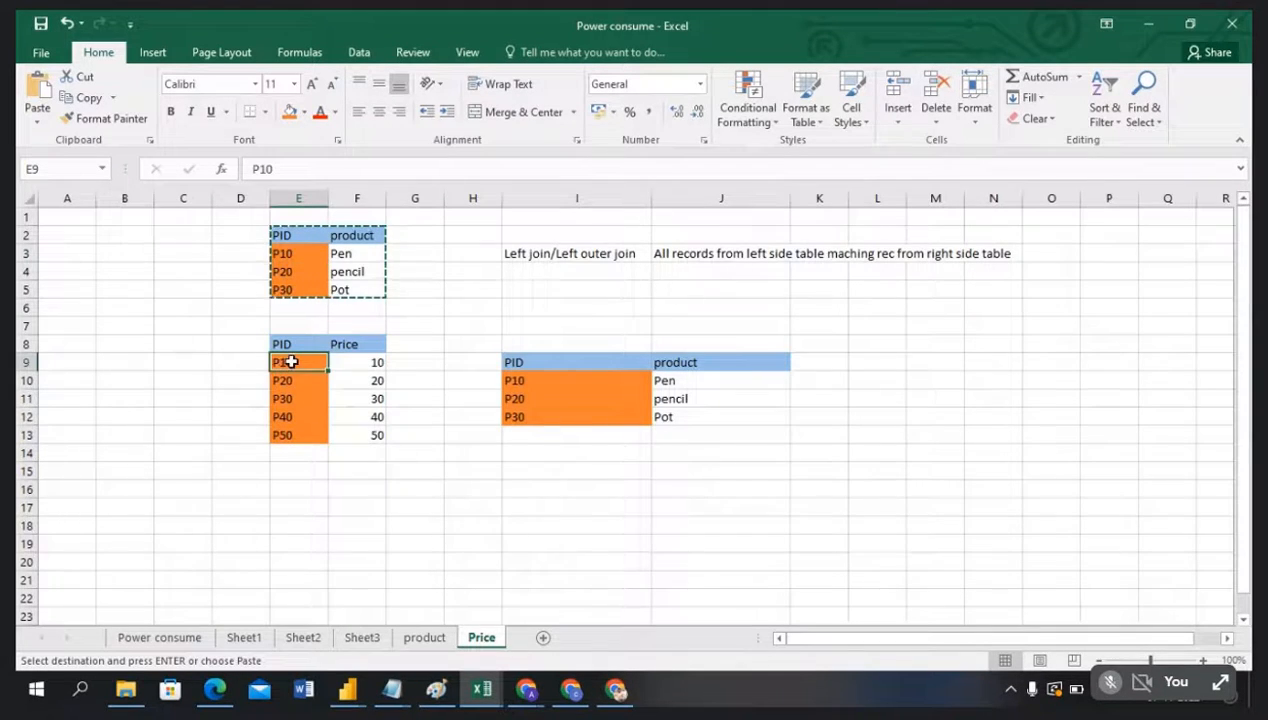
{"action": "left_click", "coordinate": [812, 364]}
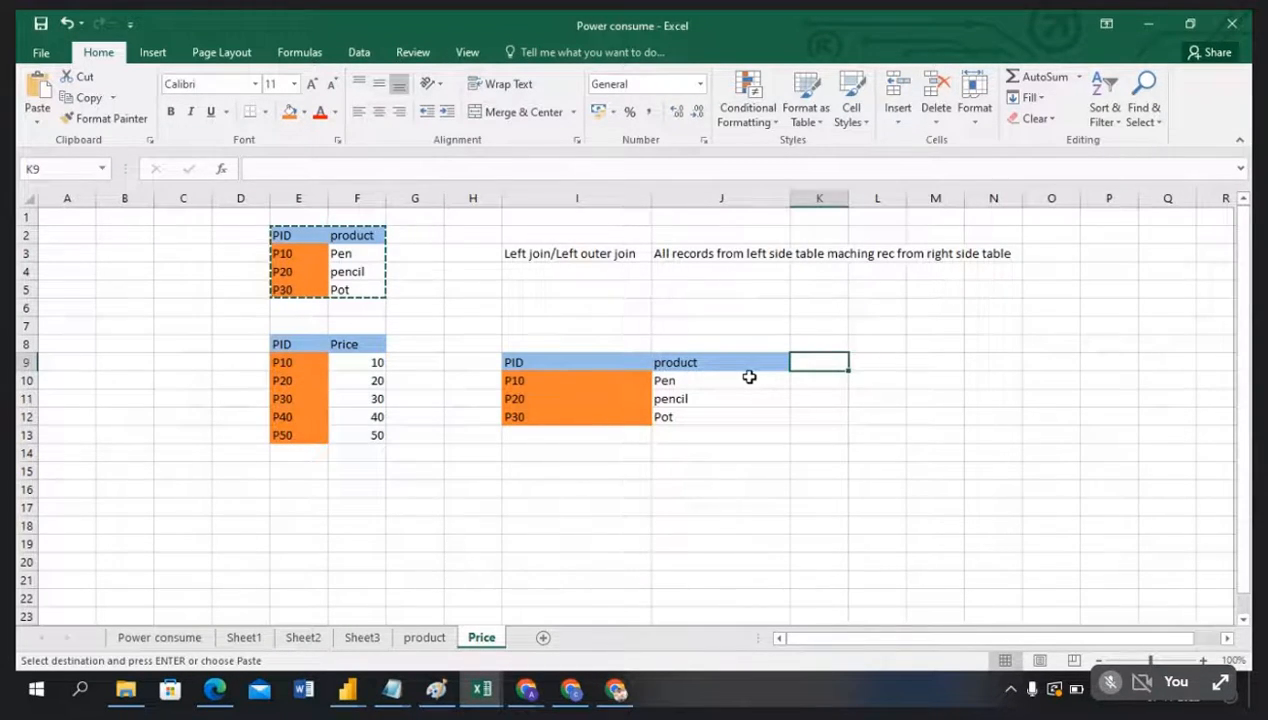
{"action": "type", "text": "Price"}
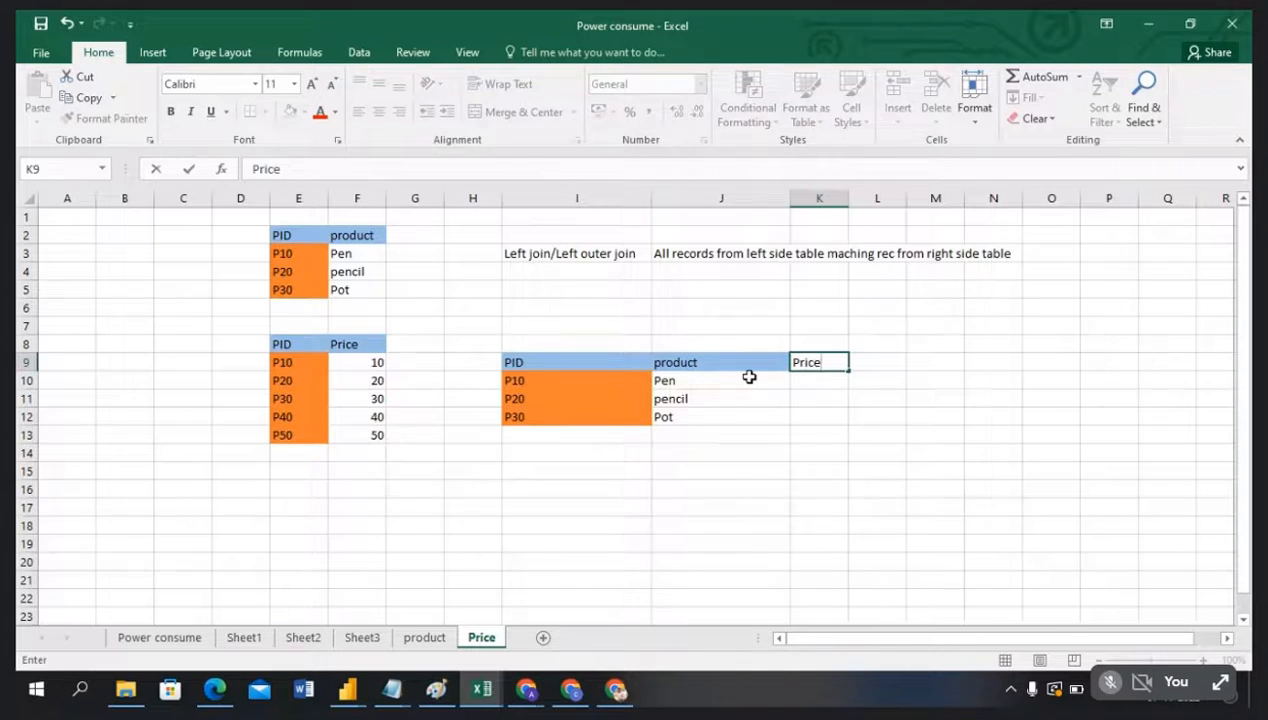
{"action": "left_click", "coordinate": [818, 385]}
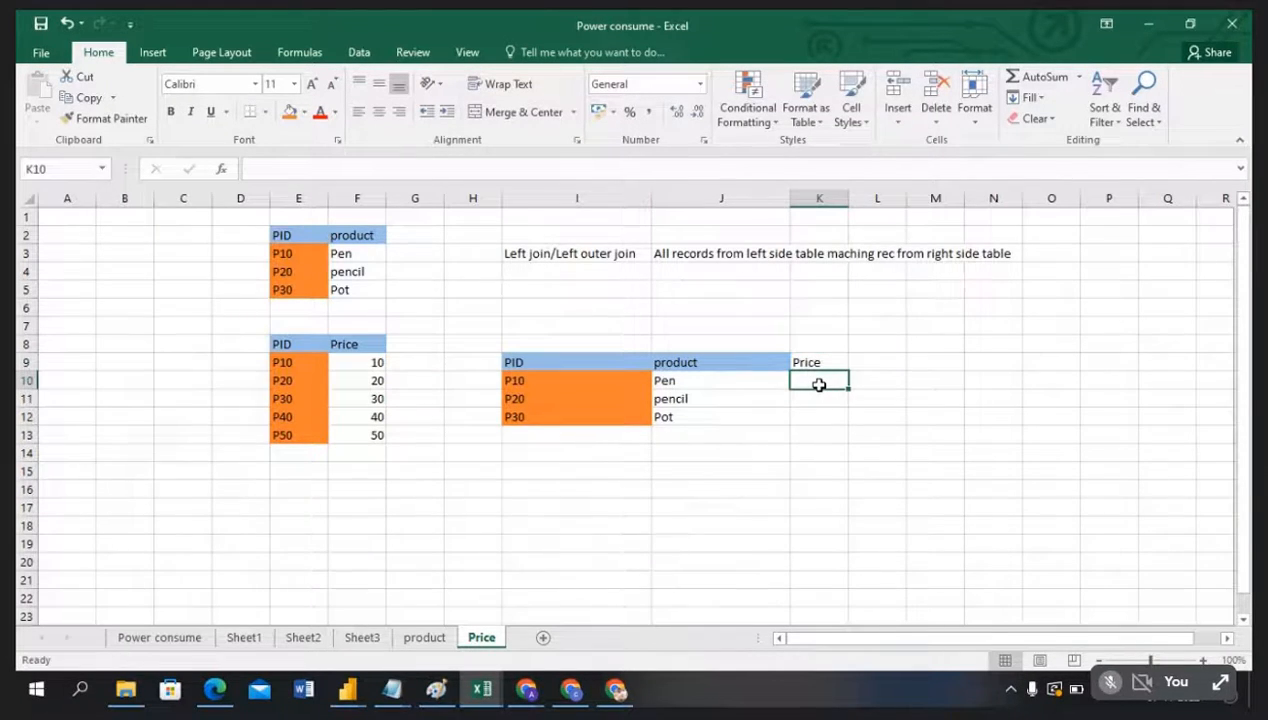
{"action": "type", "text": "10"}
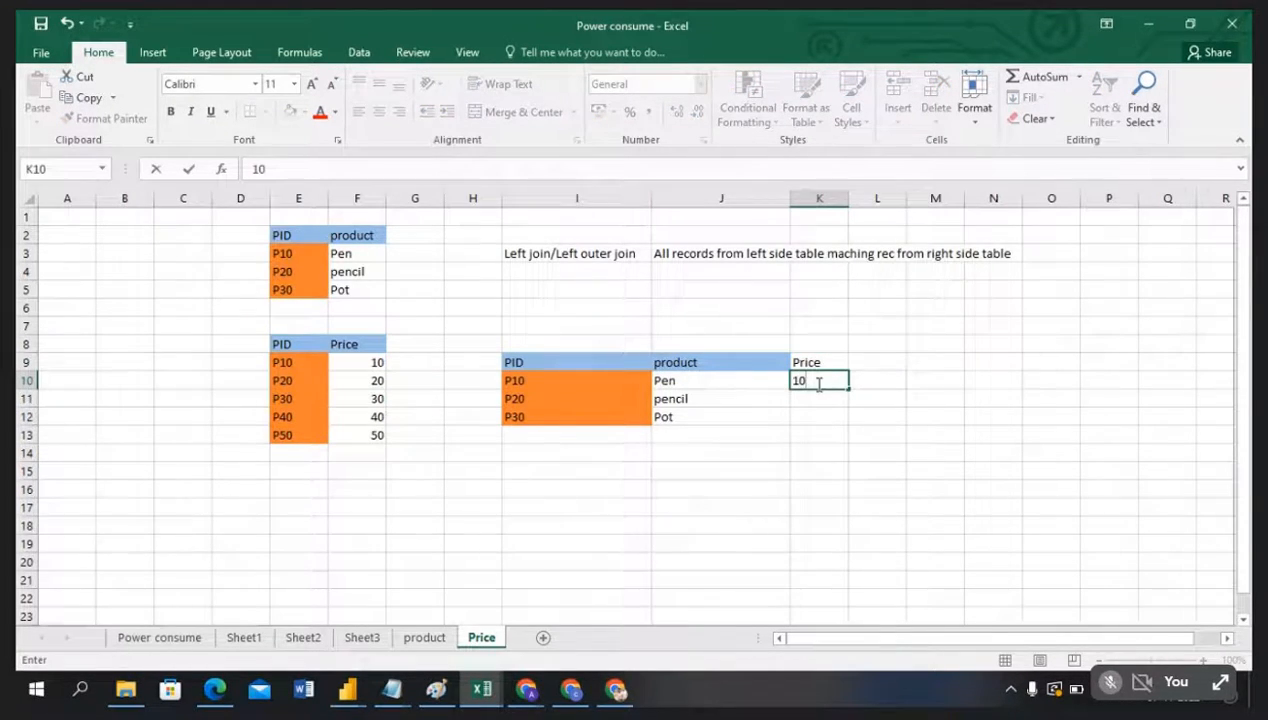
{"action": "left_click", "coordinate": [283, 274]}
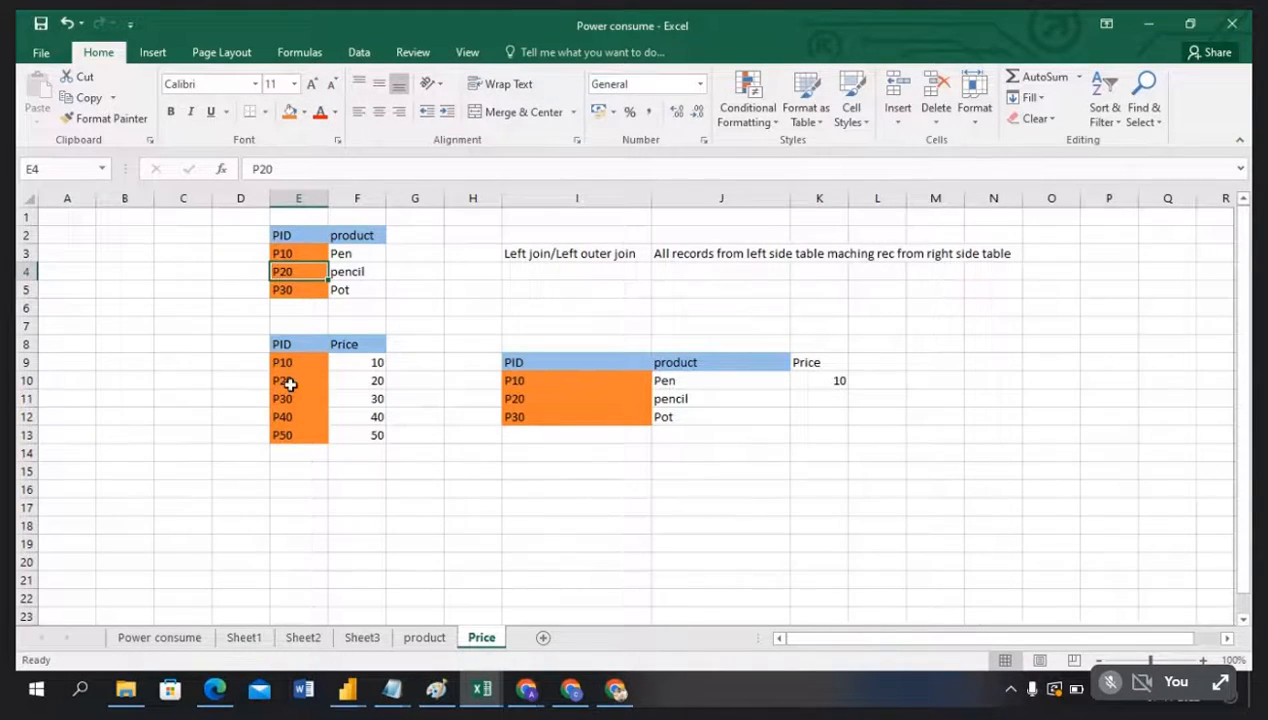
Step: Match P20 and P30 across the source tables, and enter their prices 20 in K11 and 30 in K12
{"action": "left_click", "coordinate": [384, 381]}
{"action": "left_click", "coordinate": [826, 398]}
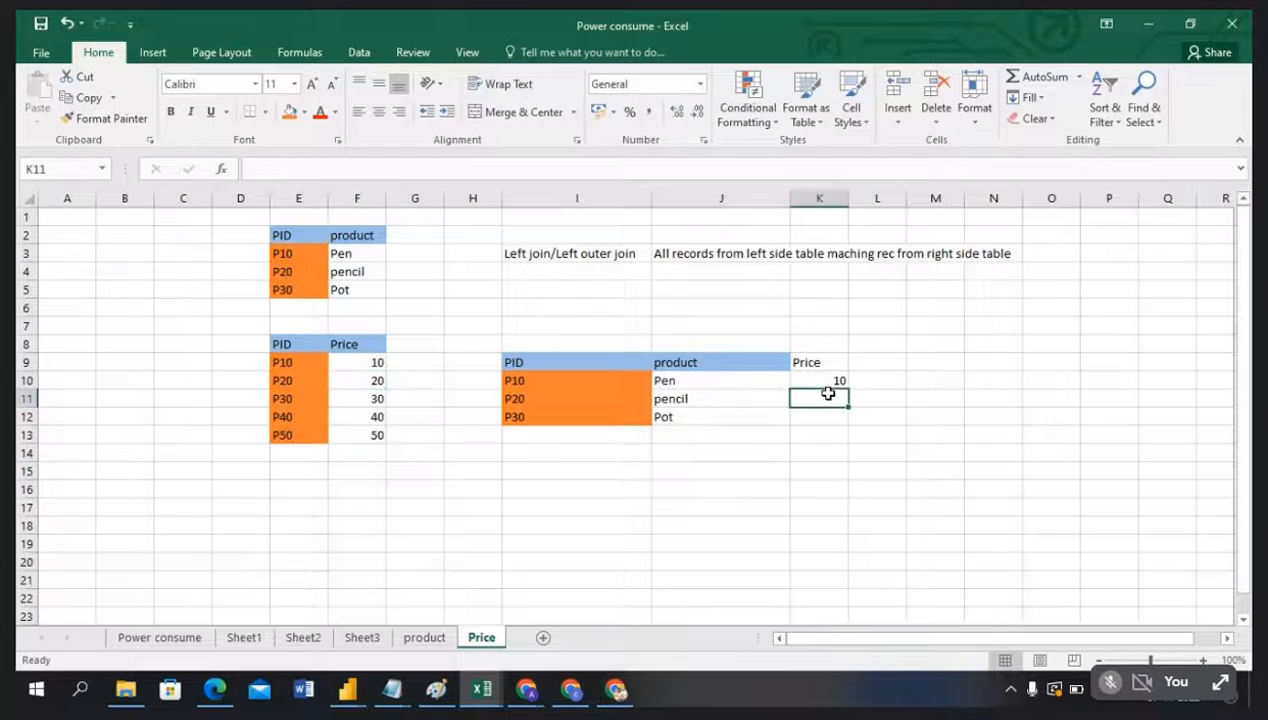
{"action": "type", "text": "20"}
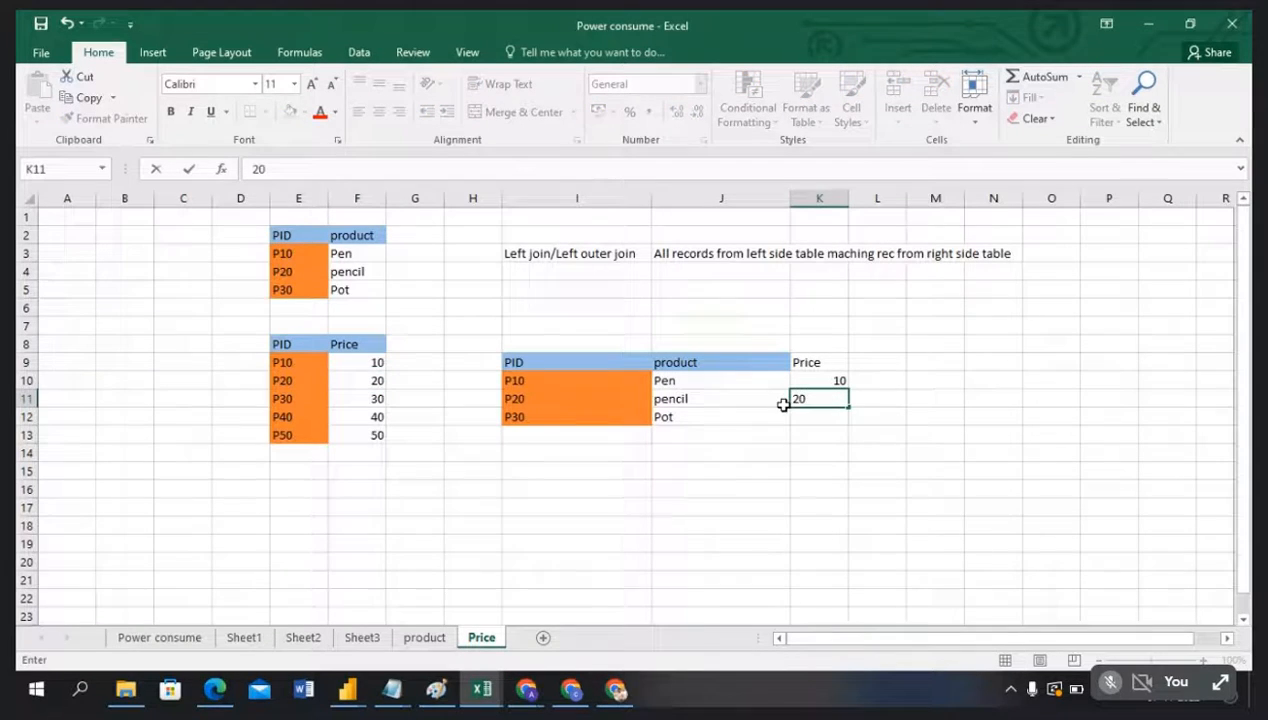
{"action": "left_click", "coordinate": [611, 504]}
{"action": "left_click", "coordinate": [287, 294]}
{"action": "left_click", "coordinate": [292, 398]}
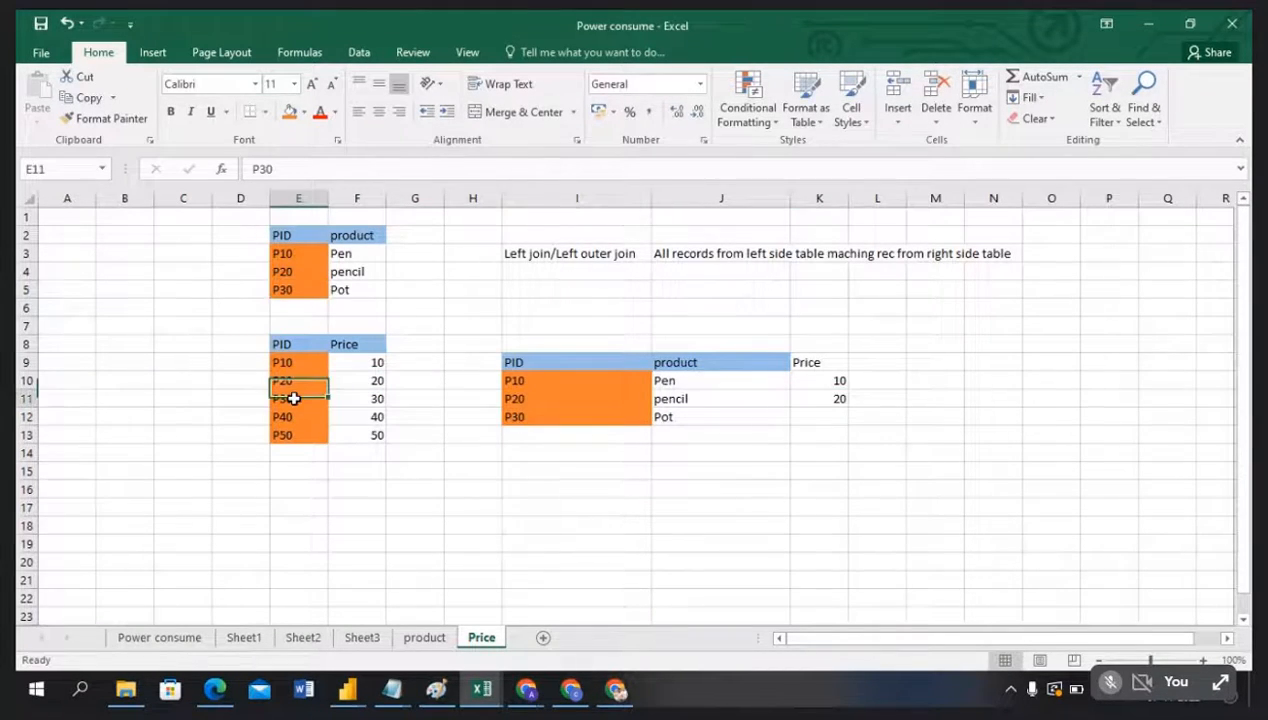
{"action": "left_click", "coordinate": [366, 398]}
{"action": "left_click", "coordinate": [818, 417]}
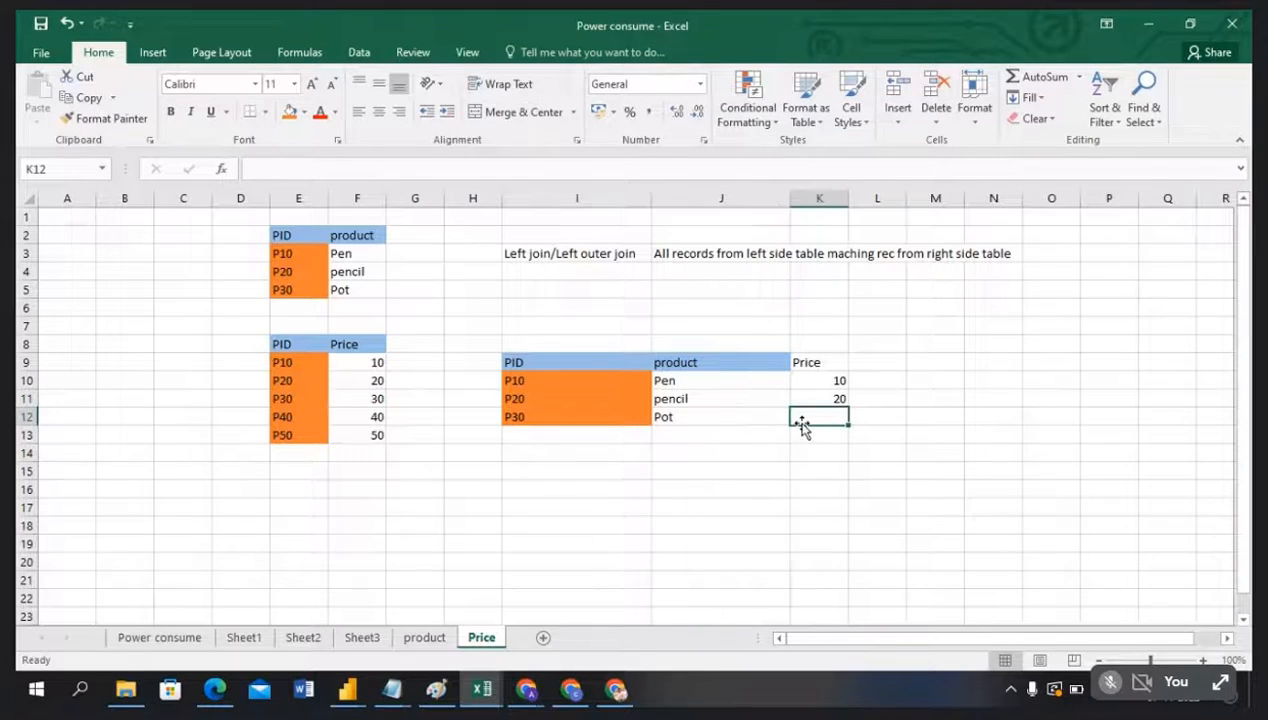
{"action": "type", "text": "30"}
{"action": "left_click", "coordinate": [708, 507]}
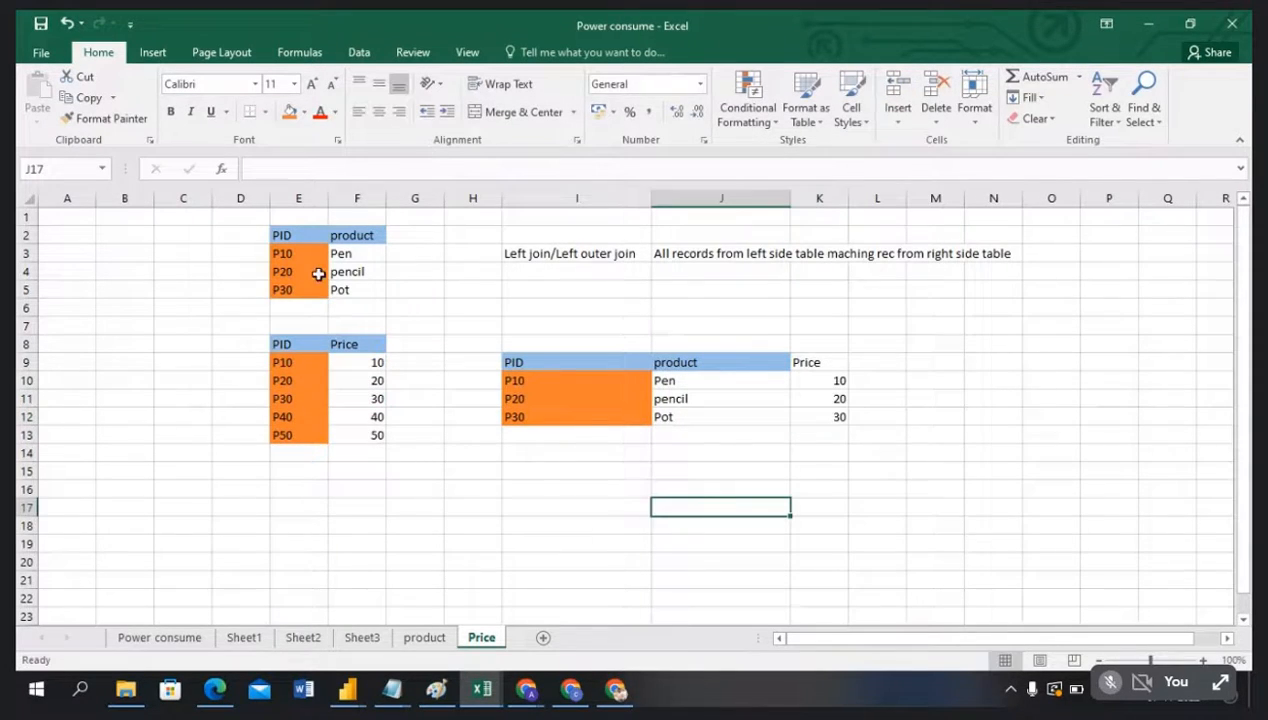
Step: Compare the product rows and matching price rows with the joined result, including the unmatched P40 and P50 rows
{"action": "mouse_move", "coordinate": [285, 254]}
{"action": "left_mouse_down"}
{"action": "mouse_move", "coordinate": [320, 285]}
{"action": "mouse_move", "coordinate": [356, 290]}
{"action": "left_mouse_up"}
{"action": "left_click_drag", "start_coordinate": [517, 382], "coordinate": [664, 425]}
{"action": "left_click_drag", "start_coordinate": [826, 380], "coordinate": [830, 414]}
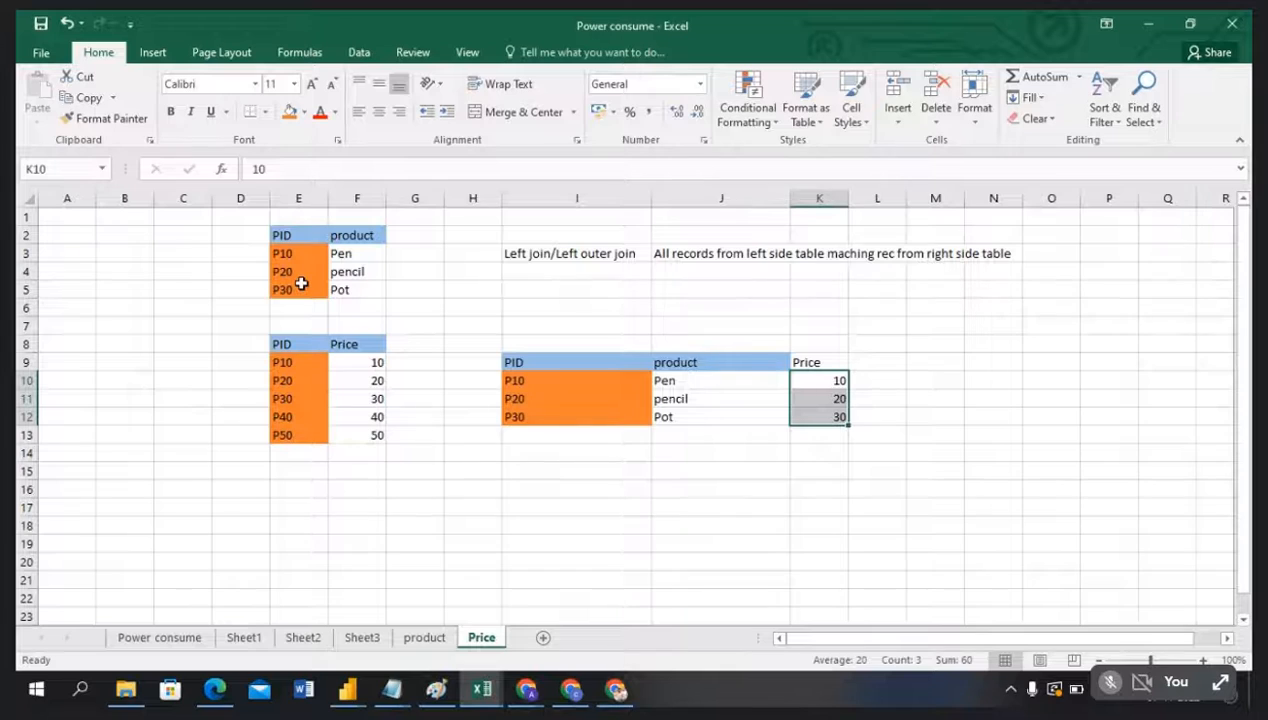
{"action": "left_click_drag", "start_coordinate": [286, 254], "coordinate": [290, 293]}
{"action": "left_click_drag", "start_coordinate": [292, 362], "coordinate": [374, 395]}
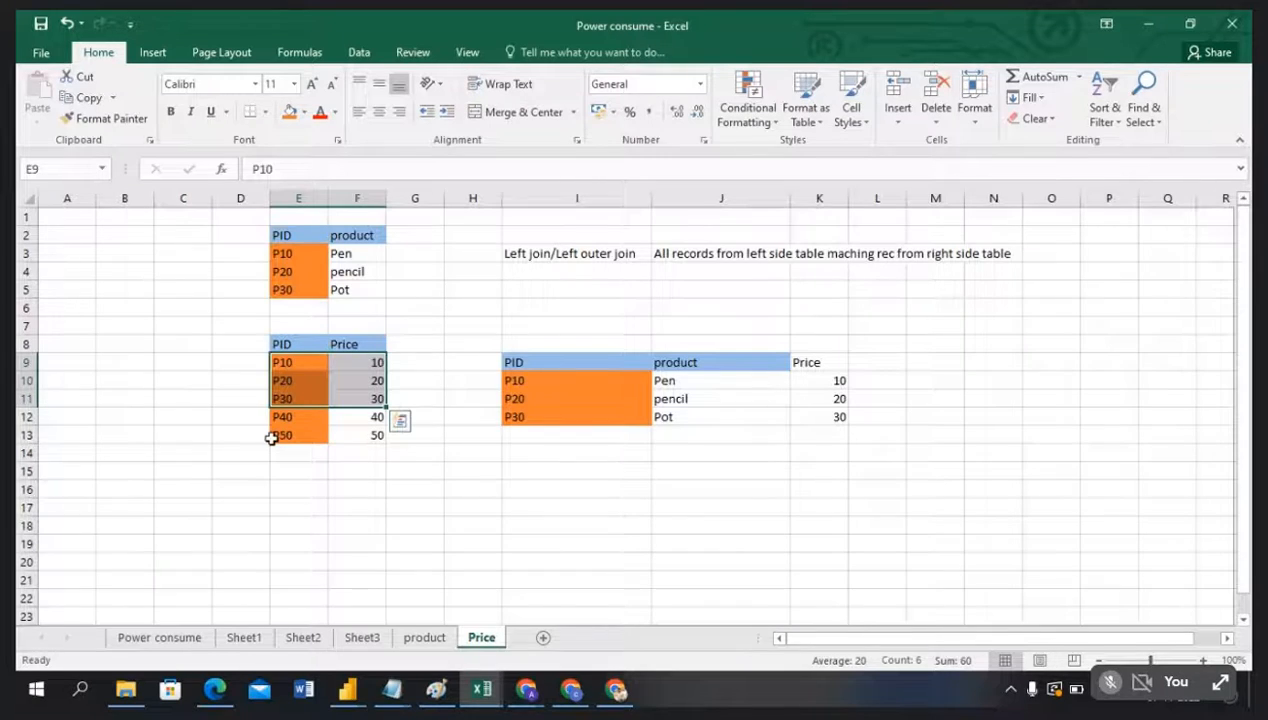
{"action": "left_click_drag", "start_coordinate": [283, 417], "coordinate": [366, 432]}
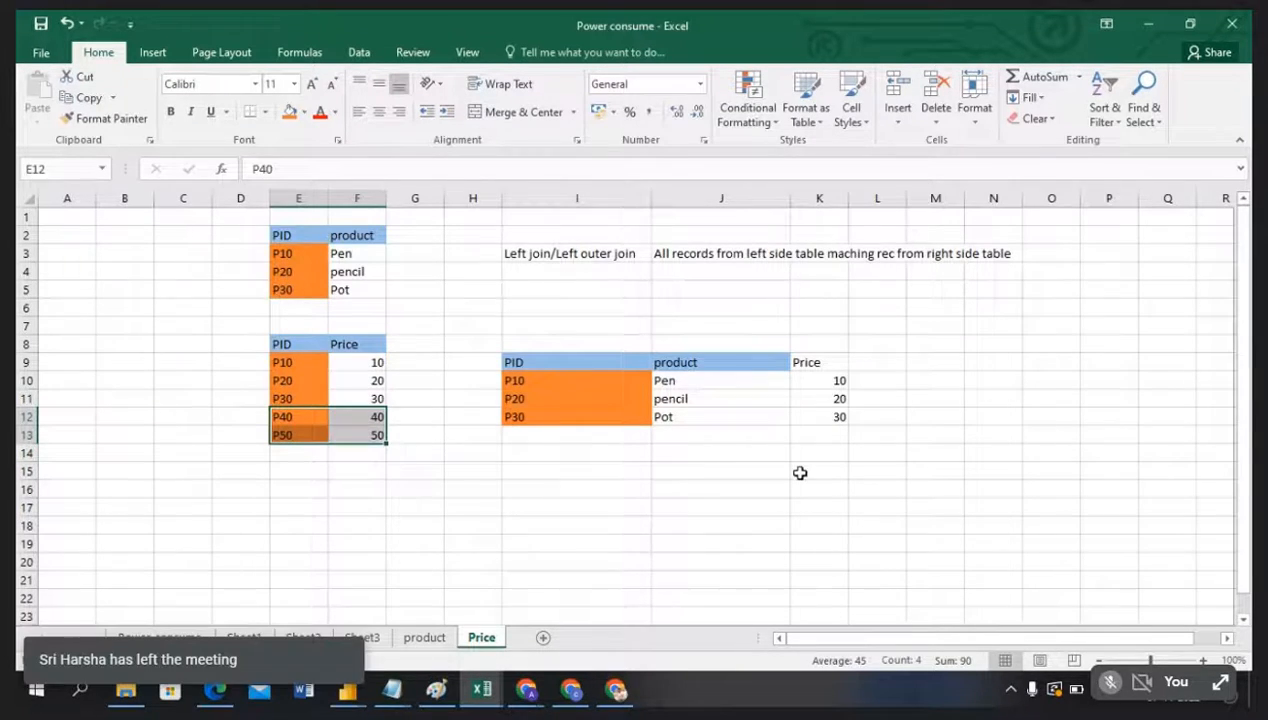
Step: Fill the joined table's Price column, K9:K12, with orange
{"action": "left_click", "coordinate": [808, 362]}
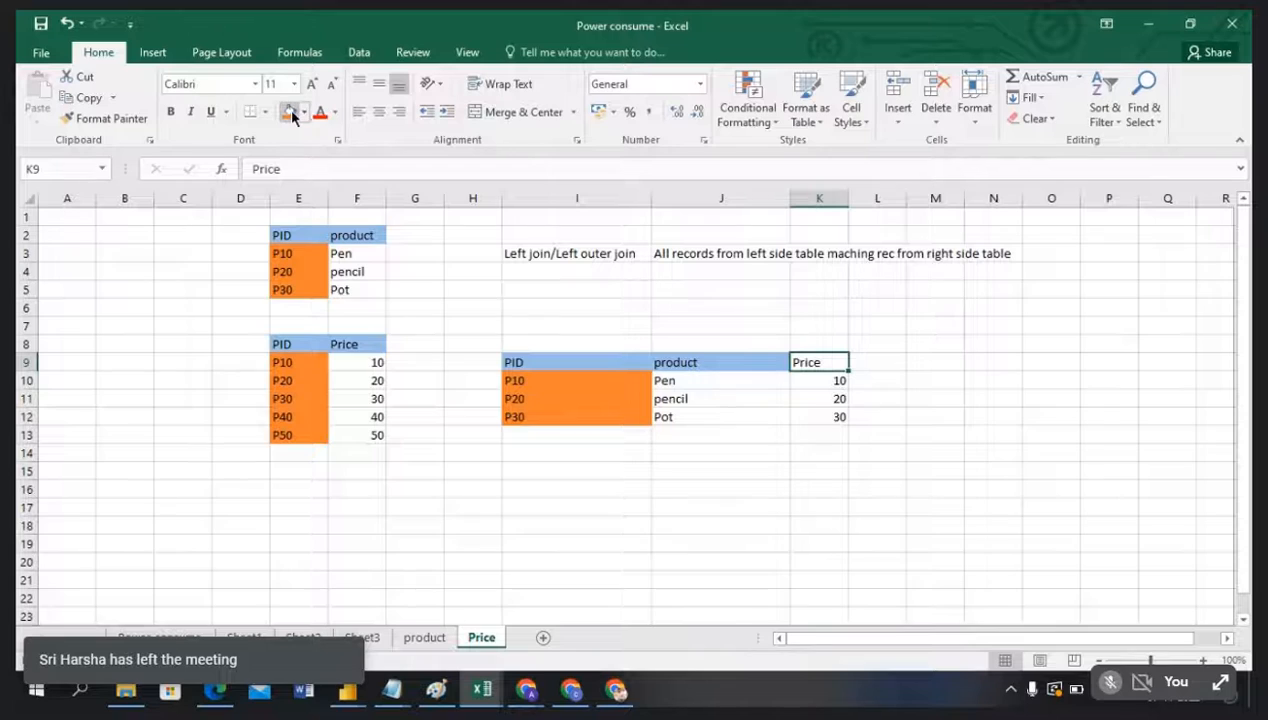
{"action": "left_click_drag", "start_coordinate": [824, 371], "coordinate": [818, 414]}
{"action": "left_click", "coordinate": [678, 399]}
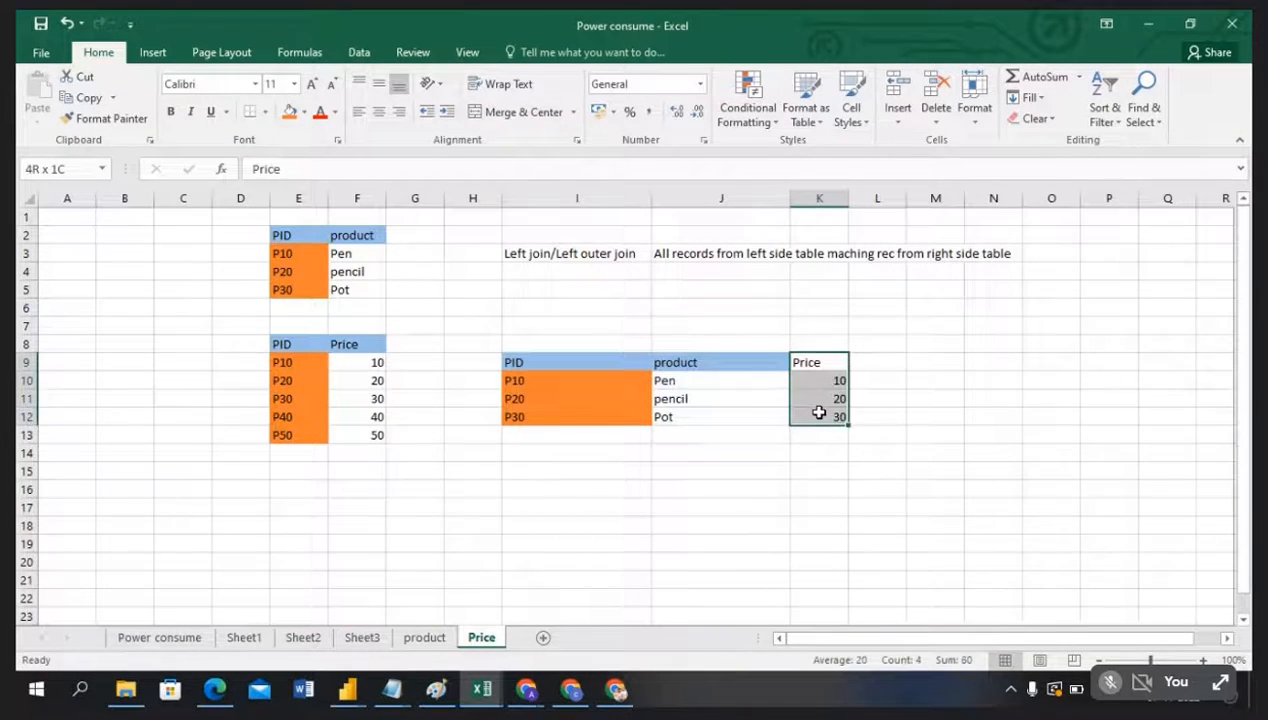
{"action": "key", "text": "F4"}
{"action": "left_click", "coordinate": [611, 470]}
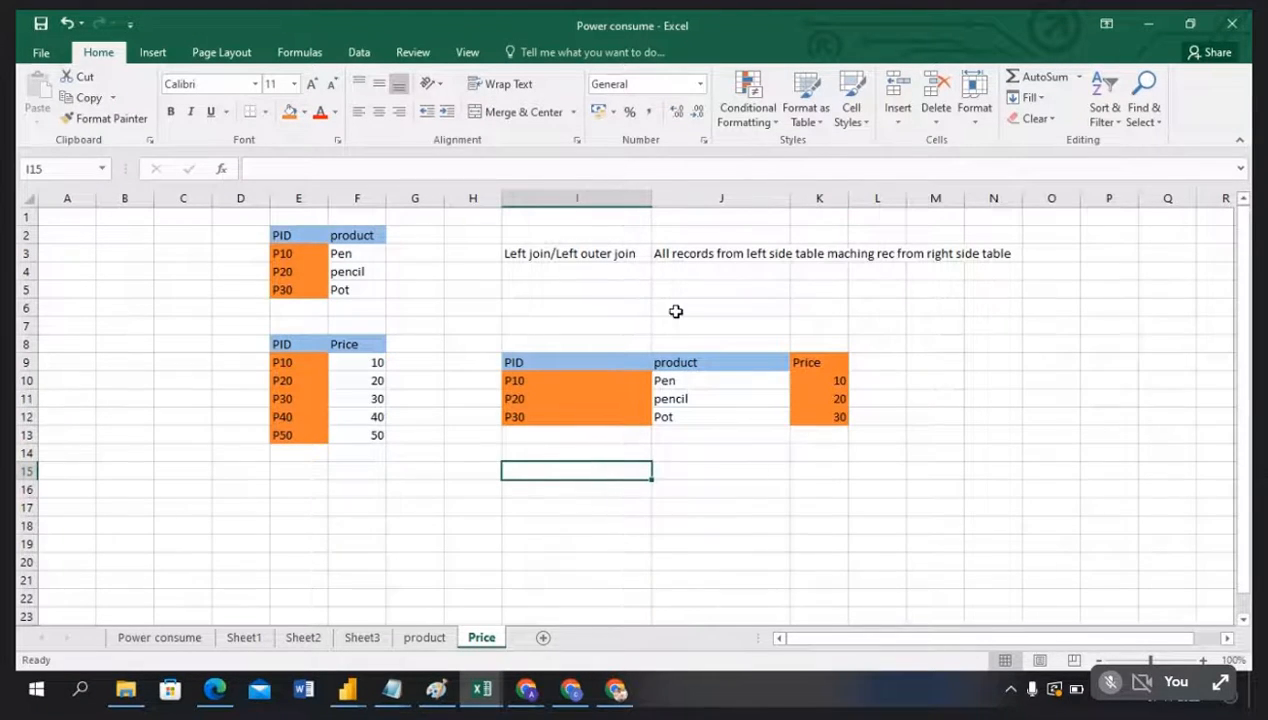
Step: Switch to Power Query Editor, delete the Expanded Price and Merged Queries steps from the Prod query, and check the Price query
{"action": "key", "text": "alt+Tab"}
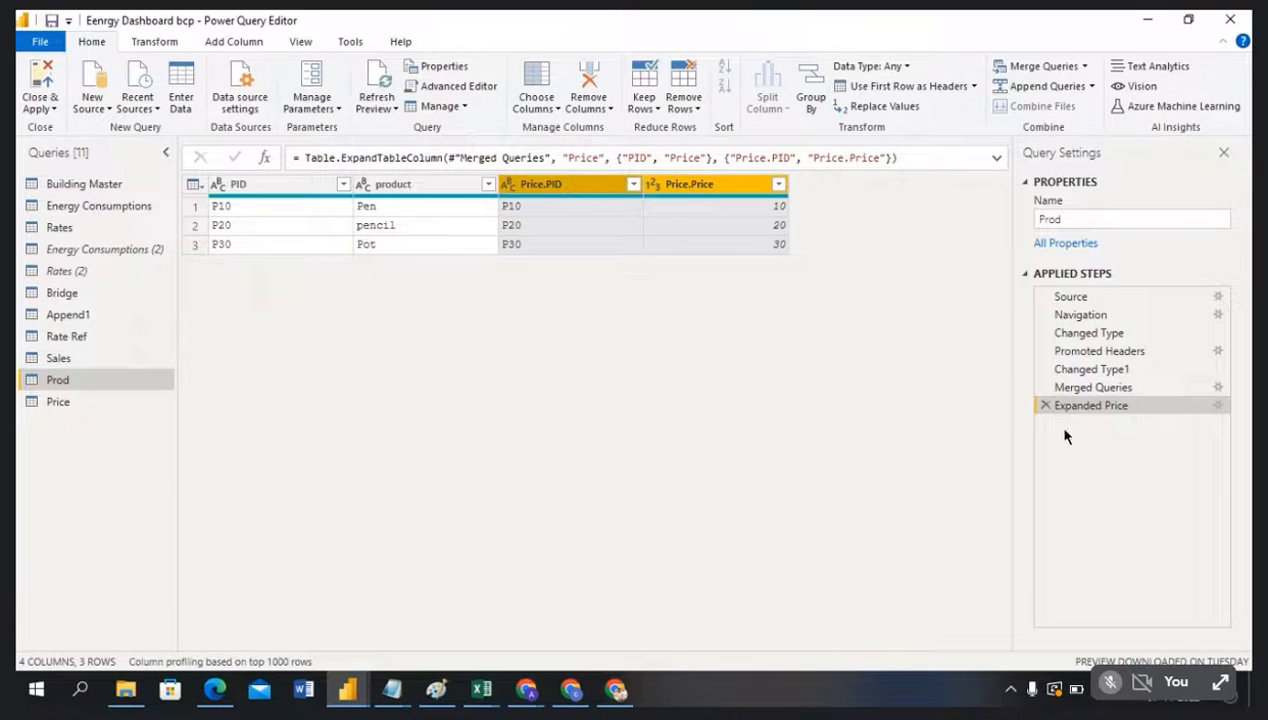
{"action": "left_click", "coordinate": [1045, 406]}
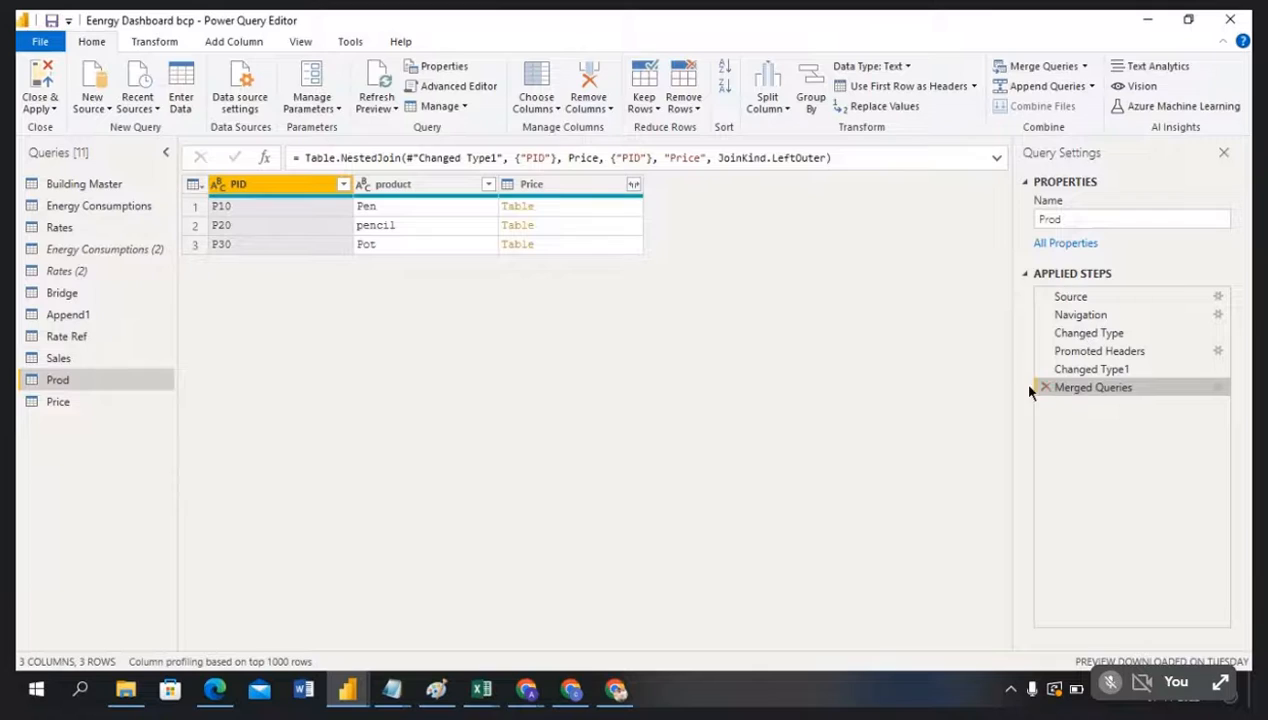
{"action": "left_click", "coordinate": [1045, 388]}
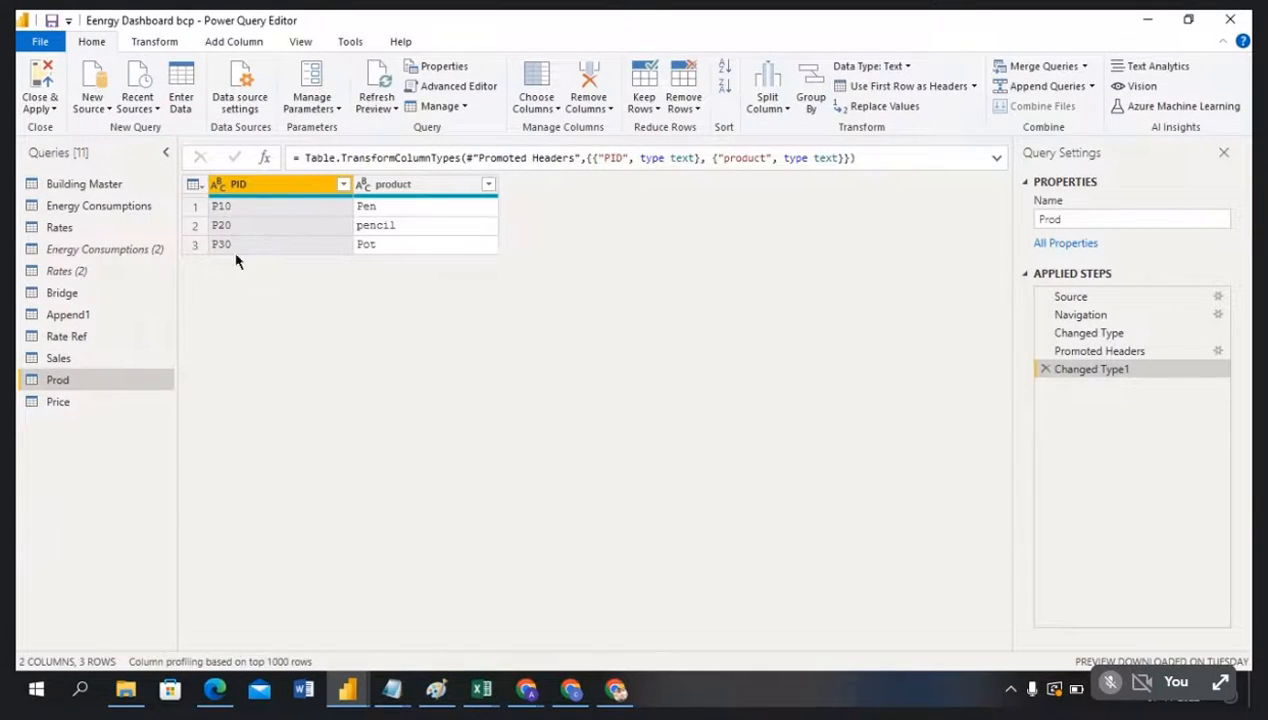
{"action": "left_click", "coordinate": [82, 400]}
Step: Merge Prod with Price as a new query, matching on PID with the Left Outer join kind
{"action": "left_click", "coordinate": [83, 381]}
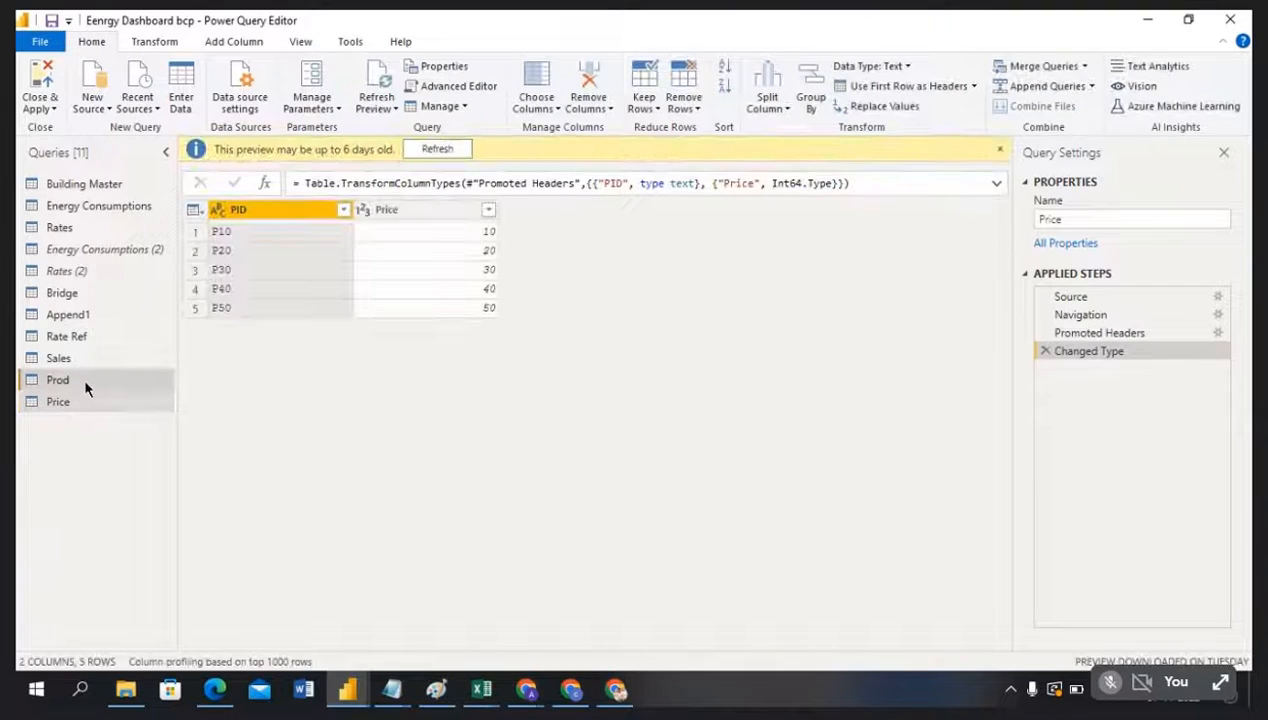
{"action": "left_click", "coordinate": [1088, 67]}
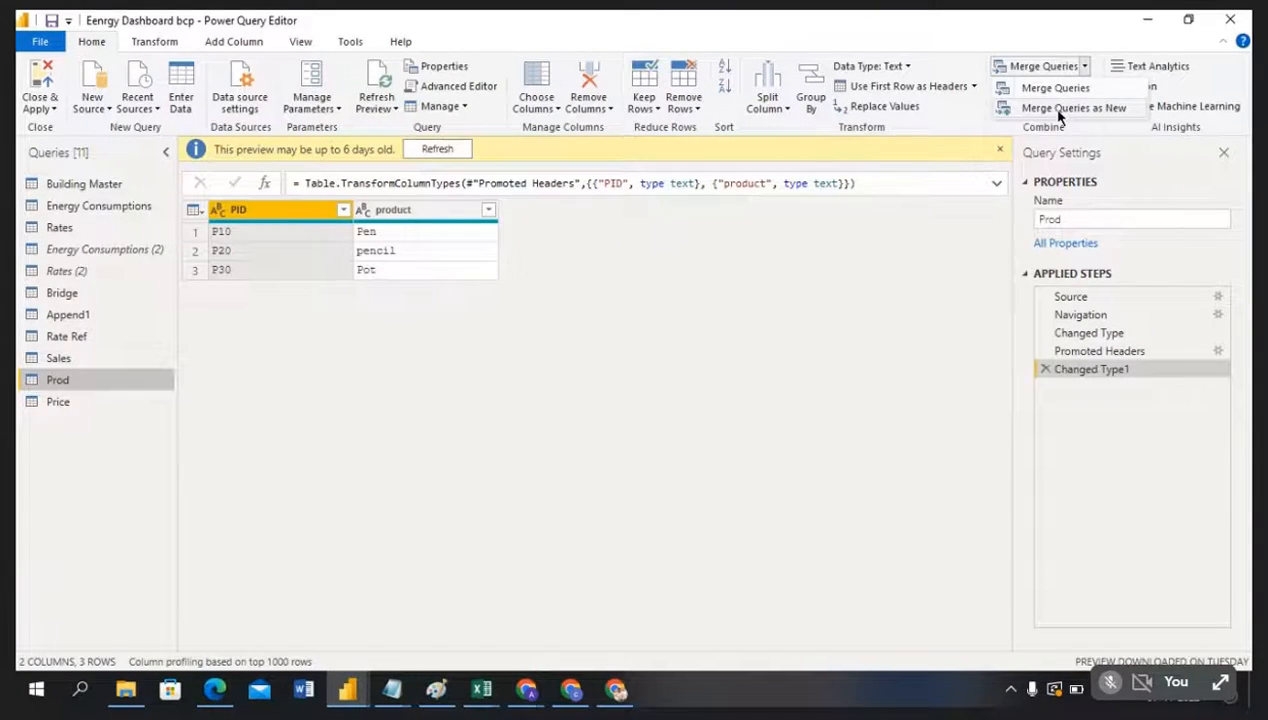
{"action": "left_click", "coordinate": [1062, 109]}
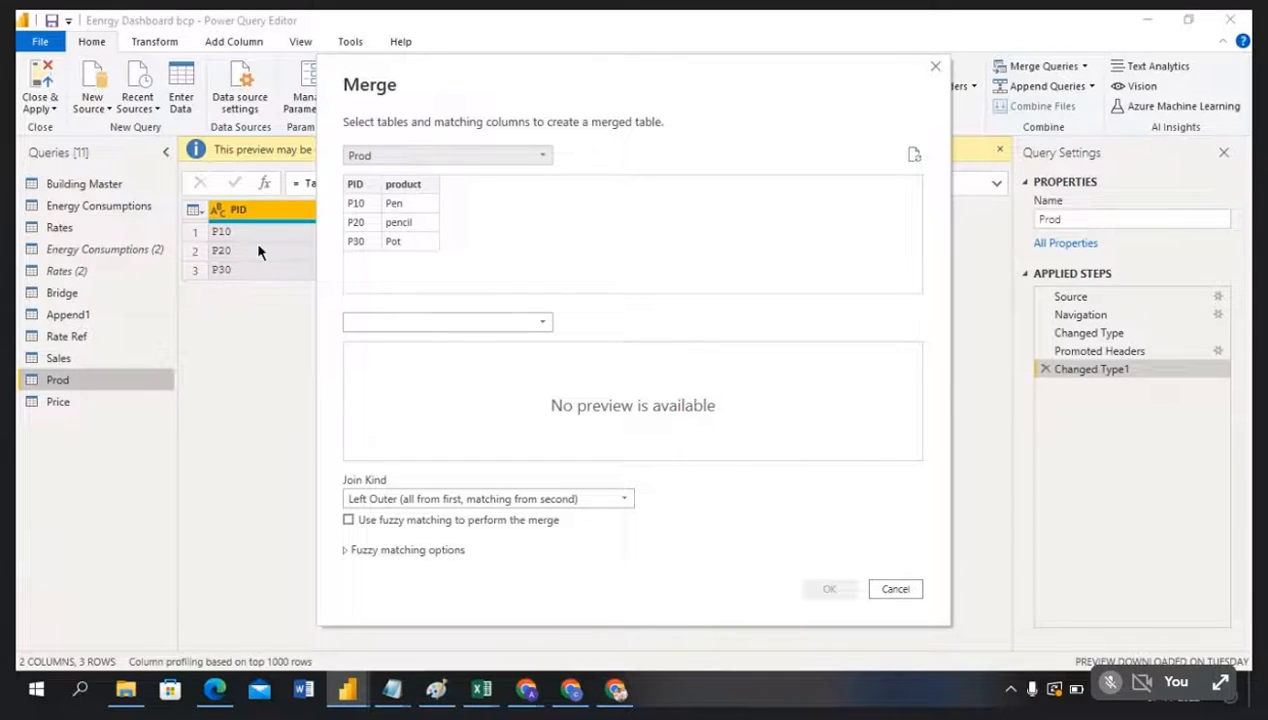
{"action": "left_click", "coordinate": [458, 324]}
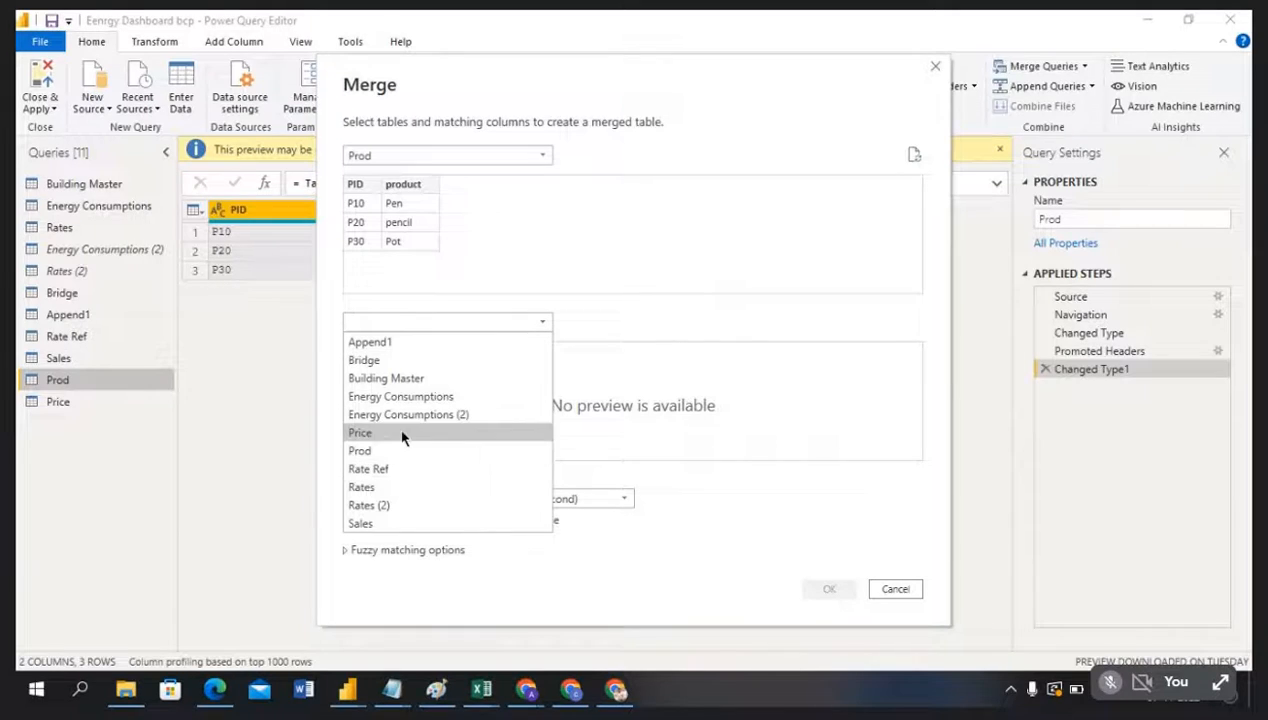
{"action": "left_click", "coordinate": [372, 432]}
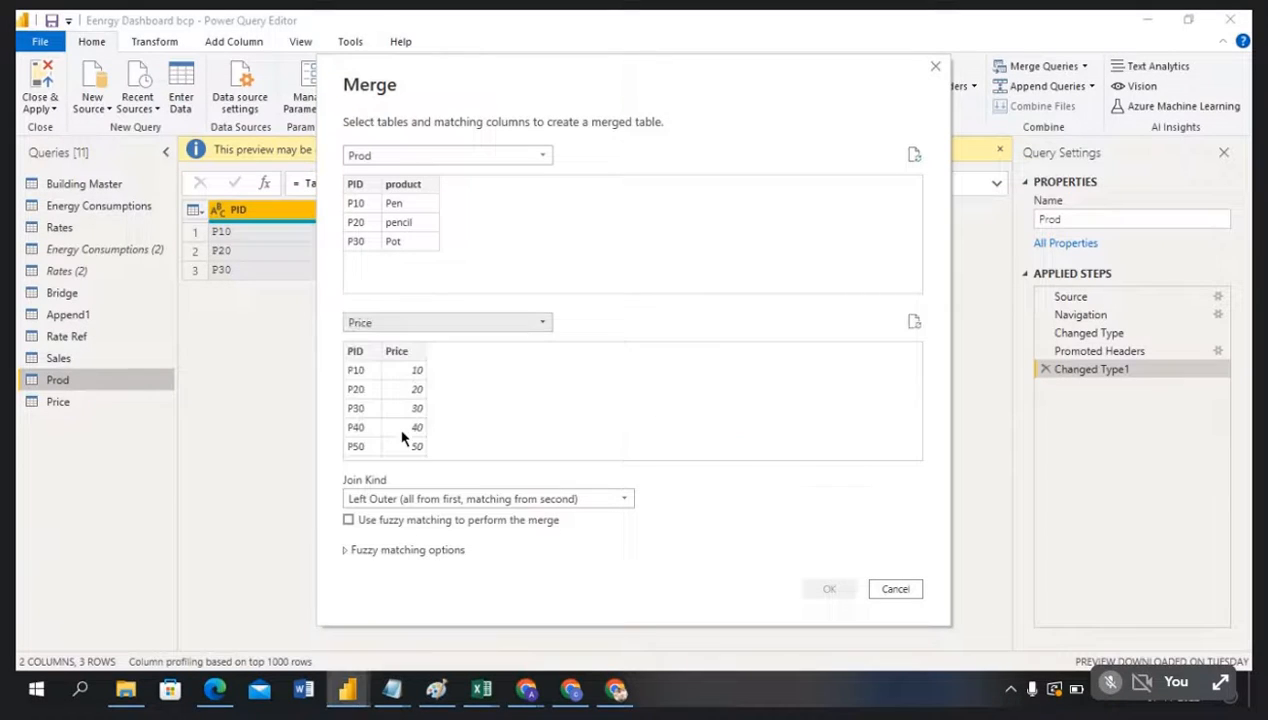
{"action": "left_click", "coordinate": [356, 186]}
{"action": "left_click", "coordinate": [356, 352]}
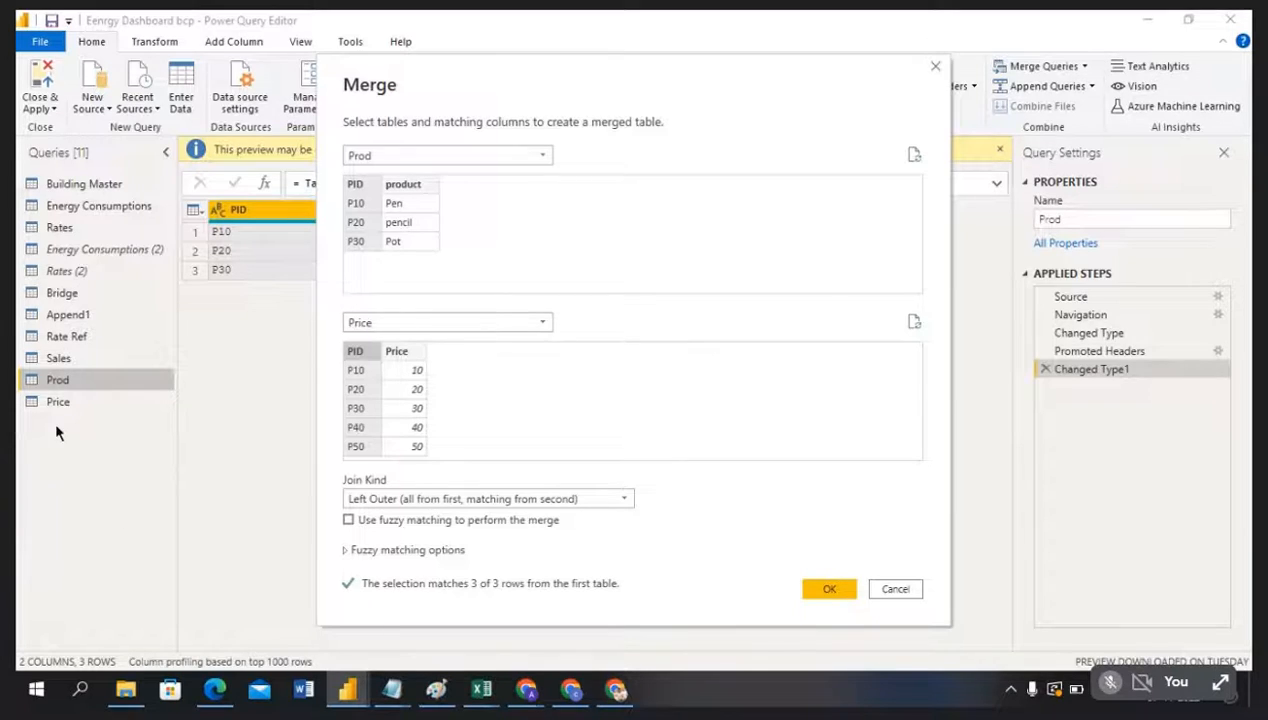
{"action": "left_click", "coordinate": [828, 590]}
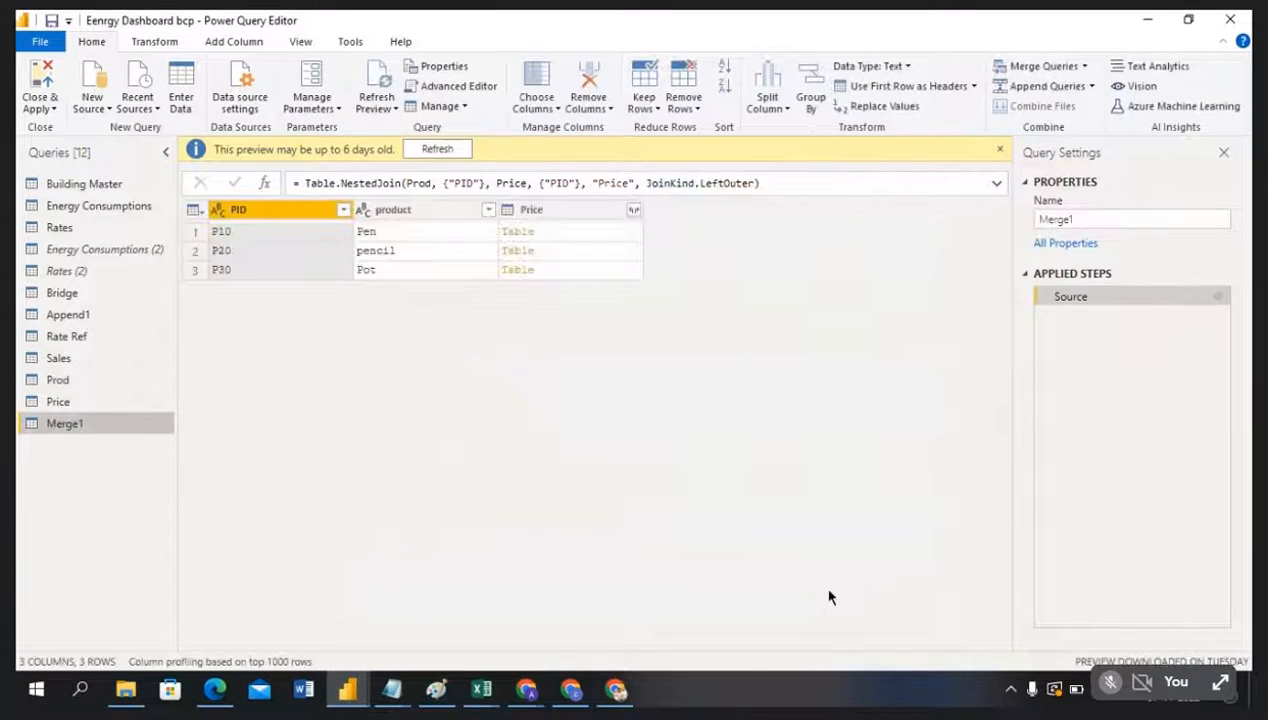
Step: Rename the merged query as Left join and expand its Price column to PID and Price, using the original column name as prefix
{"action": "double_click", "coordinate": [68, 425]}
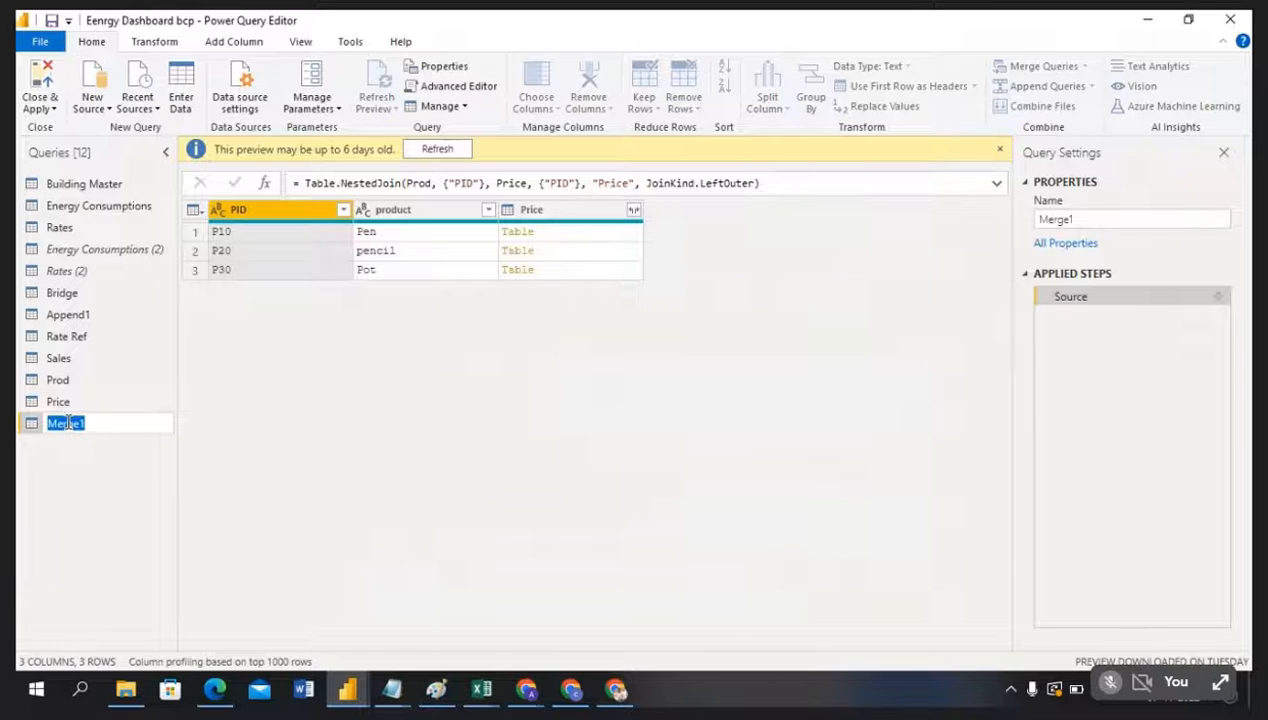
{"action": "type", "text": "Left join"}
{"action": "left_click", "coordinate": [270, 398]}
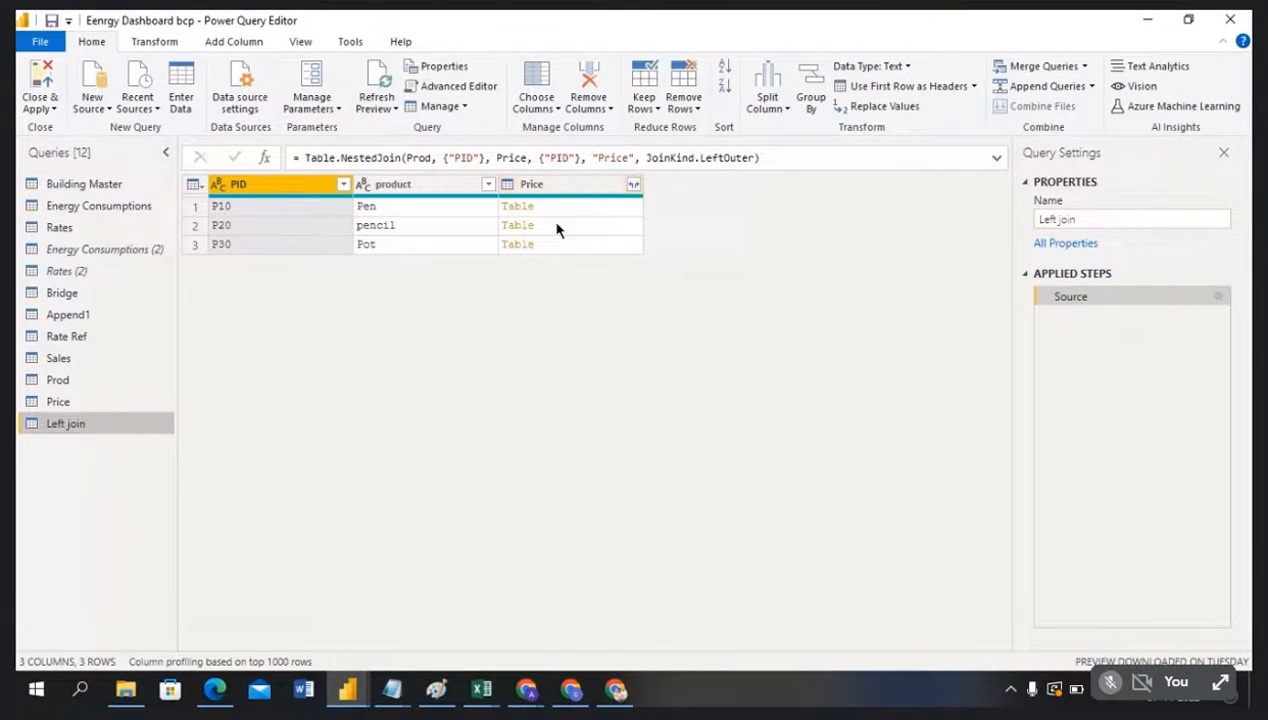
{"action": "left_click", "coordinate": [634, 190]}
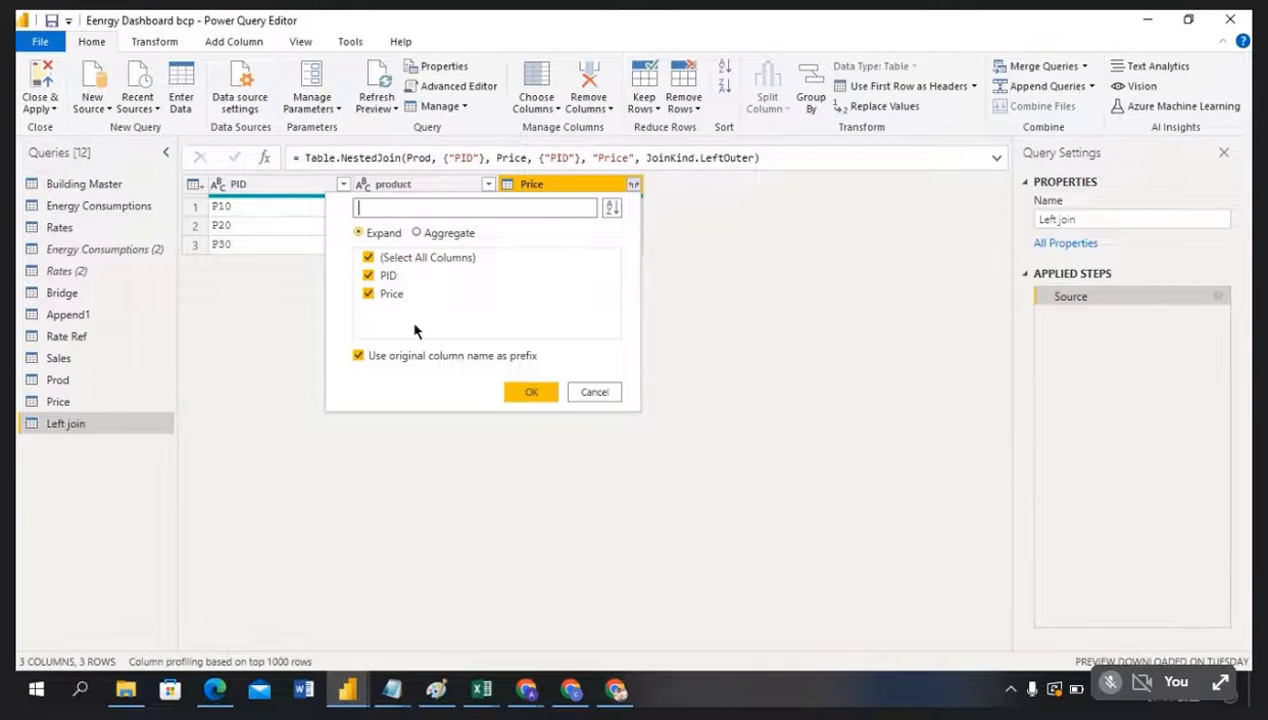
{"action": "left_click", "coordinate": [530, 394]}
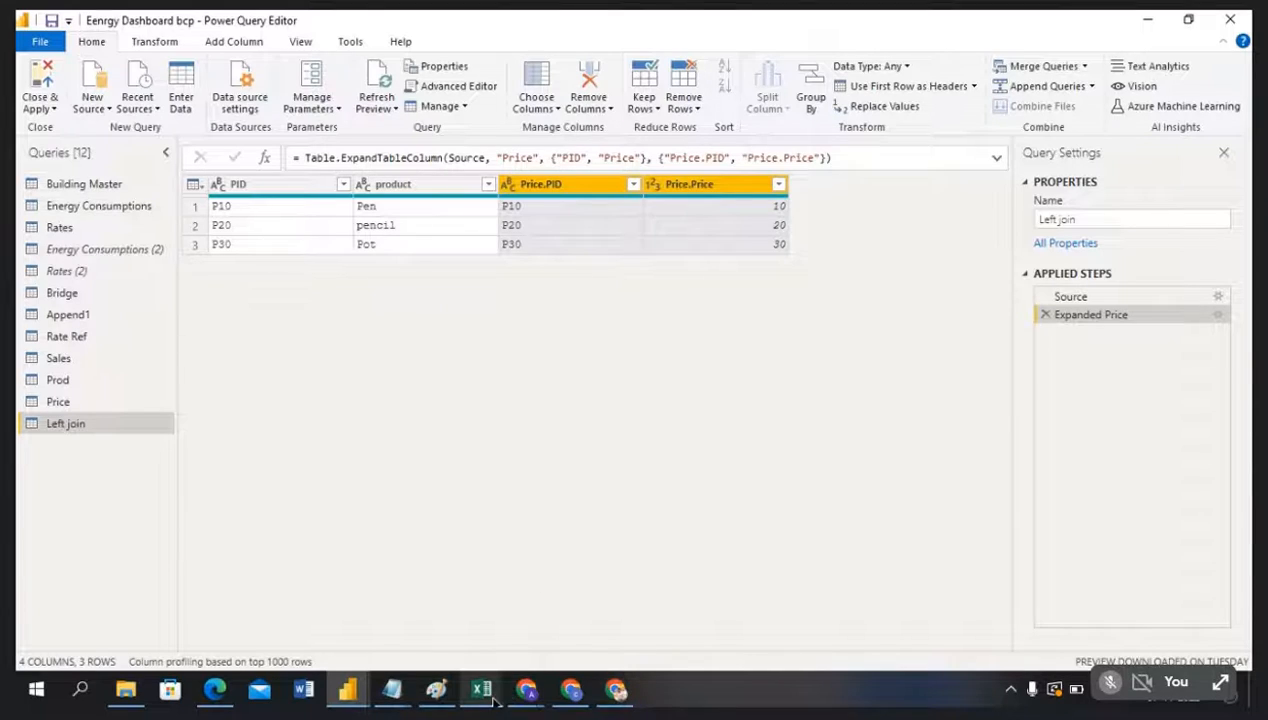
{"action": "left_click", "coordinate": [1092, 88]}
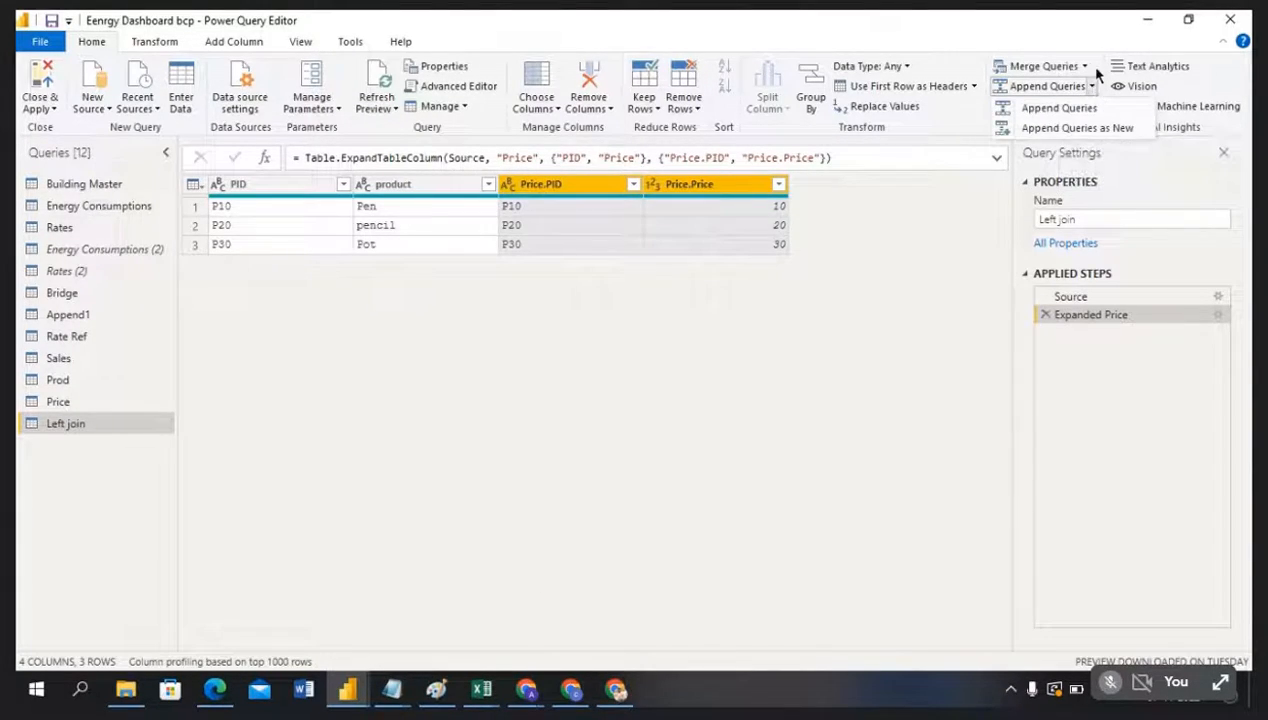
{"action": "left_click", "coordinate": [1086, 66]}
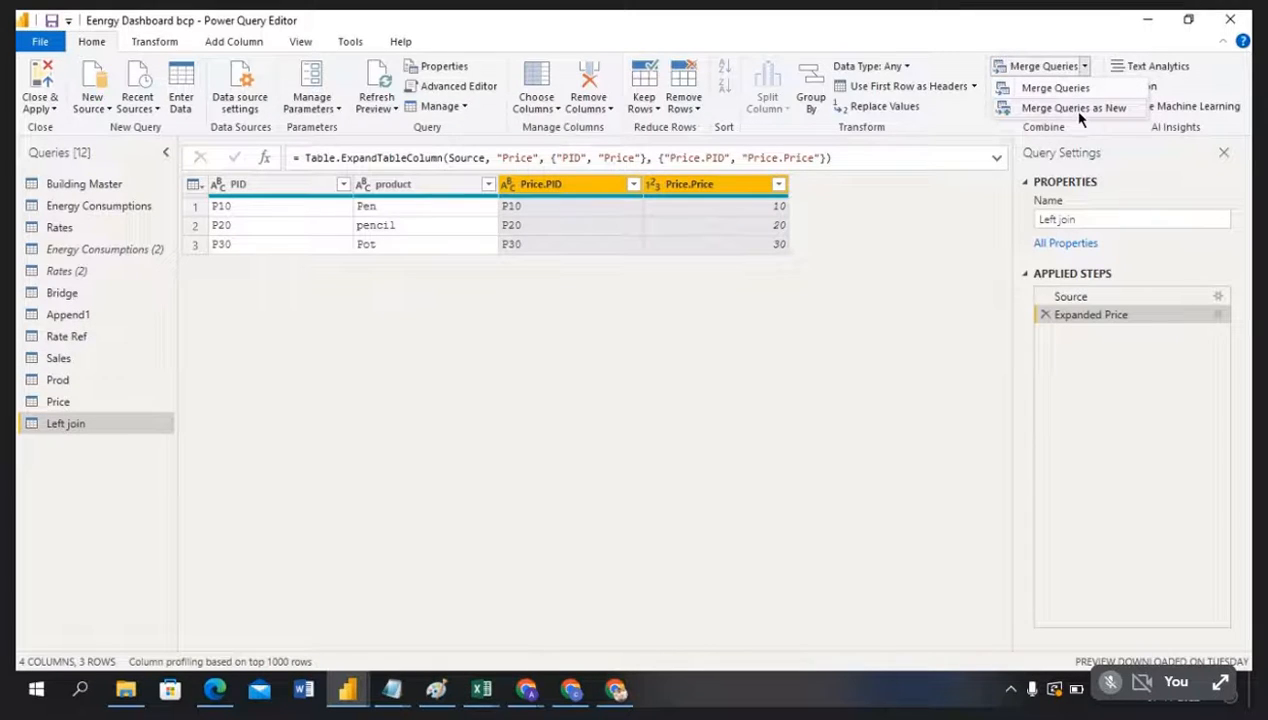
{"action": "left_click", "coordinate": [1079, 108]}
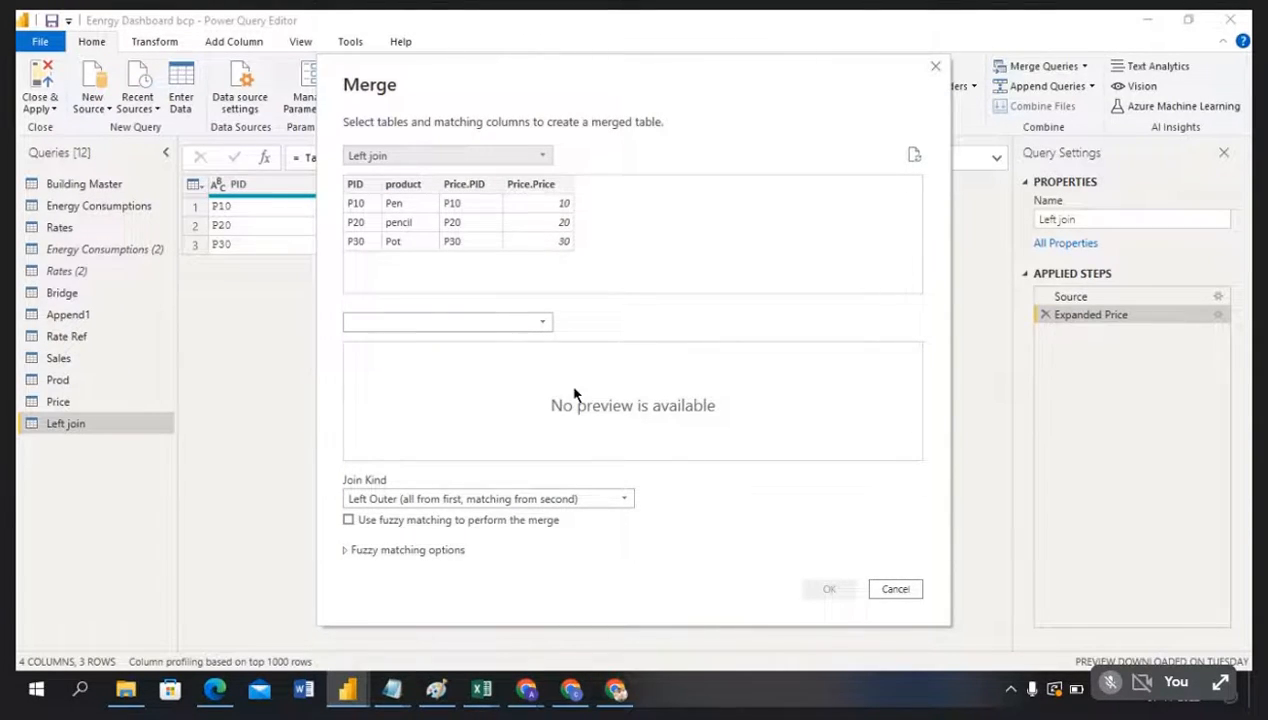
{"action": "left_click", "coordinate": [895, 589]}
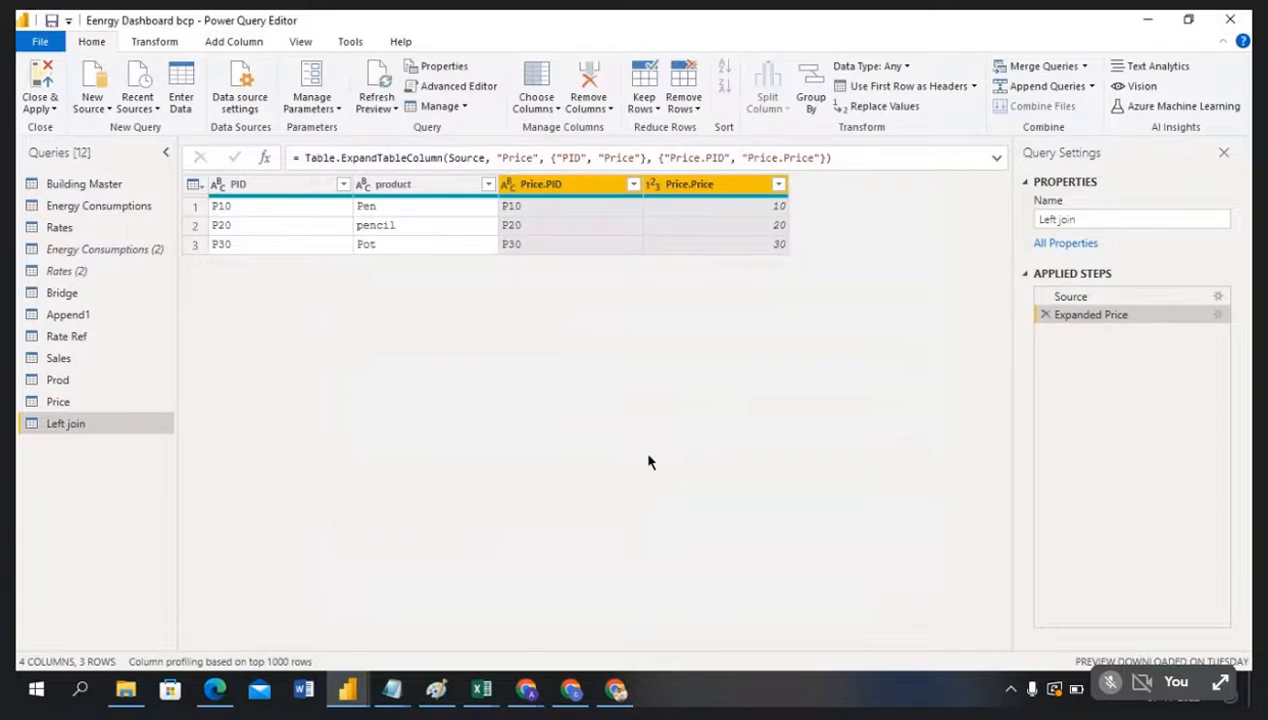
Step: Start merging the Prod query with Price as a new query, choosing the Right Outer join kind
{"action": "left_click", "coordinate": [67, 382]}
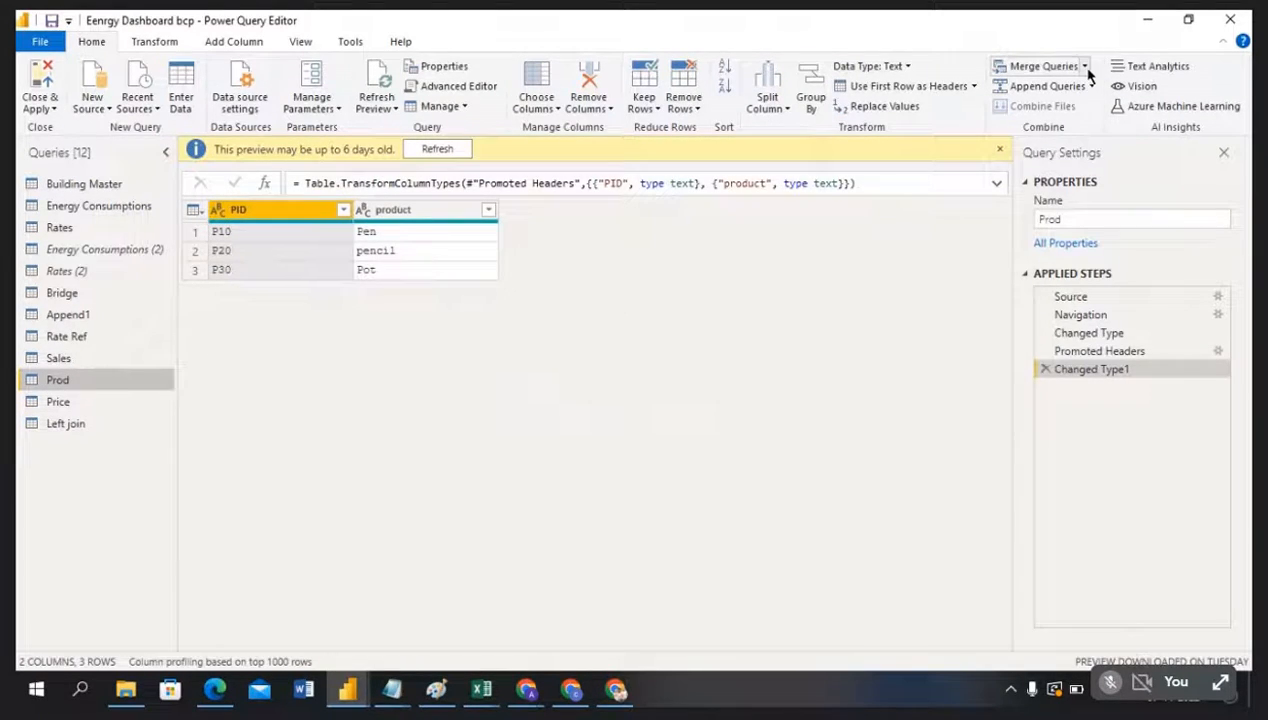
{"action": "left_click", "coordinate": [1086, 67]}
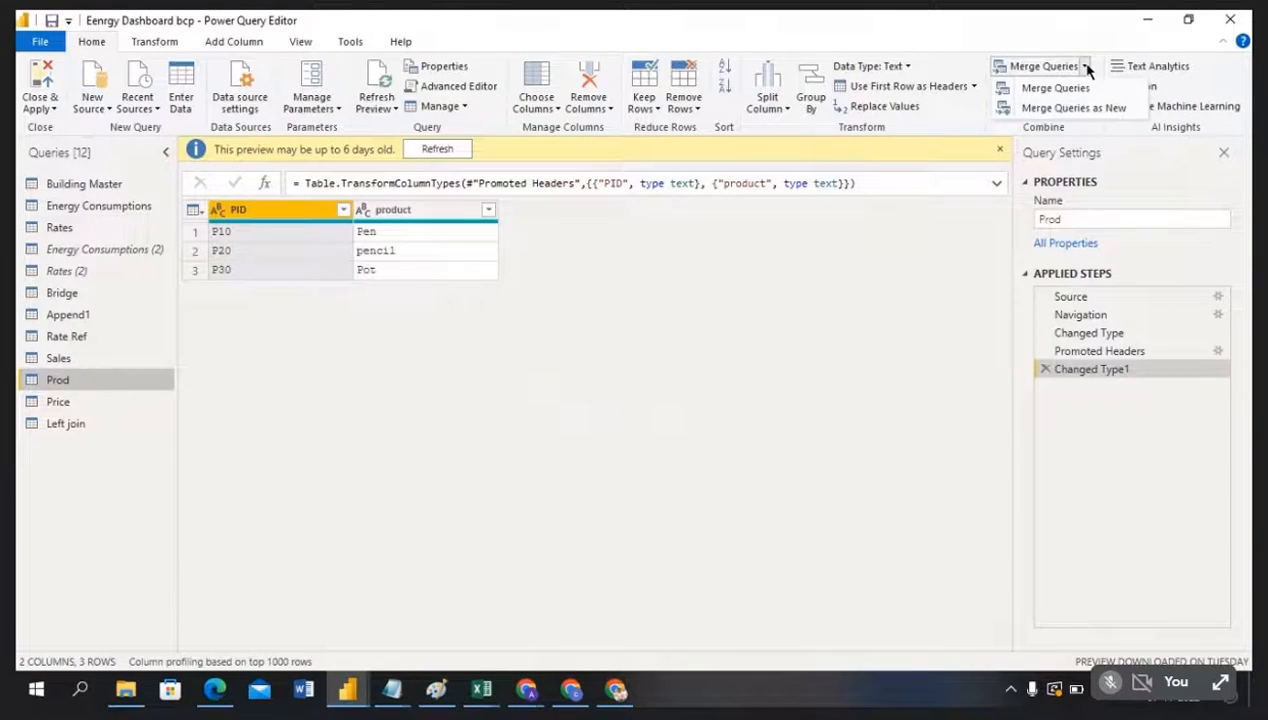
{"action": "left_click", "coordinate": [1102, 110]}
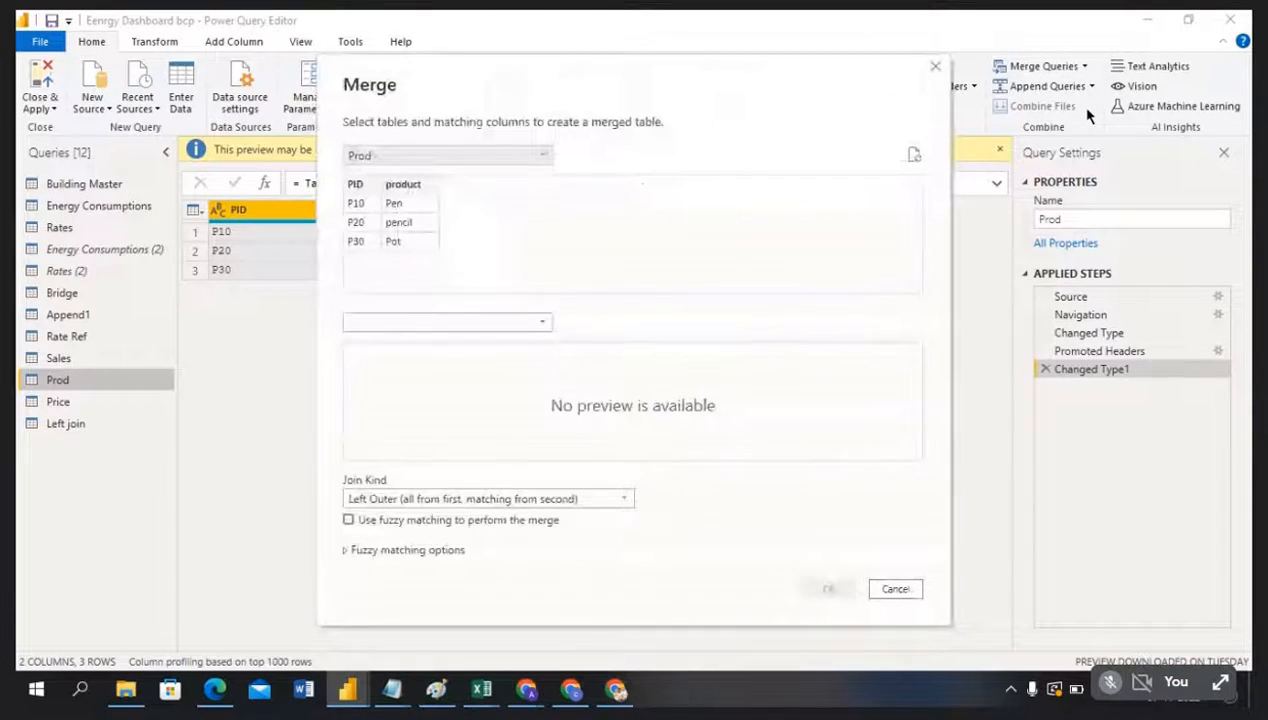
{"action": "left_click", "coordinate": [518, 320]}
{"action": "left_click", "coordinate": [408, 459]}
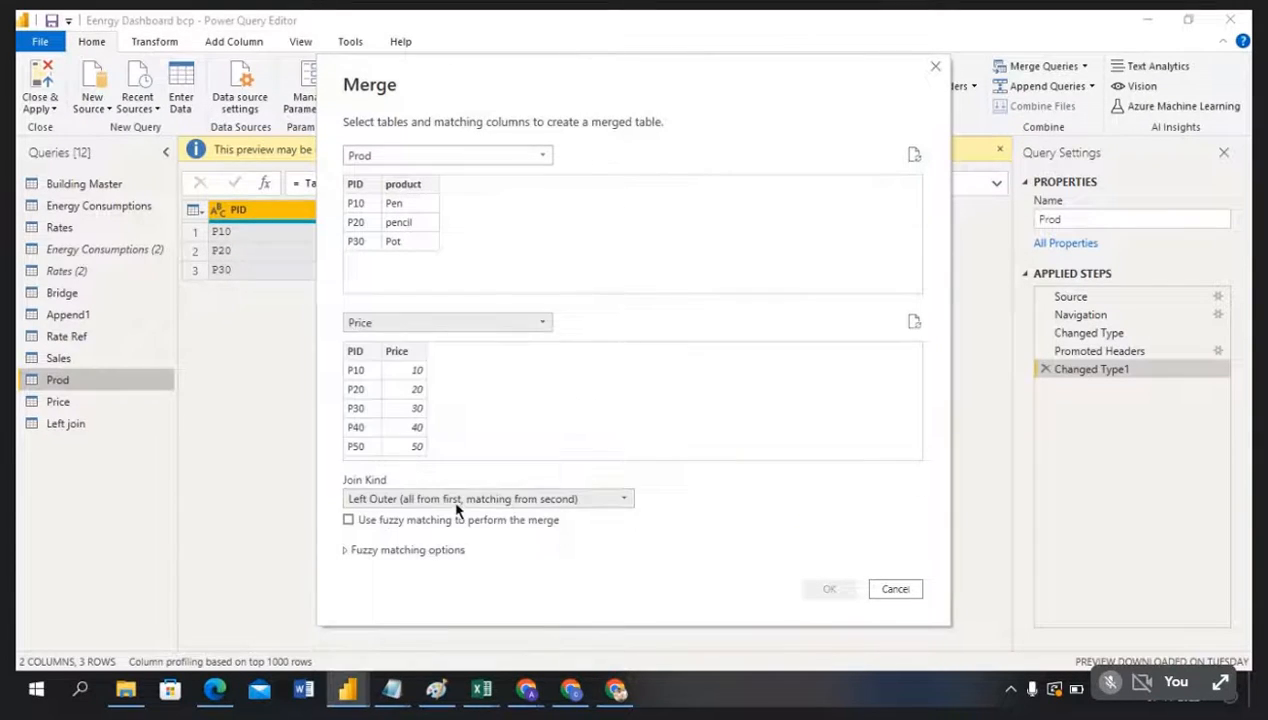
{"action": "left_click", "coordinate": [519, 499]}
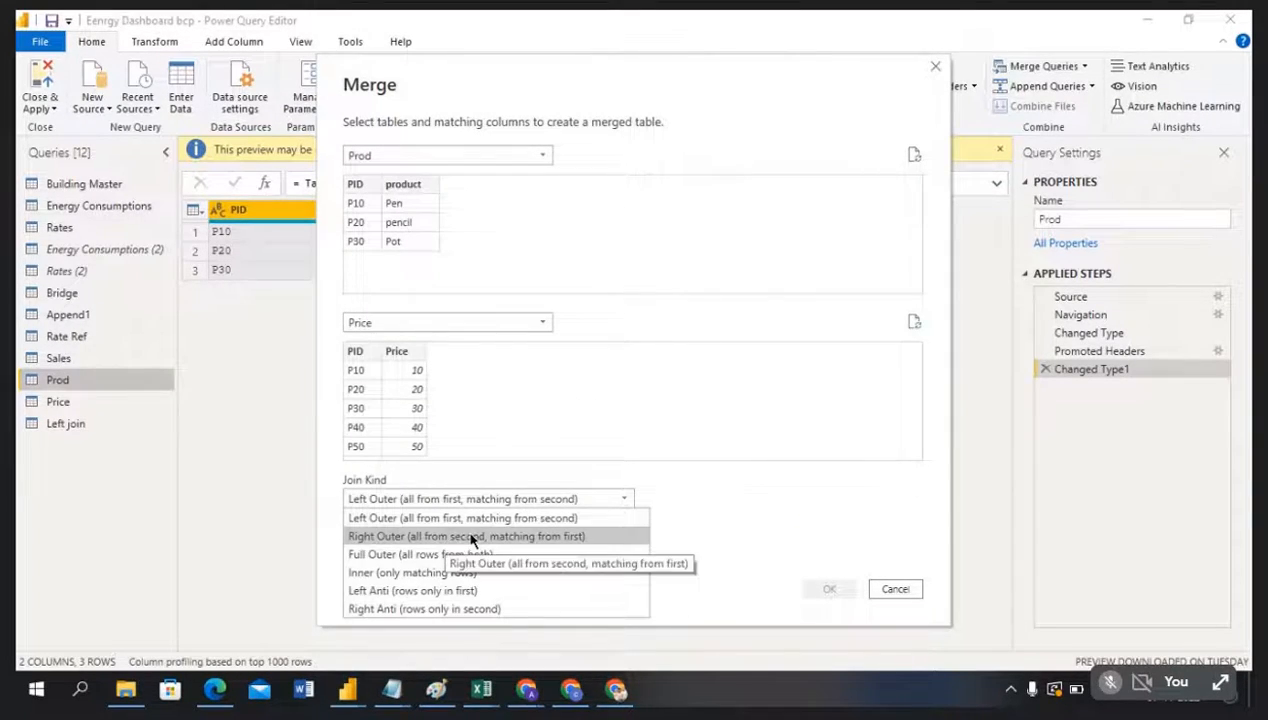
{"action": "left_click", "coordinate": [441, 538]}
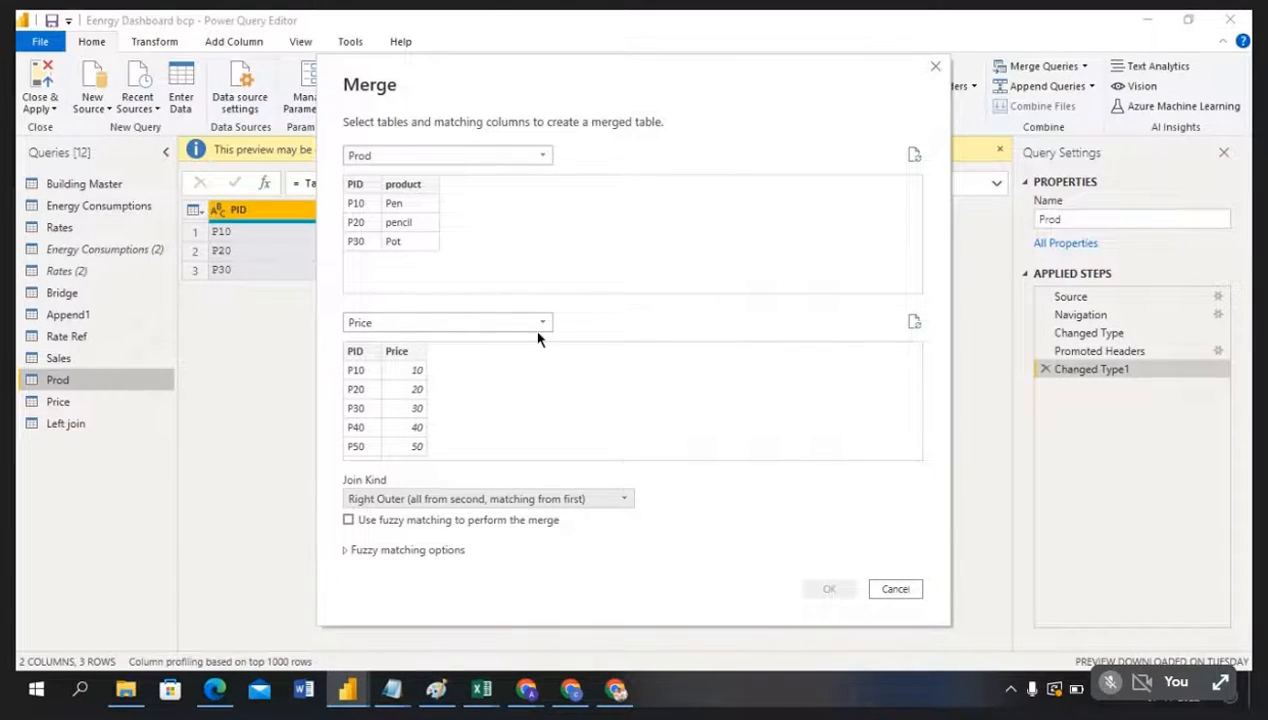
Step: Switch to the Power consume workbook in Excel and enter "Right join = all records form right side .matchcing rec from left side table" in I5
{"action": "mouse_move", "coordinate": [490, 697]}
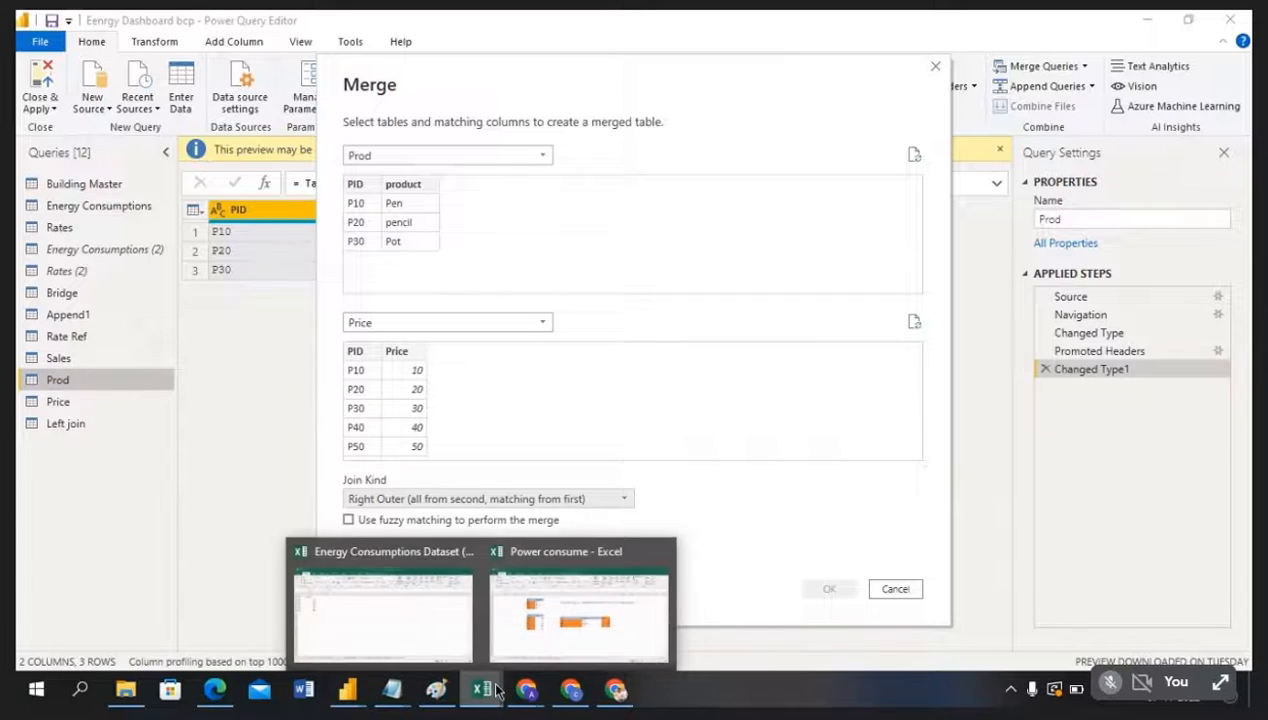
{"action": "left_click", "coordinate": [558, 645]}
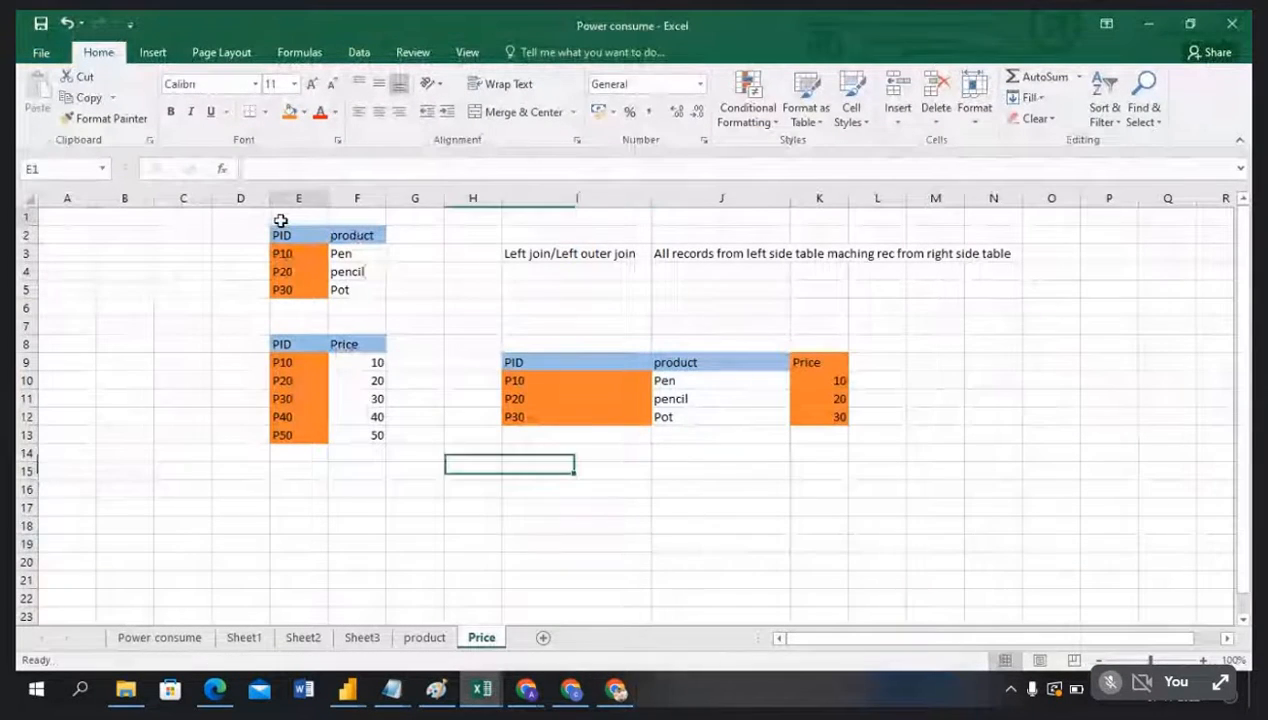
{"action": "left_click", "coordinate": [290, 360]}
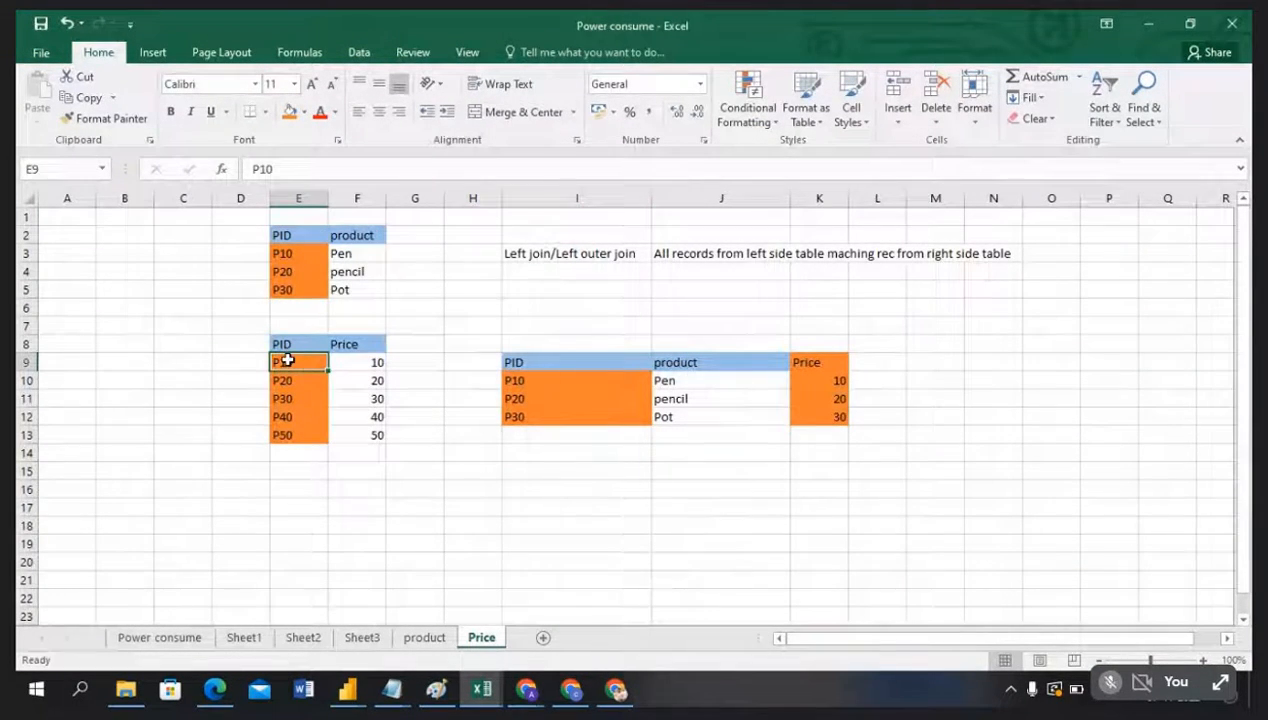
{"action": "left_click", "coordinate": [519, 290]}
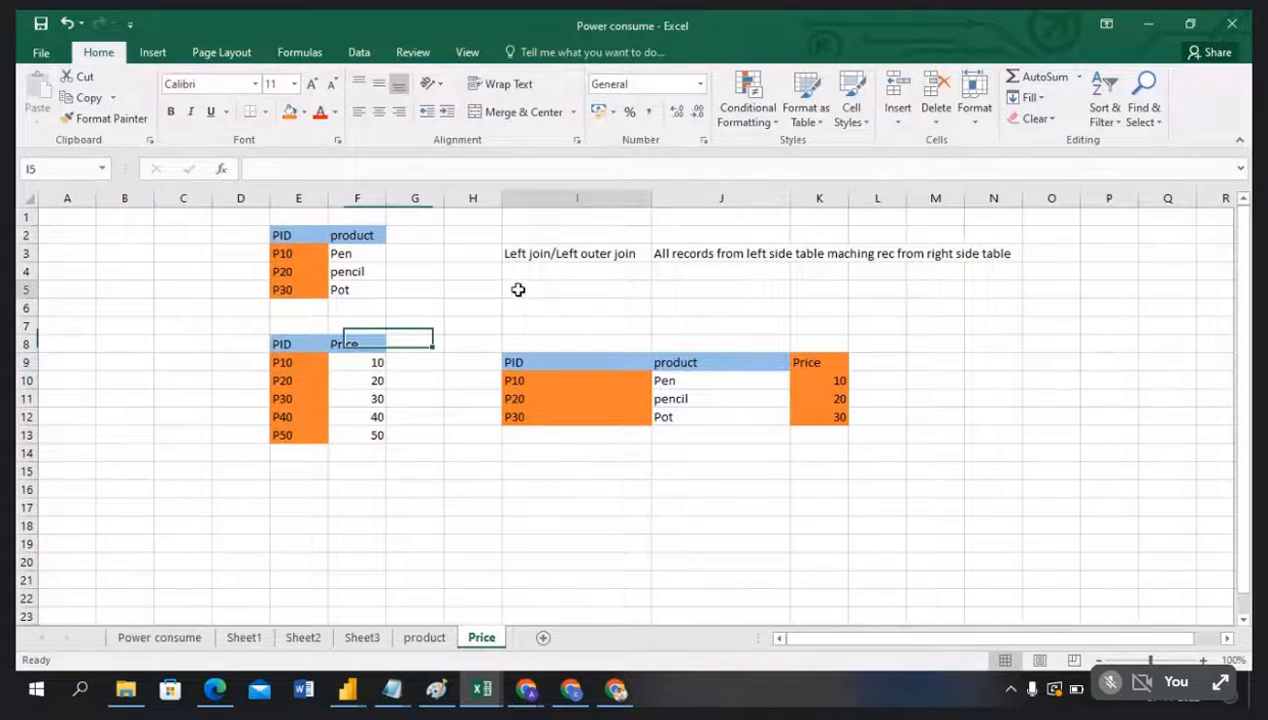
{"action": "type", "text": "Ri"}
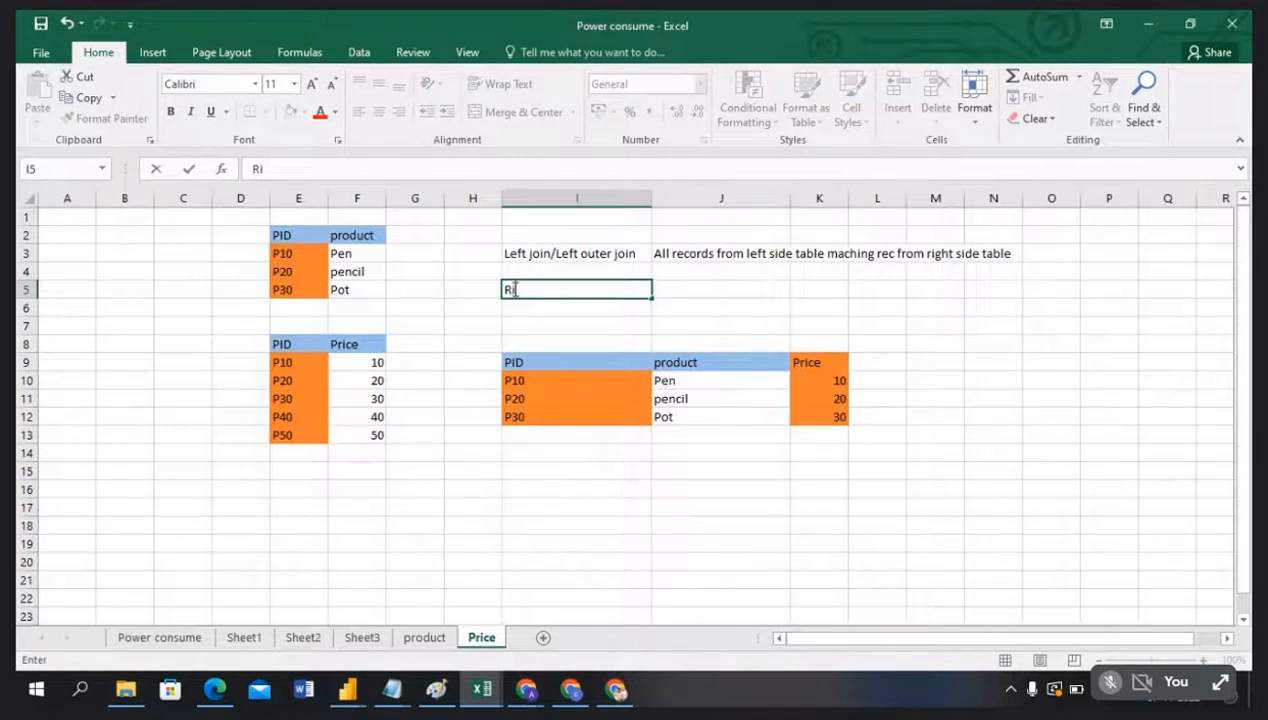
{"action": "type", "text": "ght join"}
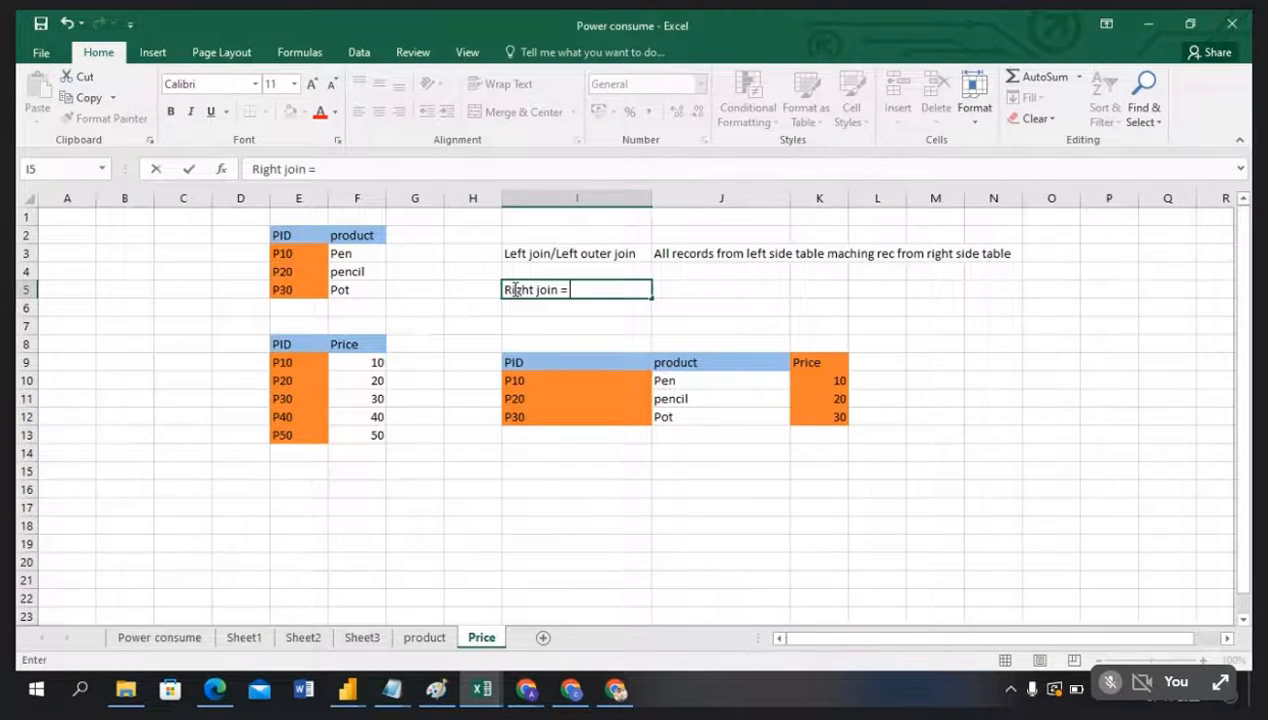
{"action": "type", "text": " = all records"}
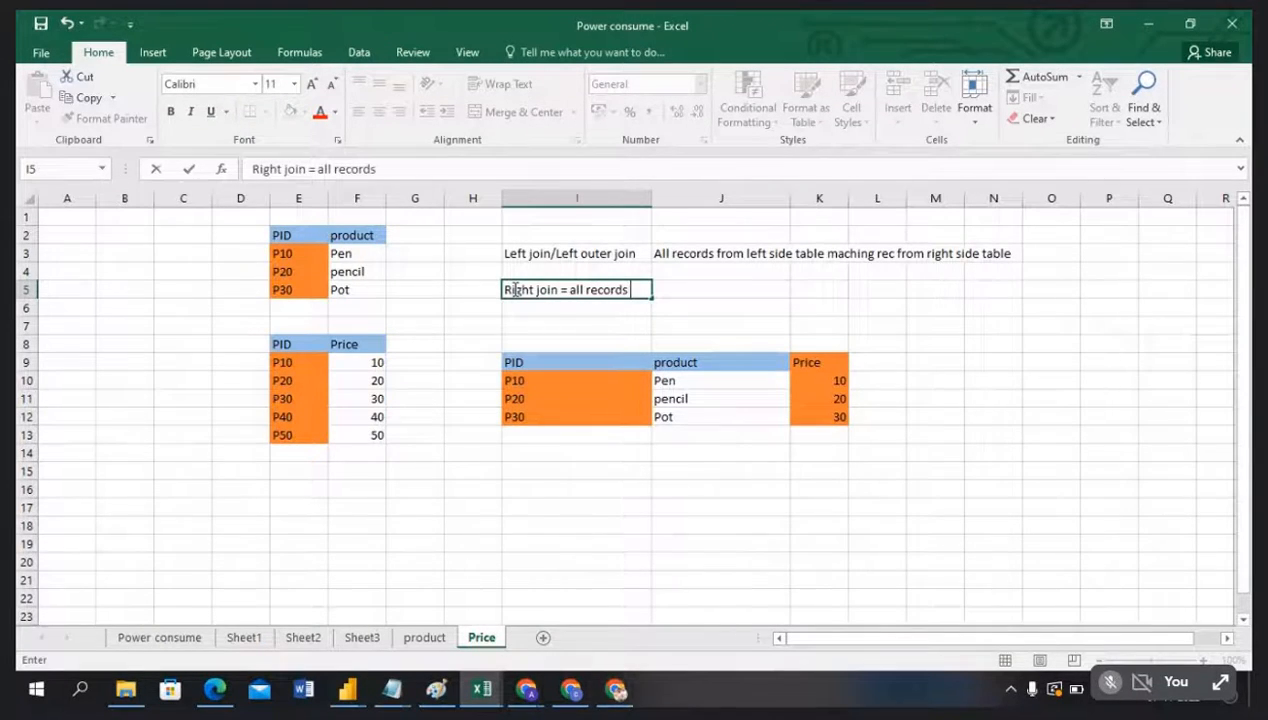
{"action": "type", "text": " form rig"}
{"action": "type", "text": "h"}
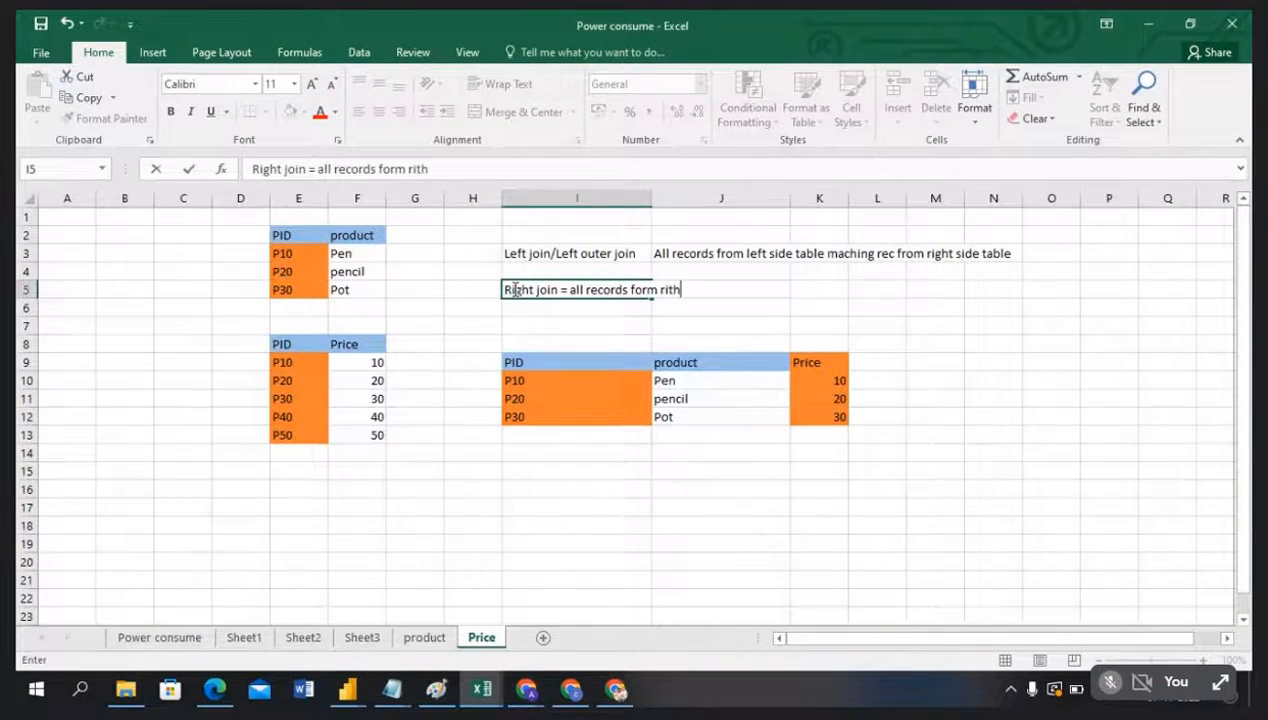
{"action": "key", "text": "BackSpace"}
{"action": "type", "text": "ght side .m"}
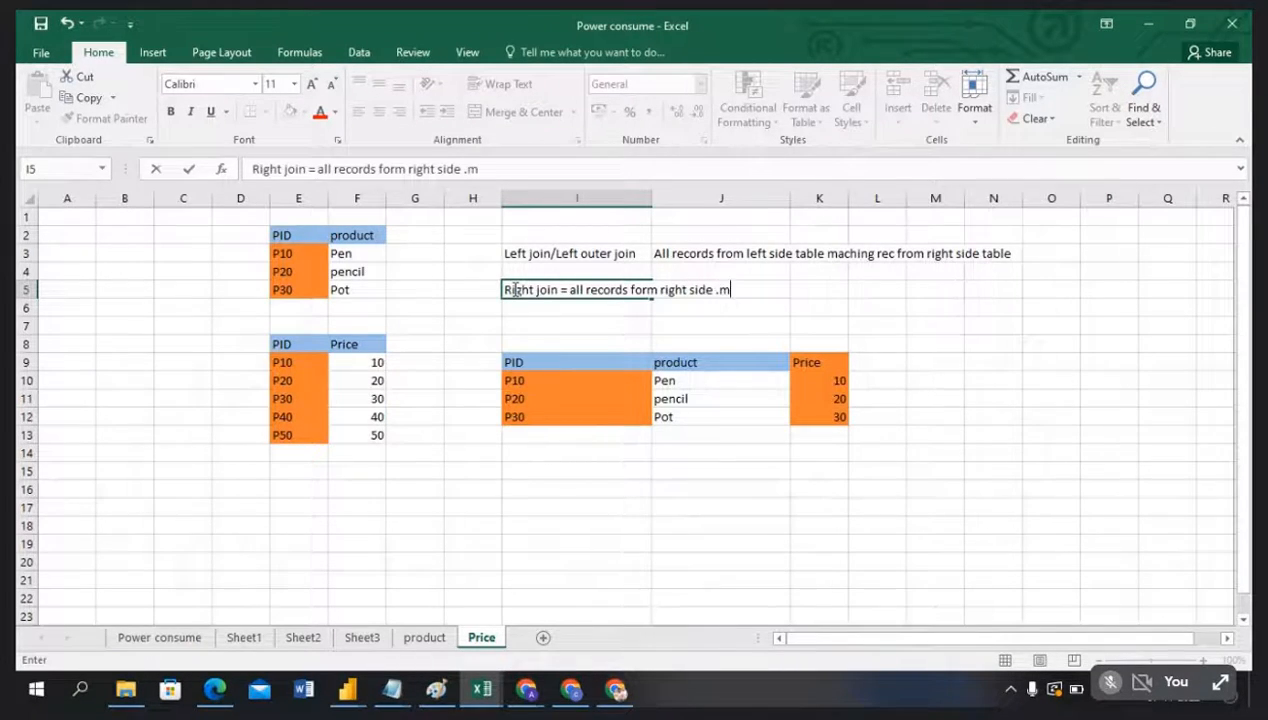
{"action": "type", "text": "atchcing rec"}
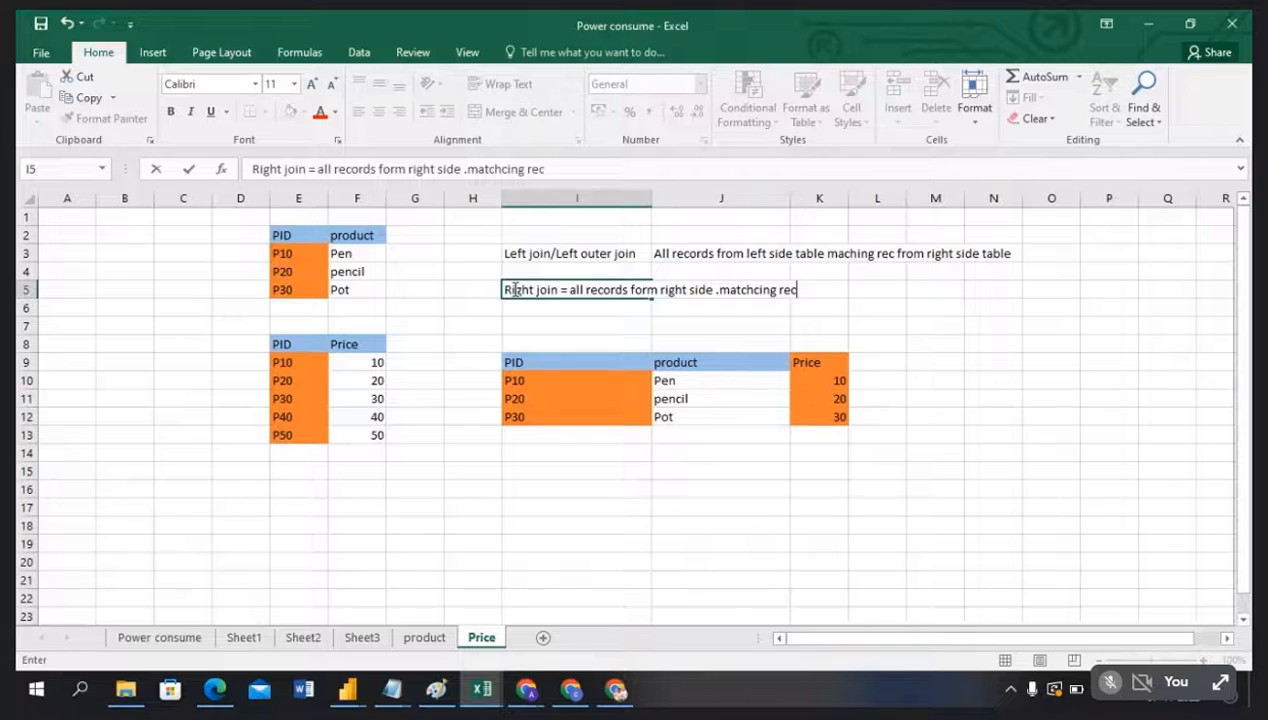
{"action": "type", "text": " from left side ta"}
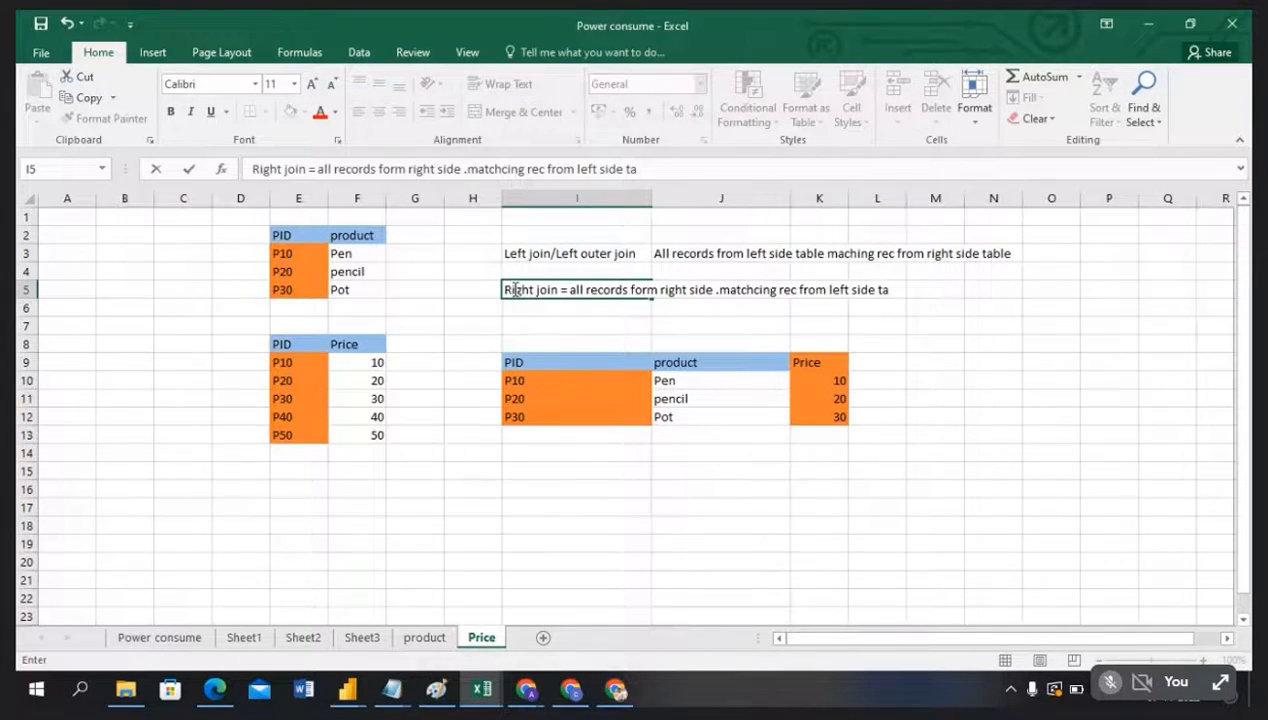
{"action": "type", "text": "ble"}
{"action": "left_click", "coordinate": [510, 524]}
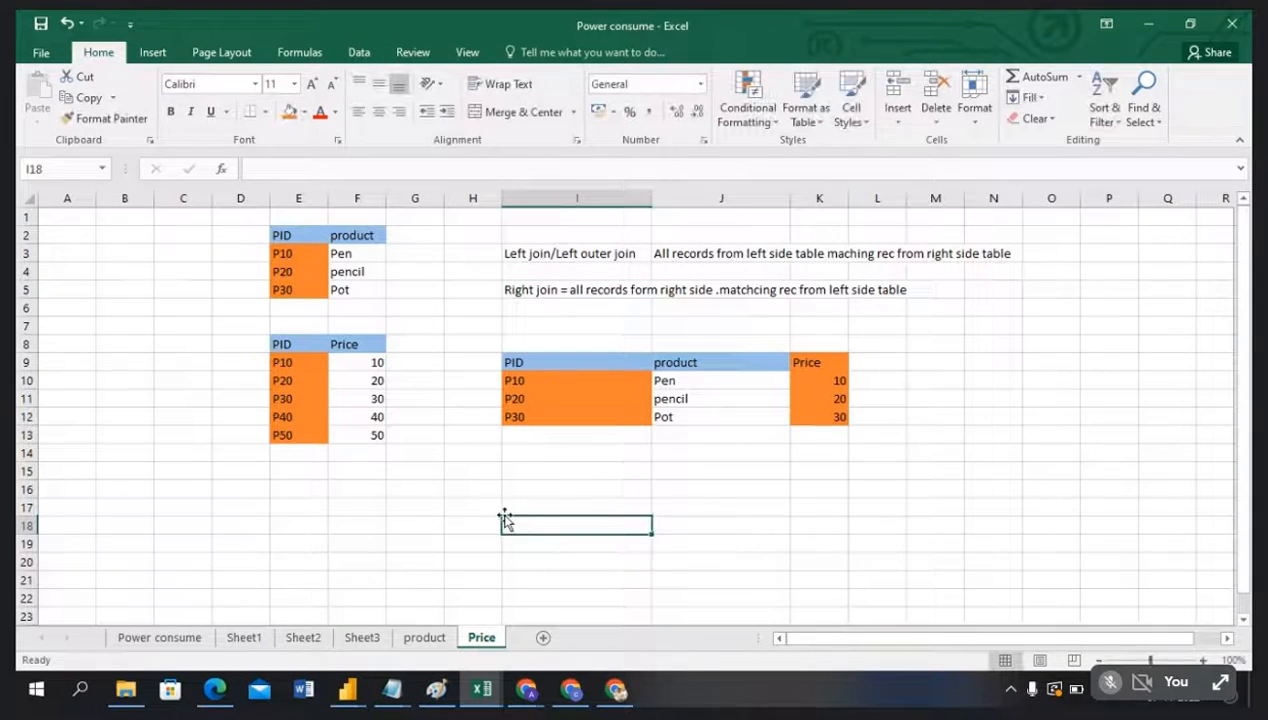
Step: Copy the PID and Price table, E8:F13, to a new location starting at I15
{"action": "left_click_drag", "start_coordinate": [282, 345], "coordinate": [350, 432]}
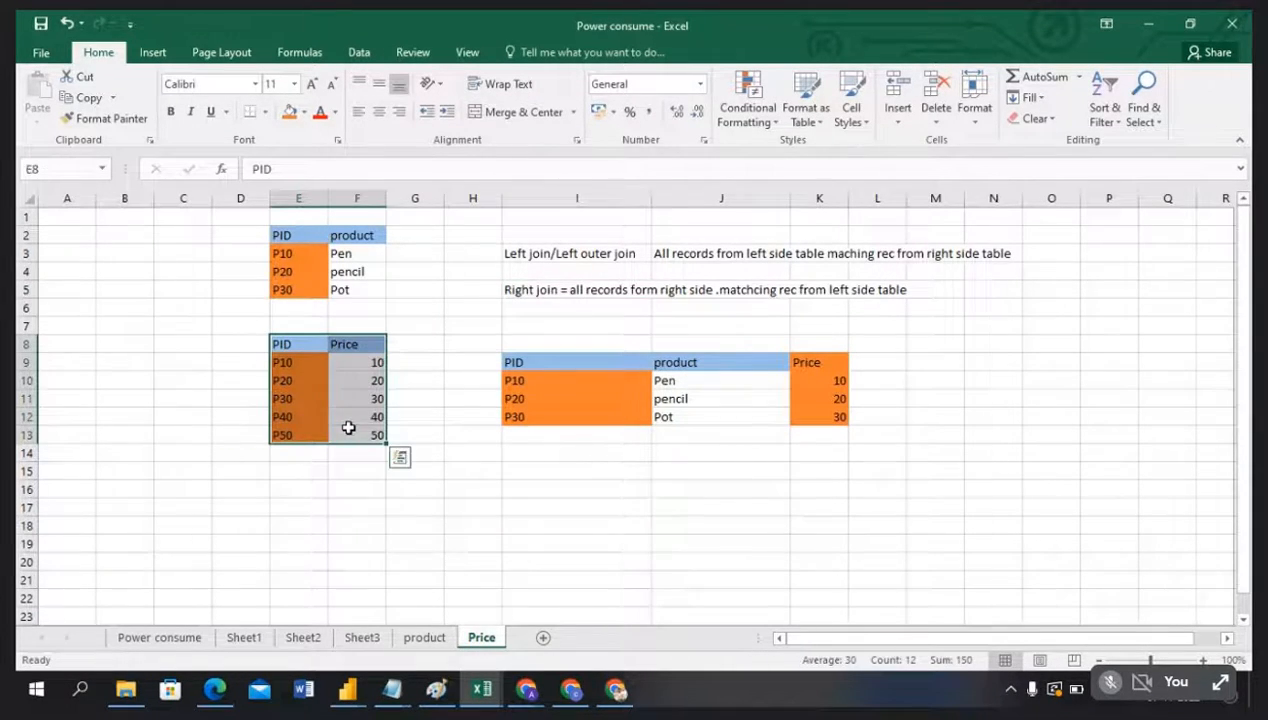
{"action": "key", "text": "ctrl+c"}
{"action": "left_click", "coordinate": [508, 467]}
{"action": "key", "text": "ctrl+v"}
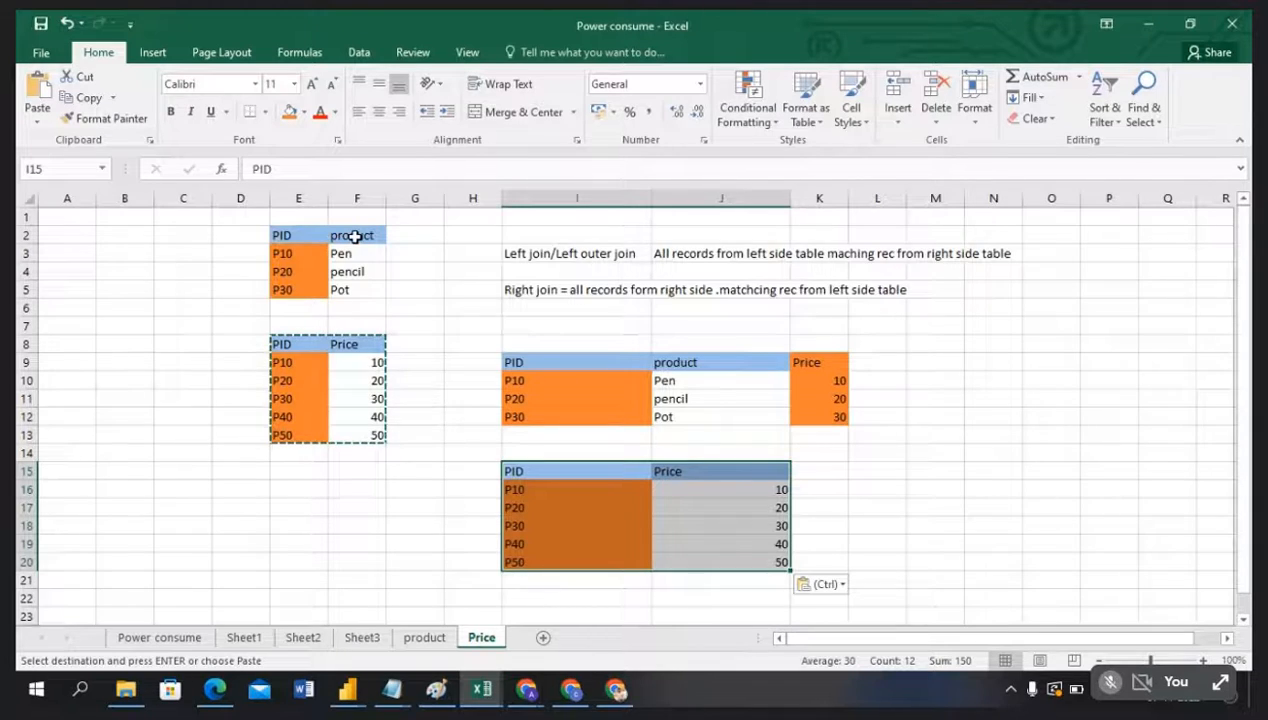
Step: Add the column header Prod in K15, next to the copied table's Price header
{"action": "left_click", "coordinate": [810, 472]}
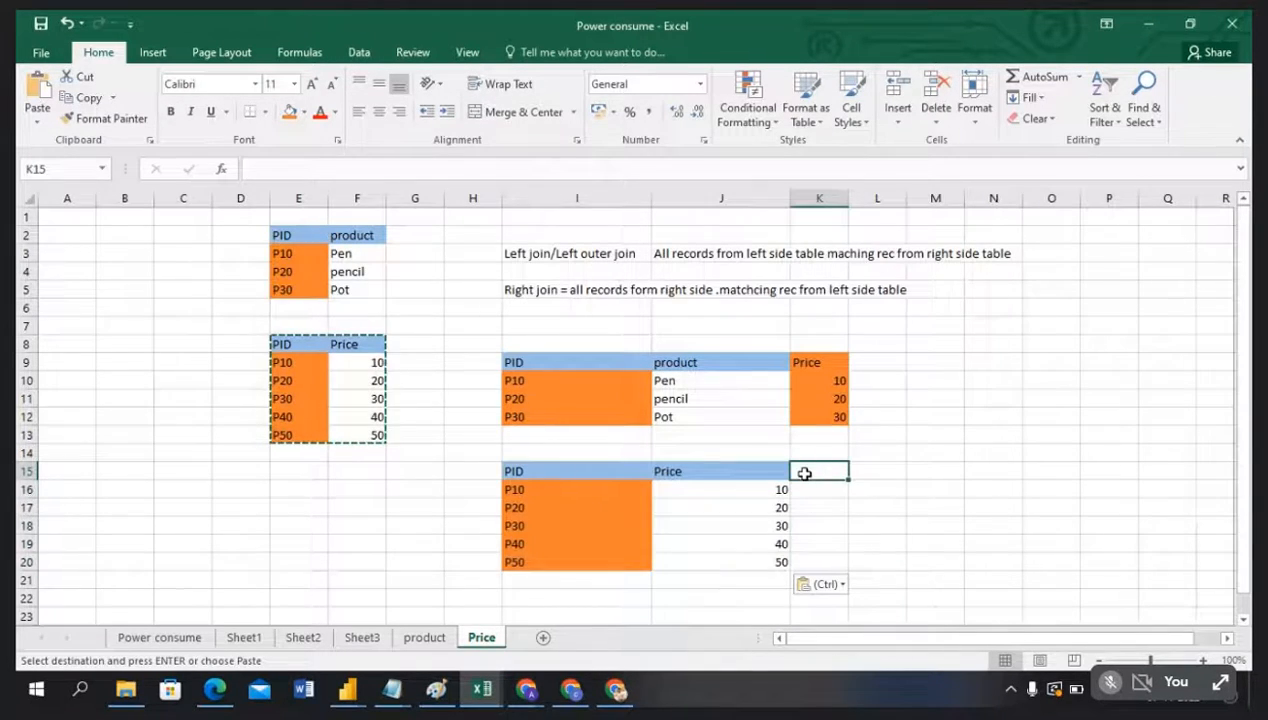
{"action": "type", "text": "Pr"}
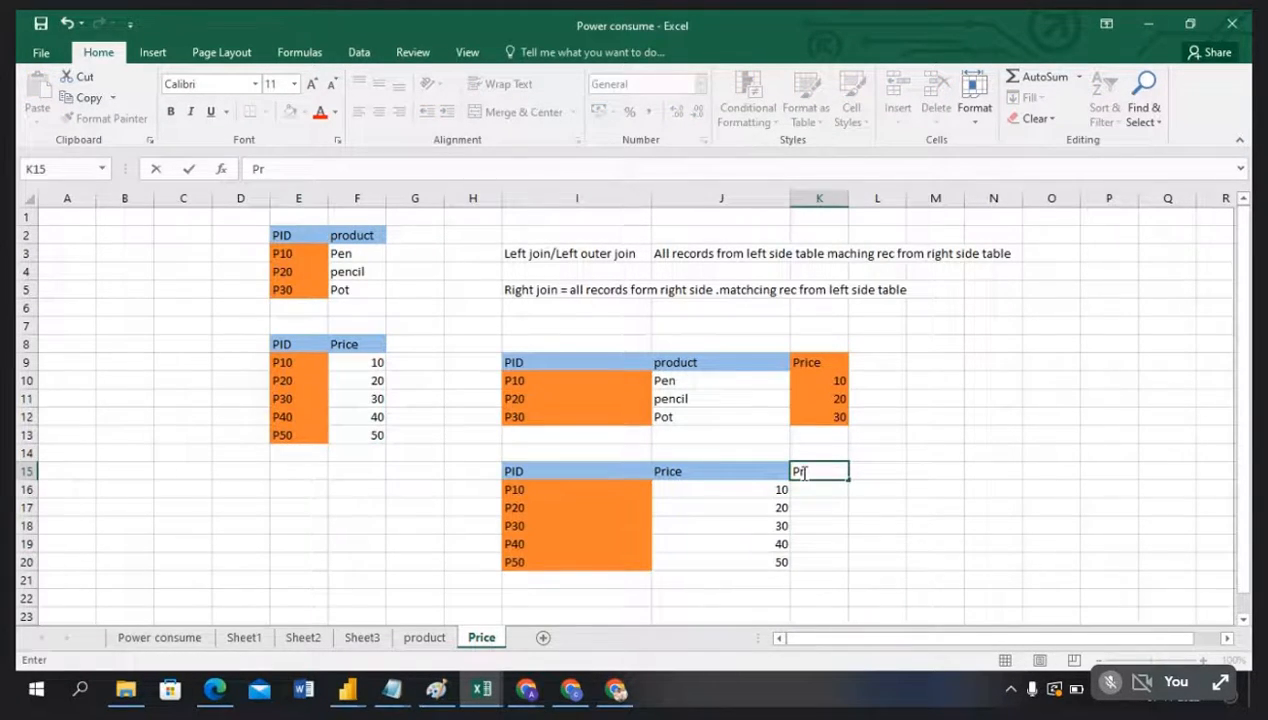
{"action": "type", "text": "oj"}
{"action": "key", "text": "BackSpace"}
{"action": "type", "text": "d"}
{"action": "left_click", "coordinate": [820, 543]}
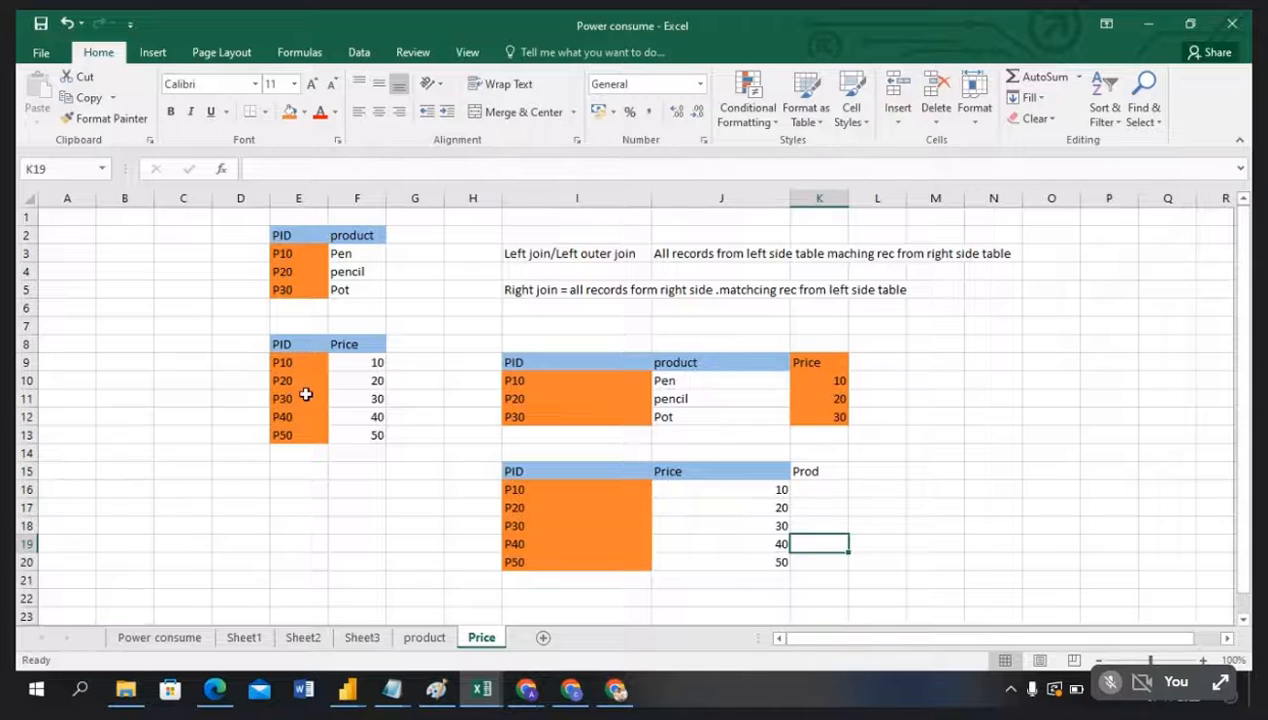
Step: Match P10 between the price and product tables and enter Pen in K16
{"action": "left_click", "coordinate": [287, 364]}
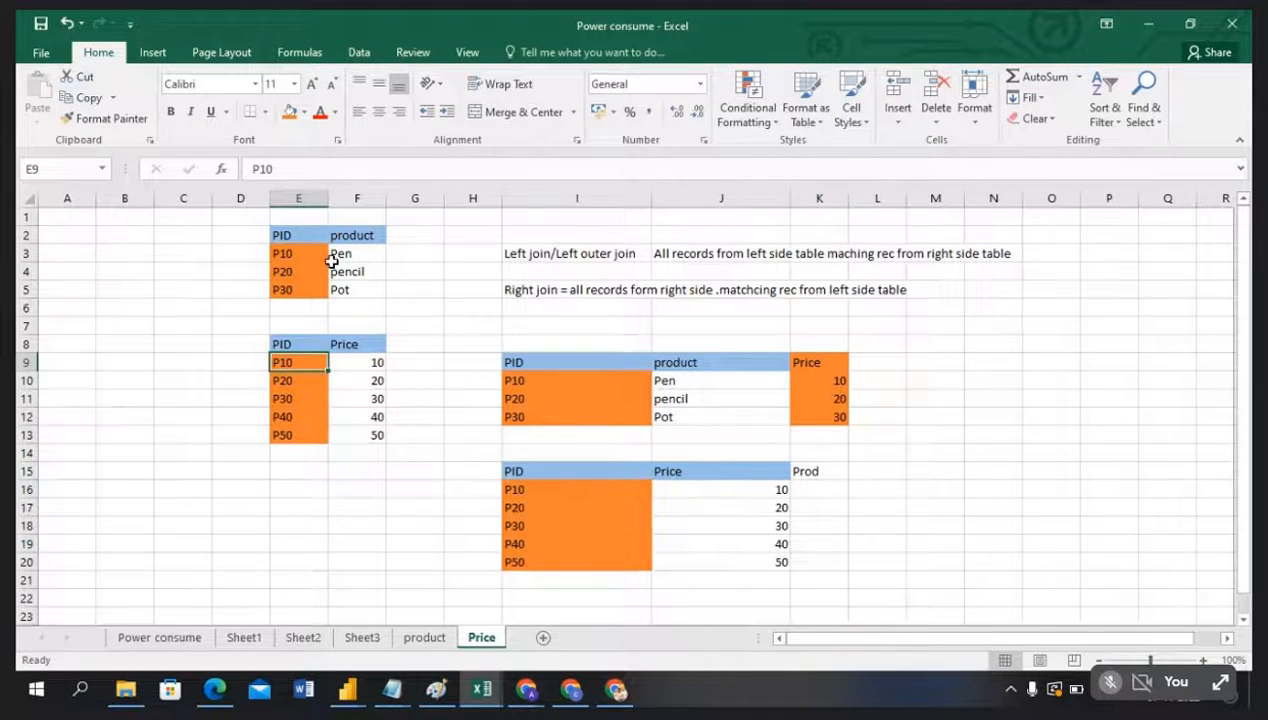
{"action": "left_click", "coordinate": [288, 253]}
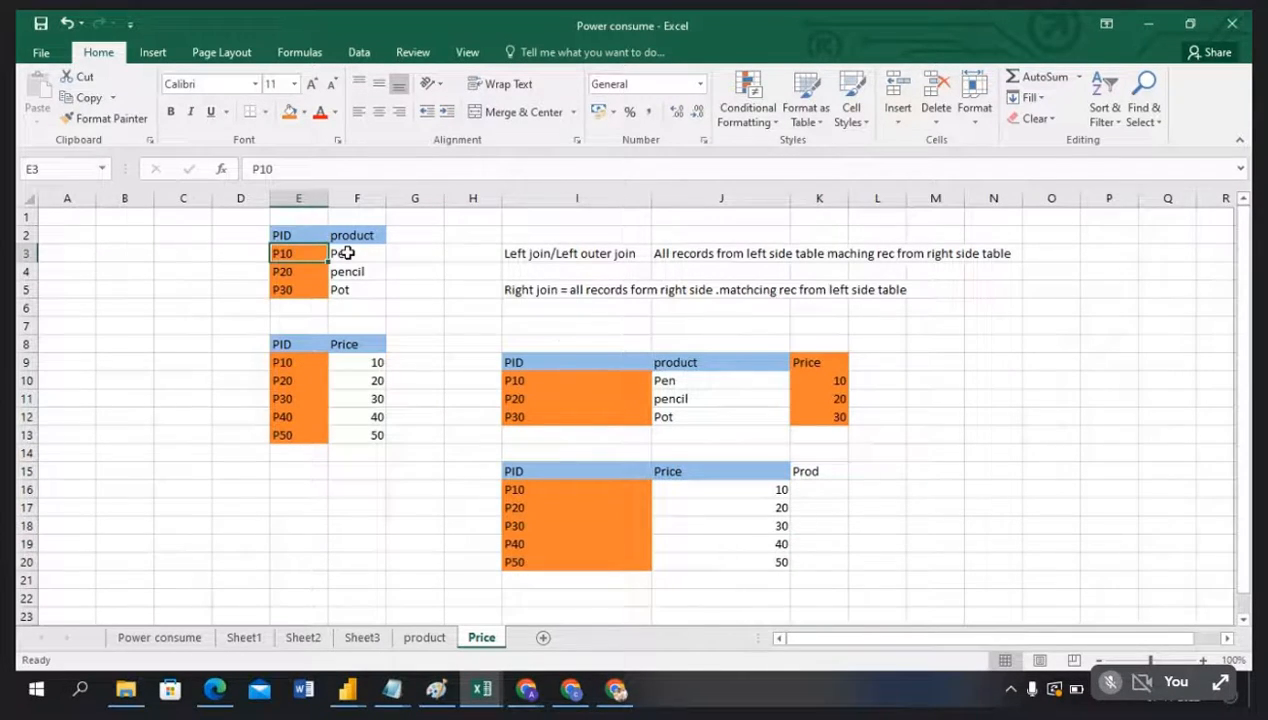
{"action": "left_click", "coordinate": [346, 253]}
{"action": "left_click", "coordinate": [823, 490]}
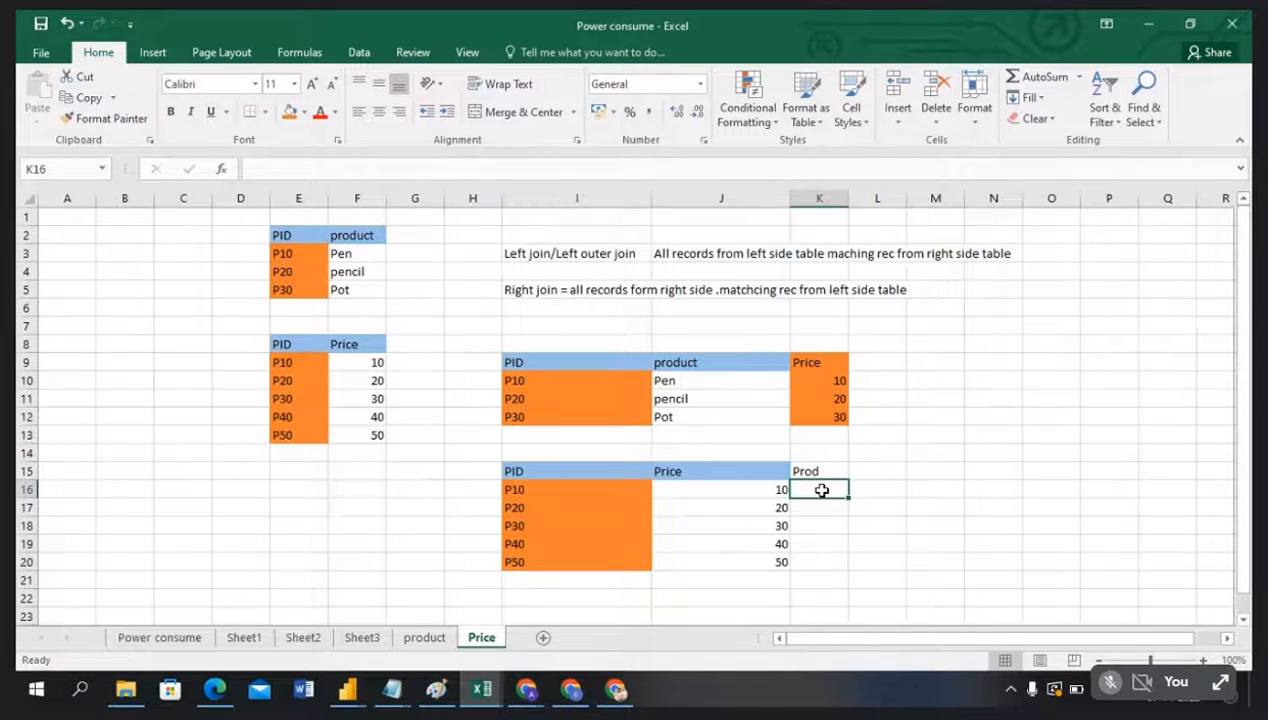
{"action": "type", "text": "Prn"}
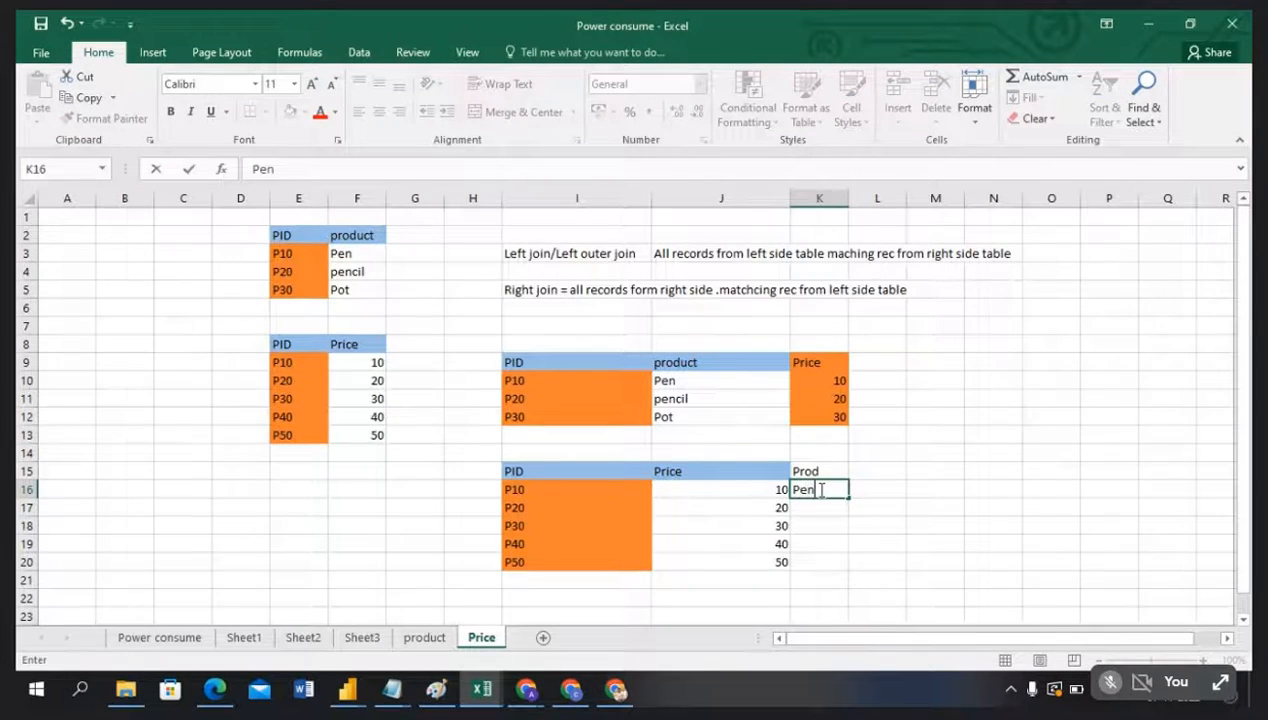
Step: Match P20 between the price and product tables and copy its product, pencil, from F4 to K17
{"action": "left_click", "coordinate": [288, 383]}
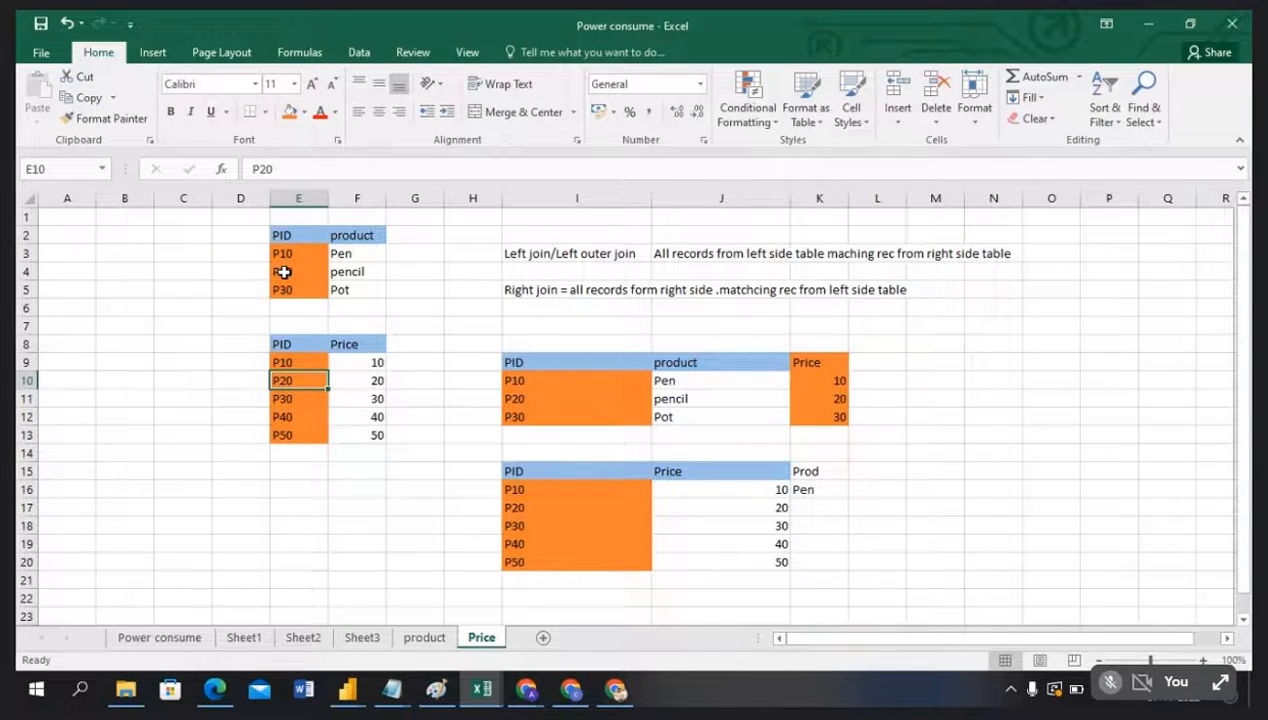
{"action": "left_click", "coordinate": [284, 272]}
{"action": "left_click", "coordinate": [350, 272]}
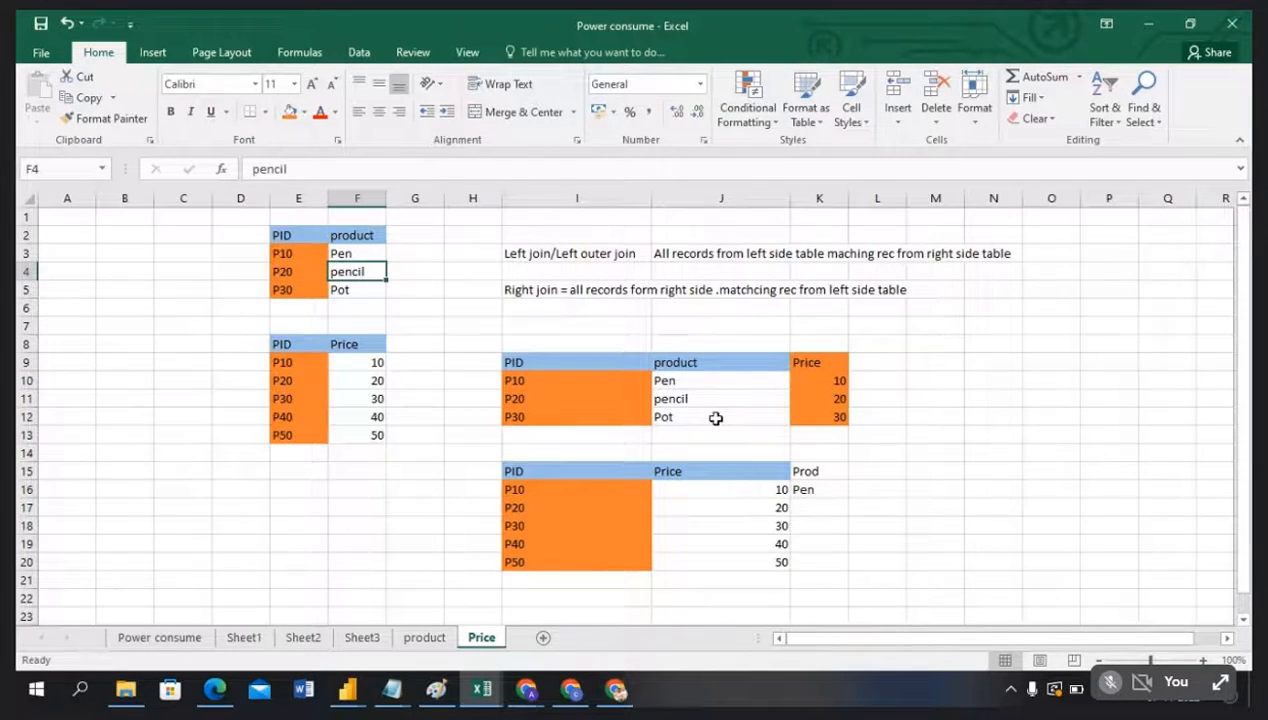
{"action": "key", "text": "ctrl+c"}
{"action": "left_click", "coordinate": [822, 507]}
{"action": "key", "text": "ctrl+v"}
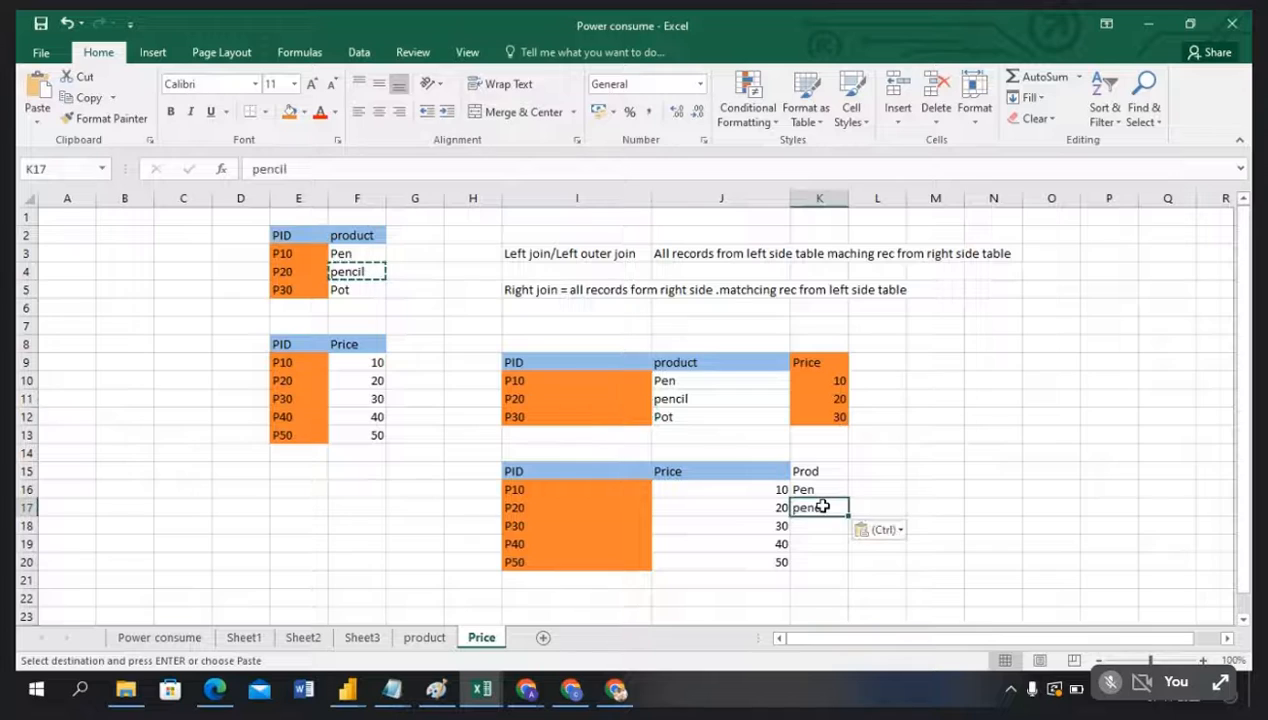
Step: Match P30 between the price and product tables and copy its product, Pot, from F5 to K18
{"action": "left_click", "coordinate": [289, 401]}
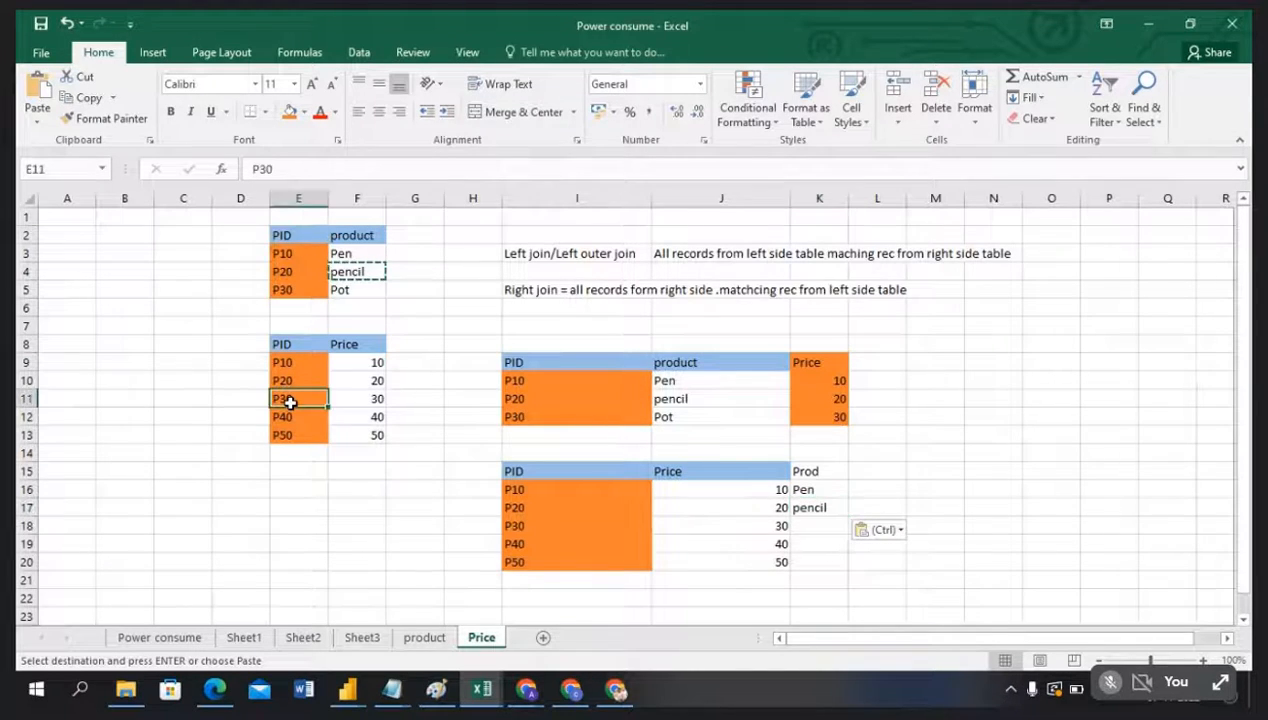
{"action": "left_click", "coordinate": [286, 289]}
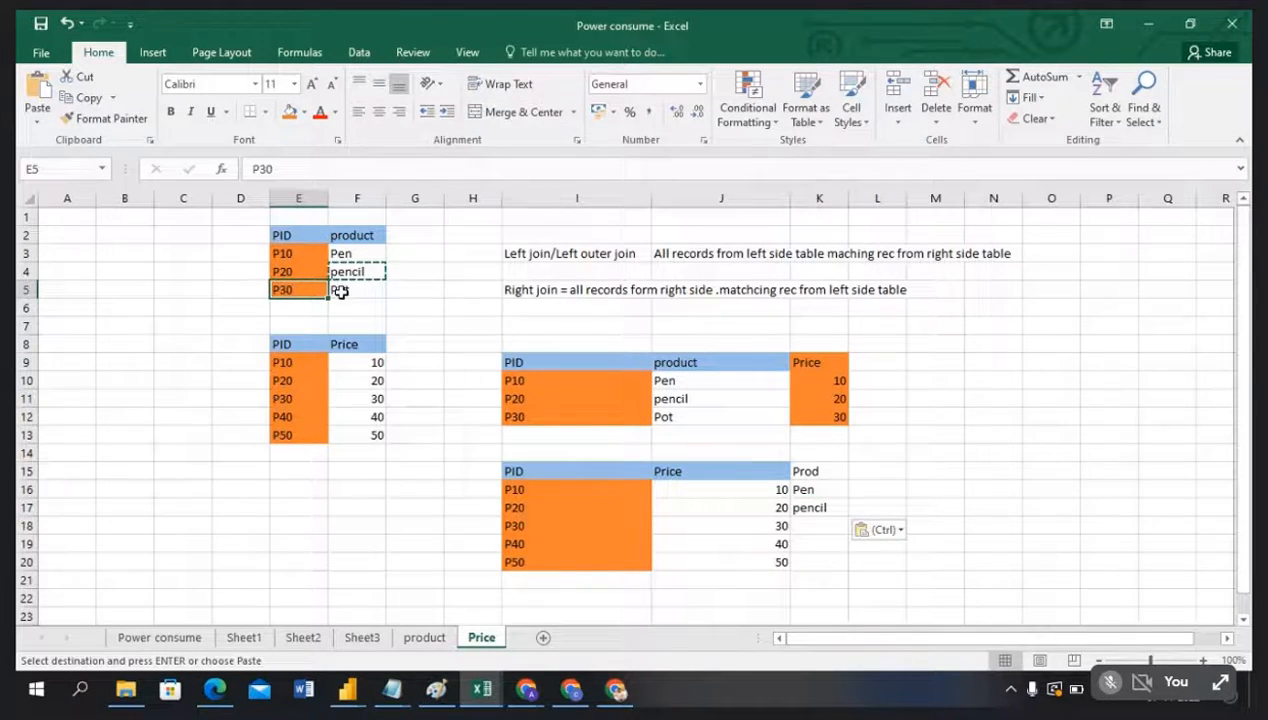
{"action": "left_click", "coordinate": [342, 291]}
{"action": "key", "text": "ctrl+c"}
{"action": "left_click", "coordinate": [812, 526]}
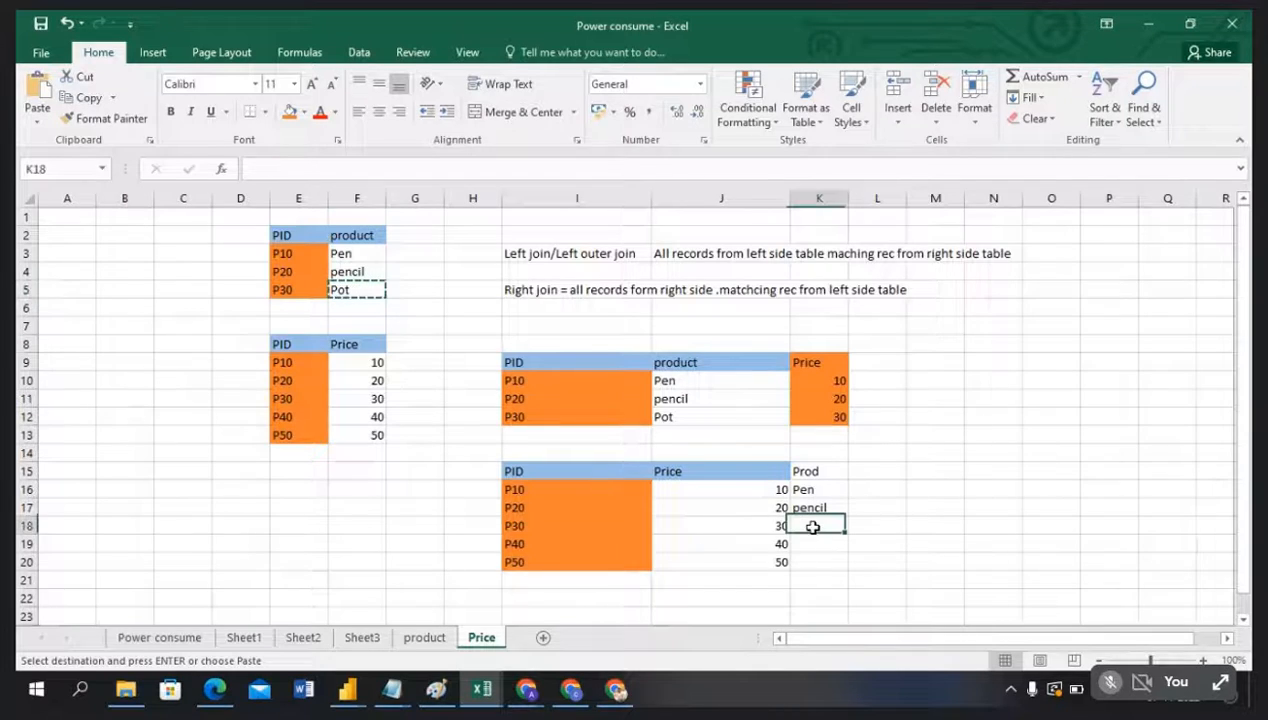
{"action": "key", "text": "ctrl+v"}
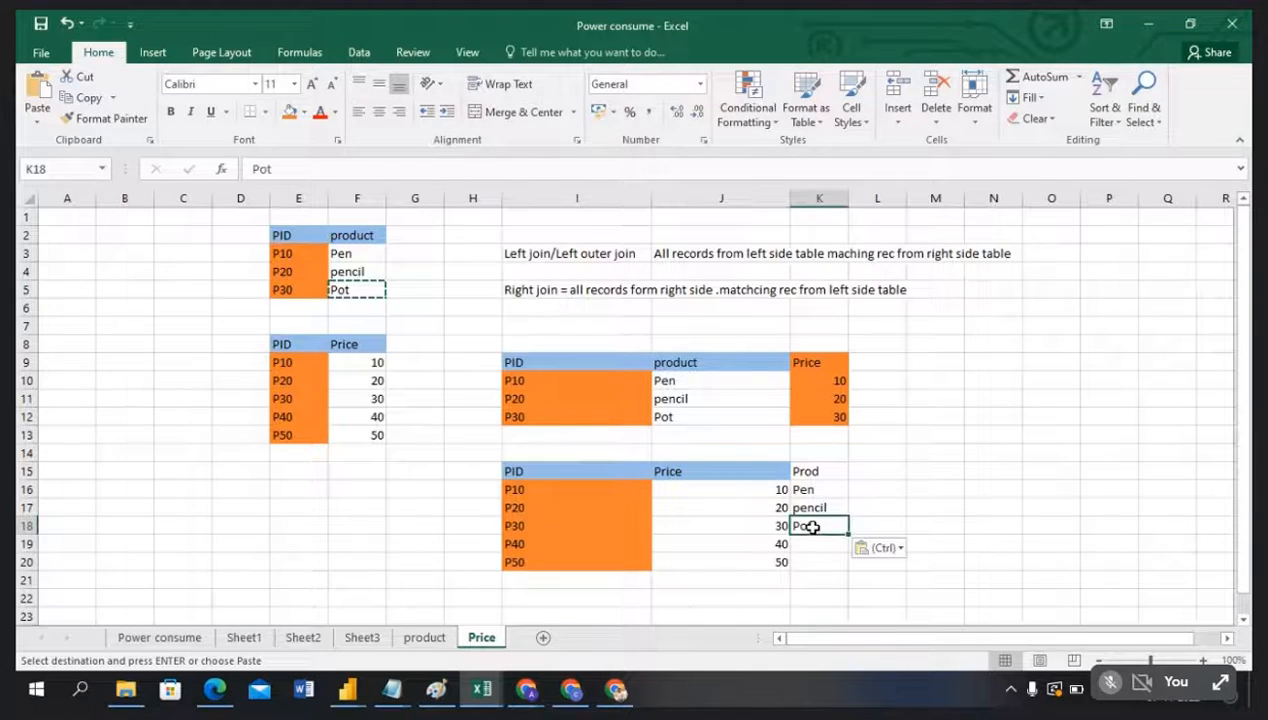
Step: Look up P40 and P50 in the product table and enter Null as their product in K19 and K20
{"action": "left_click", "coordinate": [288, 416]}
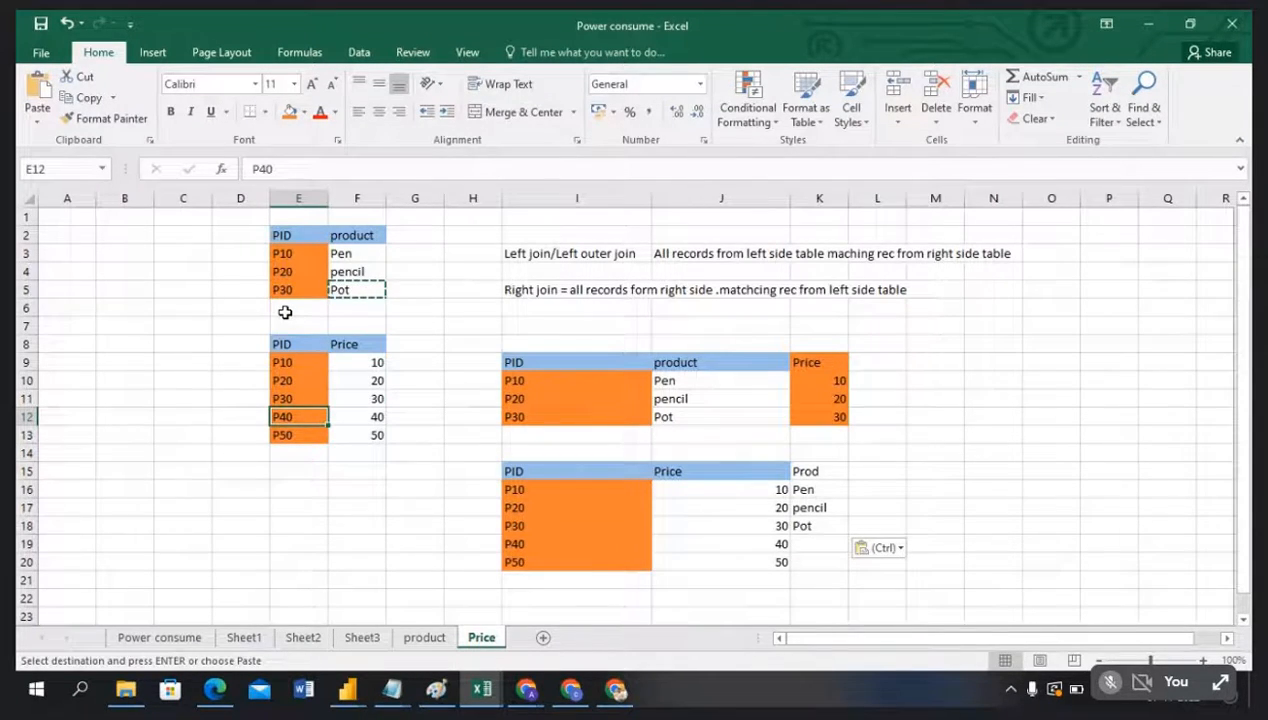
{"action": "left_click", "coordinate": [816, 545]}
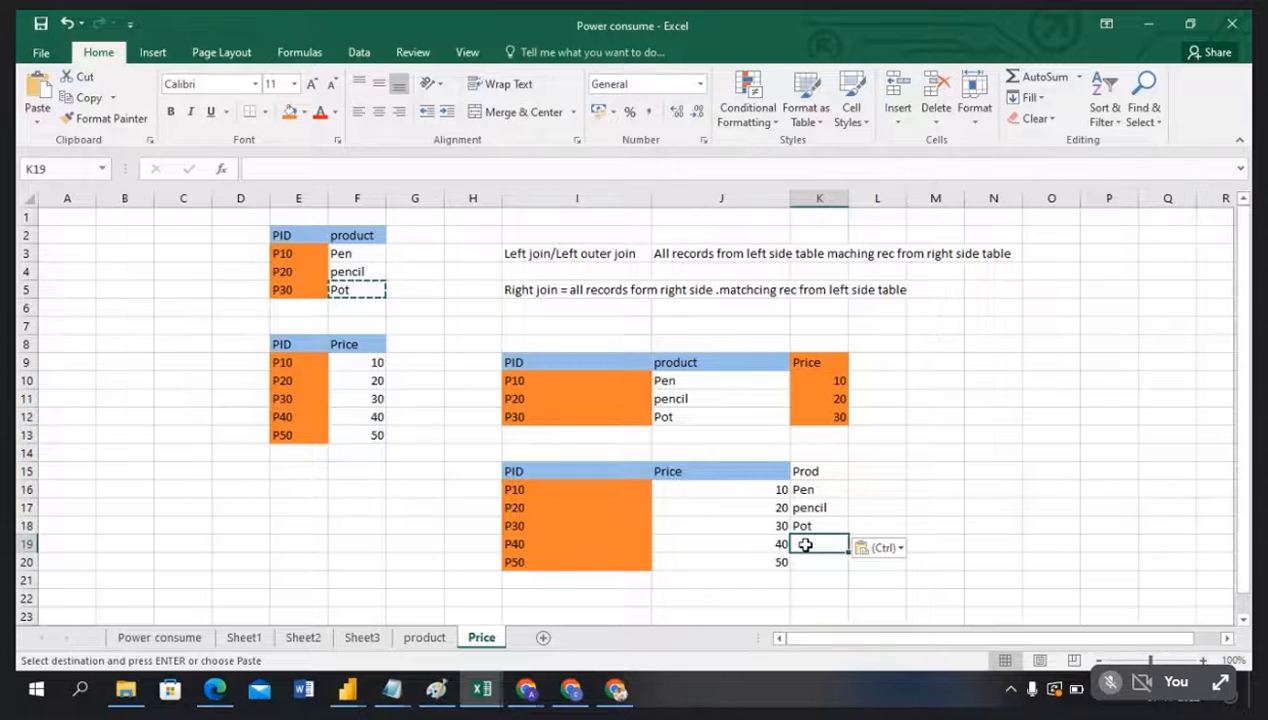
{"action": "type", "text": "N"}
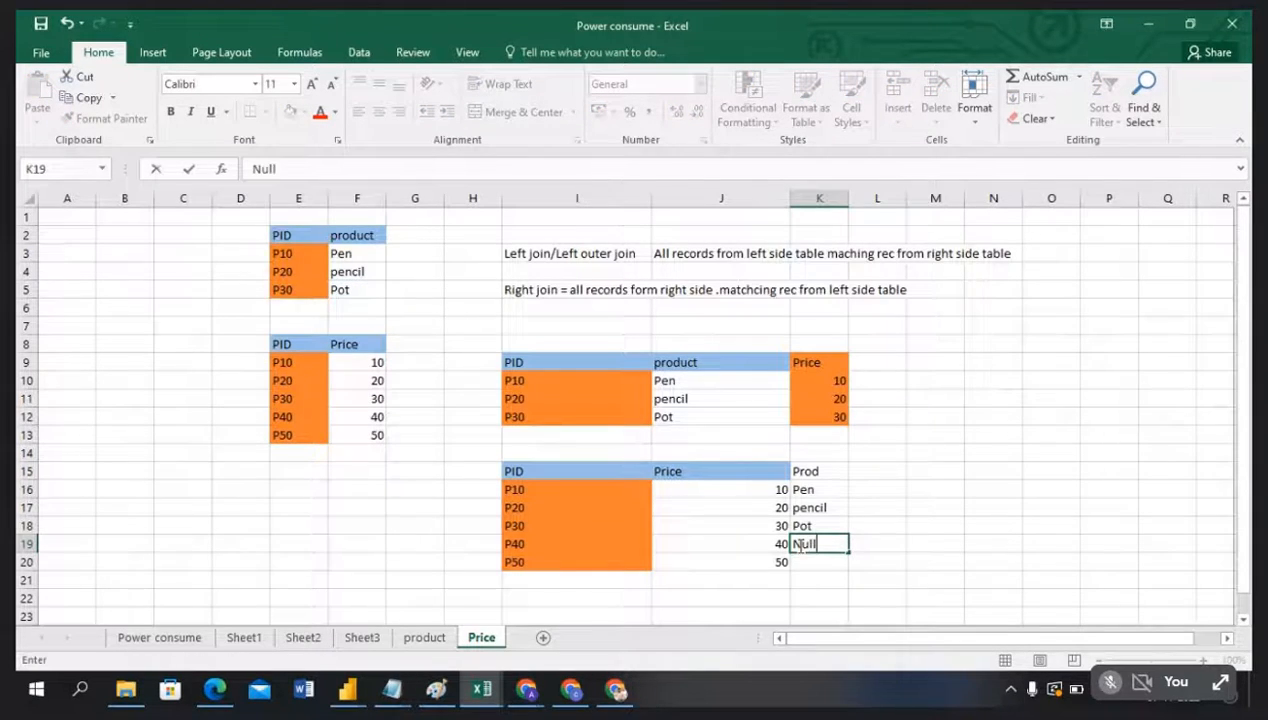
{"action": "type", "text": "ull"}
{"action": "left_click", "coordinate": [292, 435]}
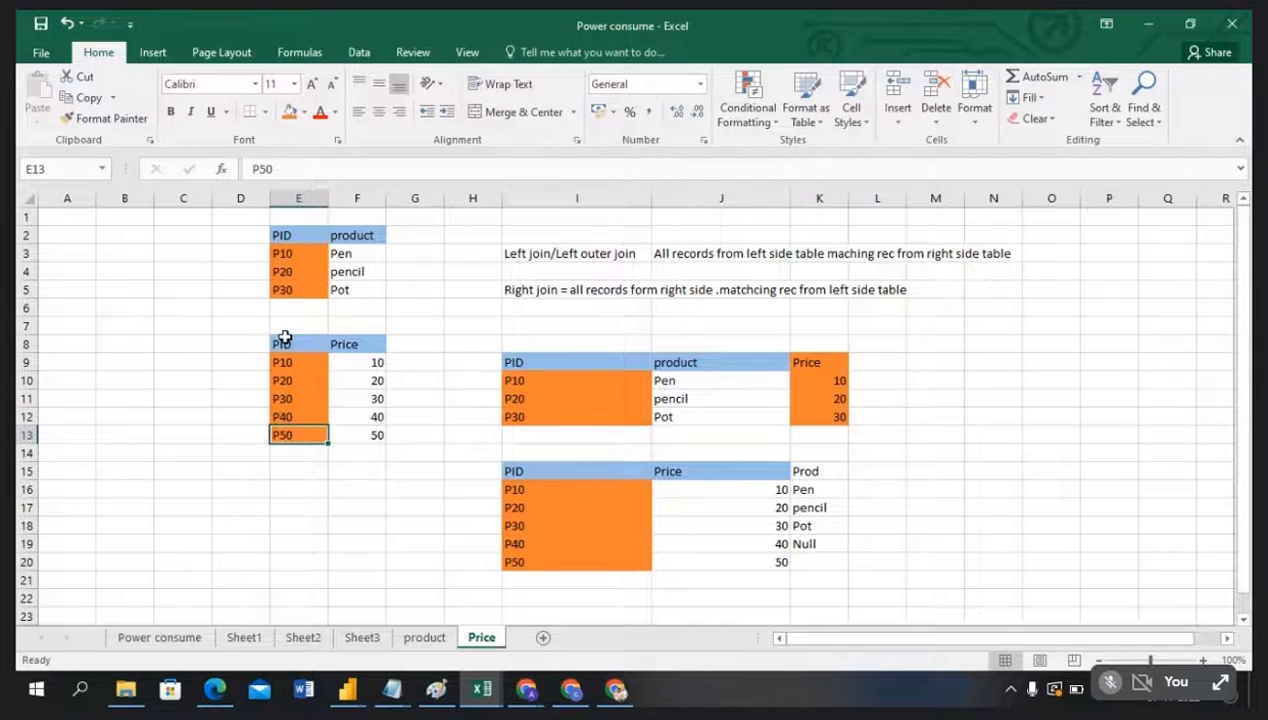
{"action": "left_click", "coordinate": [812, 561]}
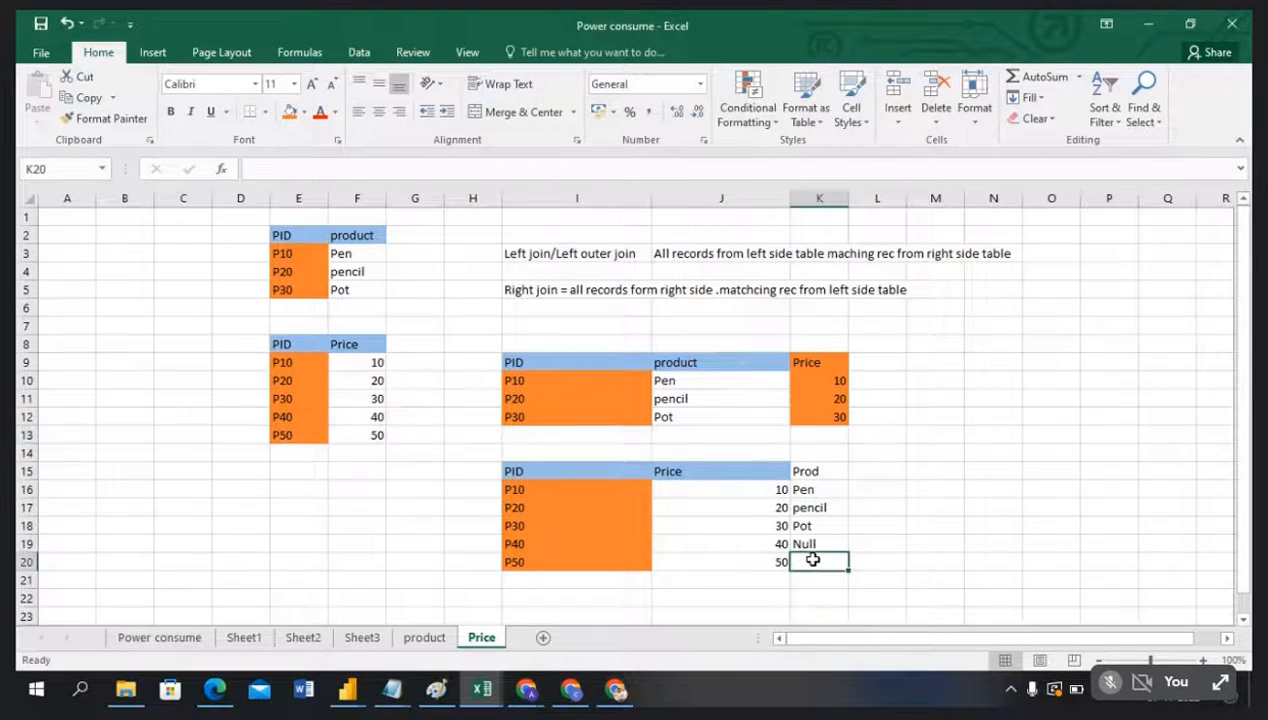
{"action": "type", "text": "Null"}
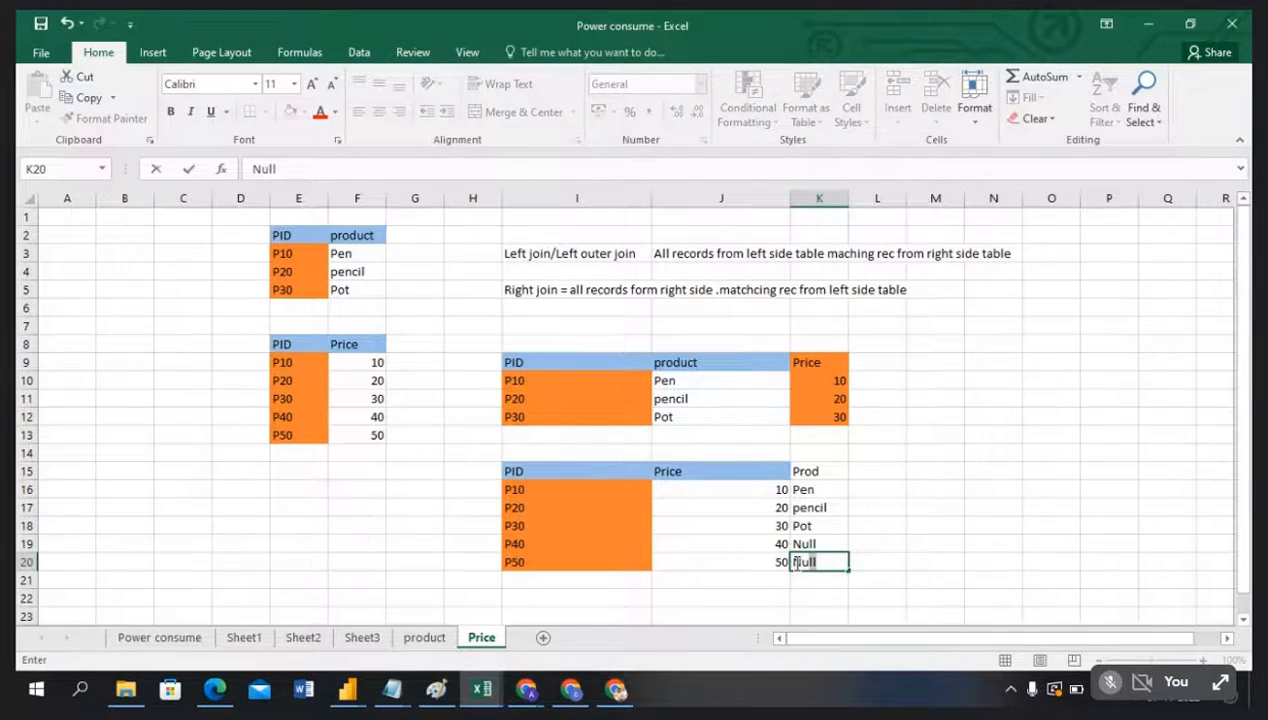
{"action": "left_click", "coordinate": [904, 521]}
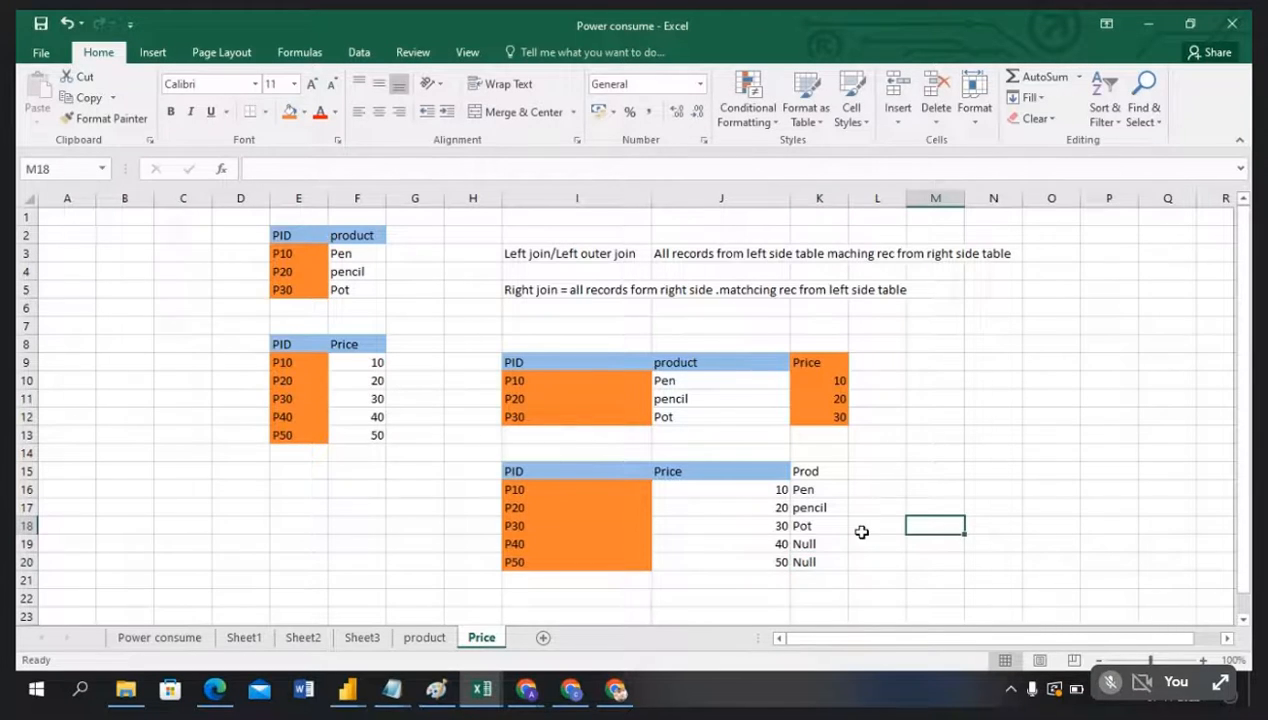
Step: Compare the original price table and product values with the copied table and its Prod column, including the Null cells
{"action": "left_click", "coordinate": [290, 343]}
{"action": "left_click_drag", "start_coordinate": [290, 343], "coordinate": [360, 436]}
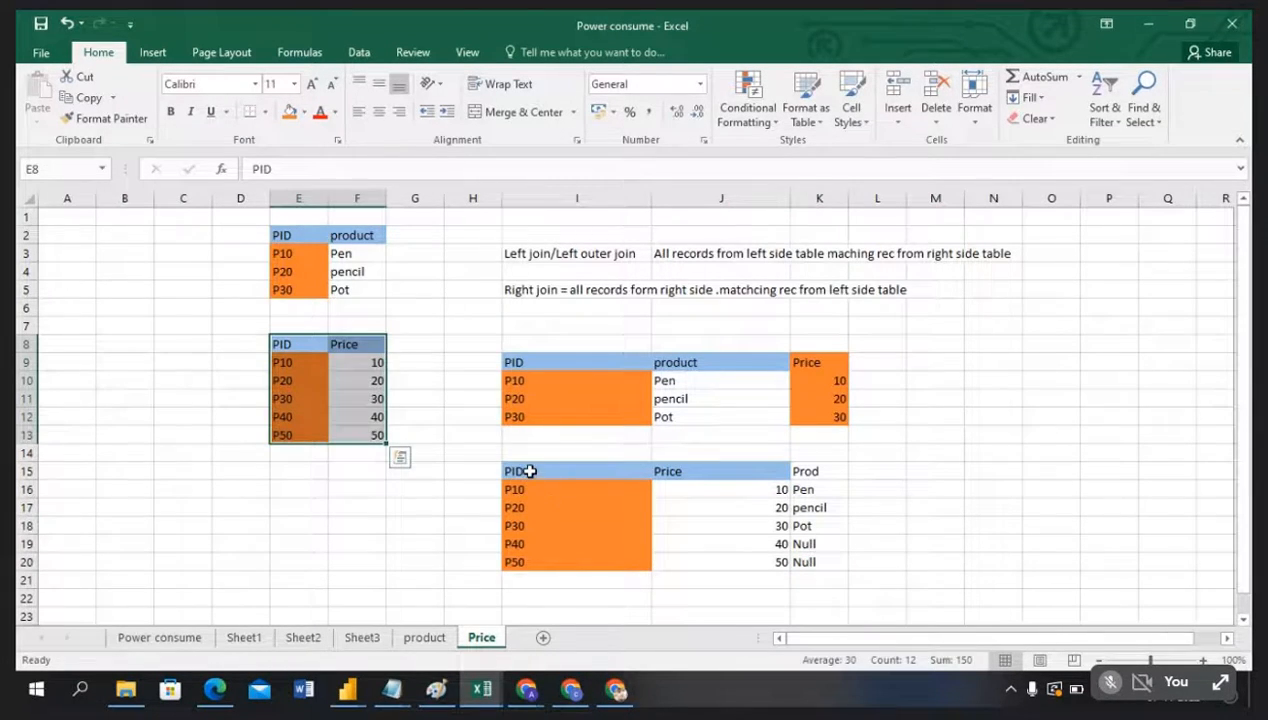
{"action": "left_click_drag", "start_coordinate": [524, 470], "coordinate": [707, 568]}
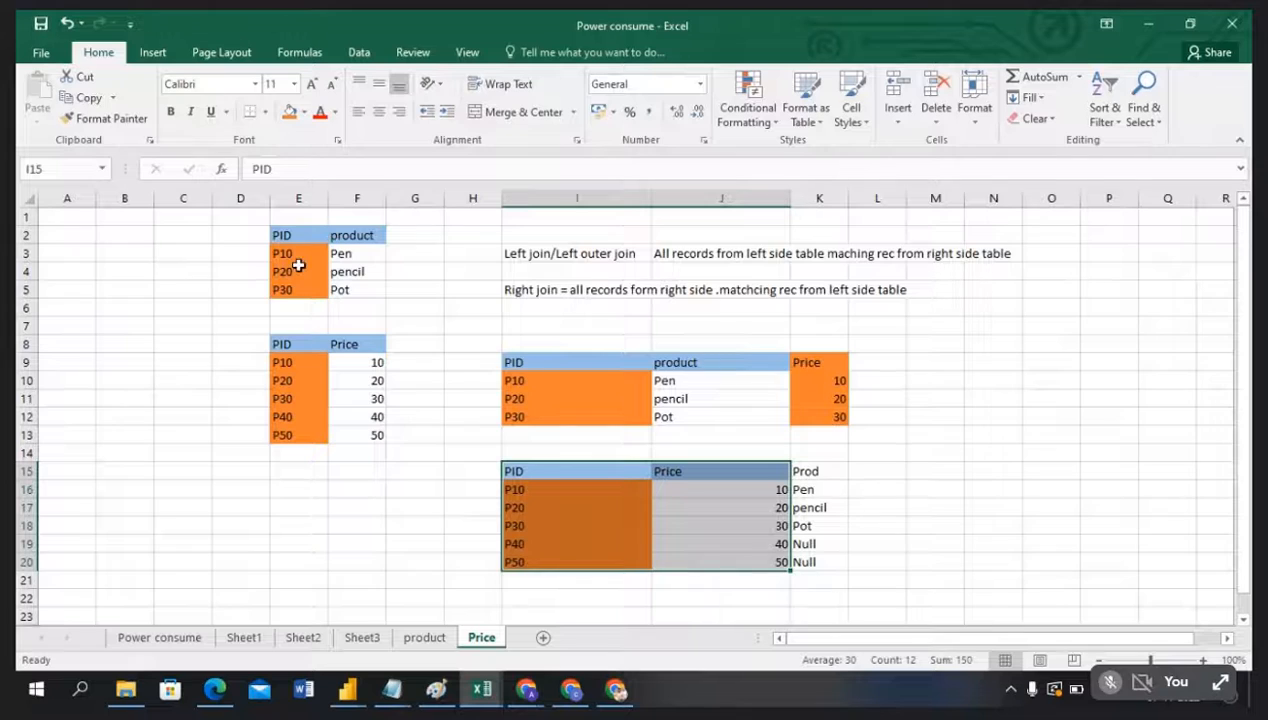
{"action": "left_click_drag", "start_coordinate": [335, 254], "coordinate": [342, 292]}
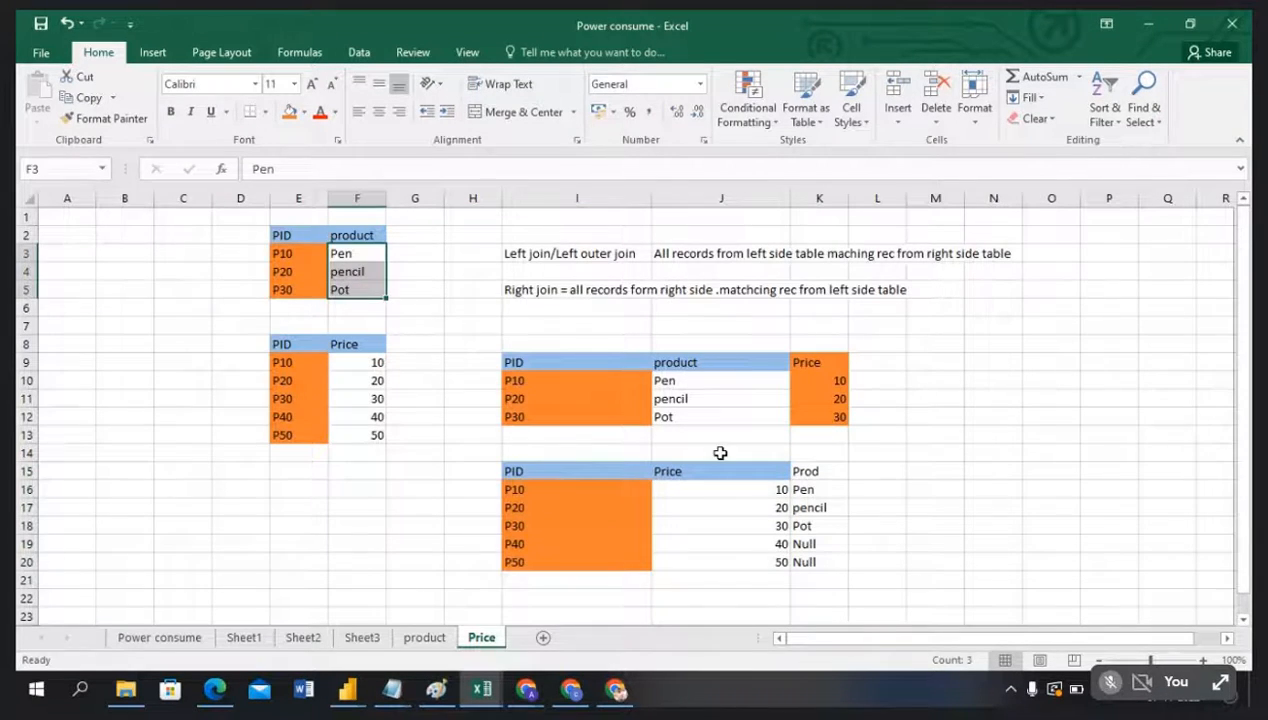
{"action": "left_click_drag", "start_coordinate": [803, 489], "coordinate": [817, 560]}
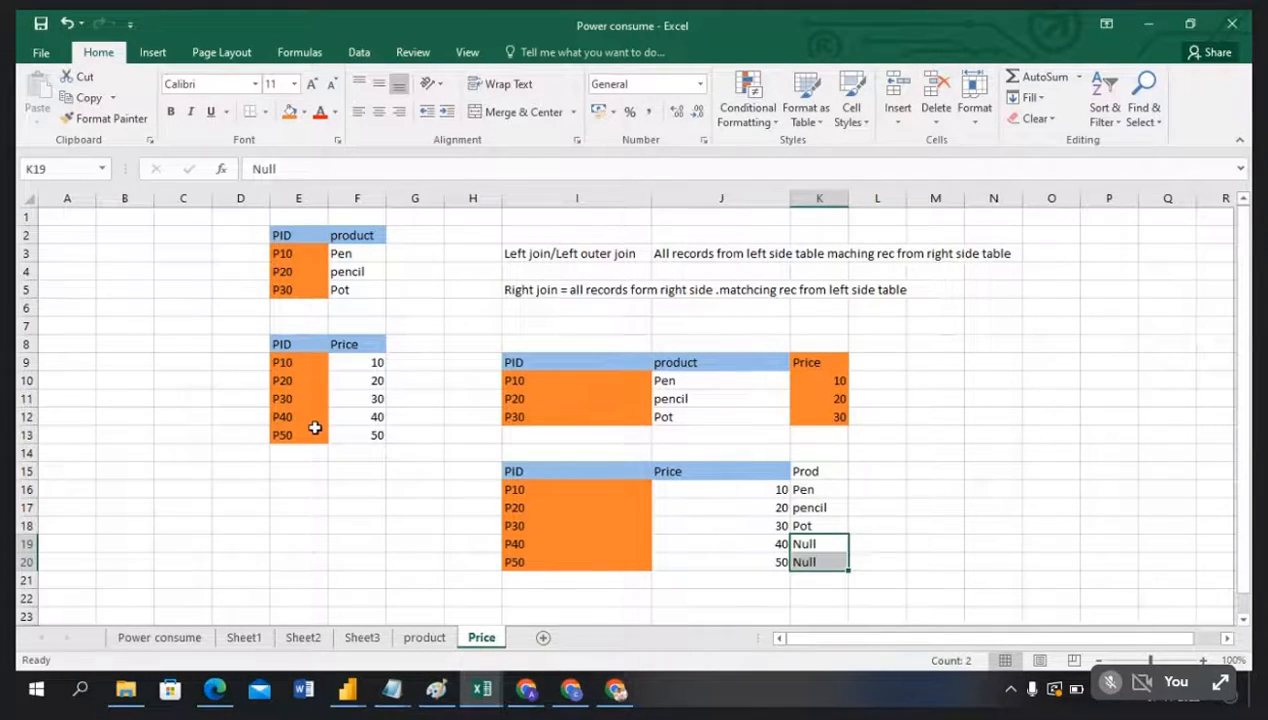
Step: Switch to Power Query Editor and create the Right Outer merge of Prod and Price, matching PID in both tables
{"action": "key", "text": "alt+Tab"}
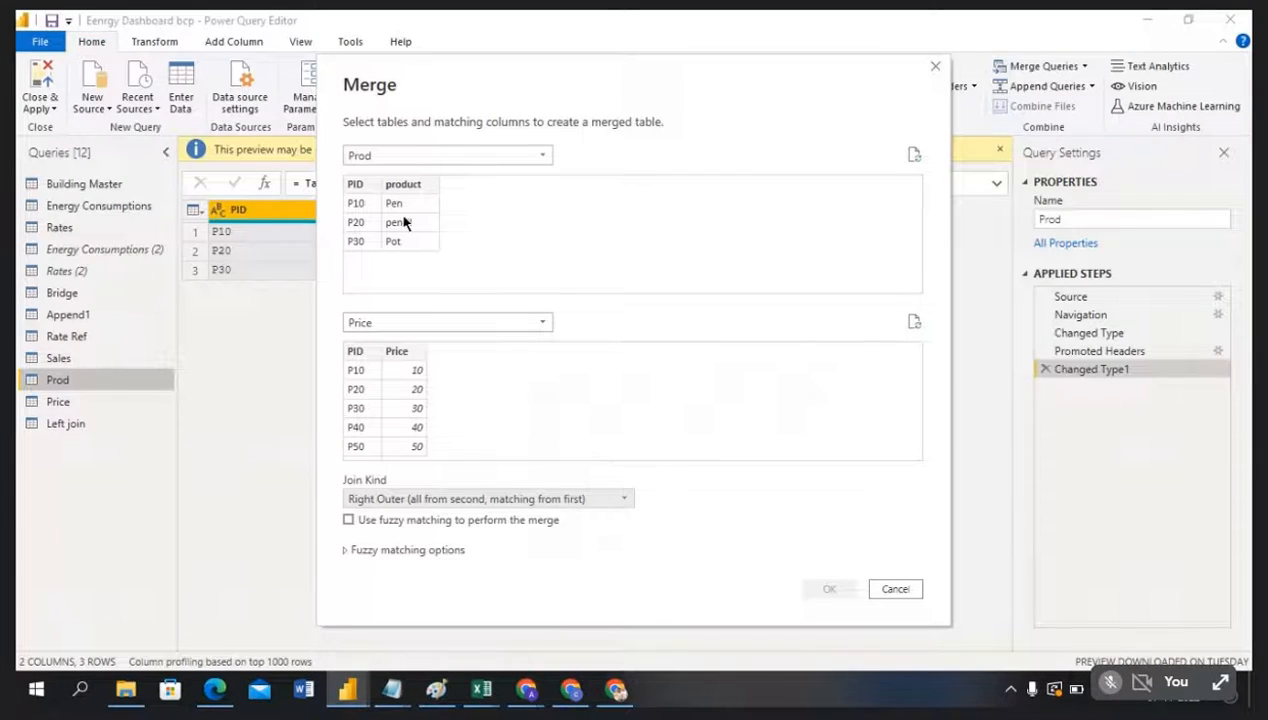
{"action": "left_click", "coordinate": [355, 185]}
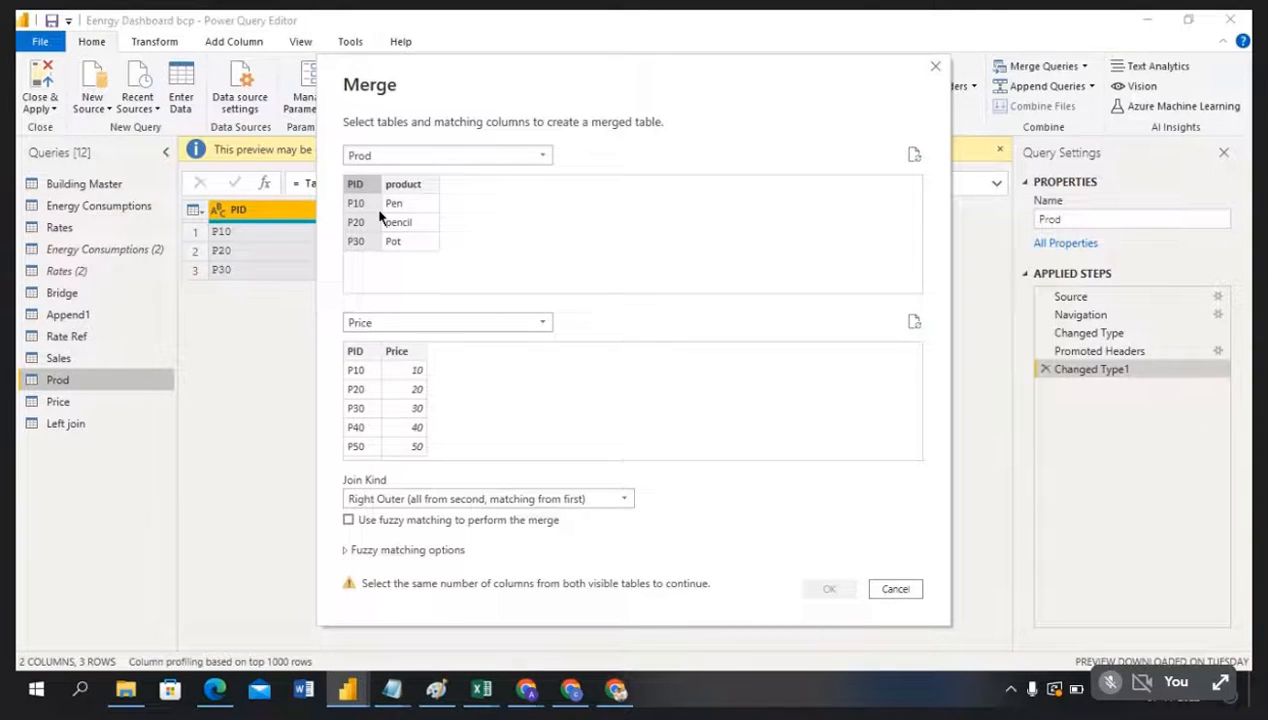
{"action": "left_click", "coordinate": [356, 352]}
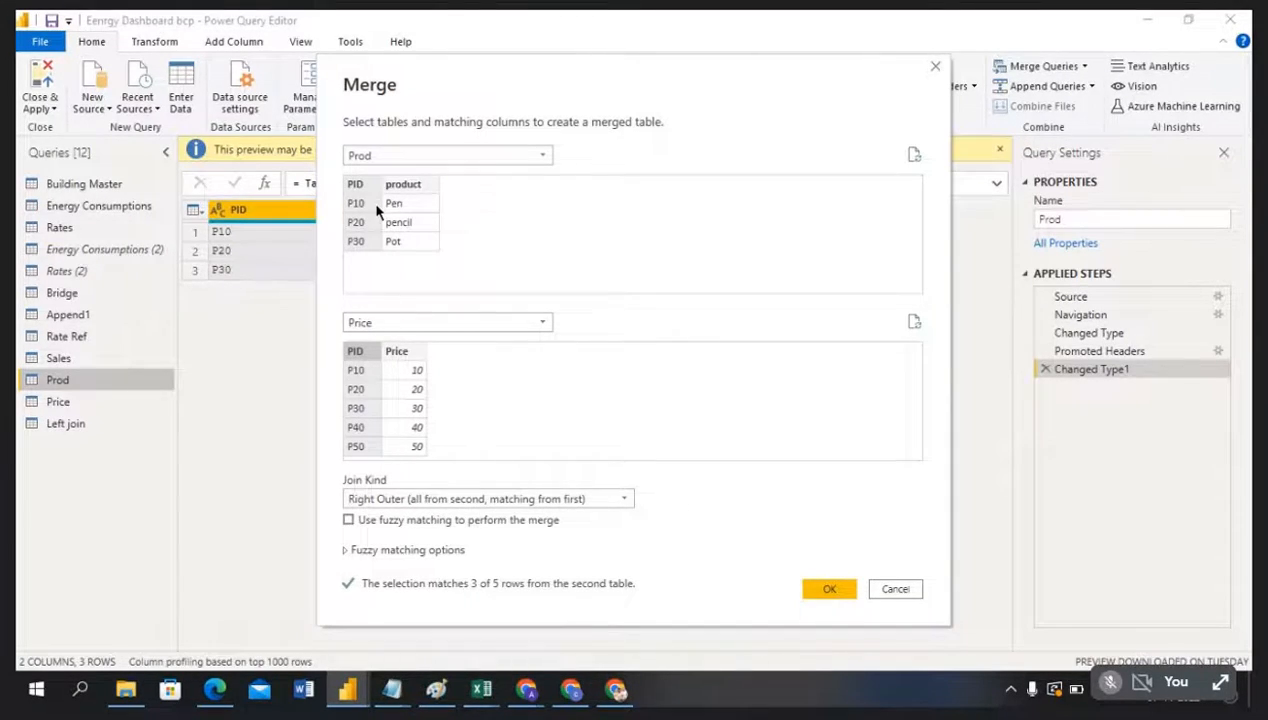
{"action": "left_click", "coordinate": [829, 592]}
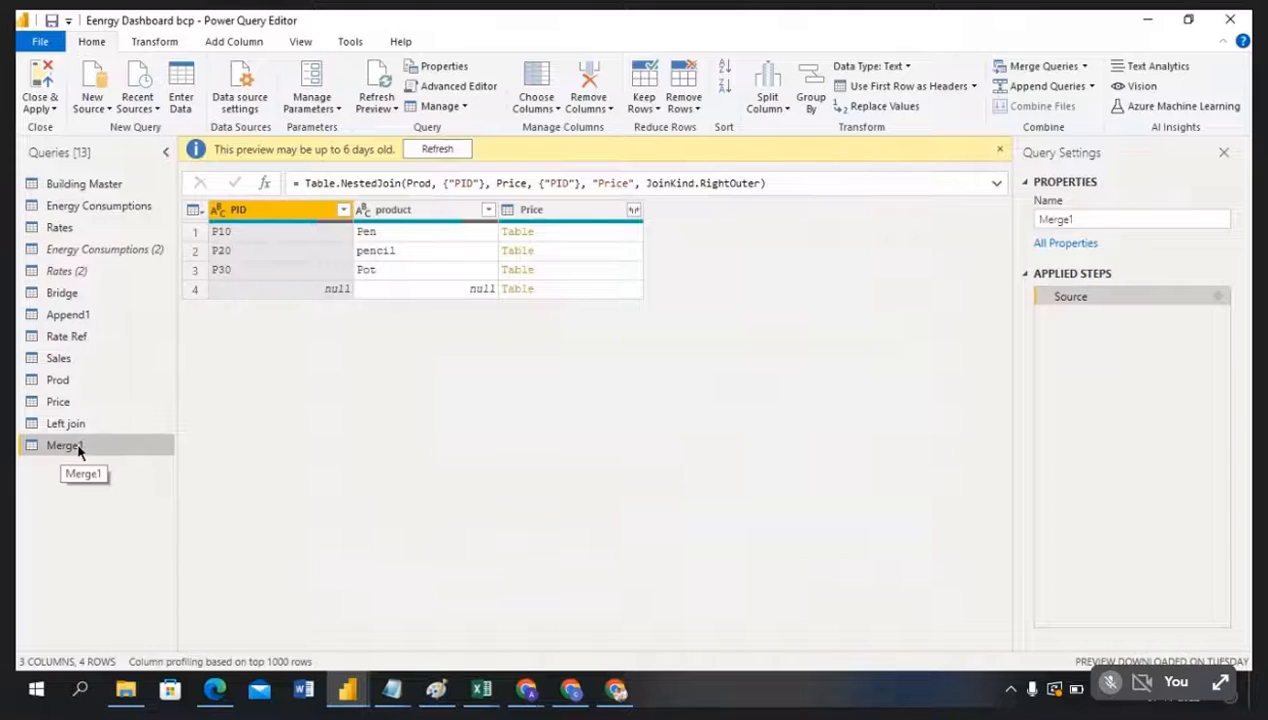
Step: Rename the merged query as Right join and expand its Price column into PID and Price, using the original column name as prefix
{"action": "double_click", "coordinate": [70, 447]}
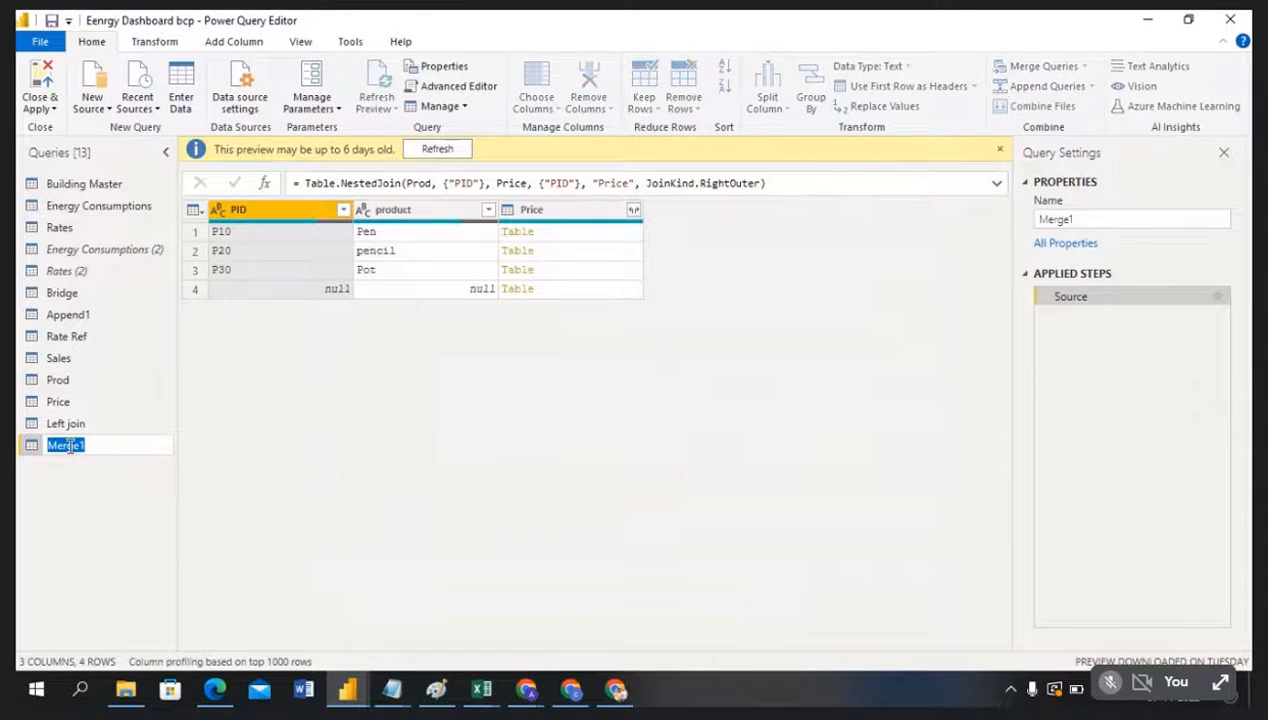
{"action": "type", "text": "Right join"}
{"action": "key", "text": "Return"}
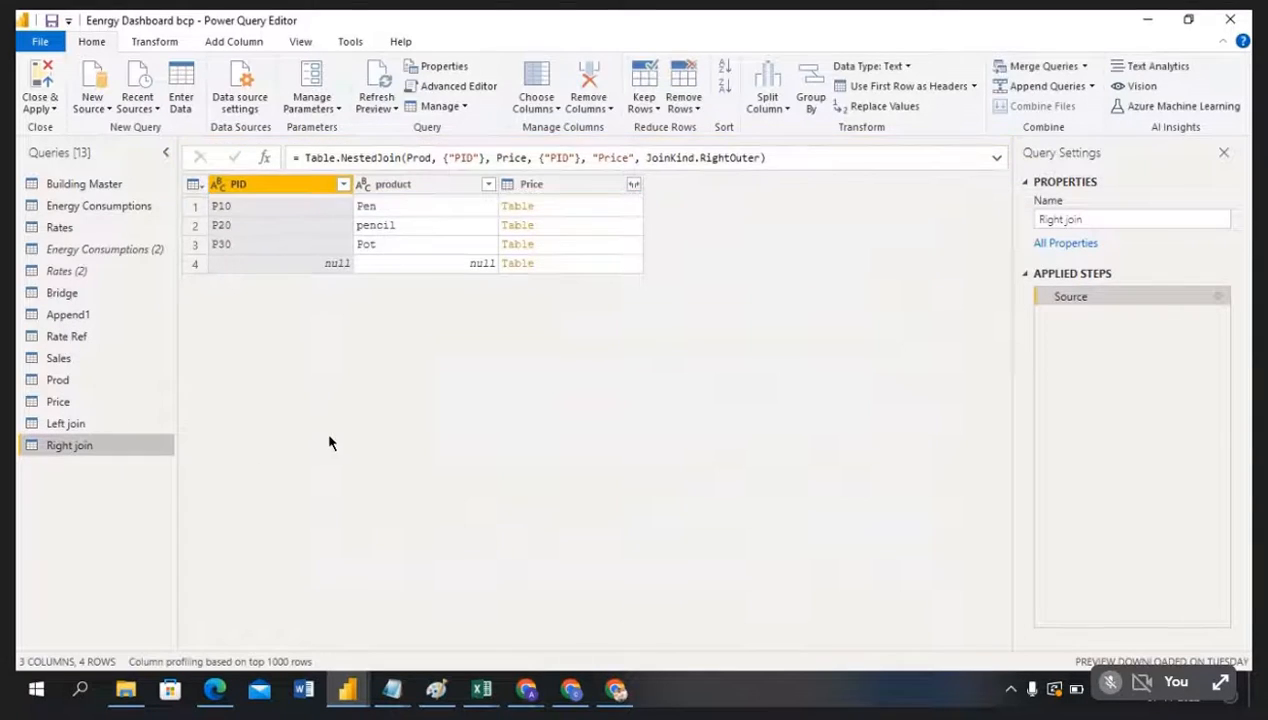
{"action": "left_click", "coordinate": [633, 186]}
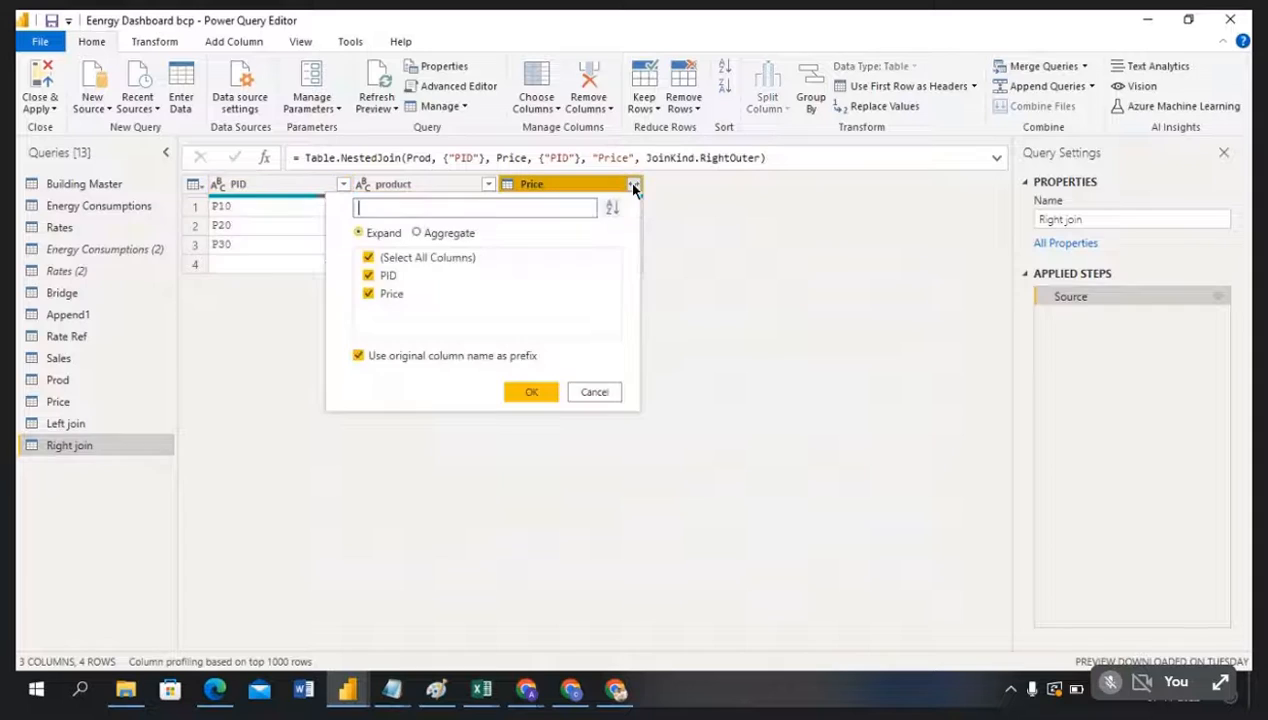
{"action": "left_click", "coordinate": [531, 395]}
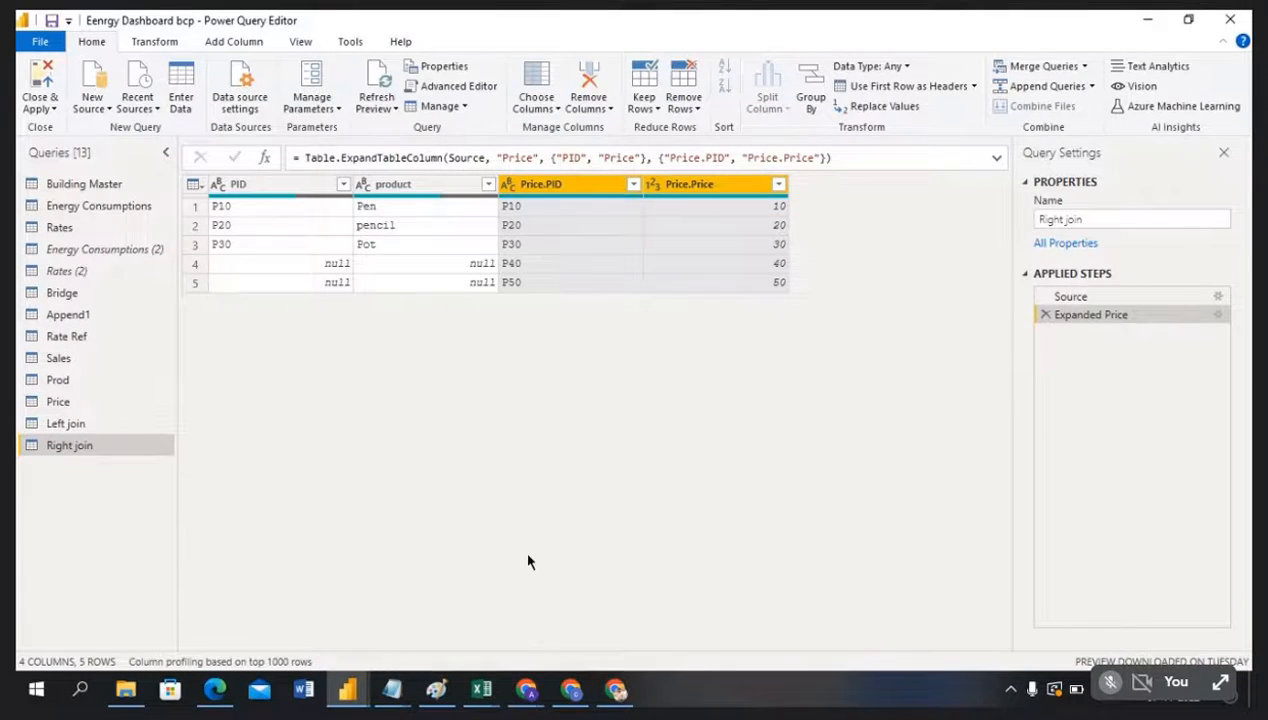
Step: Compare the expanded Right join query with the right join example and the source PIDs in the Power consume workbook in Excel
{"action": "key", "text": "alt+Tab"}
{"action": "left_click_drag", "start_coordinate": [546, 474], "coordinate": [787, 570]}
{"action": "key", "text": "alt+Tab"}
{"action": "left_click", "coordinate": [481, 690]}
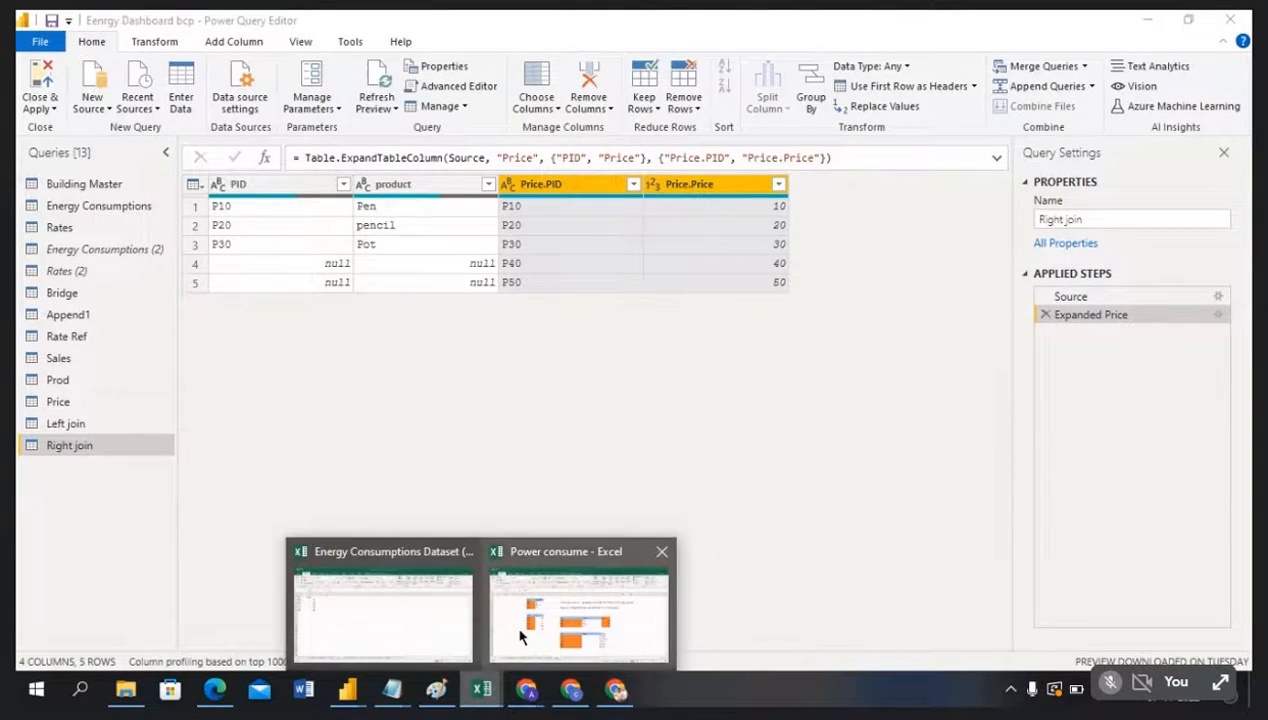
{"action": "left_click", "coordinate": [519, 636]}
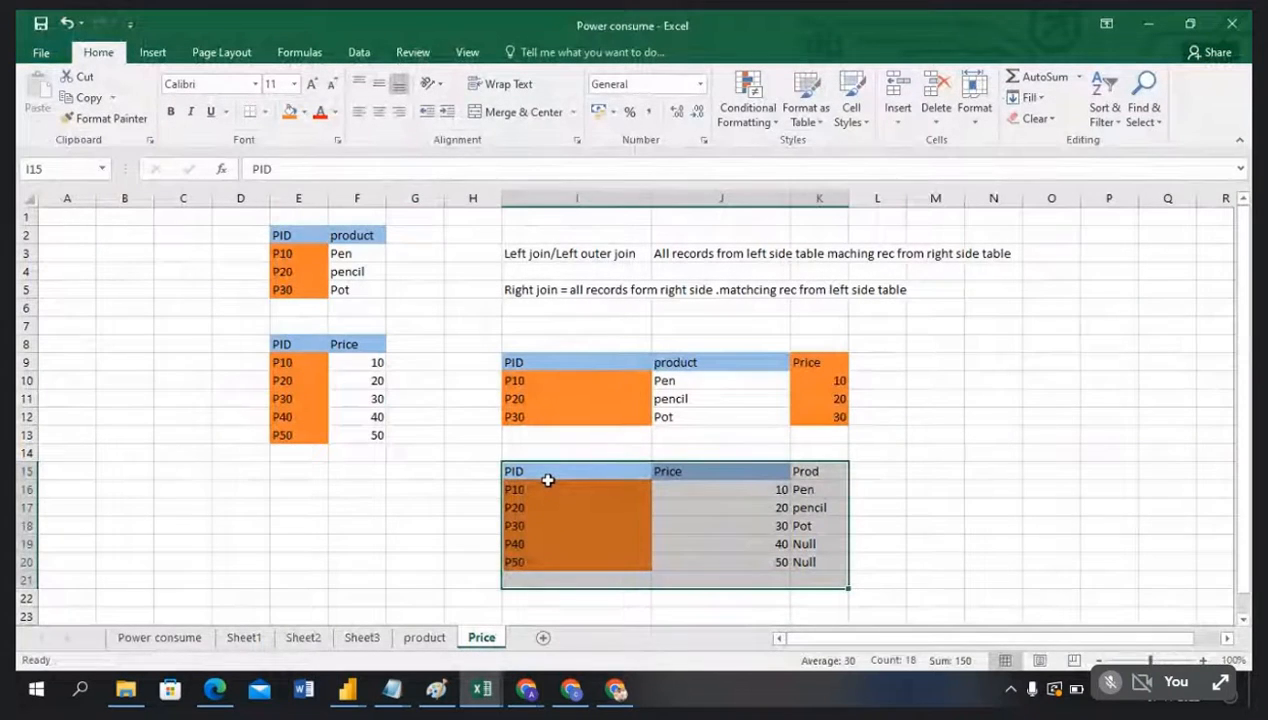
{"action": "key", "text": "alt+Tab"}
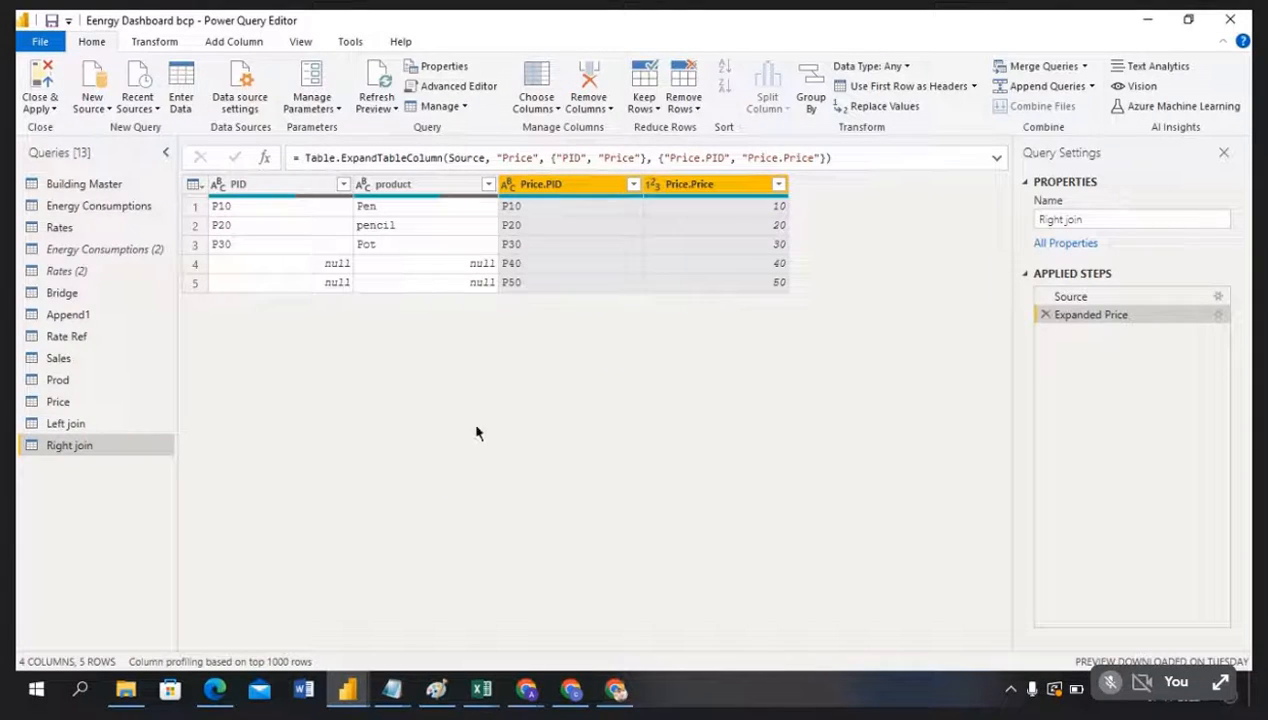
{"action": "key", "text": "alt+Tab"}
{"action": "left_click", "coordinate": [587, 490]}
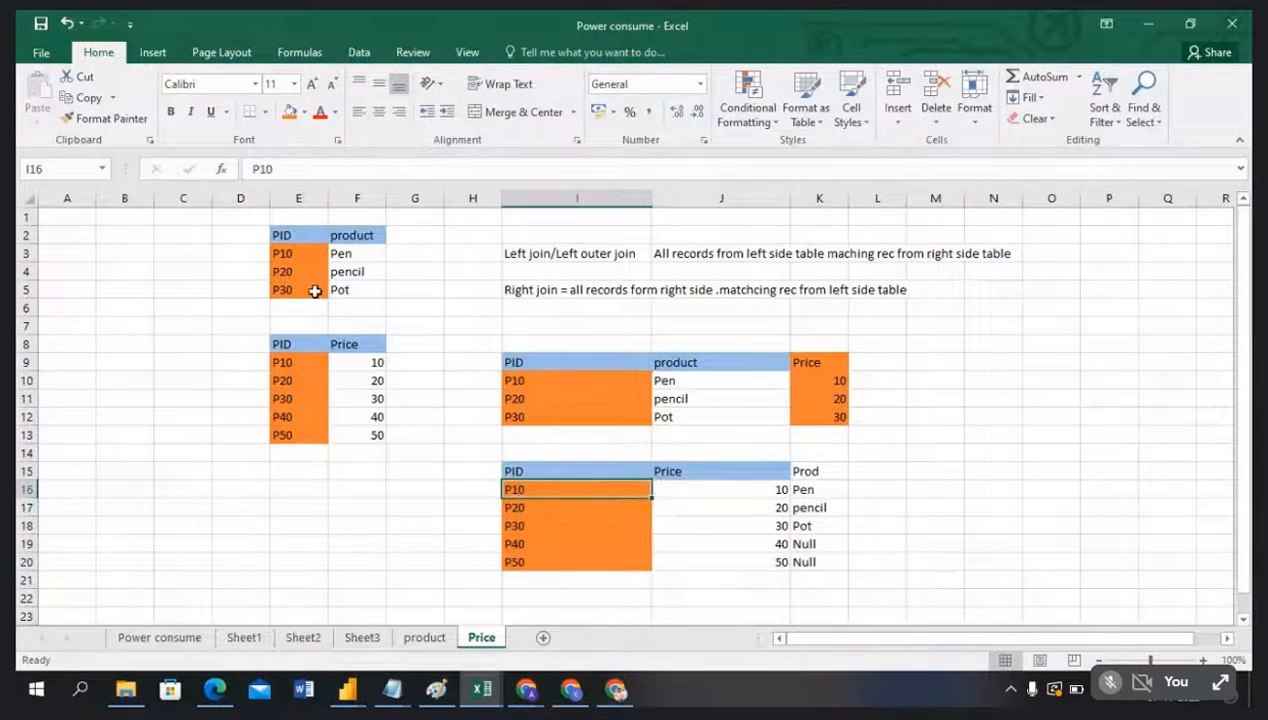
{"action": "left_click_drag", "start_coordinate": [283, 370], "coordinate": [297, 434]}
{"action": "left_click", "coordinate": [354, 306]}
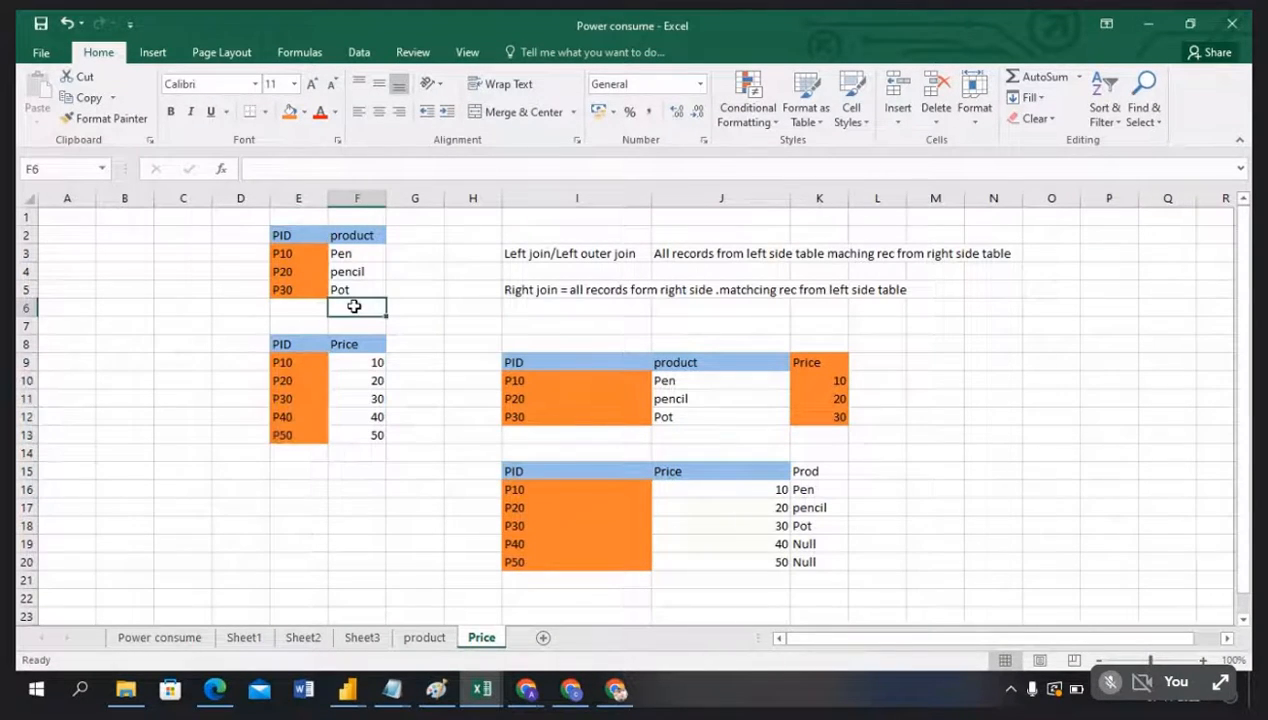
Step: Switch to Power Query Editor and remove the PID column that came from Prod in the Right join query
{"action": "key", "text": "alt+Tab"}
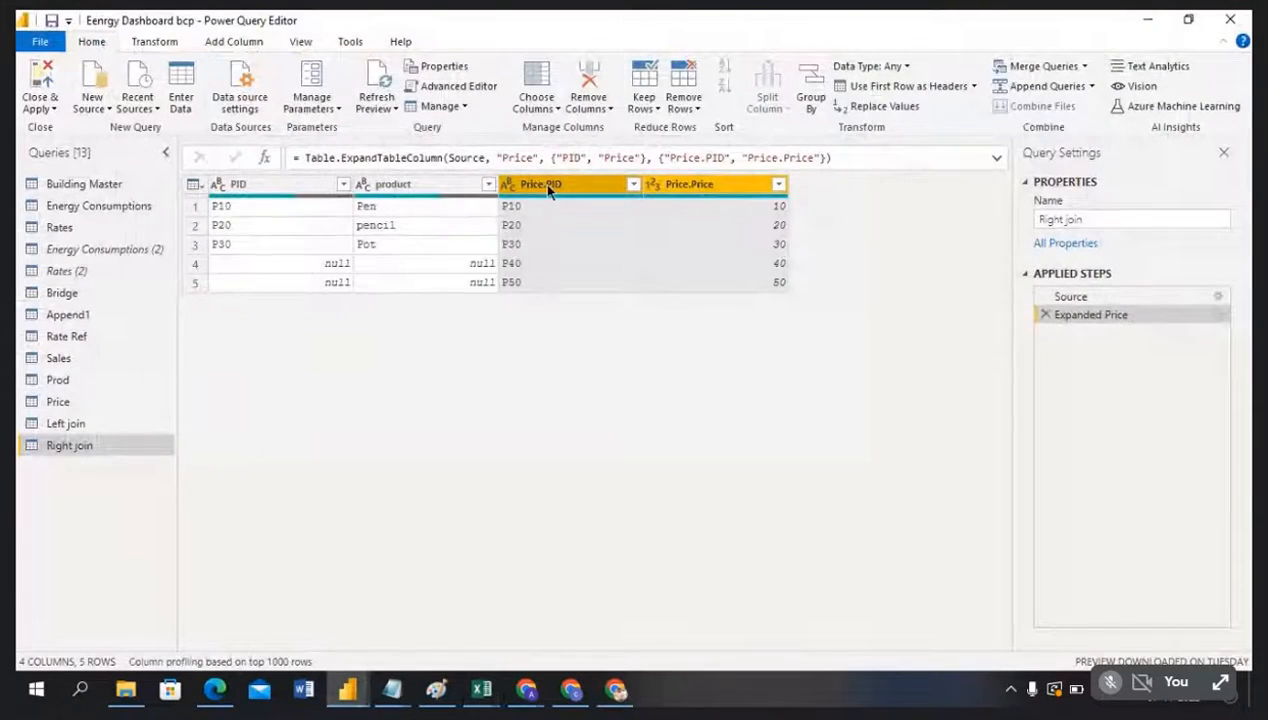
{"action": "left_click", "coordinate": [271, 186]}
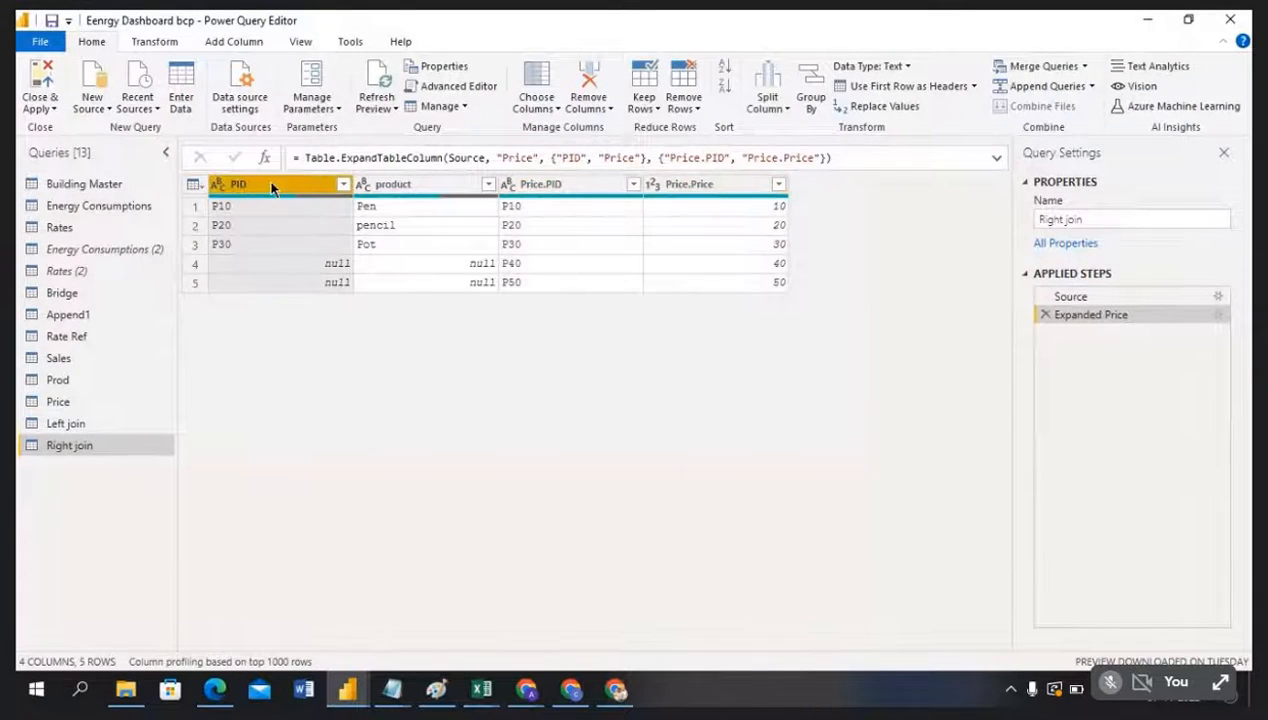
{"action": "right_click", "coordinate": [271, 188]}
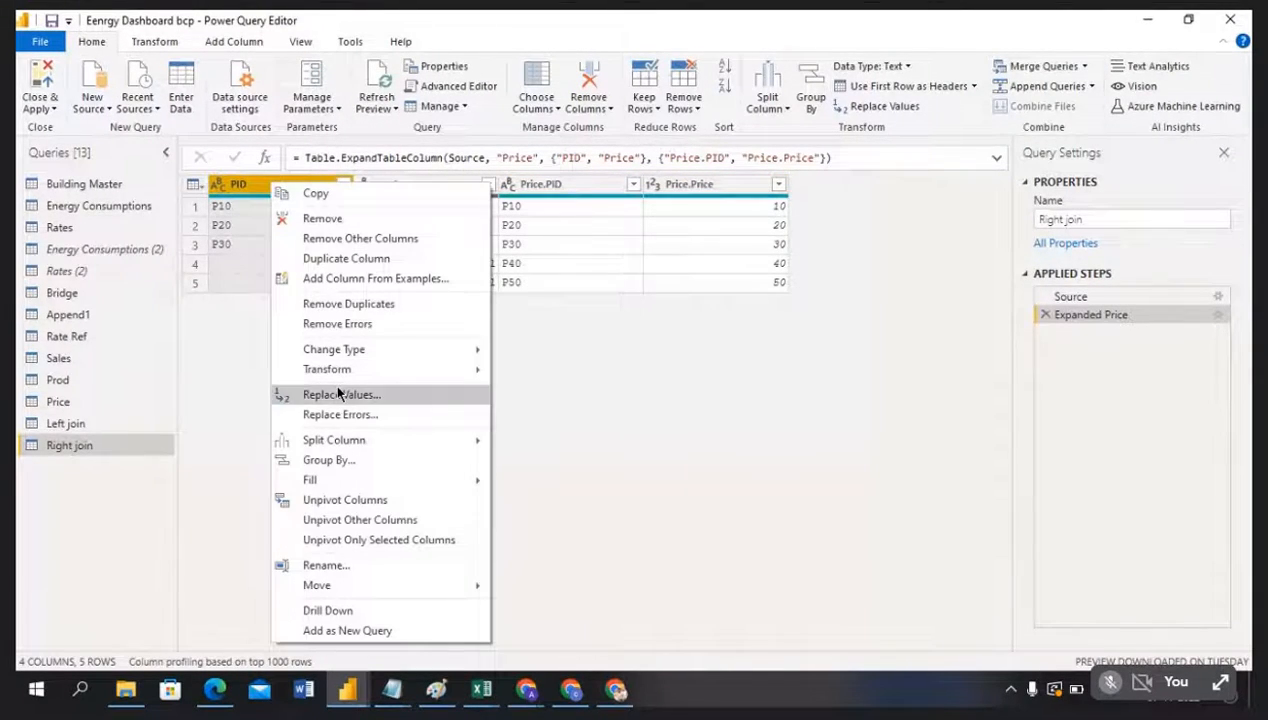
{"action": "left_click", "coordinate": [338, 223]}
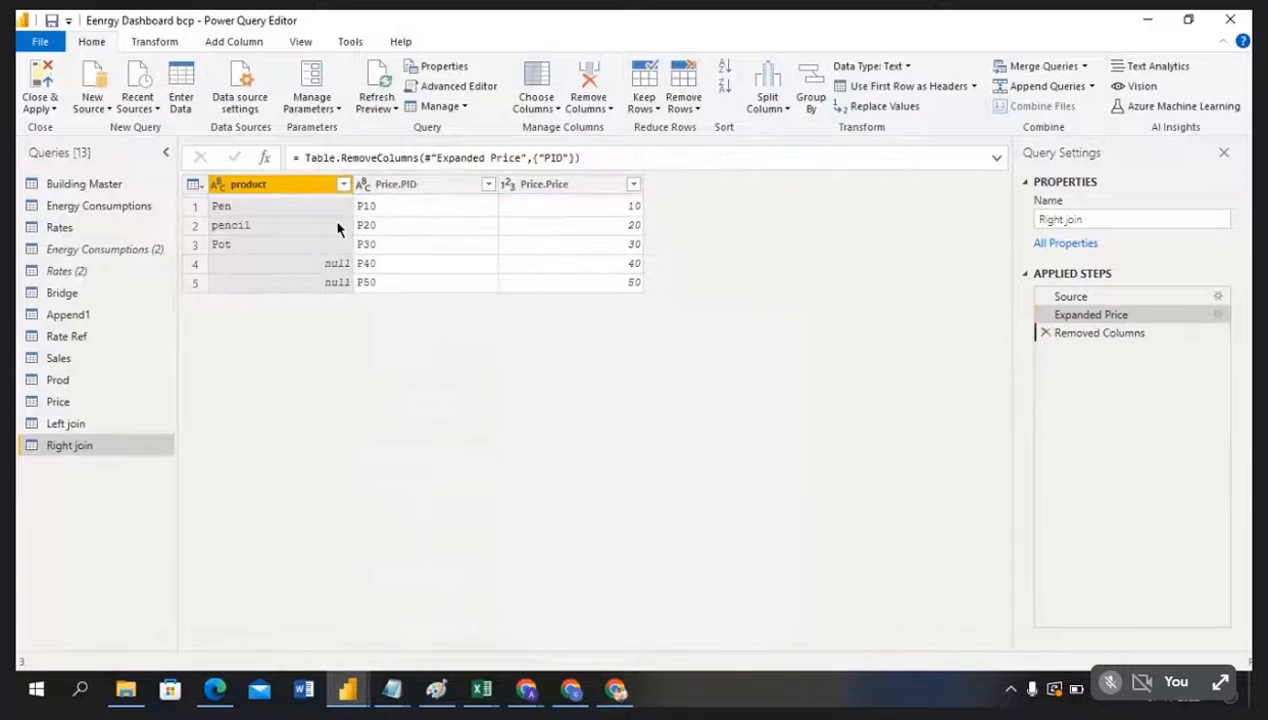
Step: Check the reduced Right join query against the Prod column, price table PIDs and Null cells of the Excel example
{"action": "left_click", "coordinate": [481, 690]}
{"action": "left_click", "coordinate": [566, 641]}
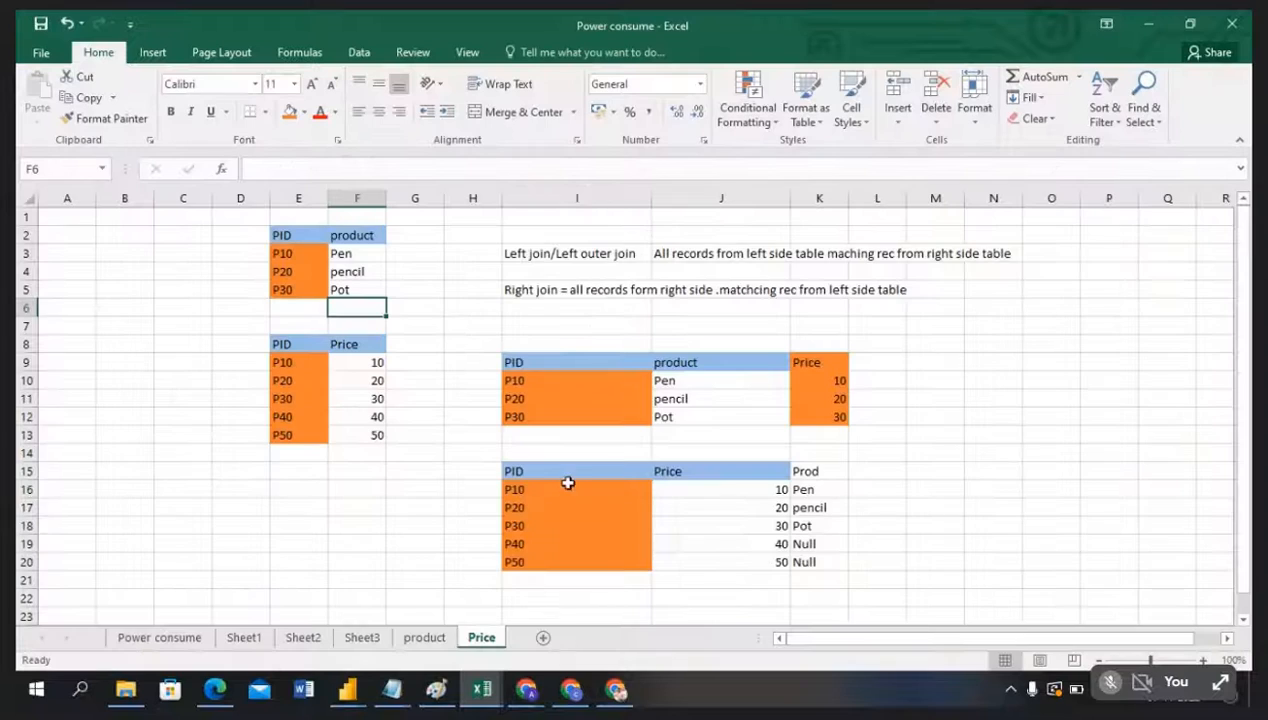
{"action": "left_click_drag", "start_coordinate": [806, 474], "coordinate": [824, 558]}
{"action": "key", "text": "alt+Tab"}
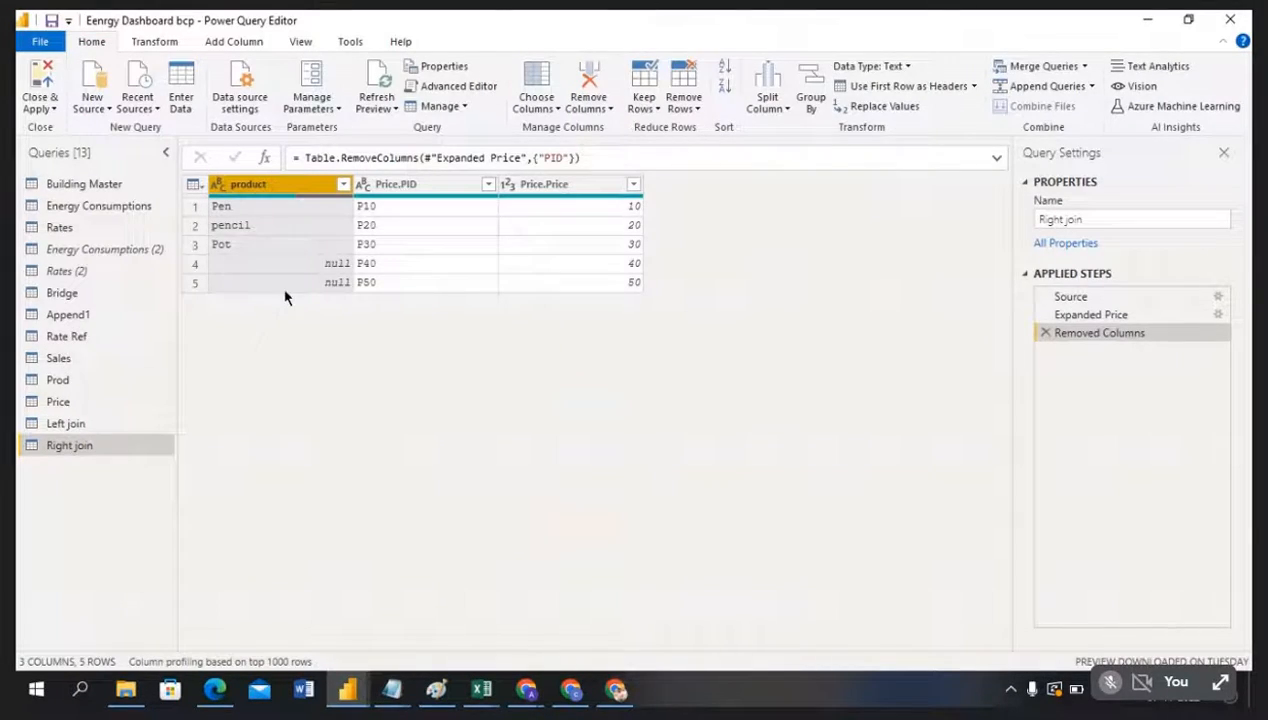
{"action": "key", "text": "alt+Tab"}
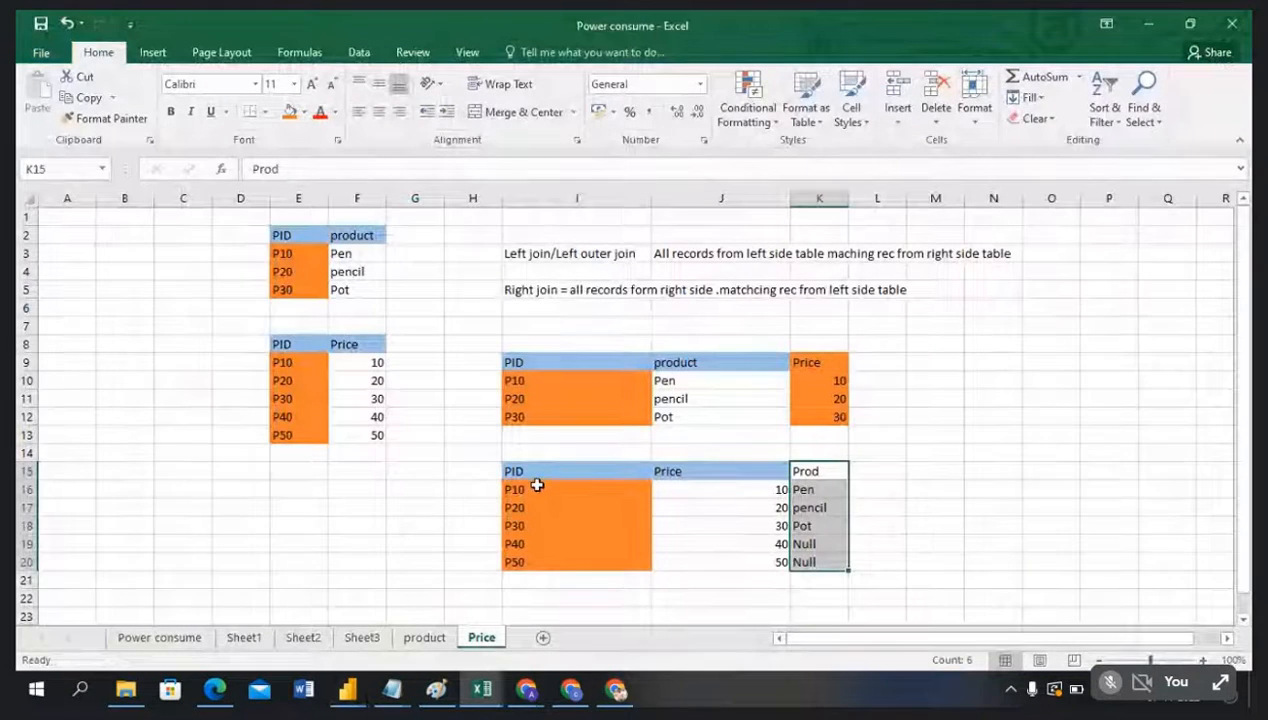
{"action": "left_click_drag", "start_coordinate": [288, 363], "coordinate": [286, 440]}
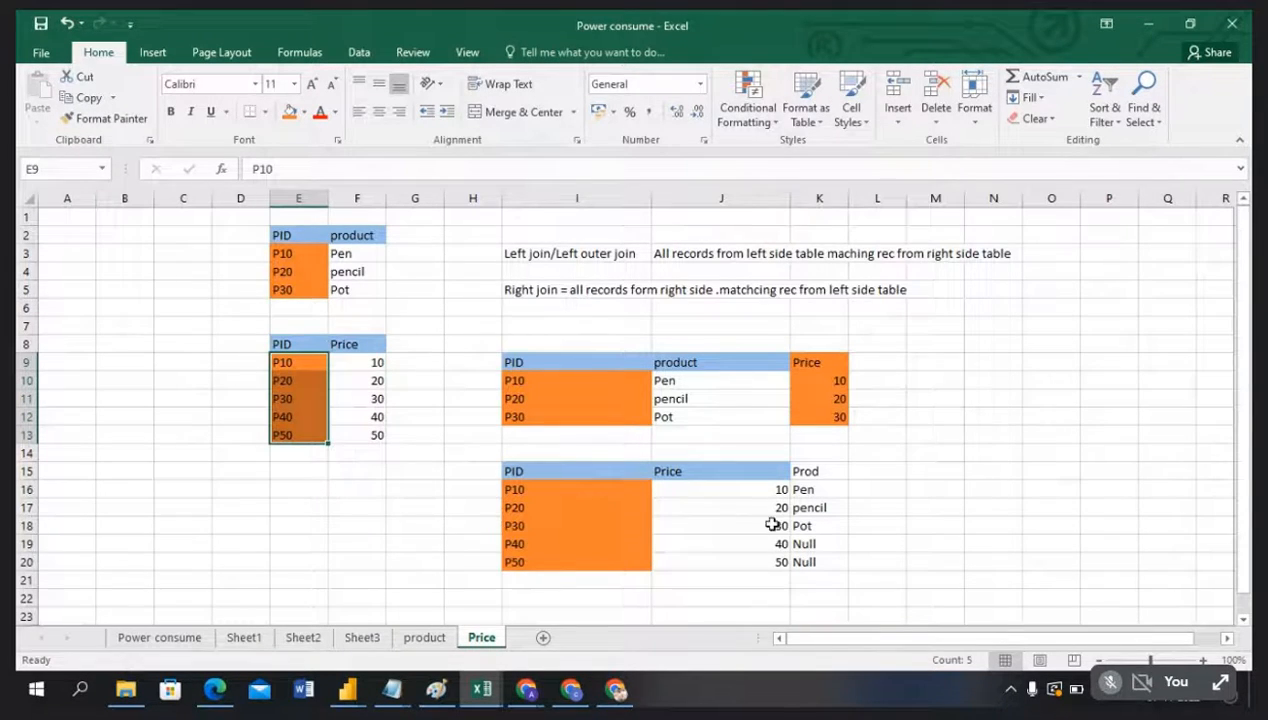
{"action": "left_click_drag", "start_coordinate": [818, 546], "coordinate": [820, 563]}
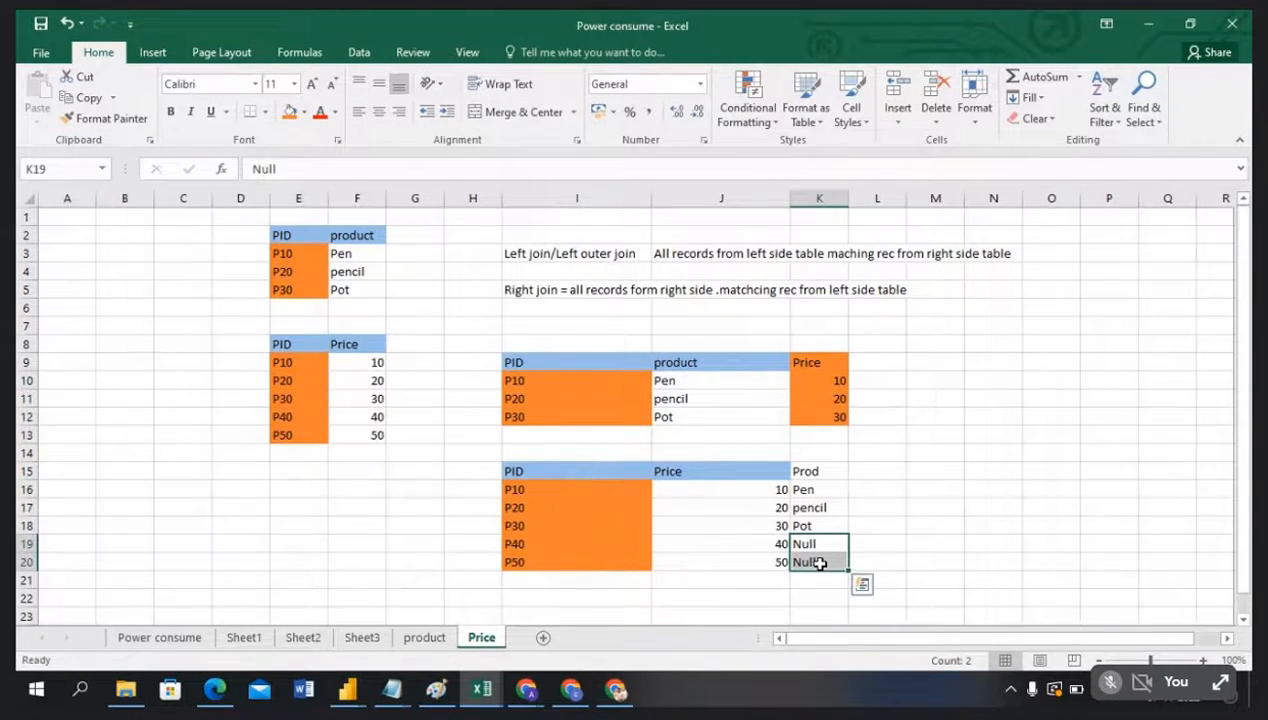
Step: Switch to Power Query Editor and start a merge as a new query with Prod as first table and Price as second
{"action": "key", "text": "alt+Tab"}
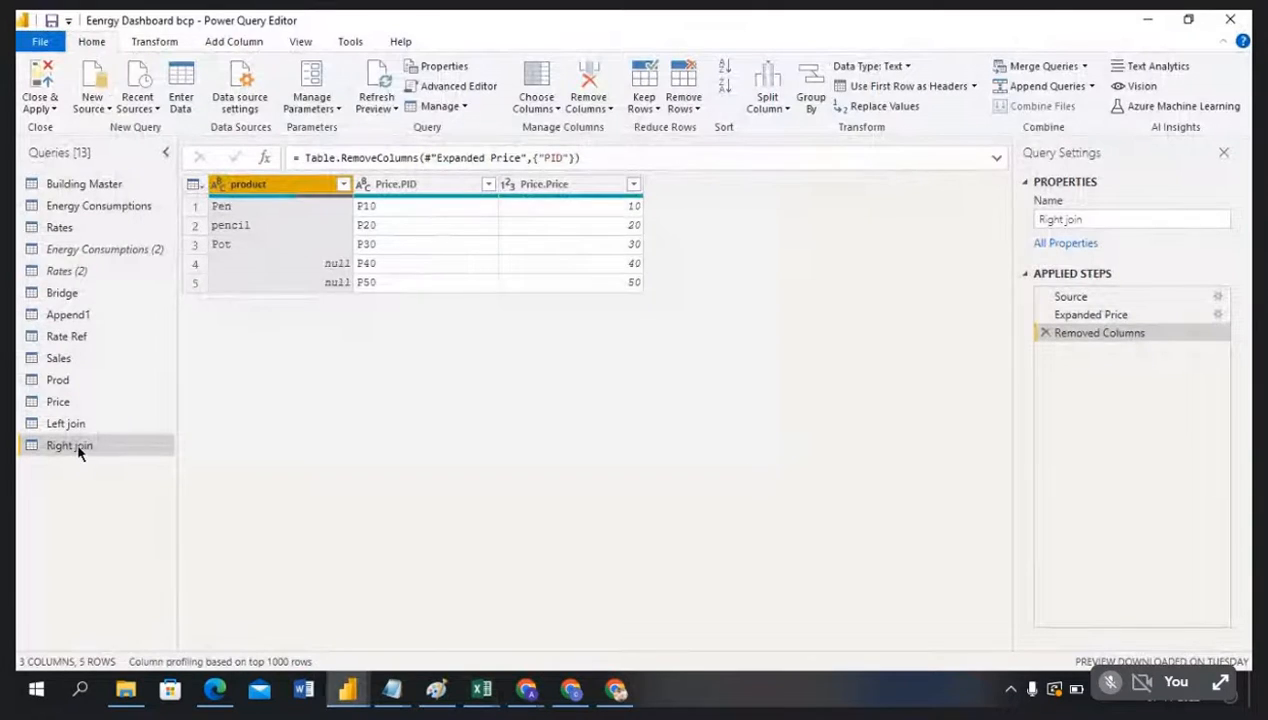
{"action": "left_click", "coordinate": [66, 381]}
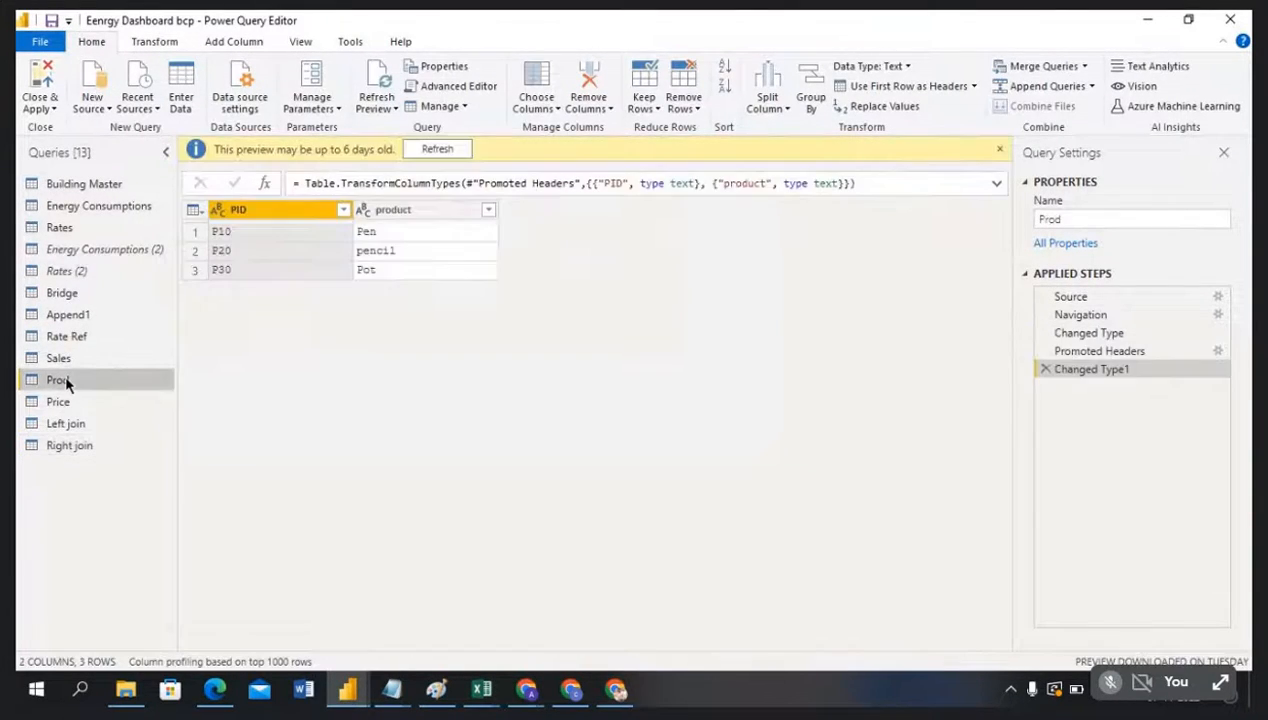
{"action": "left_click", "coordinate": [1085, 67]}
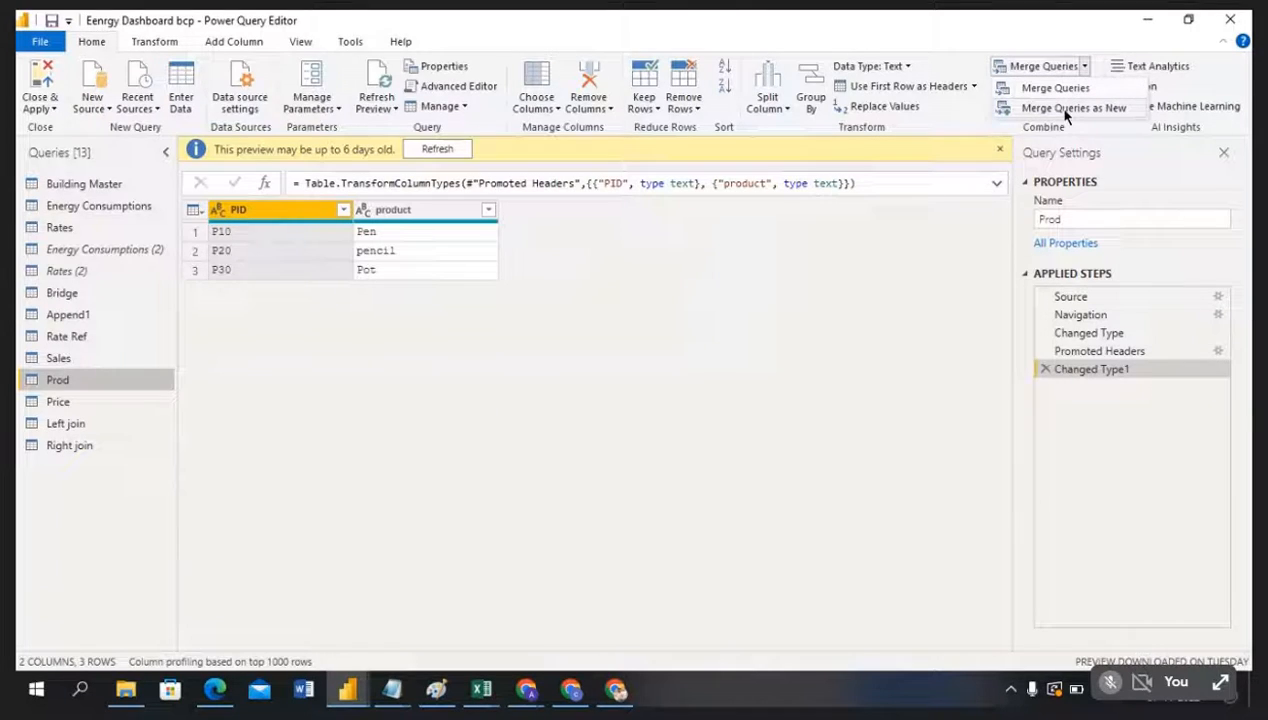
{"action": "left_click", "coordinate": [1066, 112]}
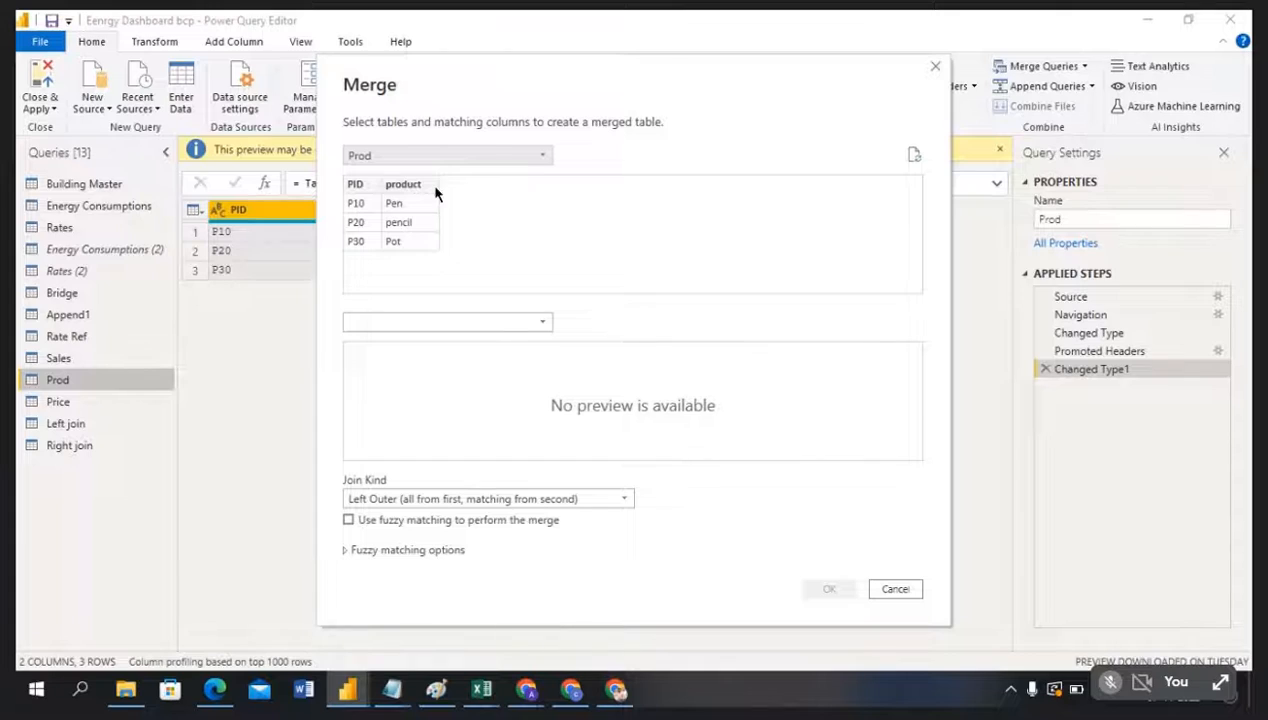
{"action": "left_click", "coordinate": [545, 321]}
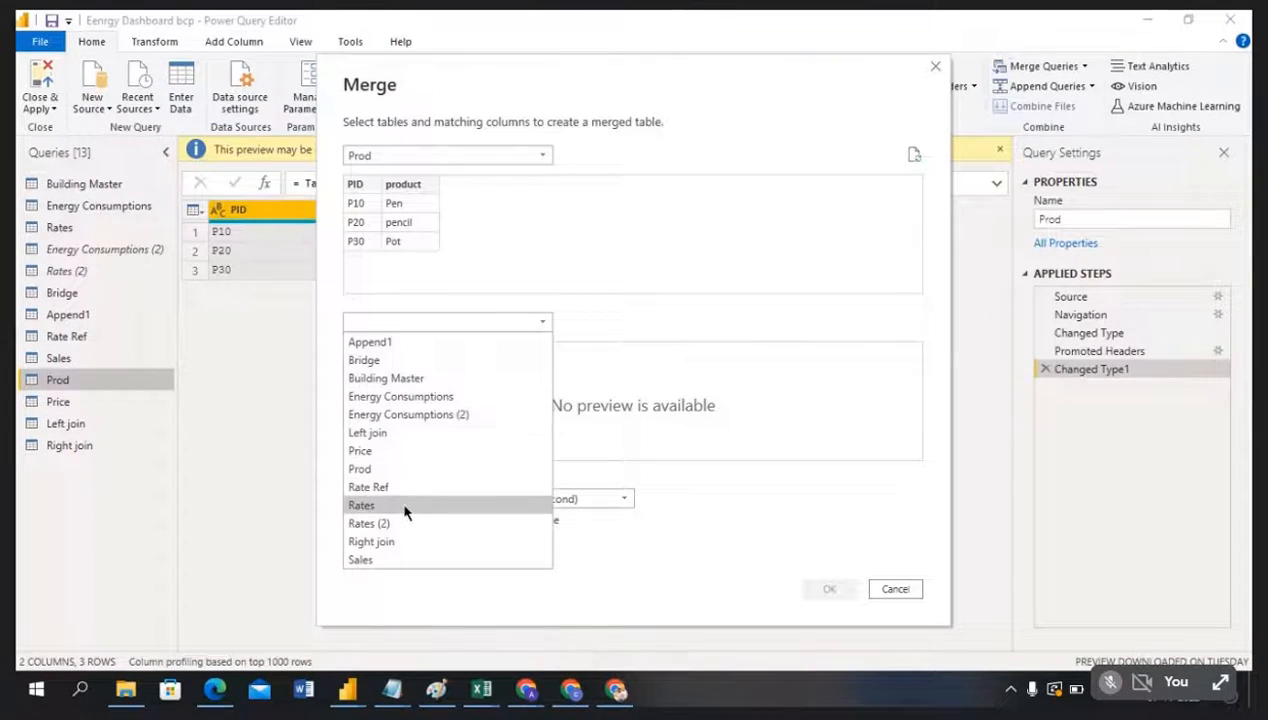
{"action": "left_click", "coordinate": [383, 450]}
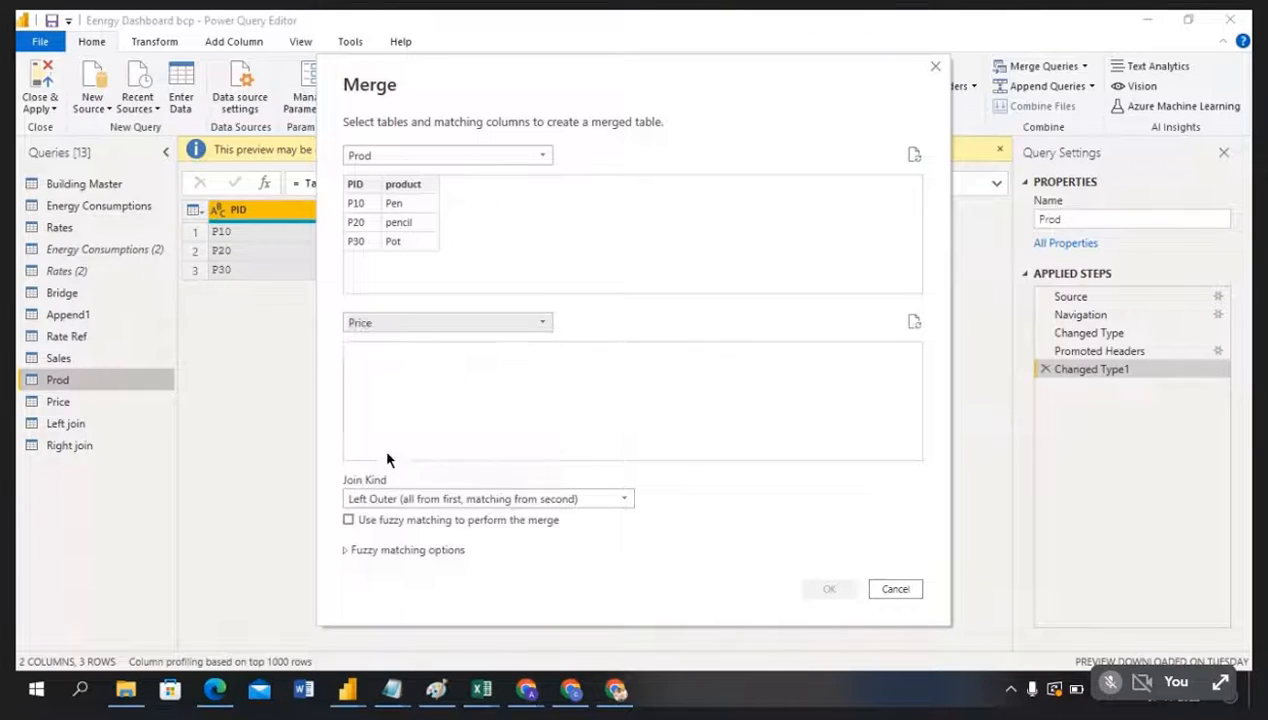
Step: Create the merged query with the Full Outer (all rows from both) join kind, matching the PID columns of both tables
{"action": "left_click", "coordinate": [505, 500]}
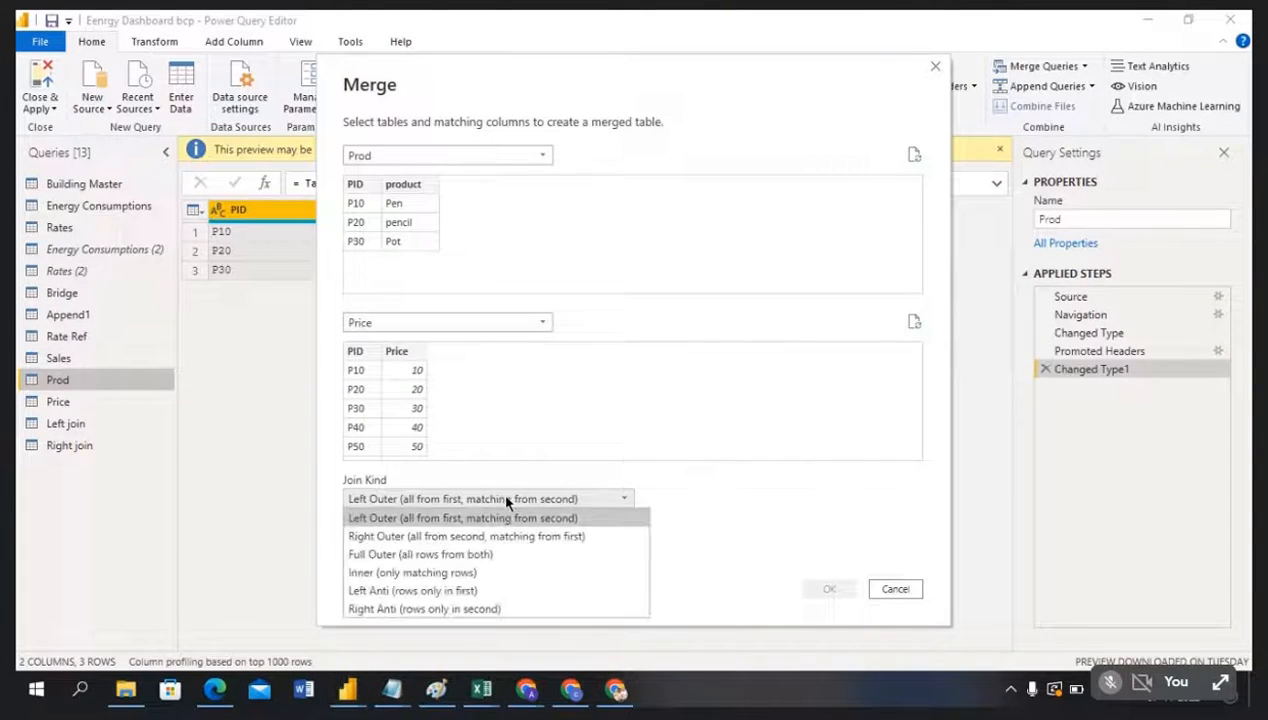
{"action": "left_click", "coordinate": [406, 556]}
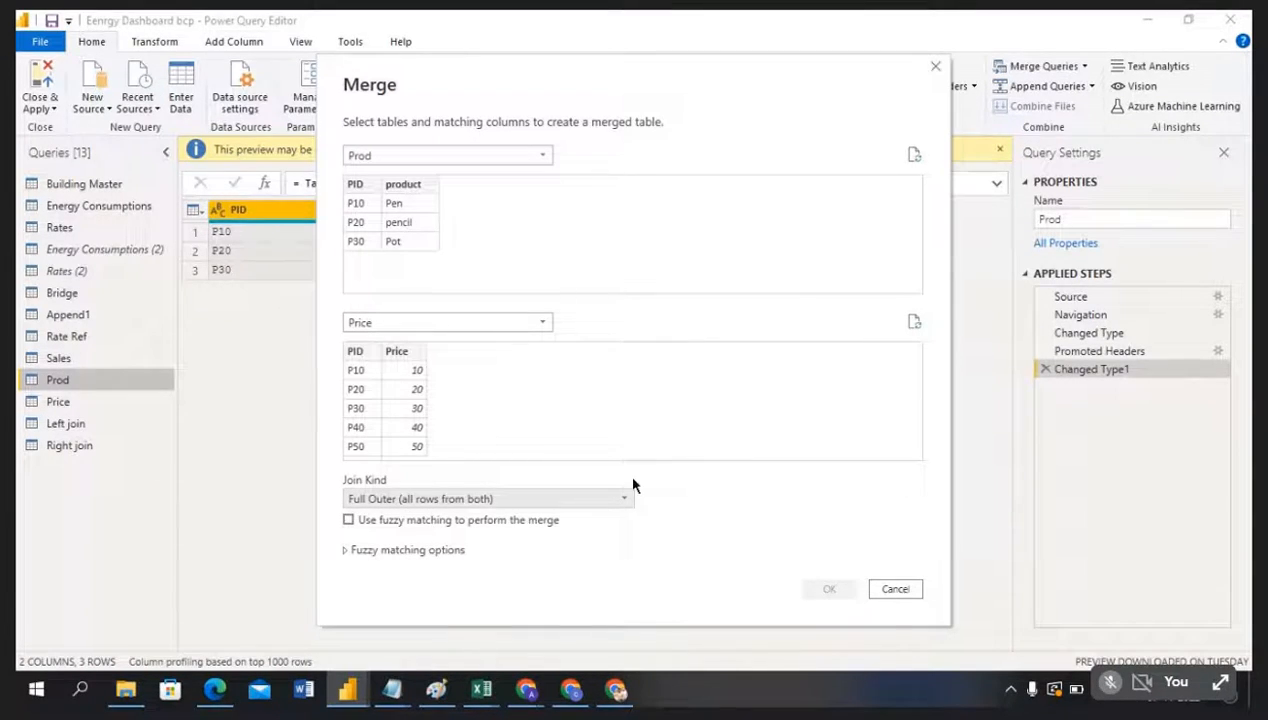
{"action": "left_click", "coordinate": [356, 189]}
{"action": "left_click", "coordinate": [355, 351]}
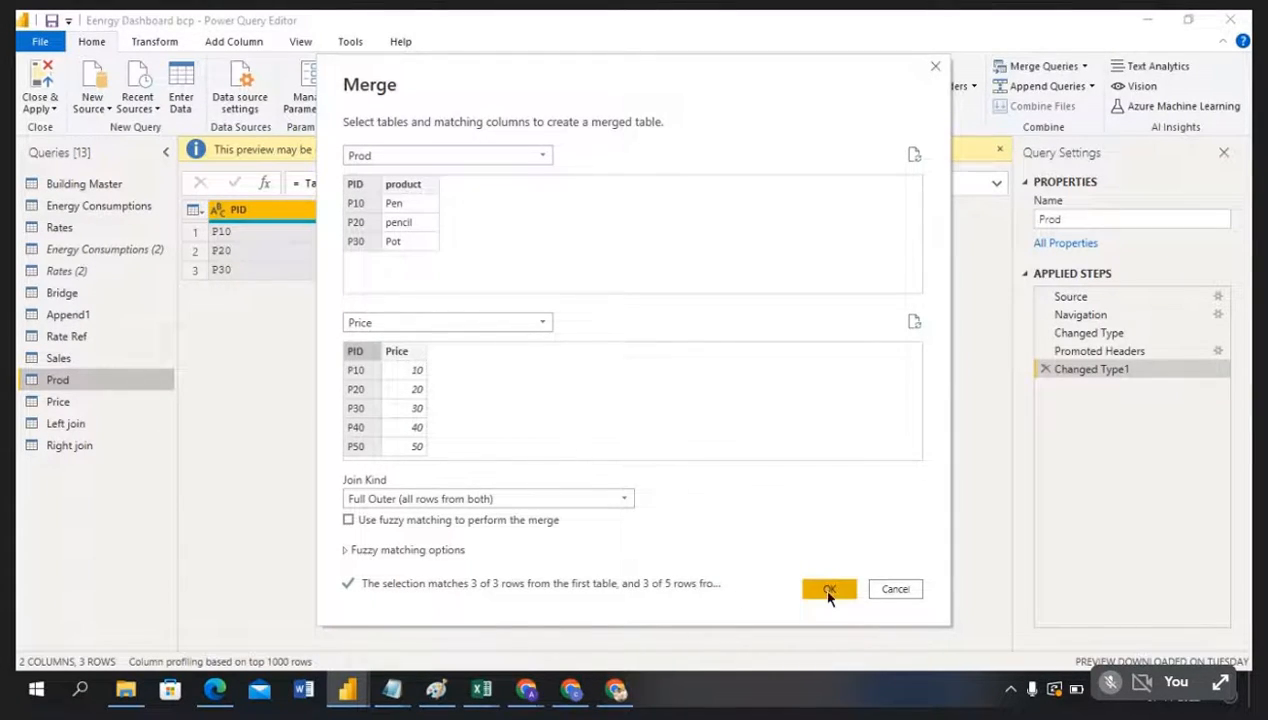
{"action": "left_click", "coordinate": [830, 592]}
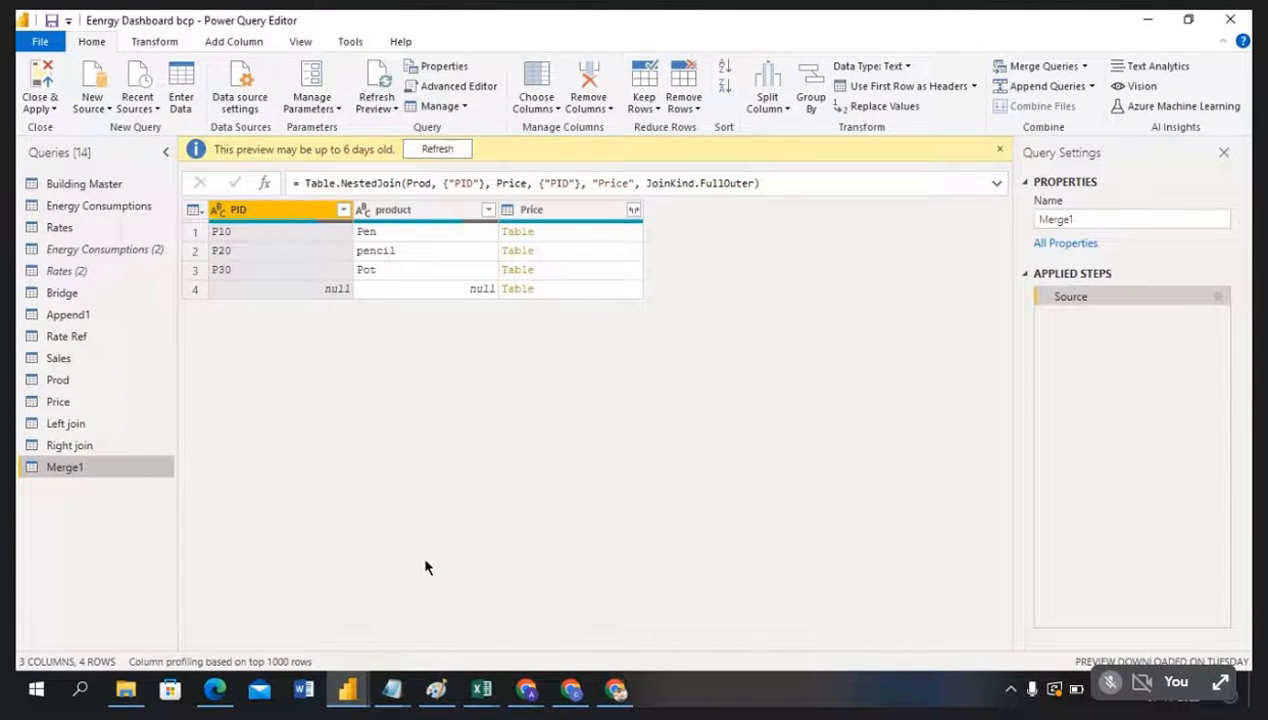
Step: Switch to the Power consume workbook in Excel and examine the PIDs of the source product and price tables
{"action": "mouse_move", "coordinate": [481, 690]}
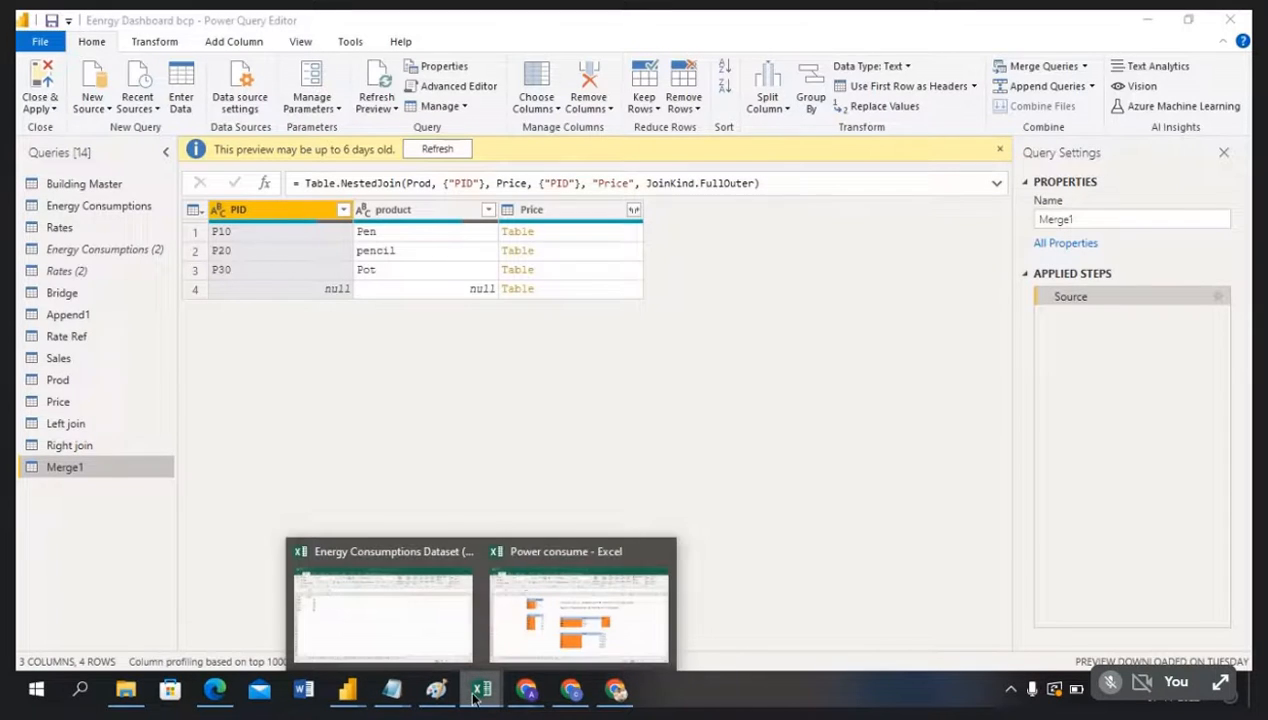
{"action": "left_click", "coordinate": [540, 638]}
{"action": "left_click", "coordinate": [290, 236]}
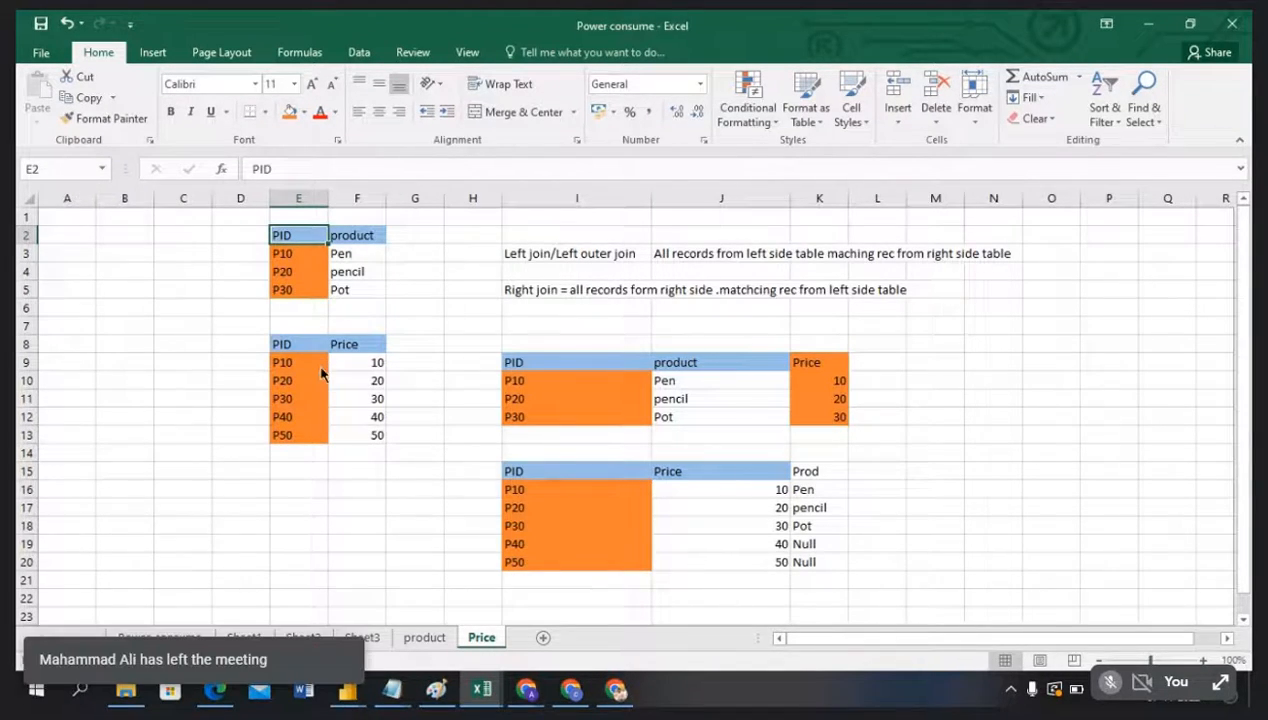
Step: Switch to Power Query Editor and expand the merged query's Price column into PID and Price, using the original column name as prefix
{"action": "key", "text": "alt+Tab"}
{"action": "left_click", "coordinate": [634, 211]}
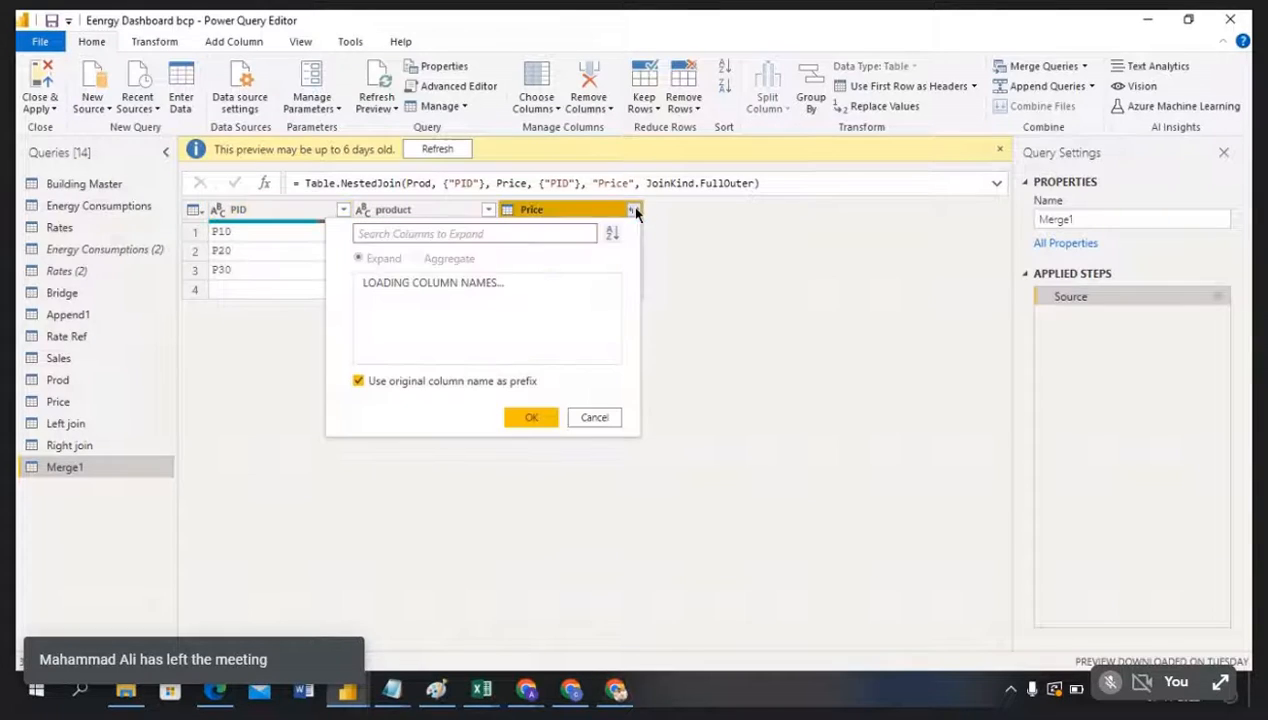
{"action": "left_click", "coordinate": [533, 424]}
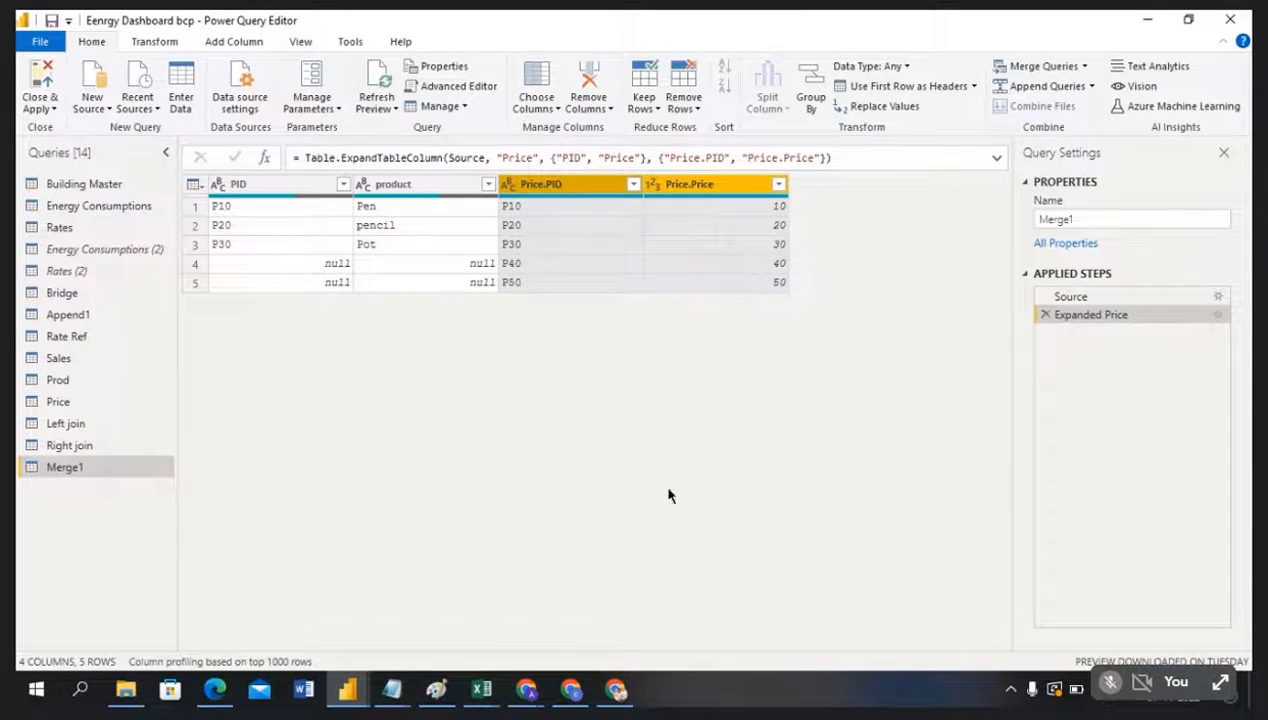
Step: Rename the Merge1 query as Outer join
{"action": "double_click", "coordinate": [90, 469]}
{"action": "type", "text": "Outer join"}
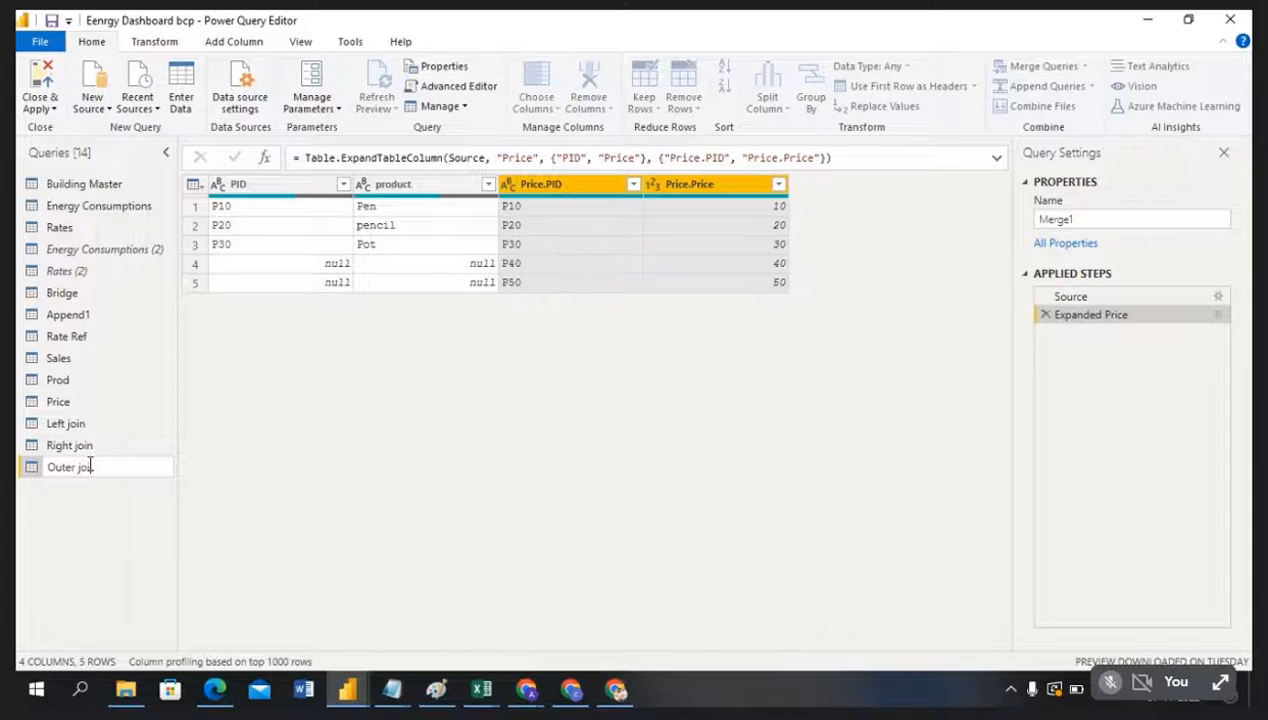
{"action": "key", "text": "Return"}
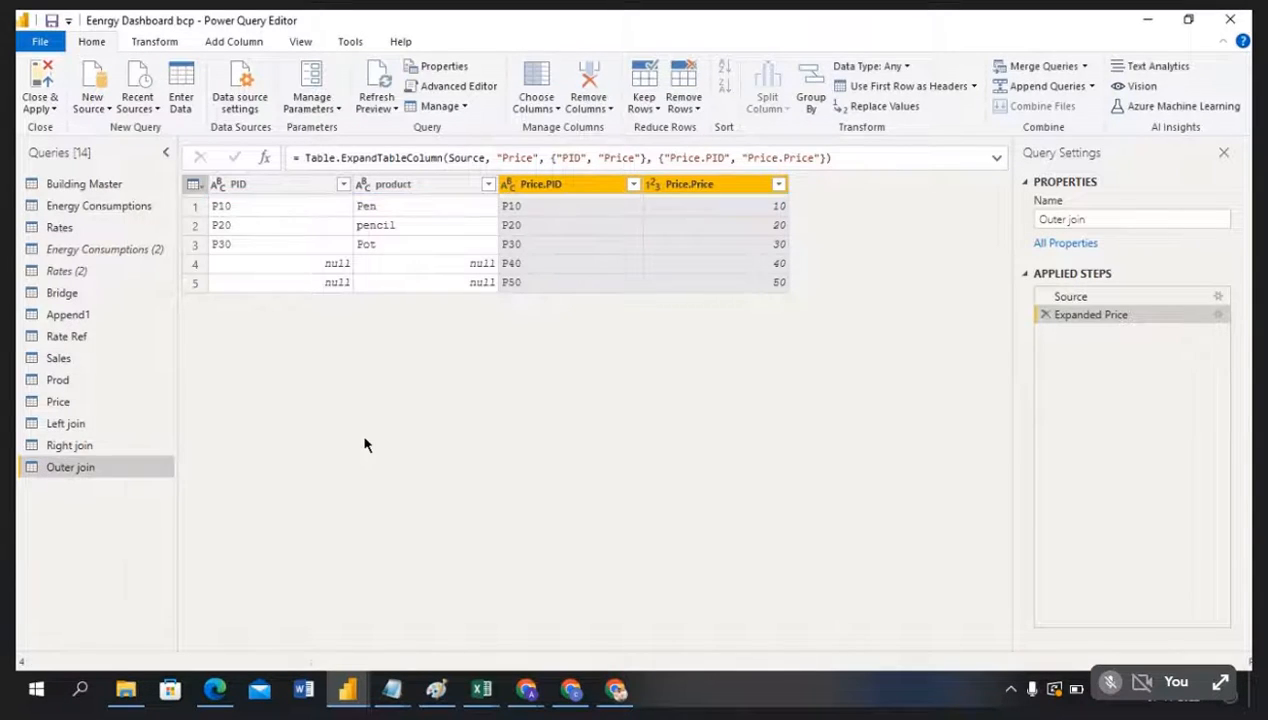
{"action": "left_click", "coordinate": [1084, 66]}
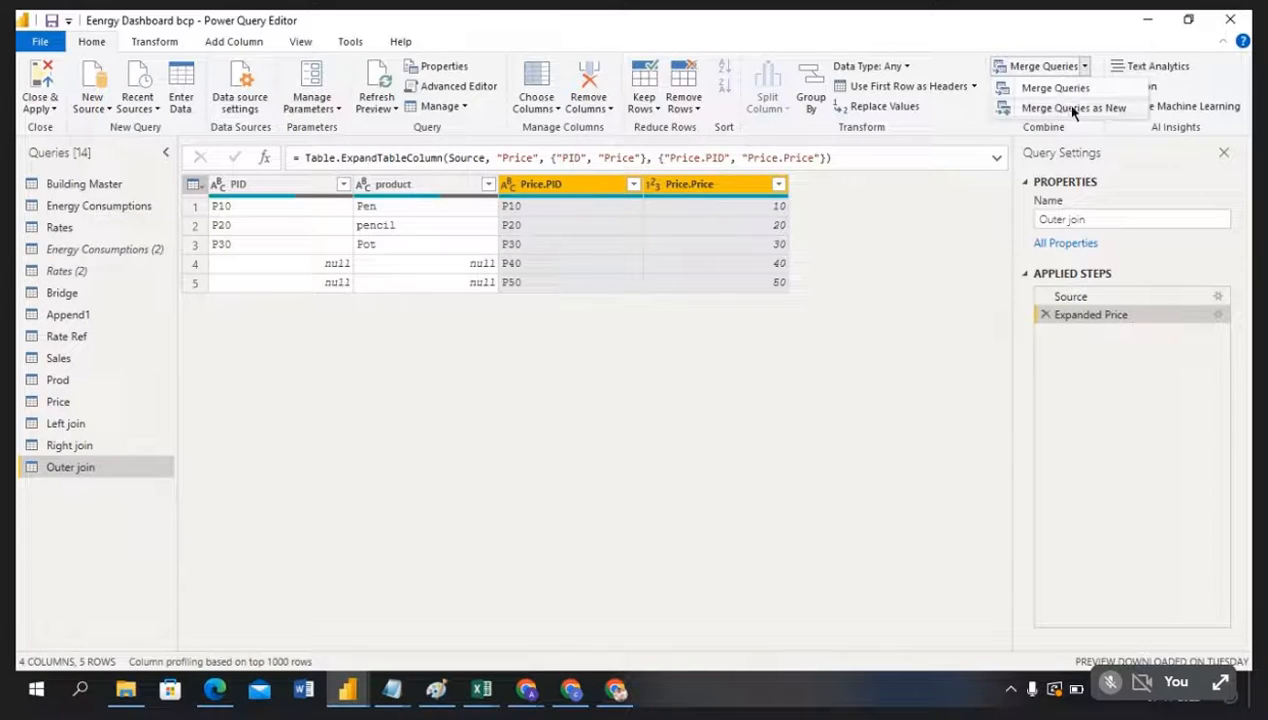
{"action": "left_click", "coordinate": [1072, 108]}
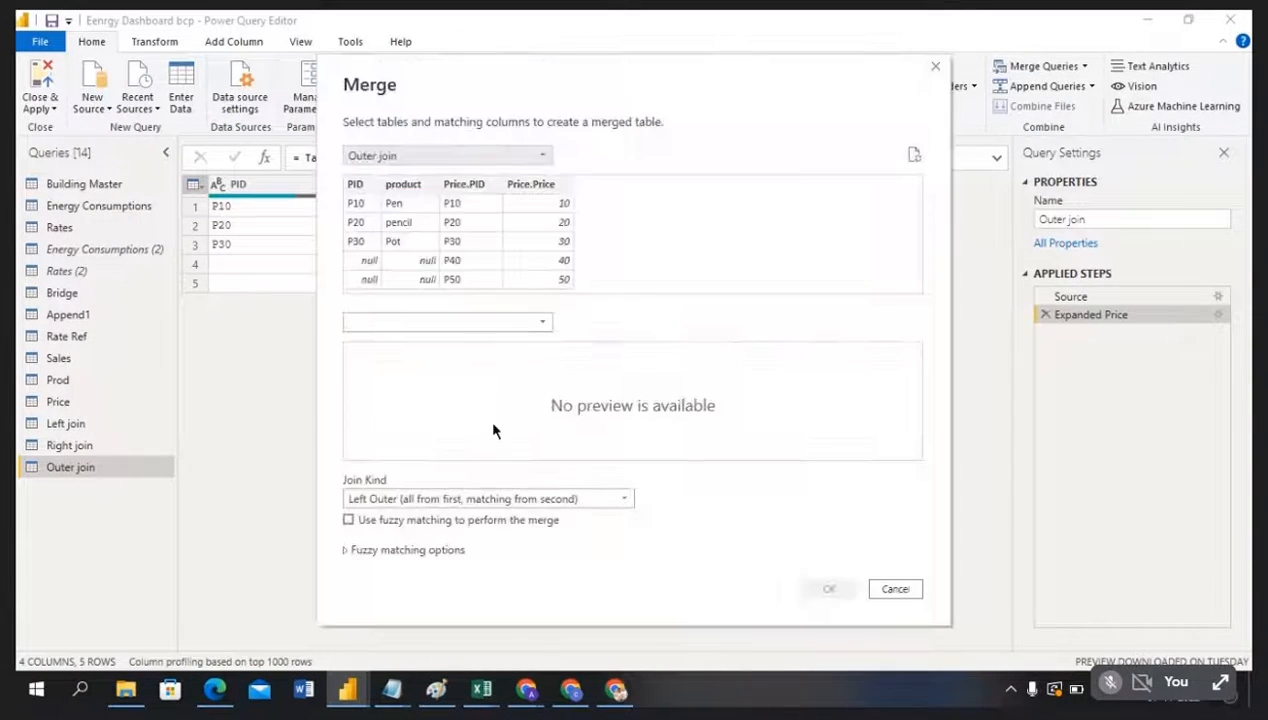
{"action": "left_click", "coordinate": [910, 588]}
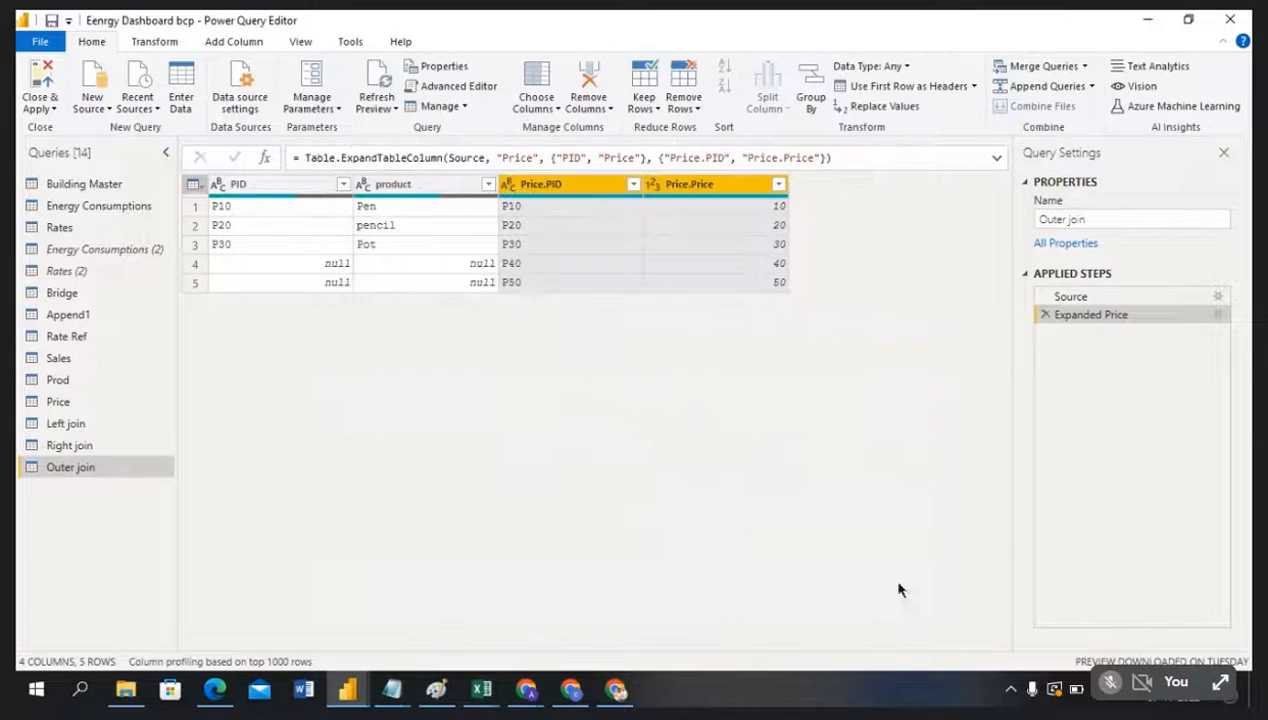
Step: Set up a merge as new of the Prod and Price queries, matched on their PID columns with an Inner join
{"action": "left_click", "coordinate": [58, 381]}
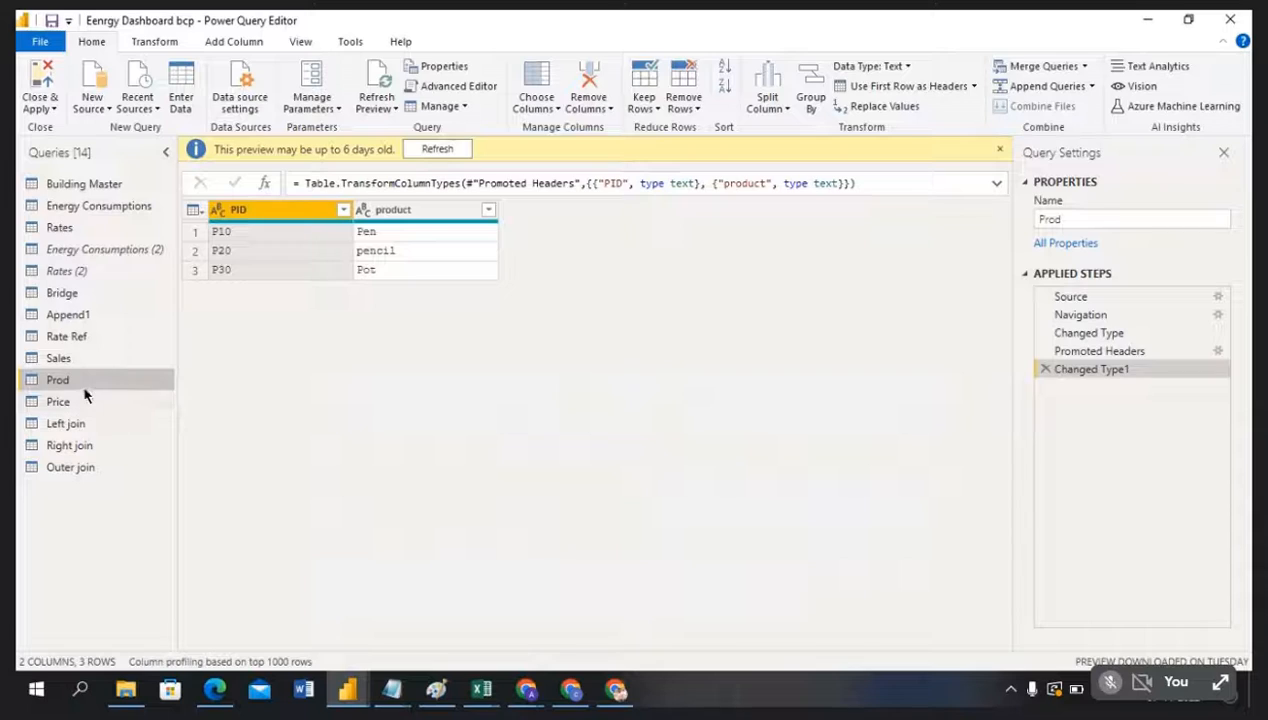
{"action": "left_click", "coordinate": [1085, 67]}
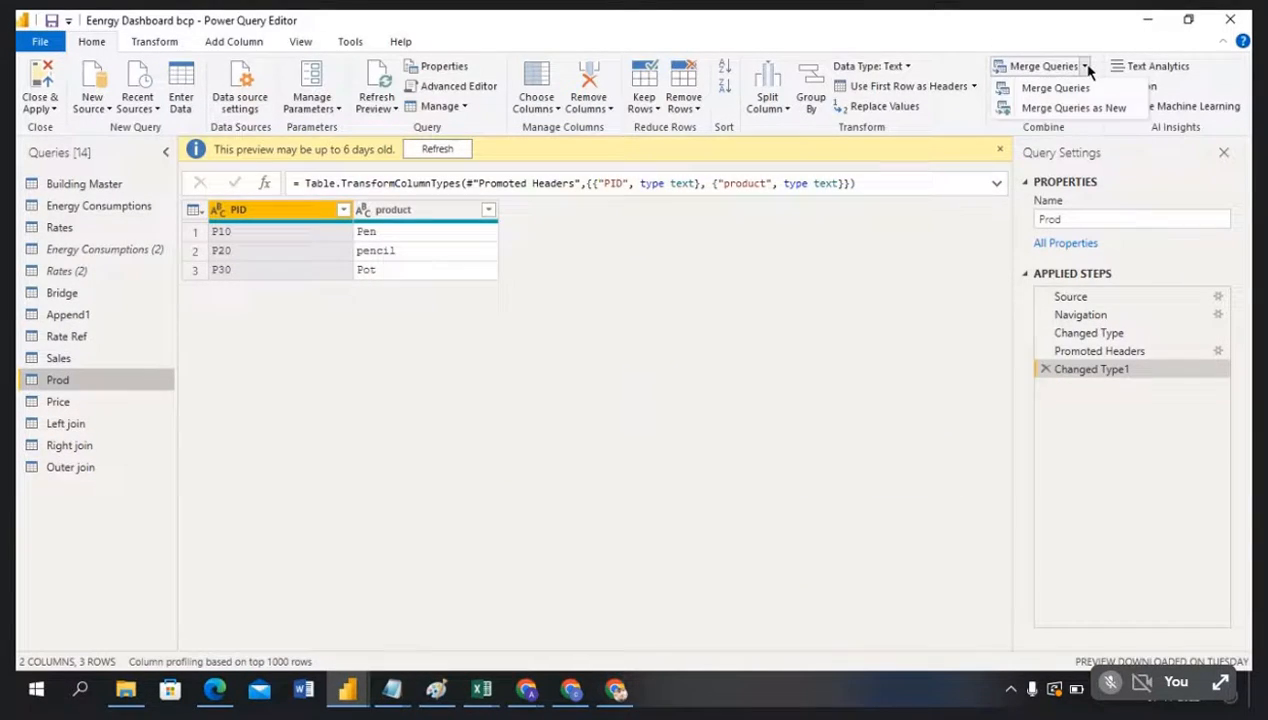
{"action": "left_click", "coordinate": [1058, 110]}
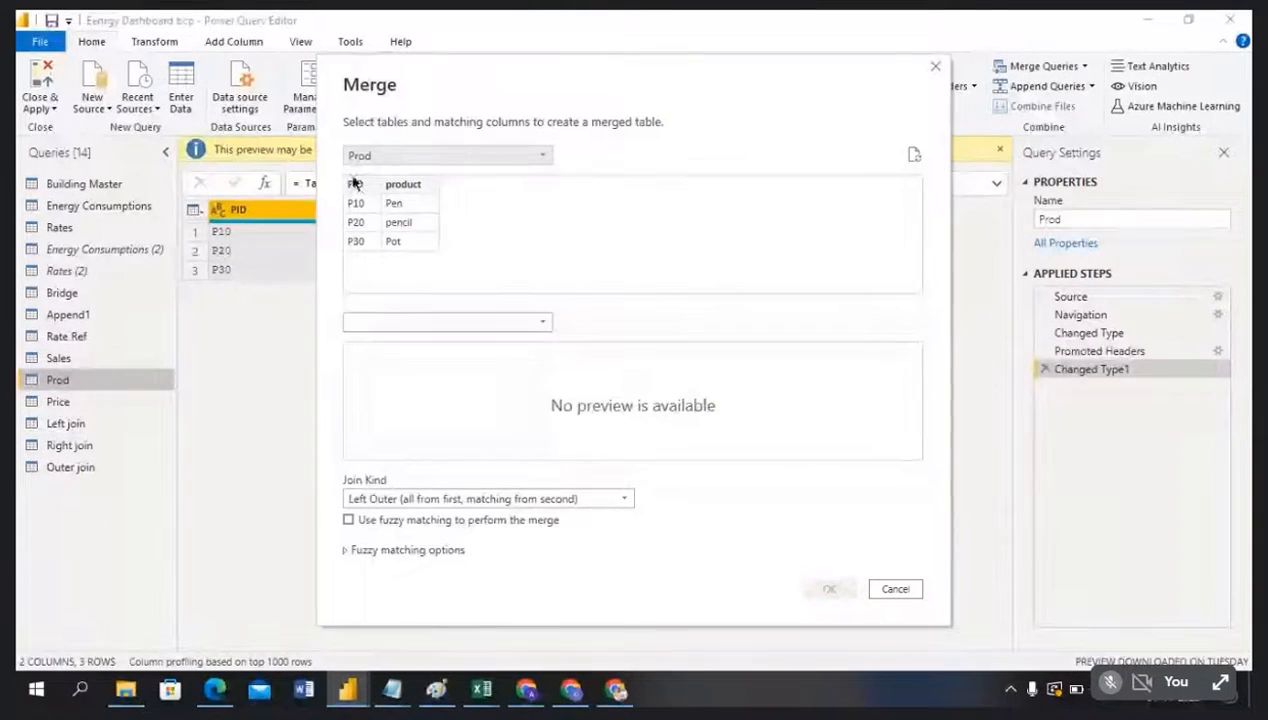
{"action": "left_click", "coordinate": [420, 321]}
{"action": "left_click", "coordinate": [362, 469]}
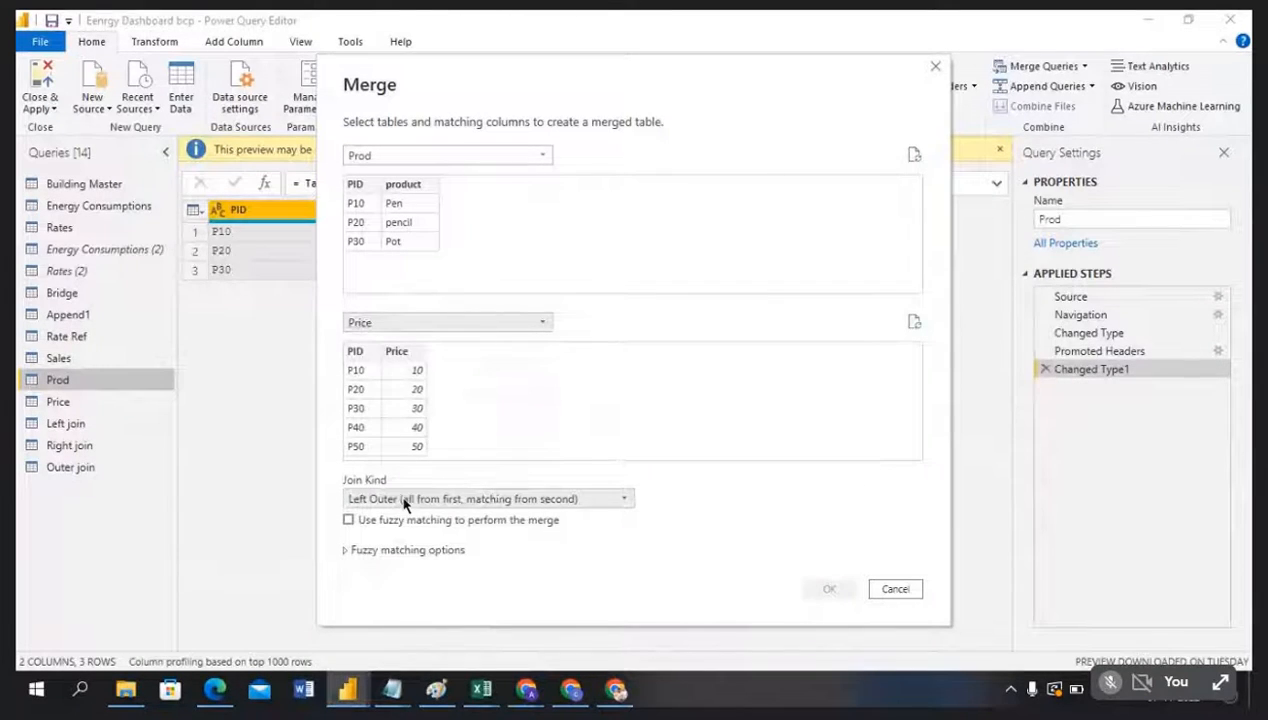
{"action": "left_click", "coordinate": [405, 499]}
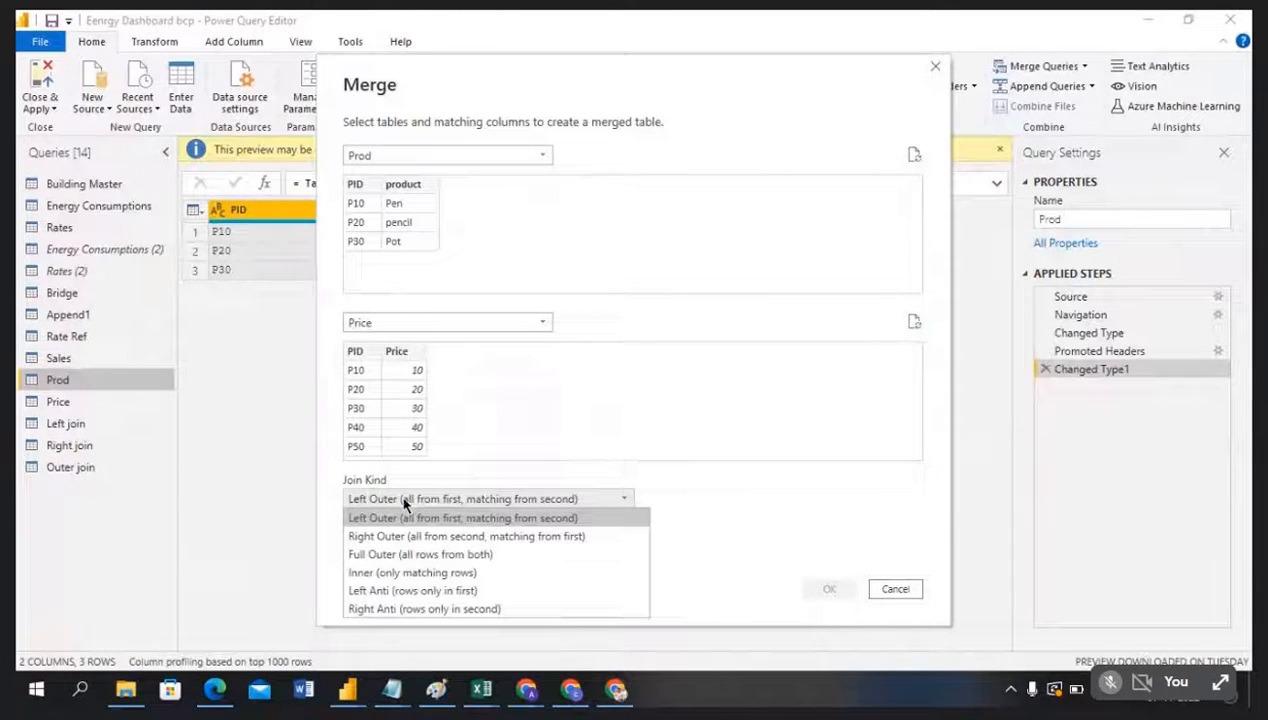
{"action": "left_click", "coordinate": [431, 574]}
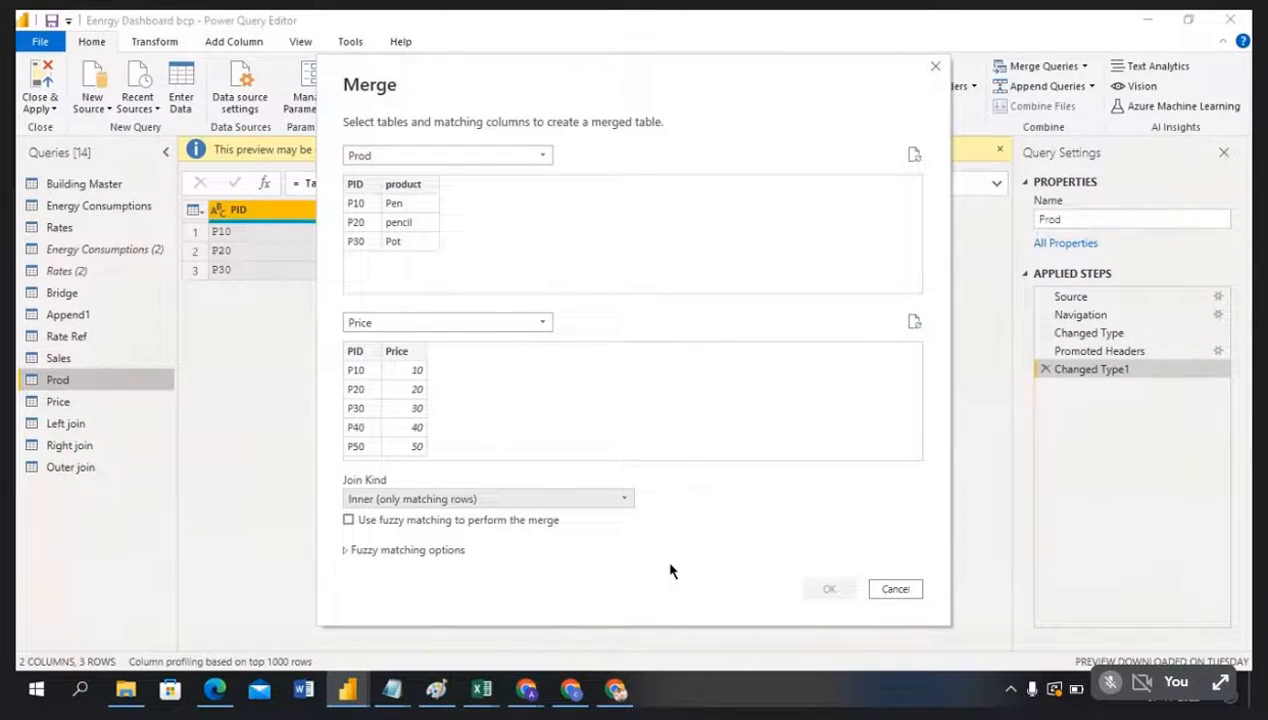
{"action": "left_click", "coordinate": [355, 186]}
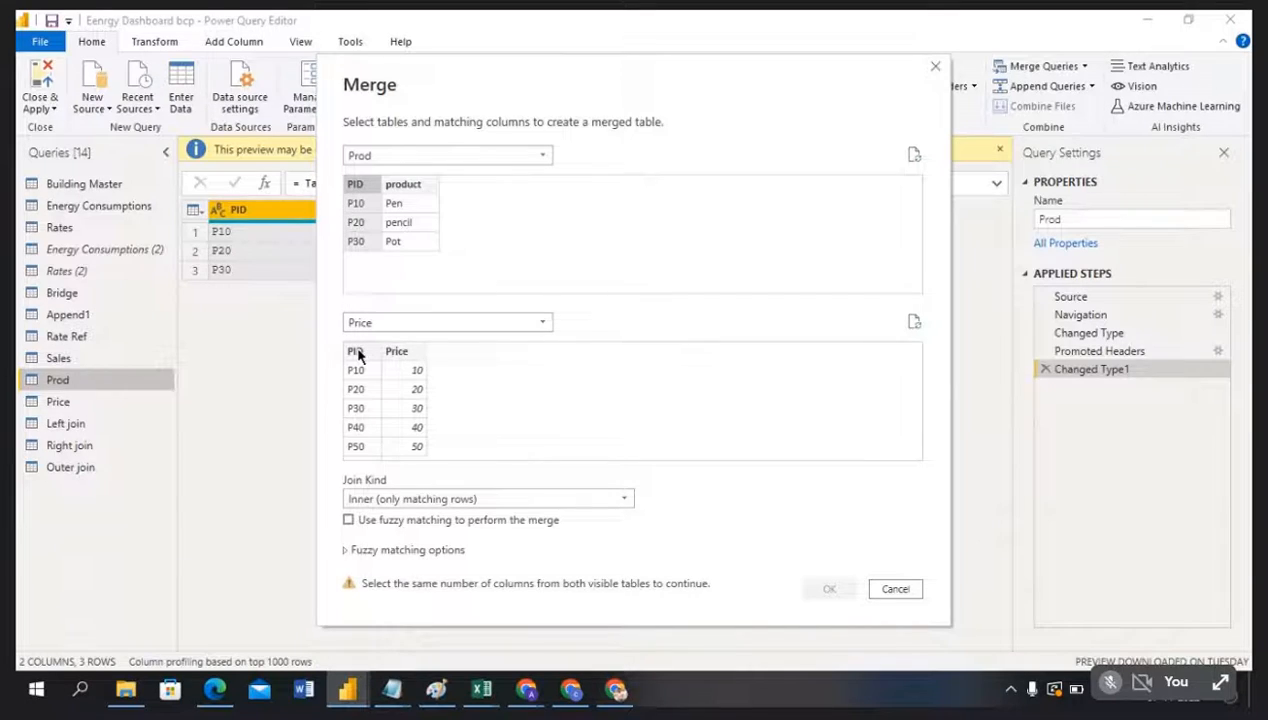
{"action": "left_click", "coordinate": [356, 352]}
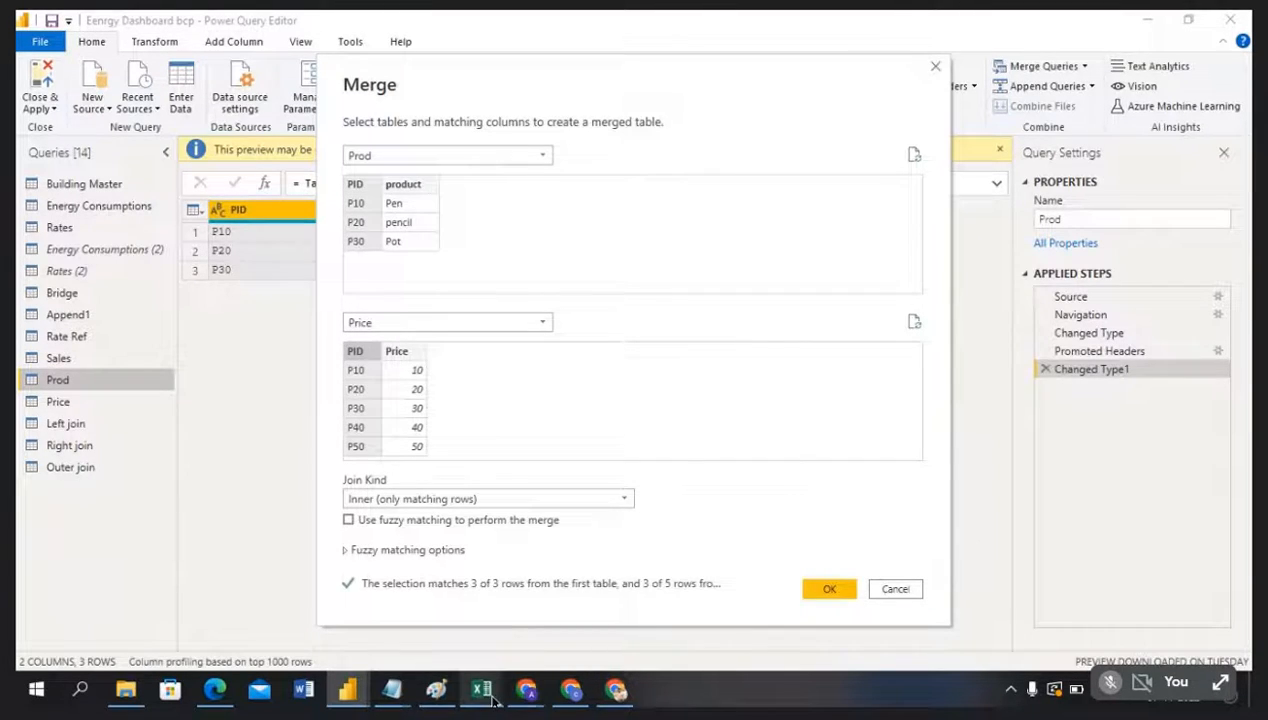
Step: Switch to the Power consume workbook in Excel and enter "inner join/eqi join = only matching records from both tables" in cell I6
{"action": "mouse_move", "coordinate": [490, 700]}
{"action": "left_click", "coordinate": [583, 612]}
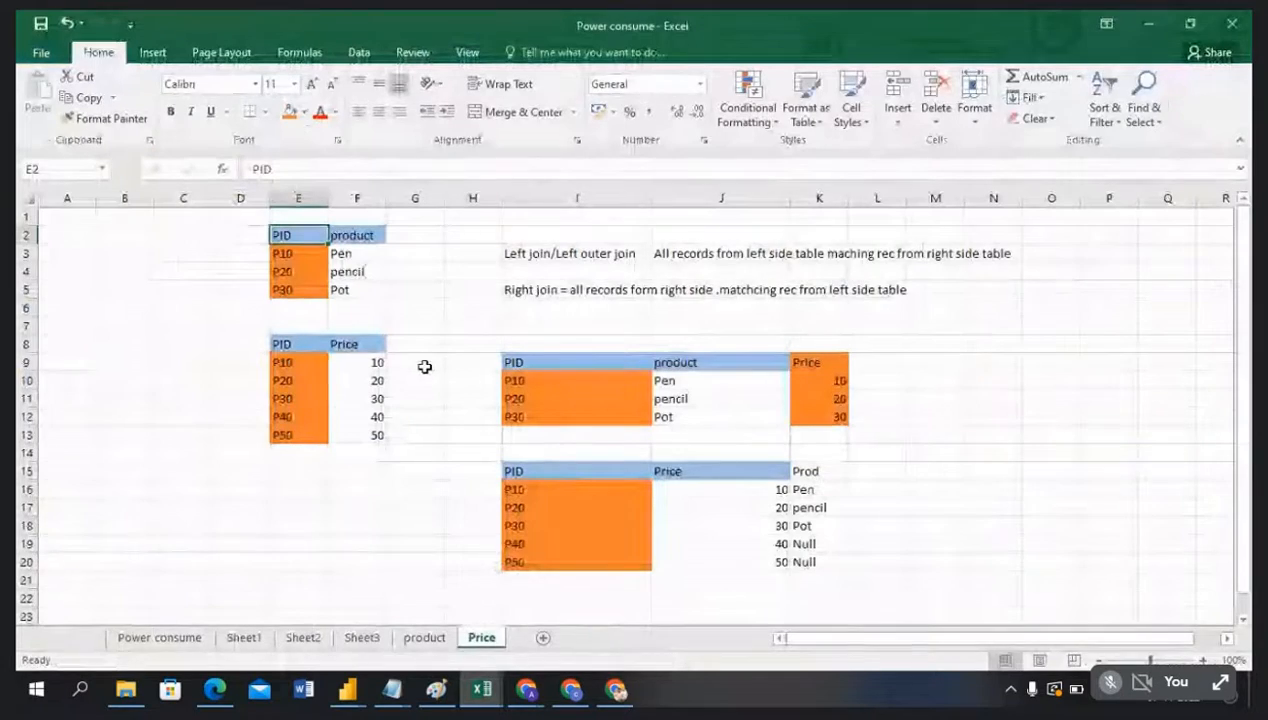
{"action": "left_click", "coordinate": [519, 307]}
{"action": "type", "text": "I"}
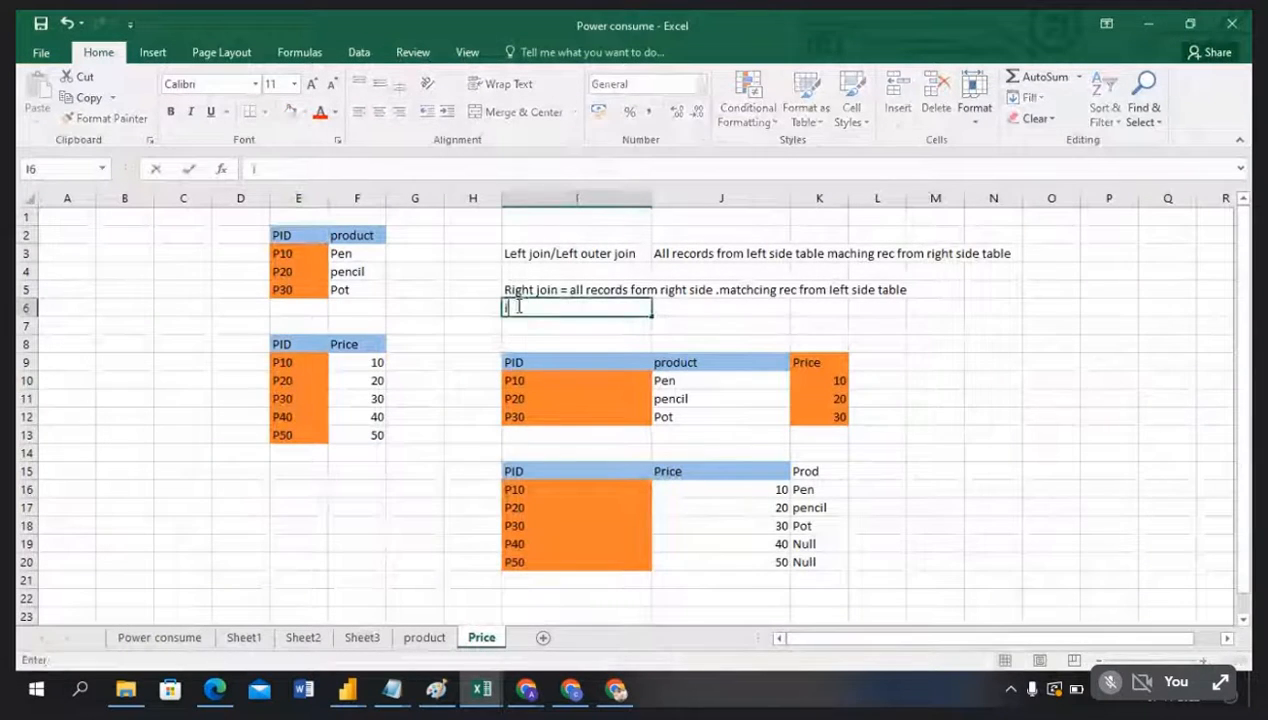
{"action": "type", "text": "nner join"}
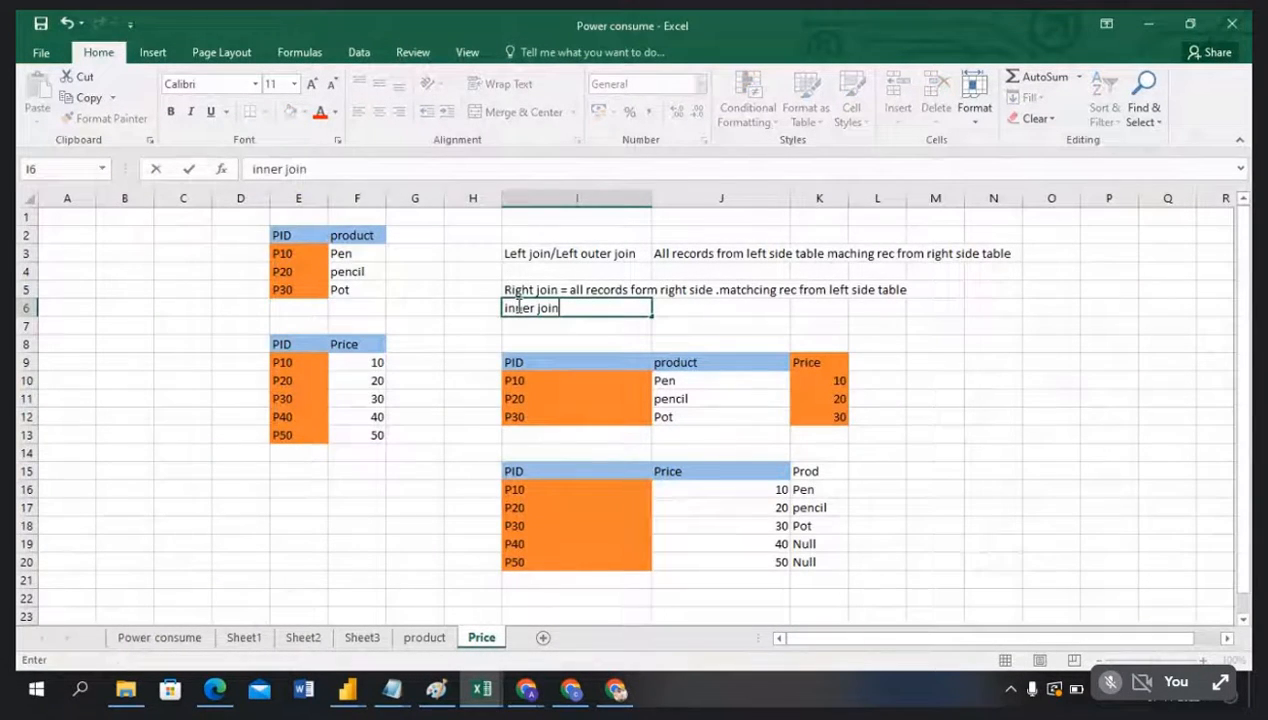
{"action": "type", "text": "/eqi jon"}
{"action": "key", "text": "BackSpace"}
{"action": "type", "text": "j"}
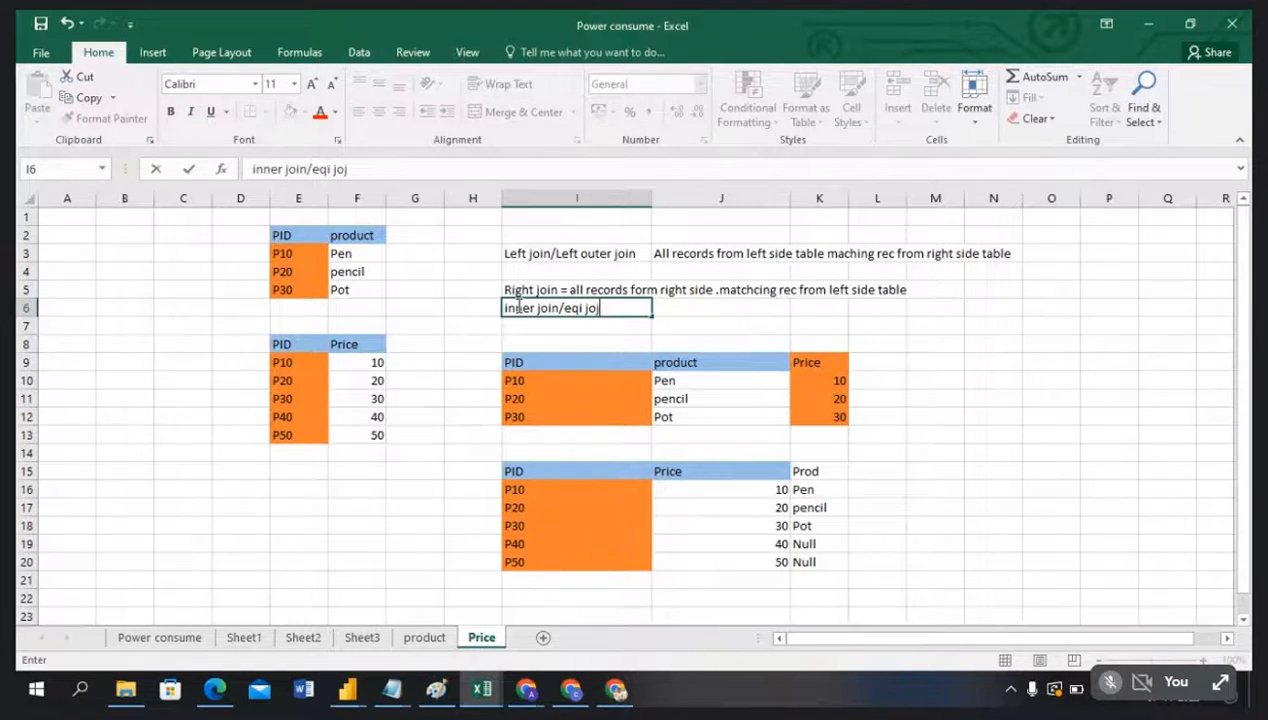
{"action": "type", "text": "n"}
{"action": "key", "text": "BackSpace"}
{"action": "key", "text": "BackSpace"}
{"action": "key", "text": "BackSpace"}
{"action": "type", "text": "on"}
{"action": "key", "text": "BackSpace"}
{"action": "type", "text": "in = only matc"}
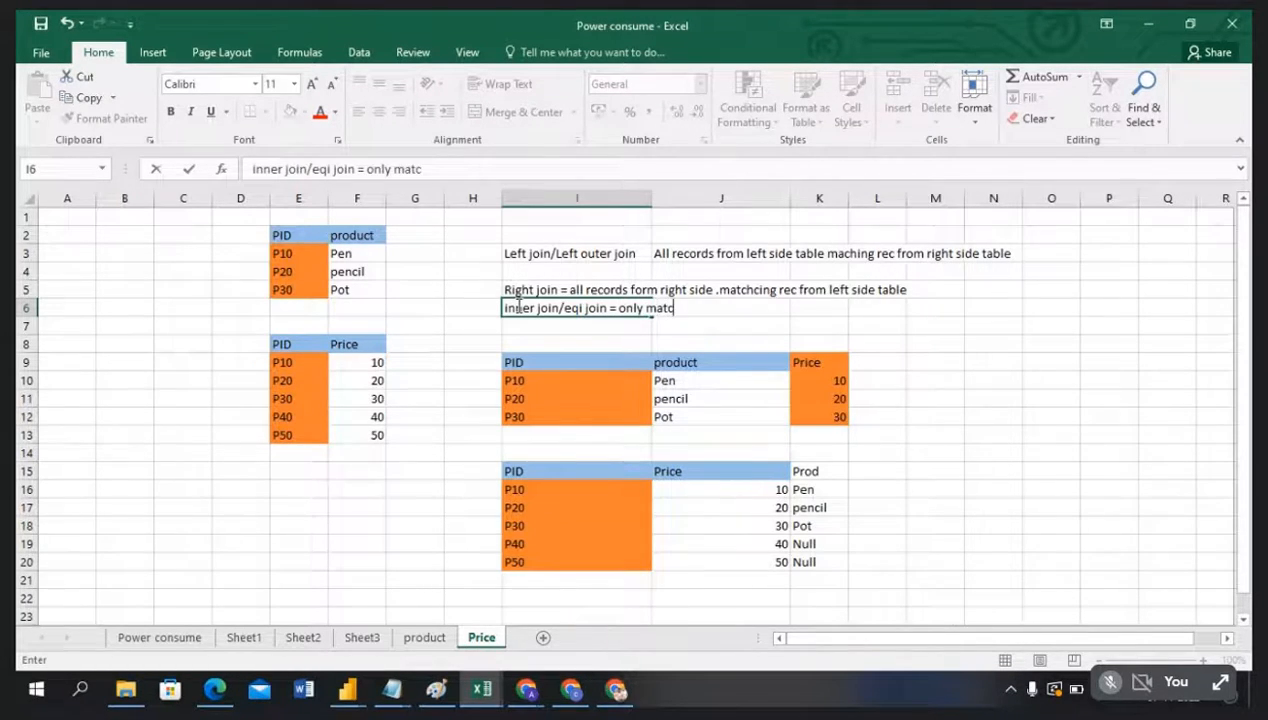
{"action": "type", "text": "hing reoc"}
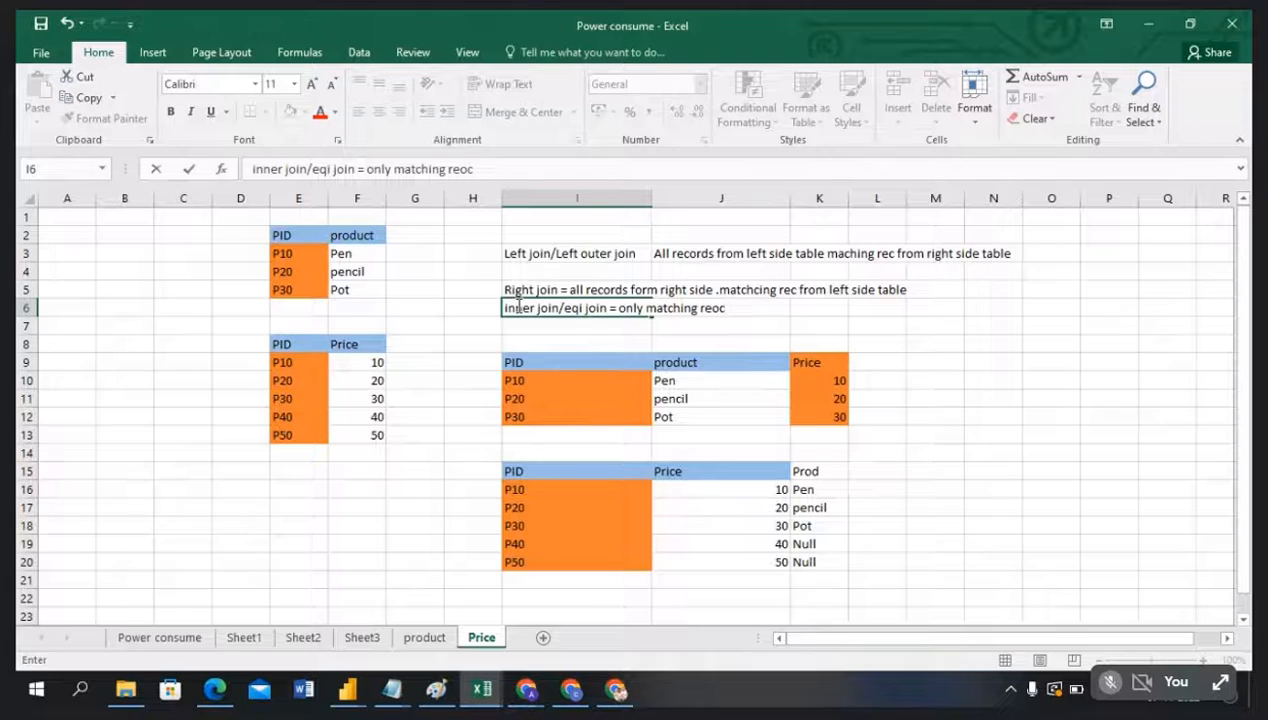
{"action": "key", "text": "BackSpace"}
{"action": "key", "text": "BackSpace"}
{"action": "type", "text": "cords from bp"}
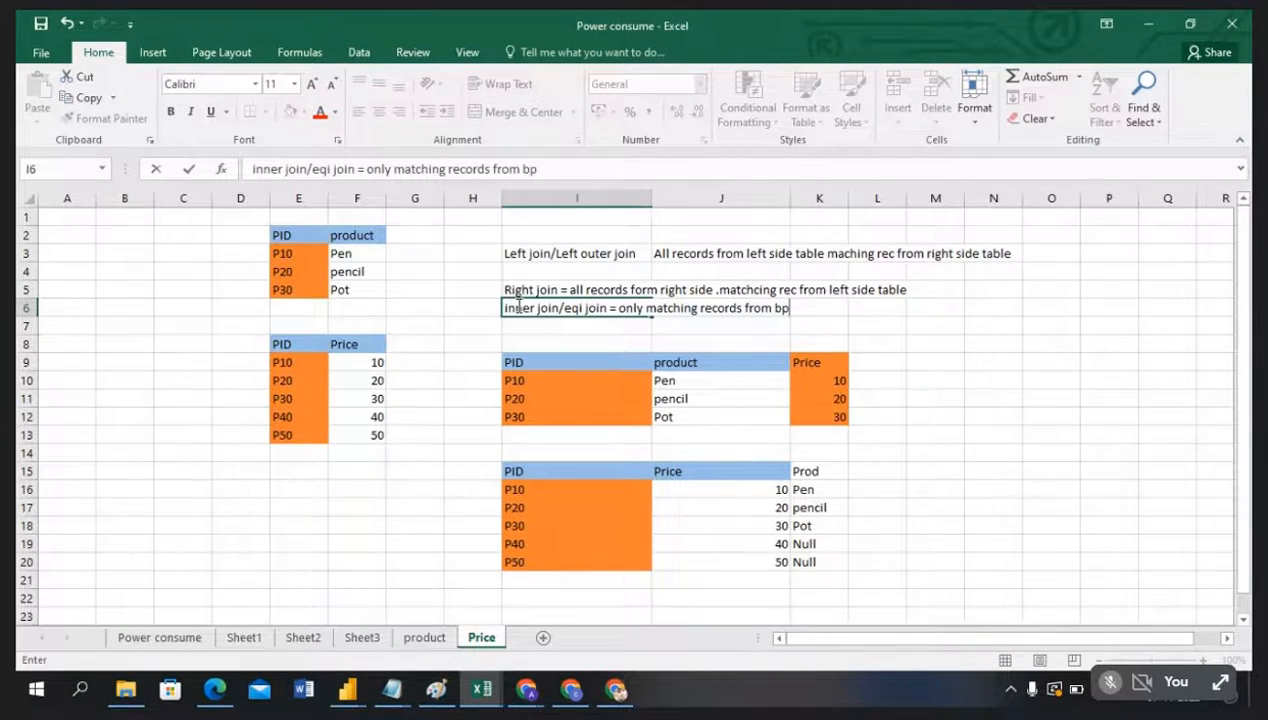
{"action": "key", "text": "BackSpace"}
{"action": "type", "text": "ith"}
{"action": "key", "text": "BackSpace"}
{"action": "type", "text": "oth tables"}
{"action": "left_click", "coordinate": [1058, 381]}
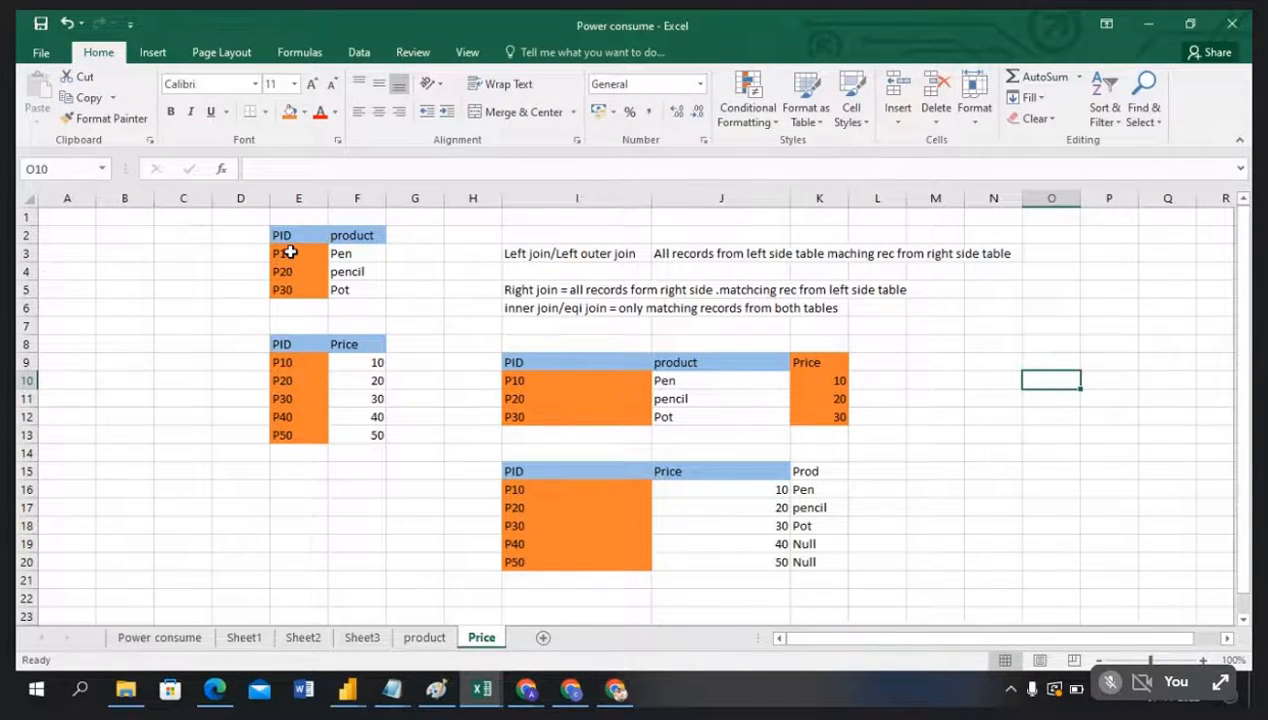
Step: Fill the matching P10 to P30 rows in blue in both the product table (E3:F5) and the price table (E9:F11)
{"action": "left_click_drag", "start_coordinate": [290, 253], "coordinate": [331, 284]}
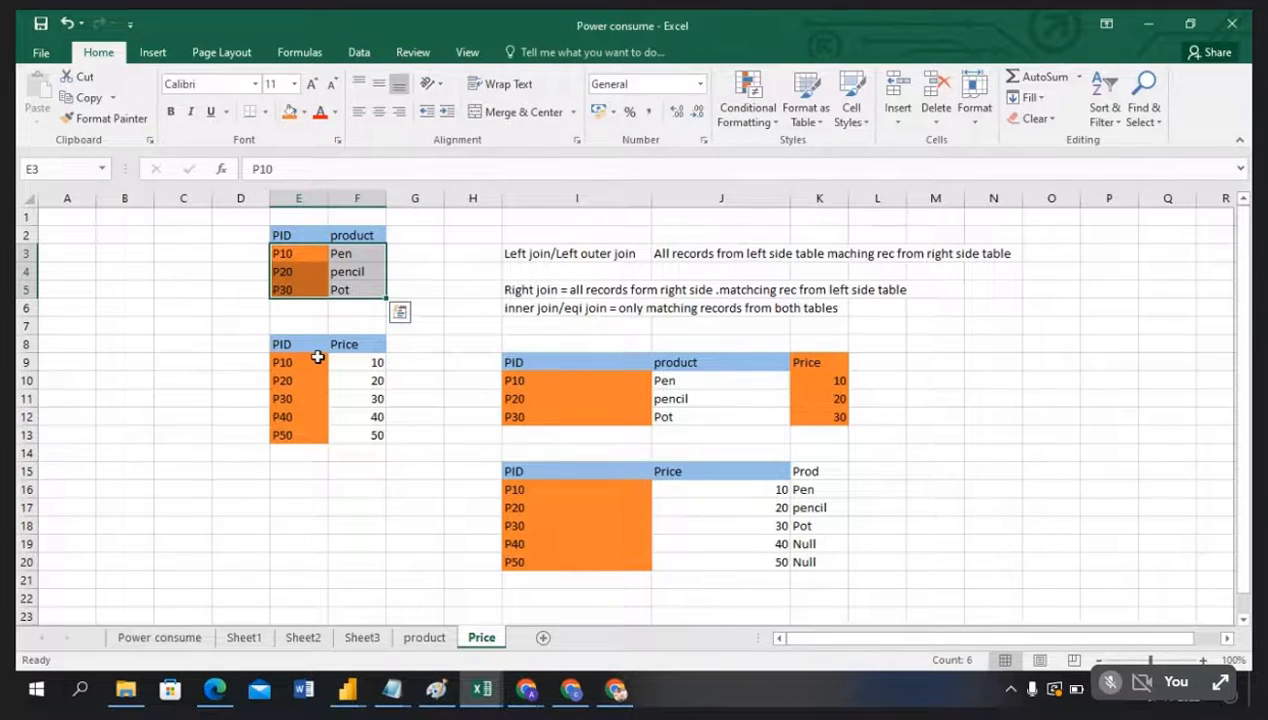
{"action": "left_click", "coordinate": [303, 113]}
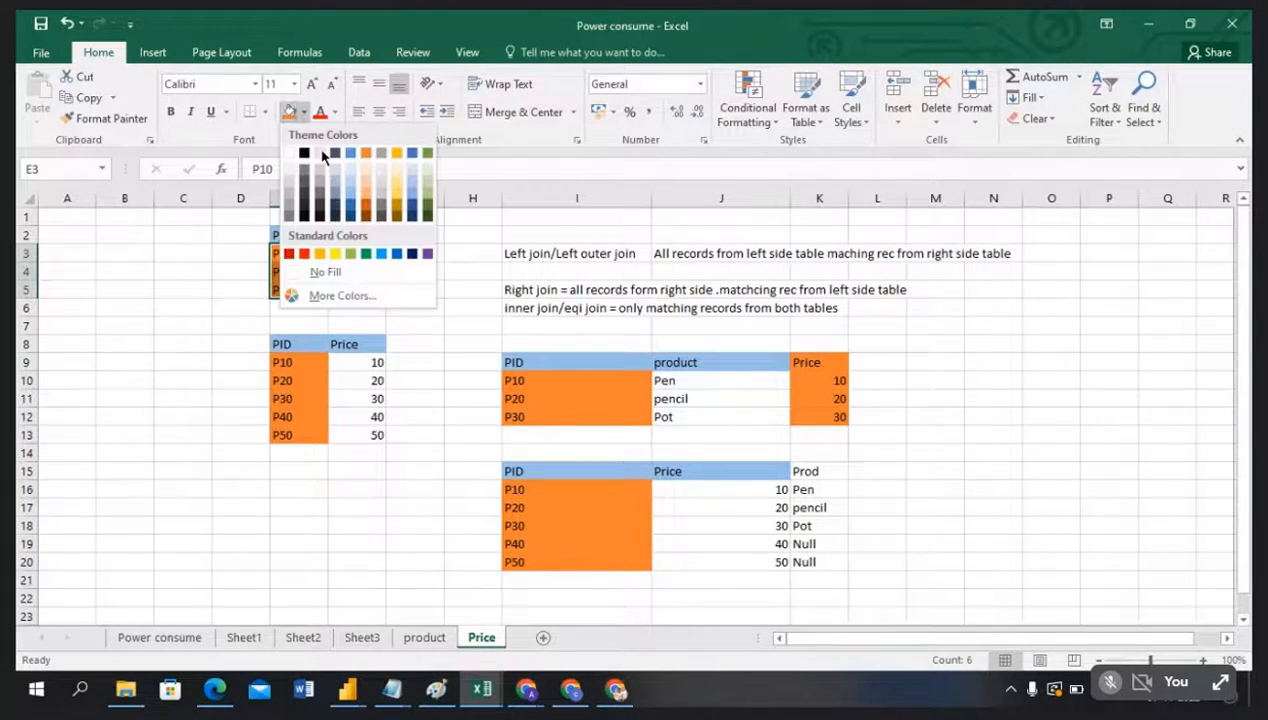
{"action": "left_click", "coordinate": [353, 155]}
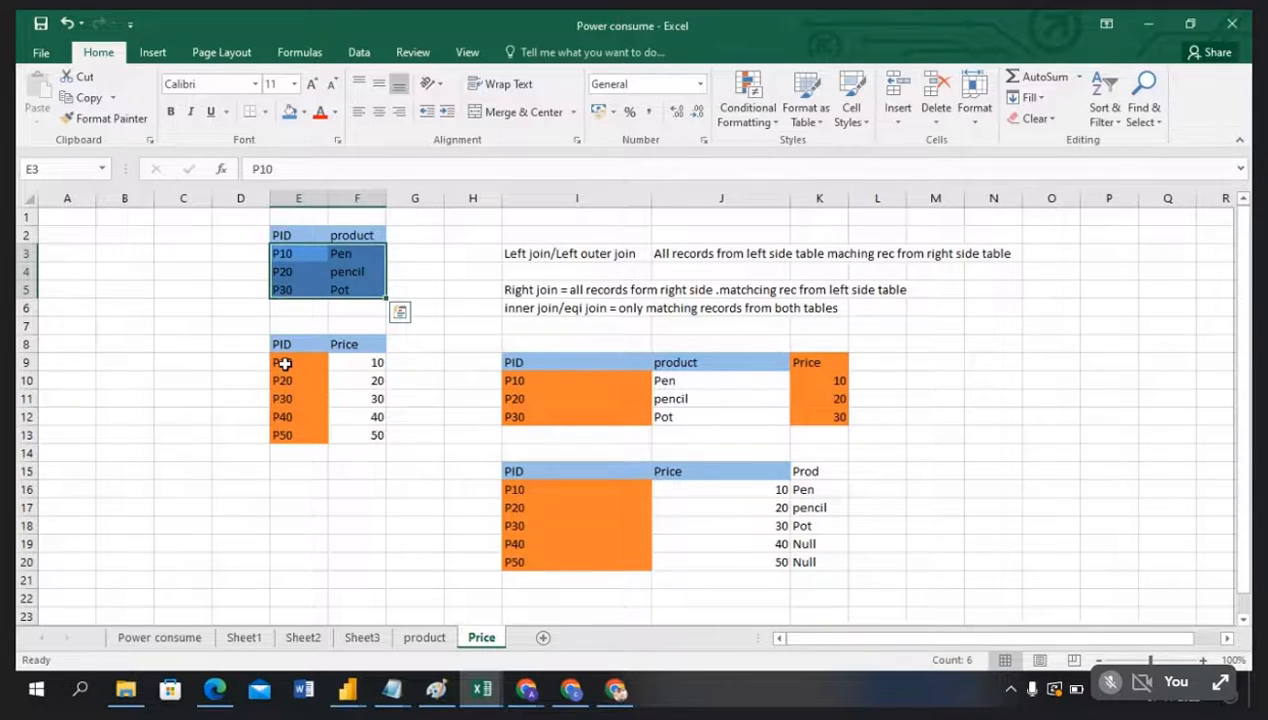
{"action": "left_click_drag", "start_coordinate": [281, 366], "coordinate": [371, 390]}
{"action": "left_click", "coordinate": [289, 117]}
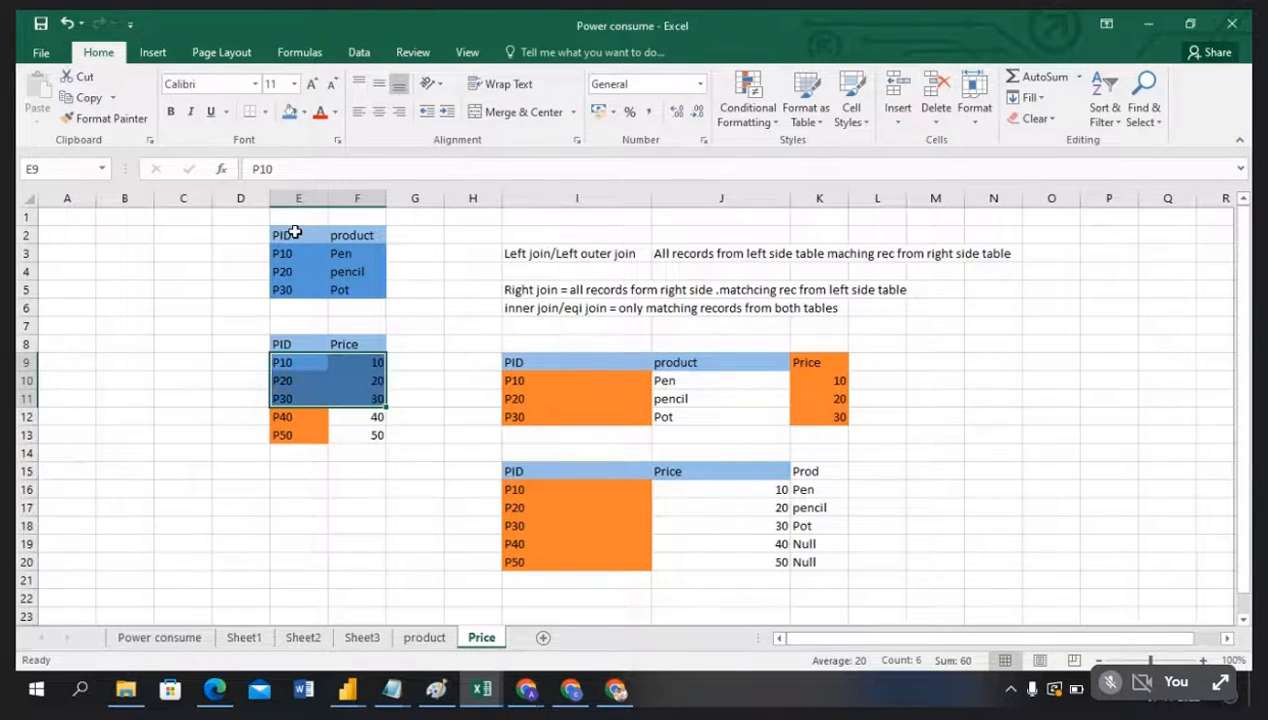
{"action": "left_click", "coordinate": [359, 515]}
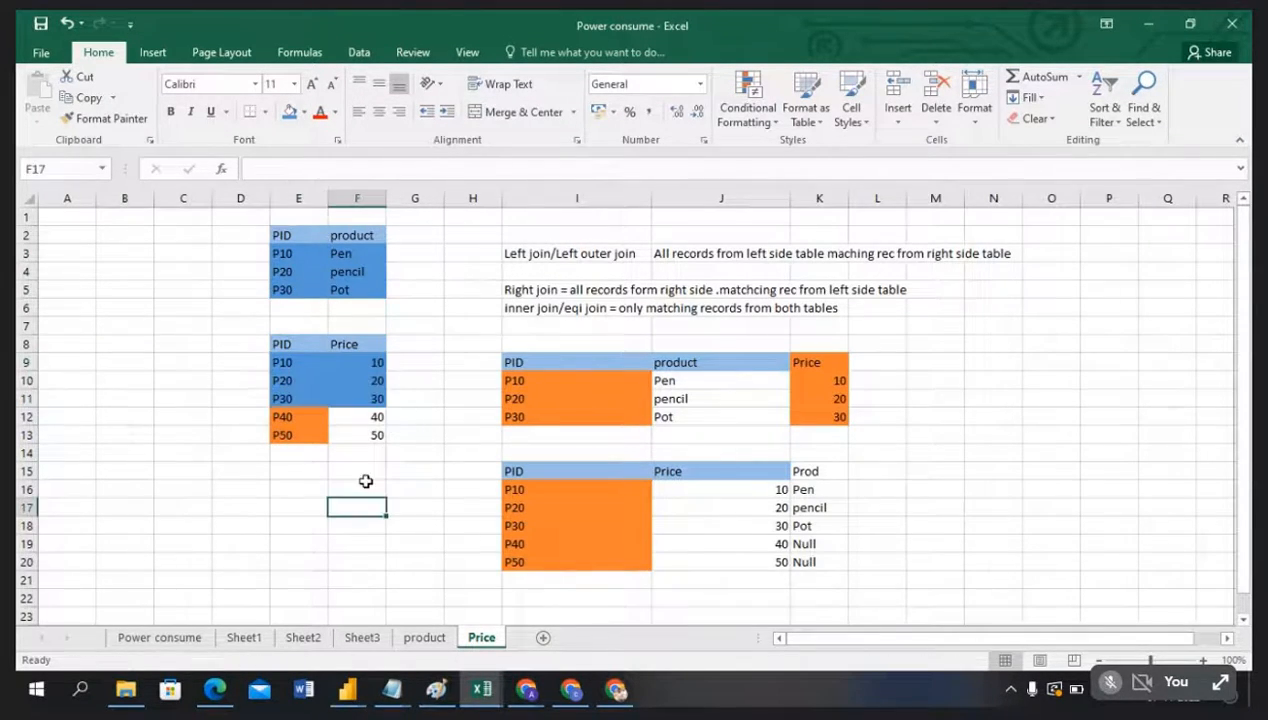
{"action": "left_click", "coordinate": [288, 252]}
{"action": "left_click", "coordinate": [289, 365]}
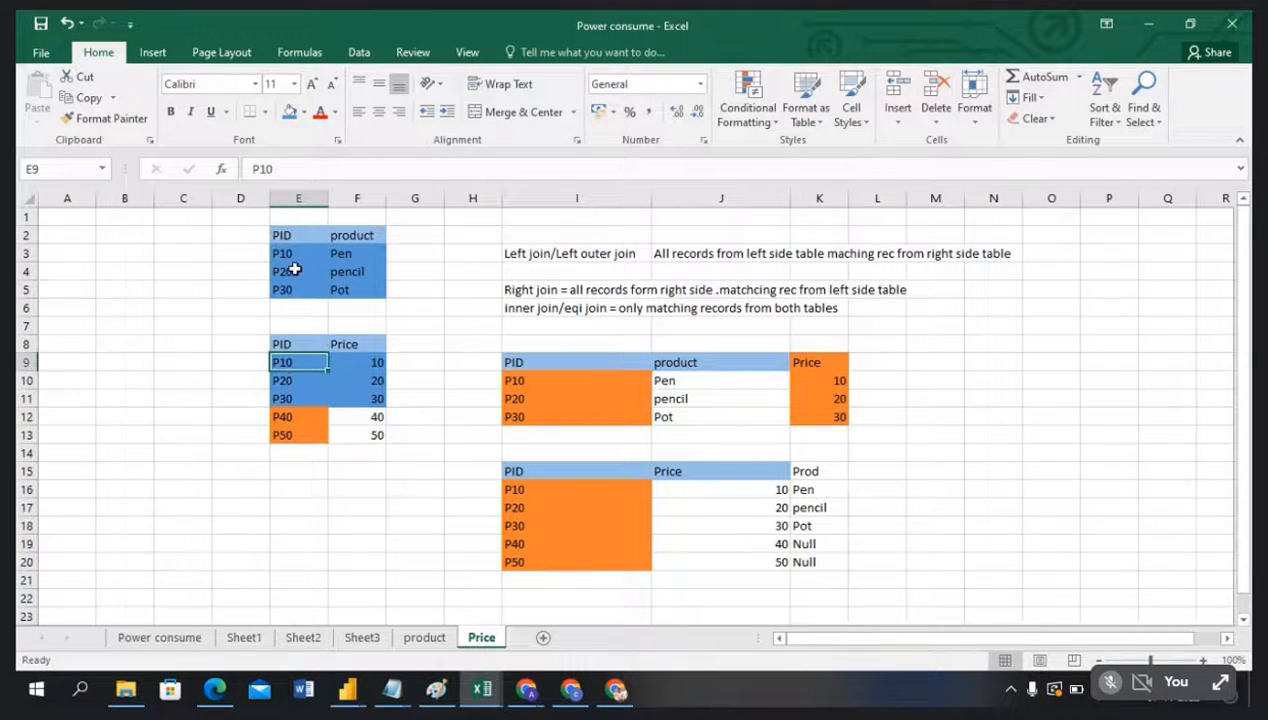
{"action": "left_click", "coordinate": [289, 378]}
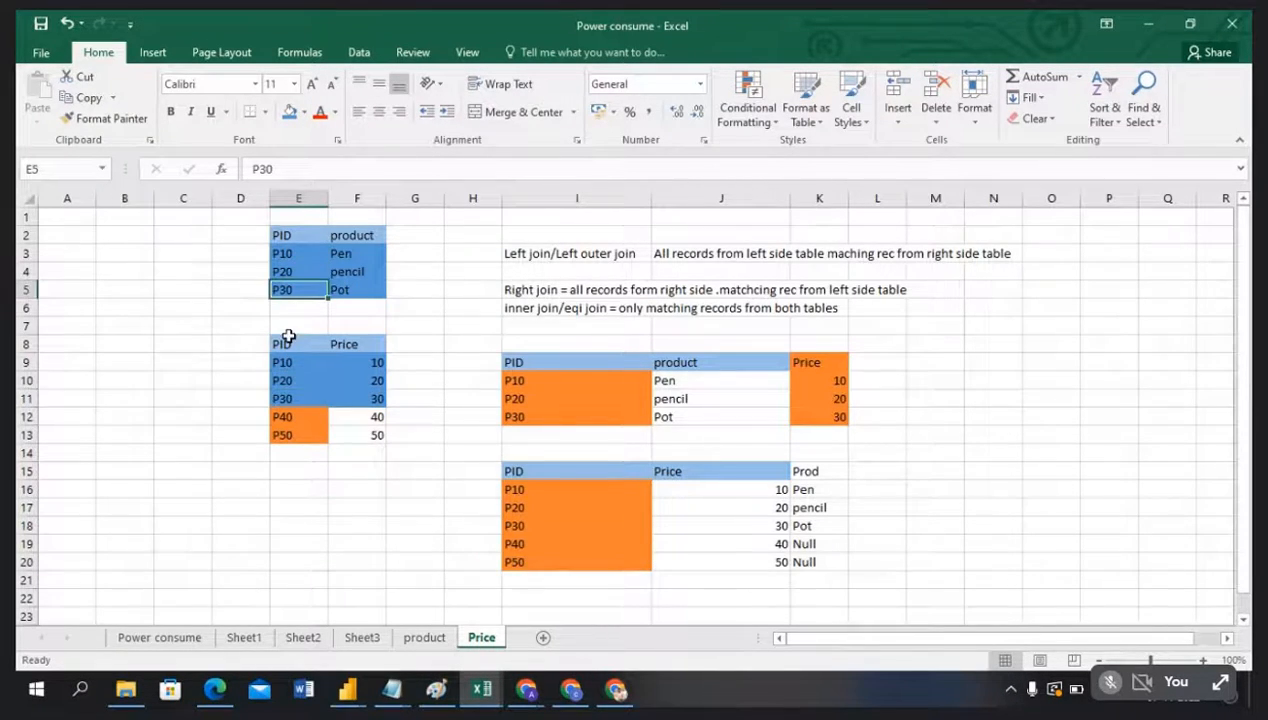
{"action": "left_click", "coordinate": [285, 398]}
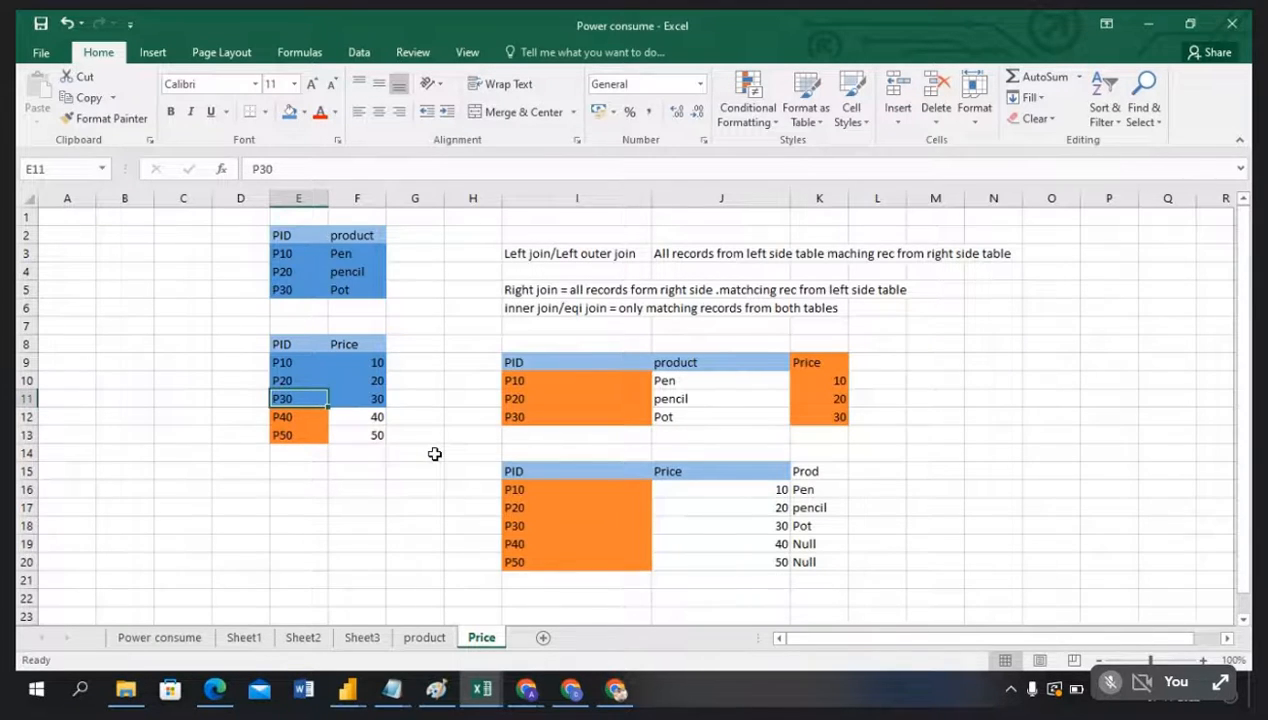
Step: Switch back to Power Query Editor, create the prepared inner merge and rename the new query as inner join
{"action": "key", "text": "alt+Tab"}
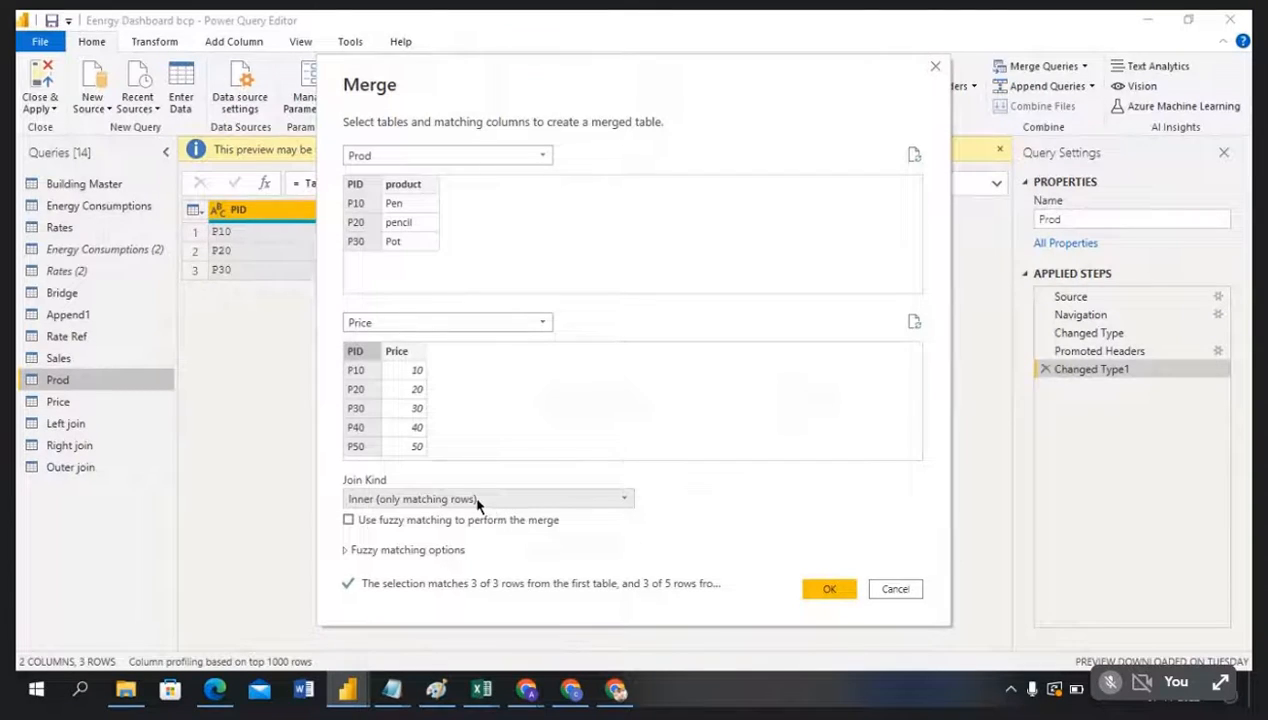
{"action": "left_click", "coordinate": [830, 590]}
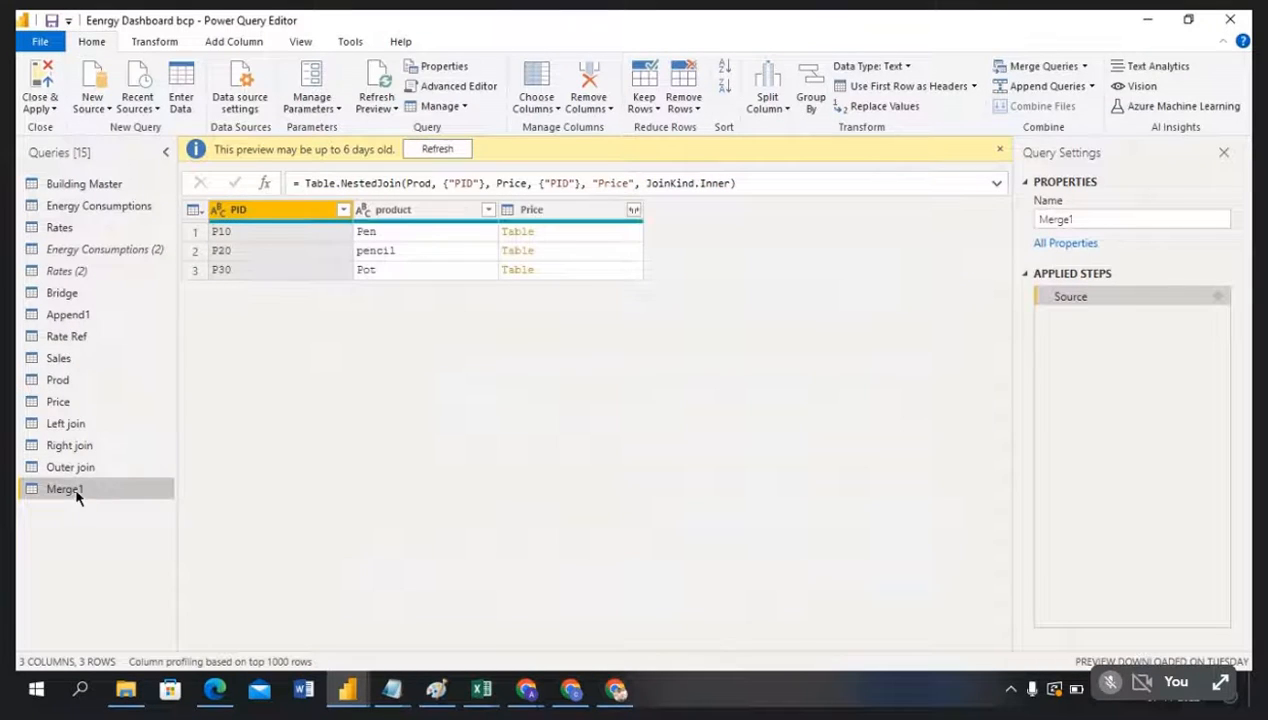
{"action": "double_click", "coordinate": [74, 490]}
{"action": "type", "text": "inner j"}
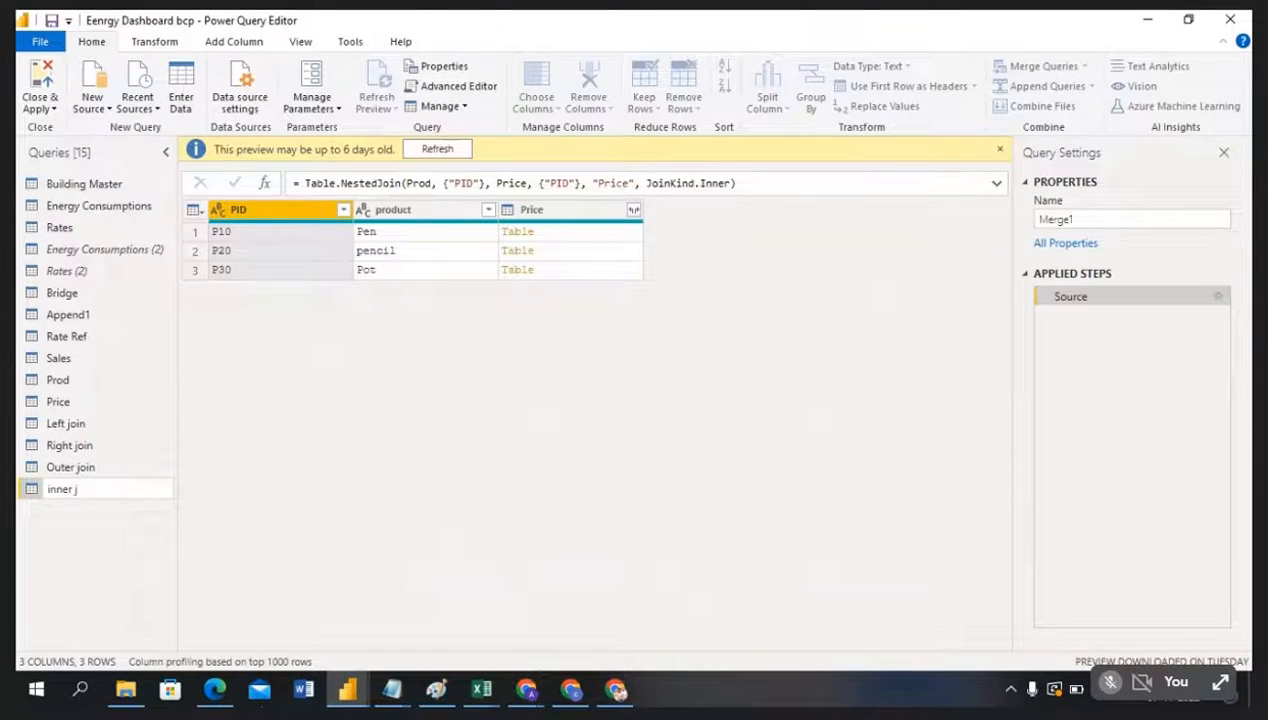
{"action": "type", "text": "oinin"}
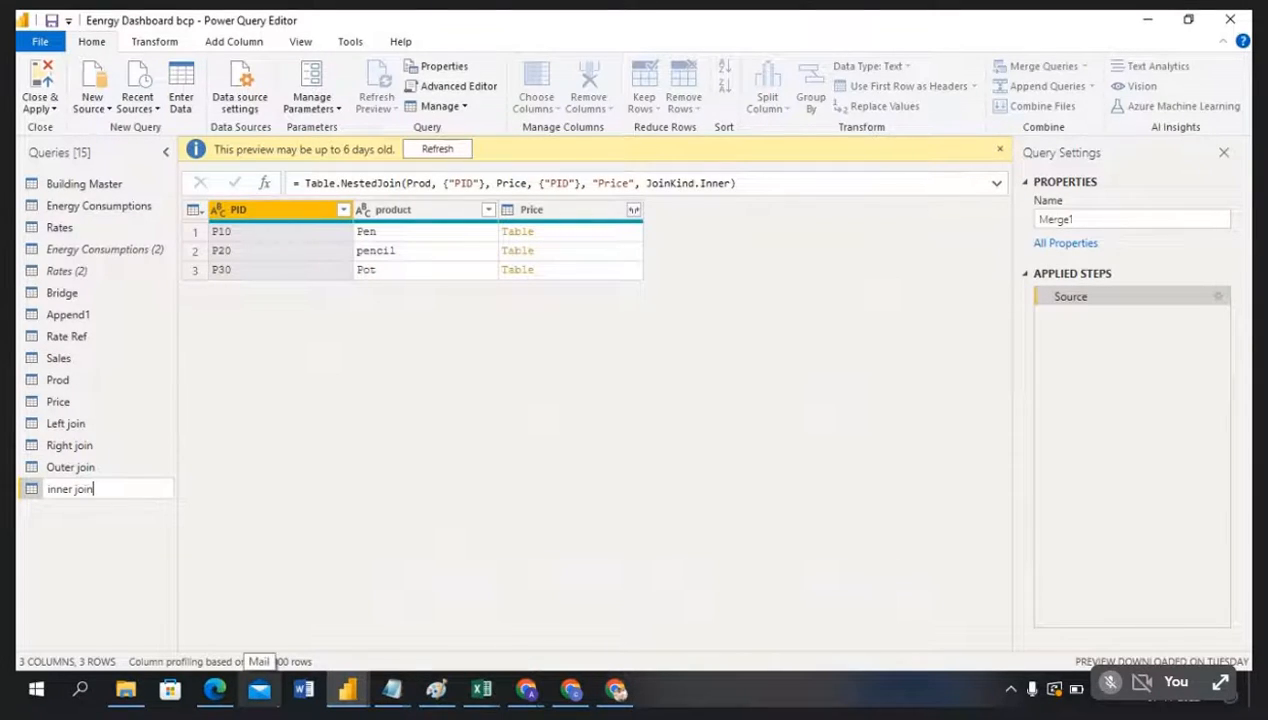
{"action": "left_click", "coordinate": [361, 383]}
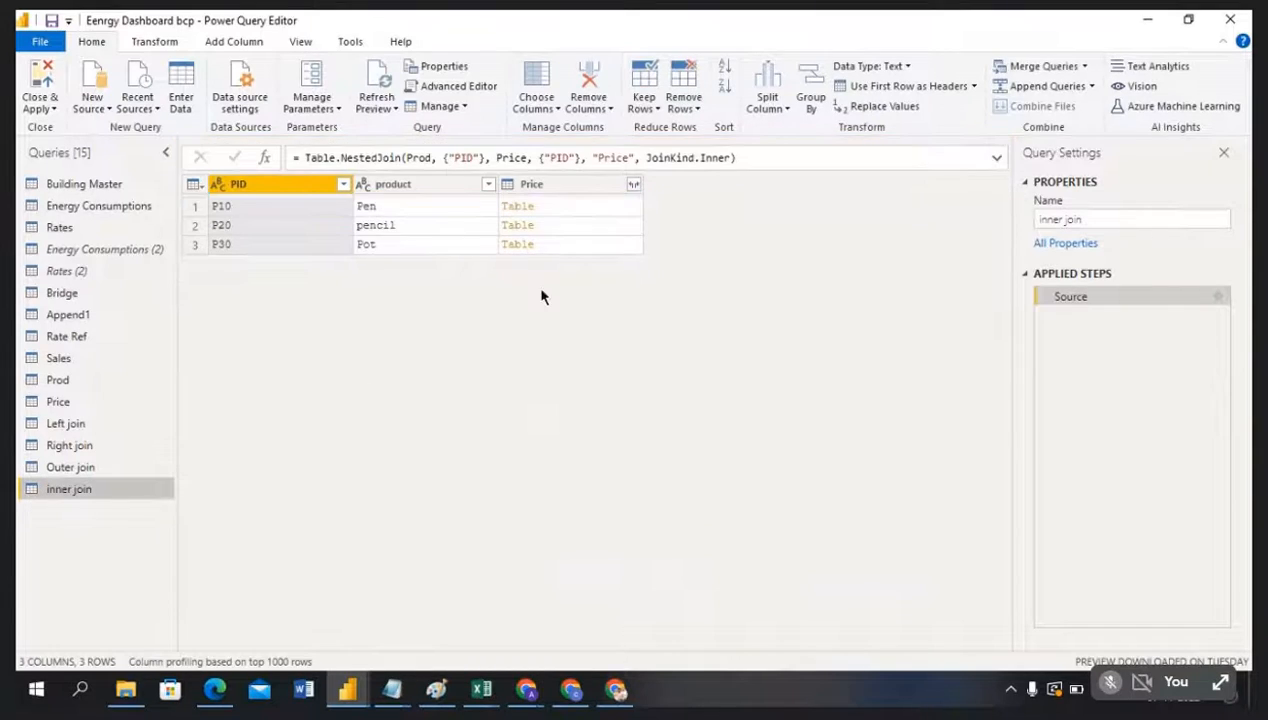
Step: Expand the nested Price table in the inner join query into its PID and Price columns, keeping the original column name as prefix
{"action": "left_click", "coordinate": [633, 184]}
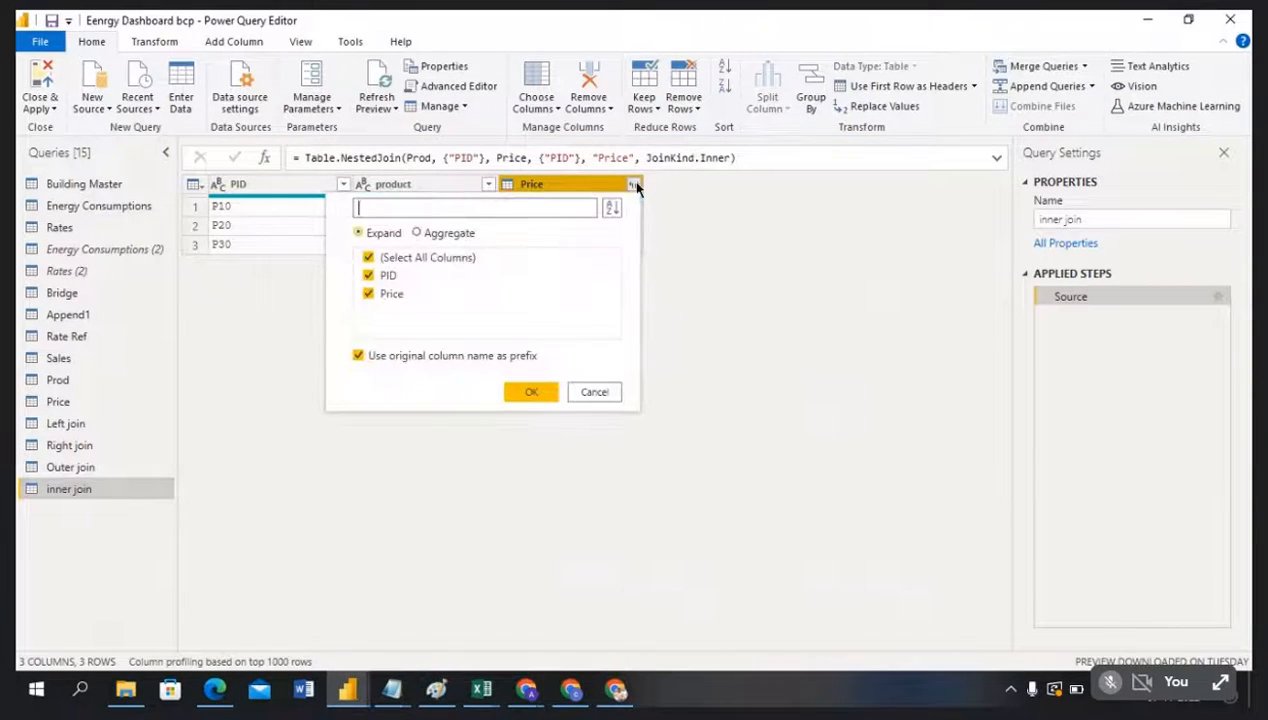
{"action": "left_click", "coordinate": [531, 391]}
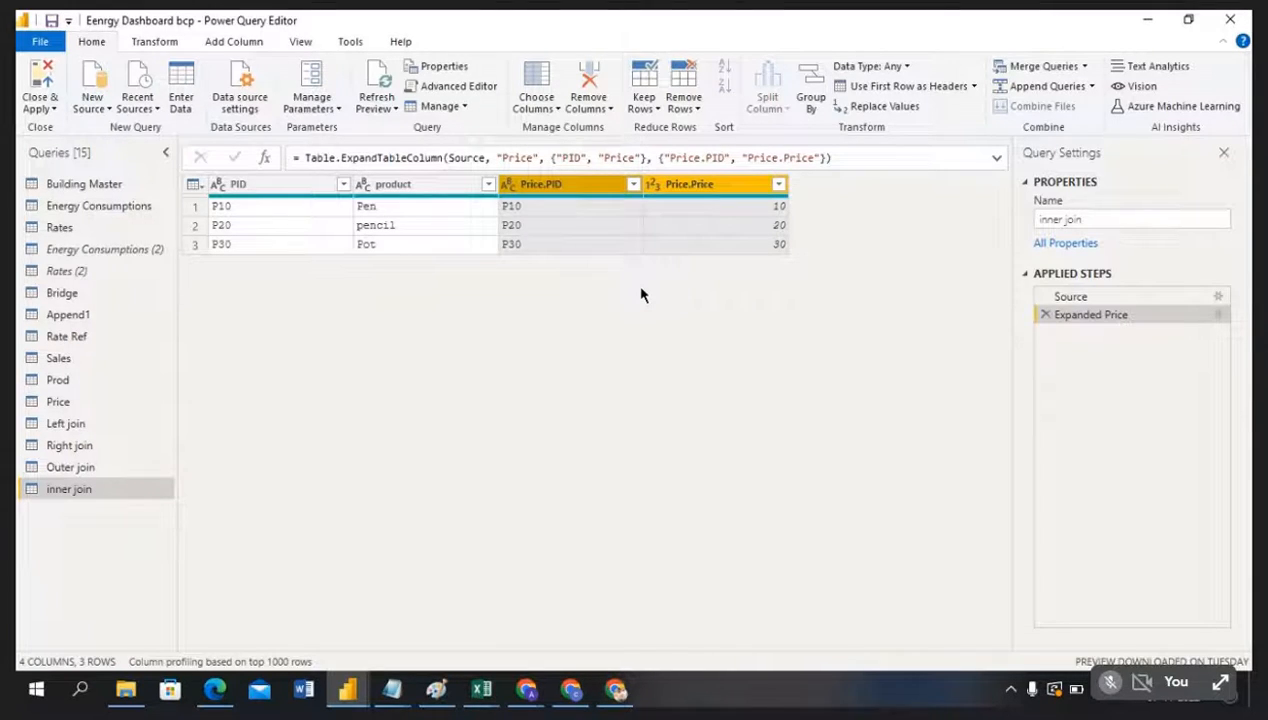
Step: Merge the Prod and Price queries as a new query, matched on their PID columns with a Left Anti join
{"action": "left_click", "coordinate": [74, 379]}
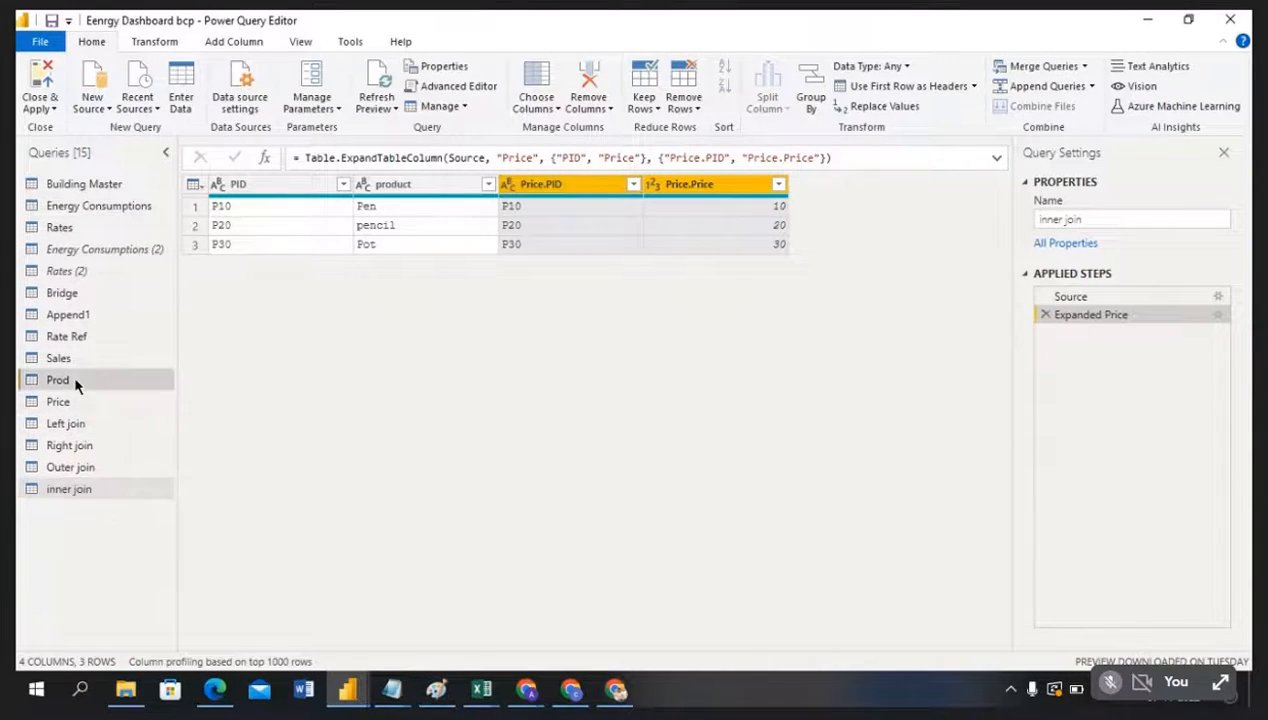
{"action": "left_click", "coordinate": [1085, 67]}
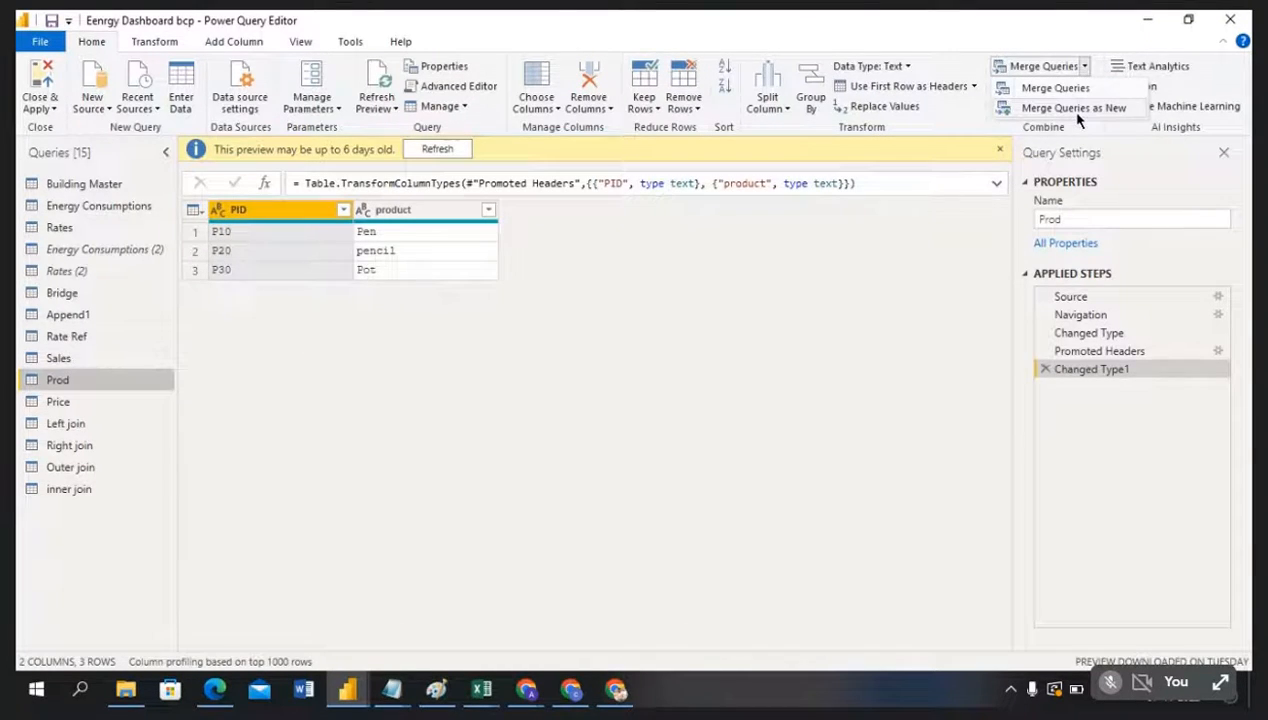
{"action": "left_click", "coordinate": [1077, 112]}
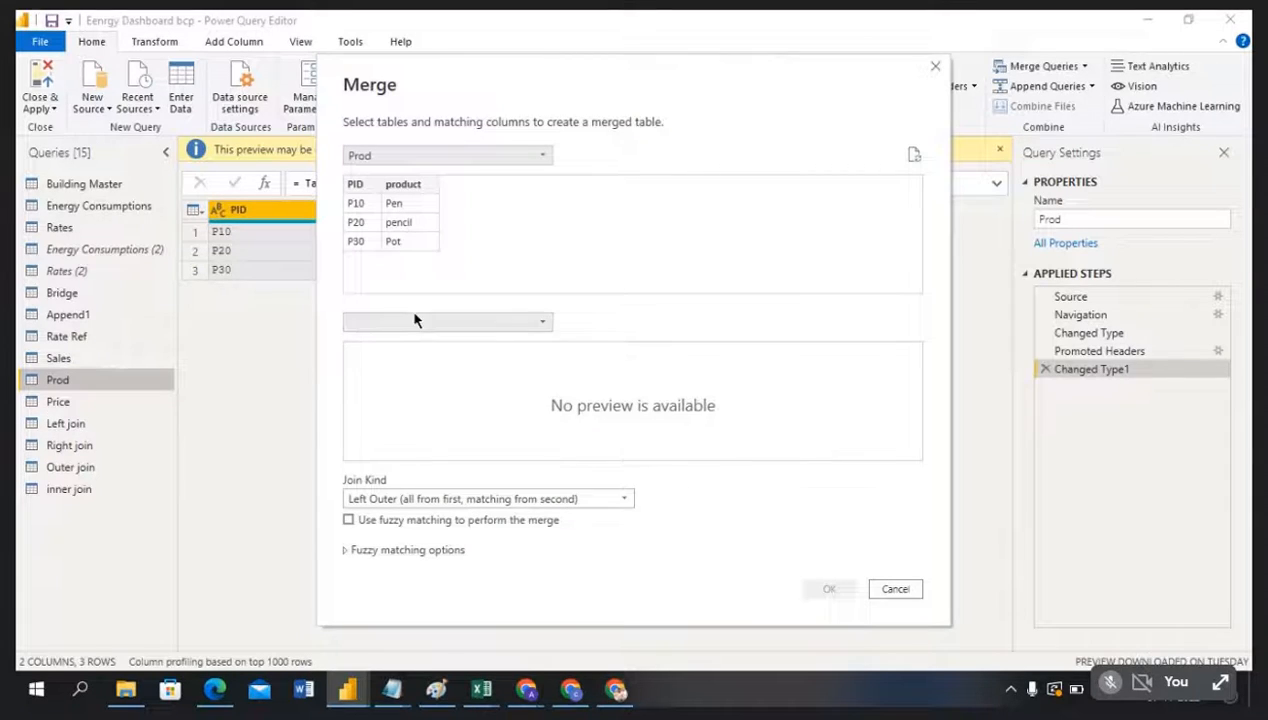
{"action": "left_click", "coordinate": [402, 321]}
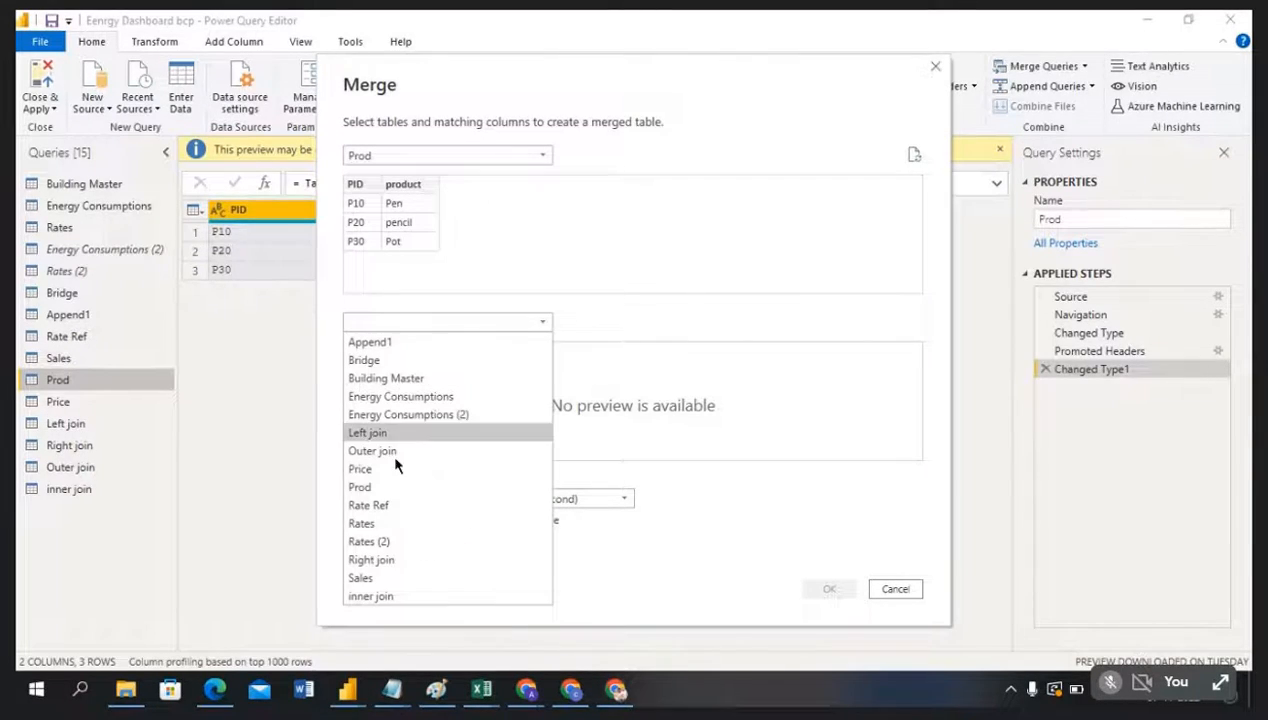
{"action": "left_click", "coordinate": [362, 469]}
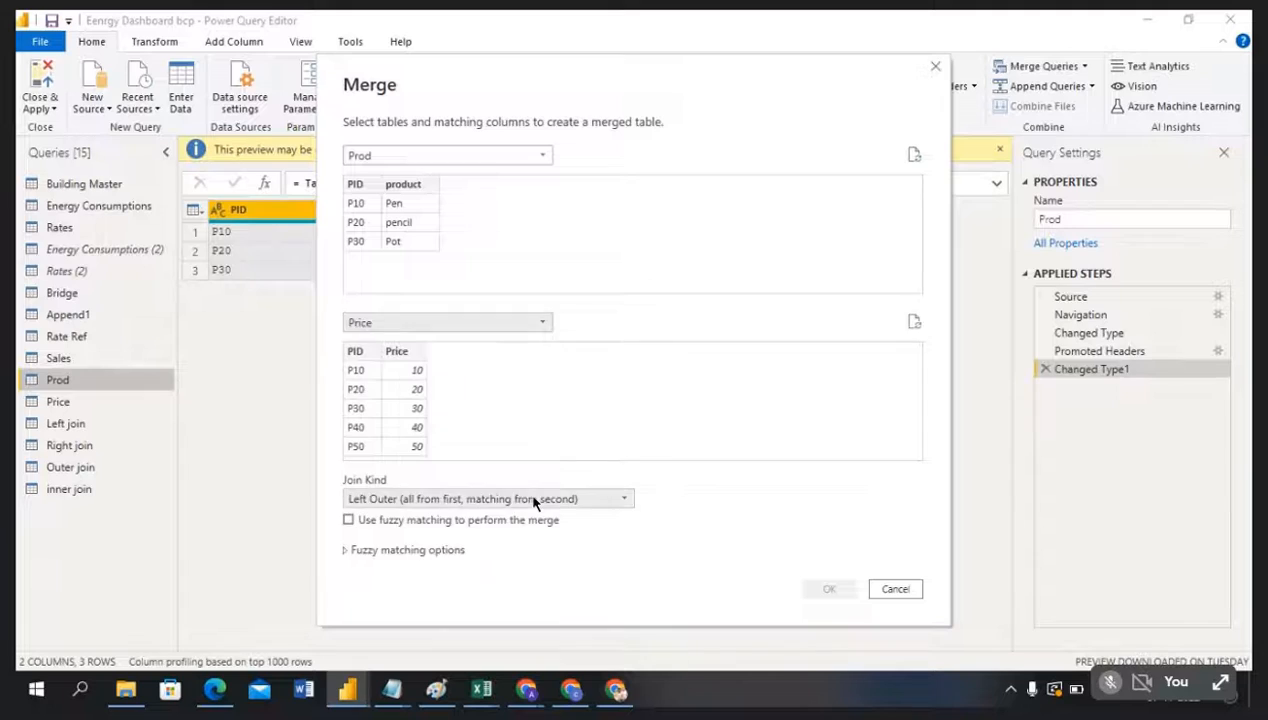
{"action": "left_click", "coordinate": [532, 499]}
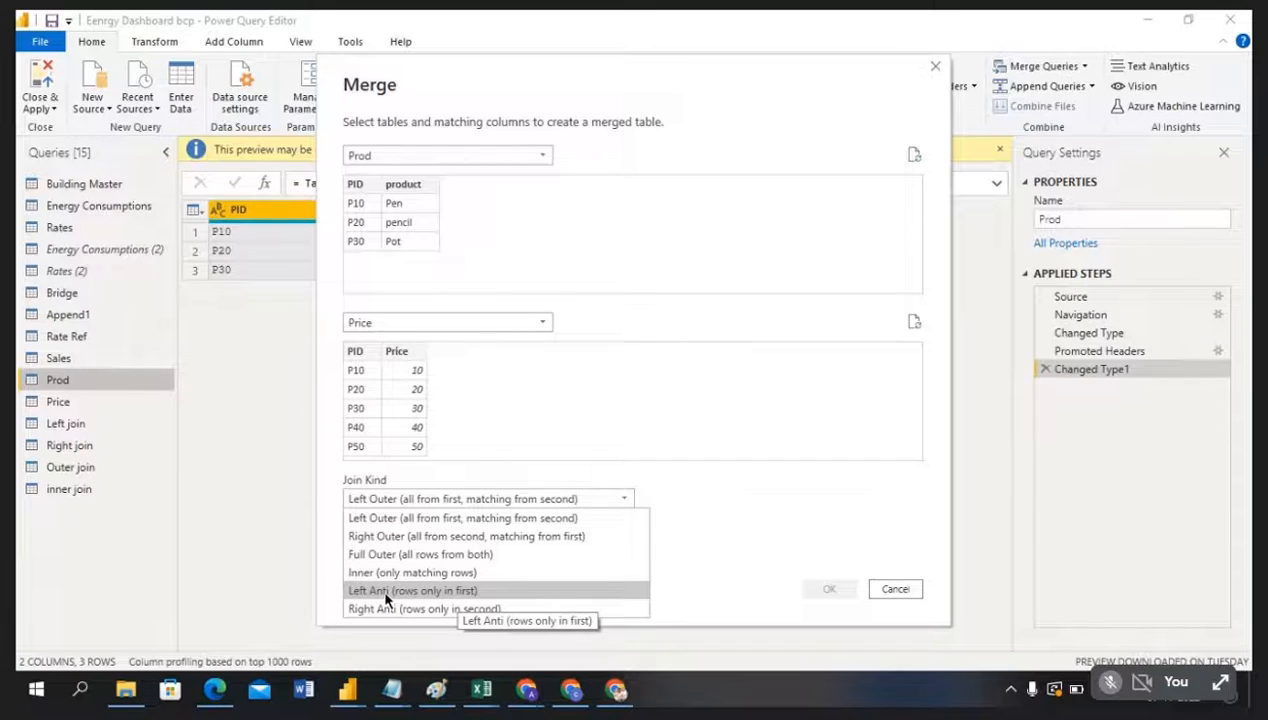
{"action": "left_click", "coordinate": [425, 592]}
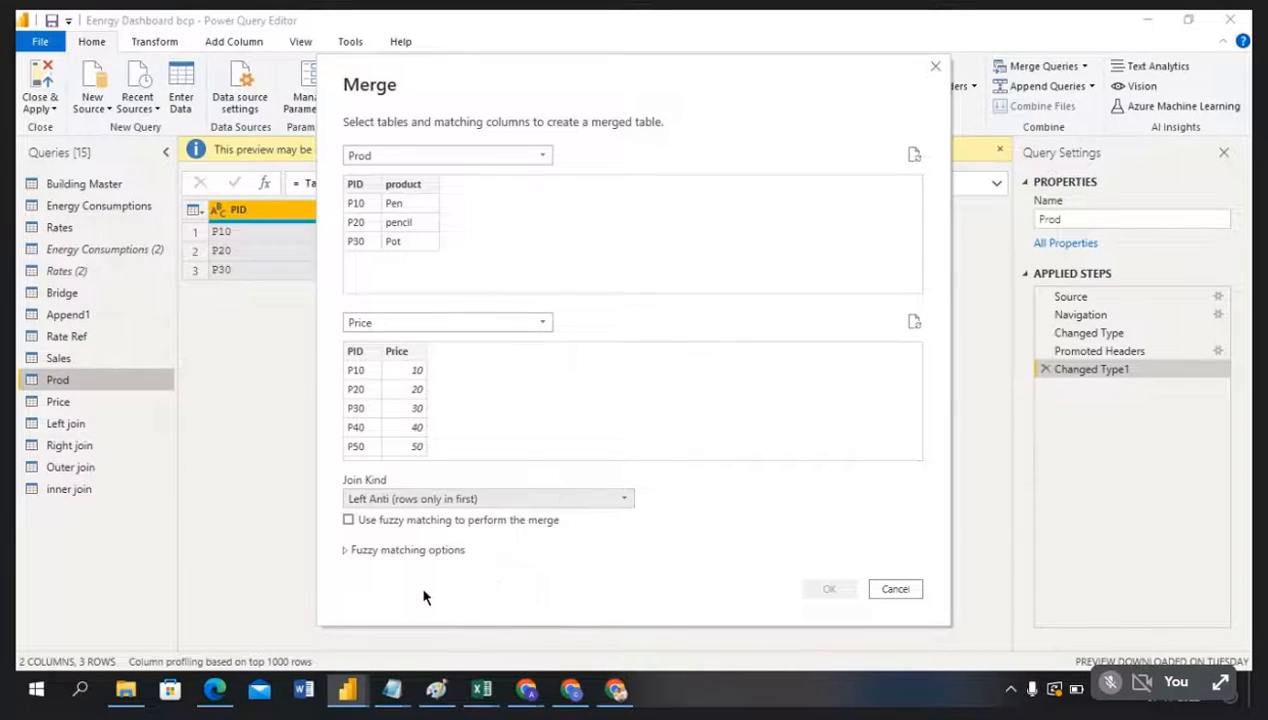
{"action": "left_click", "coordinate": [355, 185]}
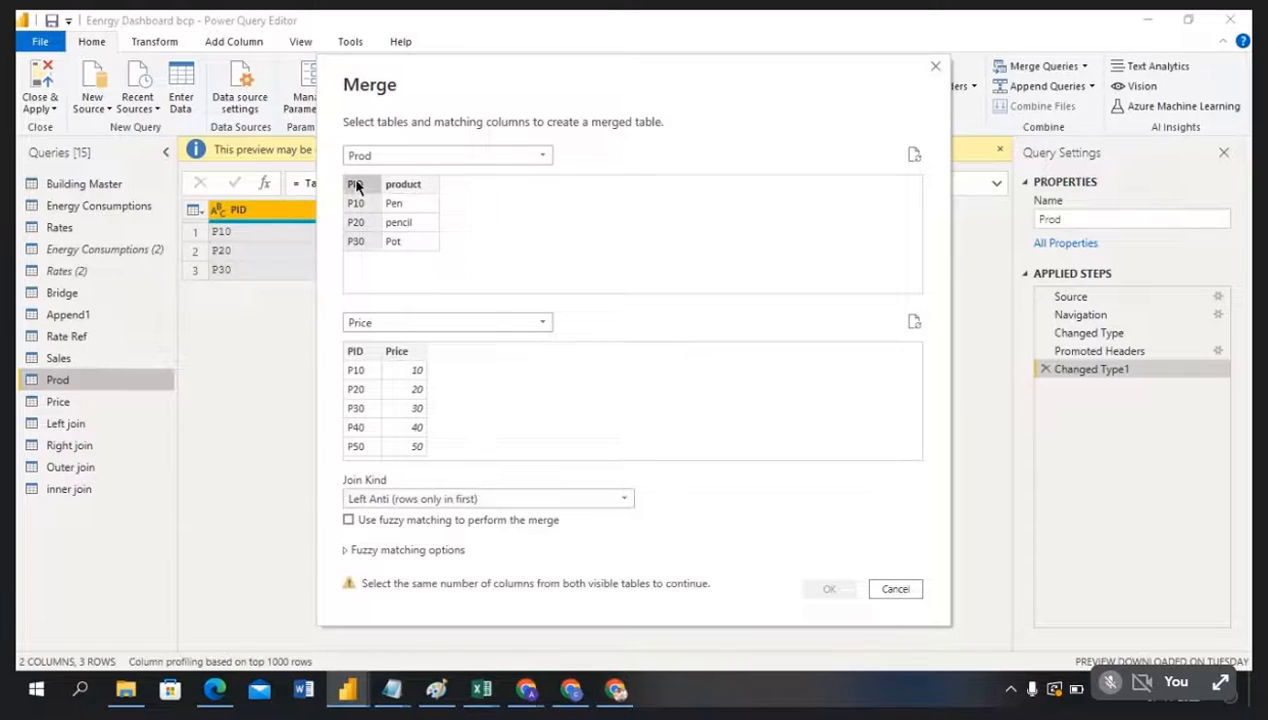
{"action": "left_click", "coordinate": [357, 353]}
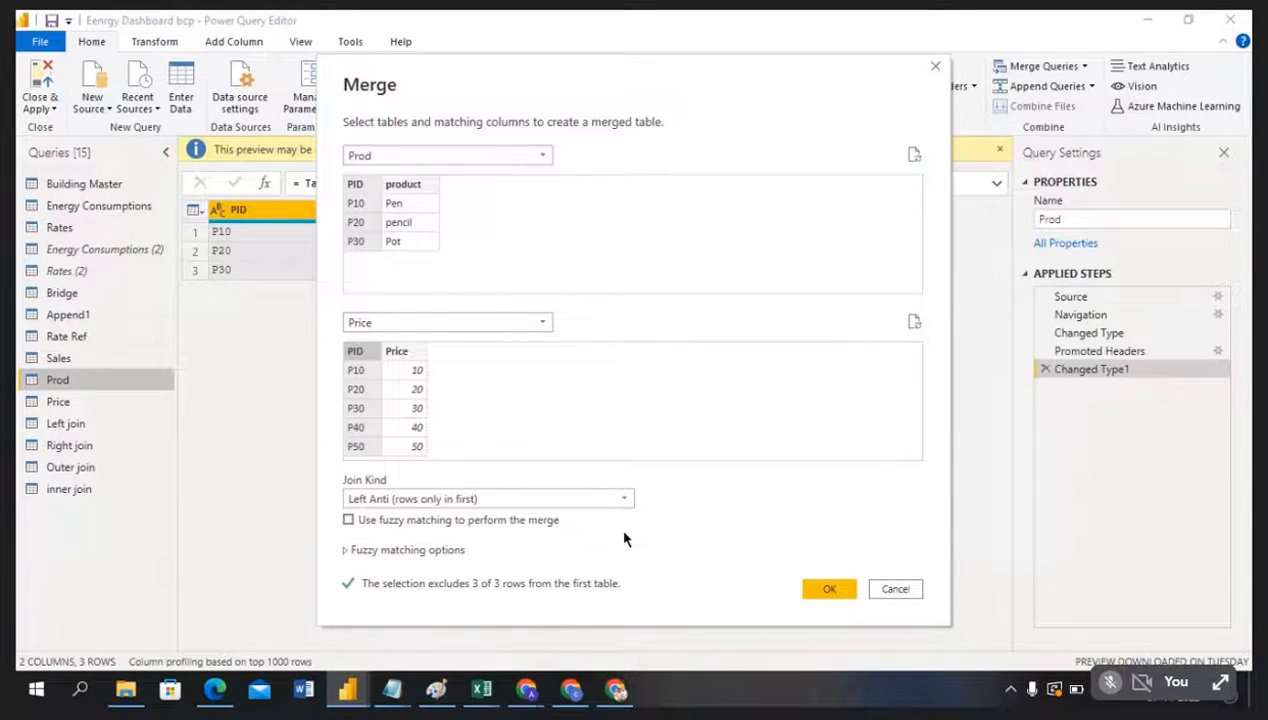
{"action": "left_click", "coordinate": [826, 591]}
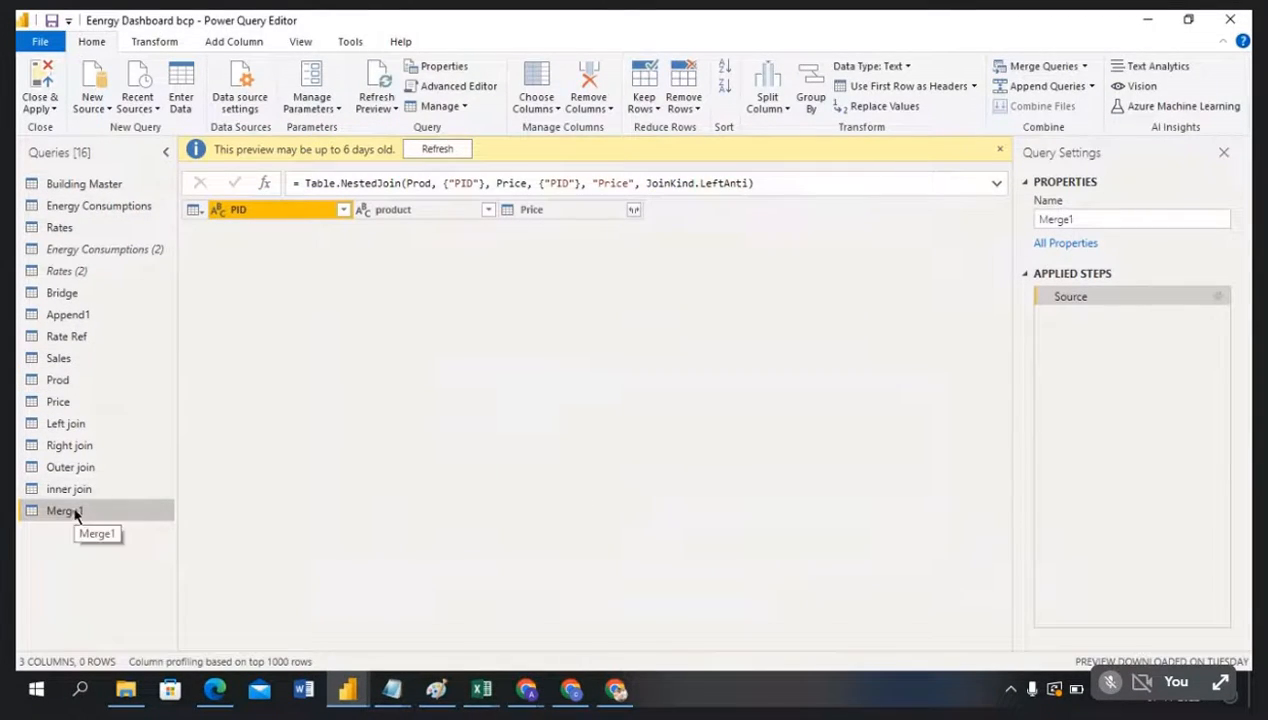
Step: Rename the new left anti merge query as Left anti table
{"action": "double_click", "coordinate": [74, 510]}
{"action": "type", "text": "Left anti table"}
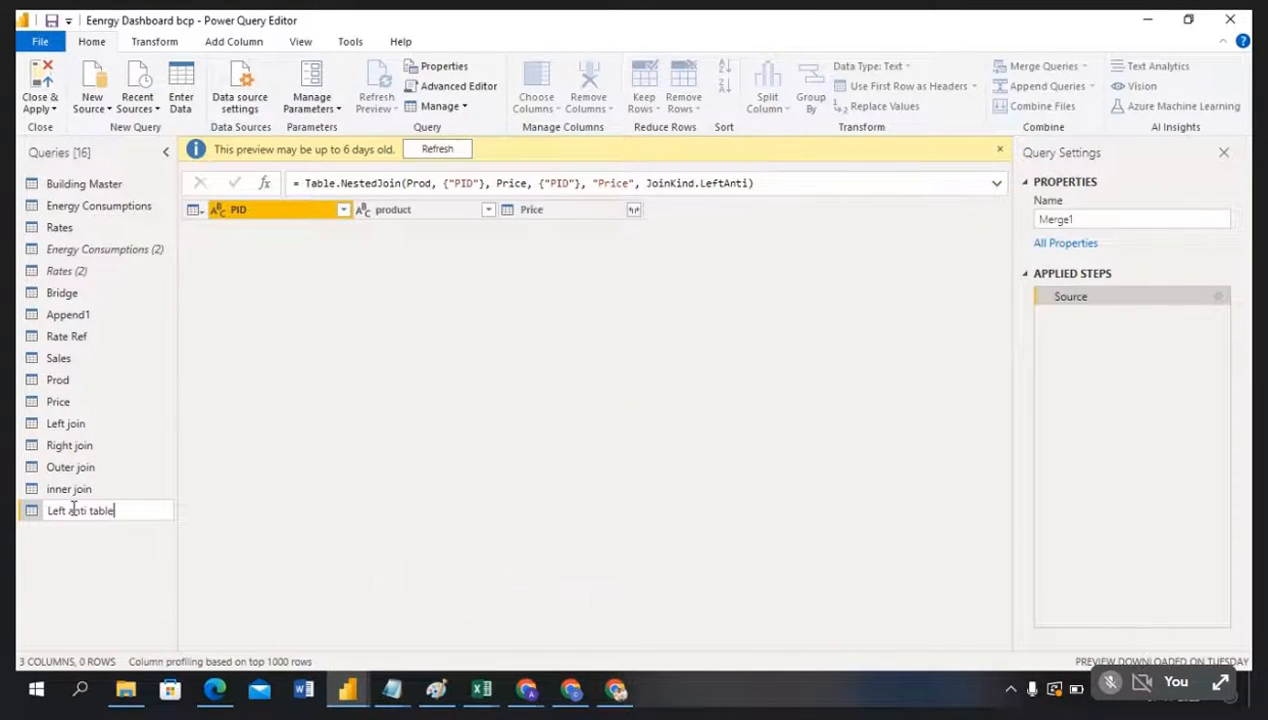
{"action": "left_click", "coordinate": [496, 500]}
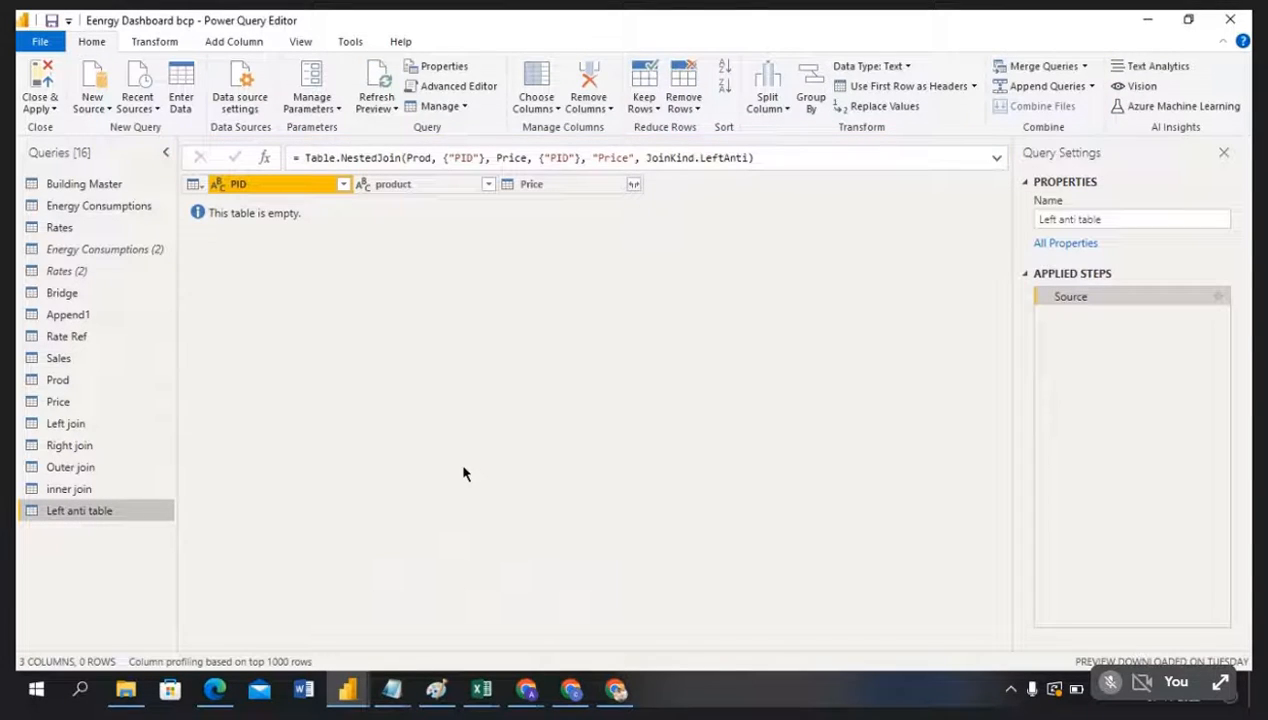
Step: Check the Power consume workbook in Excel, return to Power Query Editor and expand Left anti table's nested Price table into PID and Price columns
{"action": "mouse_move", "coordinate": [479, 697]}
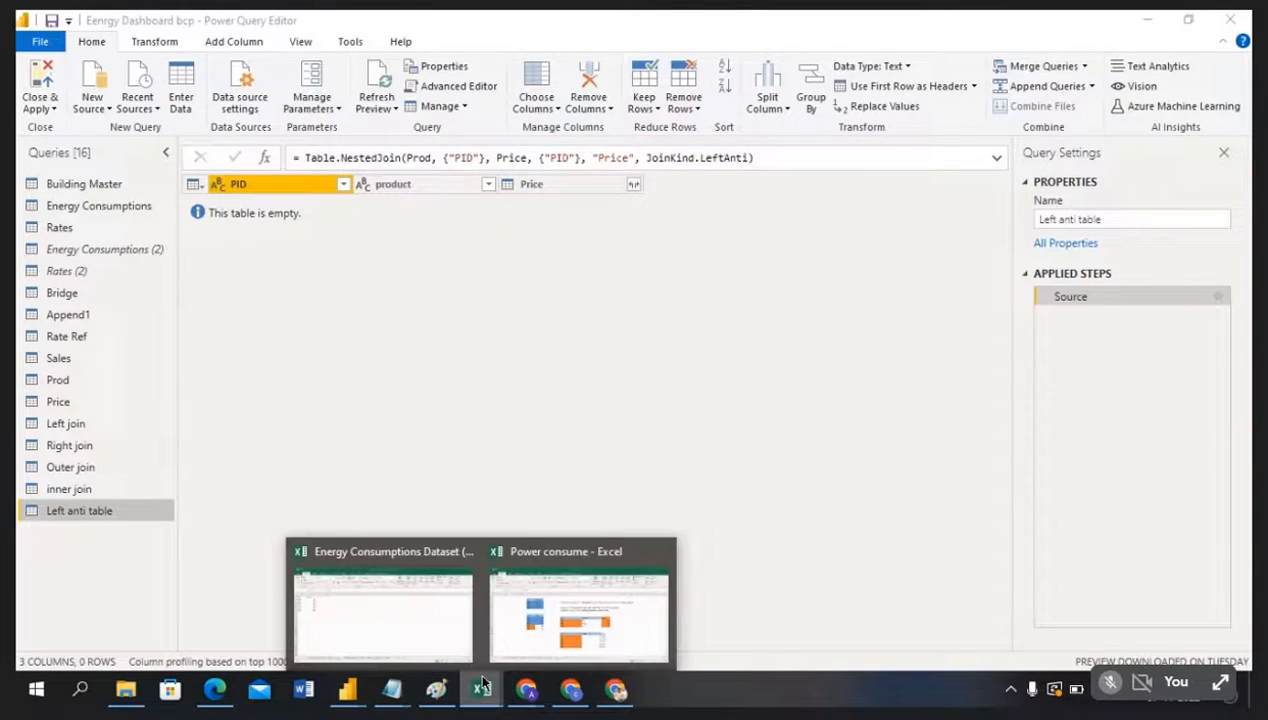
{"action": "left_click", "coordinate": [556, 620]}
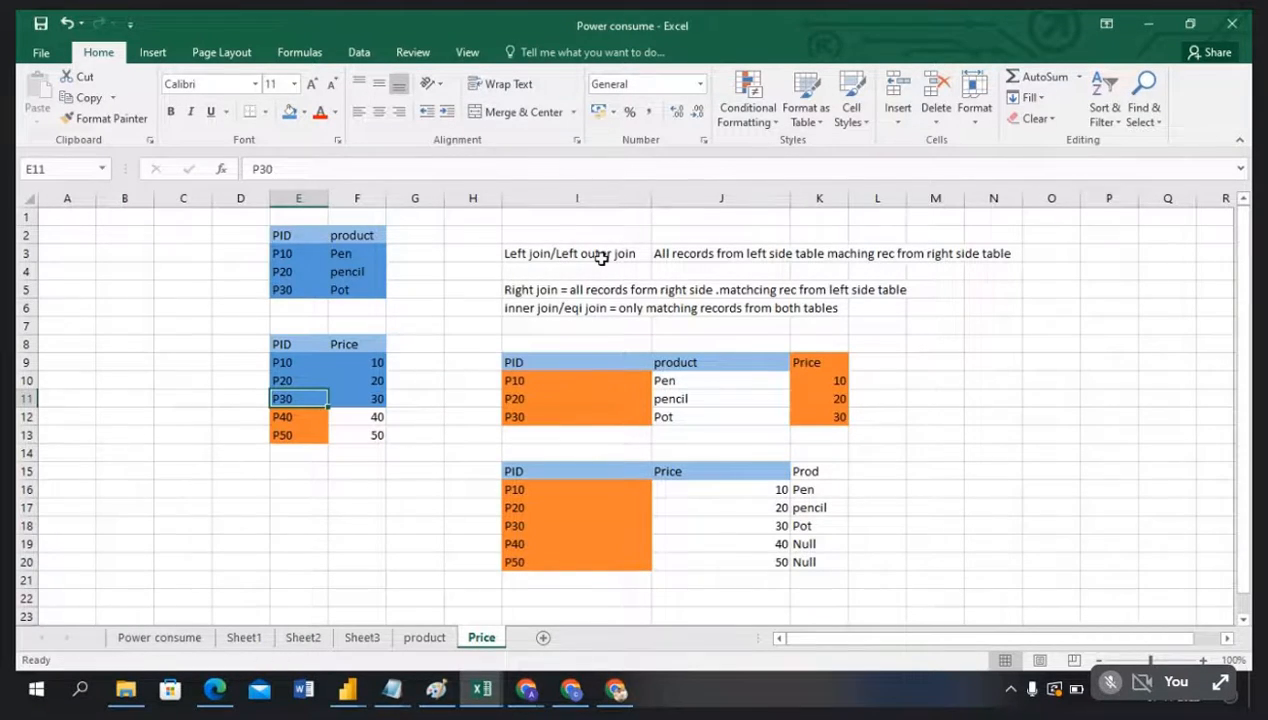
{"action": "key", "text": "alt+Tab"}
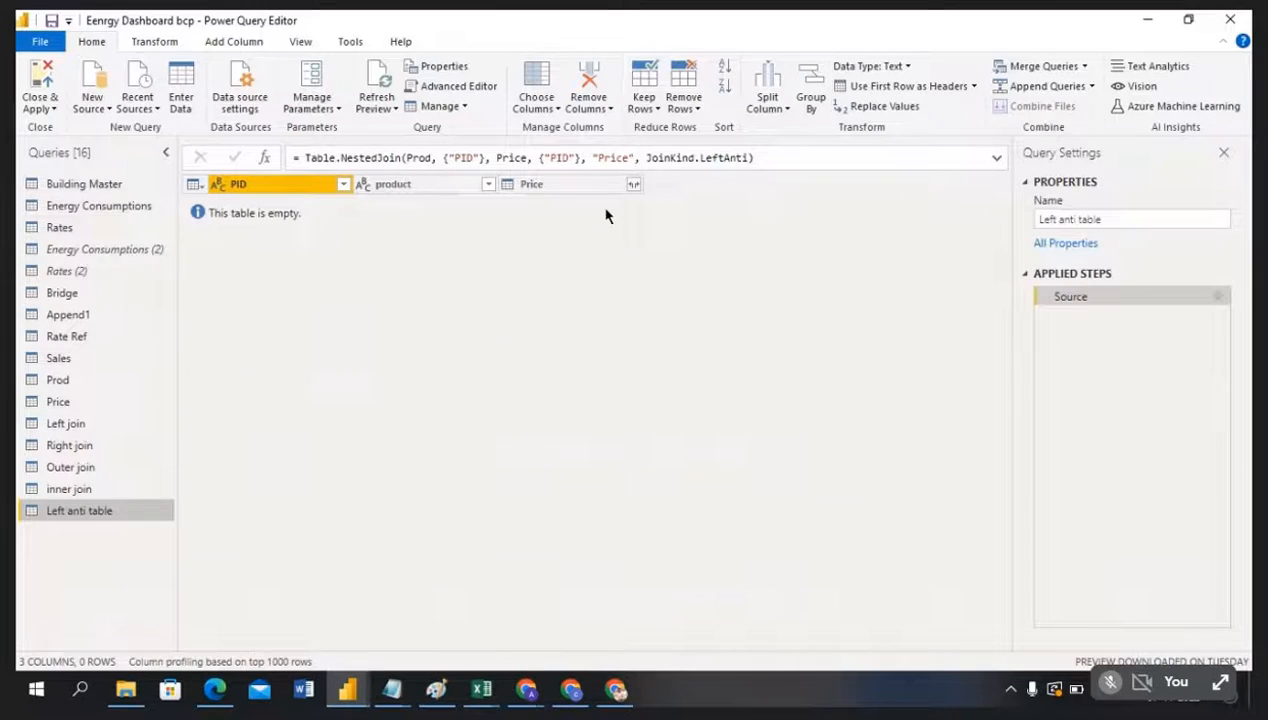
{"action": "left_click", "coordinate": [634, 185]}
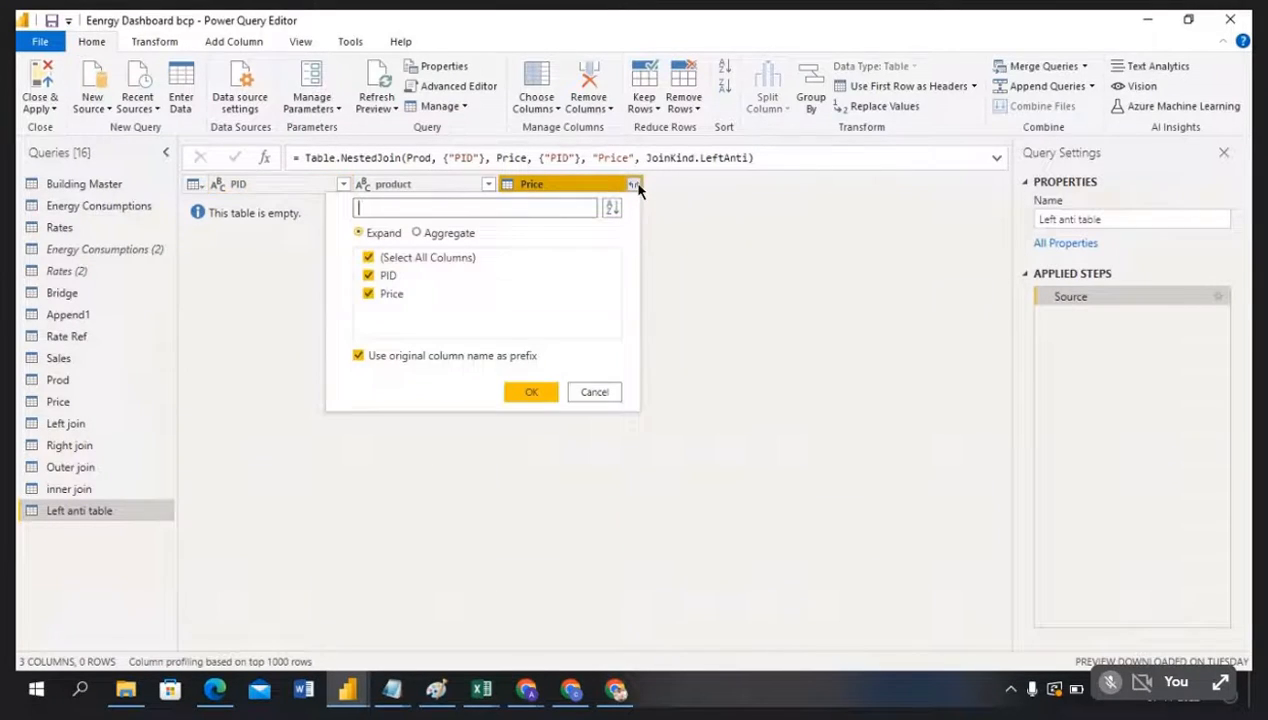
{"action": "left_click", "coordinate": [516, 390]}
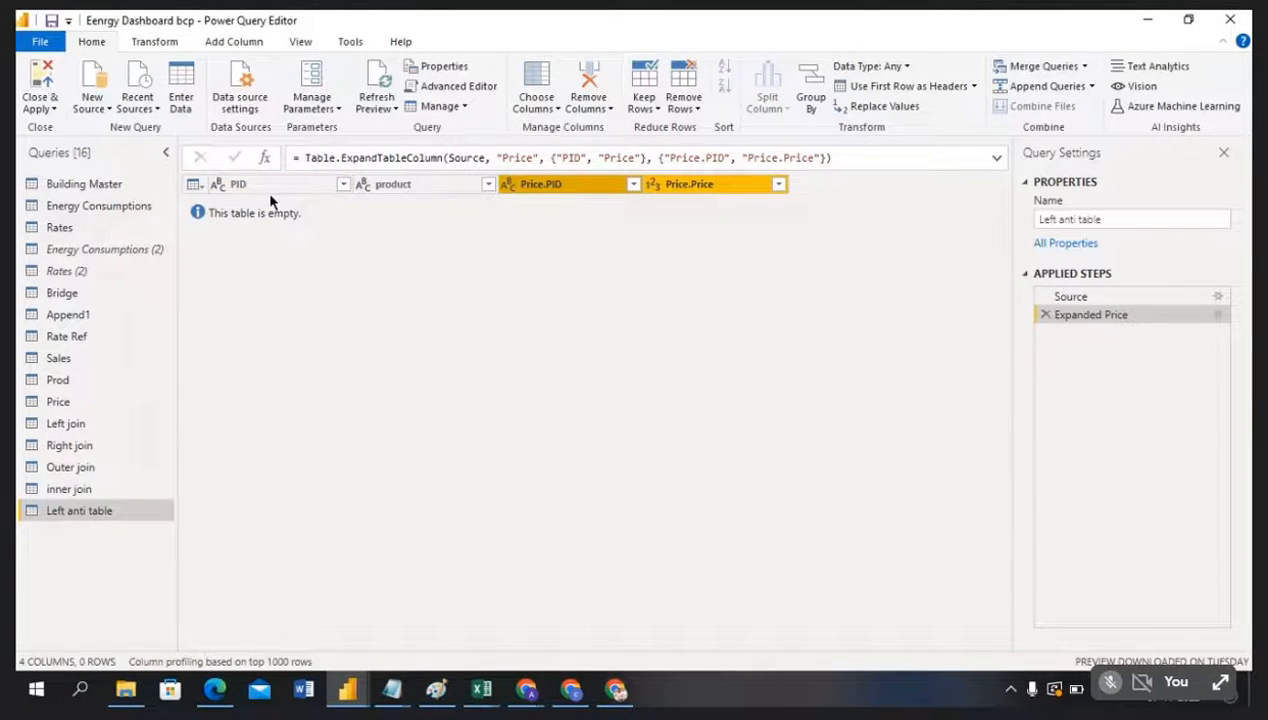
Step: Switch to the Power consume workbook in Excel and compare the product table (E2:F5) with the price table (E8:F13) for unmatched PIDs
{"action": "key", "text": "alt+Tab"}
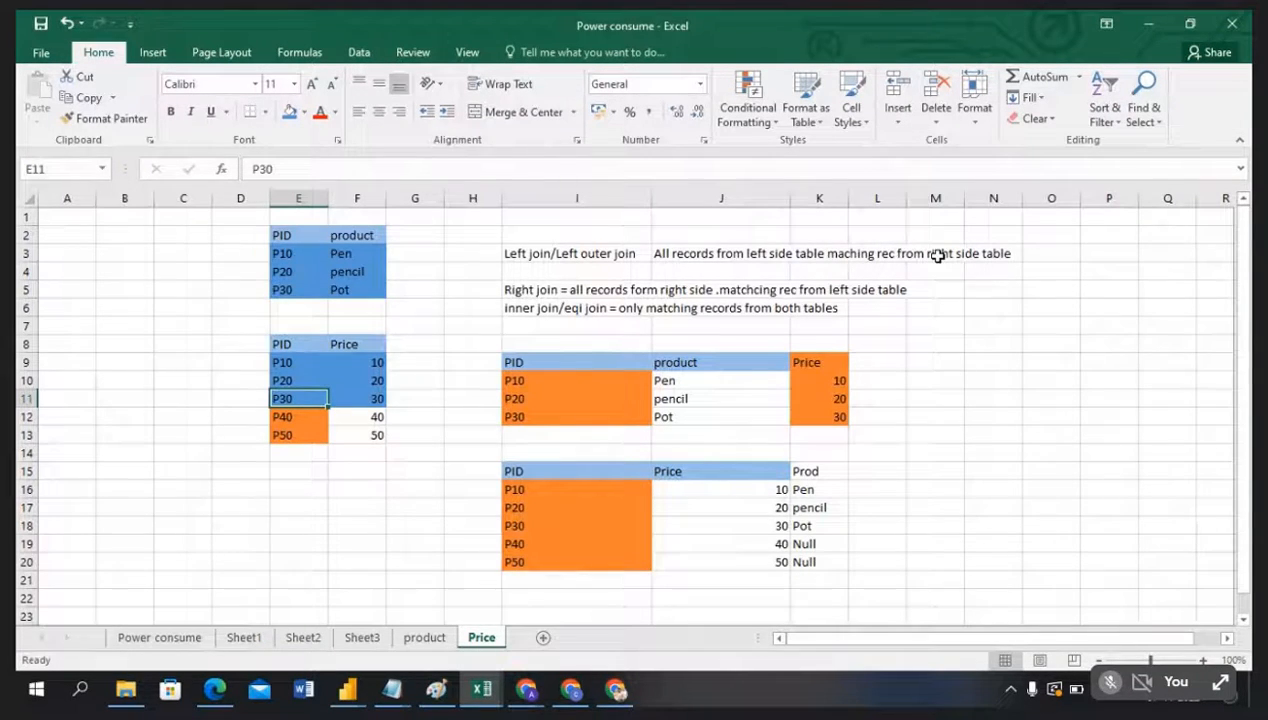
{"action": "left_click", "coordinate": [406, 308]}
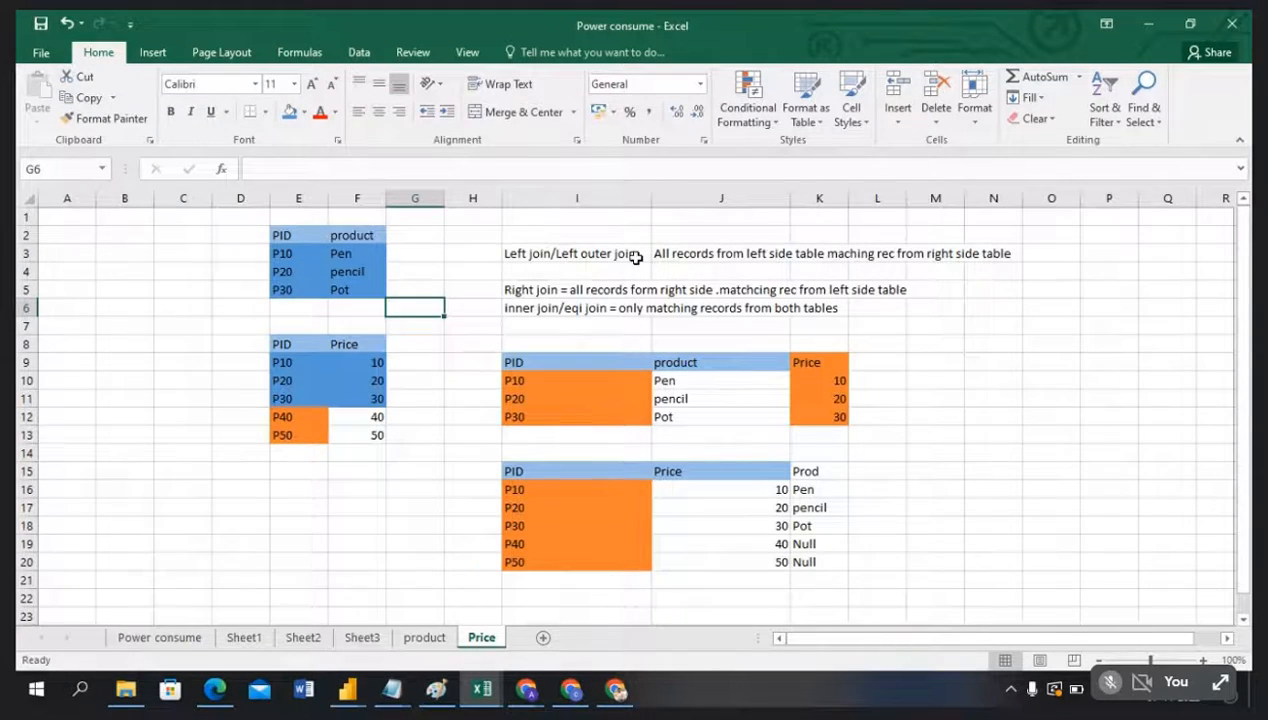
{"action": "left_click", "coordinate": [283, 237]}
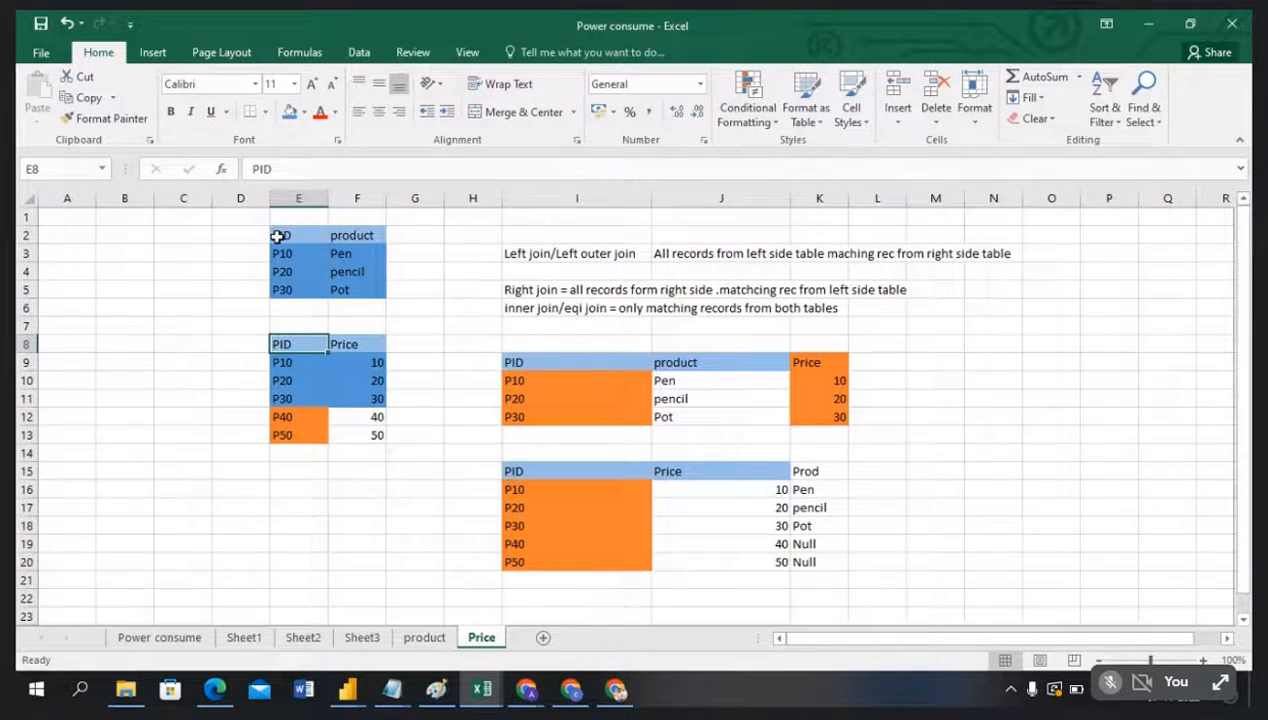
{"action": "left_click_drag", "start_coordinate": [276, 236], "coordinate": [353, 288]}
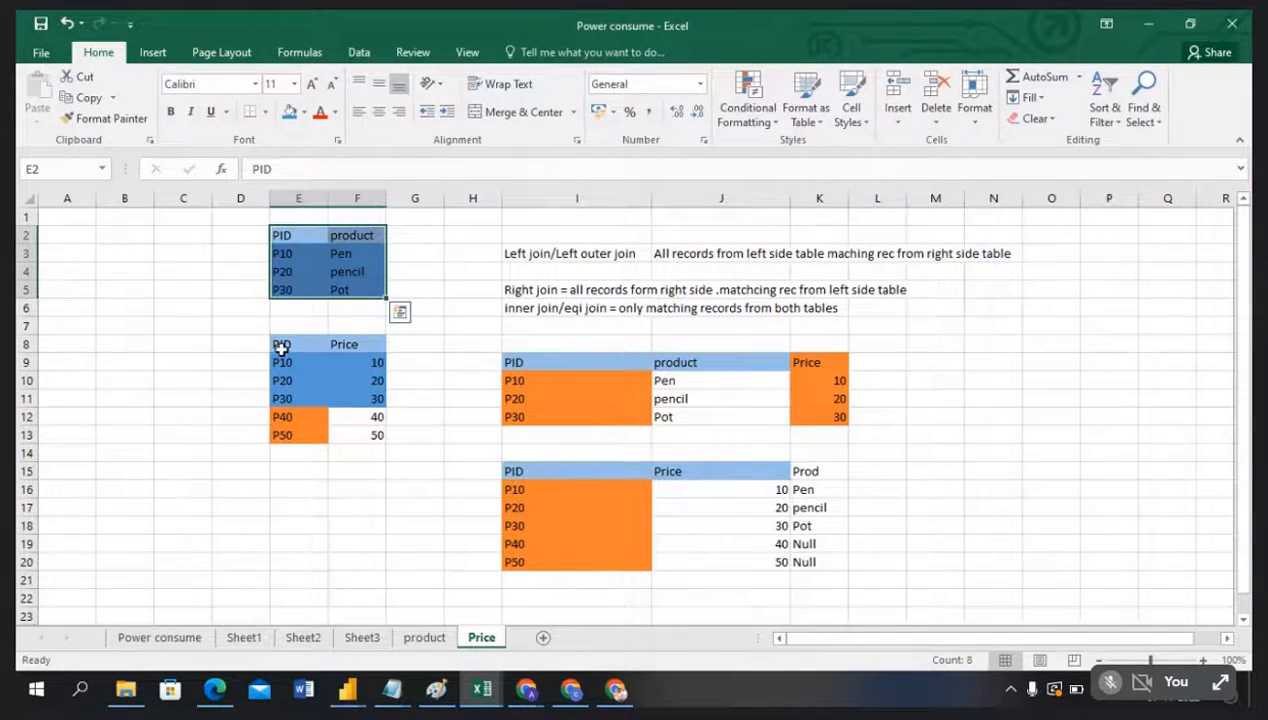
{"action": "left_click_drag", "start_coordinate": [281, 344], "coordinate": [371, 396]}
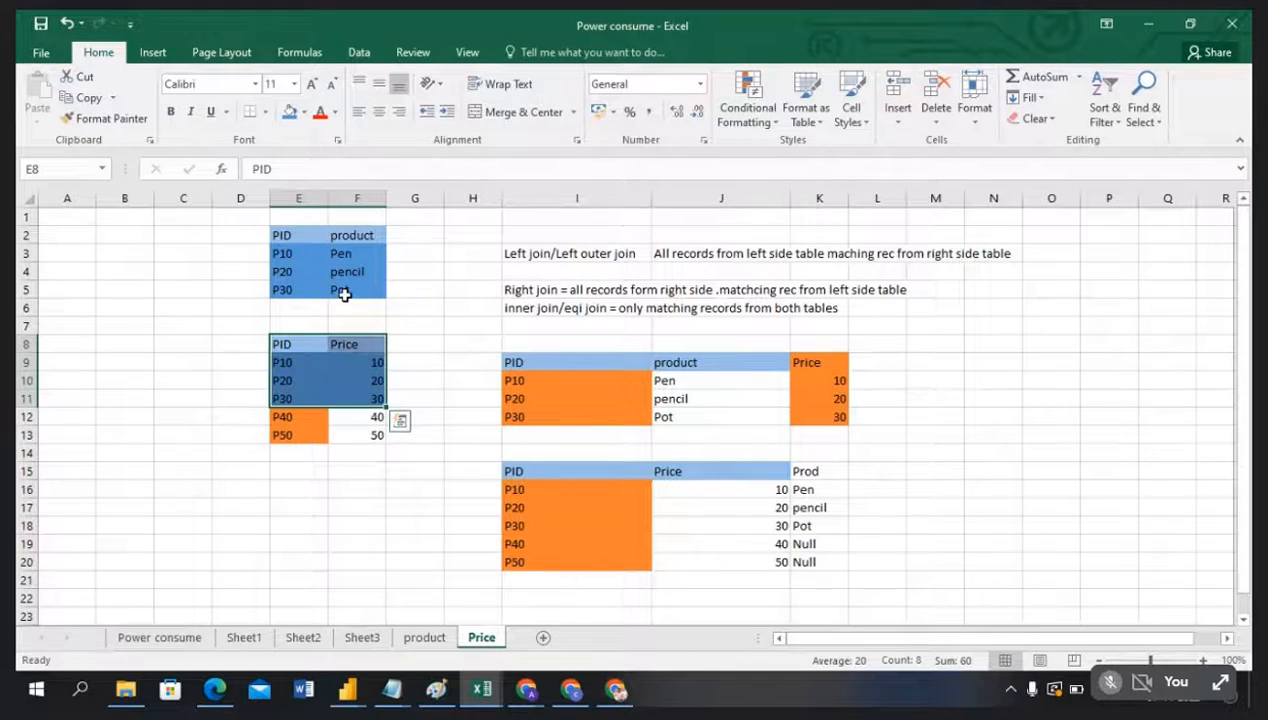
{"action": "left_click_drag", "start_coordinate": [292, 235], "coordinate": [346, 291]}
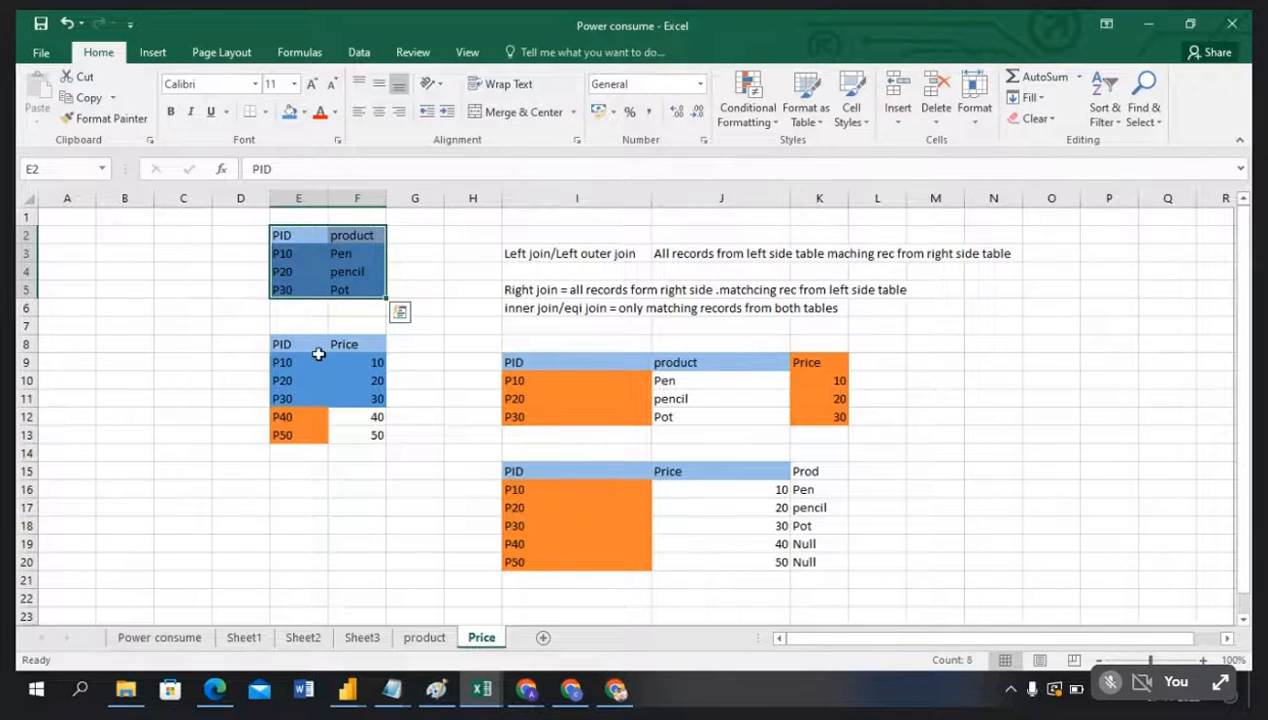
{"action": "left_click_drag", "start_coordinate": [288, 346], "coordinate": [359, 434]}
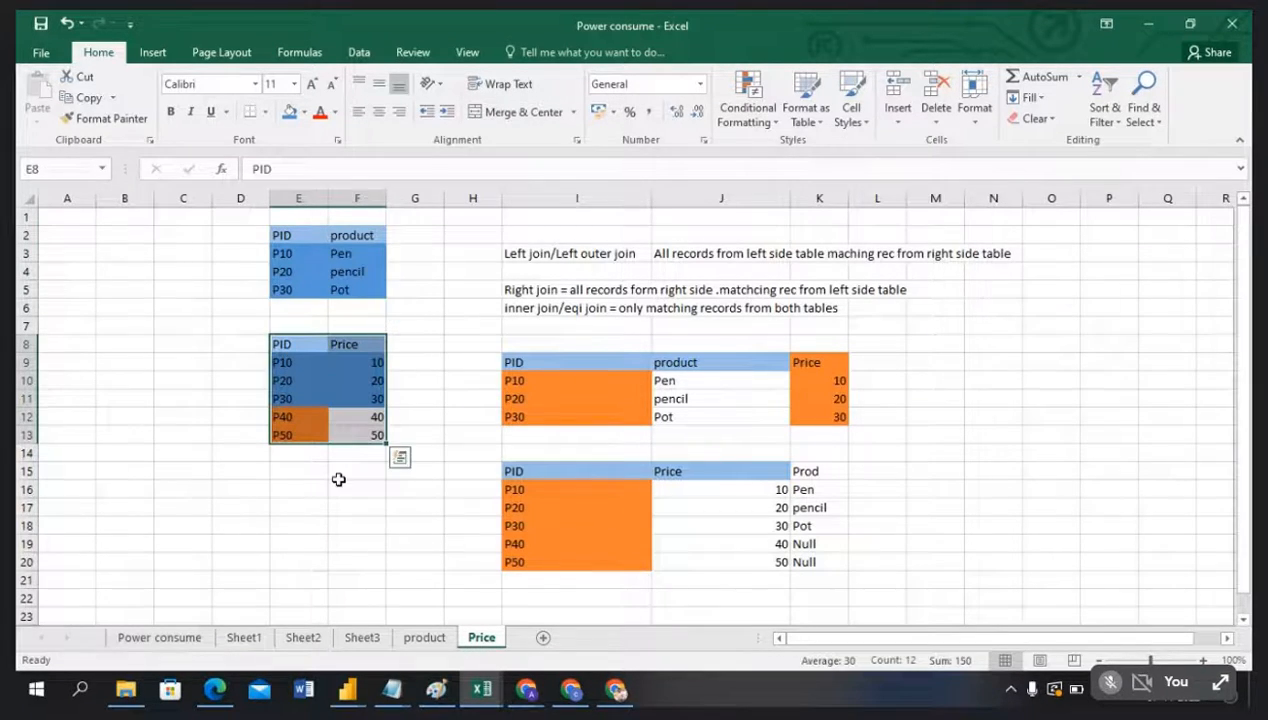
{"action": "left_click", "coordinate": [340, 487]}
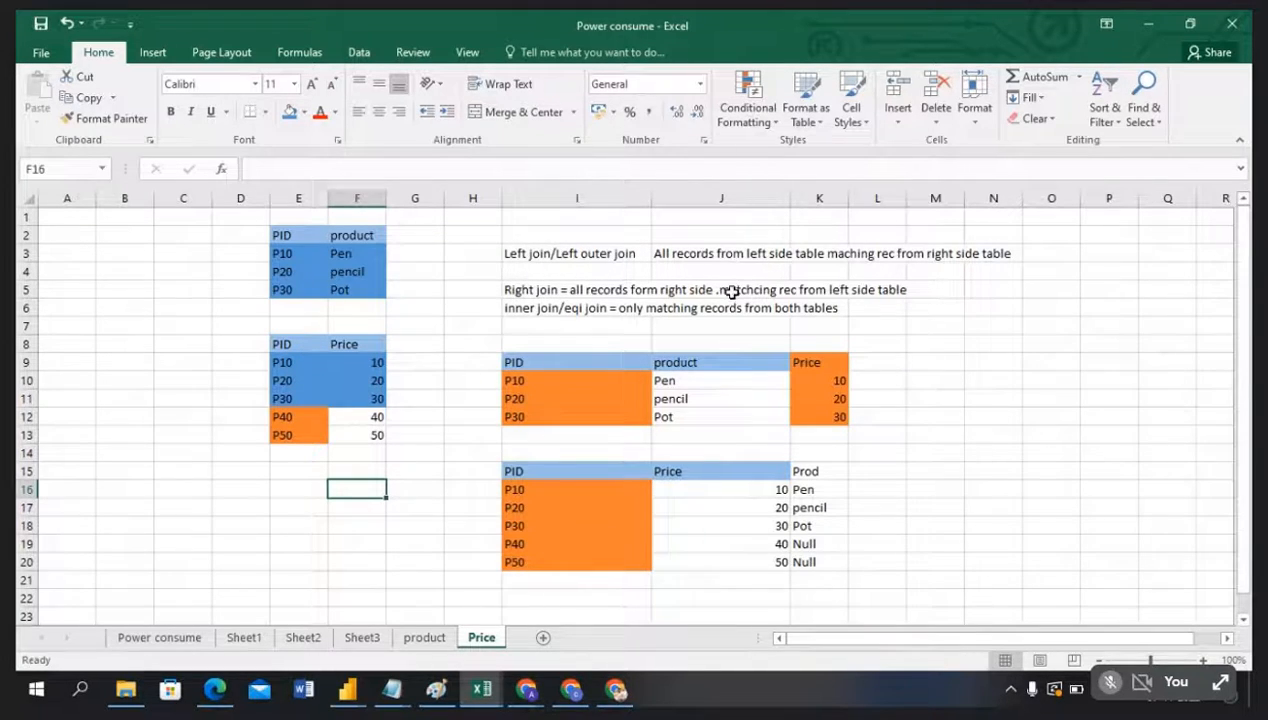
Step: Switch back to Power Query Editor and review the Left anti table query's source merge settings, leaving them as they are
{"action": "key", "text": "alt+Tab"}
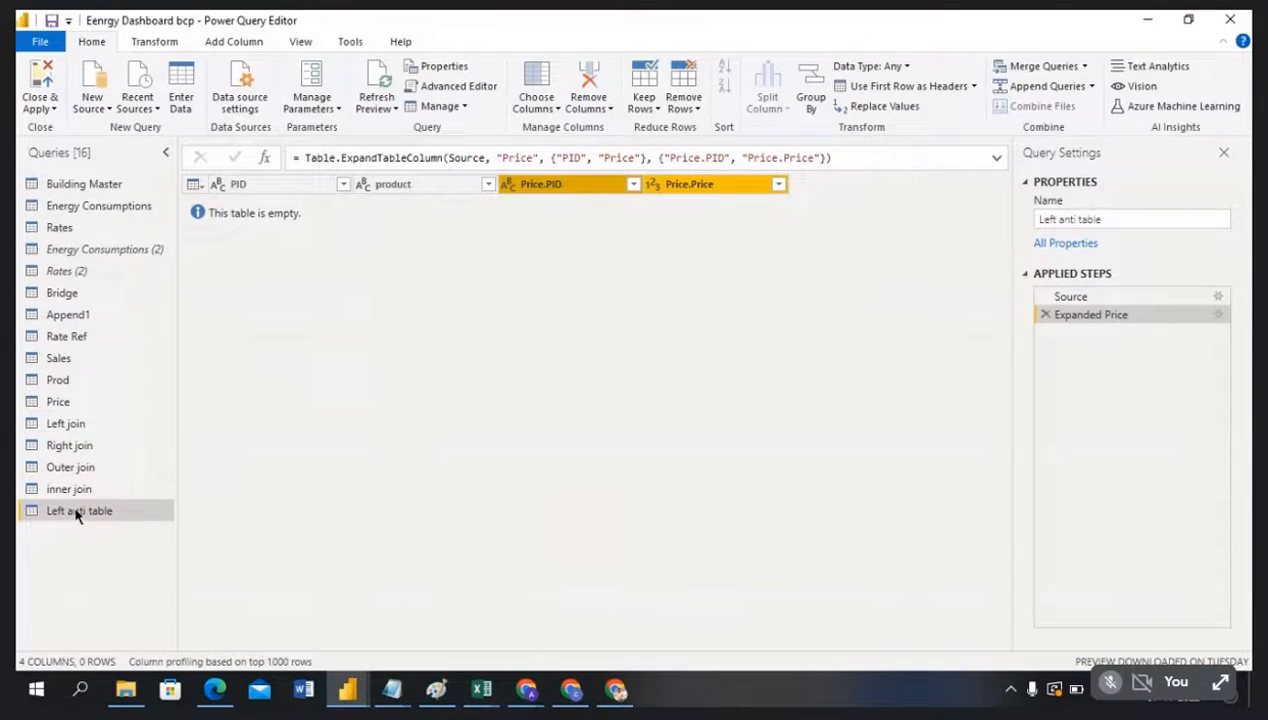
{"action": "left_click", "coordinate": [1219, 297]}
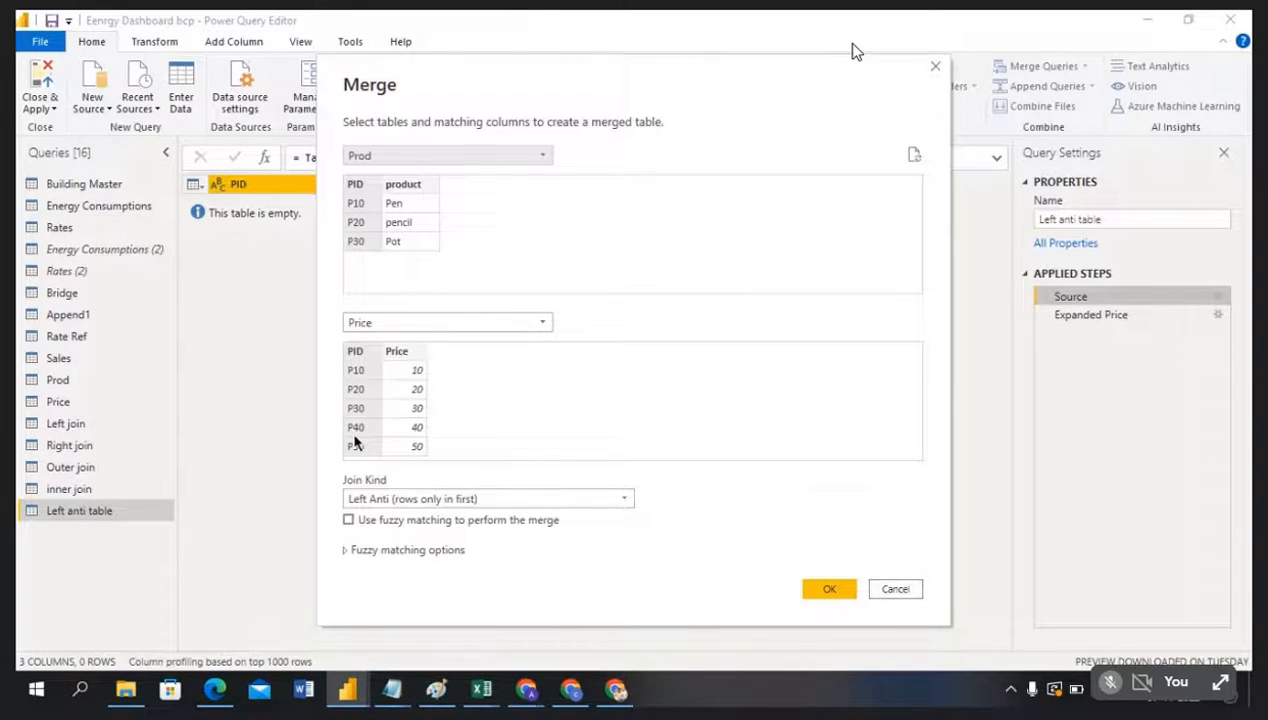
{"action": "left_click", "coordinate": [903, 590]}
Step: Switch to Excel and compare the product table (E2:F5) with the P40 and P50 rows of the price table (E12:F13)
{"action": "key", "text": "alt+Tab"}
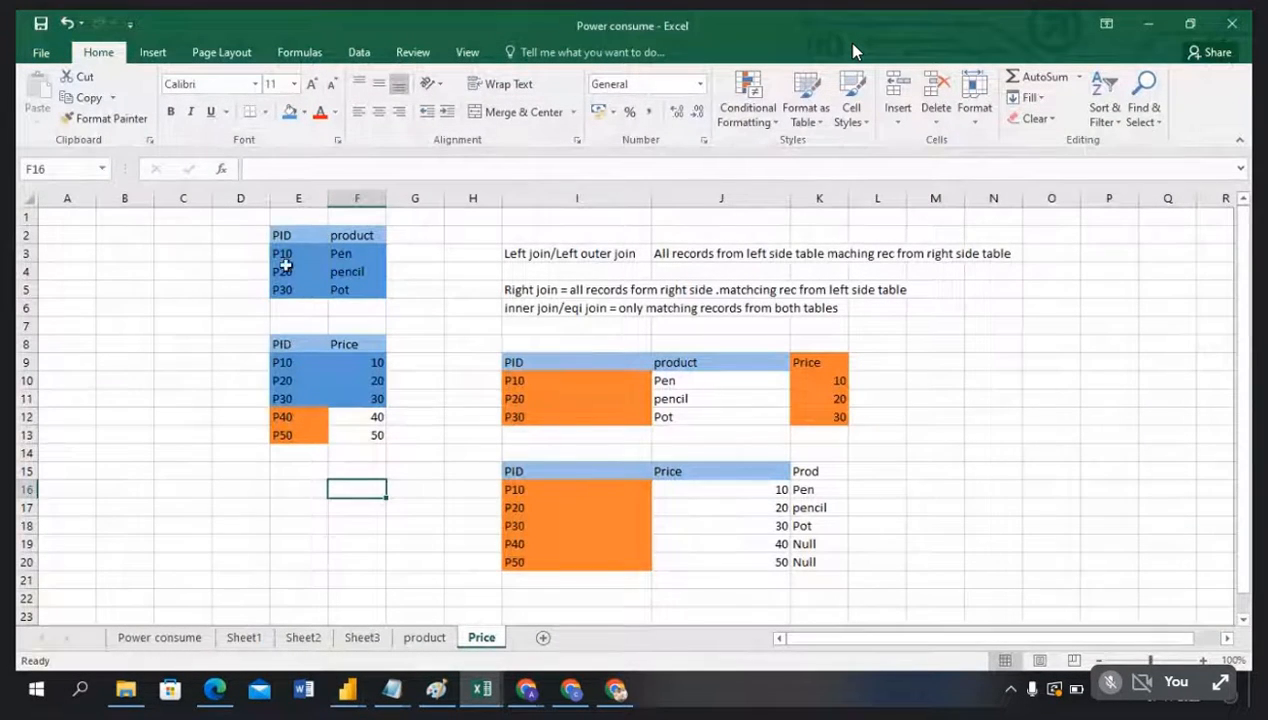
{"action": "left_click_drag", "start_coordinate": [283, 236], "coordinate": [348, 289]}
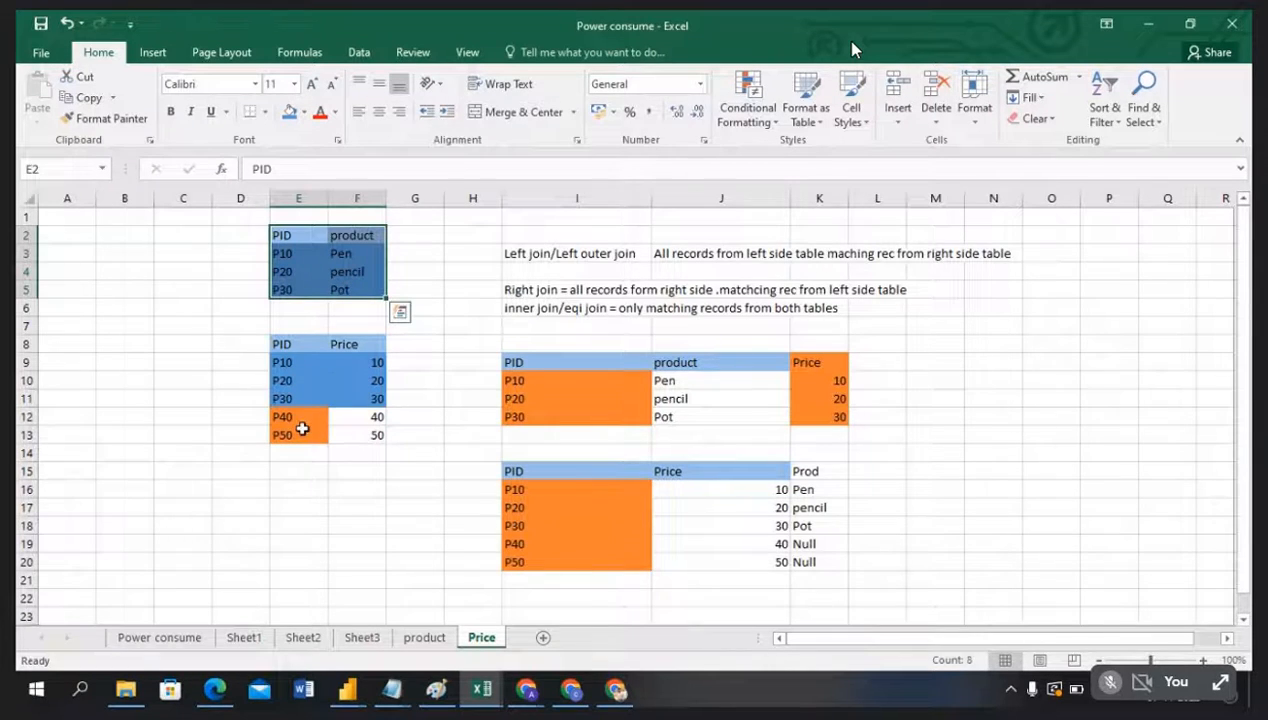
{"action": "left_click_drag", "start_coordinate": [291, 416], "coordinate": [338, 433]}
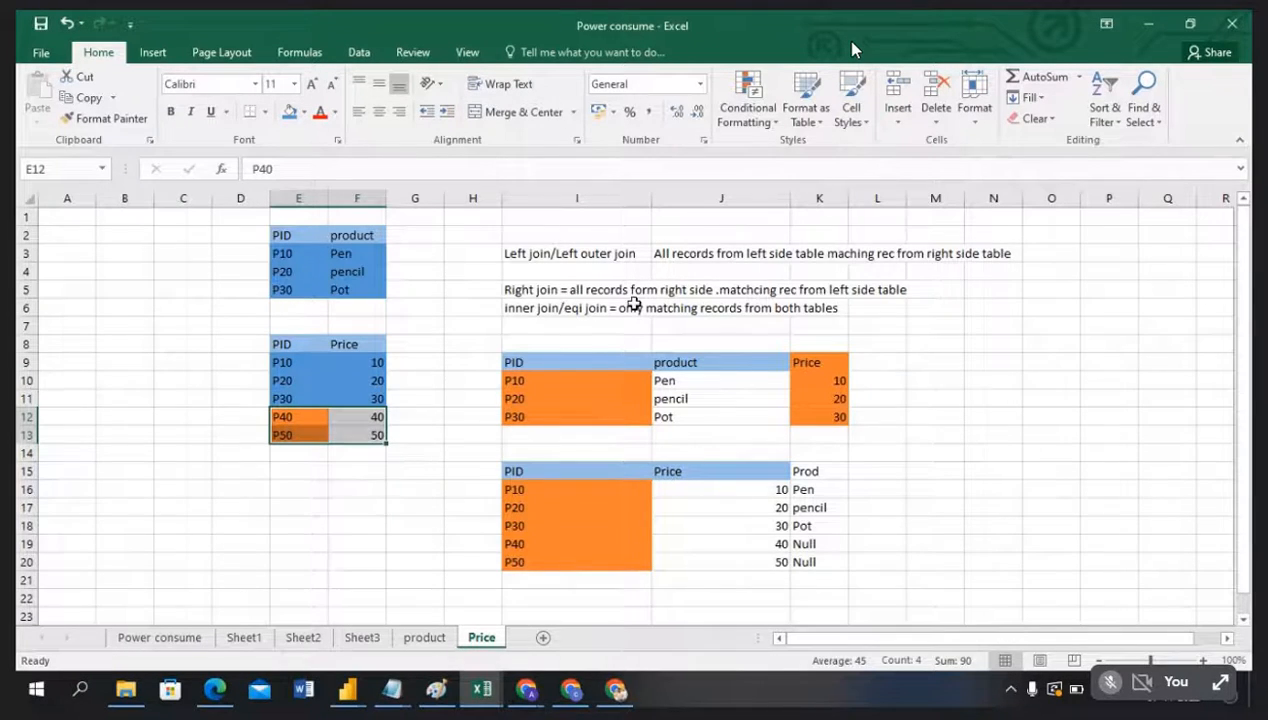
Step: Switch to Power Query Editor and merge Prod with Price as a new query, matching on PID with the Right Anti join kind
{"action": "key", "text": "alt+Tab"}
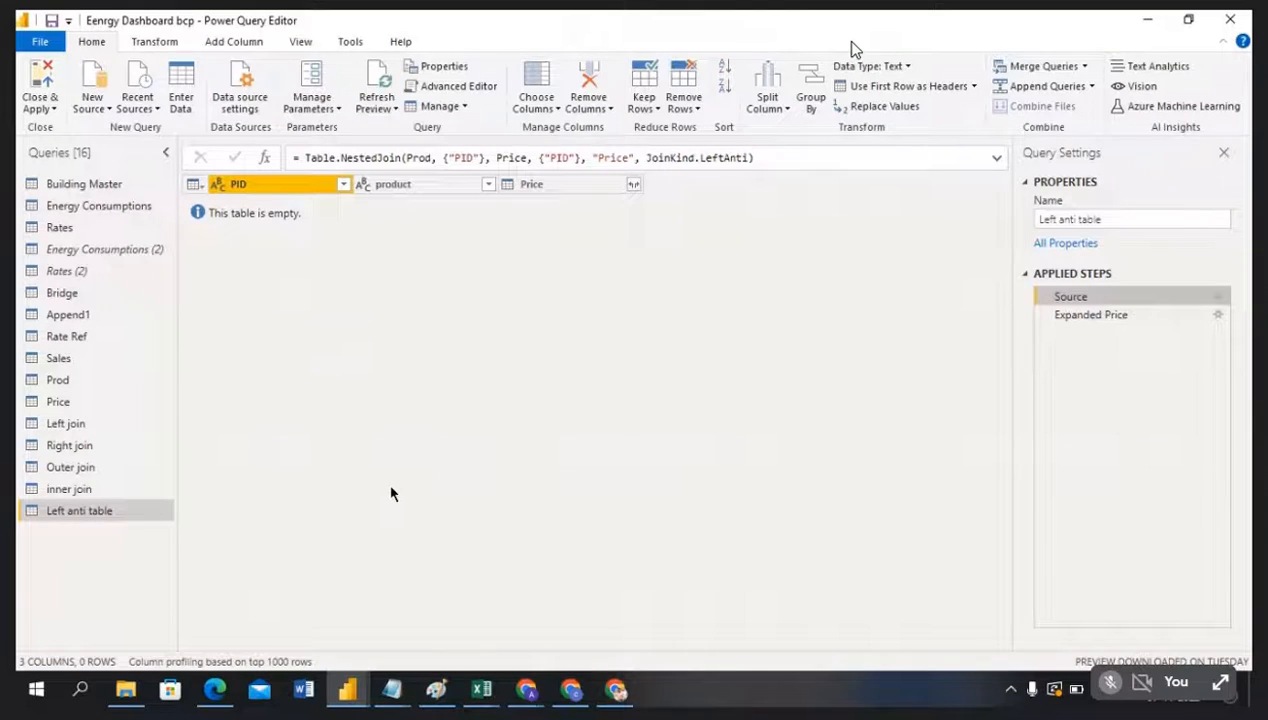
{"action": "left_click", "coordinate": [99, 382]}
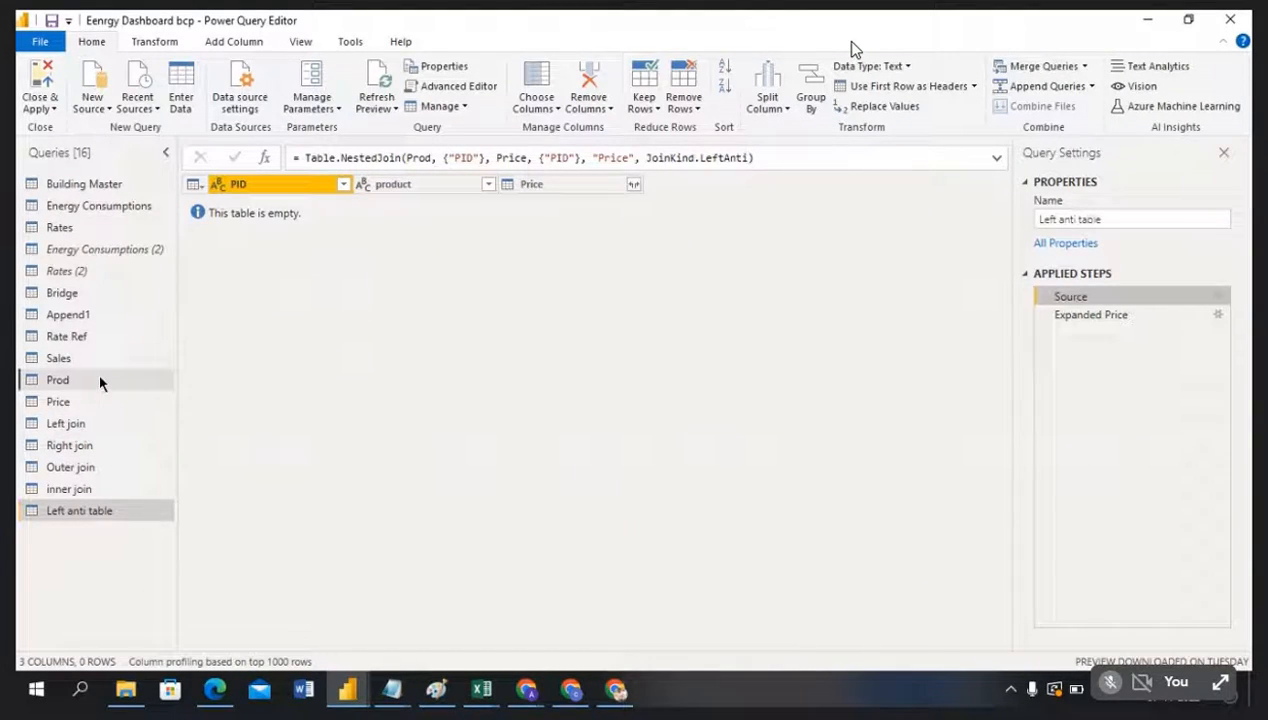
{"action": "left_click", "coordinate": [1084, 66]}
{"action": "left_click", "coordinate": [1072, 106]}
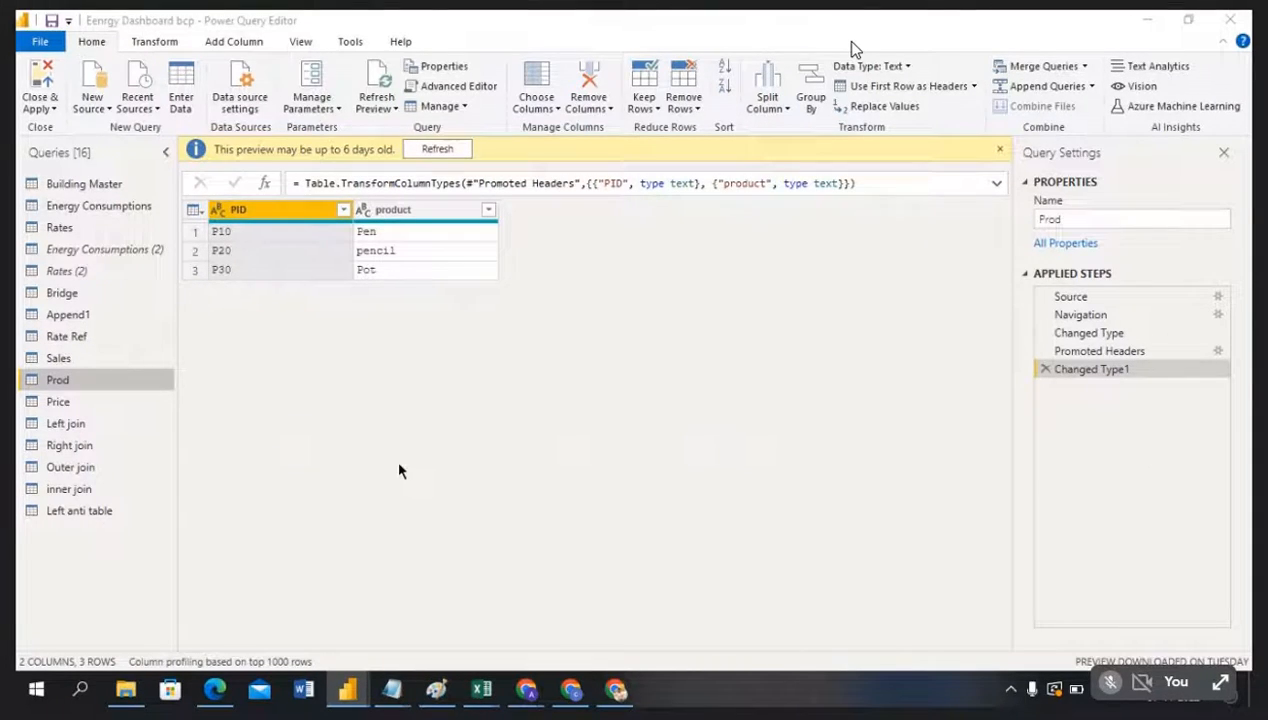
{"action": "left_click", "coordinate": [427, 322]}
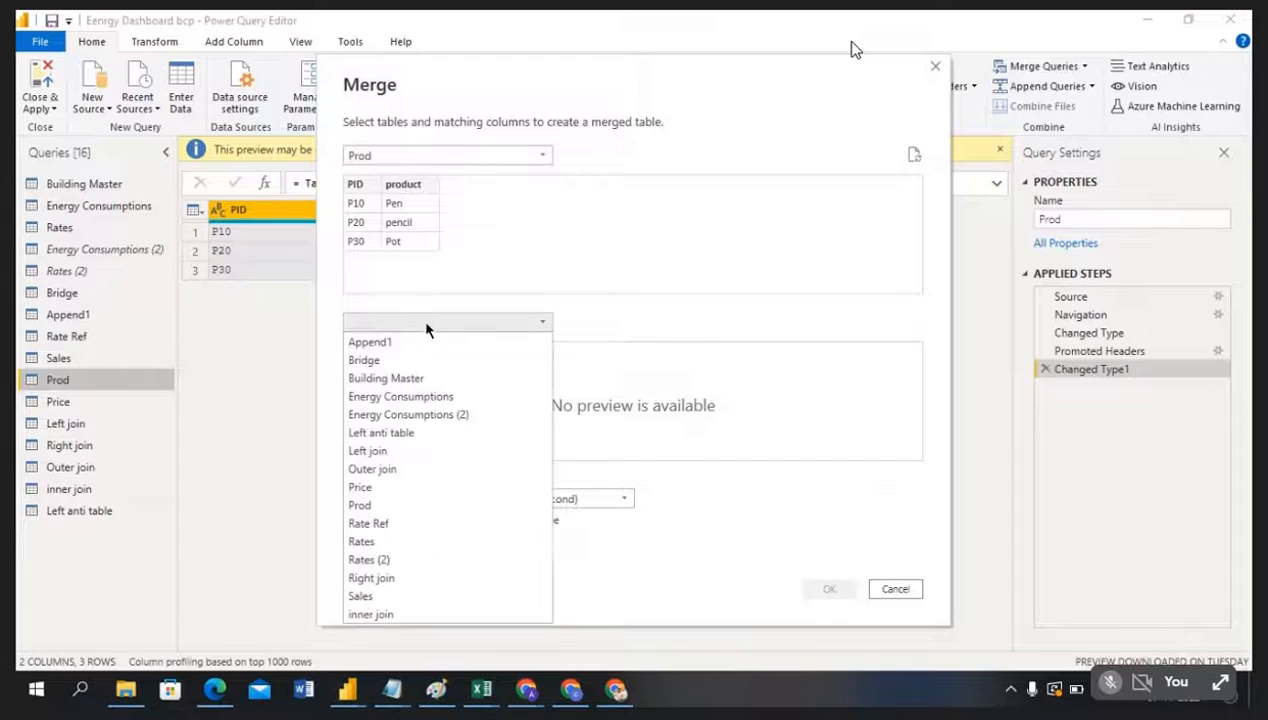
{"action": "left_click", "coordinate": [379, 491]}
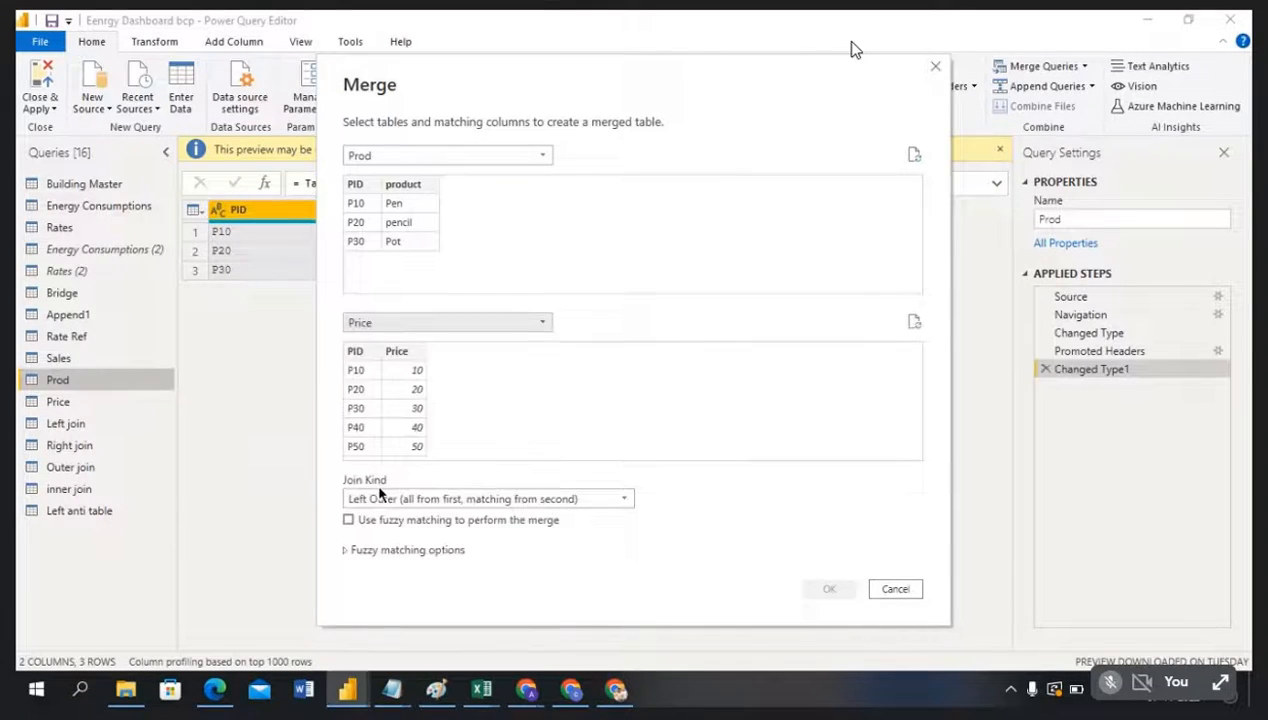
{"action": "left_click", "coordinate": [452, 498]}
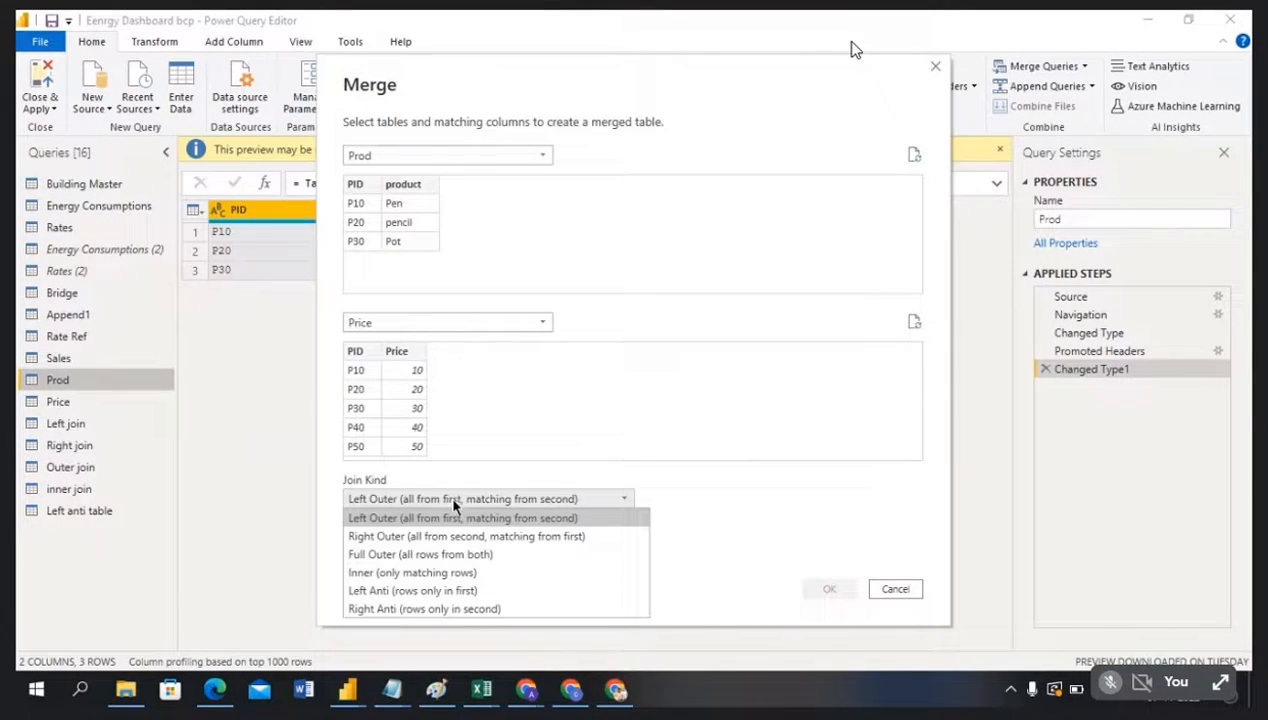
{"action": "left_click", "coordinate": [433, 609]}
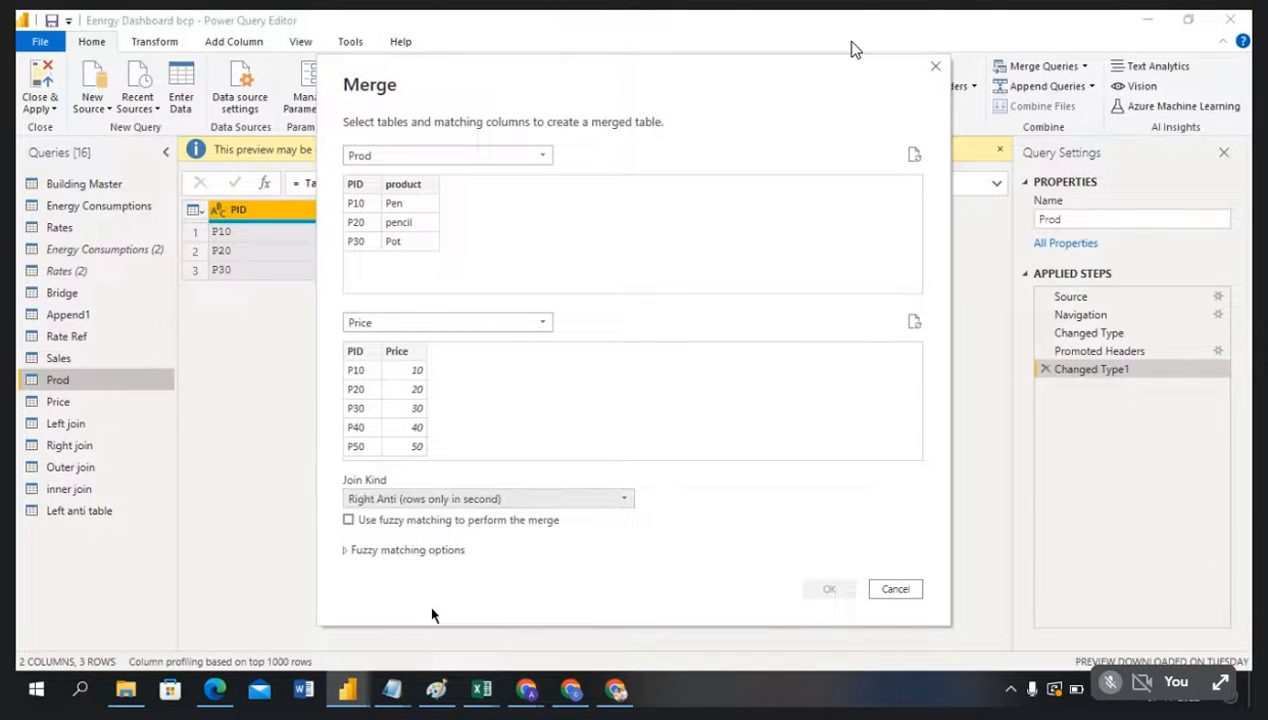
{"action": "left_click", "coordinate": [356, 185]}
{"action": "left_click", "coordinate": [352, 353]}
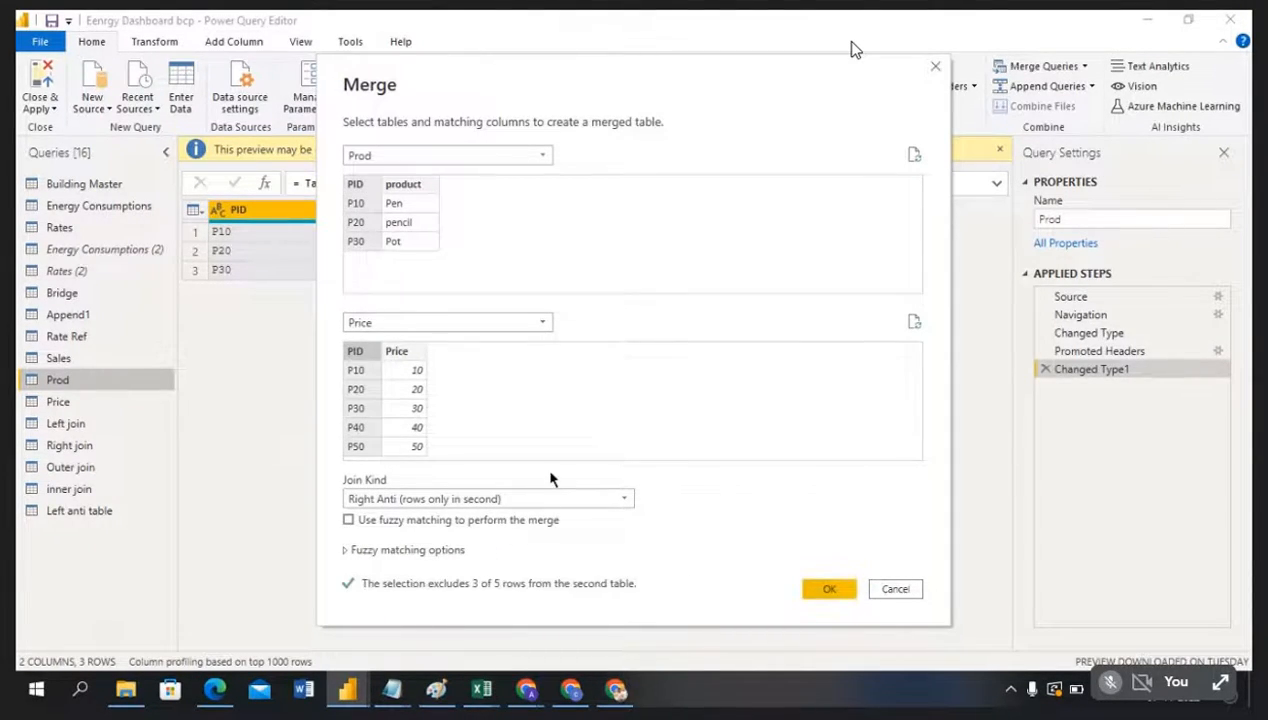
{"action": "left_click", "coordinate": [830, 590]}
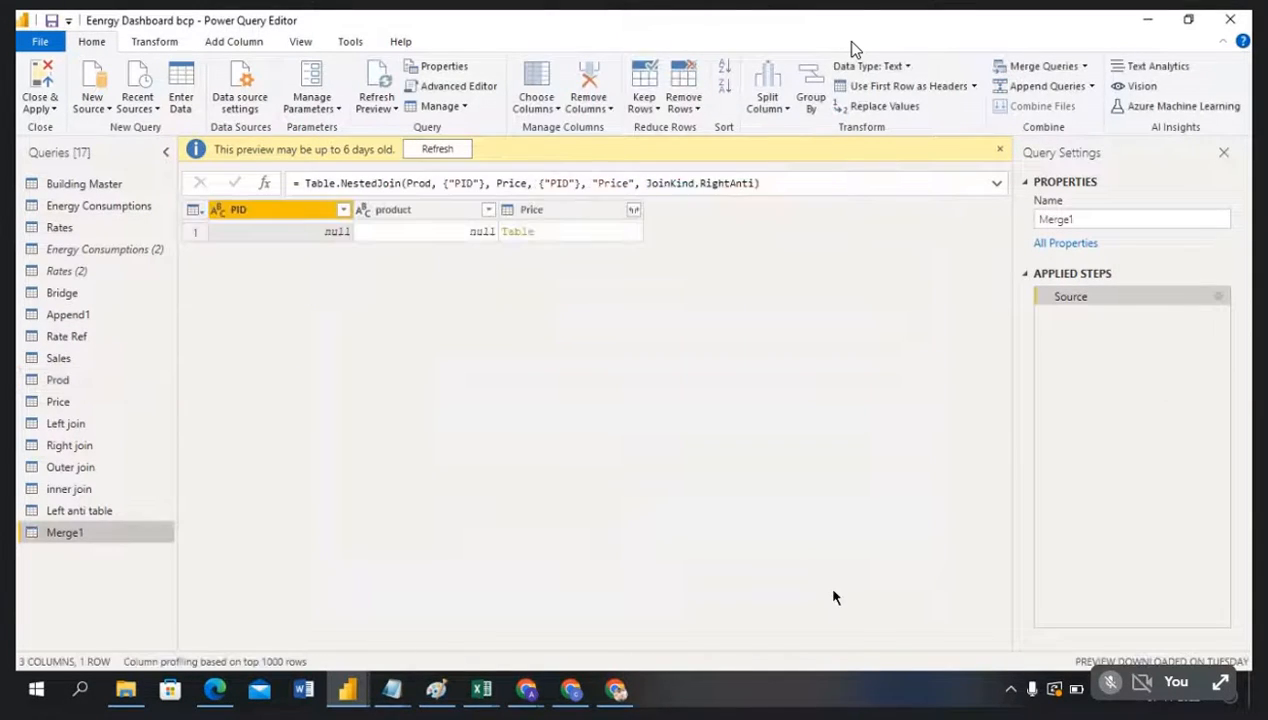
Step: Rename the new merge query as Right anti and expand its nested Price table into prefixed PID and Price columns
{"action": "double_click", "coordinate": [86, 534]}
{"action": "type", "text": "Right anti"}
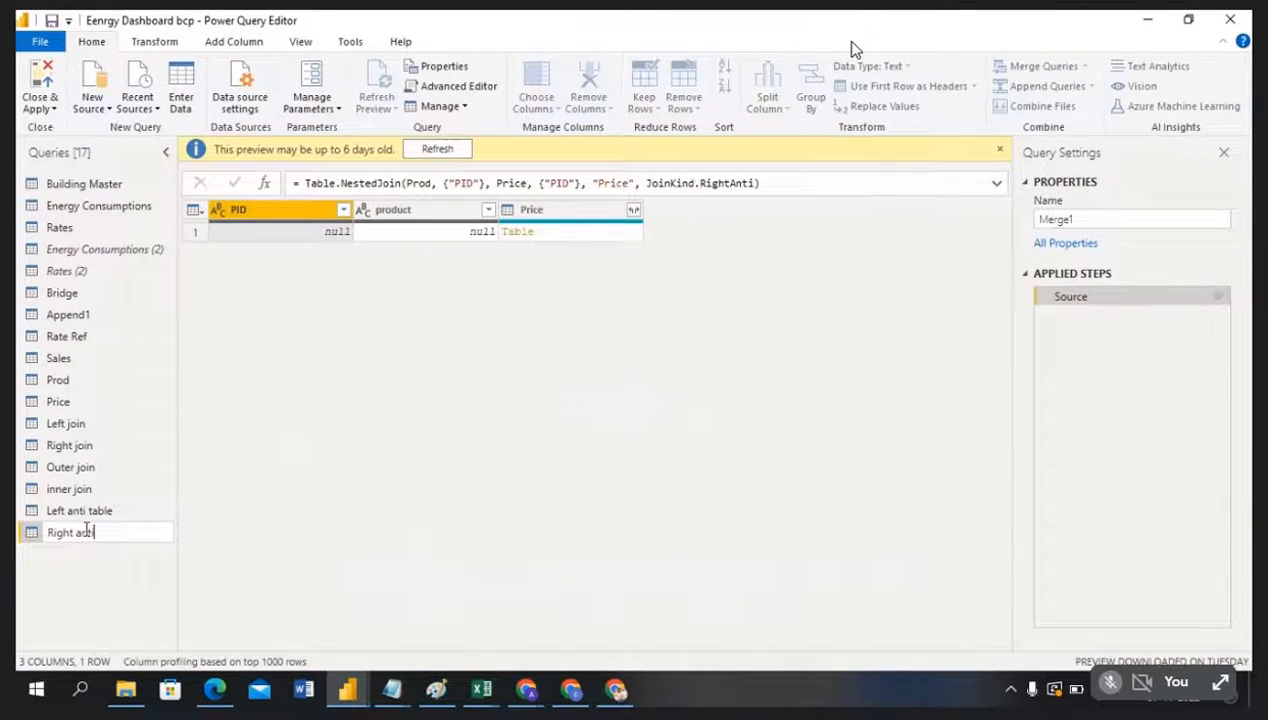
{"action": "key", "text": "Return"}
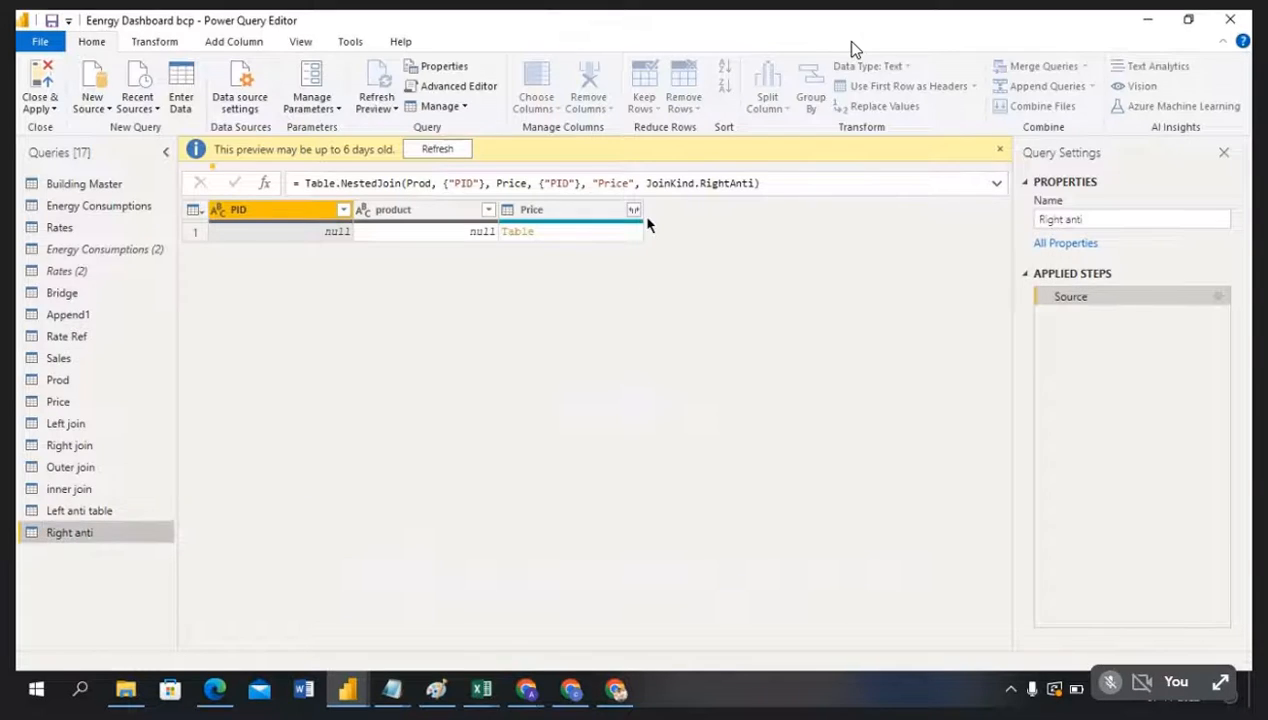
{"action": "left_click", "coordinate": [633, 184]}
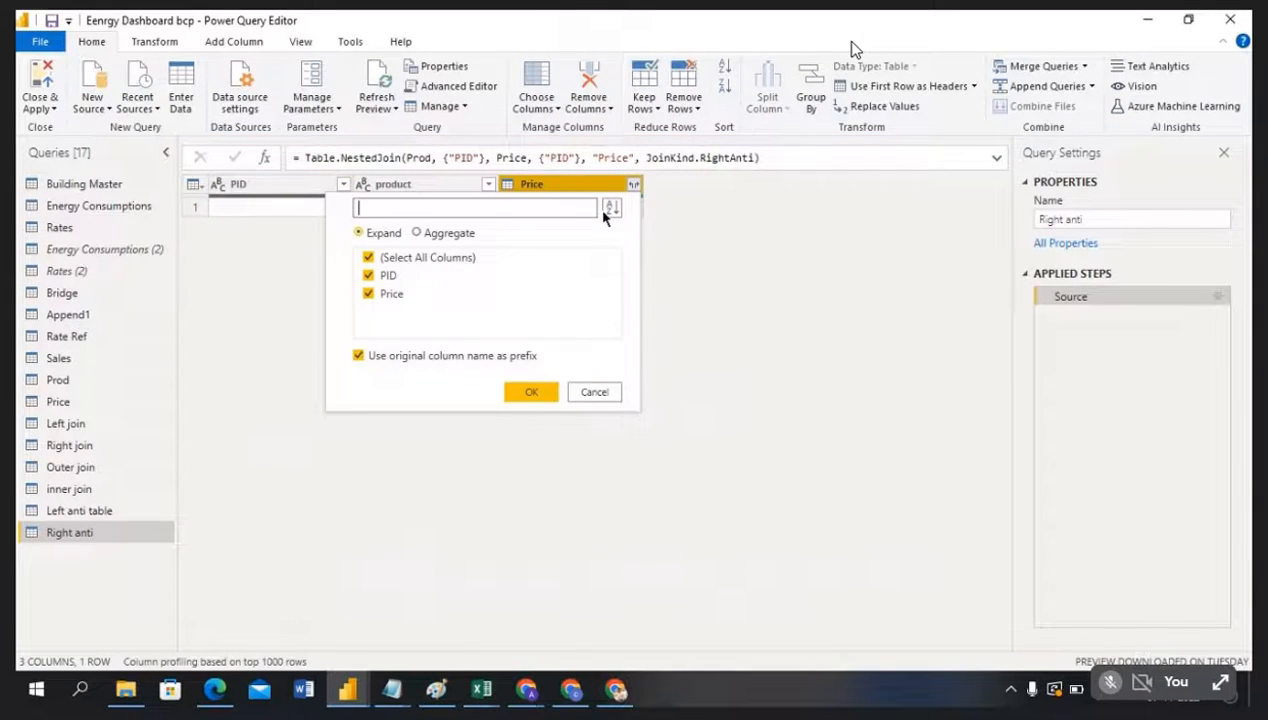
{"action": "left_click", "coordinate": [525, 392]}
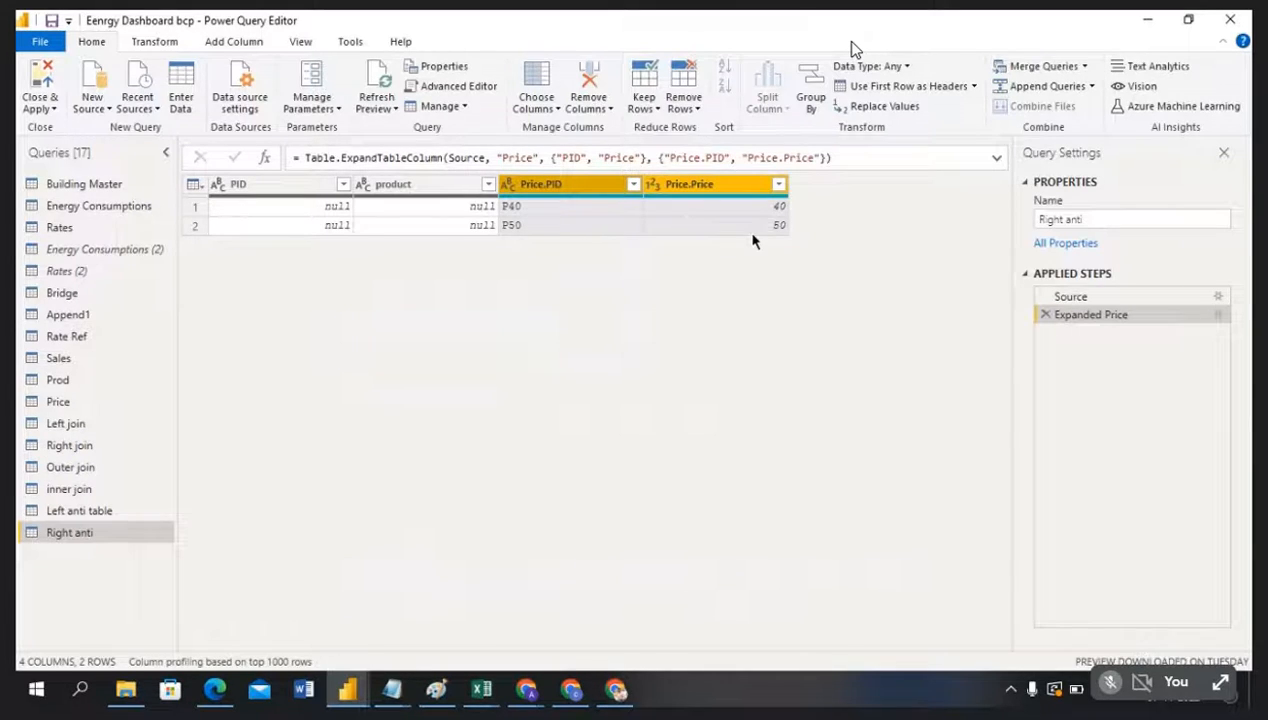
Step: Switch to the Power consume workbook in Excel and compare the product table (E2:F5) with the price table's E8:F11 and E12:F13 ranges
{"action": "key", "text": "alt+Tab"}
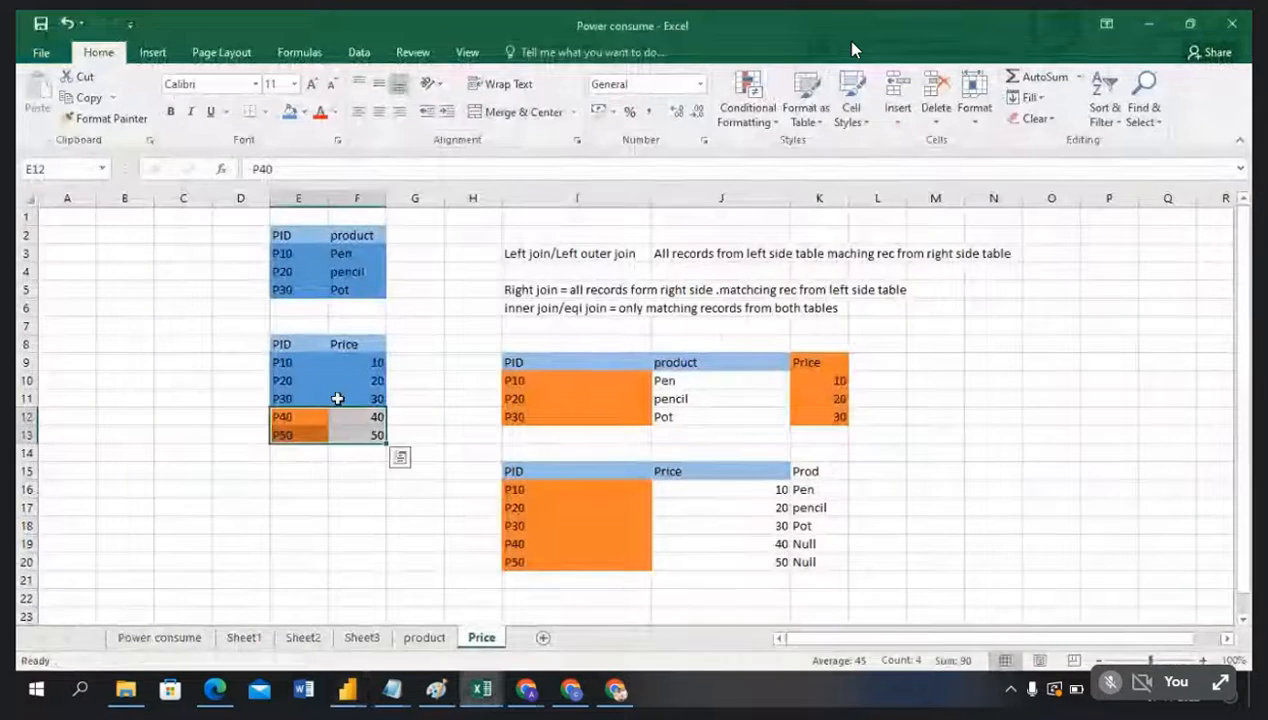
{"action": "left_click", "coordinate": [445, 339]}
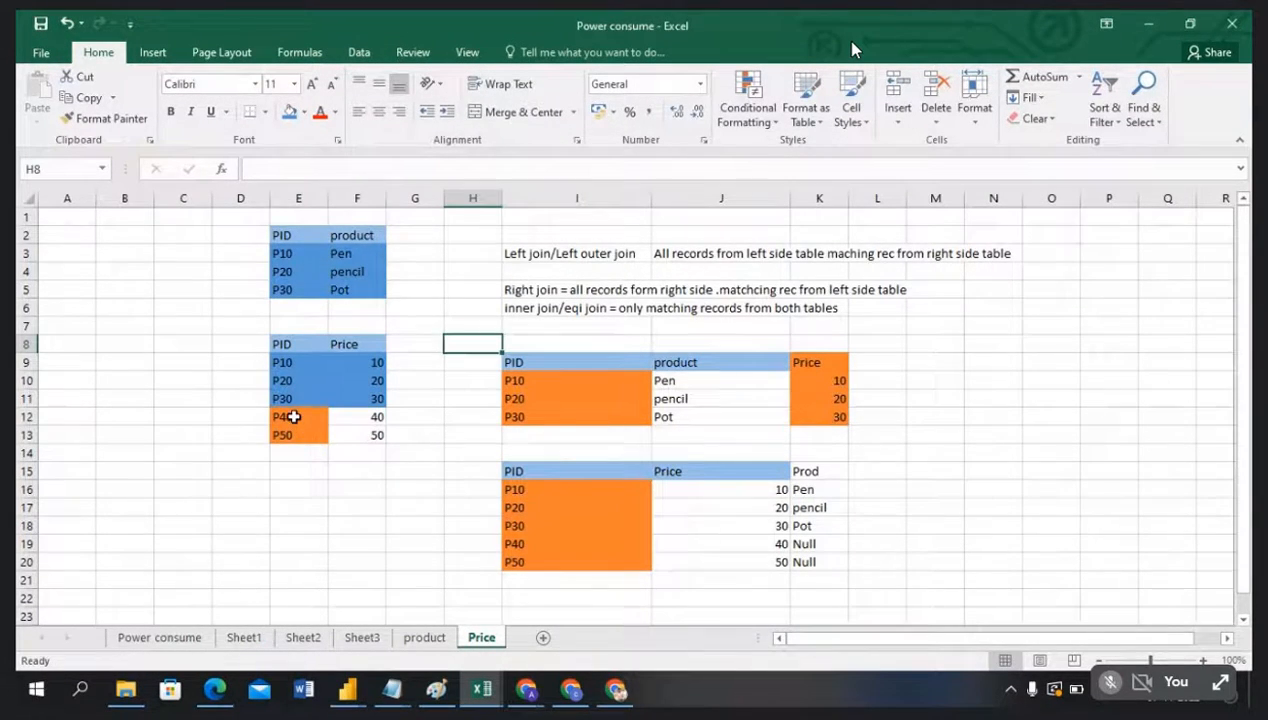
{"action": "left_click_drag", "start_coordinate": [291, 416], "coordinate": [372, 432]}
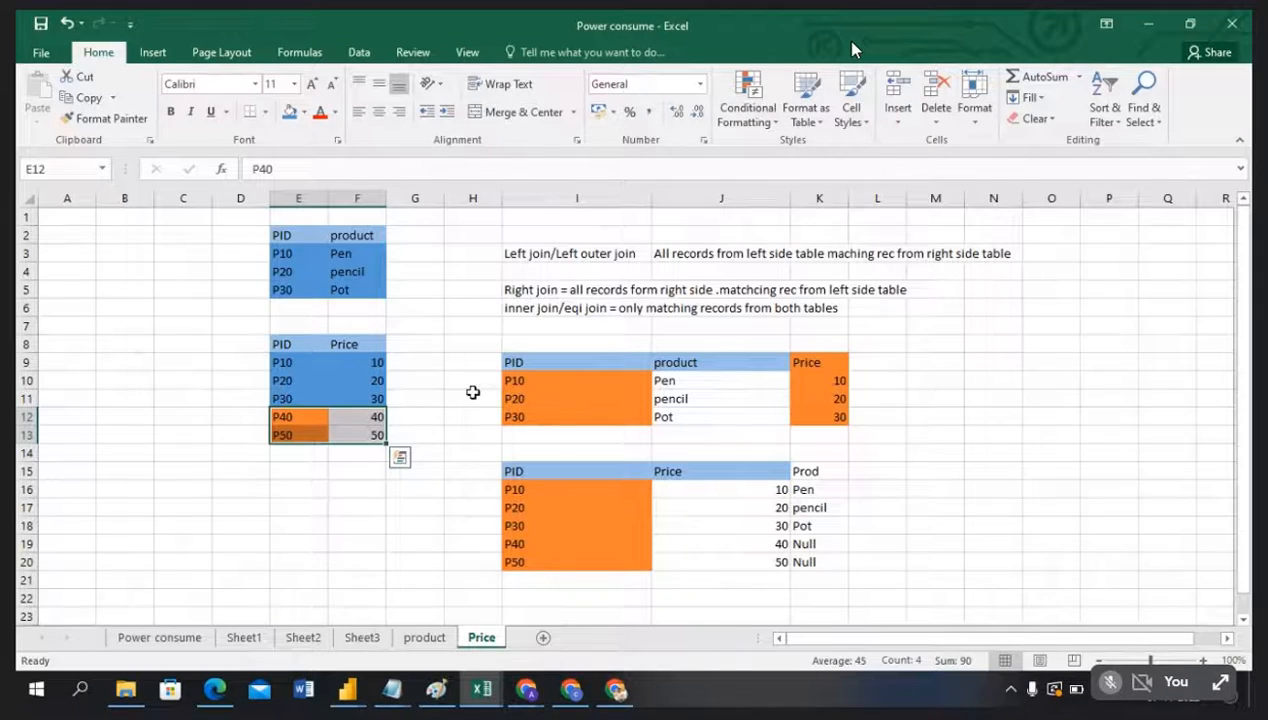
{"action": "left_click", "coordinate": [279, 236]}
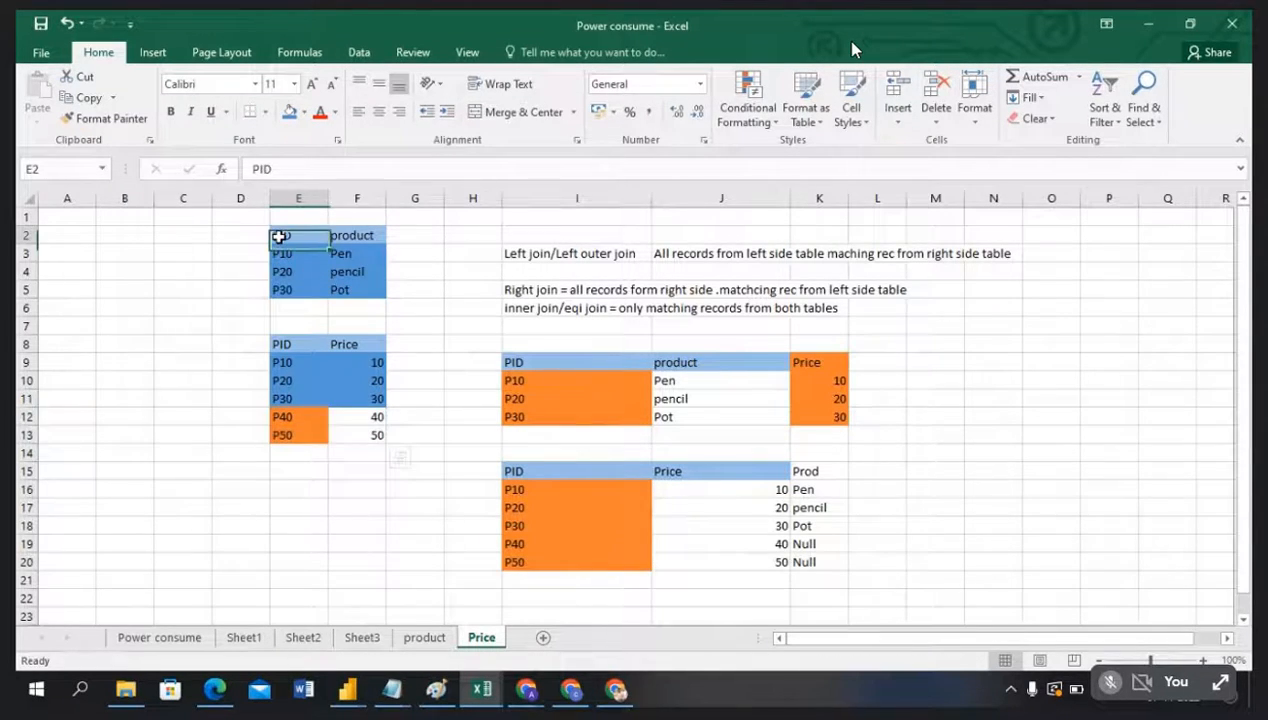
{"action": "left_click_drag", "start_coordinate": [279, 236], "coordinate": [348, 286]}
{"action": "left_click_drag", "start_coordinate": [278, 342], "coordinate": [376, 400]}
{"action": "left_click_drag", "start_coordinate": [281, 417], "coordinate": [368, 430]}
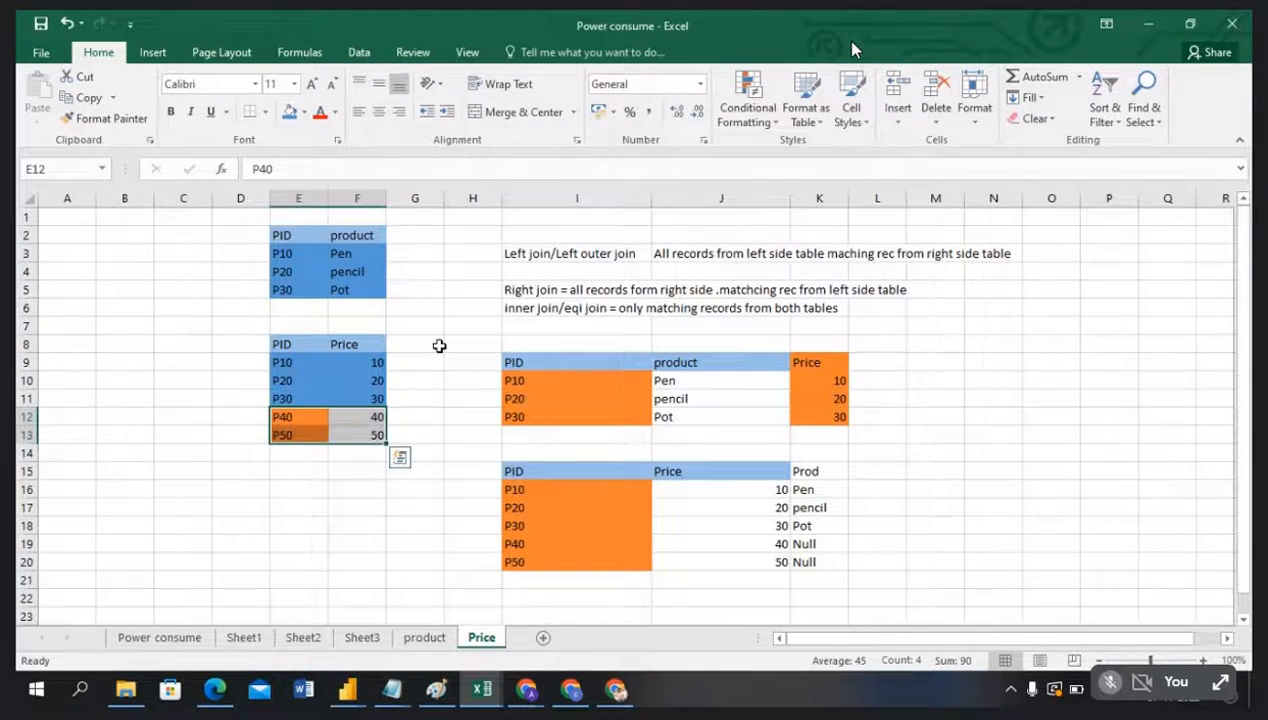
Step: Highlight the P40 and P50 price rows (E12:F13), check them against the Right anti query in Power Query Editor and return to Excel
{"action": "left_click", "coordinate": [297, 416]}
{"action": "left_click_drag", "start_coordinate": [297, 416], "coordinate": [362, 432]}
{"action": "key", "text": "alt+Tab"}
{"action": "key", "text": "alt+Tab"}
Step: Compare the full price table (E8:F13) and its P40 and P50 rows with the product table (E2:F5)
{"action": "left_click_drag", "start_coordinate": [283, 343], "coordinate": [373, 450]}
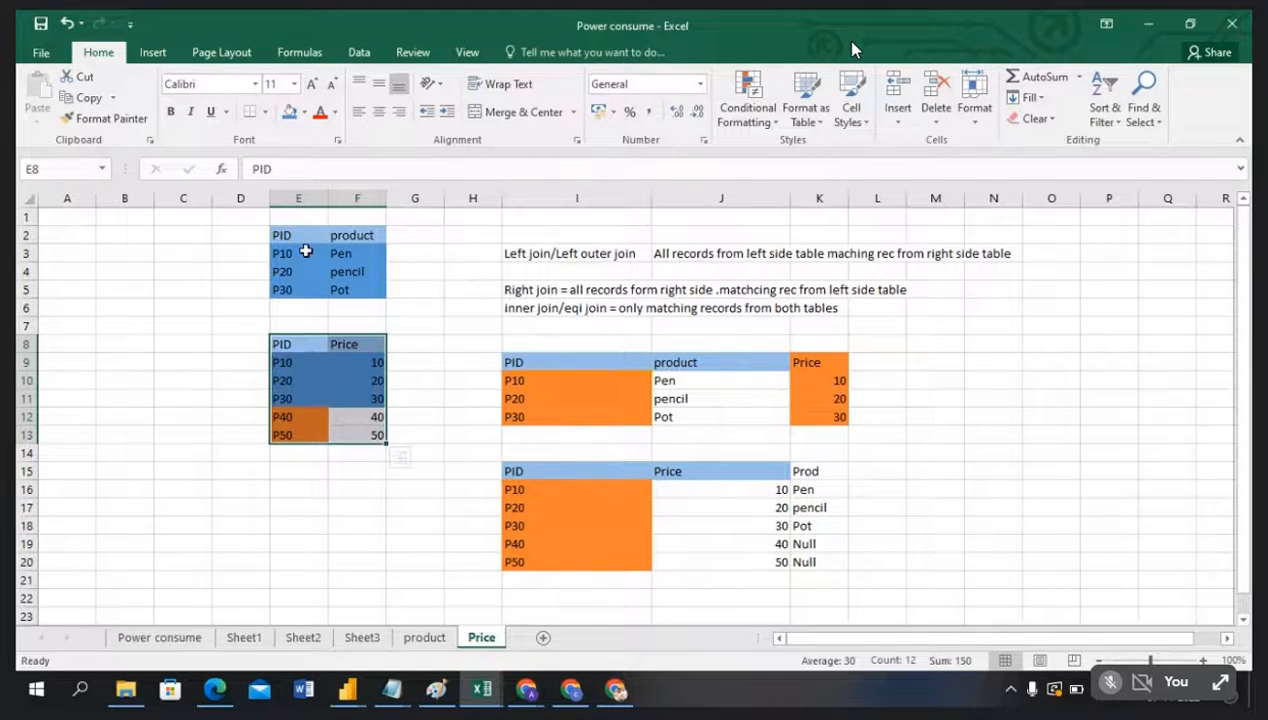
{"action": "left_click_drag", "start_coordinate": [284, 236], "coordinate": [337, 291]}
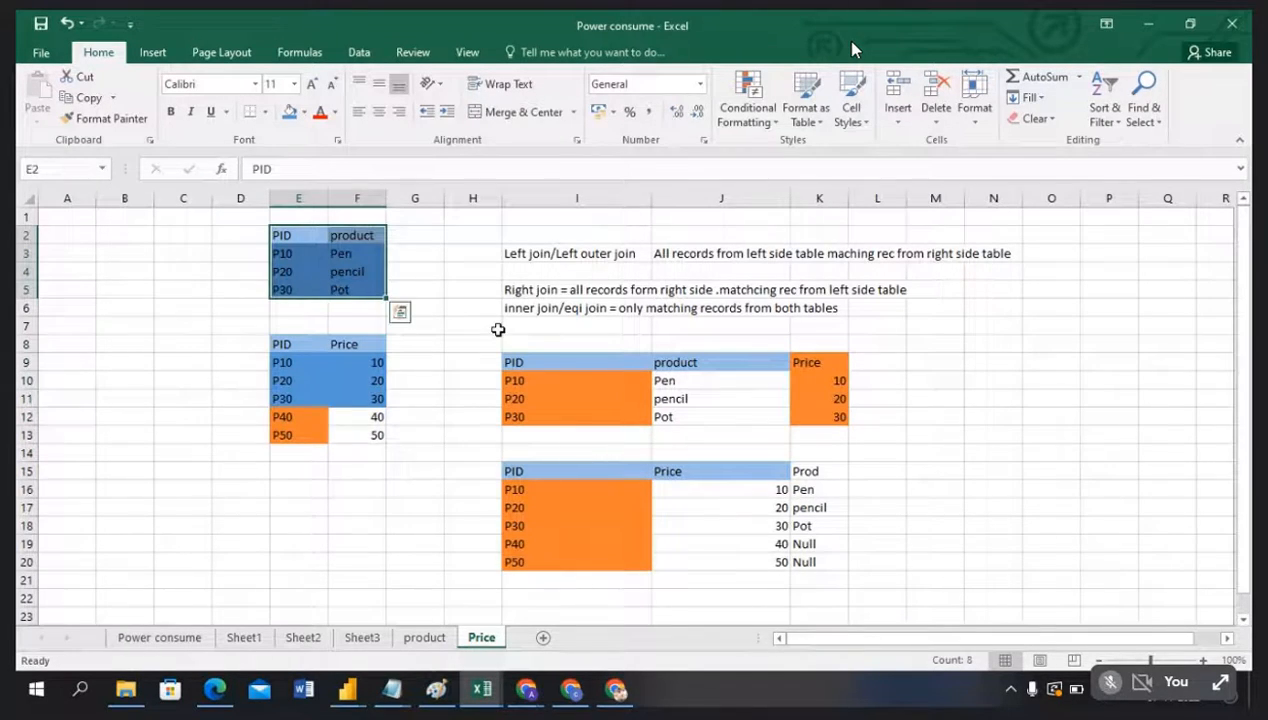
{"action": "left_click", "coordinate": [430, 324]}
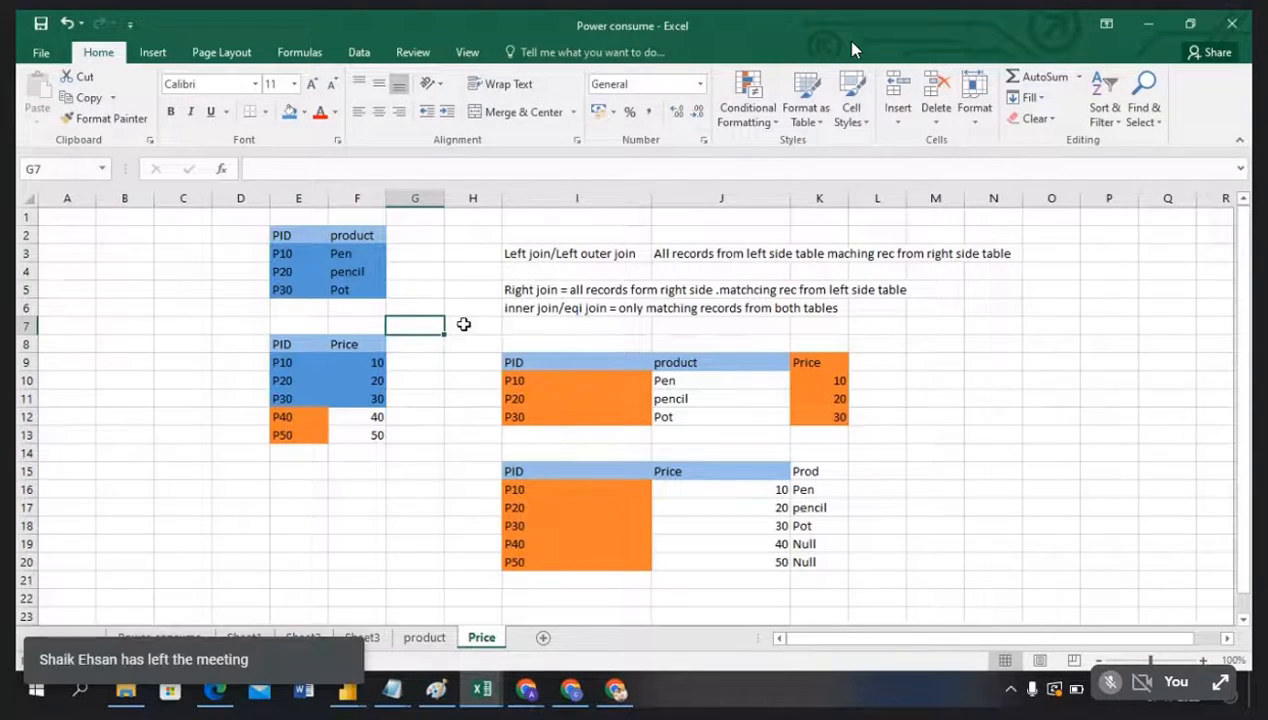
{"action": "left_click_drag", "start_coordinate": [291, 417], "coordinate": [370, 432]}
{"action": "left_click_drag", "start_coordinate": [286, 234], "coordinate": [346, 287]}
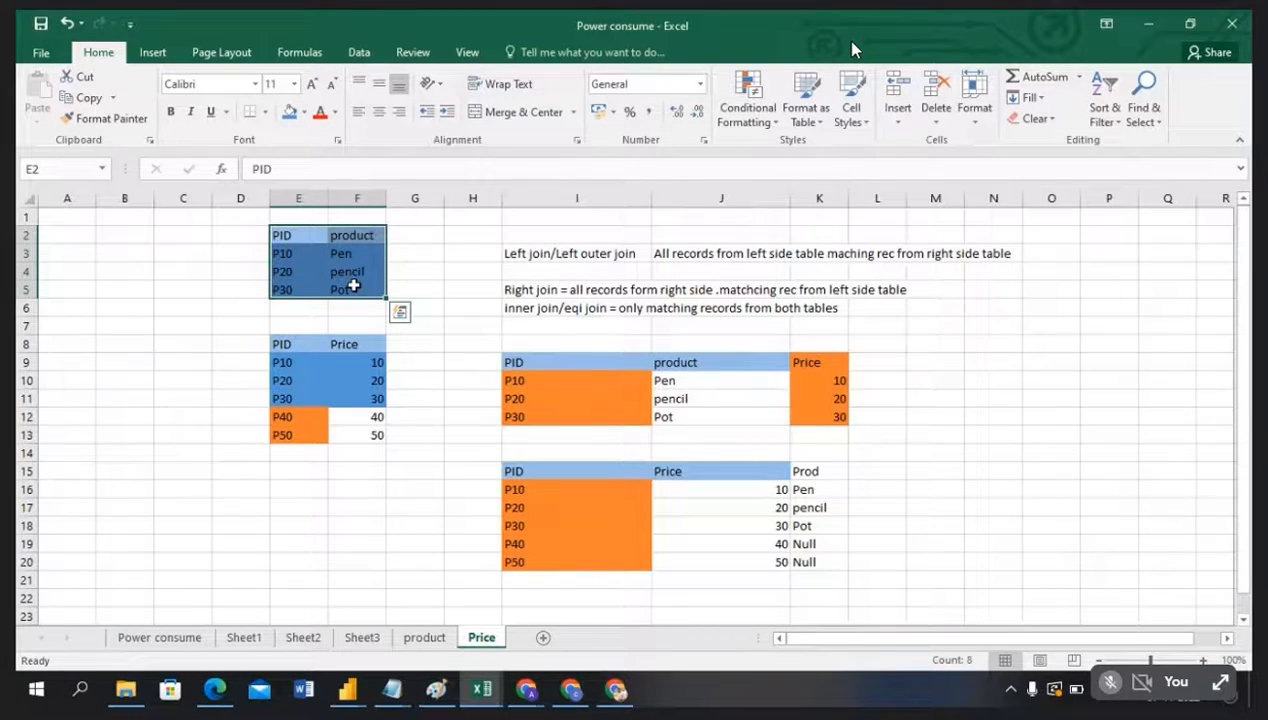
{"action": "left_click_drag", "start_coordinate": [283, 416], "coordinate": [352, 440]}
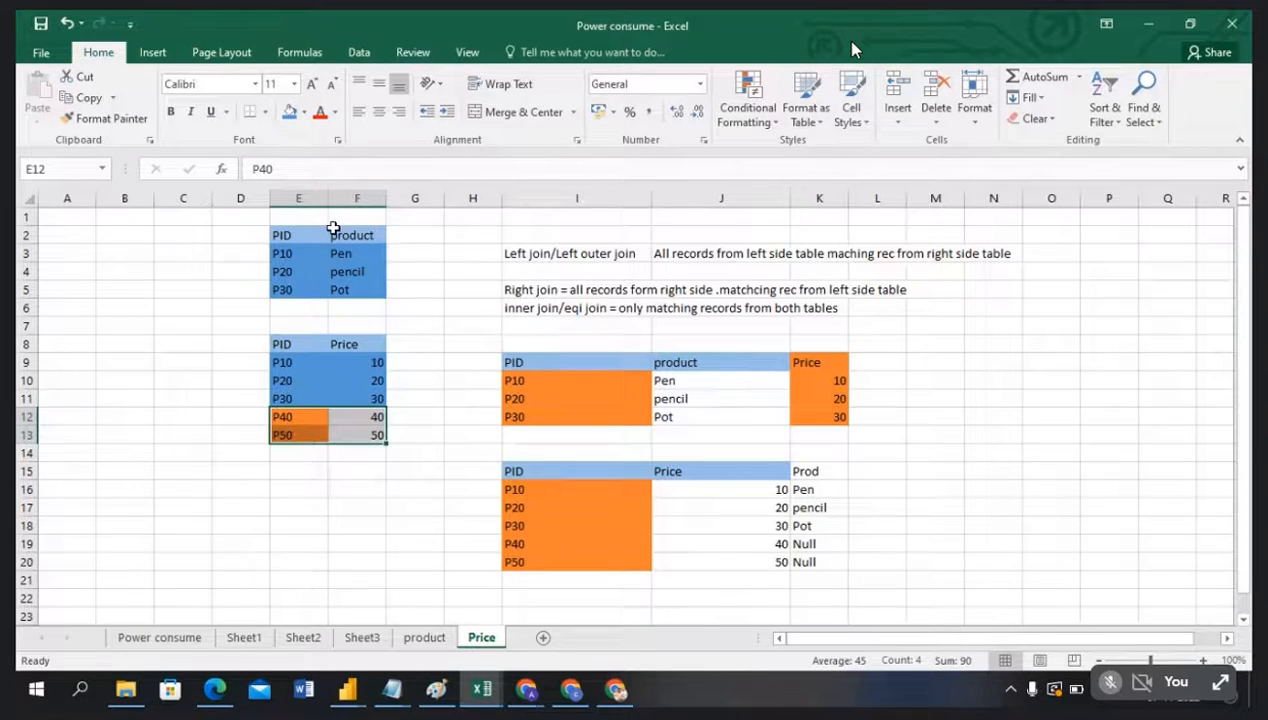
Step: Check the Right anti query in Power Query Editor, return to Excel and examine the left join note (I3) and the row below the product table (E6:F6)
{"action": "key", "text": "alt+Tab"}
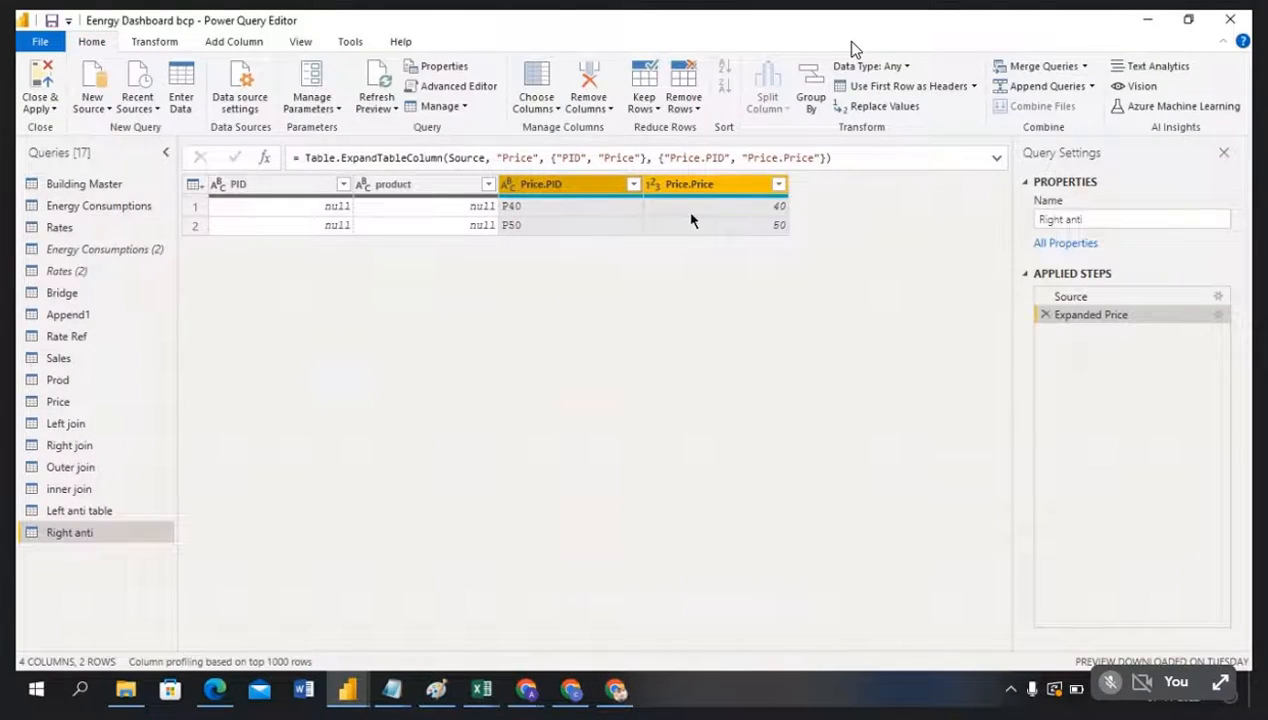
{"action": "key", "text": "alt+Tab"}
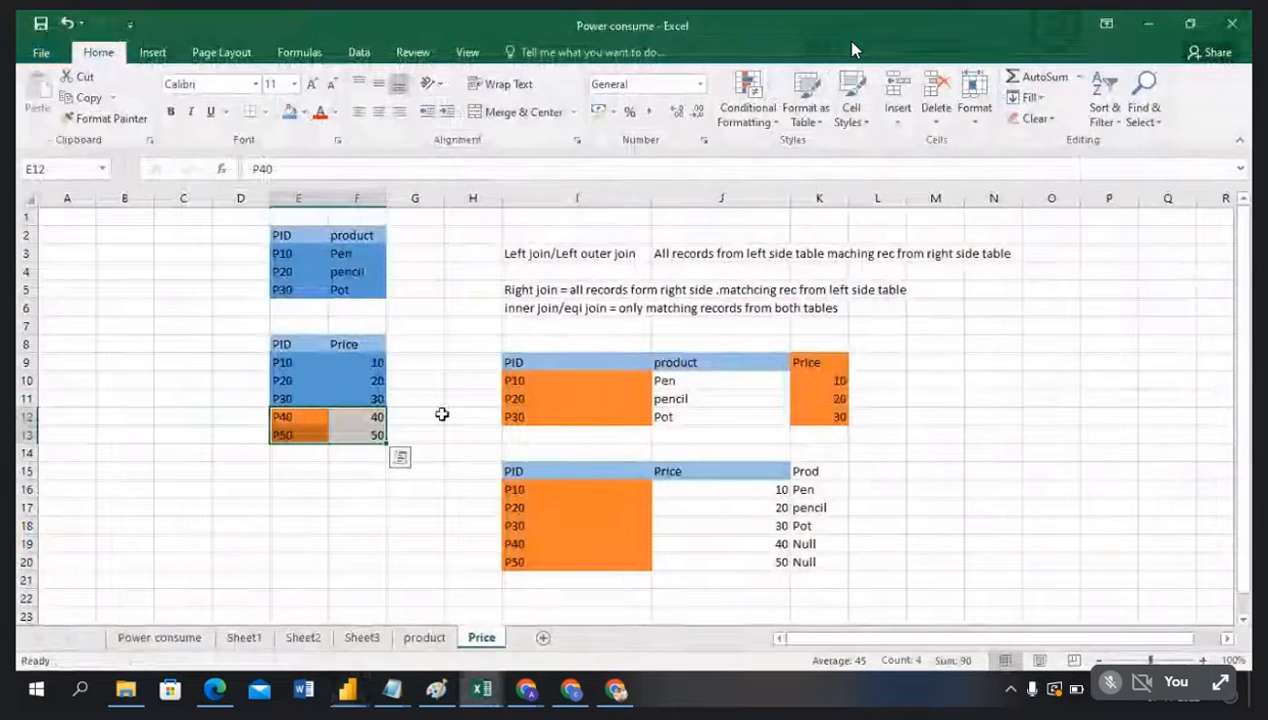
{"action": "left_click", "coordinate": [545, 254]}
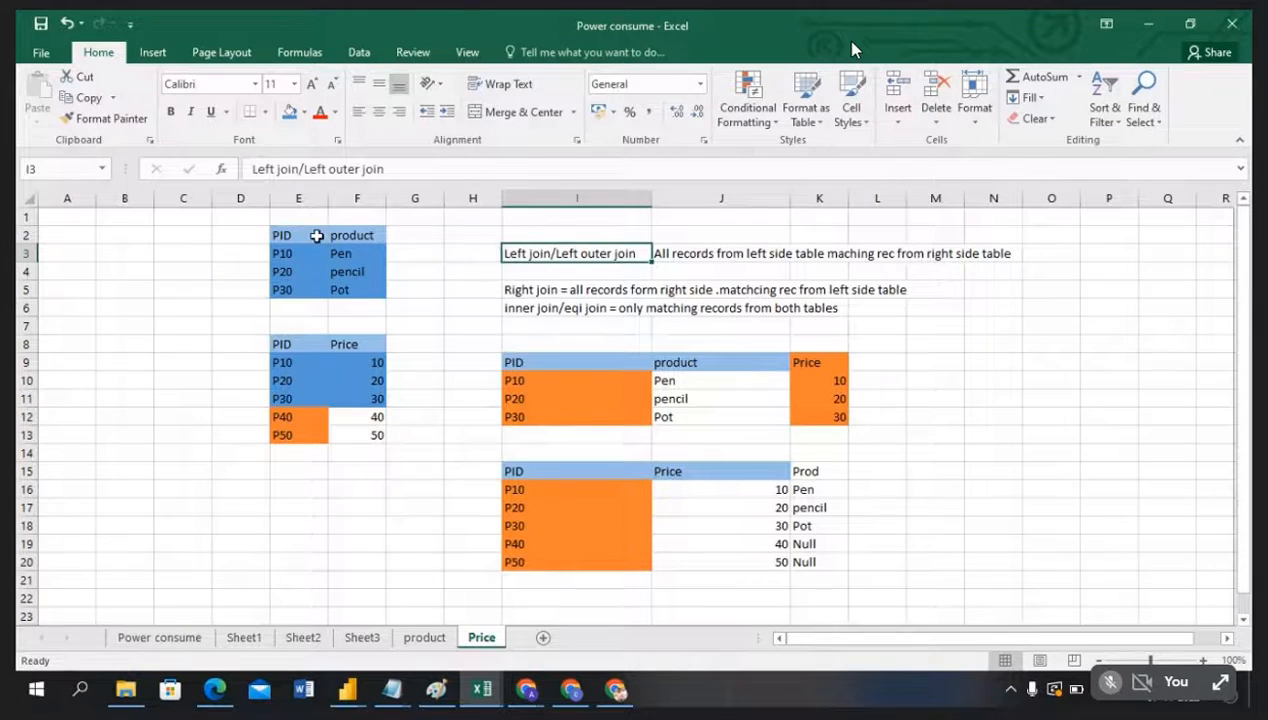
{"action": "left_click_drag", "start_coordinate": [287, 309], "coordinate": [362, 307]}
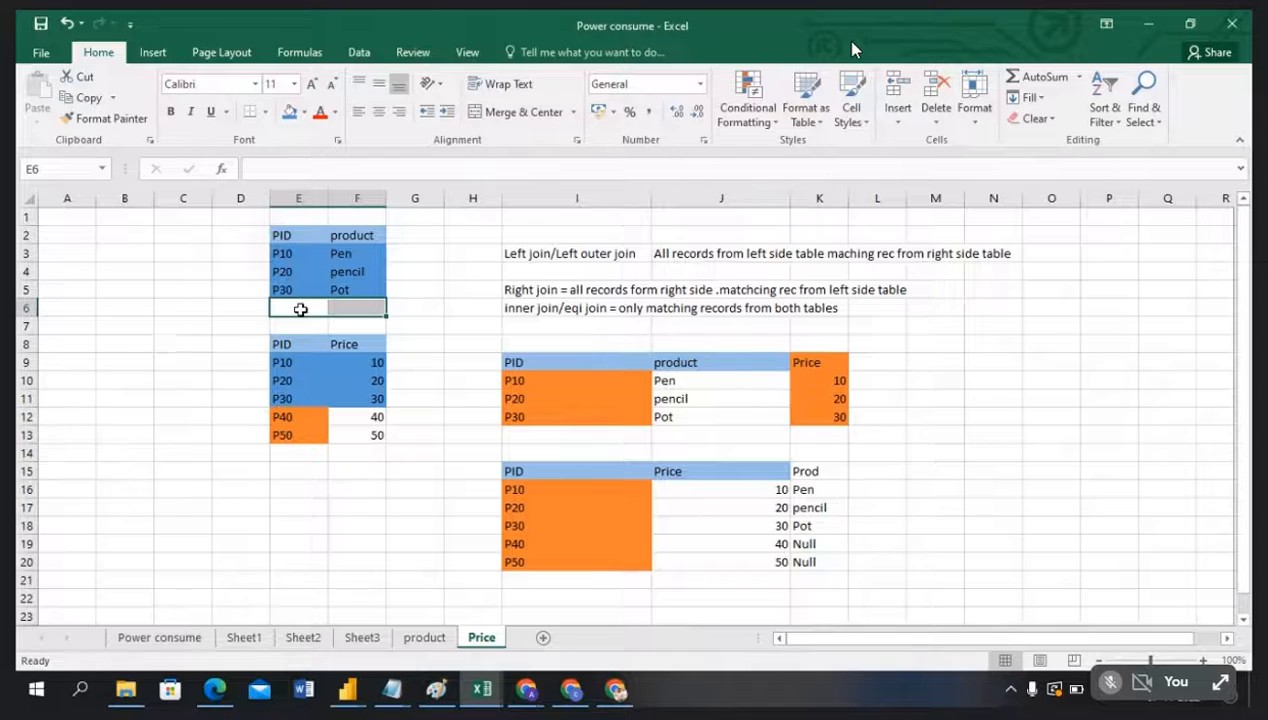
Step: Switch to Power Query Editor and review the Left anti table and Right anti queries, checking the source tables in Excel in between
{"action": "key", "text": "alt+Tab"}
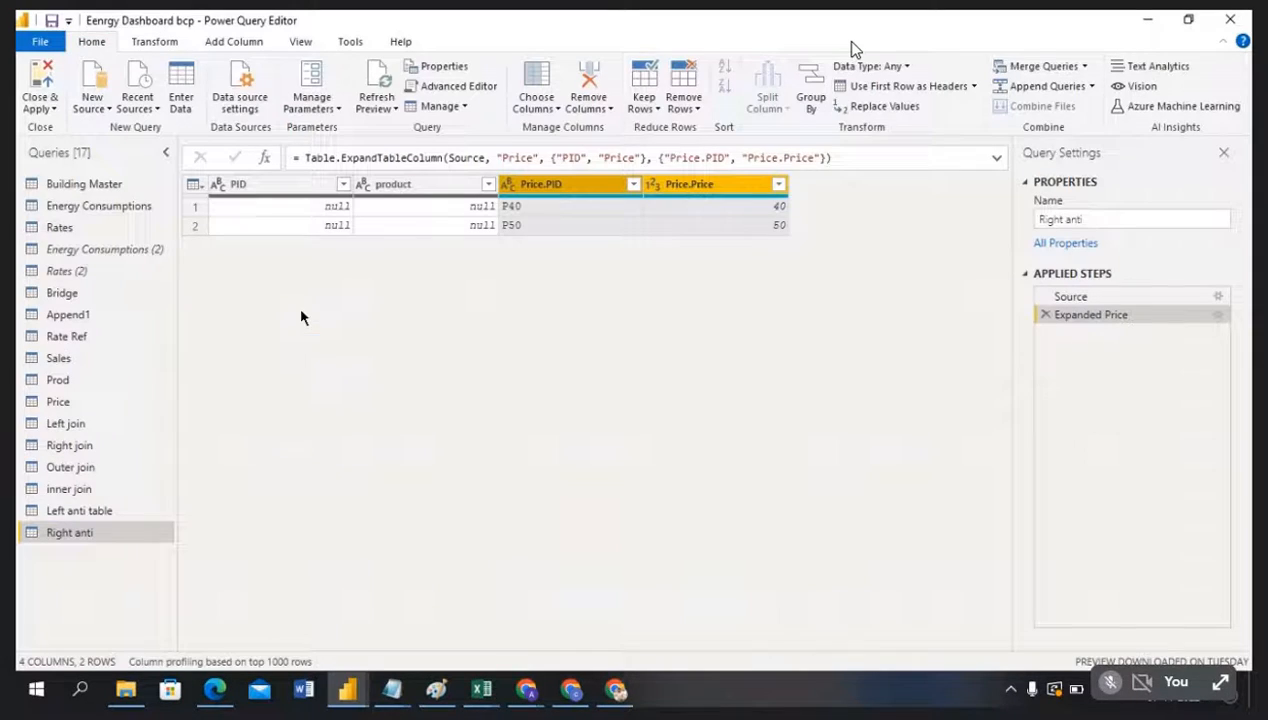
{"action": "left_click", "coordinate": [104, 514]}
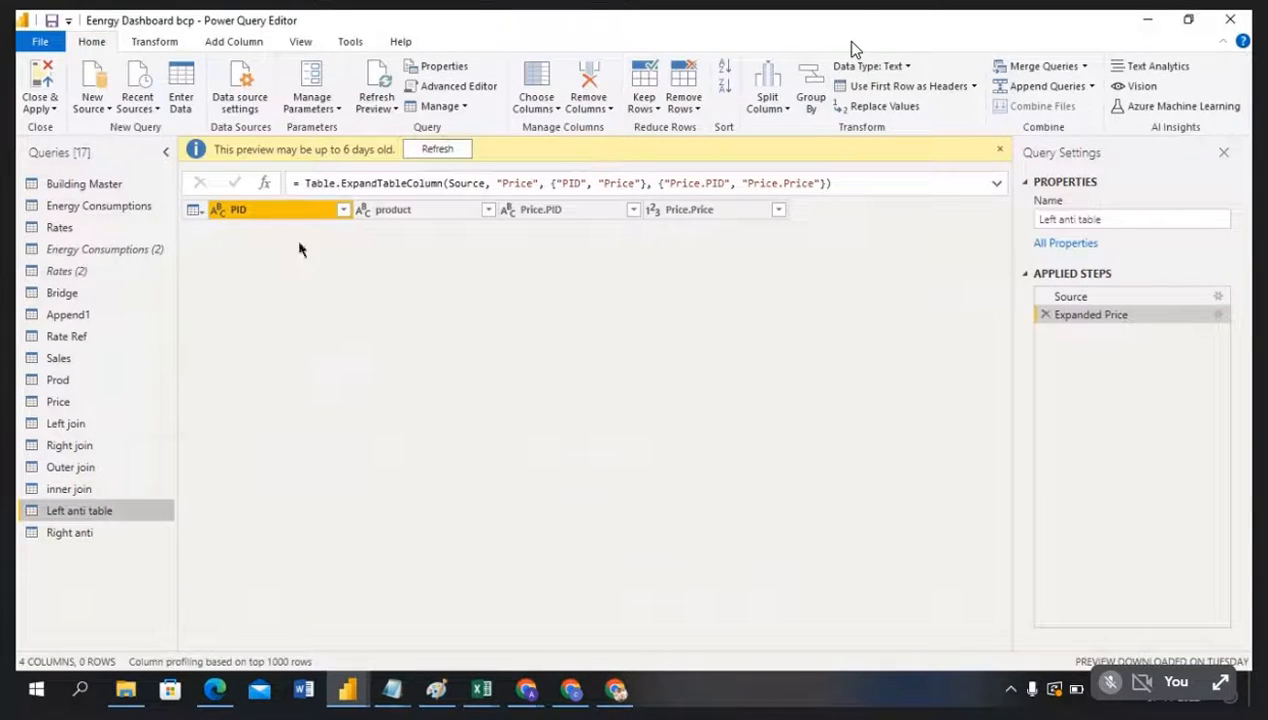
{"action": "key", "text": "alt+Tab"}
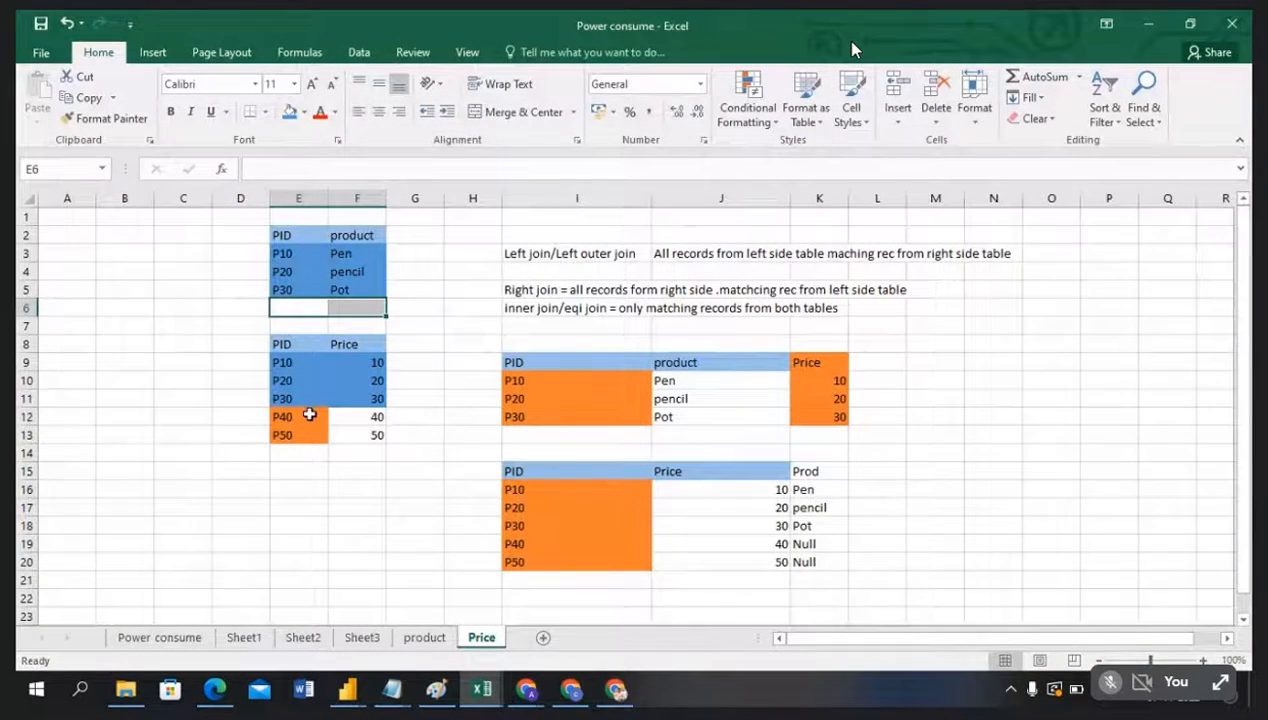
{"action": "key", "text": "alt+Tab"}
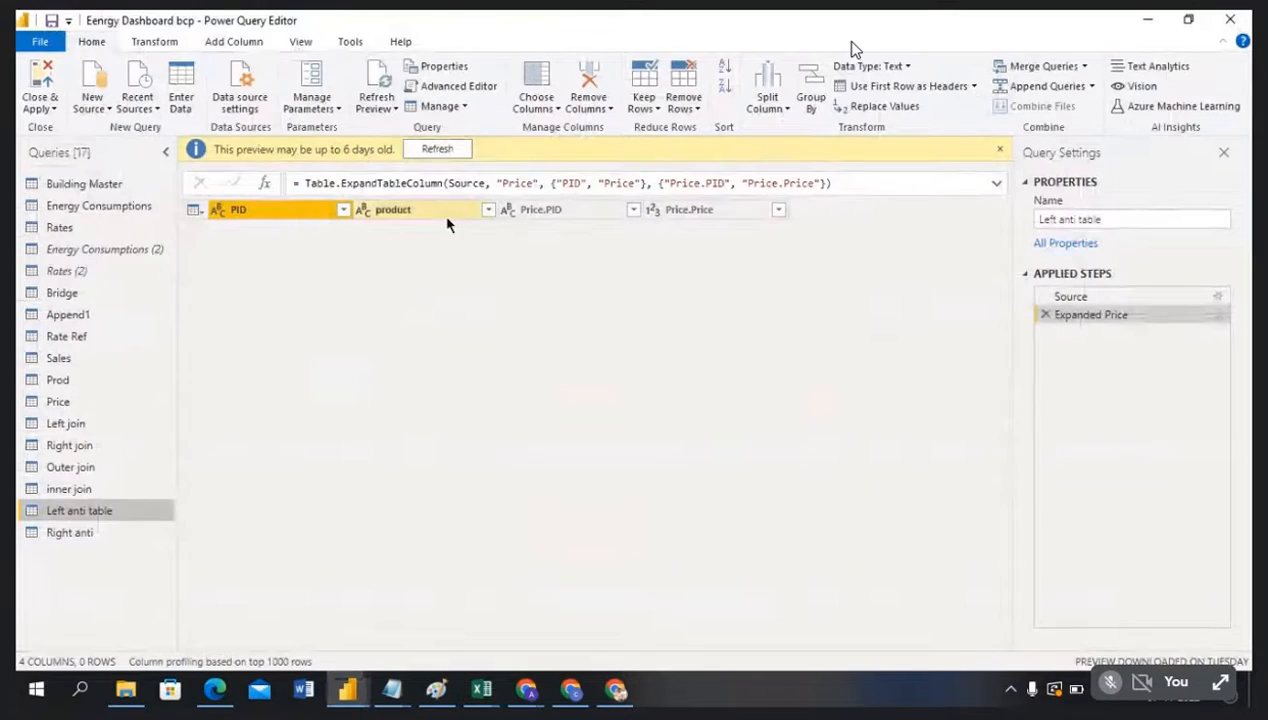
{"action": "left_click", "coordinate": [96, 533]}
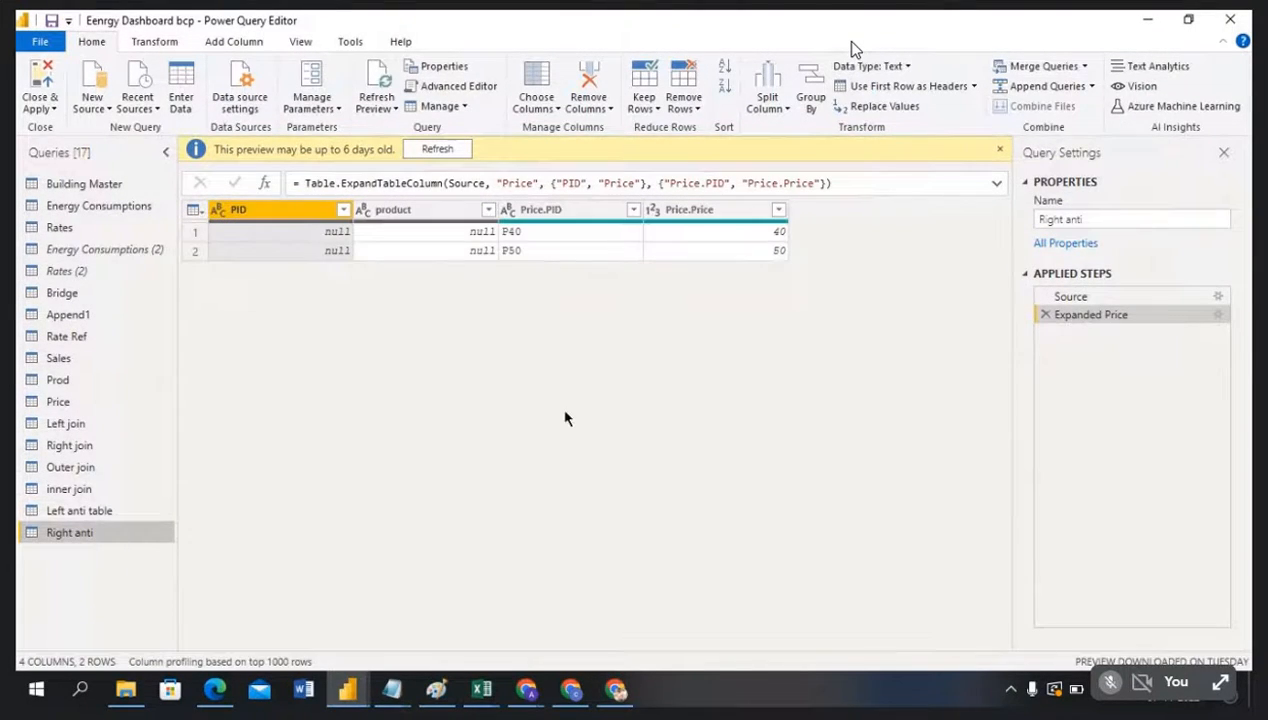
Step: Compare the P40 and P50 price rows (E12:F13) in Excel with the Right anti query in Power Query Editor, finishing in Excel
{"action": "key", "text": "alt+Tab"}
{"action": "left_click_drag", "start_coordinate": [286, 416], "coordinate": [351, 440]}
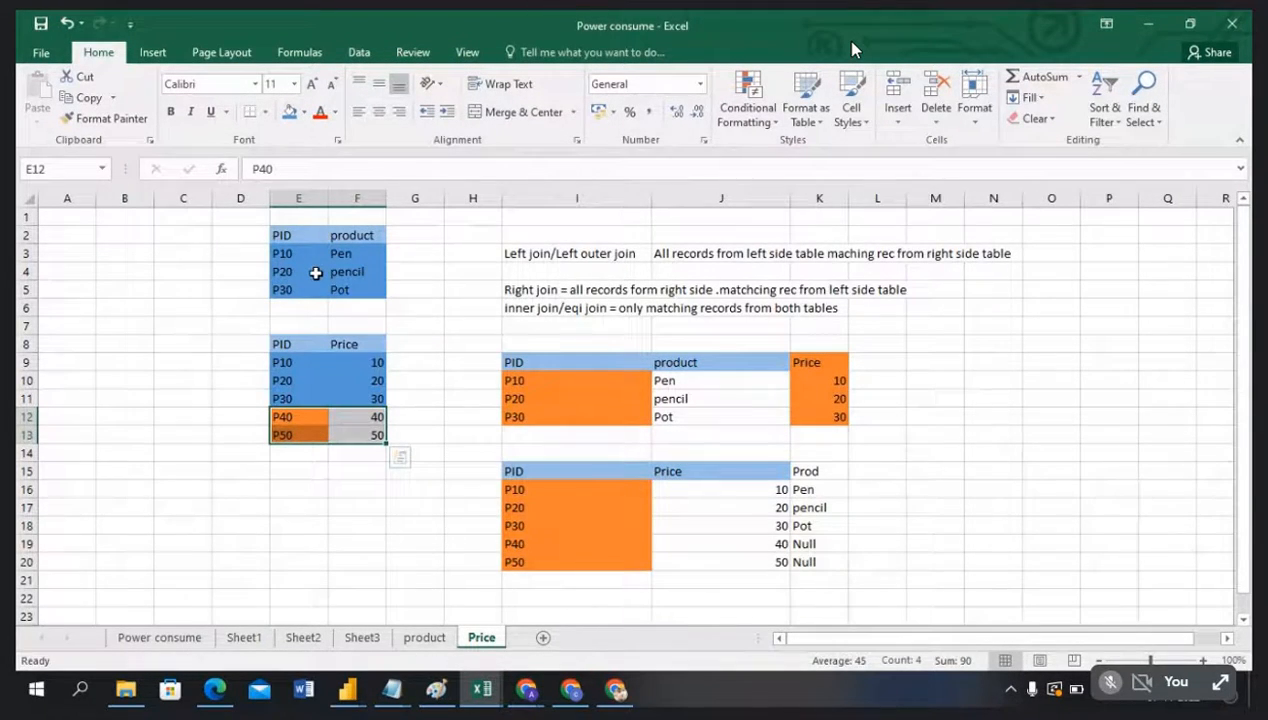
{"action": "key", "text": "alt+Tab"}
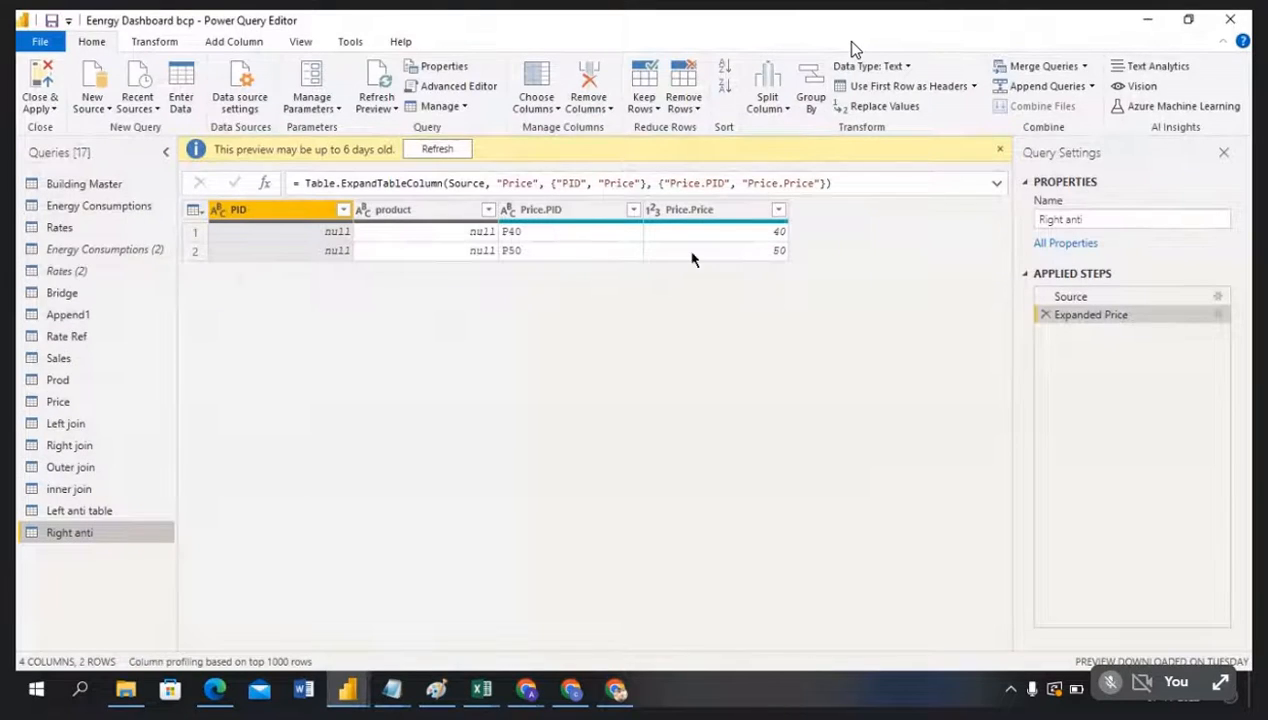
{"action": "key", "text": "alt+Tab"}
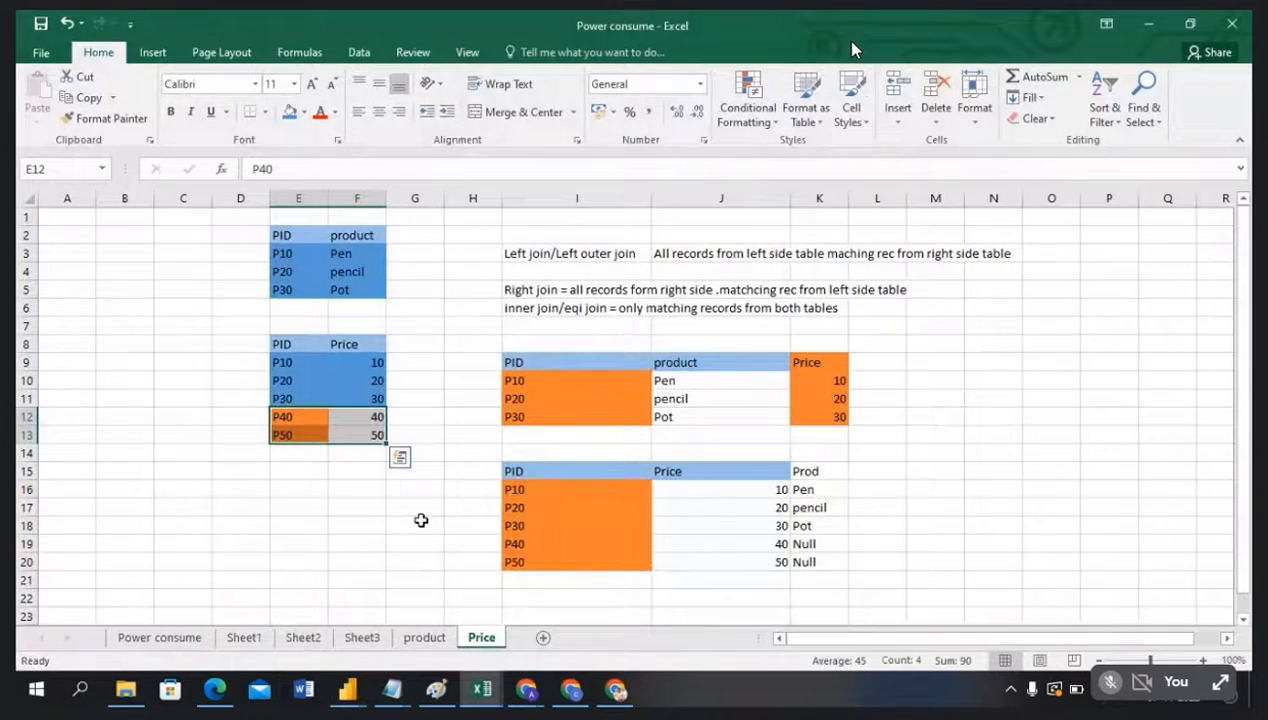
Step: Switch to Power Query Editor and review the available join kinds in a new merge based on Right anti, leaving without merging
{"action": "left_click", "coordinate": [425, 521]}
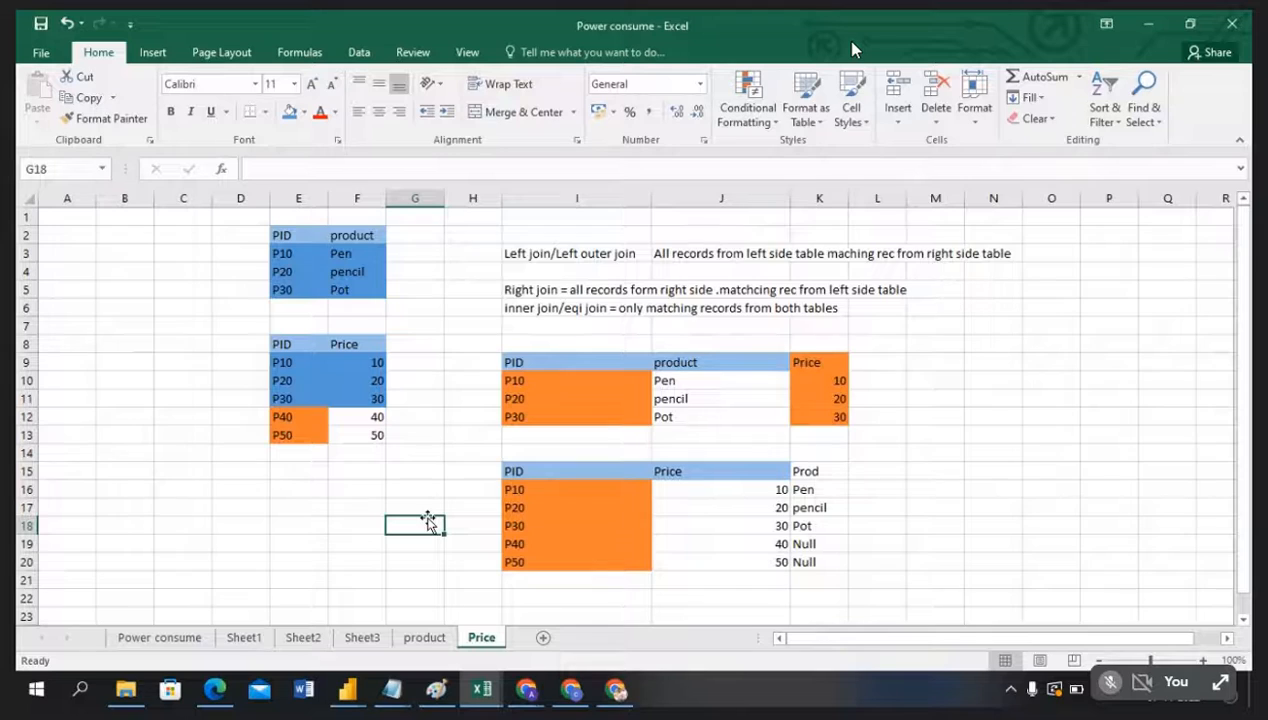
{"action": "key", "text": "alt+Tab"}
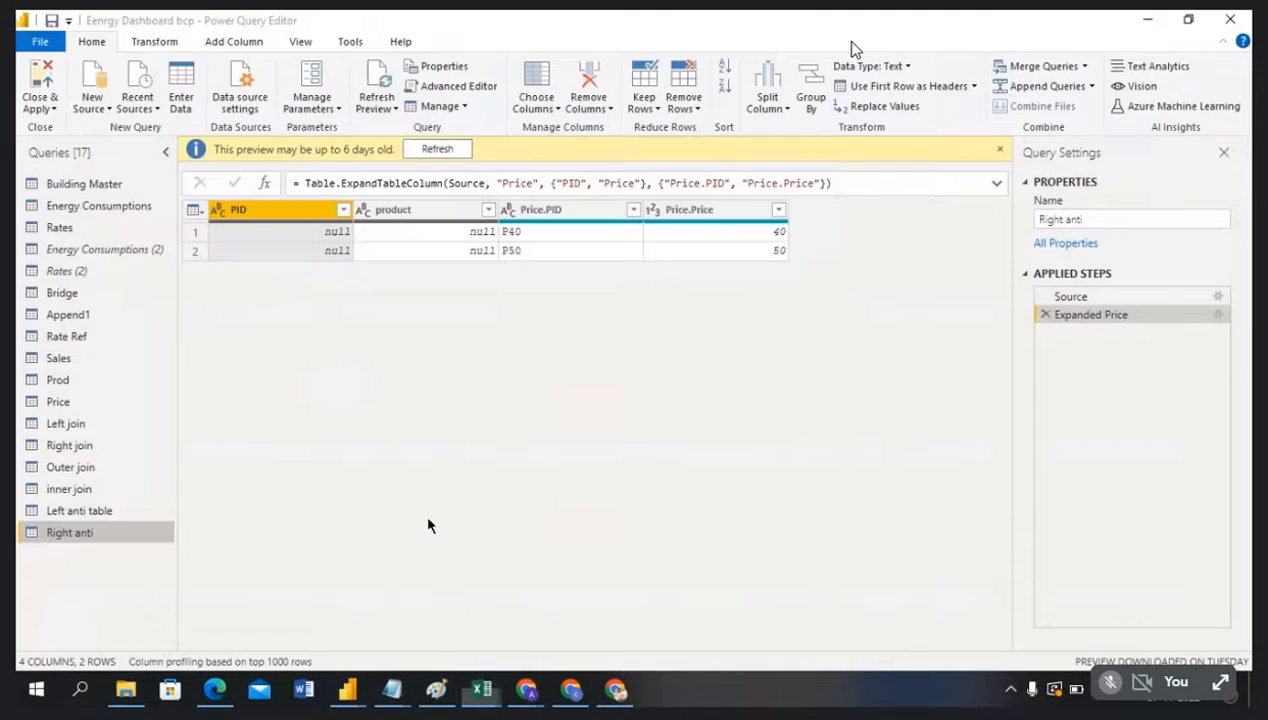
{"action": "left_click", "coordinate": [1086, 67]}
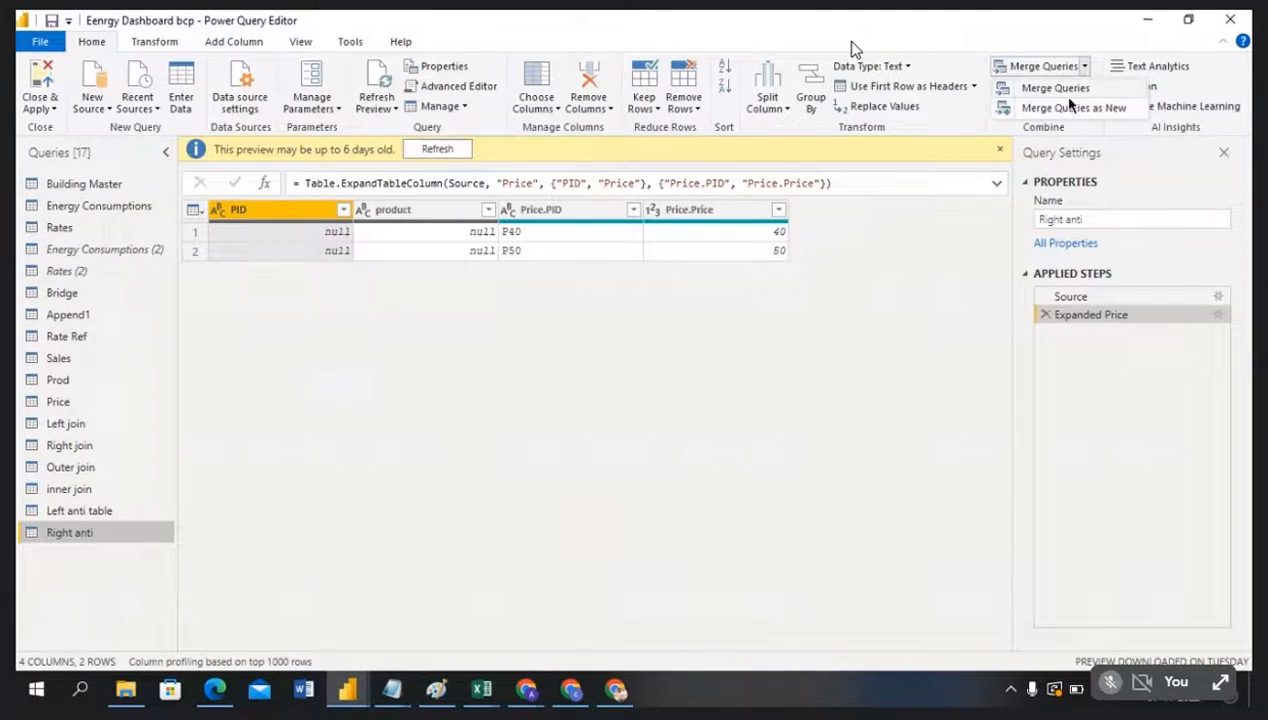
{"action": "left_click", "coordinate": [1076, 106]}
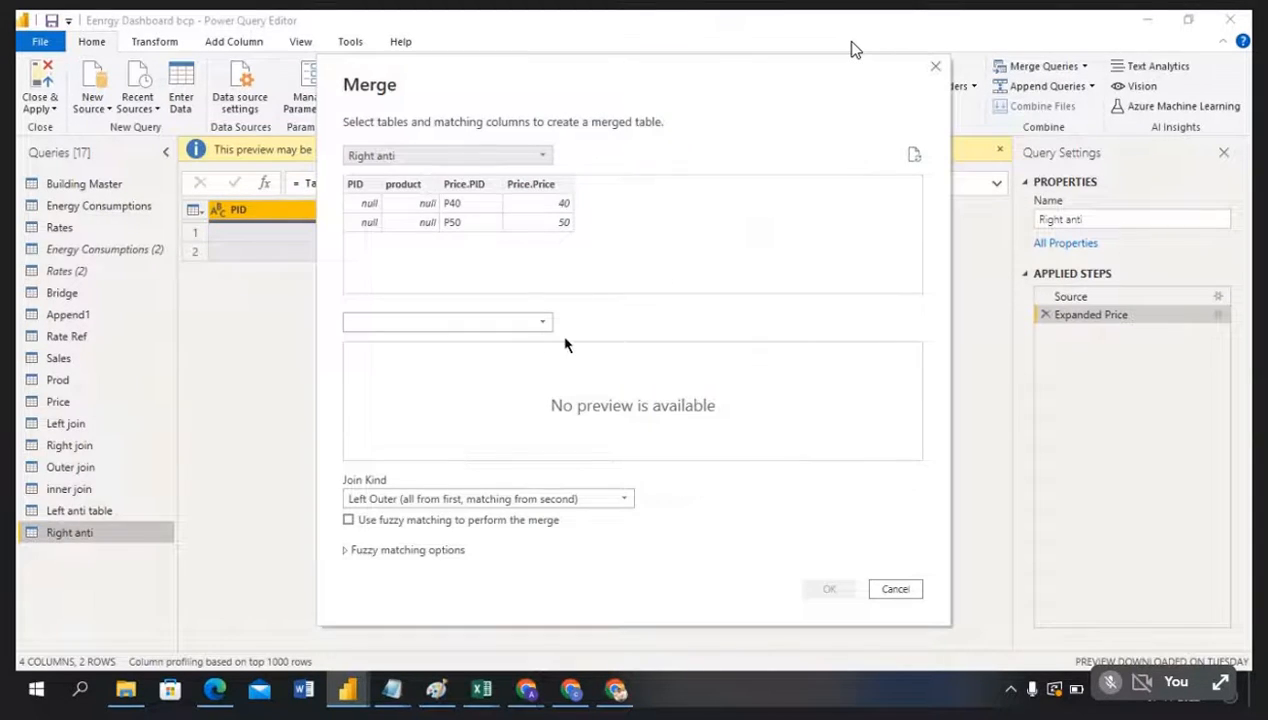
{"action": "left_click", "coordinate": [460, 498]}
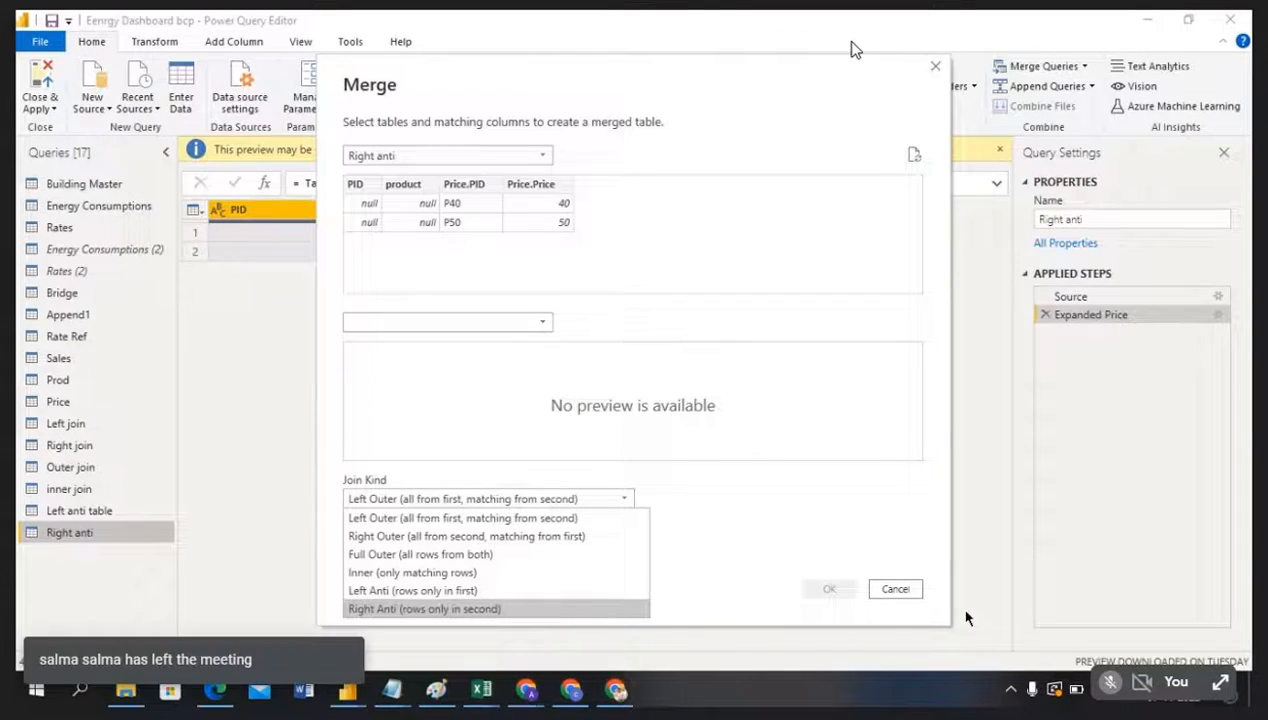
{"action": "left_click", "coordinate": [890, 591]}
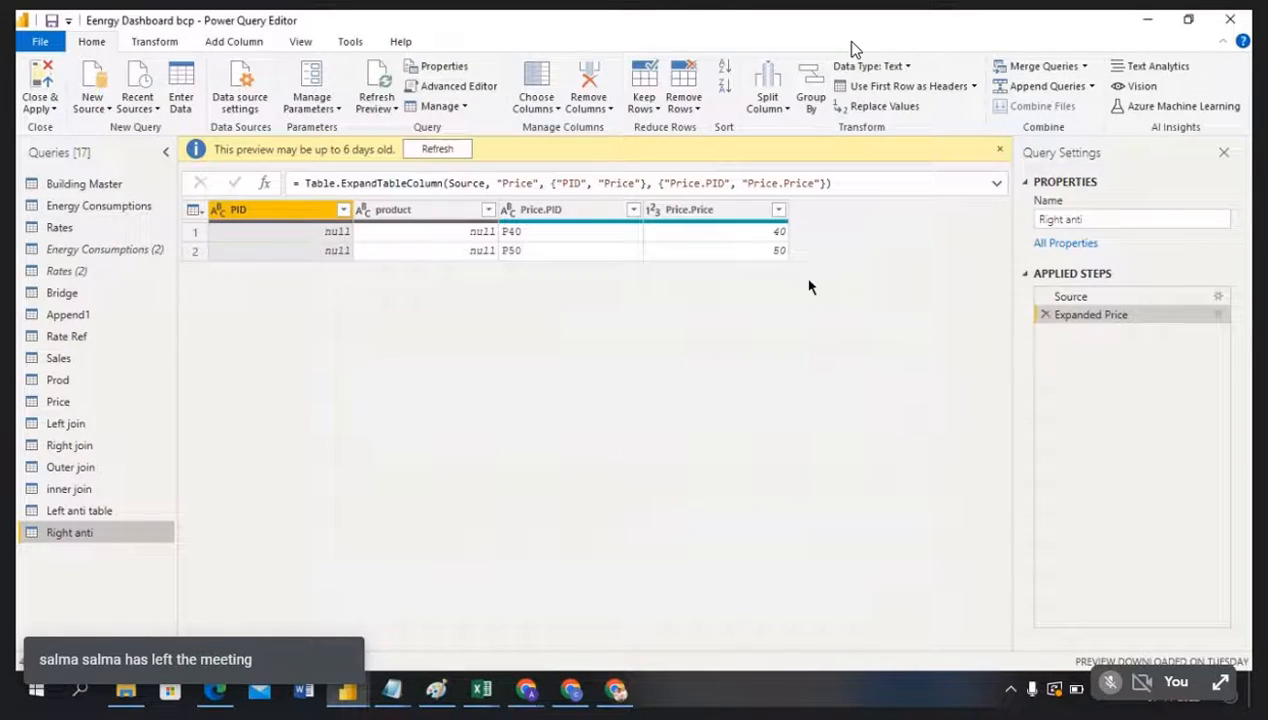
Step: Return to Excel and move the price table (E8:F13) beside the product table, starting at B2
{"action": "key", "text": "alt+Tab"}
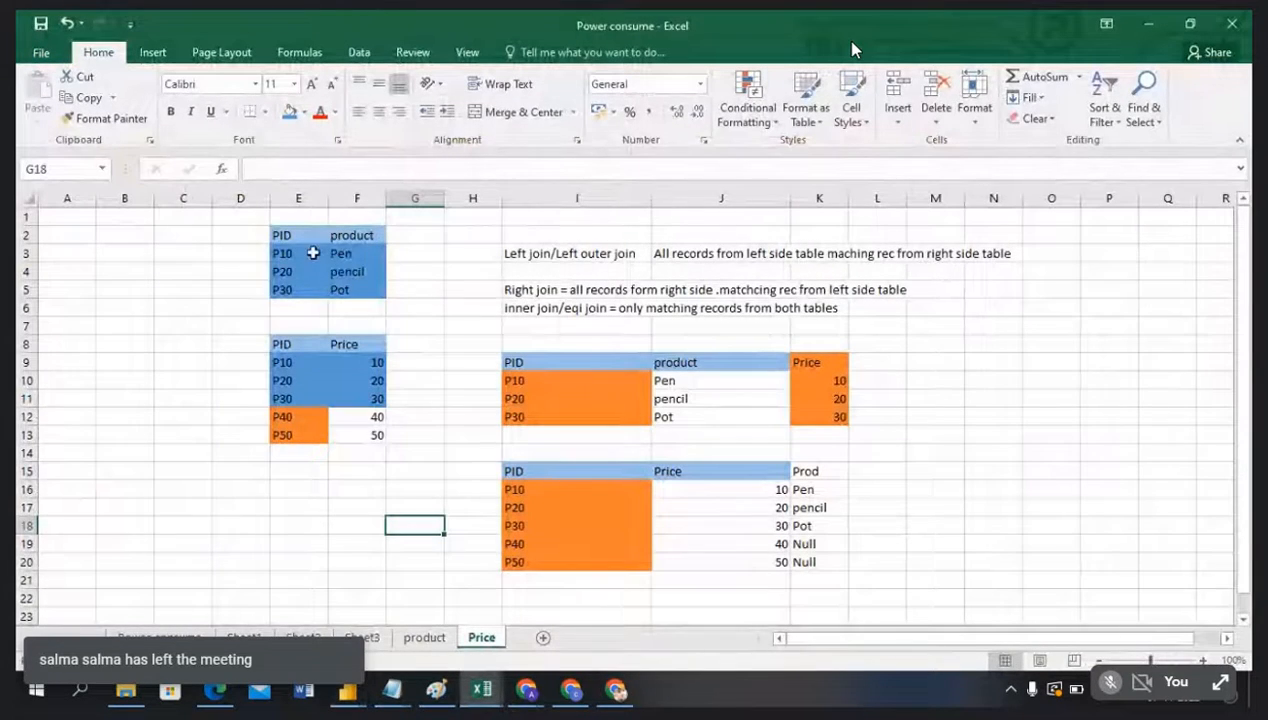
{"action": "key", "text": "alt+Tab"}
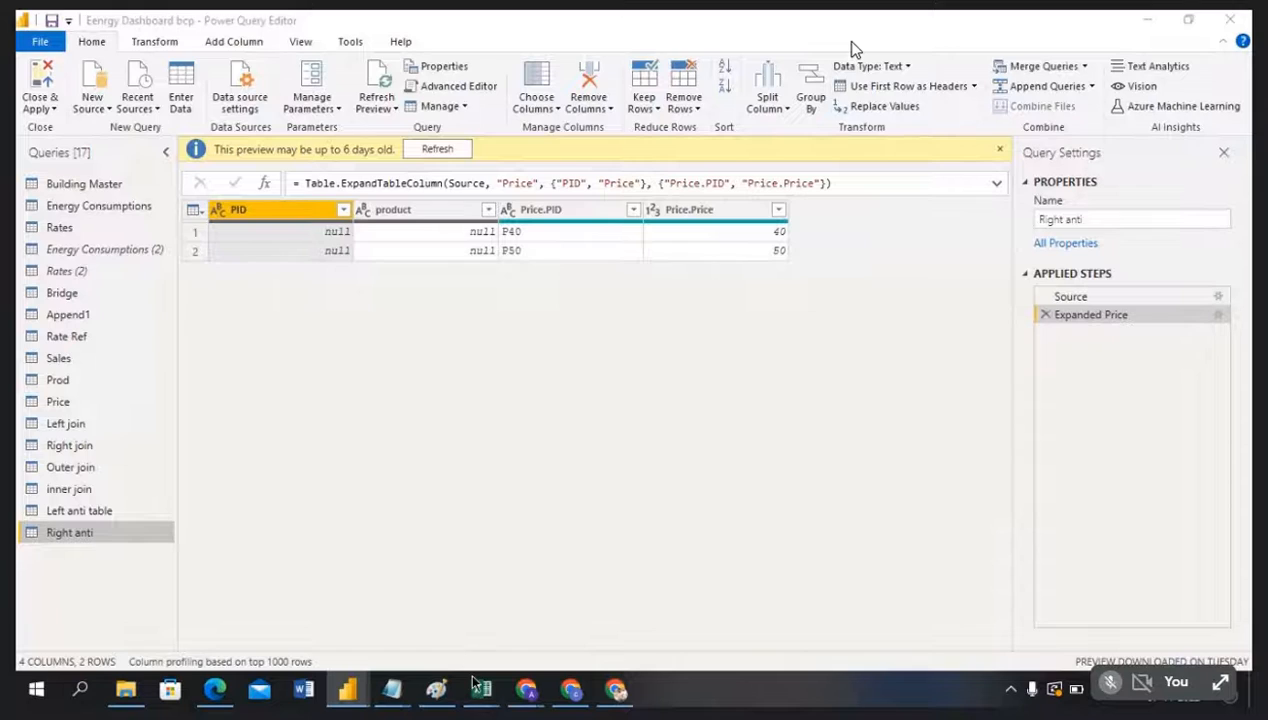
{"action": "mouse_move", "coordinate": [481, 690]}
{"action": "left_click", "coordinate": [537, 627]}
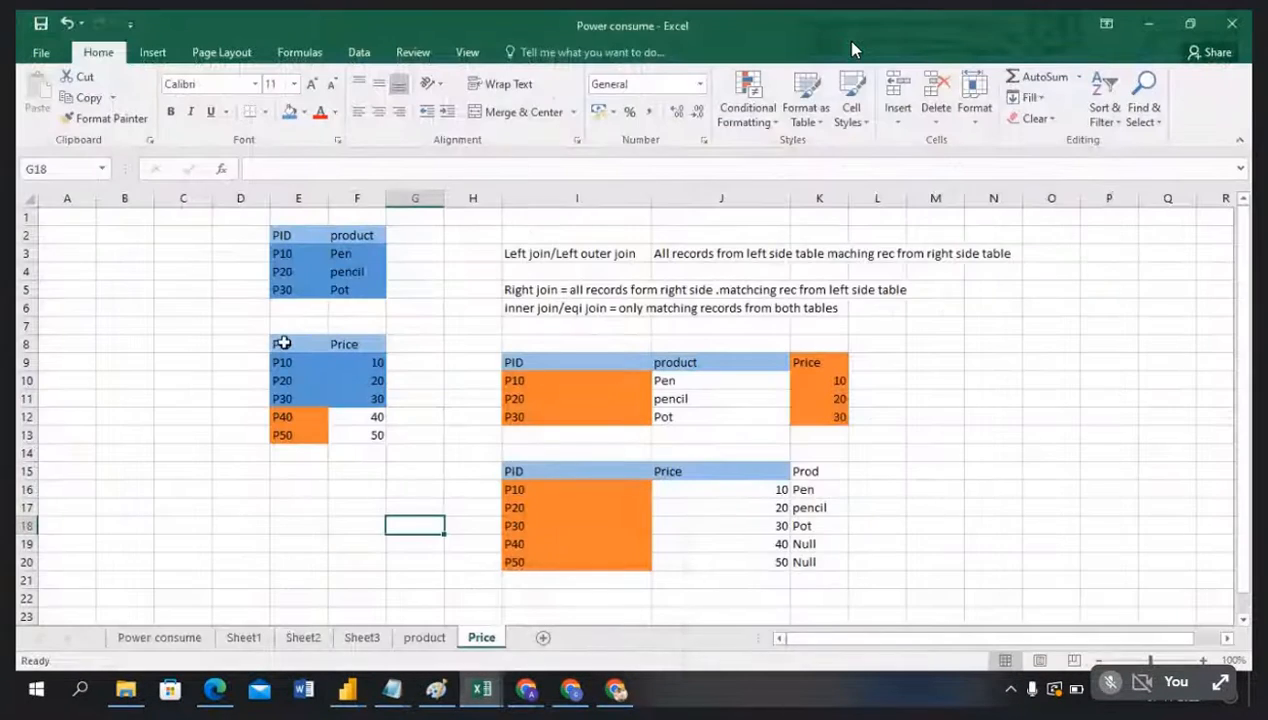
{"action": "left_click_drag", "start_coordinate": [281, 344], "coordinate": [353, 430]}
{"action": "key", "text": "ctrl+c"}
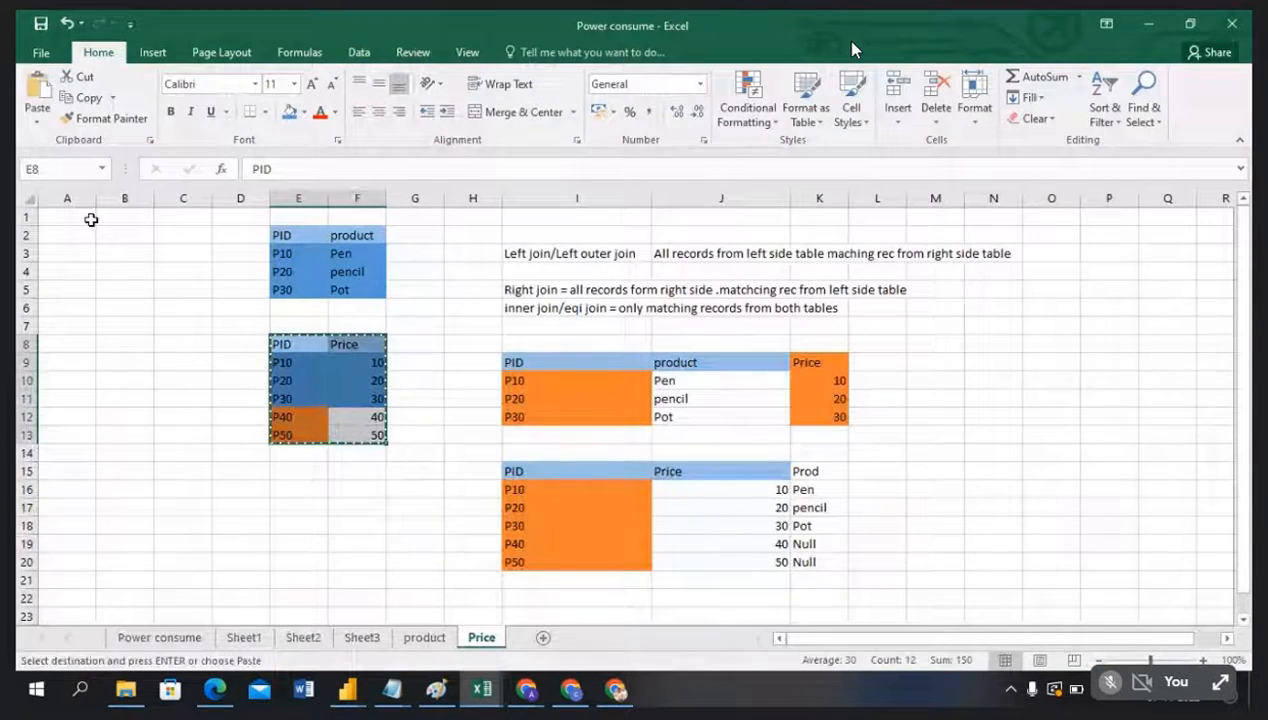
{"action": "left_click", "coordinate": [101, 235]}
{"action": "key", "text": "ctrl+v"}
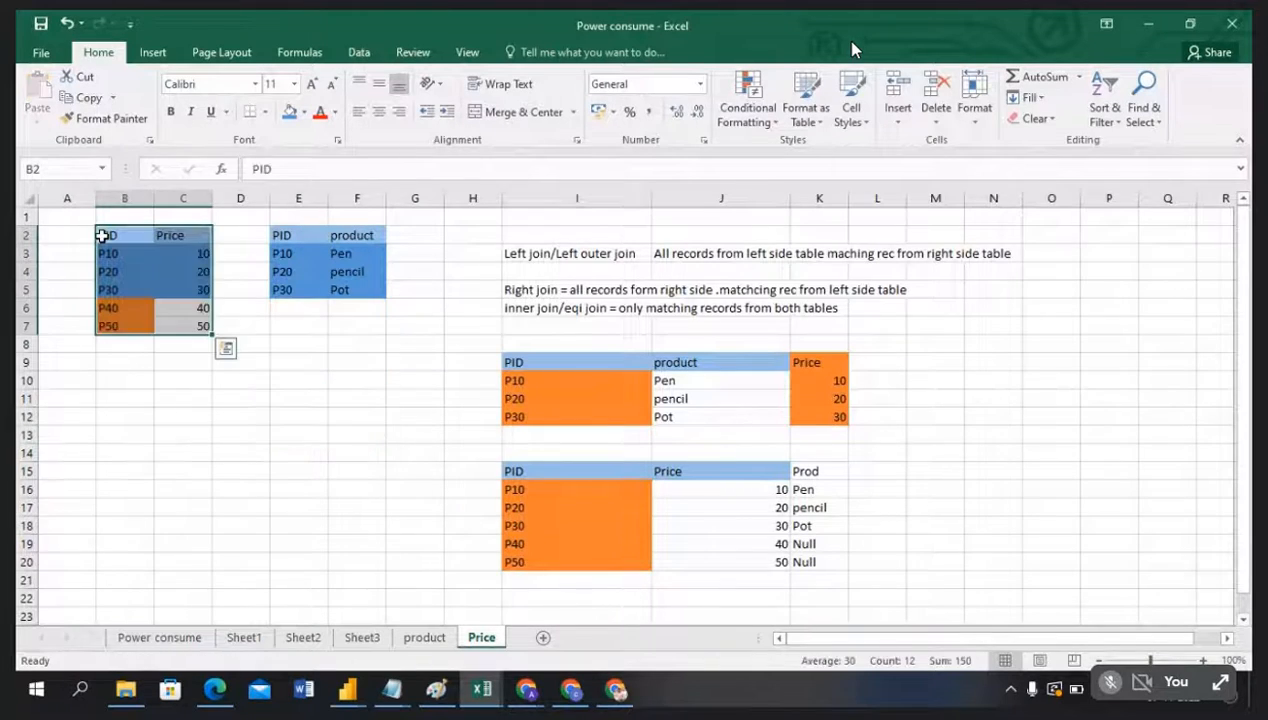
{"action": "left_click", "coordinate": [292, 362]}
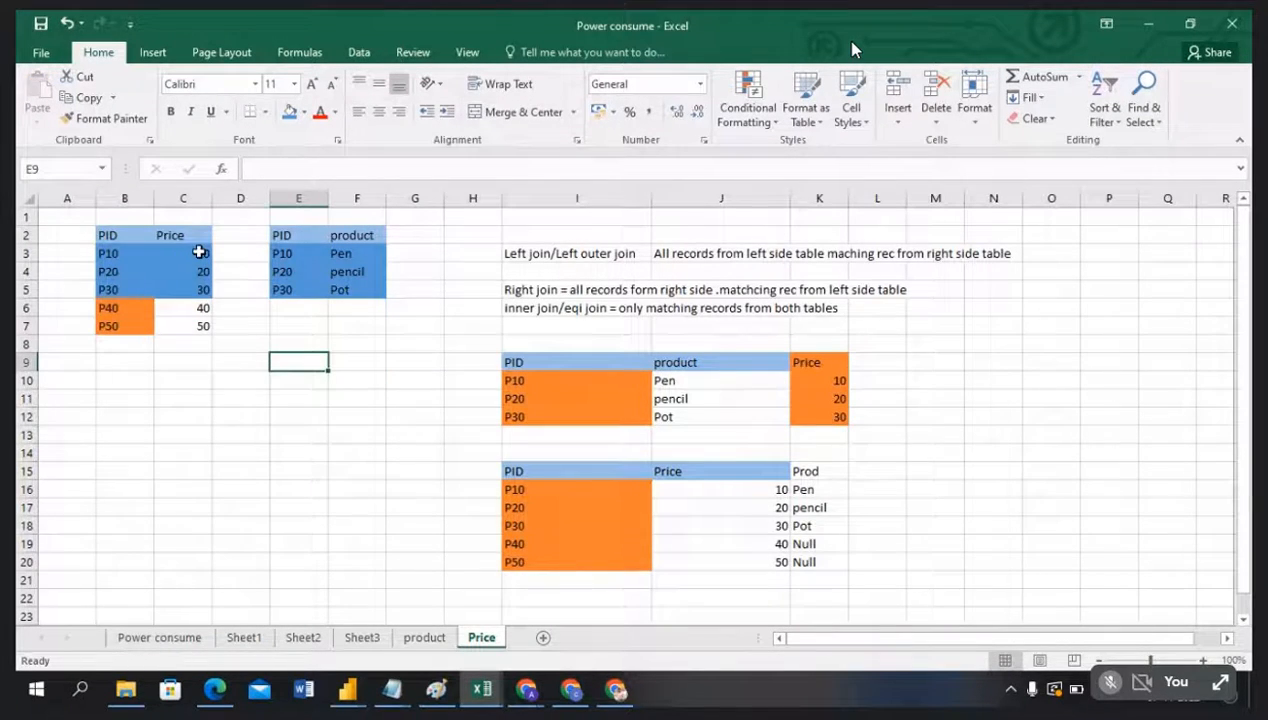
Step: Compare the P10, P20 and P30 rows across the price and product tables (B3:F5)
{"action": "left_click_drag", "start_coordinate": [108, 254], "coordinate": [341, 252]}
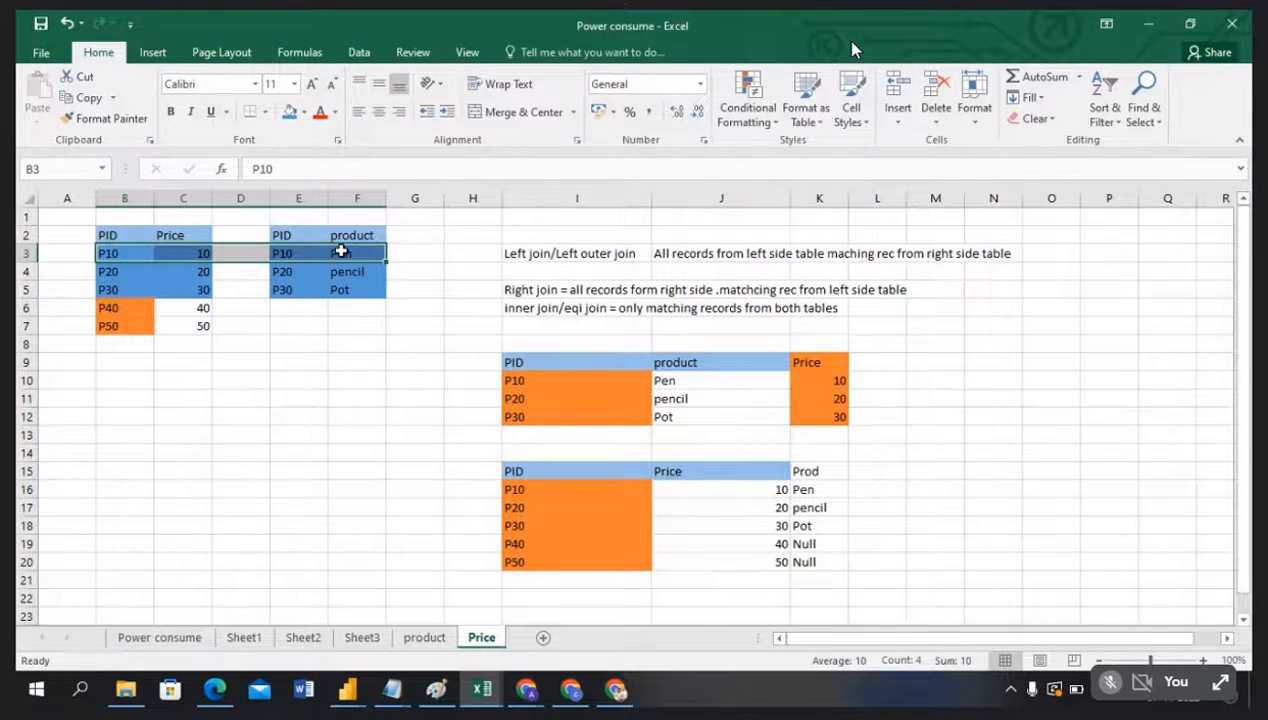
{"action": "left_click_drag", "start_coordinate": [108, 279], "coordinate": [348, 268]}
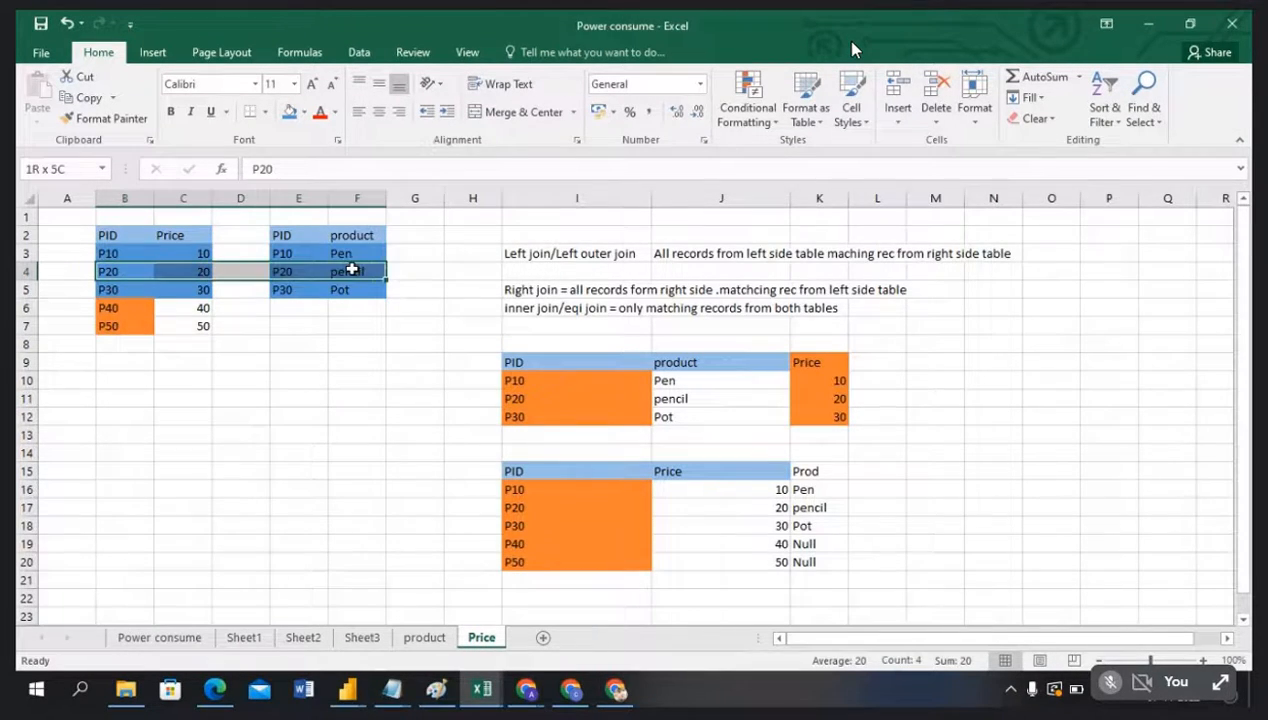
{"action": "left_click_drag", "start_coordinate": [121, 294], "coordinate": [353, 290]}
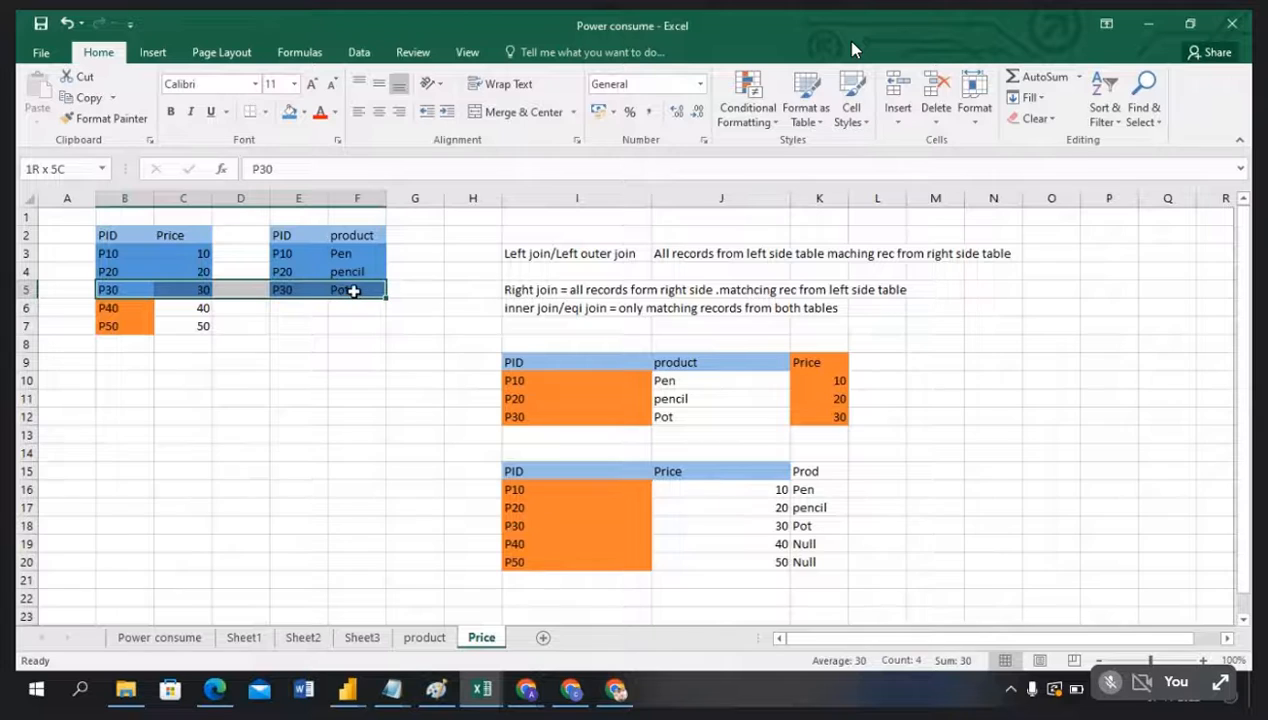
Step: Try moving the product table (E2:F5) directly below the price table at B8, and undo the move
{"action": "left_click", "coordinate": [303, 346]}
{"action": "left_click_drag", "start_coordinate": [286, 235], "coordinate": [351, 288]}
{"action": "key", "text": "ctrl+c"}
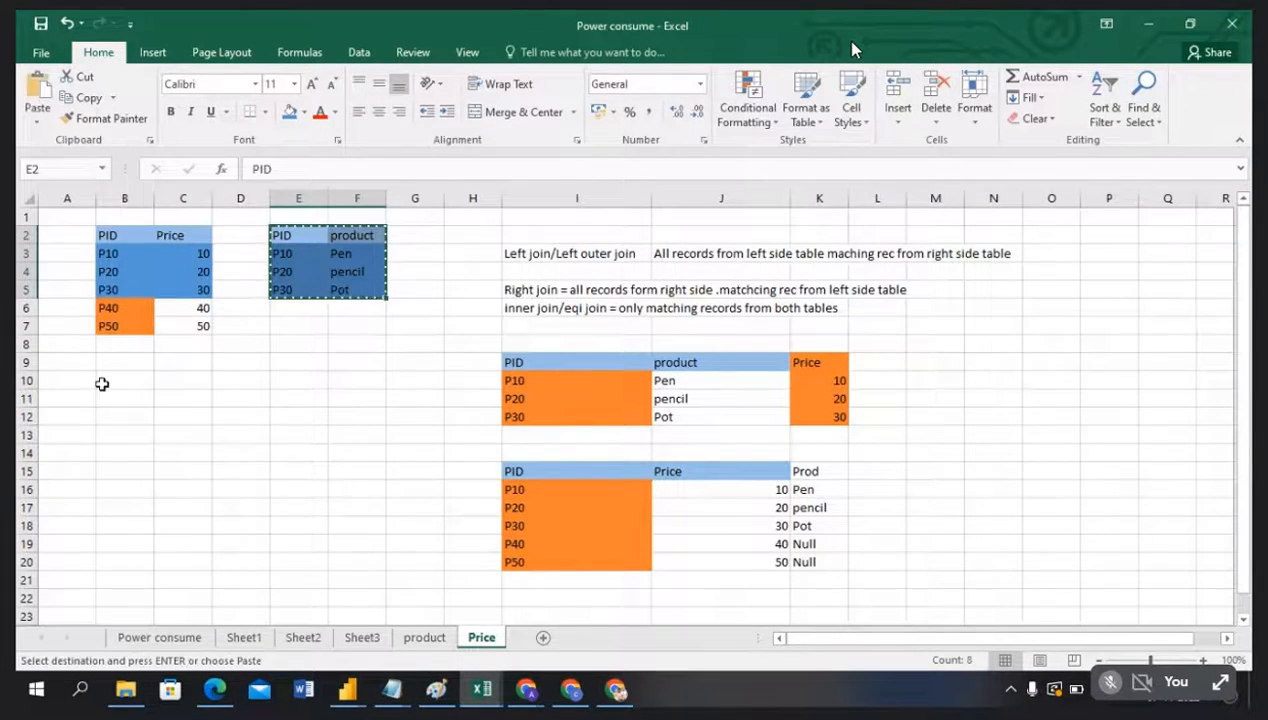
{"action": "left_click", "coordinate": [111, 345]}
{"action": "key", "text": "ctrl+v"}
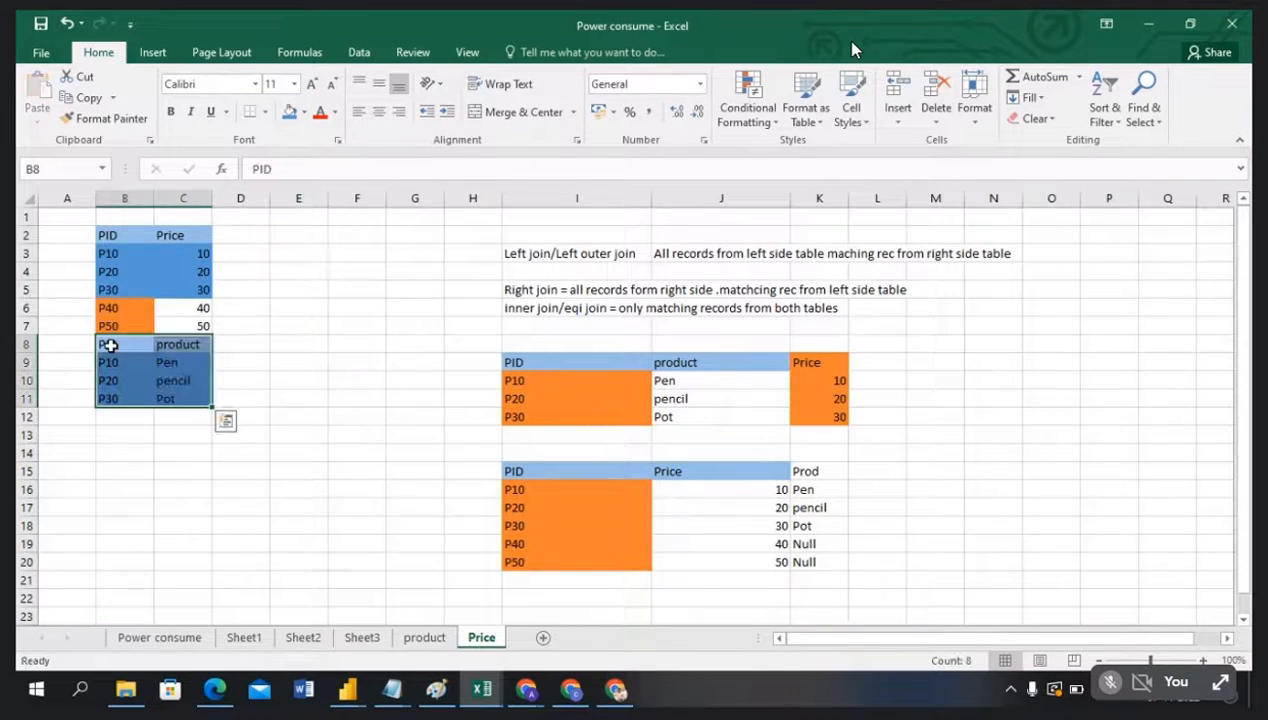
{"action": "key", "text": "ctrl+z"}
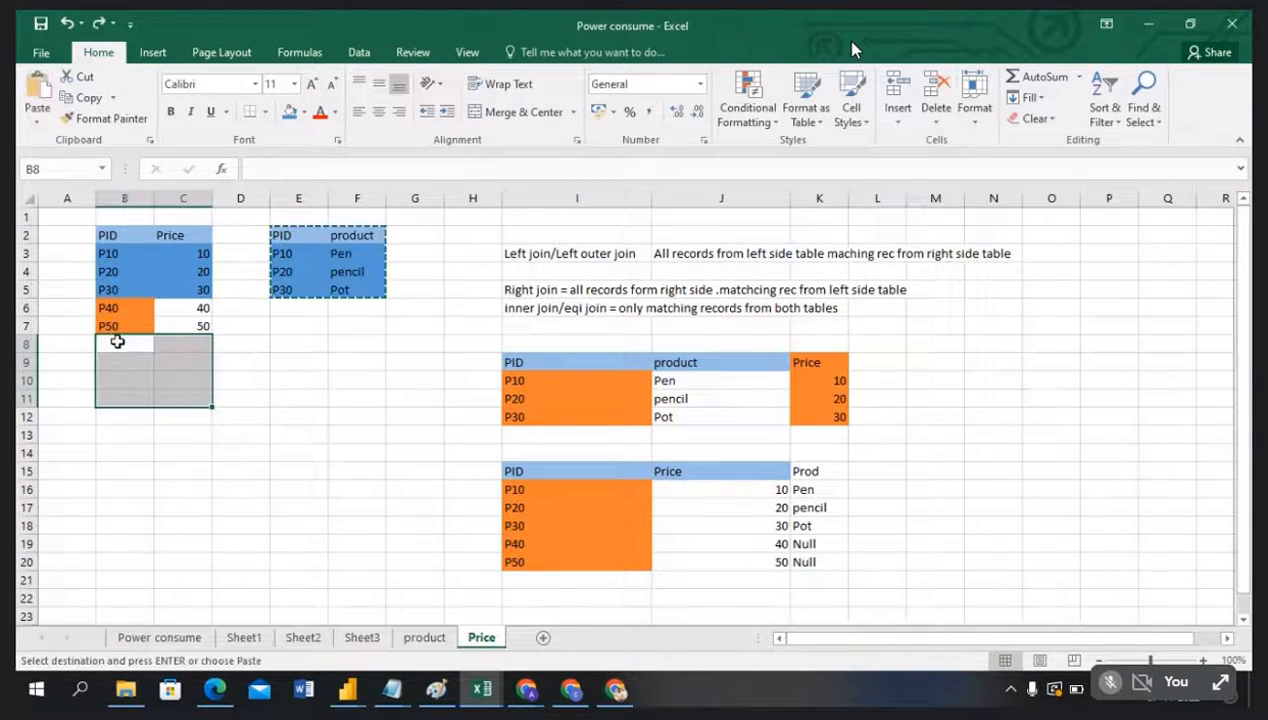
{"action": "left_click", "coordinate": [289, 358]}
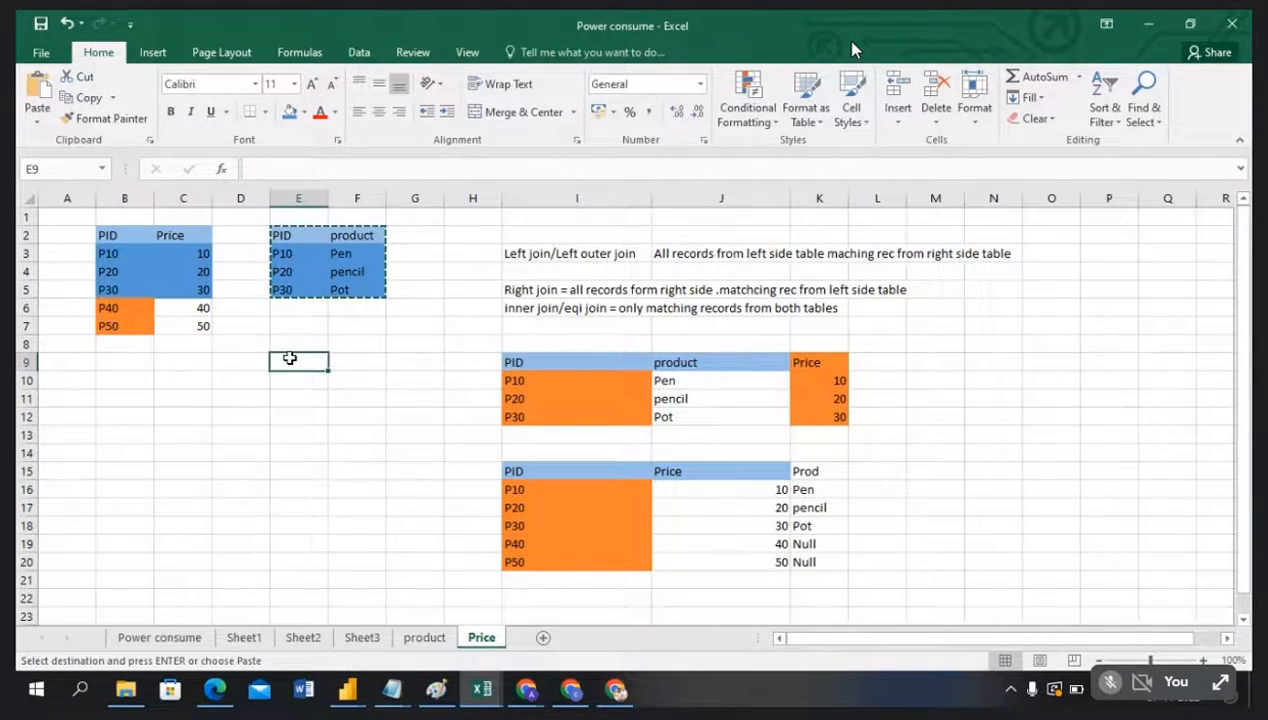
Step: Add a new worksheet with the headers eid and sal in A1:B1 and name it apnd1
{"action": "left_click", "coordinate": [543, 637]}
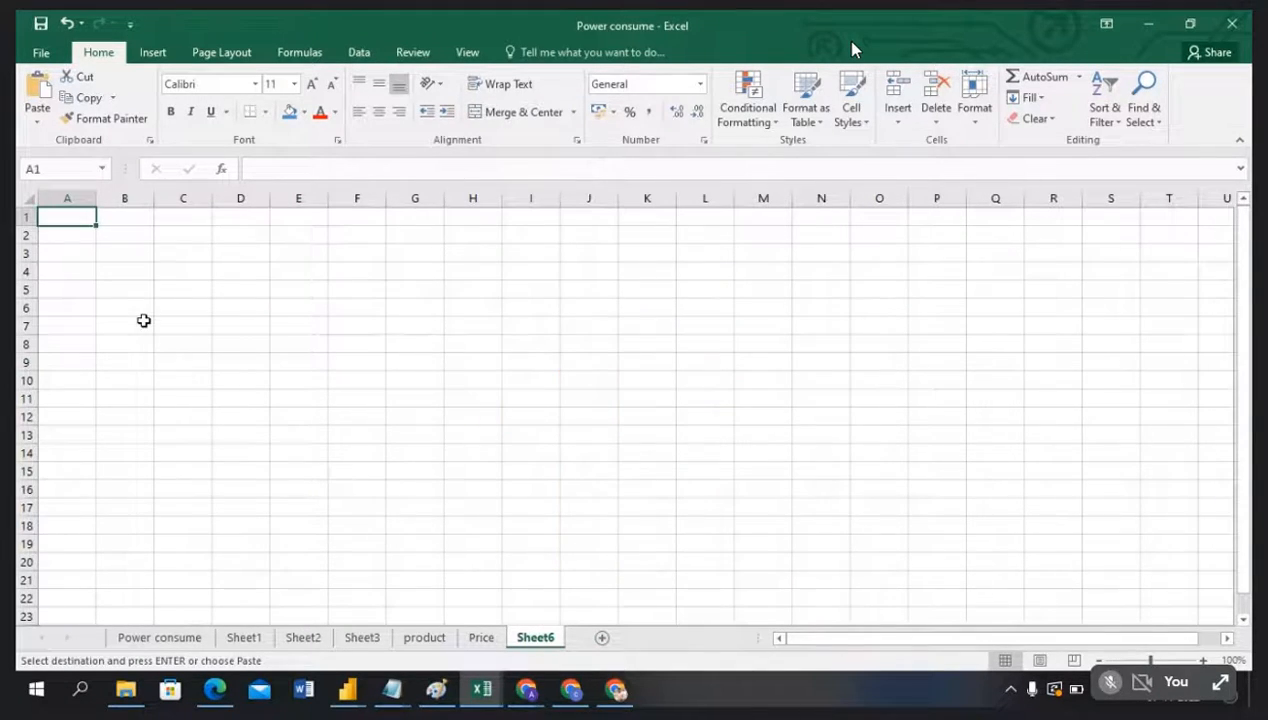
{"action": "type", "text": "eid"}
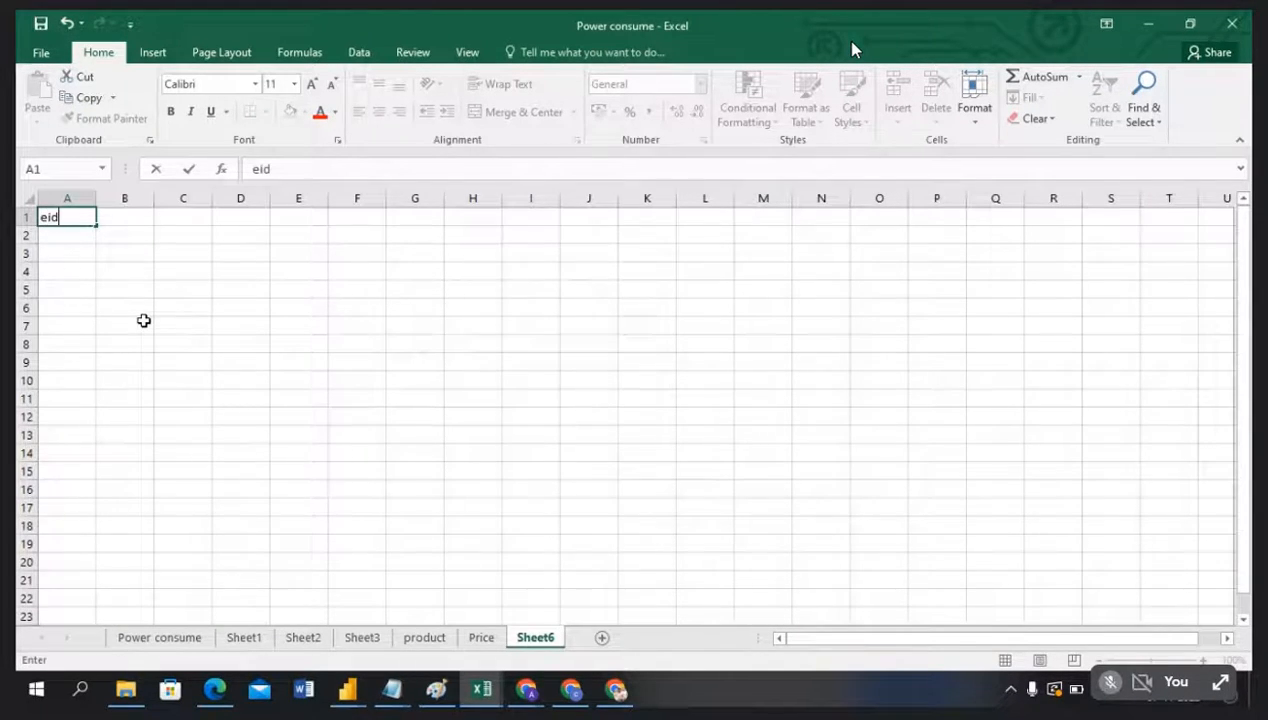
{"action": "key", "text": "Tab"}
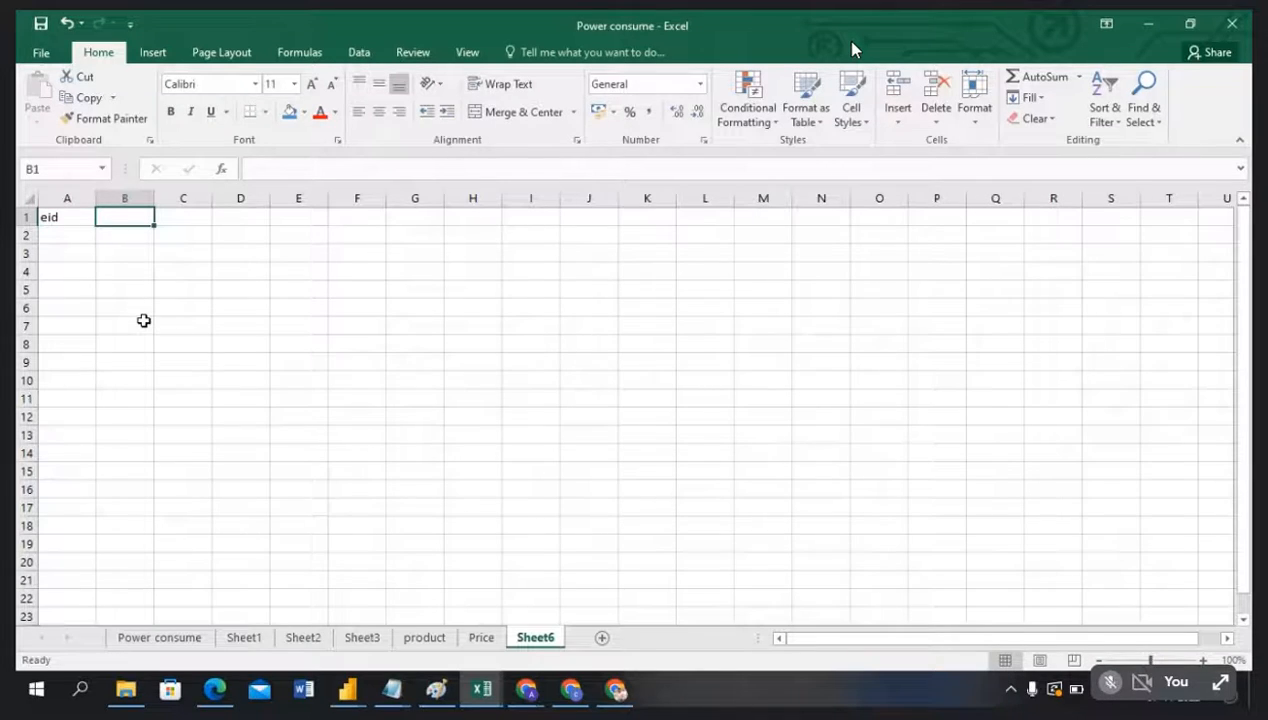
{"action": "type", "text": "sal"}
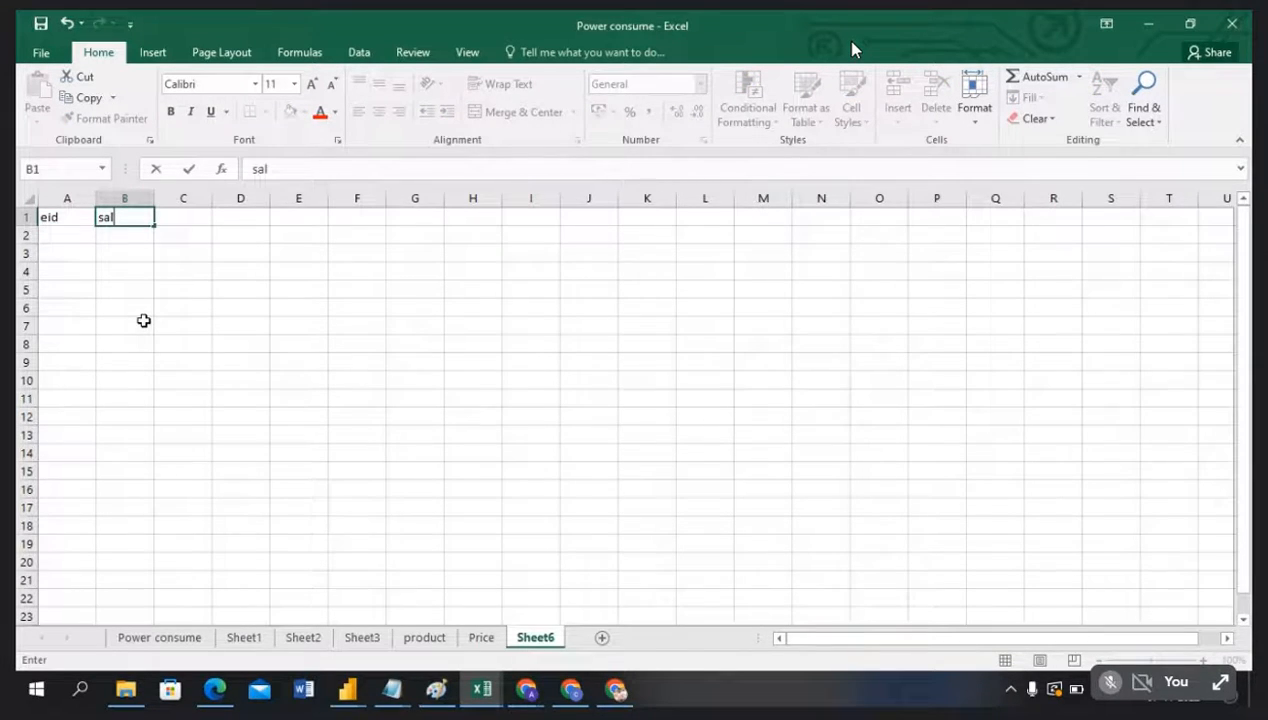
{"action": "left_click", "coordinate": [144, 320]}
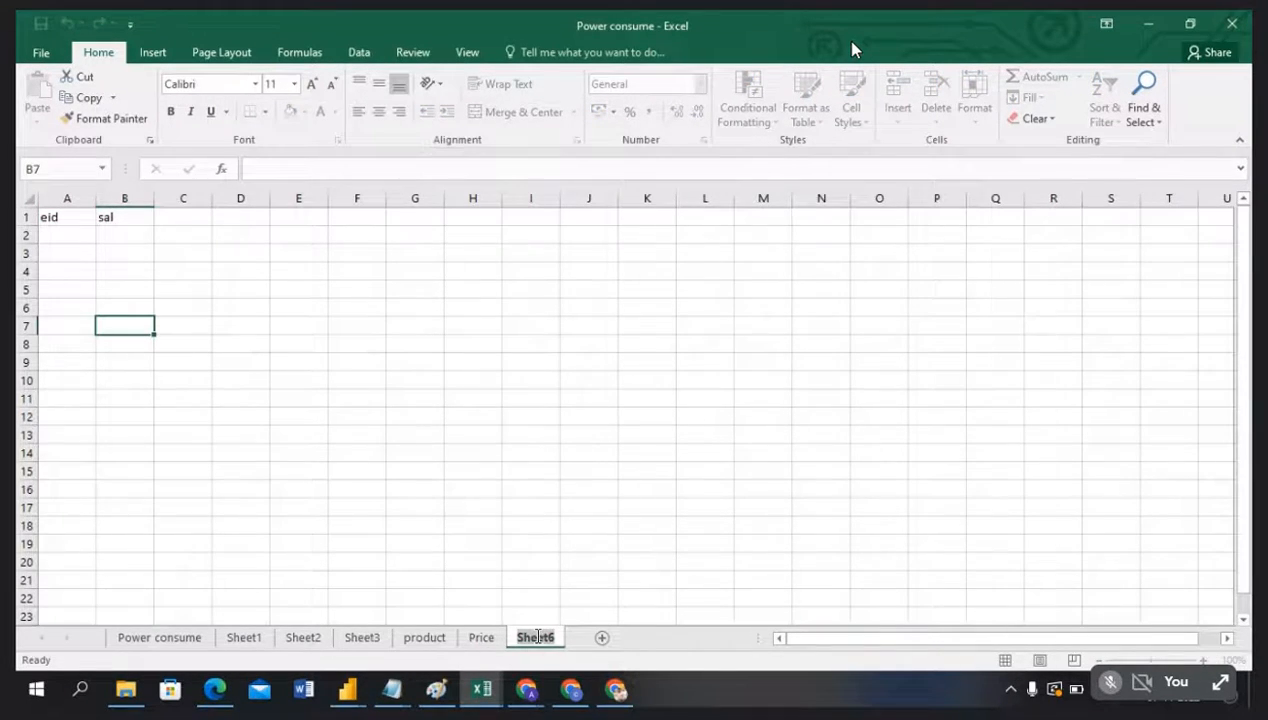
{"action": "type", "text": "apn"}
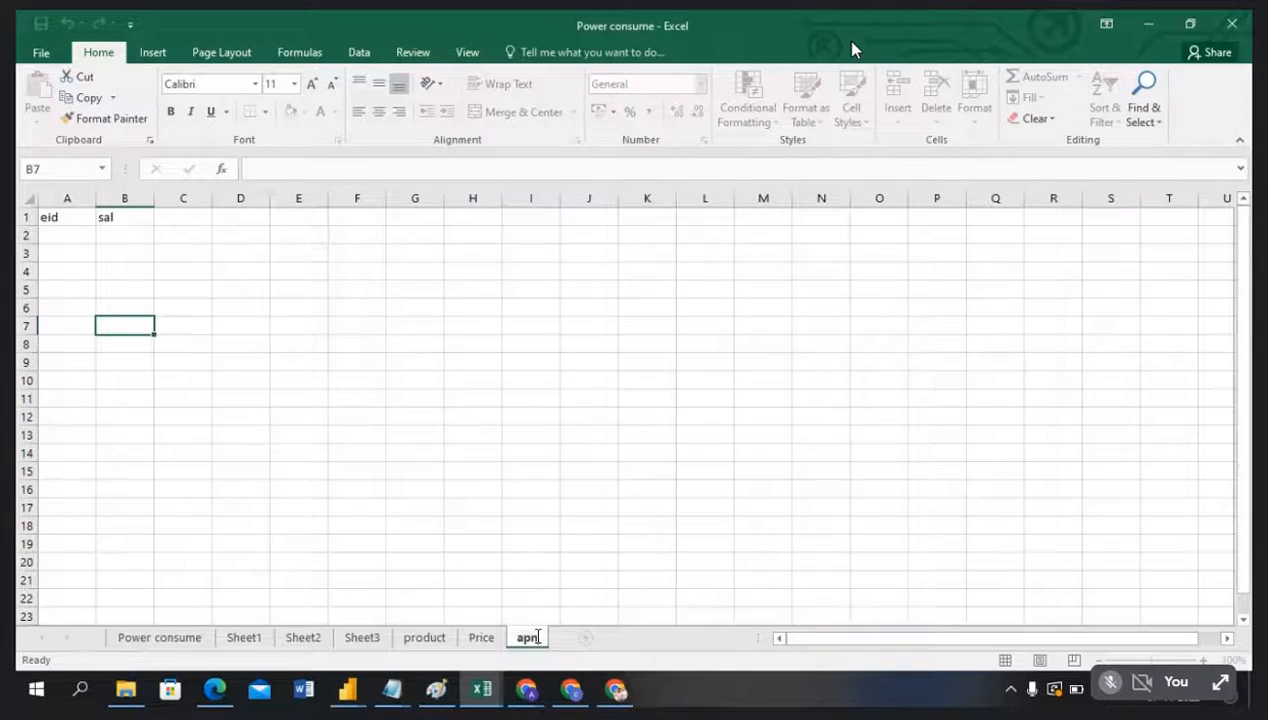
{"action": "type", "text": "d1"}
Step: Fill A2:B4 with eid 1001, 1002 and 1003 and the matching sal values 100, 200 and 300
{"action": "left_click", "coordinate": [72, 232]}
{"action": "type", "text": "1001"}
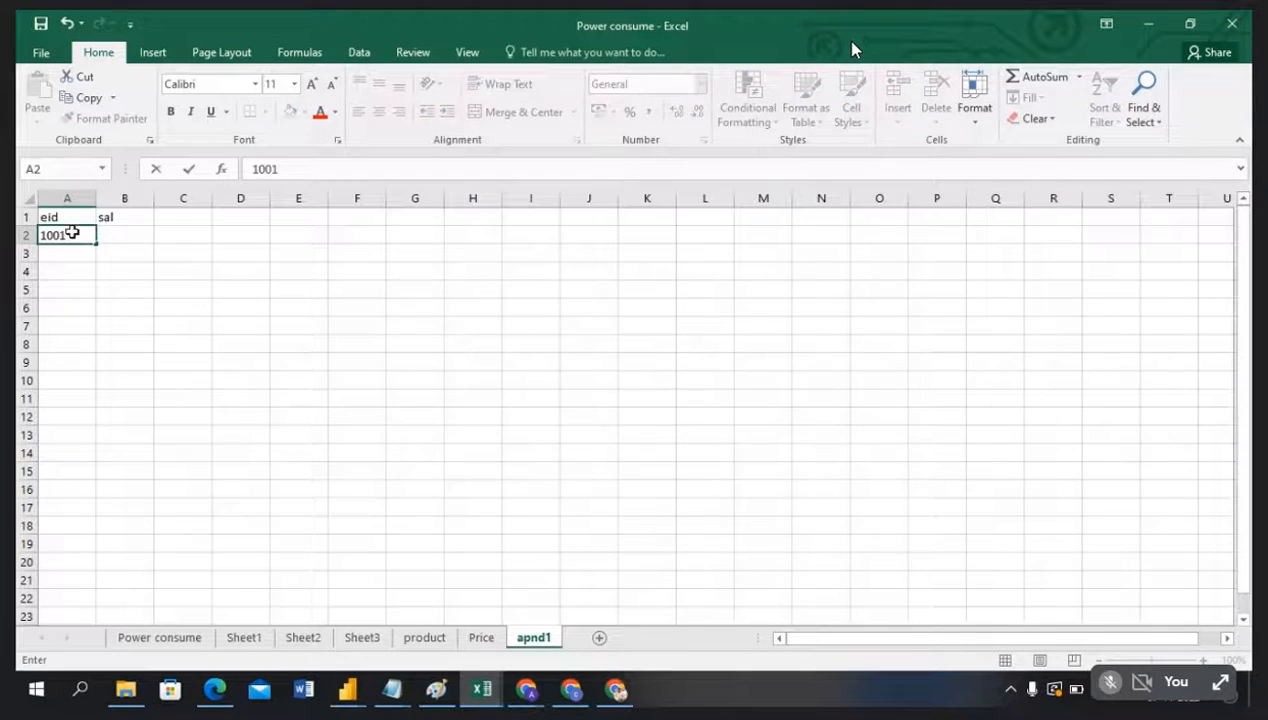
{"action": "key", "text": "Tab"}
{"action": "type", "text": "100"}
{"action": "key", "text": "Return"}
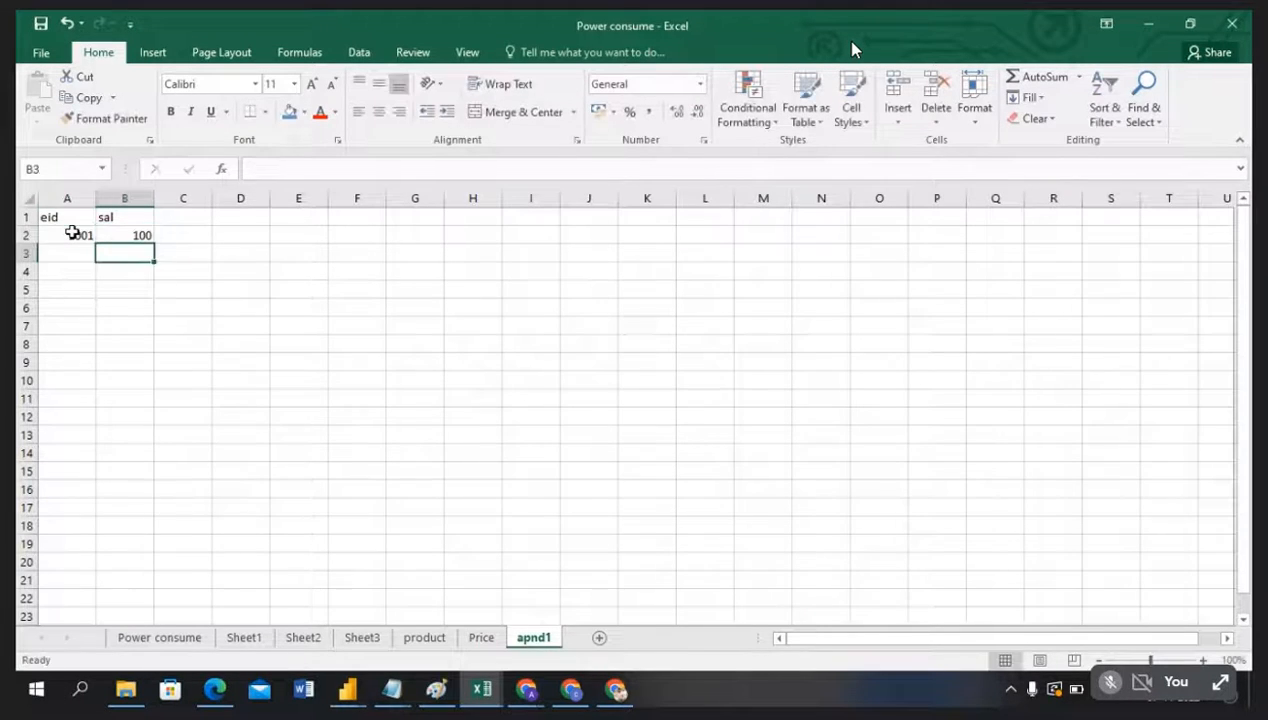
{"action": "type", "text": "1002"}
{"action": "key", "text": "Tab"}
{"action": "type", "text": "200"}
{"action": "key", "text": "Return"}
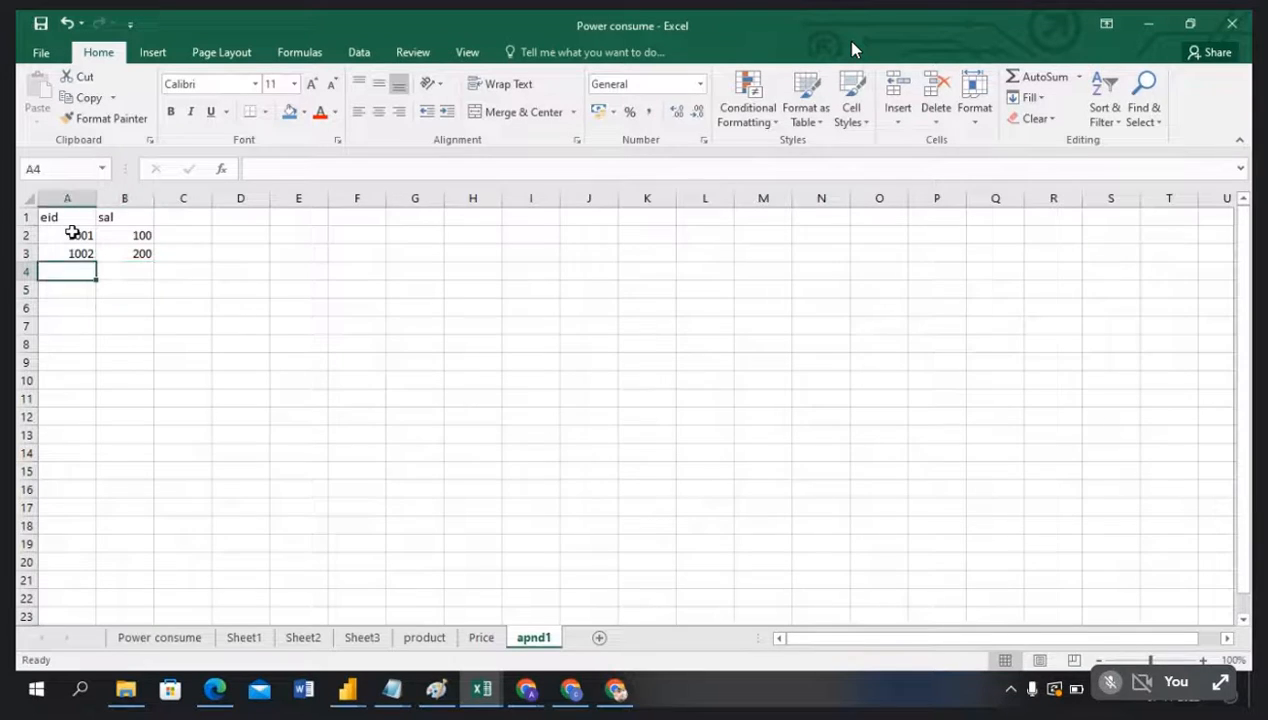
{"action": "type", "text": "1003"}
{"action": "key", "text": "Tab"}
{"action": "type", "text": "30"}
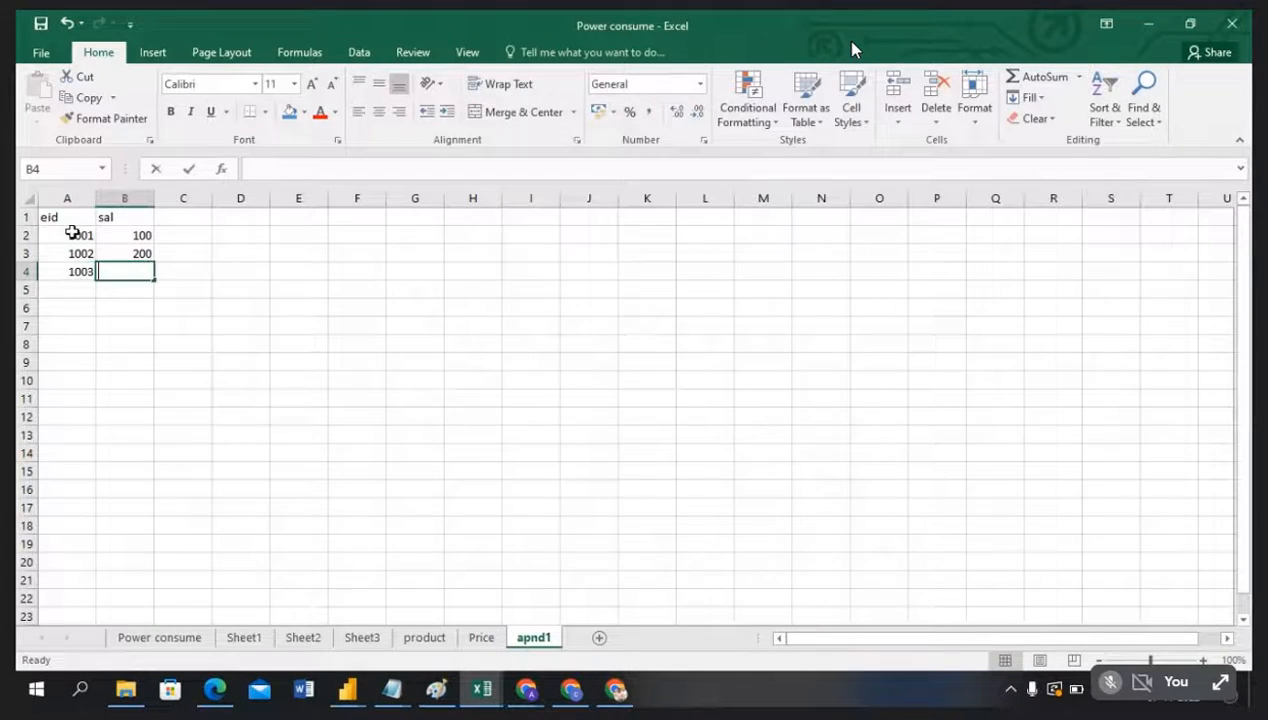
{"action": "type", "text": "0"}
{"action": "left_click", "coordinate": [491, 466]}
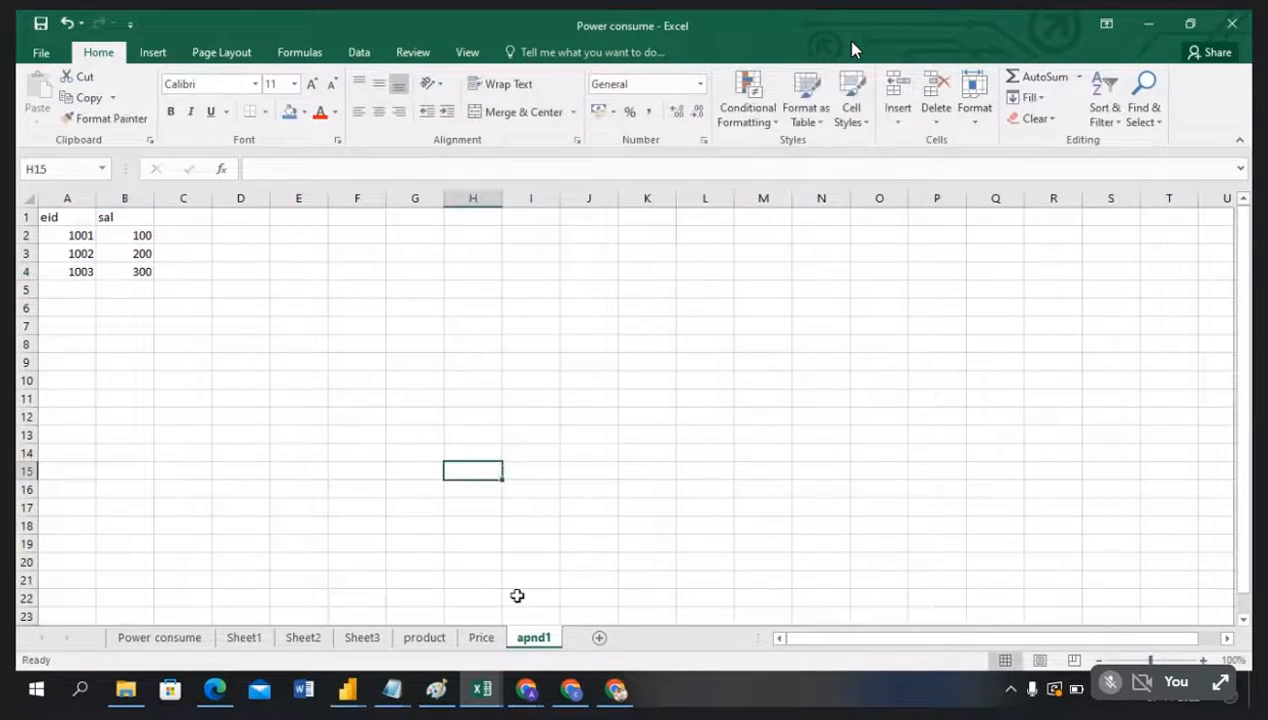
Step: Rename the apnd1 worksheet as Bagalore
{"action": "double_click", "coordinate": [539, 640]}
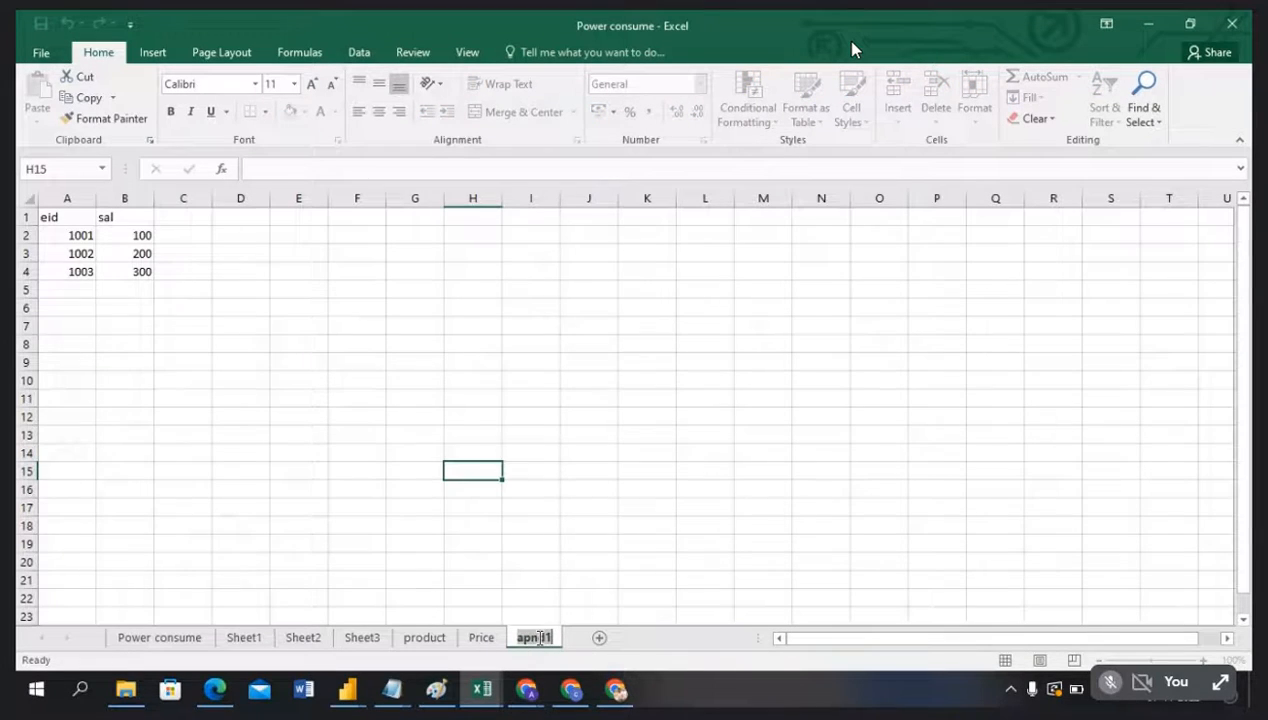
{"action": "type", "text": "Bagalore"}
{"action": "left_click", "coordinate": [259, 233]}
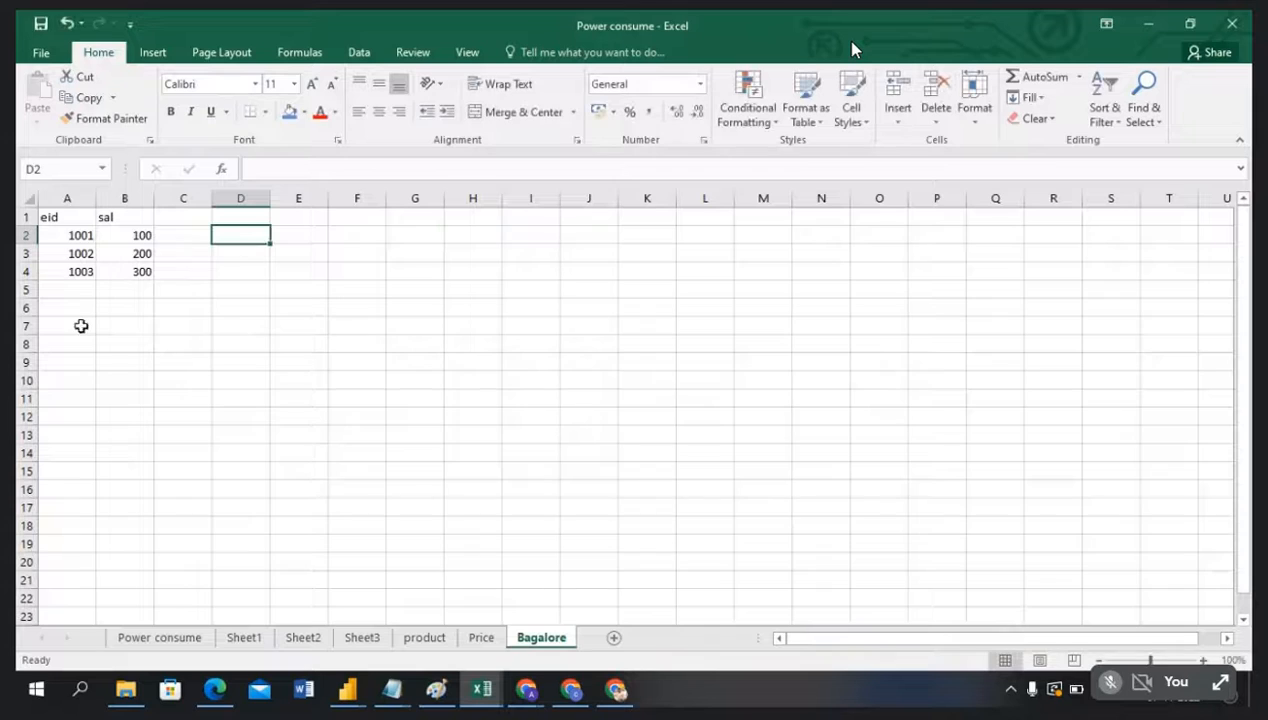
Step: Copy the Bagalore table A1:B4 onto a new worksheet at A1 and name that sheet Chenni
{"action": "left_click_drag", "start_coordinate": [66, 219], "coordinate": [116, 268]}
{"action": "key", "text": "ctrl+c"}
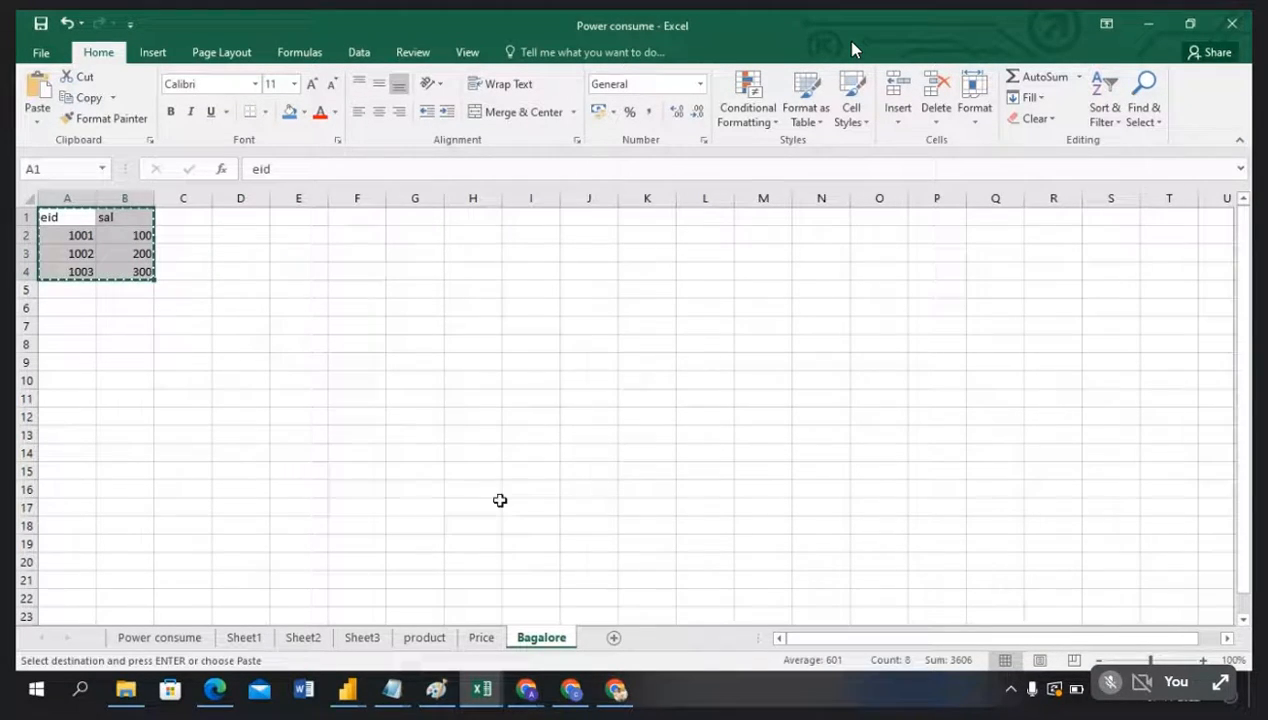
{"action": "left_click", "coordinate": [614, 638]}
{"action": "key", "text": "ctrl+v"}
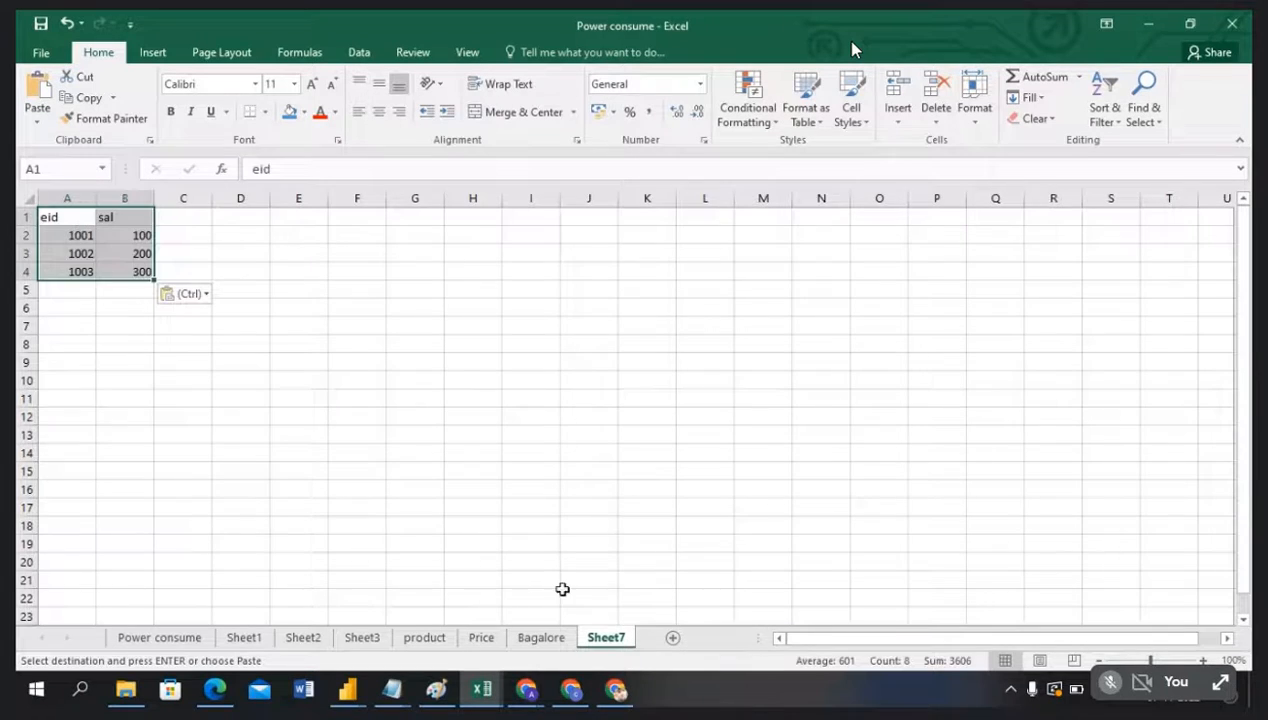
{"action": "double_click", "coordinate": [613, 637]}
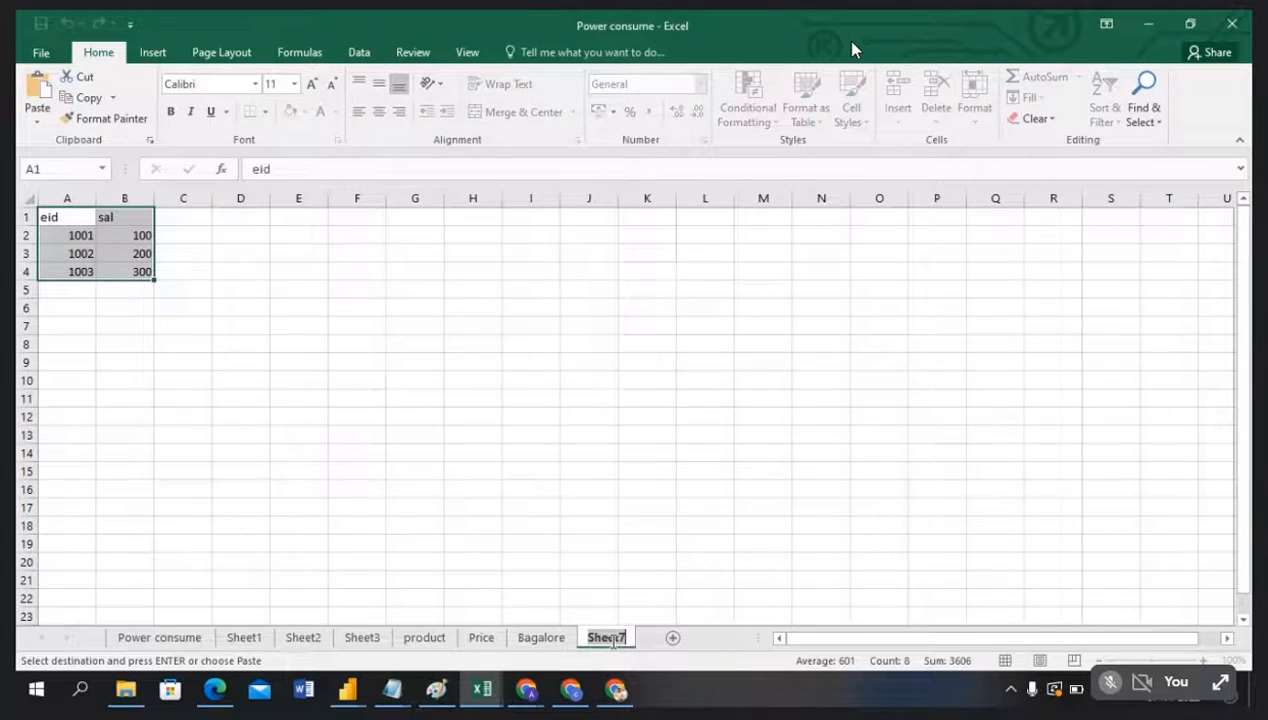
{"action": "type", "text": "Chenne"}
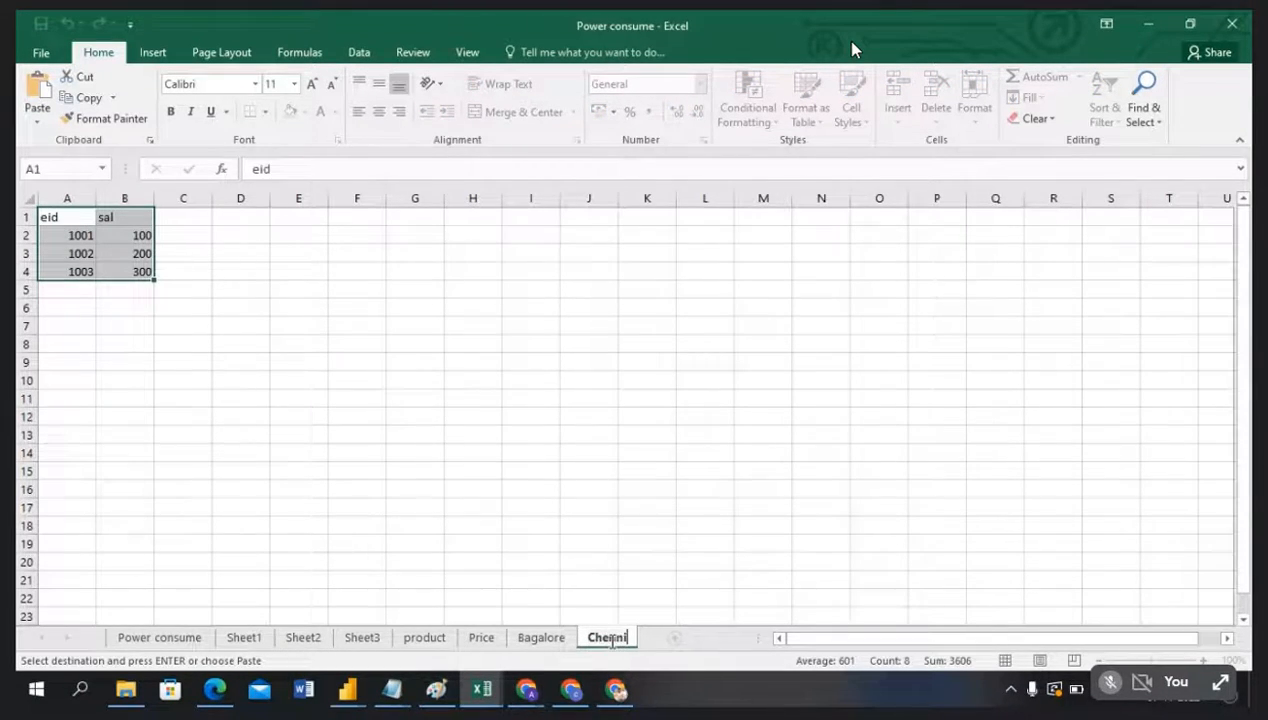
{"action": "left_click", "coordinate": [182, 362]}
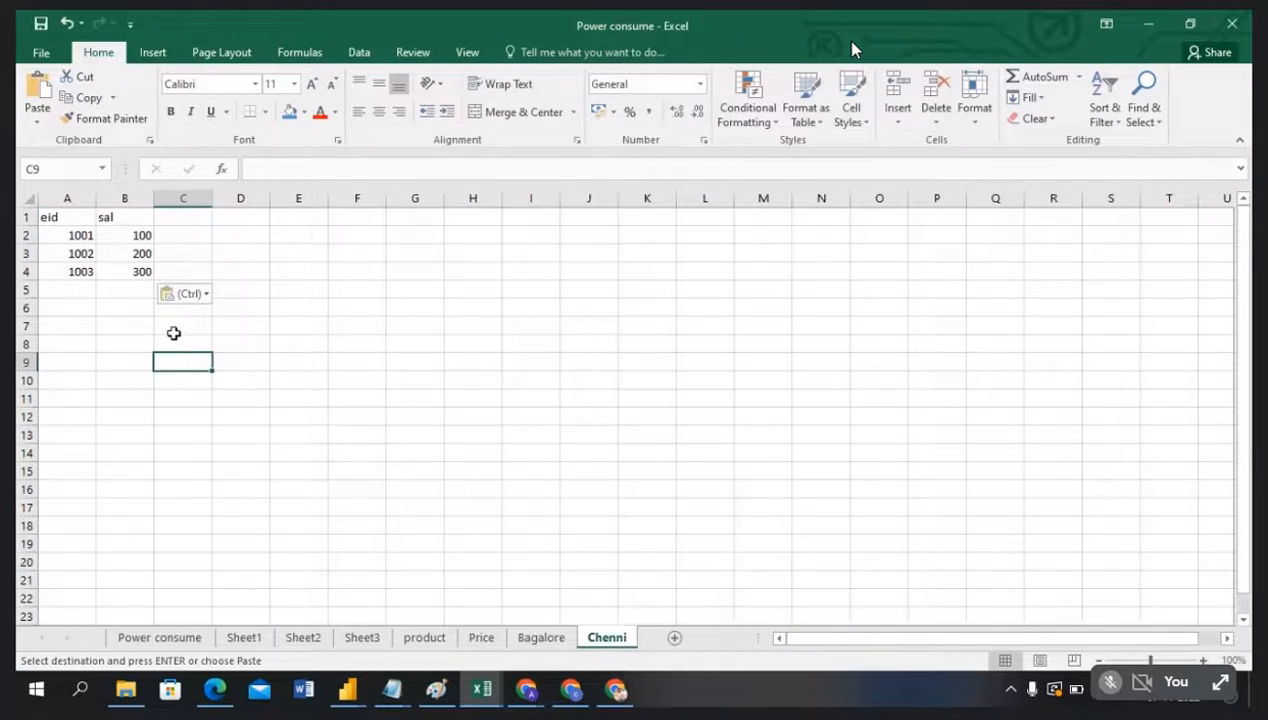
Step: Change the eid values in A2:A4 of the Chenni sheet to 1005, 1006 and 1007
{"action": "left_click", "coordinate": [82, 236]}
{"action": "type", "text": "1005"}
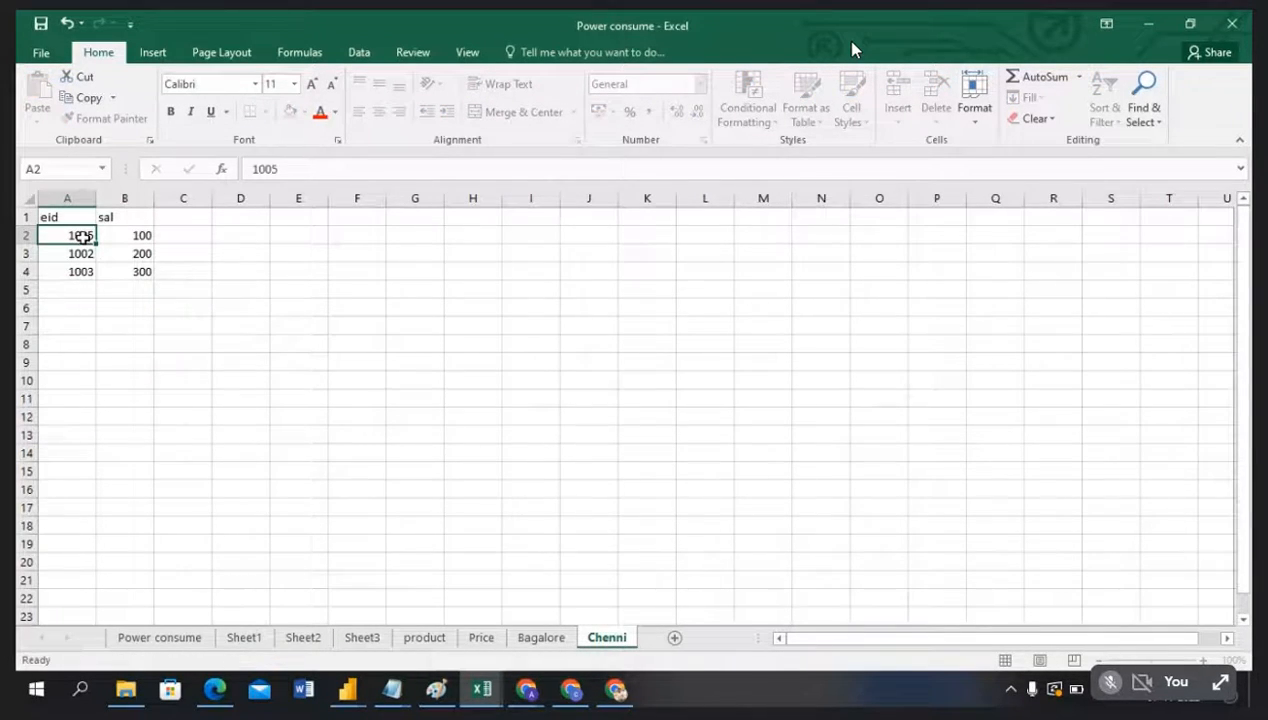
{"action": "key", "text": "Return"}
{"action": "type", "text": "10"}
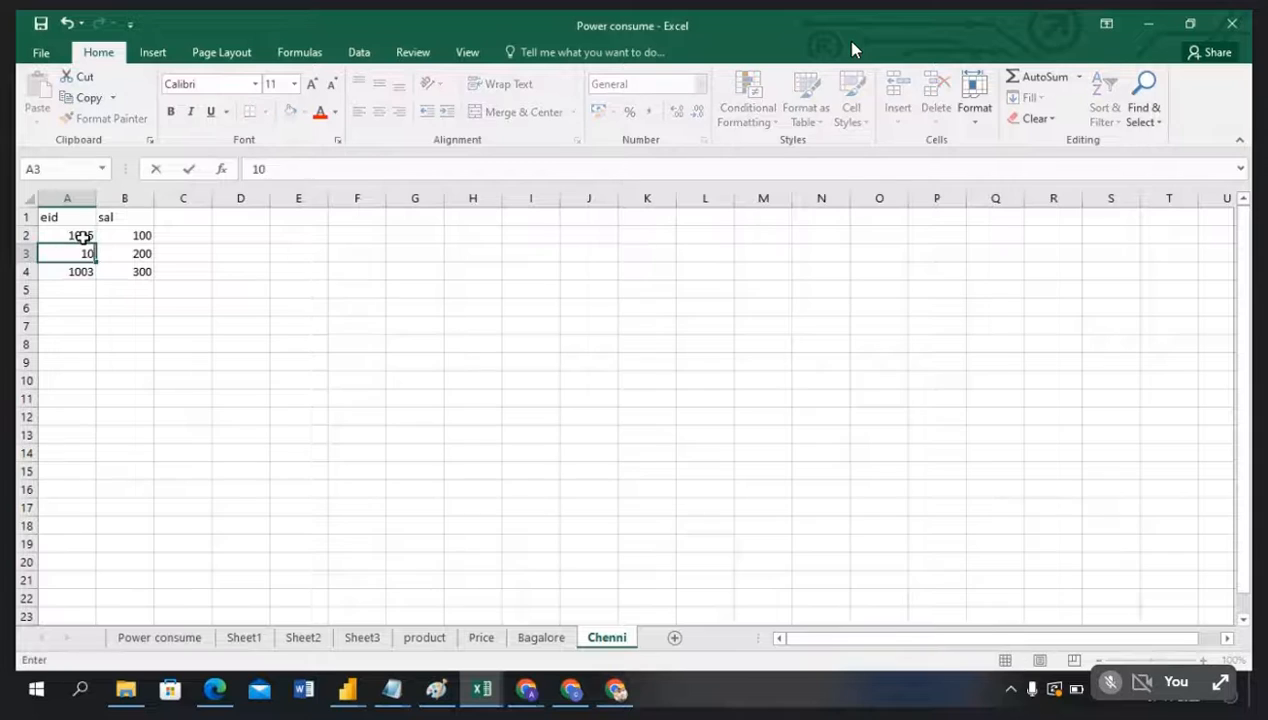
{"action": "type", "text": "06"}
{"action": "key", "text": "Return"}
{"action": "type", "text": "100"}
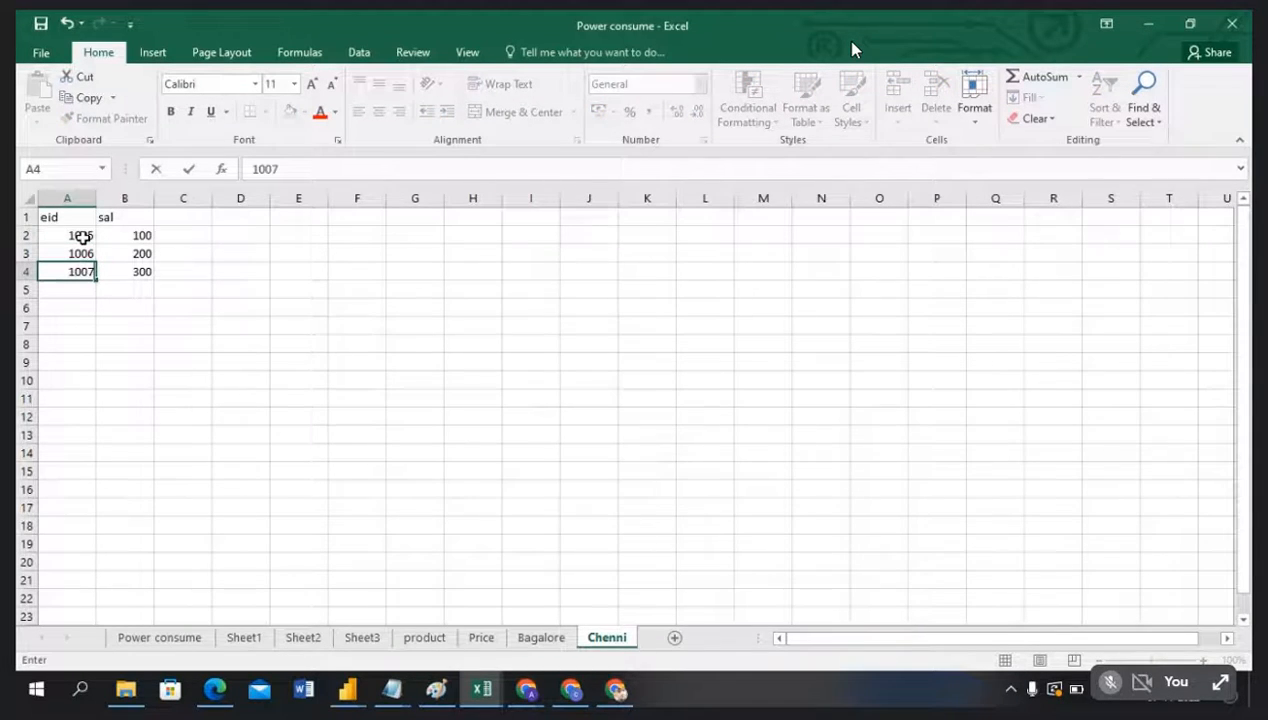
{"action": "left_click", "coordinate": [405, 523]}
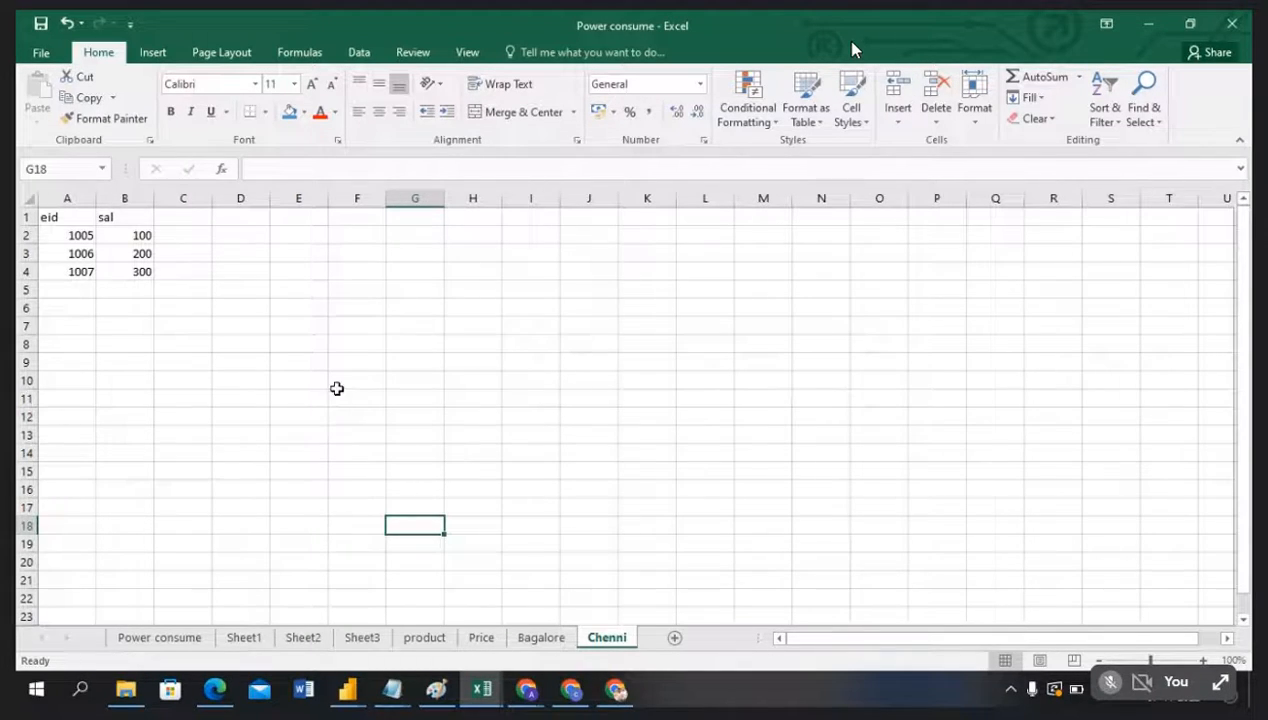
Step: Compare the eid and sal headers on the Chenni and Bagalore sheets and highlight the Bagalore data rows
{"action": "left_click", "coordinate": [70, 217]}
{"action": "left_click", "coordinate": [115, 216]}
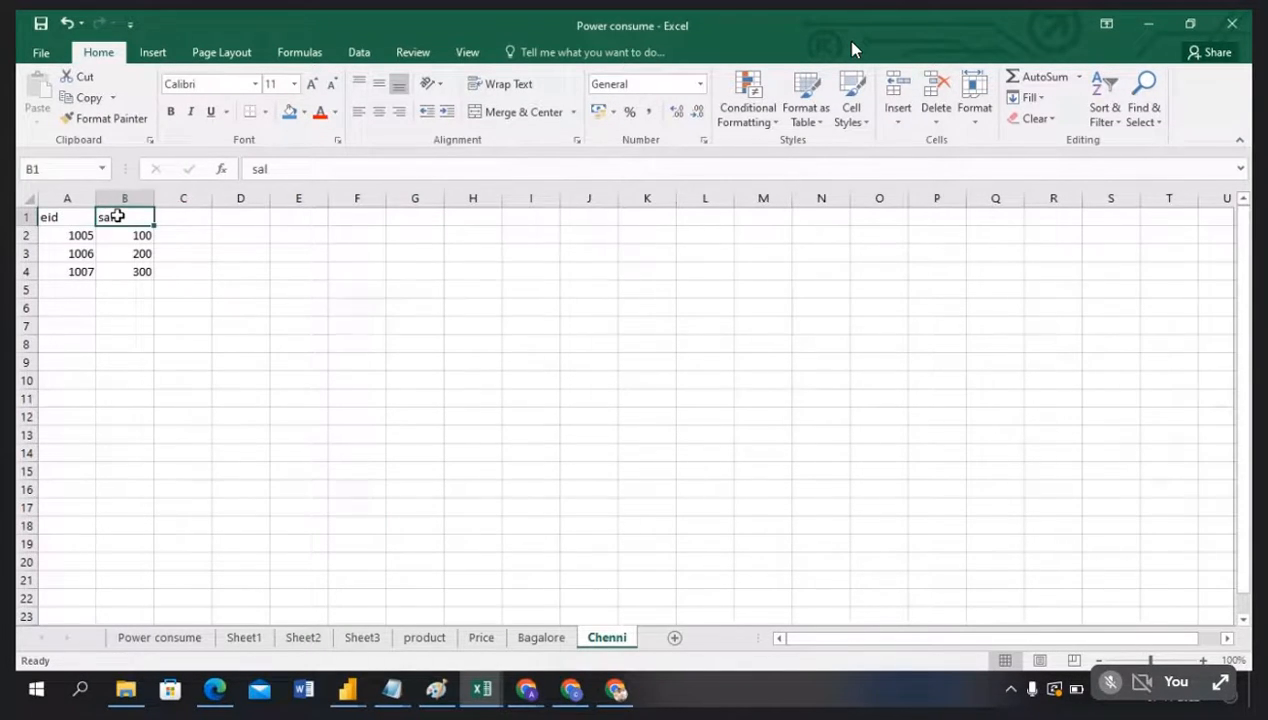
{"action": "left_click", "coordinate": [540, 638]}
{"action": "left_click", "coordinate": [68, 214]}
{"action": "left_click", "coordinate": [125, 214]}
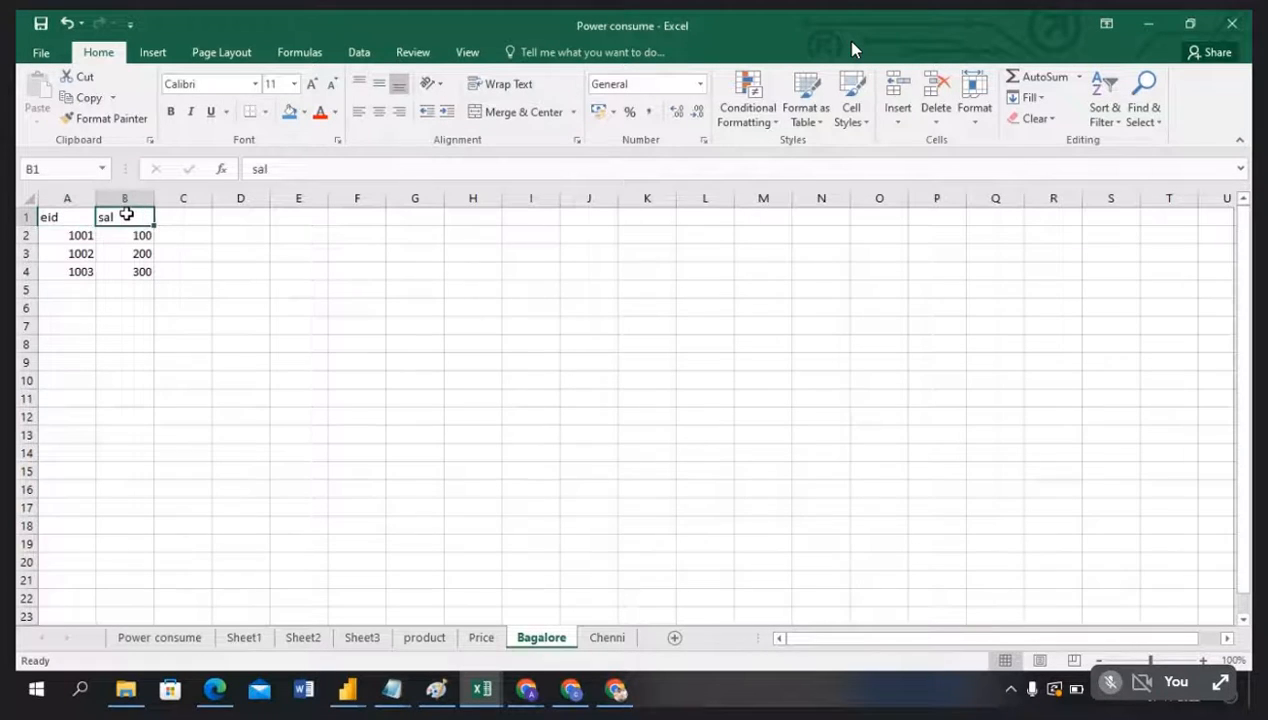
{"action": "left_click_drag", "start_coordinate": [73, 235], "coordinate": [124, 266]}
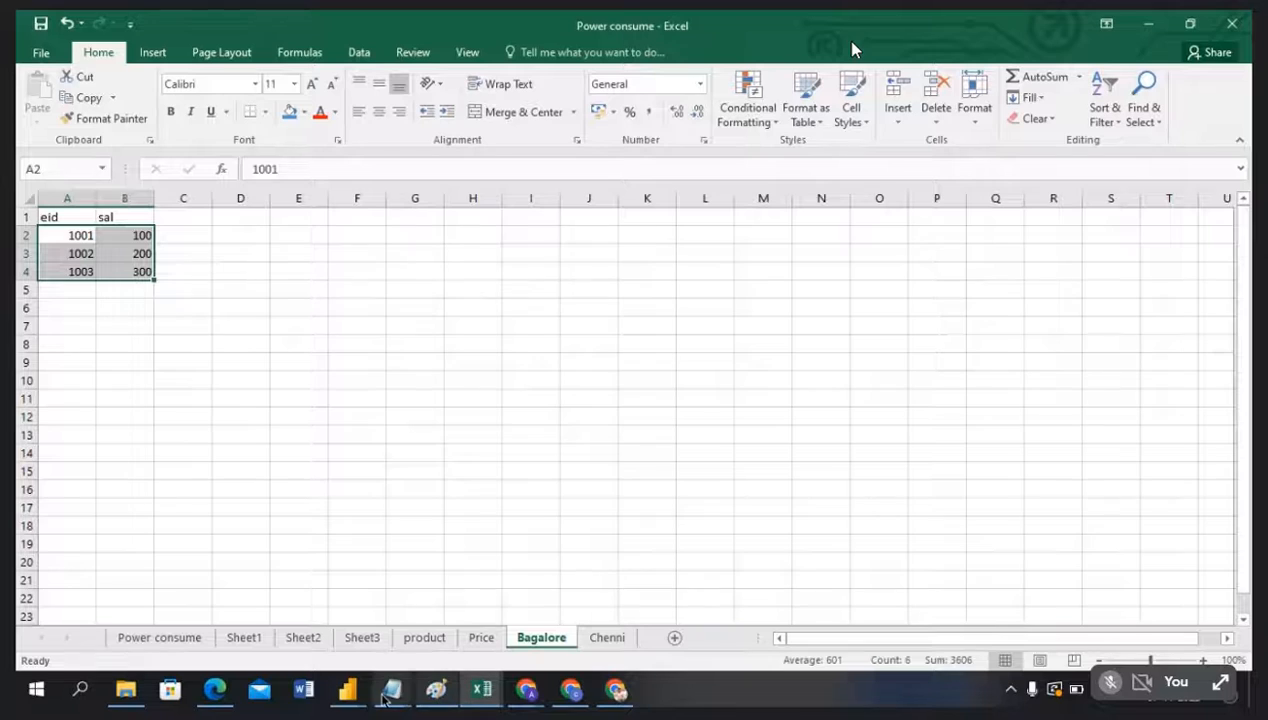
{"action": "left_click", "coordinate": [347, 690]}
{"action": "left_click", "coordinate": [415, 640]}
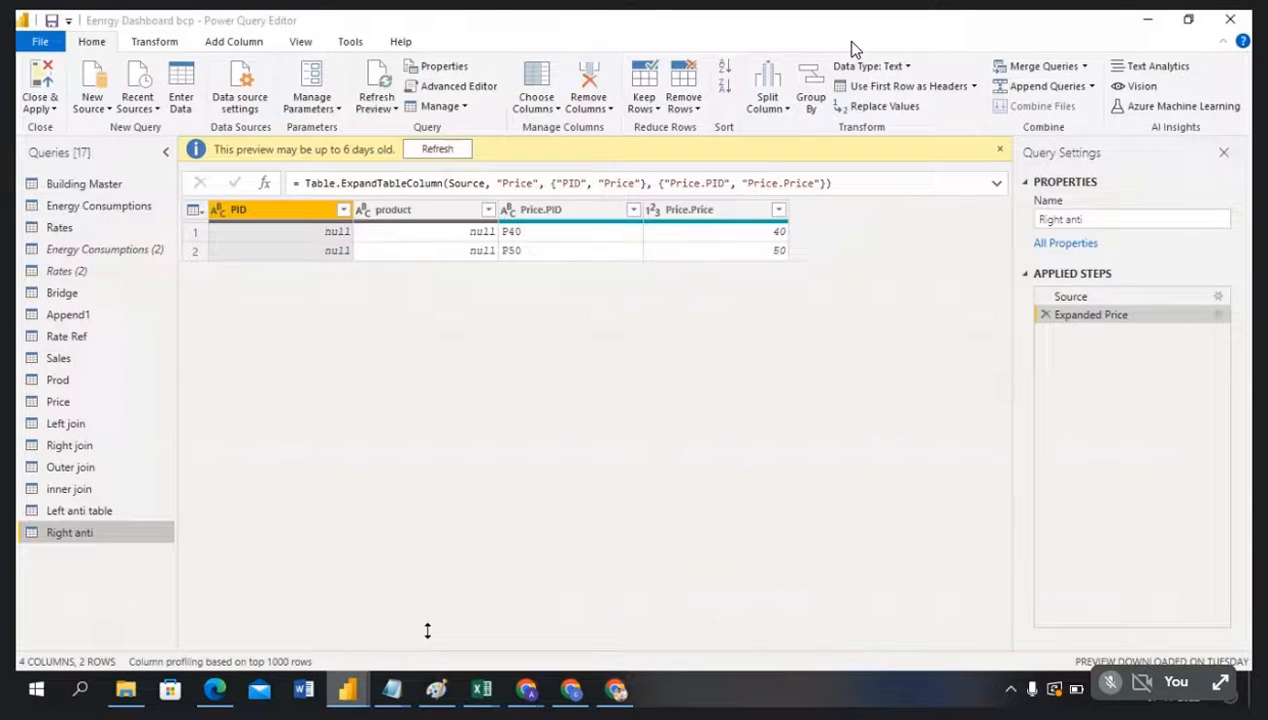
{"action": "left_click", "coordinate": [100, 104]}
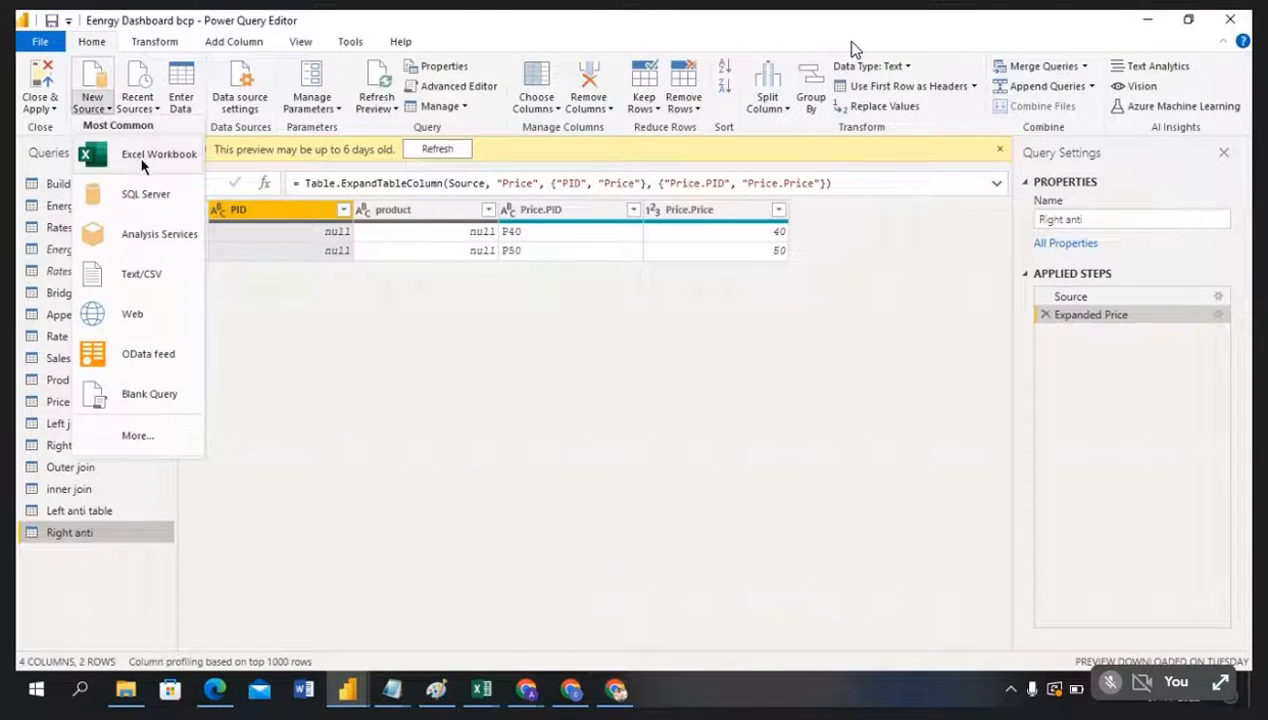
{"action": "left_click", "coordinate": [417, 357]}
{"action": "key", "text": "alt+Tab"}
{"action": "left_click", "coordinate": [420, 357]}
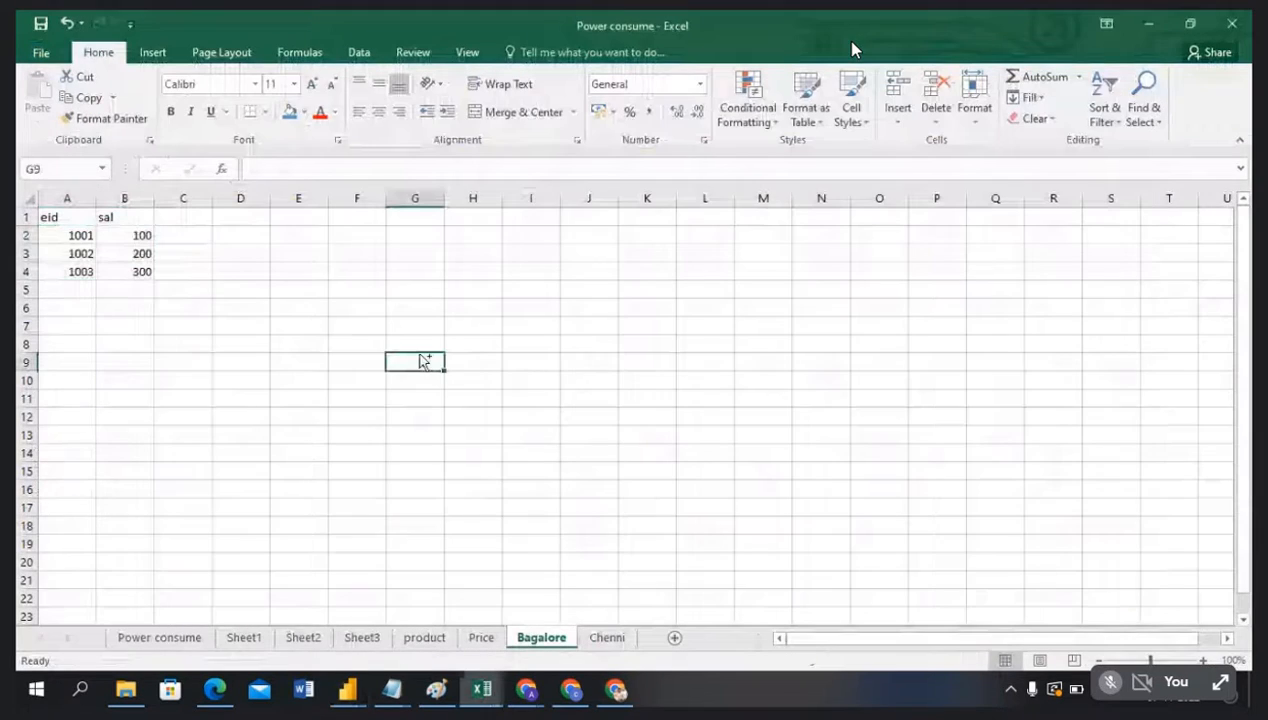
{"action": "key", "text": "alt+Tab"}
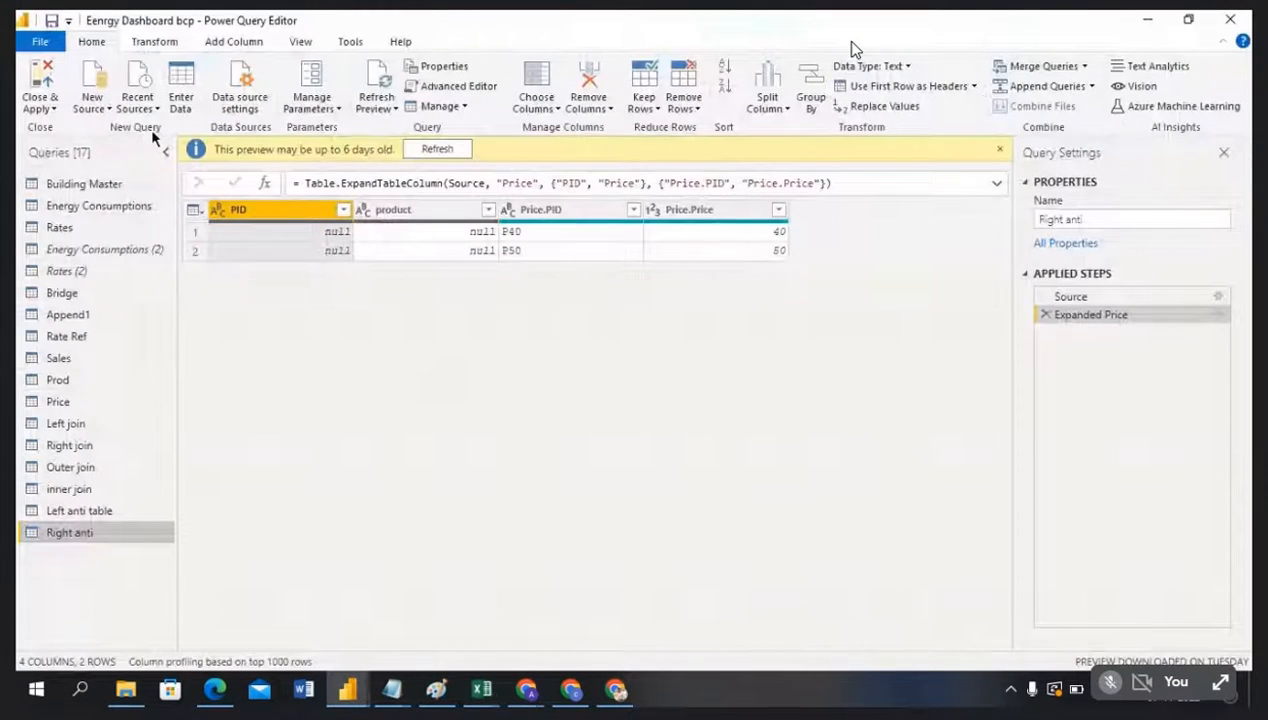
{"action": "left_click", "coordinate": [92, 100]}
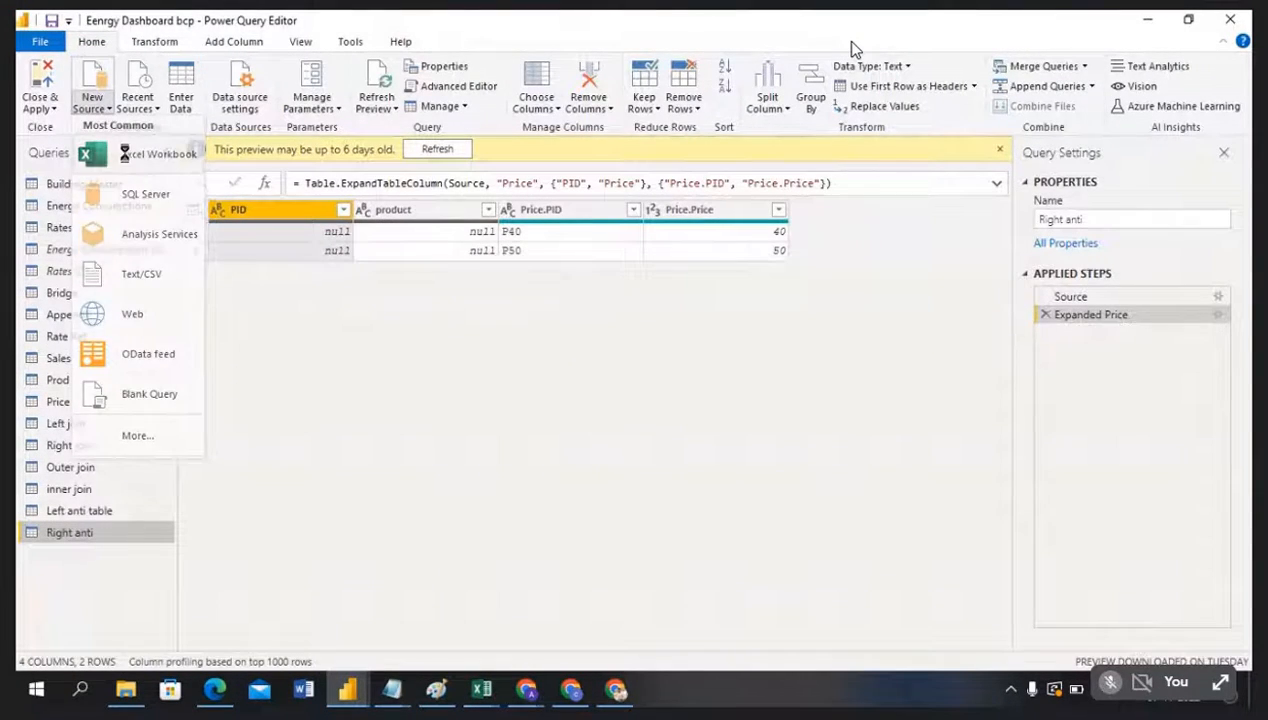
{"action": "left_click", "coordinate": [125, 153]}
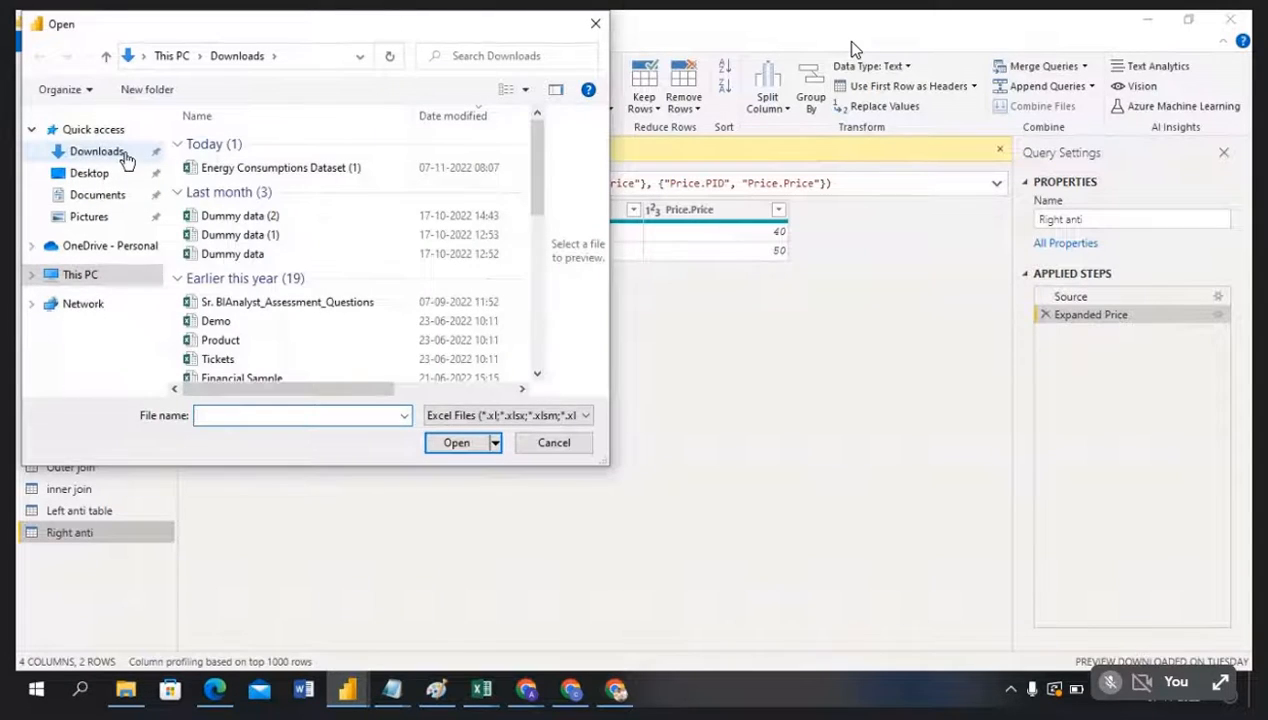
{"action": "left_click", "coordinate": [268, 168]}
{"action": "left_click", "coordinate": [455, 443]}
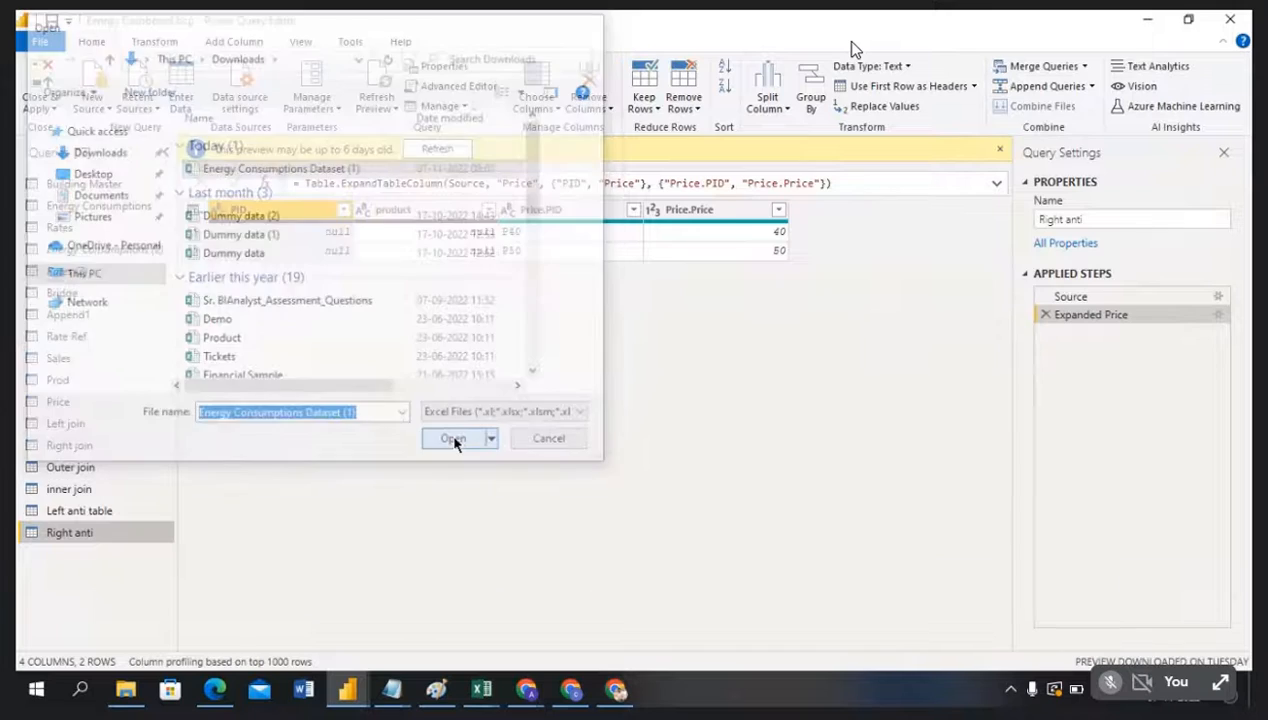
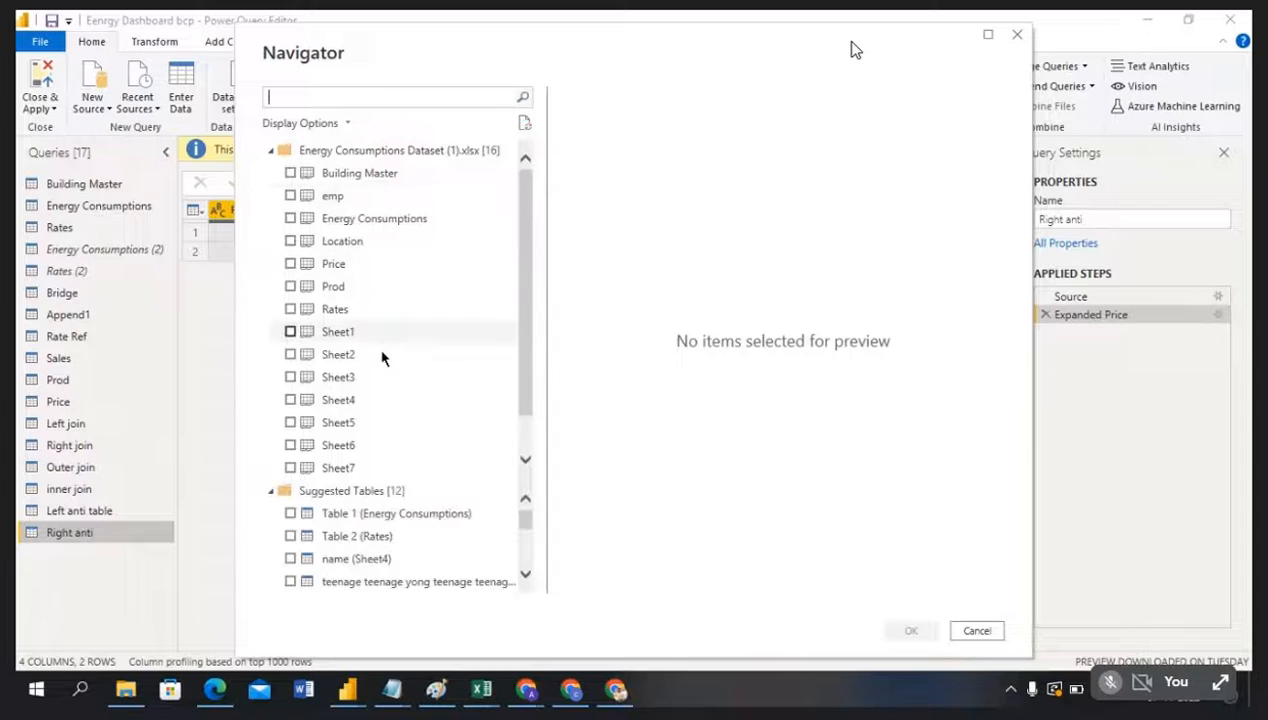
{"action": "left_click", "coordinate": [995, 634]}
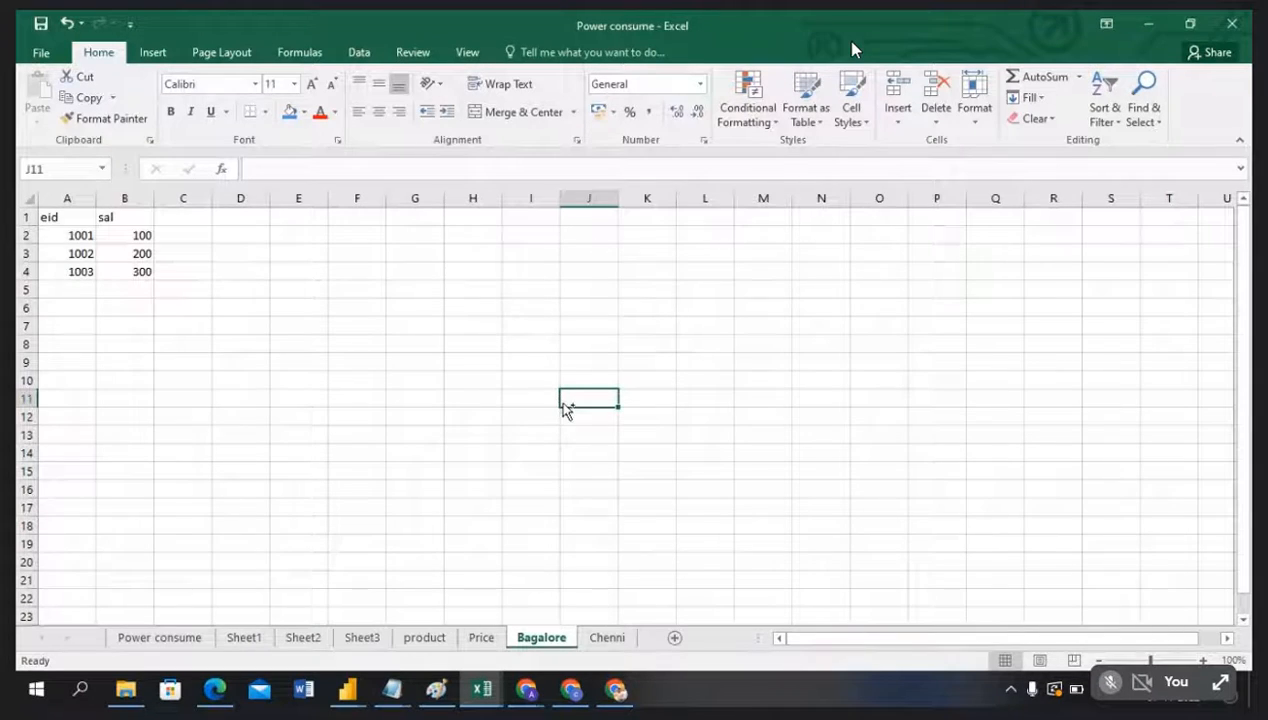
Step: Copy the Bagalore table A1:B4 and switch to the Energy Consumptions Dataset (1) workbook
{"action": "left_click_drag", "start_coordinate": [57, 222], "coordinate": [118, 272]}
{"action": "key", "text": "ctrl+c"}
{"action": "mouse_move", "coordinate": [482, 689]}
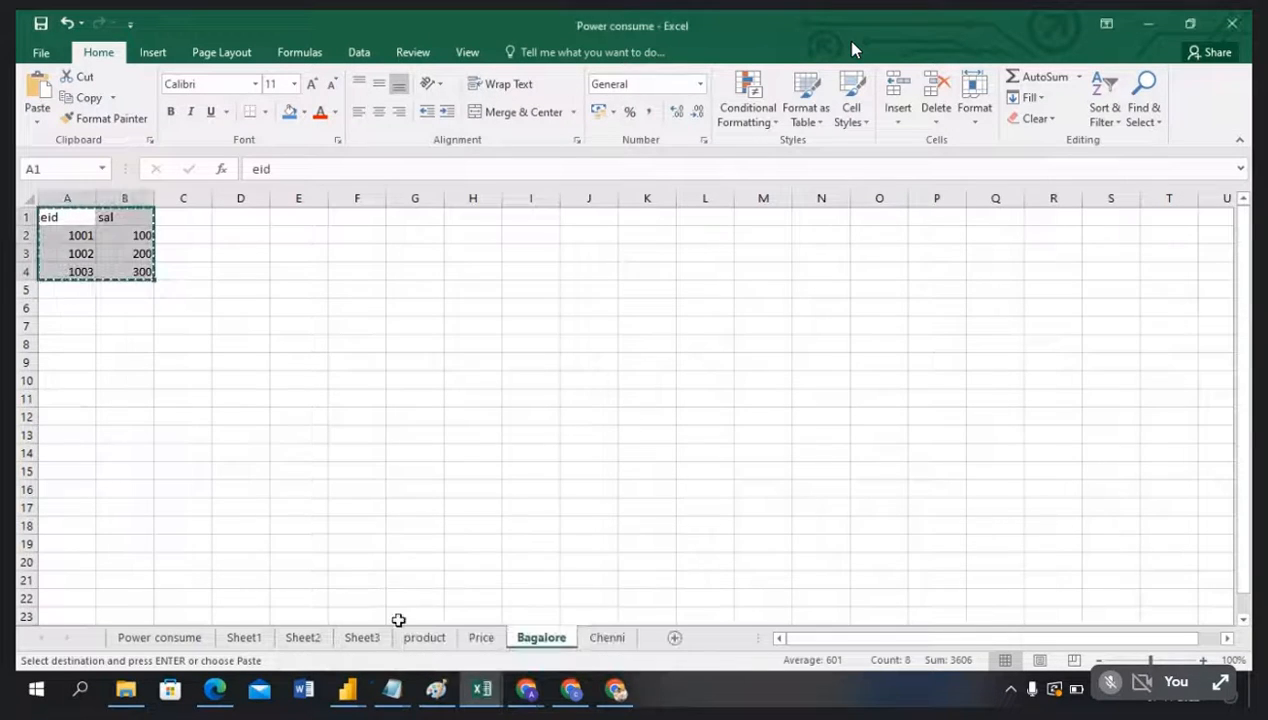
{"action": "left_click", "coordinate": [455, 404]}
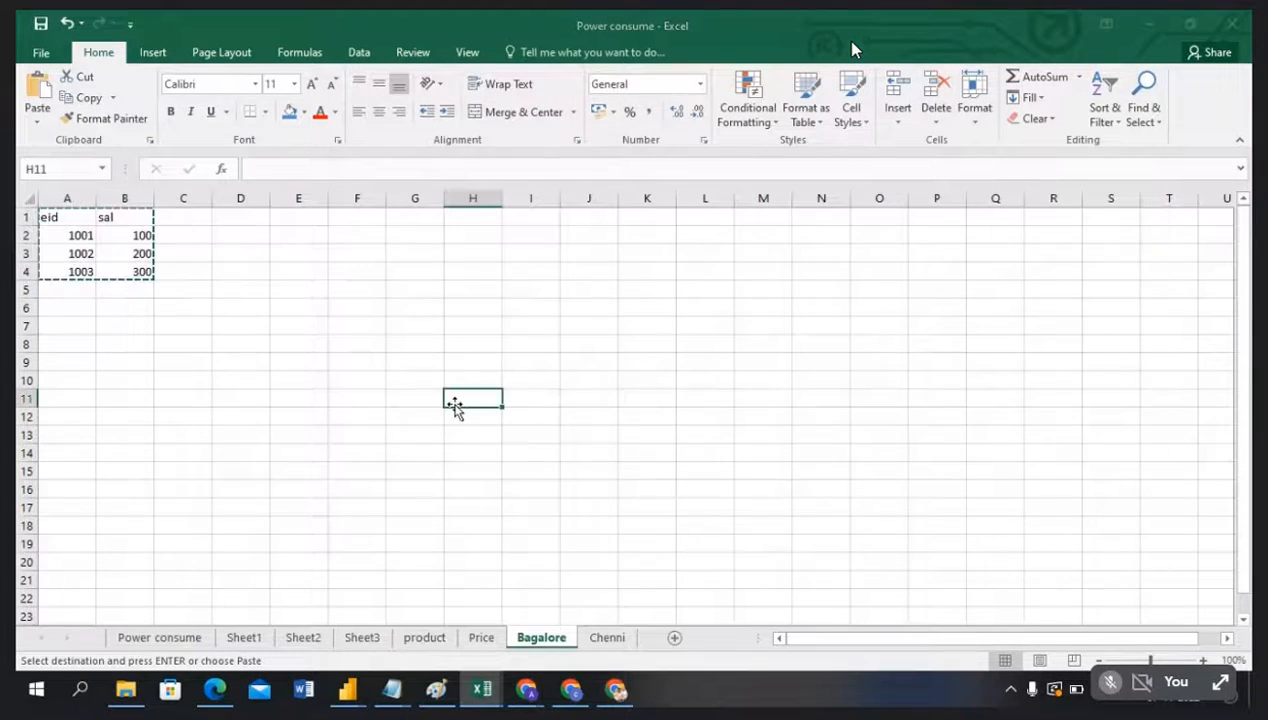
{"action": "key", "text": "alt+Tab"}
{"action": "key", "text": "alt+Tab"}
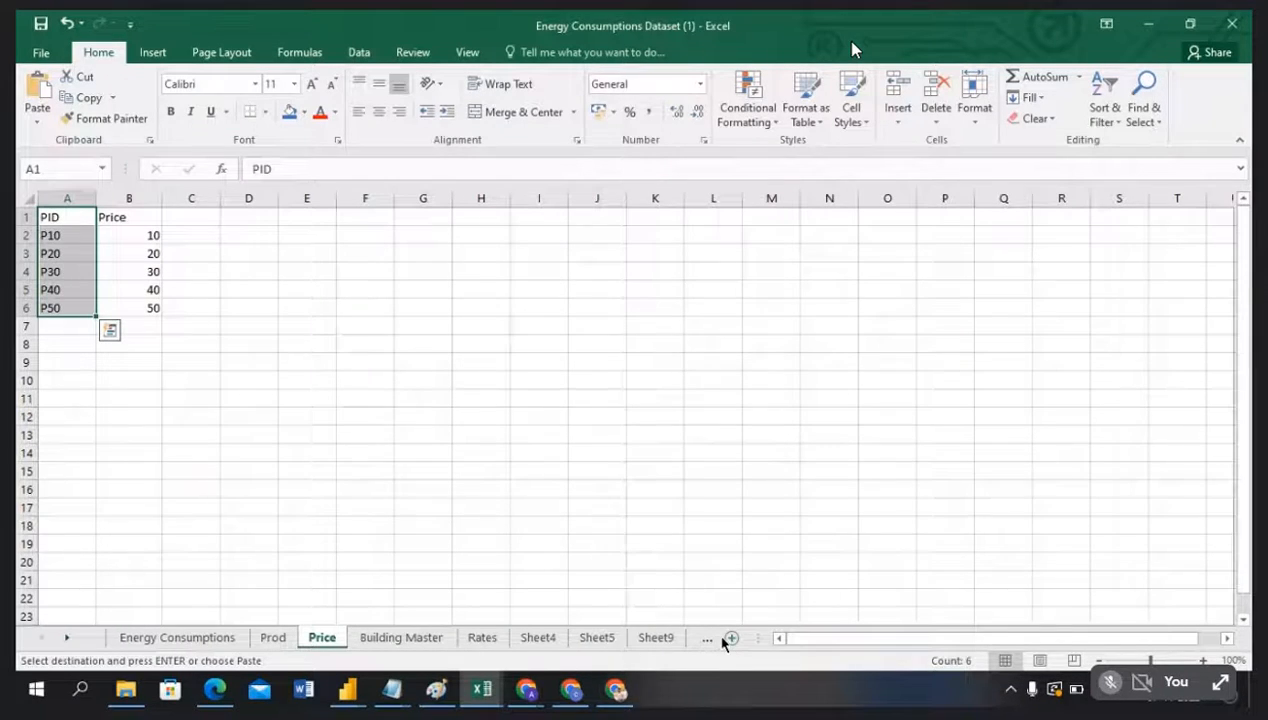
Step: Add a worksheet named Bnag to the Energy Consumptions Dataset (1) workbook and paste the copied table at A1
{"action": "left_click", "coordinate": [587, 641]}
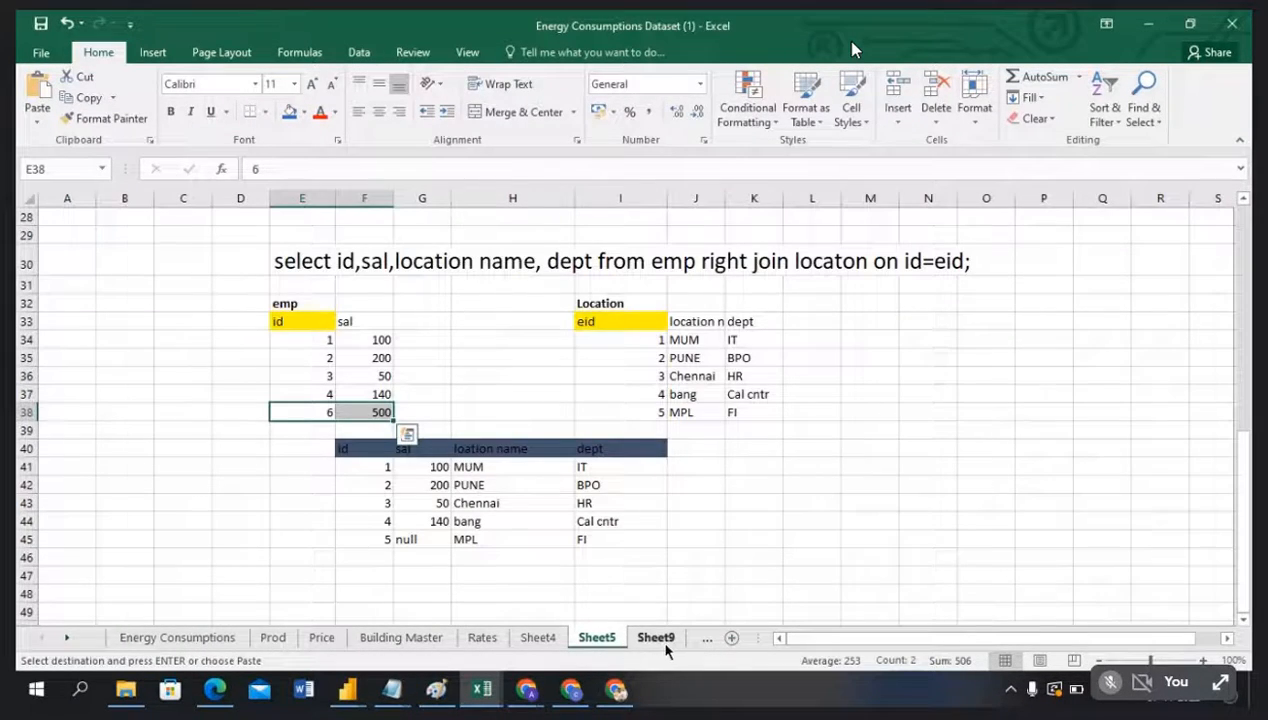
{"action": "left_click", "coordinate": [731, 639]}
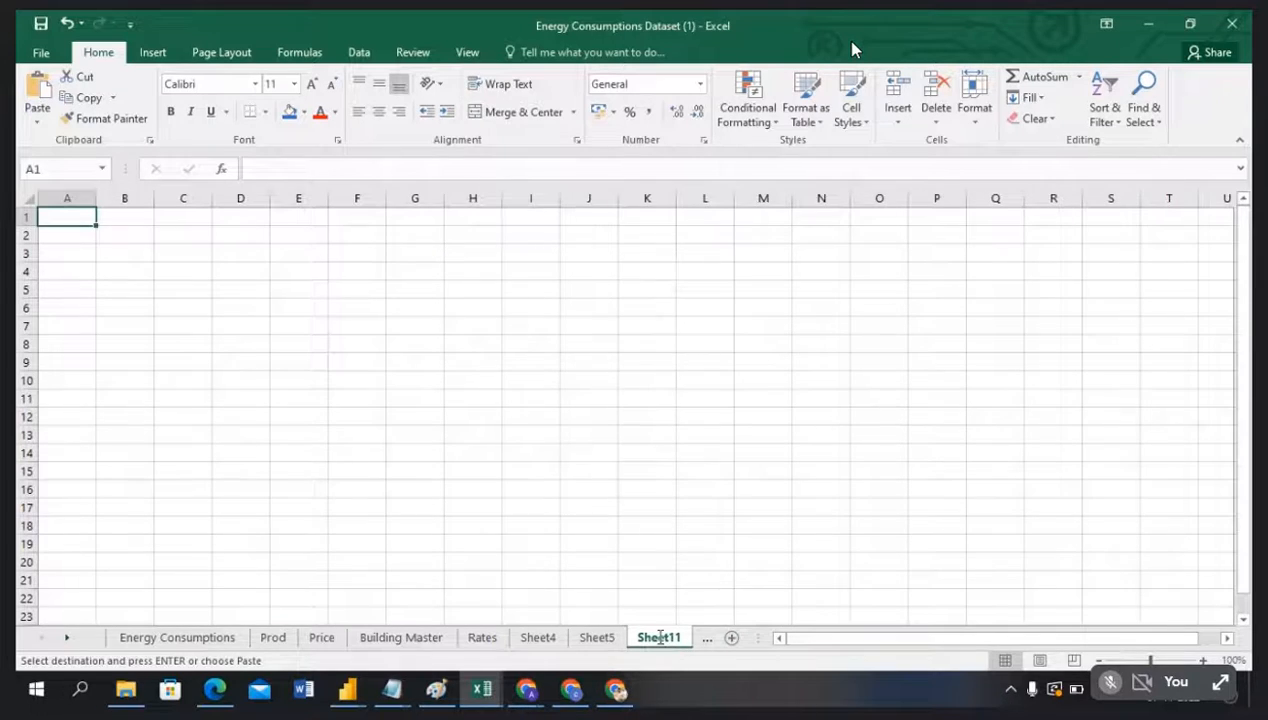
{"action": "double_click", "coordinate": [655, 637]}
{"action": "type", "text": "Bia"}
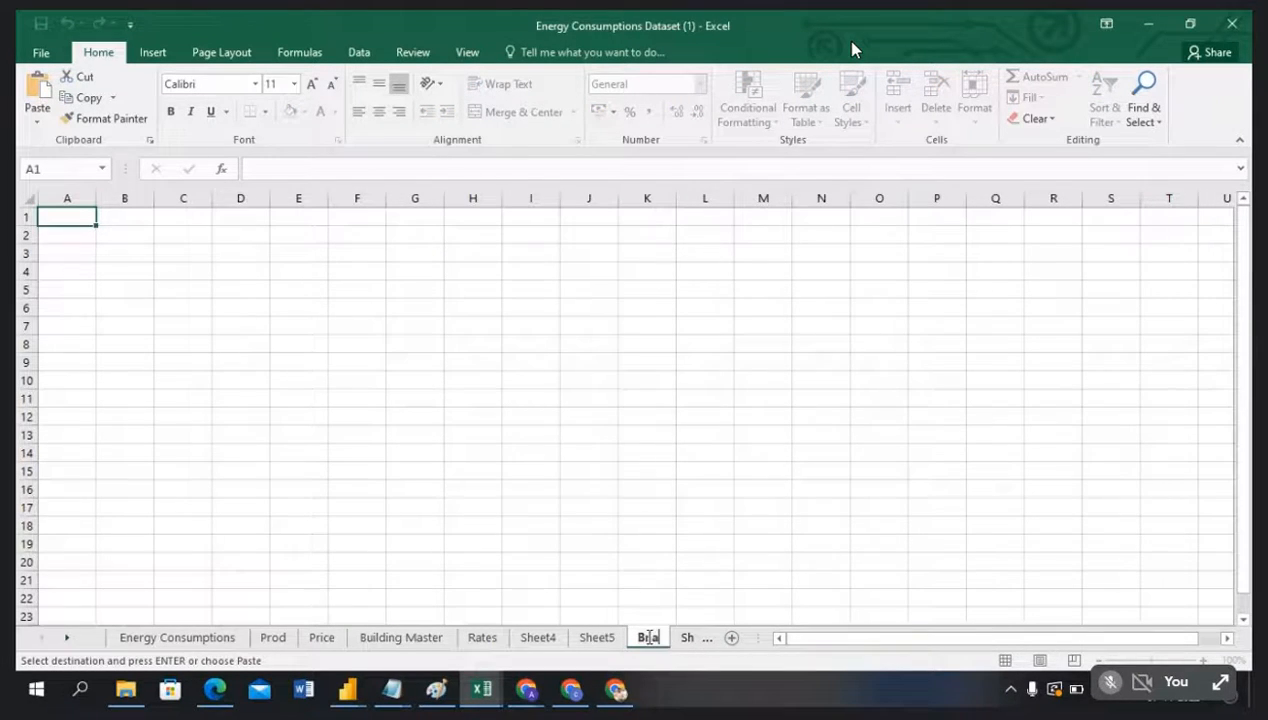
{"action": "type", "text": "g"}
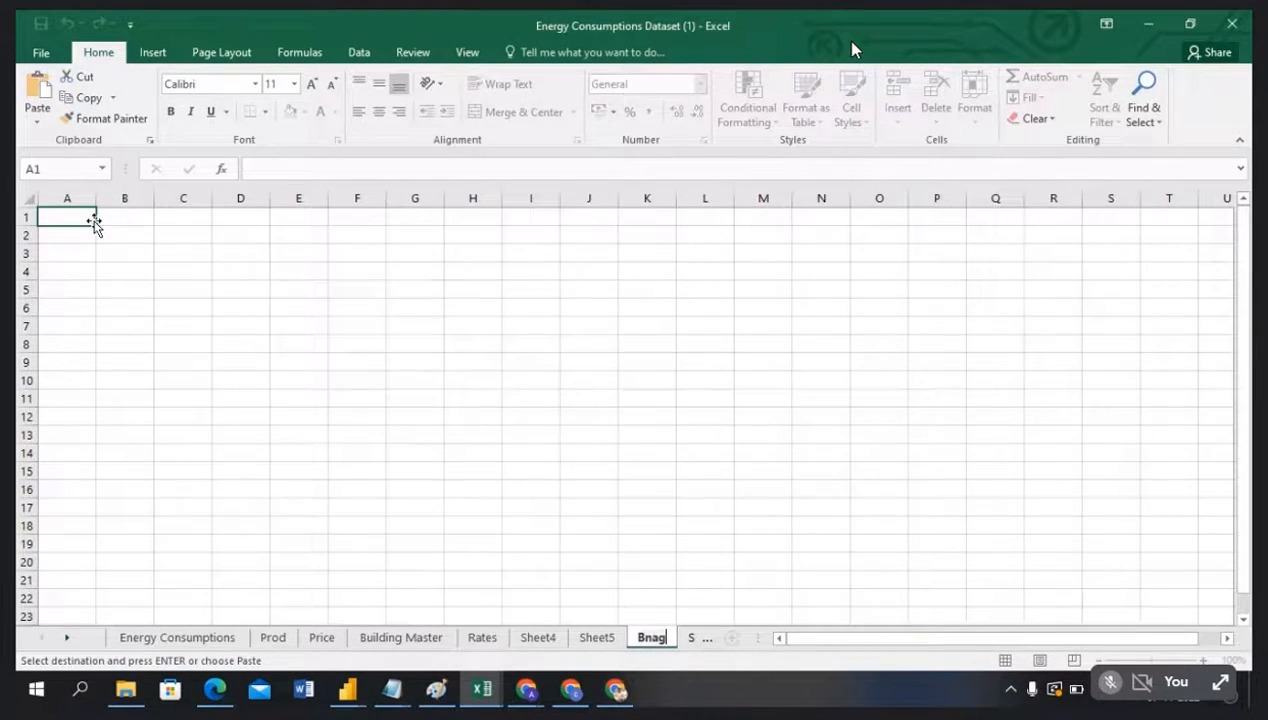
{"action": "left_click", "coordinate": [79, 217]}
{"action": "key", "text": "ctrl+v"}
{"action": "left_click", "coordinate": [339, 360]}
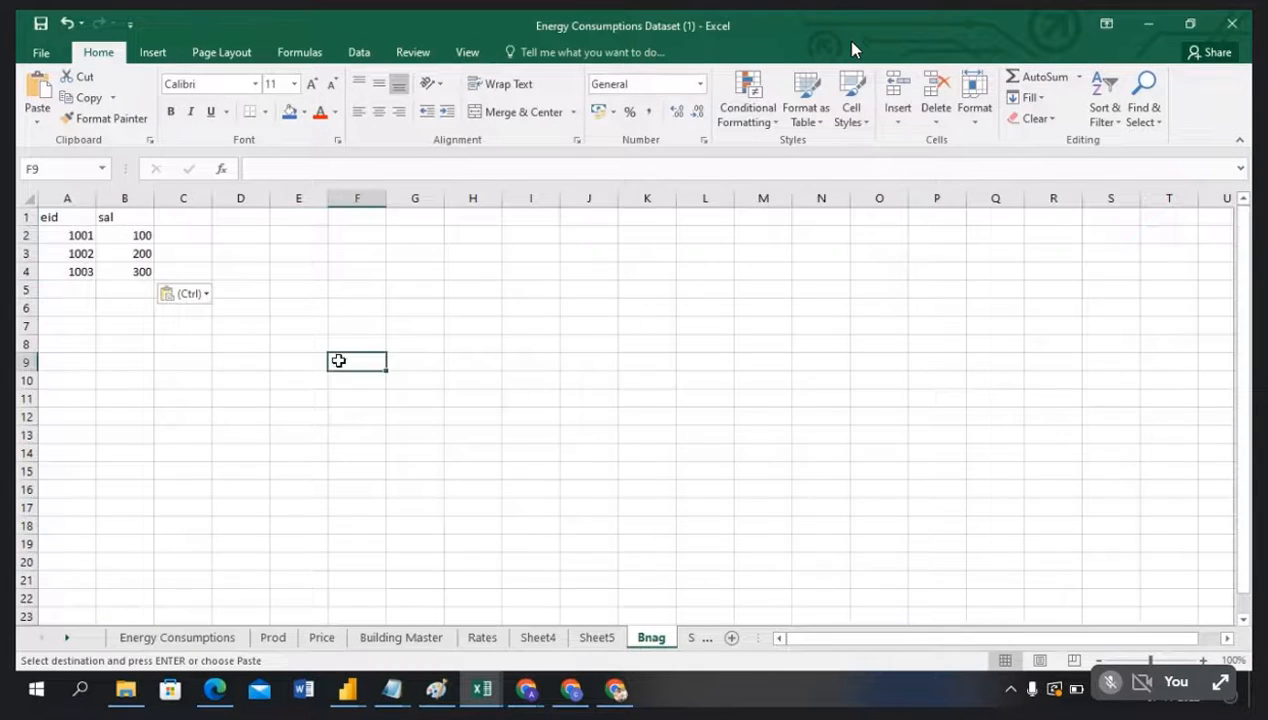
Step: Copy the Chenni table A1:B4 from the Power consume workbook and return to the Energy Consumptions Dataset (1) workbook
{"action": "key", "text": "alt+Tab"}
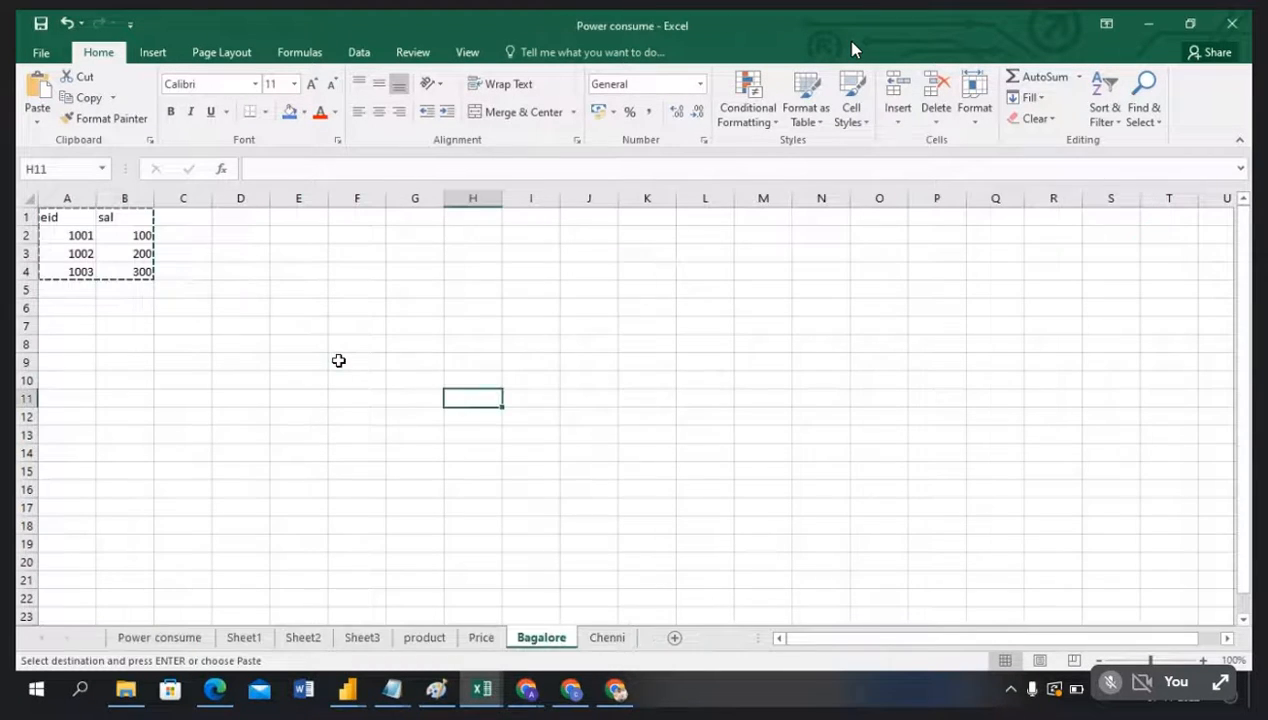
{"action": "left_click", "coordinate": [604, 637]}
{"action": "left_click_drag", "start_coordinate": [55, 217], "coordinate": [148, 275]}
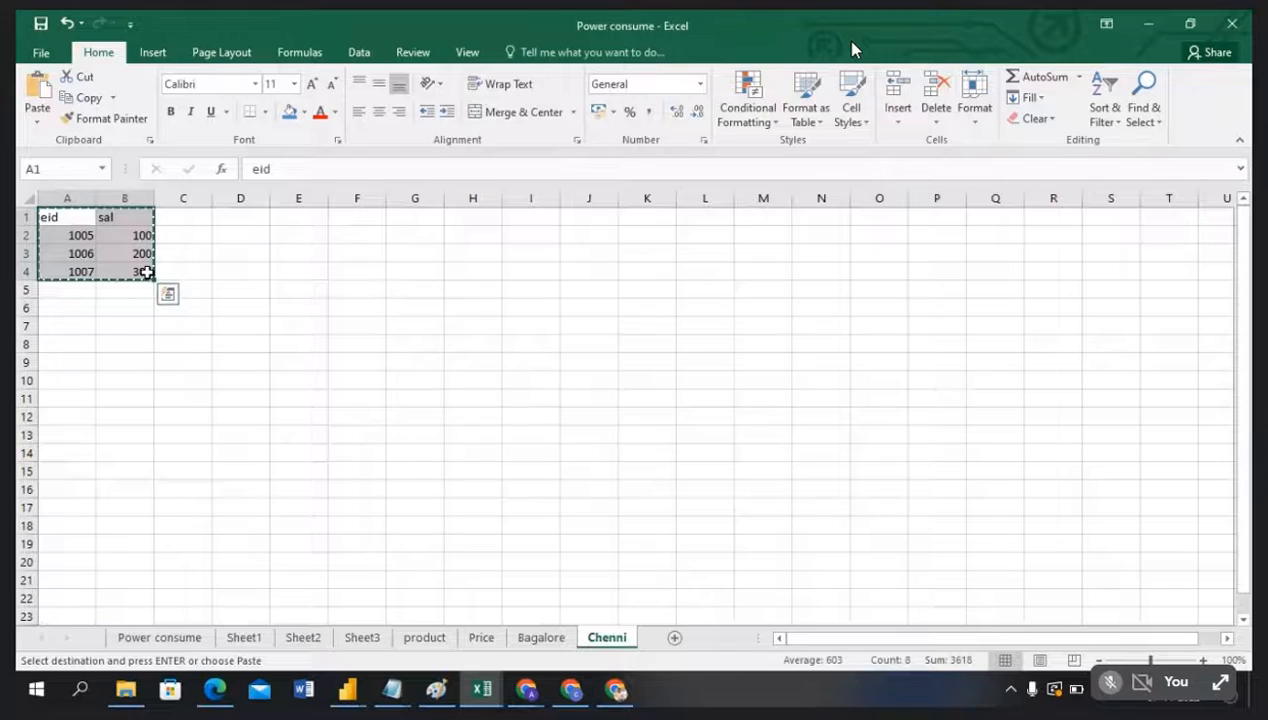
{"action": "key", "text": "ctrl+c"}
{"action": "key", "text": "alt+Tab"}
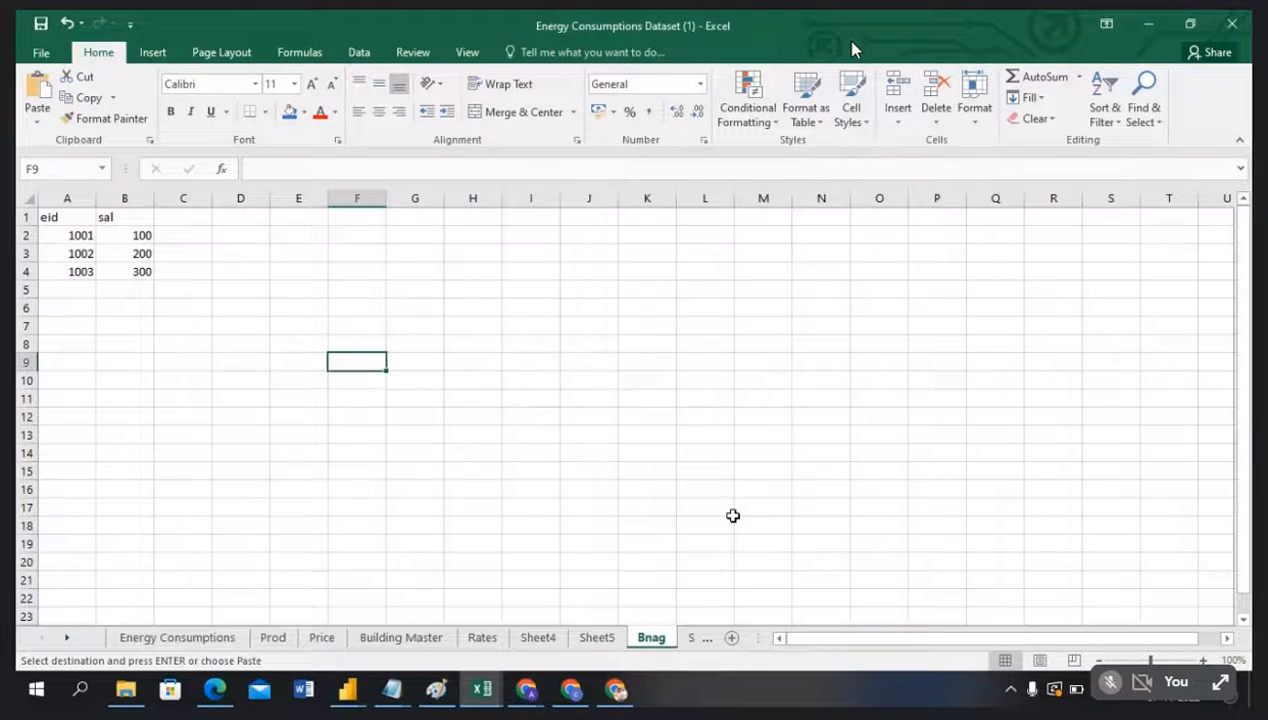
Step: Add a worksheet named Cheni to the Energy Consumptions Dataset (1) workbook and paste the copied table at A1
{"action": "left_click", "coordinate": [731, 637]}
{"action": "key", "text": "ctrl+v"}
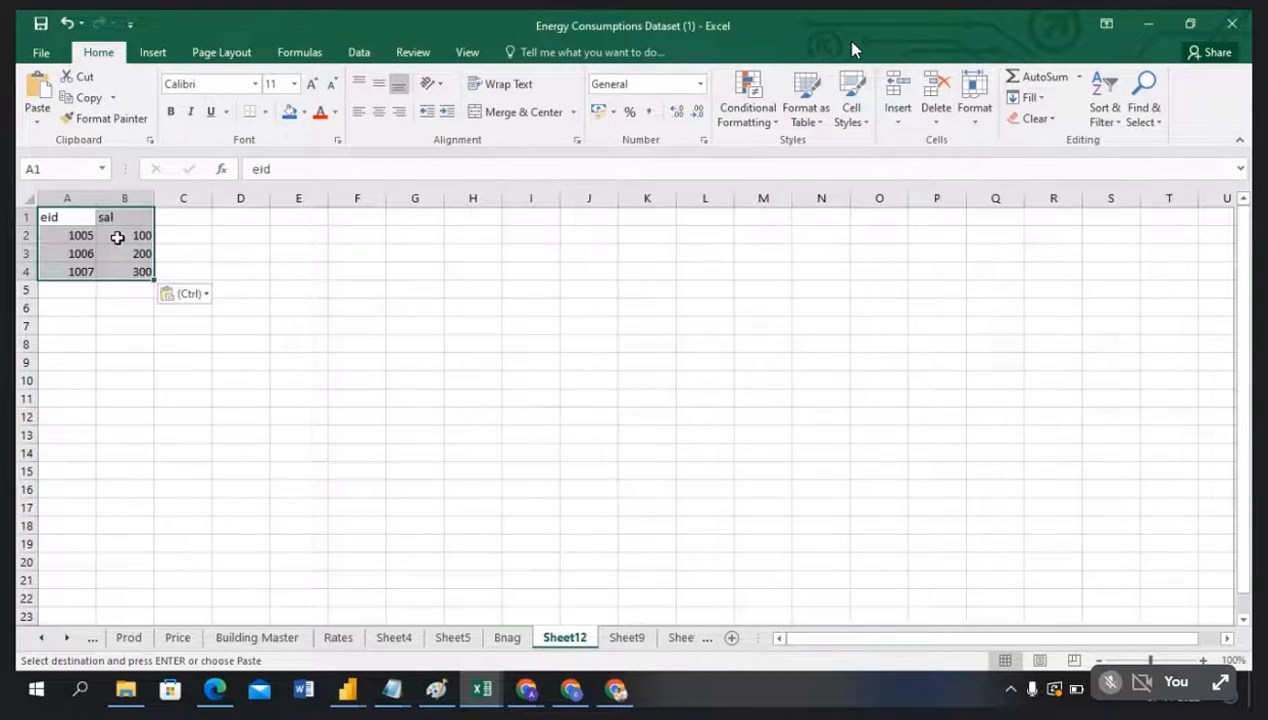
{"action": "double_click", "coordinate": [566, 639]}
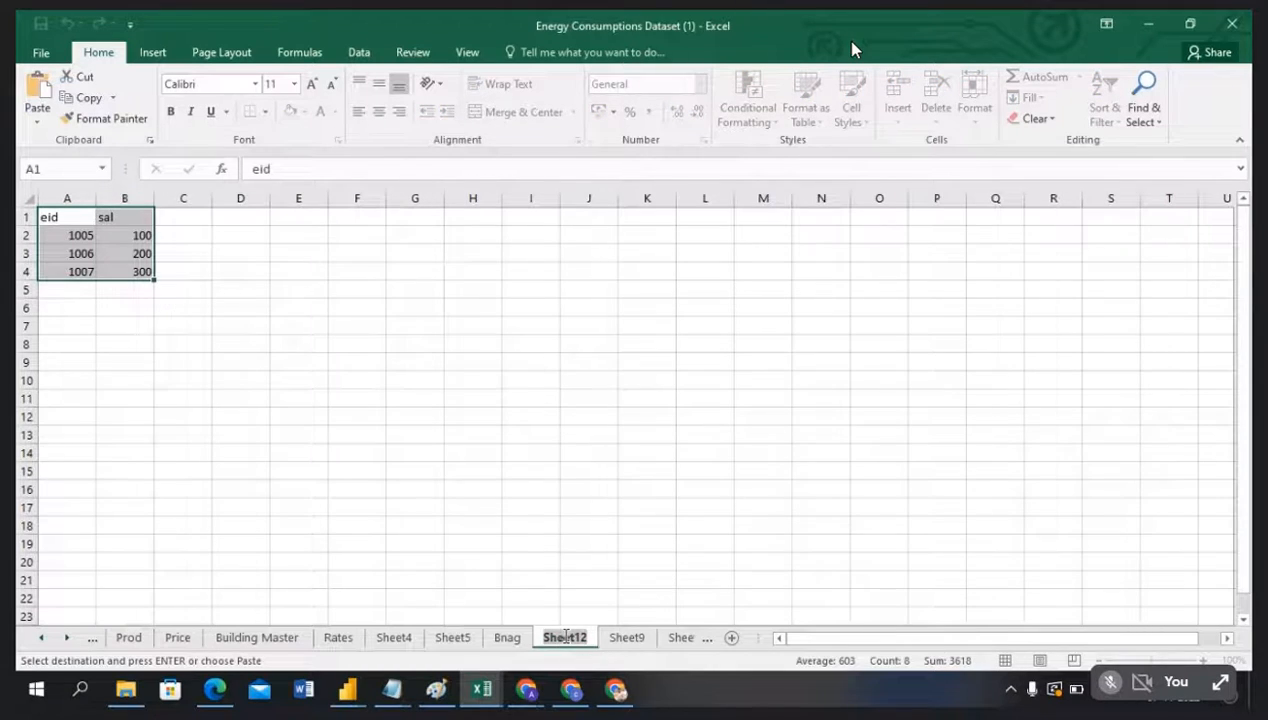
{"action": "type", "text": "Chenna"}
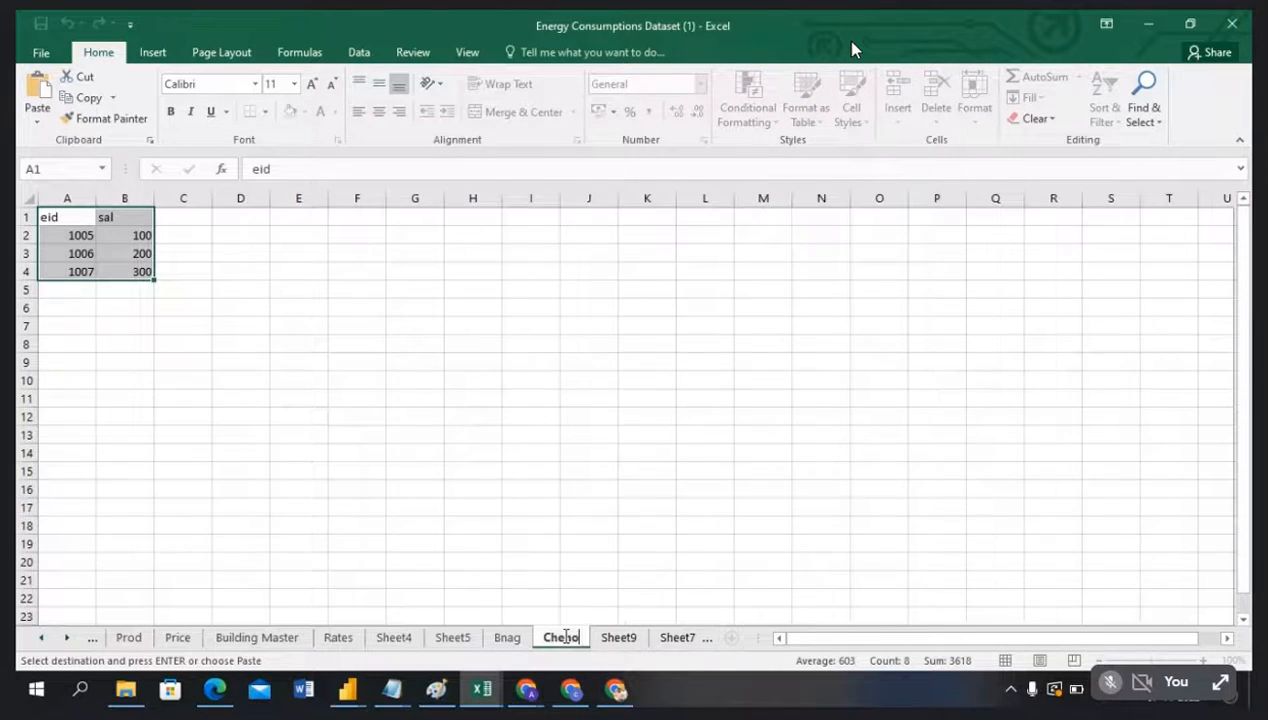
{"action": "key", "text": "BackSpace"}
{"action": "left_click", "coordinate": [531, 522]}
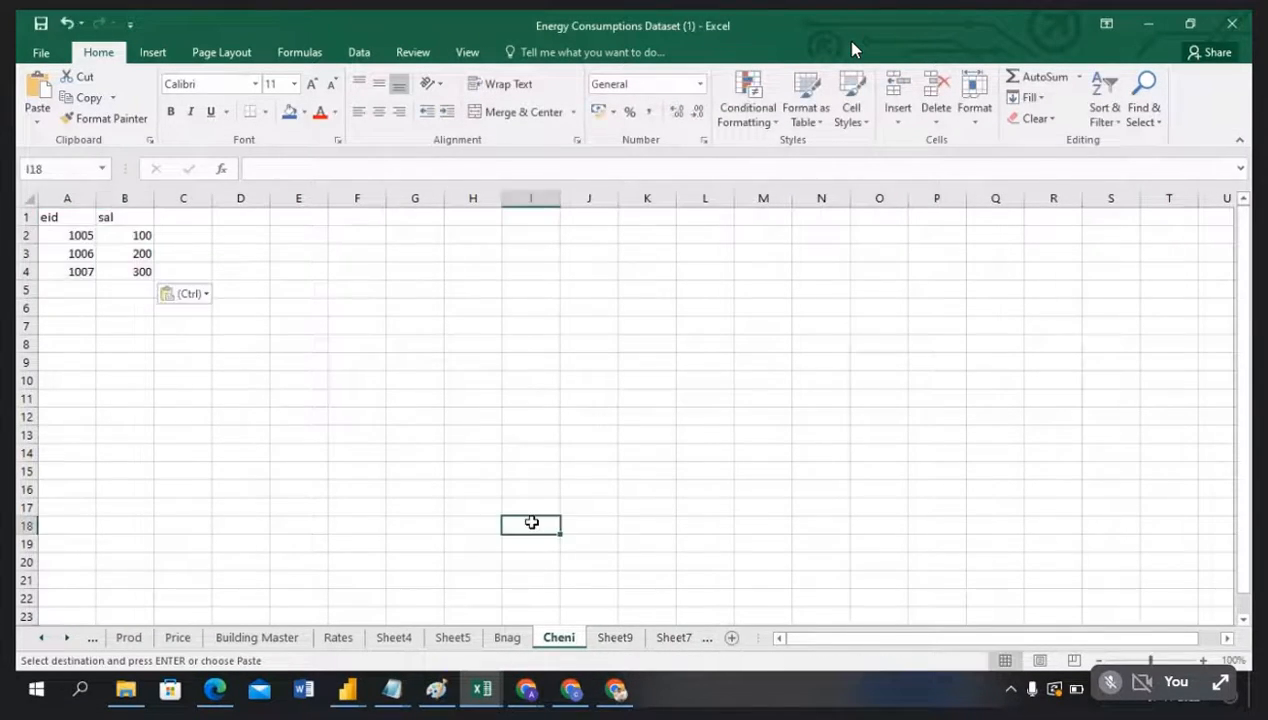
{"action": "key", "text": "Escape"}
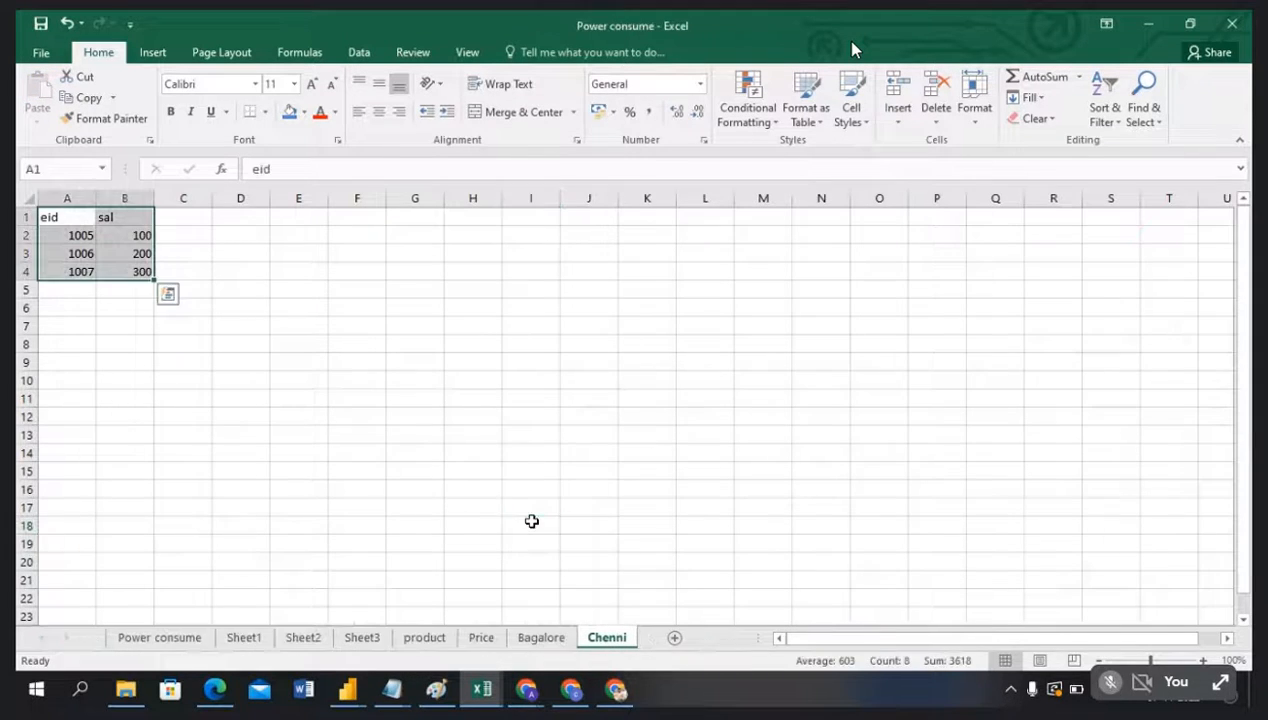
{"action": "left_click", "coordinate": [505, 459]}
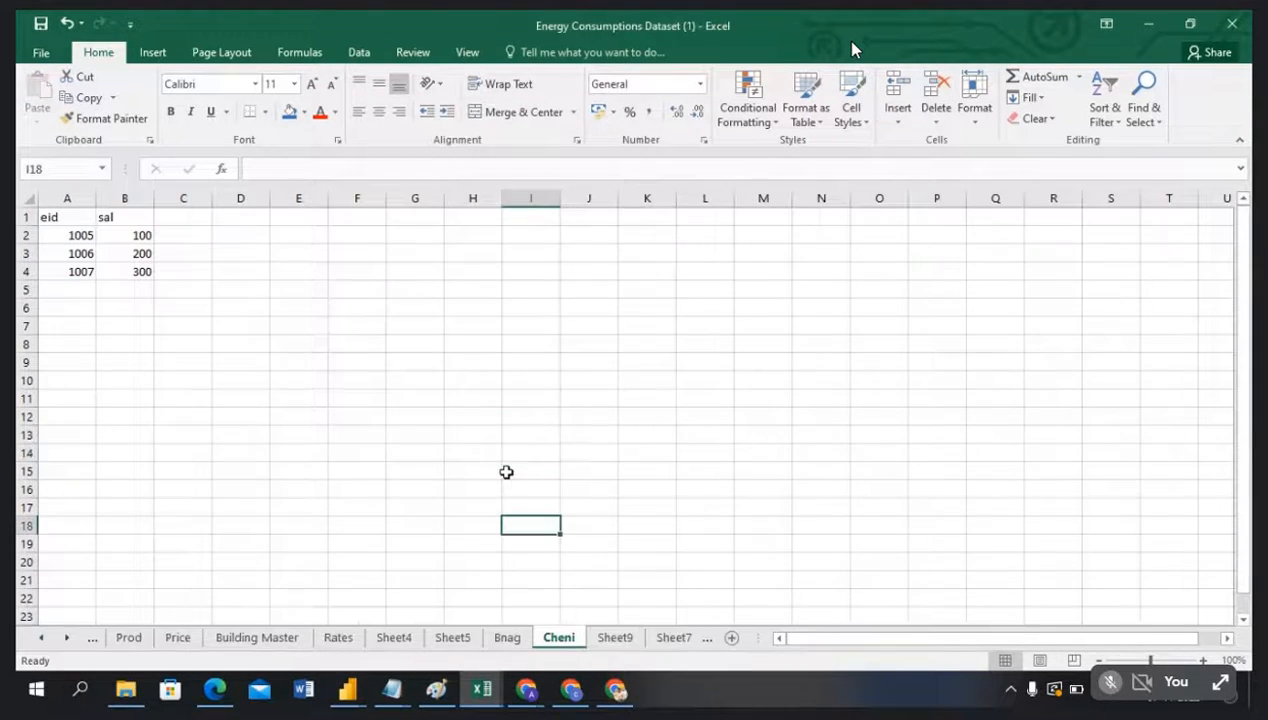
Step: Compare the eid and sal tables on the Bnag and Cheni sheets
{"action": "left_click", "coordinate": [507, 638]}
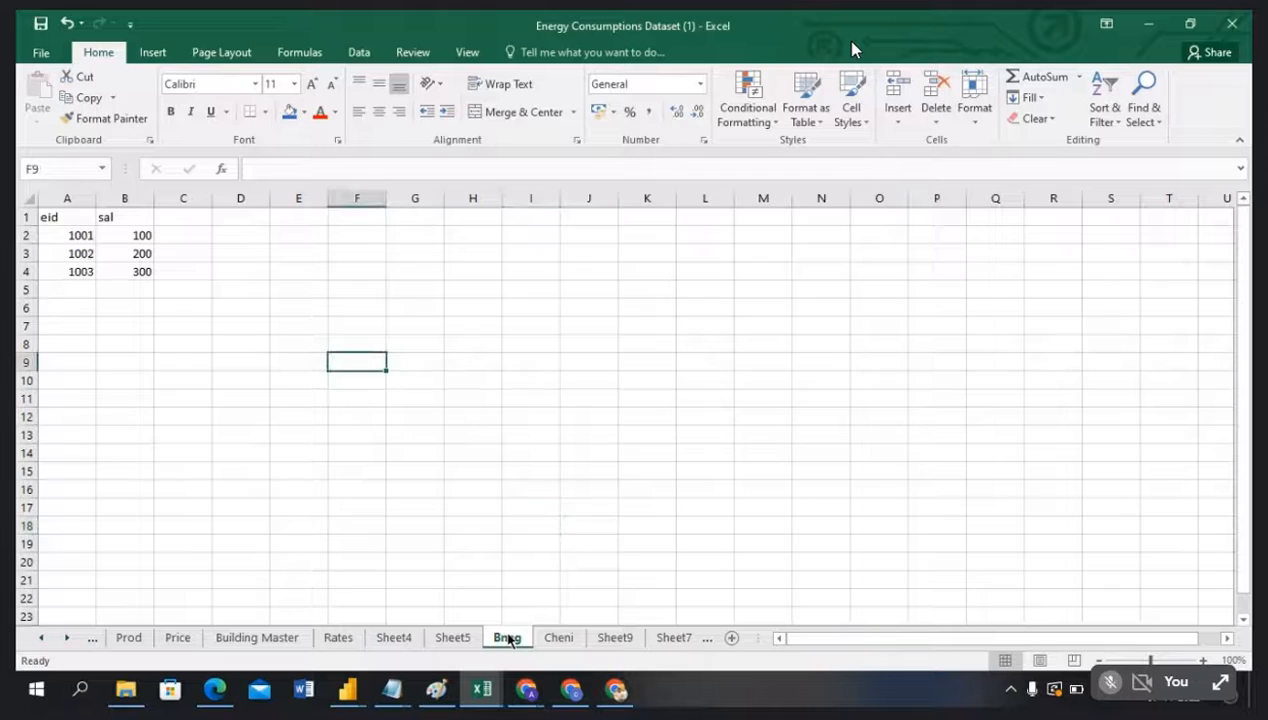
{"action": "left_click", "coordinate": [563, 638]}
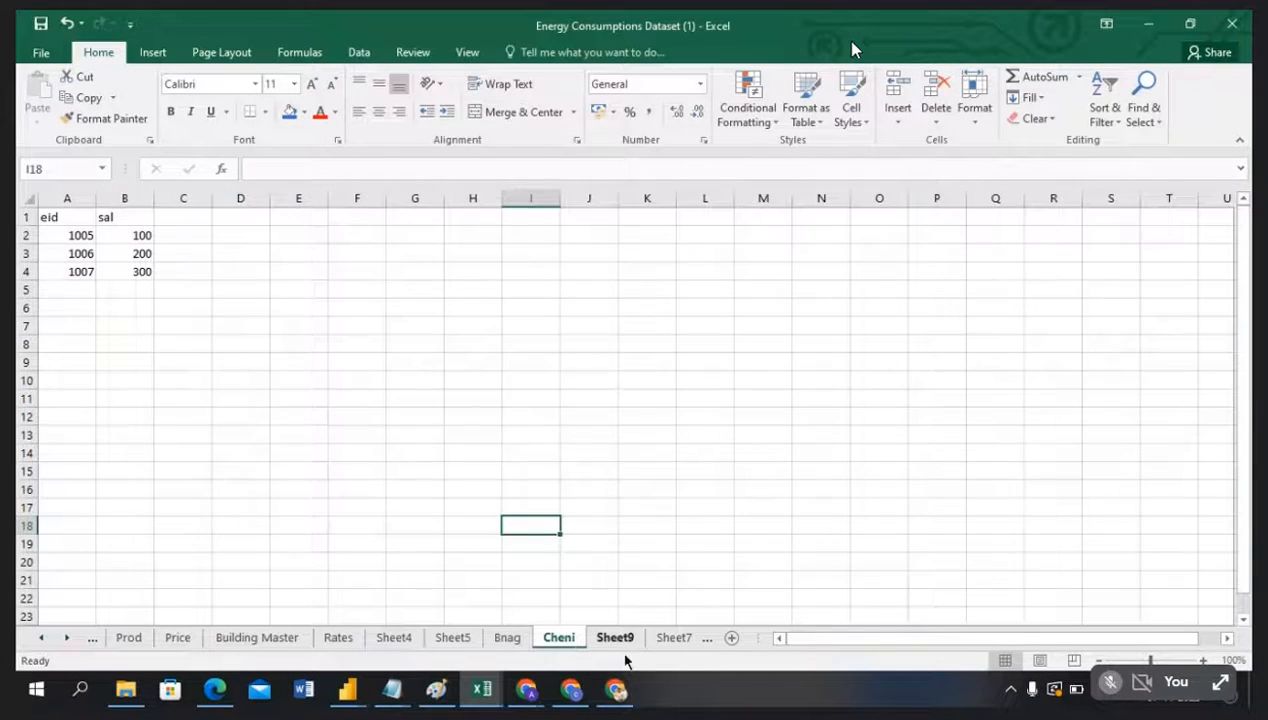
{"action": "left_click", "coordinate": [507, 636]}
{"action": "left_click", "coordinate": [543, 640]}
{"action": "left_click", "coordinate": [507, 638]}
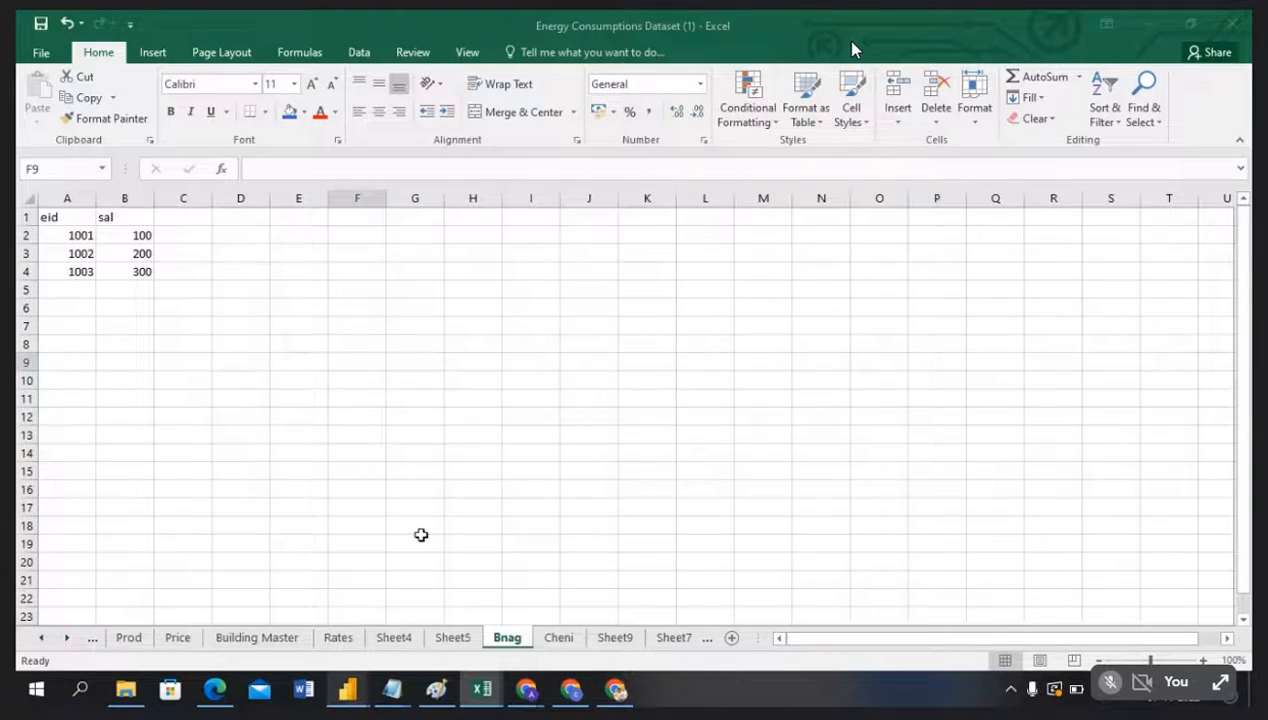
Step: Switch to the Power Query Editor and import the Bnag and Cheni sheets from the Energy Consumptions Dataset (1) Excel workbook
{"action": "key", "text": "alt+Tab"}
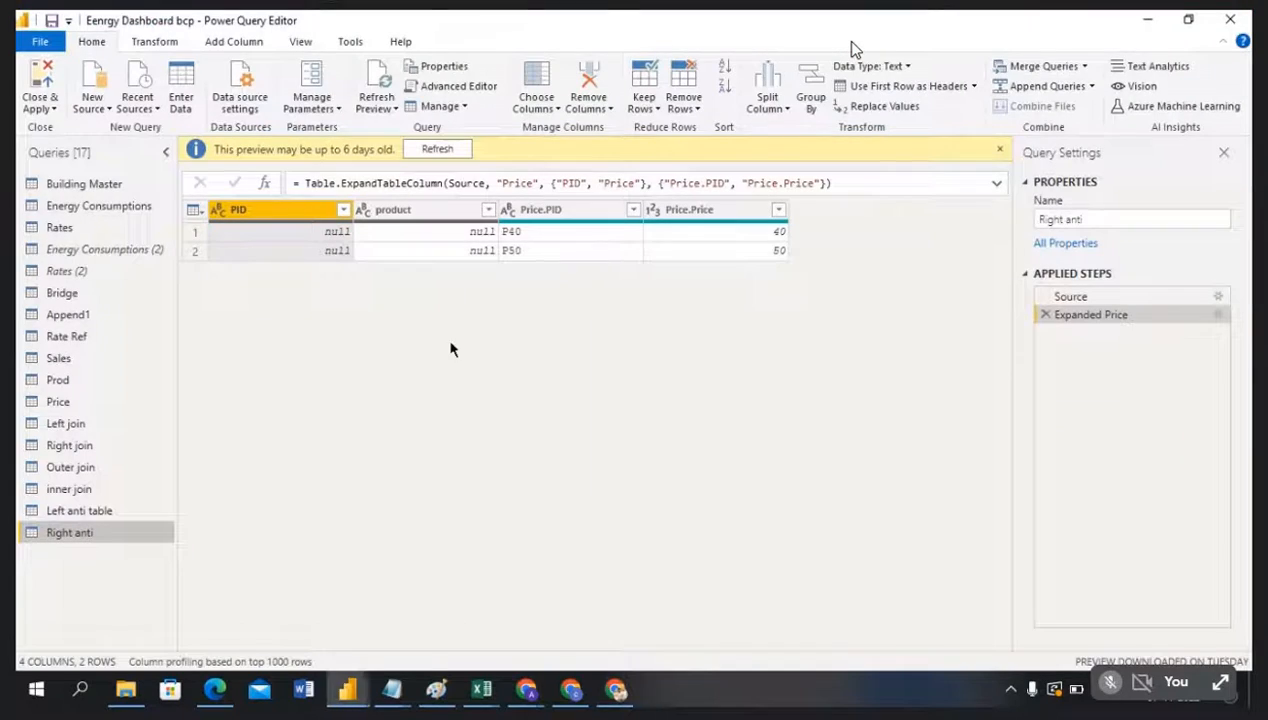
{"action": "left_click", "coordinate": [104, 100]}
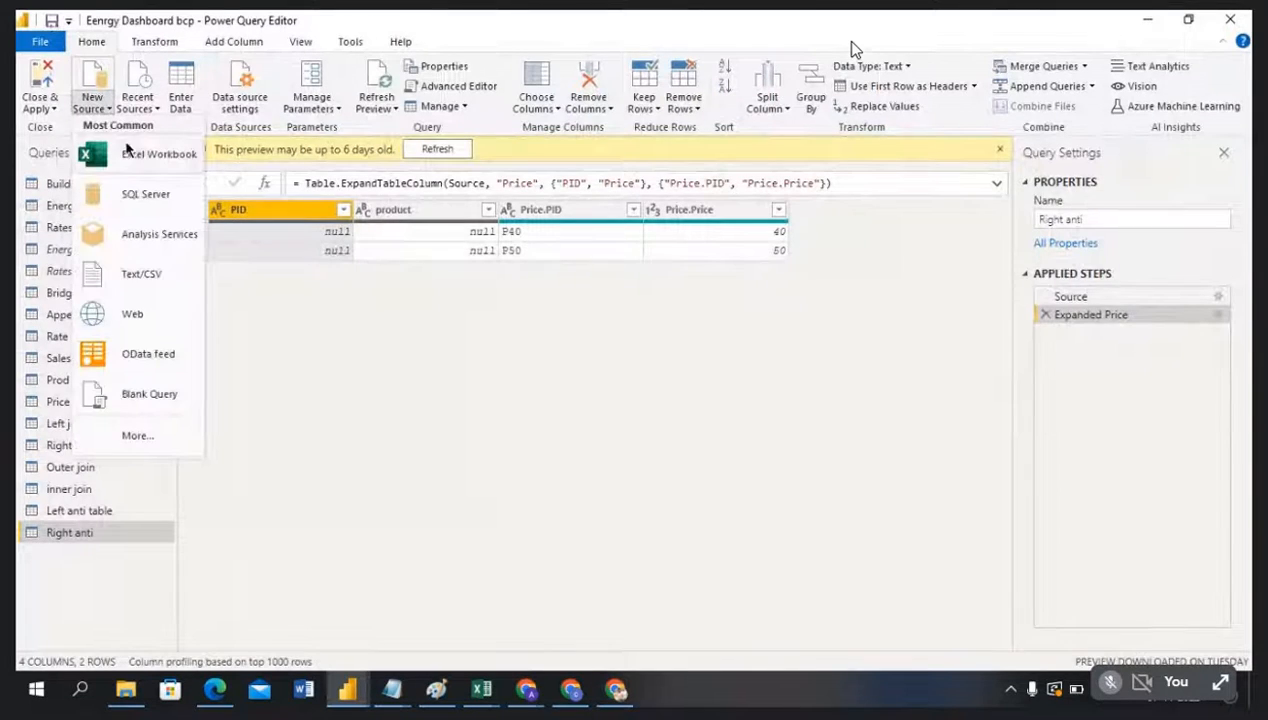
{"action": "left_click", "coordinate": [133, 156]}
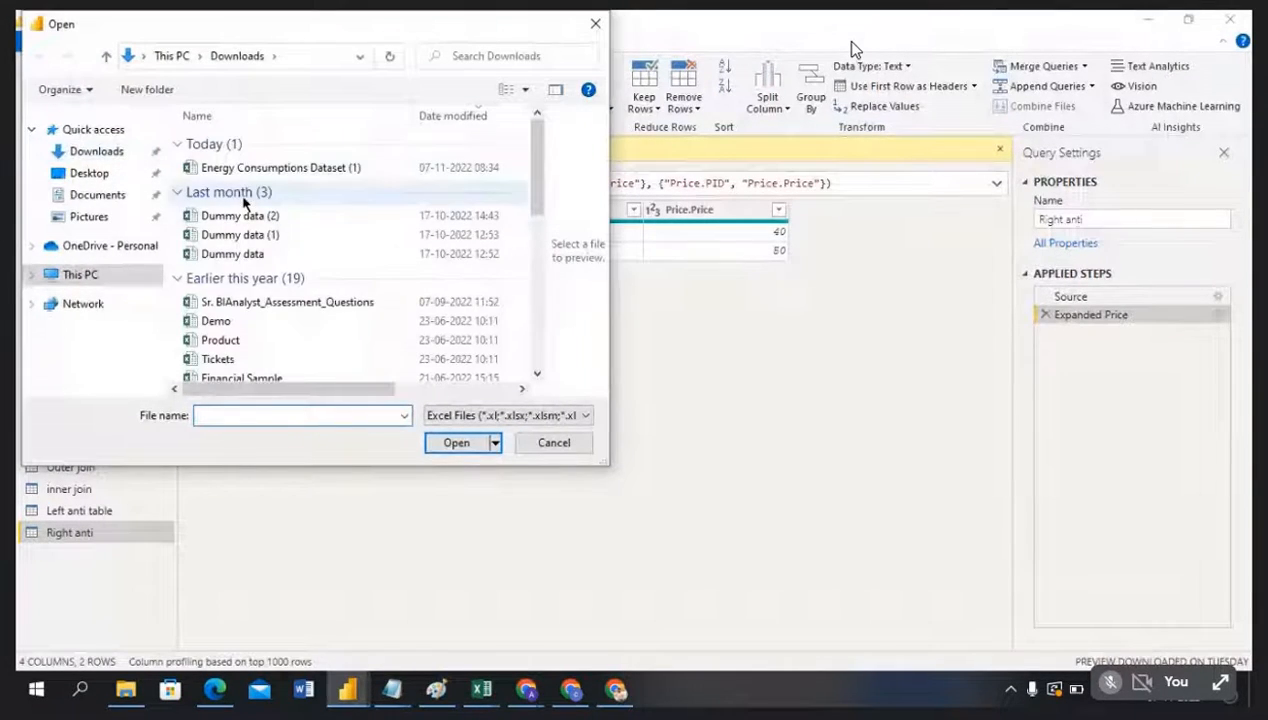
{"action": "left_click", "coordinate": [275, 167]}
{"action": "left_click", "coordinate": [457, 443]}
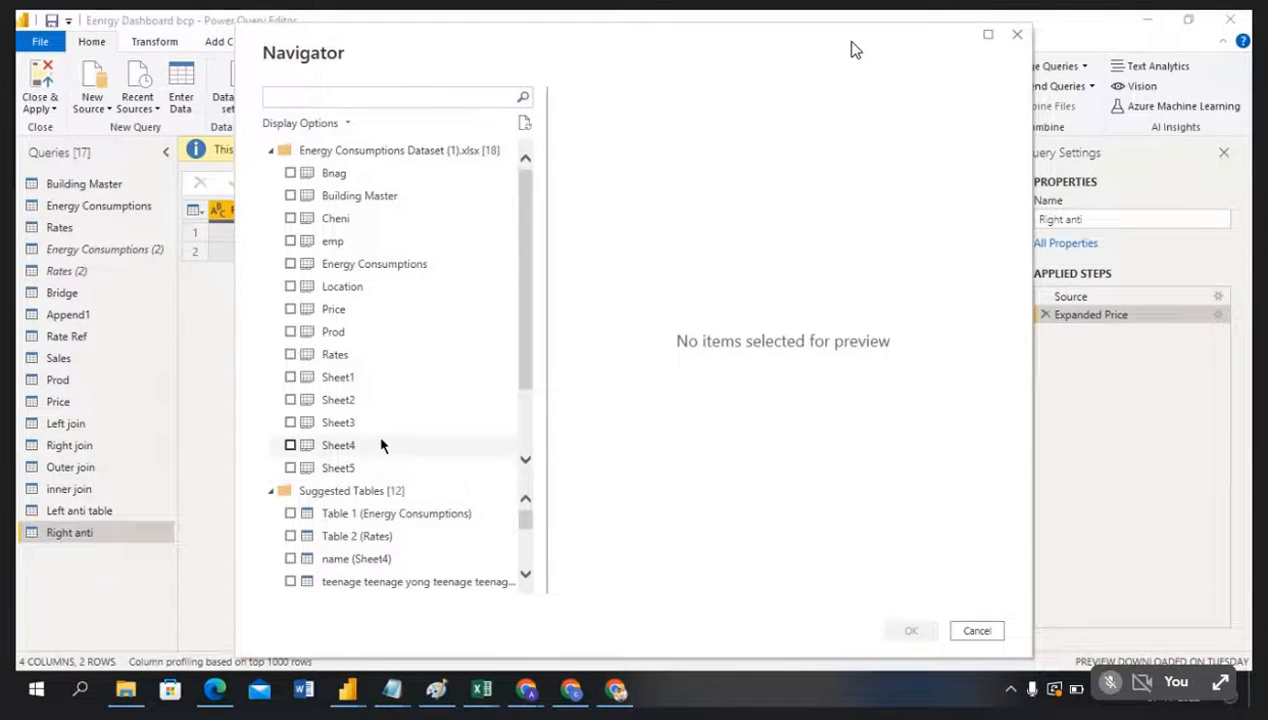
{"action": "left_click", "coordinate": [290, 174]}
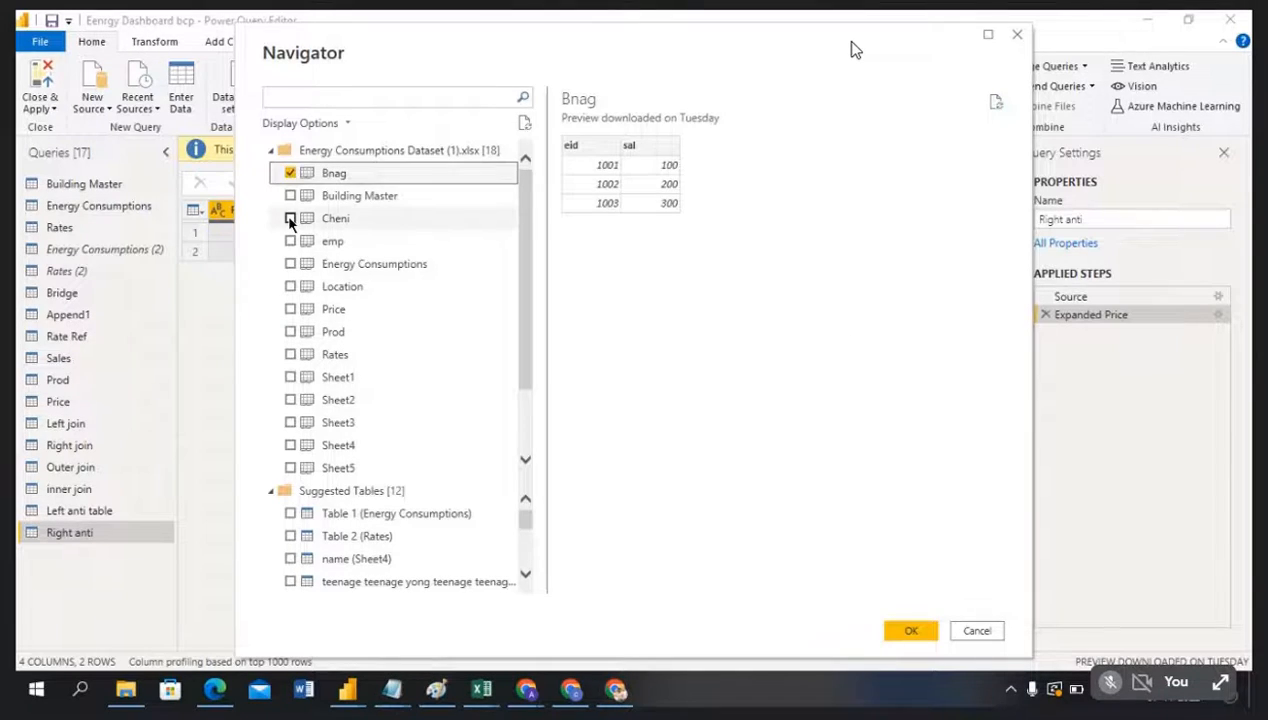
{"action": "left_click", "coordinate": [290, 218]}
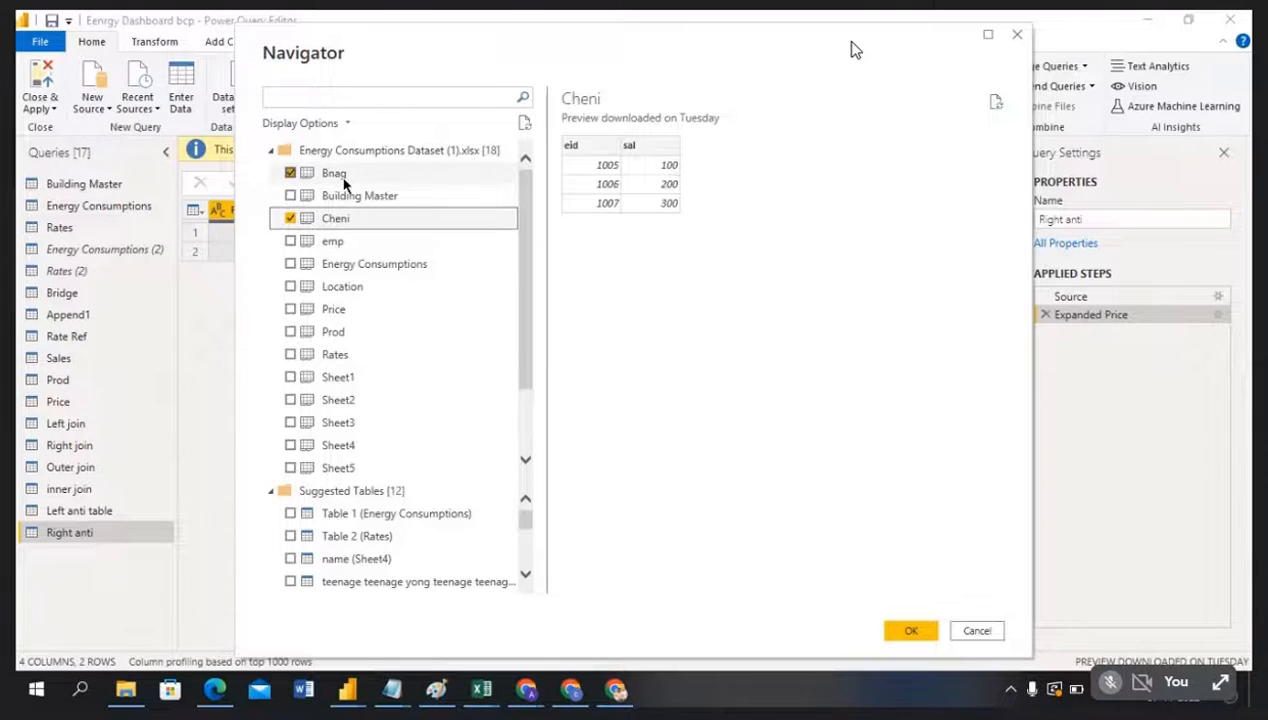
{"action": "left_click", "coordinate": [911, 630]}
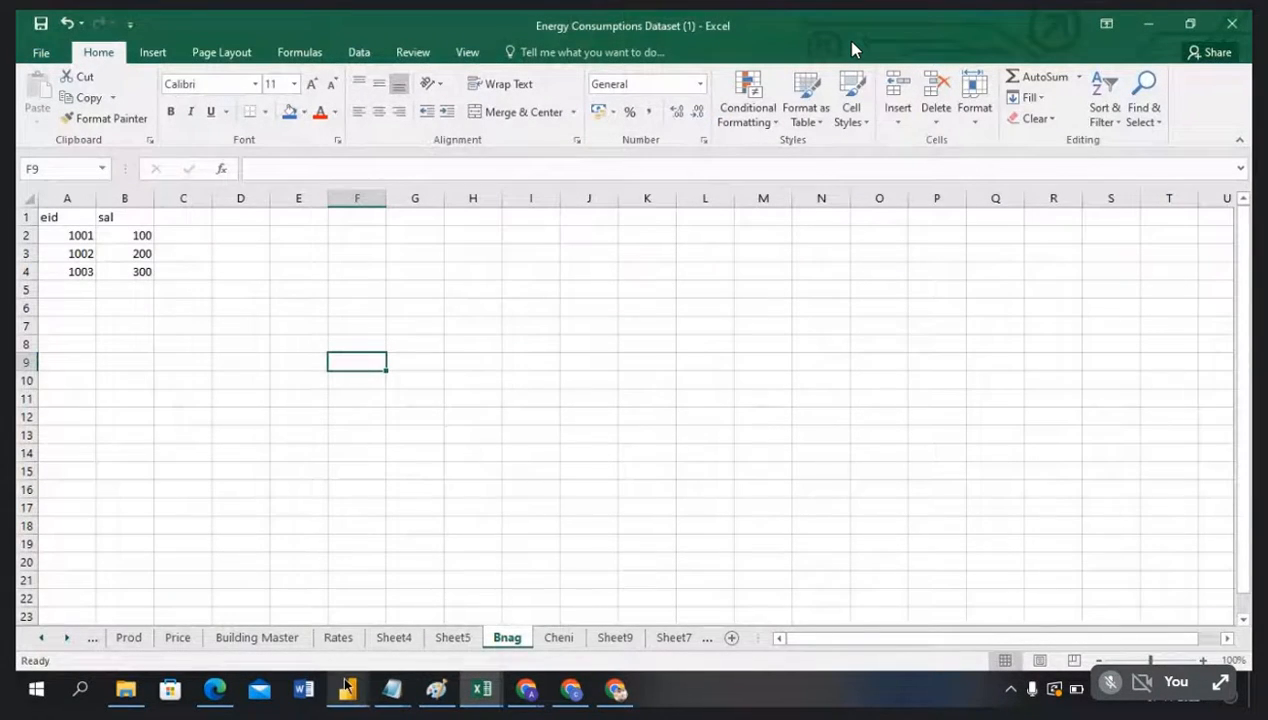
{"action": "left_click", "coordinate": [345, 686]}
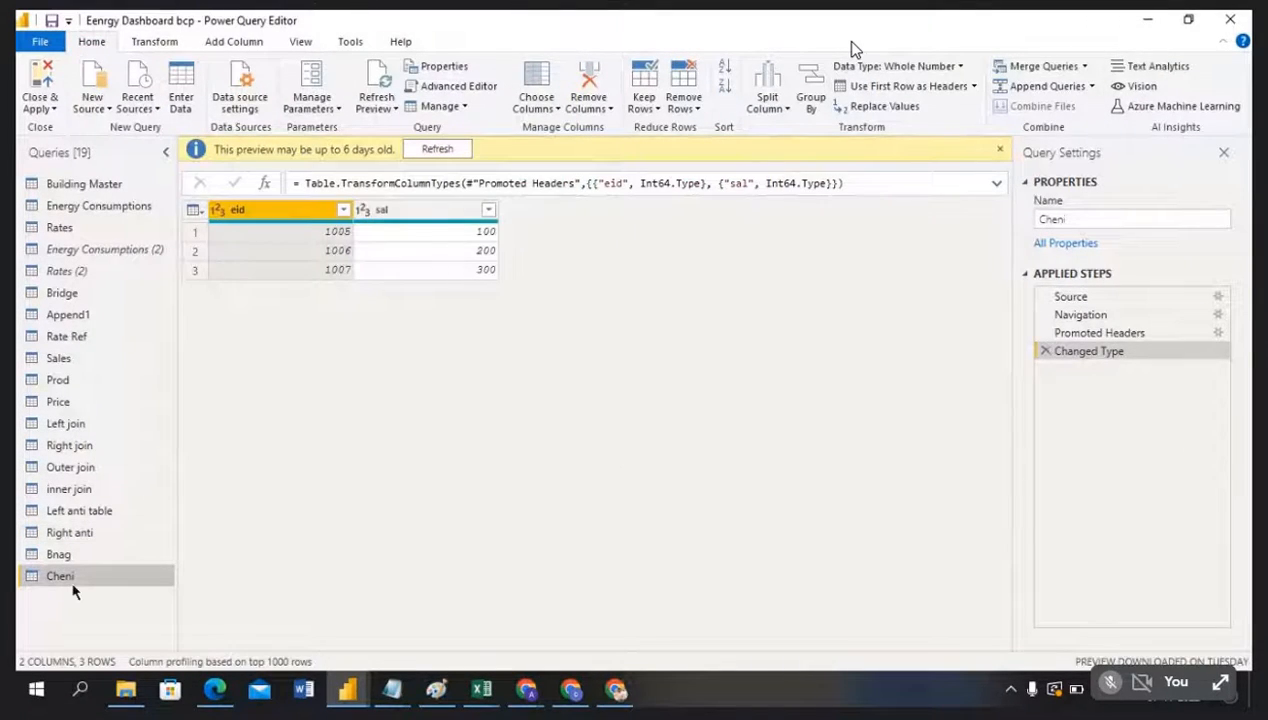
Step: Review the eid and sal columns of the imported Bnag and Cheni queries
{"action": "left_click", "coordinate": [76, 555]}
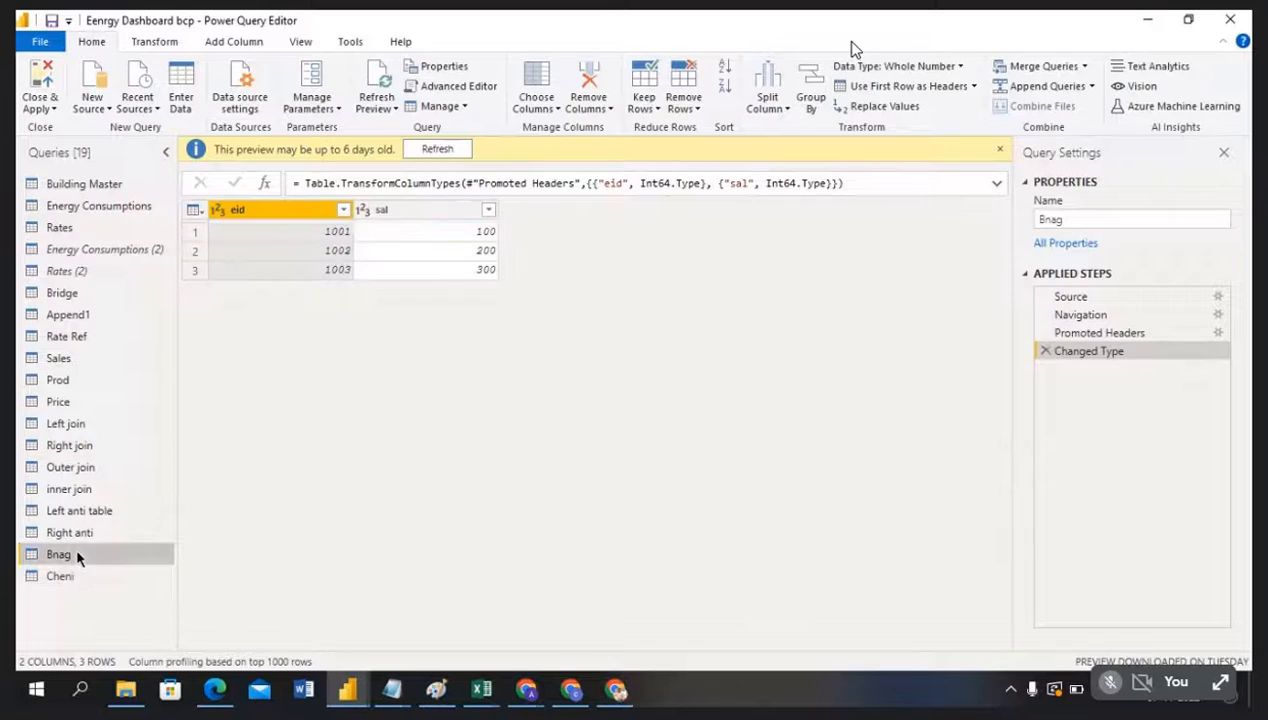
{"action": "left_click", "coordinate": [76, 577]}
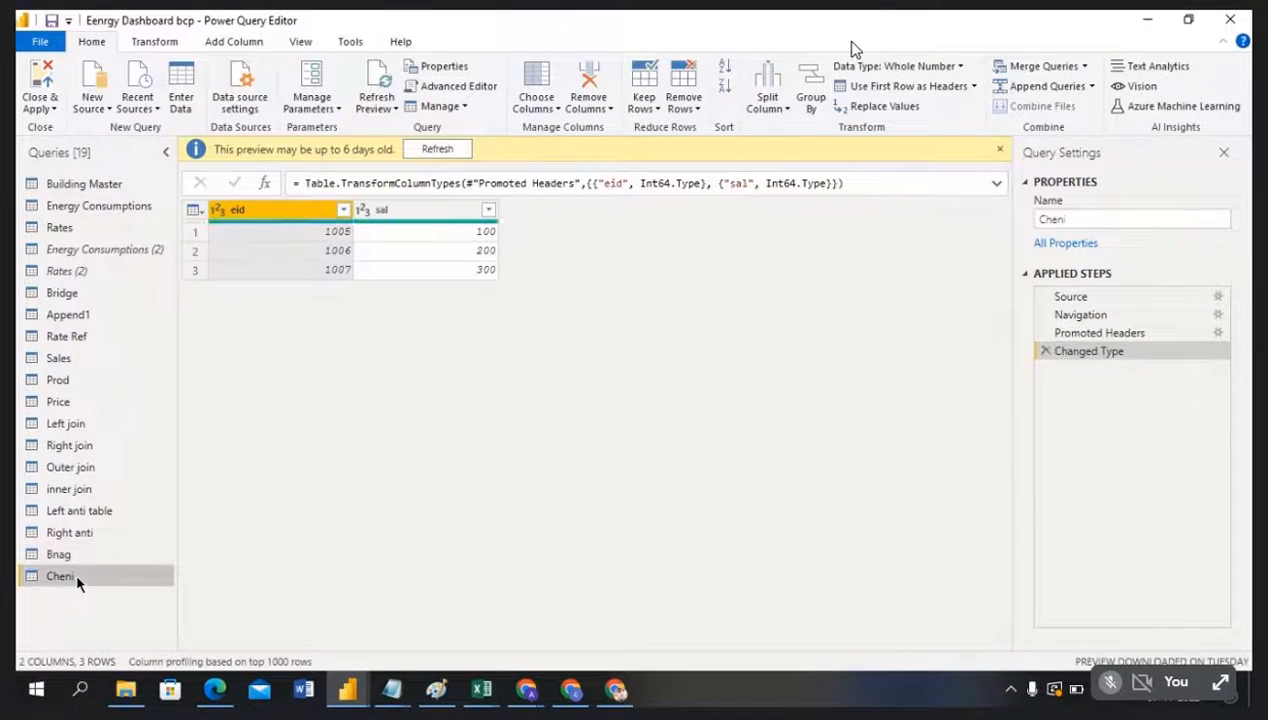
{"action": "left_click", "coordinate": [81, 556]}
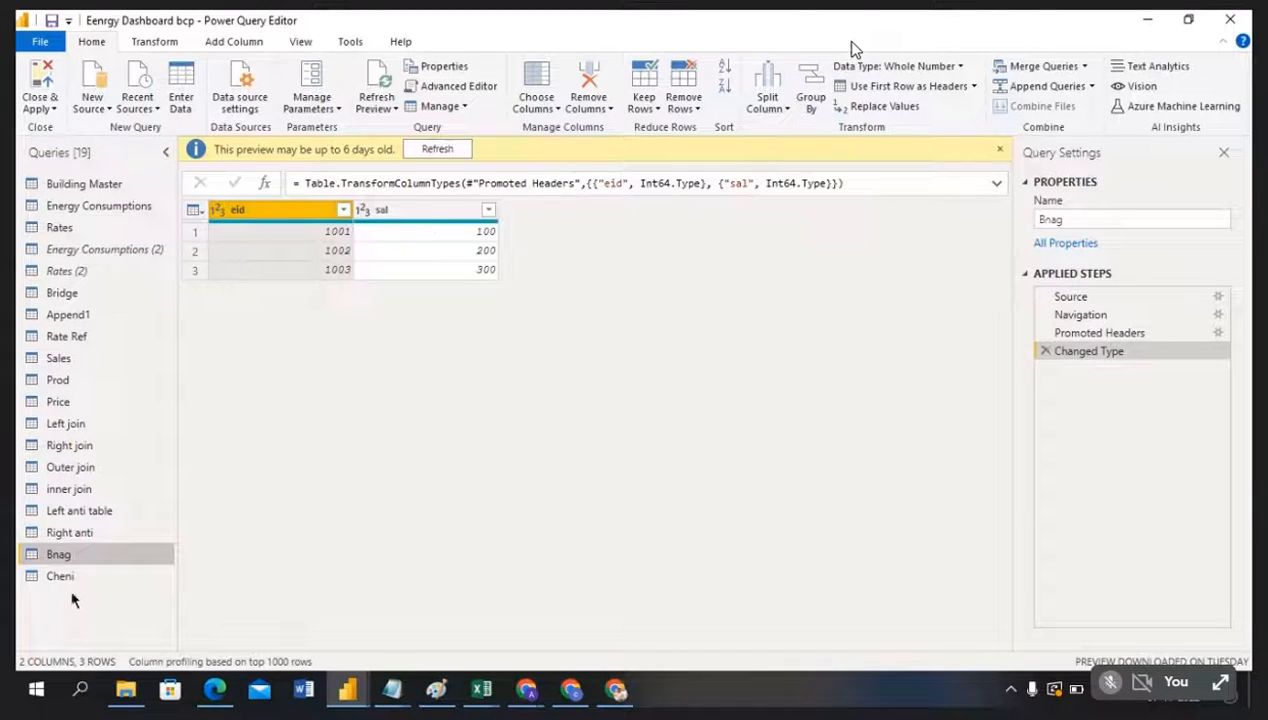
{"action": "left_click", "coordinate": [79, 577]}
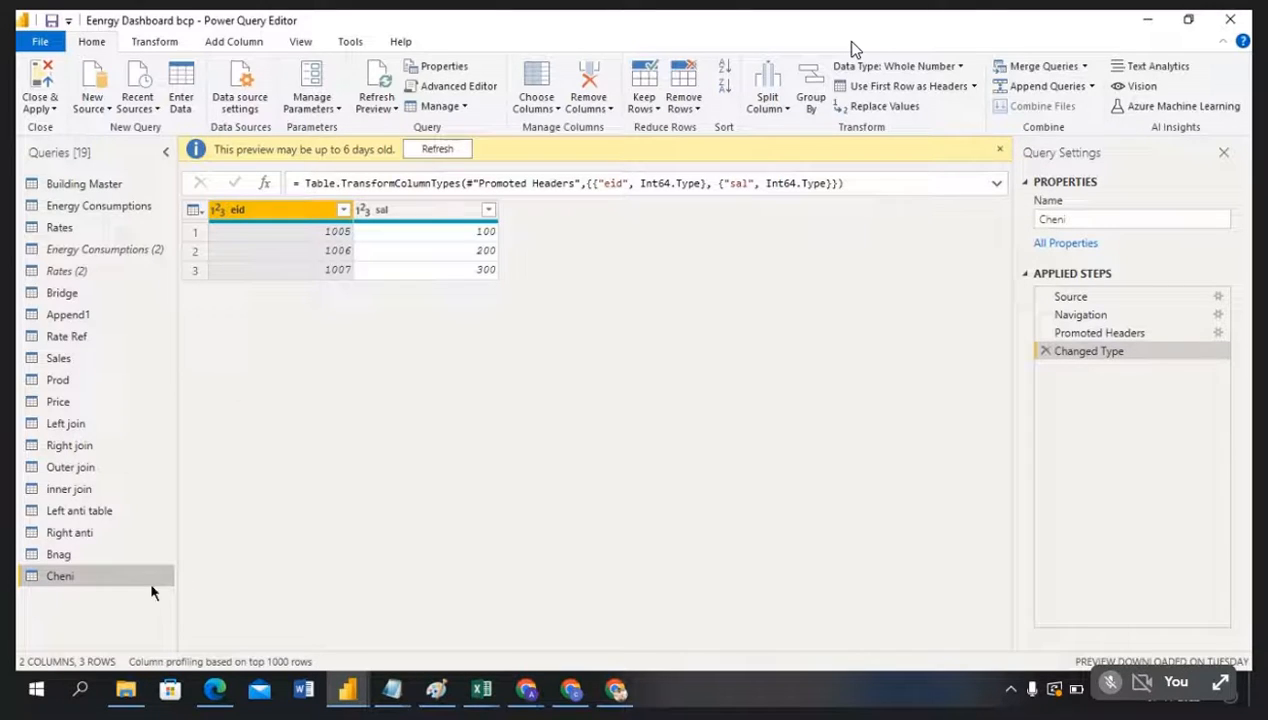
Step: Append the Cheni table to the Bnag query using Append Queries with two tables
{"action": "left_click", "coordinate": [65, 555]}
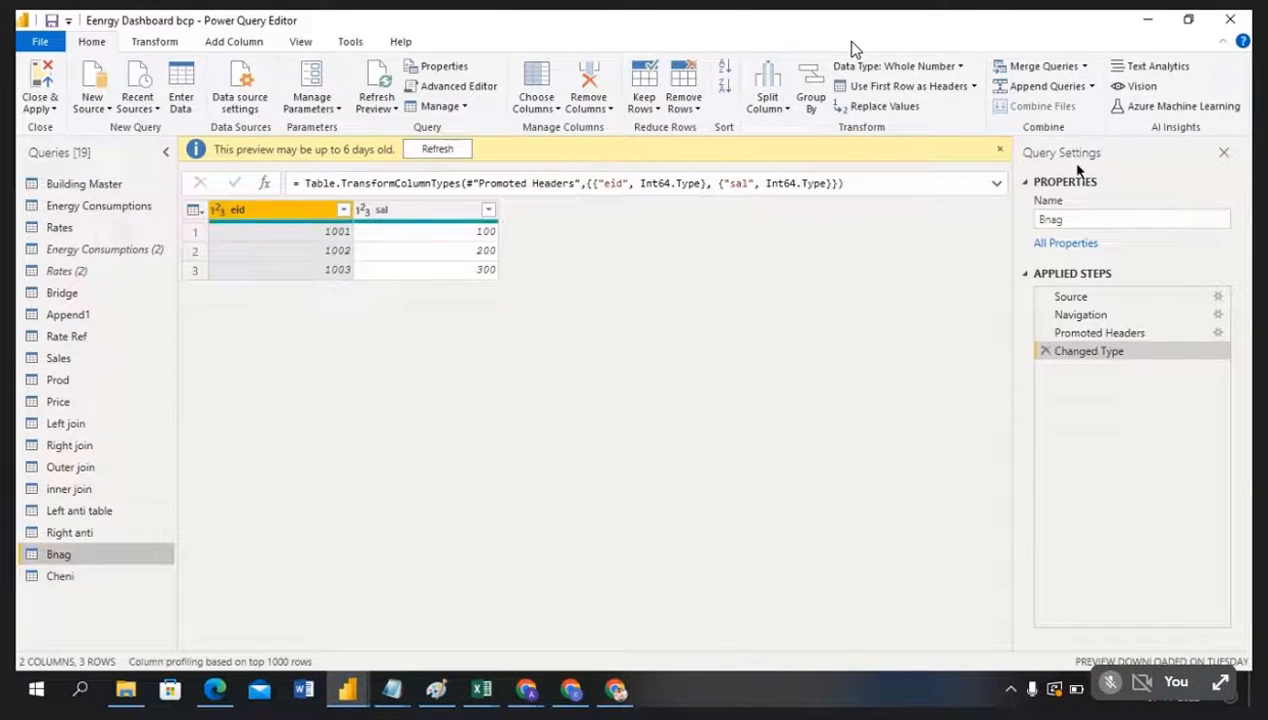
{"action": "left_click", "coordinate": [1091, 86]}
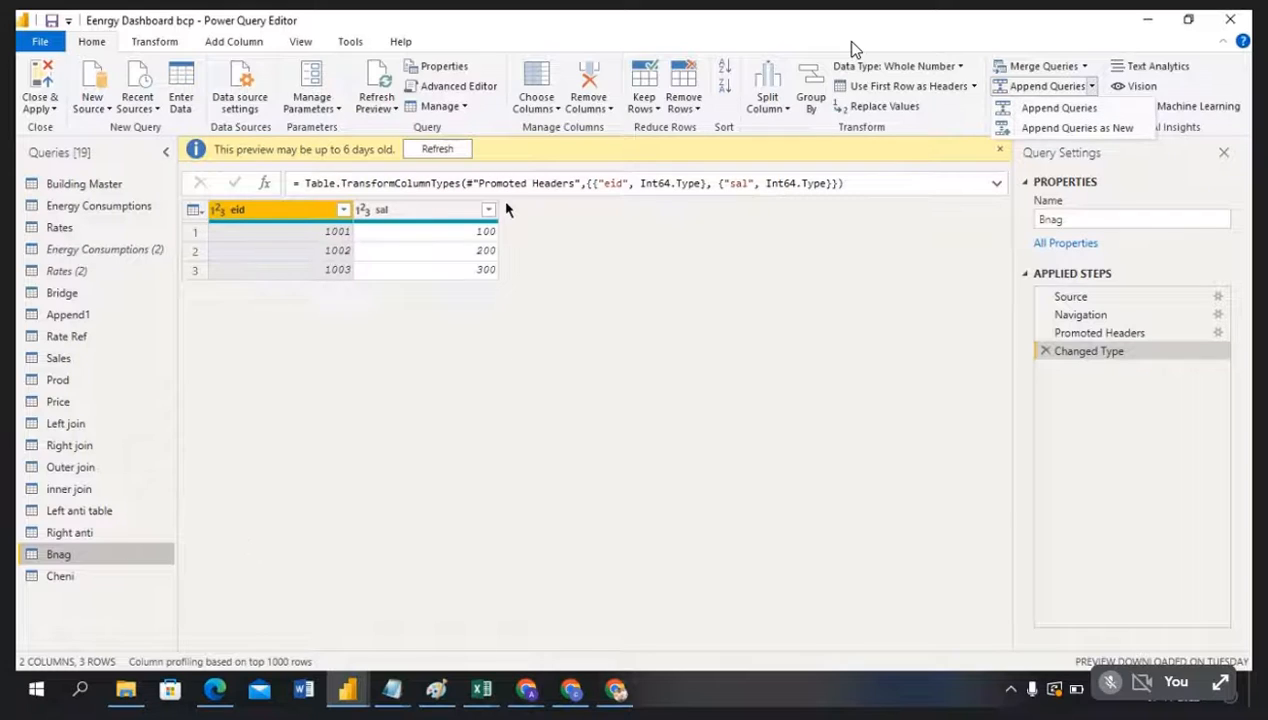
{"action": "left_click", "coordinate": [1059, 107]}
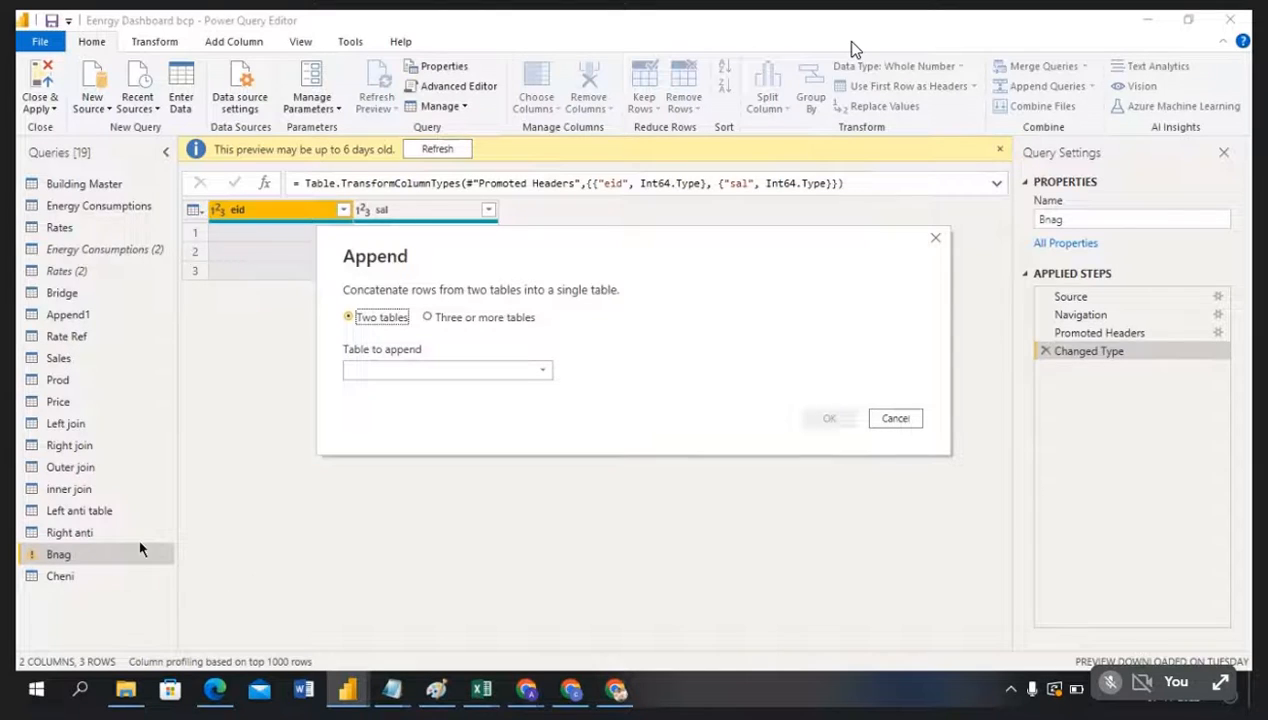
{"action": "left_click", "coordinate": [543, 376]}
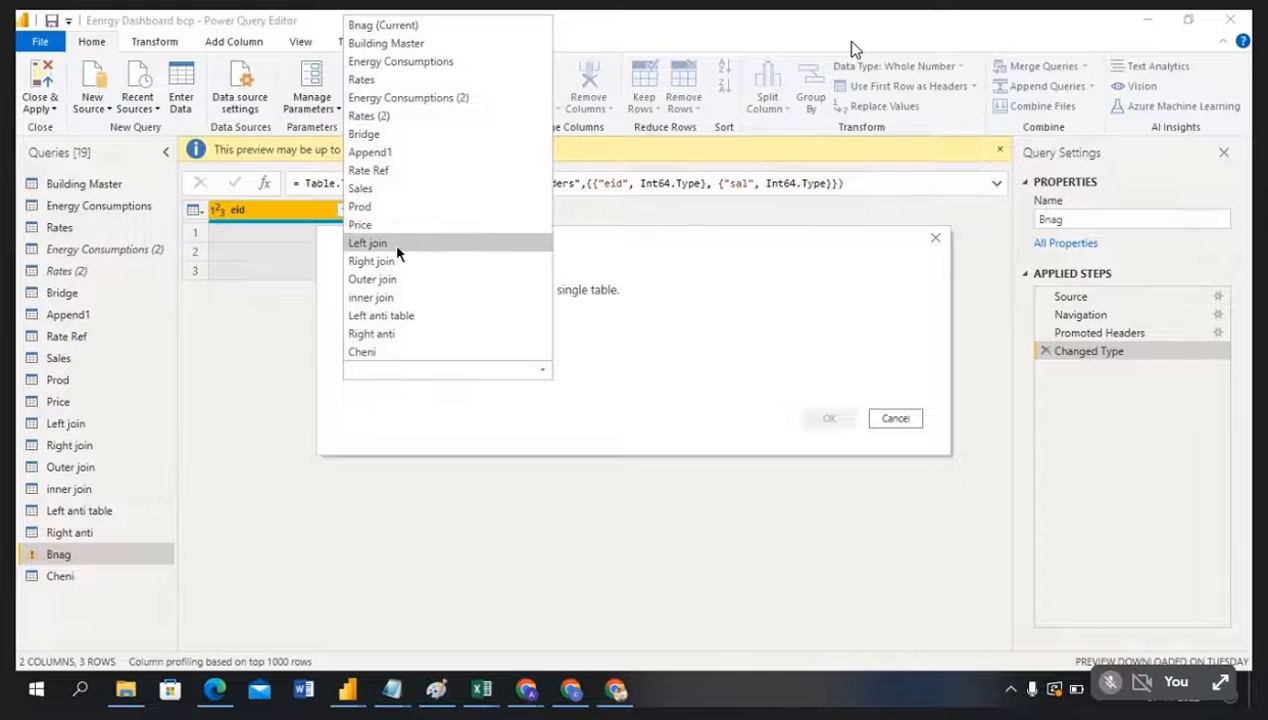
{"action": "left_click", "coordinate": [390, 355]}
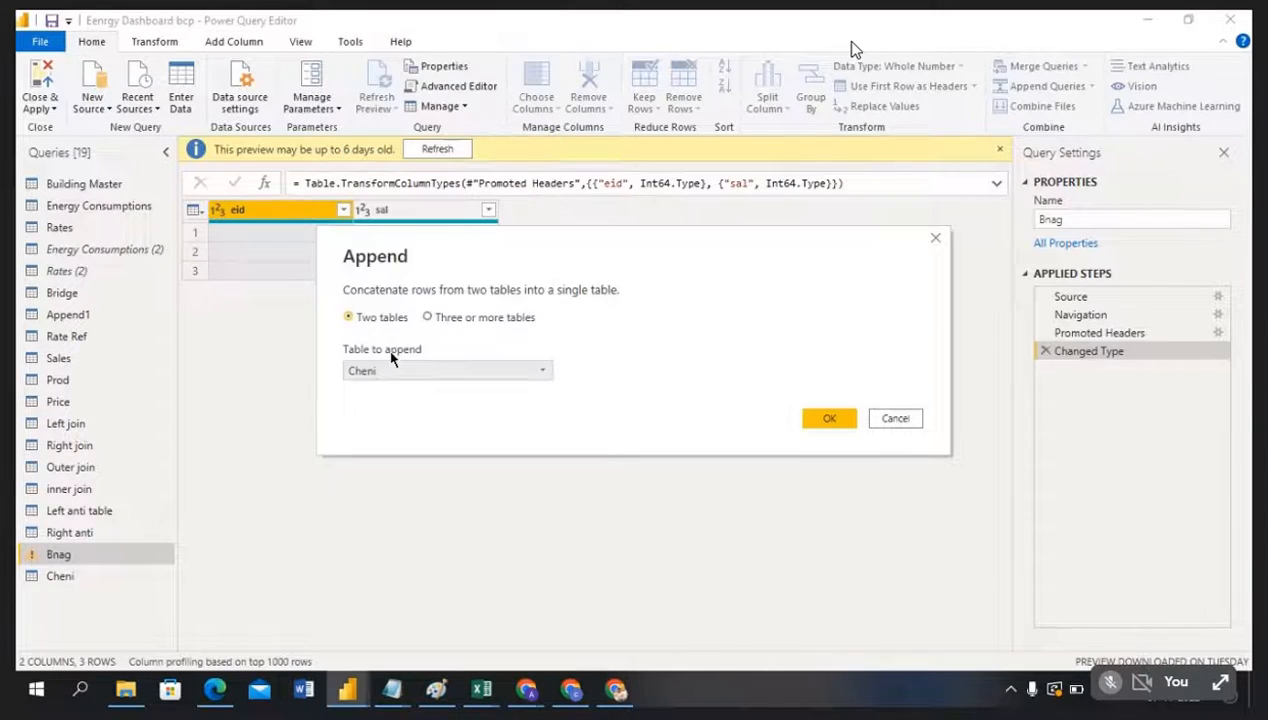
{"action": "left_click", "coordinate": [827, 420]}
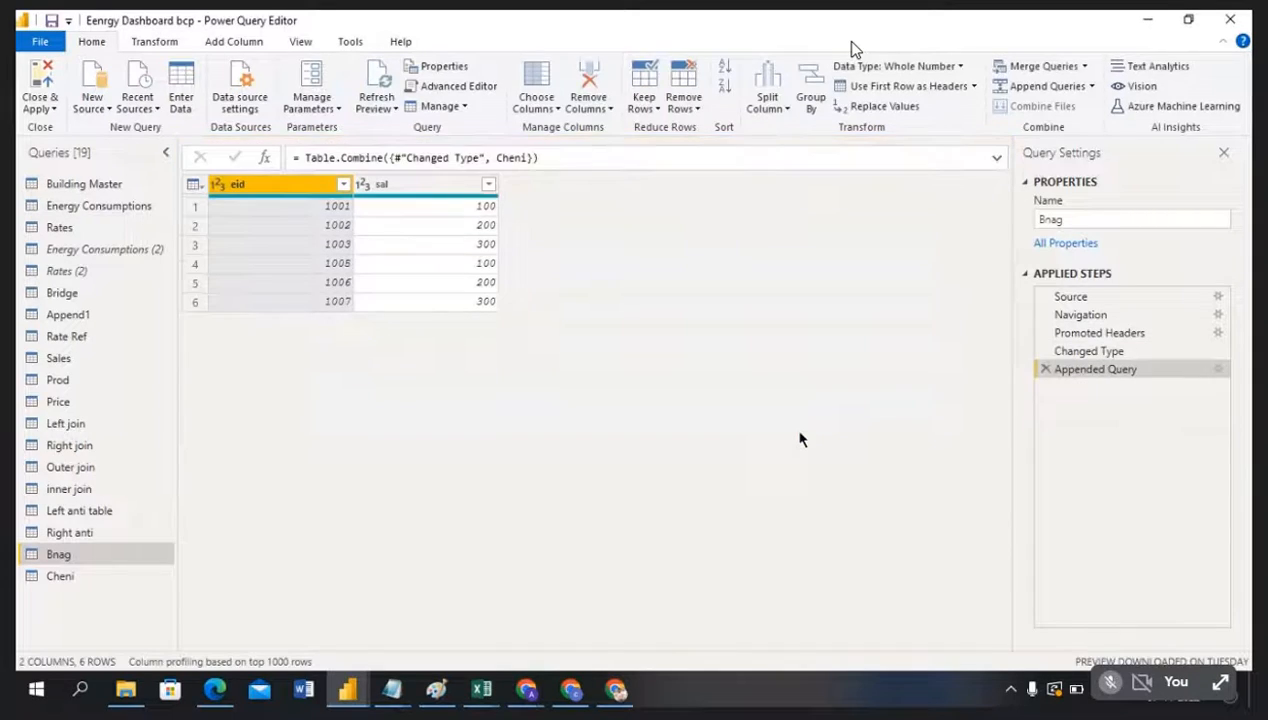
Step: Compare the Cheni query and the appended Bnag query with the Chenni and Bagalore sheets in the Power consume workbook
{"action": "left_click", "coordinate": [77, 580]}
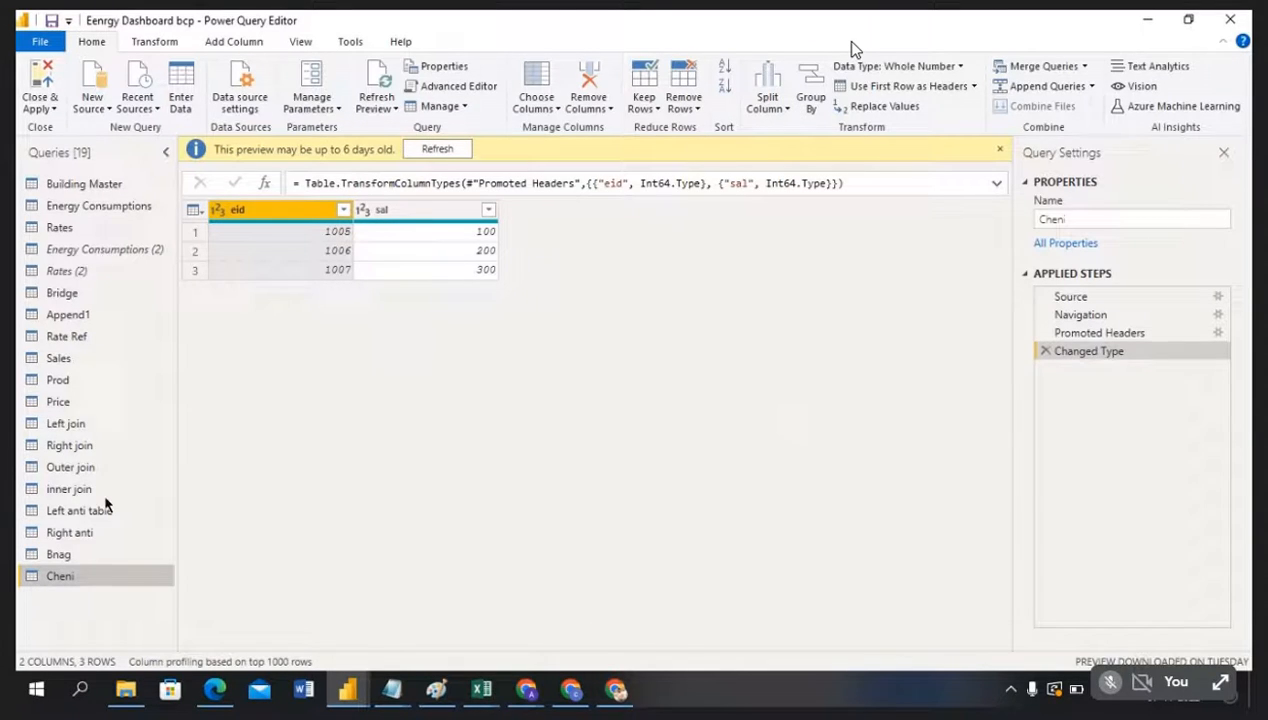
{"action": "left_click", "coordinate": [99, 554]}
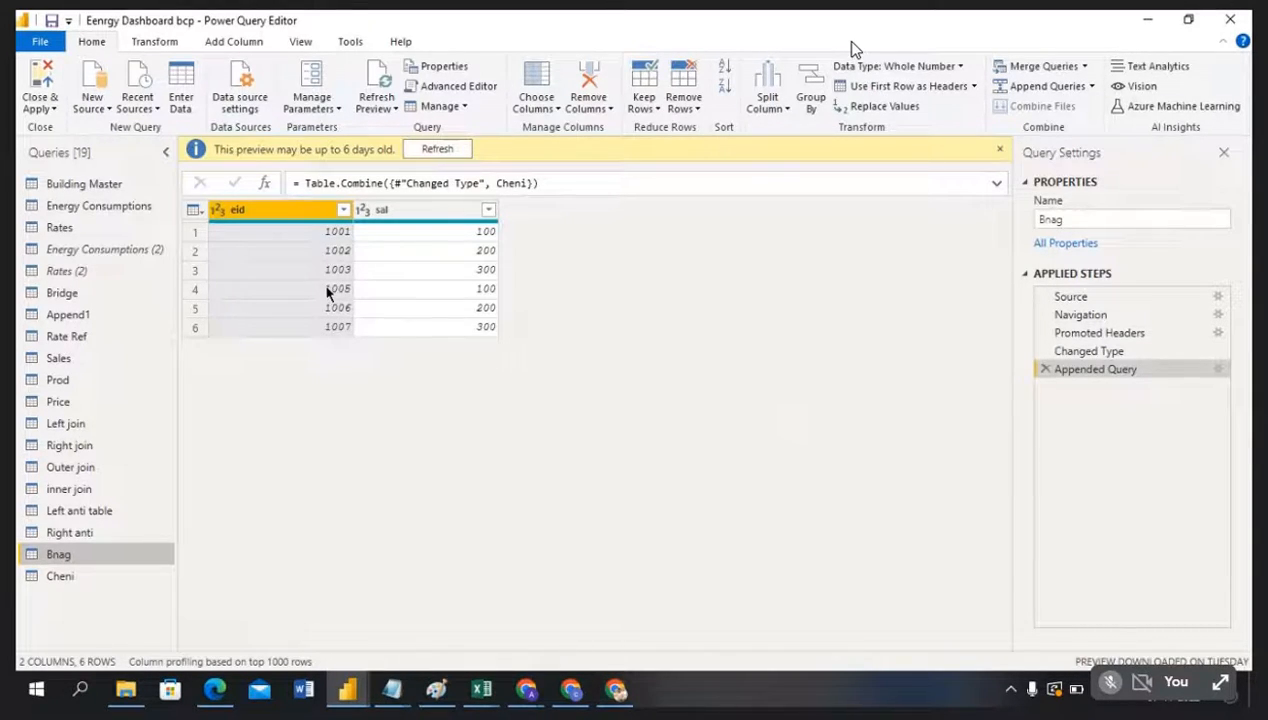
{"action": "left_click", "coordinate": [481, 689]}
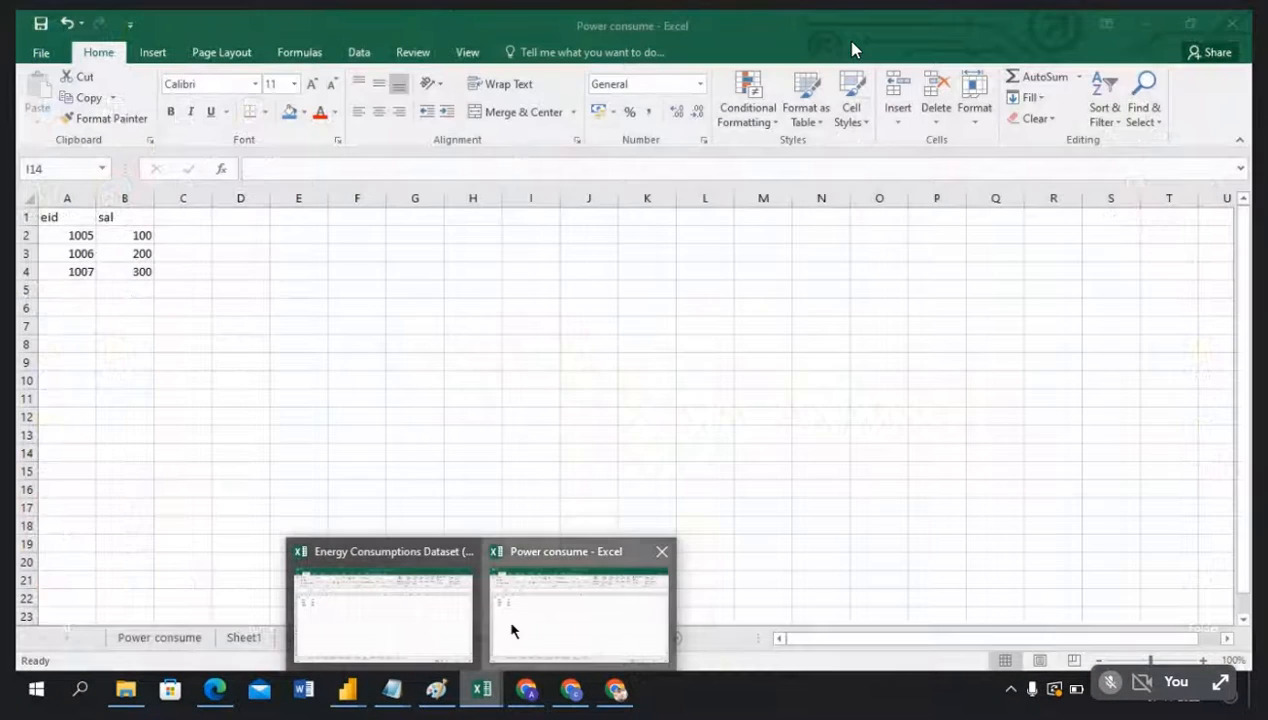
{"action": "left_click", "coordinate": [512, 630]}
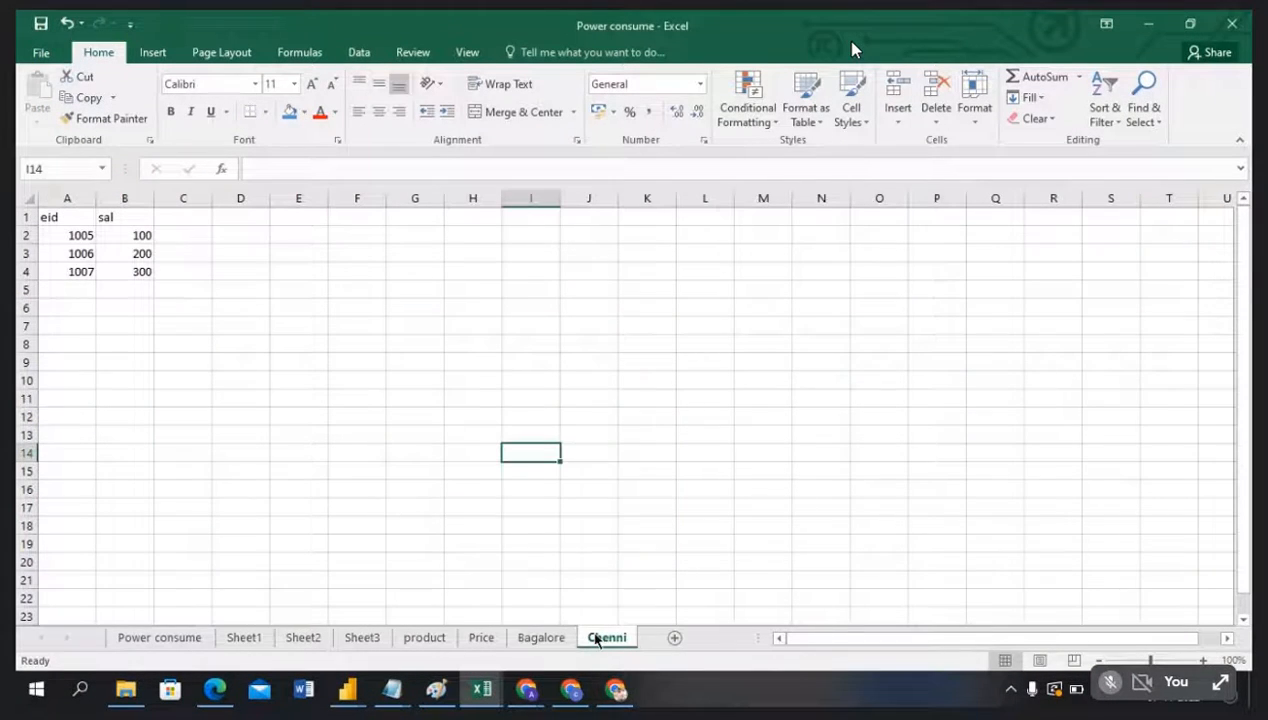
{"action": "left_click_drag", "start_coordinate": [62, 235], "coordinate": [146, 273]}
{"action": "left_click", "coordinate": [530, 637]}
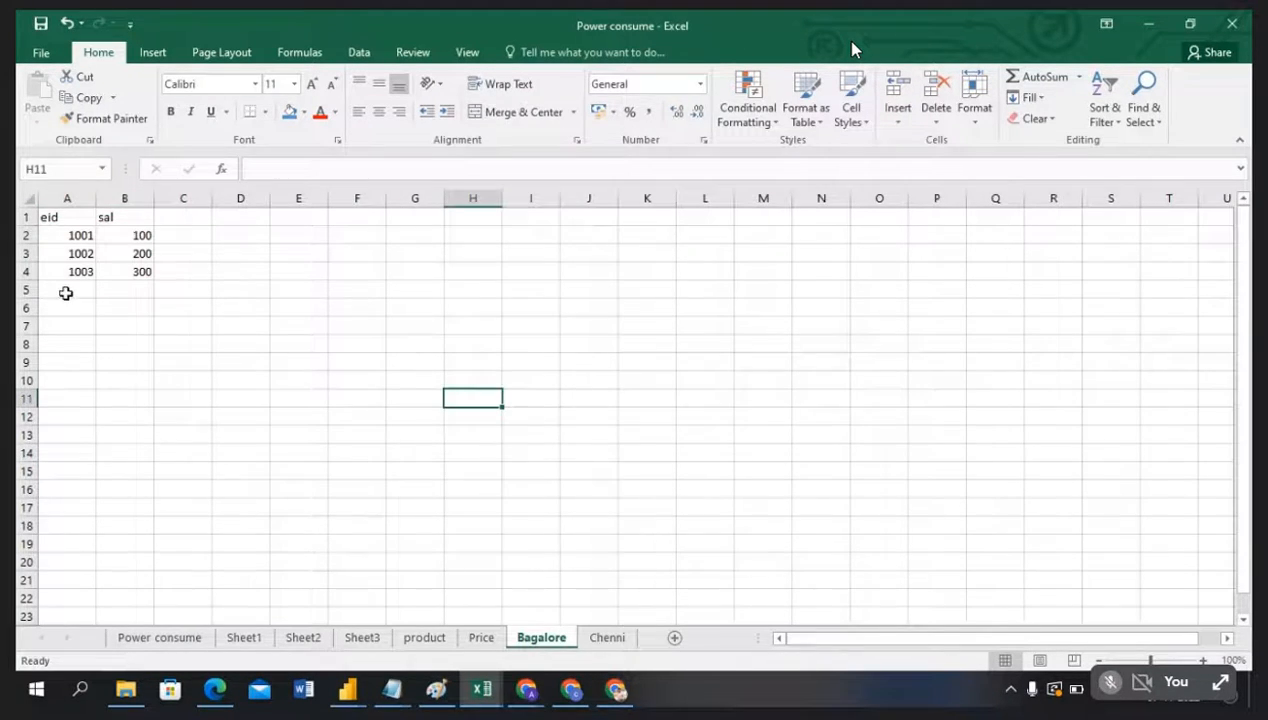
Step: Return to the Power Query Editor and remove the Appended Query step from the Bnag query
{"action": "left_click_drag", "start_coordinate": [65, 291], "coordinate": [125, 342]}
{"action": "key", "text": "alt+Tab"}
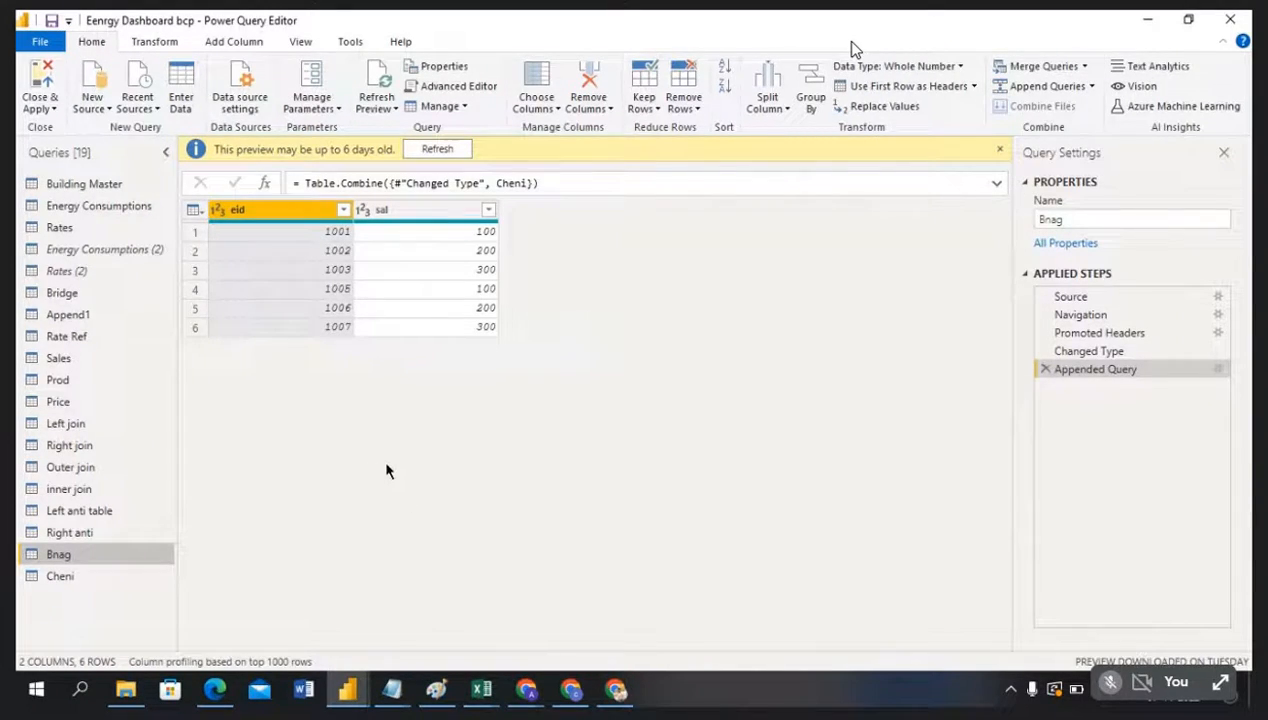
{"action": "left_click", "coordinate": [1046, 370]}
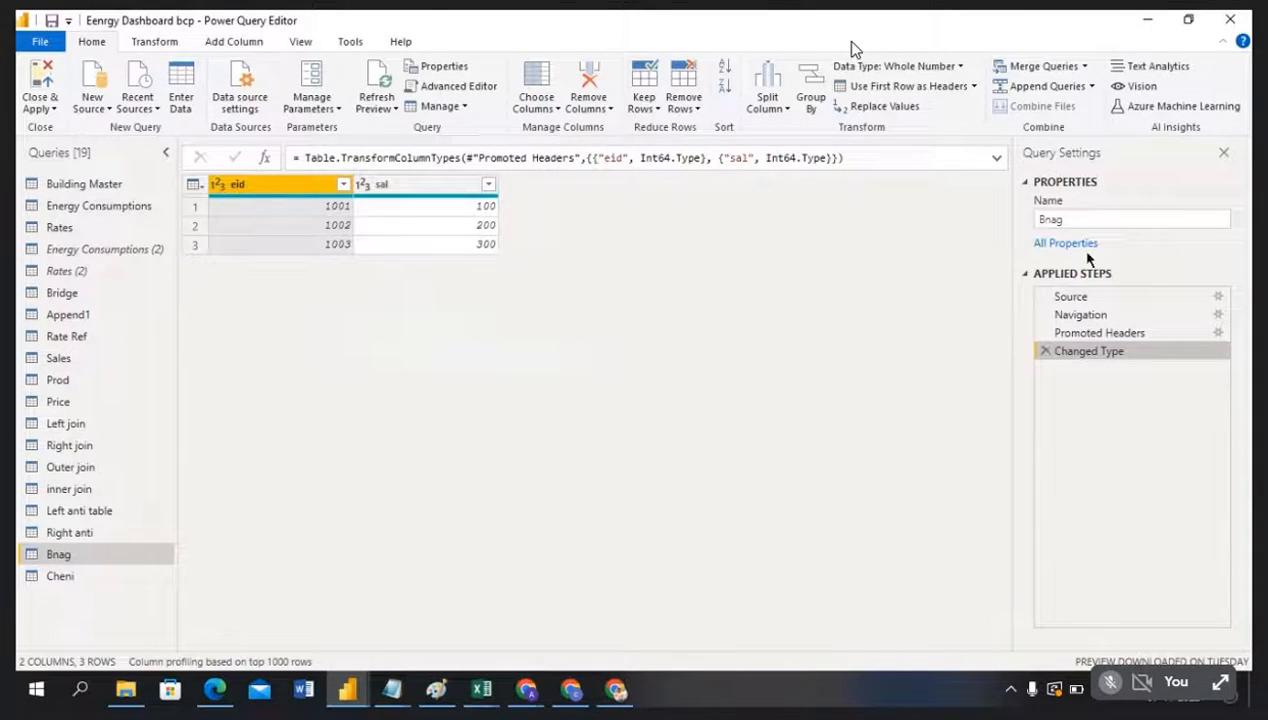
Step: Append Queries as New with two tables, using Bnag as the first table and Cheni as the second
{"action": "left_click", "coordinate": [1094, 87]}
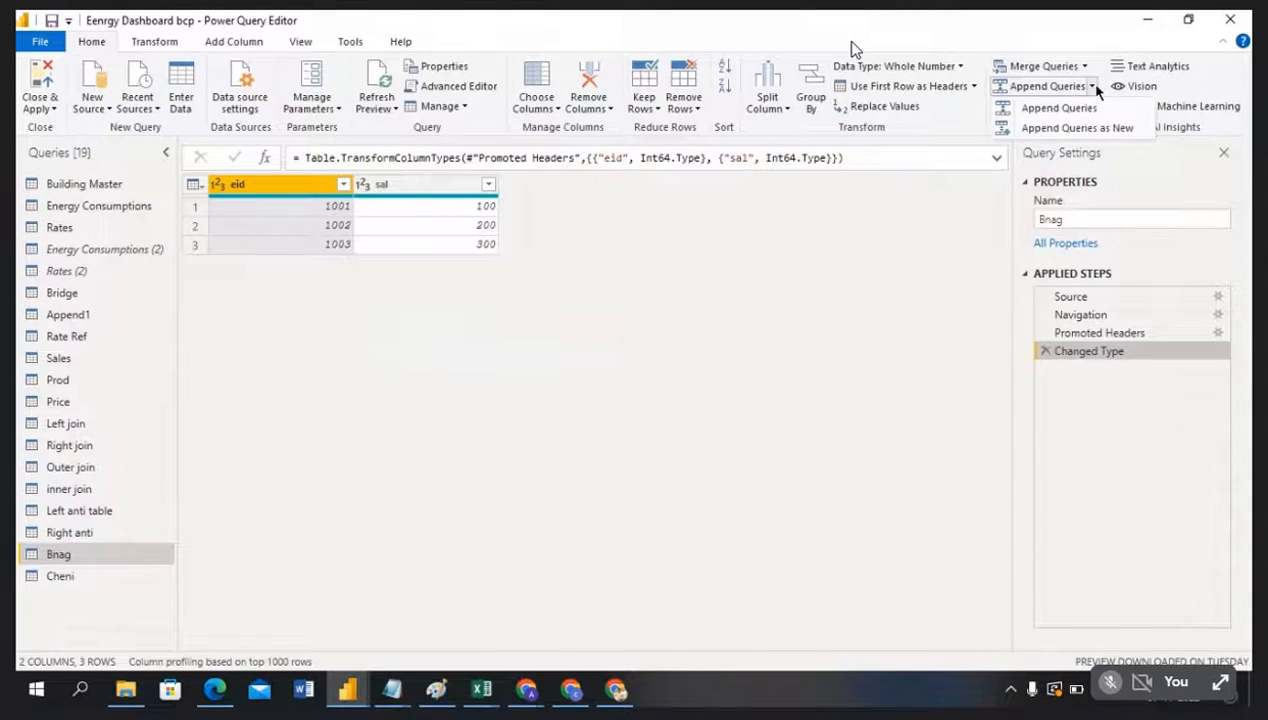
{"action": "left_click", "coordinate": [1097, 128]}
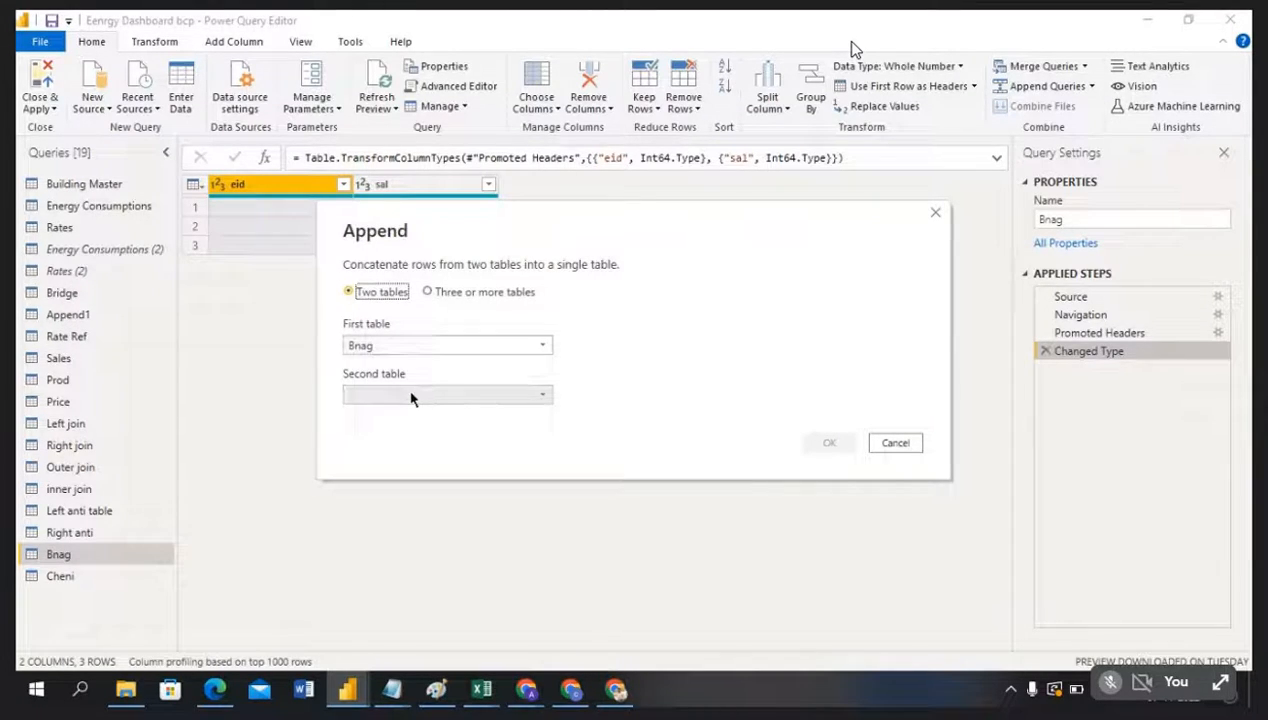
{"action": "left_click", "coordinate": [405, 395]}
{"action": "left_click", "coordinate": [395, 372]}
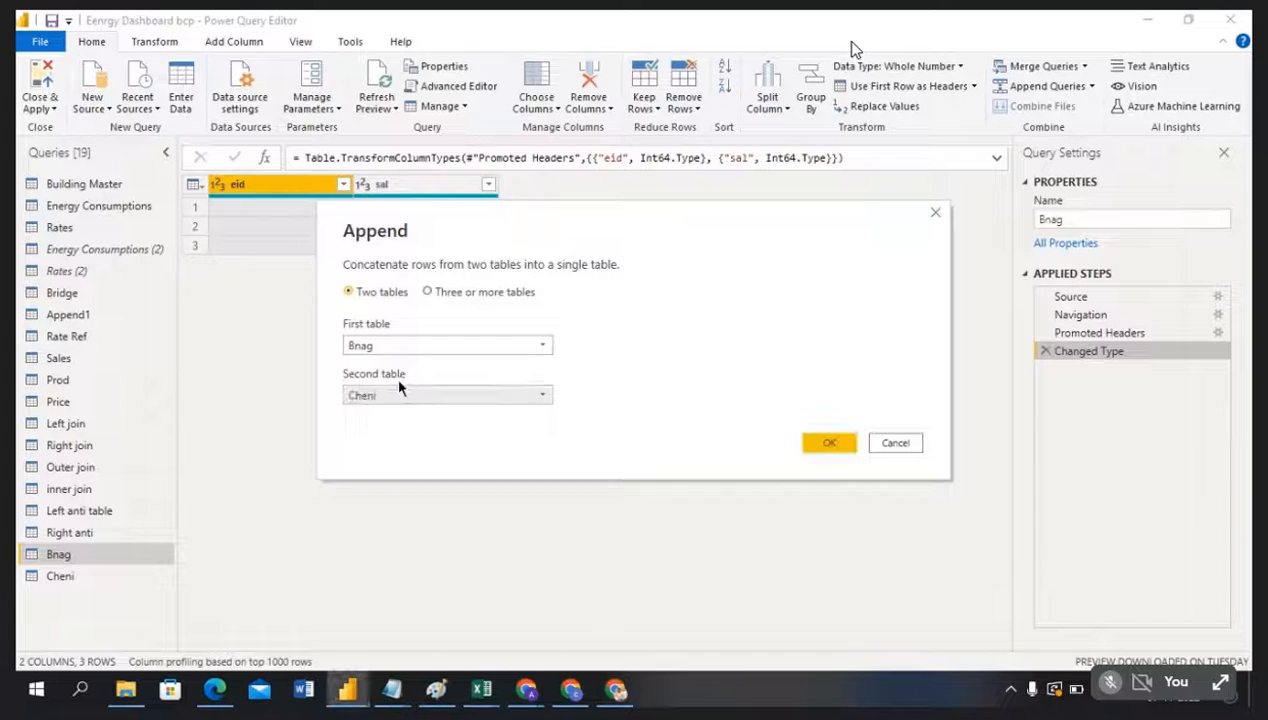
{"action": "left_click", "coordinate": [825, 444]}
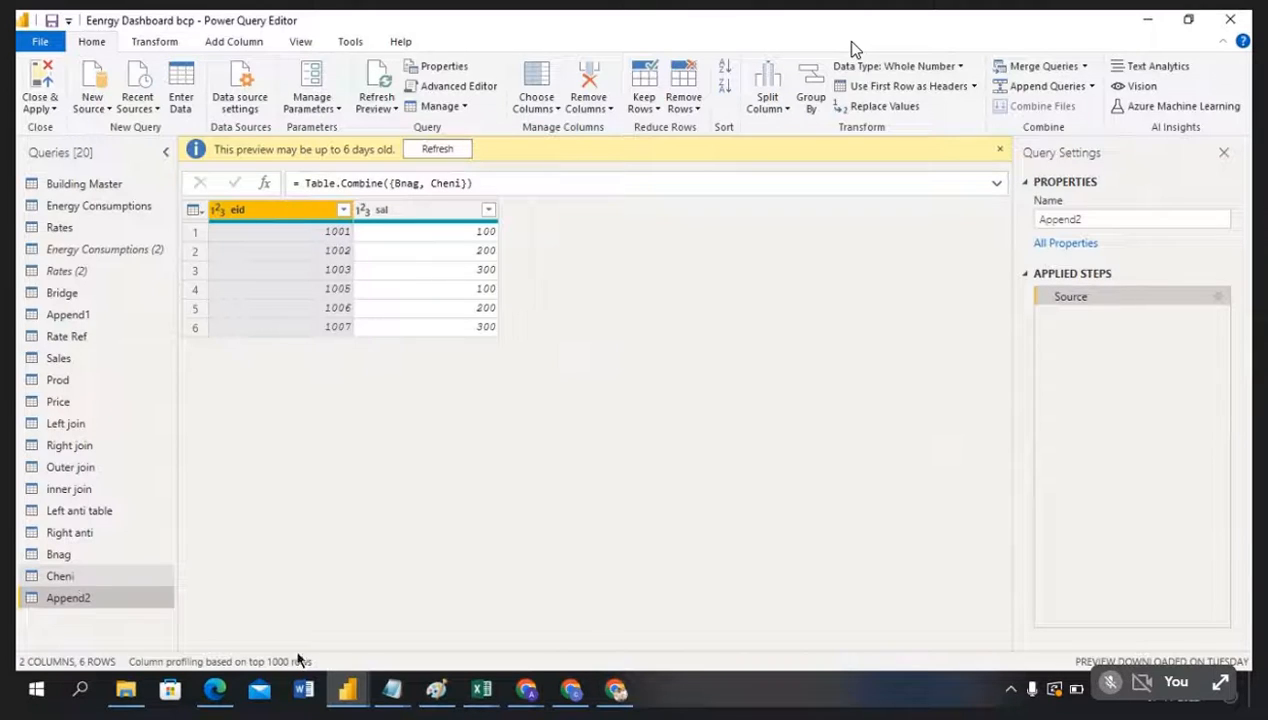
Step: Compare the eid and sal headers and rows of the Bagalore and Chenni sheets in the Power consume workbook
{"action": "mouse_move", "coordinate": [481, 689]}
{"action": "left_click", "coordinate": [600, 580]}
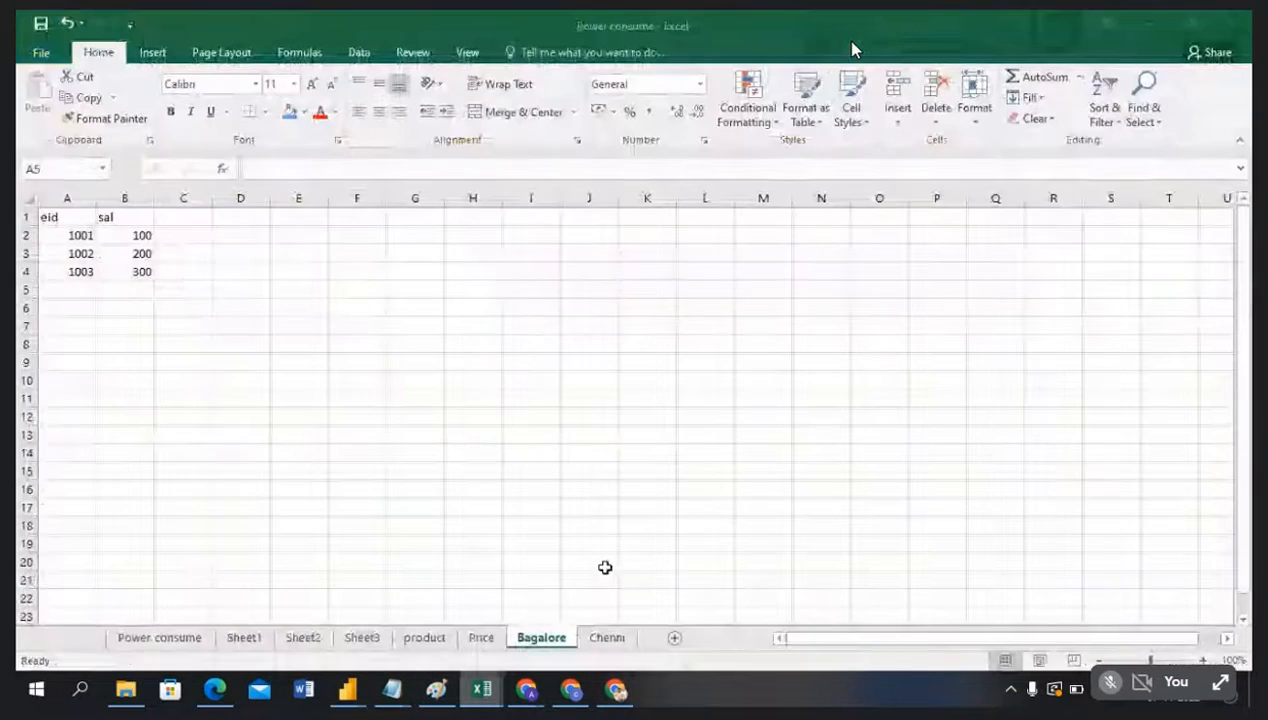
{"action": "left_click", "coordinate": [56, 216]}
{"action": "left_click", "coordinate": [112, 218]}
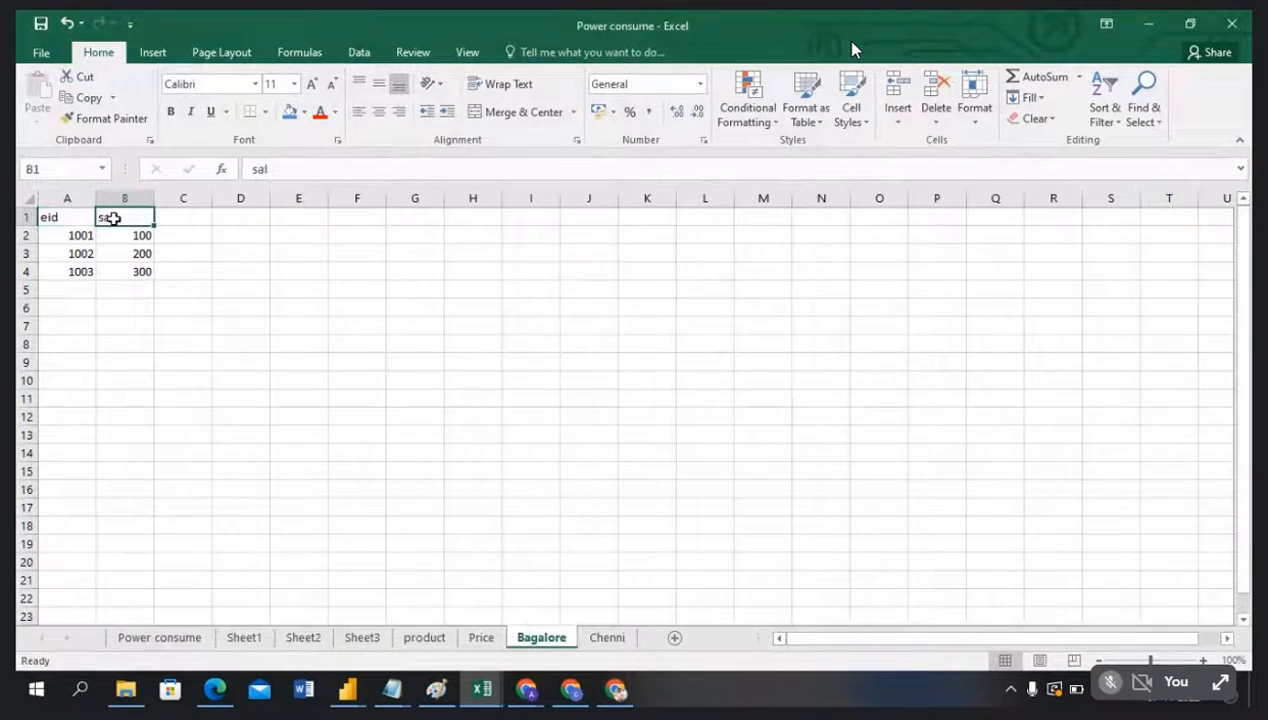
{"action": "left_click", "coordinate": [605, 638]}
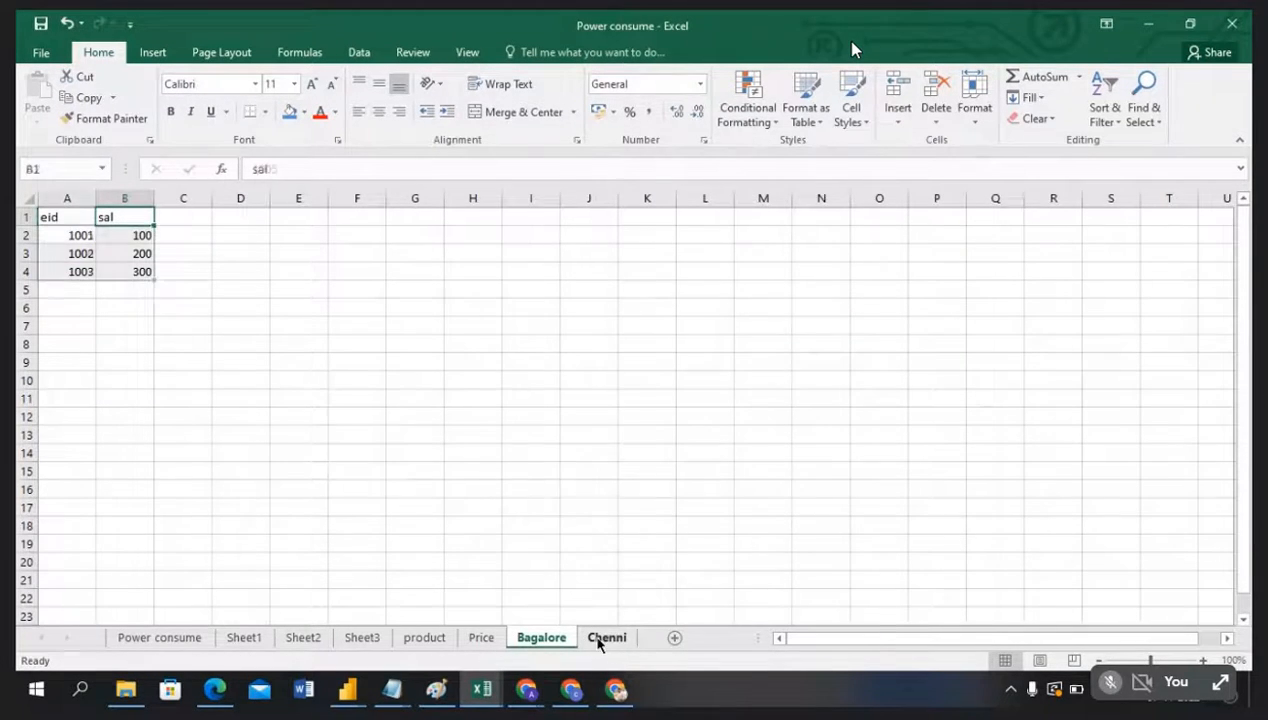
{"action": "left_click", "coordinate": [66, 216]}
{"action": "left_click", "coordinate": [115, 218]}
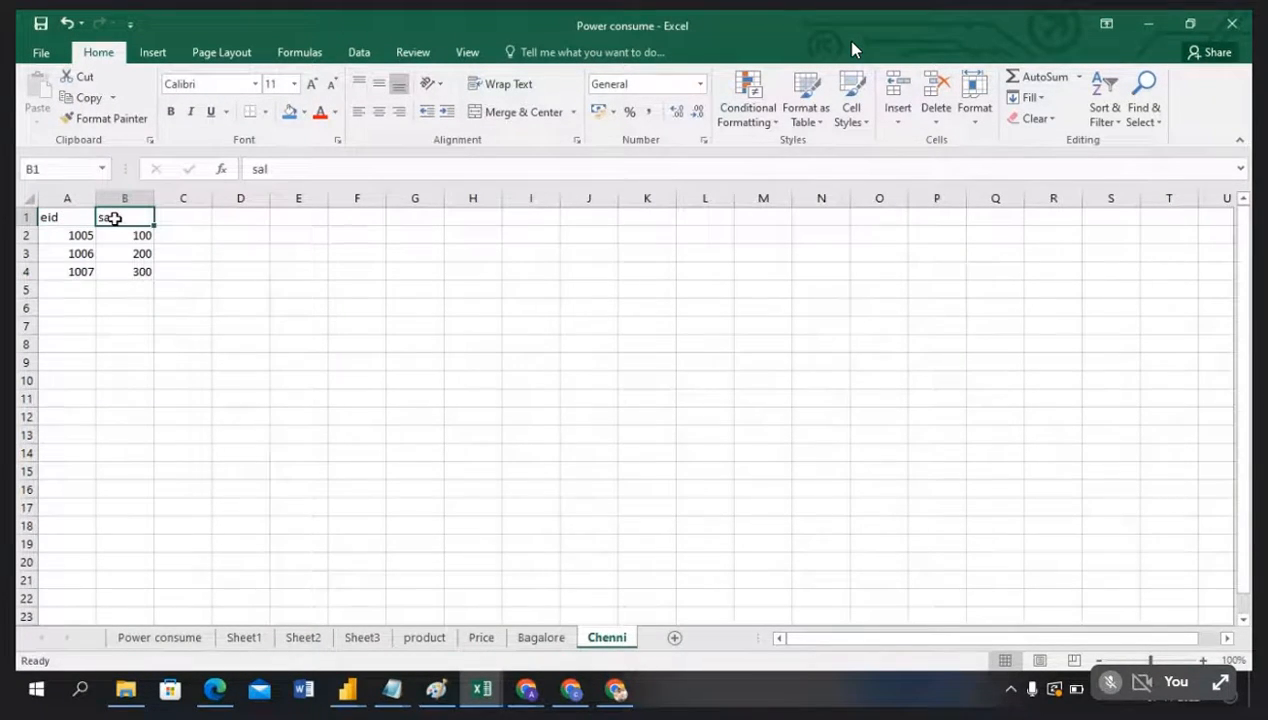
{"action": "left_click_drag", "start_coordinate": [67, 217], "coordinate": [112, 219]}
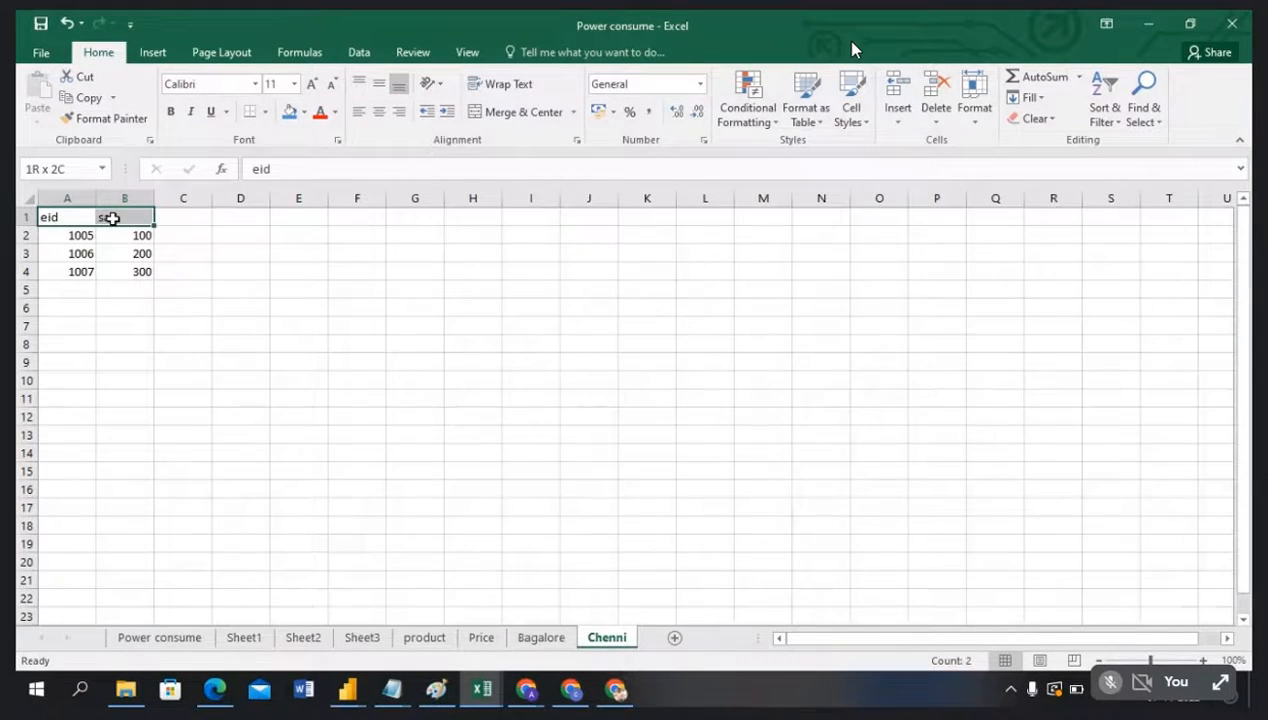
{"action": "left_click", "coordinate": [536, 637]}
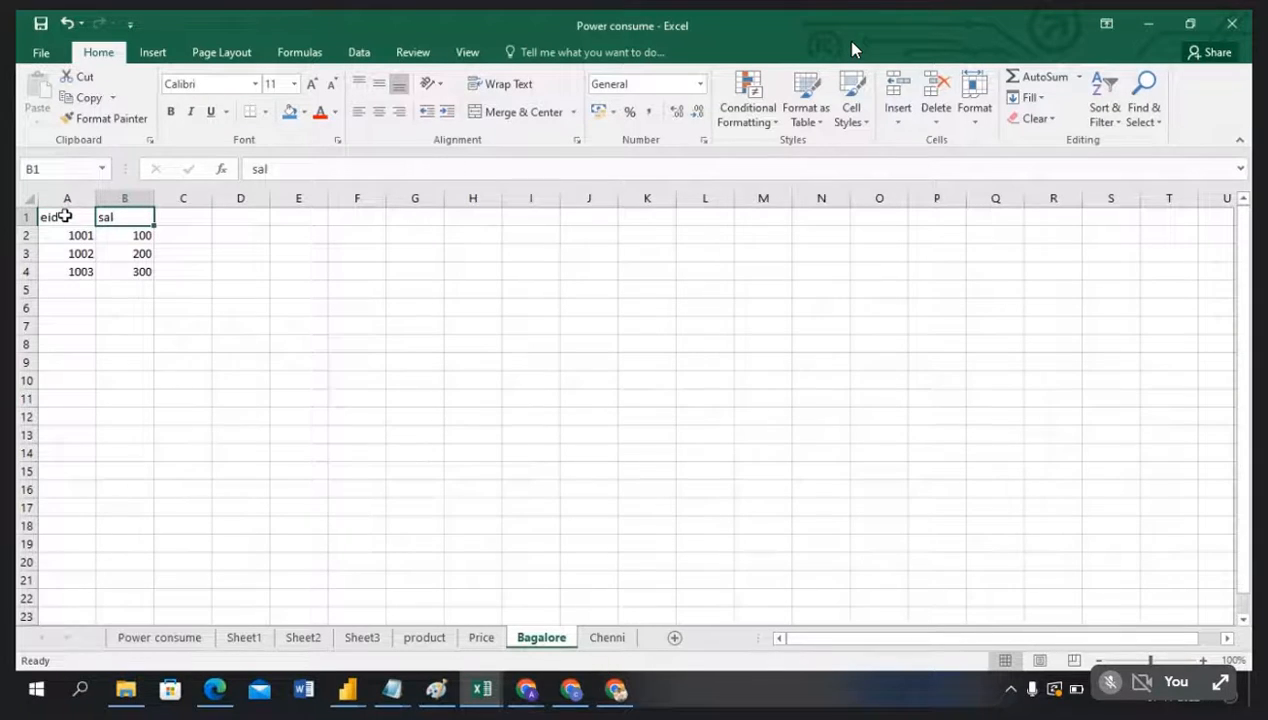
{"action": "left_click_drag", "start_coordinate": [64, 215], "coordinate": [102, 218]}
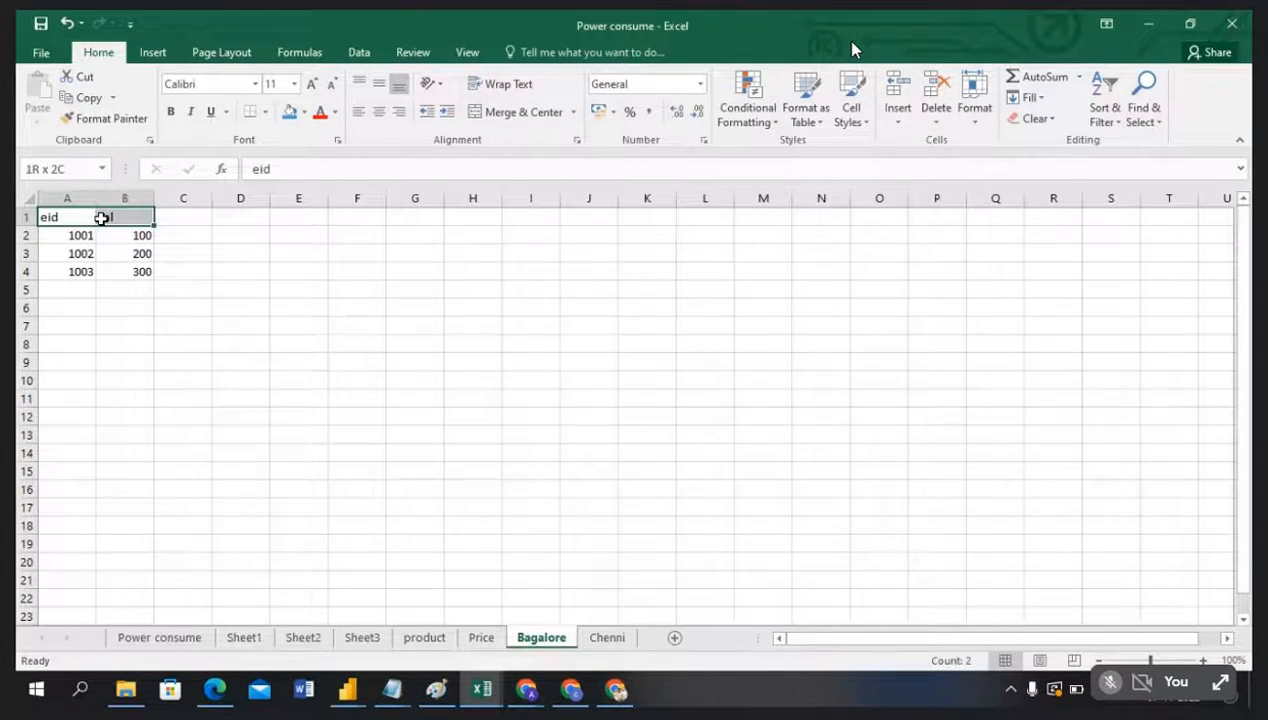
{"action": "left_click", "coordinate": [600, 639]}
{"action": "key", "text": "ctrl+v"}
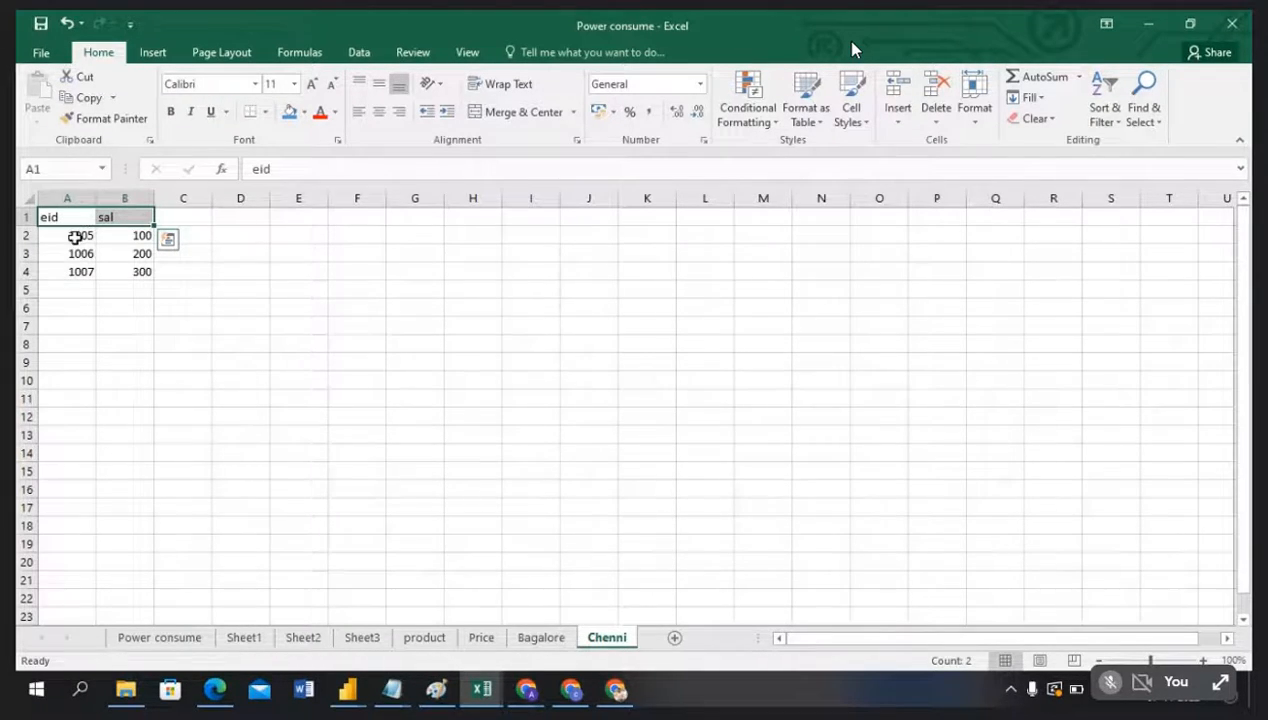
{"action": "left_click_drag", "start_coordinate": [74, 235], "coordinate": [134, 272]}
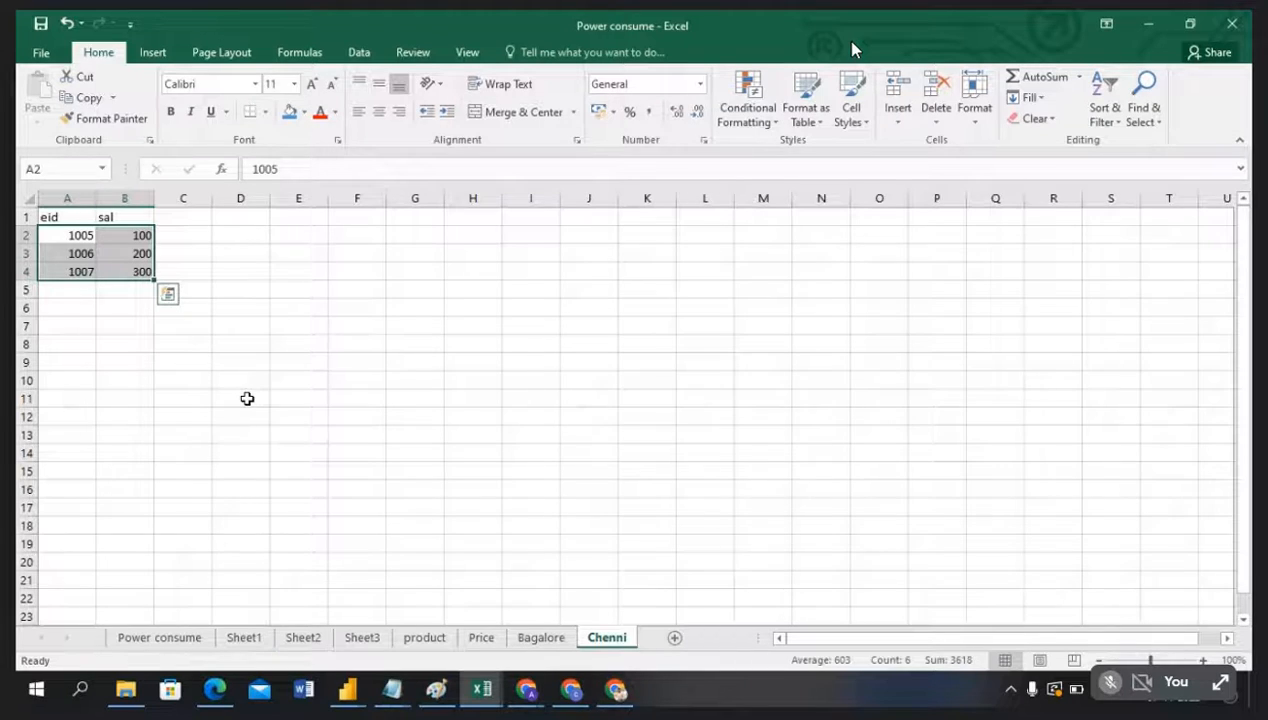
{"action": "left_click", "coordinate": [190, 395]}
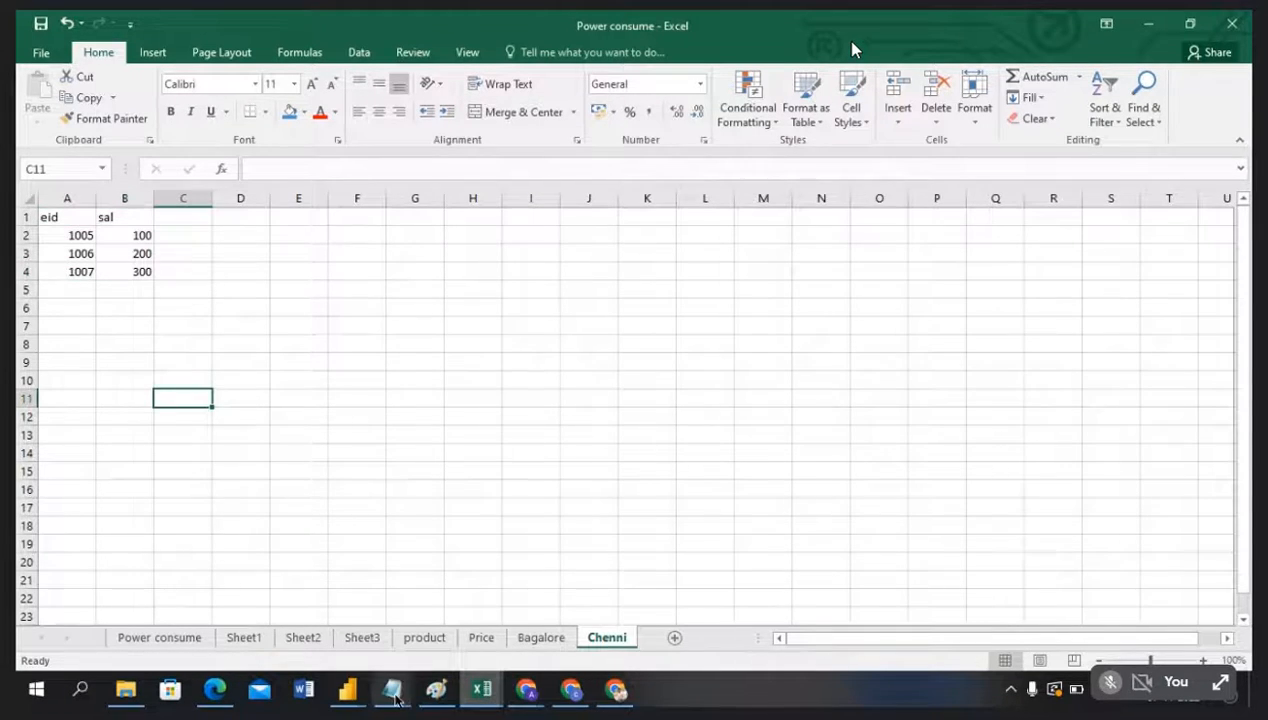
Step: Switch to the Energy Consumptions Dataset (1) workbook and rename the sal header in the Bnag sheet as salary
{"action": "mouse_move", "coordinate": [365, 697]}
{"action": "left_click", "coordinate": [450, 610]}
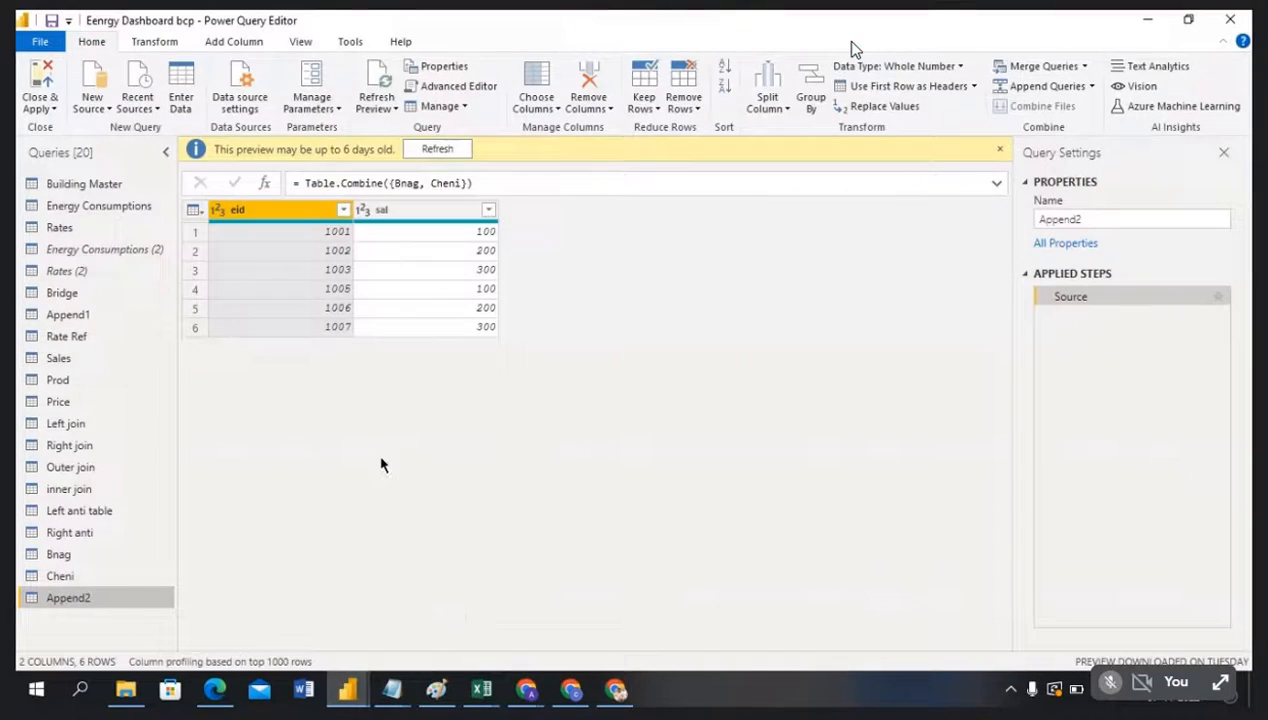
{"action": "left_click", "coordinate": [60, 555]}
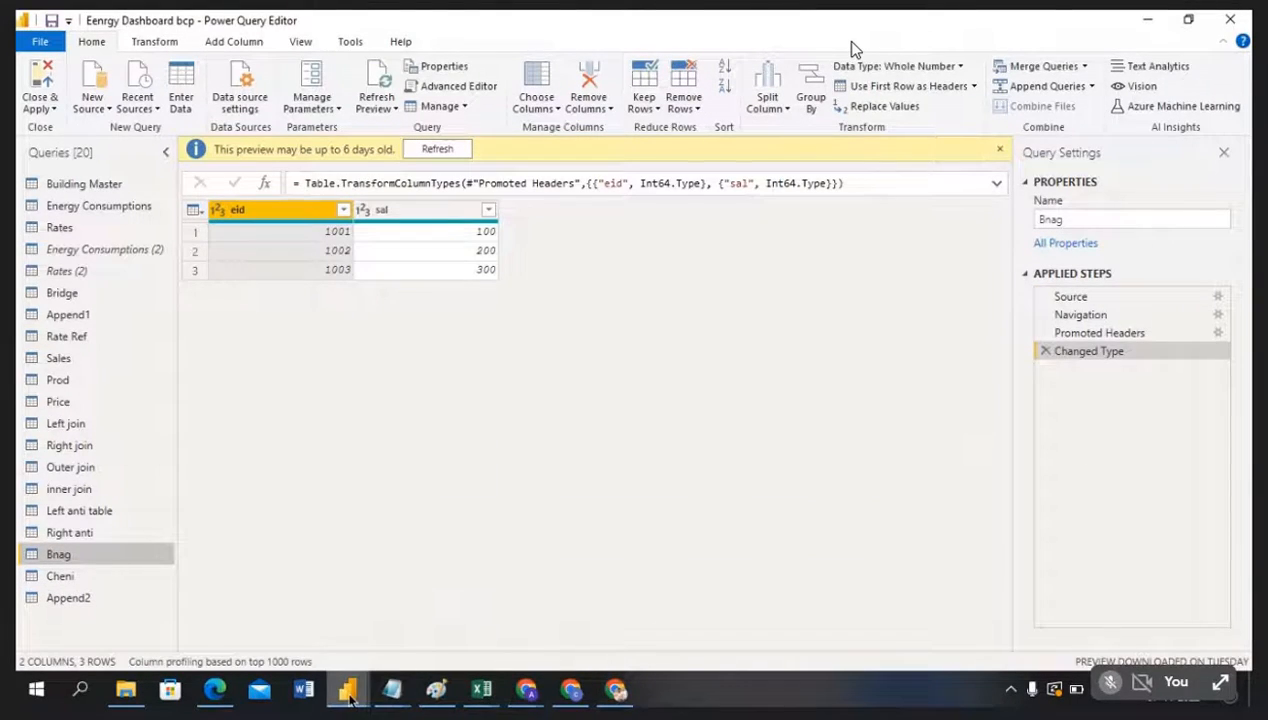
{"action": "mouse_move", "coordinate": [349, 697]}
{"action": "mouse_move", "coordinate": [481, 695]}
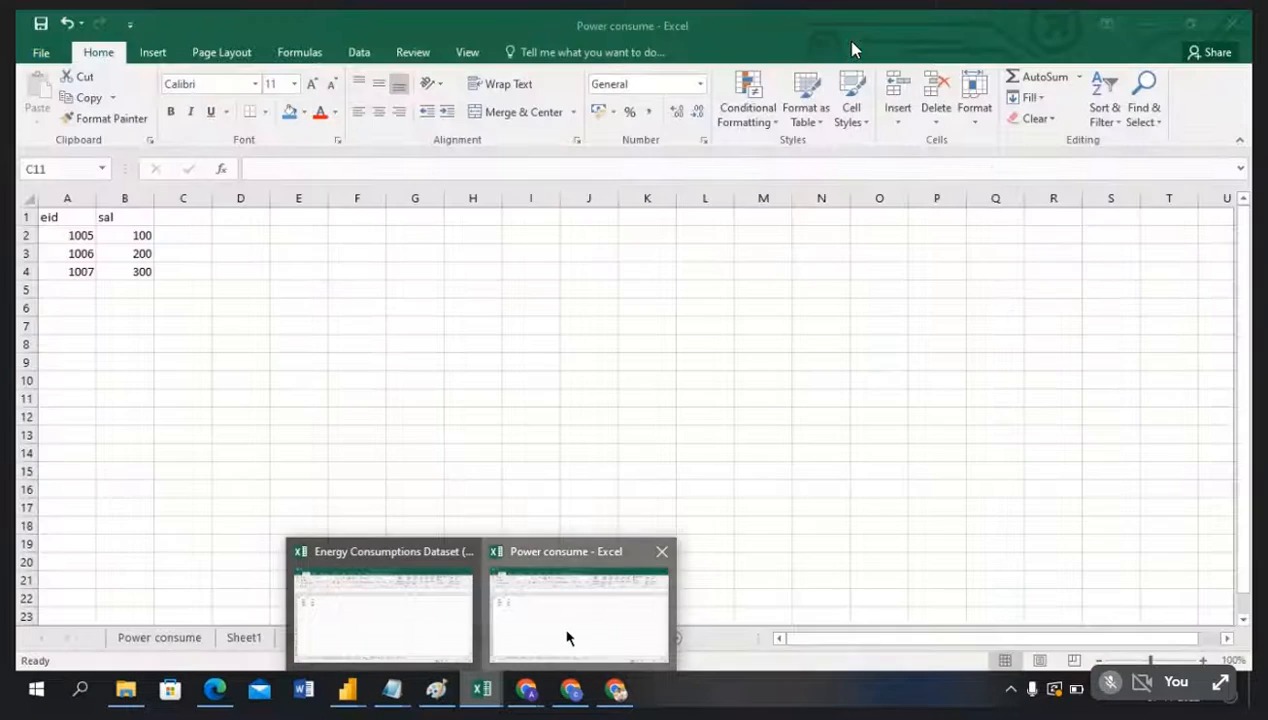
{"action": "left_click", "coordinate": [567, 637]}
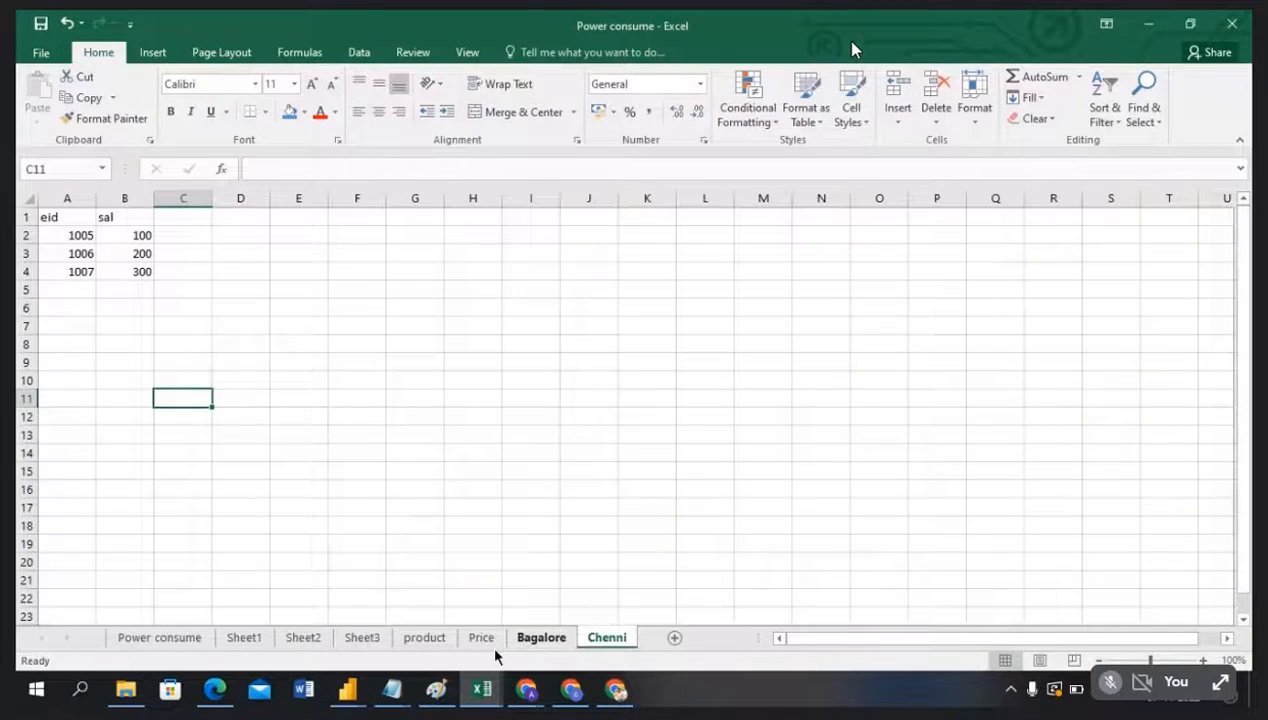
{"action": "mouse_move", "coordinate": [481, 690]}
{"action": "left_click", "coordinate": [416, 620]}
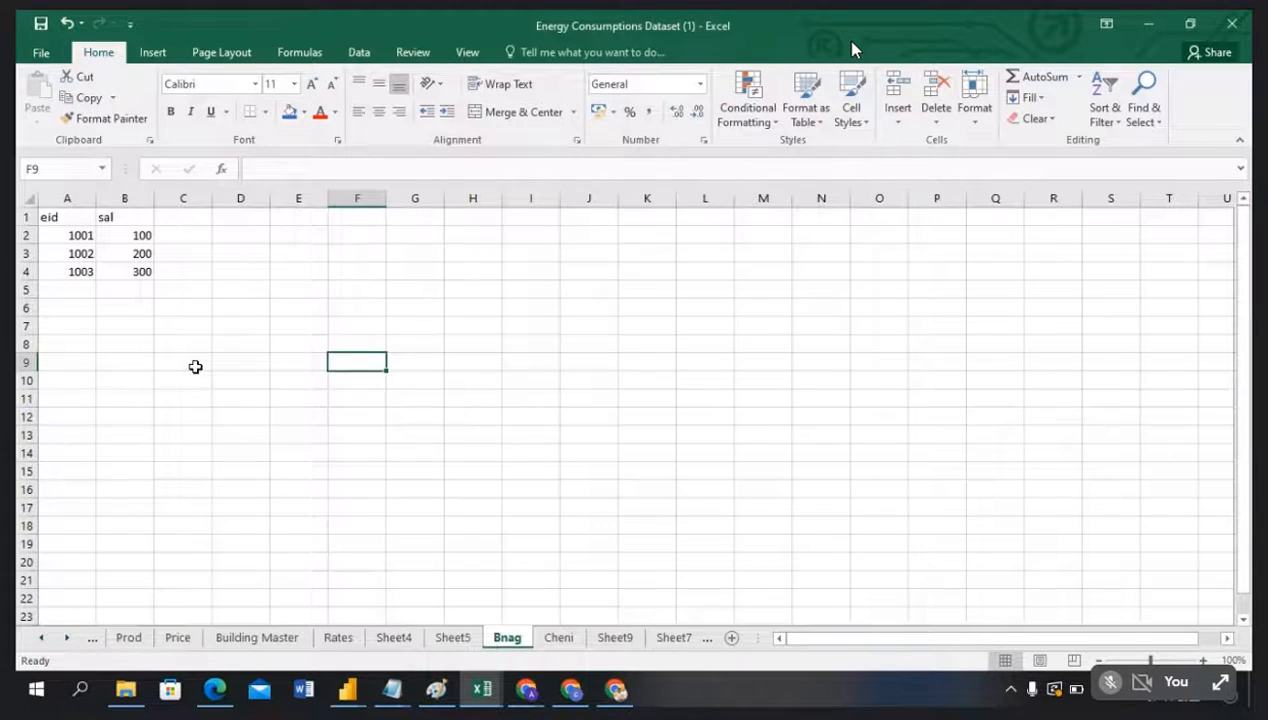
{"action": "double_click", "coordinate": [136, 218]}
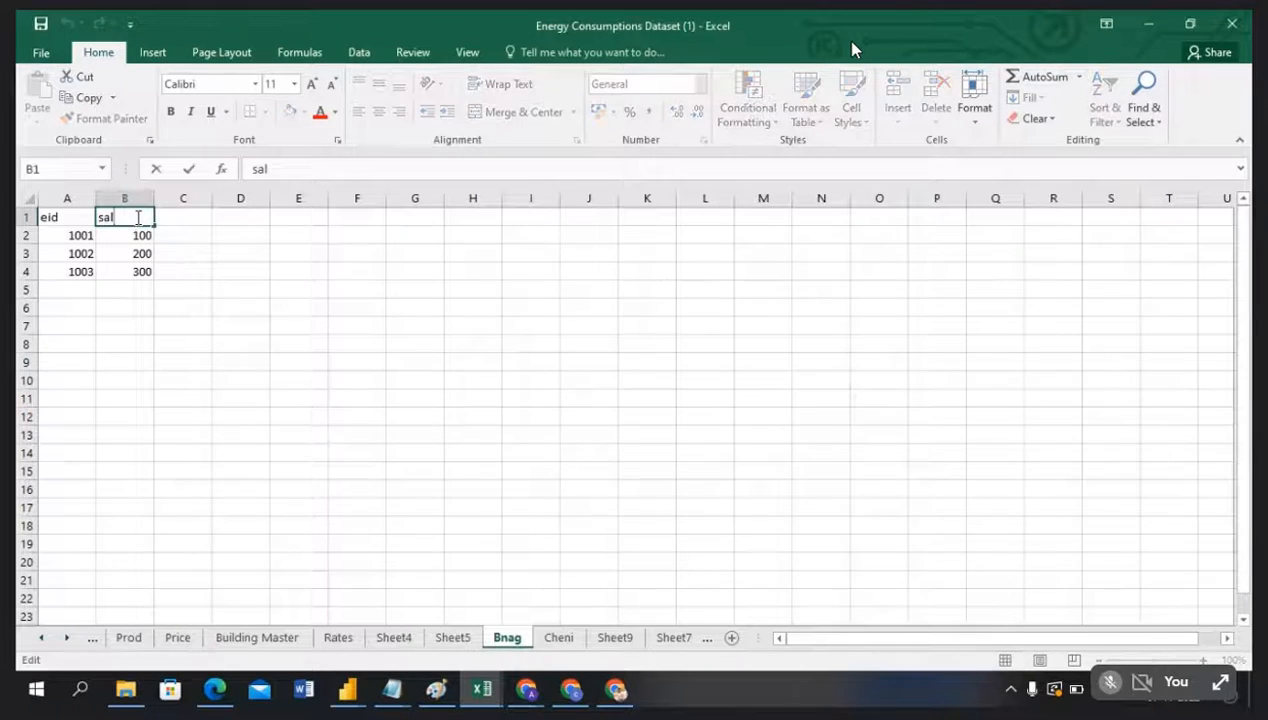
{"action": "type", "text": "ary"}
{"action": "left_click", "coordinate": [320, 399]}
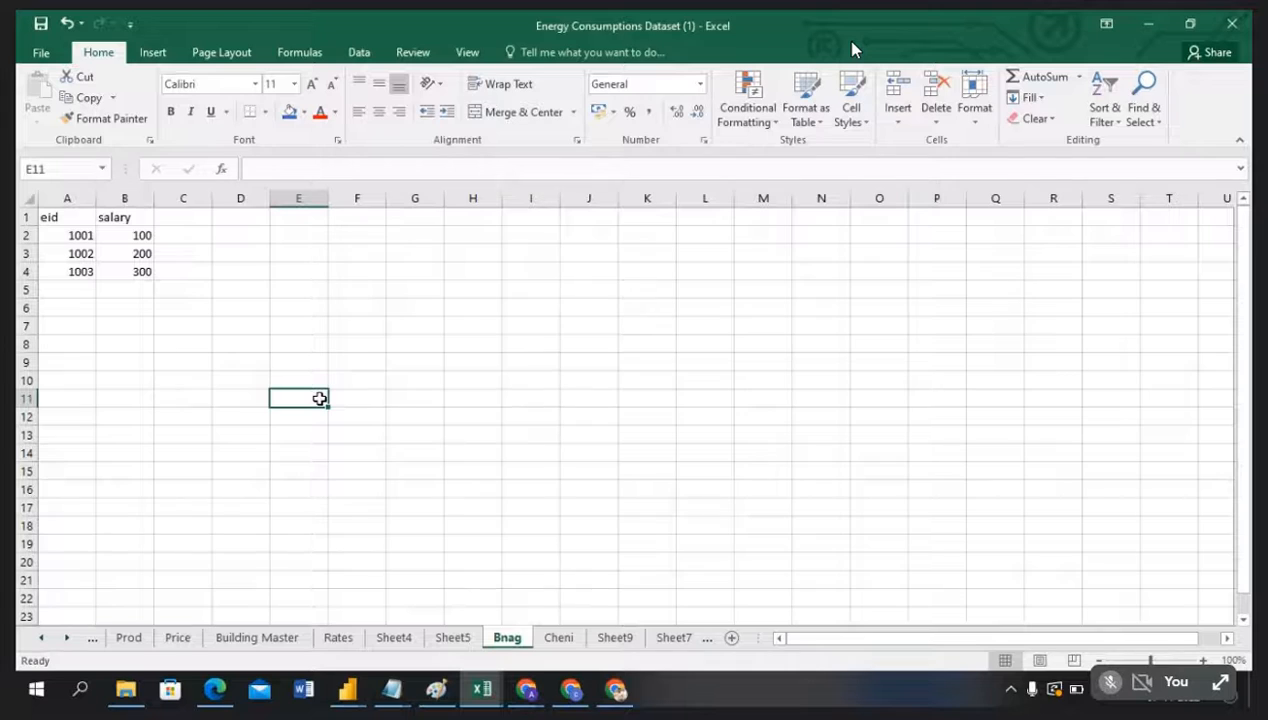
Step: Return to the Power Query Editor and try to delete the Bnag query
{"action": "key", "text": "alt+Tab"}
{"action": "left_click", "coordinate": [349, 694]}
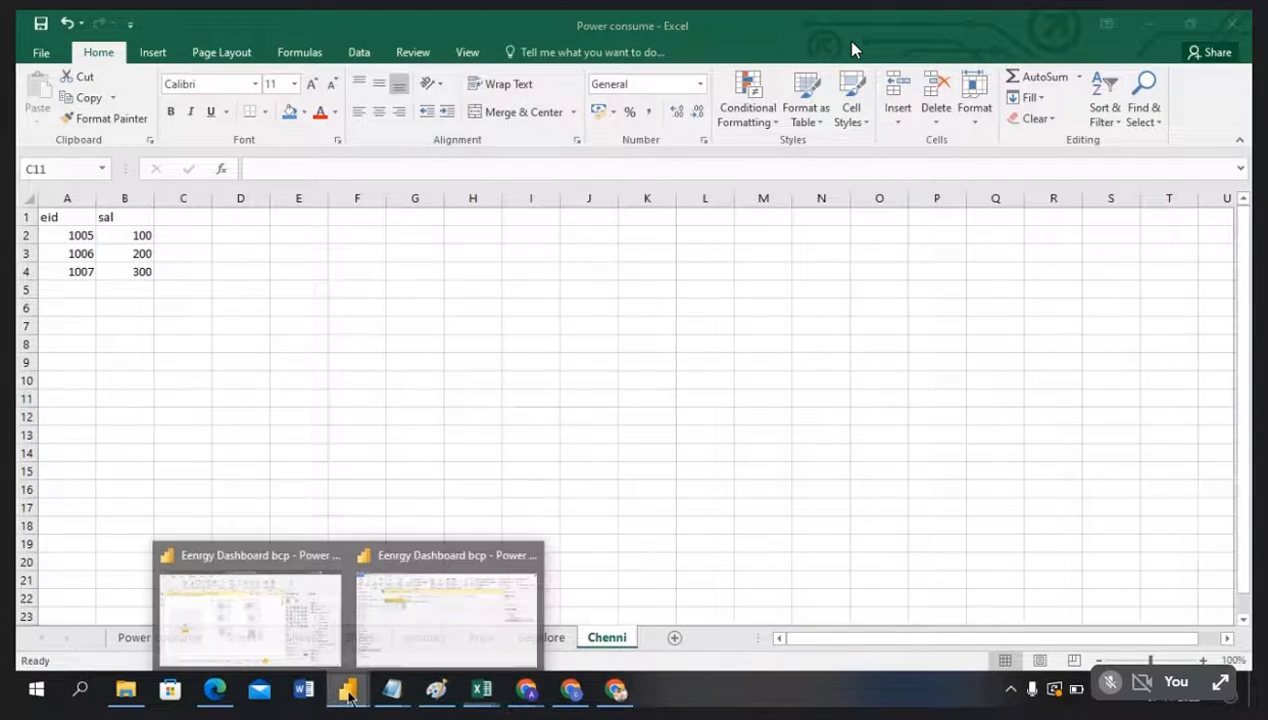
{"action": "left_click", "coordinate": [415, 628]}
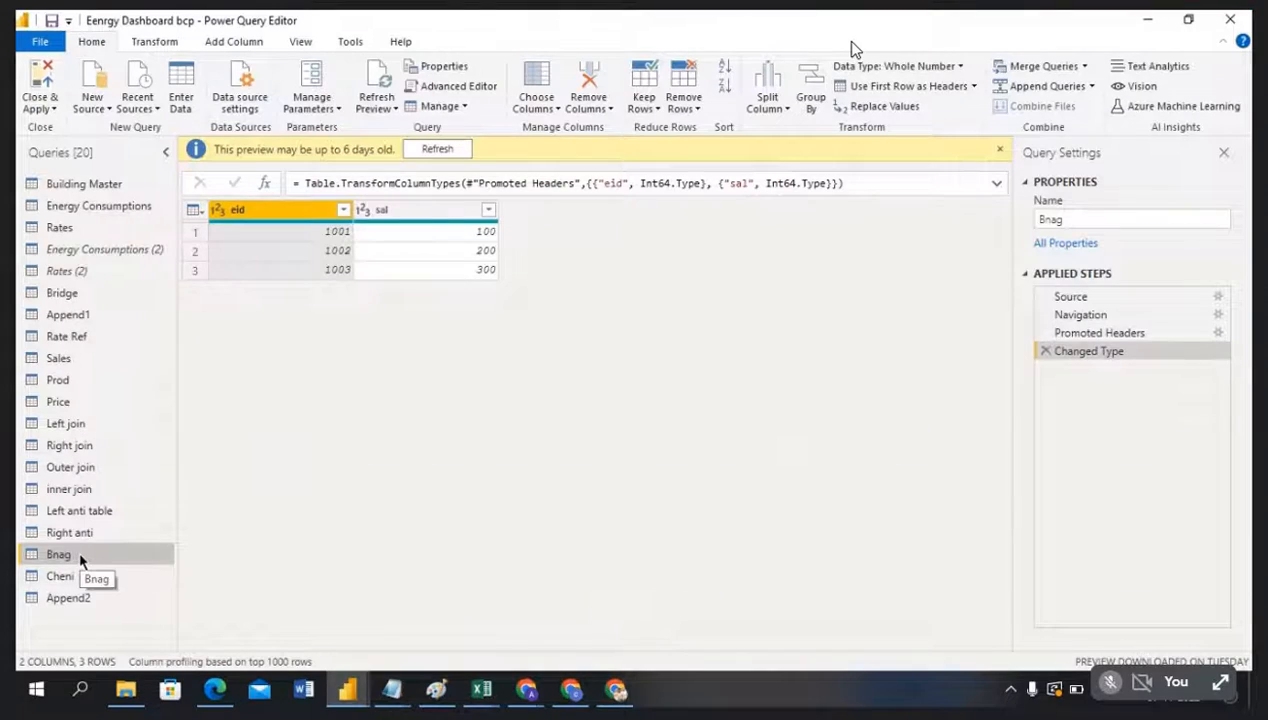
{"action": "right_click", "coordinate": [81, 561]}
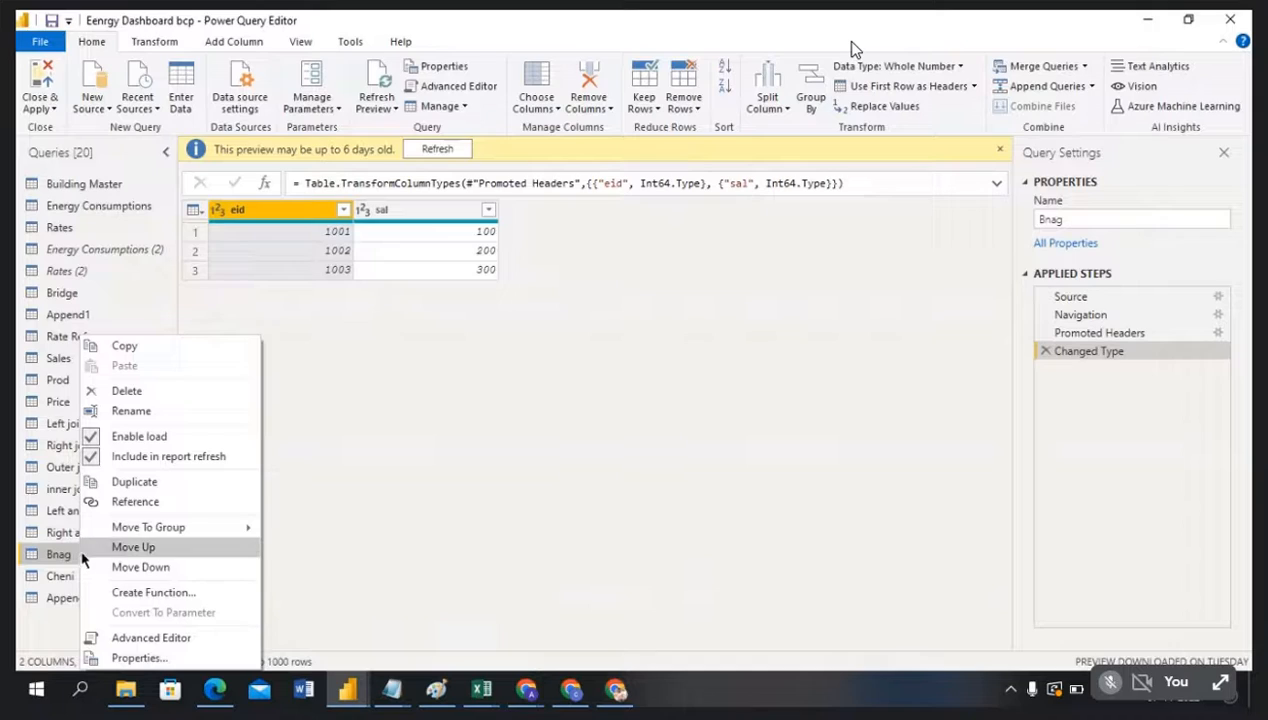
{"action": "left_click", "coordinate": [137, 396]}
{"action": "left_click", "coordinate": [771, 392]}
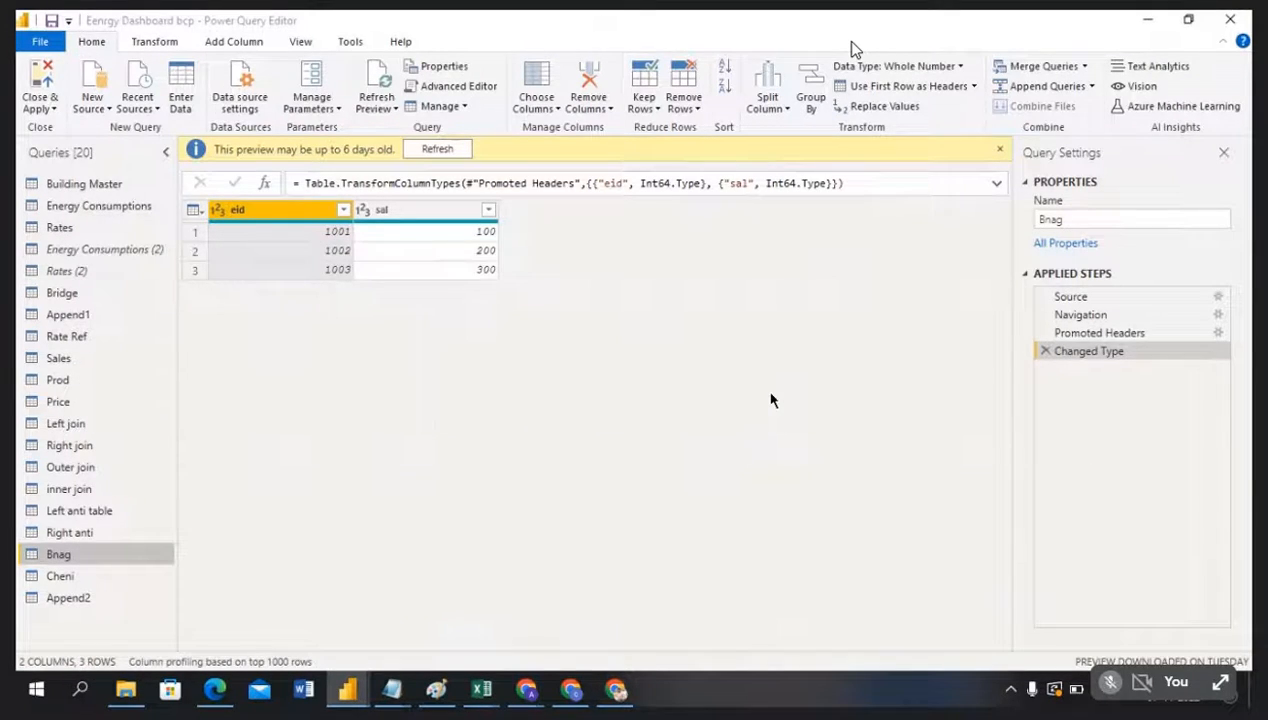
Step: Delete the Append2 query and confirm the deletion
{"action": "right_click", "coordinate": [79, 600]}
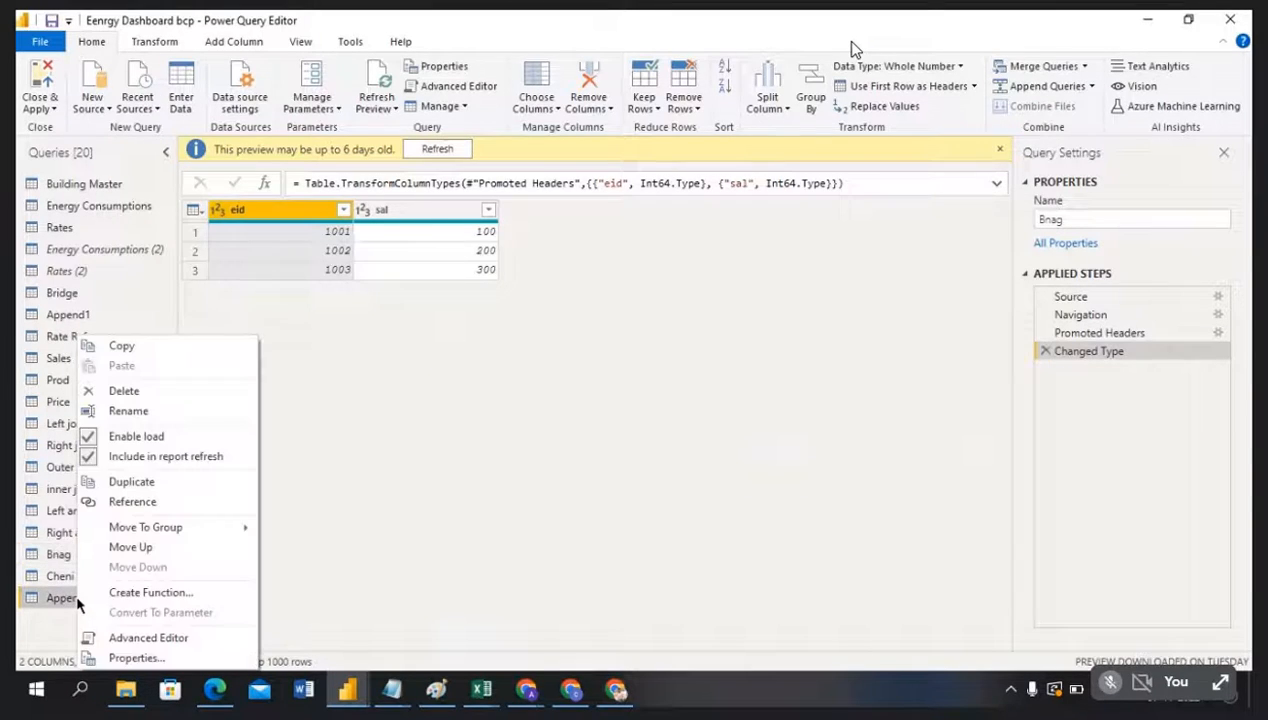
{"action": "left_click", "coordinate": [121, 391]}
{"action": "left_click", "coordinate": [705, 383]}
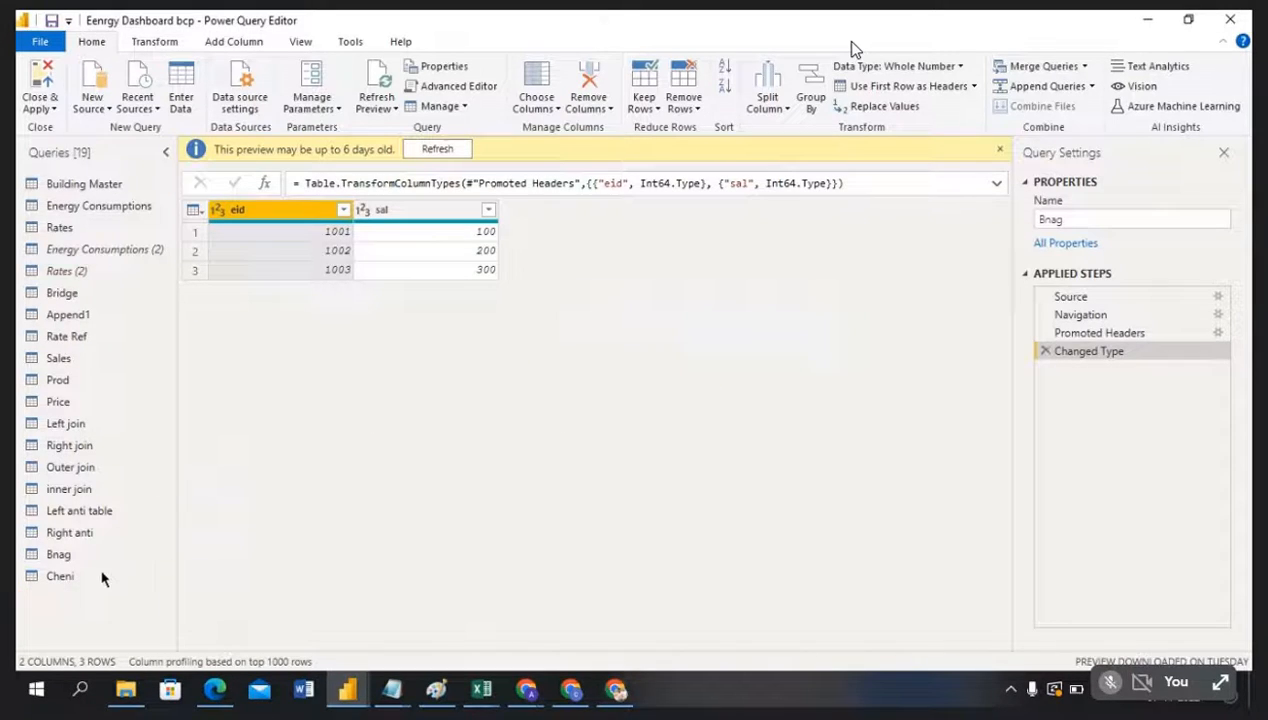
Step: Compare the column headers of the Cheni and Bnag queries with the Bnag and Bagalore sheets in the Excel workbooks
{"action": "left_click", "coordinate": [64, 575]}
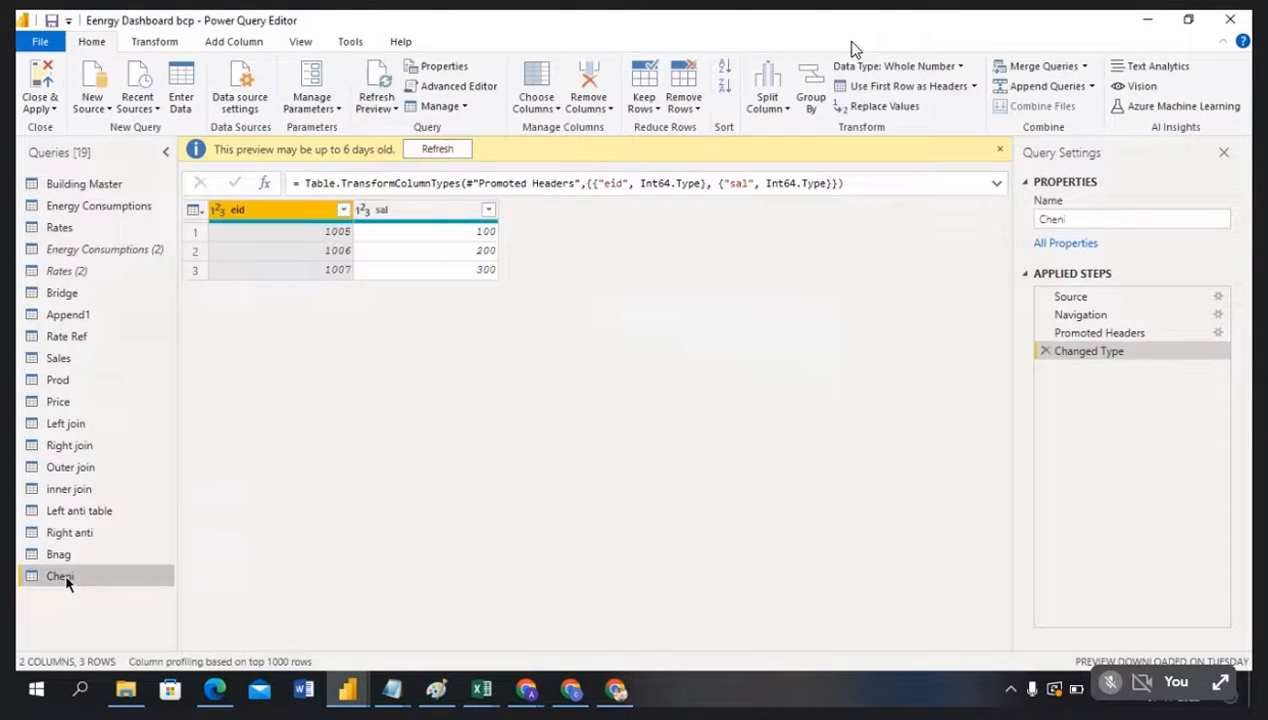
{"action": "key", "text": "alt+Tab"}
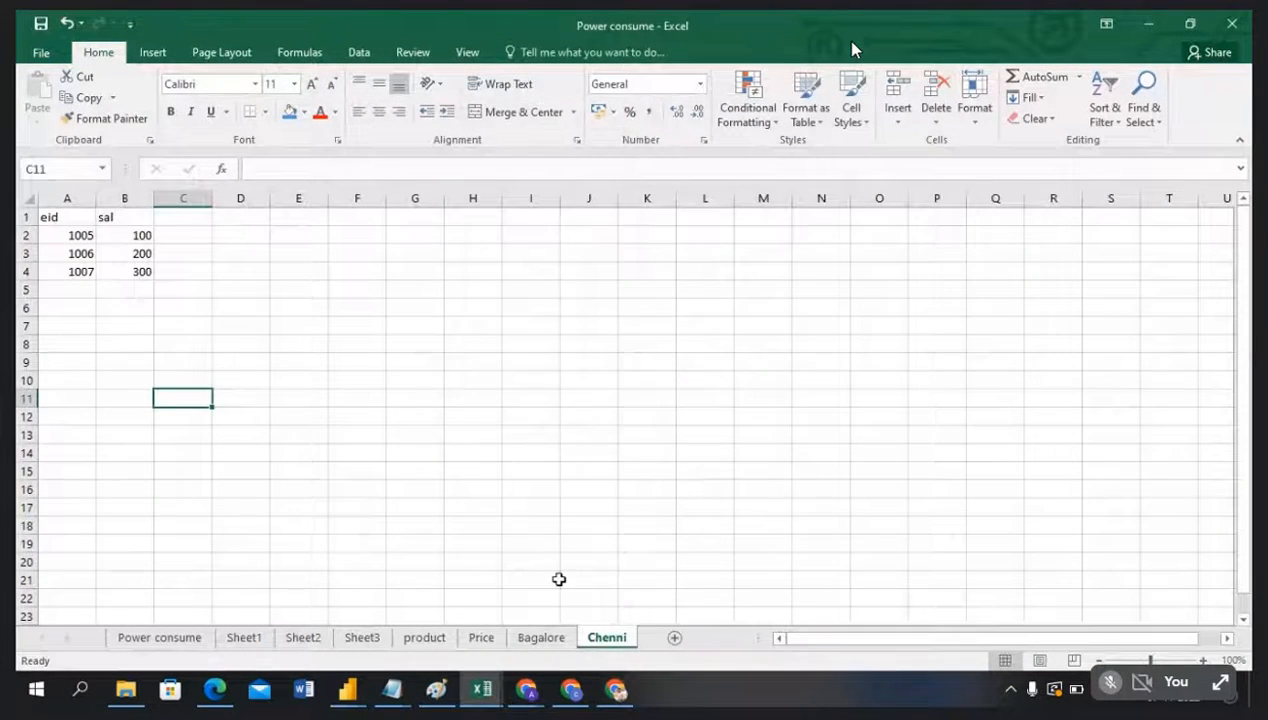
{"action": "left_click", "coordinate": [548, 639]}
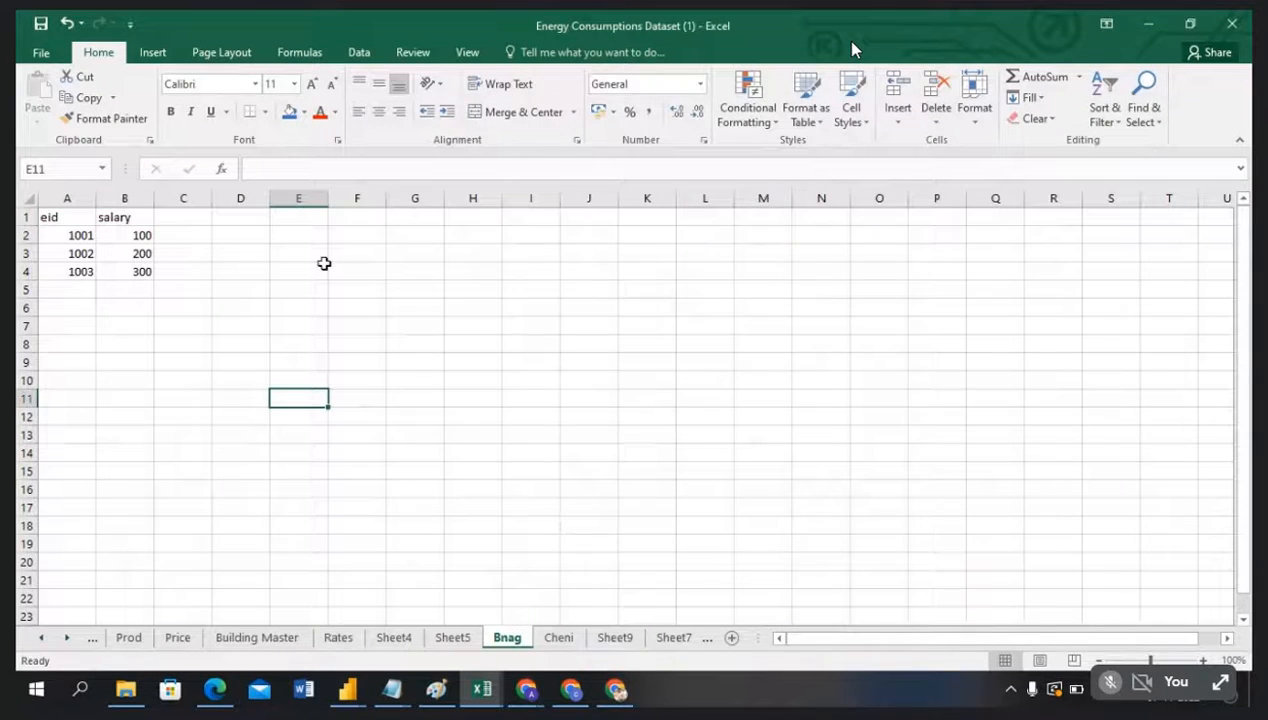
{"action": "key", "text": "Up"}
{"action": "key", "text": "Up"}
{"action": "key", "text": "Up"}
{"action": "key", "text": "Up"}
{"action": "key", "text": "Up"}
{"action": "key", "text": "Up"}
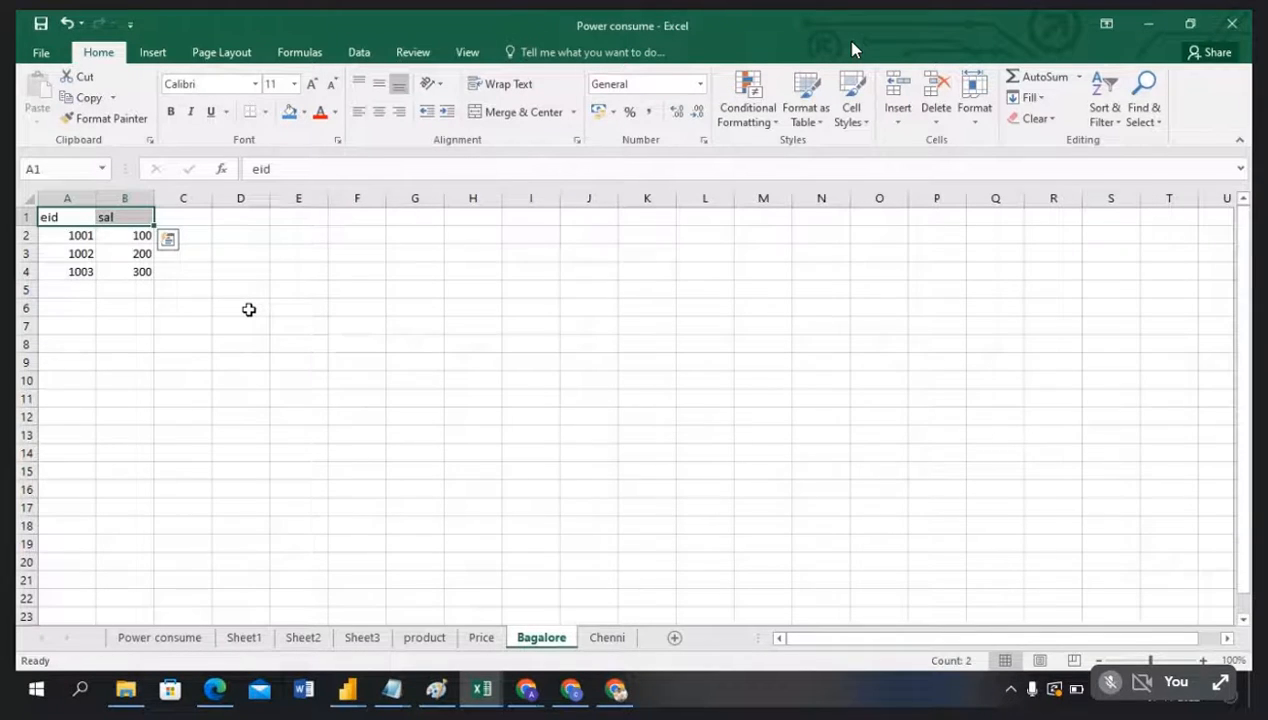
{"action": "key", "text": "alt+Tab"}
{"action": "key", "text": "alt+Tab"}
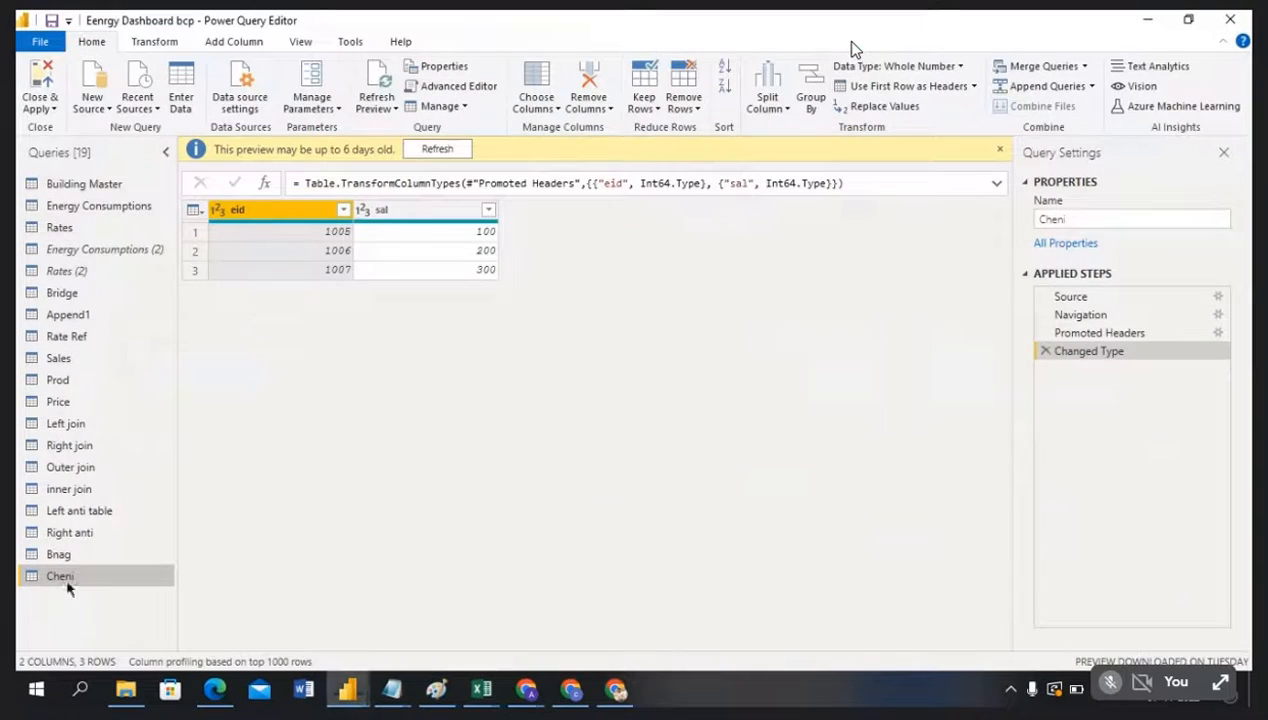
{"action": "left_click", "coordinate": [68, 555]}
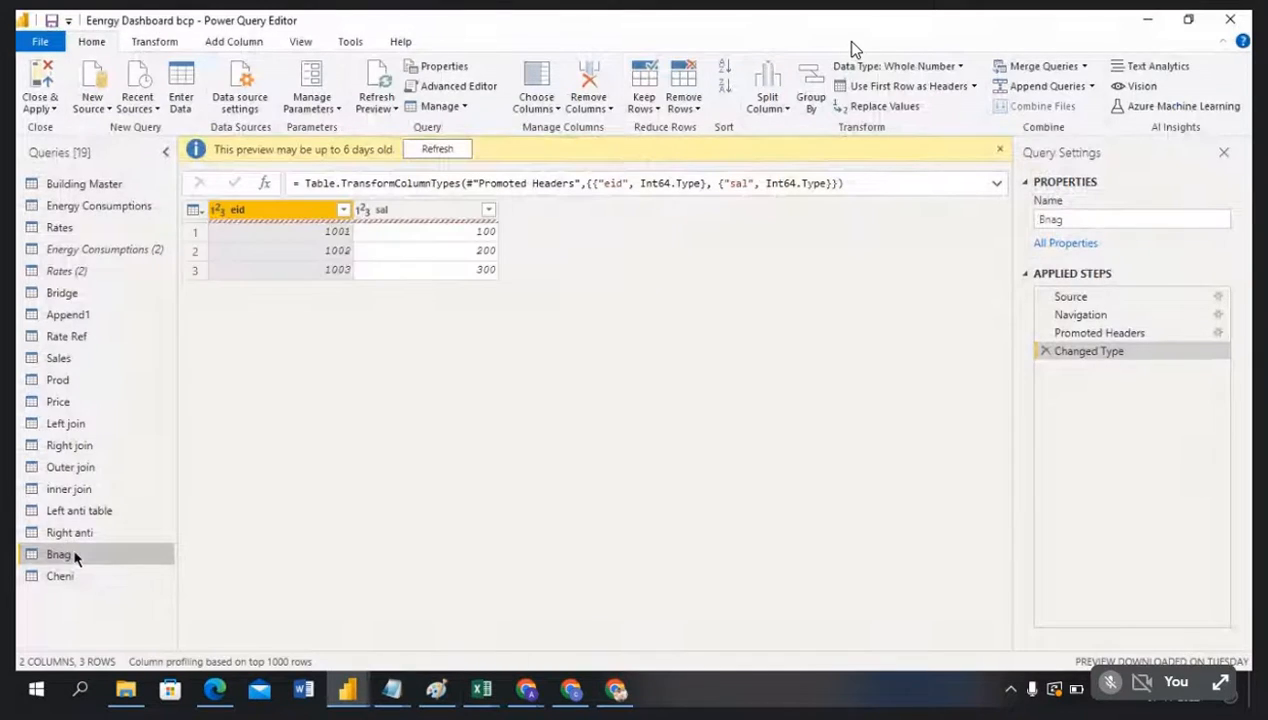
Step: Delete the Bnag query and confirm the deletion
{"action": "right_click", "coordinate": [75, 557]}
{"action": "left_click", "coordinate": [133, 400]}
{"action": "left_click", "coordinate": [705, 381]}
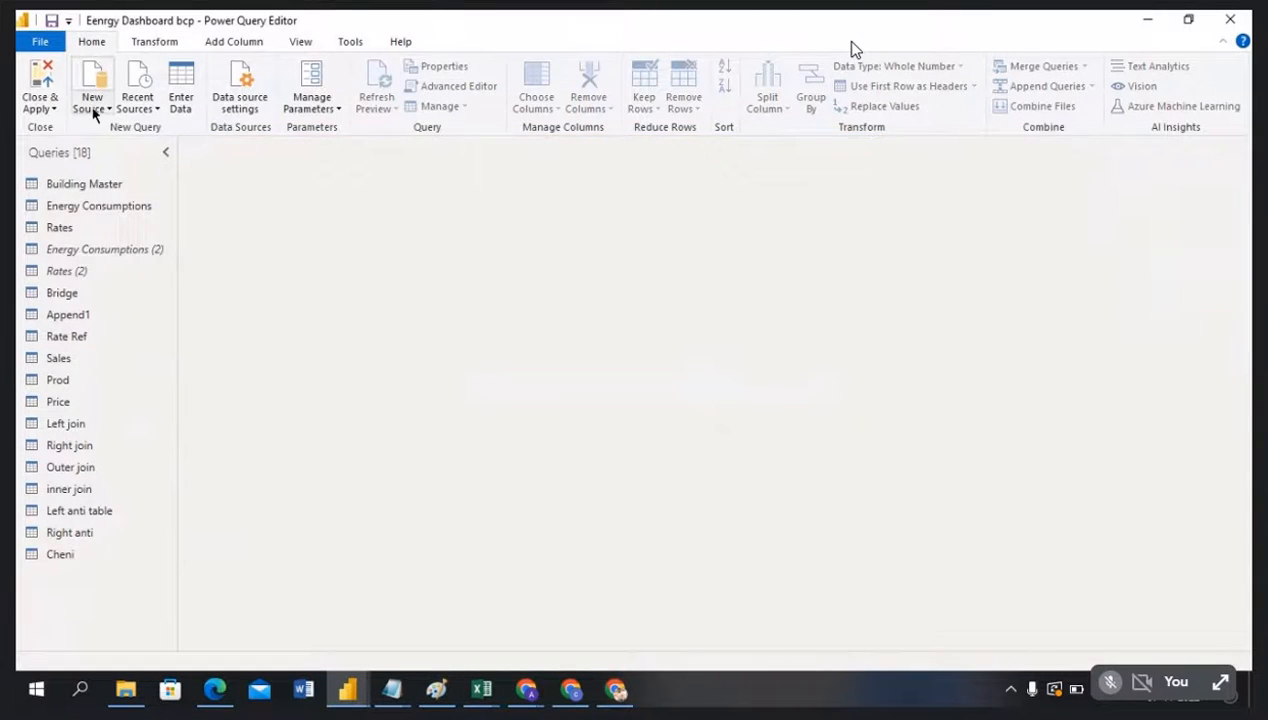
Step: Import the Bnag sheet from the Energy Consumptions Dataset (1) workbook in Downloads as a new query
{"action": "left_click", "coordinate": [98, 112]}
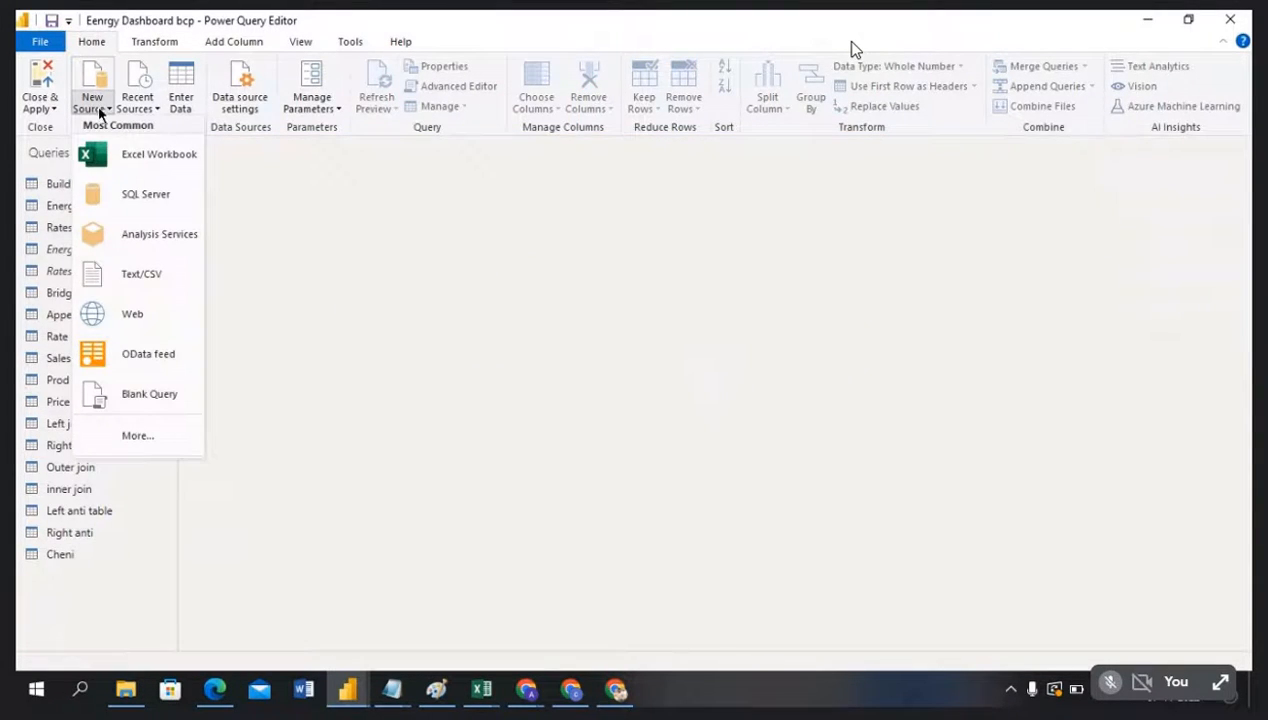
{"action": "left_click", "coordinate": [145, 163]}
{"action": "left_click", "coordinate": [229, 172]}
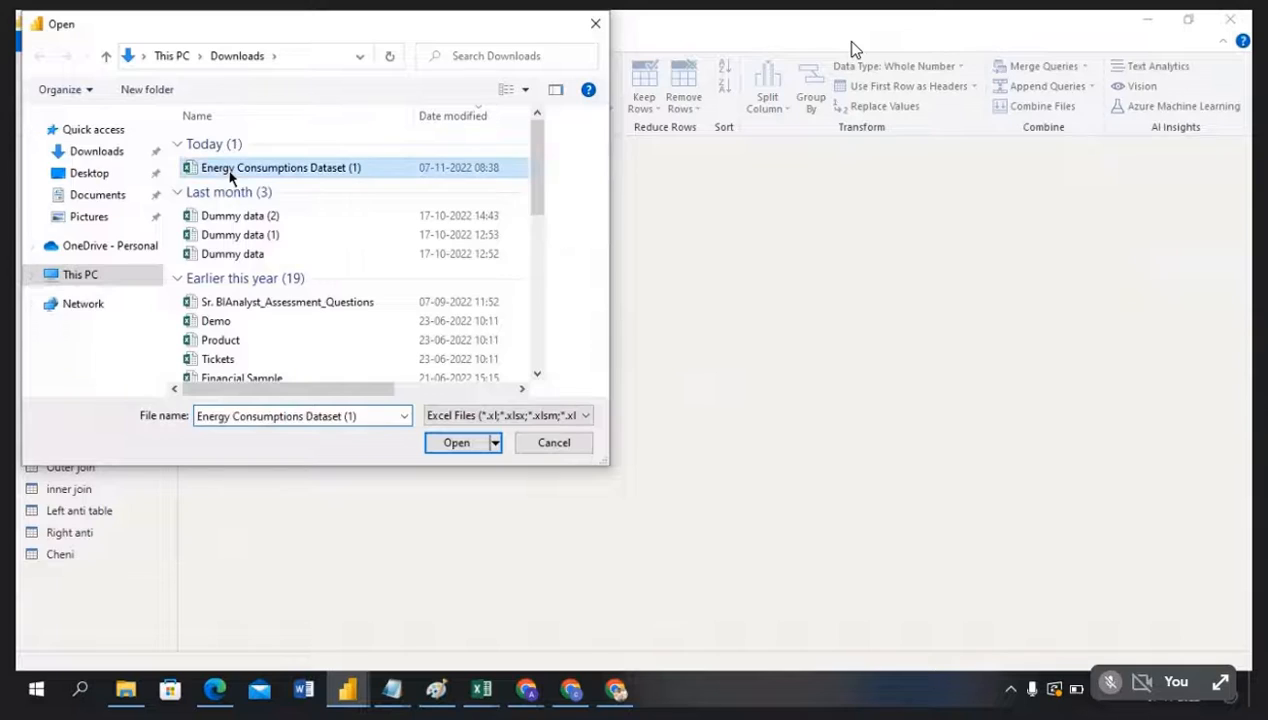
{"action": "left_click", "coordinate": [470, 447]}
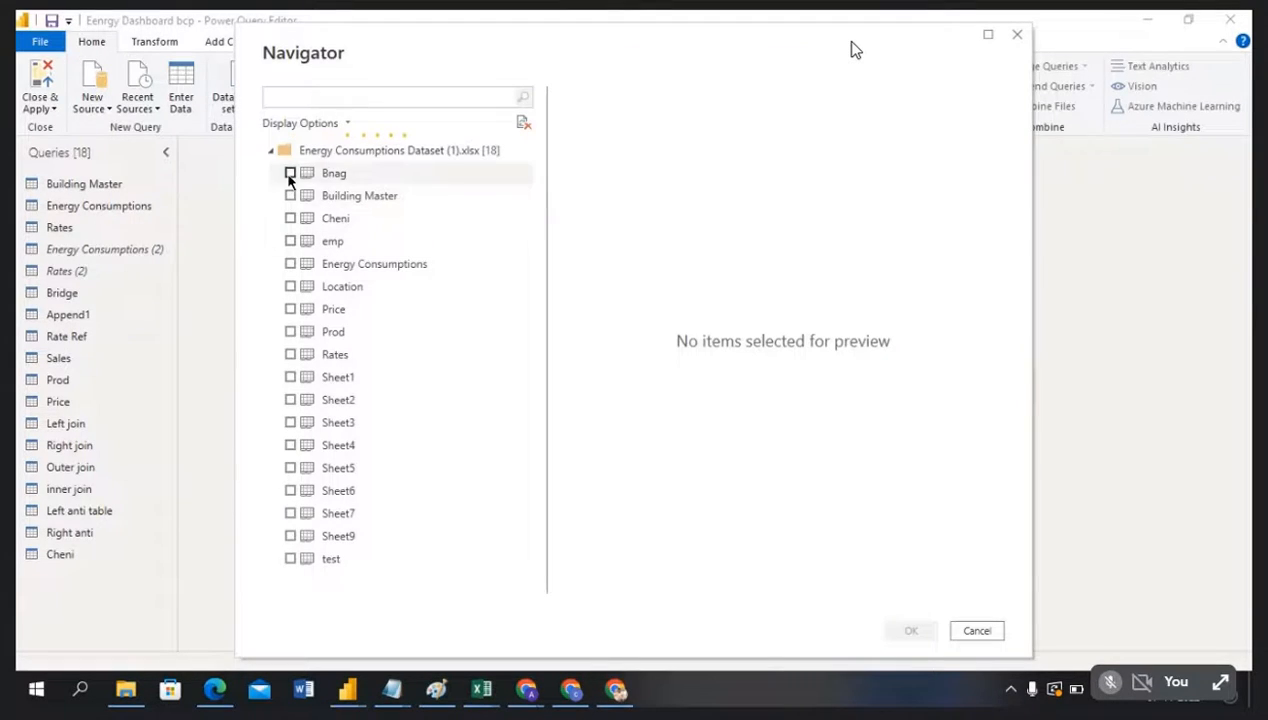
{"action": "left_click", "coordinate": [290, 174]}
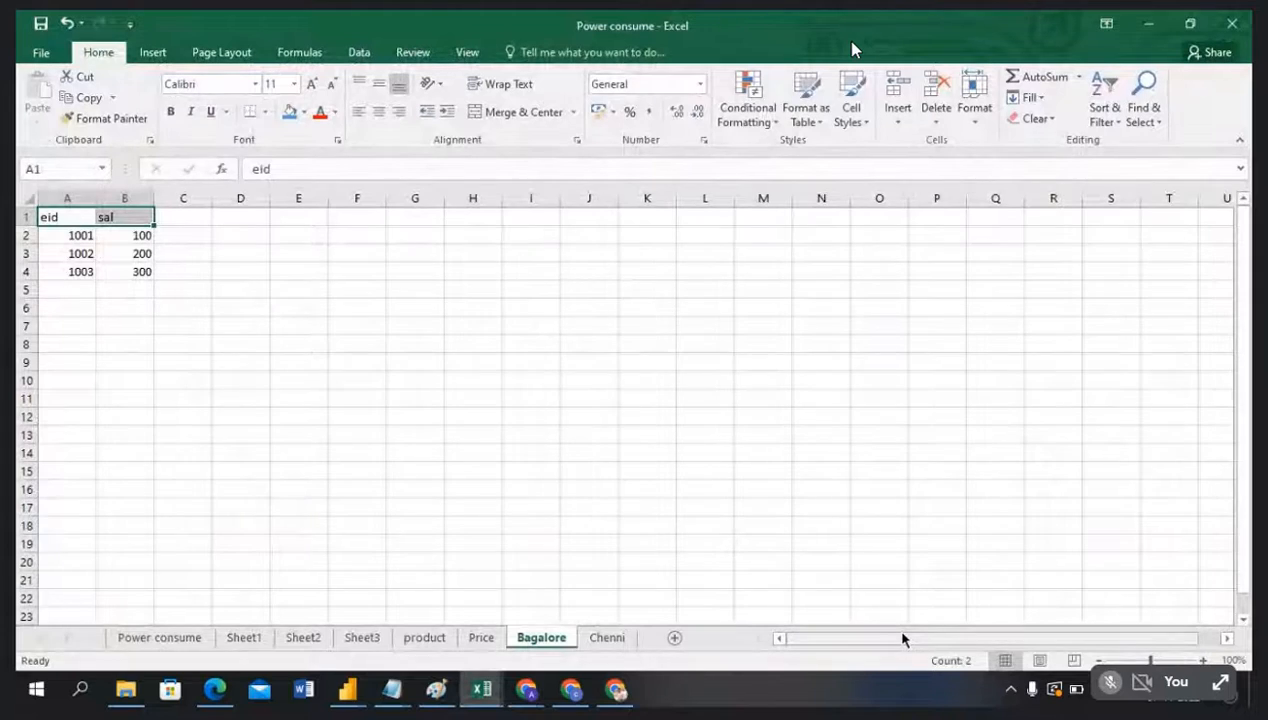
{"action": "key", "text": "alt+Tab"}
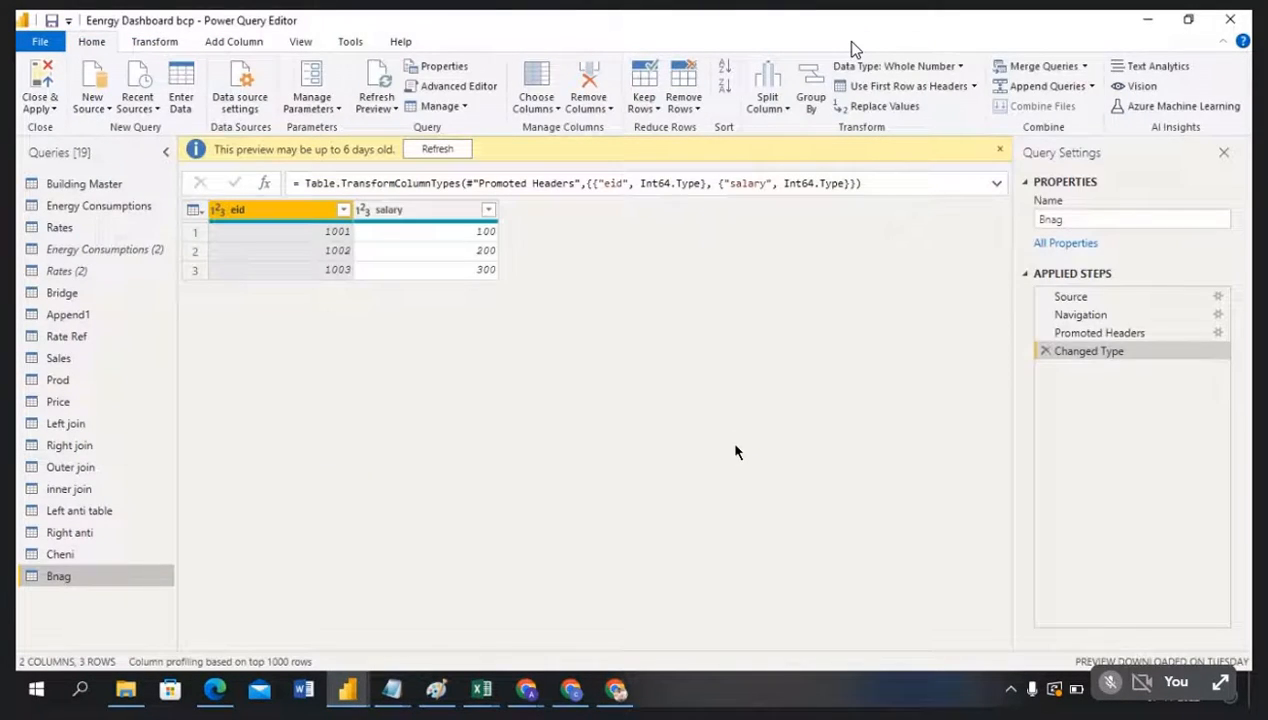
Step: Append the Cheni and Bnag queries as a new query, with Cheni as the first table and Bnag as the second
{"action": "left_click", "coordinate": [62, 556]}
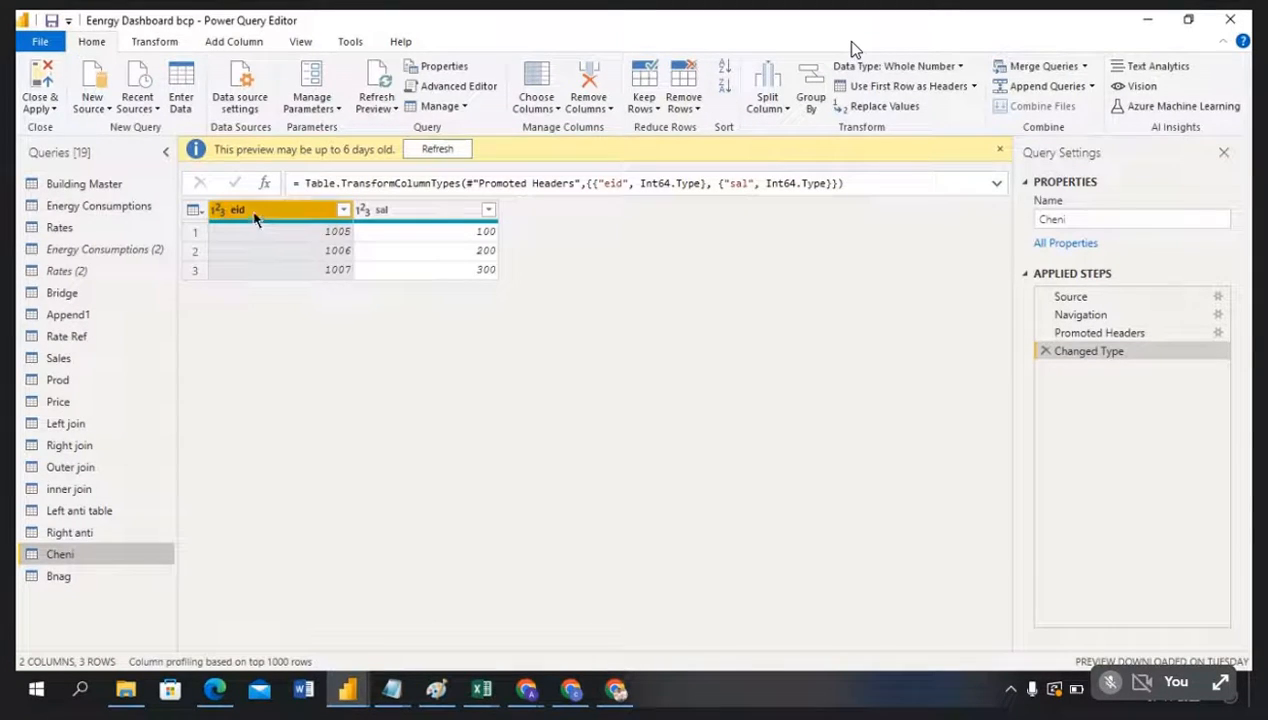
{"action": "left_click", "coordinate": [405, 226], "text": "ctrl"}
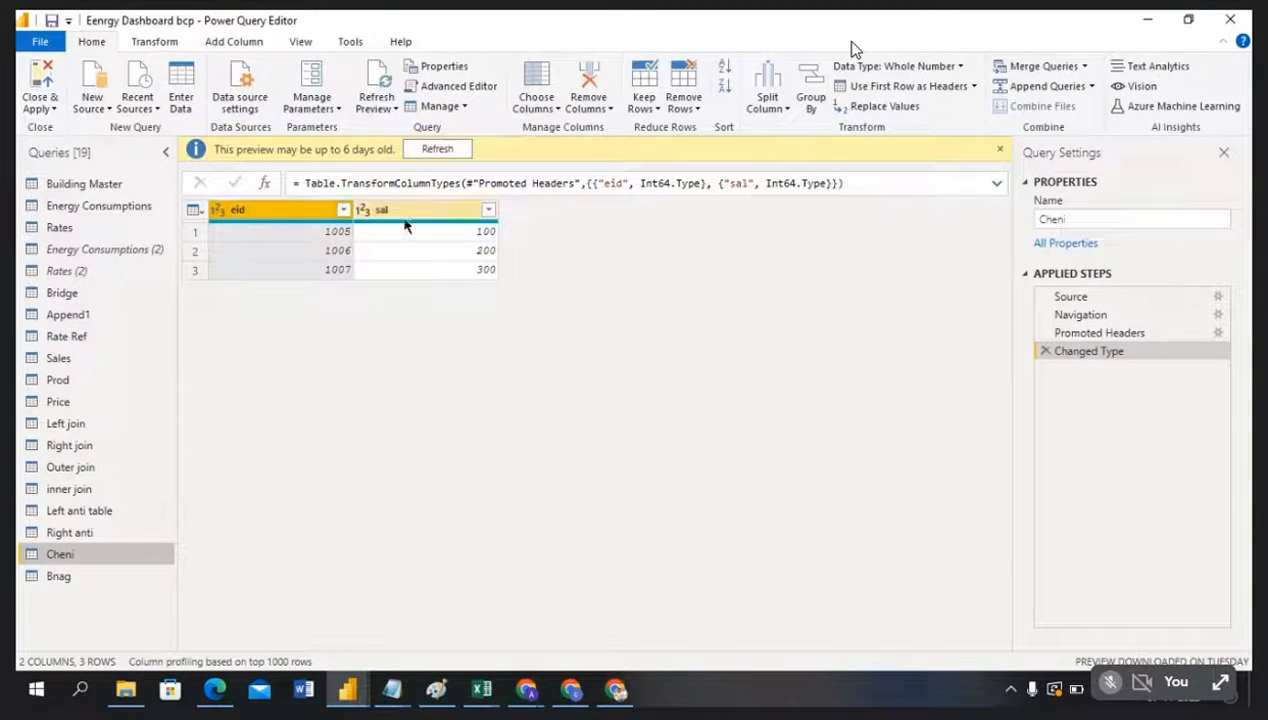
{"action": "left_click", "coordinate": [76, 576]}
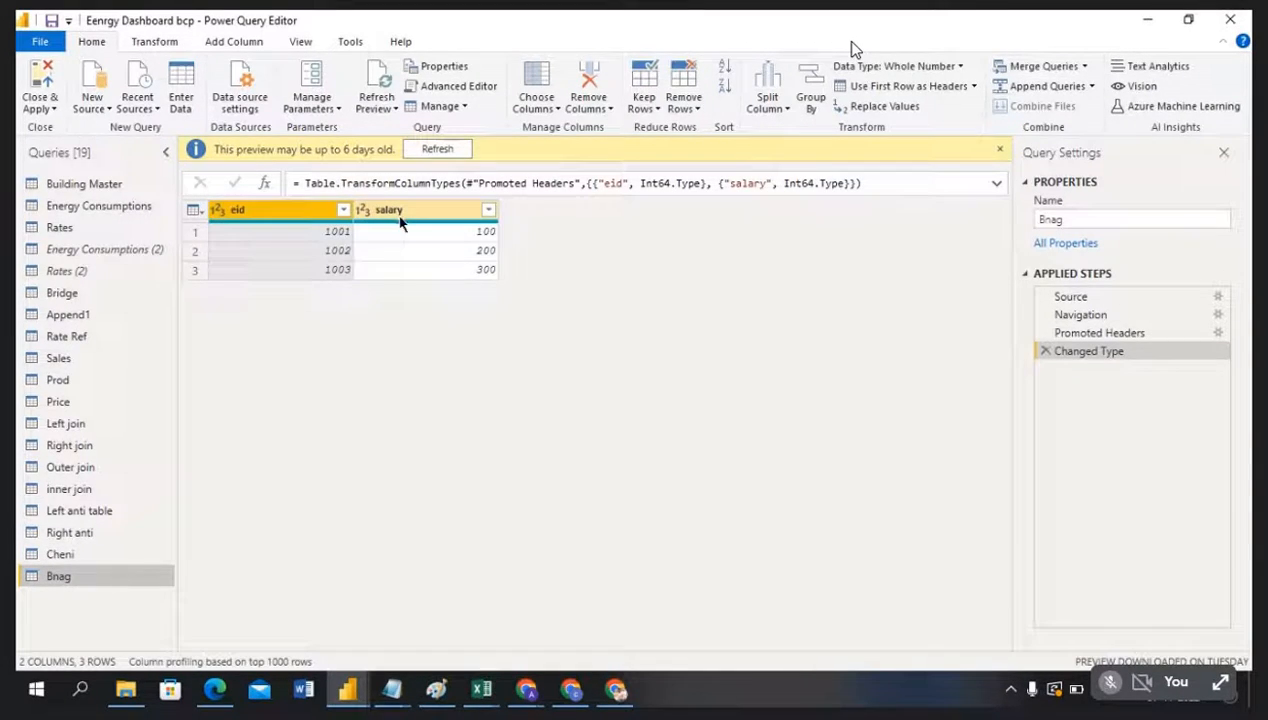
{"action": "left_click", "coordinate": [100, 556]}
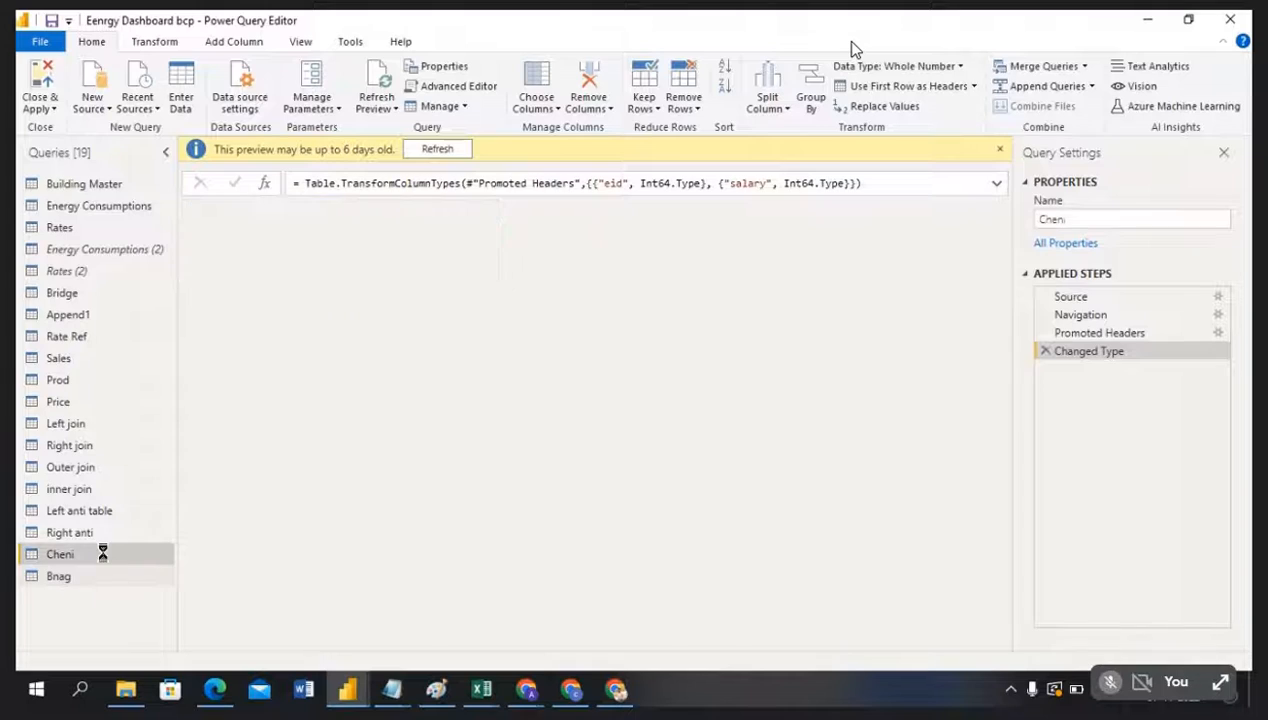
{"action": "left_click", "coordinate": [1091, 88]}
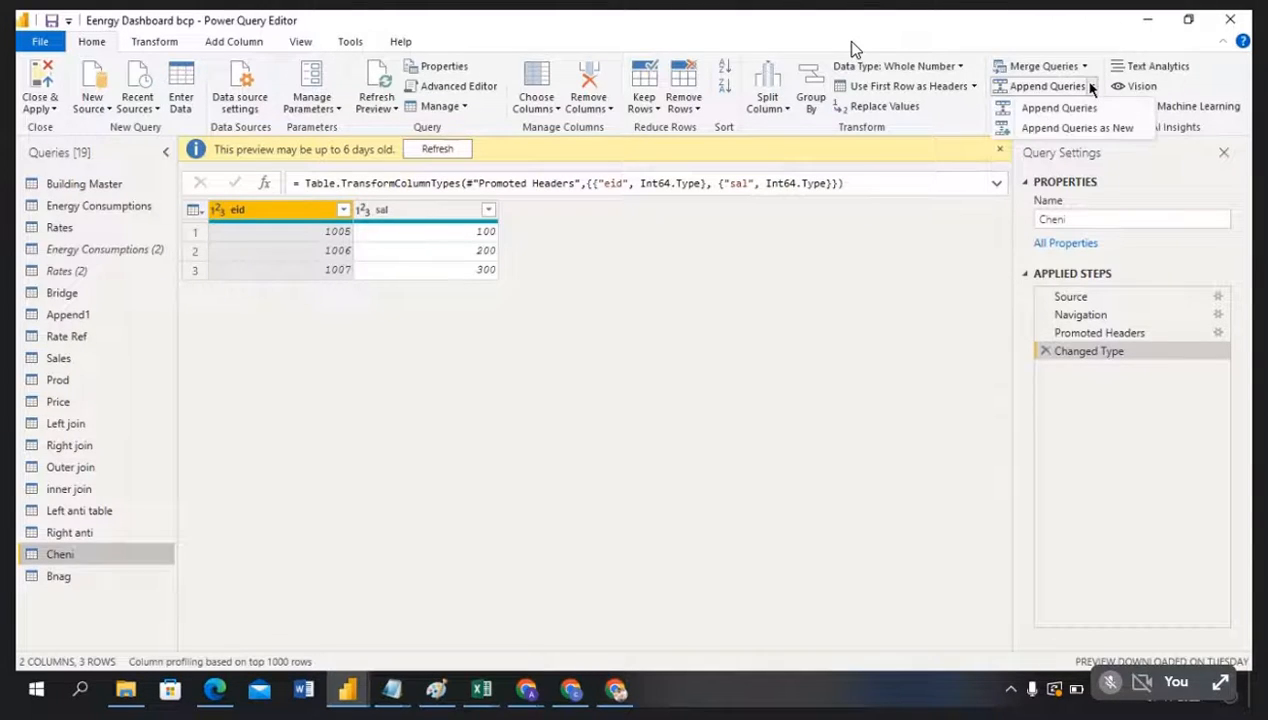
{"action": "left_click", "coordinate": [1073, 130]}
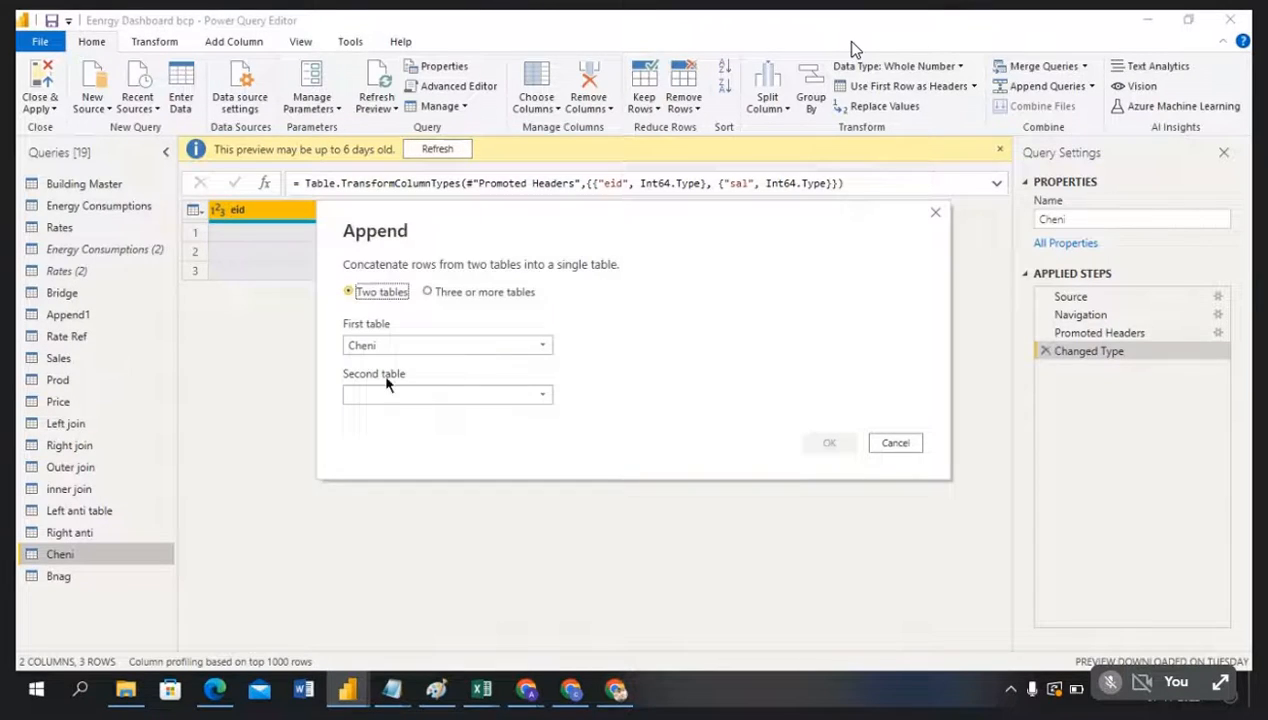
{"action": "left_click", "coordinate": [481, 395]}
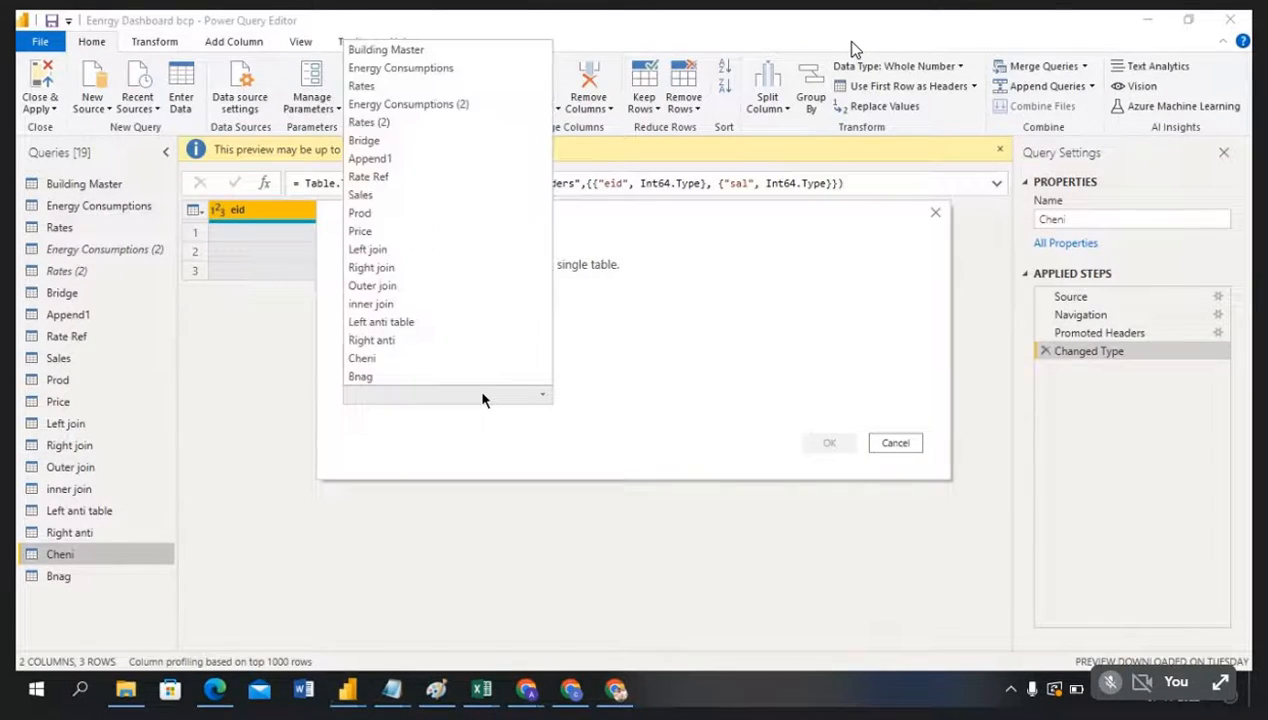
{"action": "left_click", "coordinate": [407, 383]}
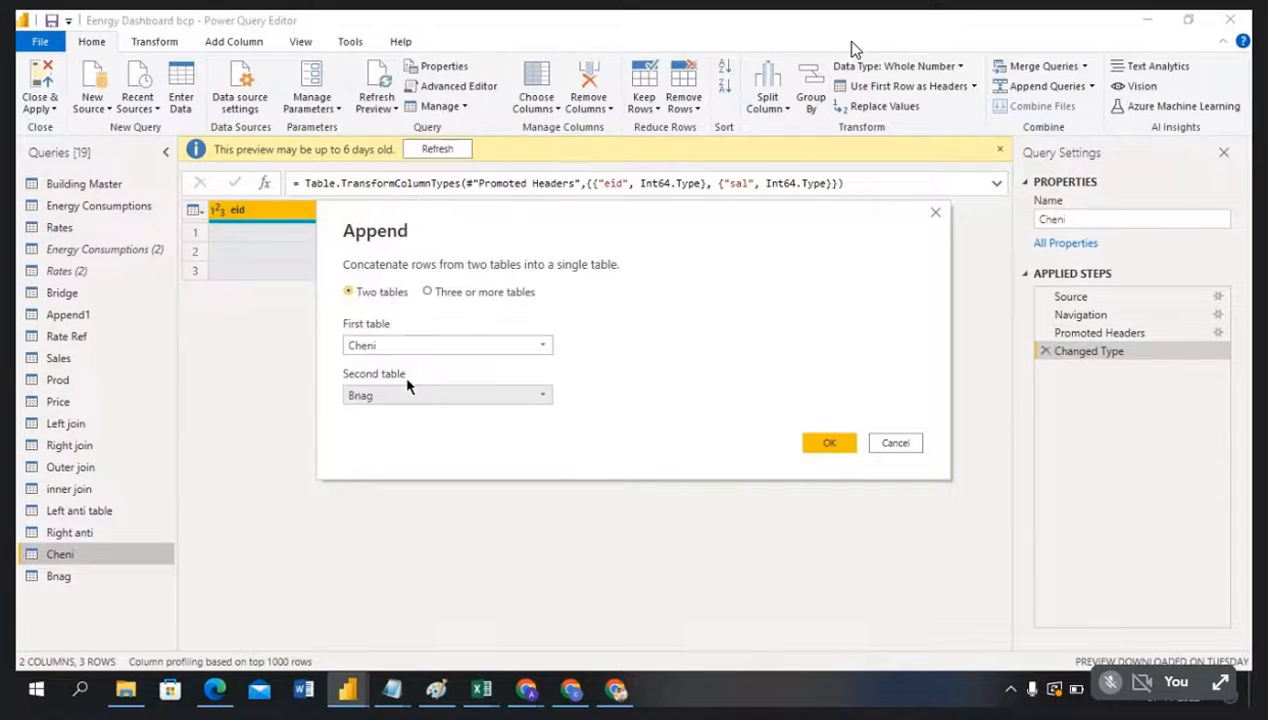
{"action": "left_click", "coordinate": [834, 446]}
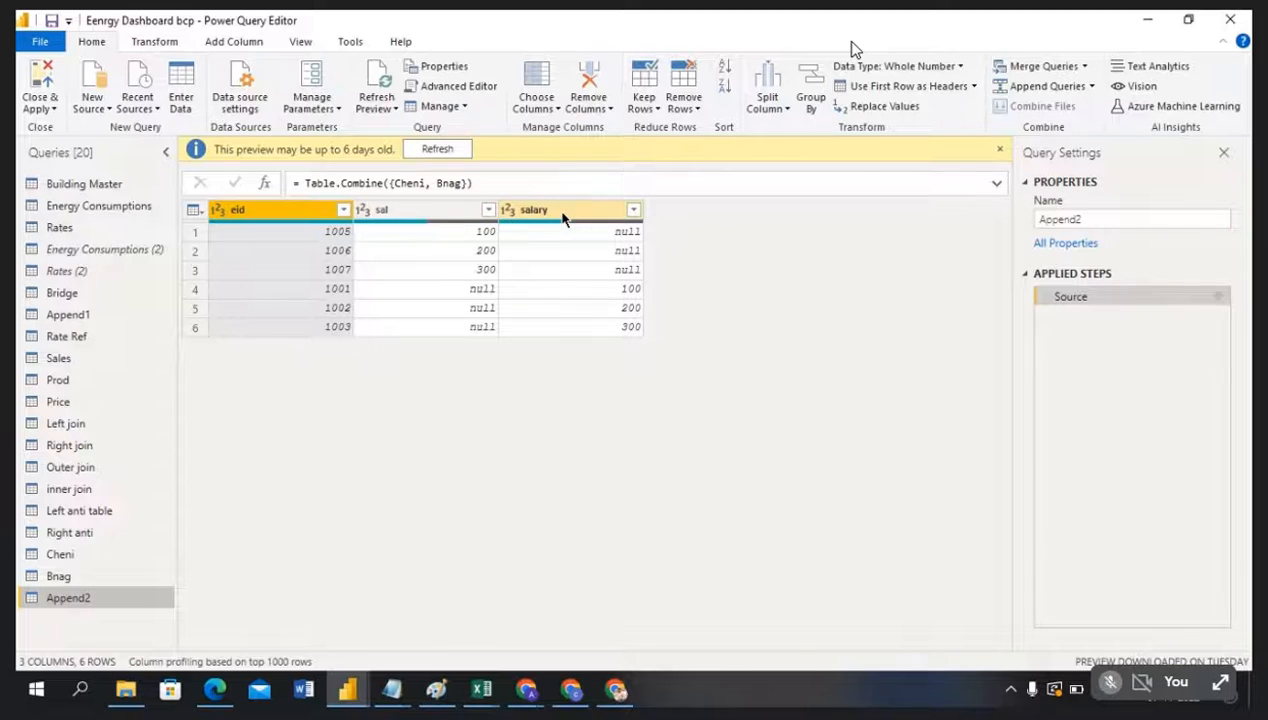
Step: Switch to the Energy Consumptions Dataset (1) workbook in Excel, rename the salary header in the Bnag sheet as sal and save
{"action": "left_click", "coordinate": [481, 690]}
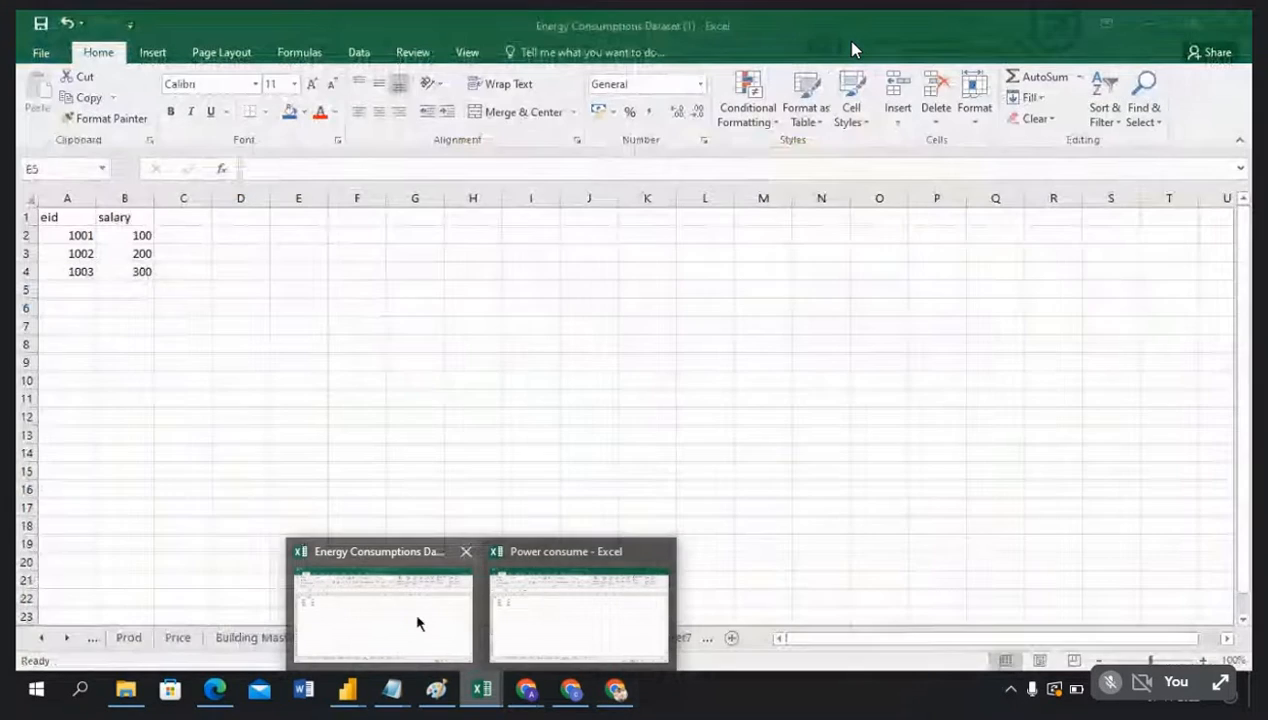
{"action": "left_click", "coordinate": [417, 622]}
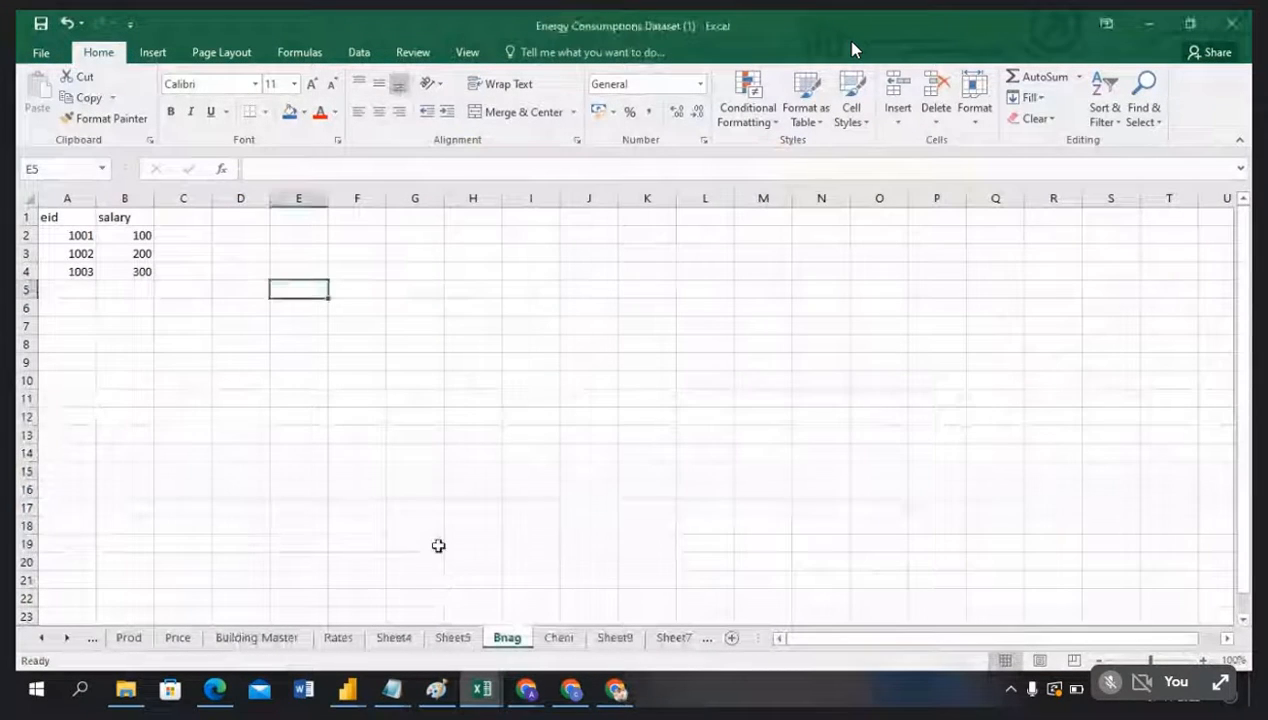
{"action": "left_click", "coordinate": [129, 218]}
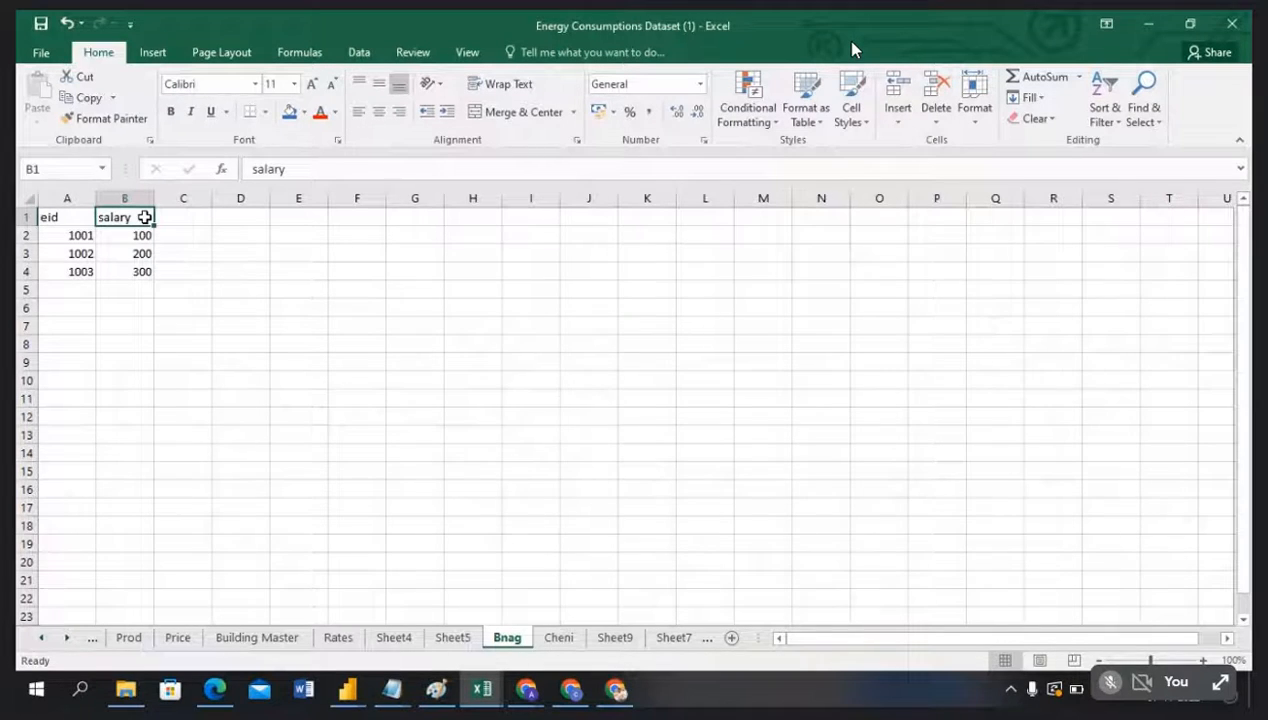
{"action": "double_click", "coordinate": [145, 217]}
{"action": "key", "text": "BackSpace"}
{"action": "key", "text": "BackSpace"}
{"action": "key", "text": "BackSpace"}
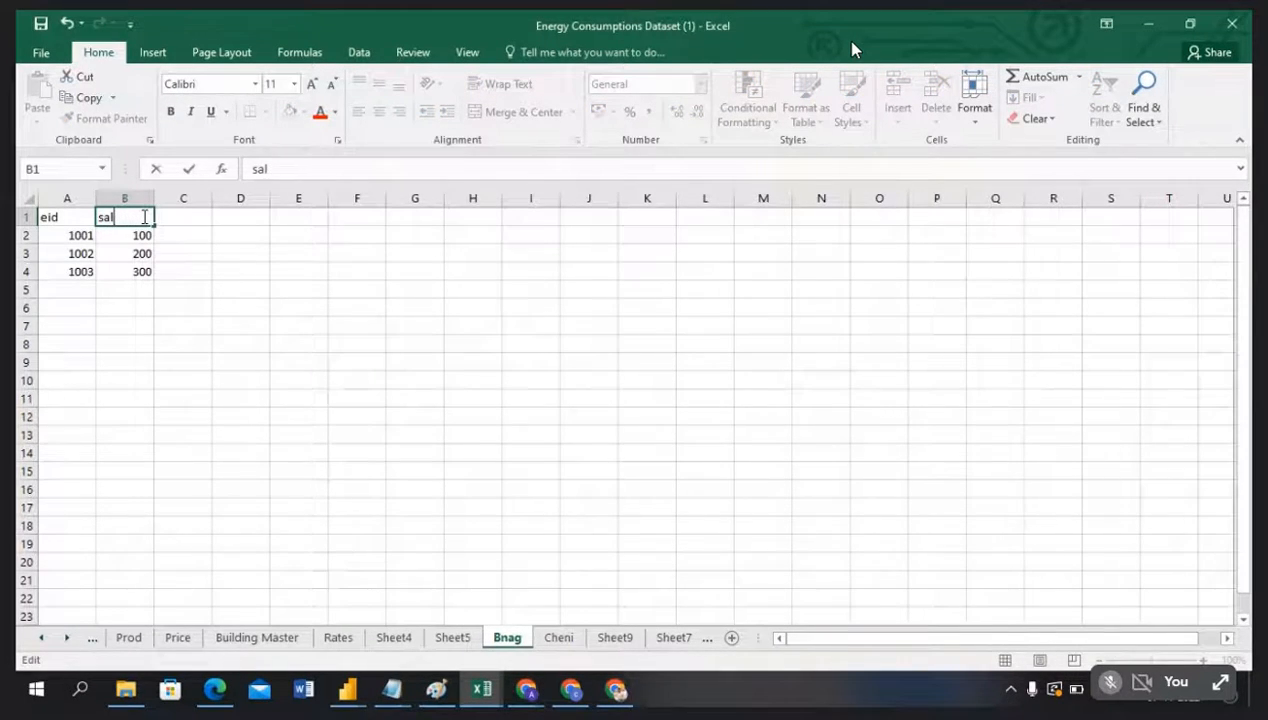
{"action": "left_click", "coordinate": [263, 365]}
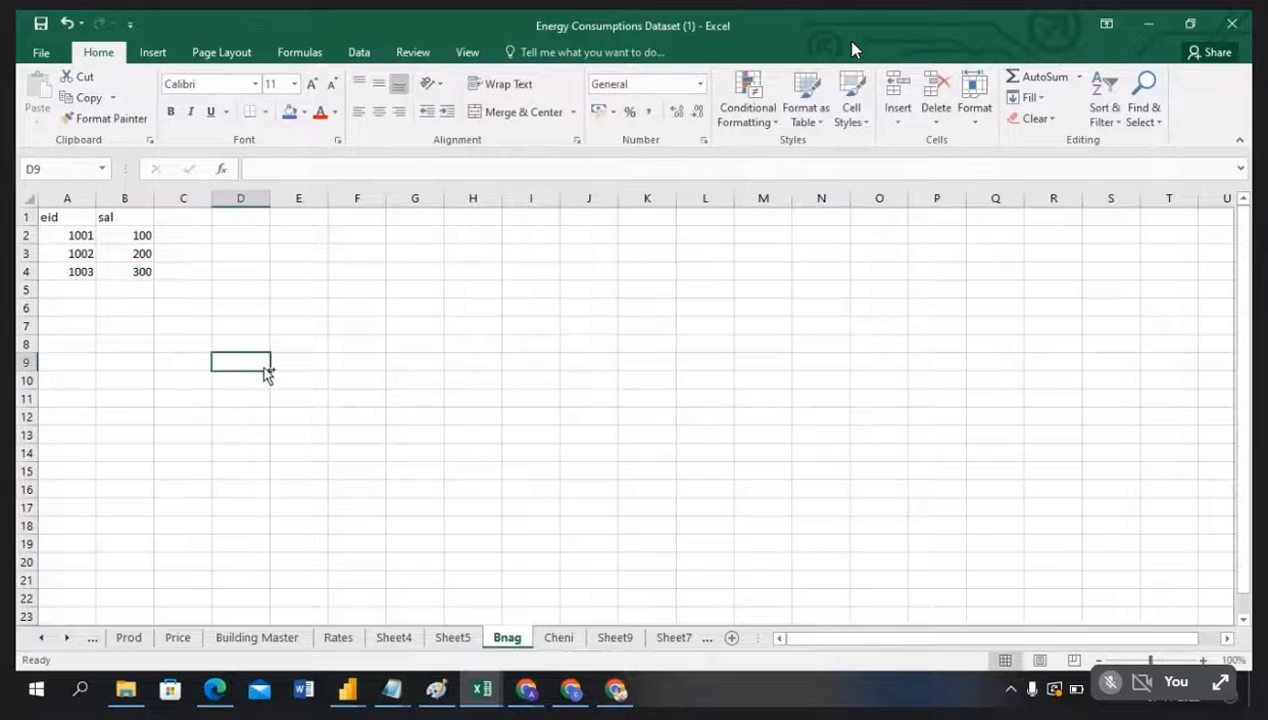
{"action": "key", "text": "ctrl+s"}
Step: Compare the column headers and rows of the Bnag and Cheni sheets
{"action": "left_click", "coordinate": [55, 216]}
{"action": "left_click", "coordinate": [133, 216]}
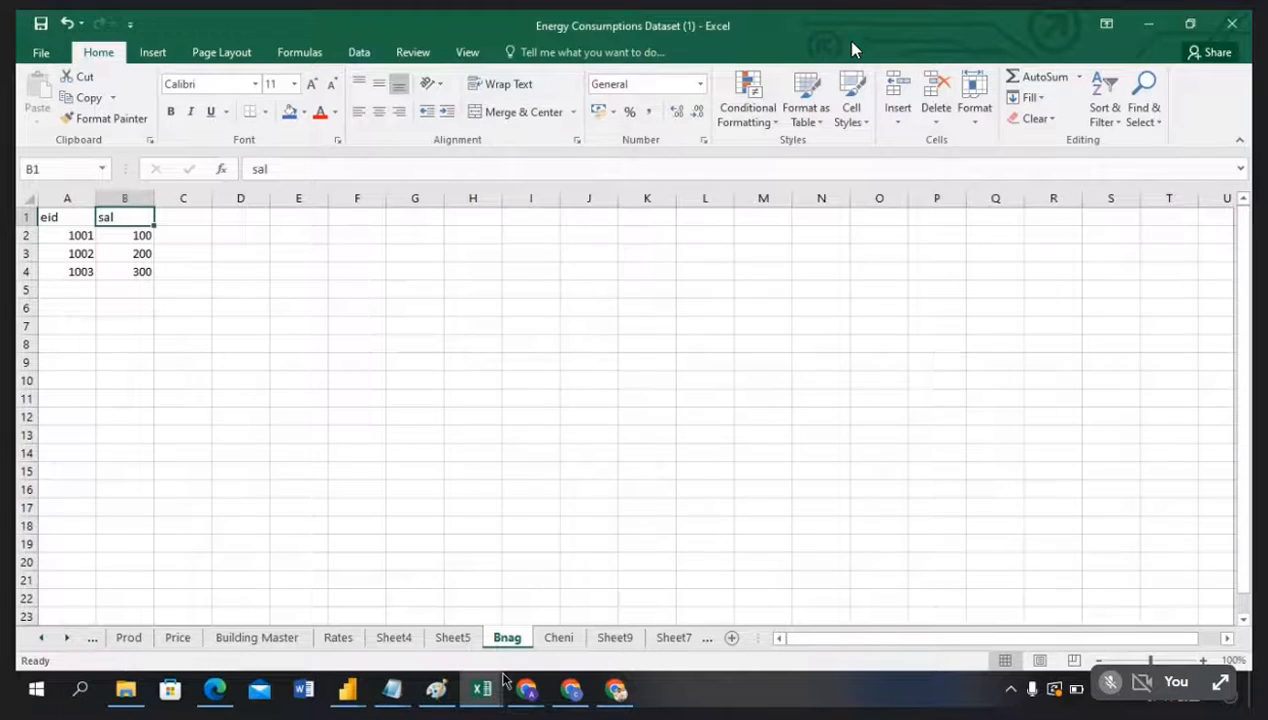
{"action": "left_click", "coordinate": [560, 638]}
{"action": "left_click", "coordinate": [68, 215]}
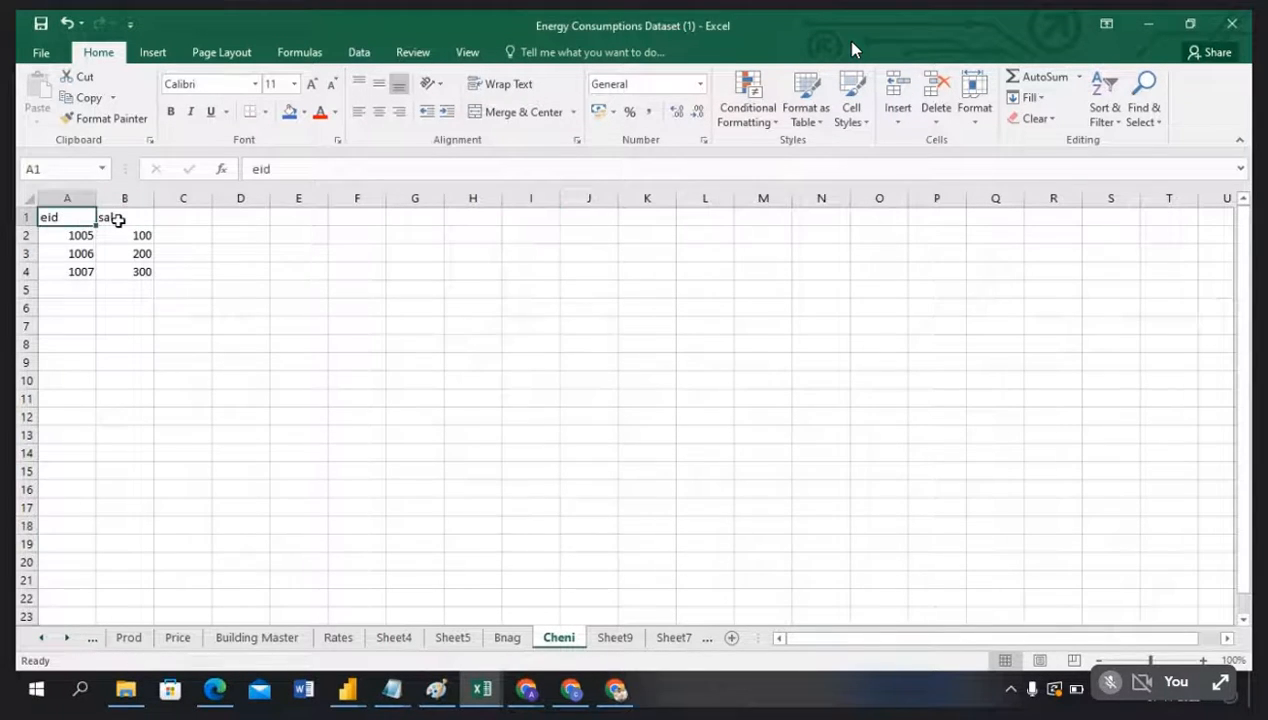
{"action": "left_click", "coordinate": [118, 220]}
{"action": "left_click_drag", "start_coordinate": [64, 236], "coordinate": [155, 349]}
{"action": "left_click", "coordinate": [505, 637]}
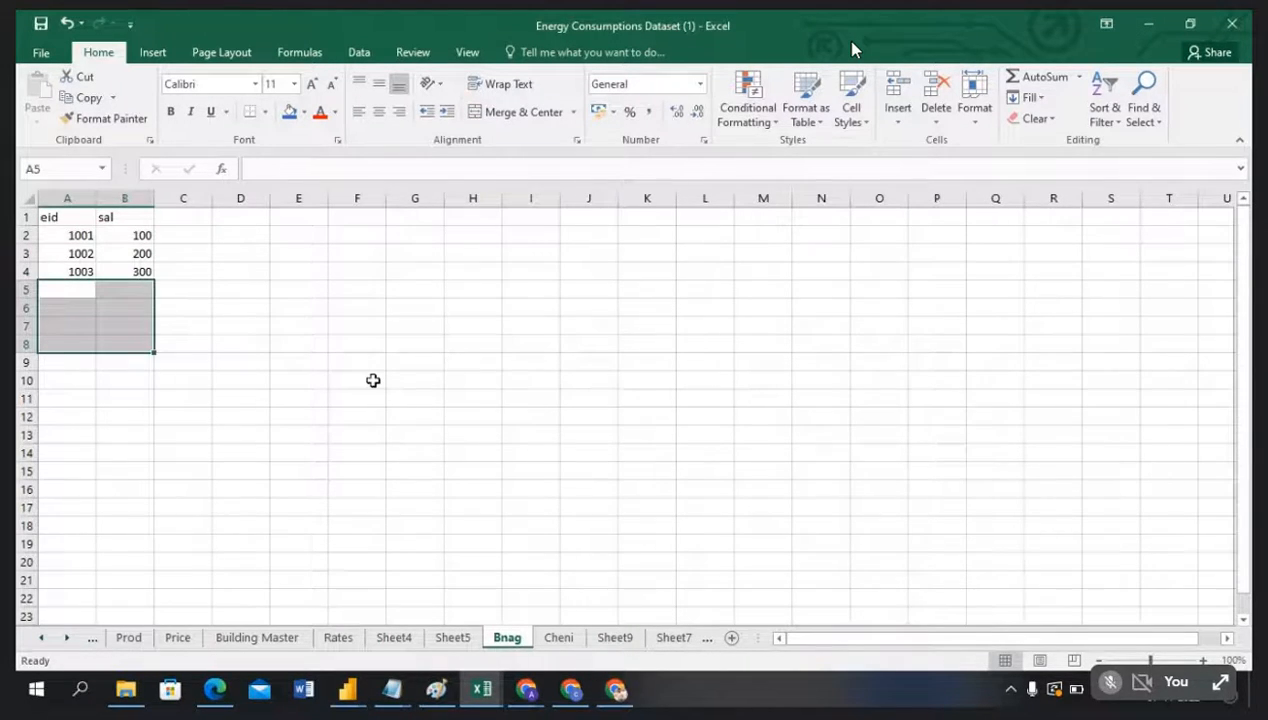
Step: Return to the Power Query Editor, delete the Append2 query and confirm the deletion
{"action": "key", "text": "alt+Tab"}
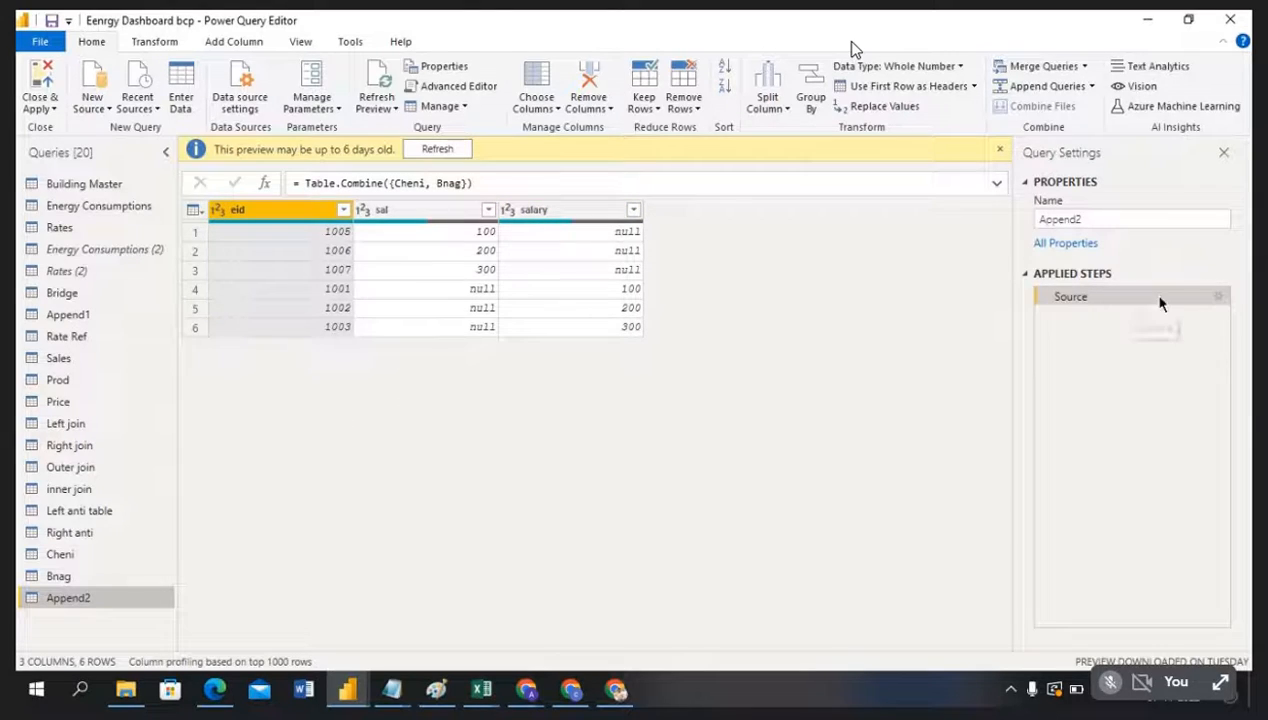
{"action": "right_click", "coordinate": [92, 598]}
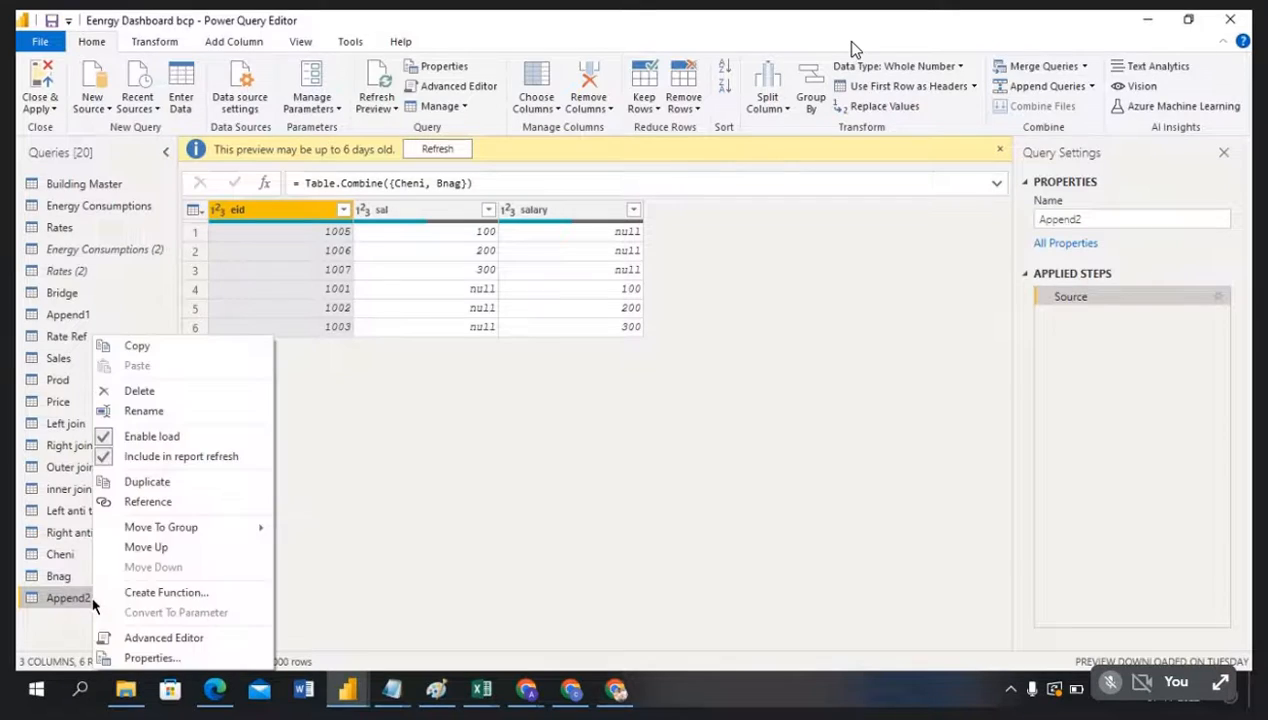
{"action": "left_click", "coordinate": [160, 390]}
{"action": "left_click", "coordinate": [726, 377]}
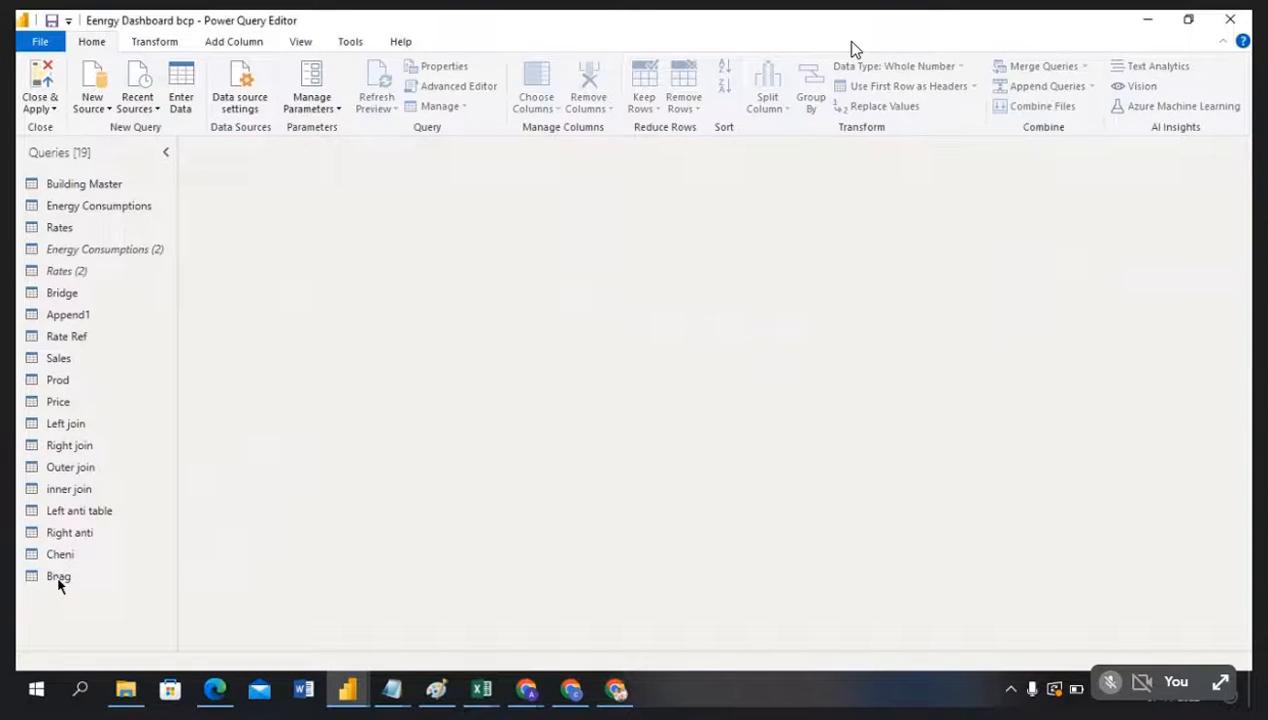
Step: Compare the Bnag query's headers with the Cheni query's, and rename the Bnag query's salary column as sal
{"action": "left_click", "coordinate": [58, 578]}
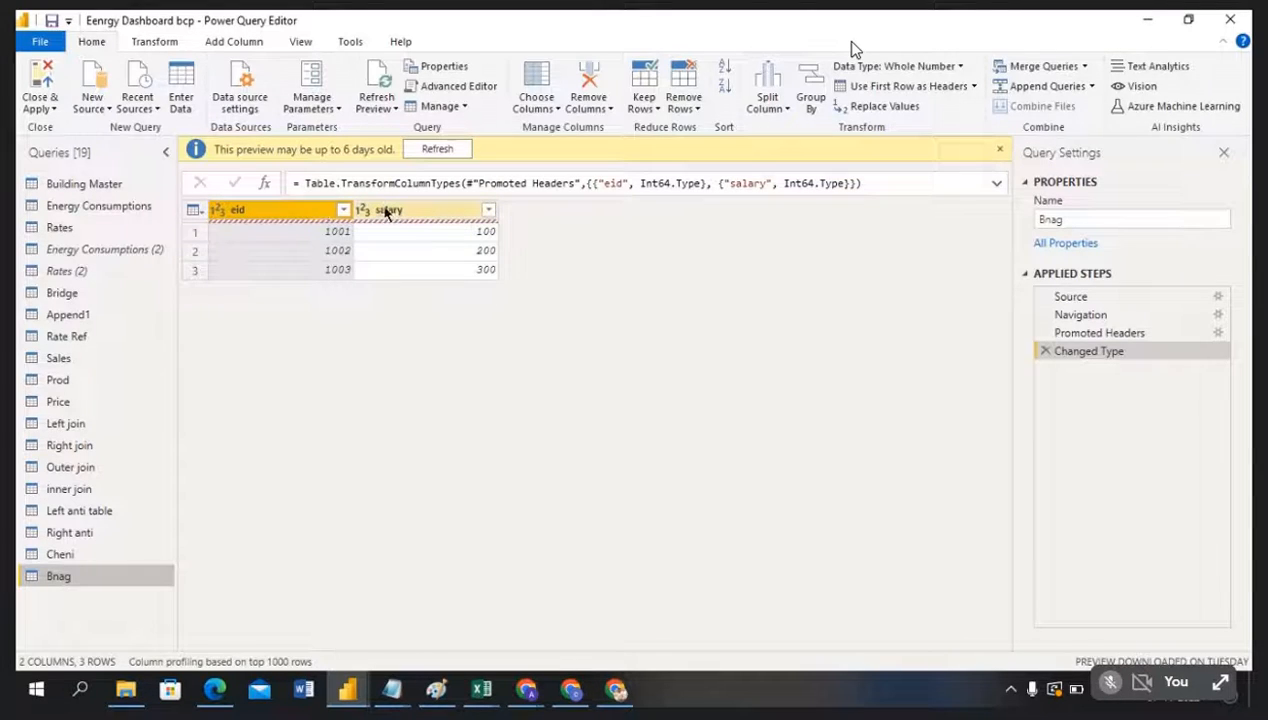
{"action": "left_click", "coordinate": [85, 557]}
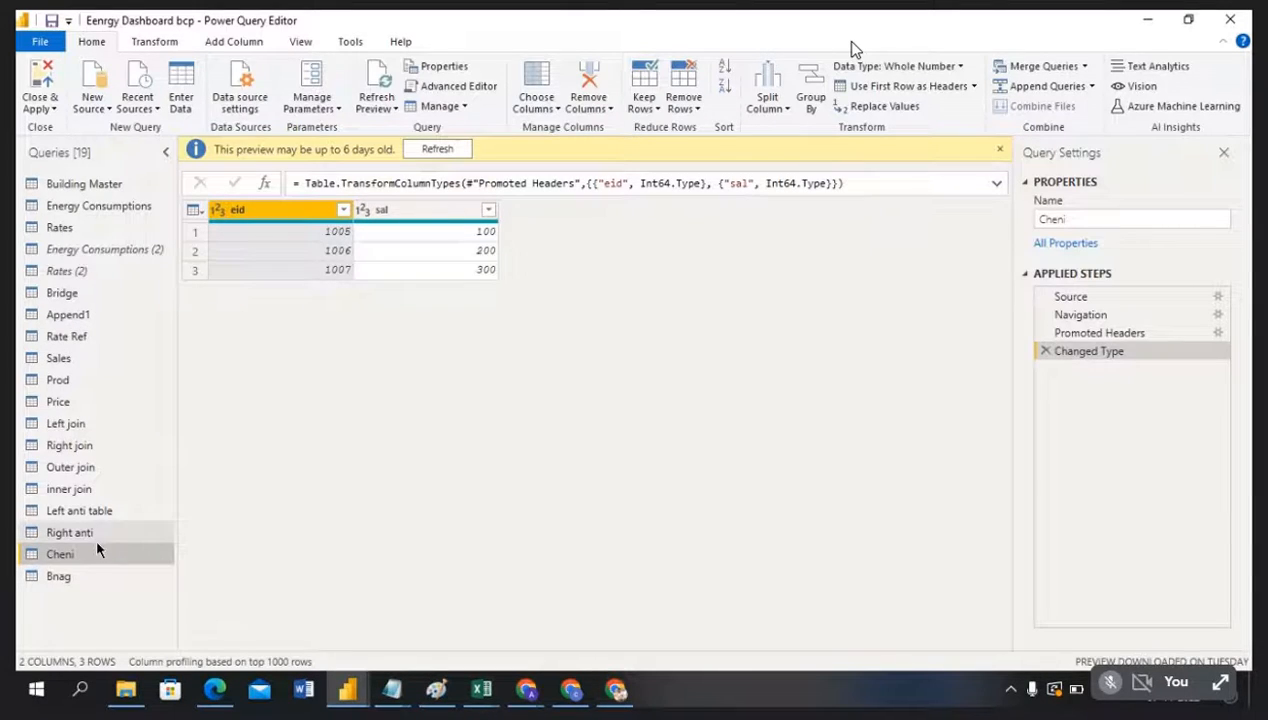
{"action": "left_click", "coordinate": [92, 578]}
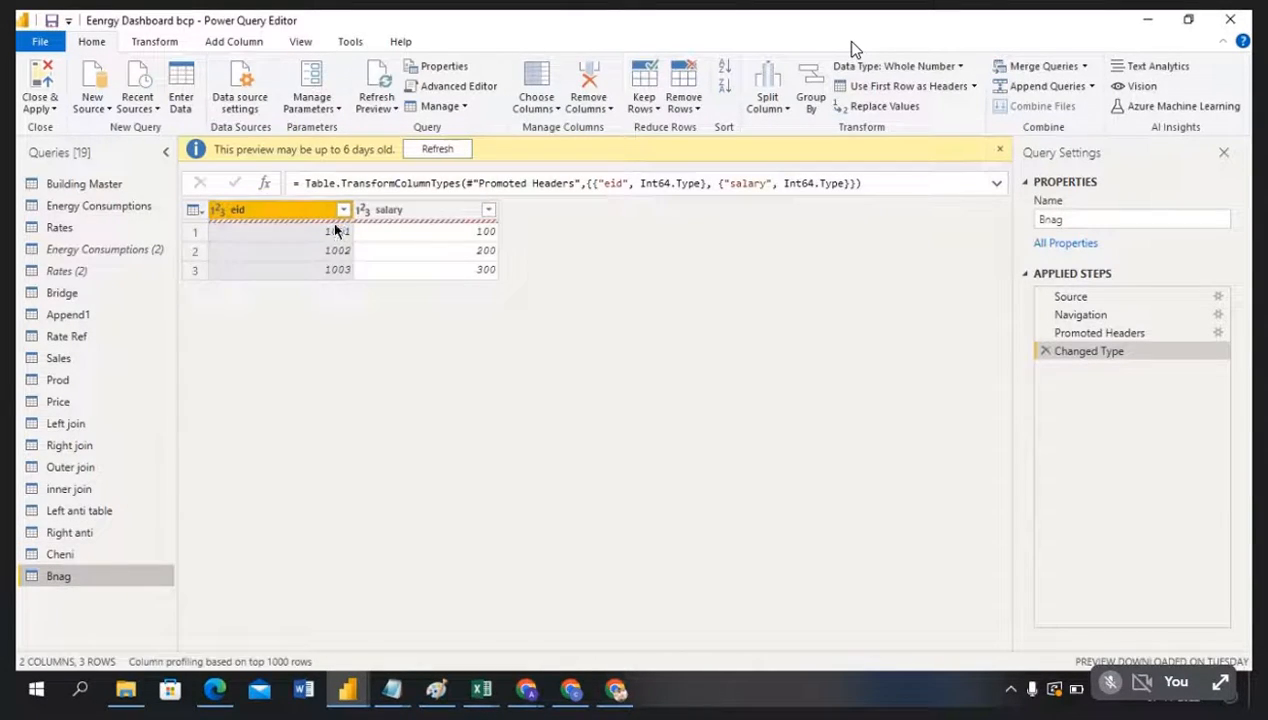
{"action": "left_click", "coordinate": [440, 218]}
{"action": "double_click", "coordinate": [440, 212]}
{"action": "left_click", "coordinate": [440, 212]}
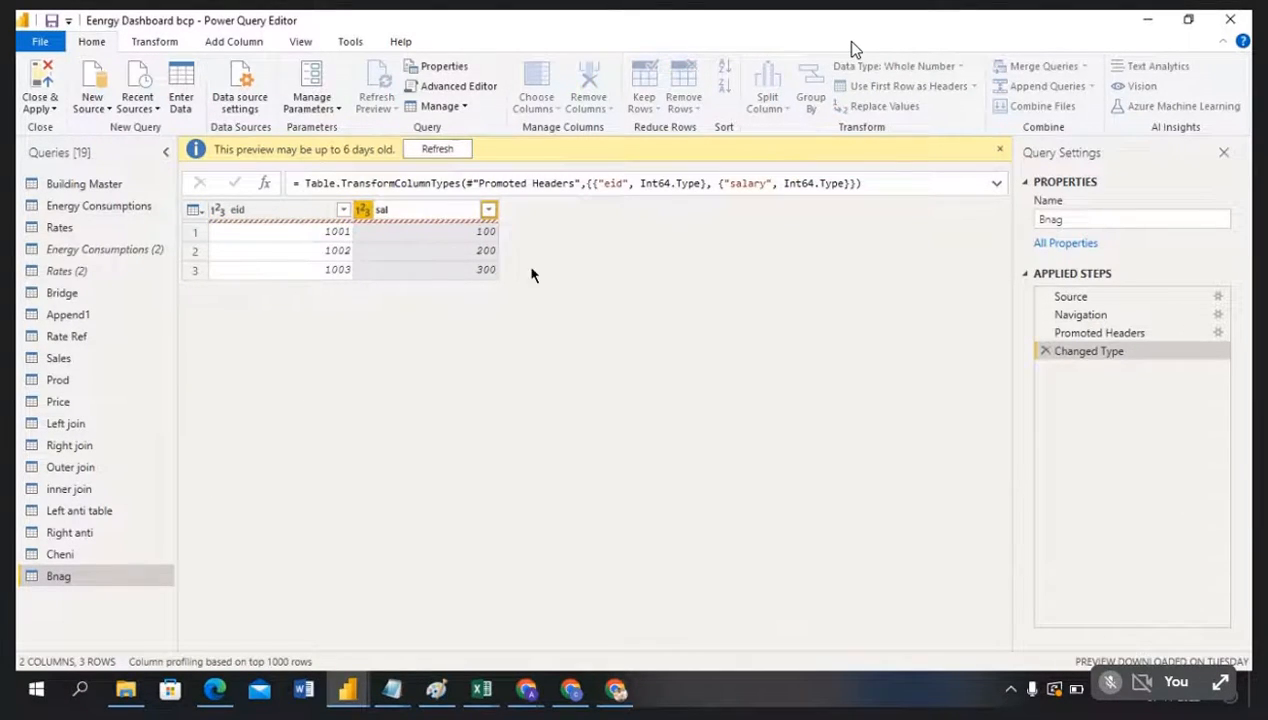
{"action": "key", "text": "Return"}
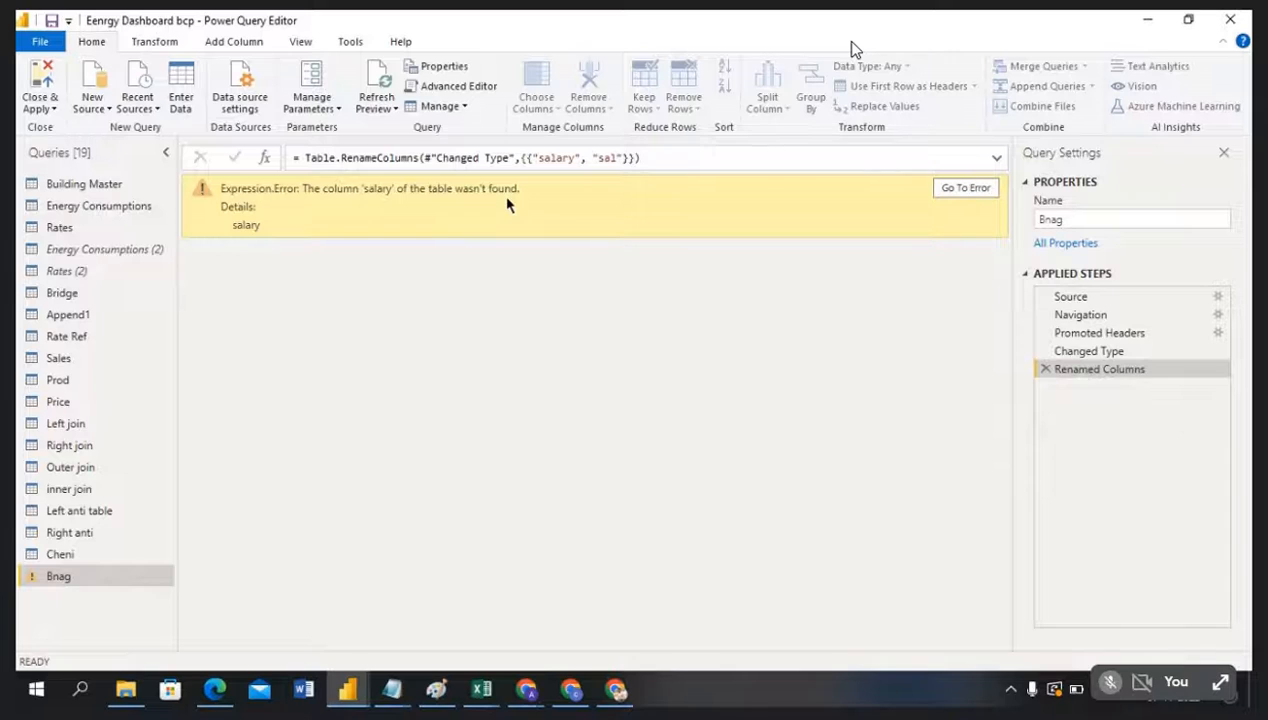
Step: Check the headers of the Bnag sheet in Excel, and go to the applied step causing the Bnag query's error
{"action": "key", "text": "alt+Tab"}
{"action": "key", "text": "alt+Tab"}
{"action": "key", "text": "alt+Tab"}
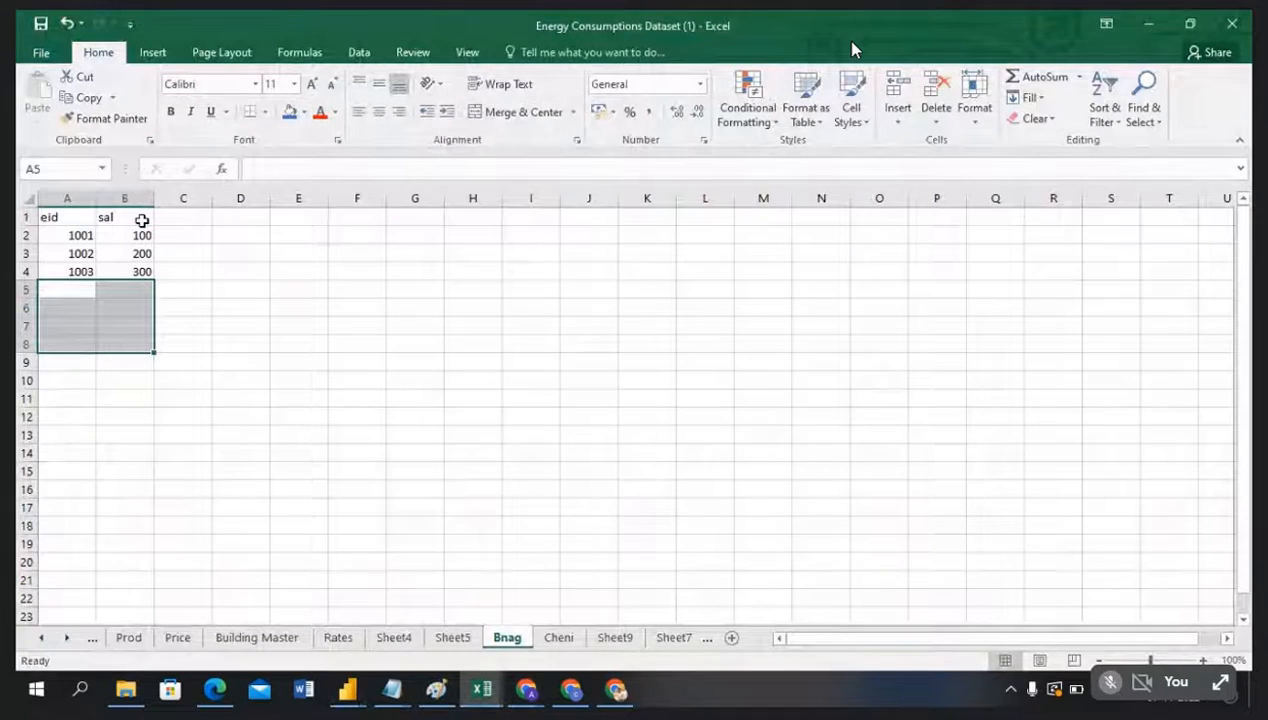
{"action": "key", "text": "alt+Tab"}
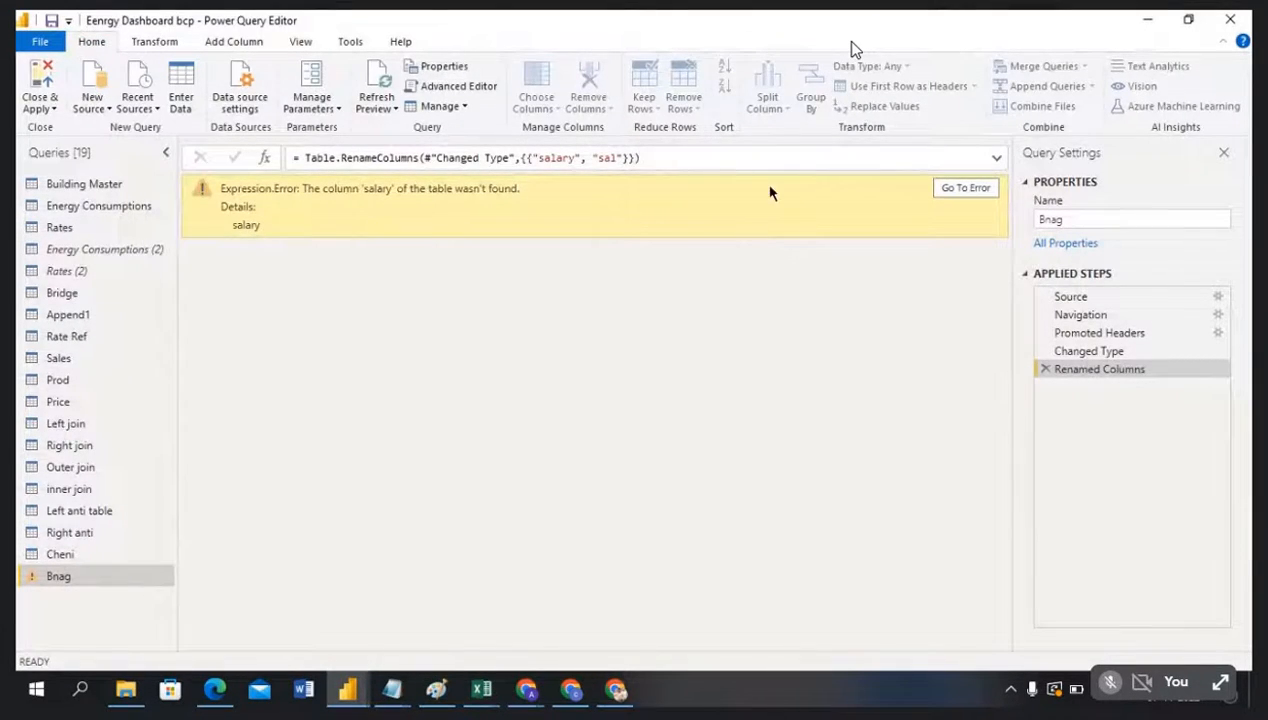
{"action": "left_click", "coordinate": [965, 192]}
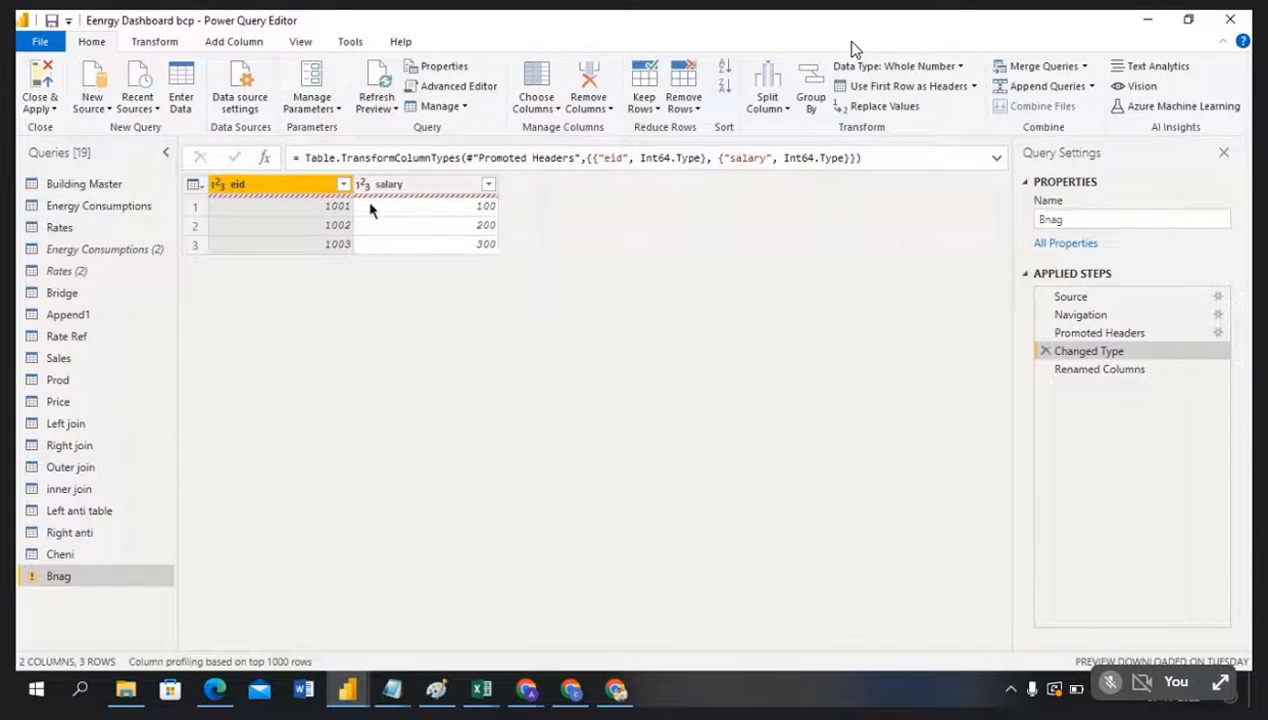
{"action": "left_click", "coordinate": [435, 190]}
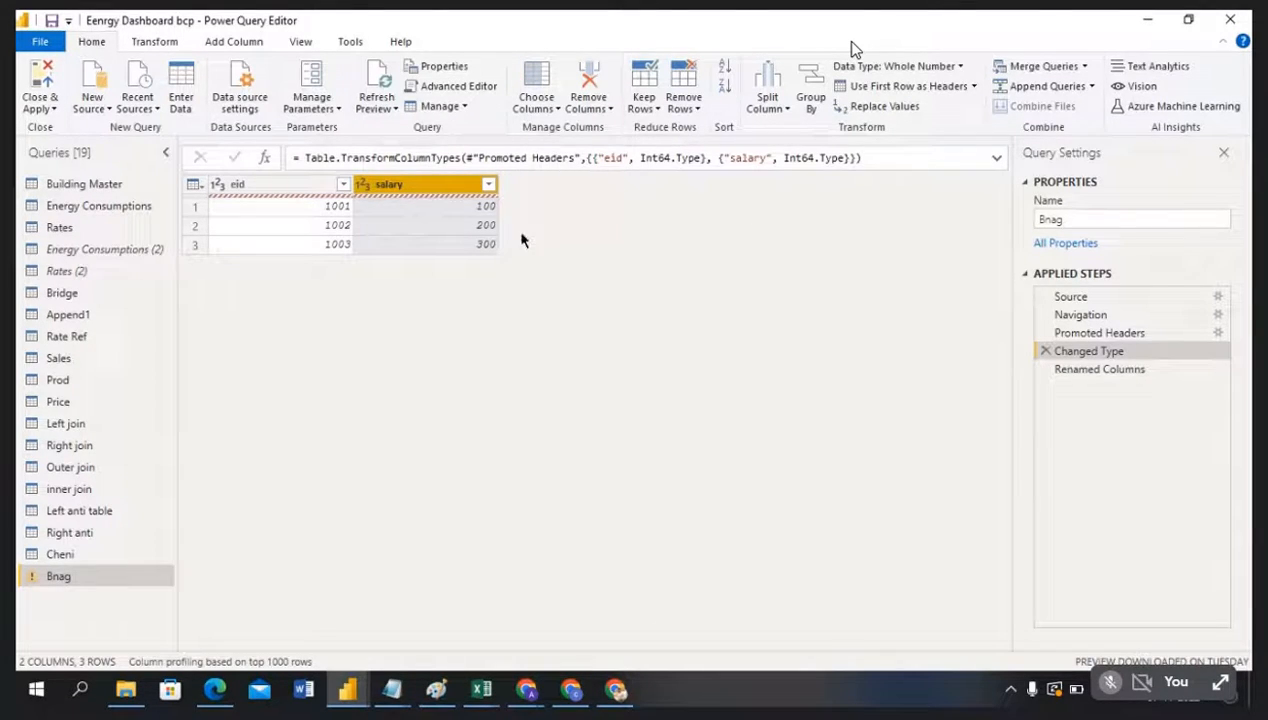
Step: Rename the Bnag query's salary column as sal at the Changed Type step, and accept inserting the intermediate step
{"action": "double_click", "coordinate": [430, 186]}
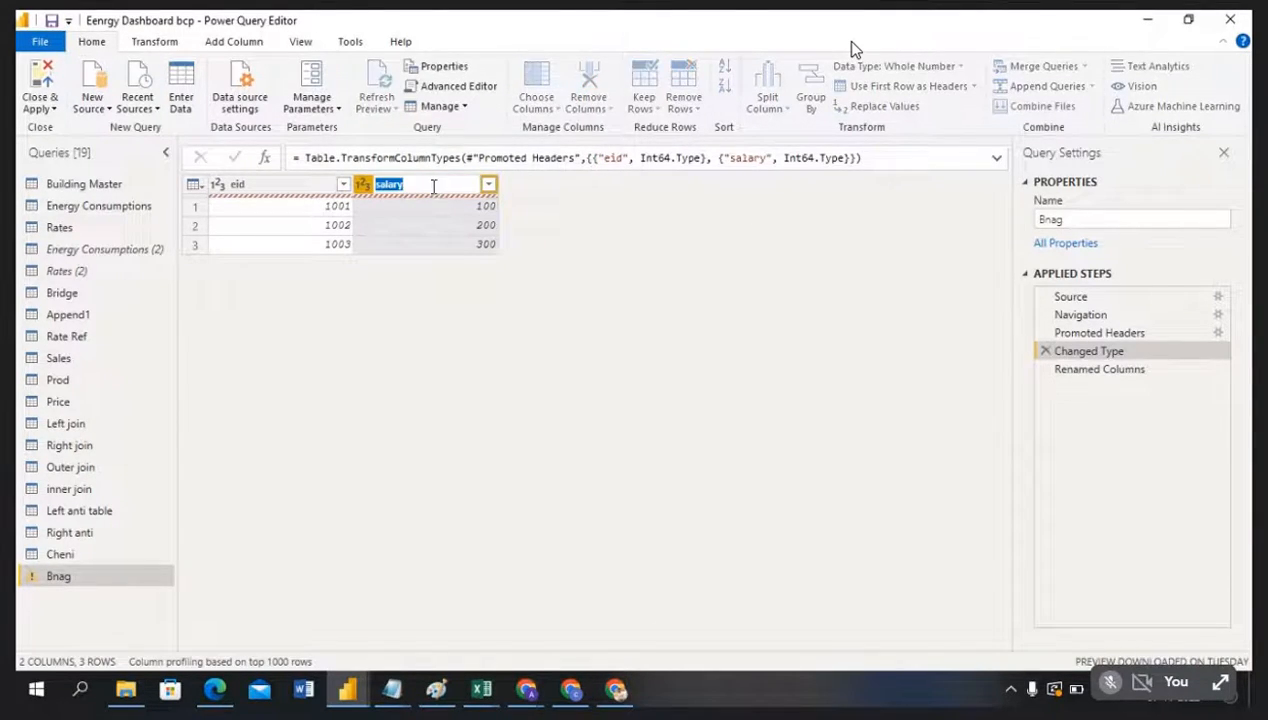
{"action": "left_click", "coordinate": [433, 186]}
{"action": "key", "text": "BackSpace"}
{"action": "key", "text": "BackSpace"}
{"action": "key", "text": "BackSpace"}
{"action": "left_click", "coordinate": [650, 227]}
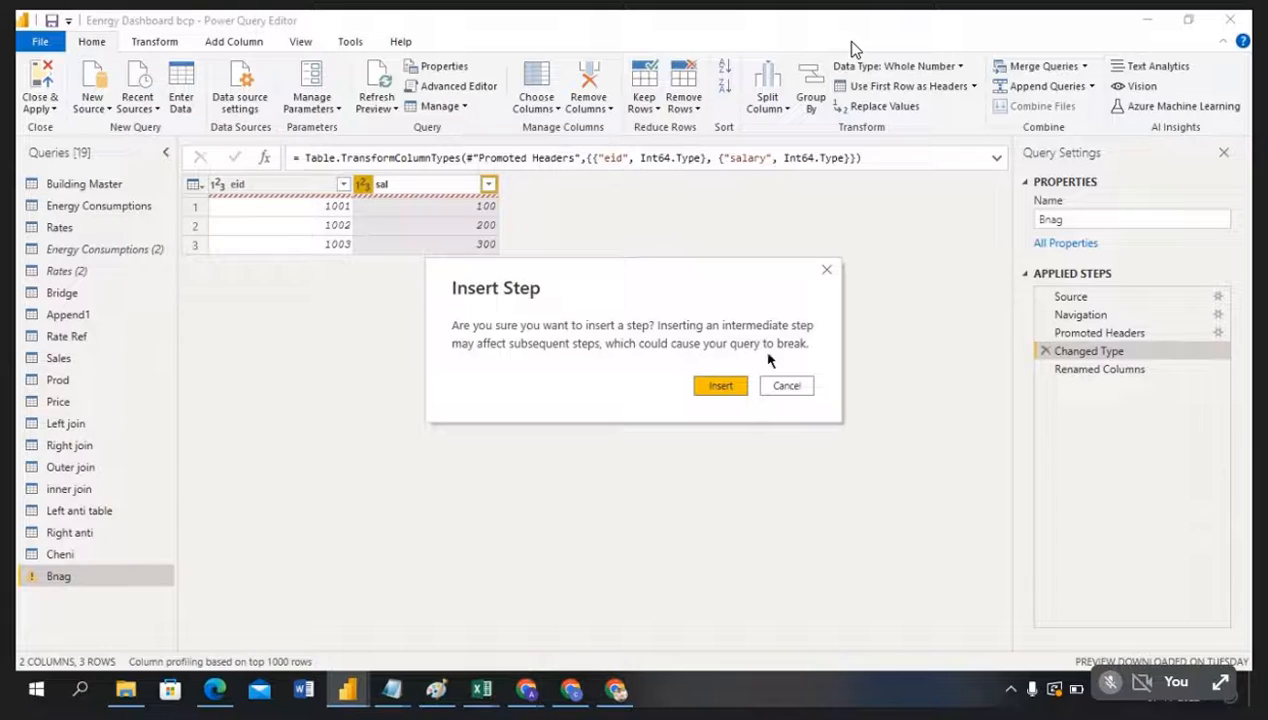
{"action": "left_click", "coordinate": [722, 389]}
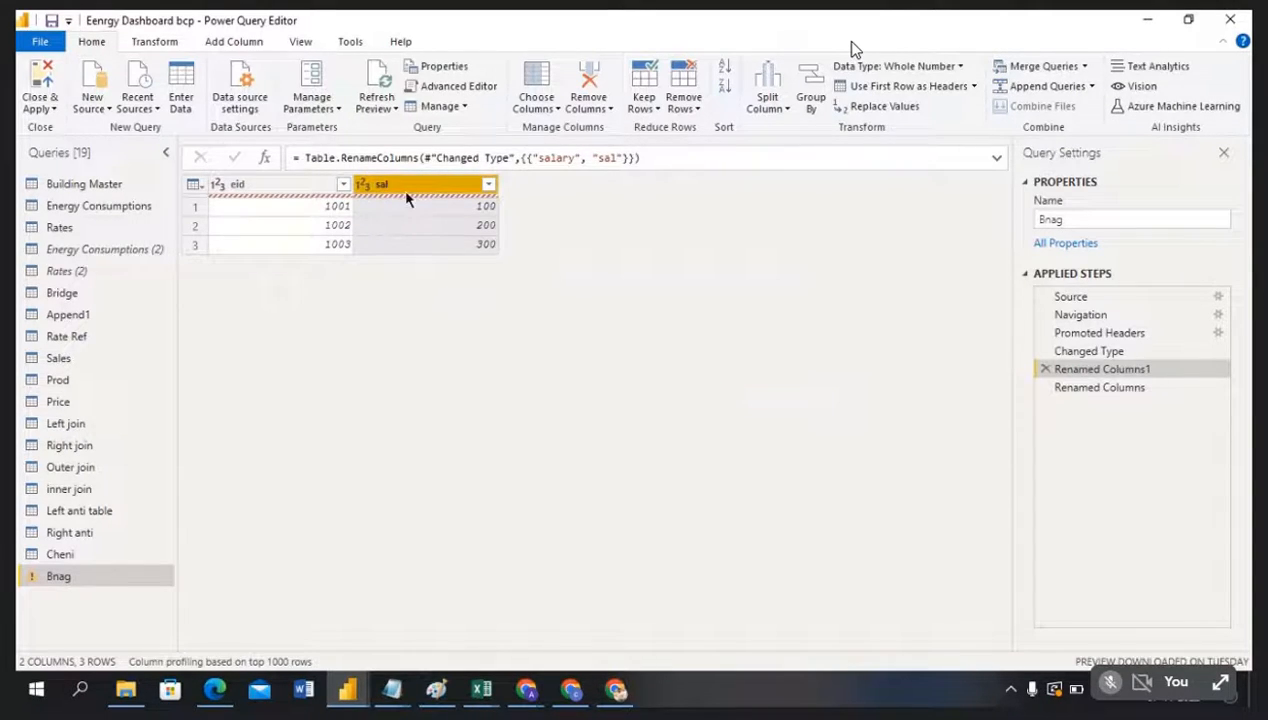
Step: Compare the Cheni query with the Bnag query, then delete the Bnag query and confirm the deletion
{"action": "left_click", "coordinate": [64, 555]}
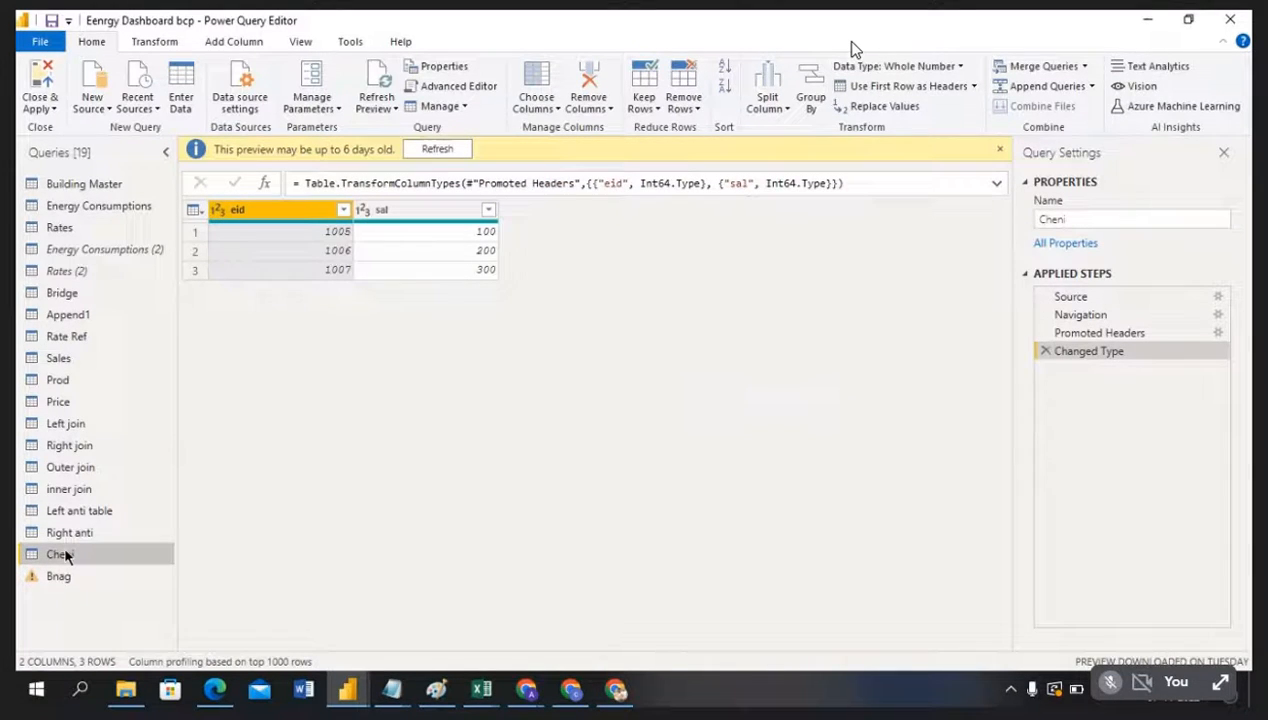
{"action": "left_click", "coordinate": [60, 576]}
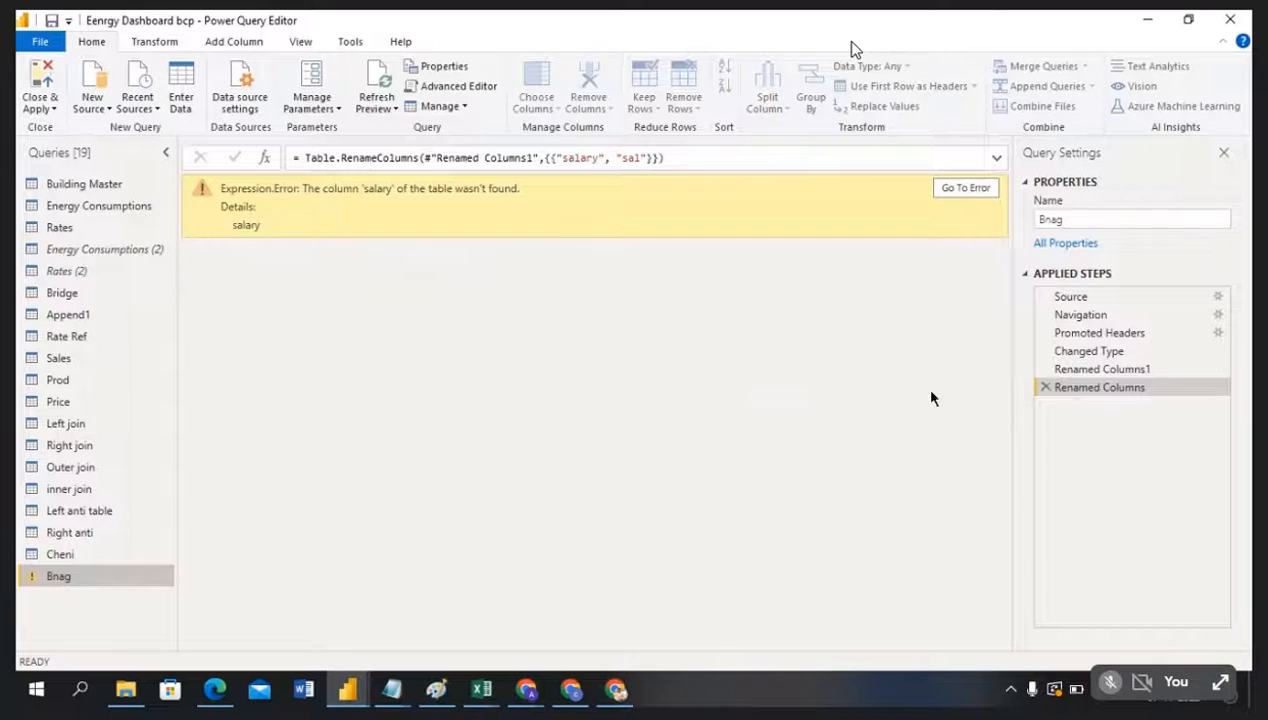
{"action": "right_click", "coordinate": [85, 586]}
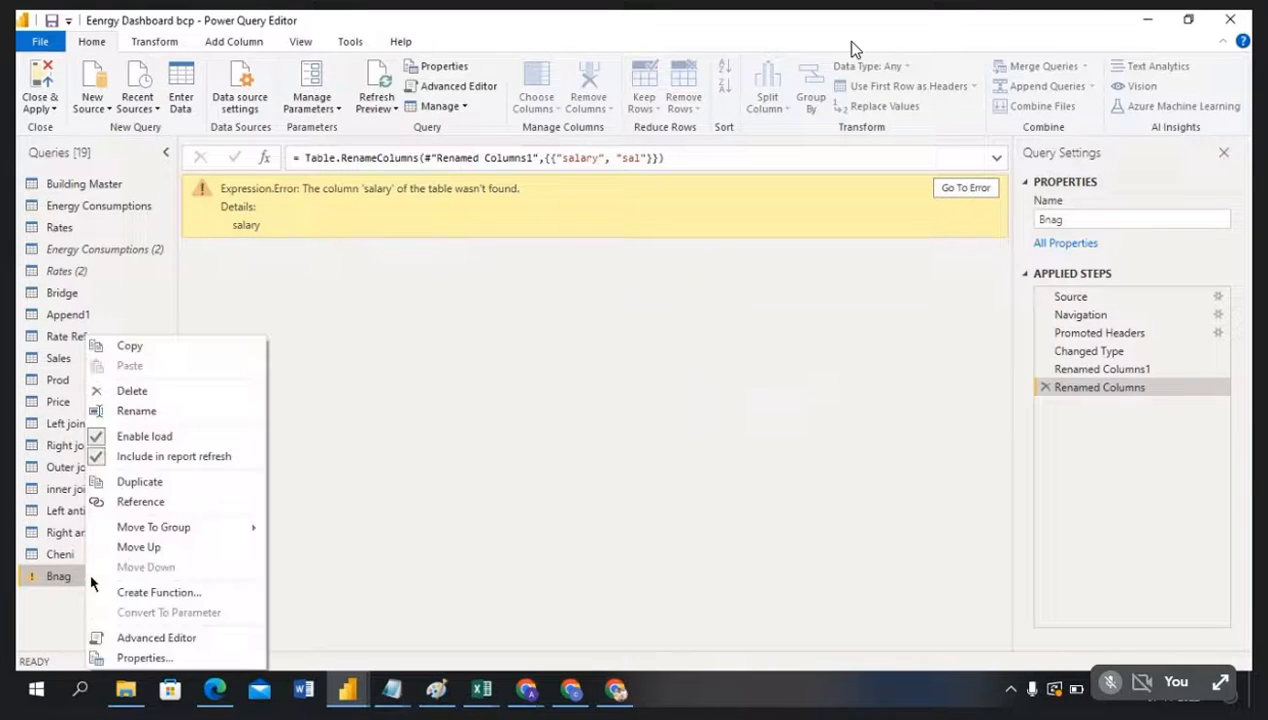
{"action": "key", "text": "Escape"}
{"action": "key", "text": "Delete"}
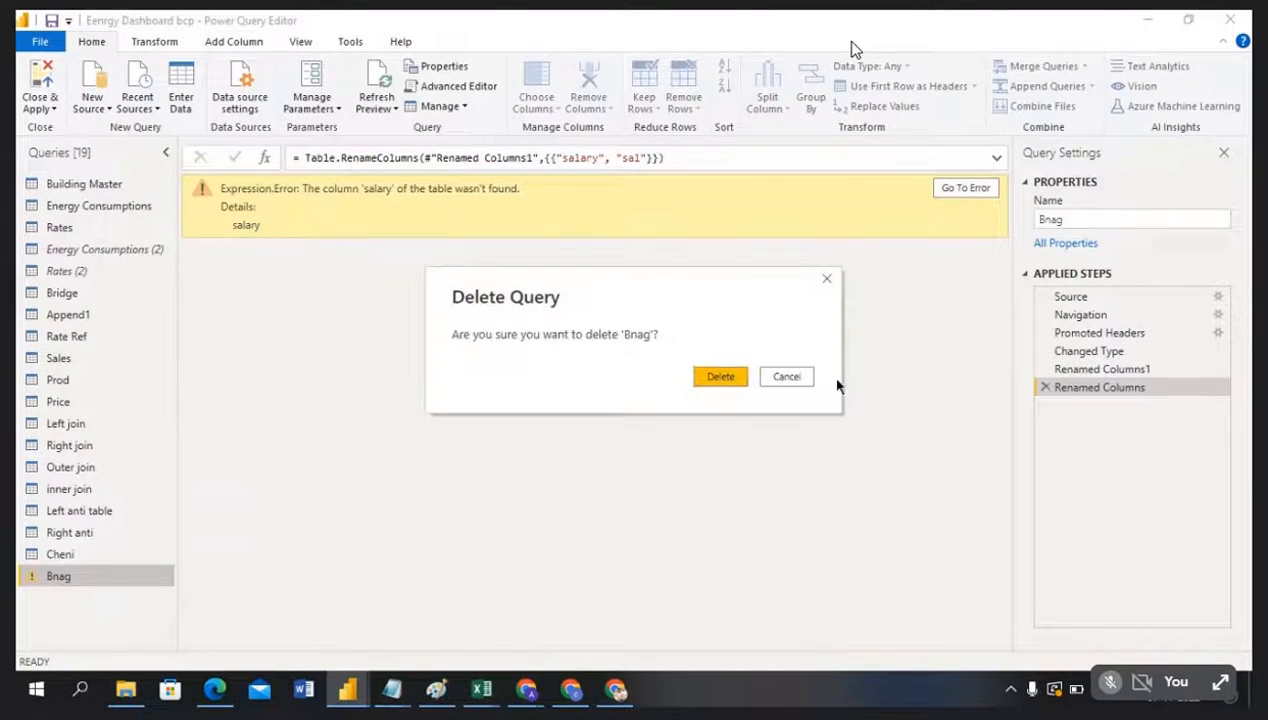
{"action": "left_click", "coordinate": [725, 380]}
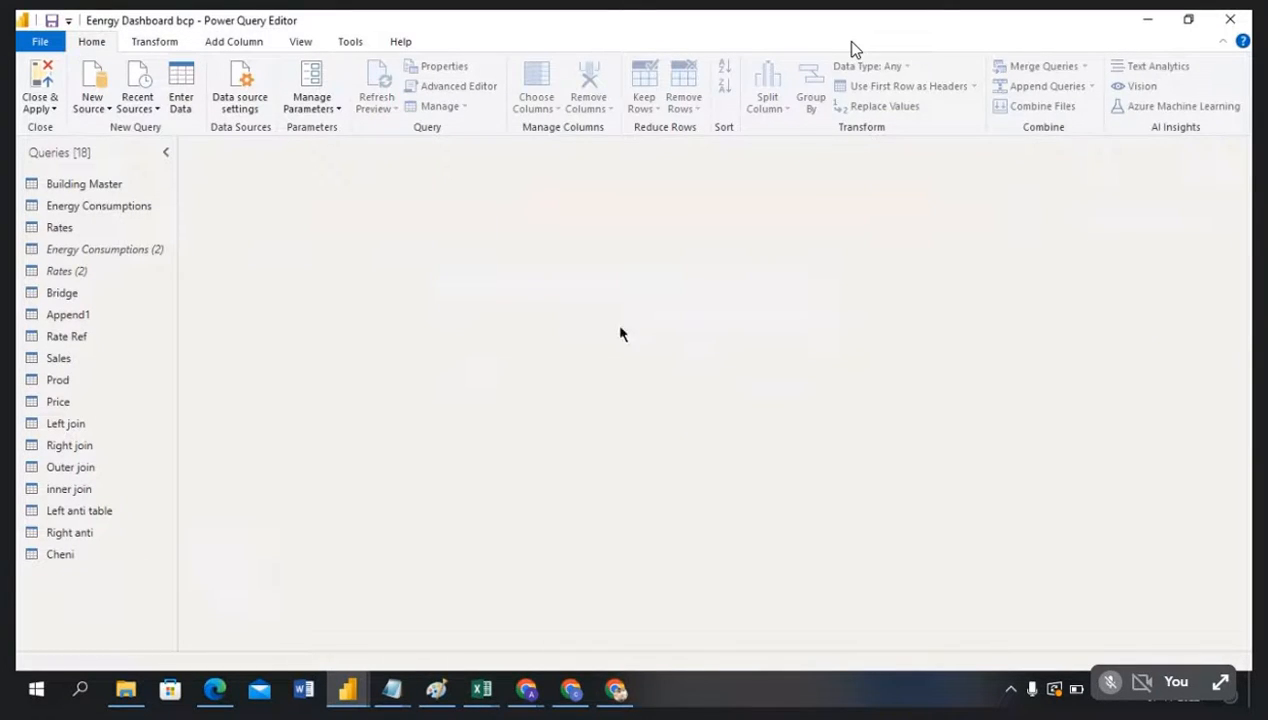
Step: Check the Bnag sheet in Excel, and import it again as a query from the Energy Consumptions Dataset (1) workbook
{"action": "key", "text": "alt+Tab"}
{"action": "left_click", "coordinate": [333, 358]}
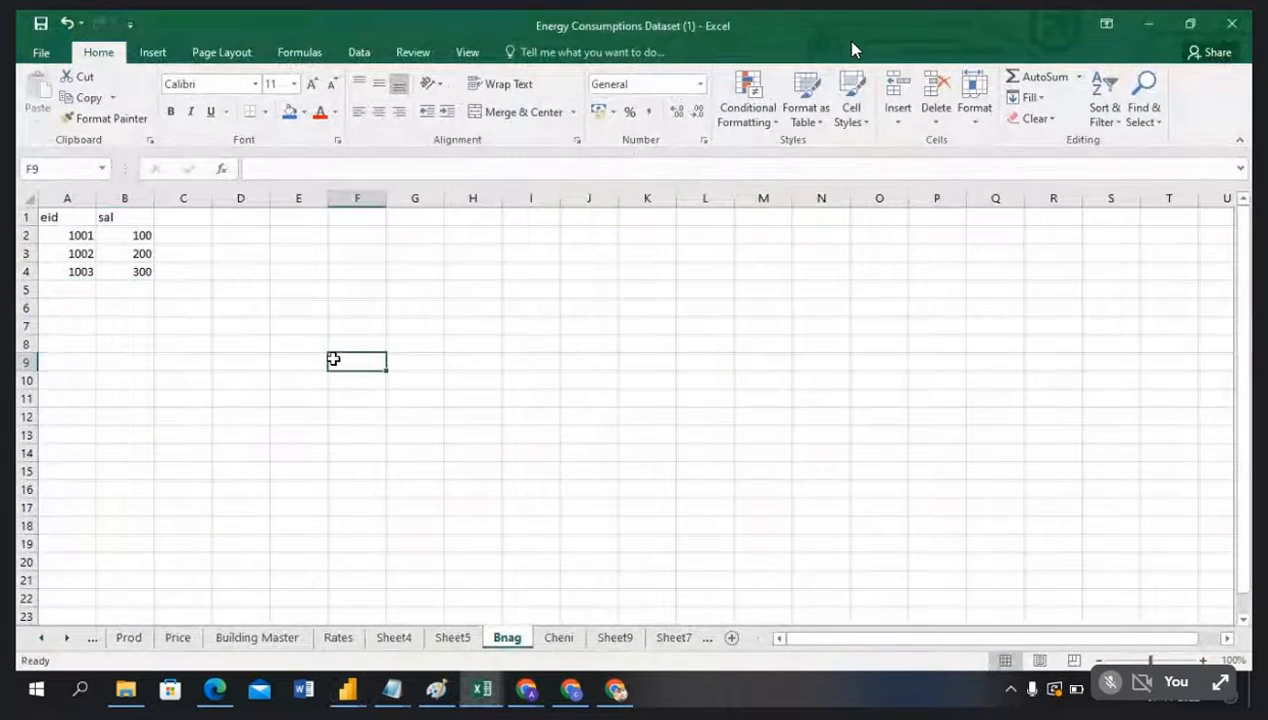
{"action": "key", "text": "alt+Tab"}
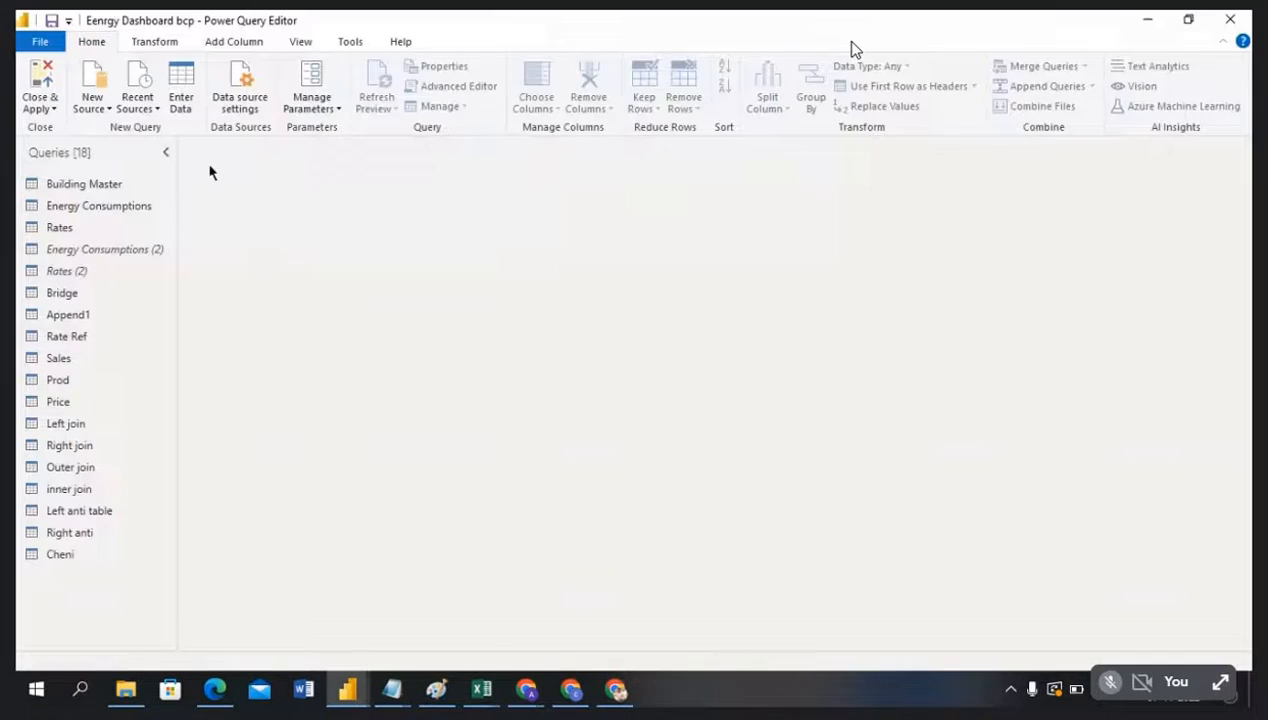
{"action": "left_click", "coordinate": [92, 100]}
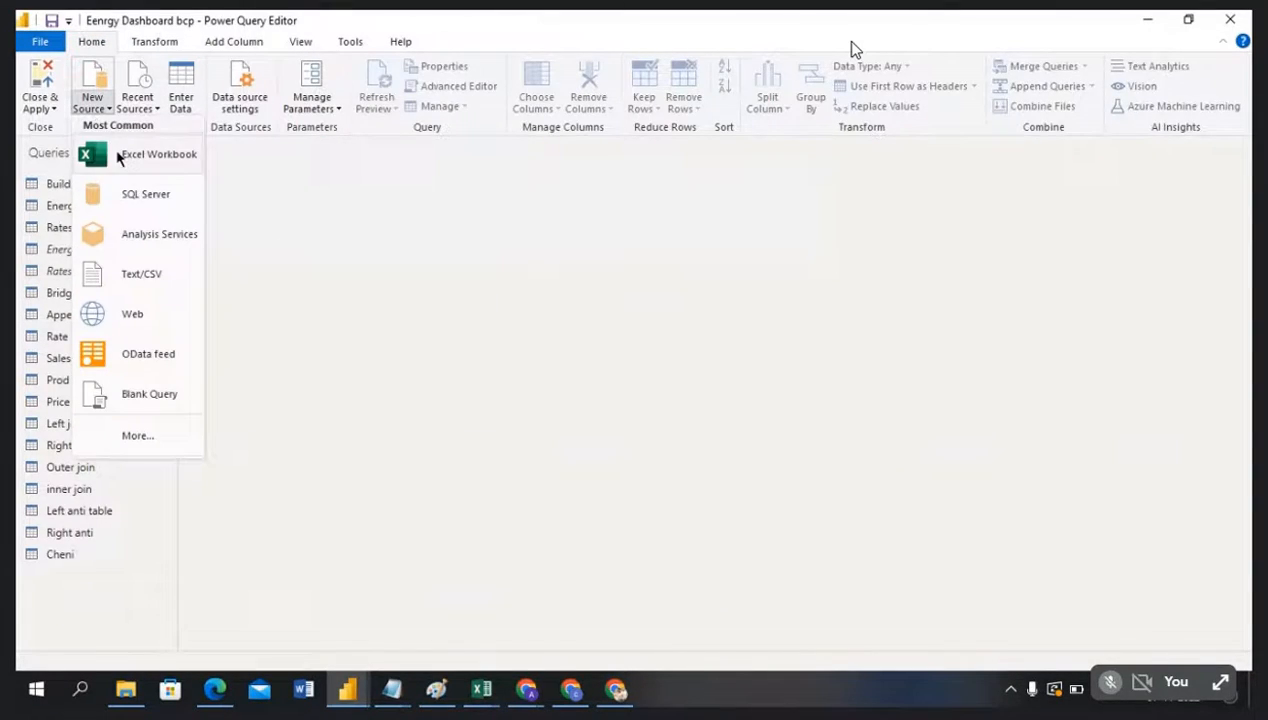
{"action": "left_click", "coordinate": [117, 155]}
{"action": "left_click", "coordinate": [250, 170]}
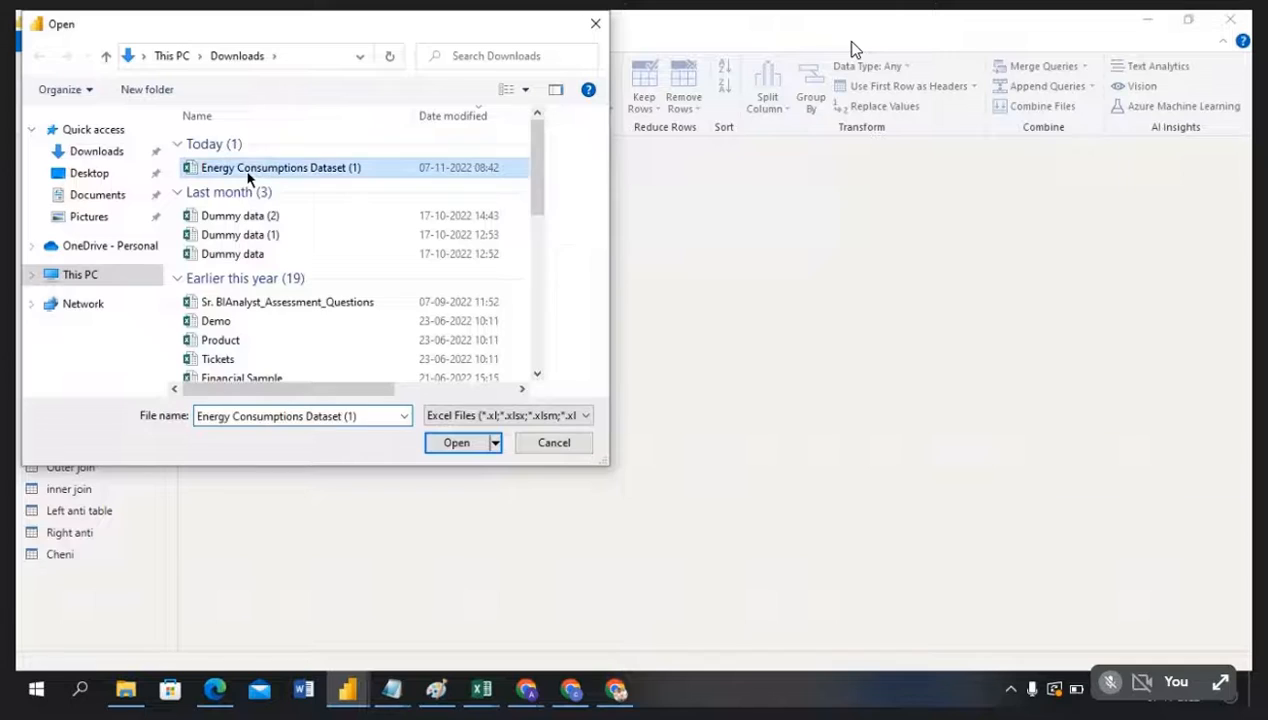
{"action": "left_click", "coordinate": [457, 442]}
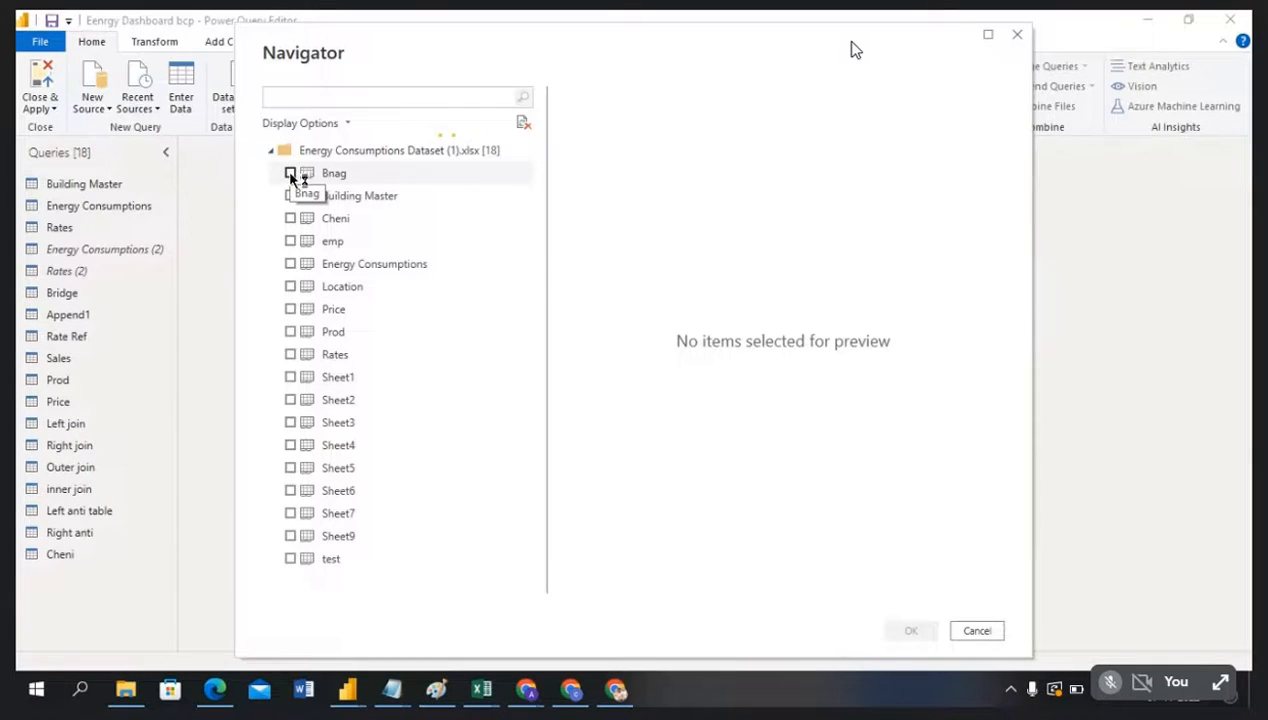
{"action": "left_click", "coordinate": [290, 174]}
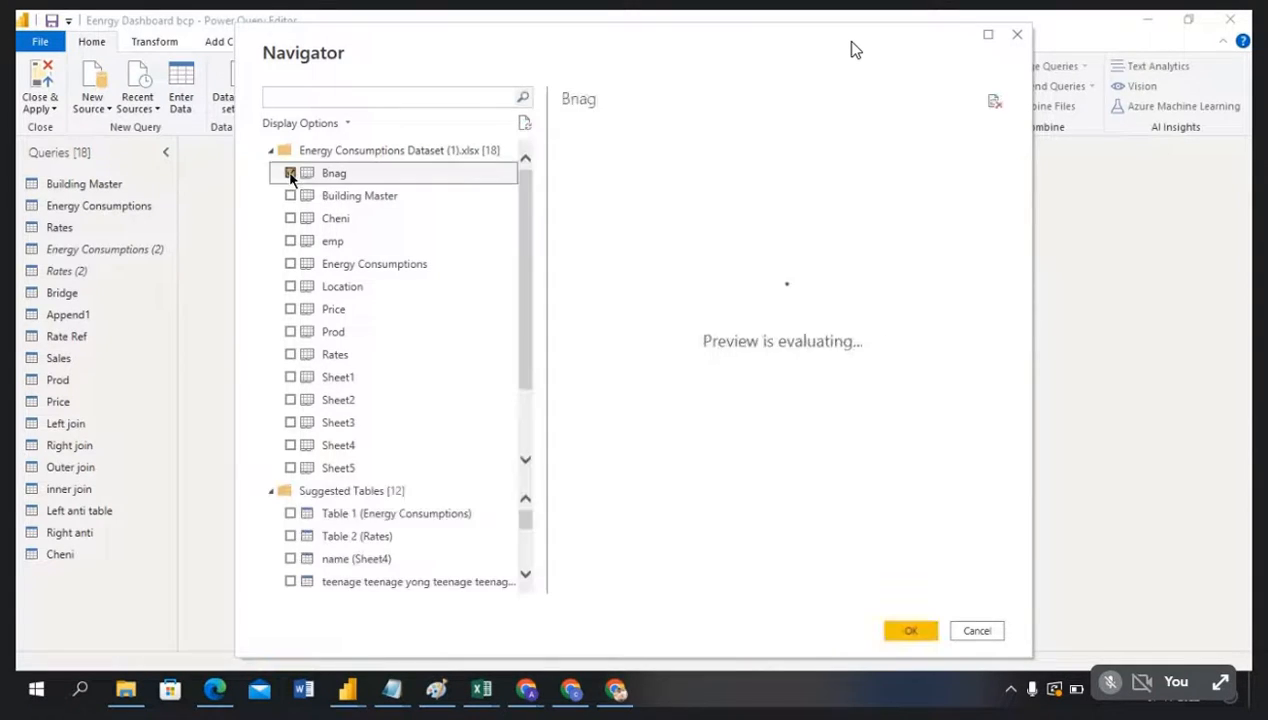
{"action": "left_click", "coordinate": [906, 632]}
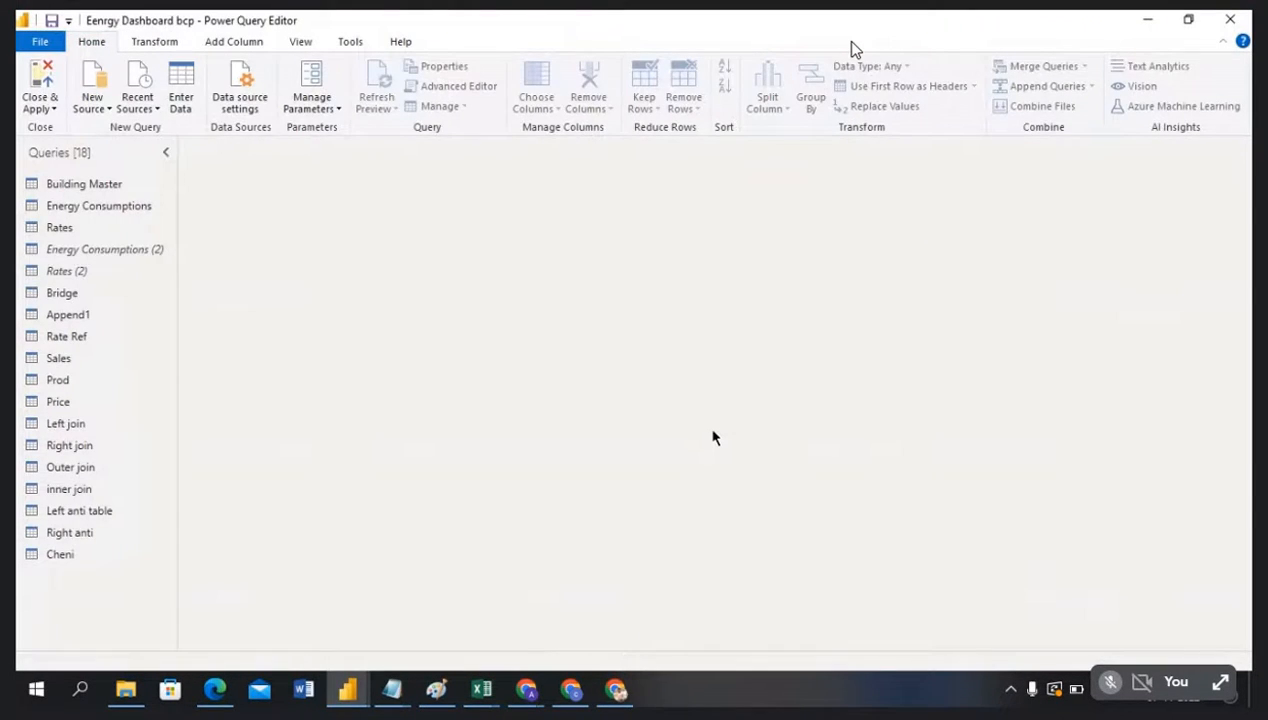
Step: Compare the Cheni and Bnag queries' headers, and append them as a new query with Cheni first and Bnag second
{"action": "left_click", "coordinate": [68, 555]}
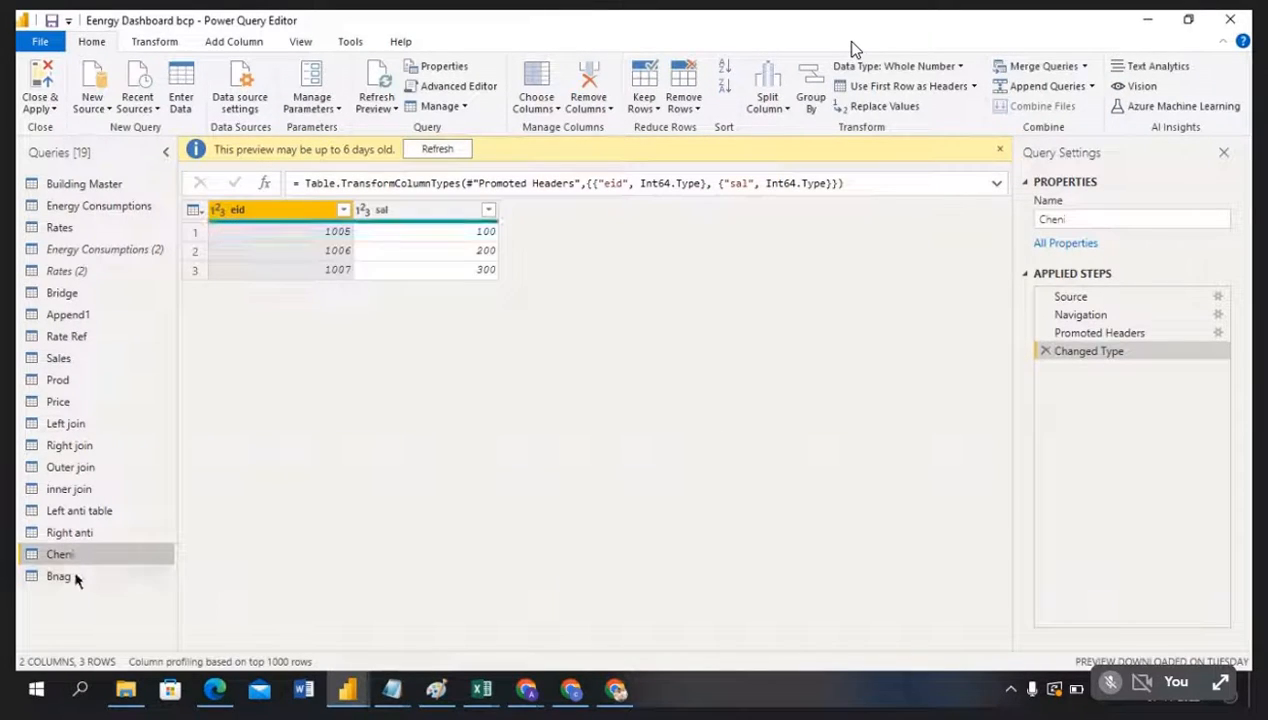
{"action": "left_click", "coordinate": [73, 570]}
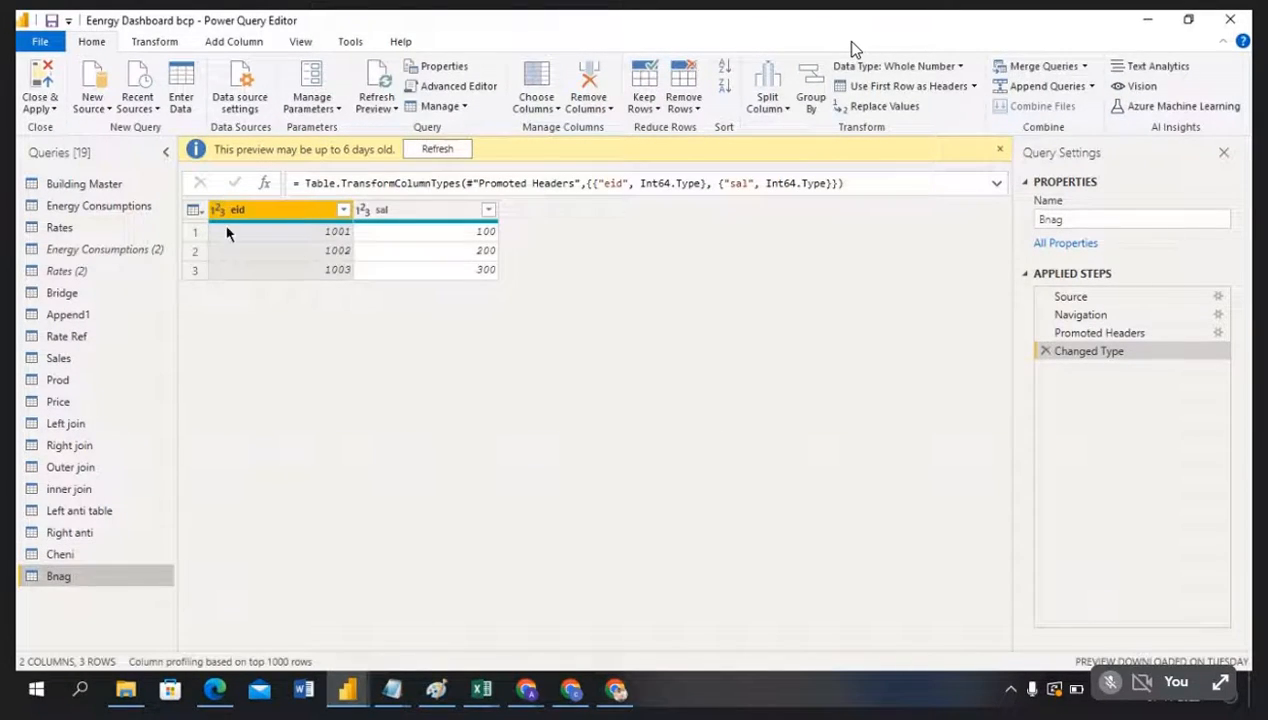
{"action": "left_click", "coordinate": [68, 557]}
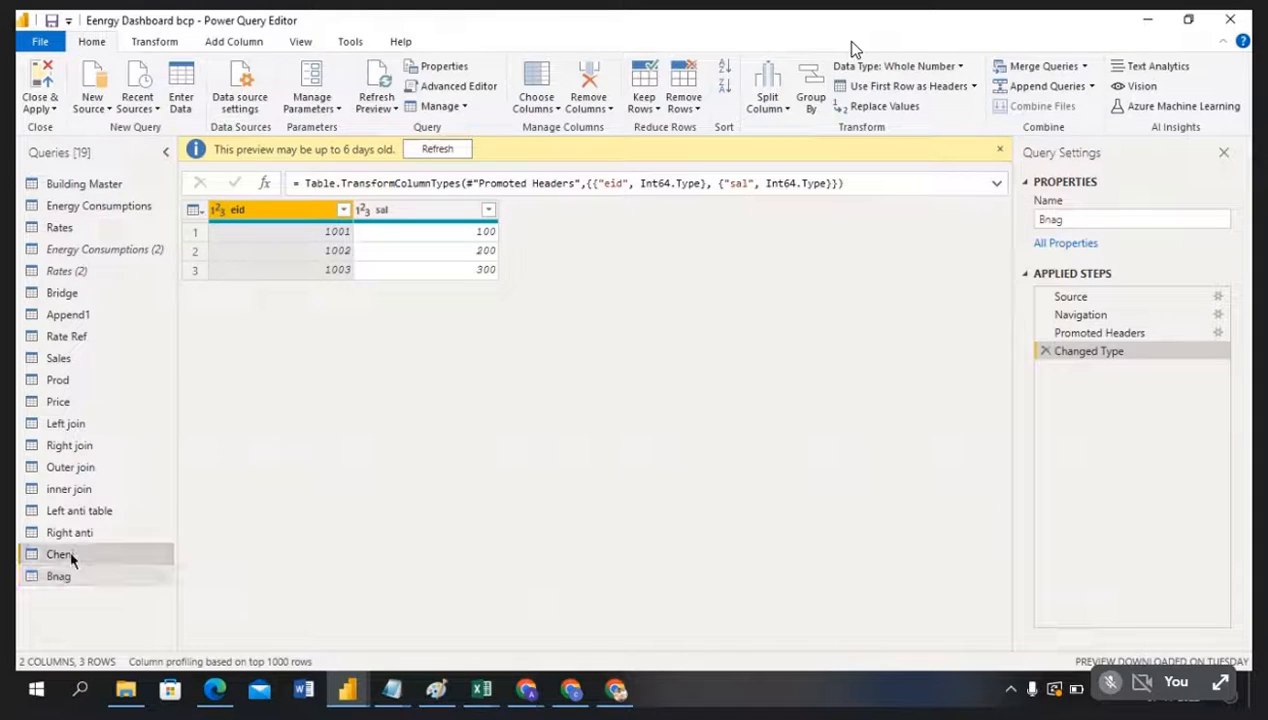
{"action": "left_click", "coordinate": [1091, 86]}
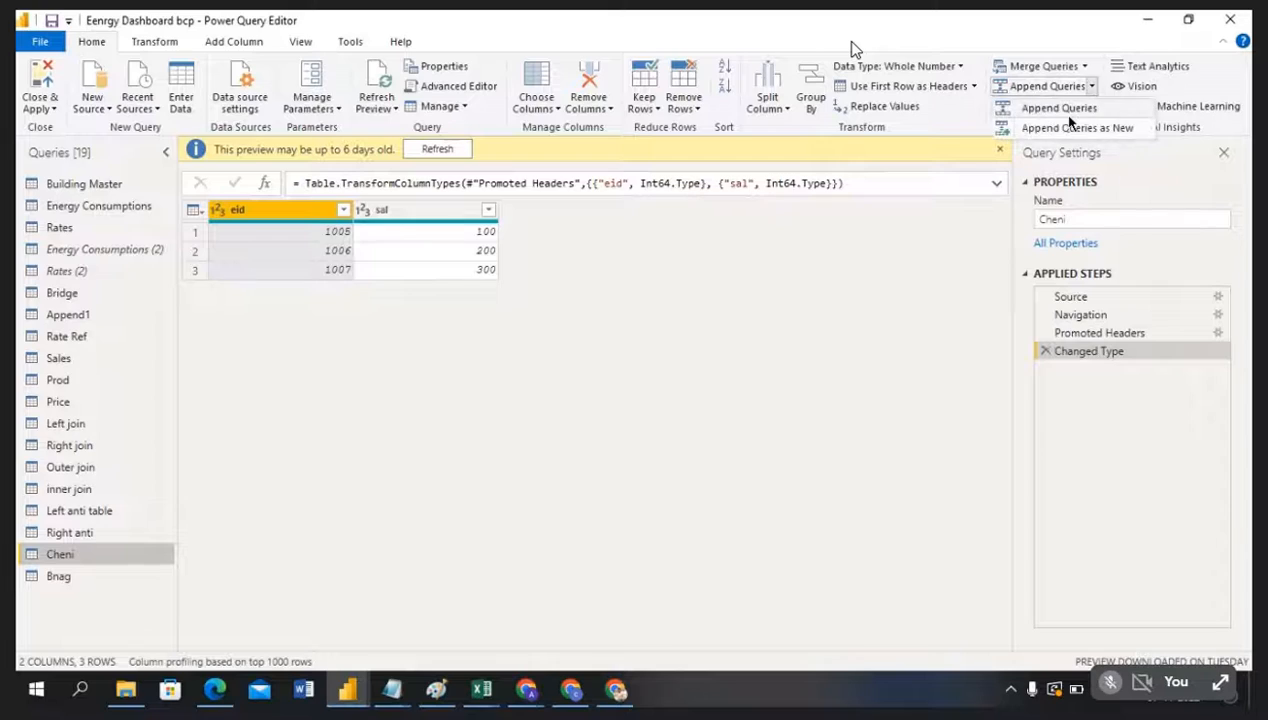
{"action": "left_click", "coordinate": [1068, 127]}
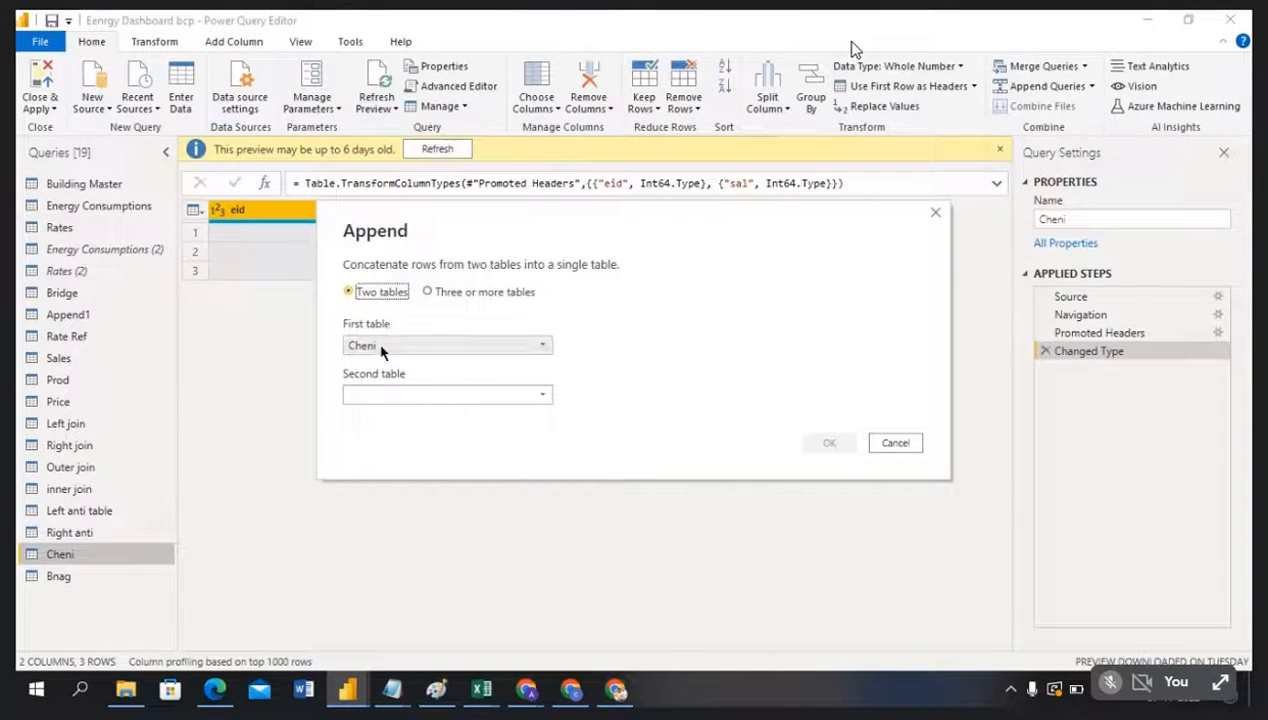
{"action": "left_click", "coordinate": [369, 398]}
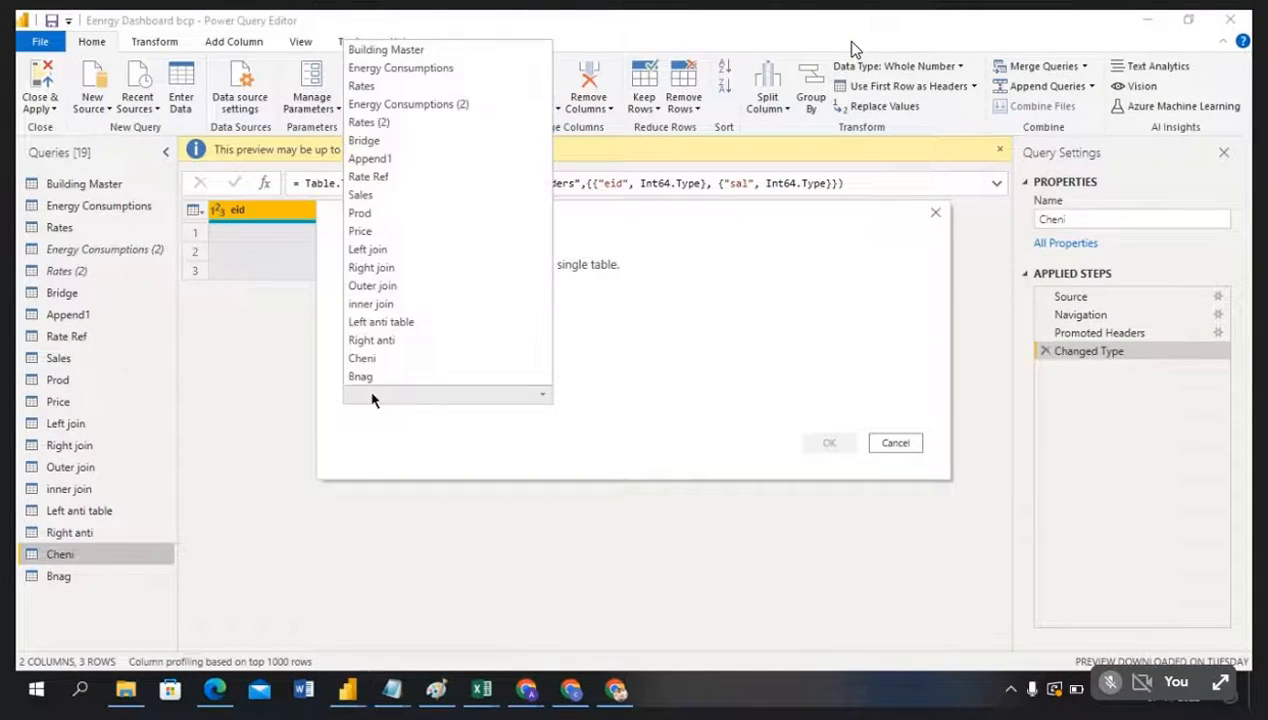
{"action": "left_click", "coordinate": [362, 377]}
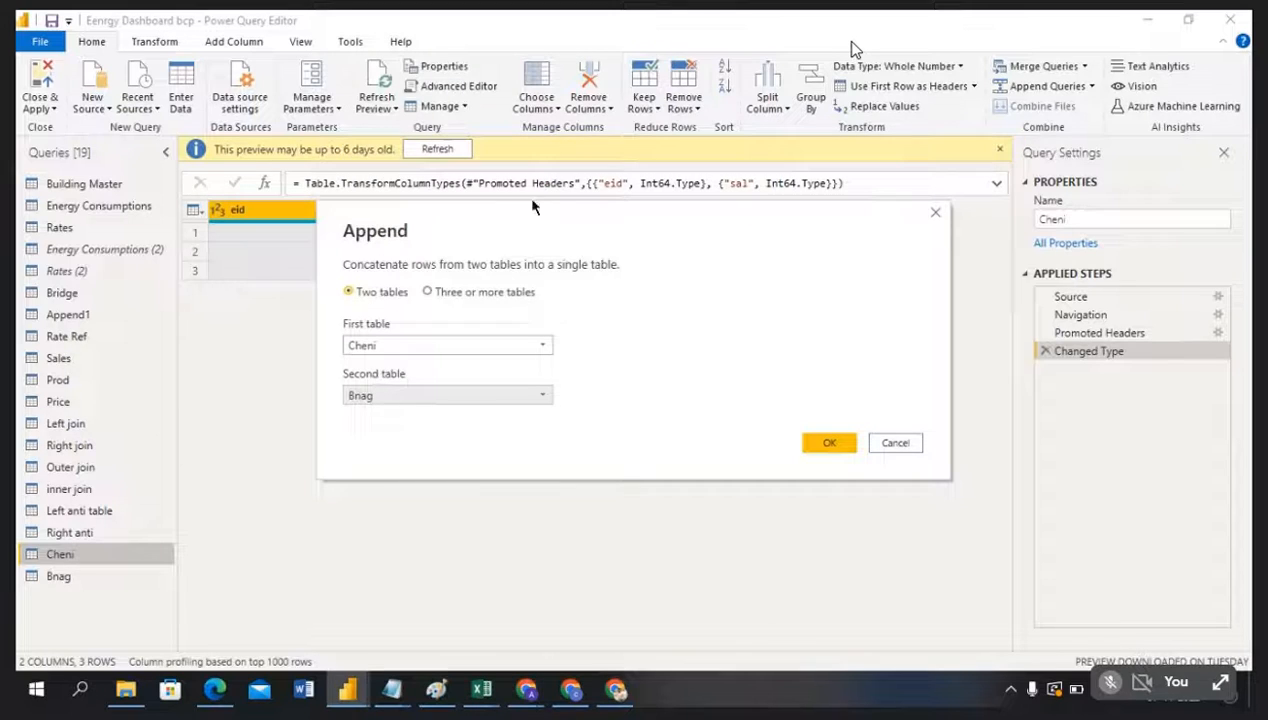
{"action": "left_click_drag", "start_coordinate": [458, 250], "coordinate": [670, 236]}
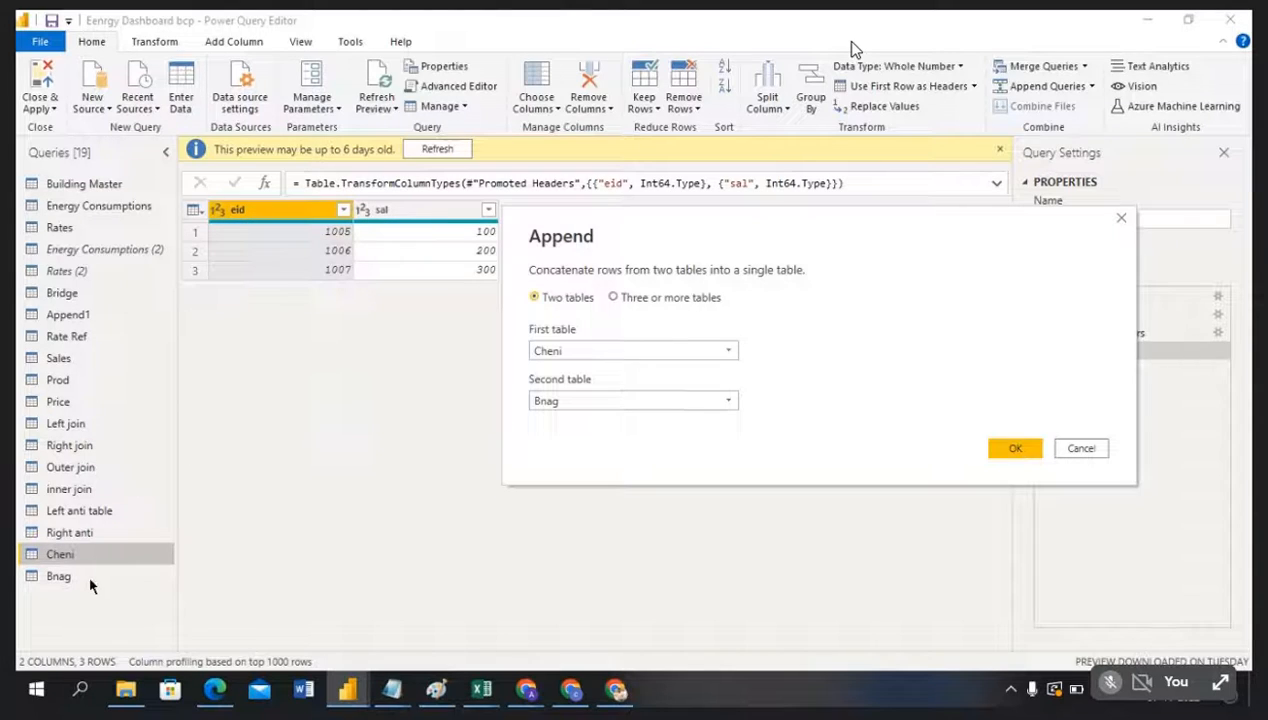
{"action": "left_click", "coordinate": [1013, 449]}
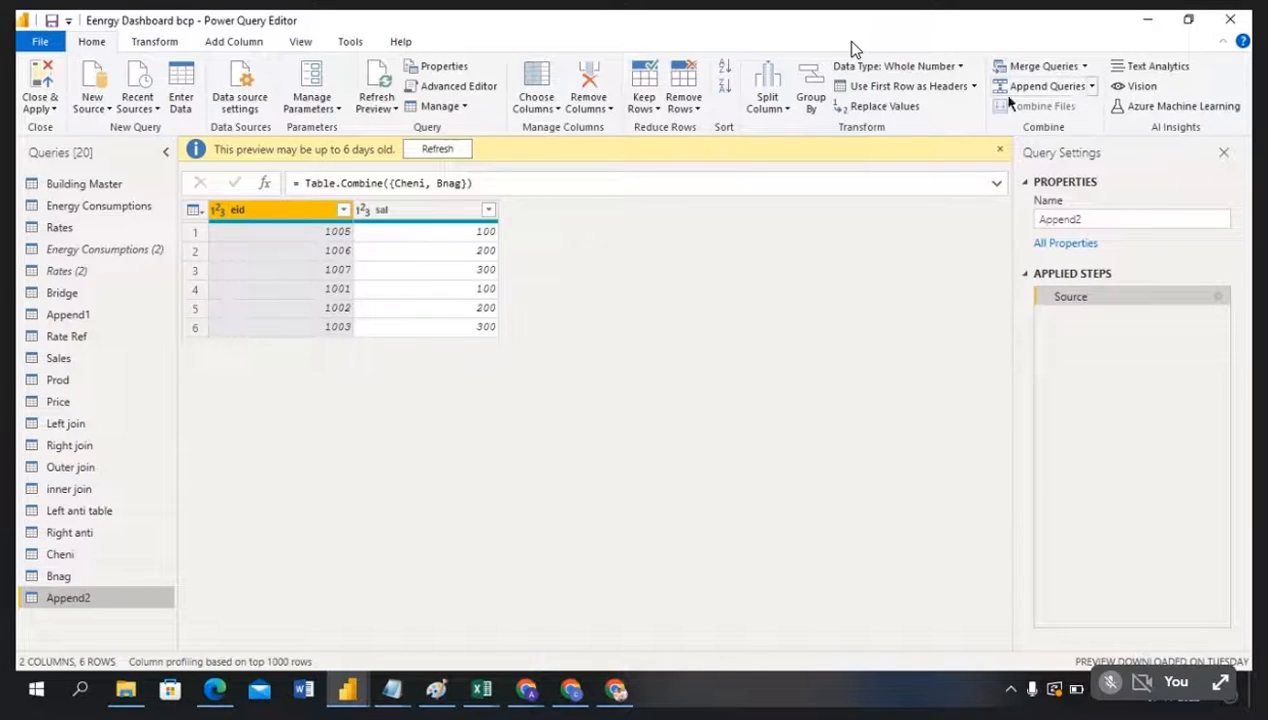
Step: Switch to the Power consume workbook in Excel and compare the headers and rows of the Bagalore and Chenni sheets
{"action": "mouse_move", "coordinate": [481, 689]}
{"action": "left_click", "coordinate": [541, 630]}
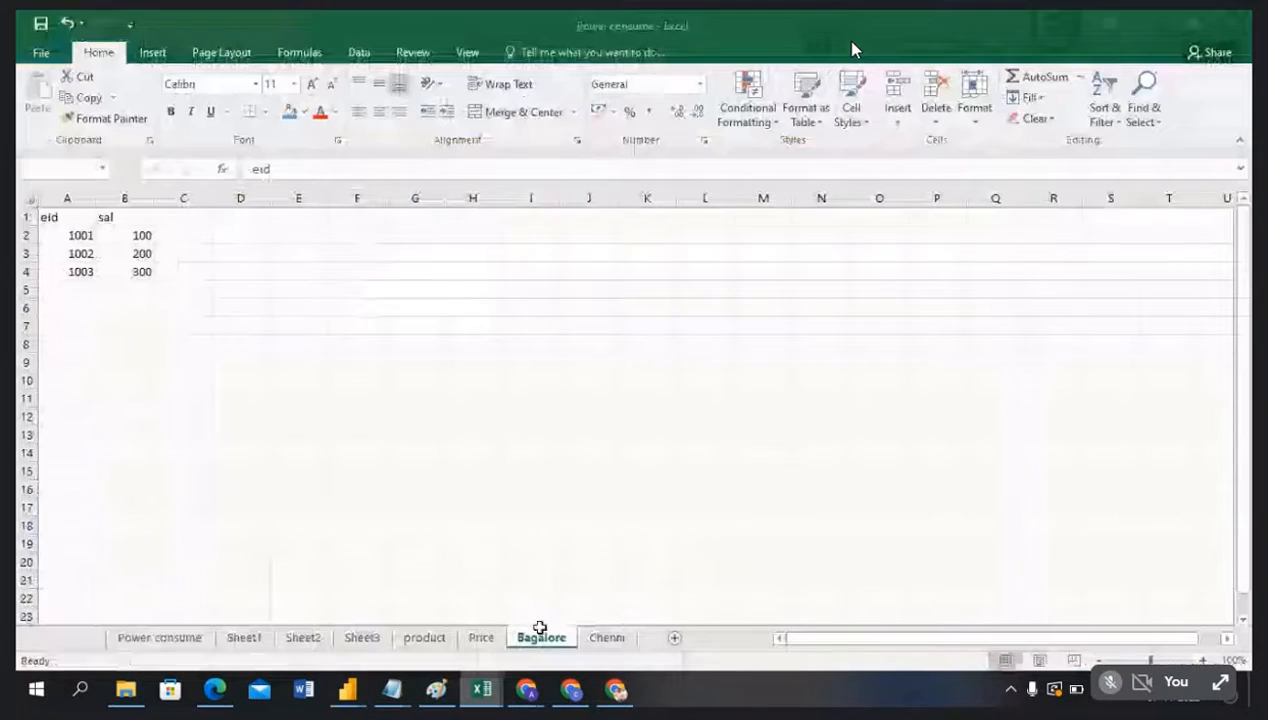
{"action": "left_click", "coordinate": [340, 411]}
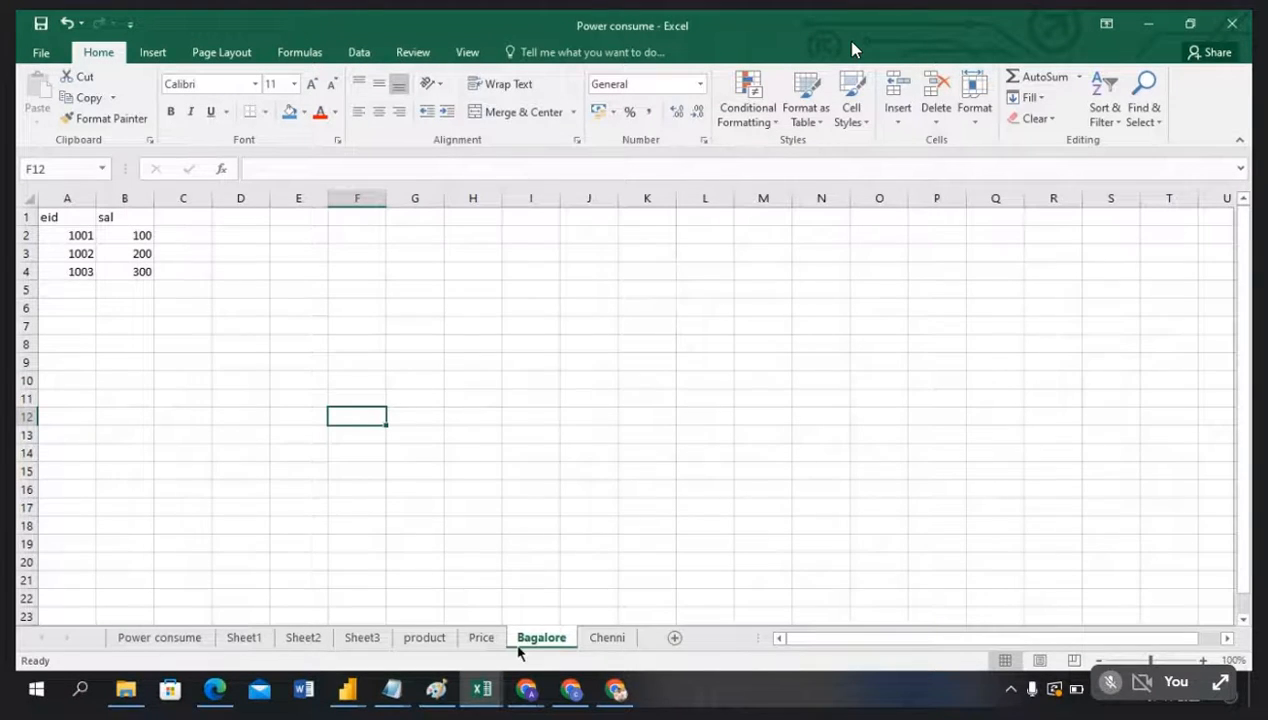
{"action": "left_click", "coordinate": [607, 638]}
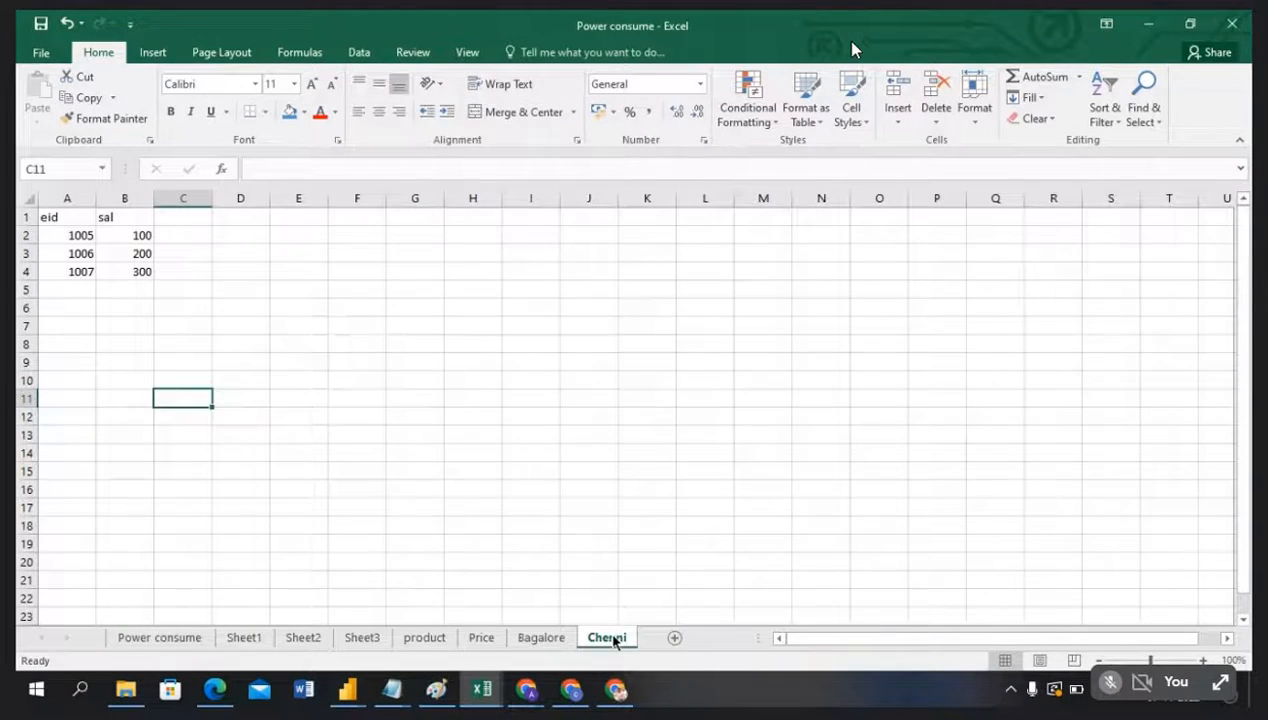
{"action": "left_click", "coordinate": [68, 216]}
{"action": "left_click", "coordinate": [126, 219]}
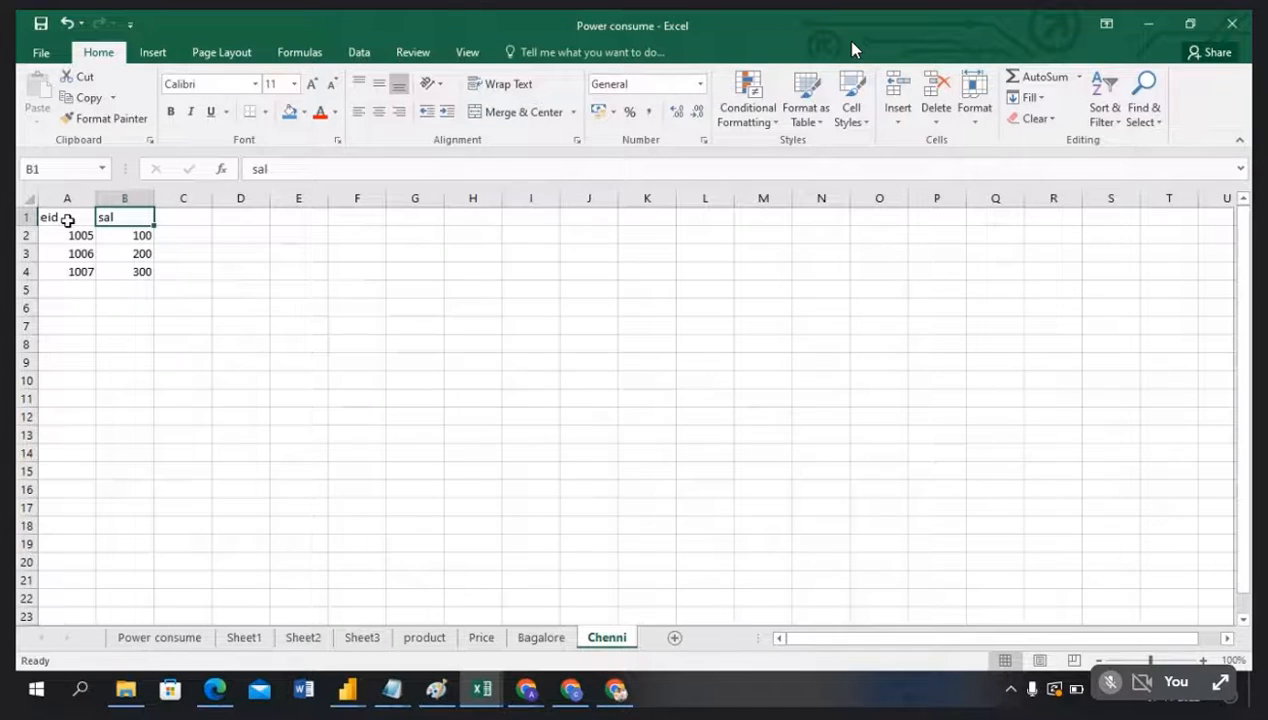
{"action": "left_click_drag", "start_coordinate": [67, 220], "coordinate": [85, 272]}
{"action": "left_click", "coordinate": [537, 640]}
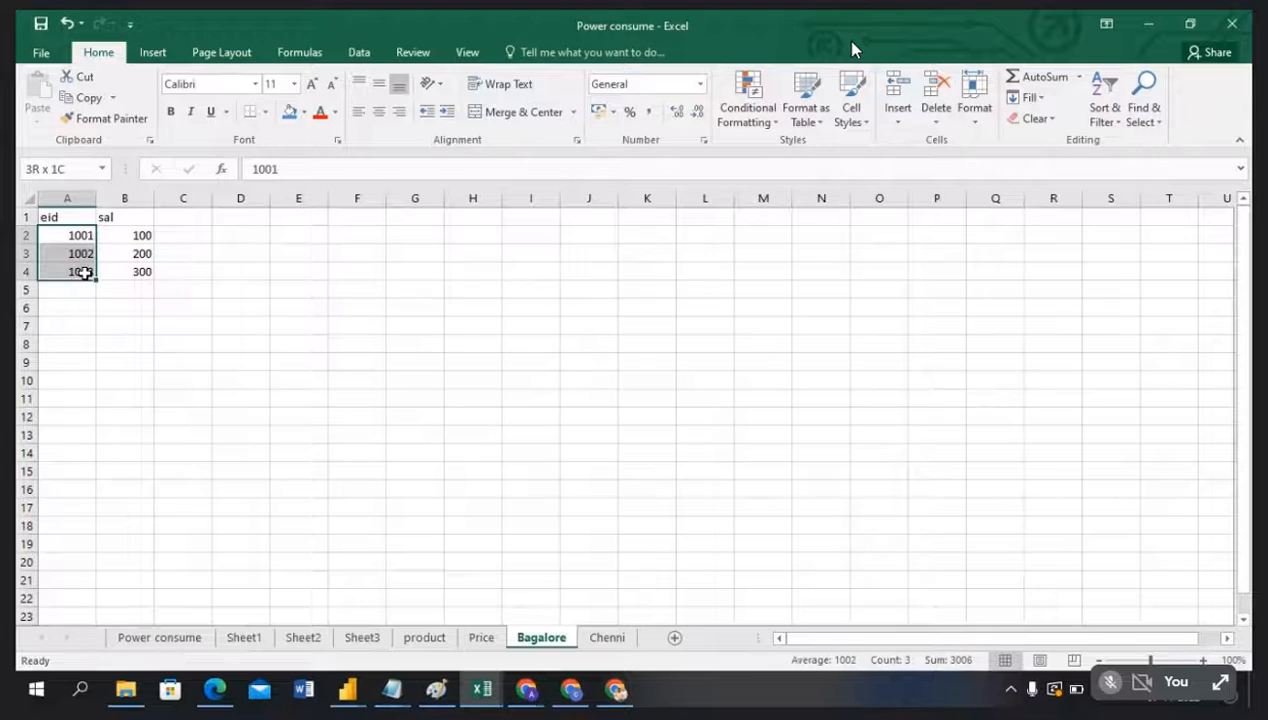
{"action": "left_click", "coordinate": [135, 217]}
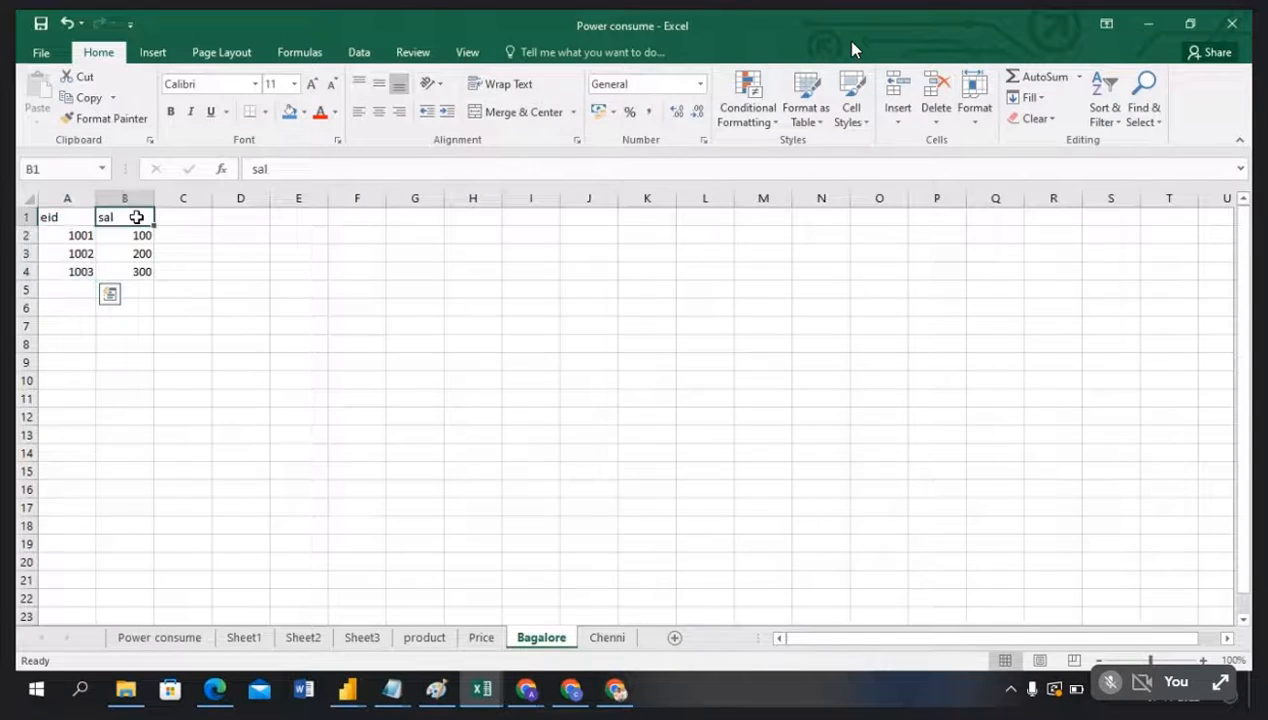
{"action": "left_click", "coordinate": [605, 638]}
{"action": "left_click_drag", "start_coordinate": [141, 237], "coordinate": [141, 268]}
{"action": "left_click", "coordinate": [285, 344]}
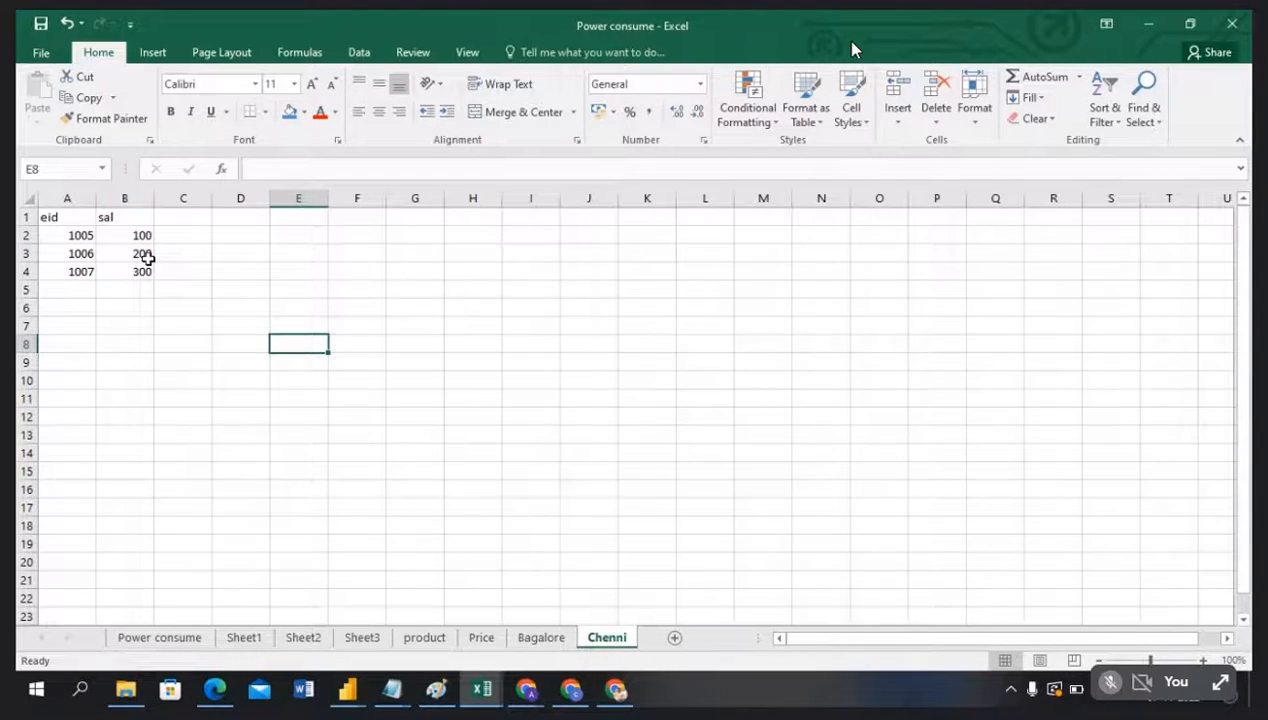
Step: Examine the Chenni sheet's eid and sal headers, the values under them and the empty rows below
{"action": "left_click_drag", "start_coordinate": [64, 217], "coordinate": [106, 216]}
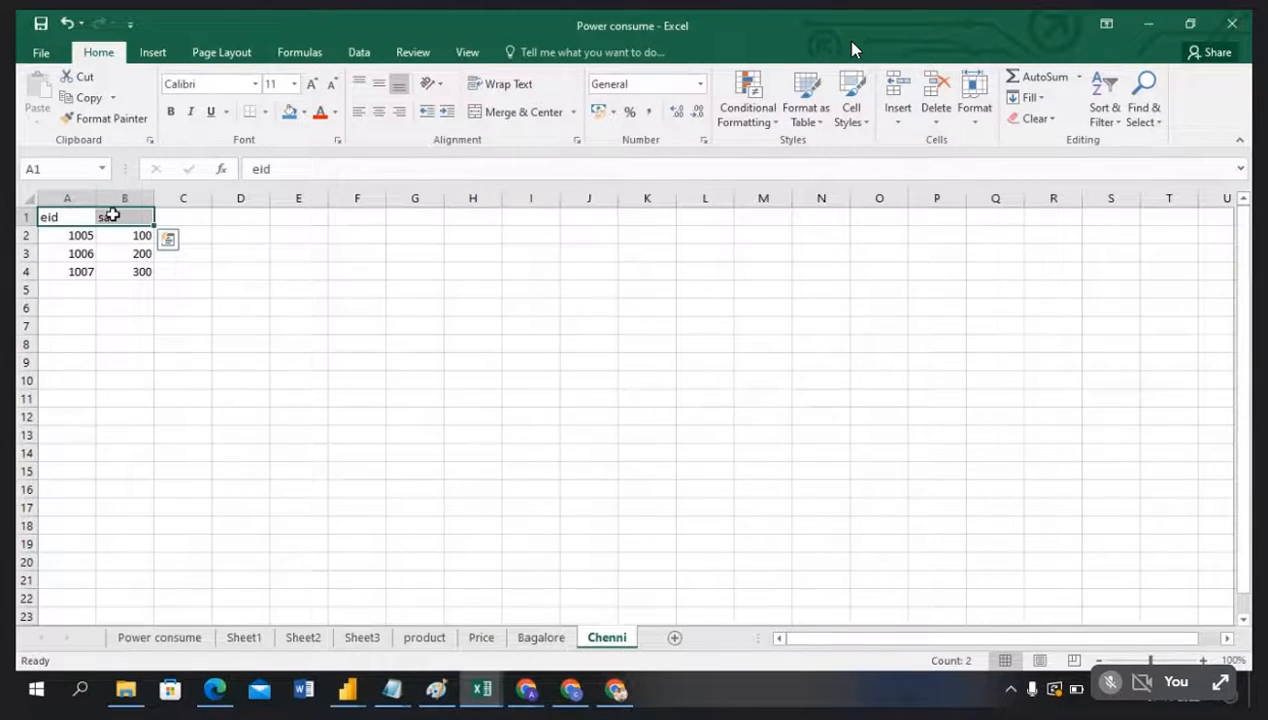
{"action": "left_click", "coordinate": [100, 252]}
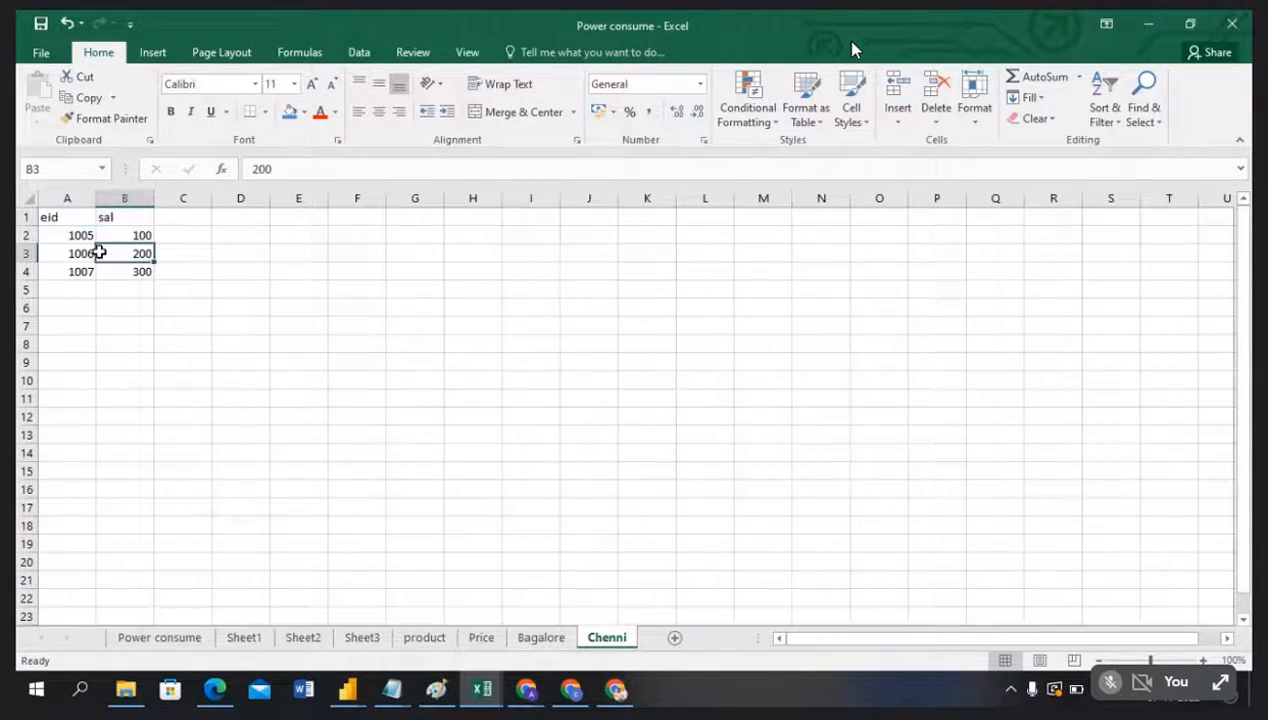
{"action": "left_click", "coordinate": [63, 217]}
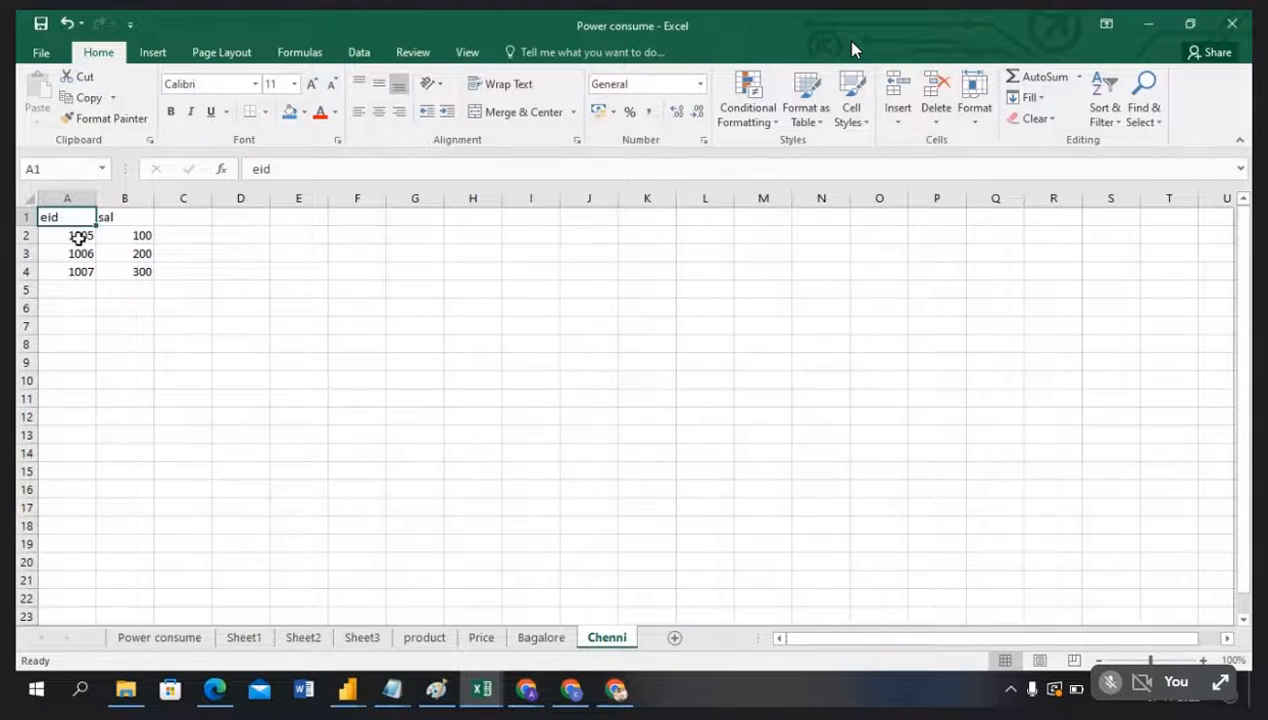
{"action": "left_click_drag", "start_coordinate": [78, 238], "coordinate": [85, 325]}
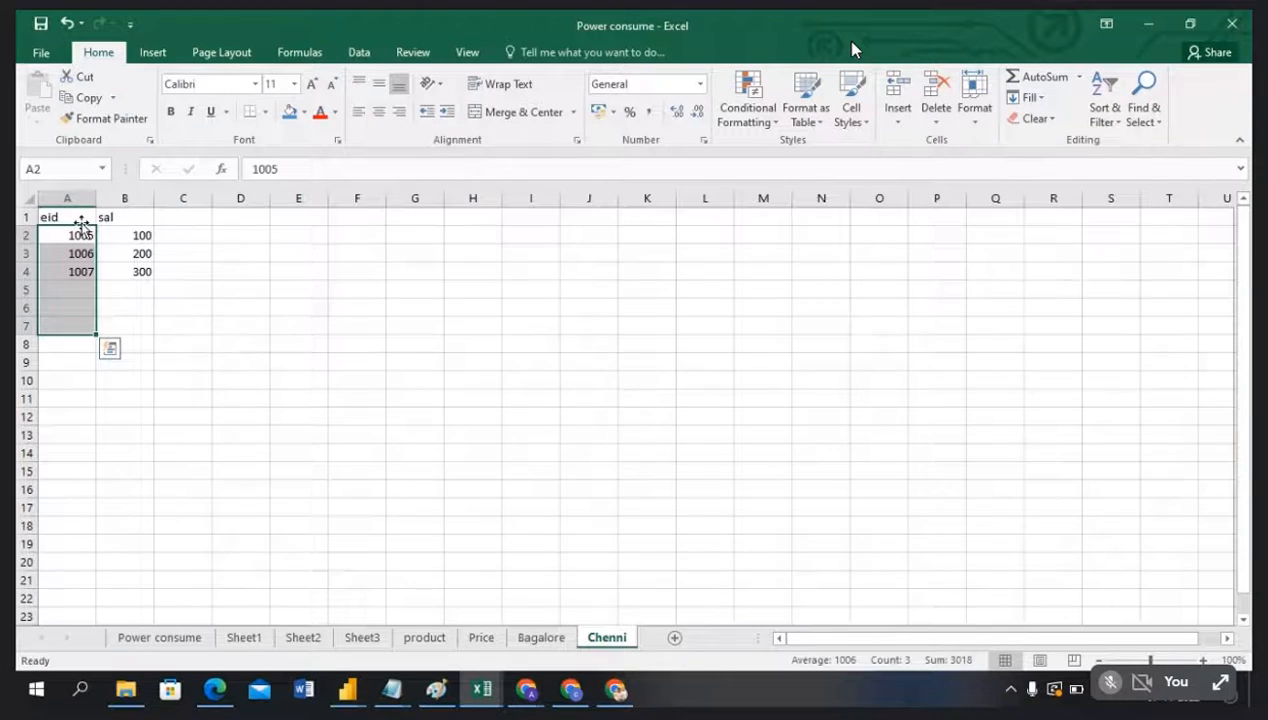
{"action": "left_click", "coordinate": [82, 216]}
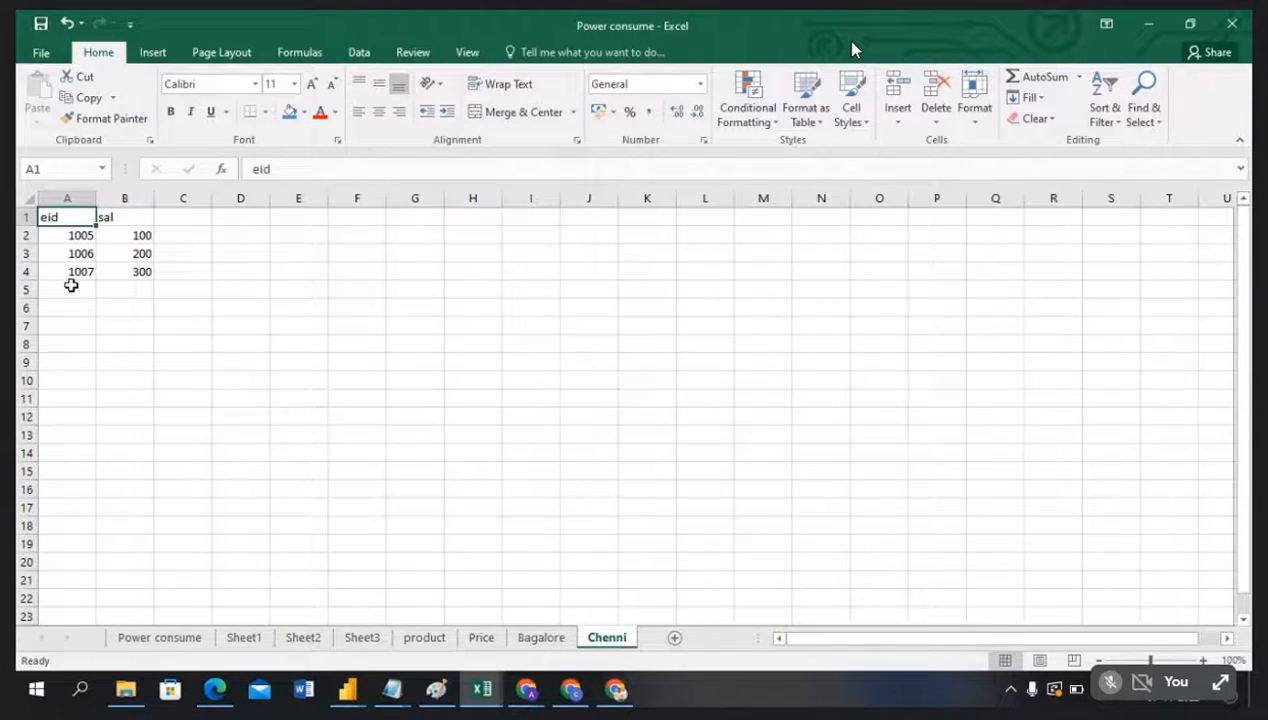
{"action": "left_click_drag", "start_coordinate": [71, 286], "coordinate": [82, 357]}
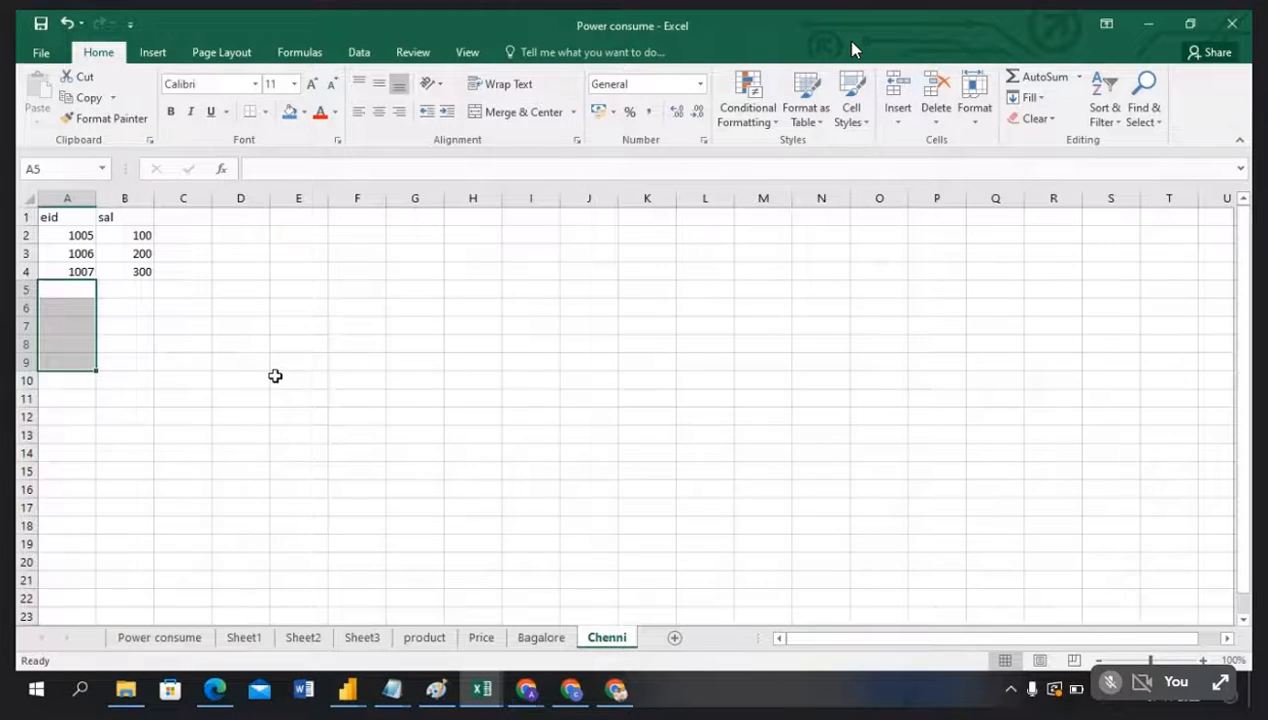
{"action": "left_click", "coordinate": [71, 233]}
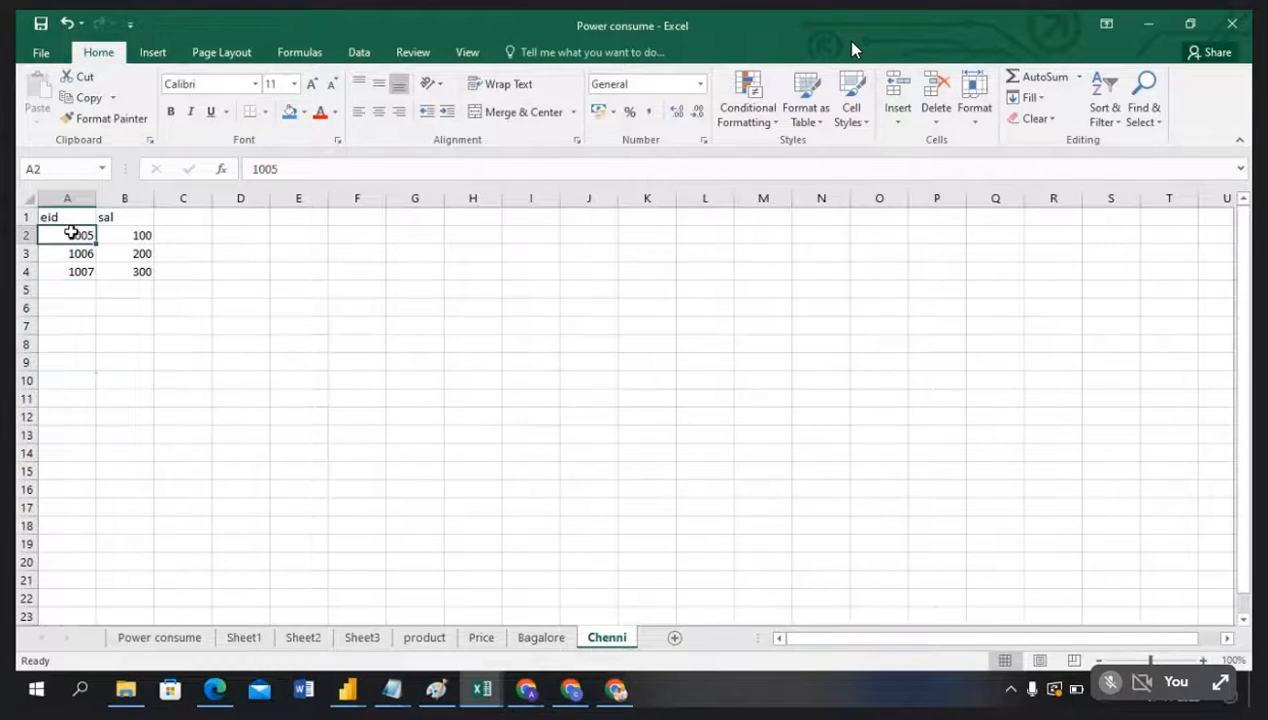
{"action": "left_click_drag", "start_coordinate": [74, 287], "coordinate": [74, 419]}
{"action": "left_click", "coordinate": [134, 236]}
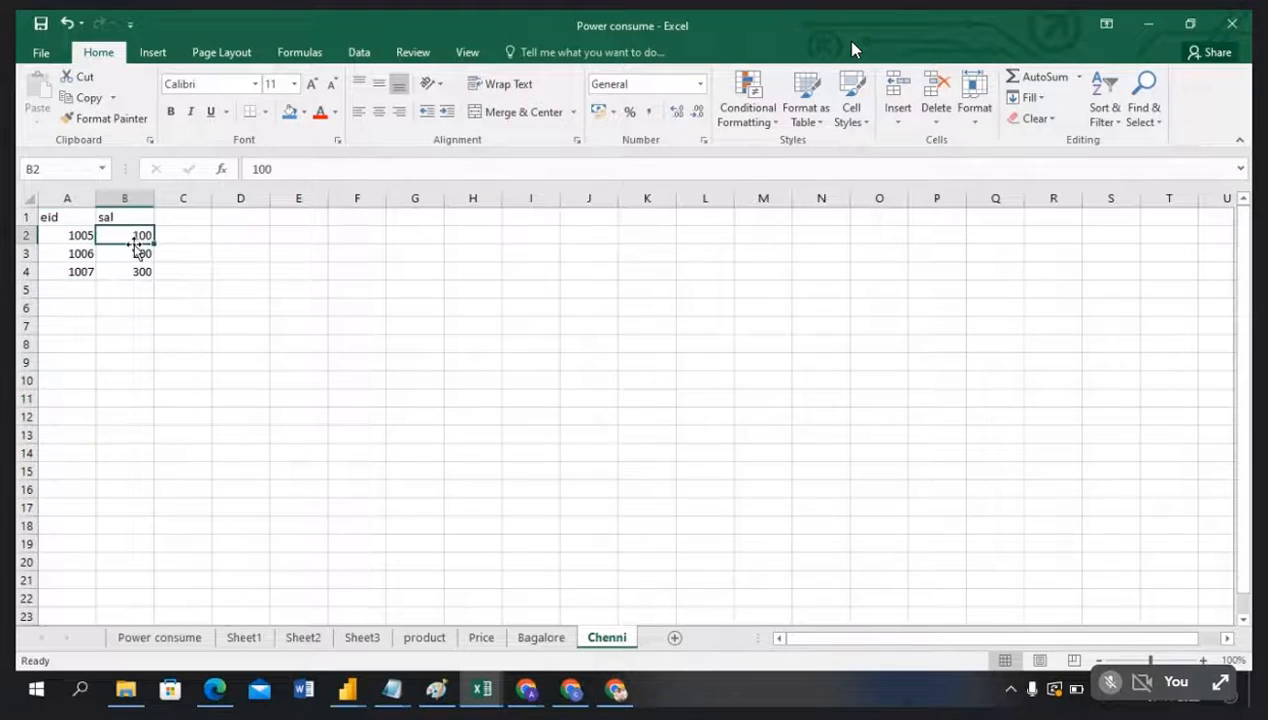
Step: Switch from the Excel workbook to the Power Query Editor window of the Eenrgy Dashboard bcp file
{"action": "left_click_drag", "start_coordinate": [130, 287], "coordinate": [125, 435]}
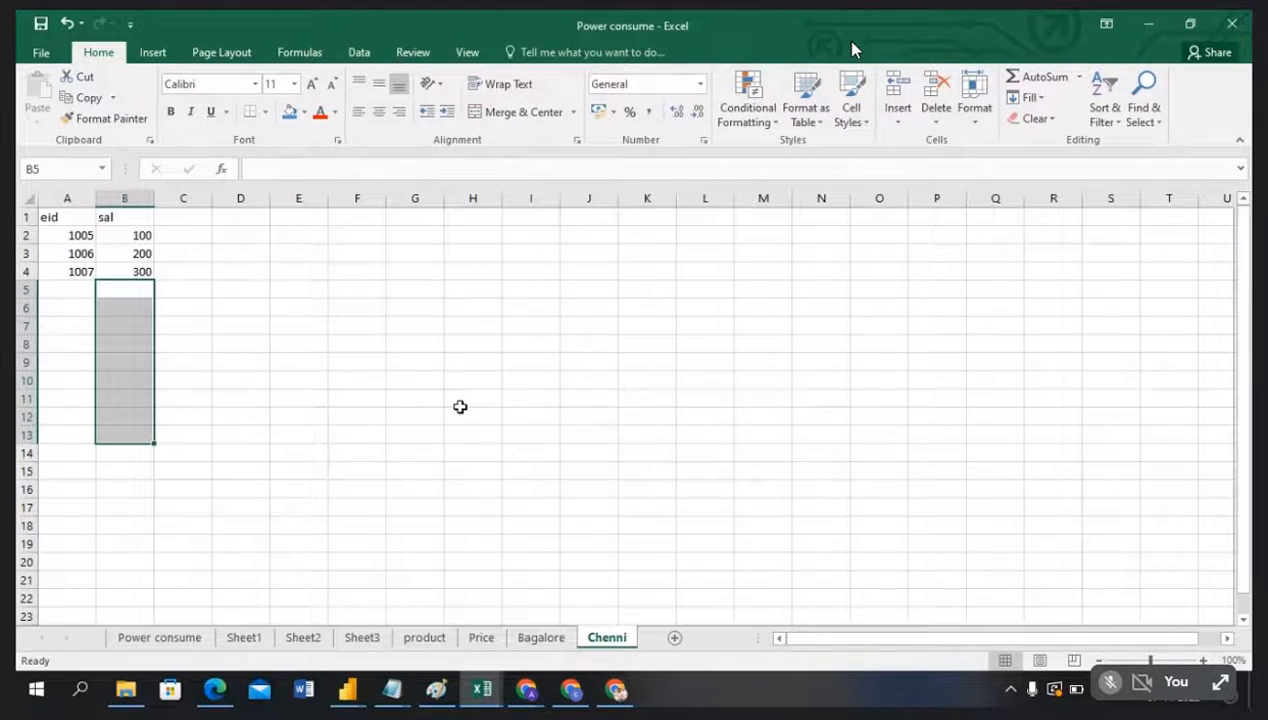
{"action": "left_click", "coordinate": [347, 689]}
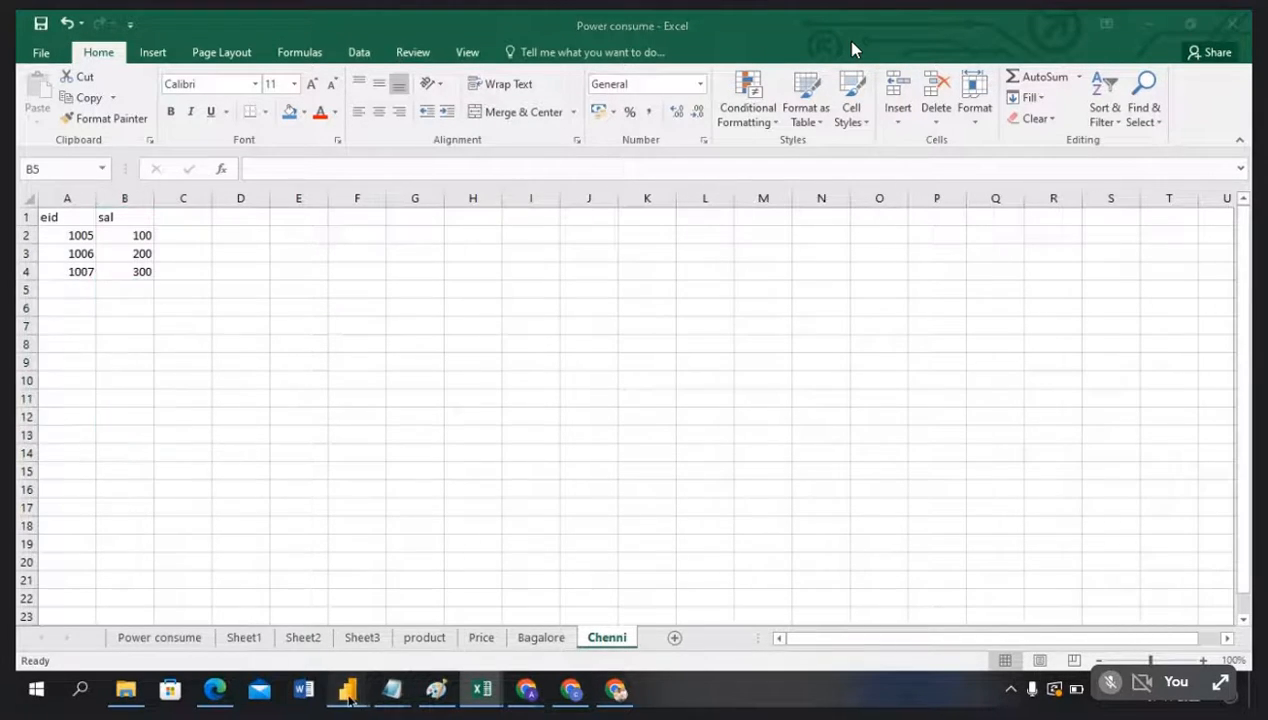
{"action": "left_click", "coordinate": [432, 627]}
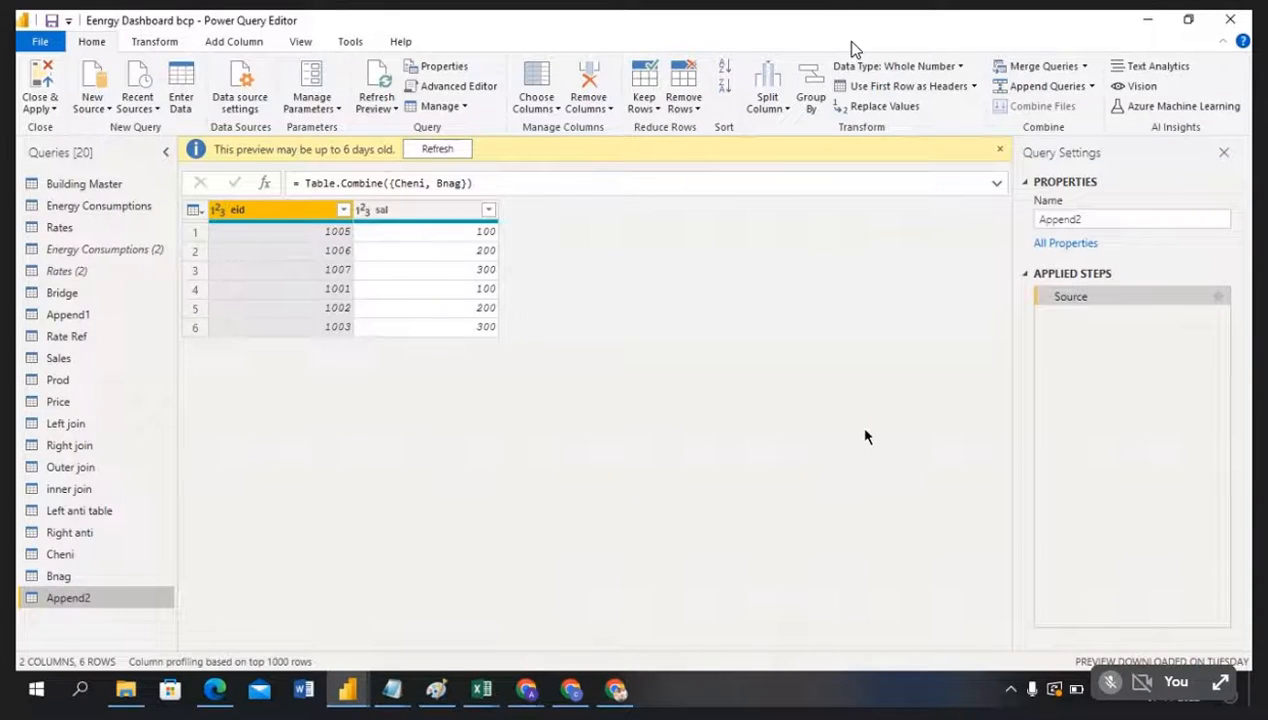
Step: Examine where the Group By and Use First Row as Headers commands are offered for the Append2 query
{"action": "left_click", "coordinate": [36, 689]}
{"action": "left_click", "coordinate": [709, 401]}
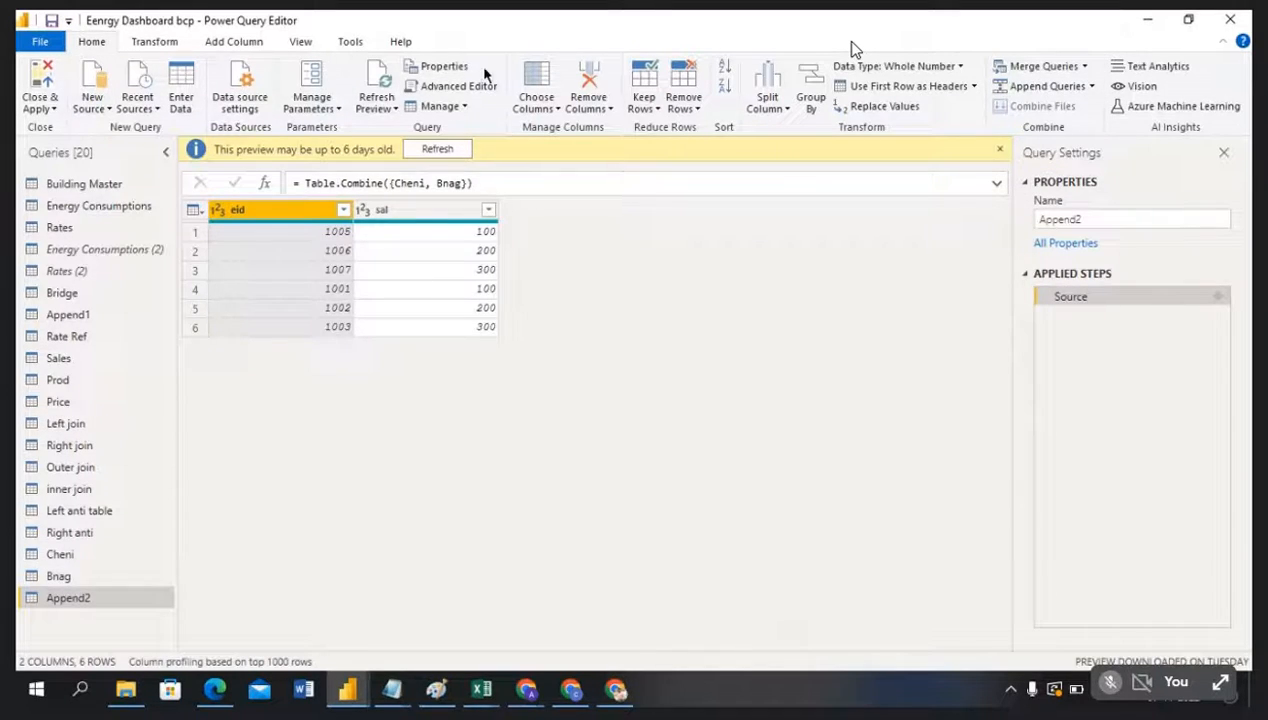
{"action": "left_click", "coordinate": [150, 44]}
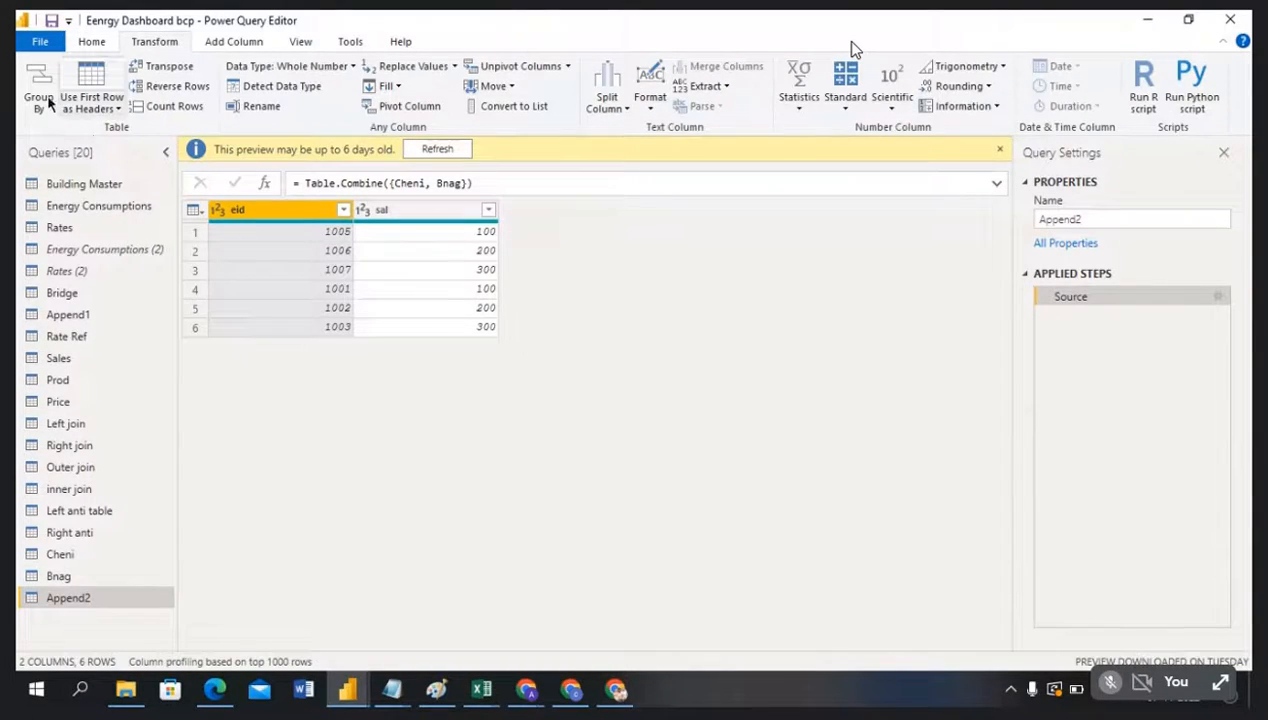
{"action": "left_click", "coordinate": [92, 43]}
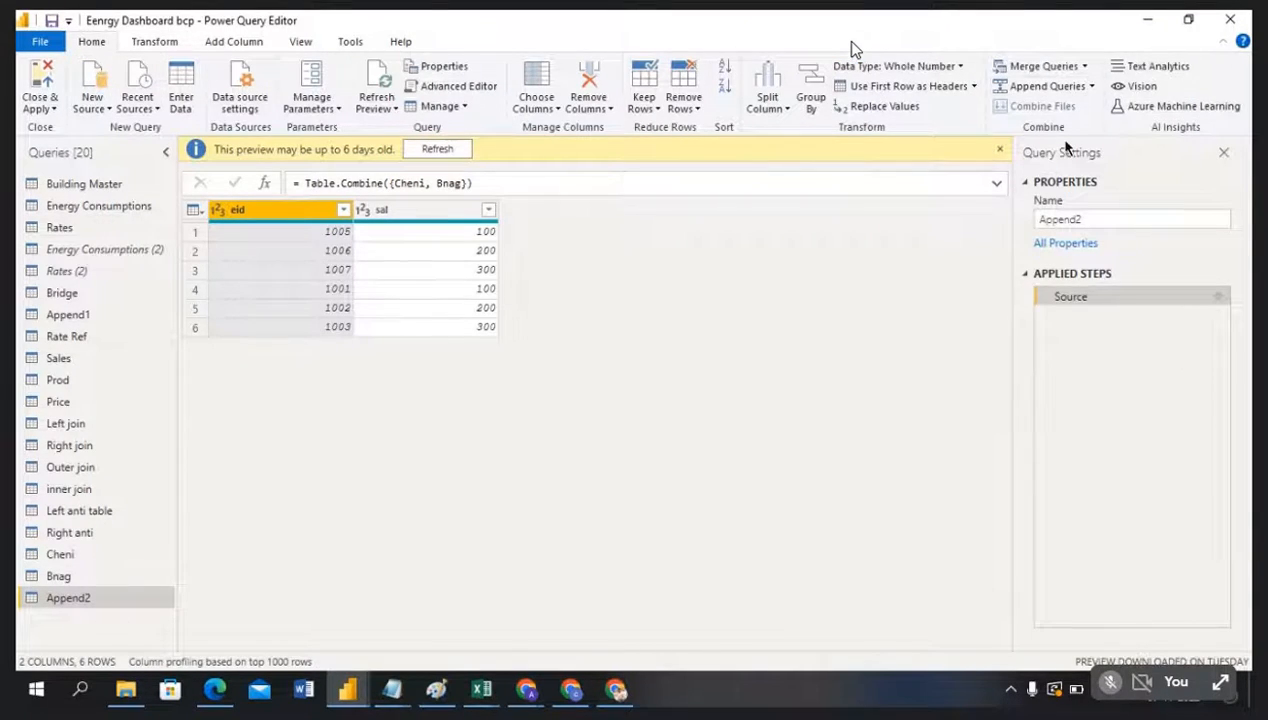
{"action": "left_click", "coordinate": [158, 45]}
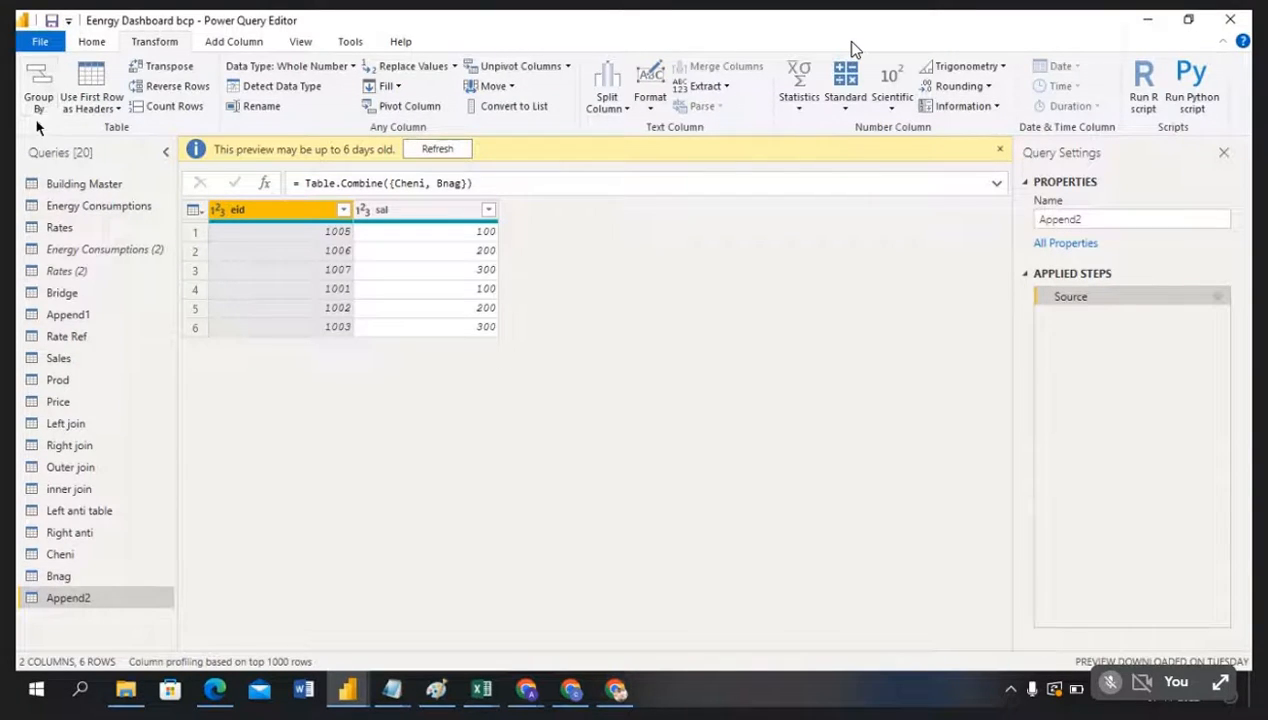
{"action": "left_click", "coordinate": [90, 43]}
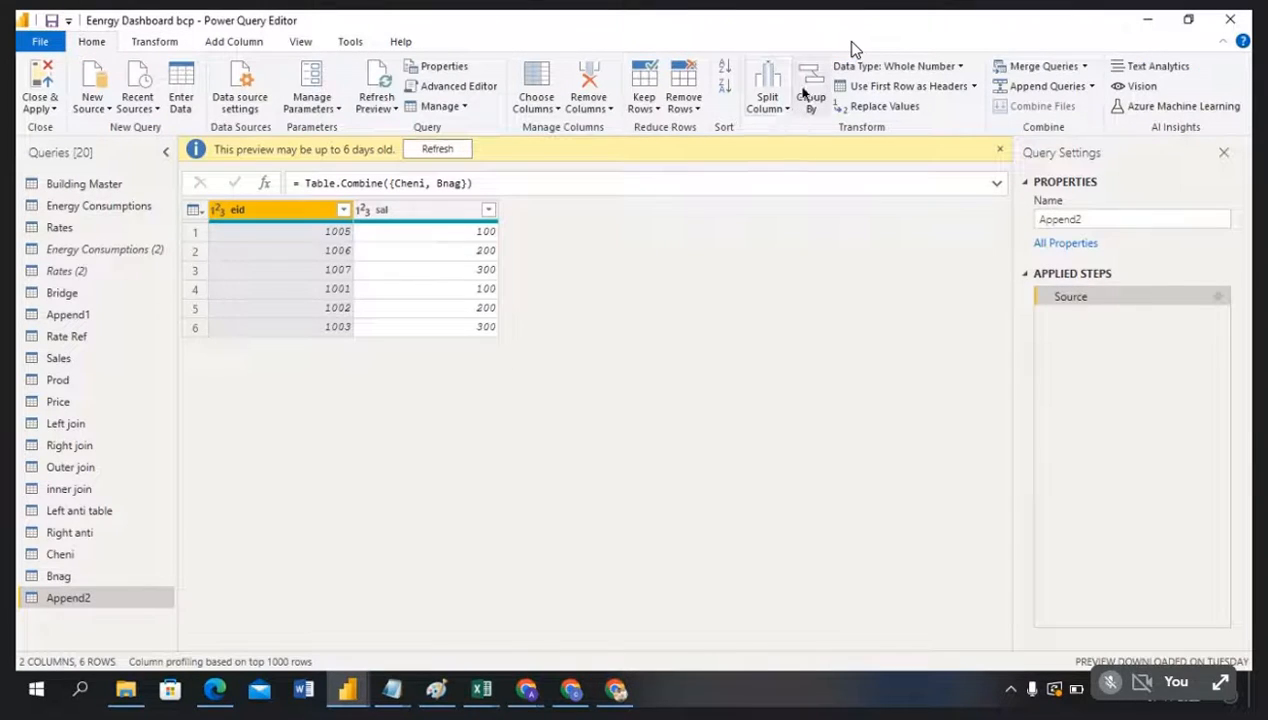
{"action": "left_click", "coordinate": [148, 46]}
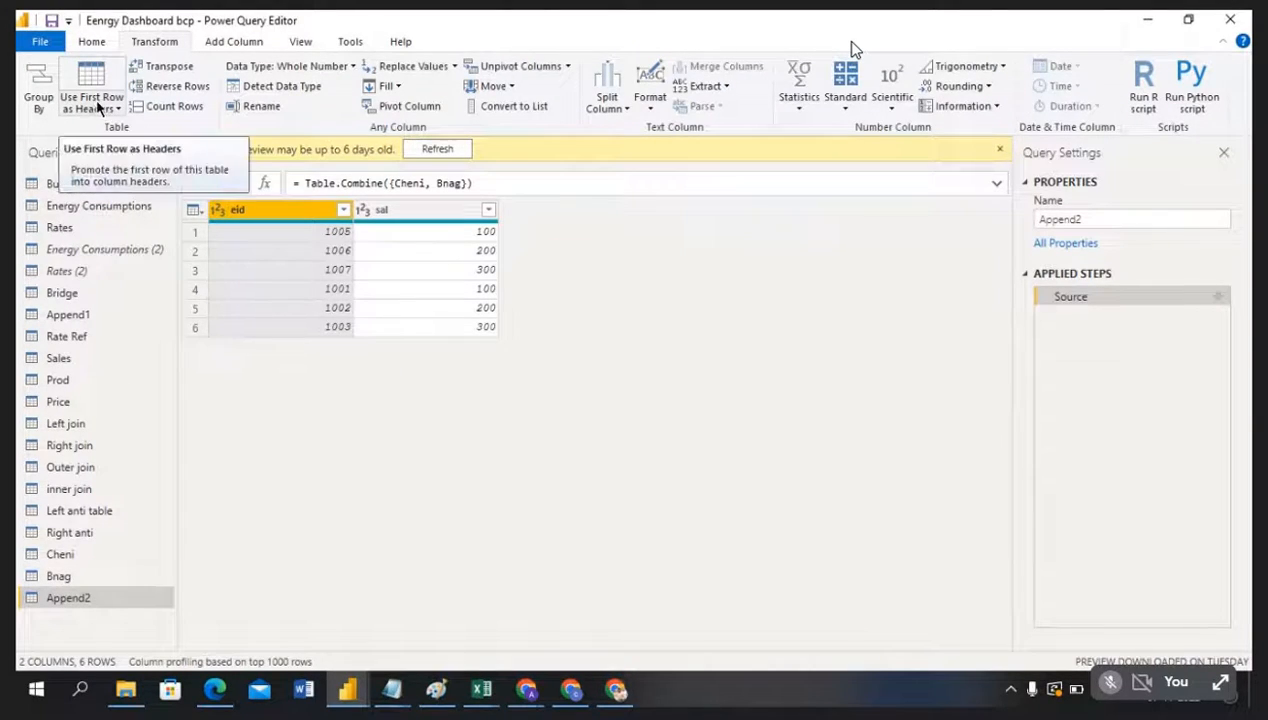
{"action": "left_click", "coordinate": [92, 43]}
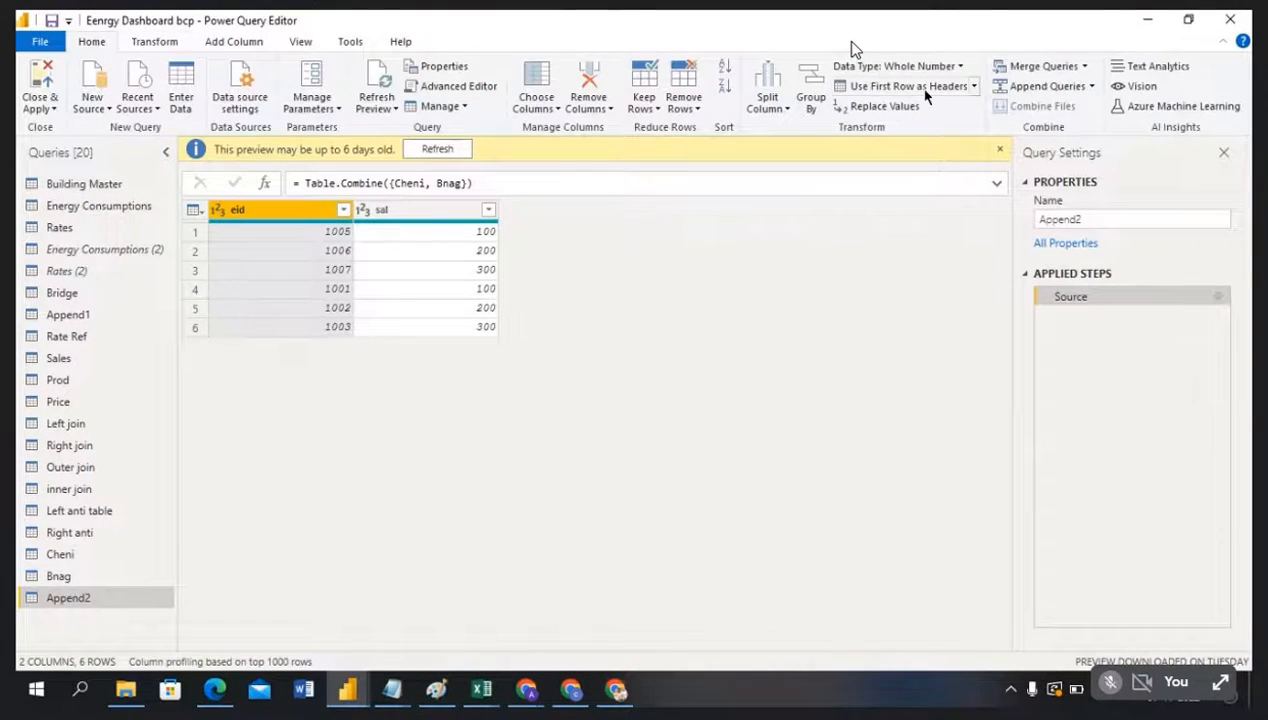
Step: Reverse the row order of the Cheni query three times with Reverse Rows
{"action": "left_click", "coordinate": [155, 43]}
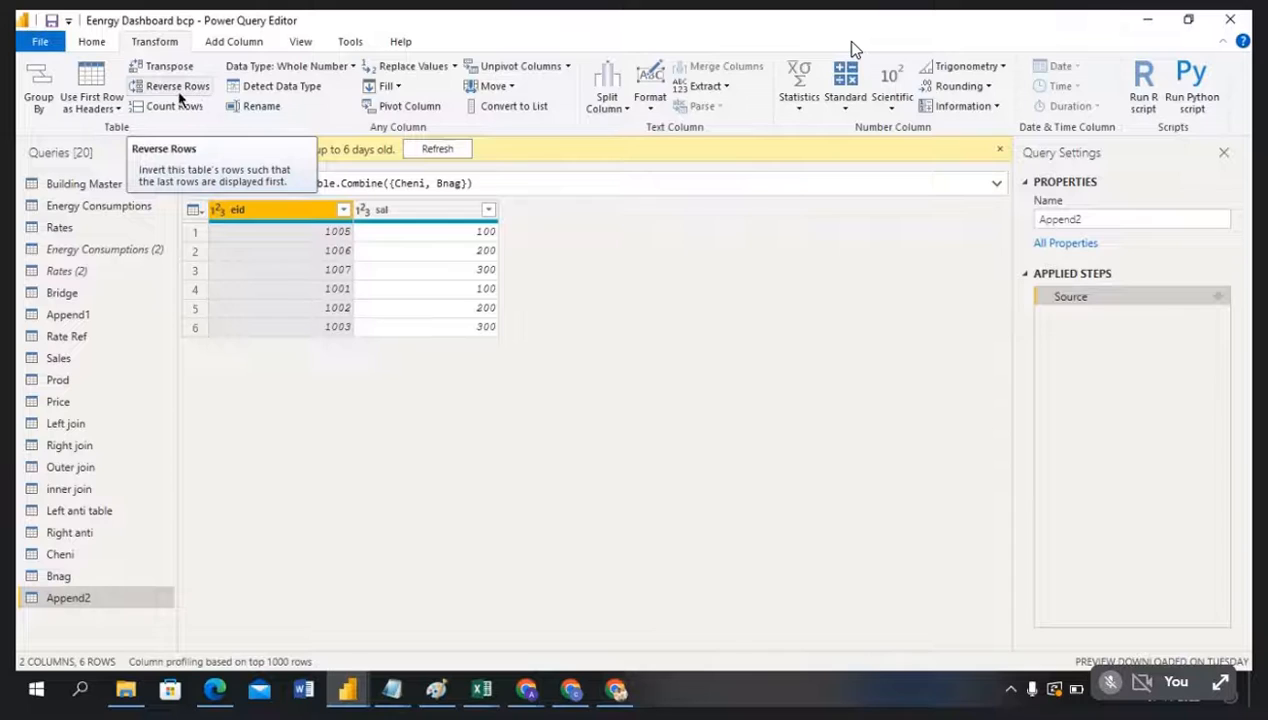
{"action": "left_click", "coordinate": [57, 554]}
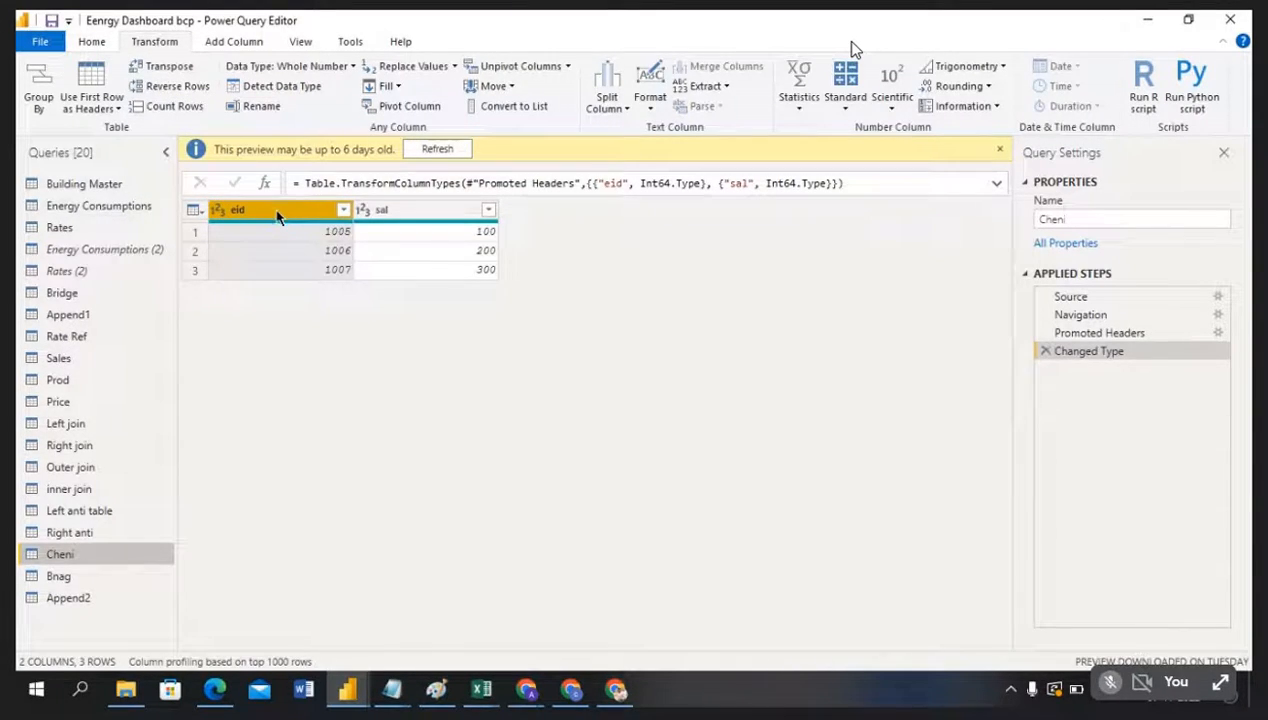
{"action": "left_click", "coordinate": [174, 87]}
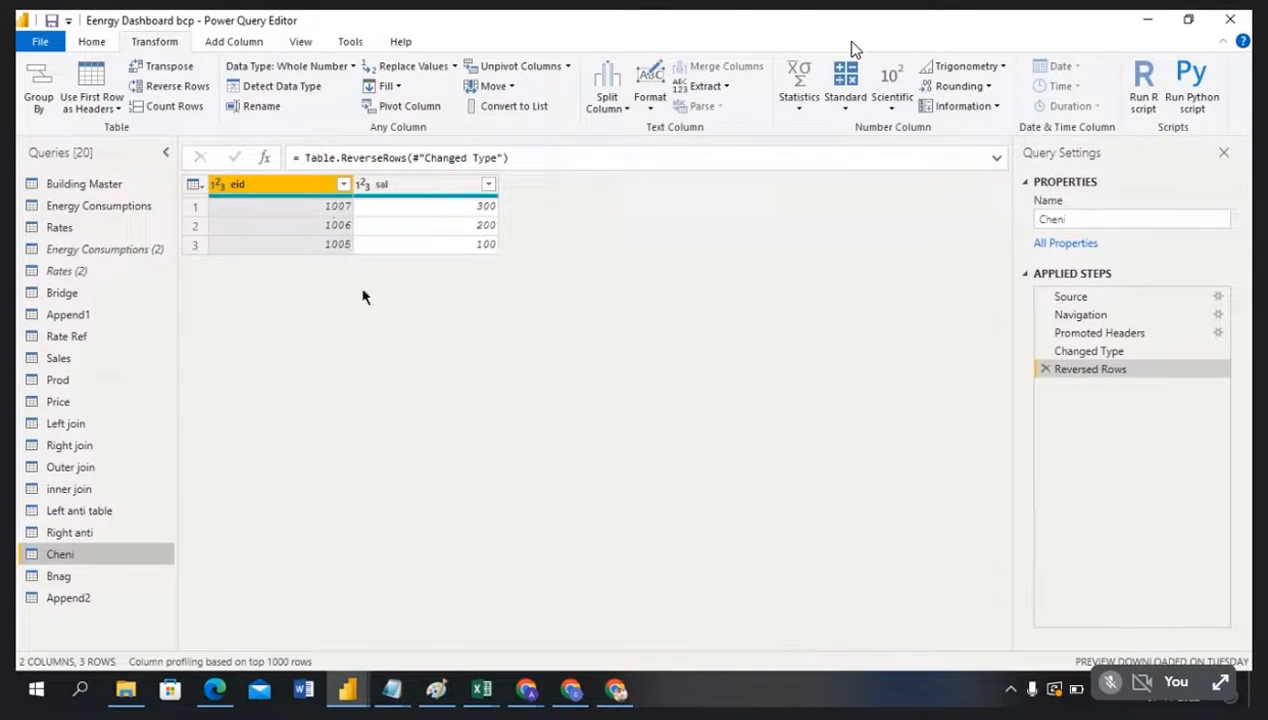
{"action": "left_click", "coordinate": [166, 87]}
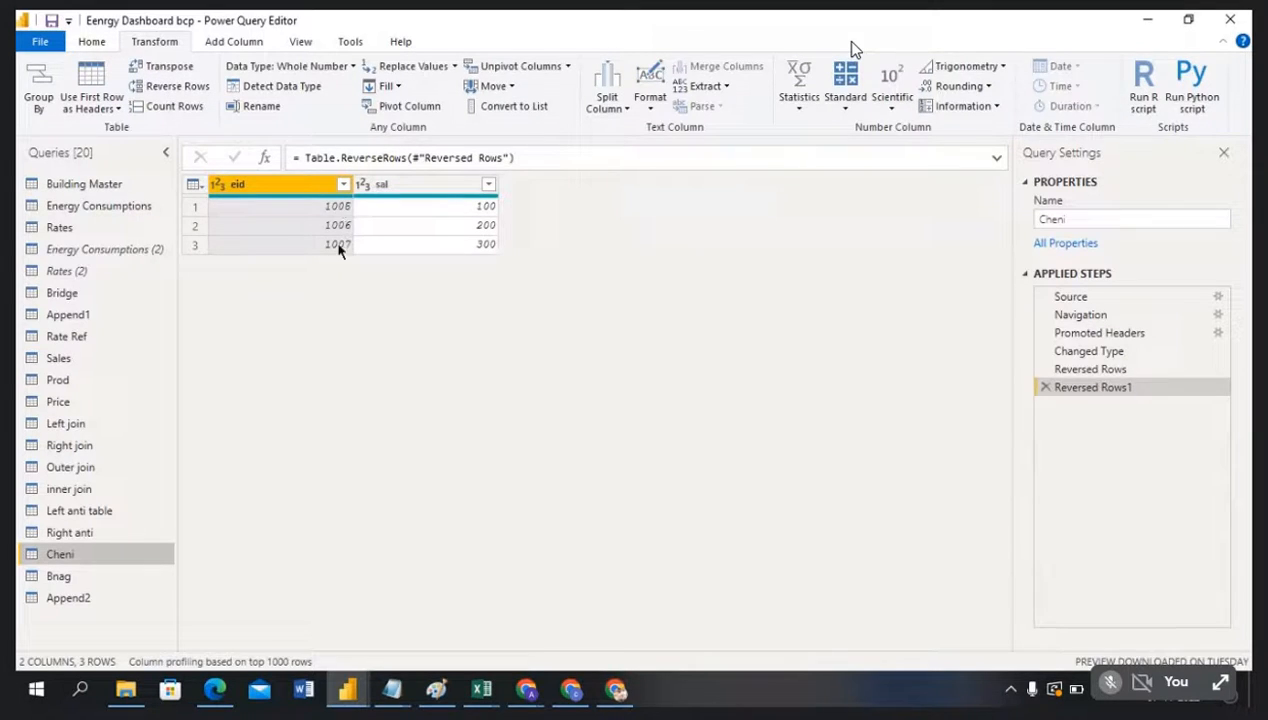
{"action": "left_click", "coordinate": [174, 90]}
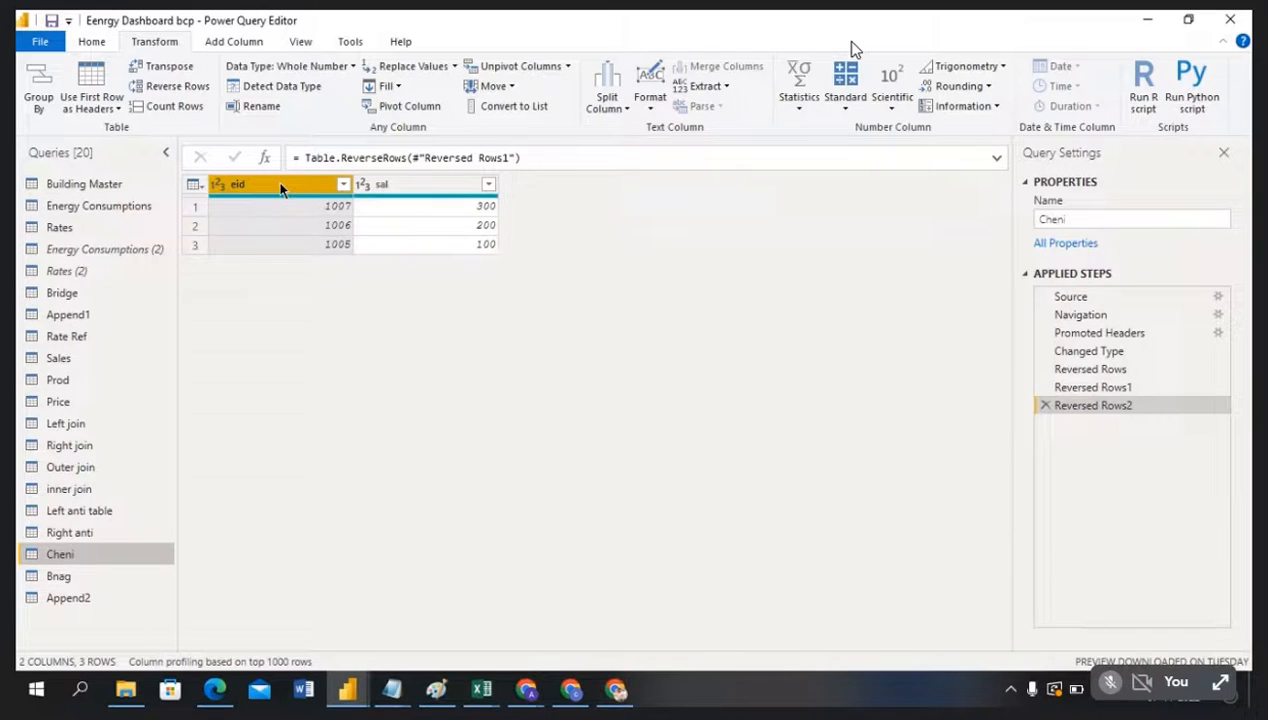
Step: Sort the Cheni query by the eid column in ascending order and change that sort to descending
{"action": "left_click", "coordinate": [344, 185]}
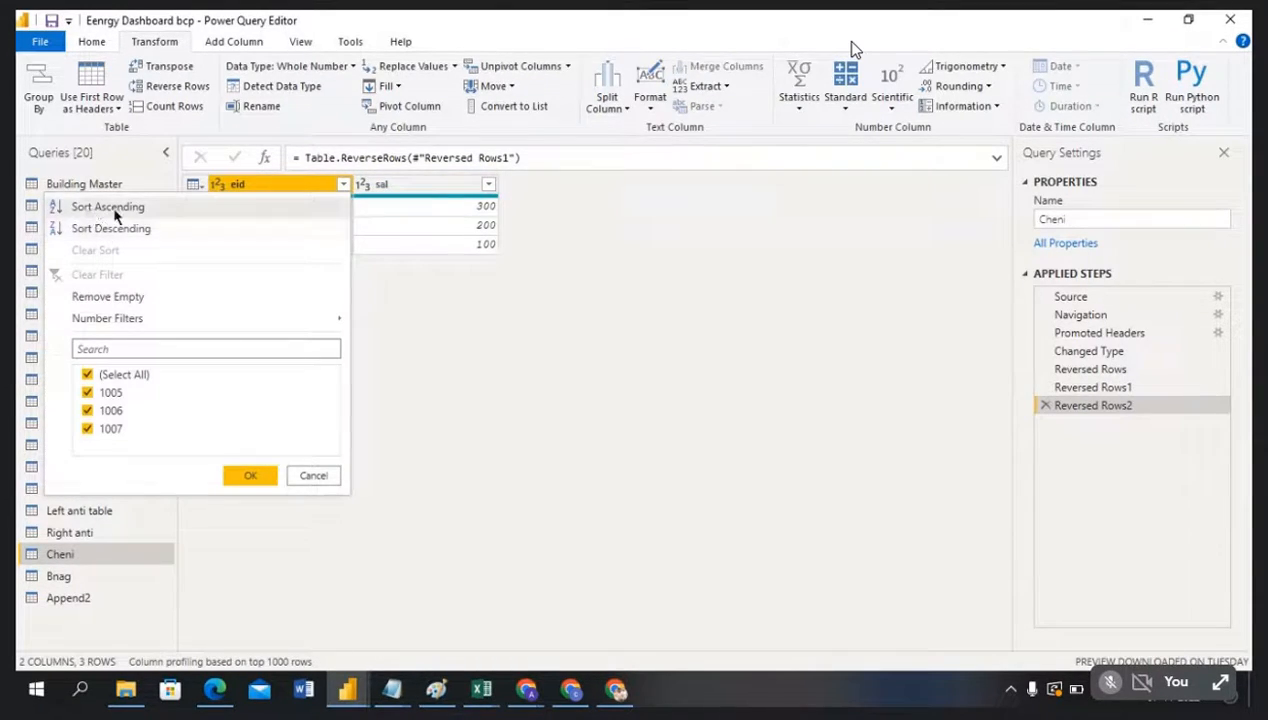
{"action": "left_click", "coordinate": [432, 279]}
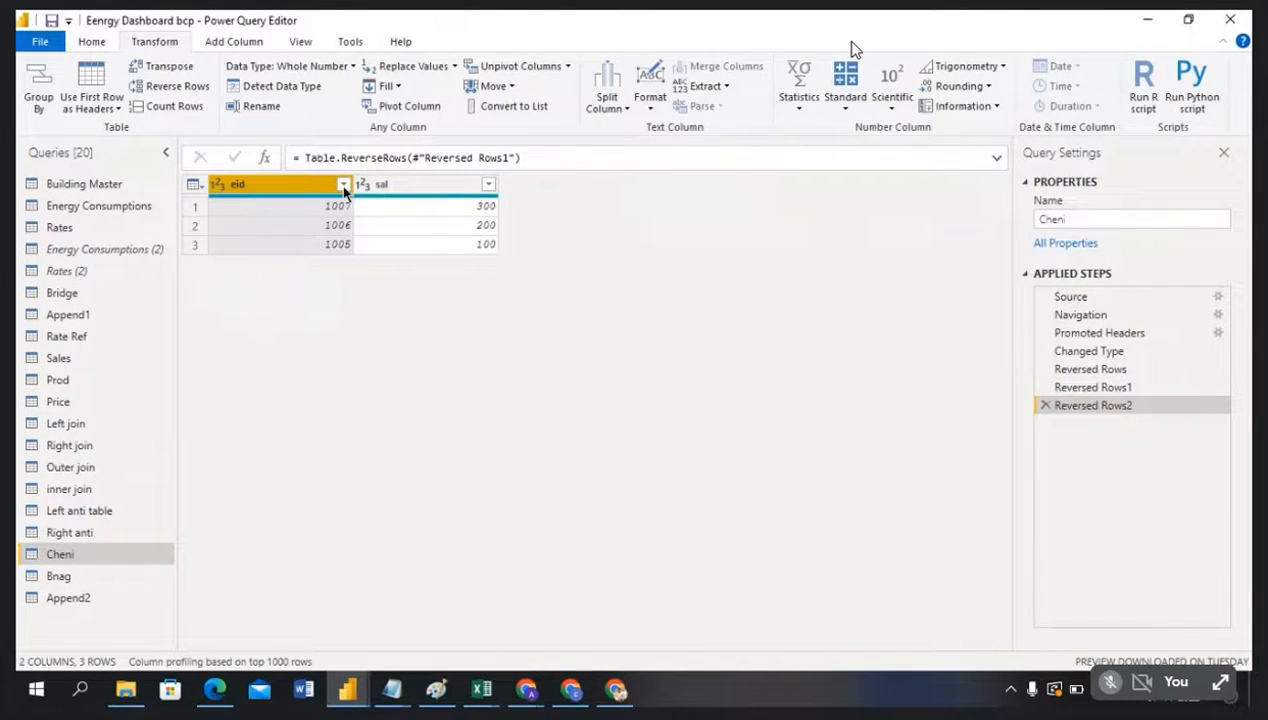
{"action": "left_click", "coordinate": [344, 186]}
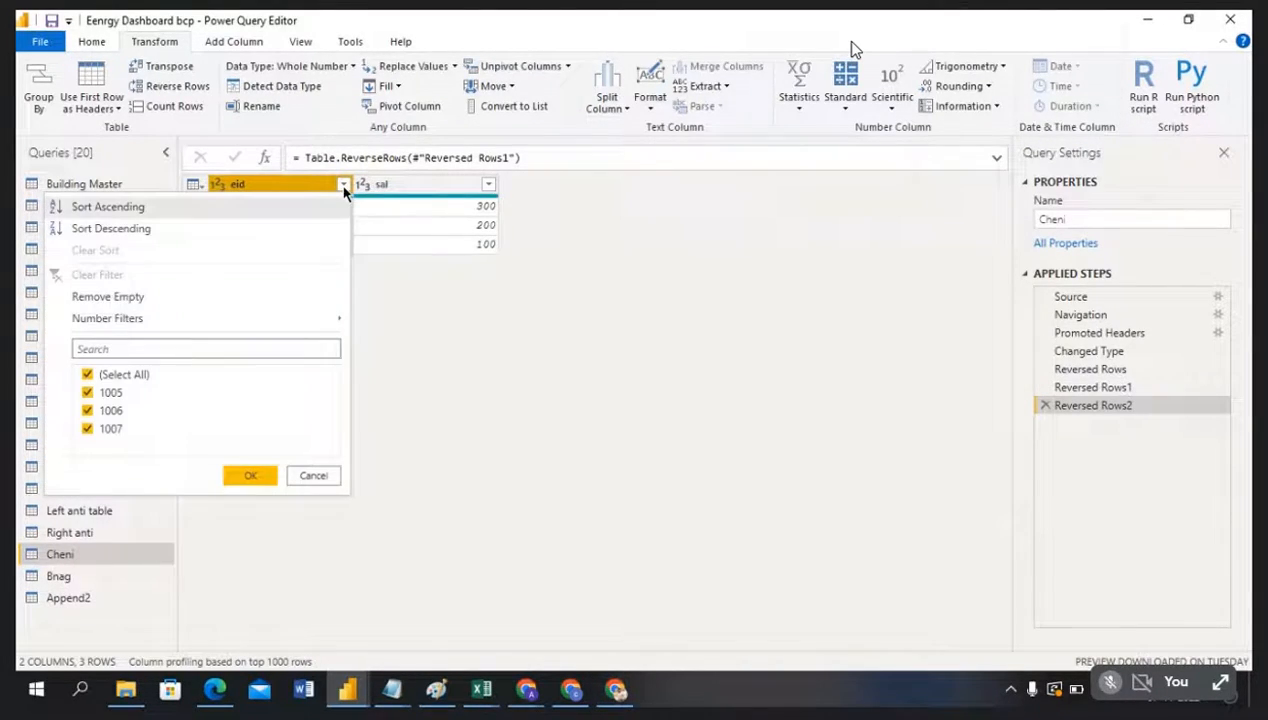
{"action": "left_click", "coordinate": [124, 208]}
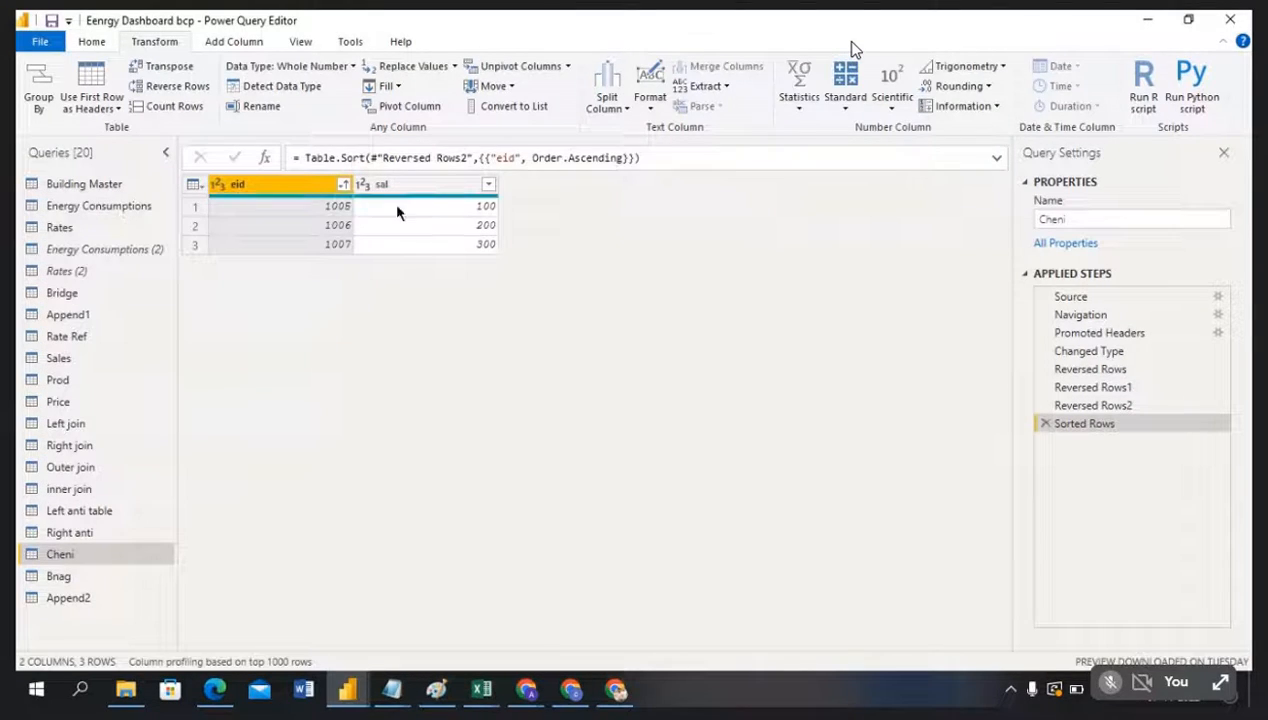
{"action": "left_click", "coordinate": [345, 186]}
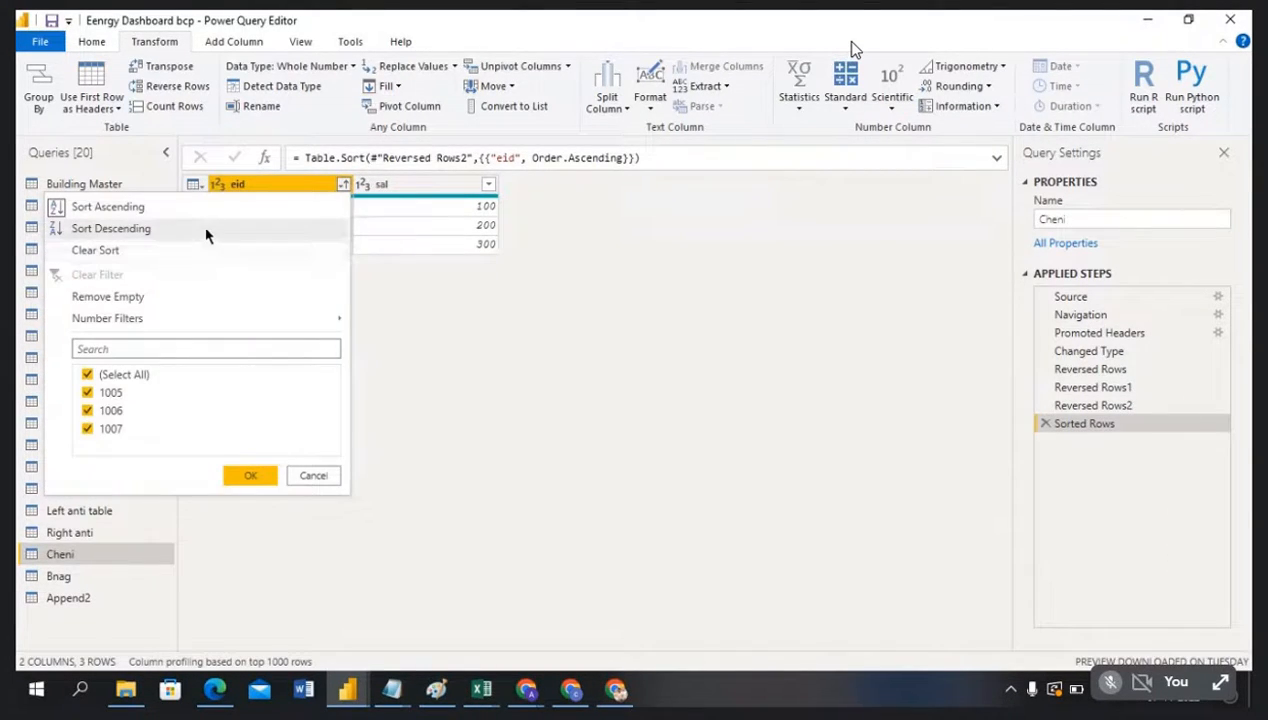
{"action": "left_click", "coordinate": [110, 229]}
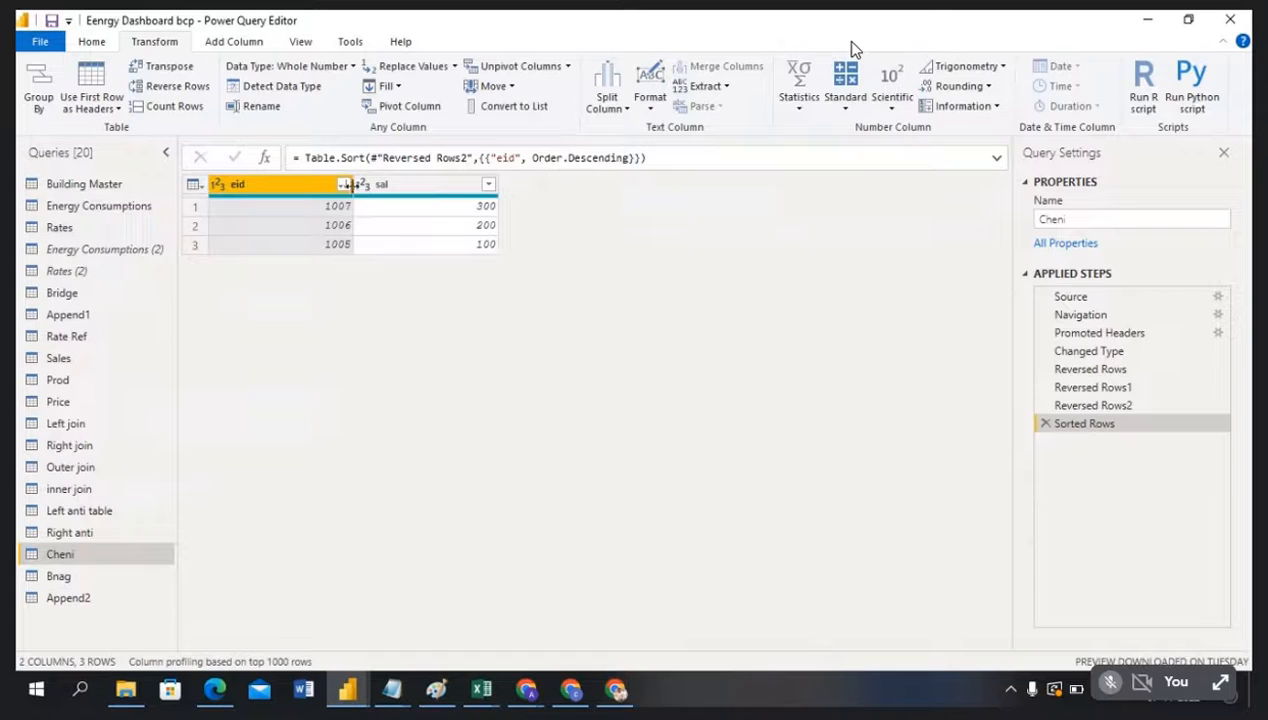
Step: Count the rows of the Cheni query and remove the row-count step from its applied steps
{"action": "left_click", "coordinate": [181, 109]}
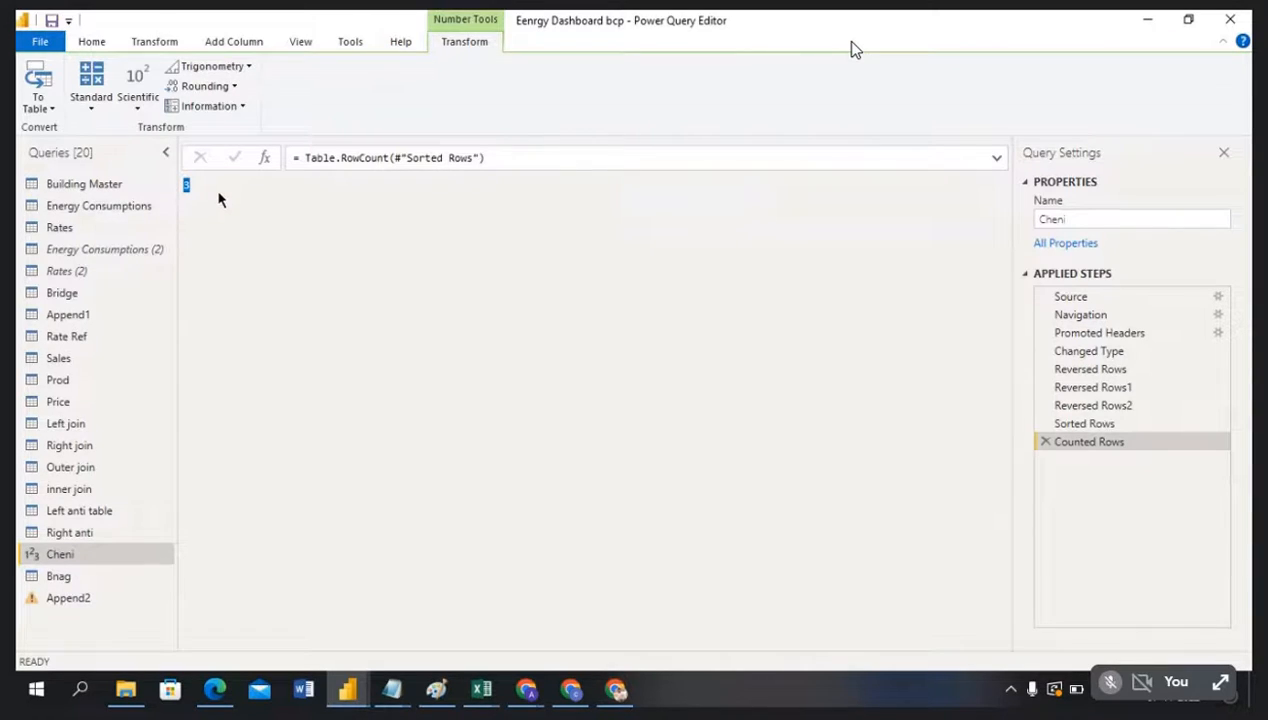
{"action": "left_click", "coordinate": [187, 185]}
{"action": "left_click", "coordinate": [1045, 441]}
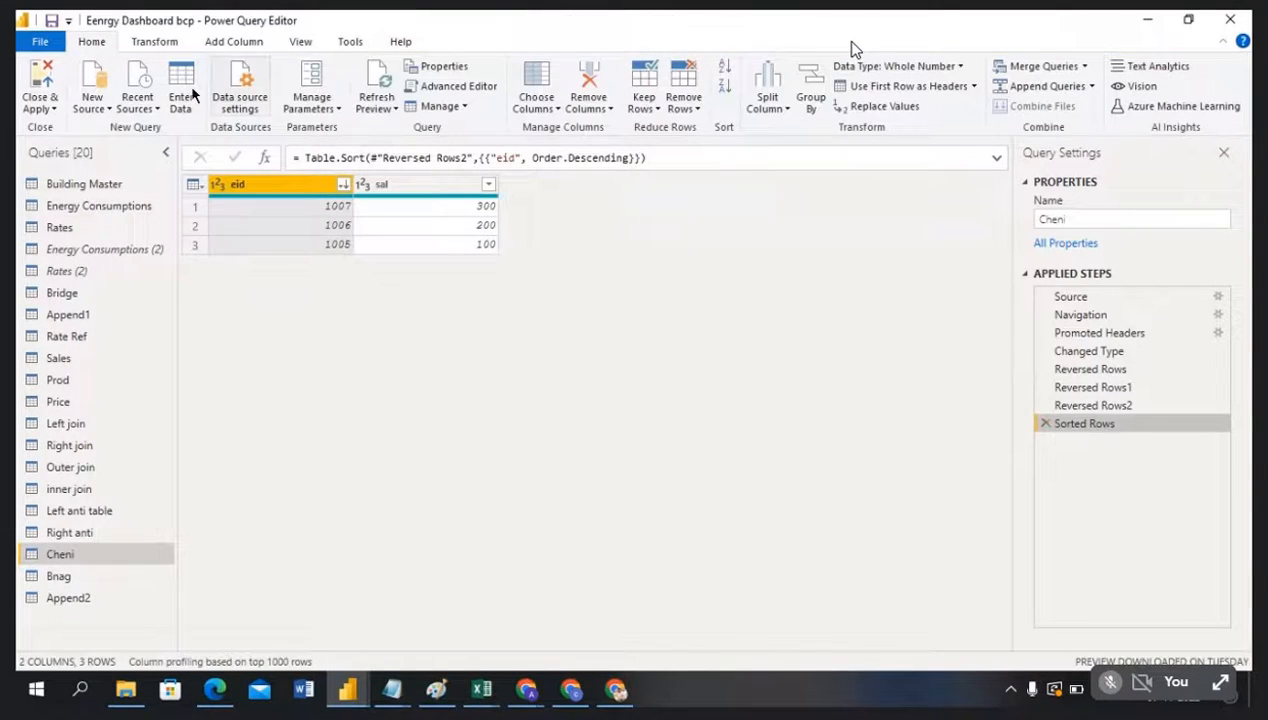
Step: Examine the data types available for the eid column without changing its type
{"action": "left_click", "coordinate": [157, 43]}
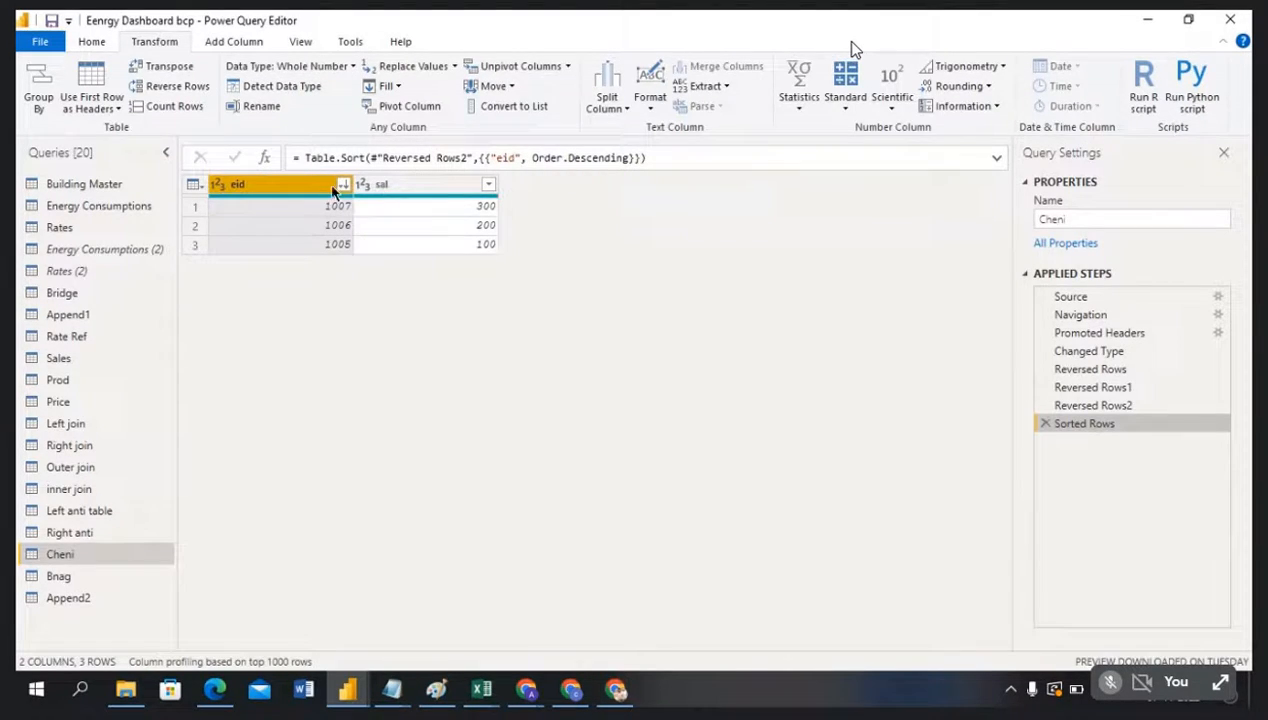
{"action": "left_click", "coordinate": [218, 189]}
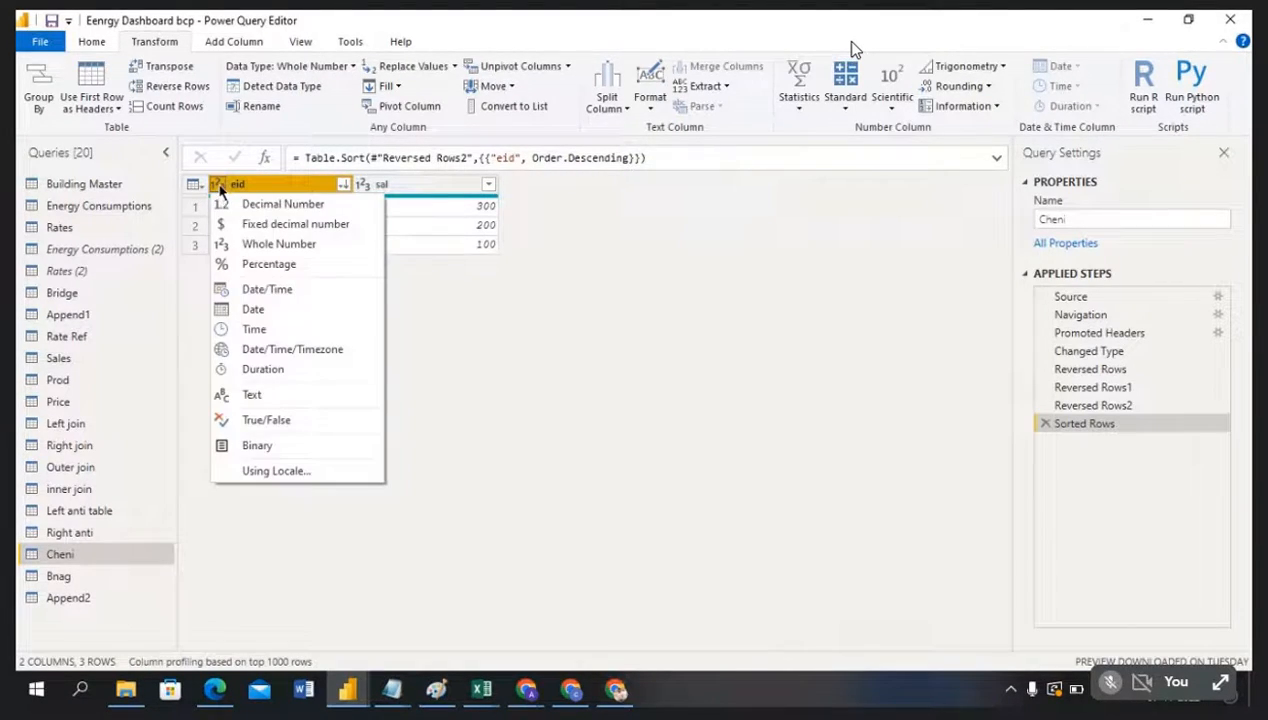
{"action": "left_click", "coordinate": [533, 323]}
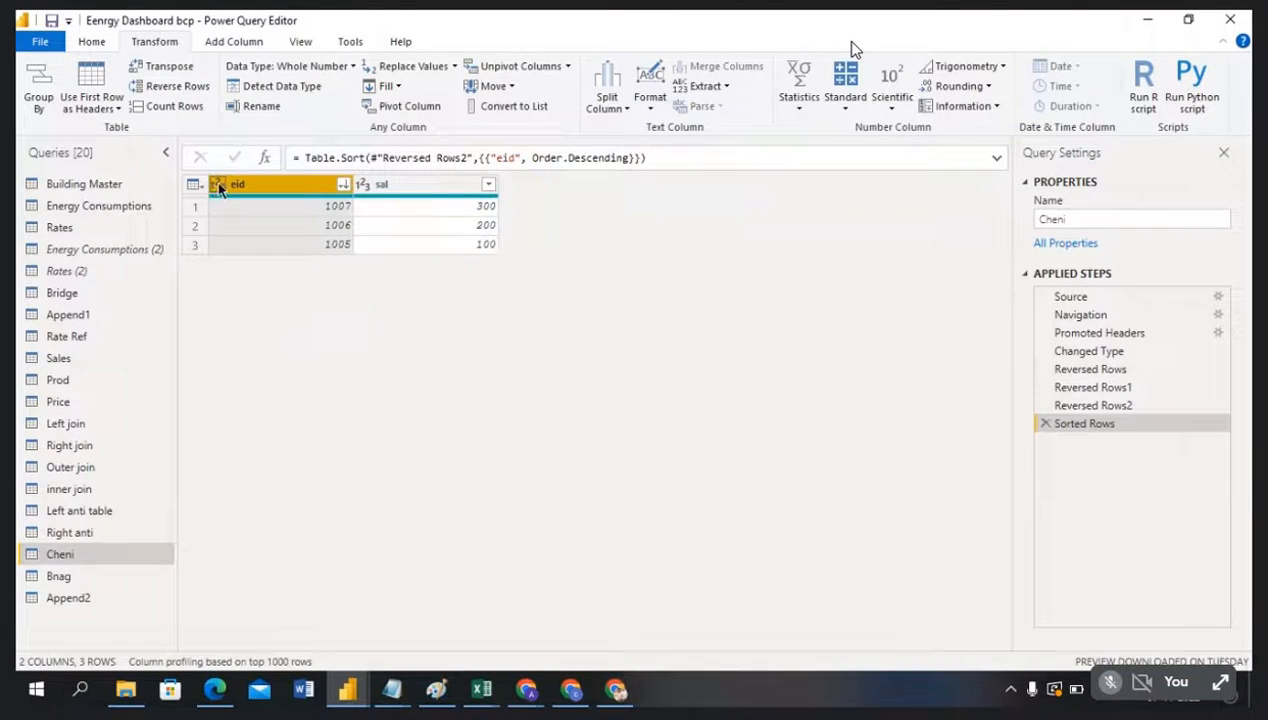
{"action": "left_click", "coordinate": [218, 189]}
{"action": "left_click", "coordinate": [579, 327]}
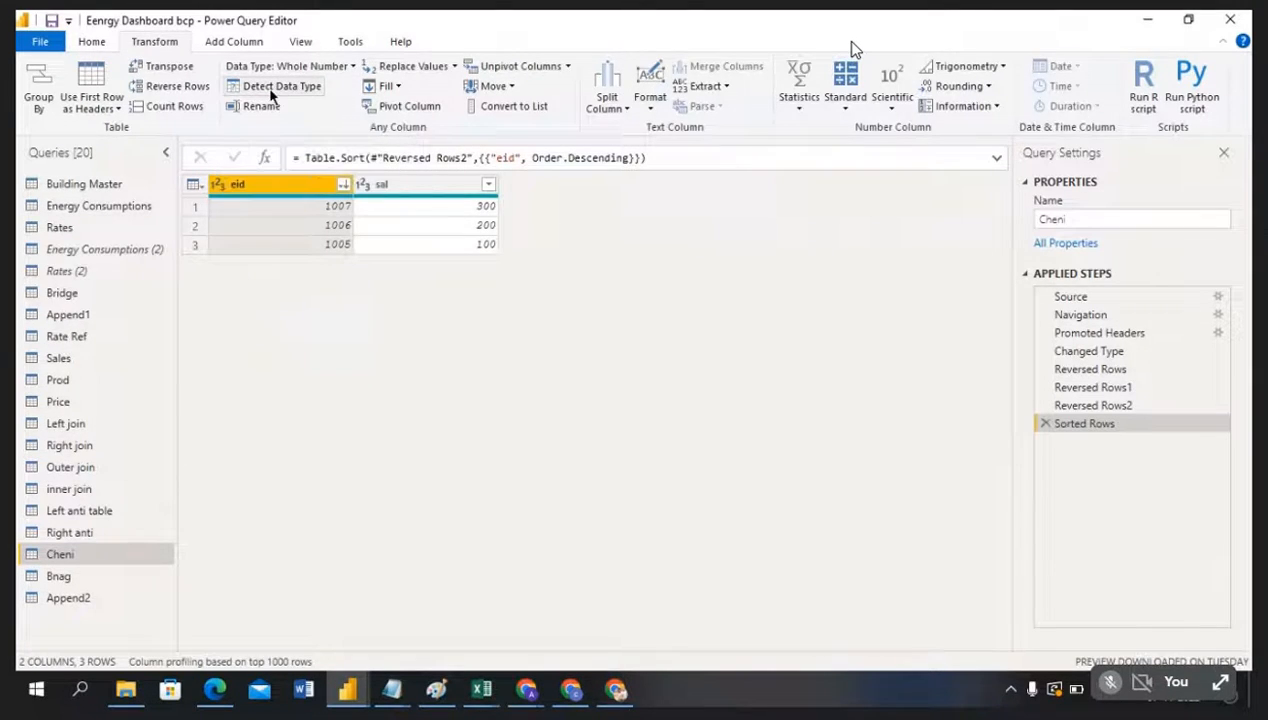
{"action": "double_click", "coordinate": [277, 187]}
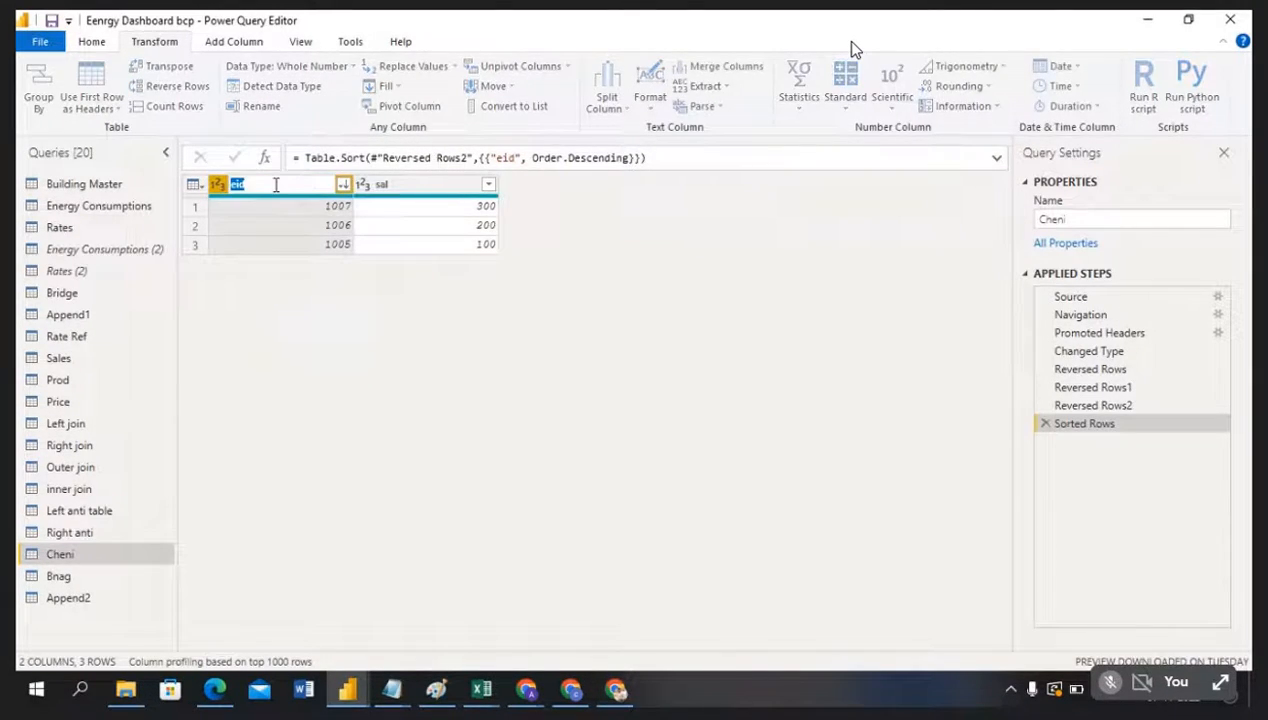
{"action": "left_click", "coordinate": [316, 282]}
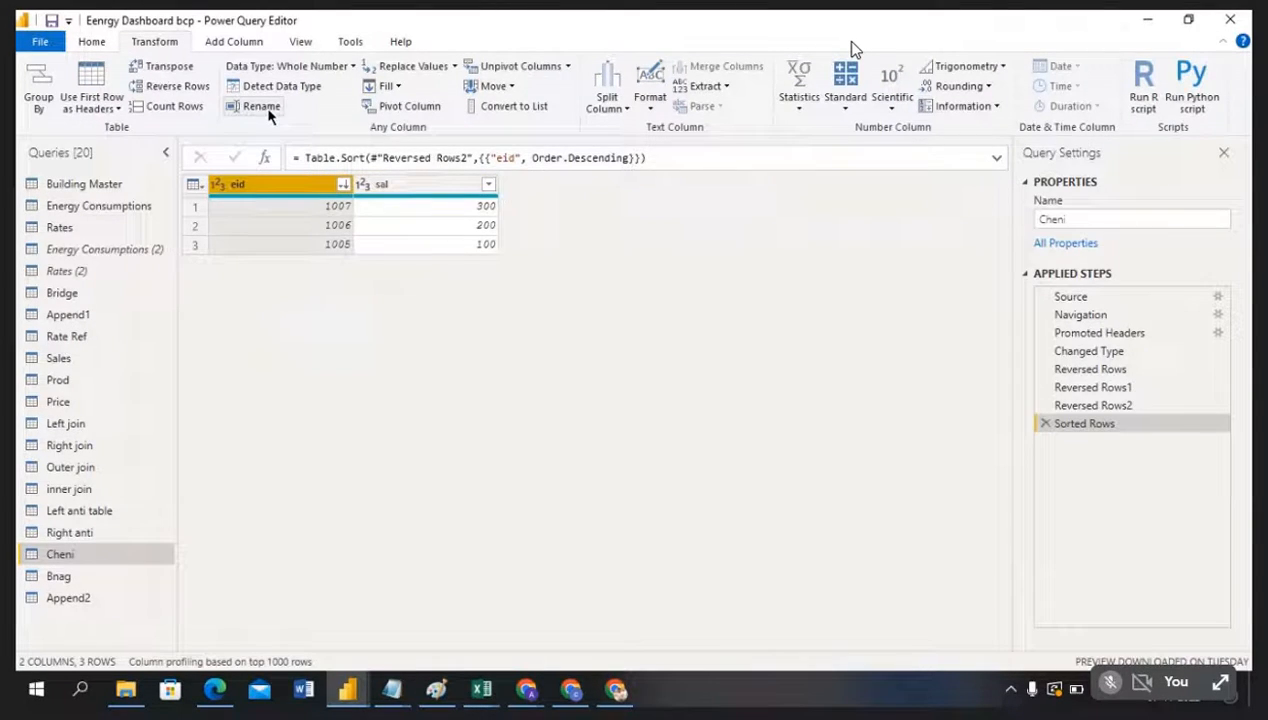
{"action": "left_click", "coordinate": [266, 113]}
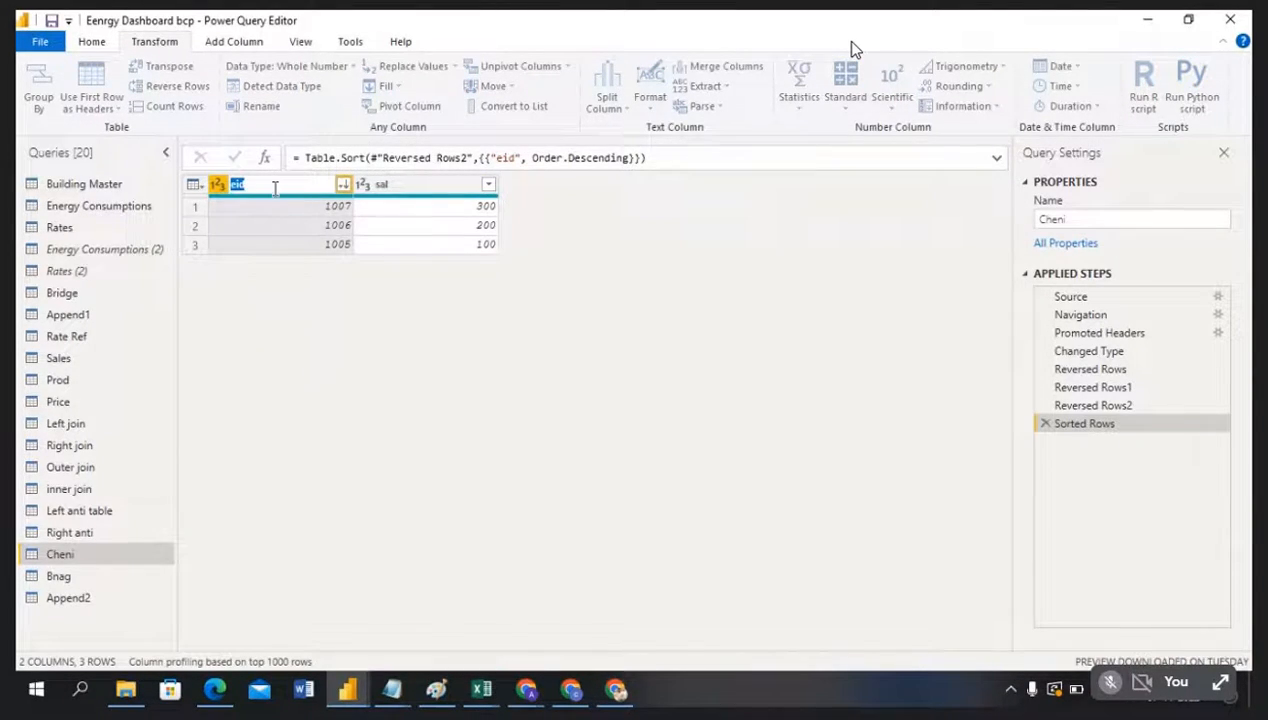
{"action": "left_click", "coordinate": [340, 317]}
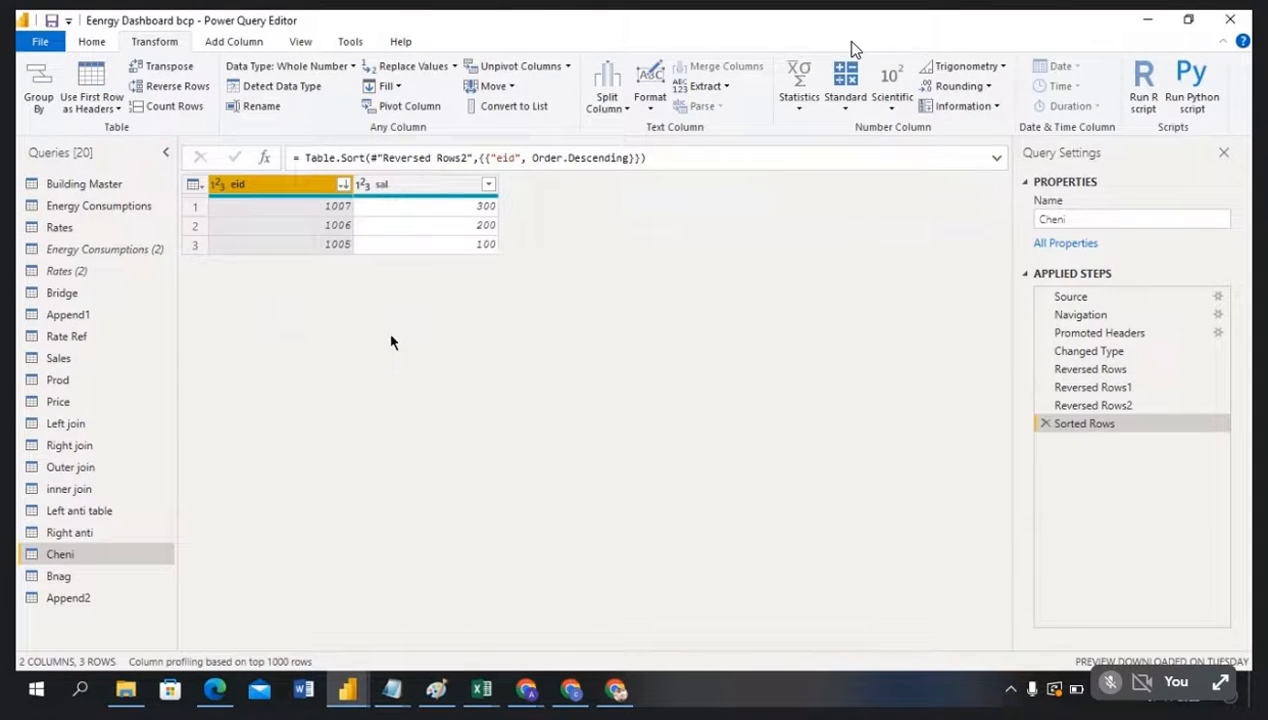
{"action": "double_click", "coordinate": [303, 191]}
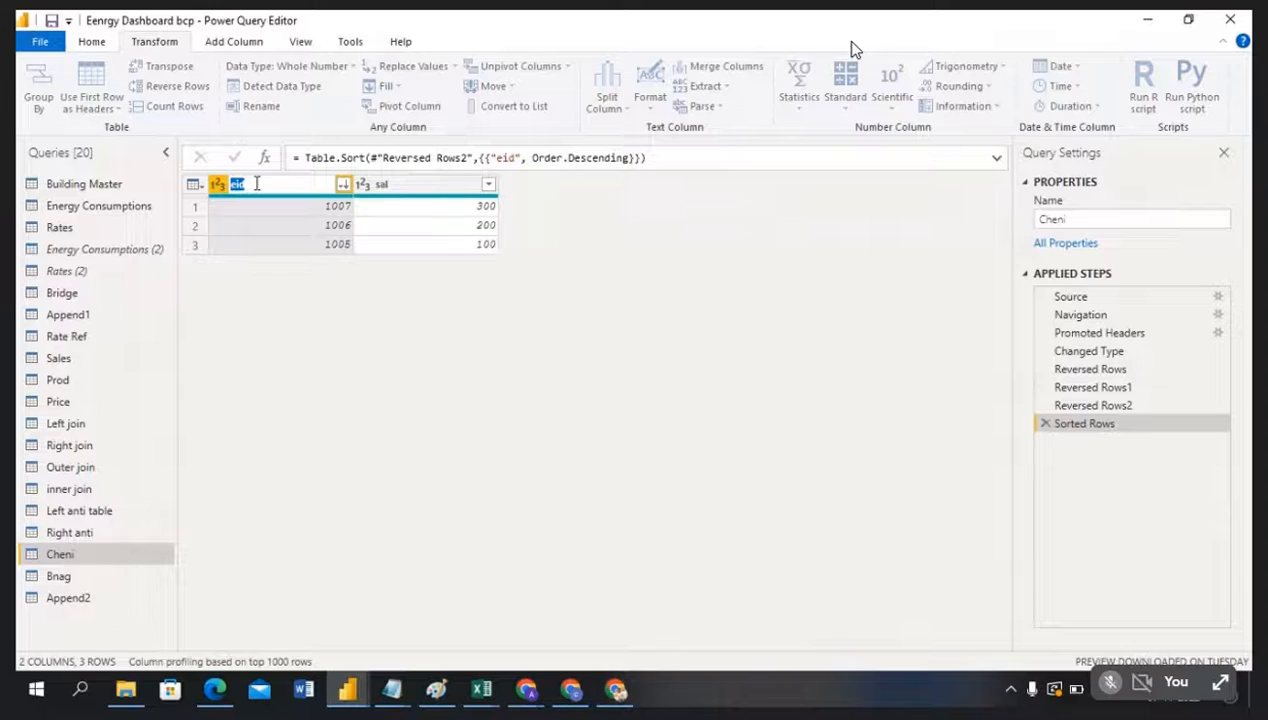
{"action": "left_click", "coordinate": [314, 320]}
{"action": "right_click", "coordinate": [264, 192]}
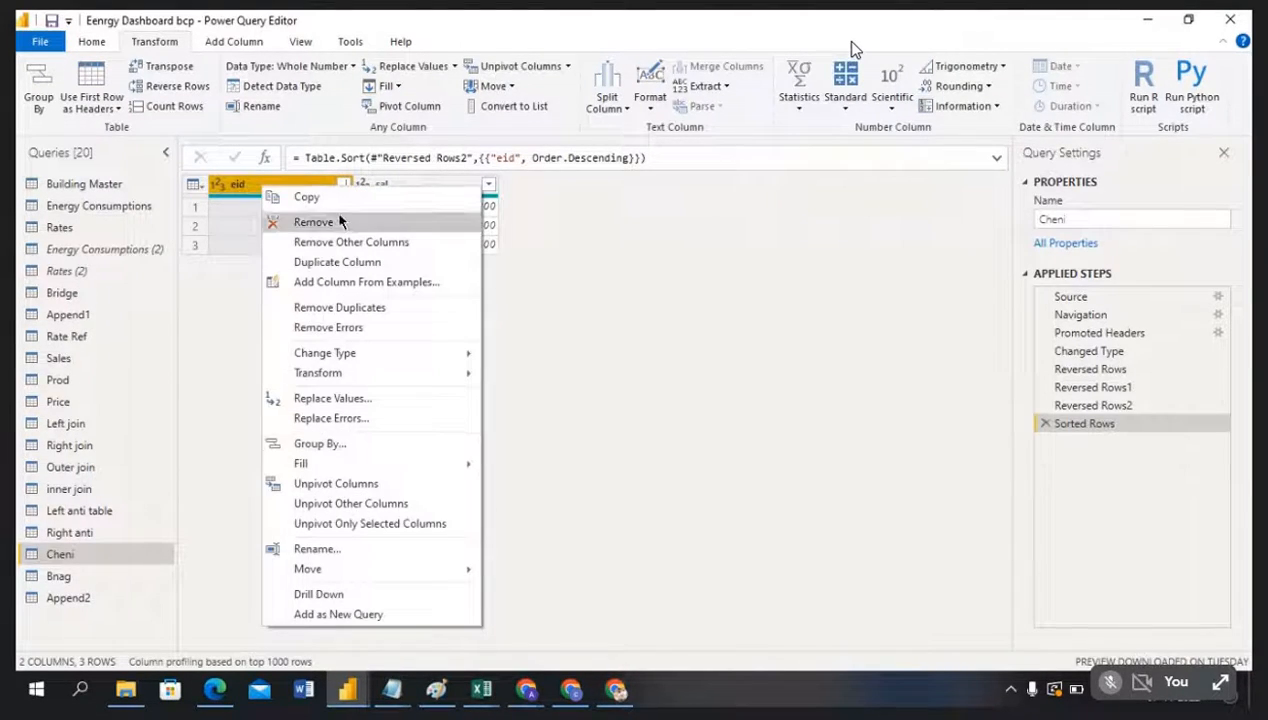
{"action": "left_click", "coordinate": [706, 308]}
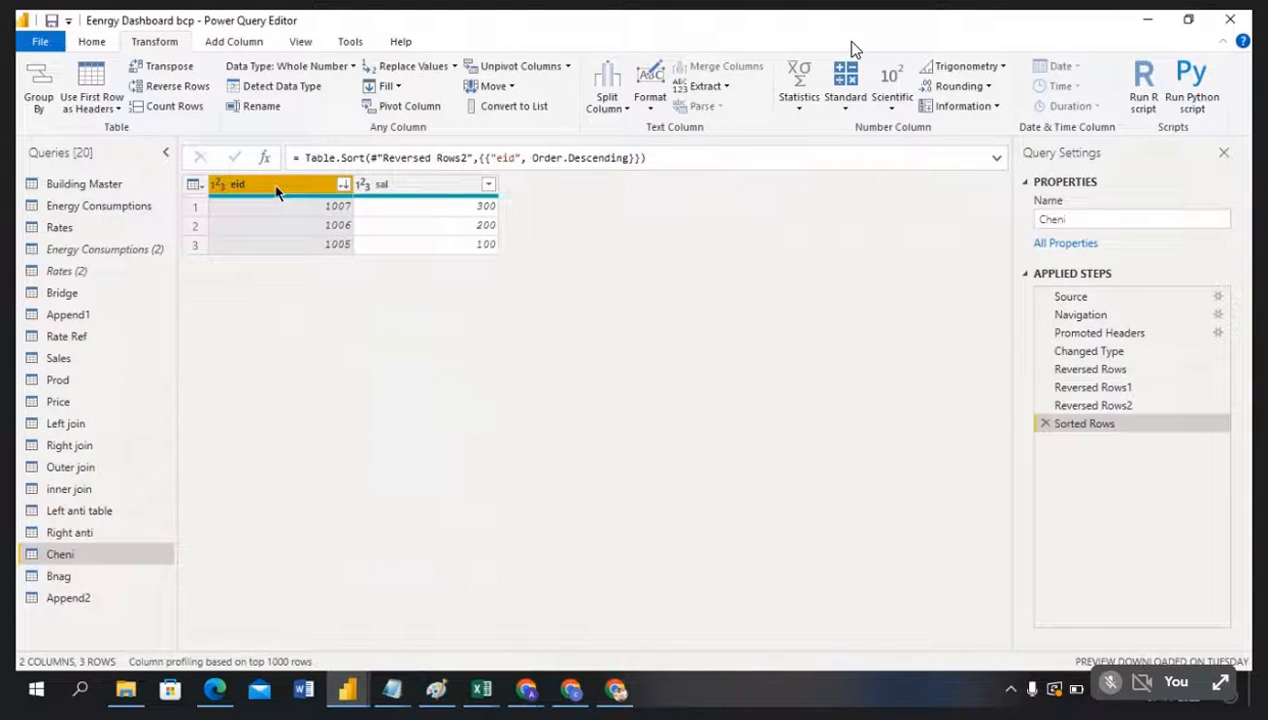
{"action": "left_click", "coordinate": [91, 41]}
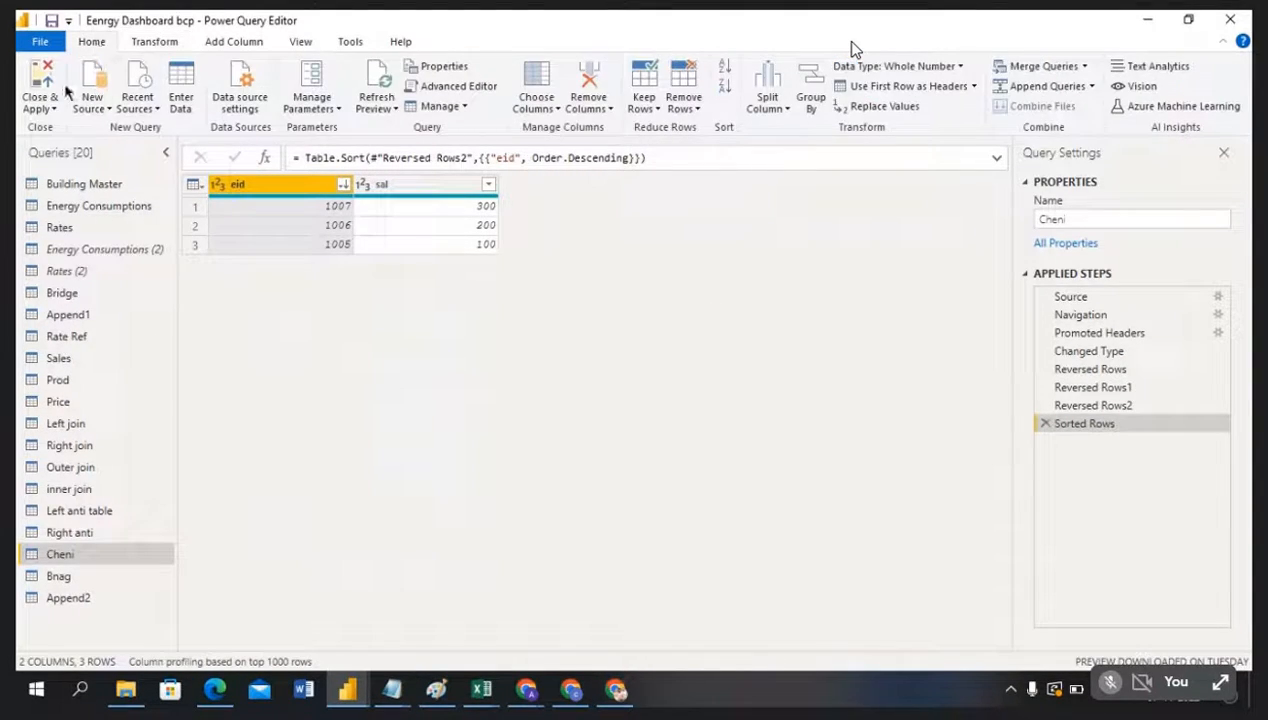
Step: Pivot the Cheni query's eid column with sal as the values column, and remove the pivot from its applied steps
{"action": "left_click", "coordinate": [157, 42]}
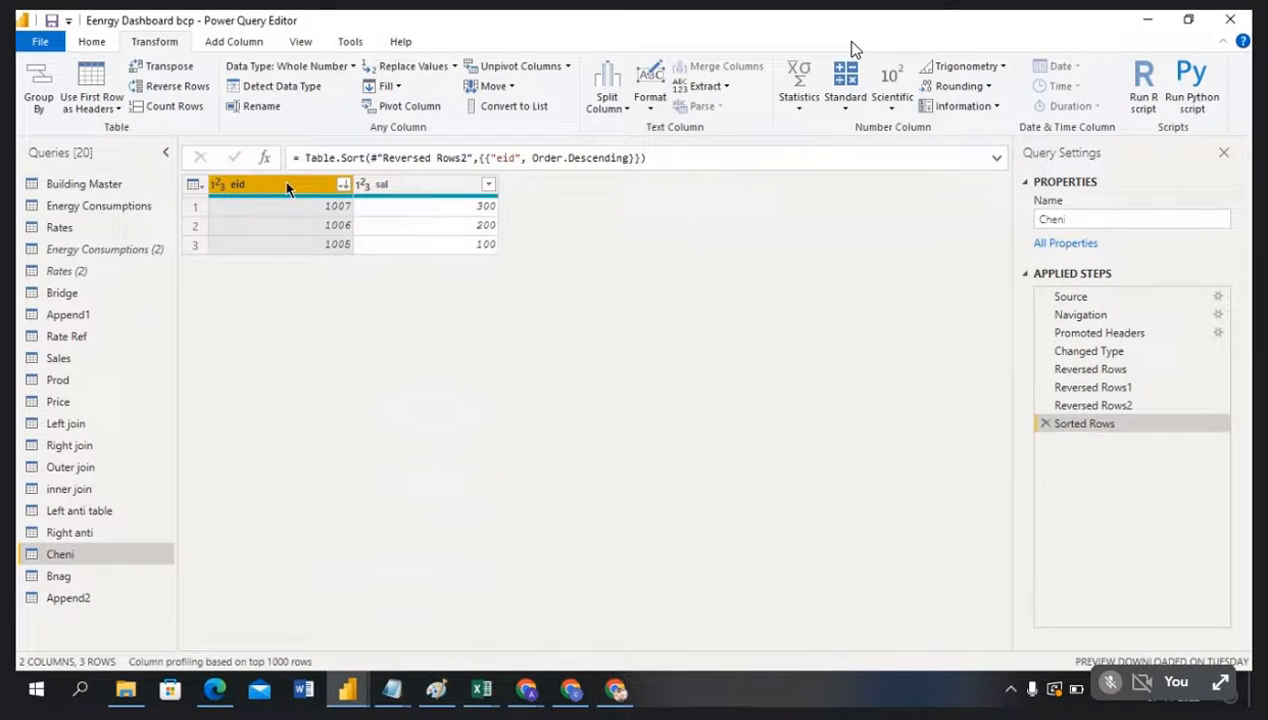
{"action": "left_click", "coordinate": [415, 108]}
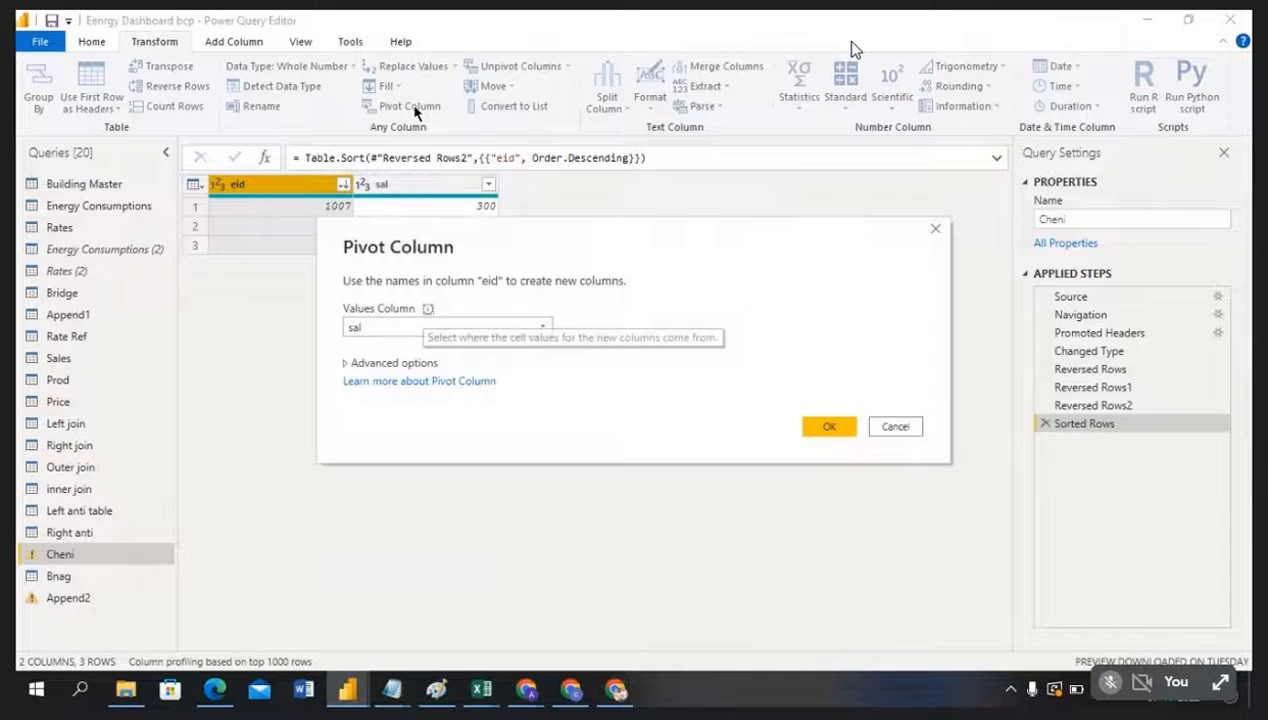
{"action": "left_click", "coordinate": [822, 426]}
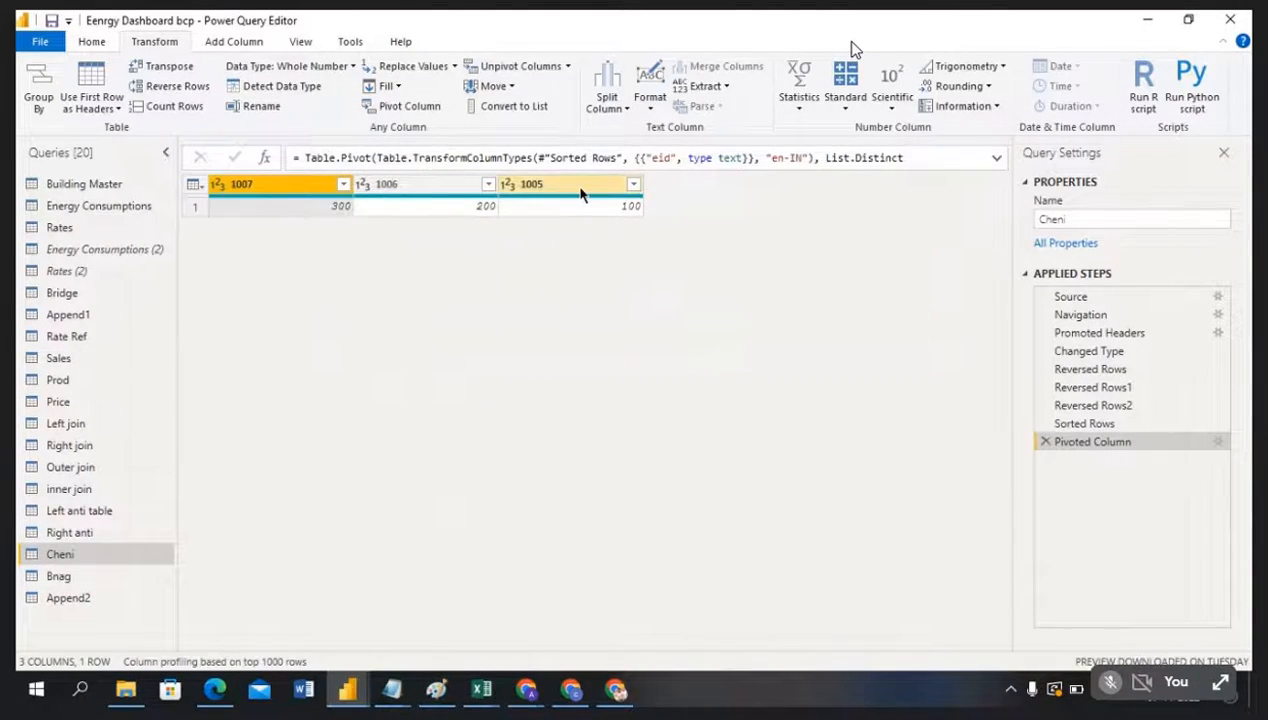
{"action": "left_click", "coordinate": [1045, 443]}
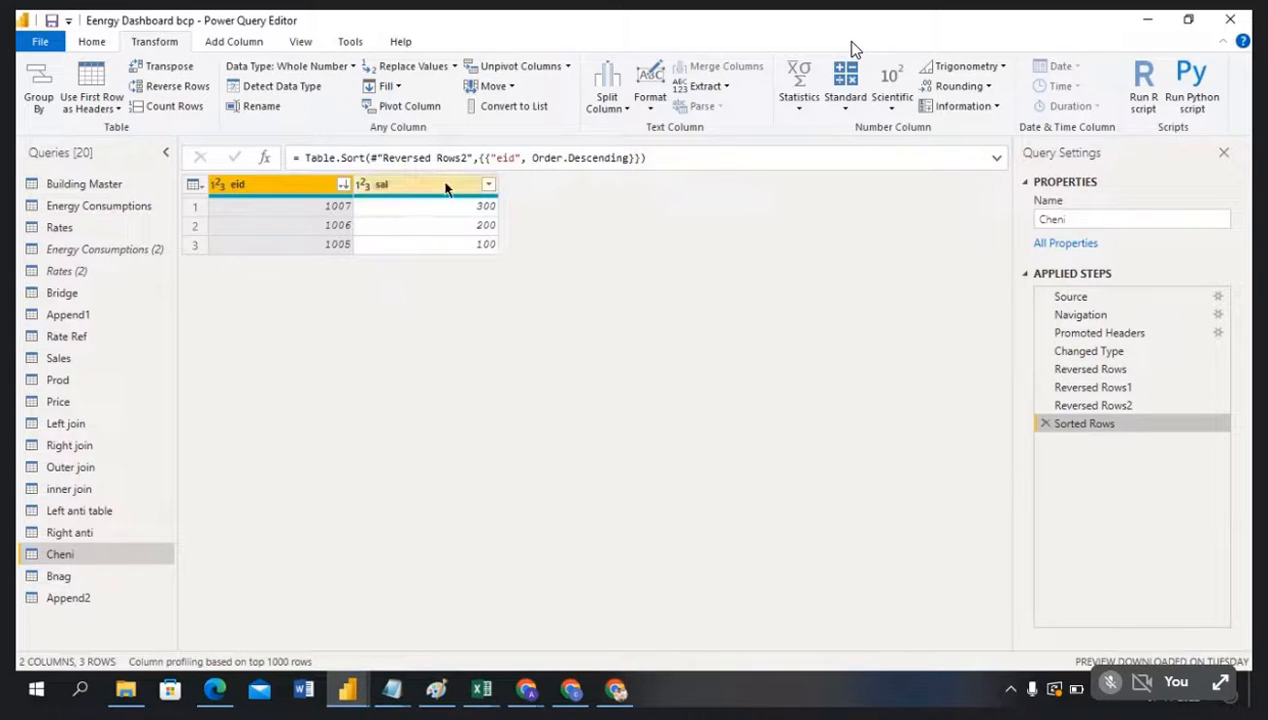
Step: Switch to the Energy Consumptions Dataset (1) workbook in Excel and look through its sheets for the test sheet with monthly employee values
{"action": "left_click", "coordinate": [482, 689]}
{"action": "left_click", "coordinate": [417, 636]}
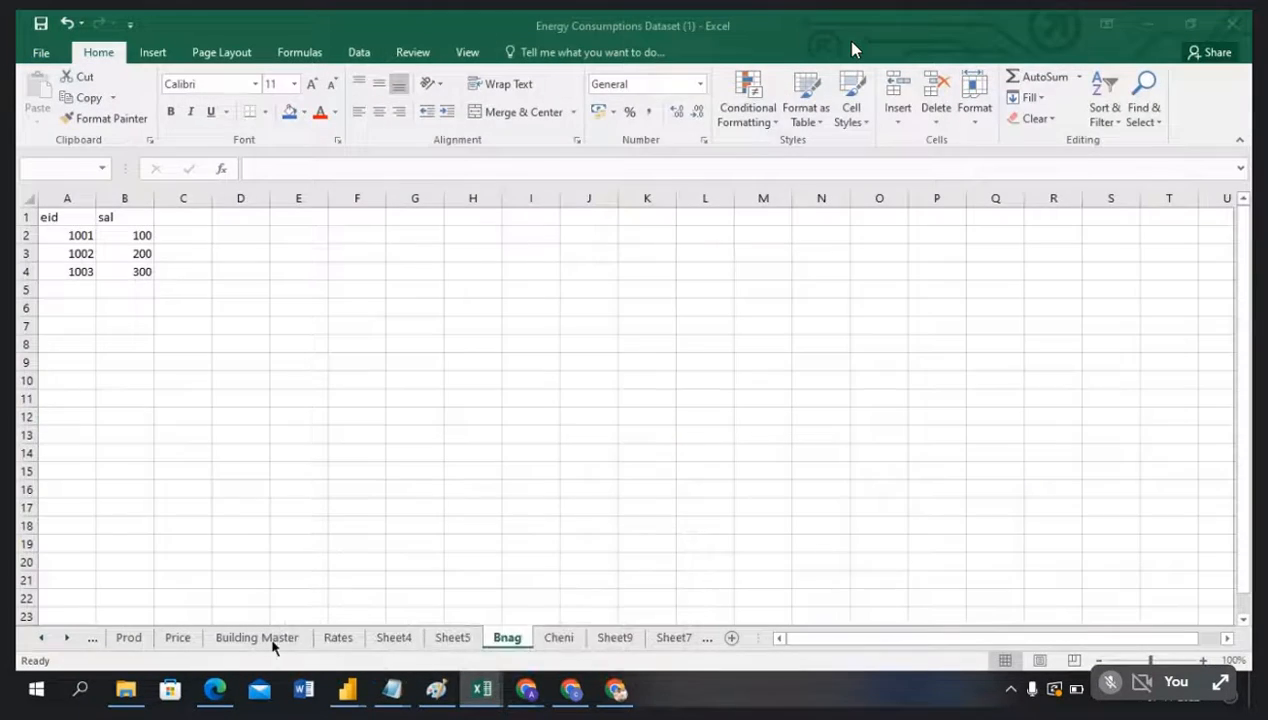
{"action": "left_click", "coordinate": [446, 640]}
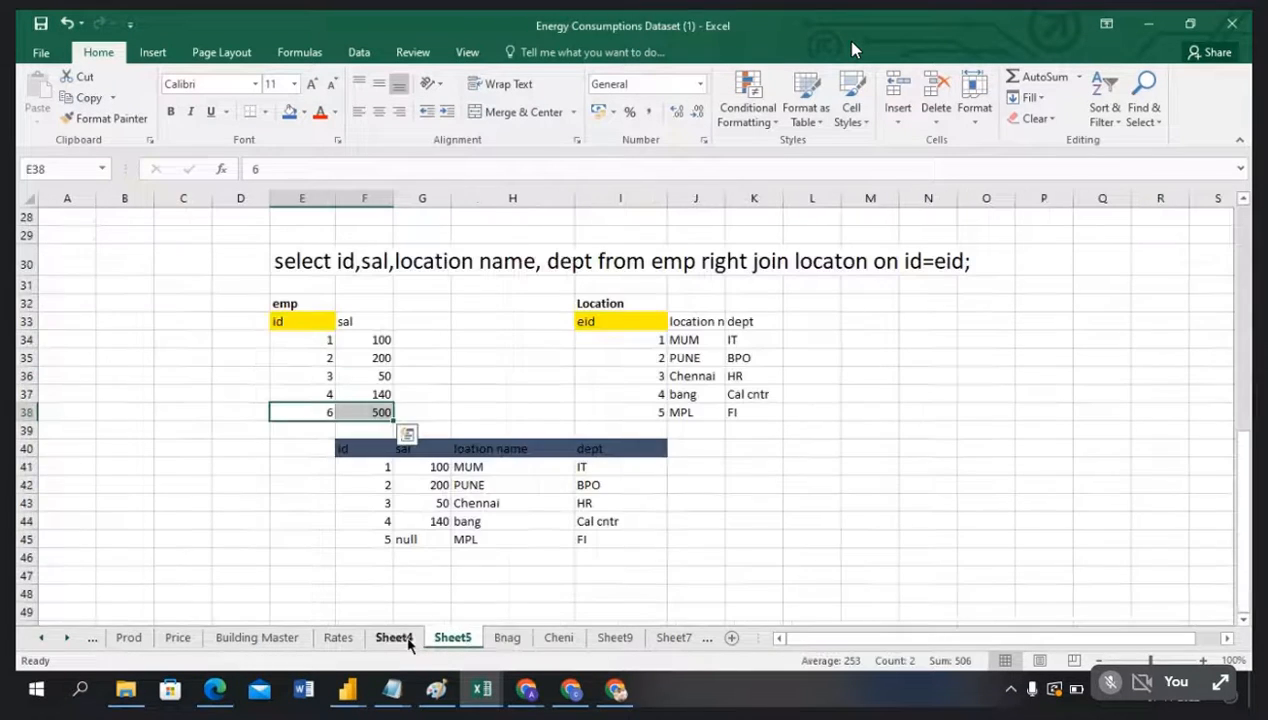
{"action": "left_click", "coordinate": [409, 641]}
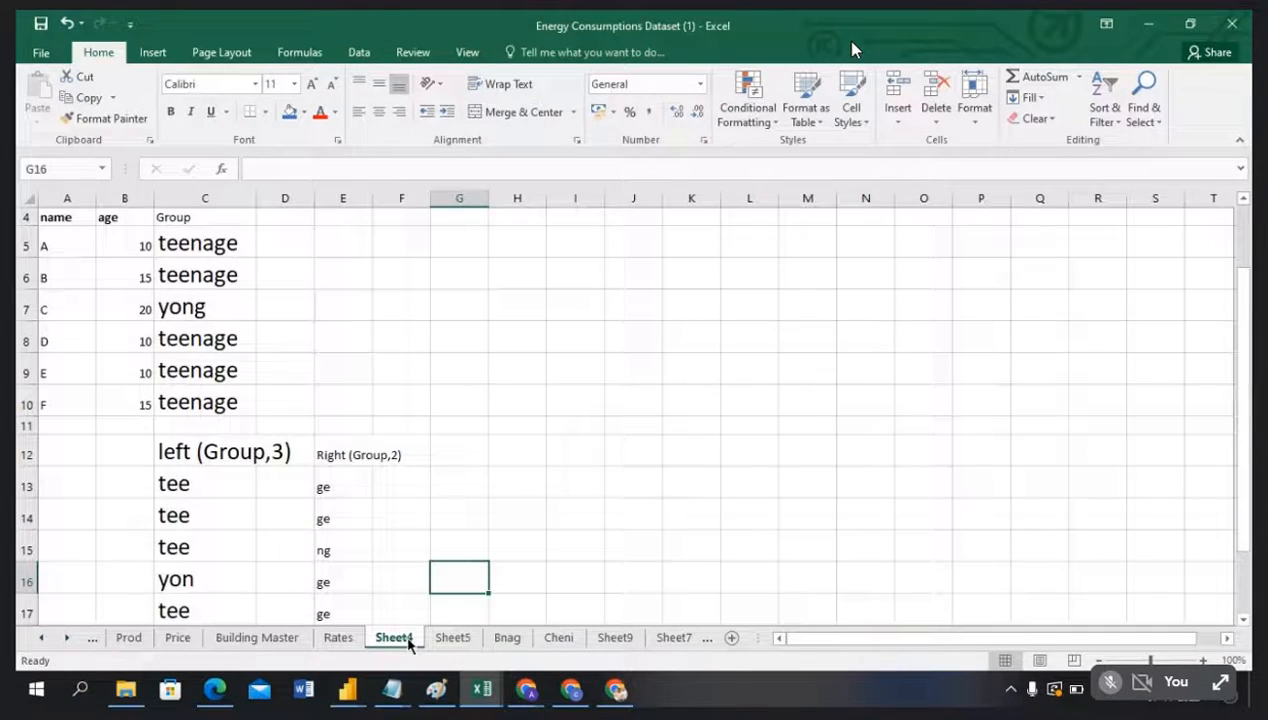
{"action": "left_click", "coordinate": [336, 637]}
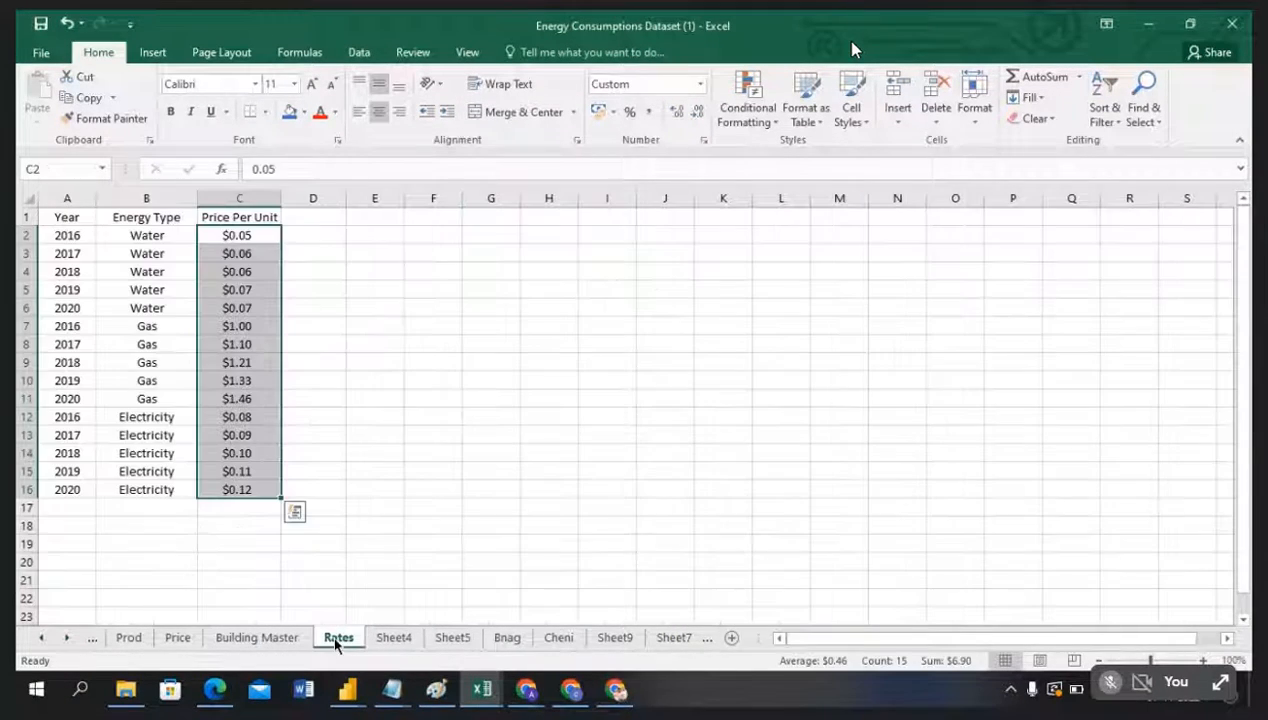
{"action": "left_click", "coordinate": [612, 638]}
{"action": "left_click", "coordinate": [670, 638]}
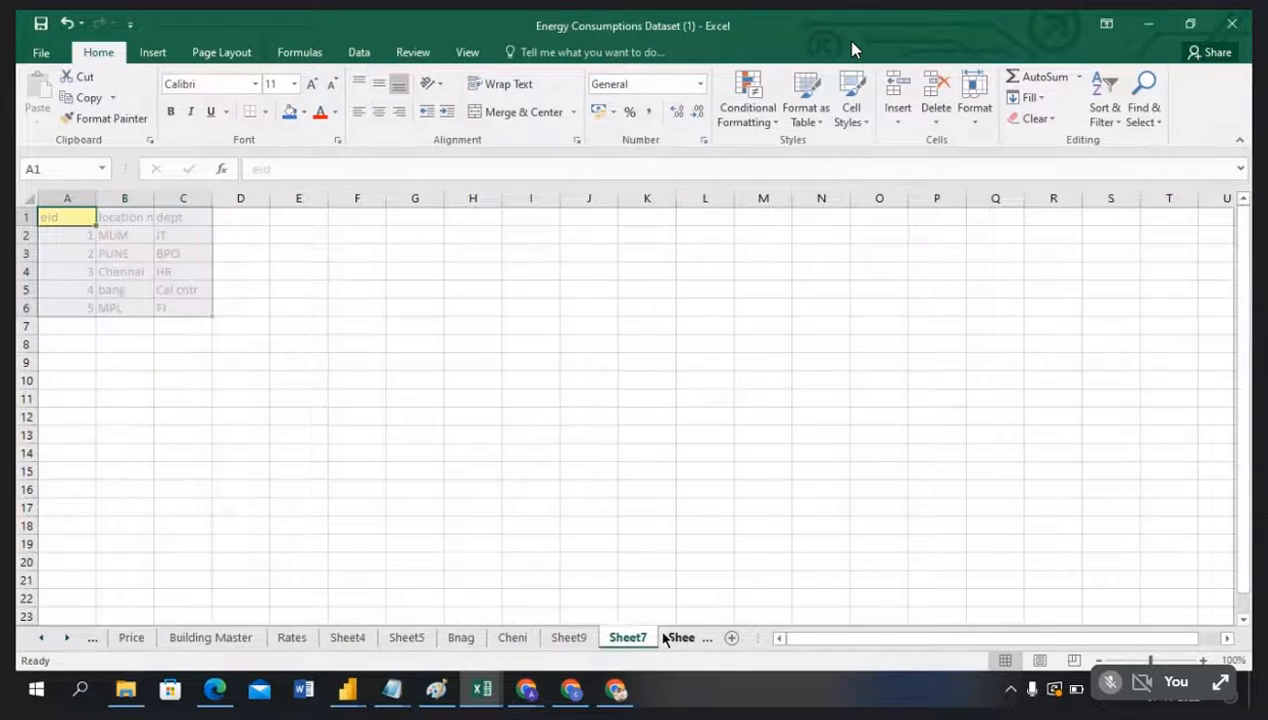
{"action": "left_click", "coordinate": [679, 638]}
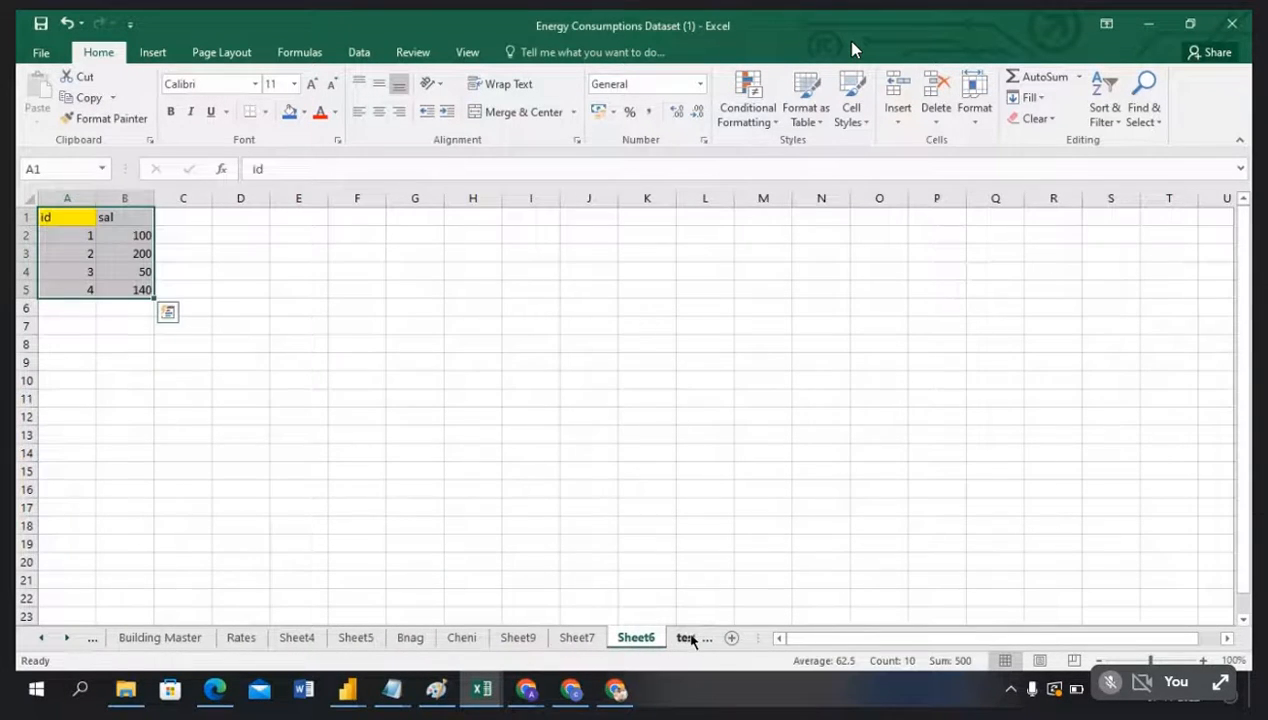
{"action": "left_click", "coordinate": [688, 638]}
{"action": "left_click", "coordinate": [269, 424]}
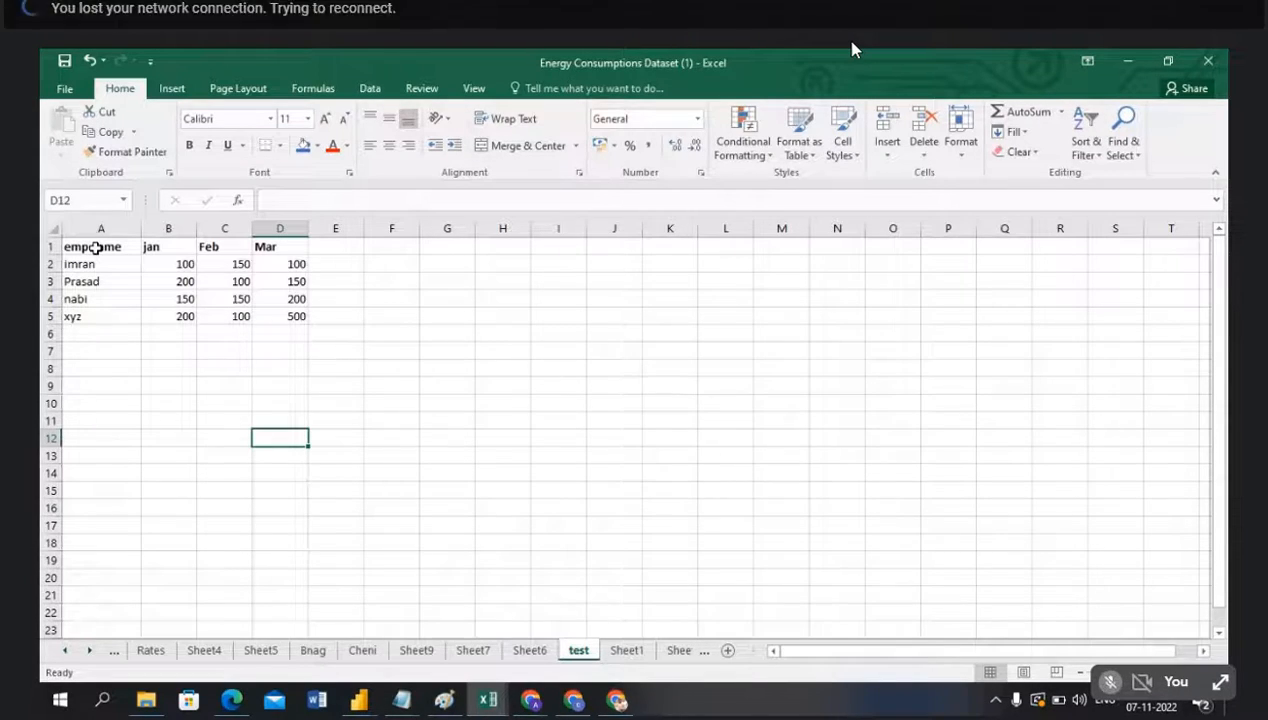
Step: Examine the employees' values in the jan, Feb and Mar columns of the test sheet
{"action": "left_click", "coordinate": [96, 299]}
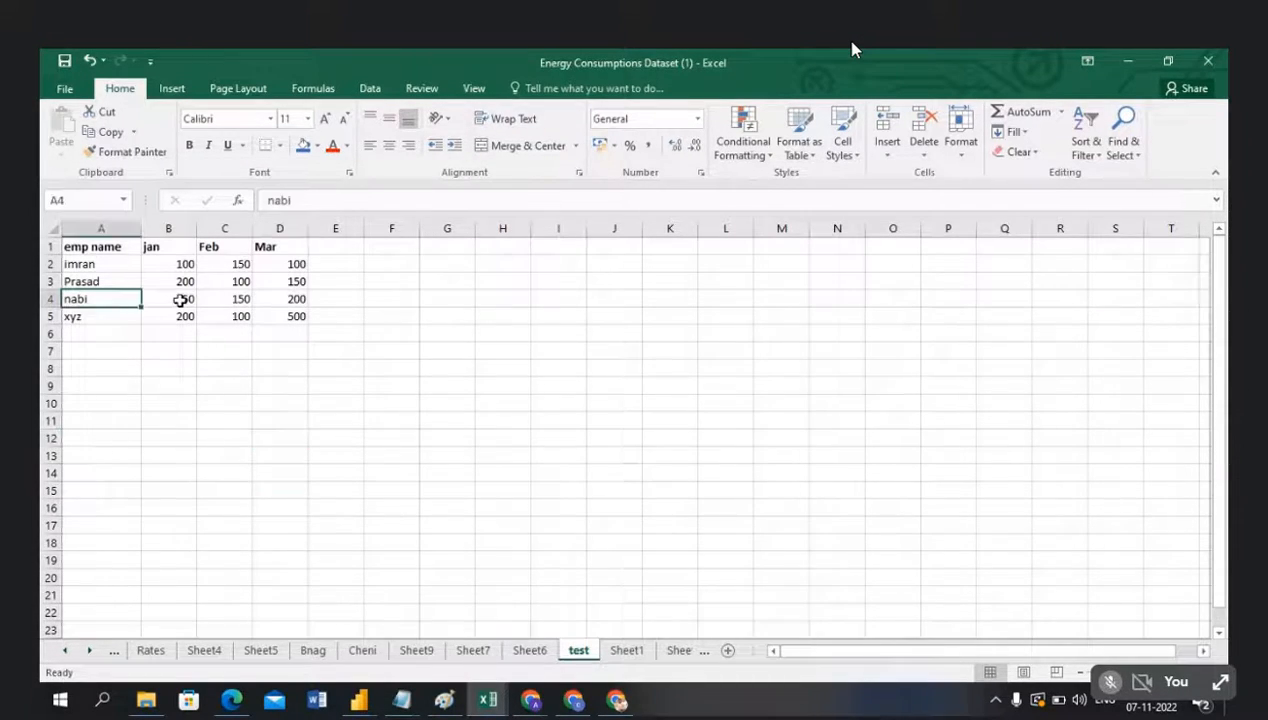
{"action": "left_click", "coordinate": [176, 299]}
{"action": "left_click", "coordinate": [96, 316]}
{"action": "left_click", "coordinate": [160, 316]}
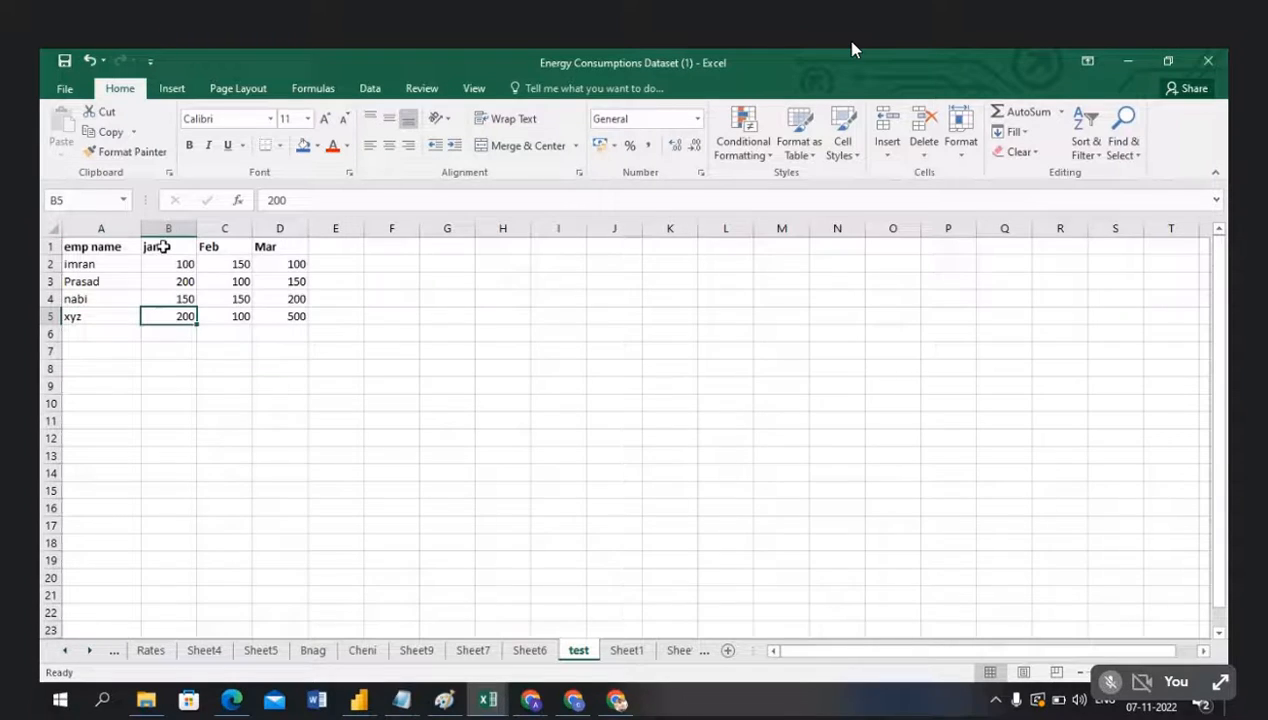
{"action": "left_click_drag", "start_coordinate": [164, 247], "coordinate": [168, 313]}
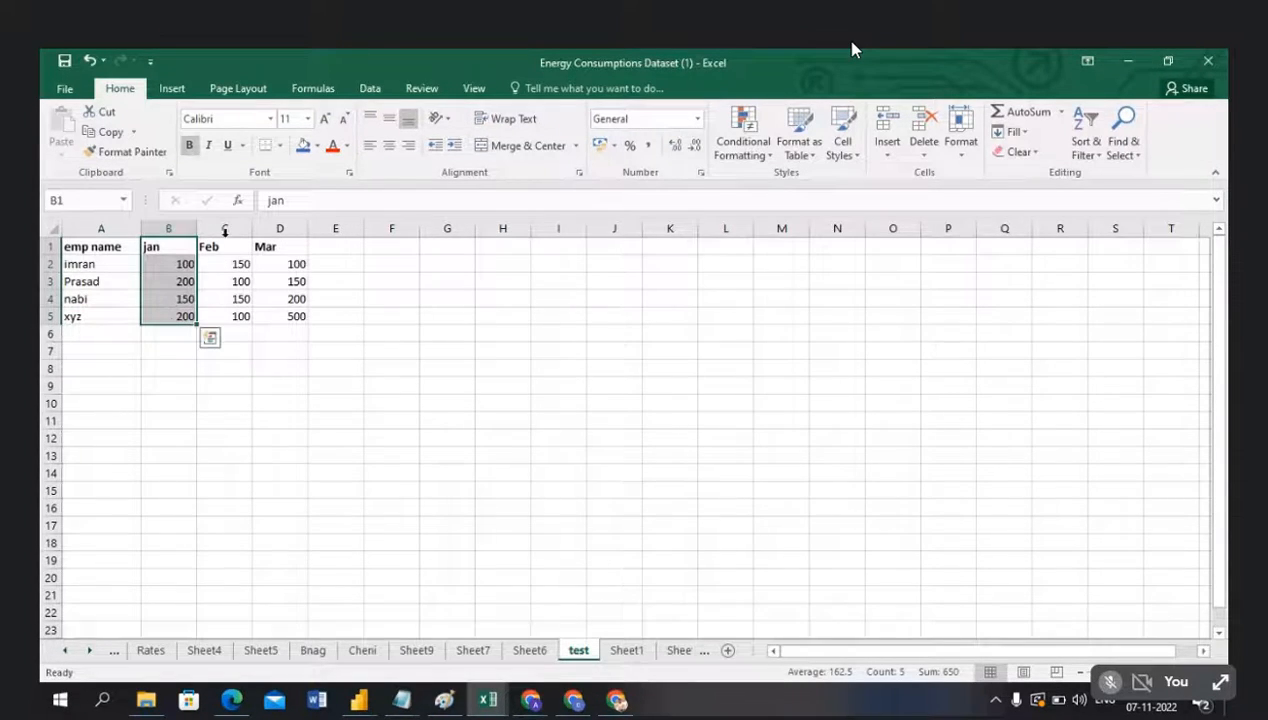
{"action": "left_click_drag", "start_coordinate": [220, 247], "coordinate": [226, 312]}
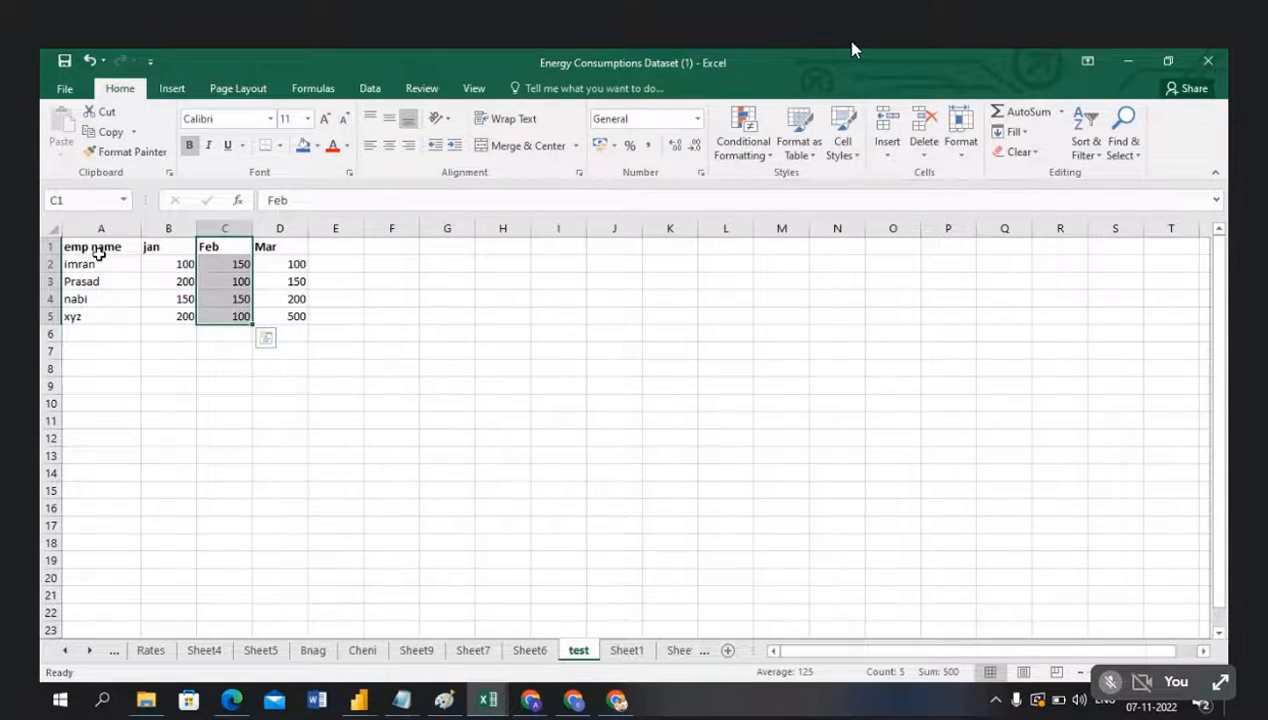
{"action": "left_click_drag", "start_coordinate": [272, 247], "coordinate": [280, 318]}
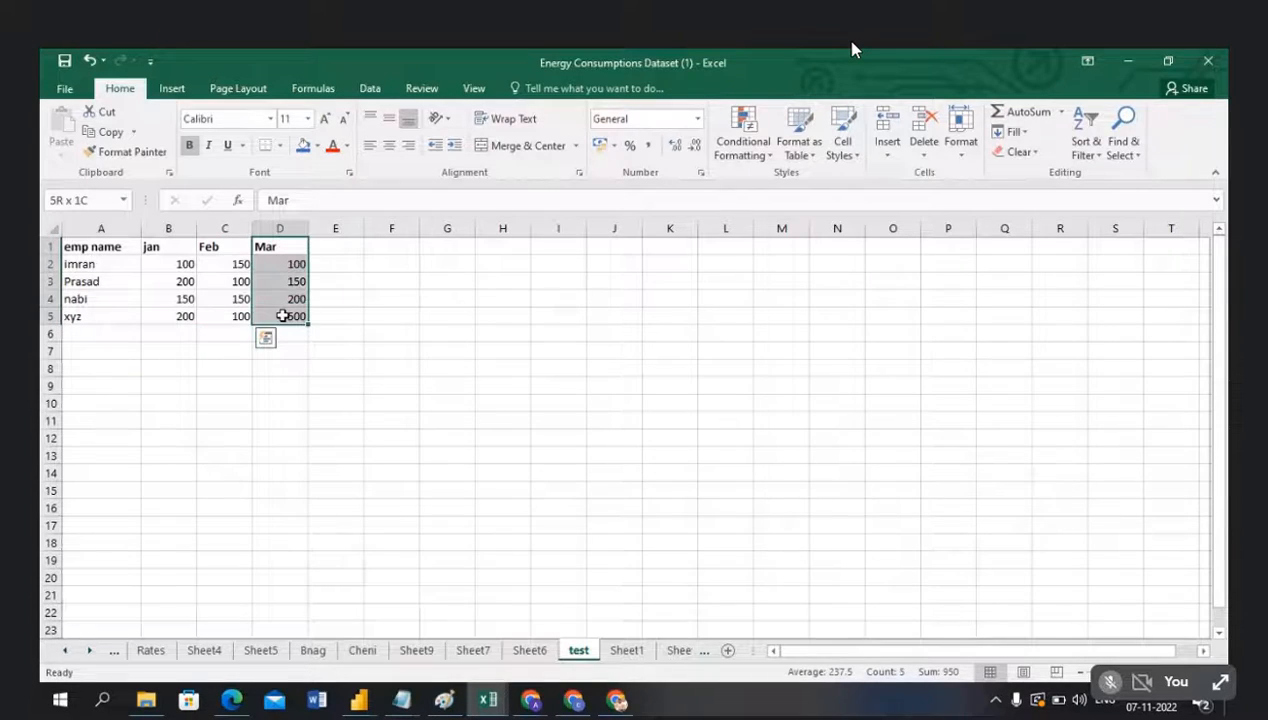
{"action": "left_click", "coordinate": [260, 415]}
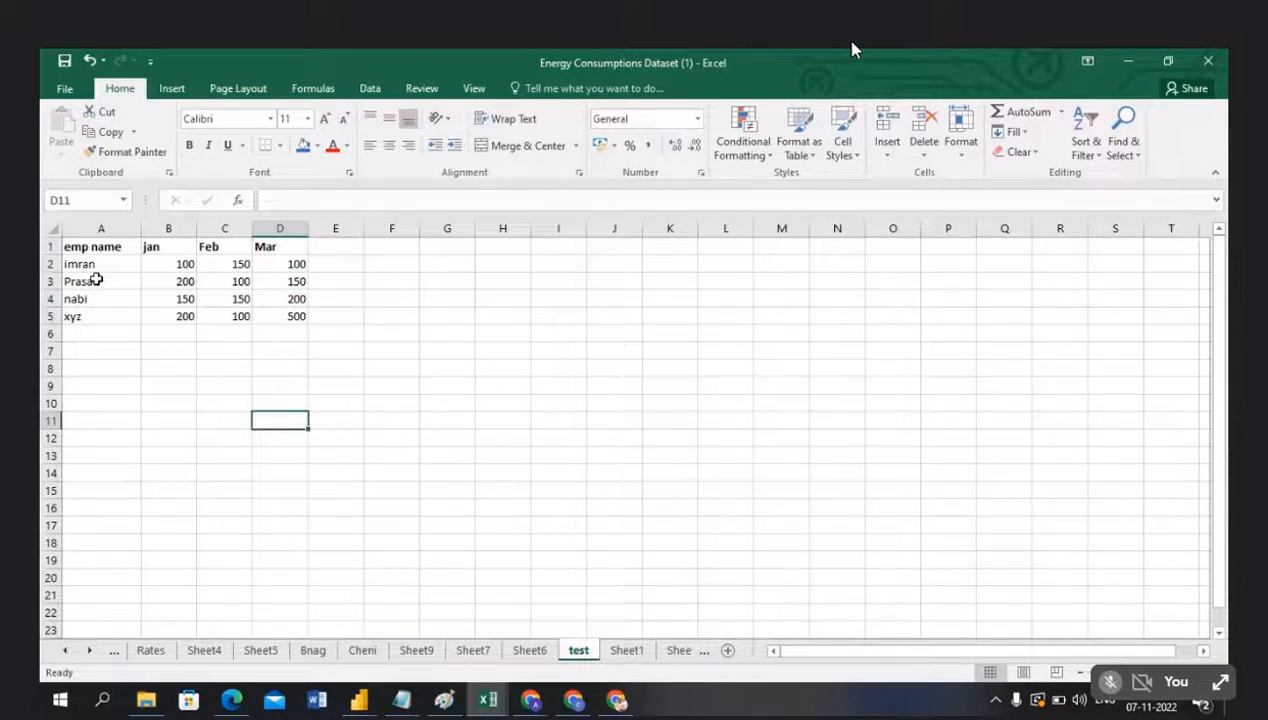
Step: Examine how the emp name column and the month headers structure the test sheet's table and could be laid out vertically
{"action": "left_click_drag", "start_coordinate": [85, 246], "coordinate": [99, 316]}
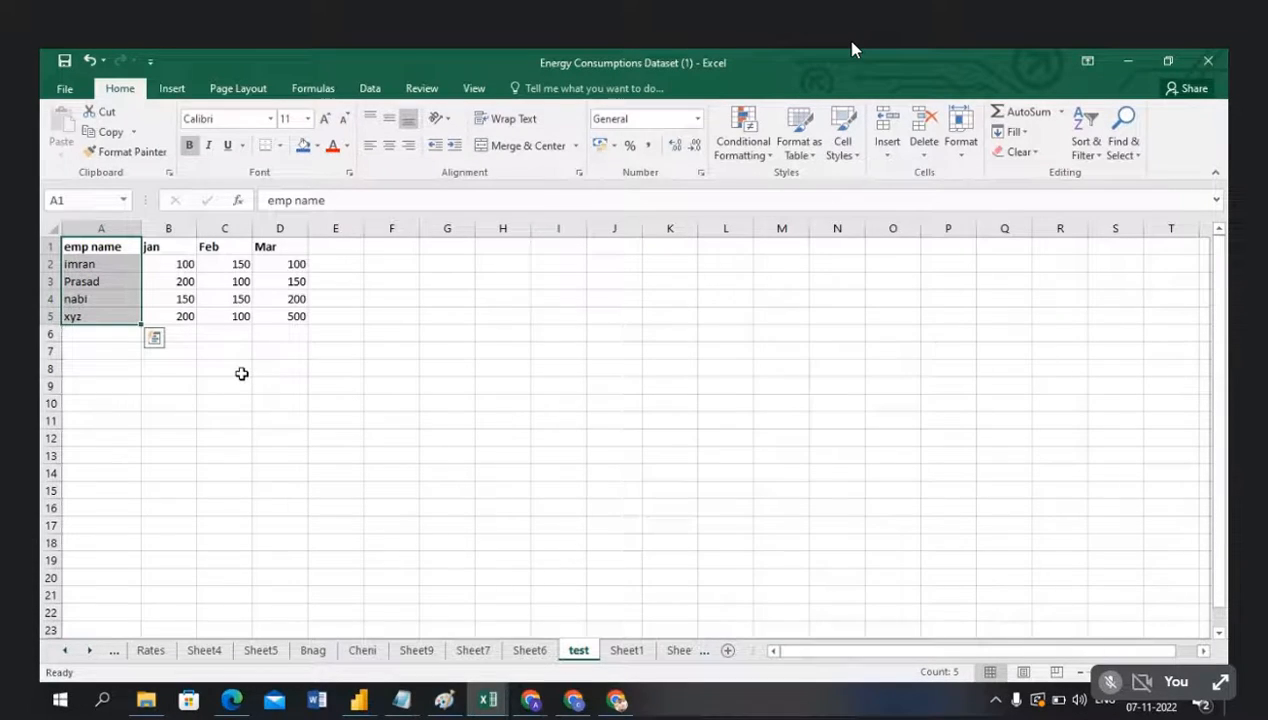
{"action": "left_click", "coordinate": [177, 247]}
{"action": "left_click_drag", "start_coordinate": [177, 247], "coordinate": [264, 248]}
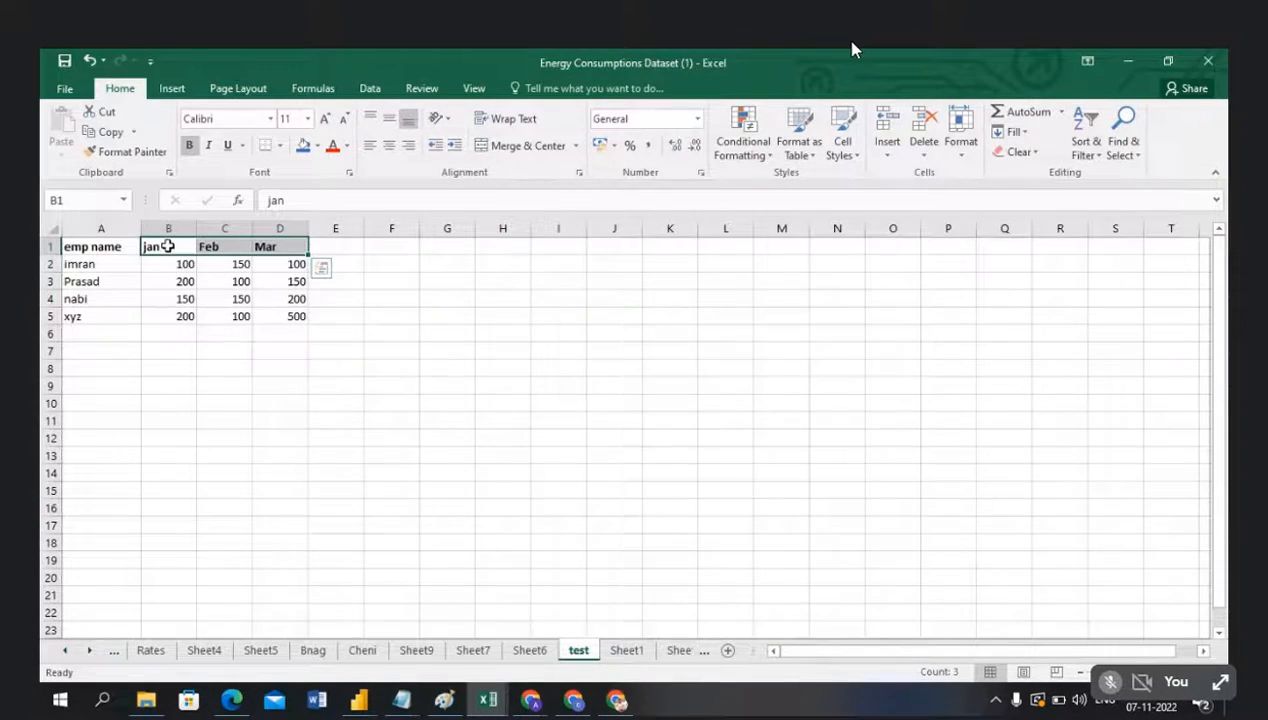
{"action": "left_click_drag", "start_coordinate": [167, 371], "coordinate": [184, 492]}
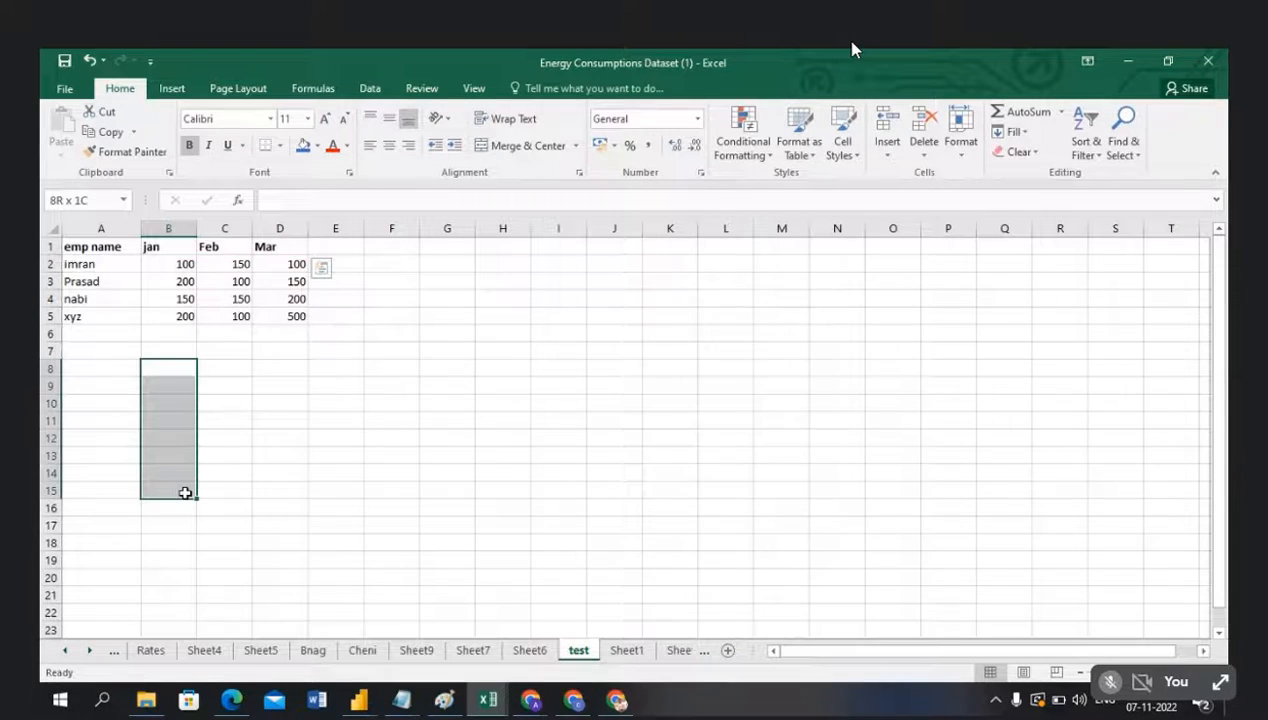
{"action": "left_click", "coordinate": [167, 393]}
{"action": "left_click", "coordinate": [165, 402]}
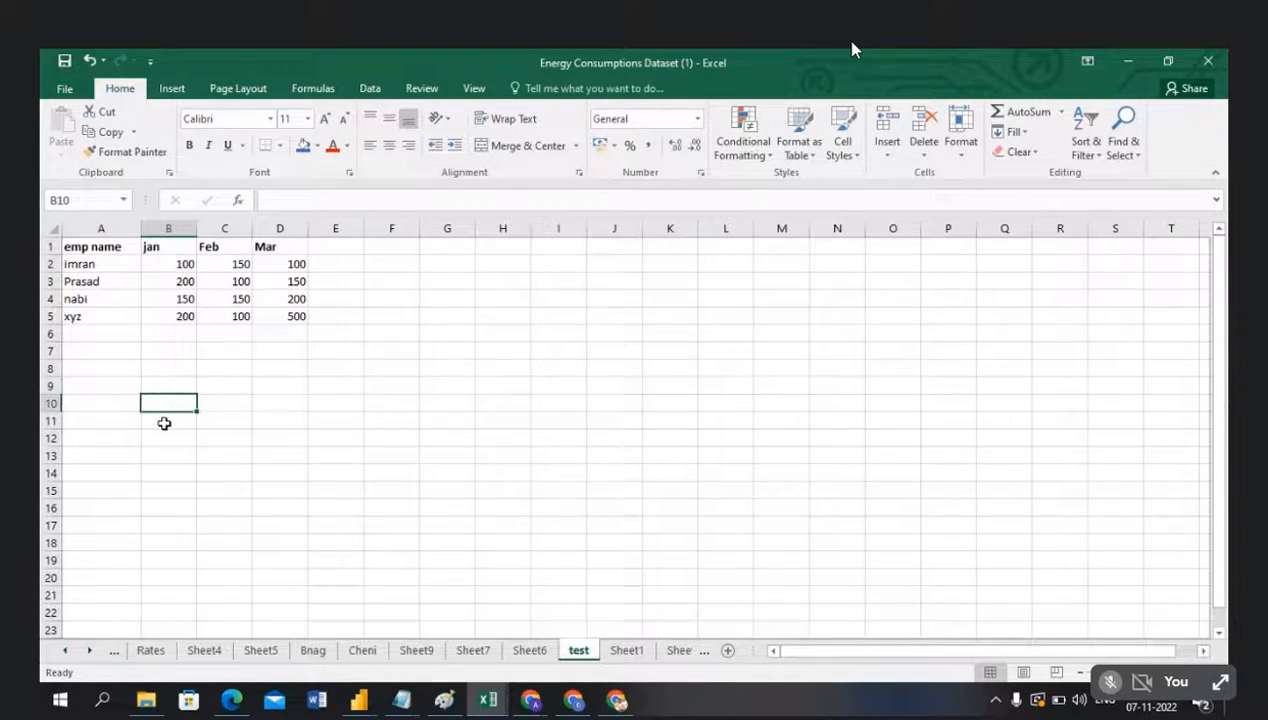
{"action": "left_click", "coordinate": [166, 420]}
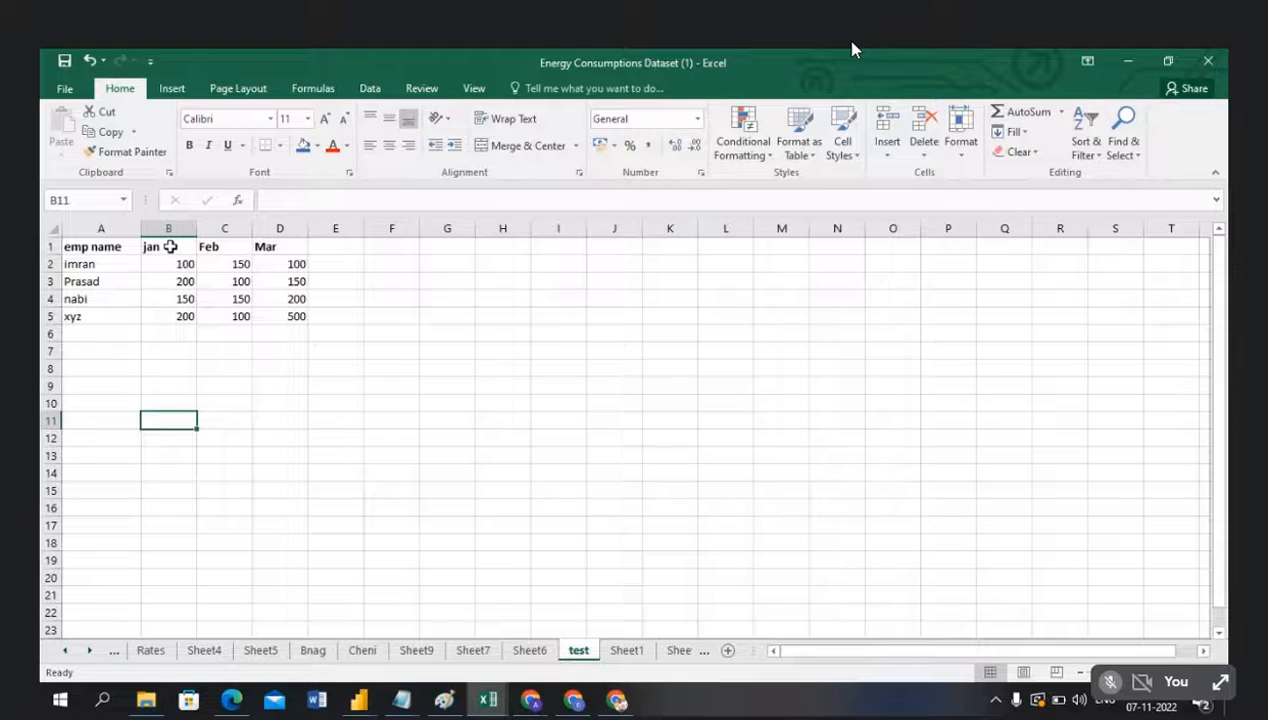
{"action": "left_click_drag", "start_coordinate": [95, 246], "coordinate": [292, 317]}
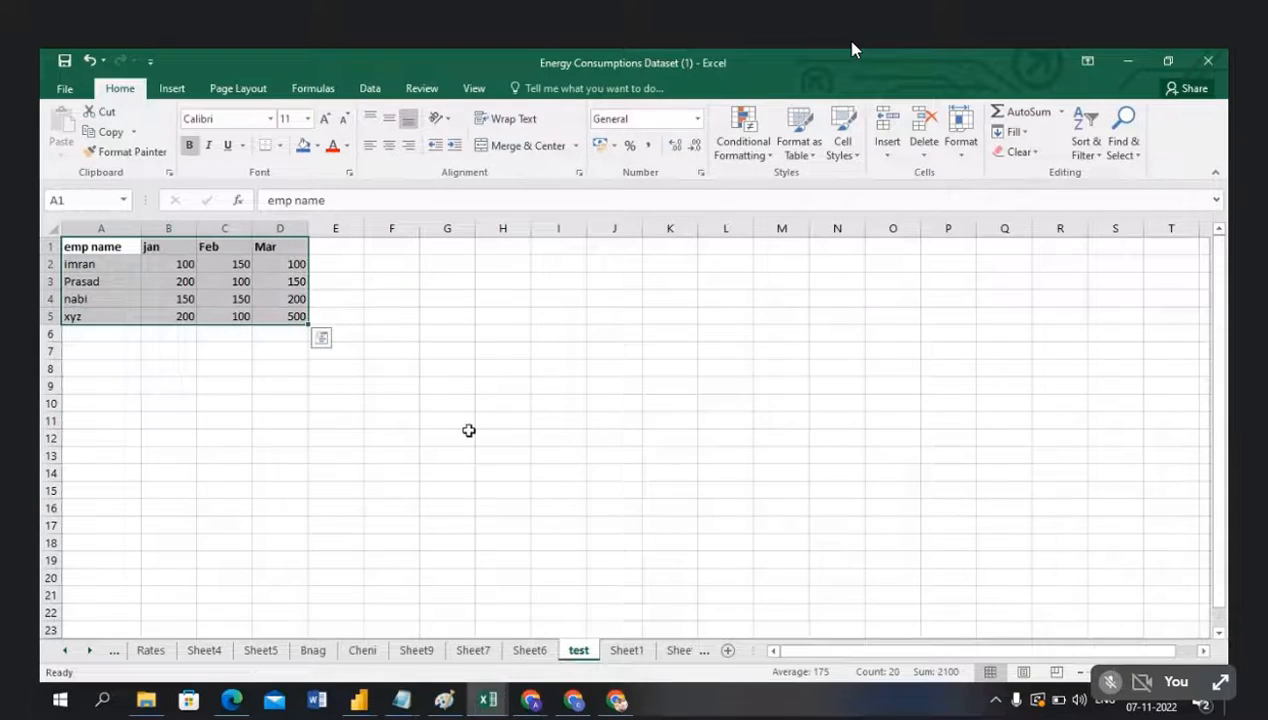
Step: Rename the test sheet as Pivot and save the workbook
{"action": "double_click", "coordinate": [579, 651]}
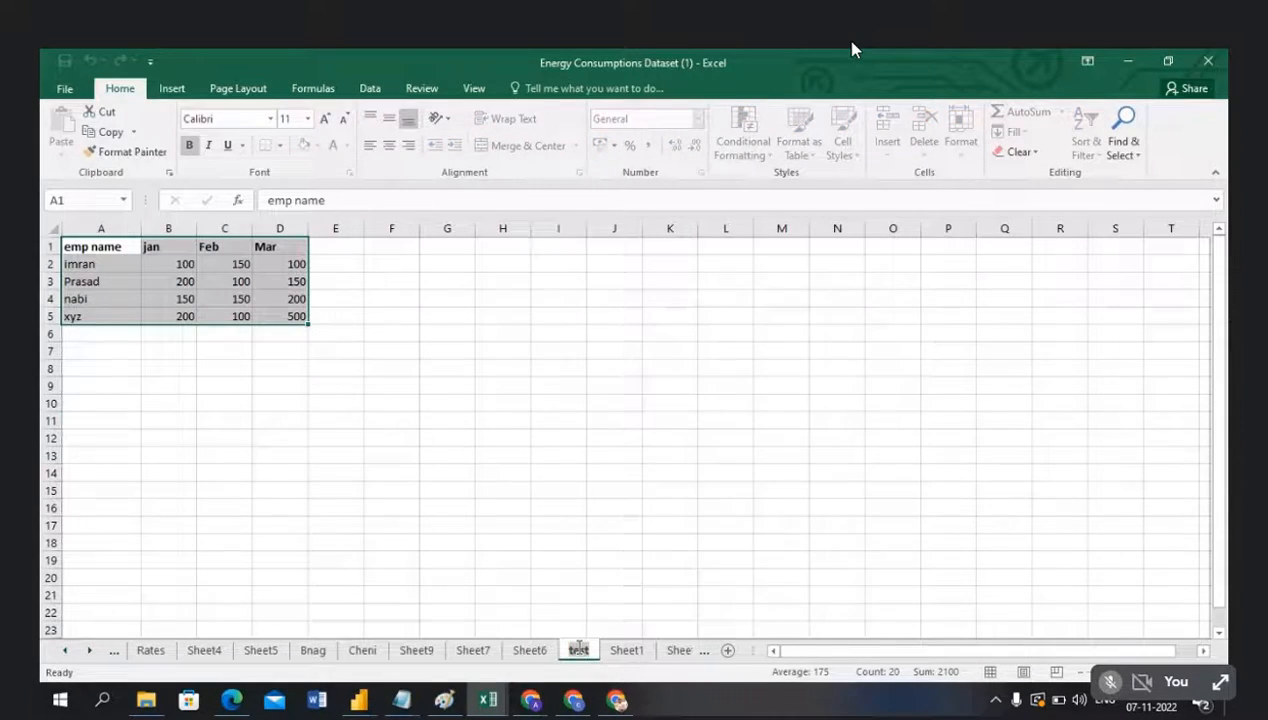
{"action": "type", "text": "Pivot"}
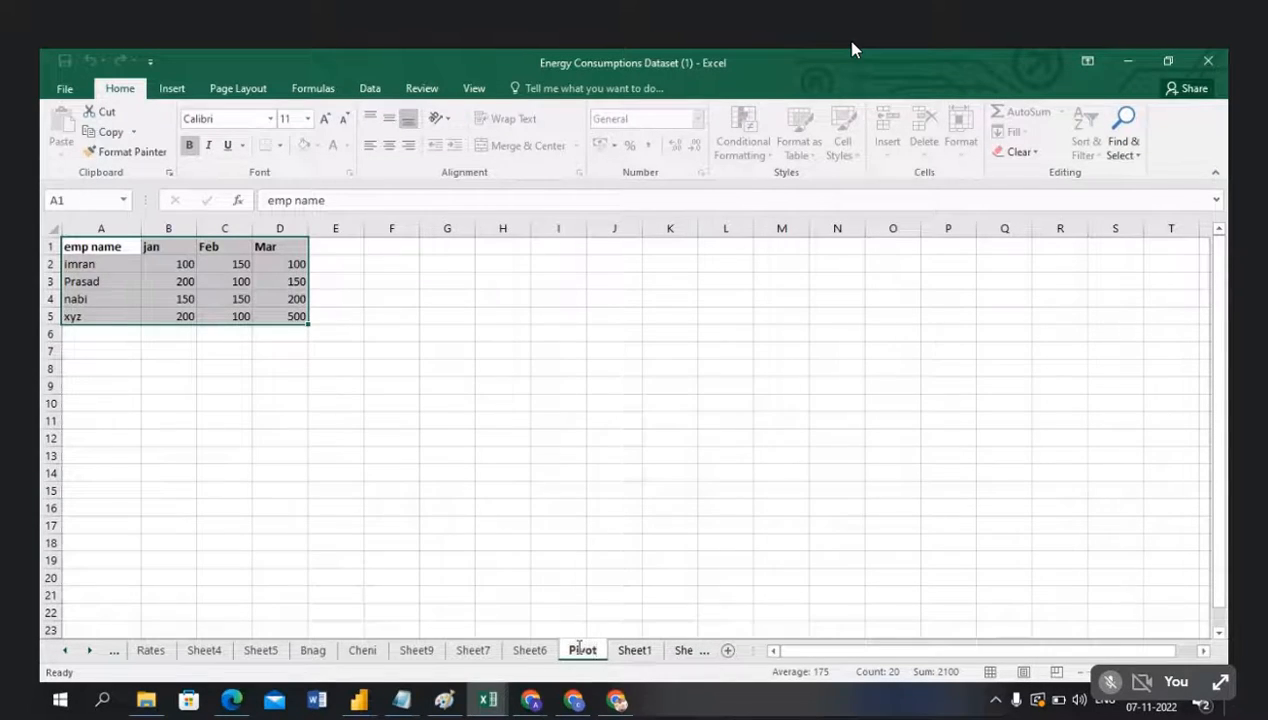
{"action": "left_click", "coordinate": [548, 405]}
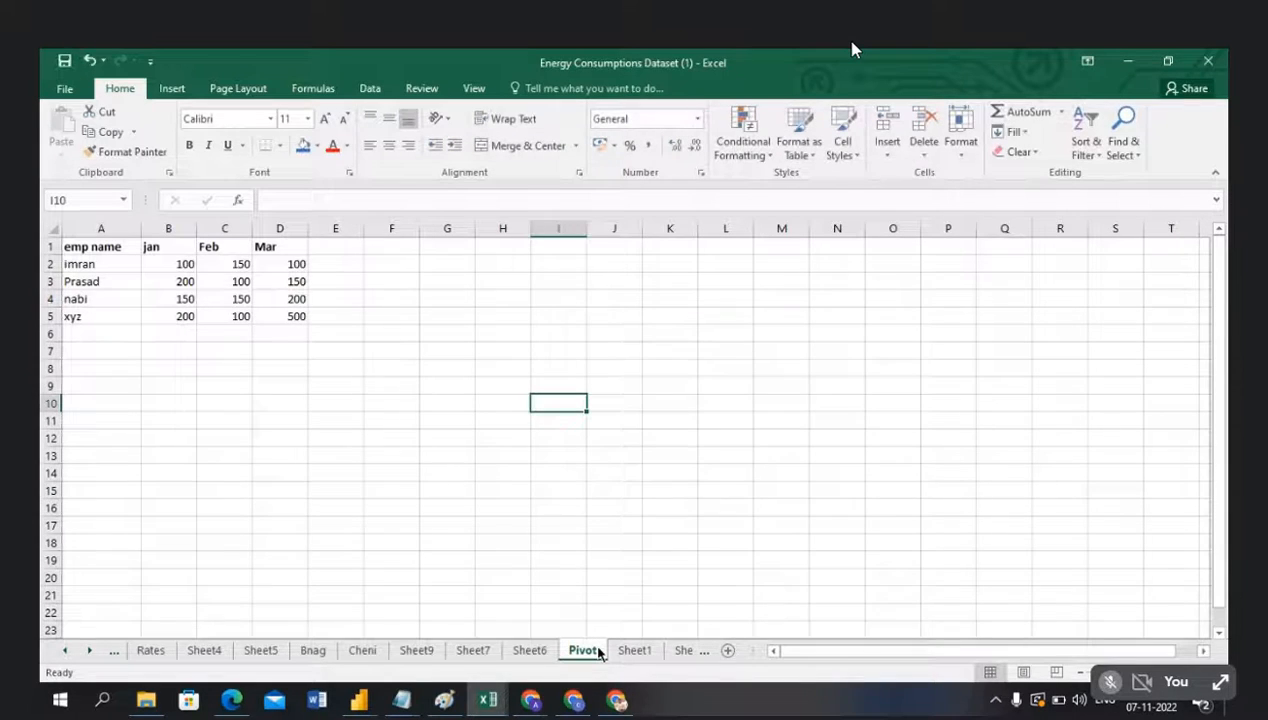
{"action": "left_click", "coordinate": [608, 562]}
{"action": "key", "text": "ctrl+s"}
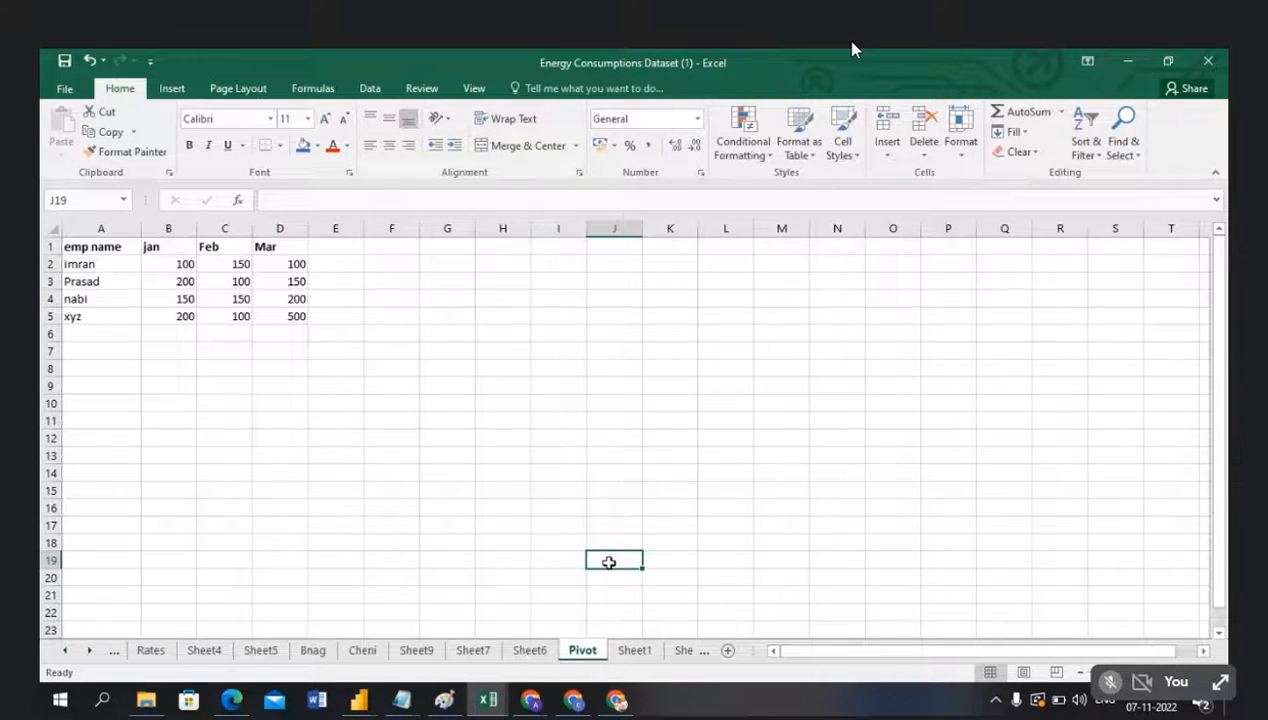
Step: Switch to Power Query Editor and import the Pivot sheet from the Energy Consumptions Dataset (1) Excel workbook as a new source
{"action": "key", "text": "alt+Tab"}
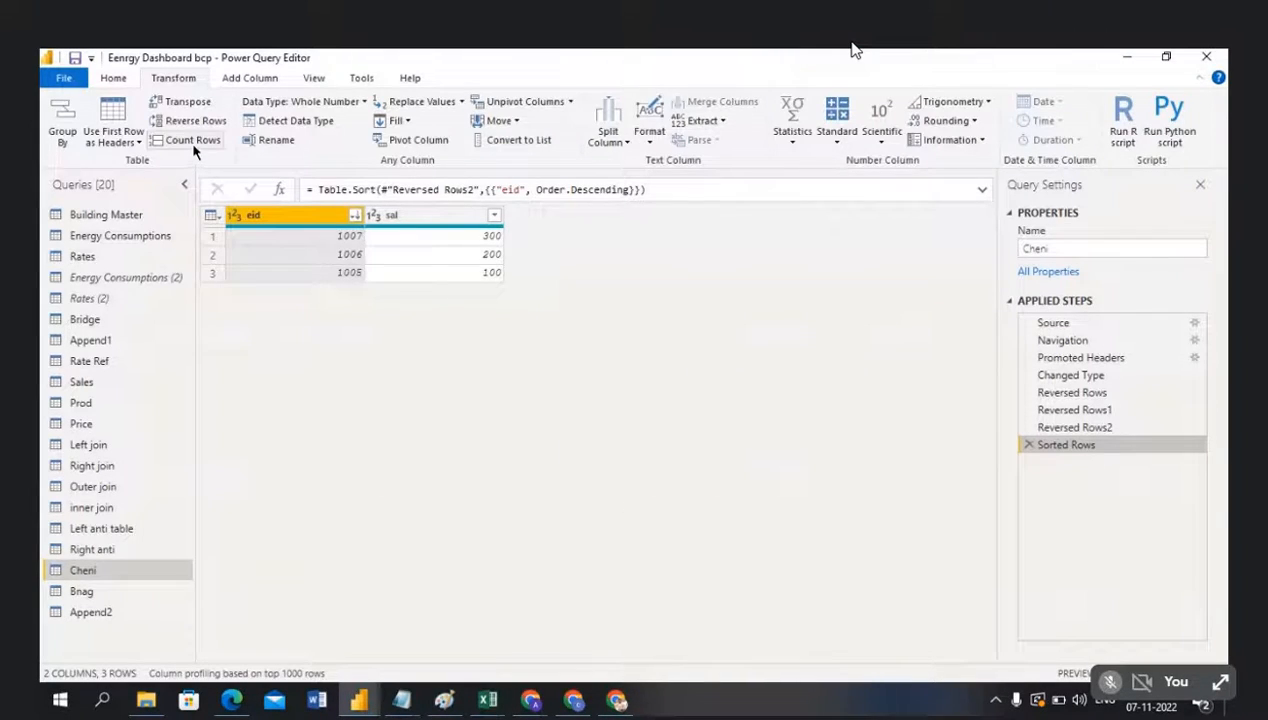
{"action": "left_click", "coordinate": [108, 80]}
{"action": "left_click", "coordinate": [116, 138]}
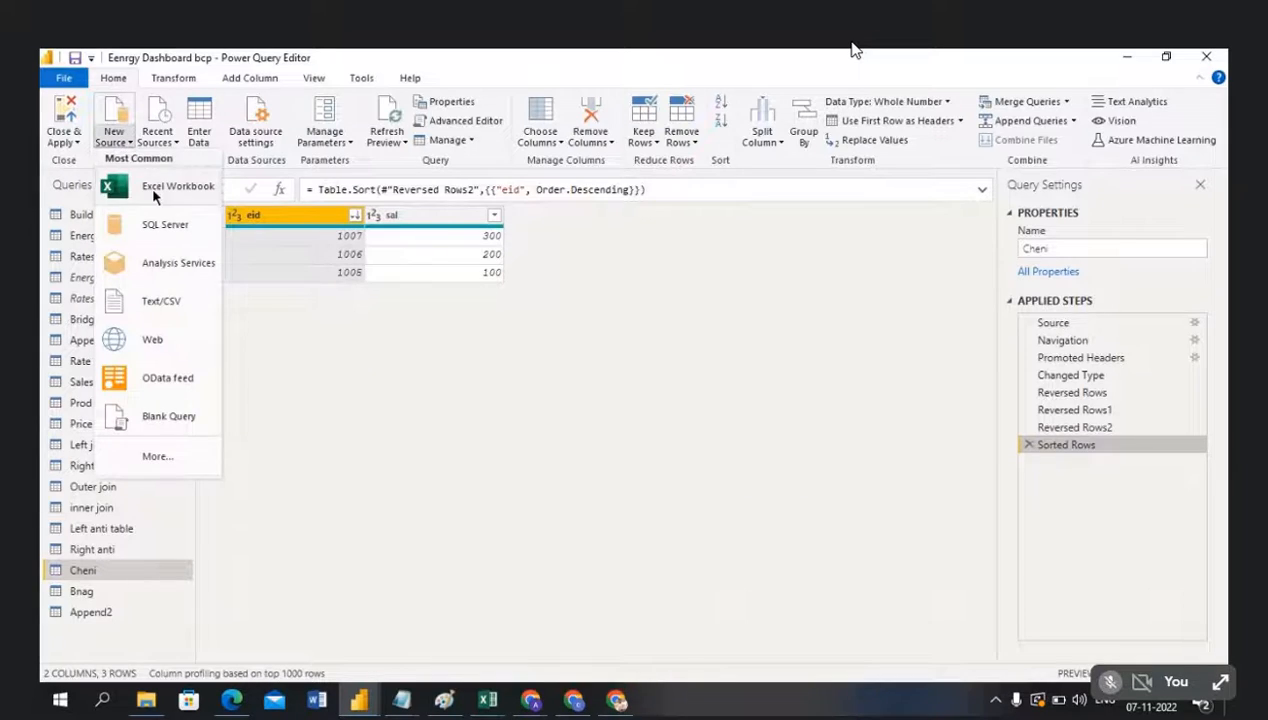
{"action": "left_click", "coordinate": [151, 186]}
{"action": "left_click", "coordinate": [293, 200]}
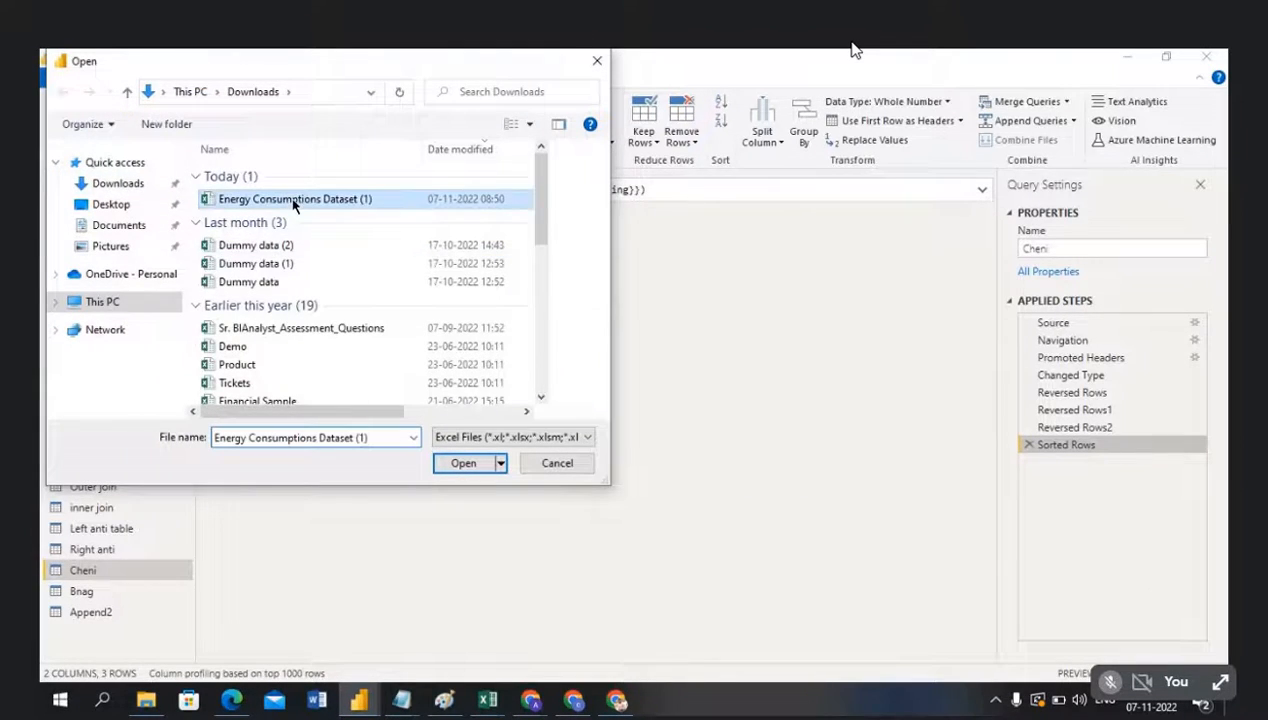
{"action": "left_click", "coordinate": [457, 469]}
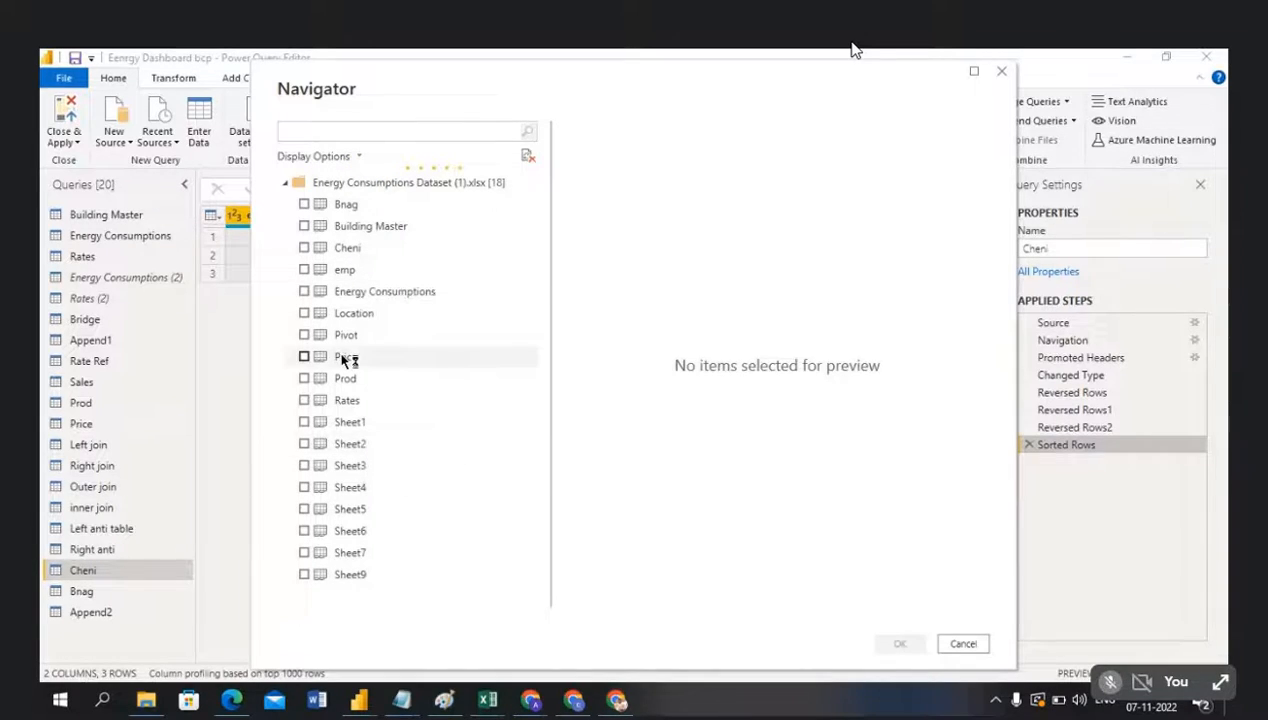
{"action": "left_click", "coordinate": [304, 335]}
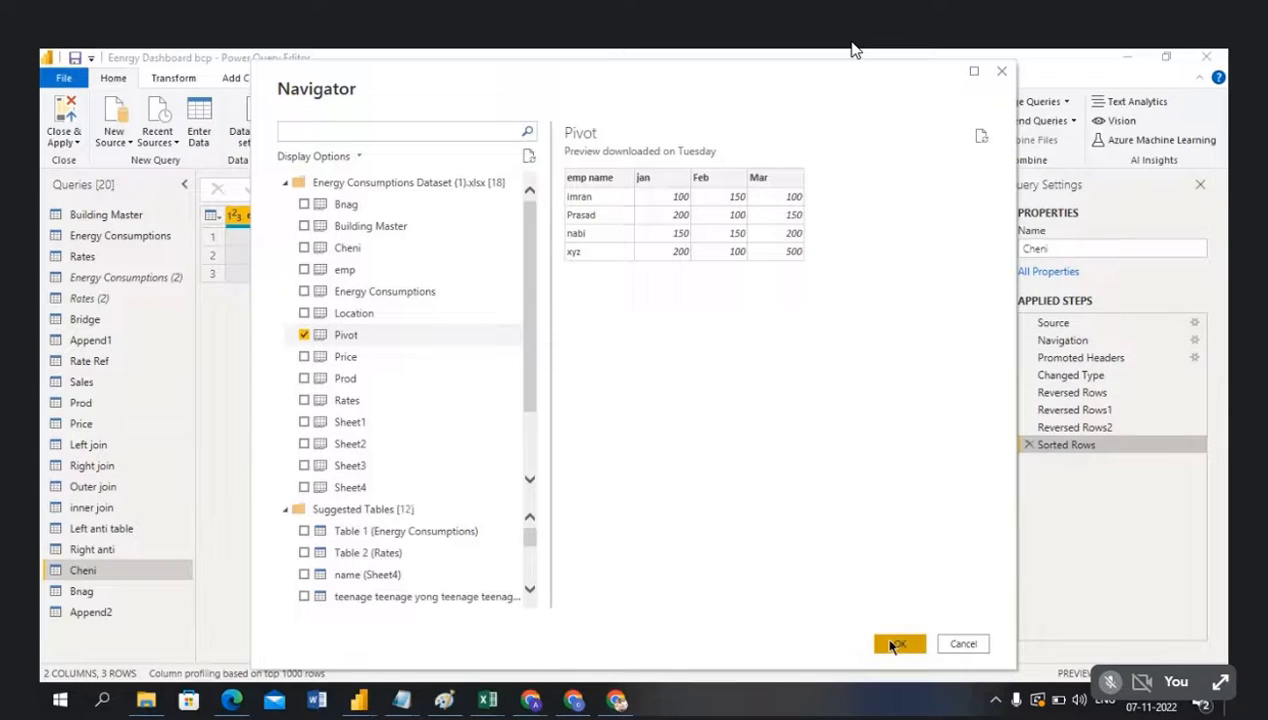
Step: Switch to the Power BI Desktop report and add a new blank page
{"action": "key", "text": "alt+Tab"}
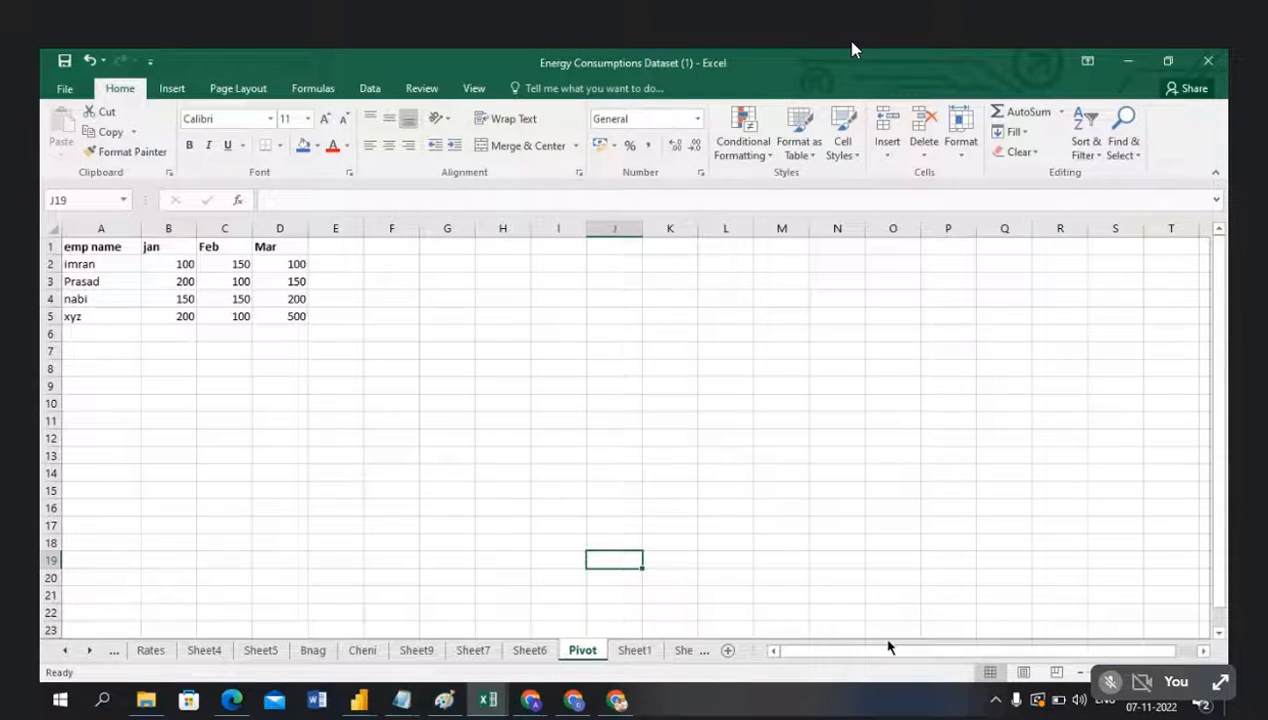
{"action": "key", "text": "alt+Tab"}
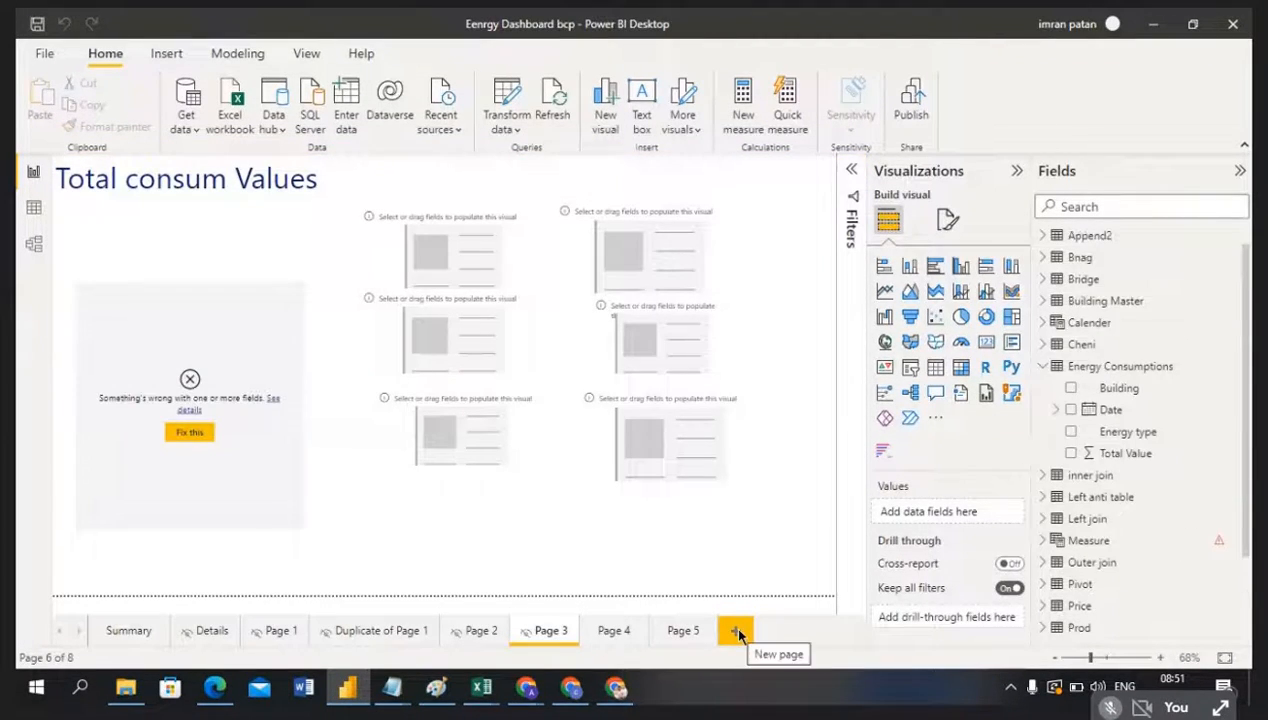
{"action": "left_click", "coordinate": [736, 631]}
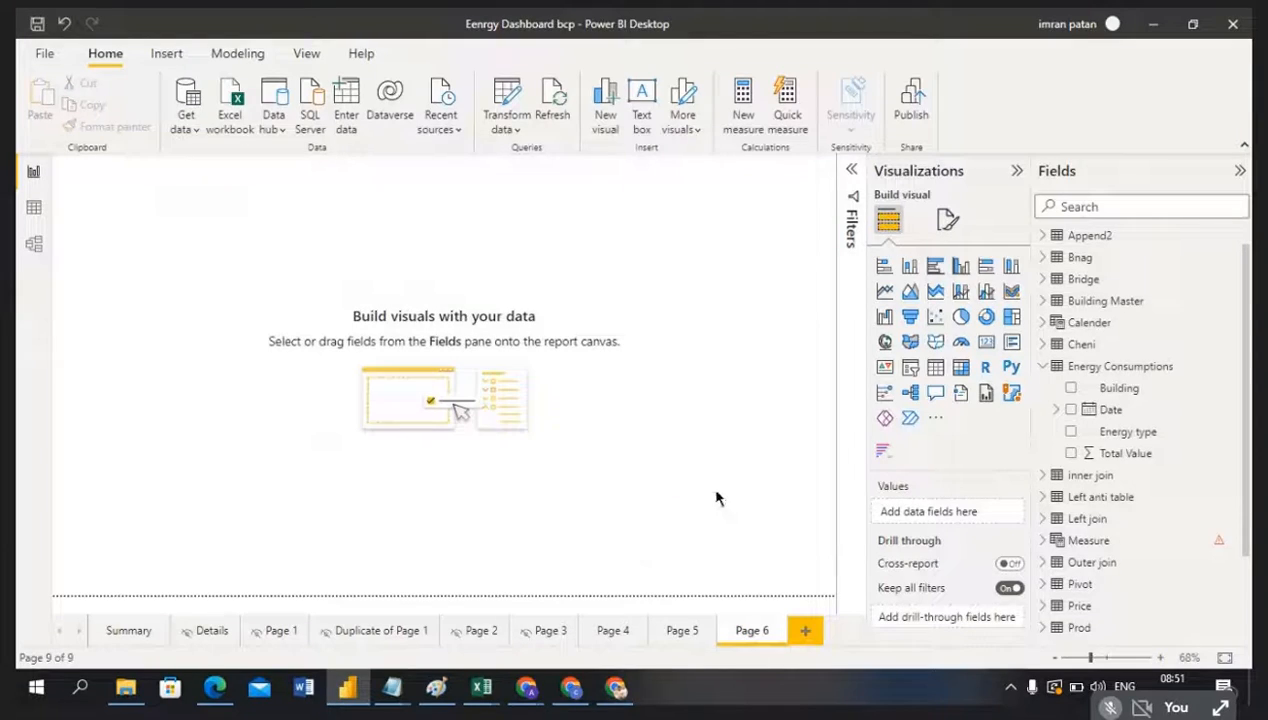
Step: Find the Pivot table with the search term "pivo" and place an empty table visual on Page 6
{"action": "left_click", "coordinate": [1107, 207]}
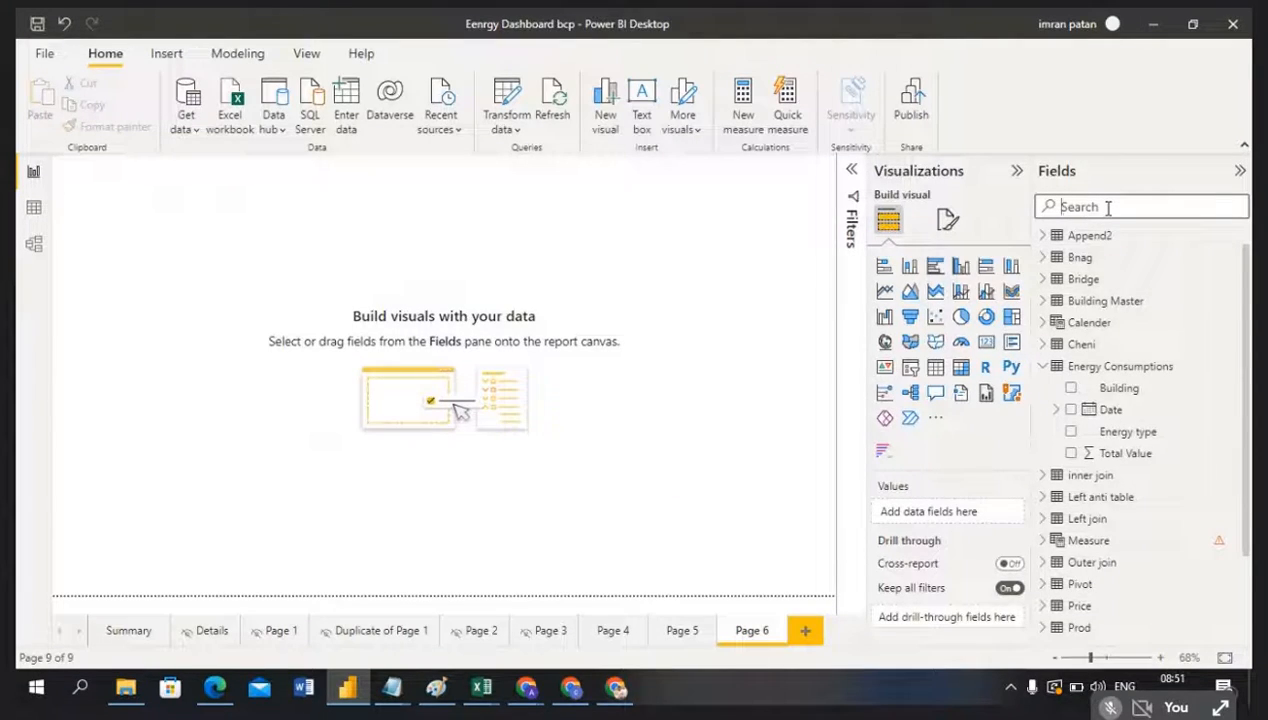
{"action": "type", "text": "pivo"}
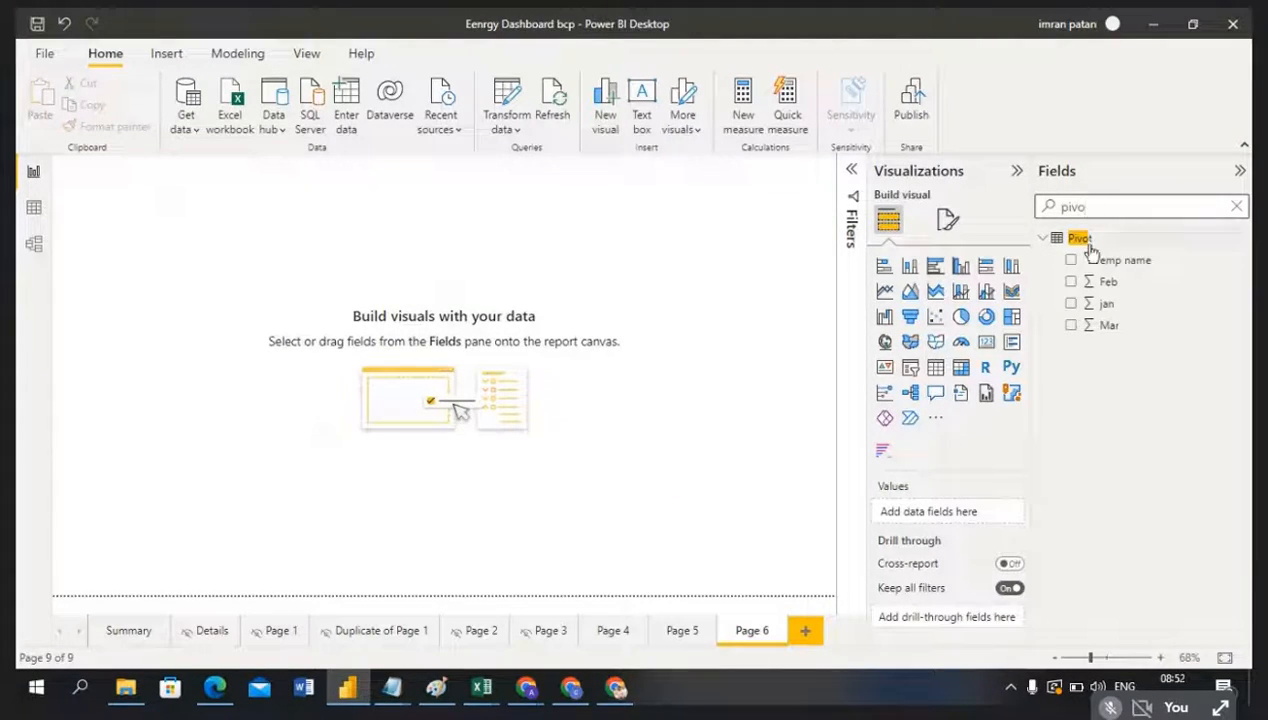
{"action": "left_click", "coordinate": [1117, 241]}
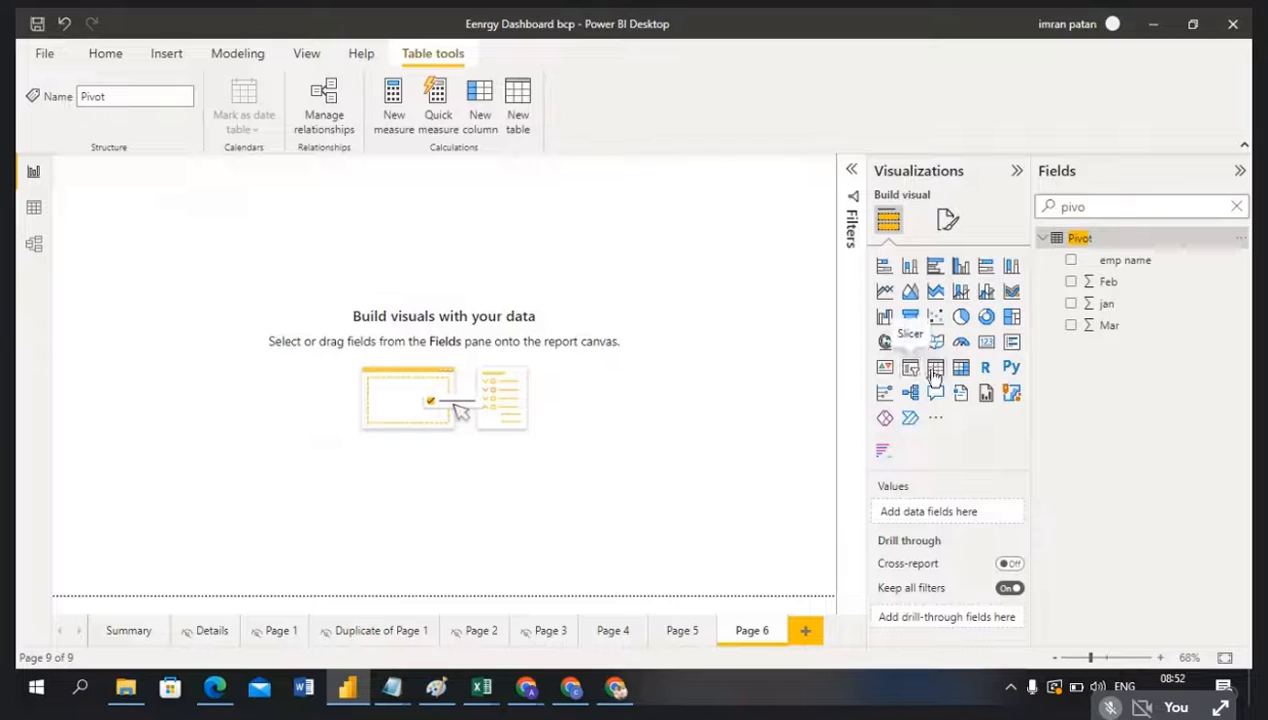
{"action": "left_click", "coordinate": [884, 266]}
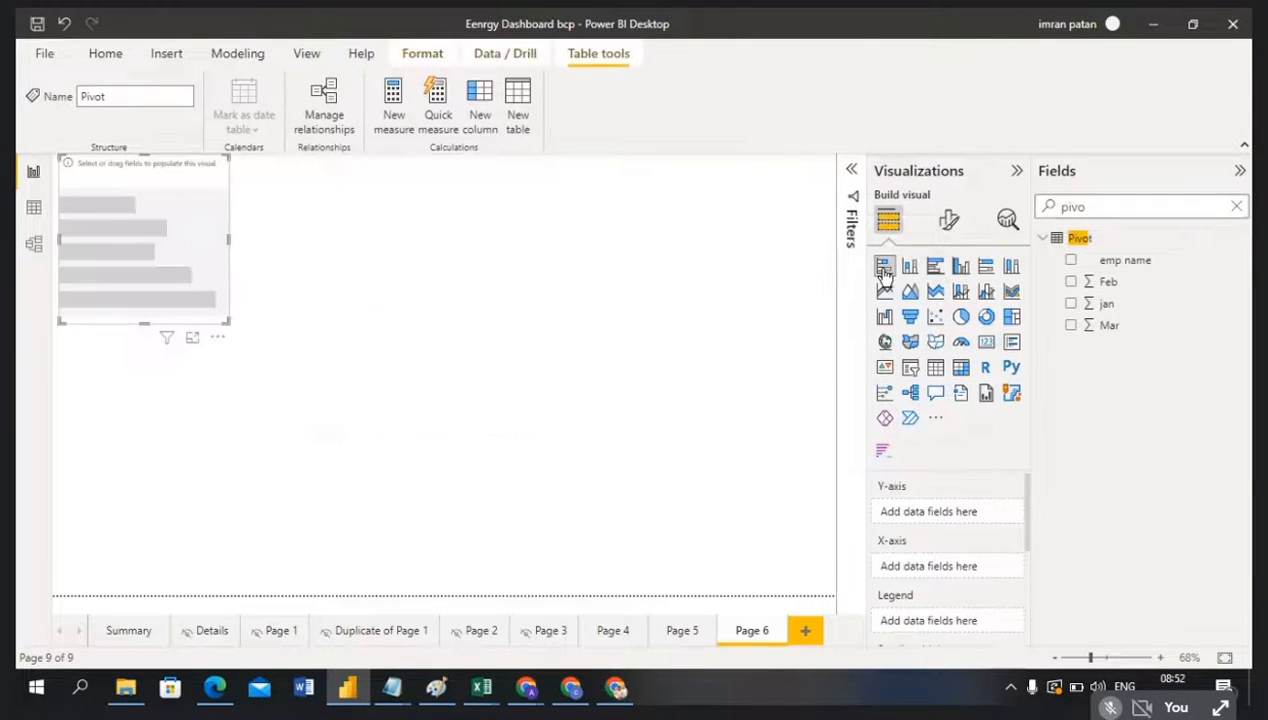
{"action": "left_click_drag", "start_coordinate": [172, 215], "coordinate": [242, 275]}
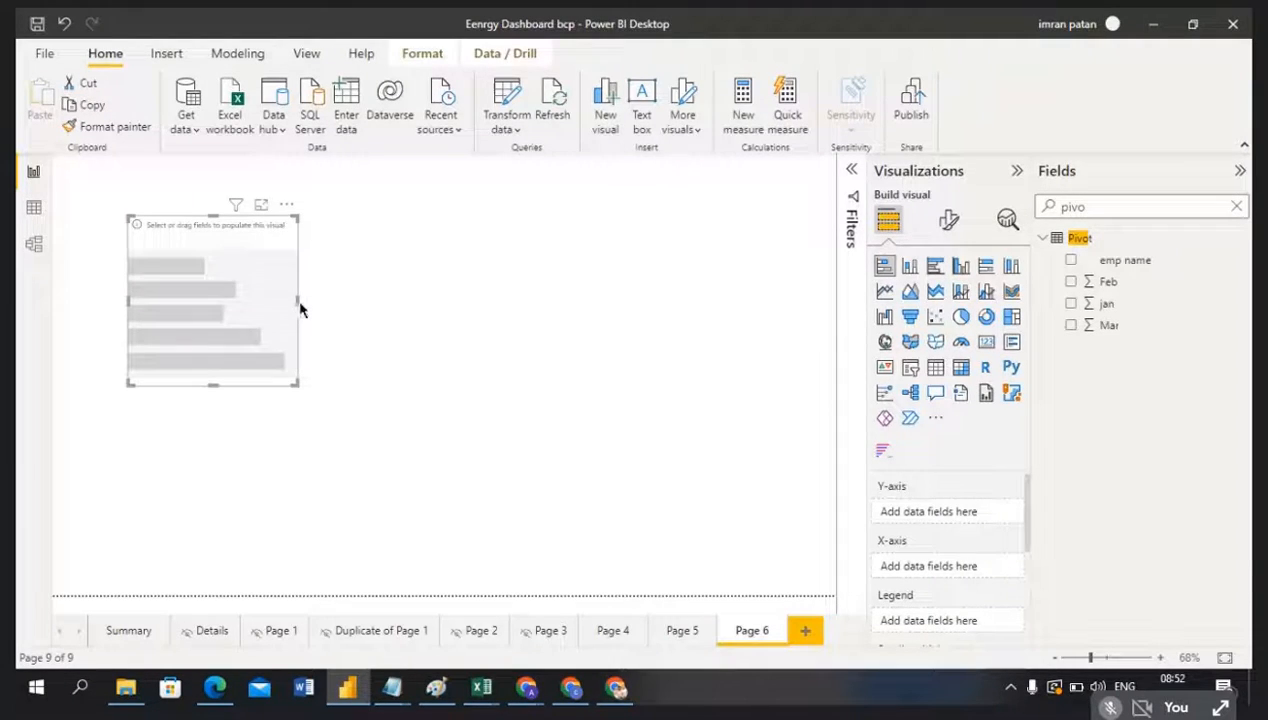
{"action": "left_click", "coordinate": [935, 368]}
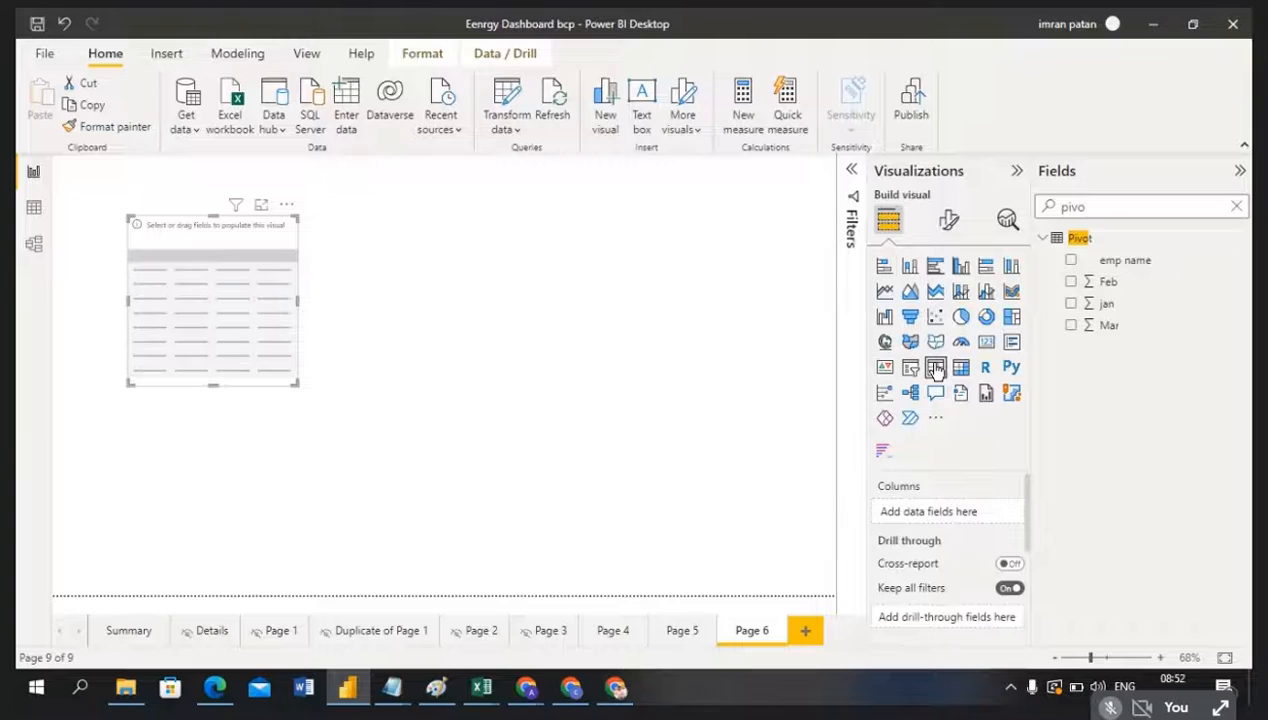
Step: Fill the table visual with emp name, jan, Mar and Feb, and widen it so all columns fit
{"action": "left_click", "coordinate": [1071, 261]}
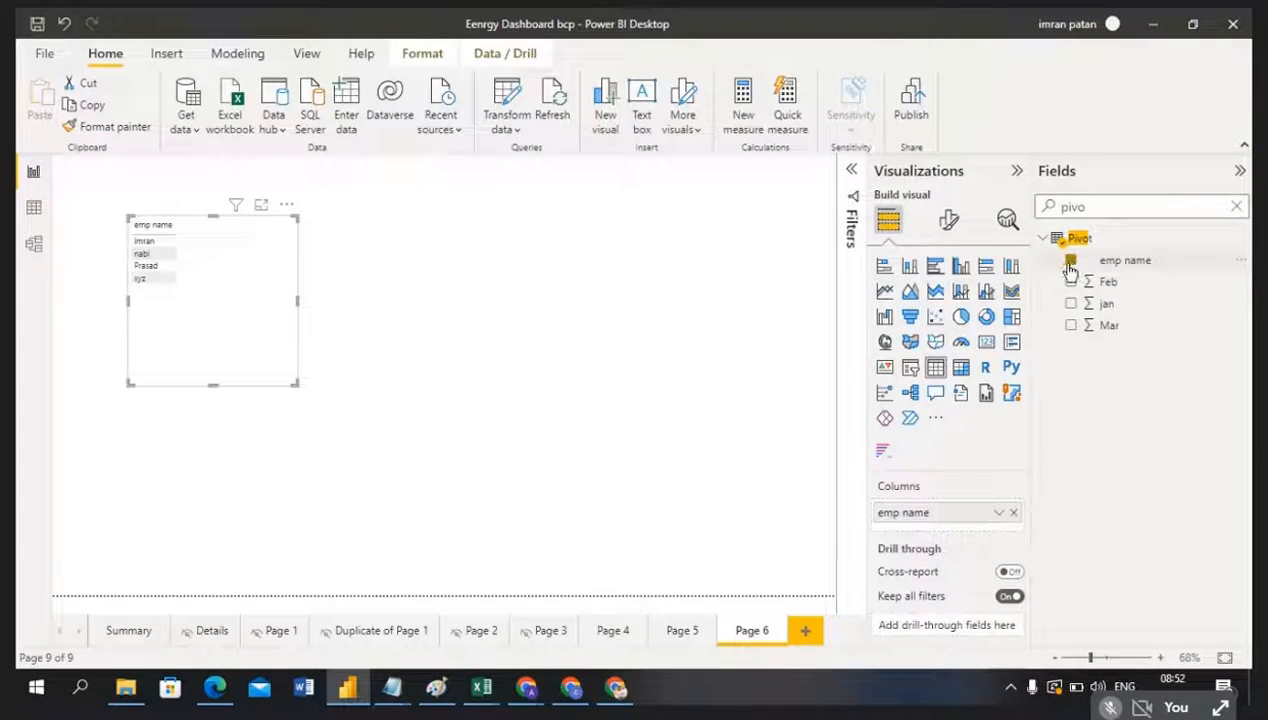
{"action": "left_click", "coordinate": [1071, 304]}
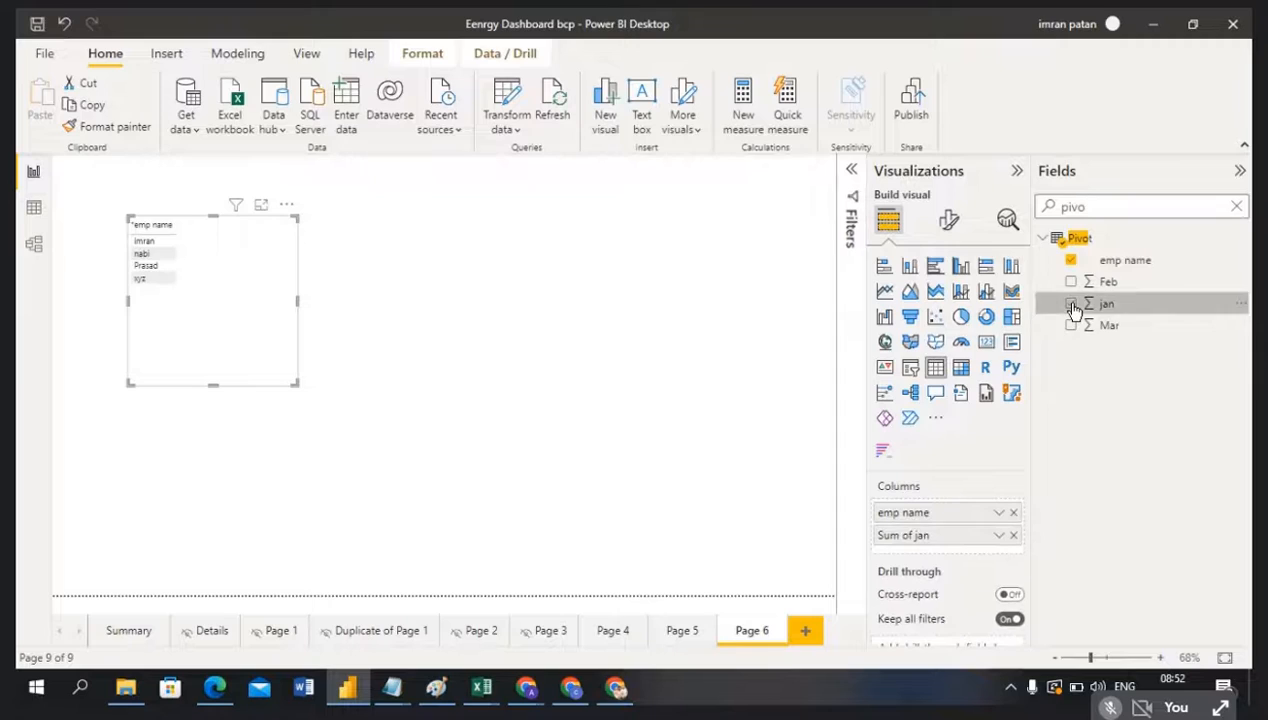
{"action": "left_click", "coordinate": [1071, 325]}
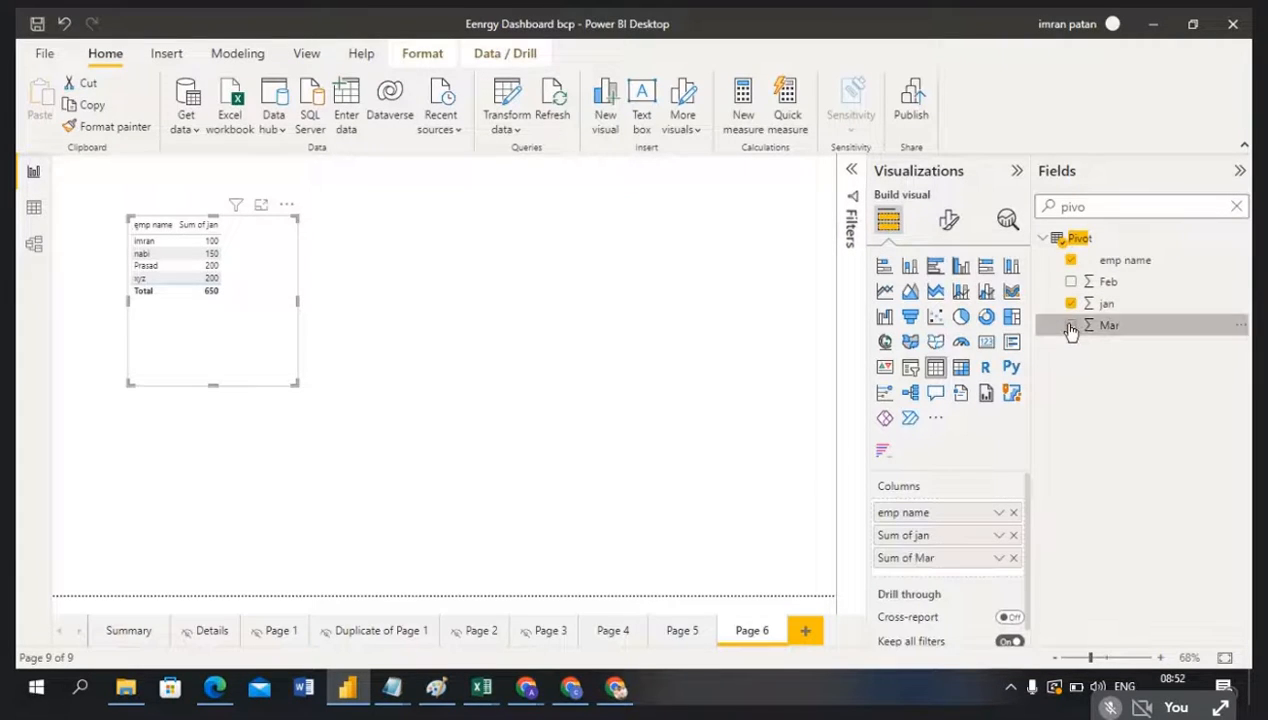
{"action": "left_click", "coordinate": [1071, 283]}
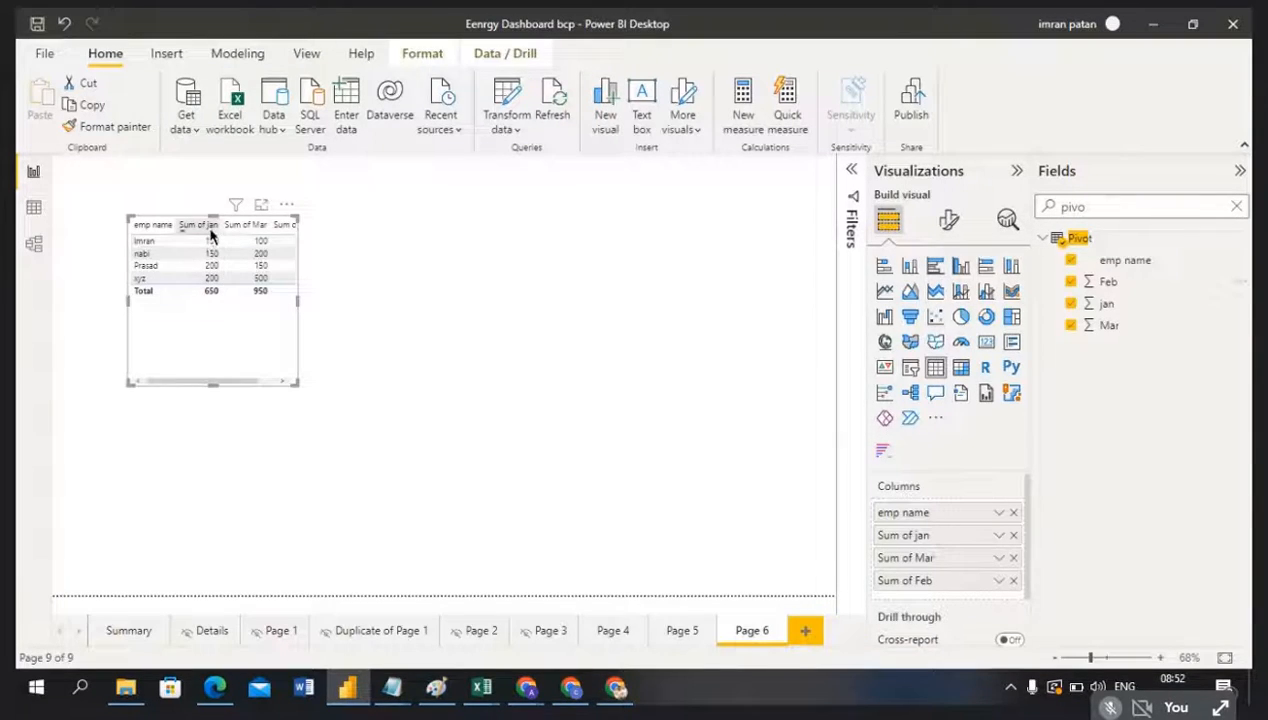
{"action": "left_click_drag", "start_coordinate": [249, 383], "coordinate": [286, 384]}
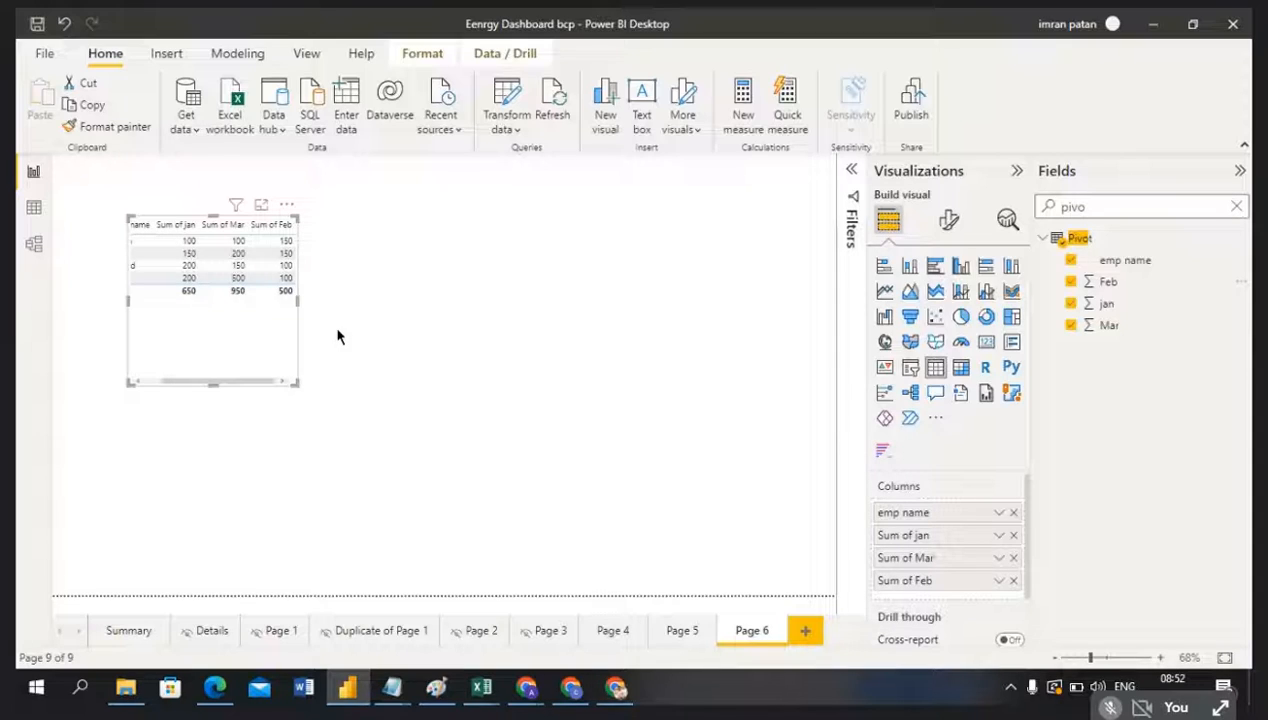
{"action": "left_click_drag", "start_coordinate": [298, 302], "coordinate": [340, 313]}
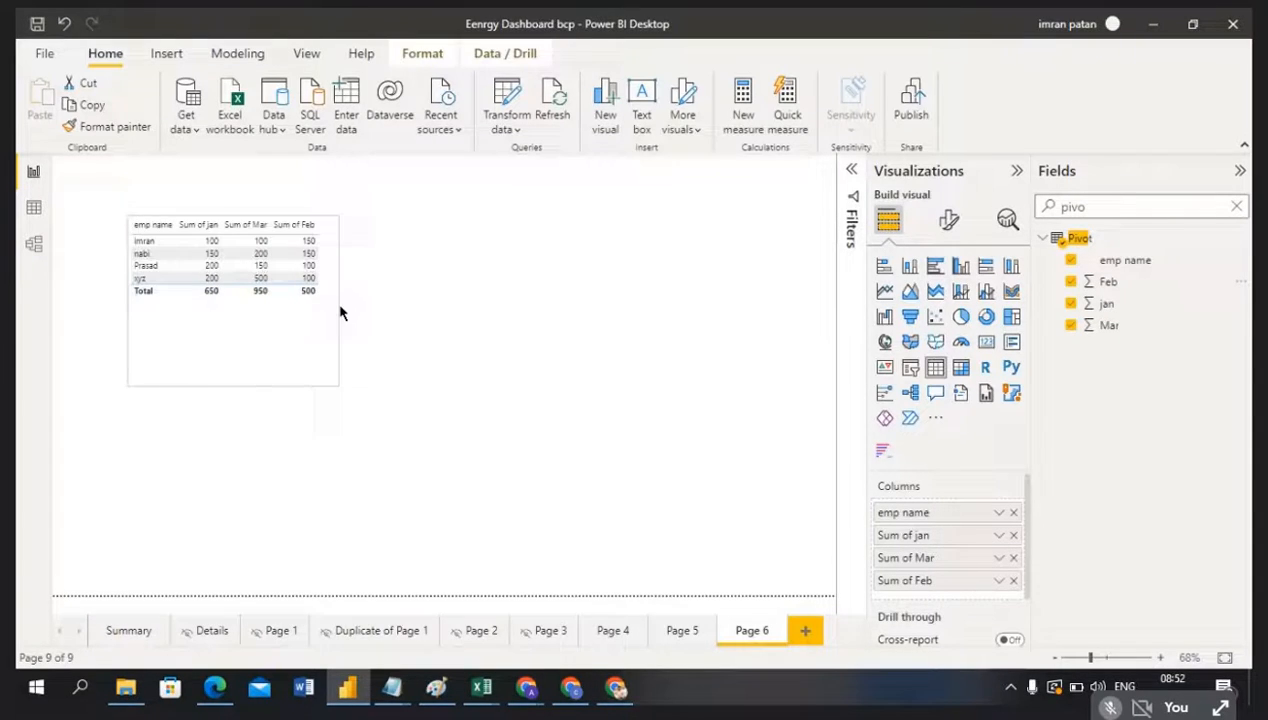
{"action": "left_click", "coordinate": [612, 314]}
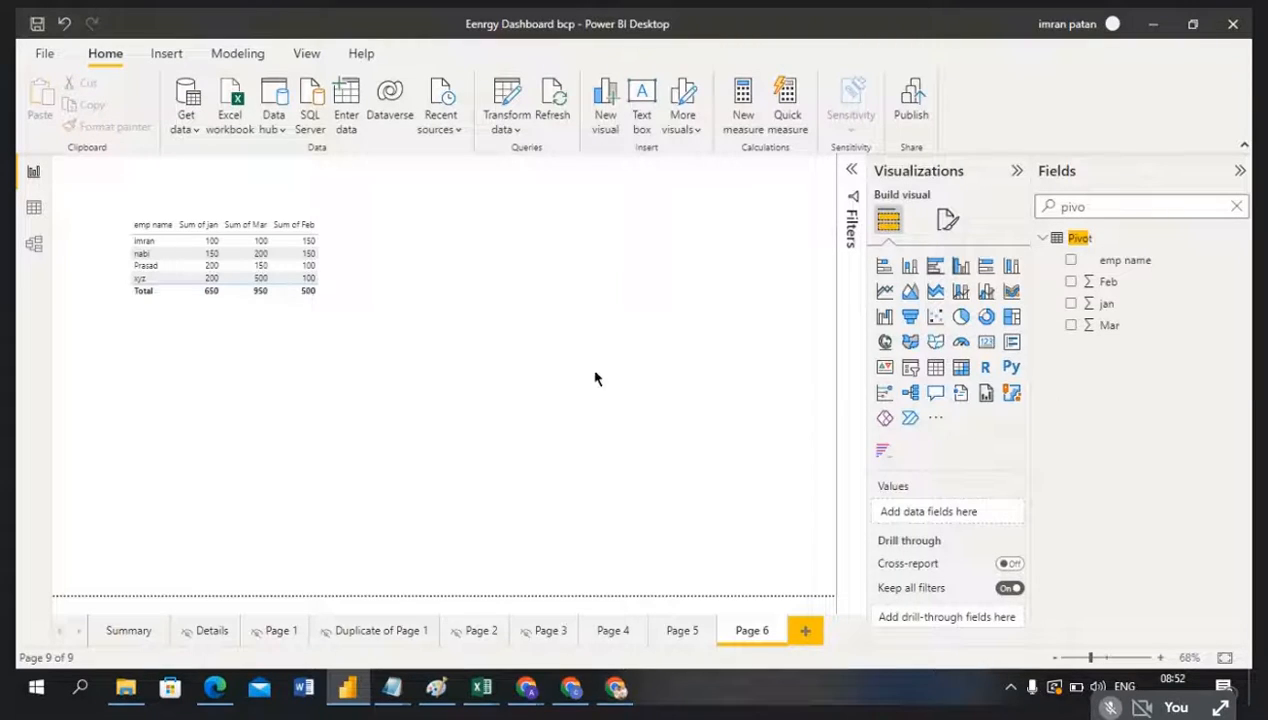
Step: Add a slicer on the Feb field and place it on the empty canvas area beside the table visual
{"action": "left_click", "coordinate": [910, 367]}
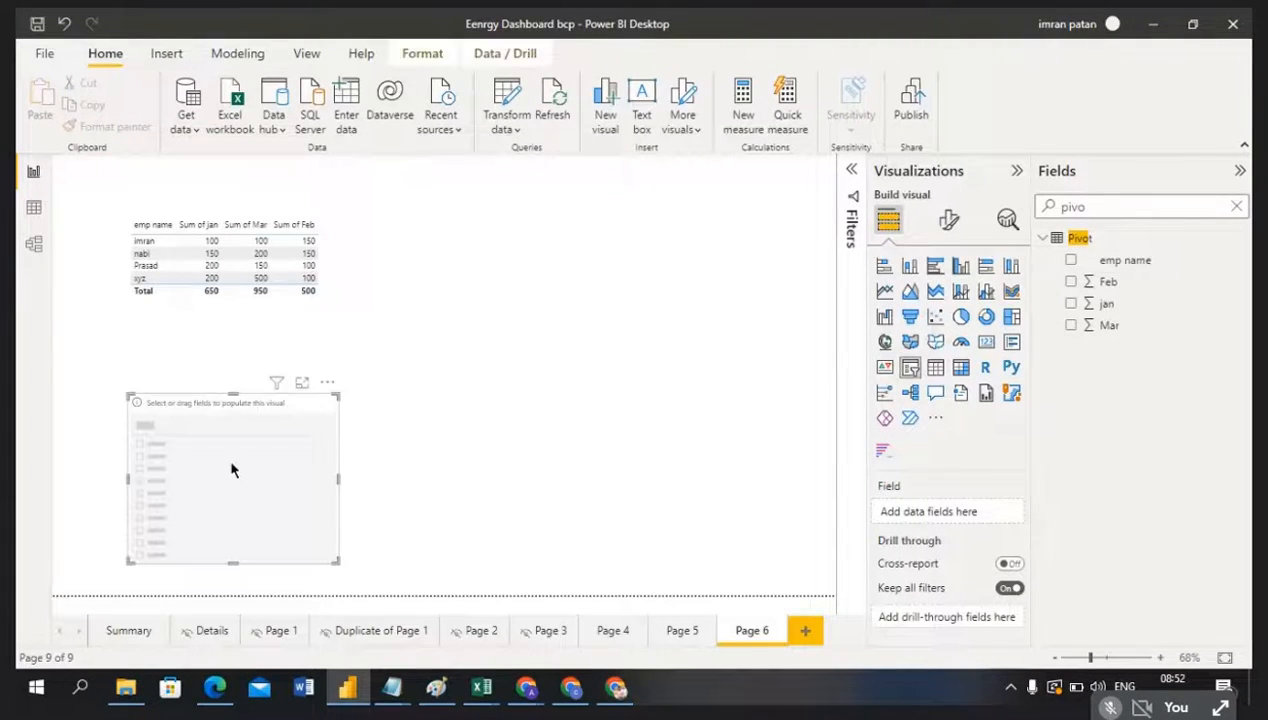
{"action": "left_click_drag", "start_coordinate": [232, 468], "coordinate": [690, 272]}
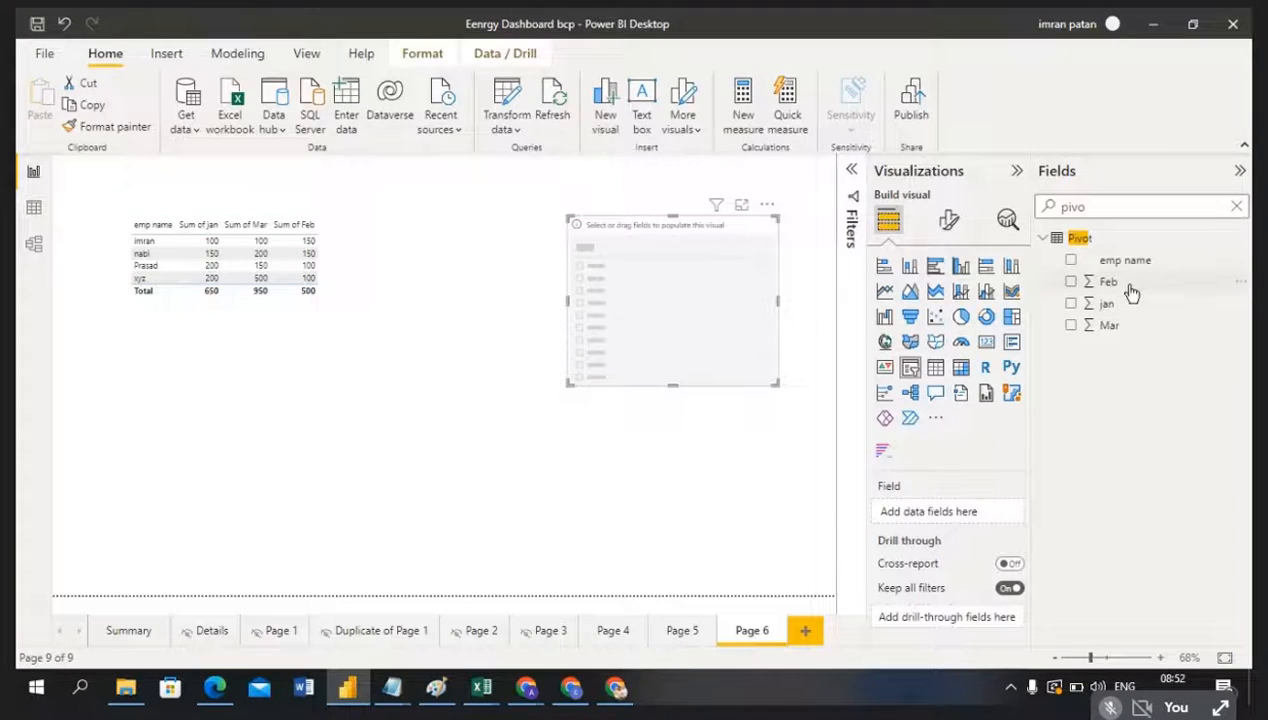
{"action": "left_click", "coordinate": [1070, 282]}
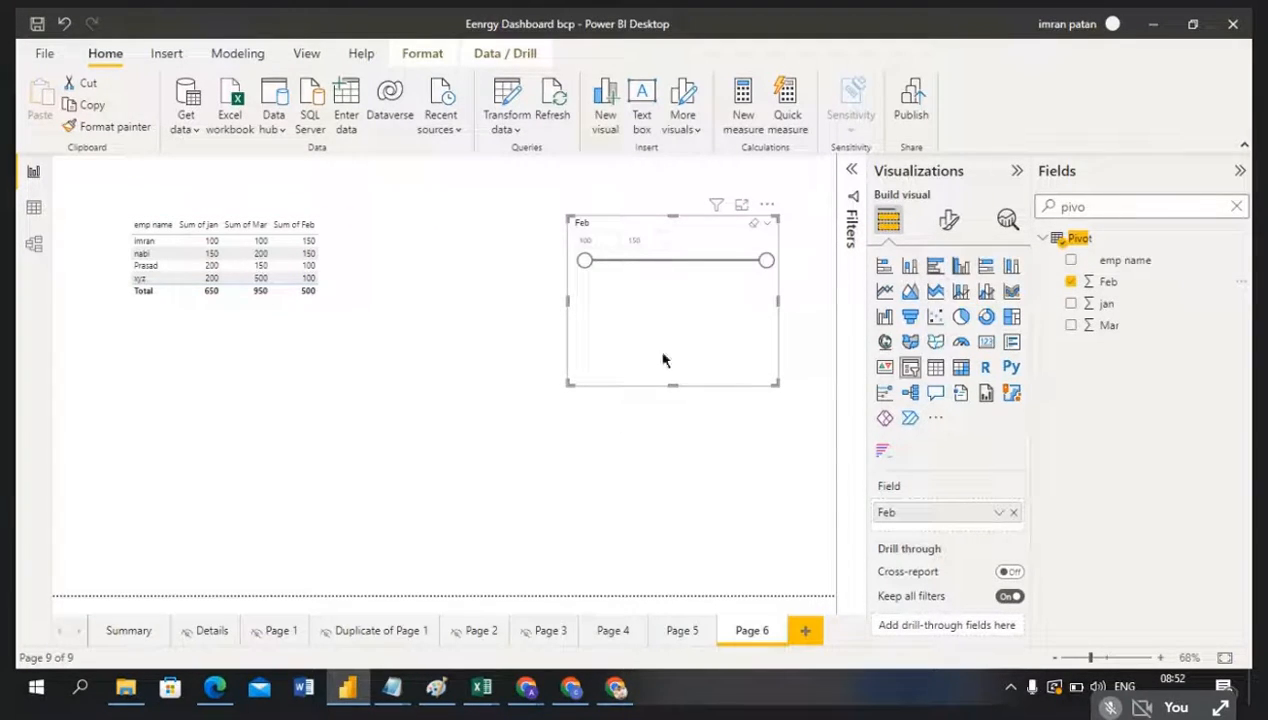
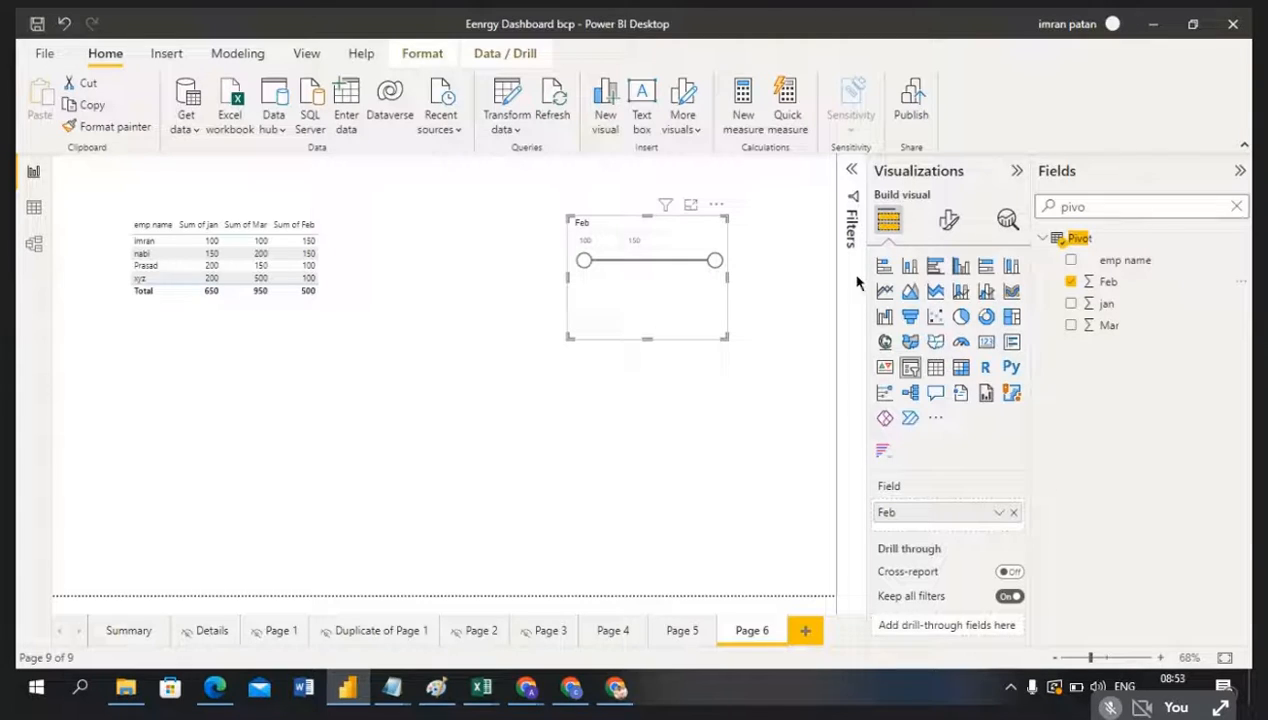
Step: Switch to Power Query Editor and open the Pivot query
{"action": "left_click", "coordinate": [517, 135]}
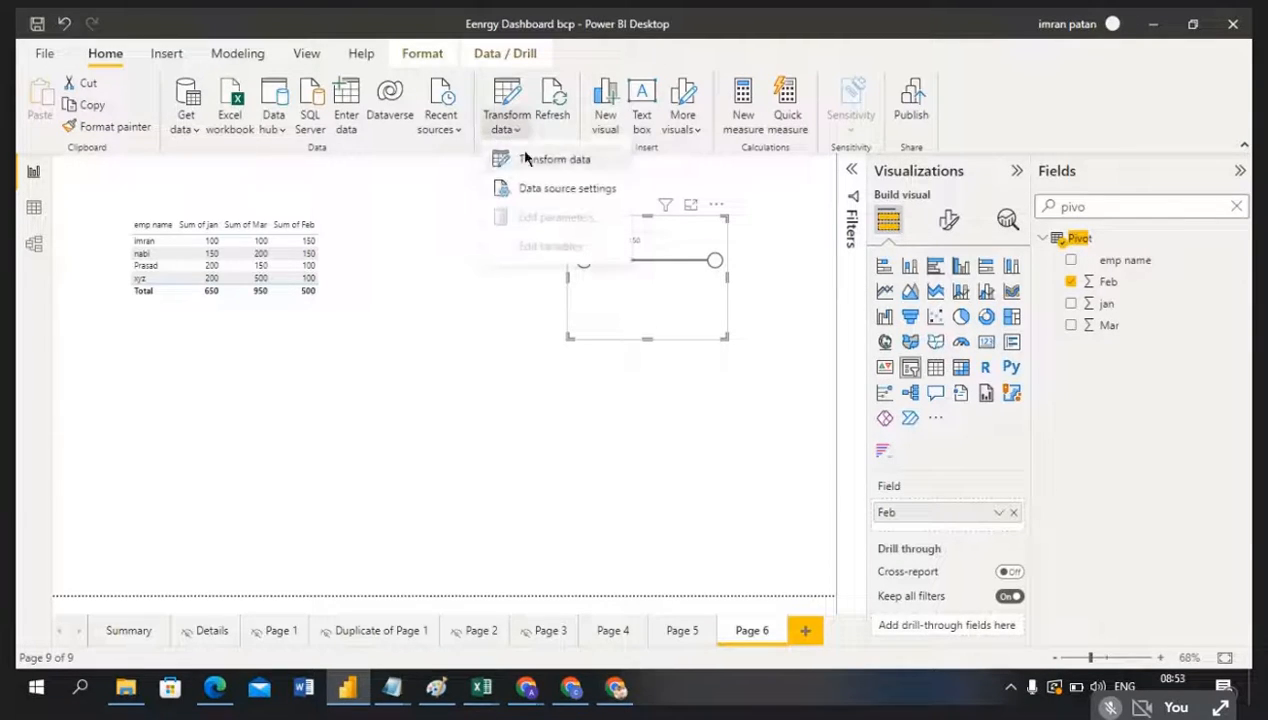
{"action": "left_click", "coordinate": [529, 165]}
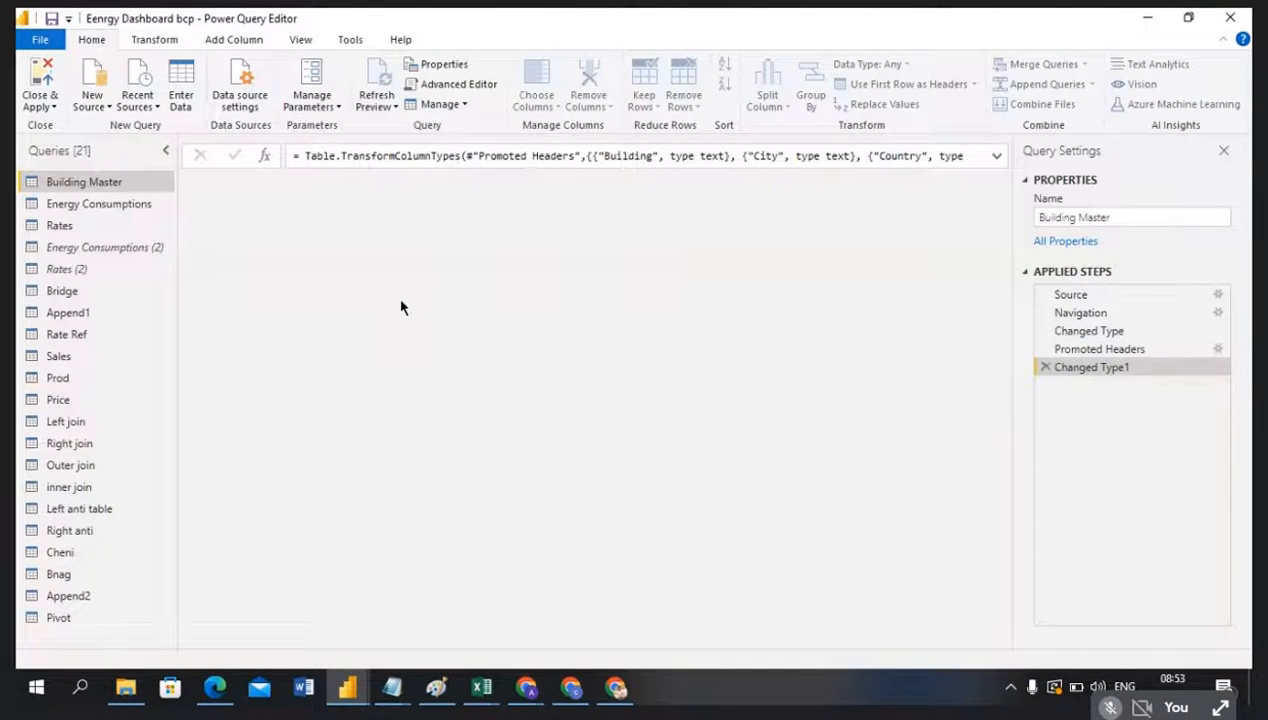
{"action": "left_click", "coordinate": [58, 617]}
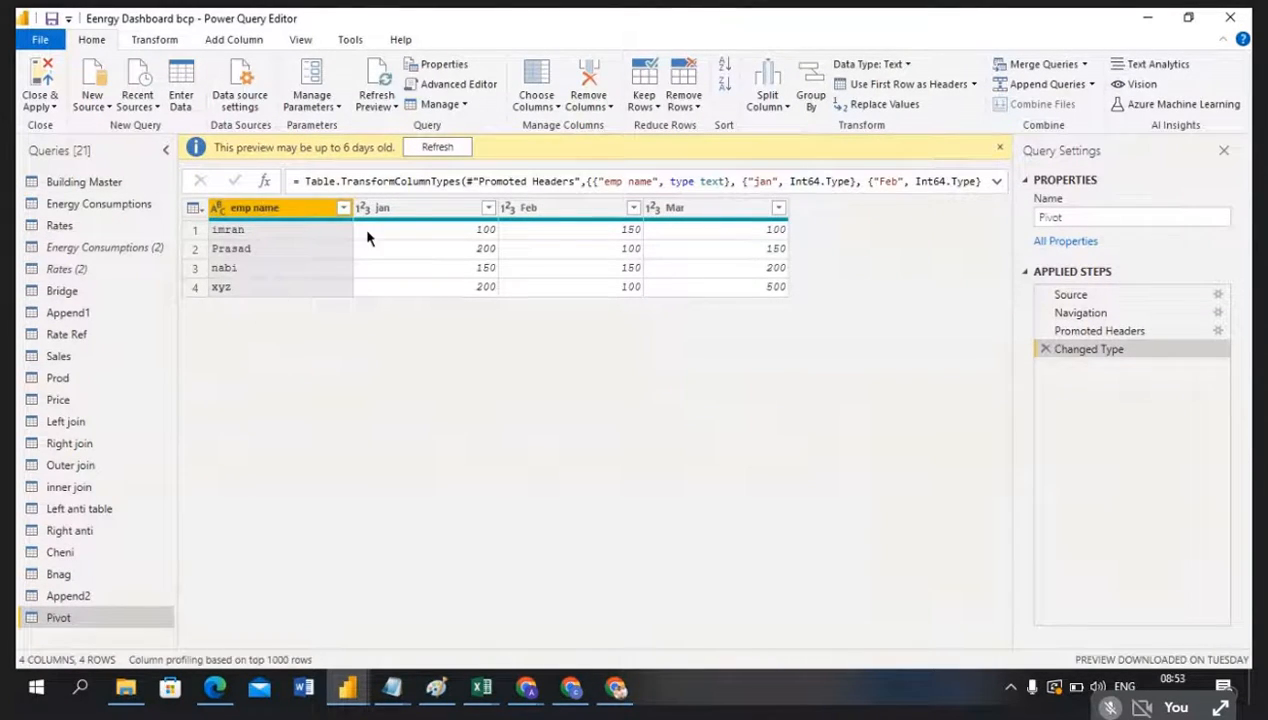
Step: Unpivot all columns other than emp name in the Pivot query
{"action": "left_click", "coordinate": [417, 213]}
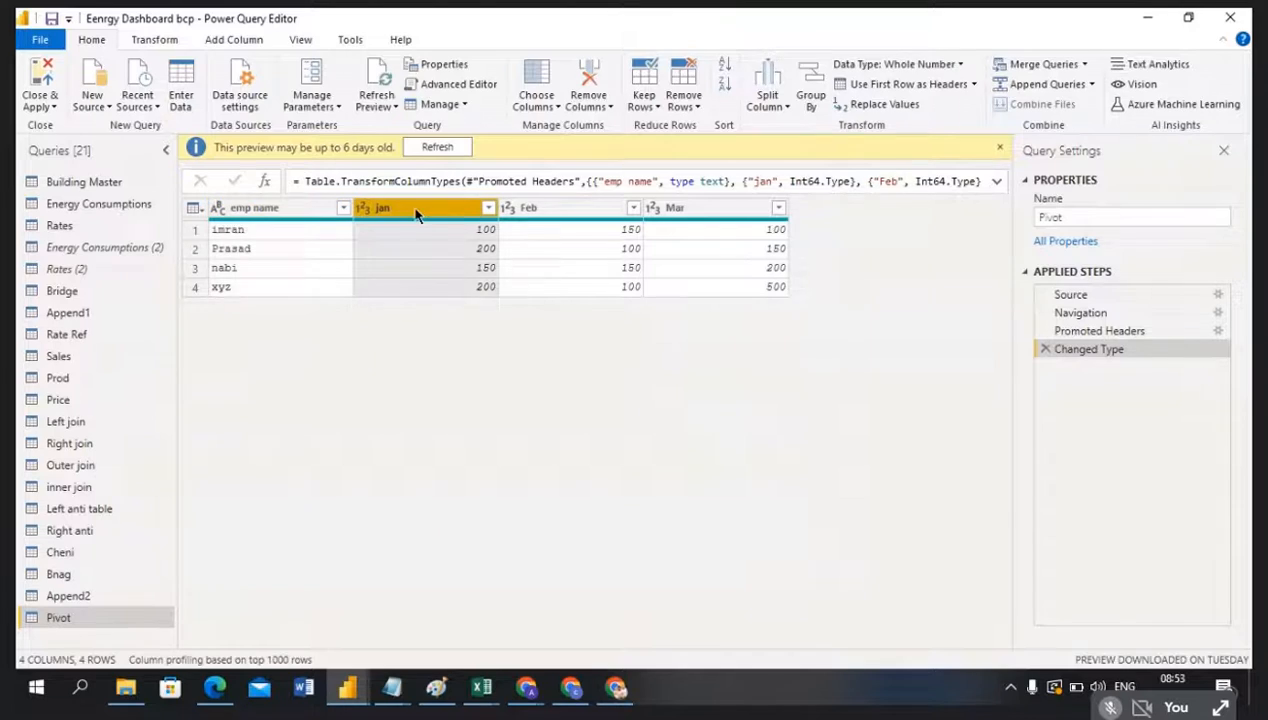
{"action": "left_click", "coordinate": [578, 209]}
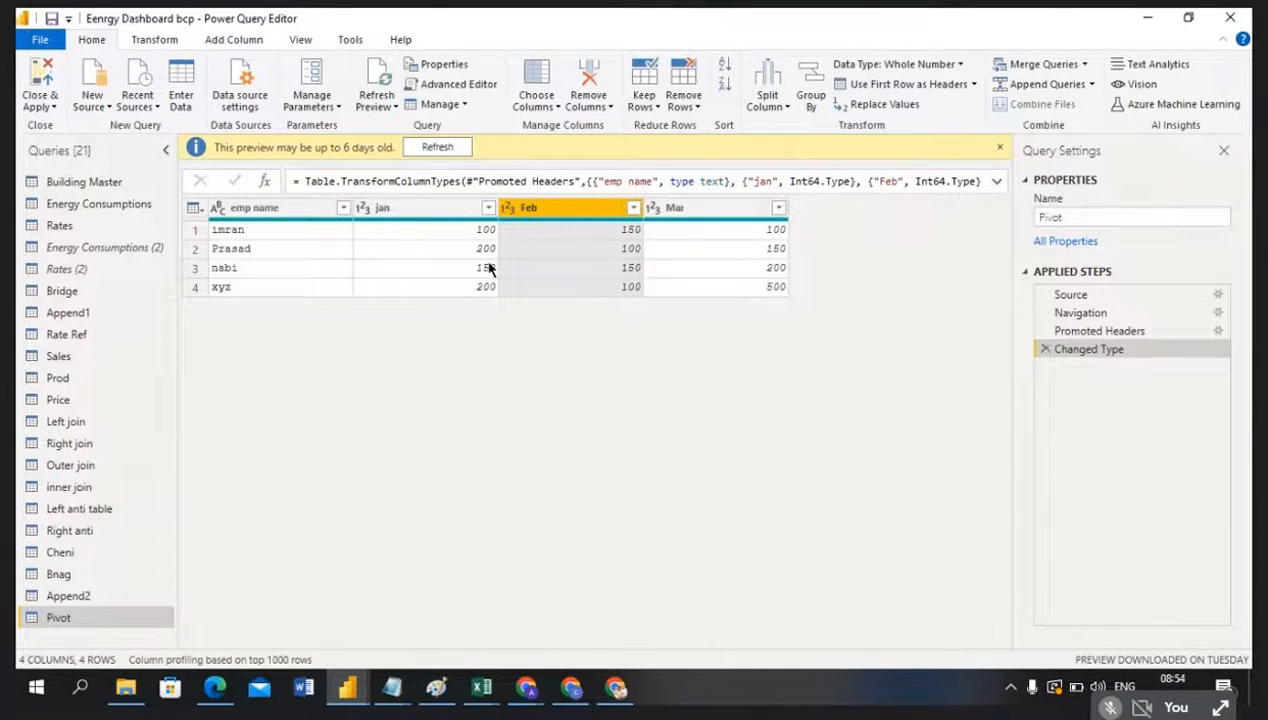
{"action": "left_click", "coordinate": [283, 210]}
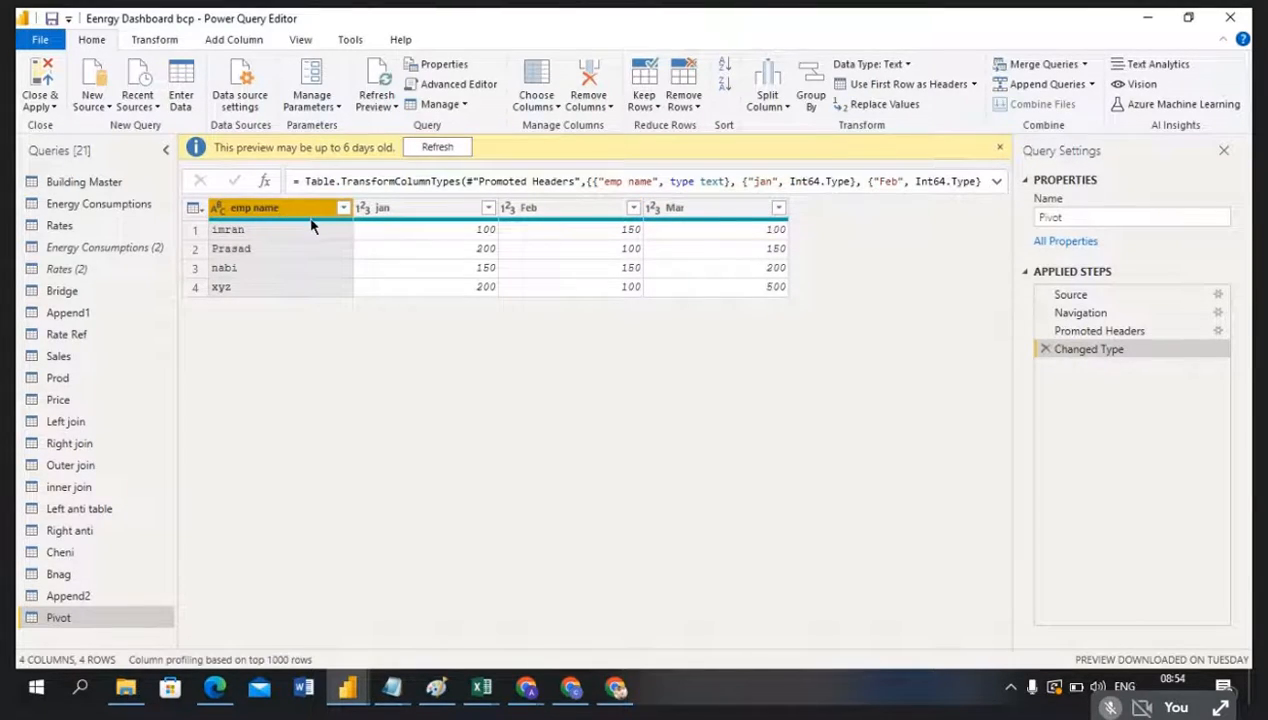
{"action": "left_click", "coordinate": [153, 40]}
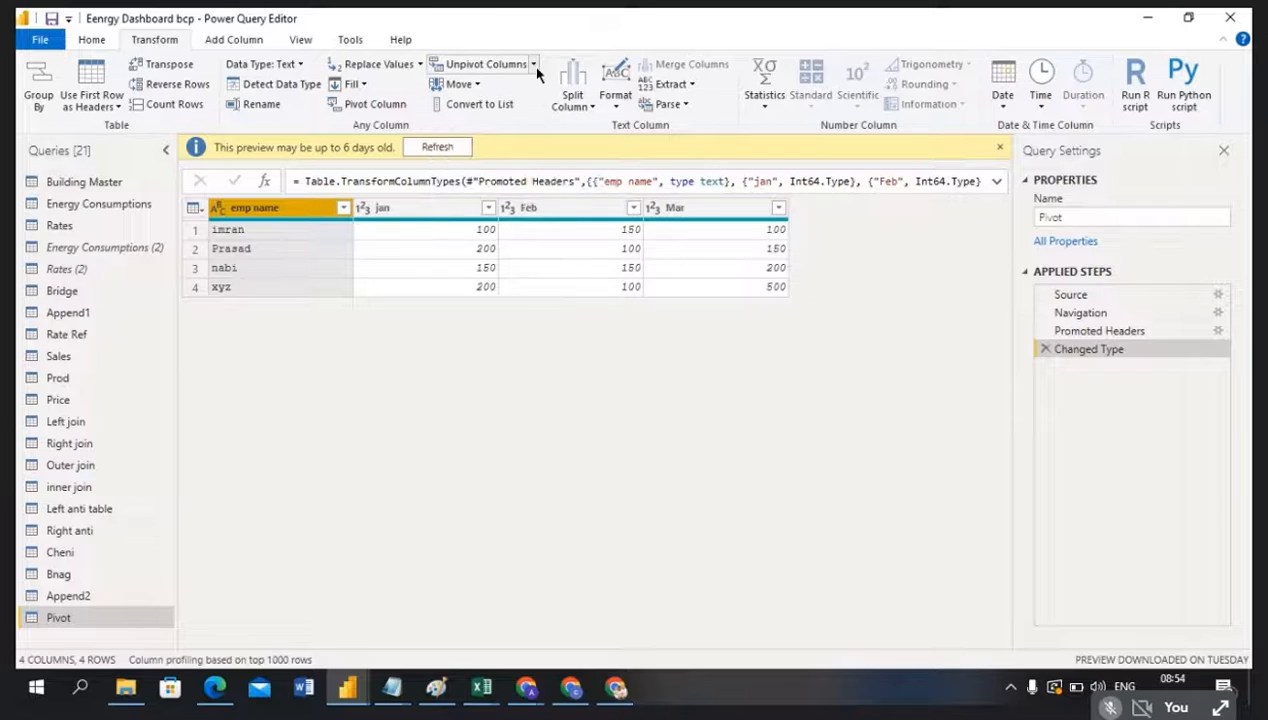
{"action": "left_click", "coordinate": [534, 65]}
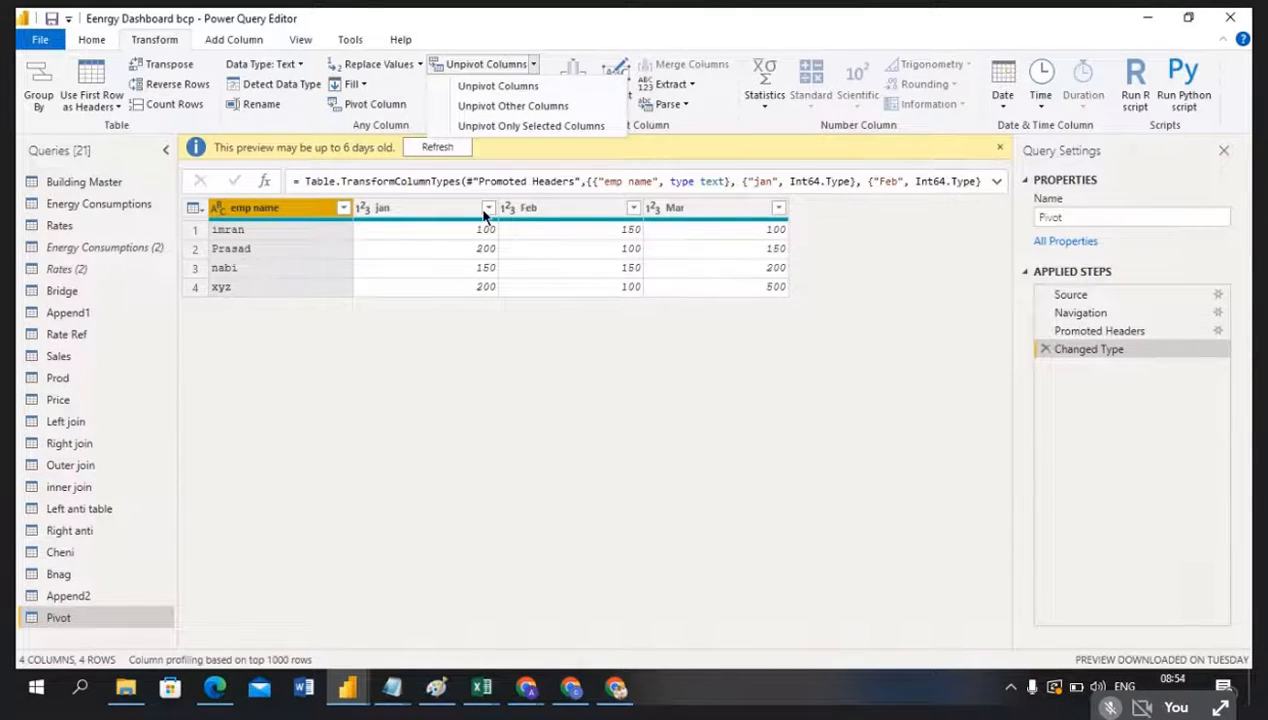
{"action": "left_click", "coordinate": [492, 107]}
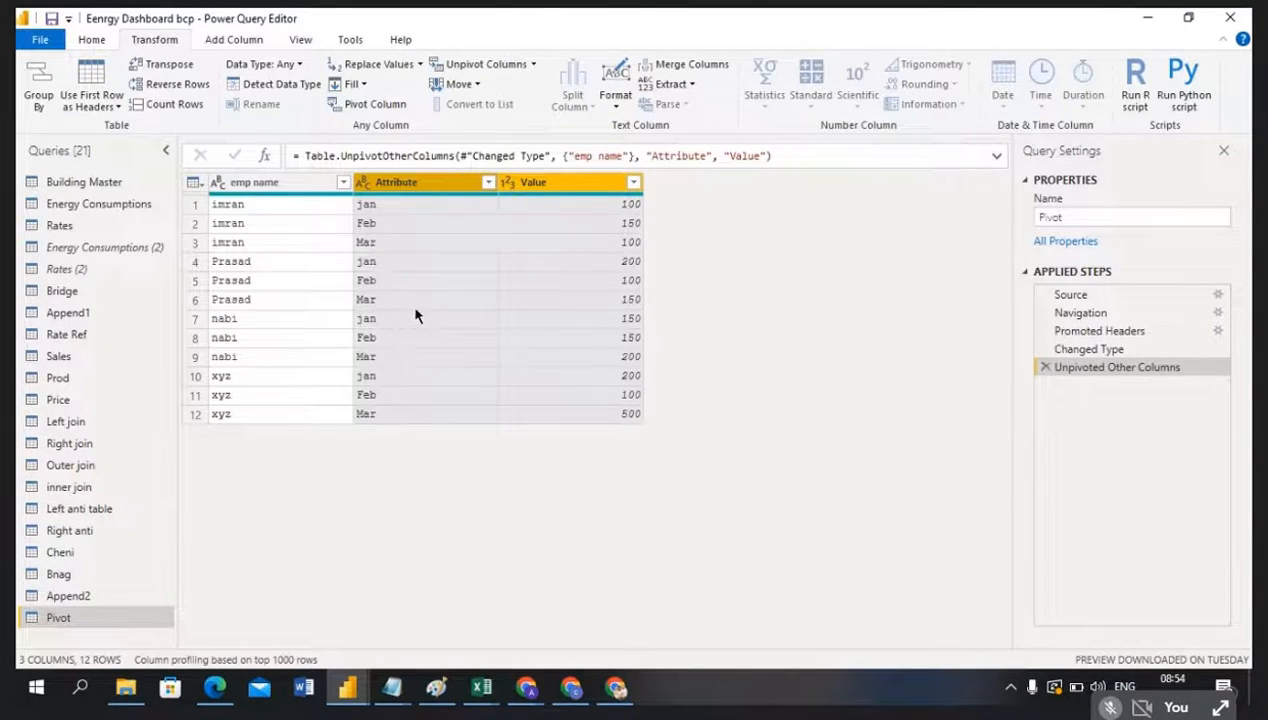
Step: Rename the Attribute column as Month and the Value column as target, and apply the query changes to the report
{"action": "double_click", "coordinate": [428, 183]}
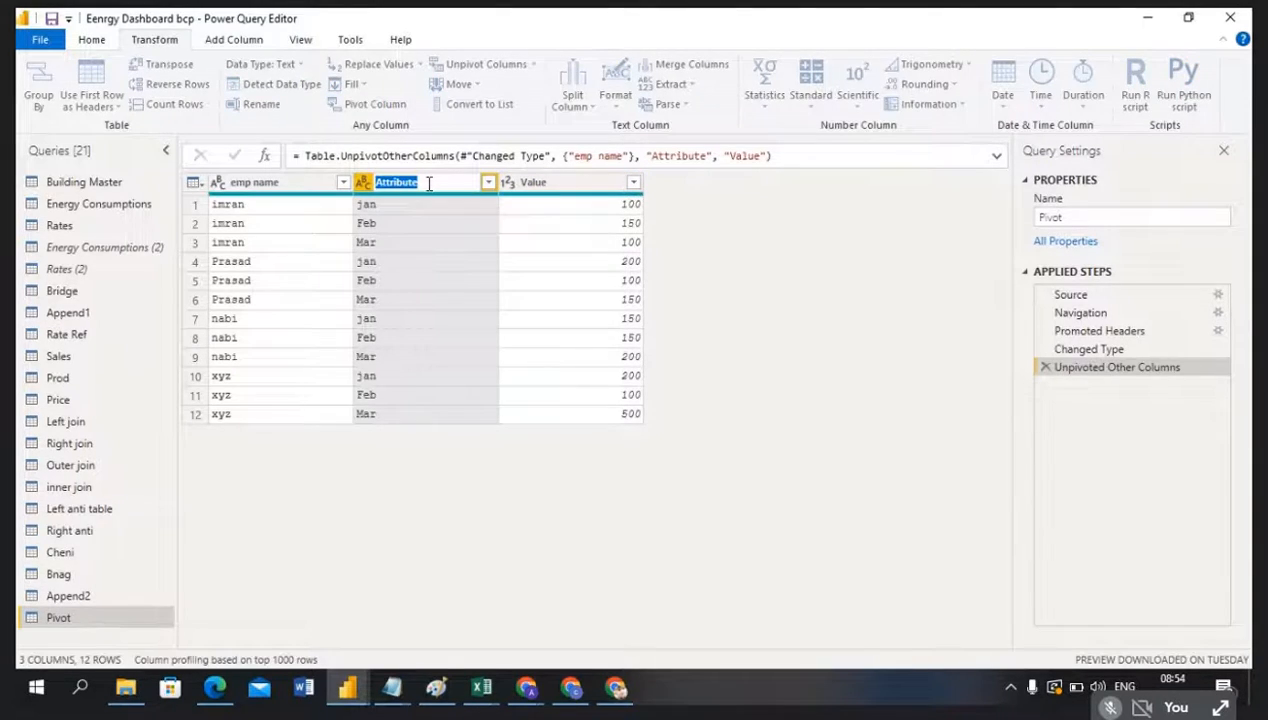
{"action": "type", "text": "Month"}
{"action": "key", "text": "Return"}
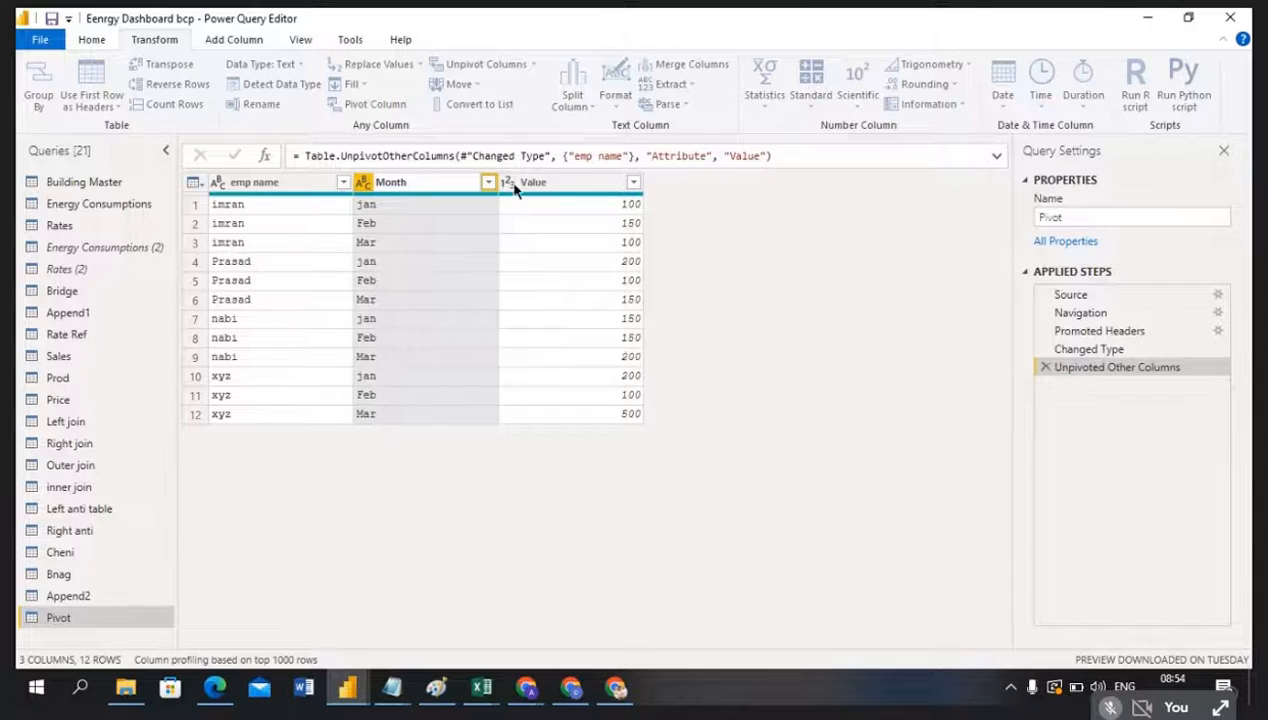
{"action": "double_click", "coordinate": [550, 182]}
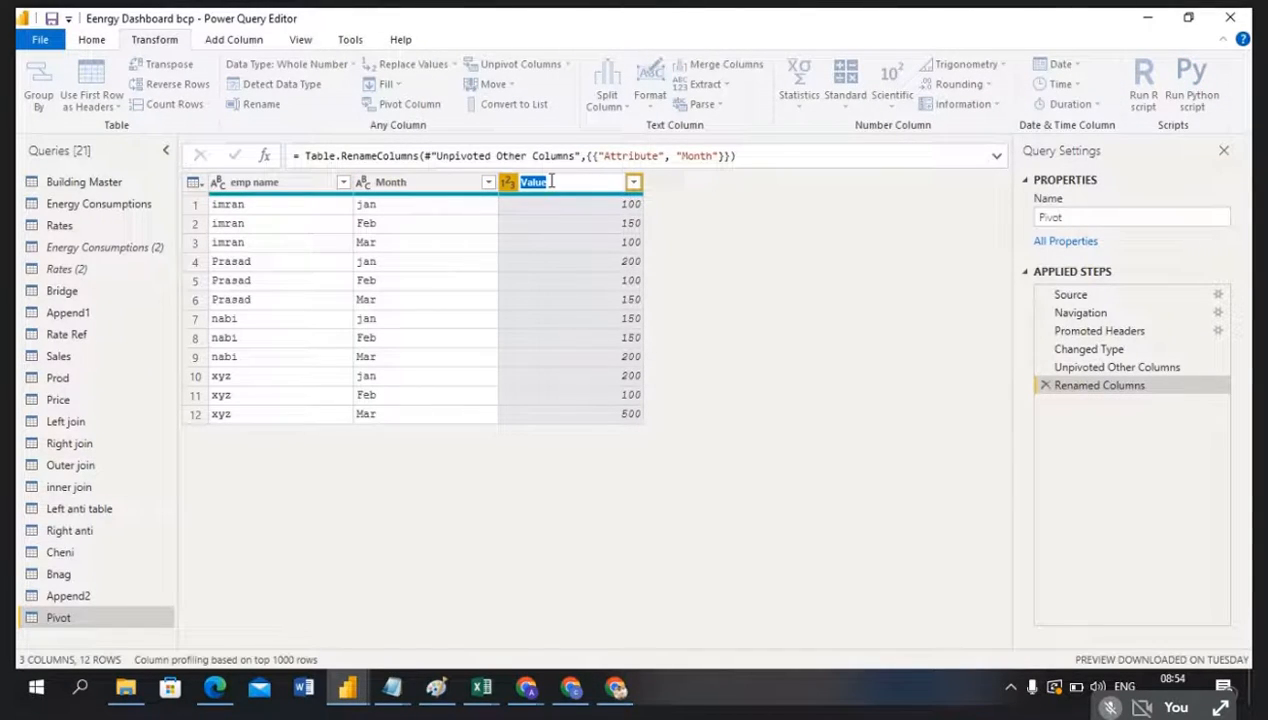
{"action": "type", "text": "SA"}
{"action": "left_click", "coordinate": [745, 250]}
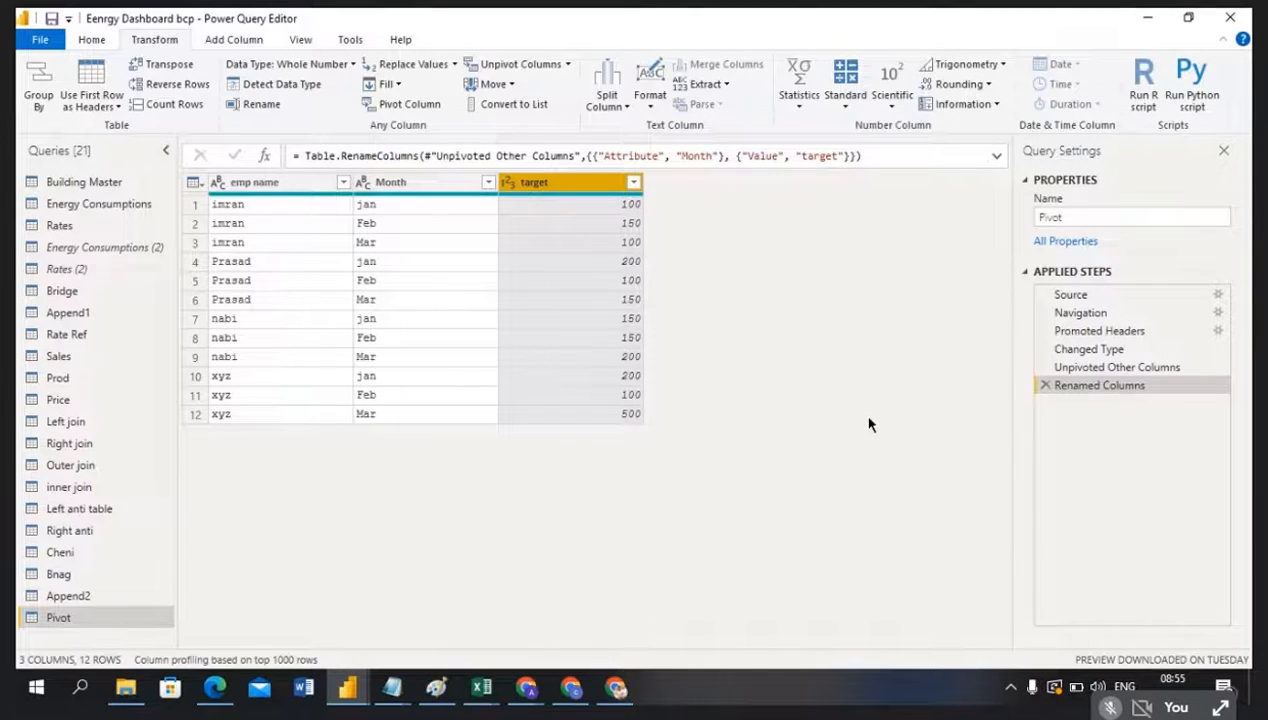
{"action": "left_click", "coordinate": [38, 40]}
{"action": "left_click", "coordinate": [62, 70]}
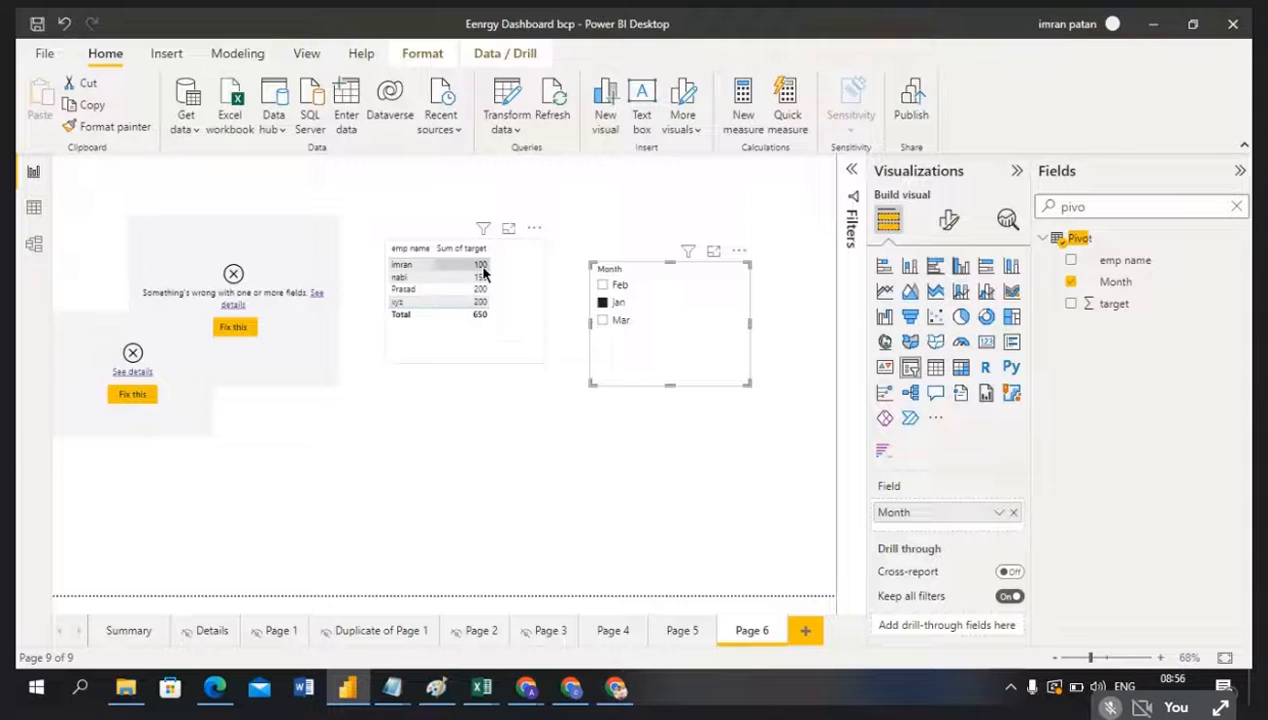
Step: Filter the target table by Feb with the Month slicer, and clear the slicer selection
{"action": "left_click", "coordinate": [603, 285]}
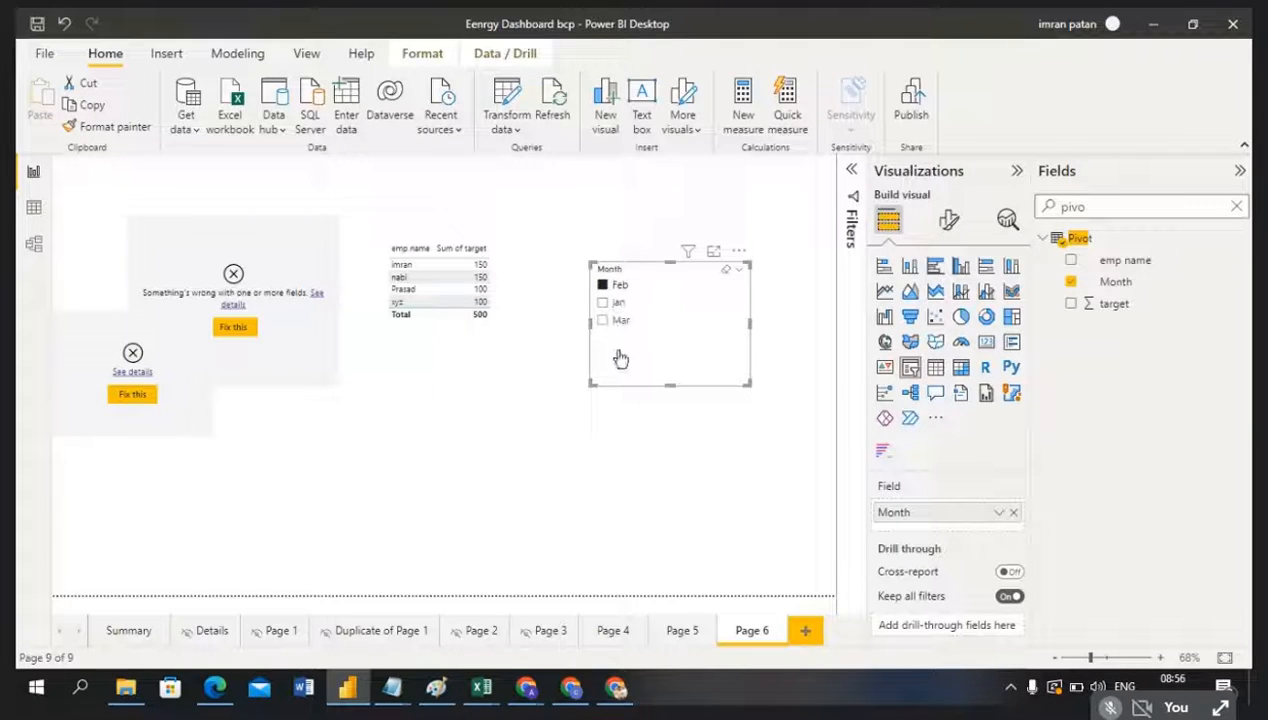
{"action": "left_click", "coordinate": [526, 461]}
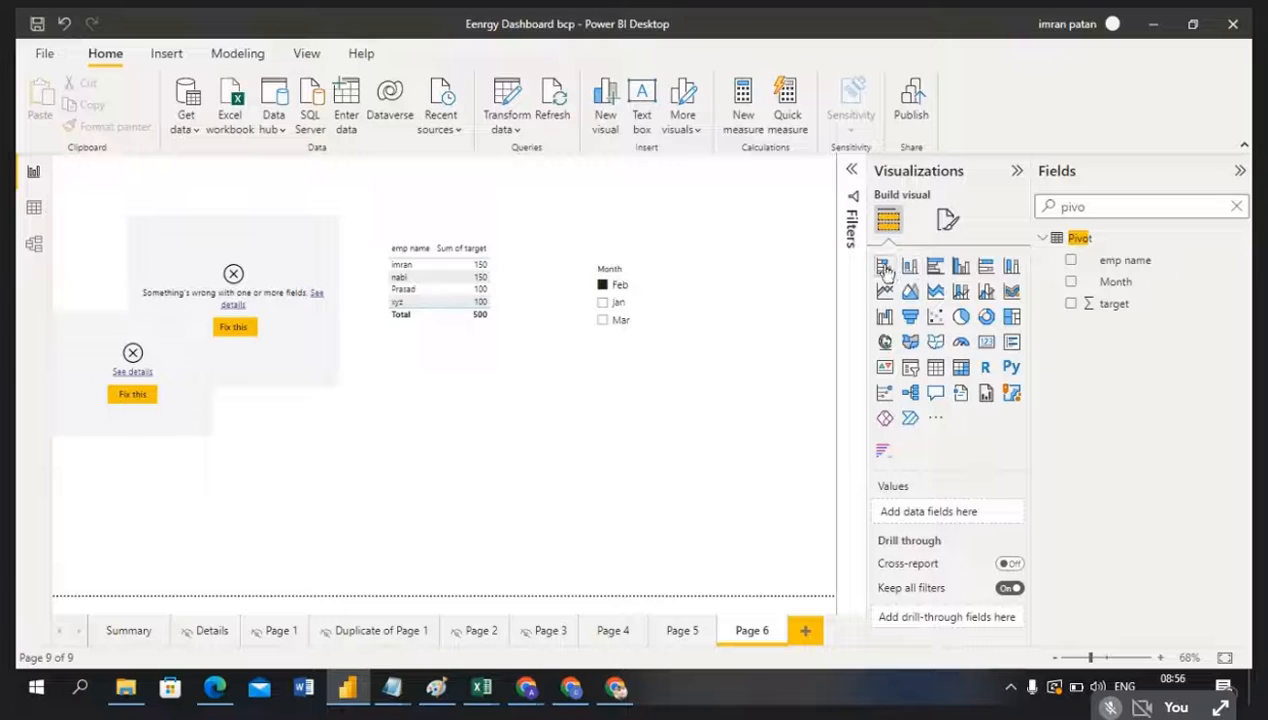
{"action": "left_click", "coordinate": [601, 287]}
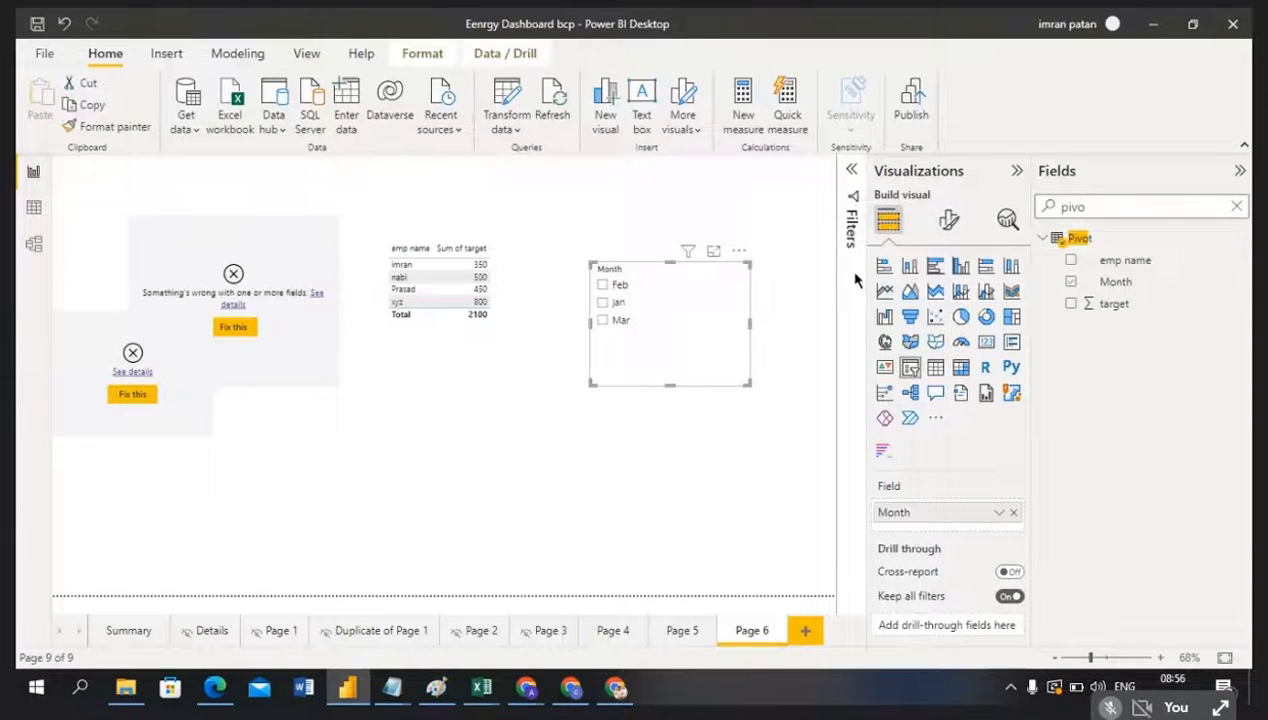
{"action": "left_click", "coordinate": [858, 312]}
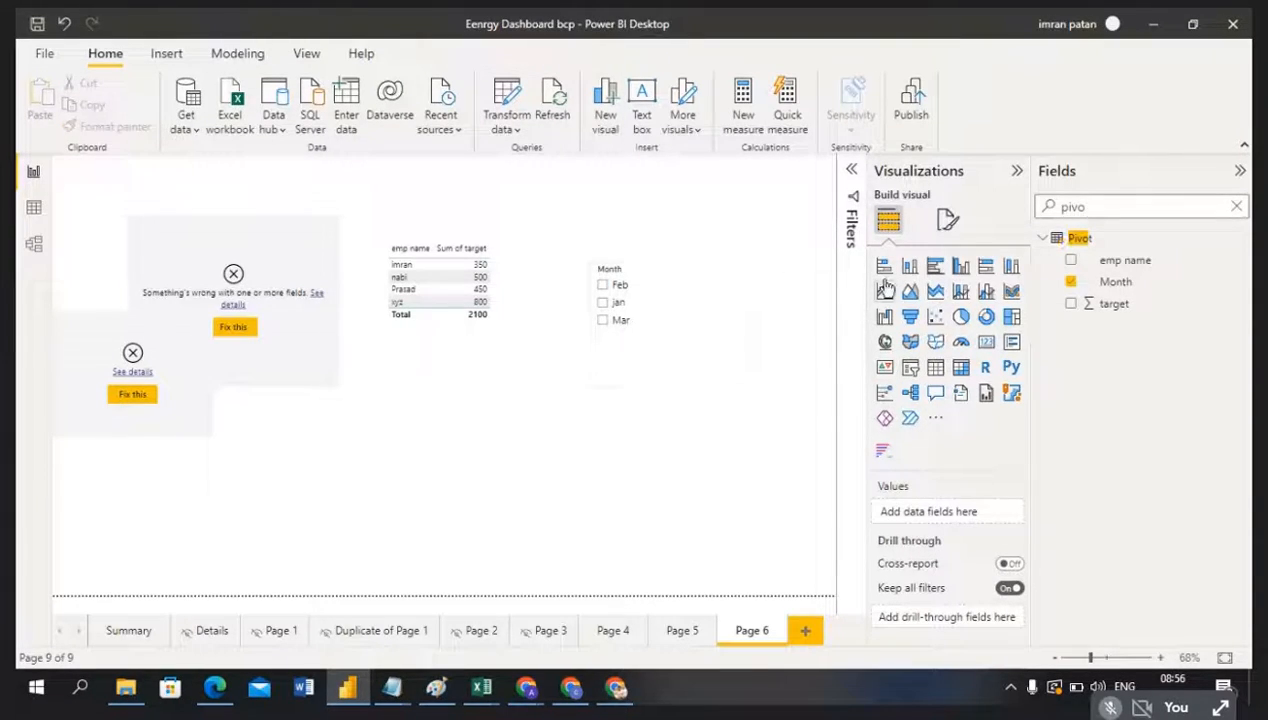
Step: Add a stacked bar chart of target by Month below the employee table on Page 6 and widen it
{"action": "left_click", "coordinate": [884, 265]}
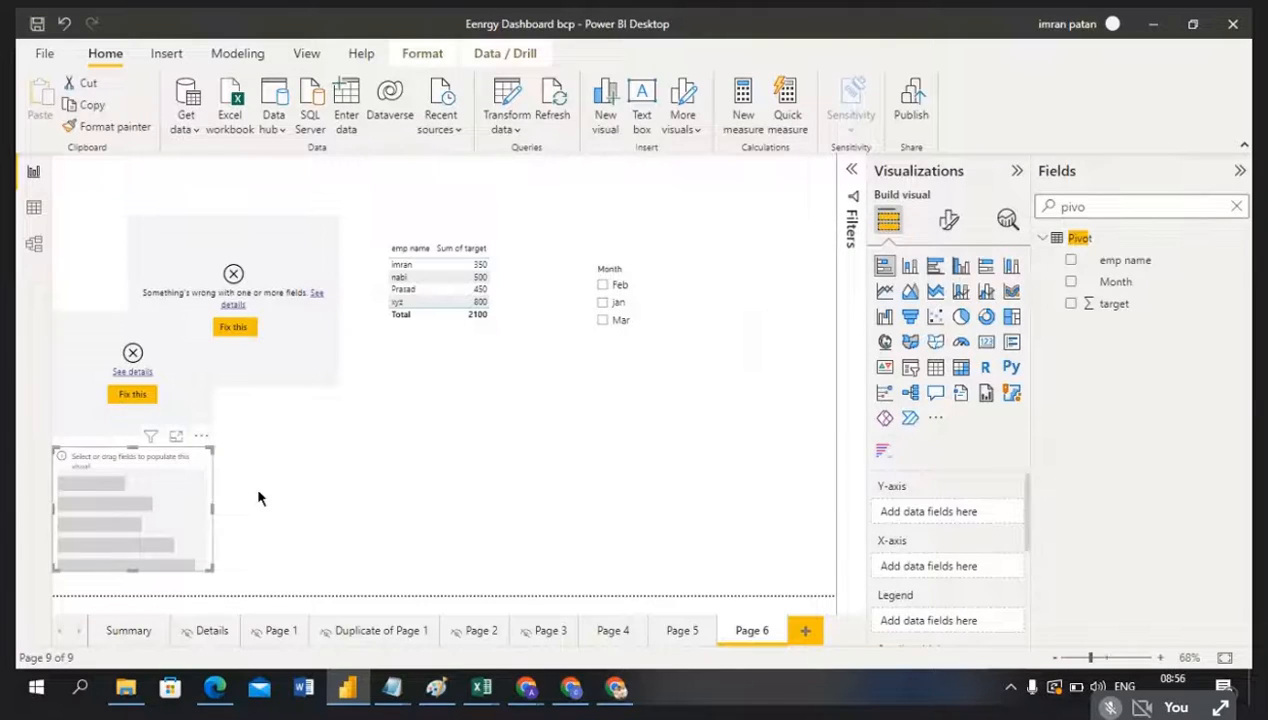
{"action": "left_click_drag", "start_coordinate": [133, 495], "coordinate": [478, 475]}
{"action": "left_click_drag", "start_coordinate": [1130, 292], "coordinate": [501, 492]}
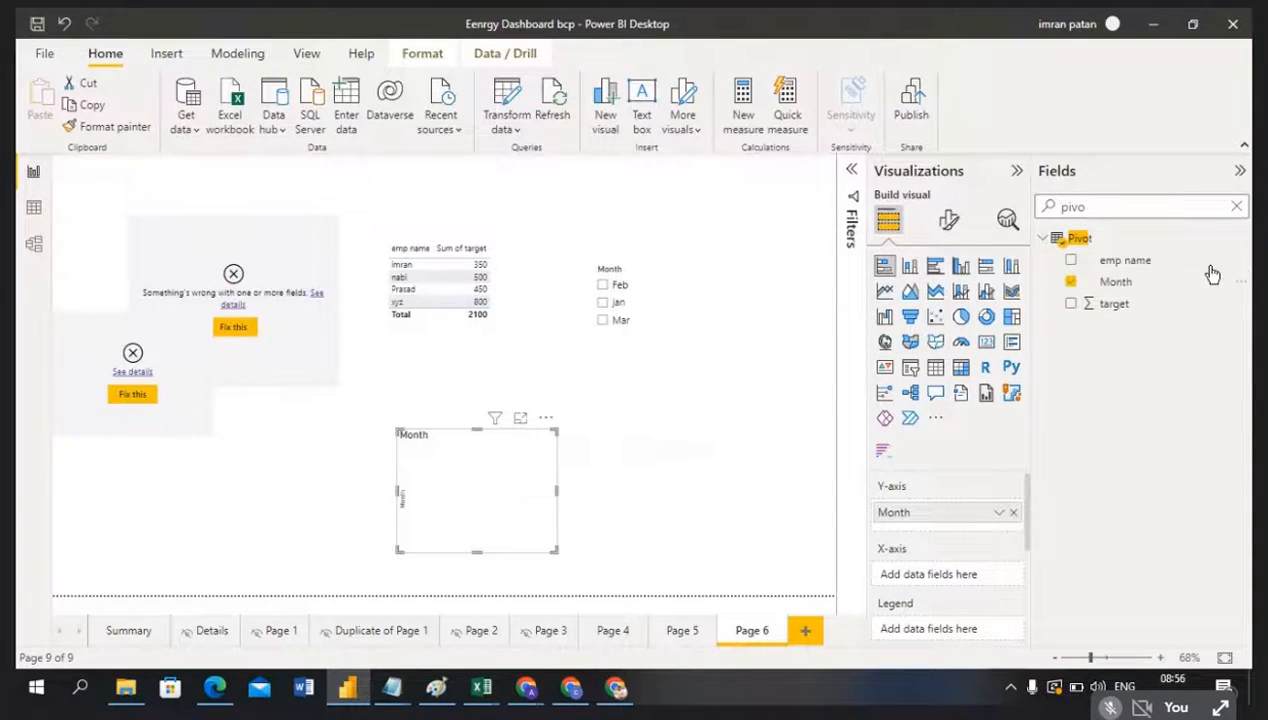
{"action": "left_click_drag", "start_coordinate": [1134, 311], "coordinate": [490, 376]}
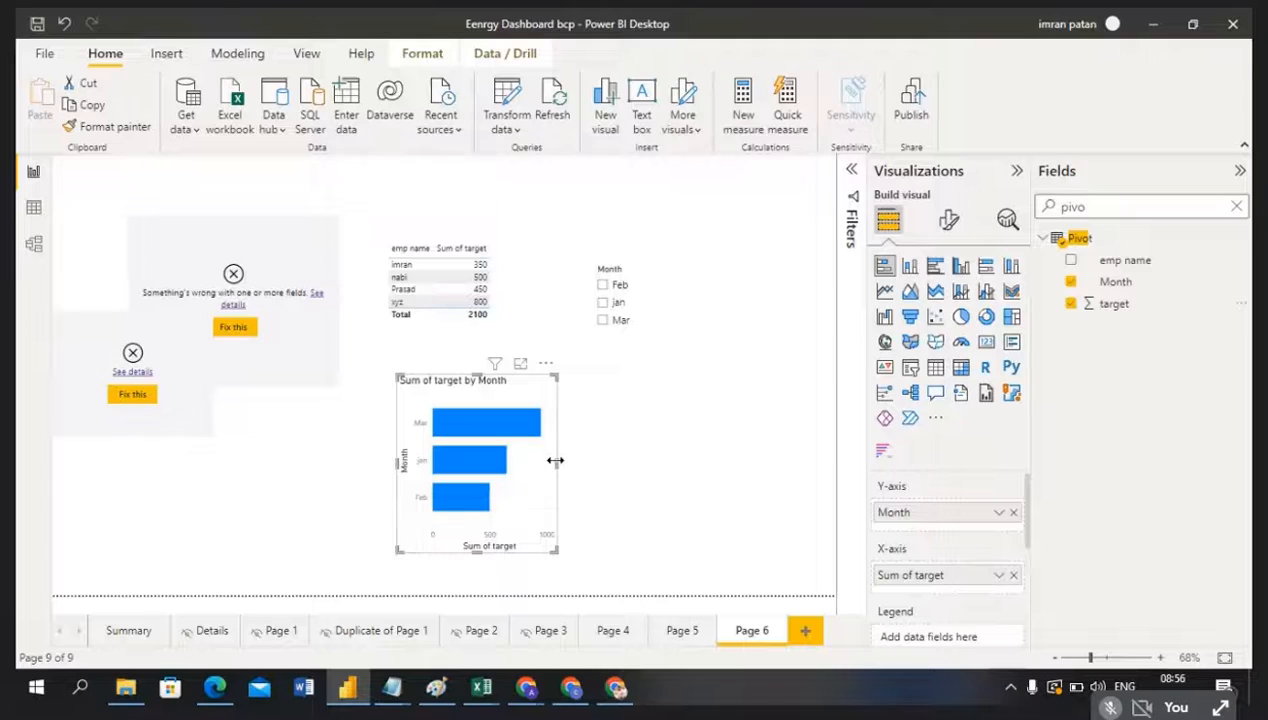
{"action": "left_click_drag", "start_coordinate": [555, 460], "coordinate": [670, 465]}
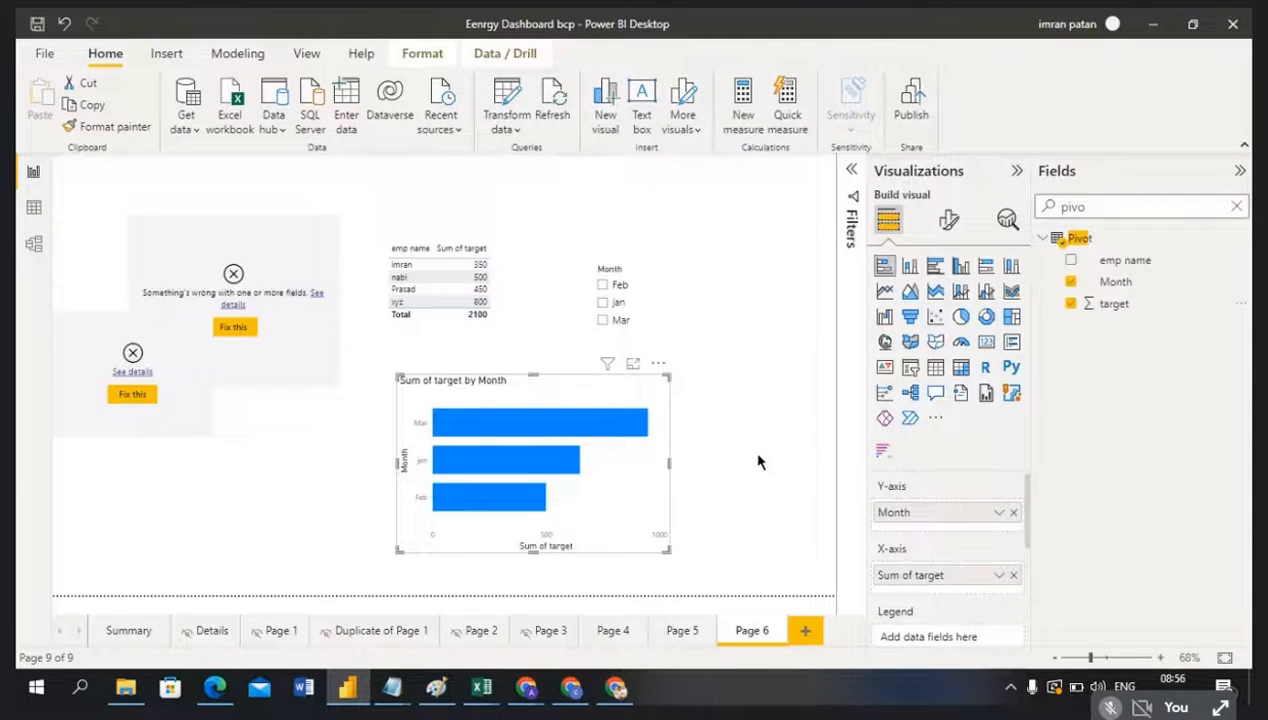
Step: Switch to the Energy Consumptions Dataset workbook in Excel and examine the whole employee table on the Pivot sheet
{"action": "left_click", "coordinate": [480, 691]}
{"action": "left_click", "coordinate": [608, 612]}
{"action": "left_click", "coordinate": [454, 692]}
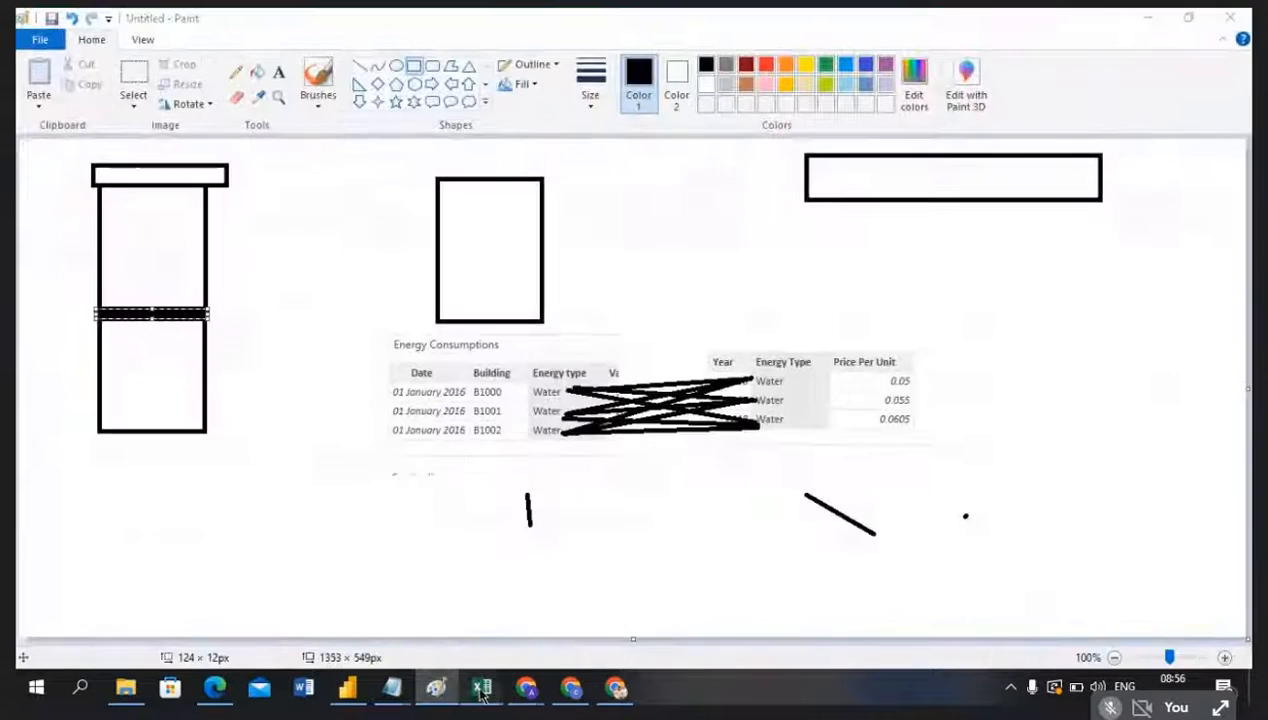
{"action": "left_click", "coordinate": [481, 691]}
{"action": "left_click", "coordinate": [382, 594]}
{"action": "left_click", "coordinate": [265, 323]}
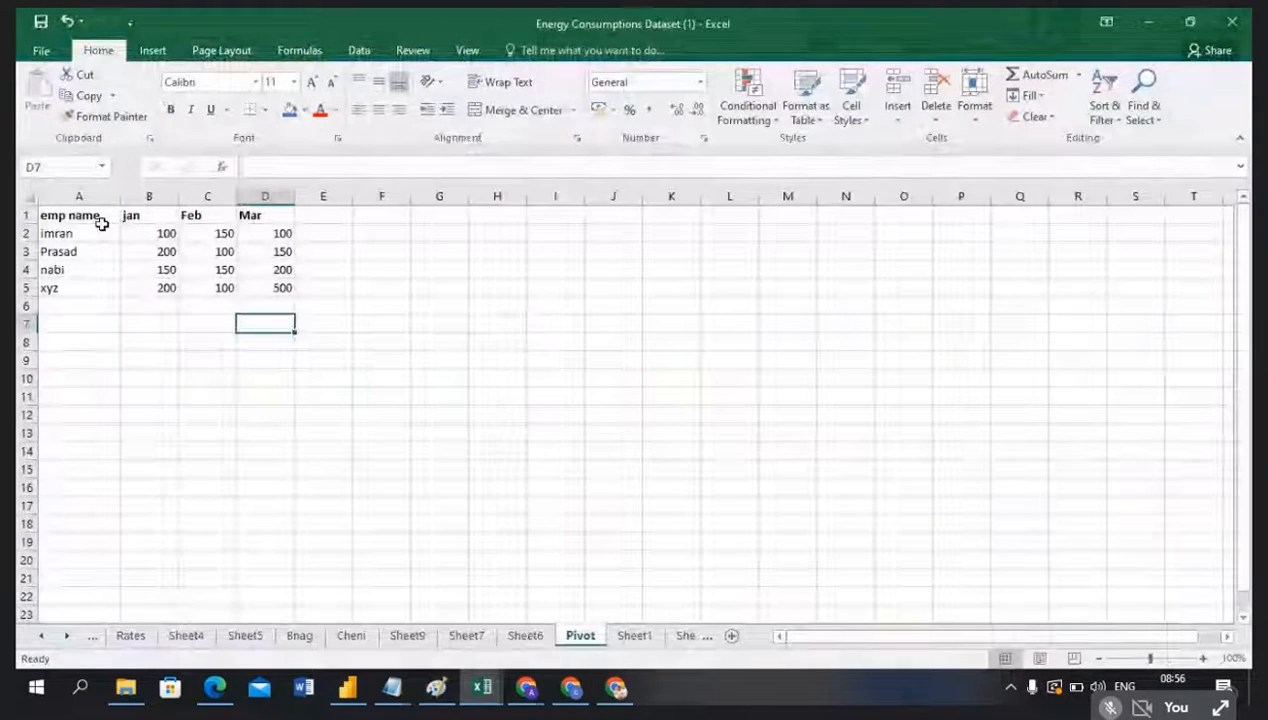
{"action": "left_click_drag", "start_coordinate": [62, 215], "coordinate": [293, 291]}
{"action": "left_click", "coordinate": [323, 414]}
Step: Examine the separate jan, Feb and Mar columns, their headers and their values in the source table
{"action": "left_click", "coordinate": [133, 216]}
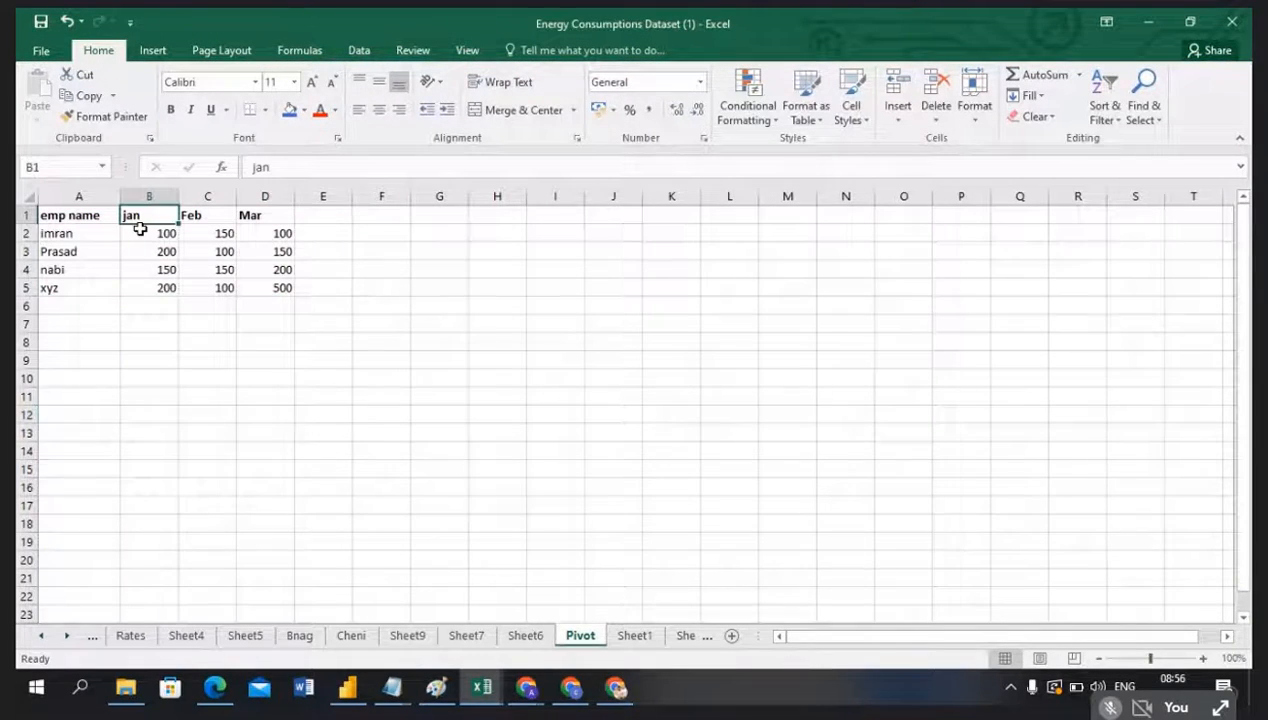
{"action": "left_click_drag", "start_coordinate": [140, 229], "coordinate": [150, 283]}
{"action": "left_click_drag", "start_coordinate": [212, 218], "coordinate": [215, 287]}
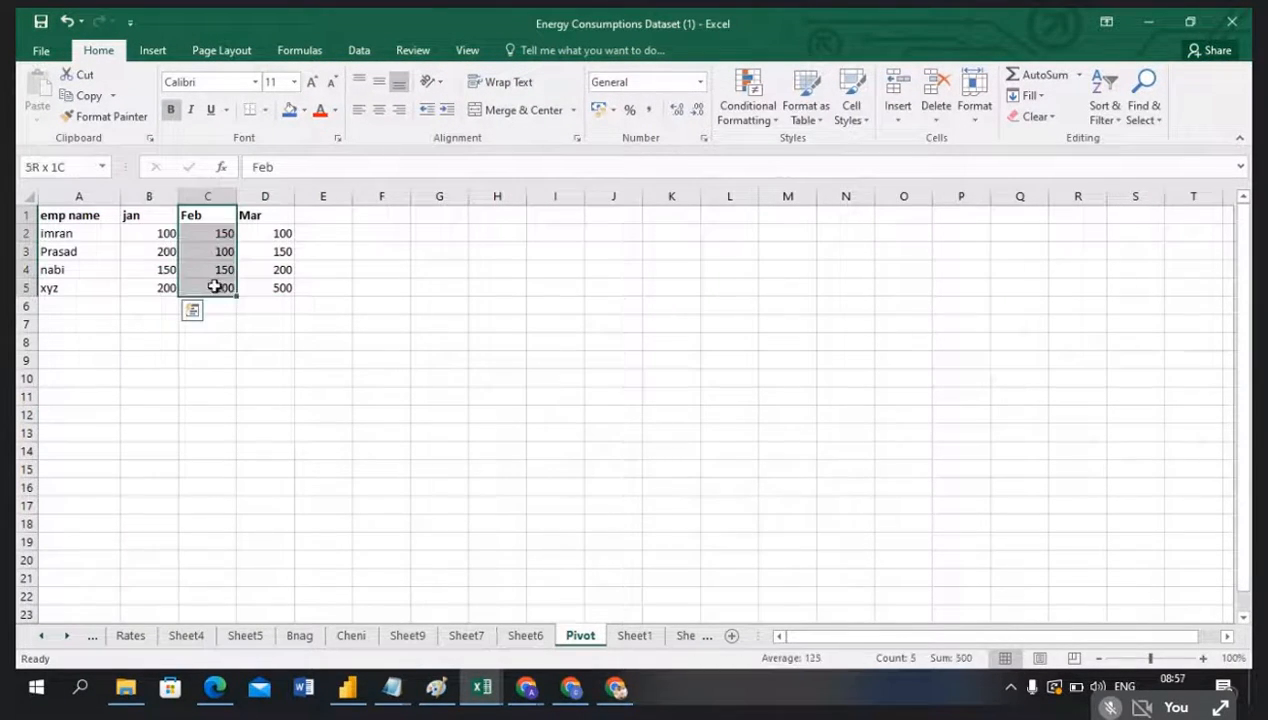
{"action": "left_click_drag", "start_coordinate": [260, 216], "coordinate": [283, 289]}
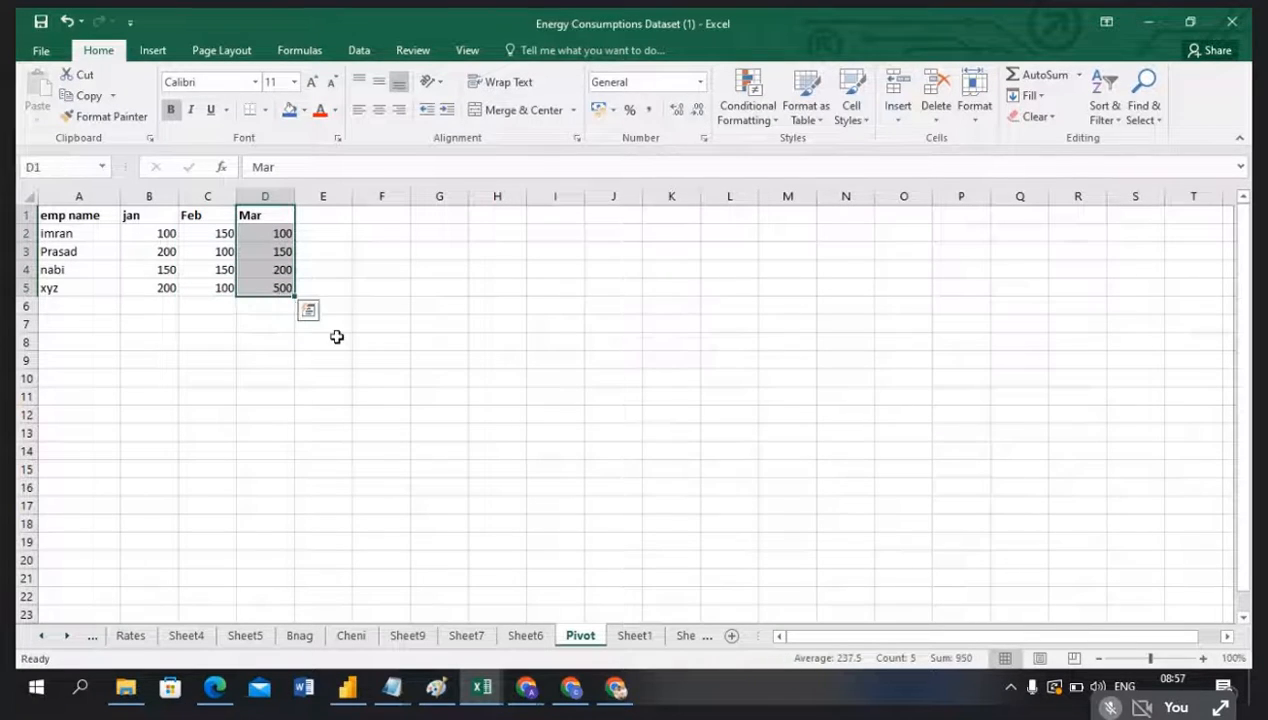
{"action": "left_click", "coordinate": [174, 215]}
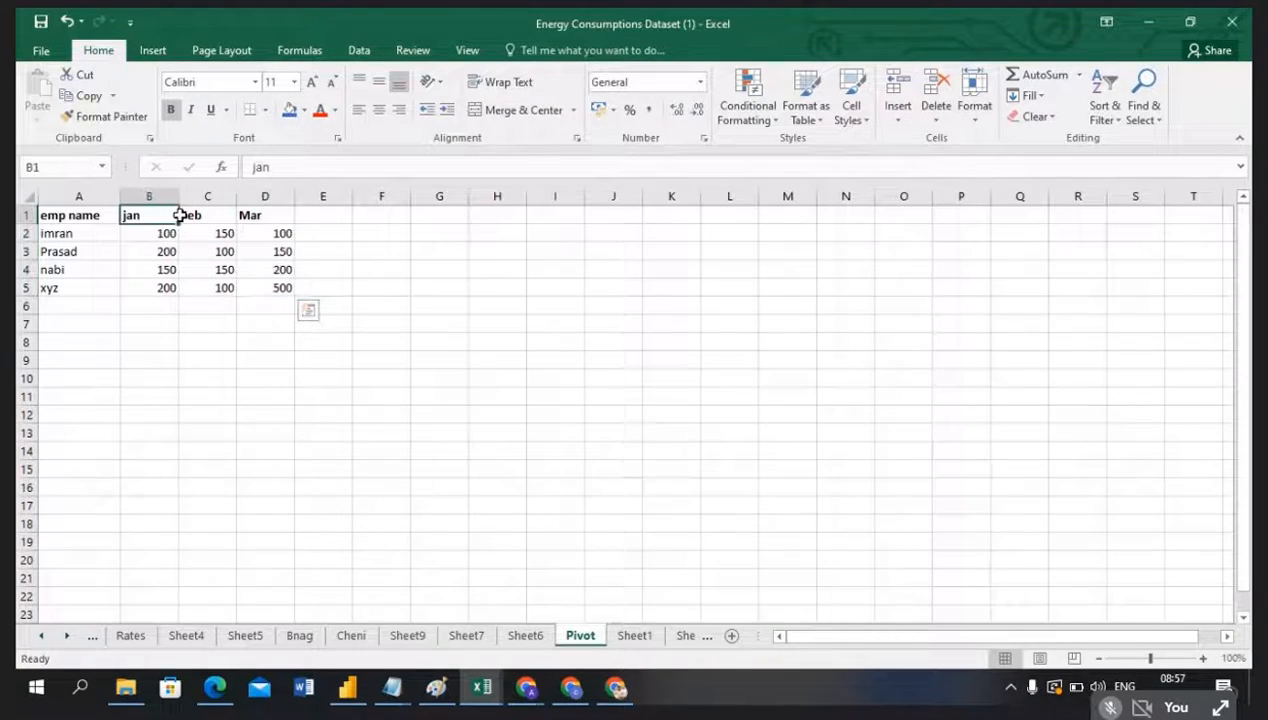
{"action": "left_click_drag", "start_coordinate": [178, 215], "coordinate": [262, 215]}
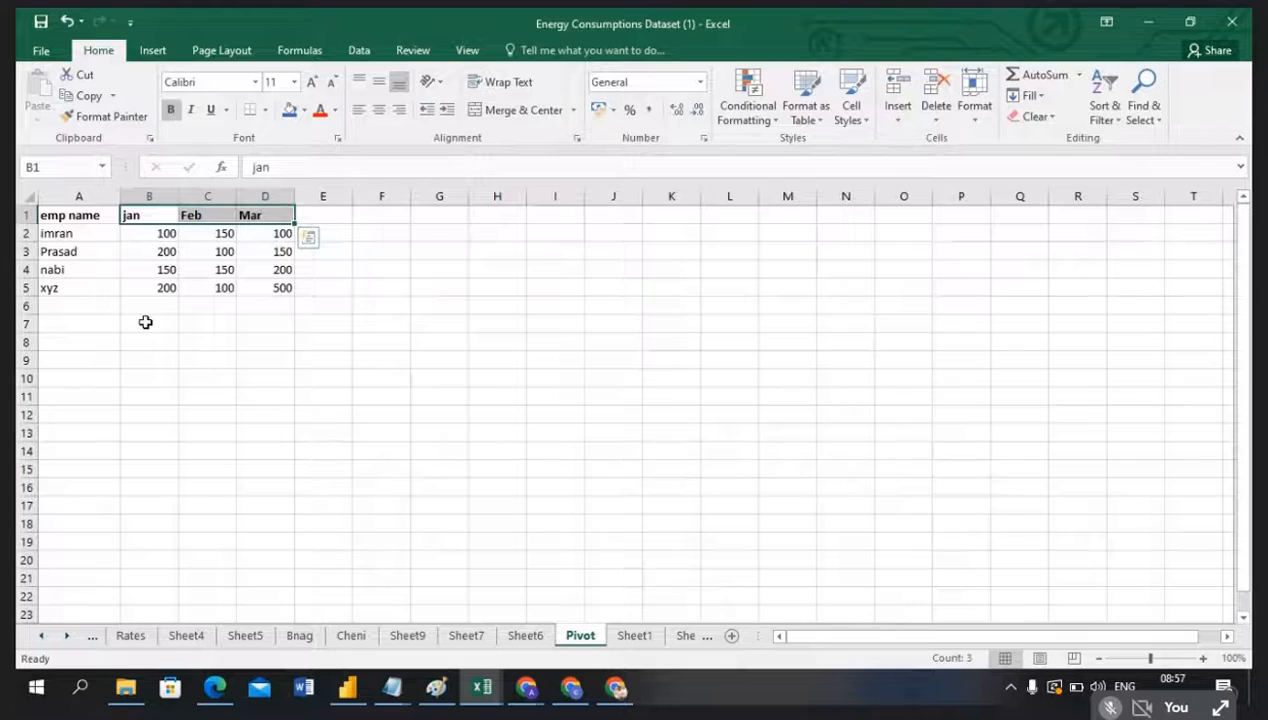
{"action": "left_click_drag", "start_coordinate": [145, 322], "coordinate": [156, 396]}
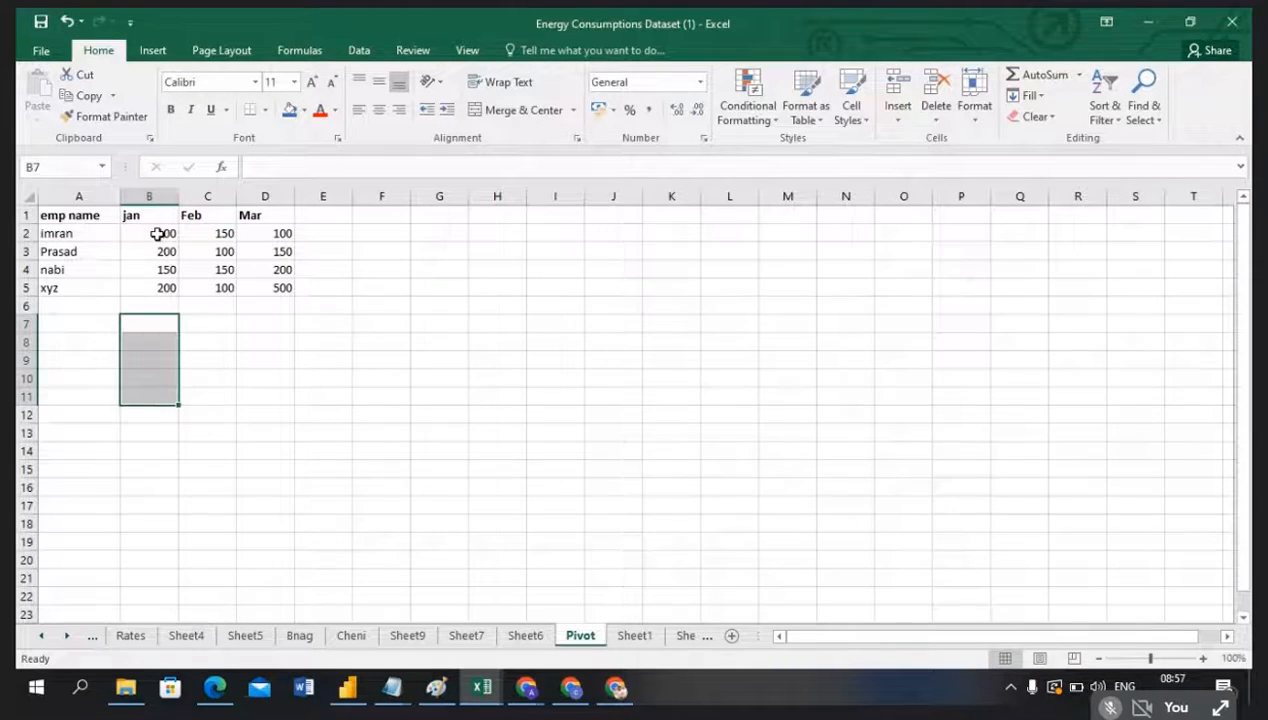
{"action": "left_click_drag", "start_coordinate": [157, 233], "coordinate": [264, 289]}
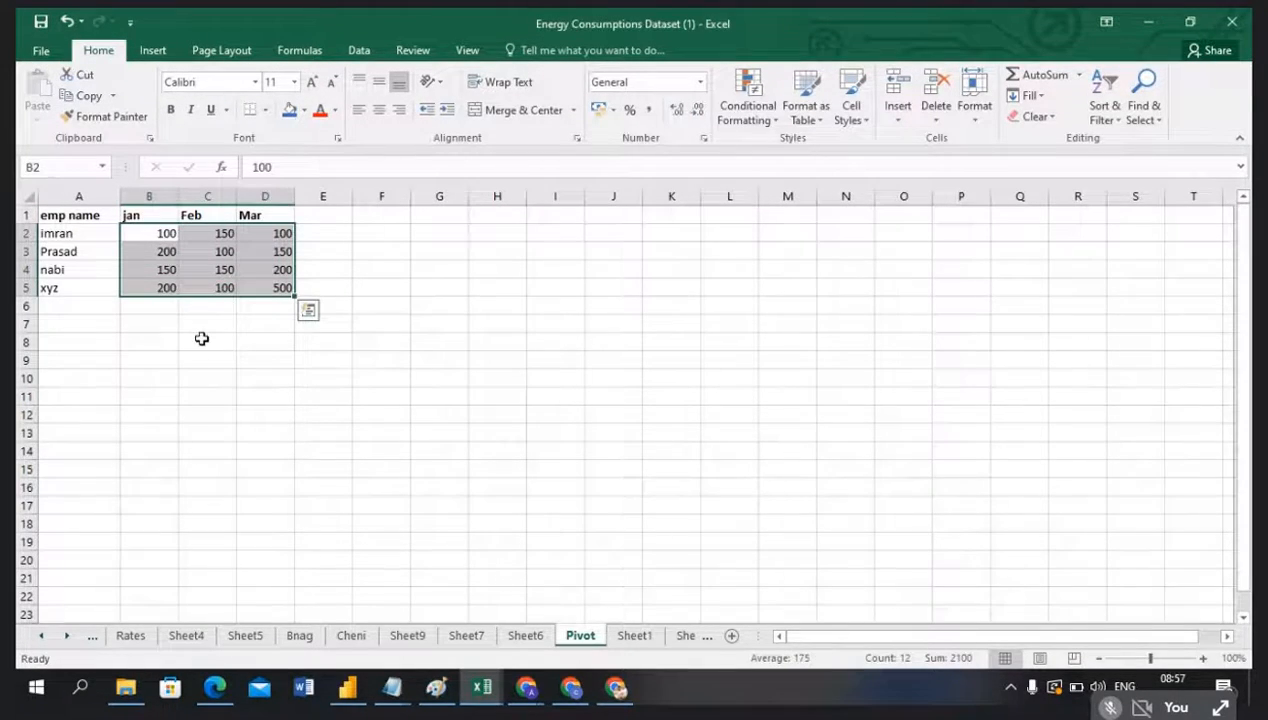
{"action": "left_click_drag", "start_coordinate": [201, 339], "coordinate": [230, 451]}
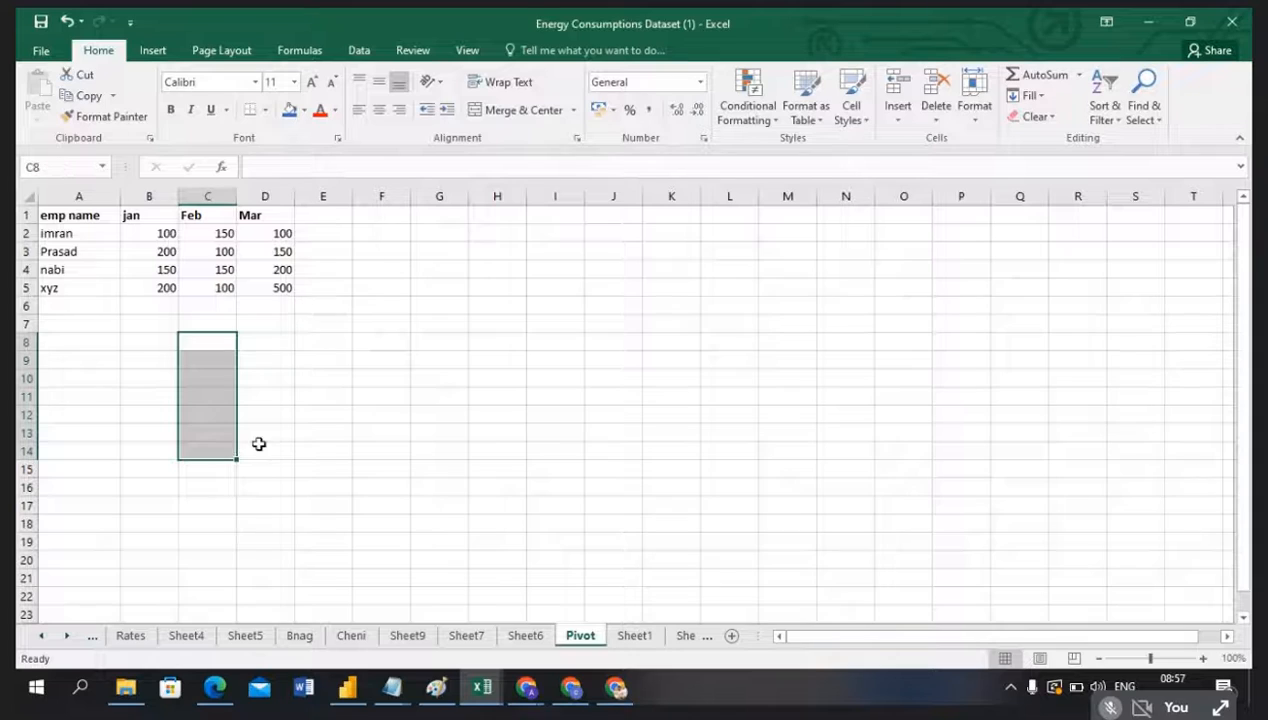
Step: Switch to Power BI Desktop and open Power Query Editor to transform the data
{"action": "left_click", "coordinate": [345, 695]}
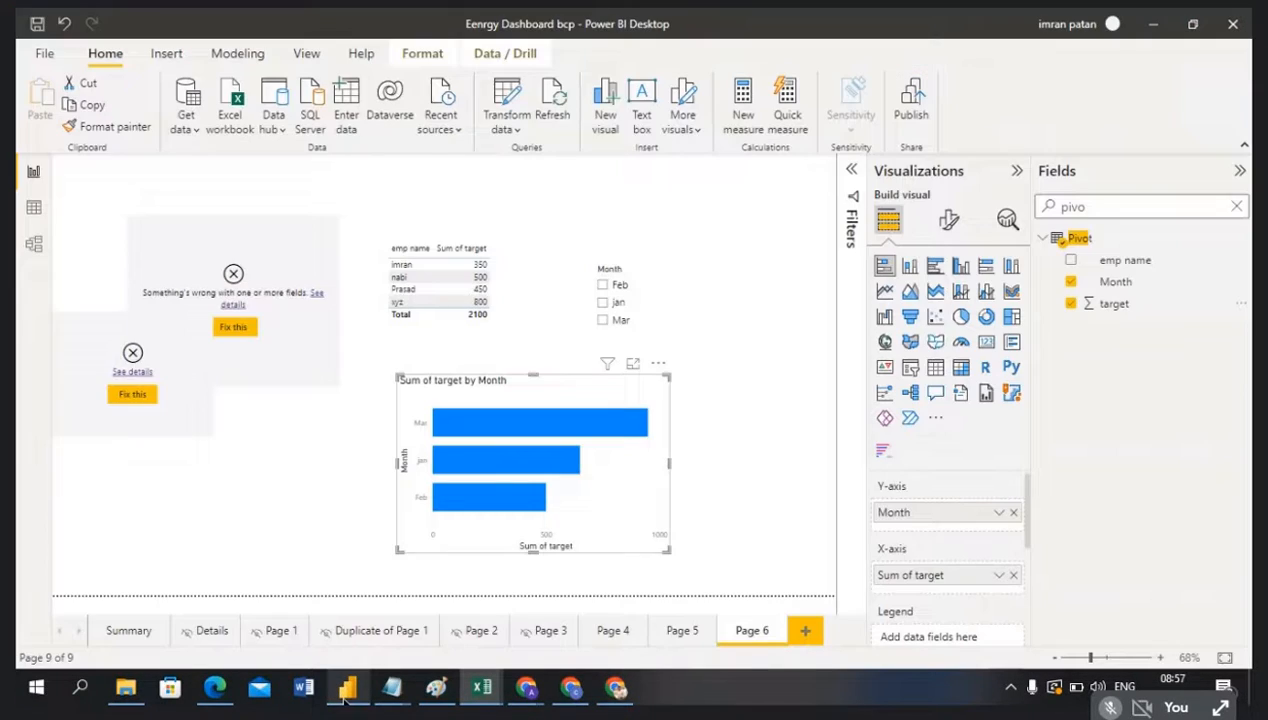
{"action": "left_click", "coordinate": [505, 128]}
{"action": "left_click", "coordinate": [530, 162]}
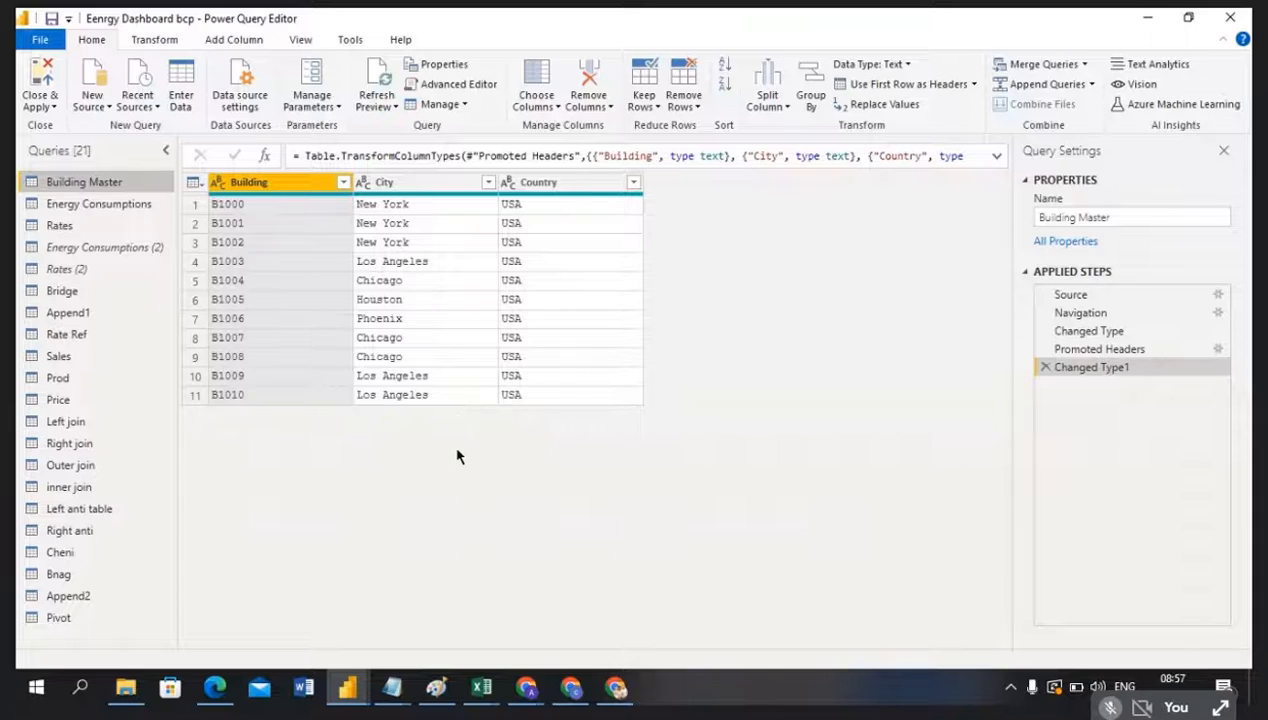
Step: Switch back to the Excel Pivot sheet and capture the employee table as a rectangular snip with Snipping Tool
{"action": "mouse_move", "coordinate": [481, 687]}
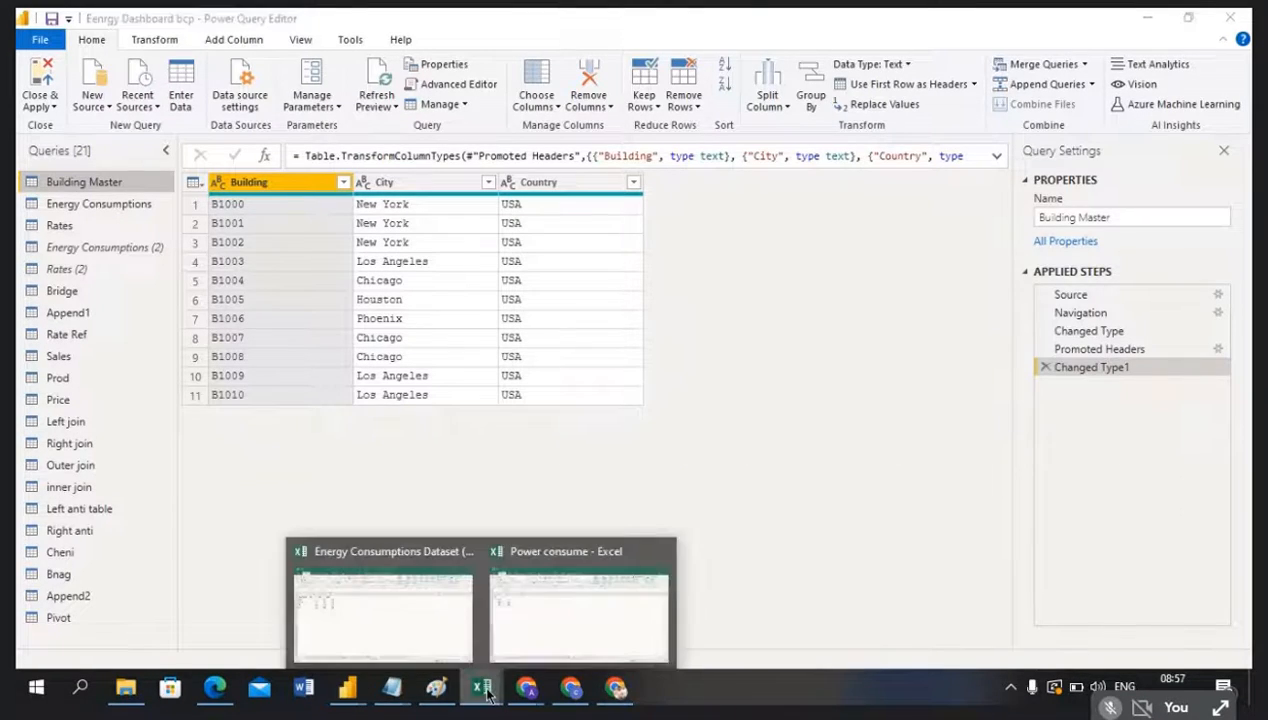
{"action": "left_click", "coordinate": [459, 640]}
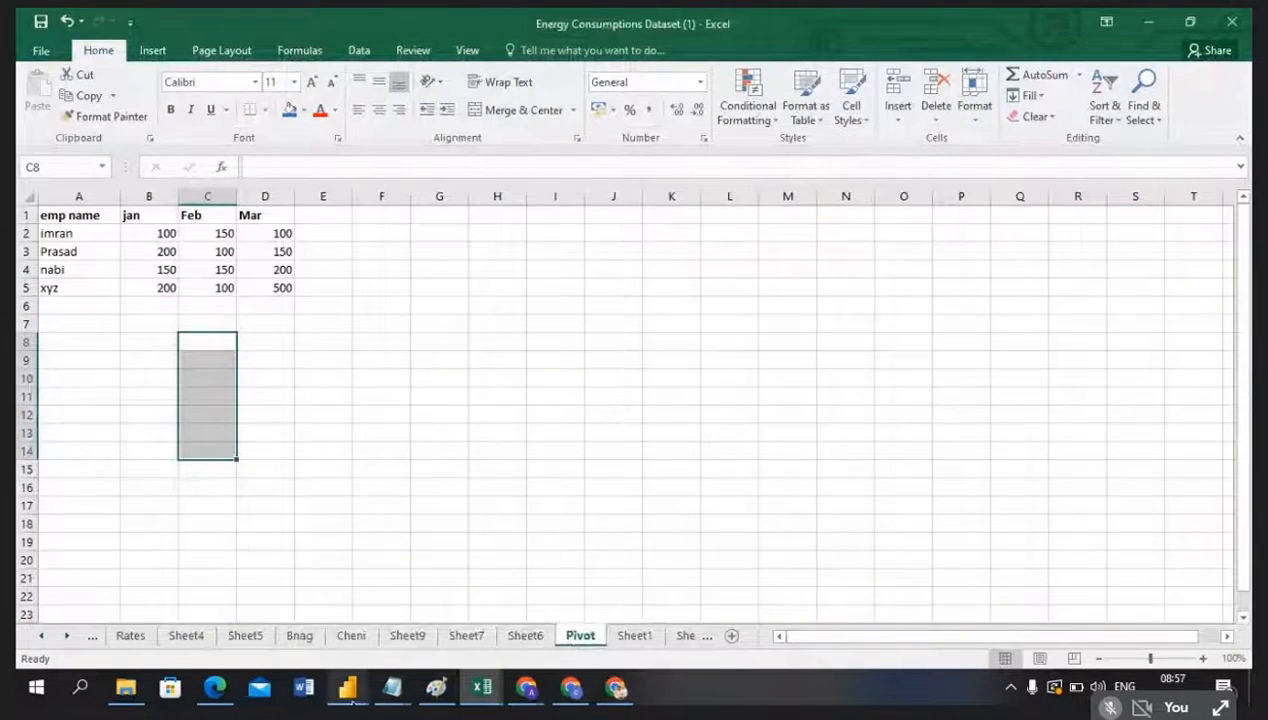
{"action": "left_click", "coordinate": [81, 687]}
{"action": "type", "text": "sni"}
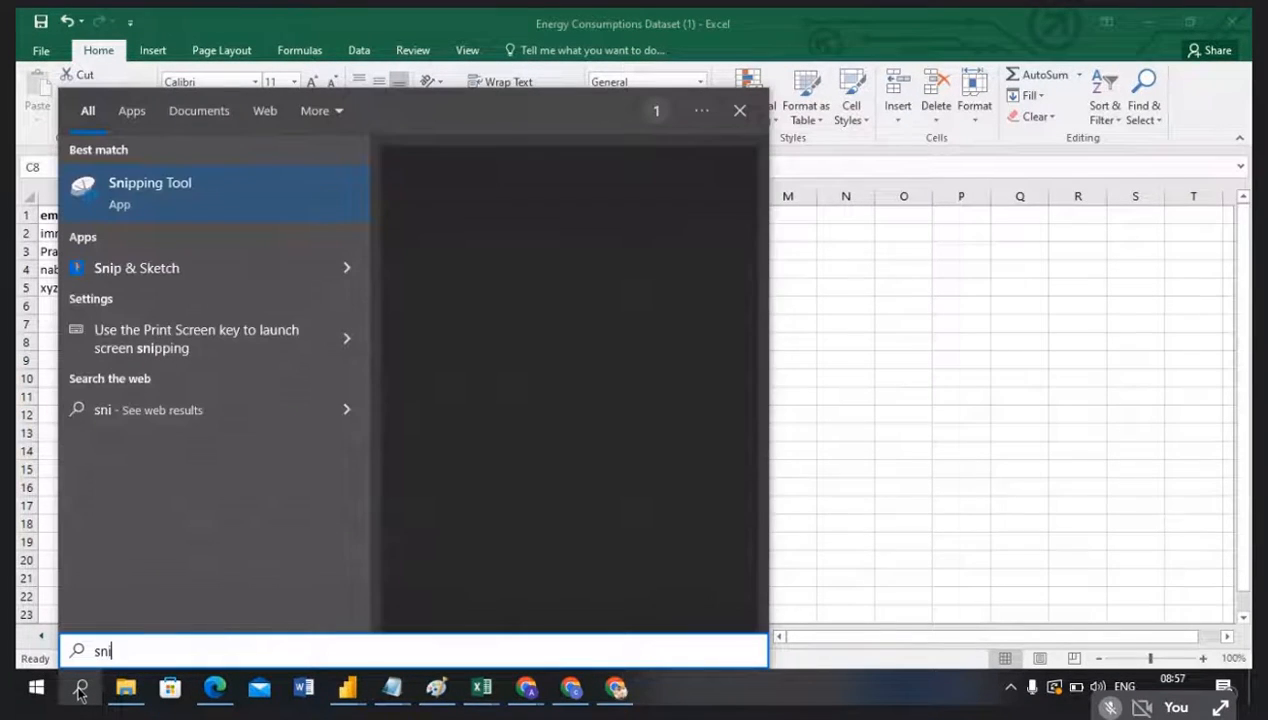
{"action": "left_click", "coordinate": [175, 183]}
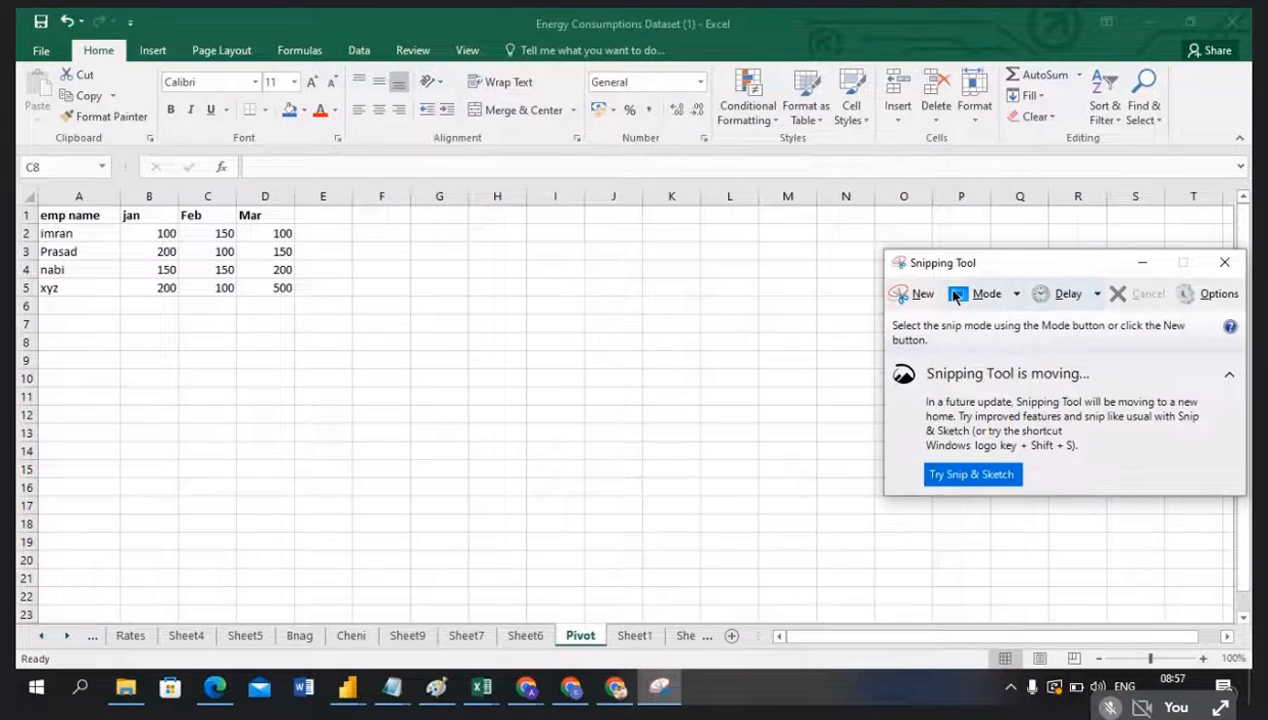
{"action": "left_click", "coordinate": [893, 289]}
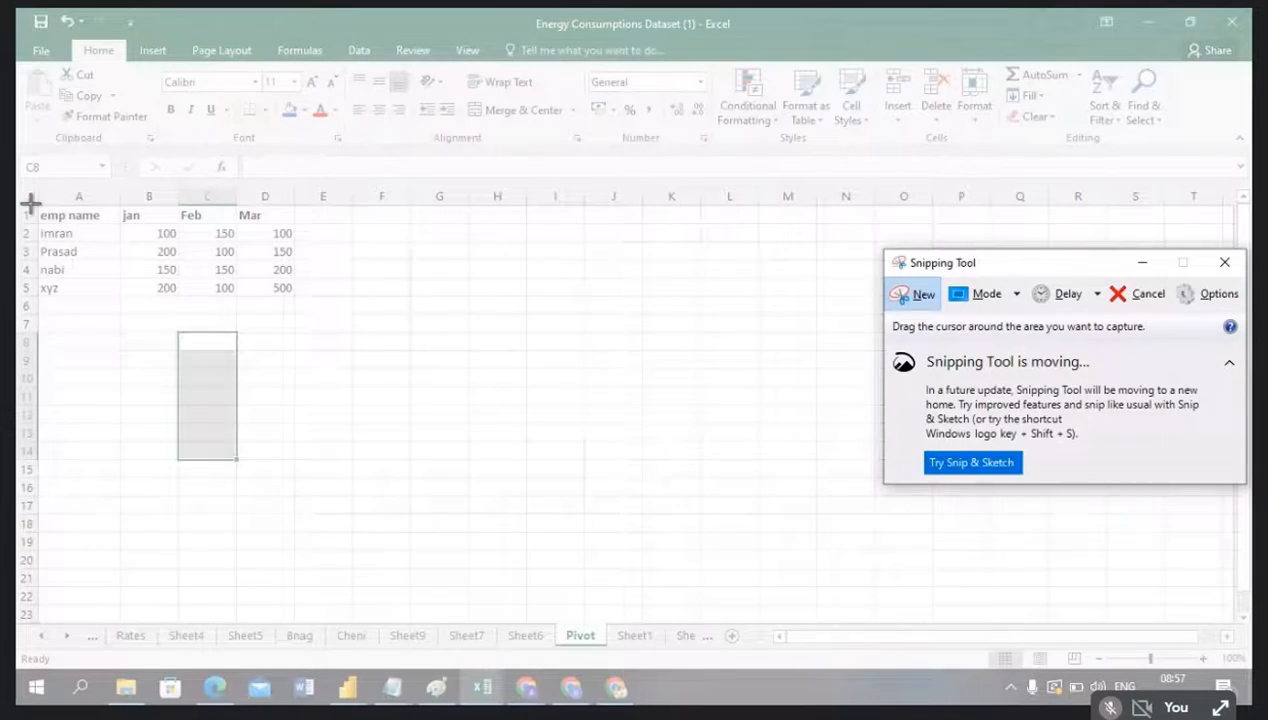
{"action": "left_click_drag", "start_coordinate": [31, 205], "coordinate": [319, 324]}
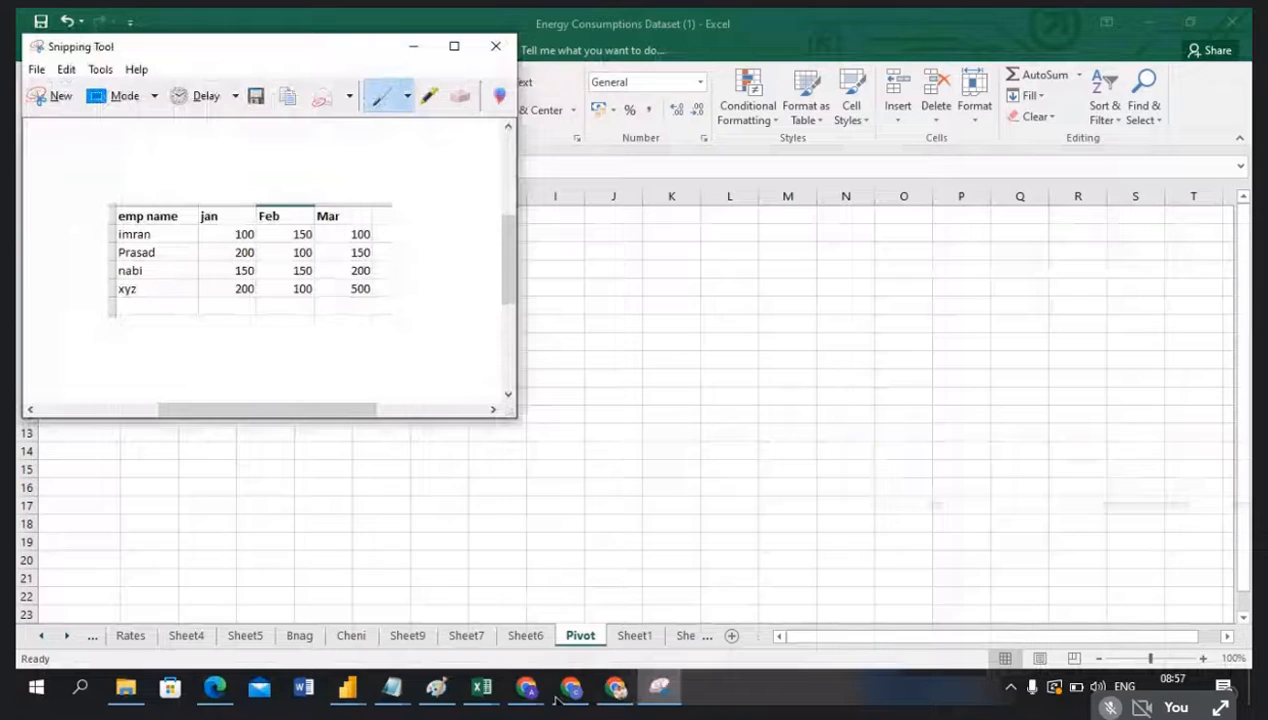
Step: Switch to Power Query Editor, move the Snipping Tool window clear of the query data, and open the Pivot query
{"action": "left_click", "coordinate": [347, 690]}
{"action": "left_click", "coordinate": [420, 637]}
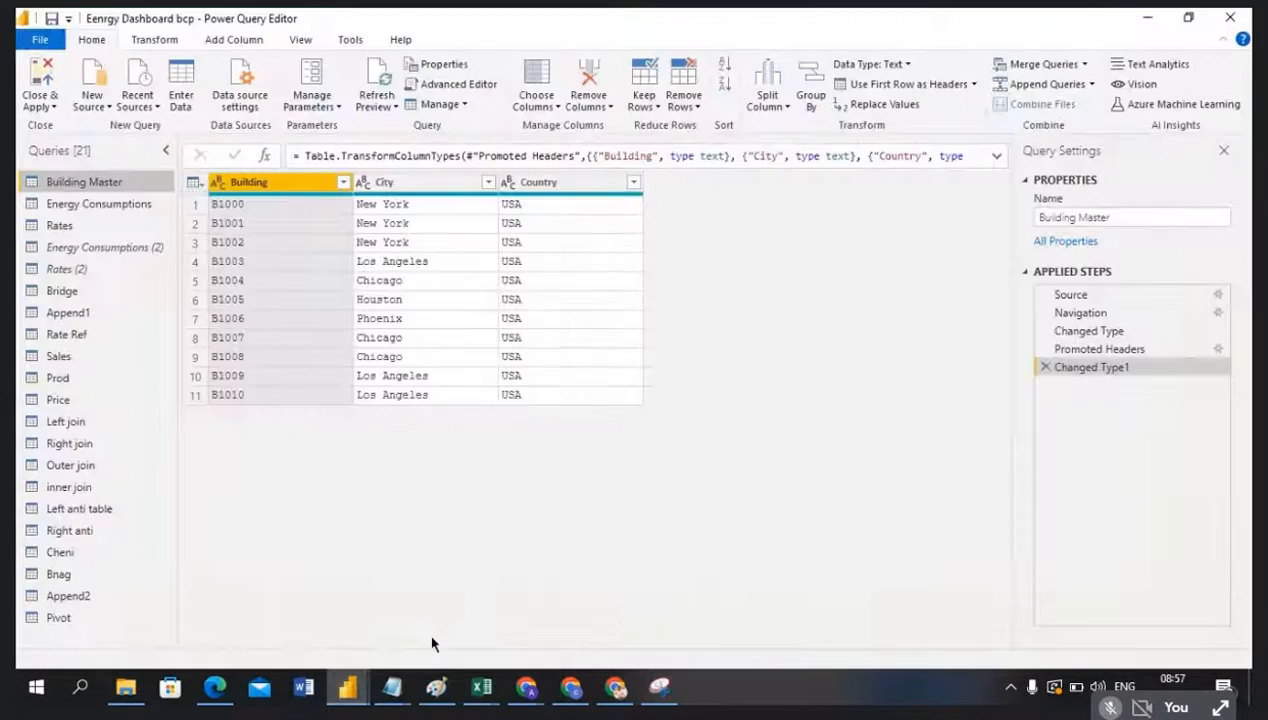
{"action": "left_click", "coordinate": [661, 689]}
{"action": "left_click_drag", "start_coordinate": [224, 51], "coordinate": [891, 131]}
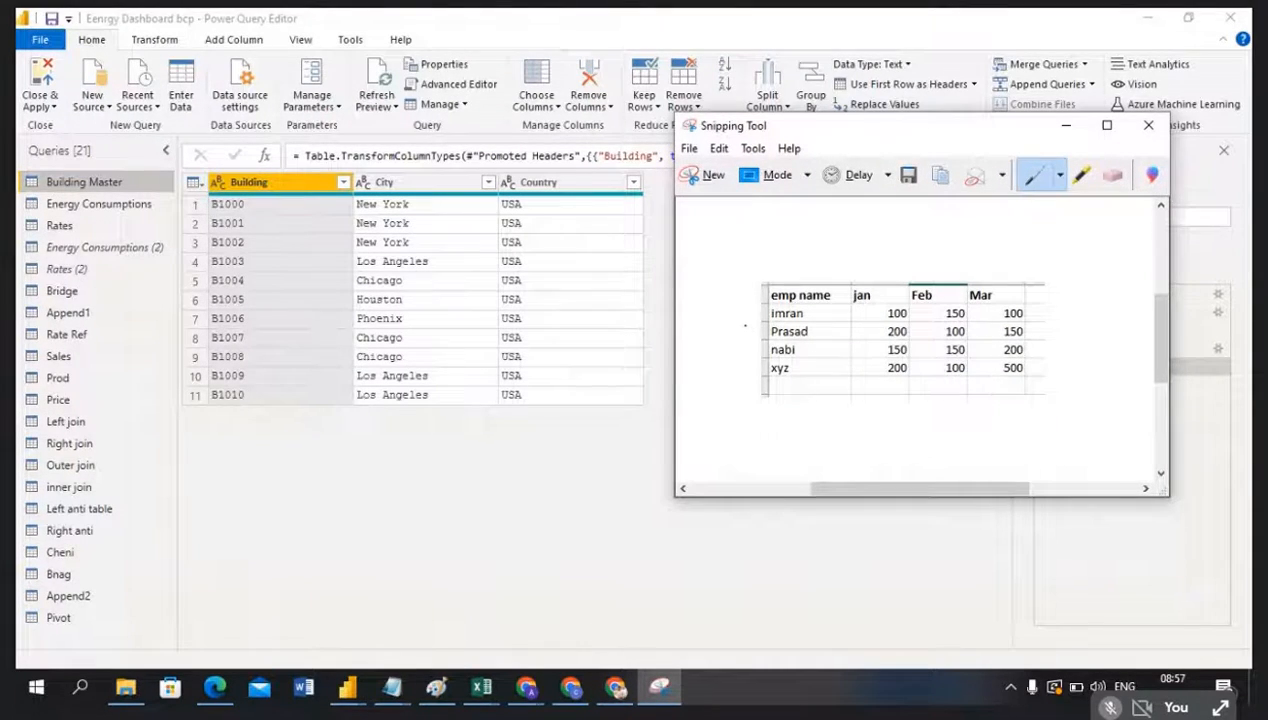
{"action": "left_click", "coordinate": [259, 543]}
{"action": "left_click", "coordinate": [62, 619]}
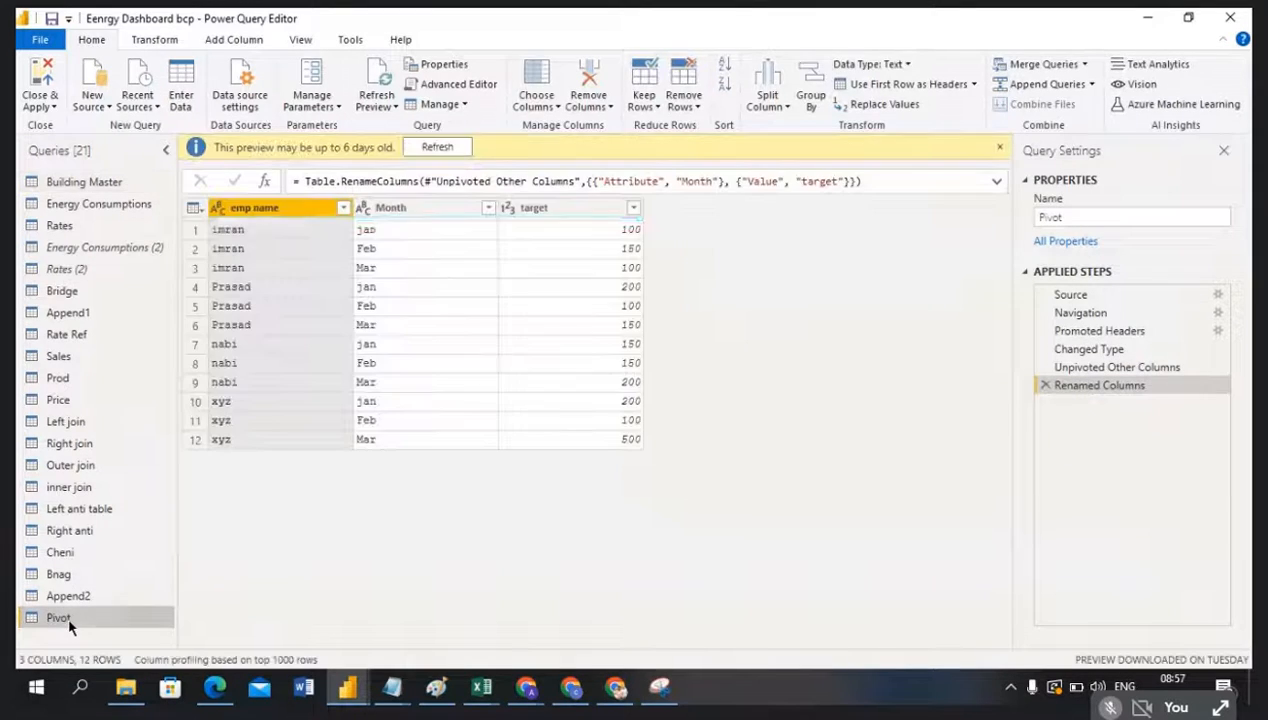
Step: Bring the snip up beside the Pivot query and draw pen lines above the month headers and below the jan column
{"action": "left_click", "coordinate": [659, 687]}
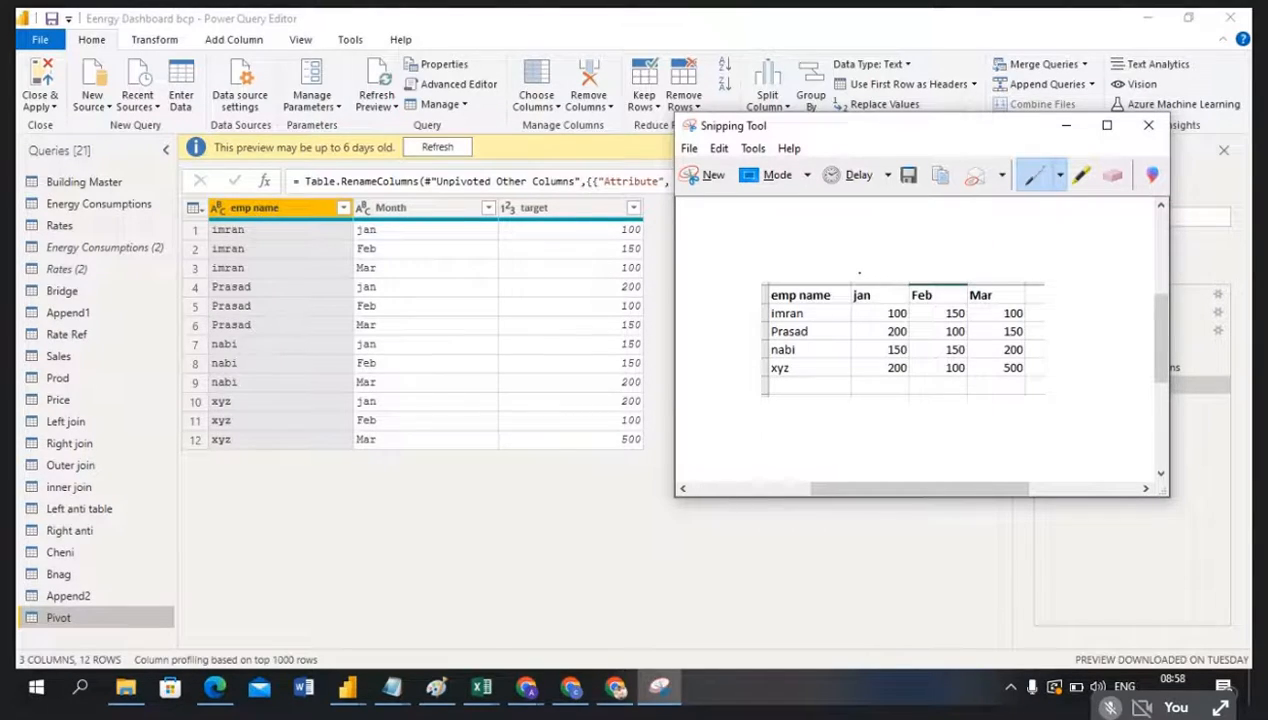
{"action": "left_click_drag", "start_coordinate": [859, 271], "coordinate": [1032, 267]}
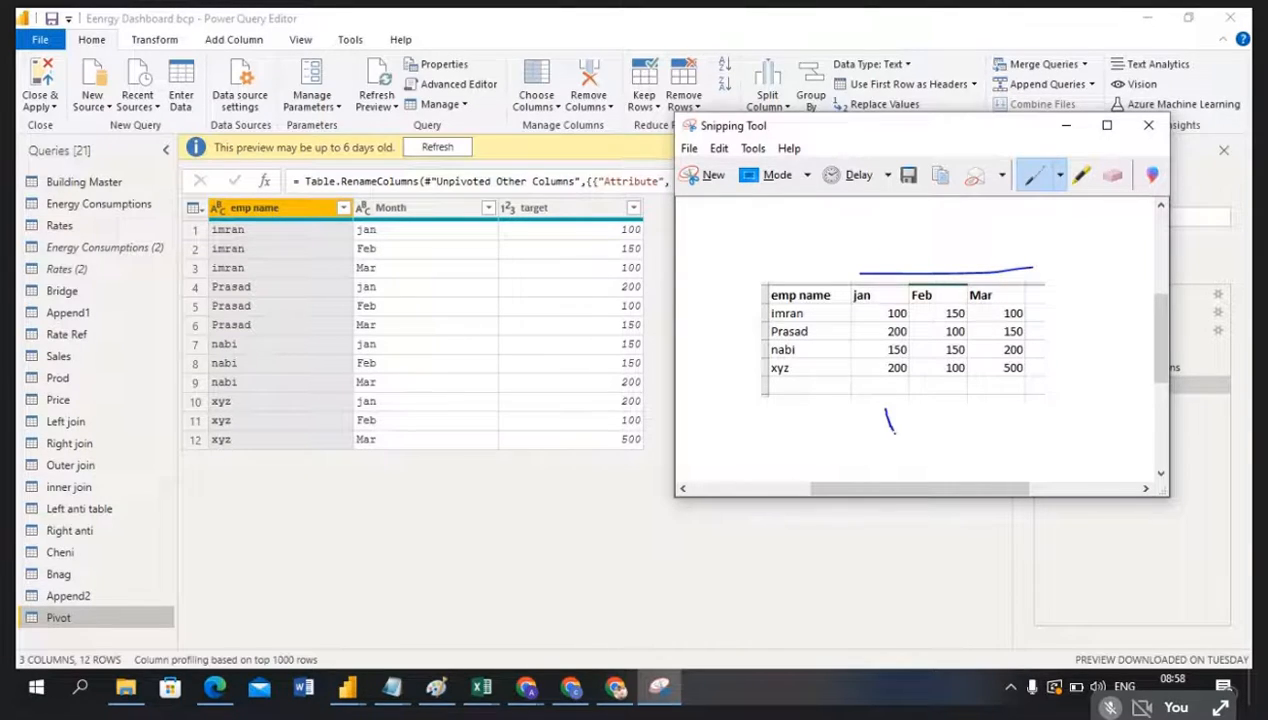
{"action": "mouse_move", "coordinate": [893, 432]}
{"action": "left_mouse_down"}
{"action": "mouse_move", "coordinate": [906, 482]}
{"action": "mouse_move", "coordinate": [901, 366]}
{"action": "mouse_move", "coordinate": [890, 430]}
{"action": "mouse_move", "coordinate": [916, 454]}
{"action": "left_mouse_up"}
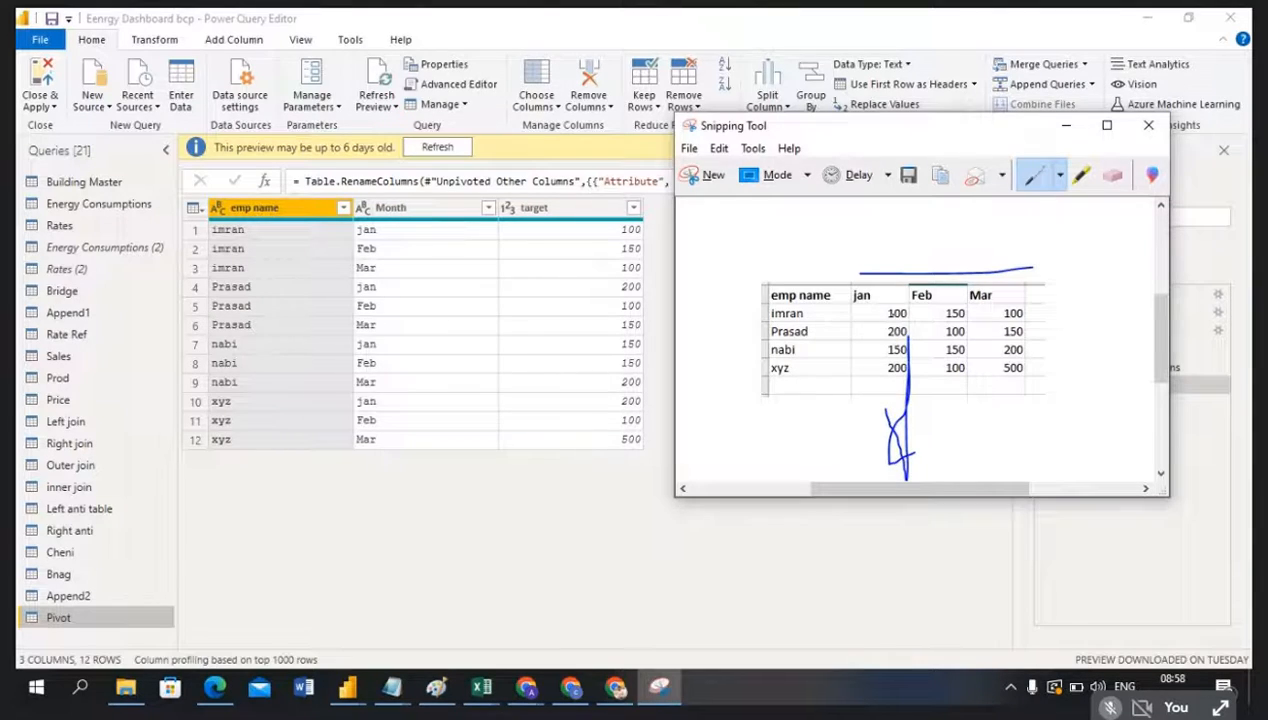
{"action": "left_click_drag", "start_coordinate": [858, 263], "coordinate": [1010, 256]}
Step: Switch to the Energy Consumptions Dataset workbook in Excel and review the jan column and the jan to Mar headers
{"action": "mouse_move", "coordinate": [483, 688]}
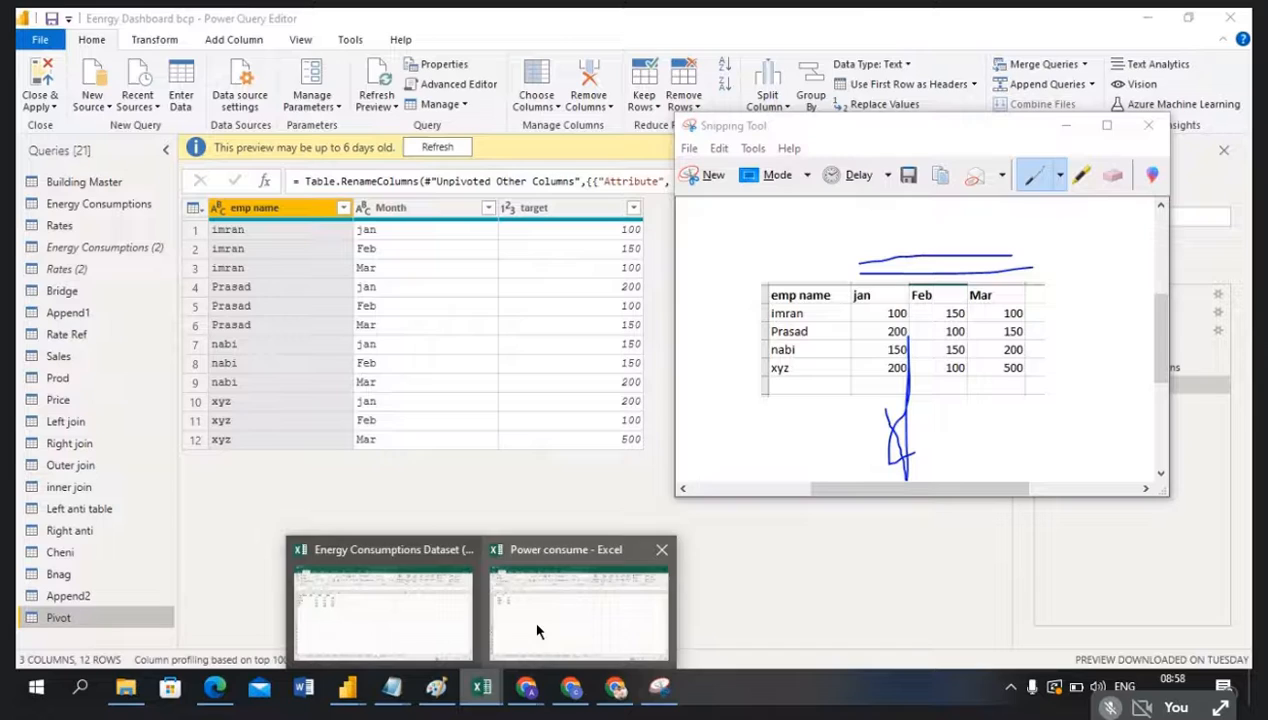
{"action": "left_click", "coordinate": [400, 622]}
{"action": "left_click", "coordinate": [136, 216]}
{"action": "left_click_drag", "start_coordinate": [136, 216], "coordinate": [286, 213]}
{"action": "left_click_drag", "start_coordinate": [163, 328], "coordinate": [161, 428]}
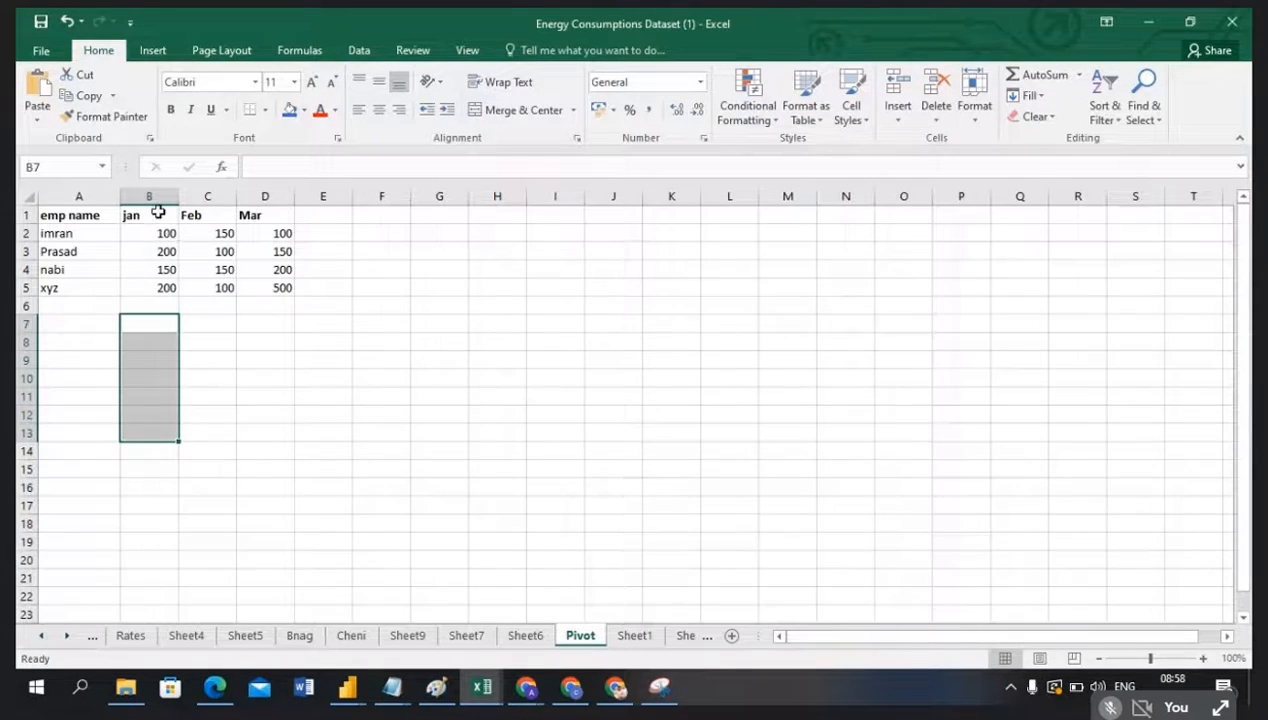
{"action": "left_click_drag", "start_coordinate": [158, 216], "coordinate": [157, 288]}
{"action": "left_click_drag", "start_coordinate": [166, 215], "coordinate": [270, 210]}
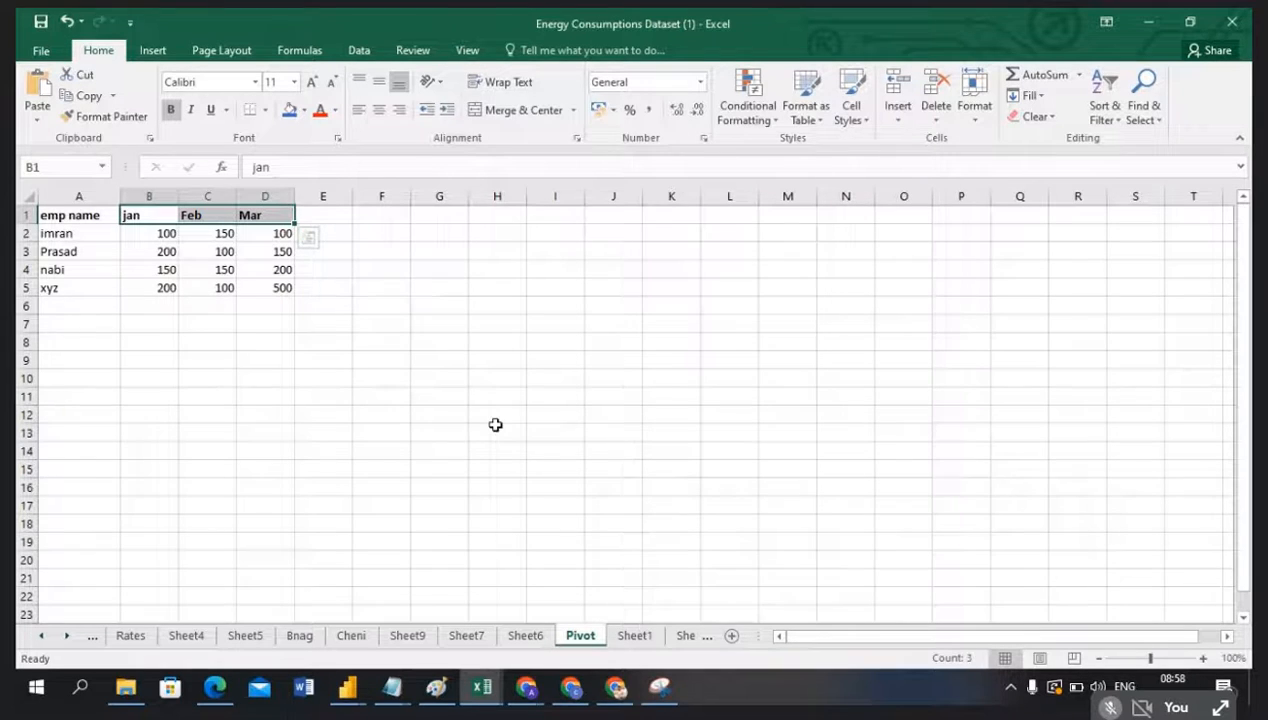
Step: Switch back to the Pivot query in Power Query Editor and examine the unpivoted Month and target columns
{"action": "key", "text": "alt+Tab"}
{"action": "left_click", "coordinate": [348, 677]}
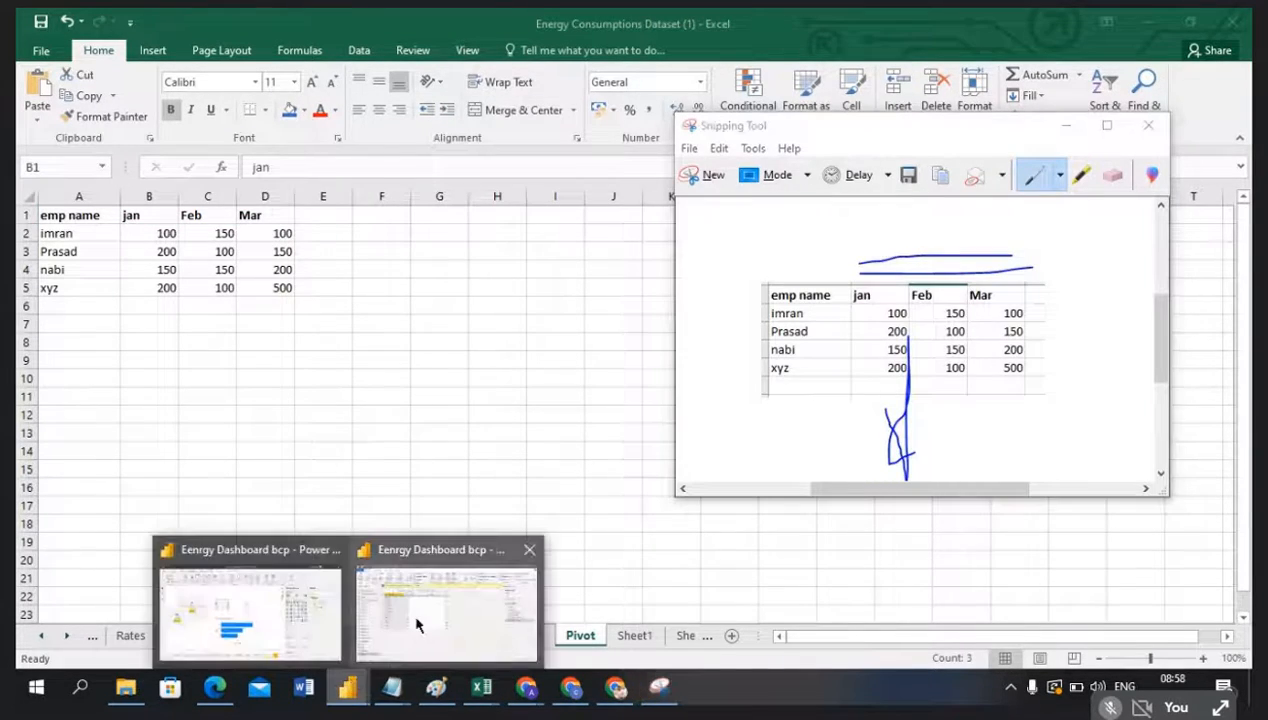
{"action": "left_click", "coordinate": [417, 622]}
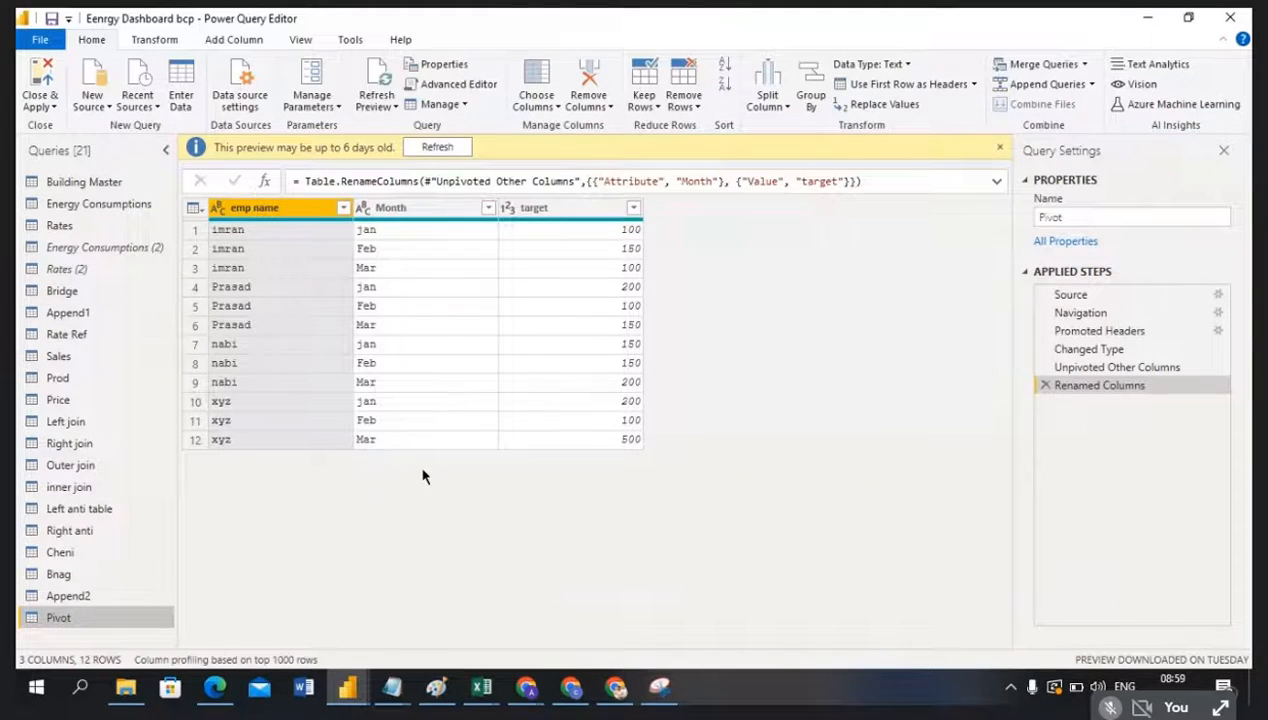
{"action": "left_click", "coordinate": [417, 210]}
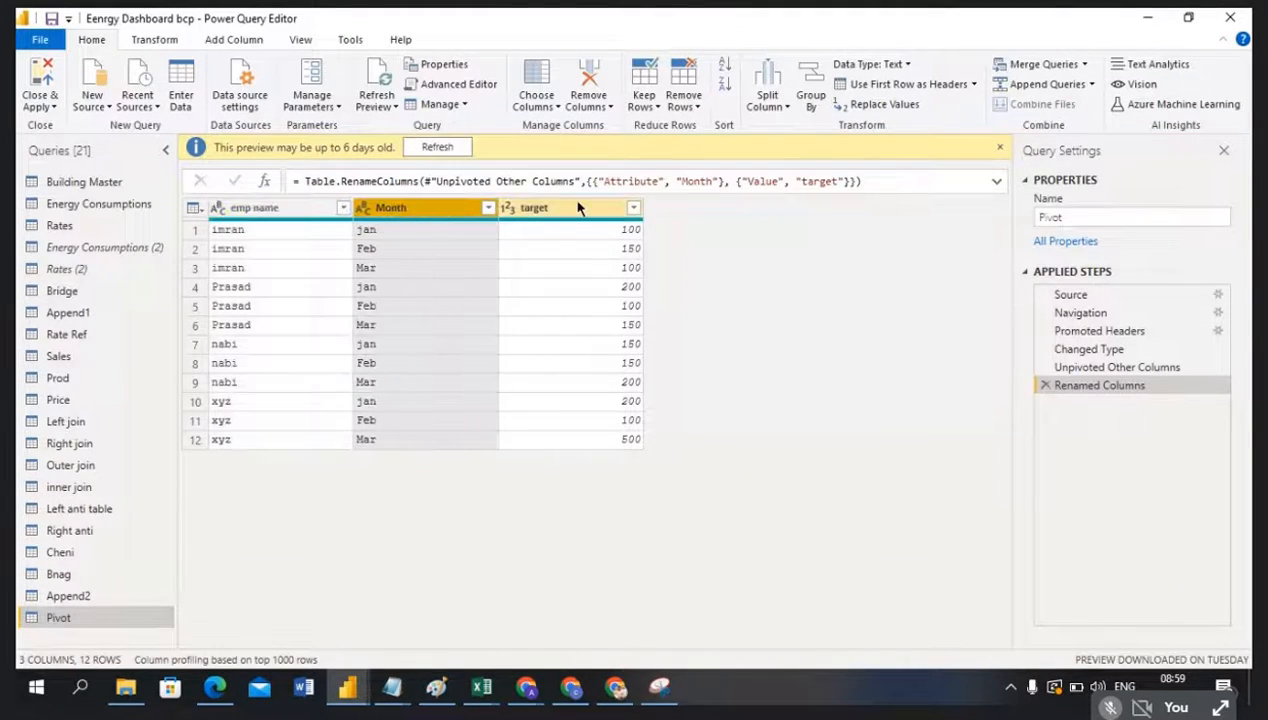
{"action": "left_click", "coordinate": [565, 208]}
{"action": "left_click", "coordinate": [420, 208]}
{"action": "left_click", "coordinate": [530, 210]}
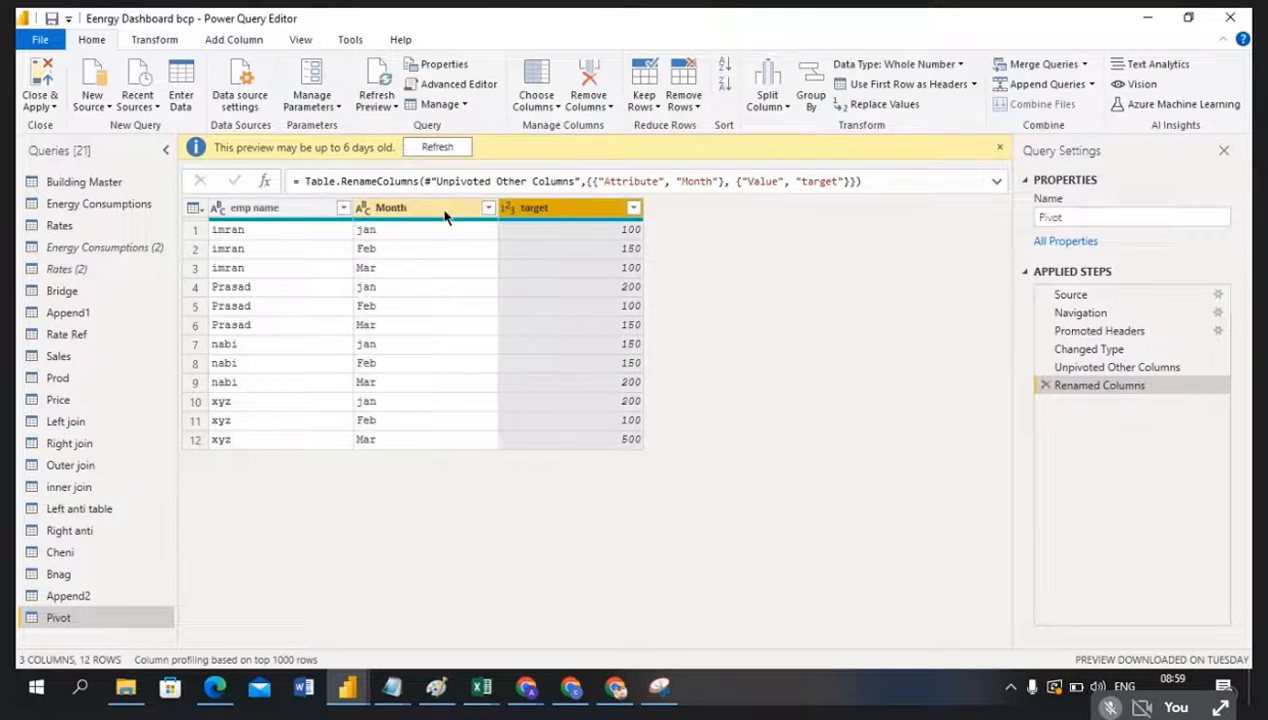
Step: Compare the Month and target columns with the jan to Mar headers in the Energy Consumptions Dataset workbook in Excel, and return to Power Query Editor
{"action": "left_click", "coordinate": [456, 210]}
{"action": "left_click", "coordinate": [526, 208]}
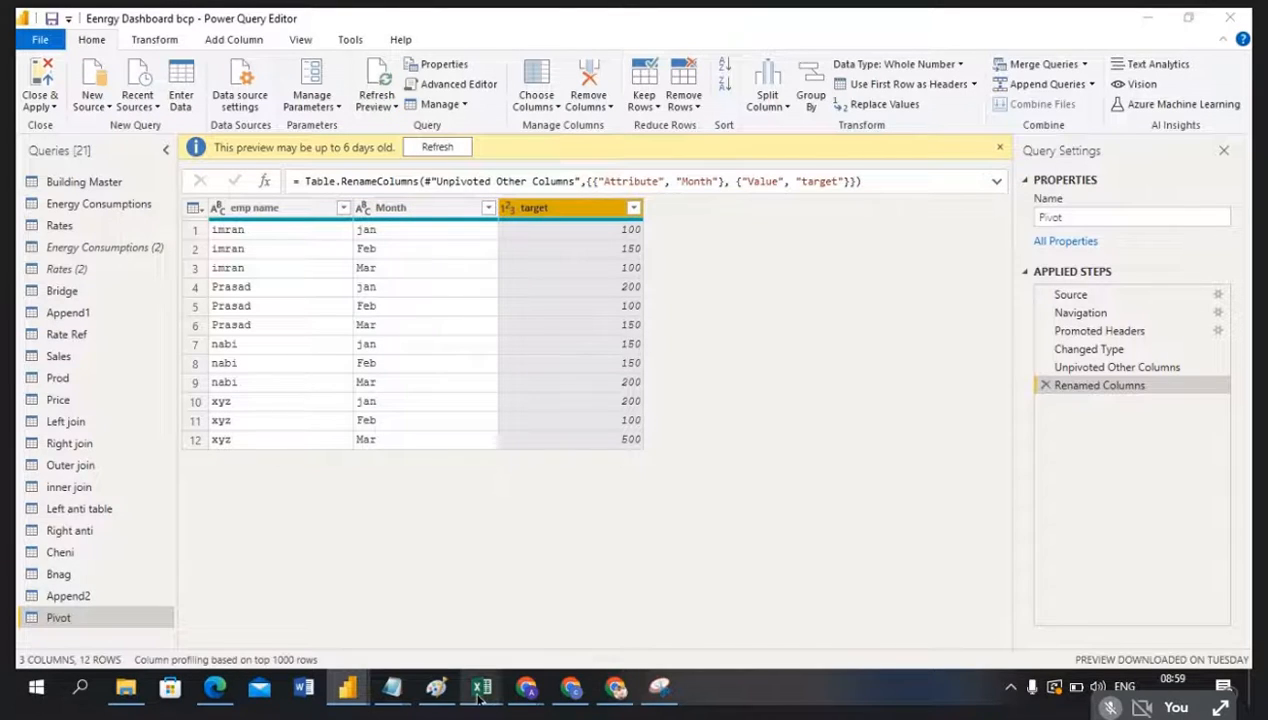
{"action": "mouse_move", "coordinate": [481, 687]}
{"action": "left_click", "coordinate": [418, 630]}
{"action": "left_click", "coordinate": [192, 394]}
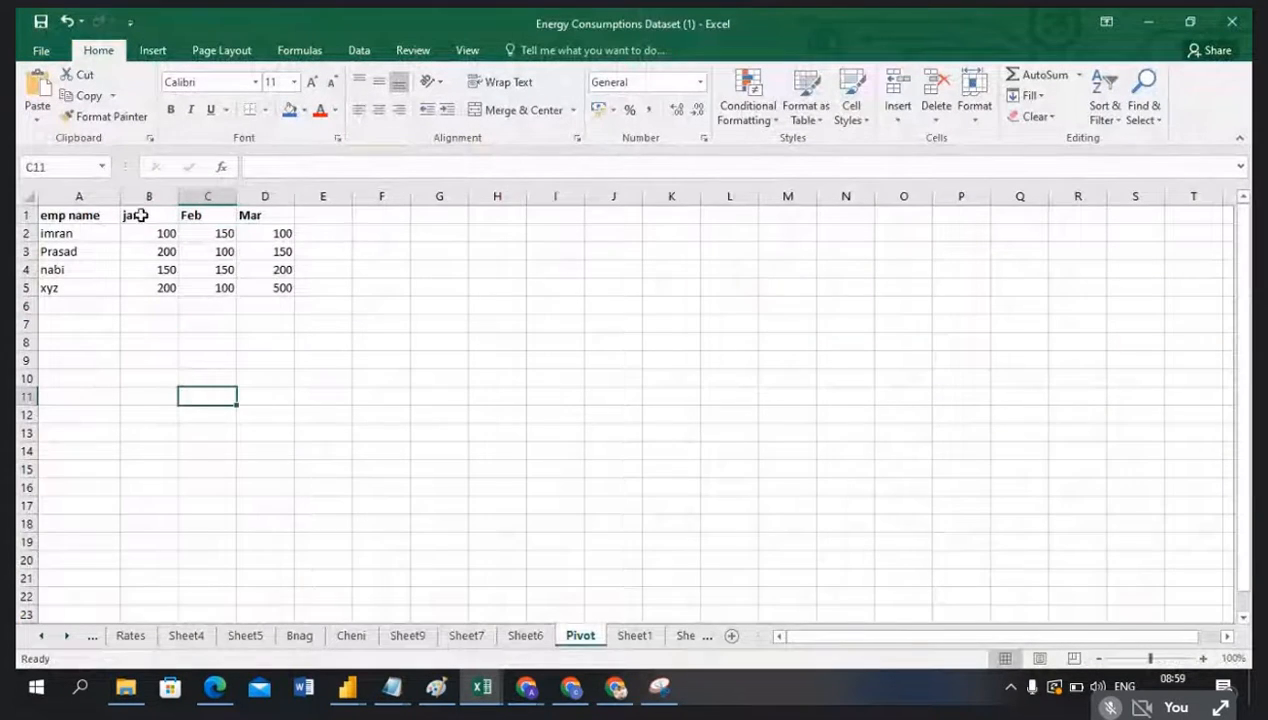
{"action": "left_click_drag", "start_coordinate": [133, 213], "coordinate": [266, 214]}
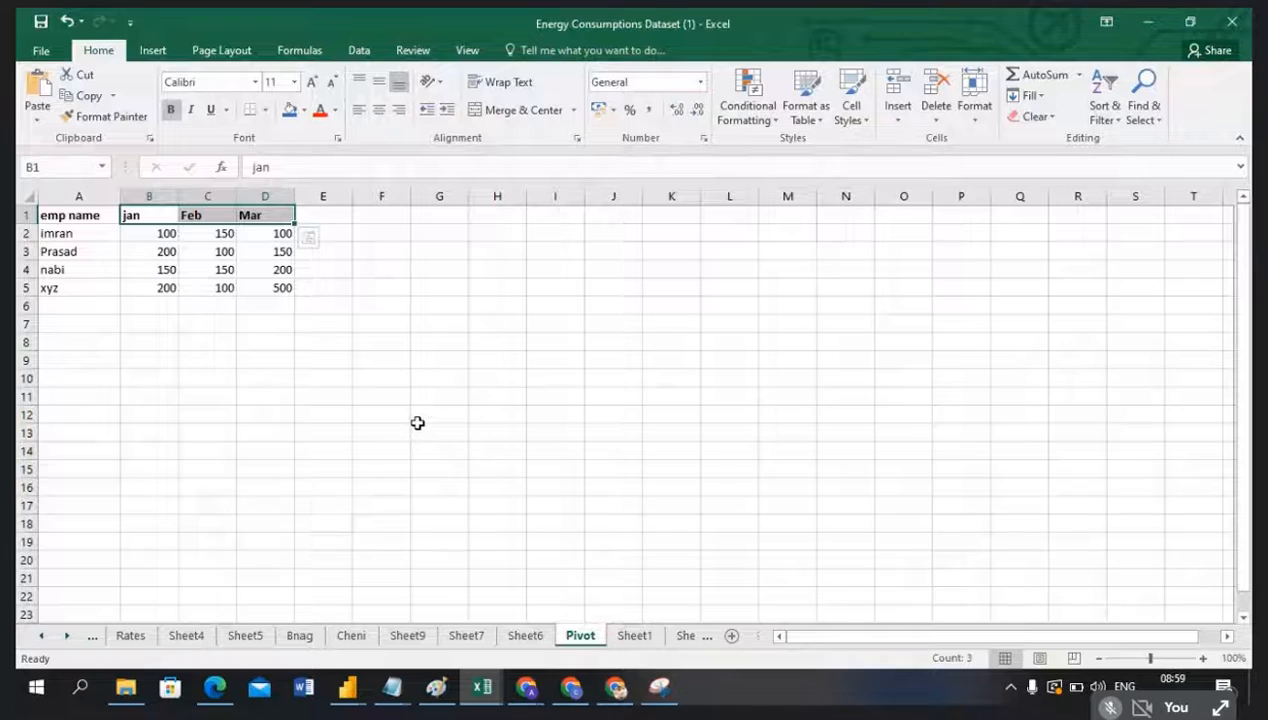
{"action": "key", "text": "alt+Tab"}
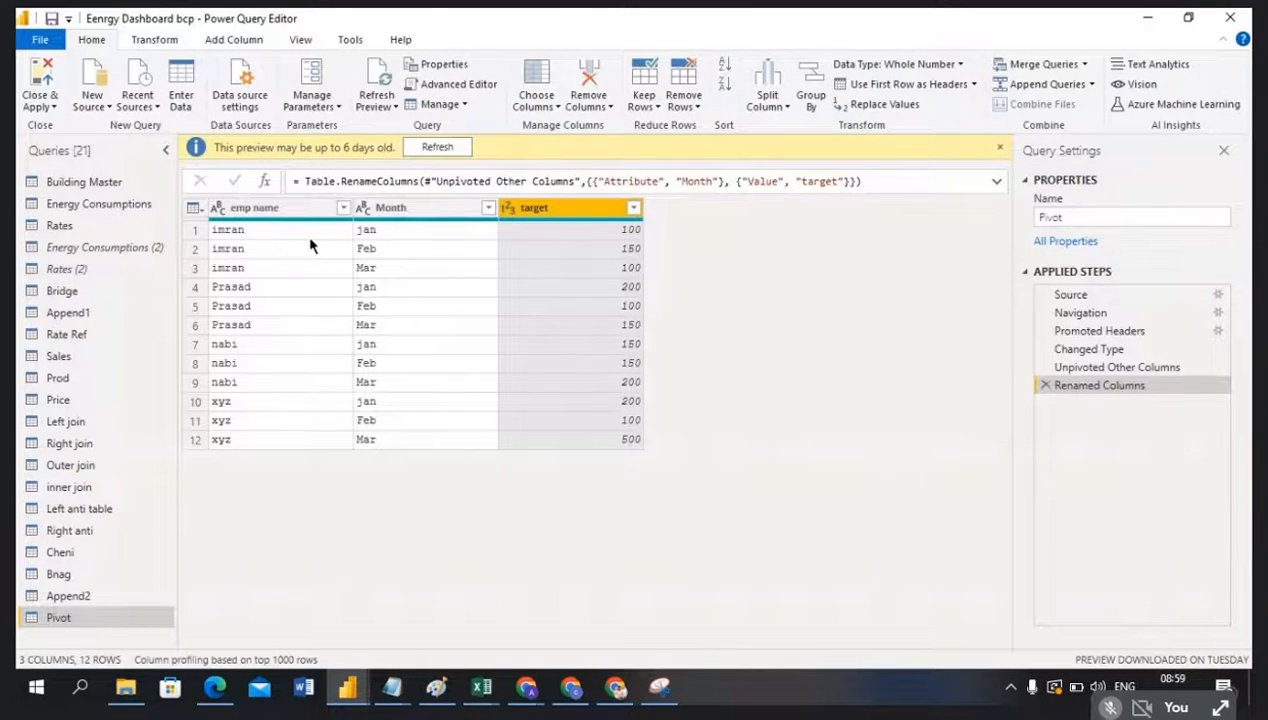
Step: Pivot the Month column of the Pivot query into separate month columns, using target as the values column
{"action": "left_click", "coordinate": [267, 210]}
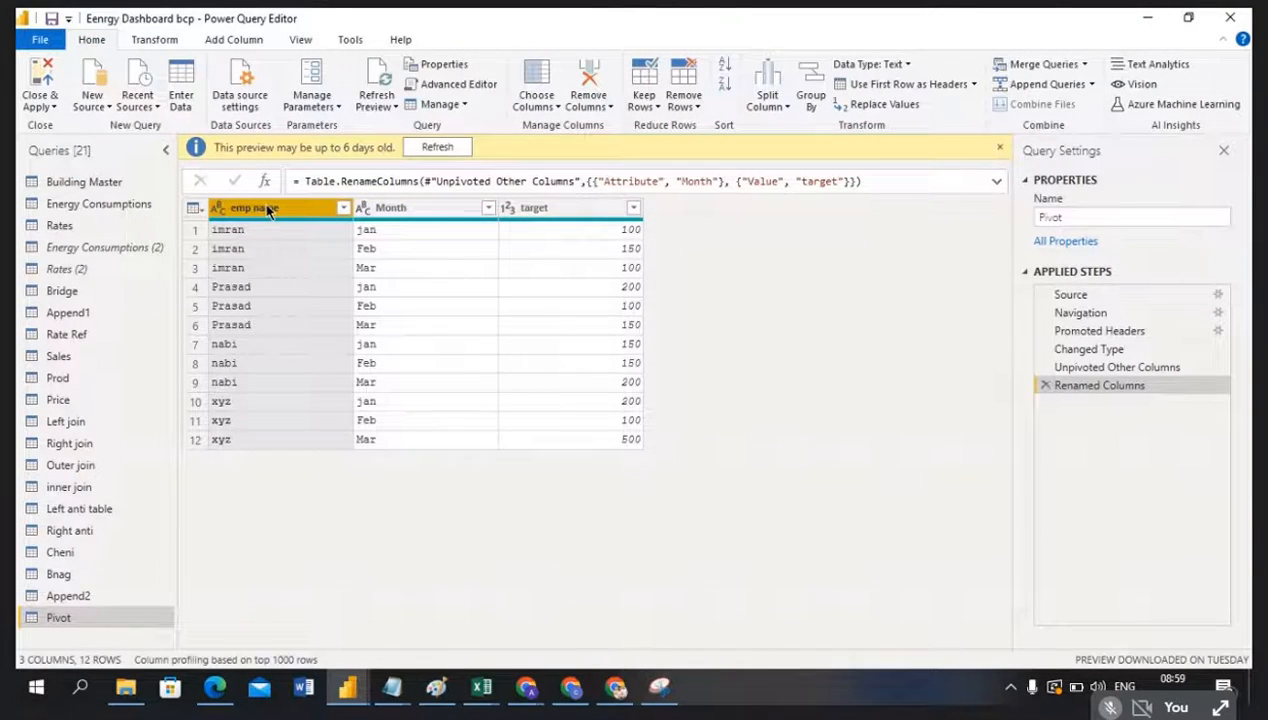
{"action": "left_click", "coordinate": [160, 41]}
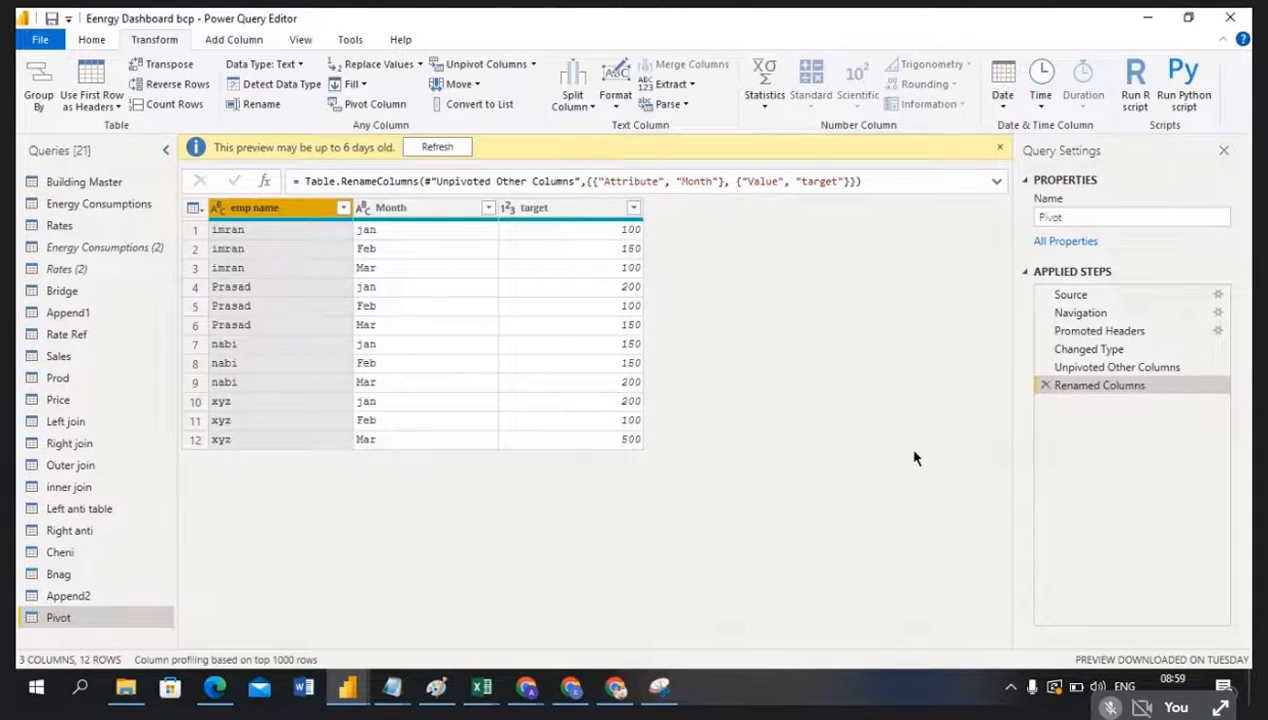
{"action": "left_click", "coordinate": [534, 65]}
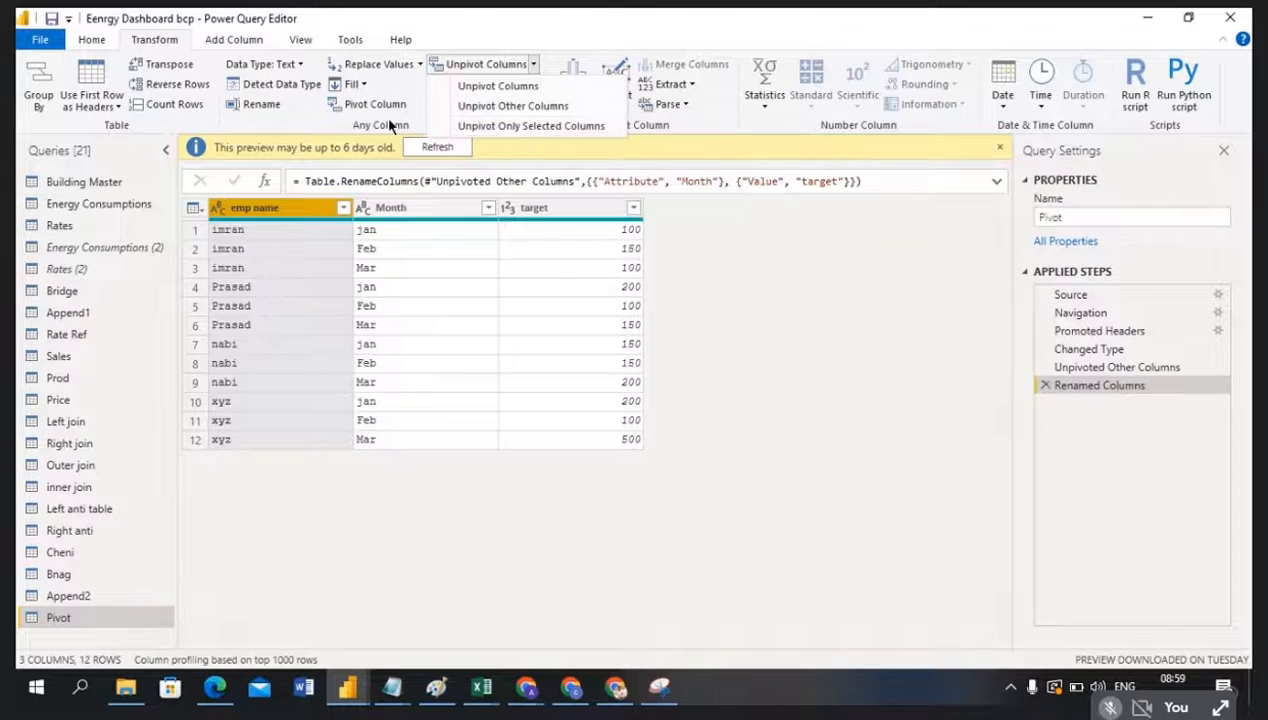
{"action": "left_click", "coordinate": [790, 296]}
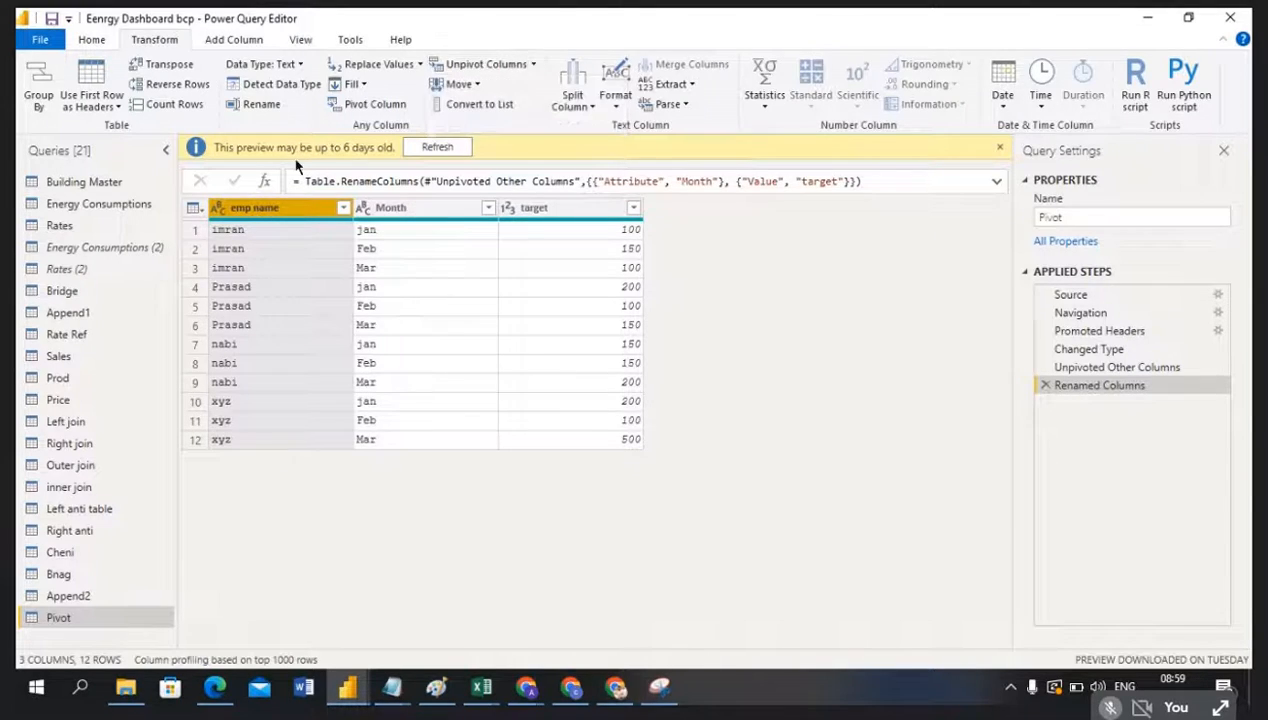
{"action": "left_click", "coordinate": [419, 214]}
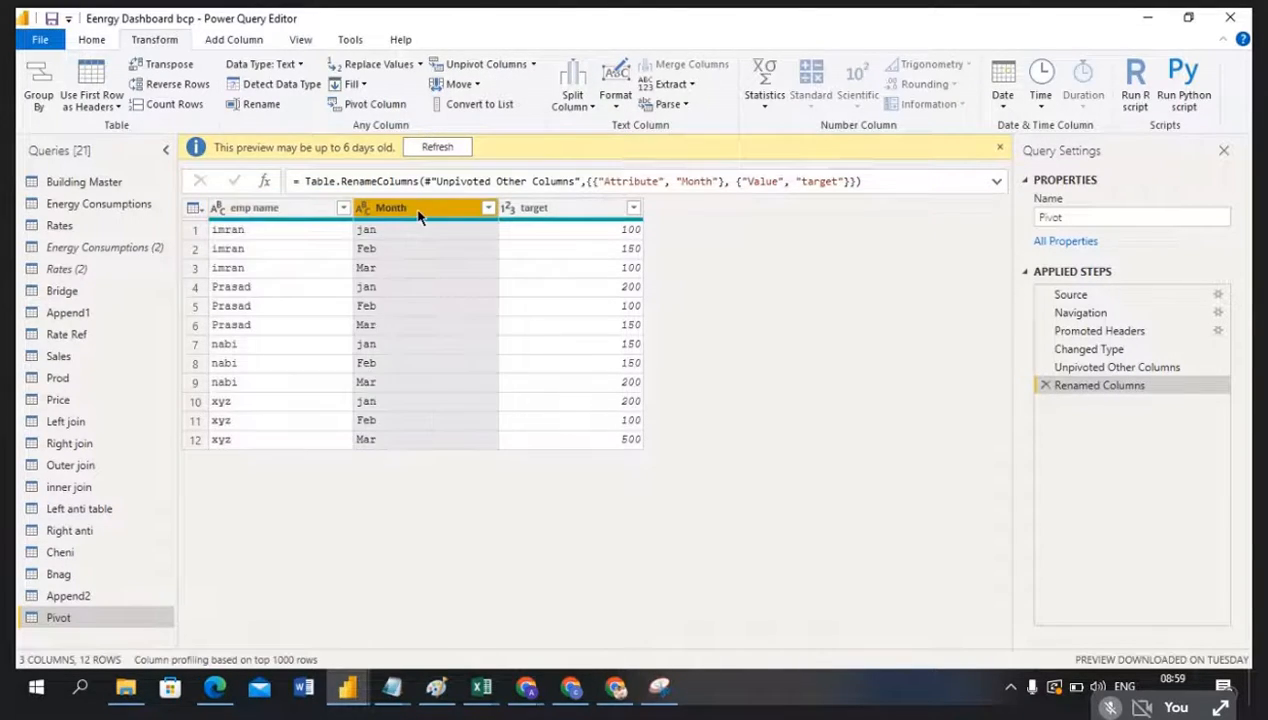
{"action": "left_click", "coordinate": [546, 214], "text": "ctrl"}
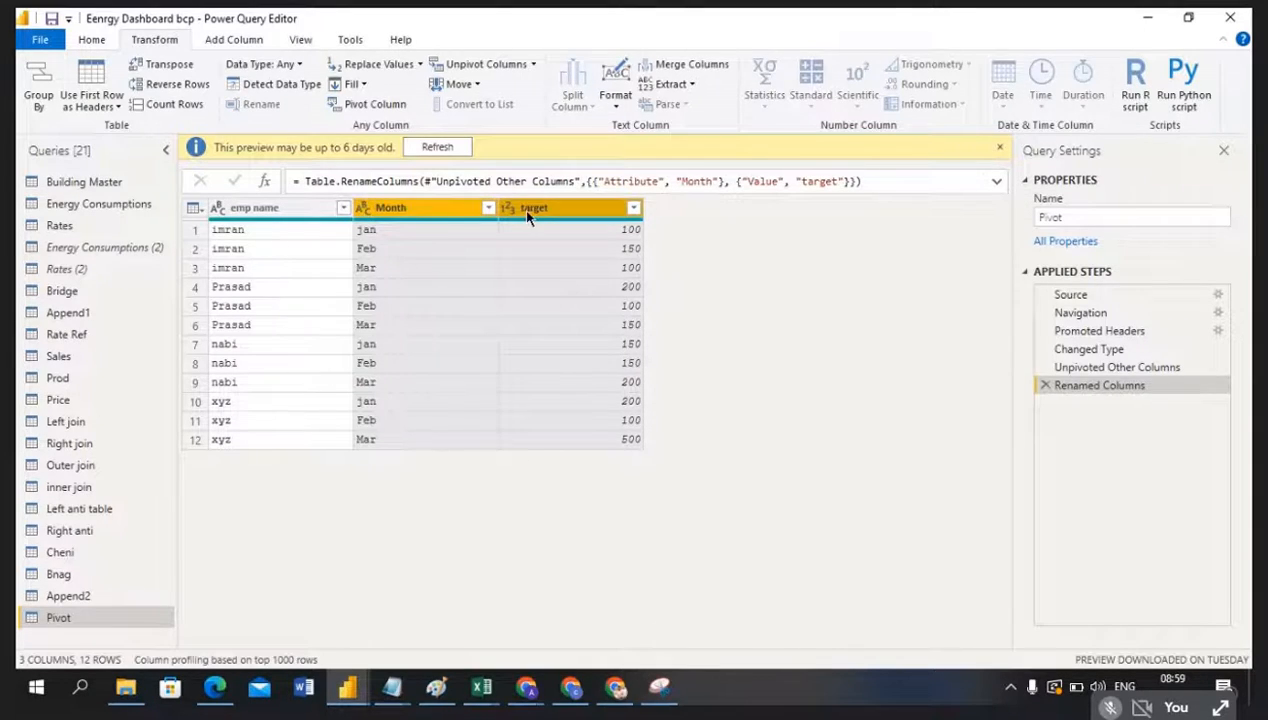
{"action": "left_click", "coordinate": [374, 105]}
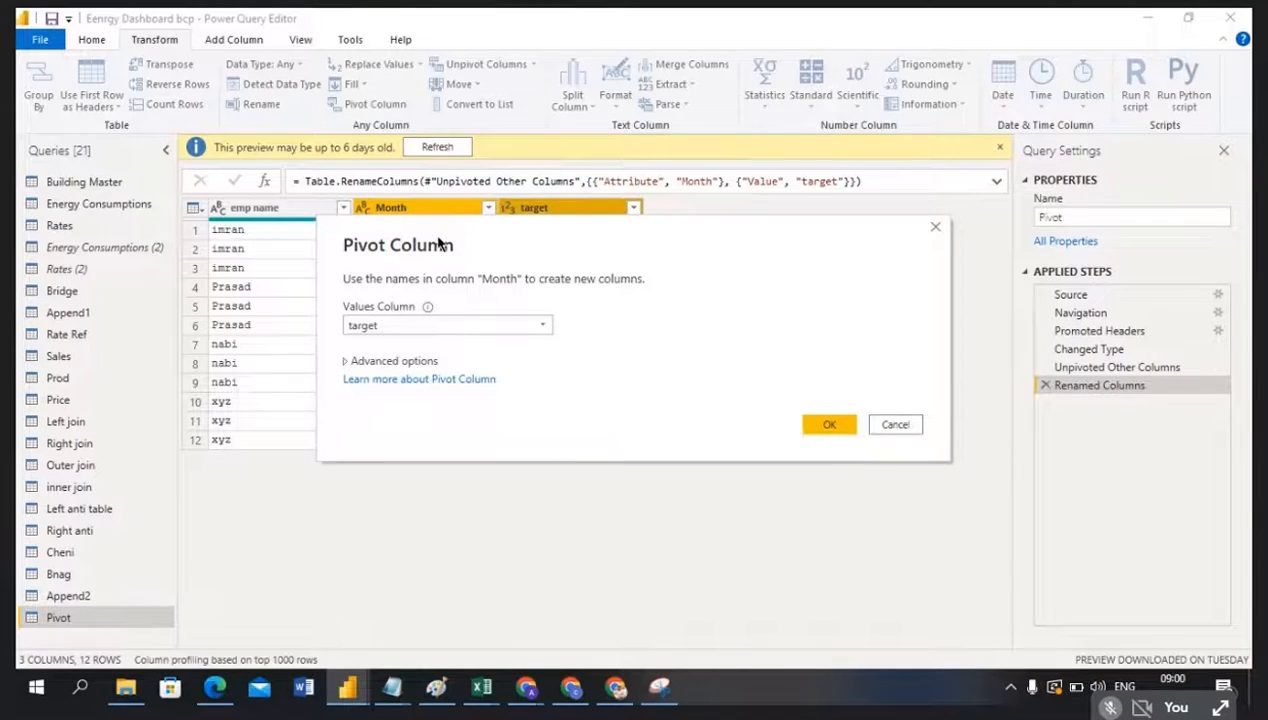
{"action": "left_click", "coordinate": [830, 428]}
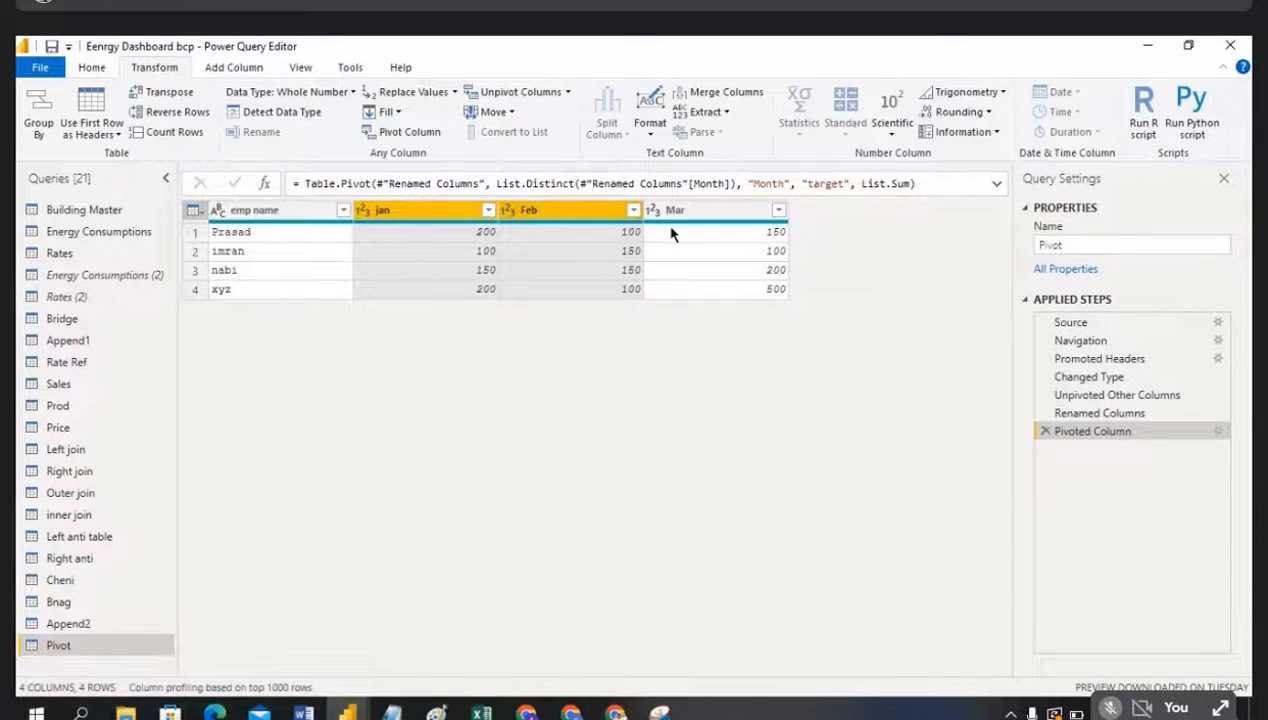
Step: Unpivot the jan, Feb and Mar columns back into attribute and value pairs
{"action": "left_click", "coordinate": [721, 211], "text": "ctrl"}
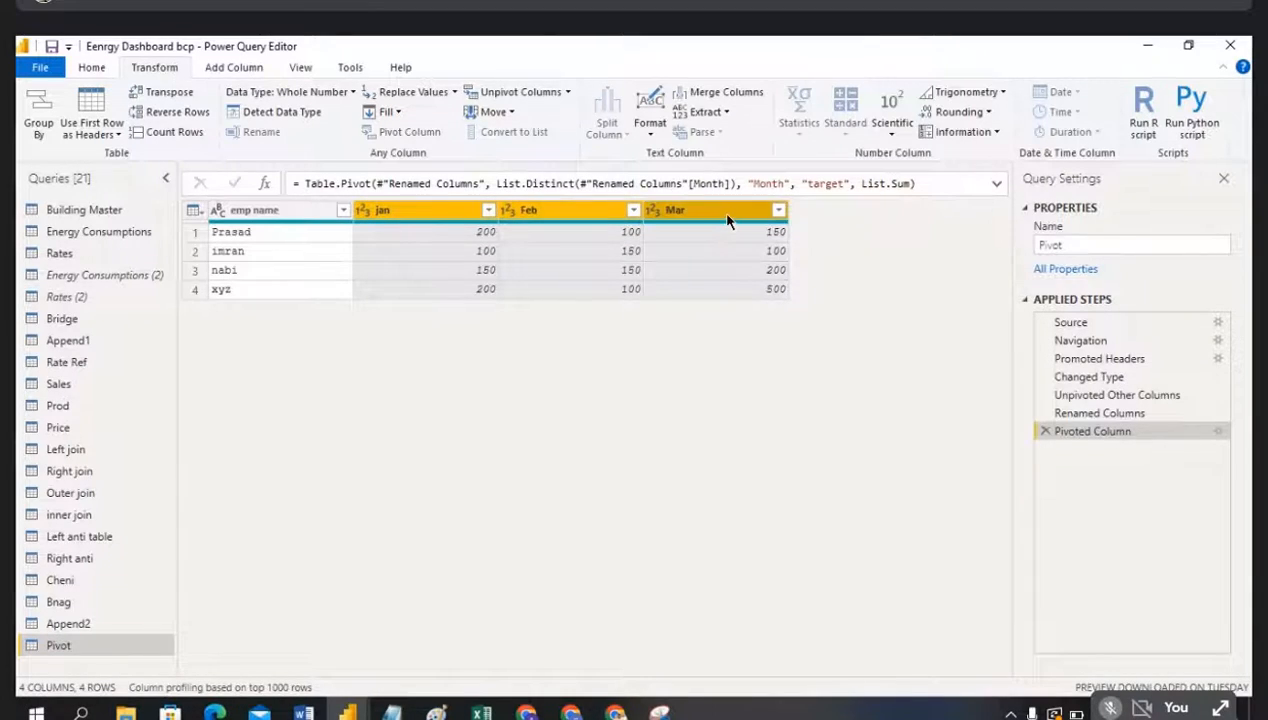
{"action": "left_click", "coordinate": [568, 92]}
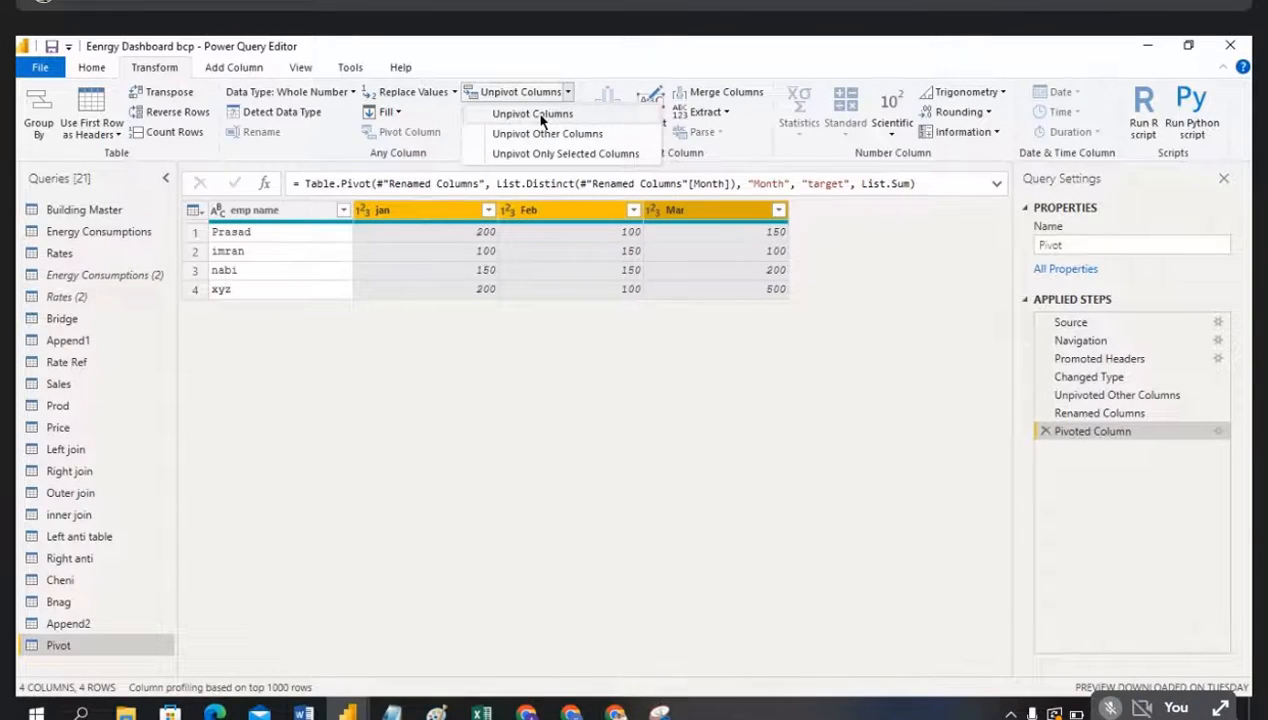
{"action": "left_click", "coordinate": [540, 116]}
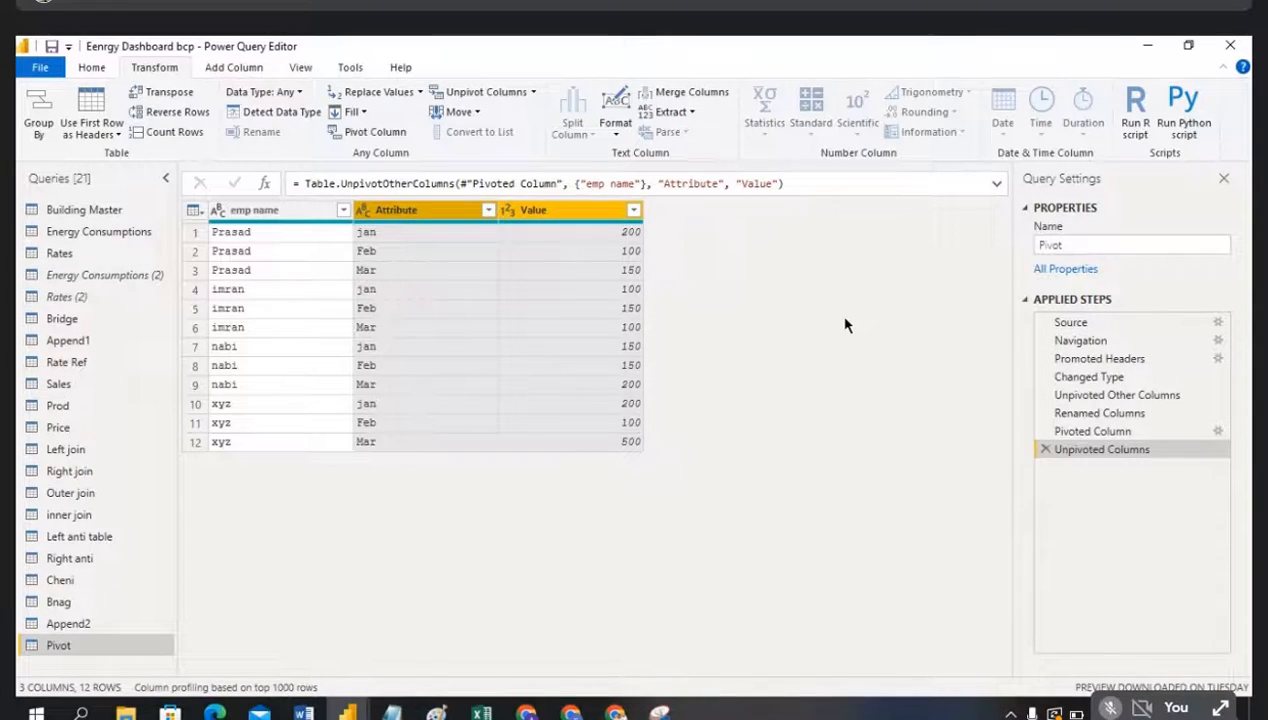
Step: Move the Value column one place left so that it precedes the Attribute column
{"action": "left_click", "coordinate": [478, 112]}
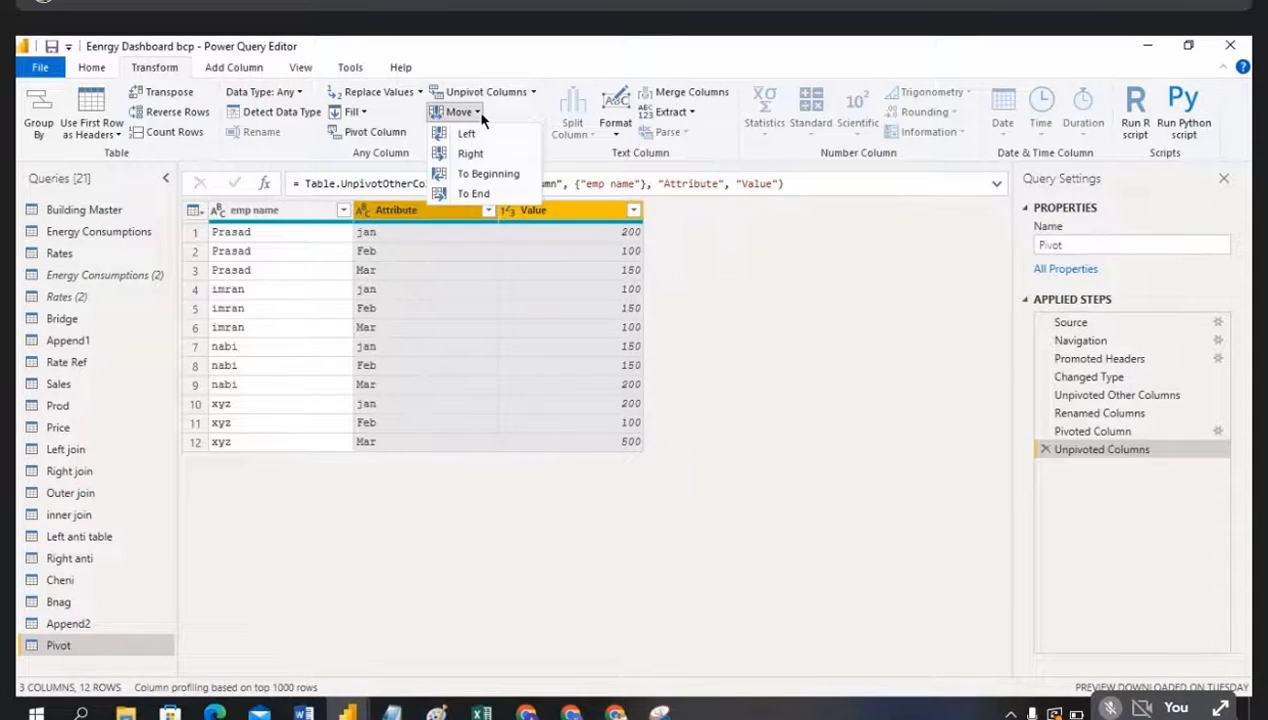
{"action": "left_click", "coordinate": [829, 283]}
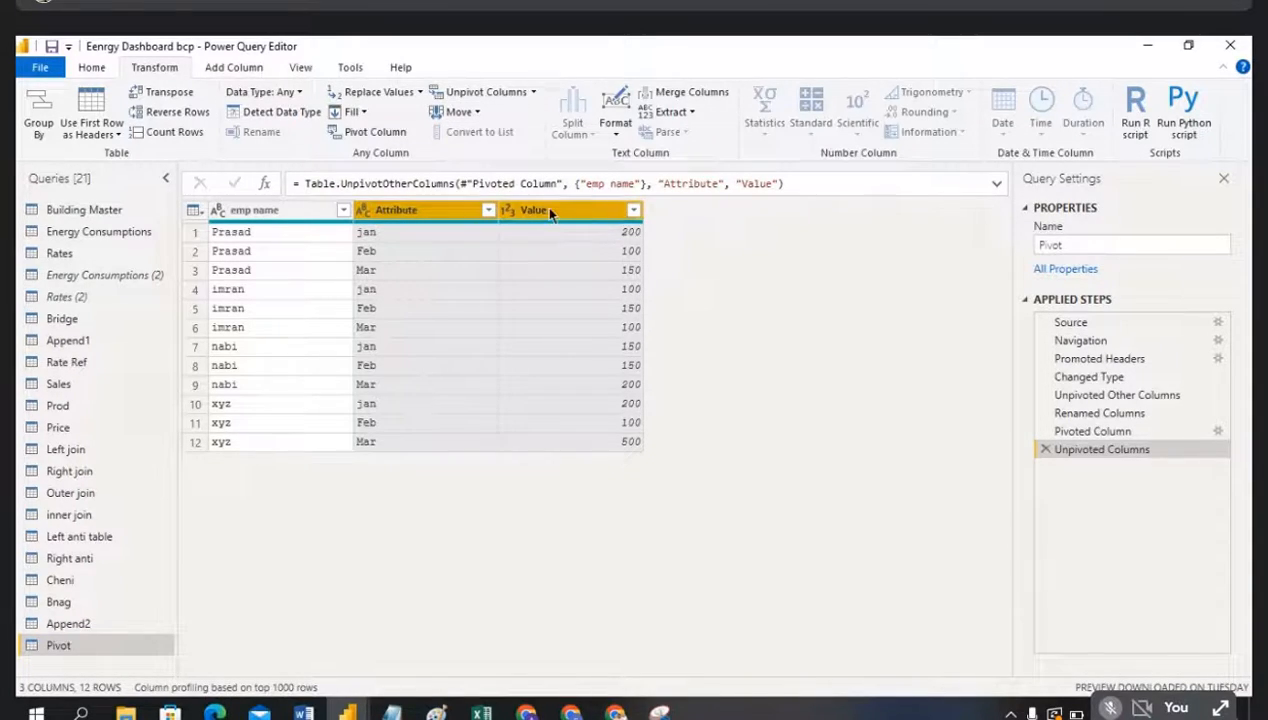
{"action": "left_click", "coordinate": [551, 214]}
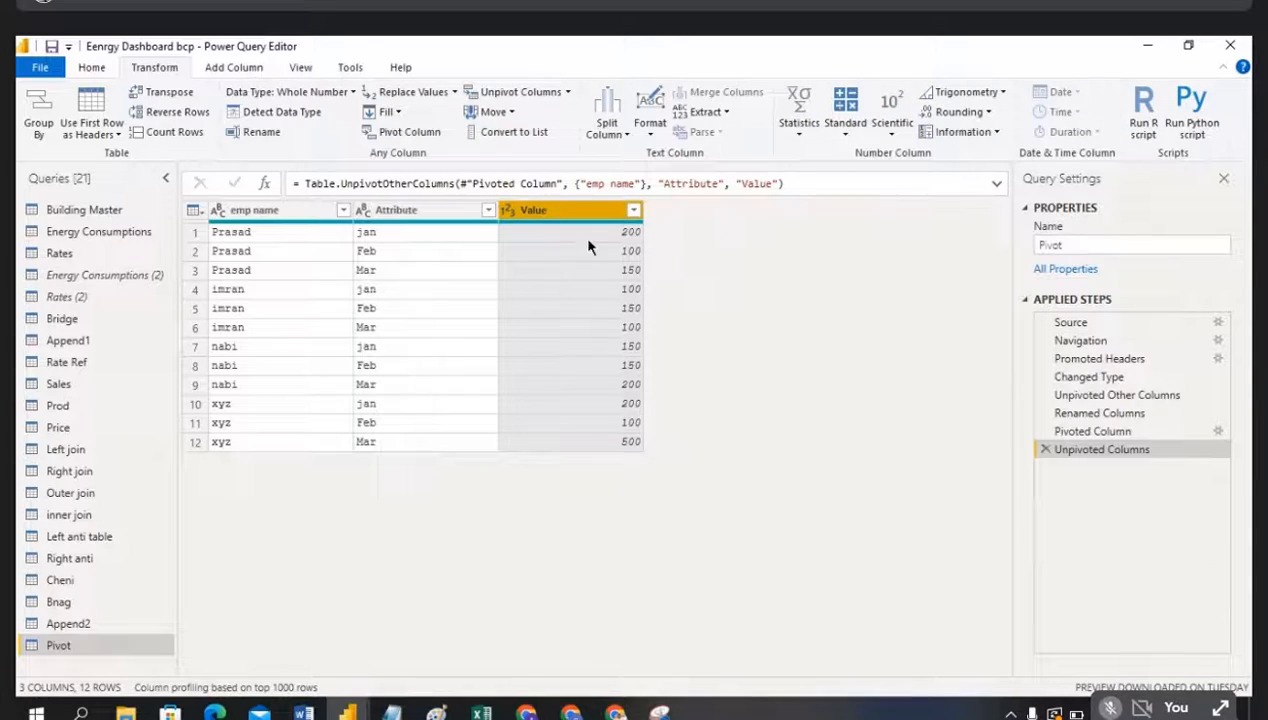
{"action": "left_click", "coordinate": [495, 112]}
{"action": "left_click", "coordinate": [502, 134]}
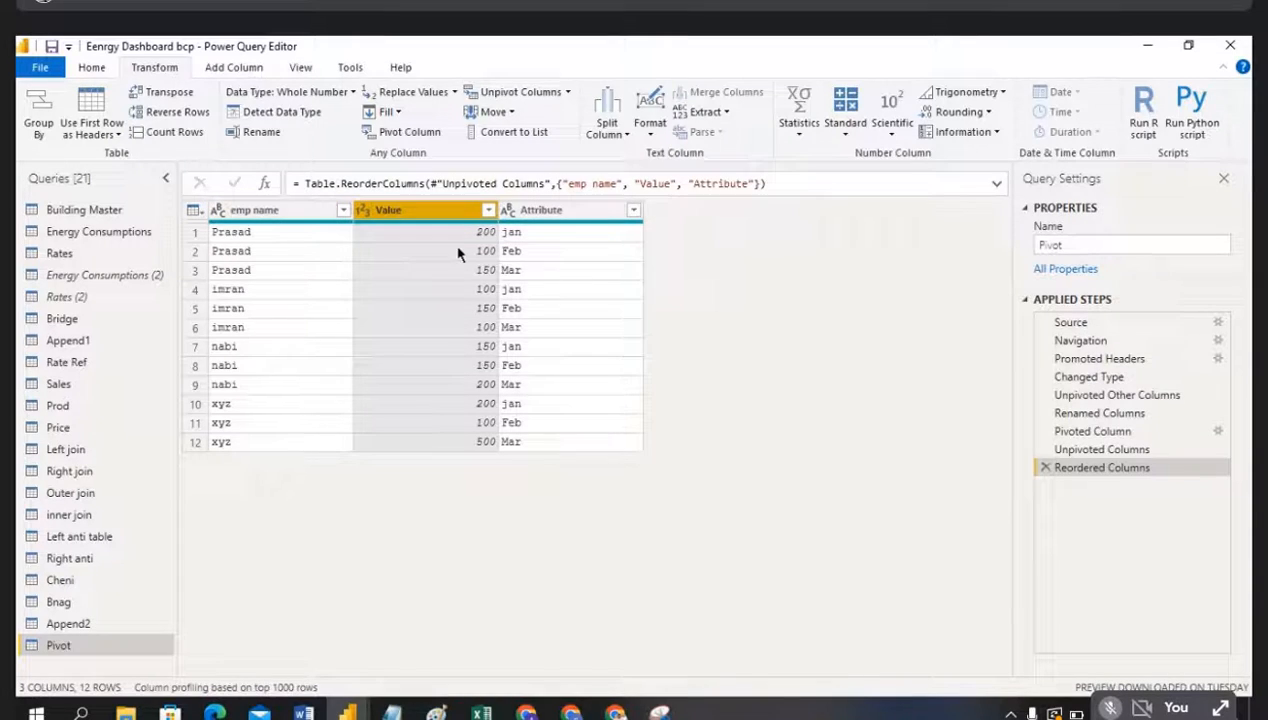
Step: Swap the order of the Attribute and Value columns repeatedly, finishing with Attribute ahead of Value
{"action": "left_click_drag", "start_coordinate": [590, 215], "coordinate": [445, 214]}
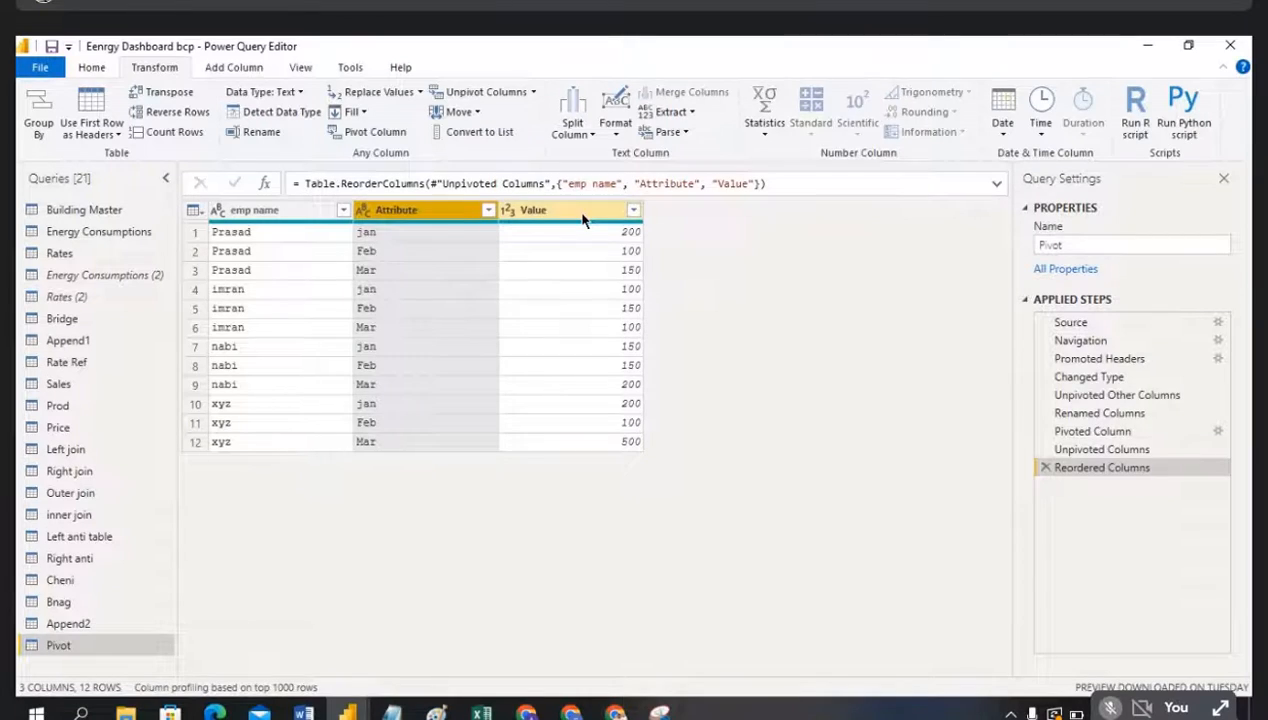
{"action": "left_click_drag", "start_coordinate": [583, 218], "coordinate": [458, 208]}
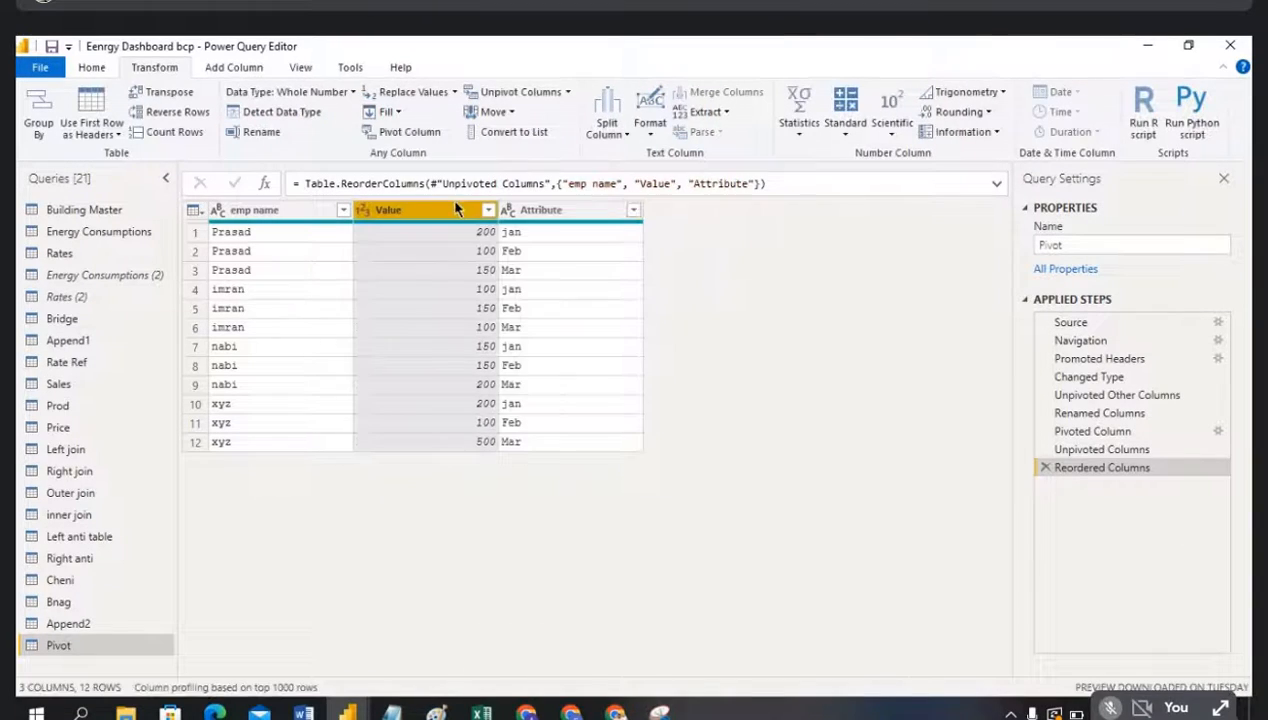
{"action": "left_click", "coordinate": [588, 214]}
{"action": "left_click_drag", "start_coordinate": [588, 216], "coordinate": [461, 210]}
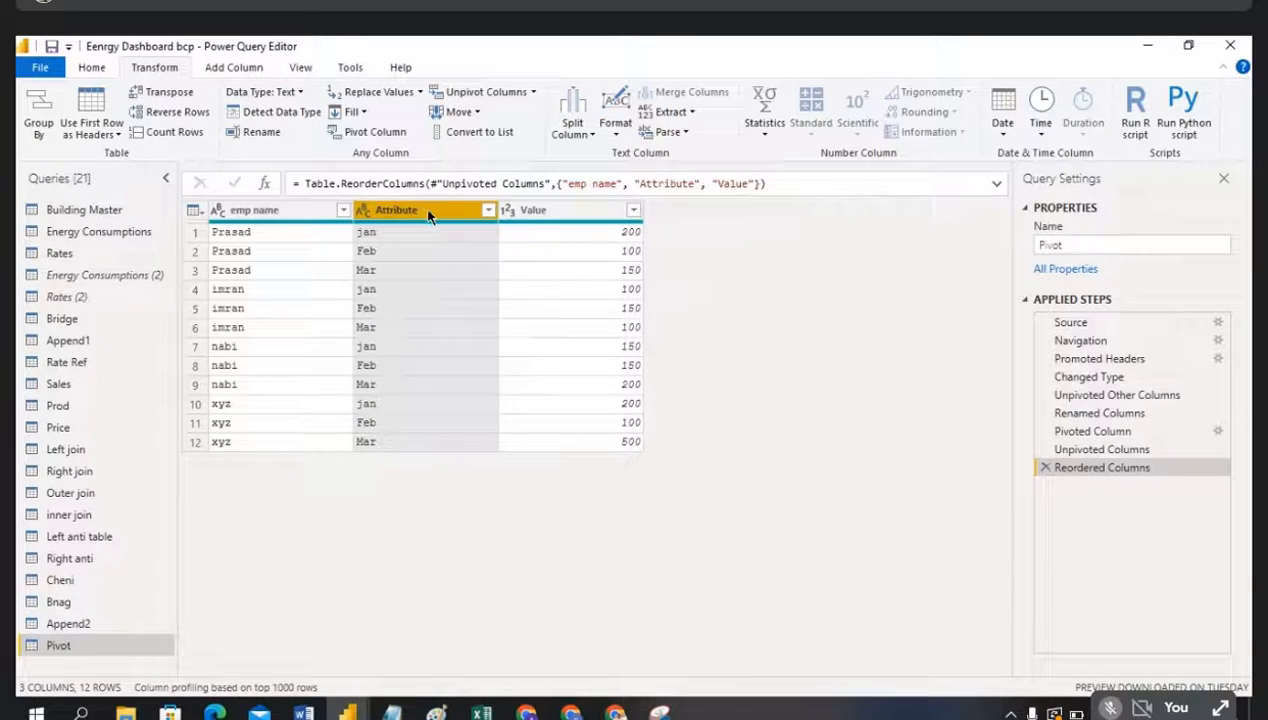
Step: Review the date options and the text transform options offered for the Attribute column
{"action": "left_click", "coordinate": [1003, 137]}
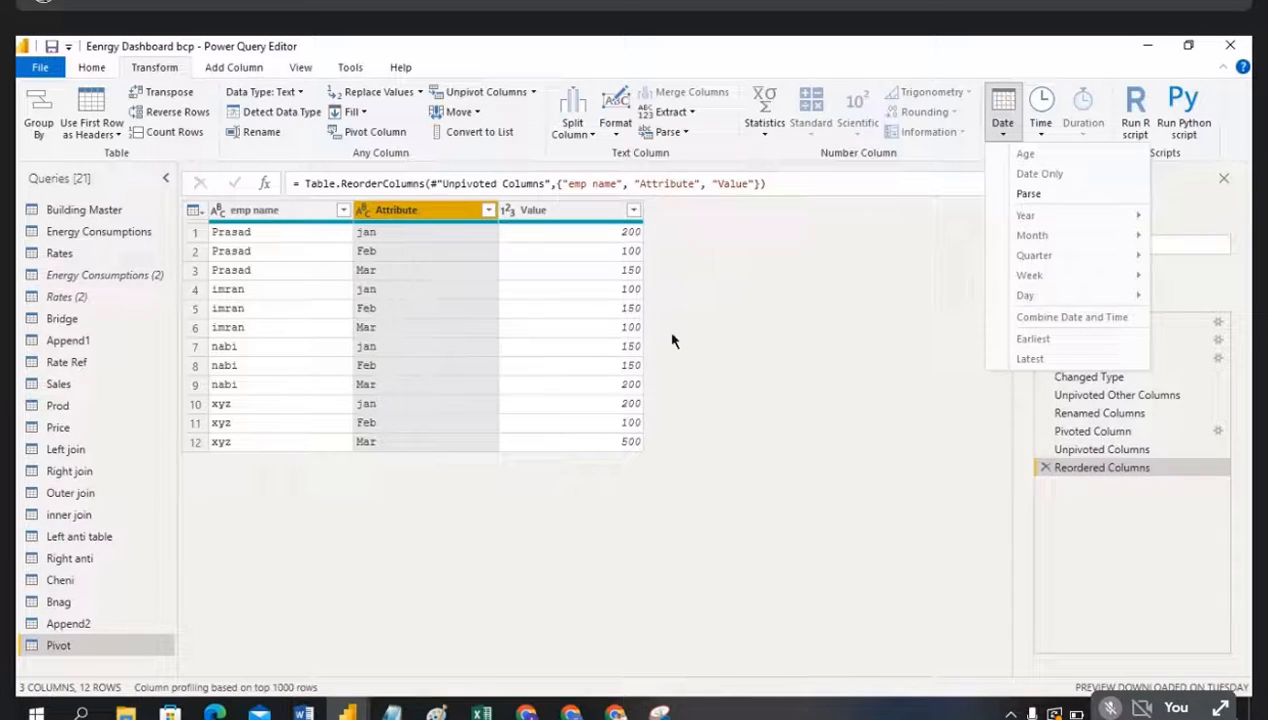
{"action": "right_click", "coordinate": [401, 212]}
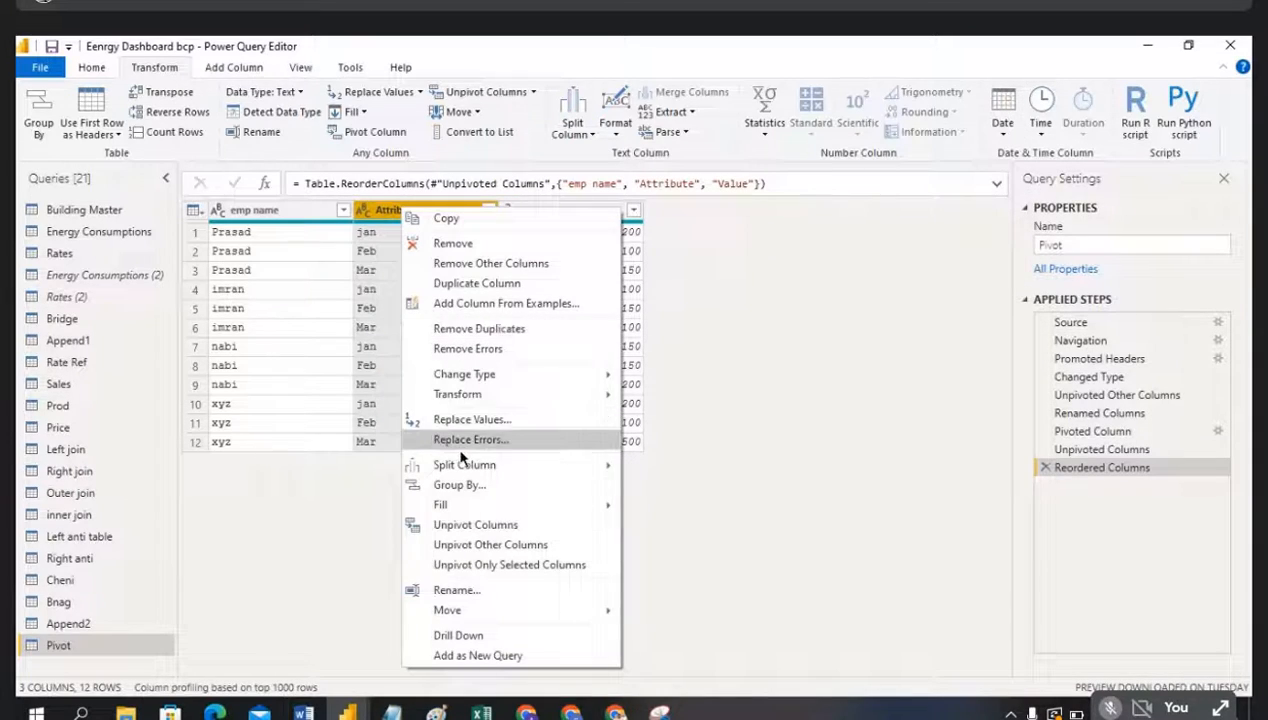
{"action": "mouse_move", "coordinate": [466, 395]}
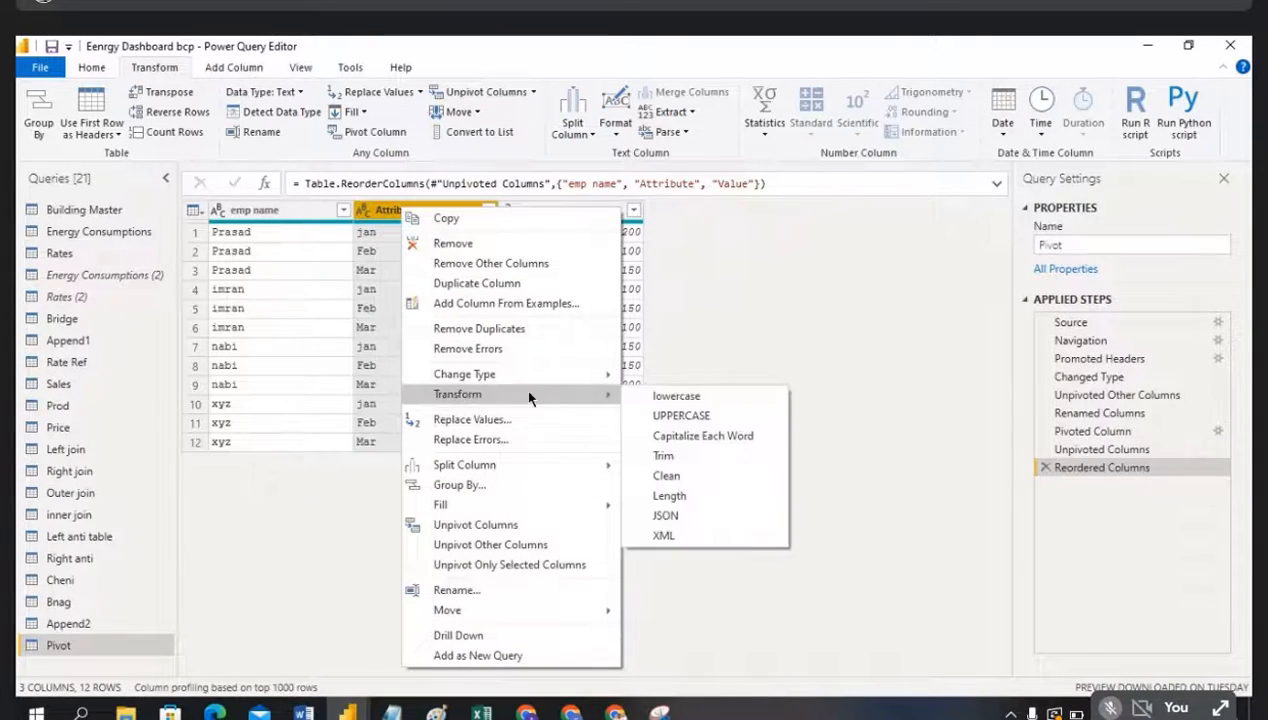
{"action": "left_click", "coordinate": [720, 300]}
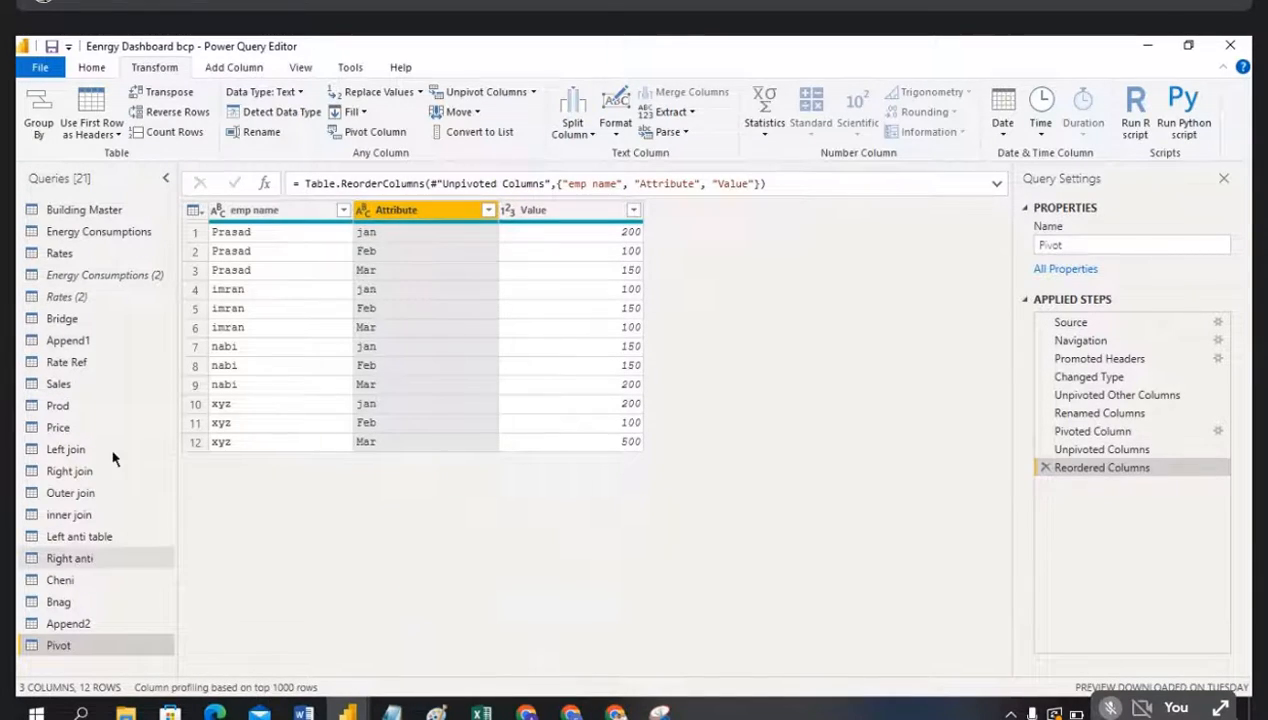
Step: Open the Energy Consumptions query and review the year, quarter, month, week and day transforms offered for the Date column
{"action": "left_click", "coordinate": [73, 236]}
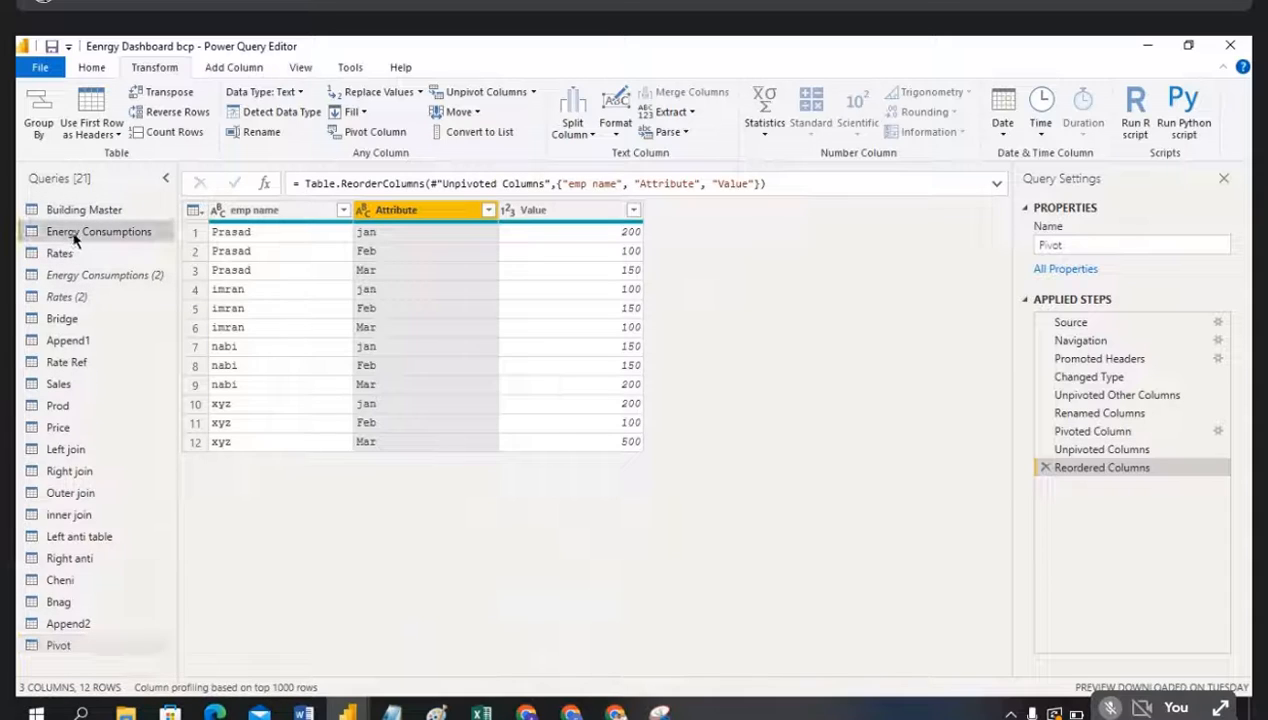
{"action": "left_click", "coordinate": [245, 213]}
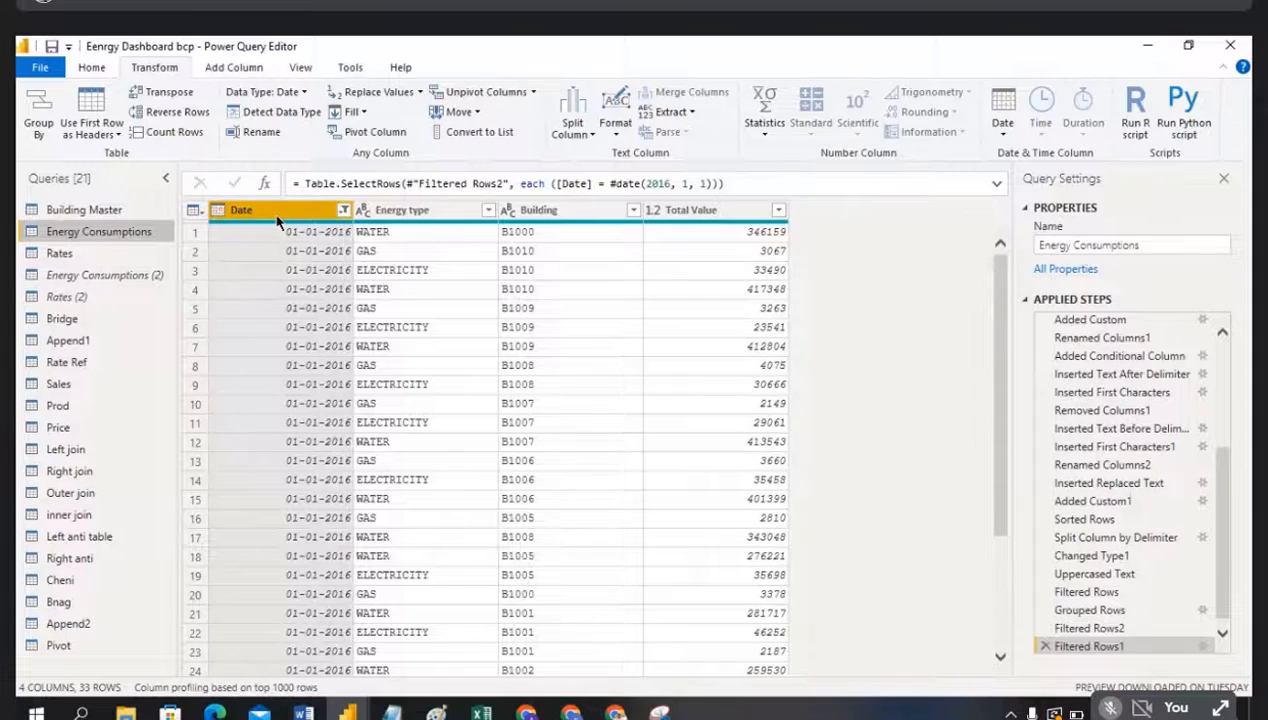
{"action": "right_click", "coordinate": [278, 220]}
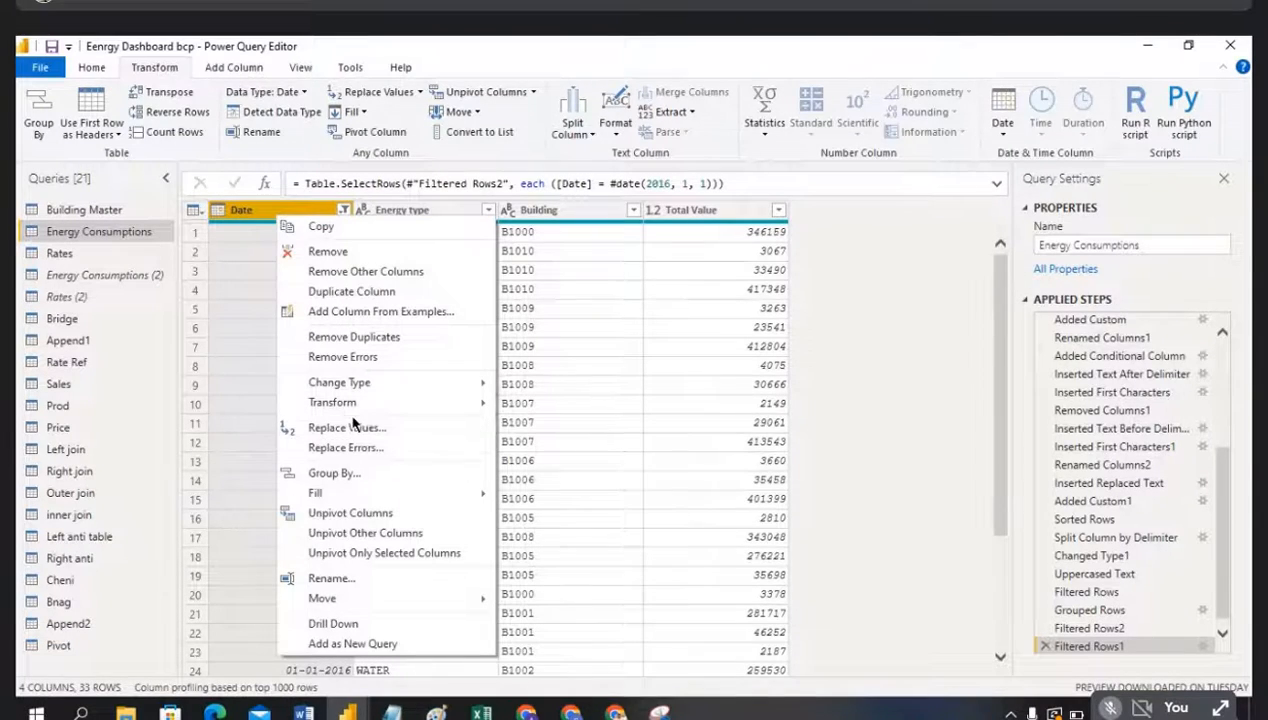
{"action": "mouse_move", "coordinate": [355, 405]}
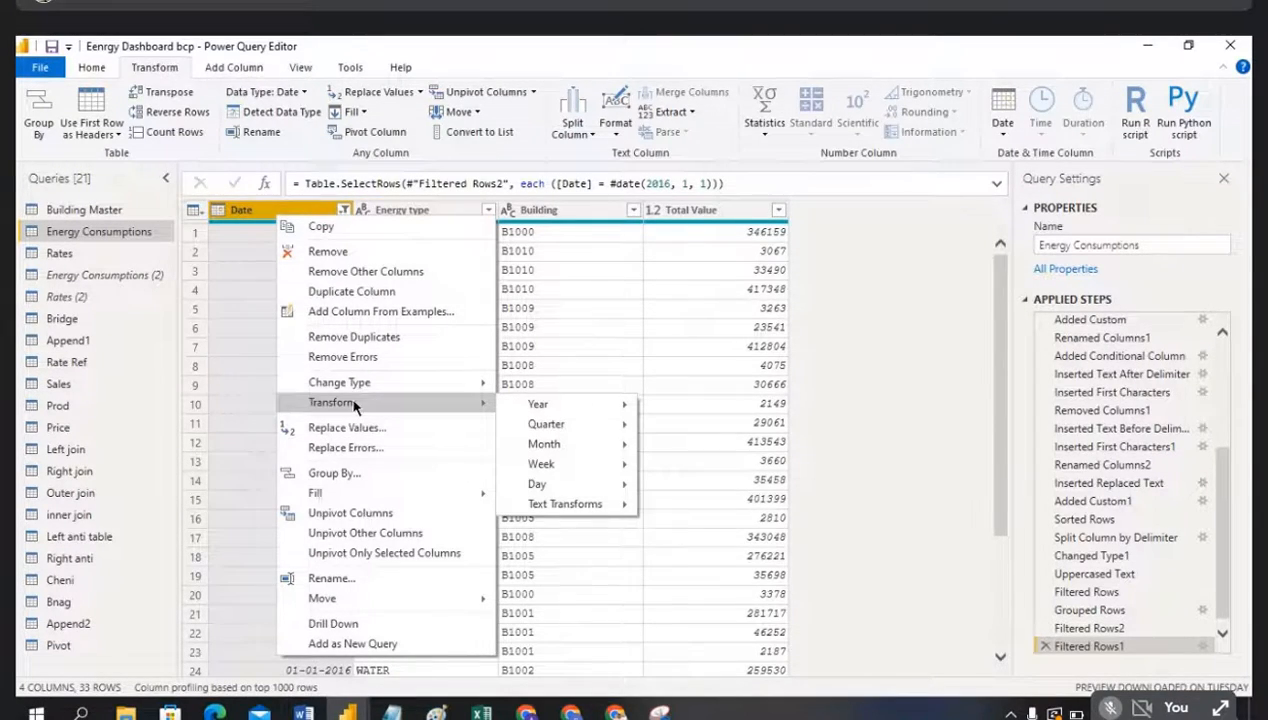
{"action": "mouse_move", "coordinate": [533, 403]}
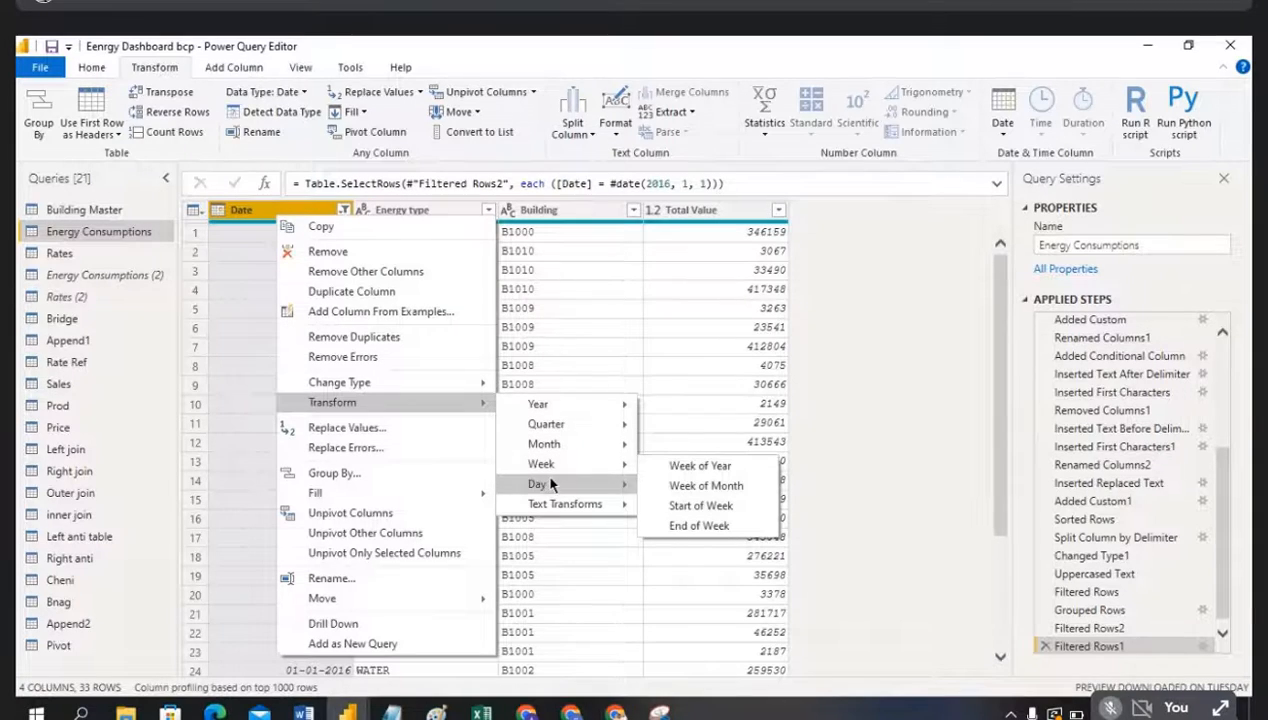
Step: Review the text transform options offered for the Building column and select the Total Value column
{"action": "left_click", "coordinate": [552, 212]}
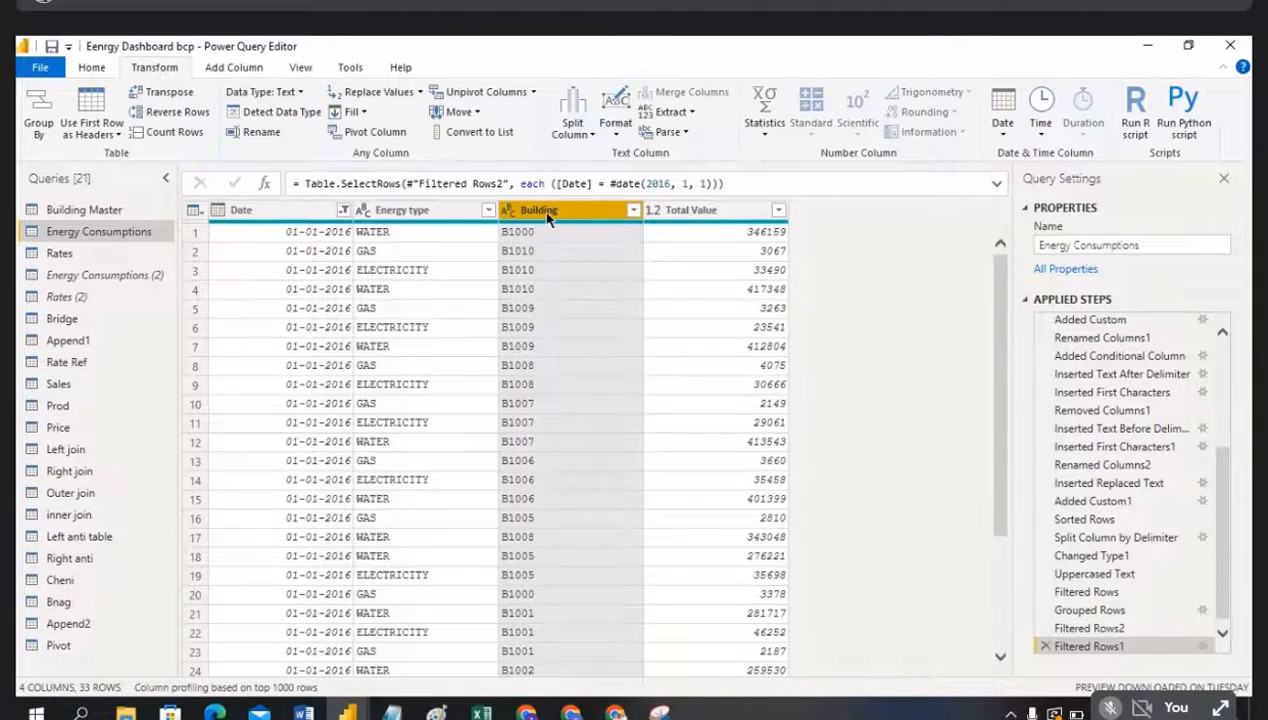
{"action": "right_click", "coordinate": [546, 214]}
{"action": "mouse_move", "coordinate": [590, 400]}
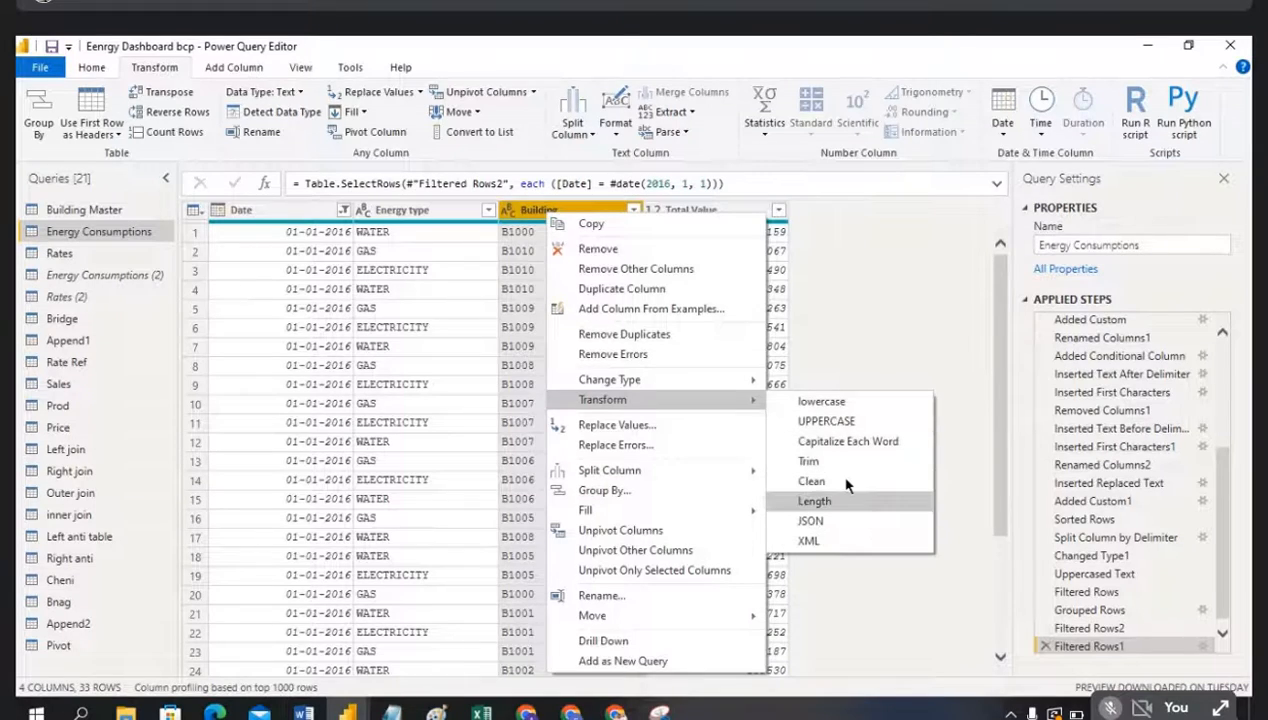
{"action": "left_click", "coordinate": [900, 282]}
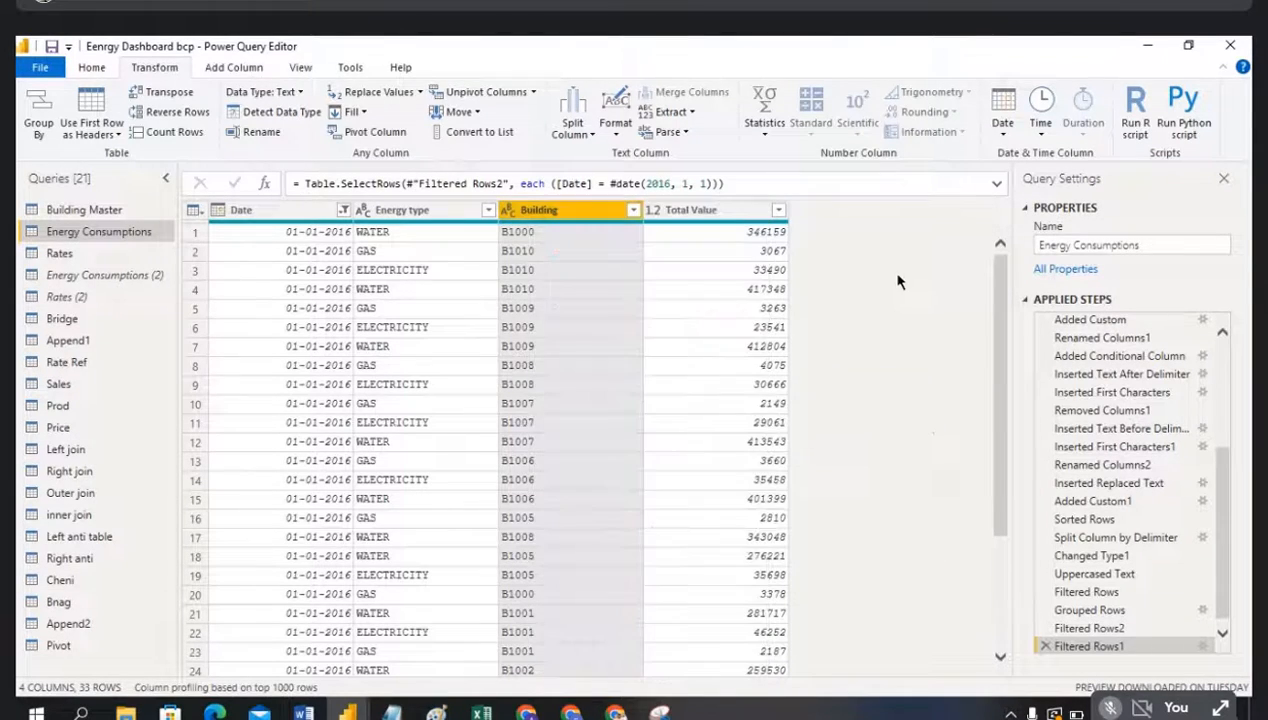
{"action": "left_click", "coordinate": [700, 212]}
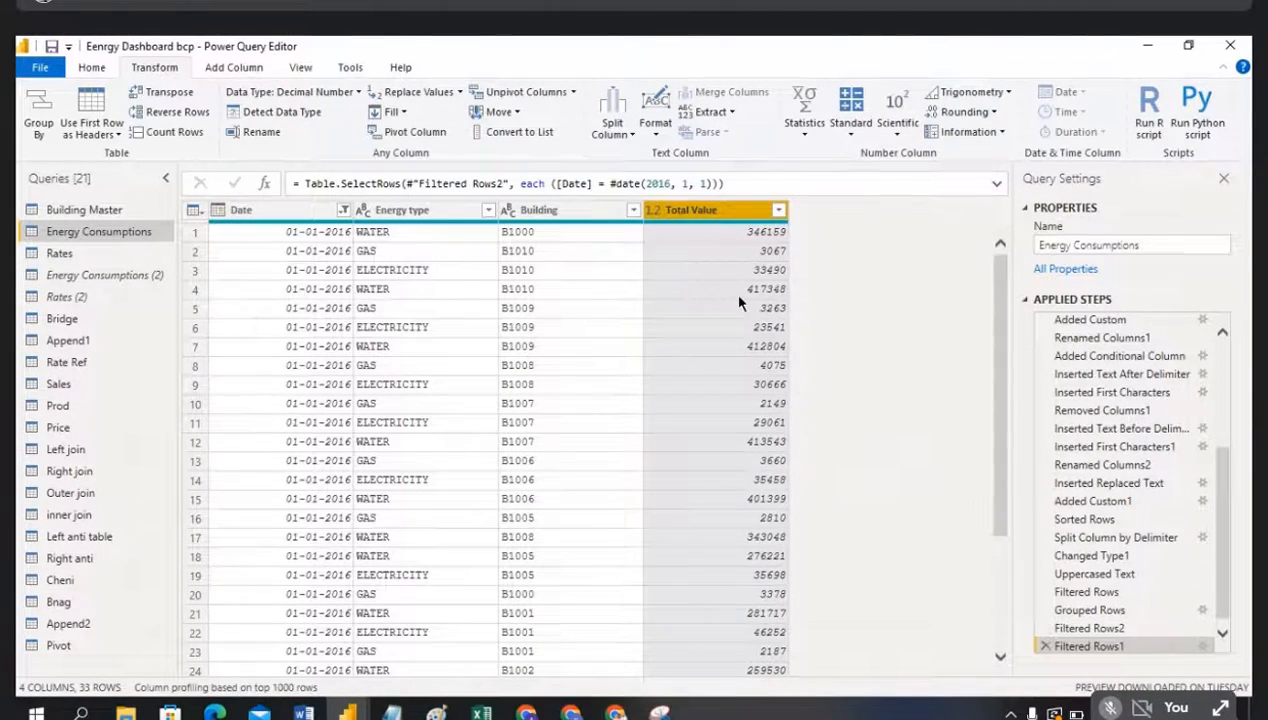
Step: Review the numeric transform options offered for the Total Value column, including the rounding choices
{"action": "right_click", "coordinate": [693, 212]}
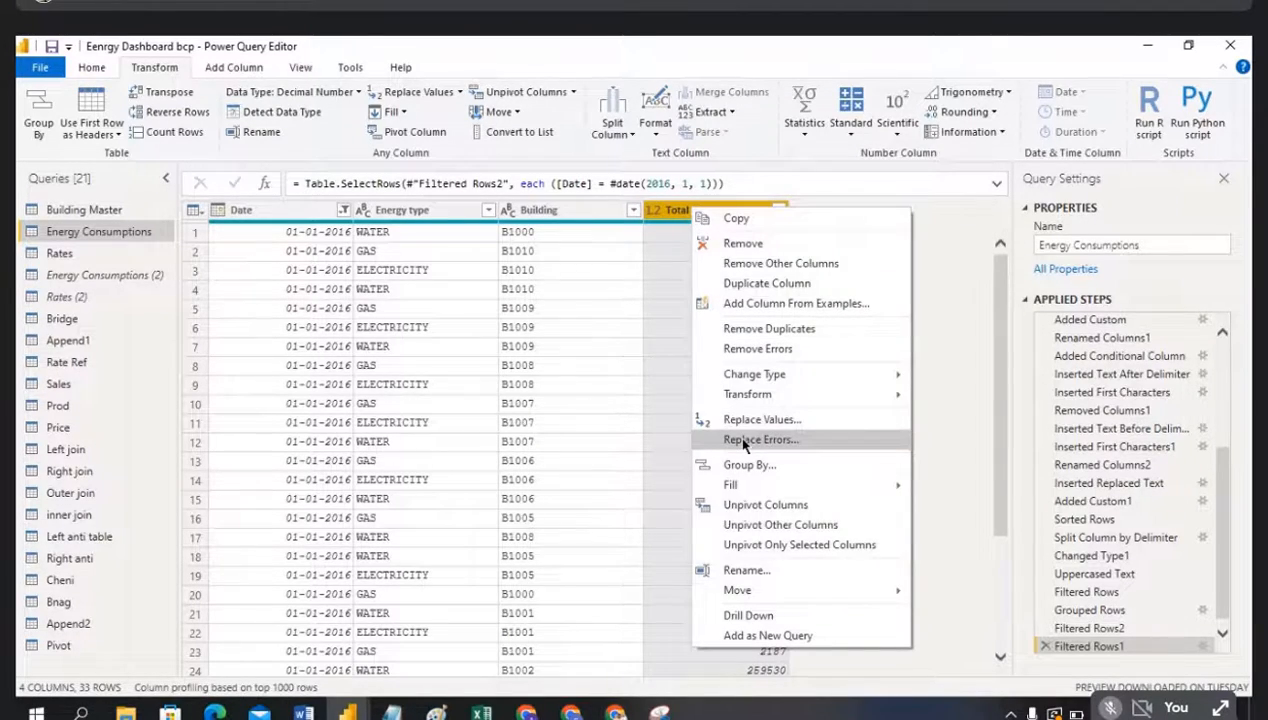
{"action": "mouse_move", "coordinate": [746, 394]}
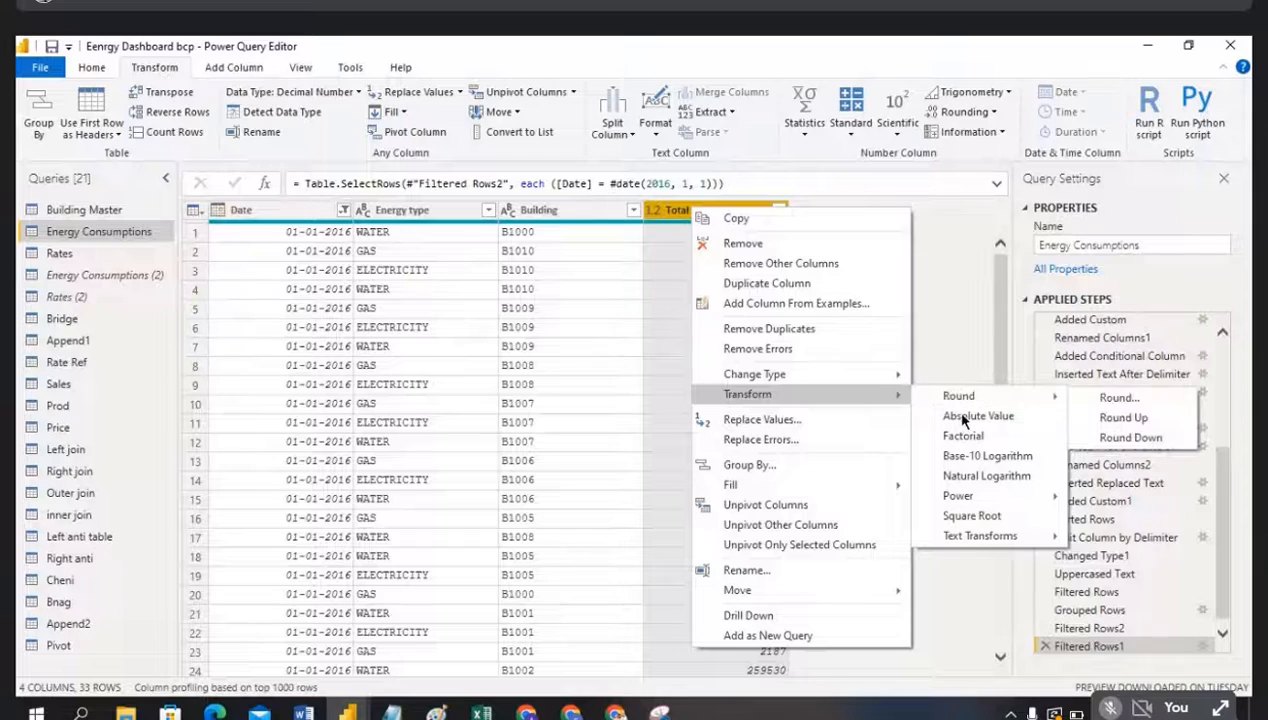
{"action": "left_click", "coordinate": [960, 329]}
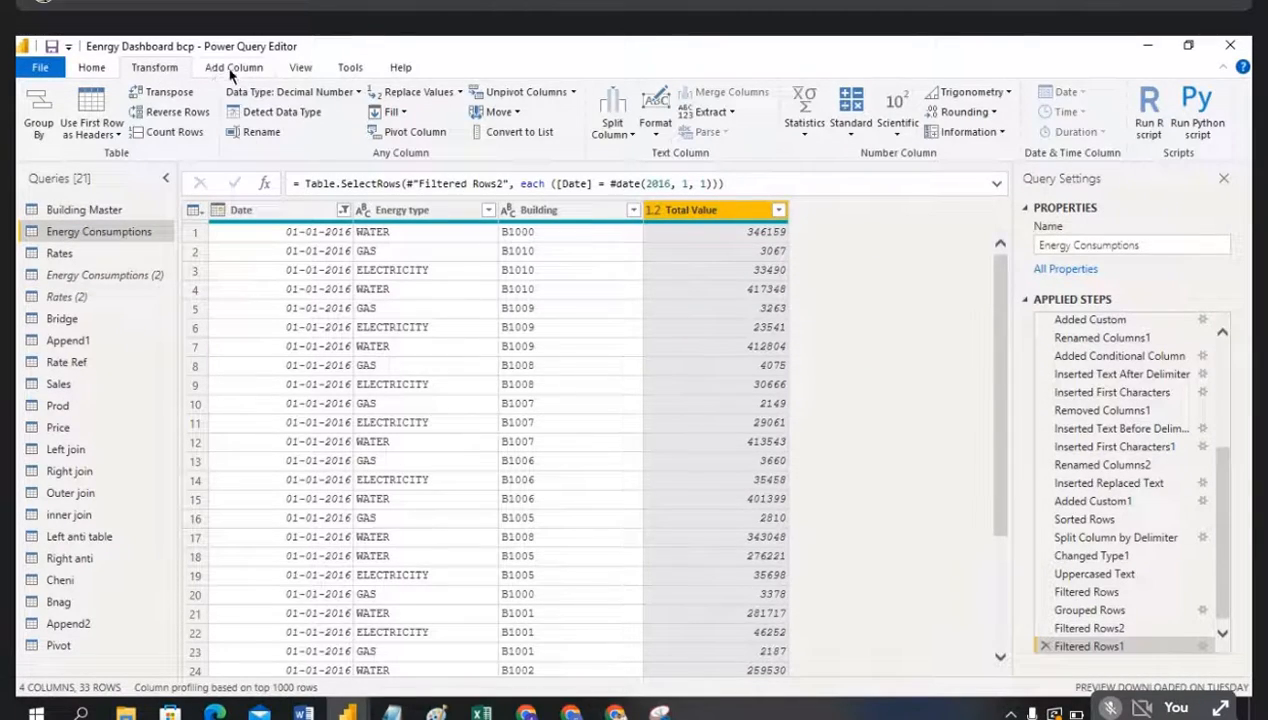
Step: Open the Pivot query, select its Value column and start a new conditional column
{"action": "left_click", "coordinate": [232, 70]}
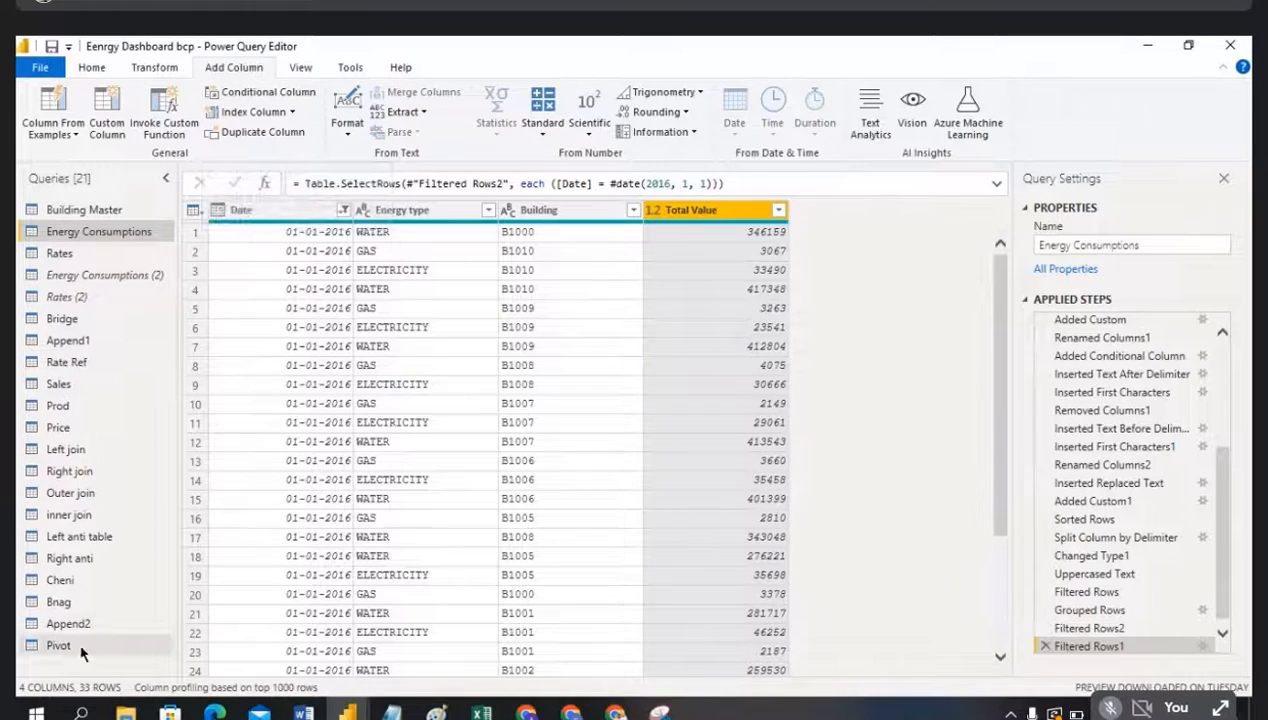
{"action": "left_click", "coordinate": [55, 646]}
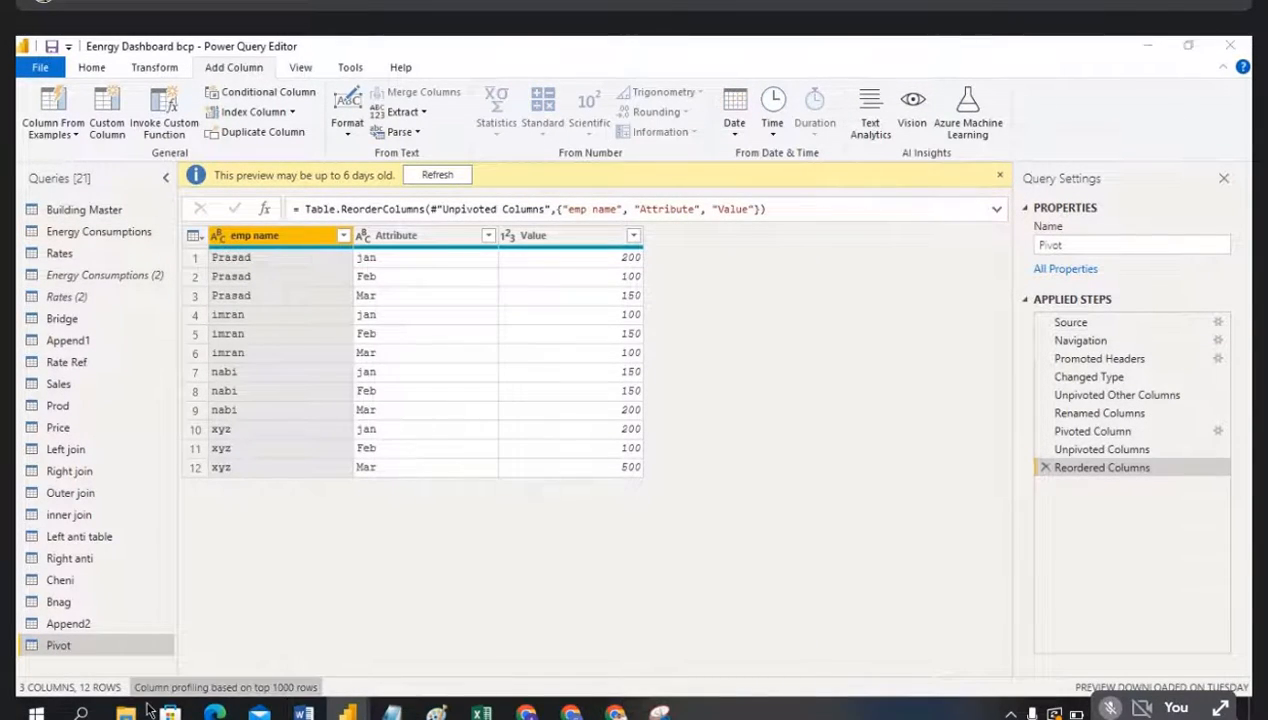
{"action": "left_click", "coordinate": [584, 240]}
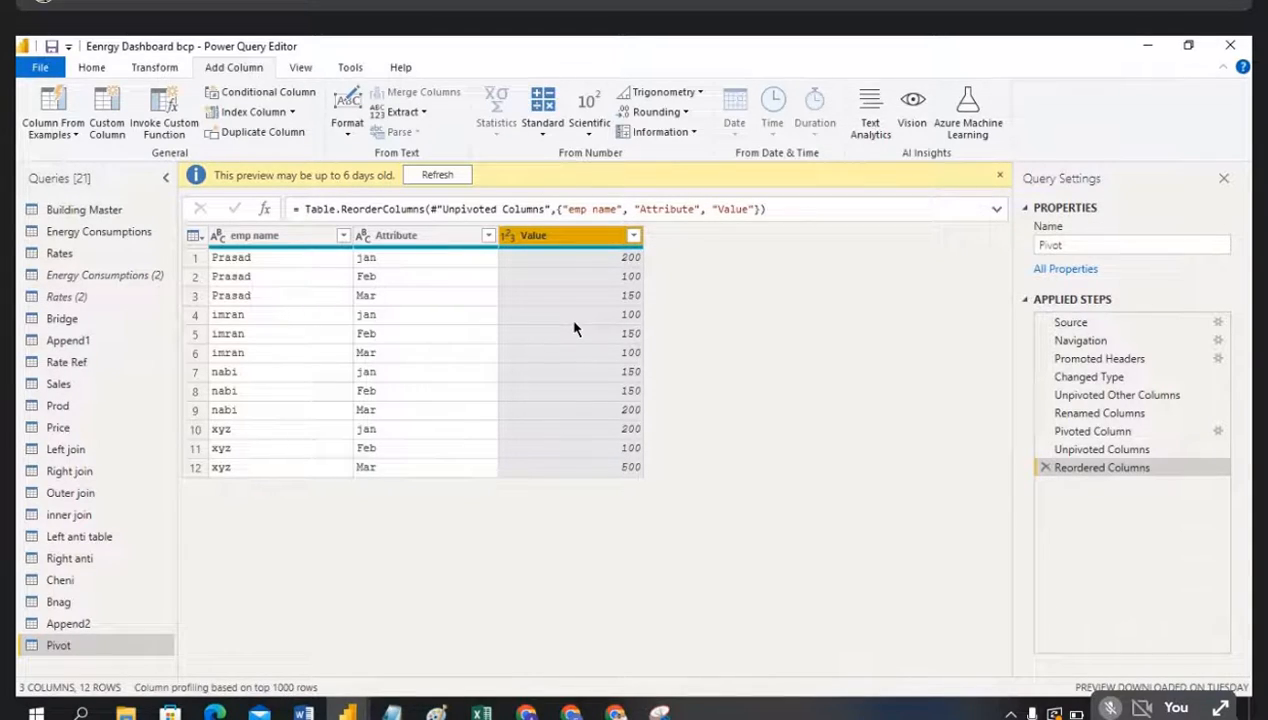
{"action": "left_click", "coordinate": [265, 93]}
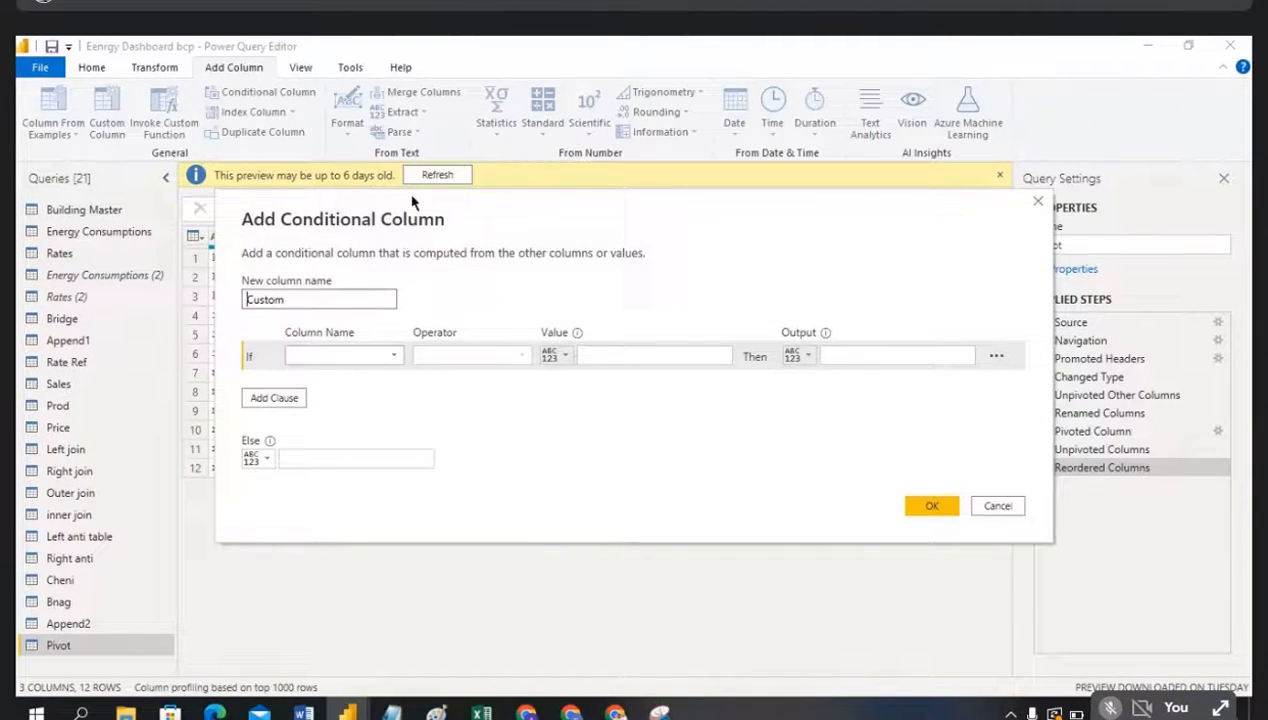
{"action": "left_click_drag", "start_coordinate": [411, 200], "coordinate": [380, 410]}
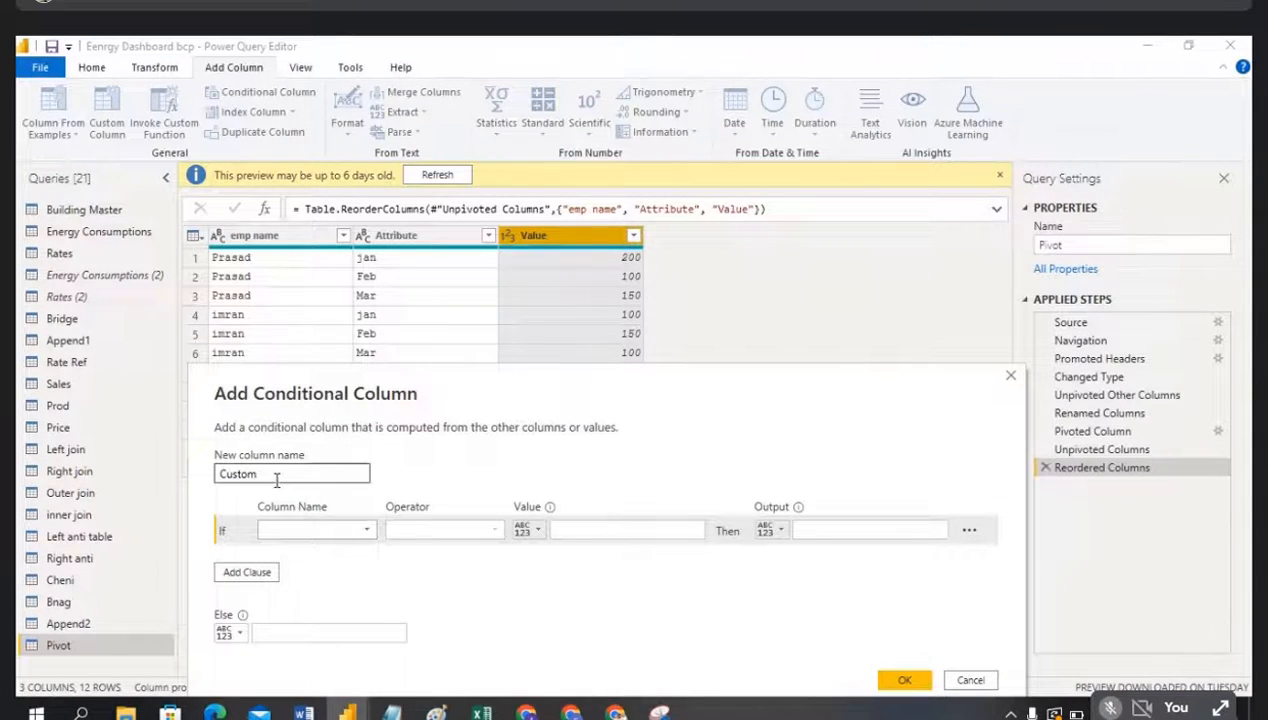
Step: Define the first condition so the new column outputs Low when Value is less than 100
{"action": "left_click", "coordinate": [371, 537]}
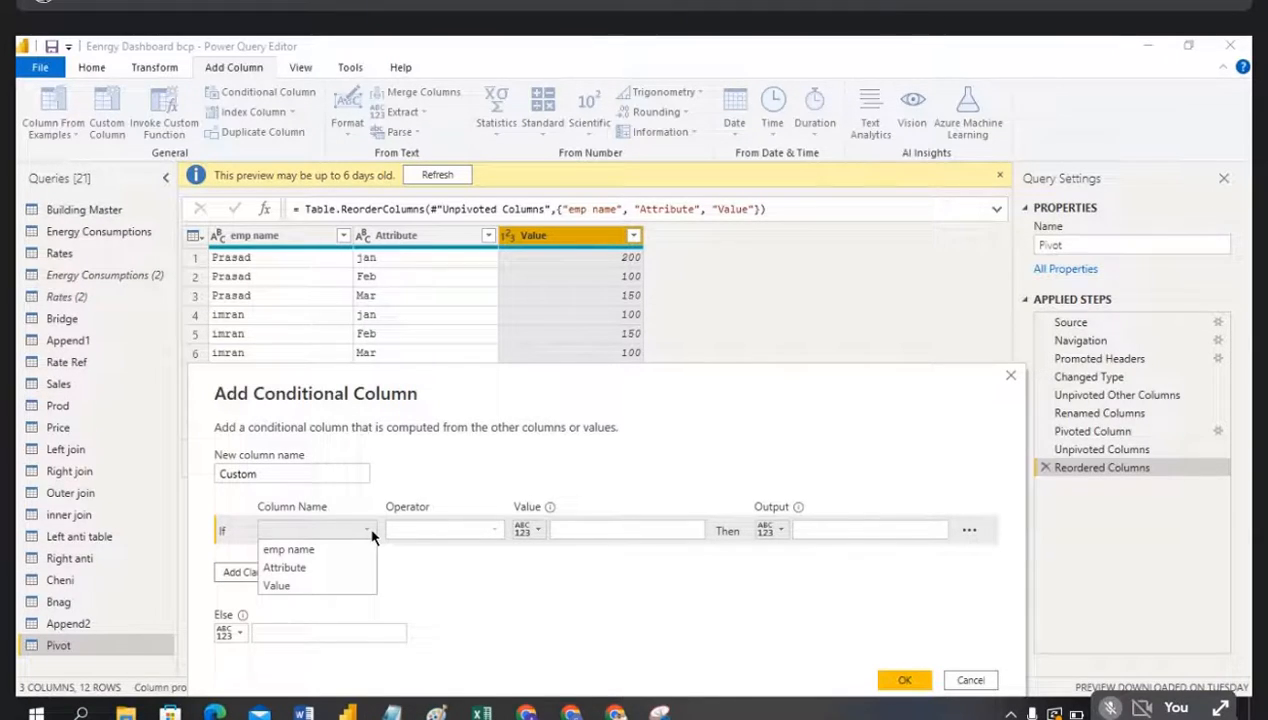
{"action": "left_click", "coordinate": [331, 584]}
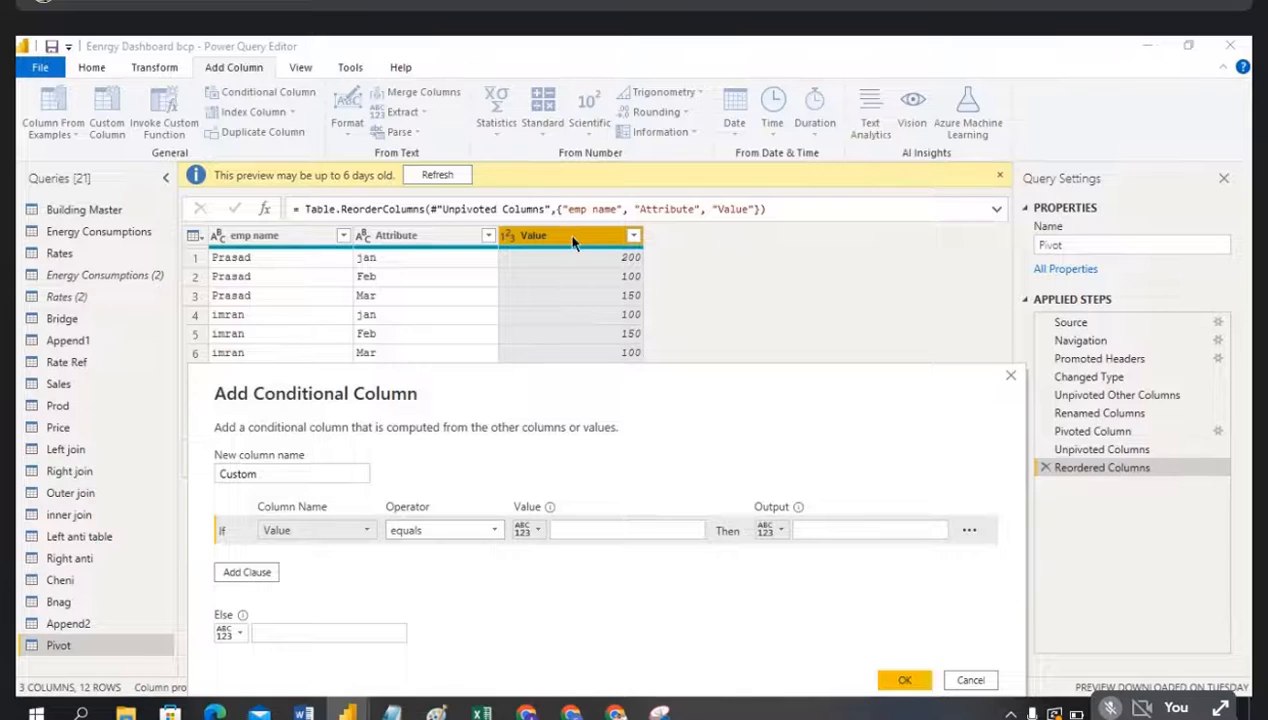
{"action": "left_click", "coordinate": [489, 535]}
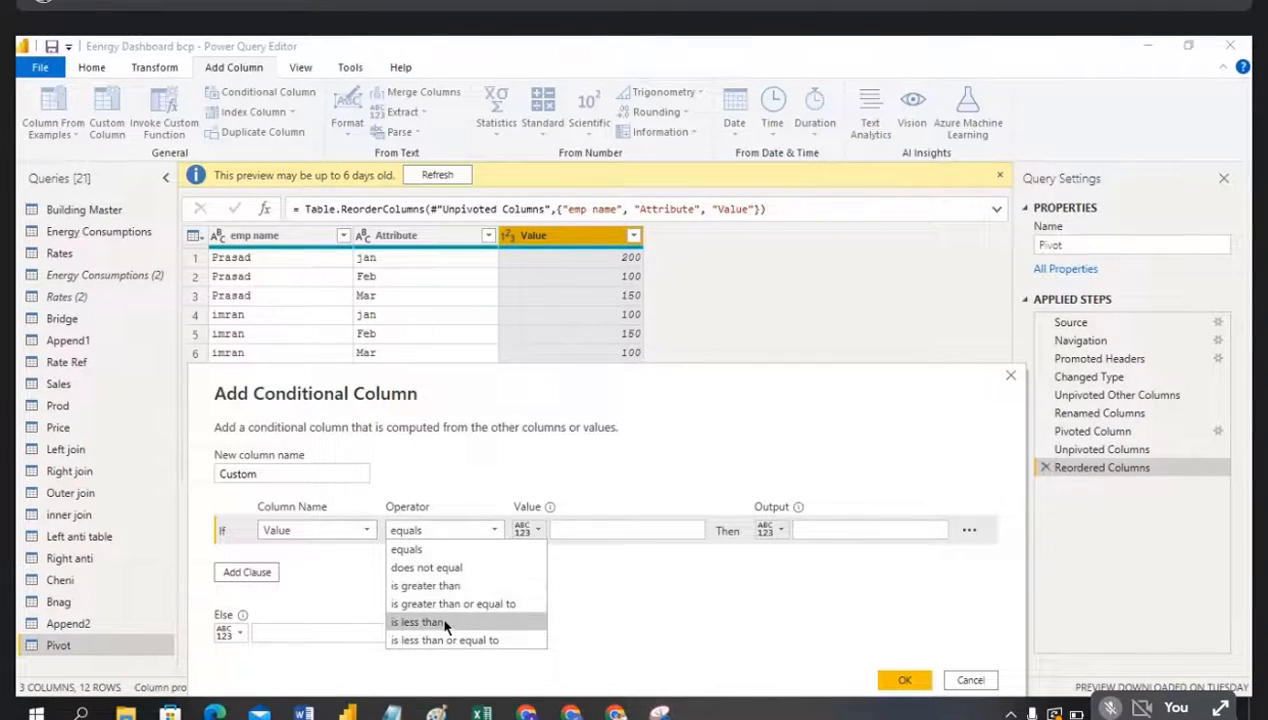
{"action": "left_click", "coordinate": [482, 622]}
{"action": "left_click", "coordinate": [585, 530]}
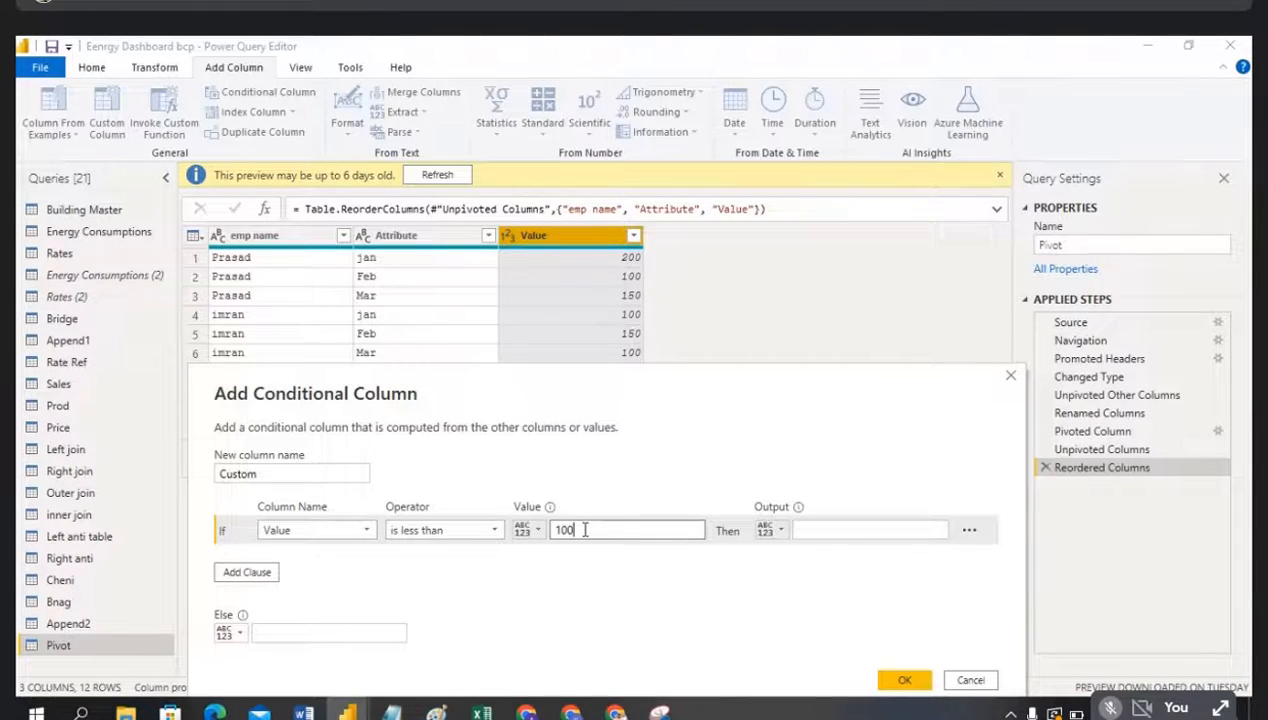
{"action": "left_click", "coordinate": [899, 533]}
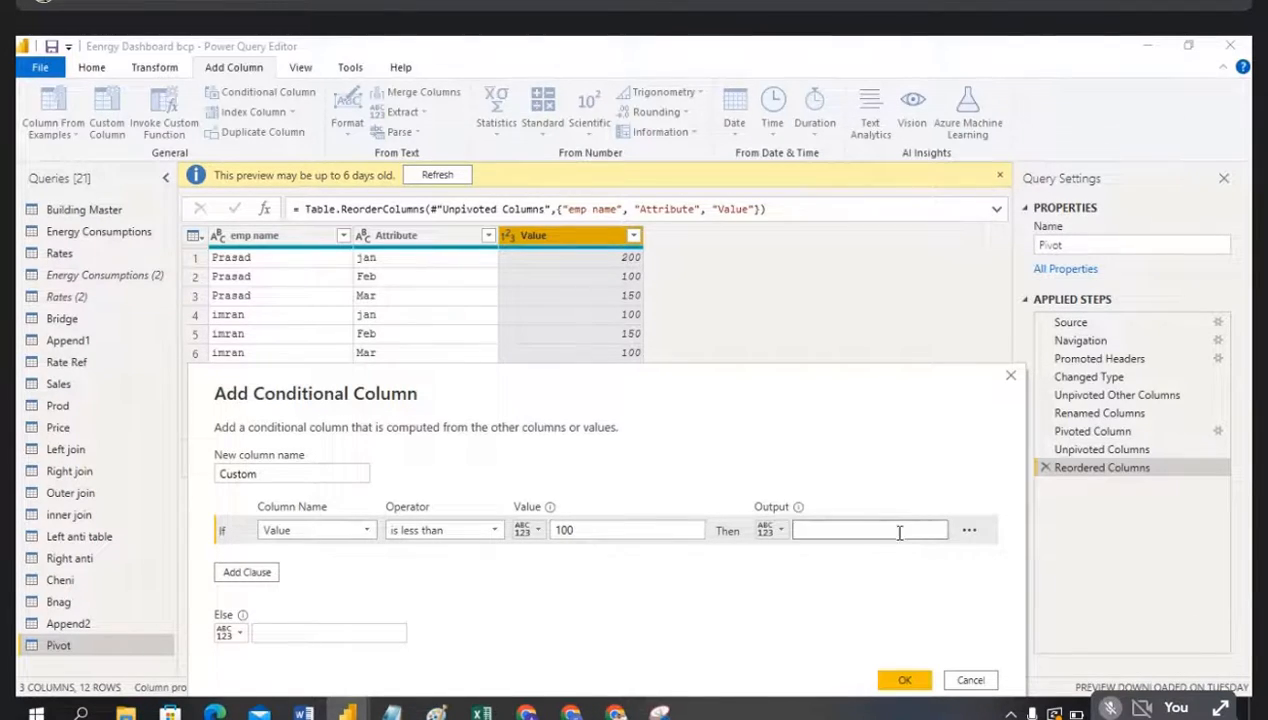
{"action": "type", "text": "Low"}
{"action": "left_click", "coordinate": [709, 602]}
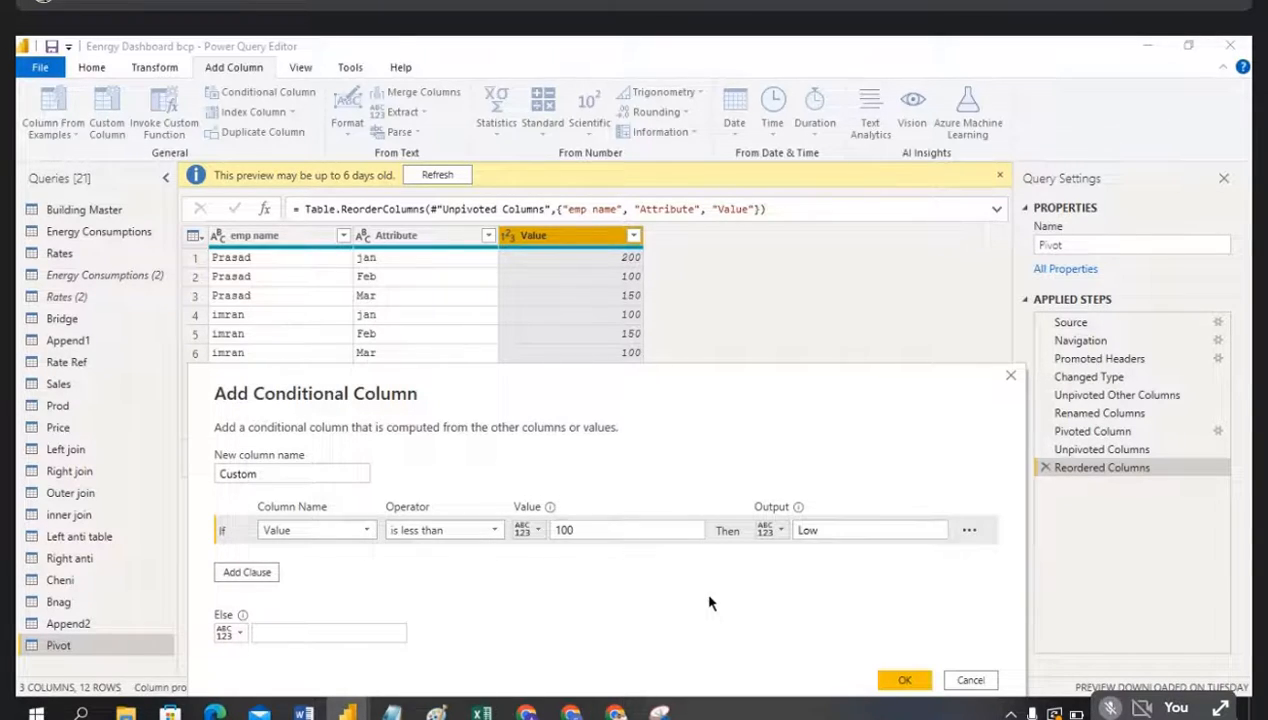
Step: Add an else-if clause that outputs High when Value equals 200
{"action": "left_click", "coordinate": [257, 576]}
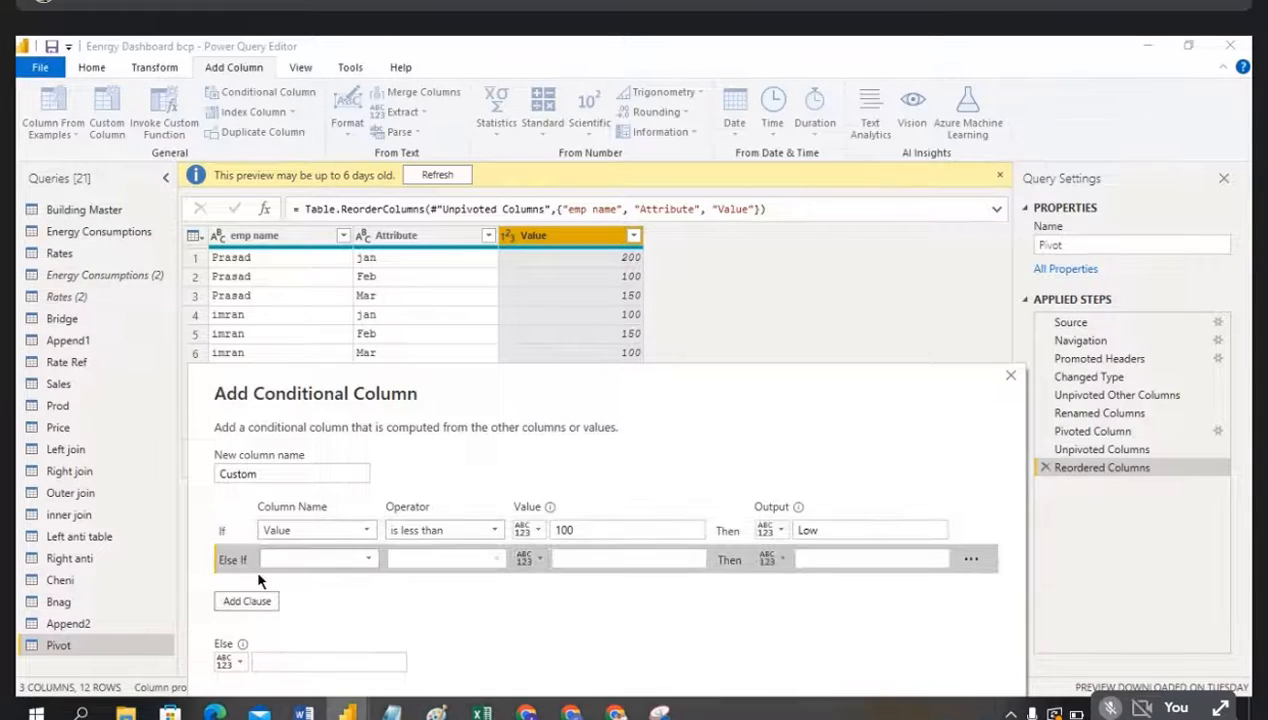
{"action": "left_click", "coordinate": [366, 560]}
{"action": "left_click", "coordinate": [442, 616]}
{"action": "left_click", "coordinate": [369, 560]}
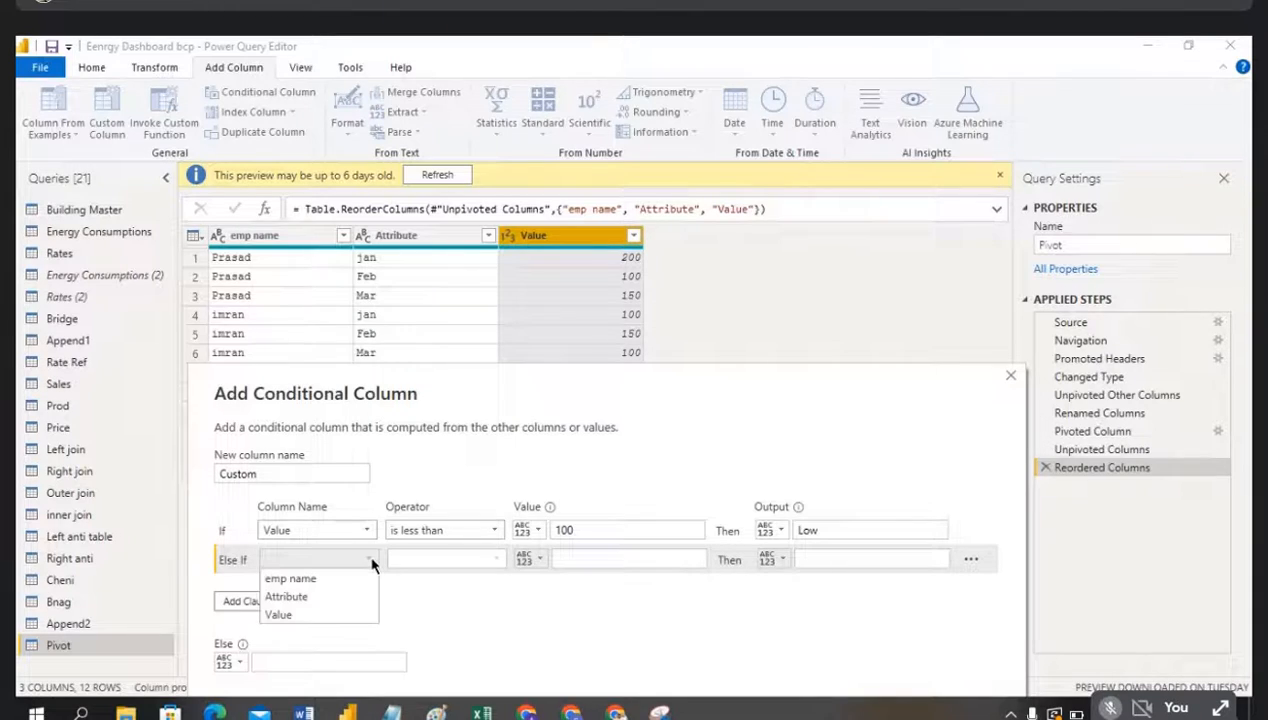
{"action": "left_click", "coordinate": [300, 614]}
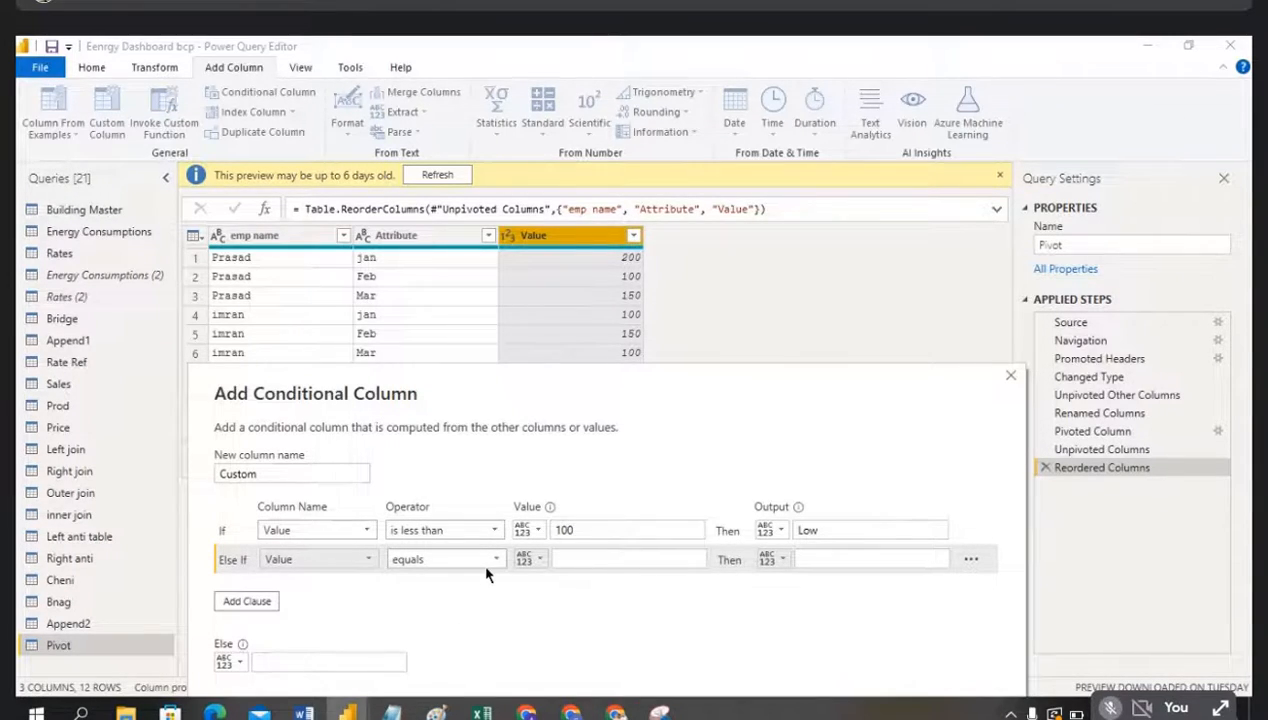
{"action": "left_click", "coordinate": [565, 559]}
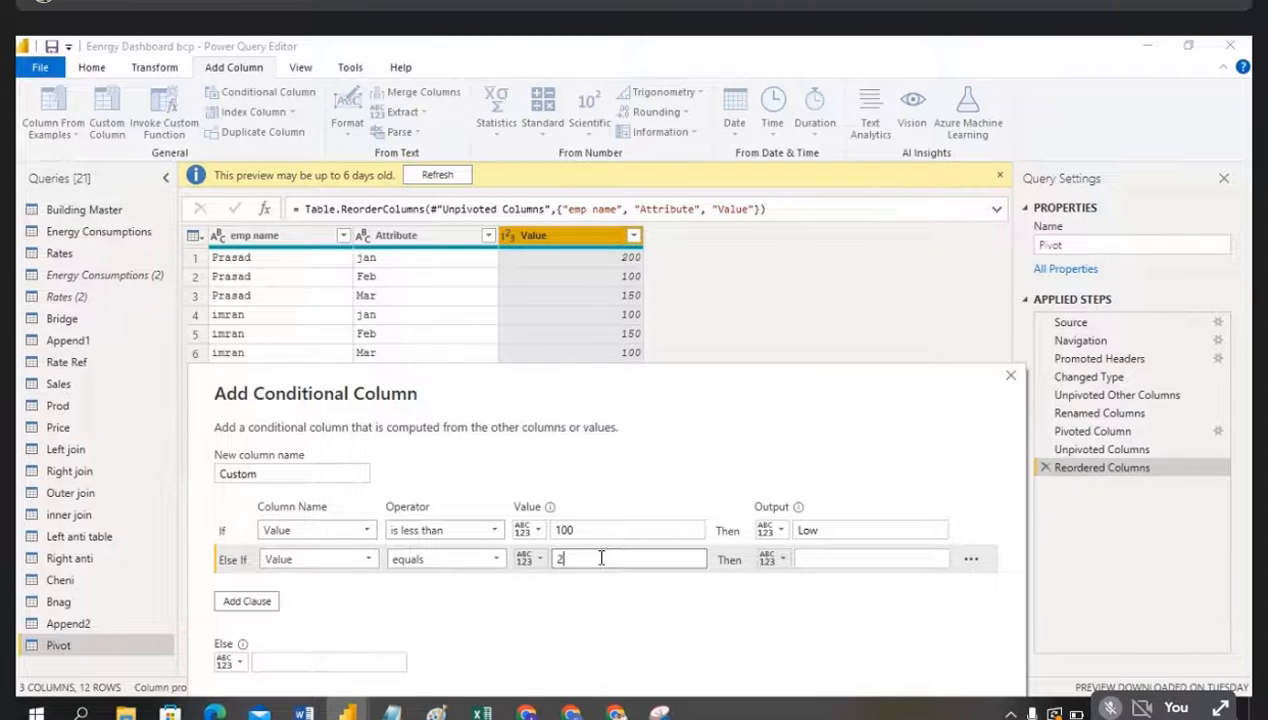
{"action": "left_click", "coordinate": [848, 556]}
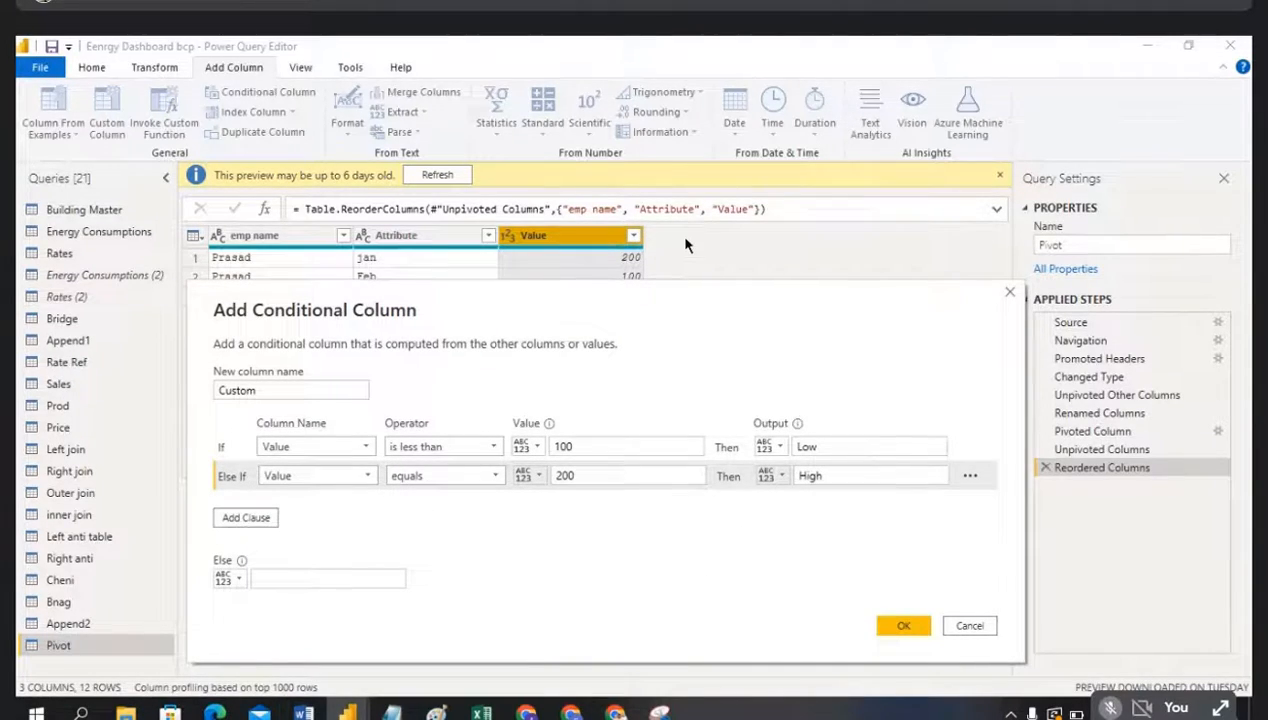
Step: Set the fallback output to Others and create the conditional column
{"action": "left_click", "coordinate": [348, 579]}
{"action": "type", "text": "0"}
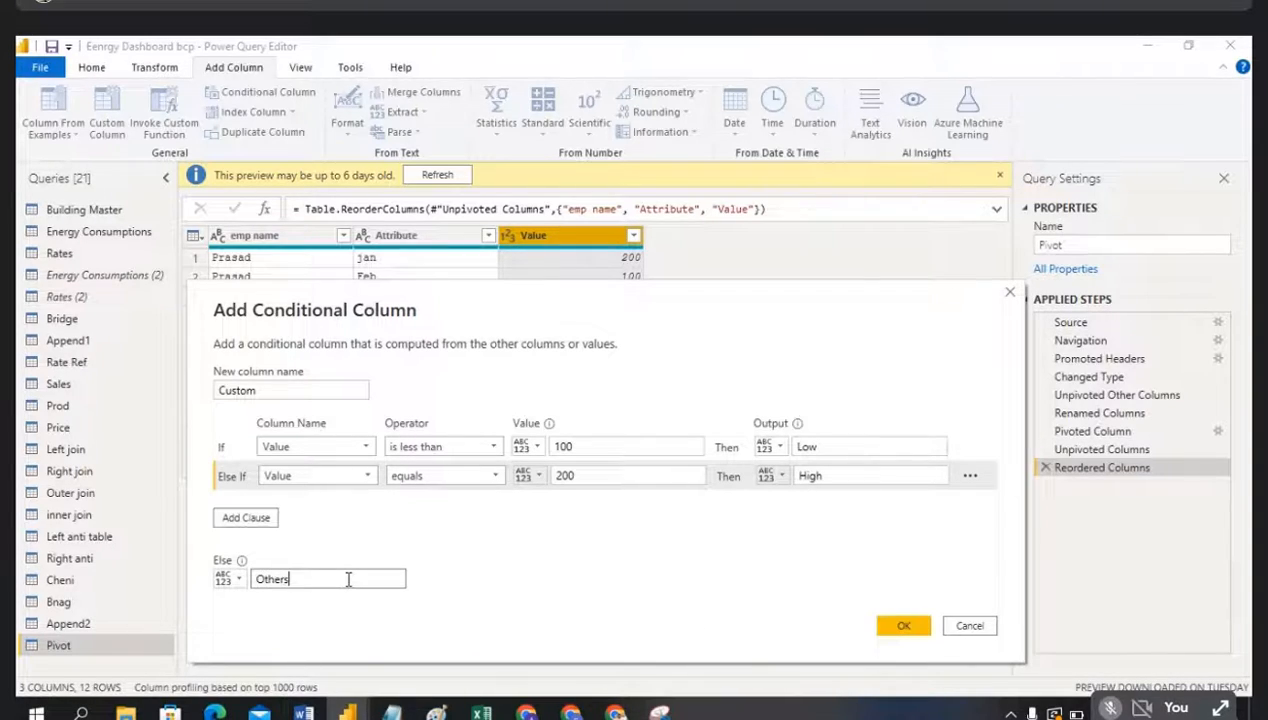
{"action": "left_click", "coordinate": [895, 626]}
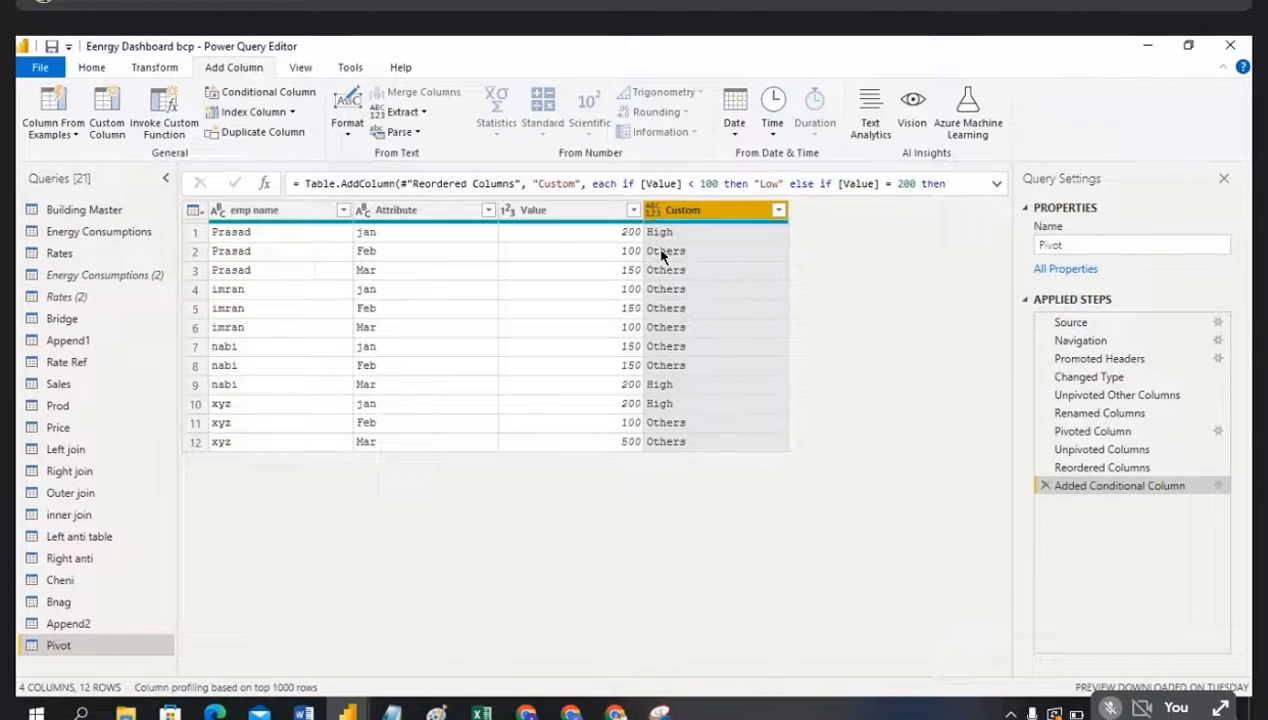
Step: Edit the added conditional column so the first condition's operator is equals instead of less than, and apply it
{"action": "left_click", "coordinate": [1217, 487]}
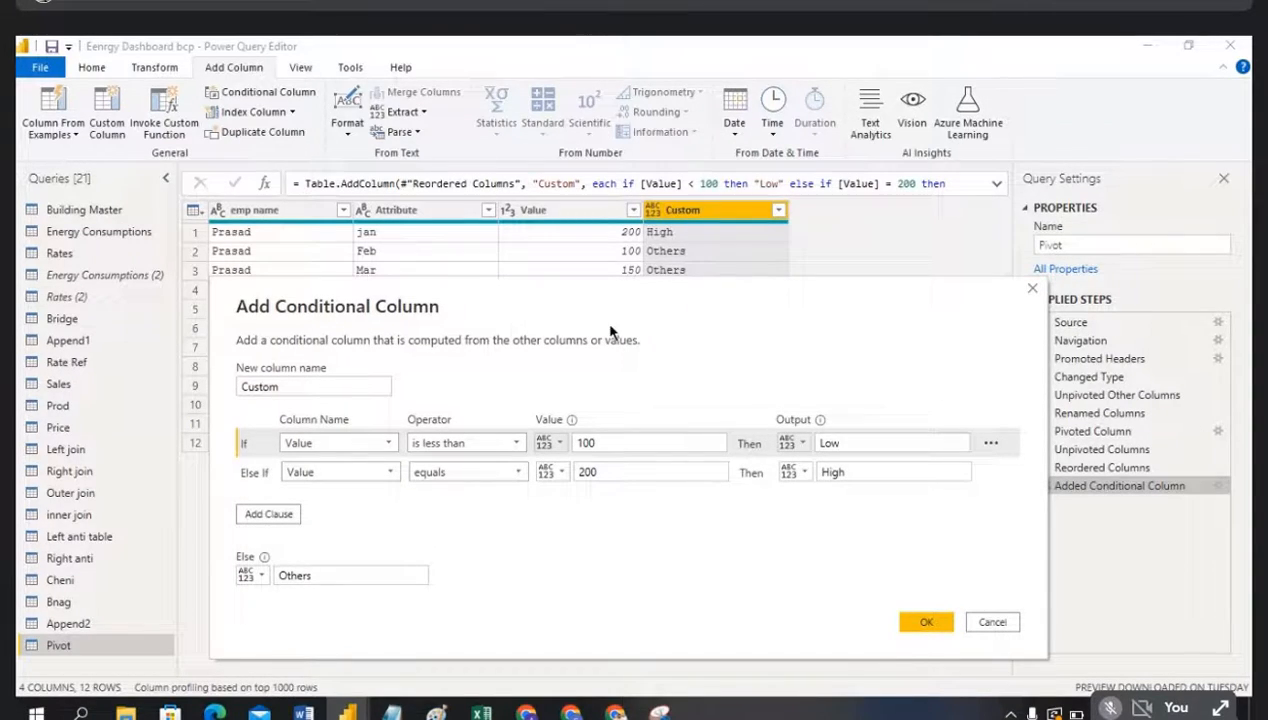
{"action": "left_click", "coordinate": [516, 446]}
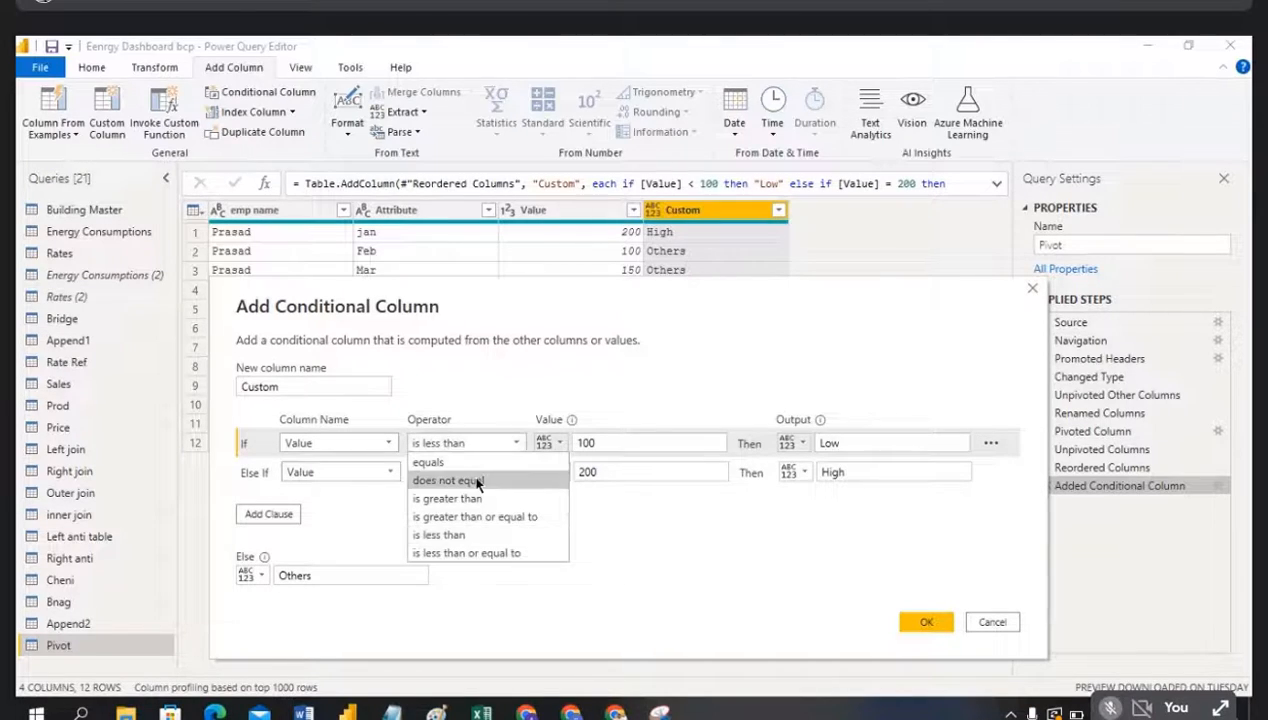
{"action": "left_click", "coordinate": [458, 537]}
{"action": "left_click", "coordinate": [642, 442]}
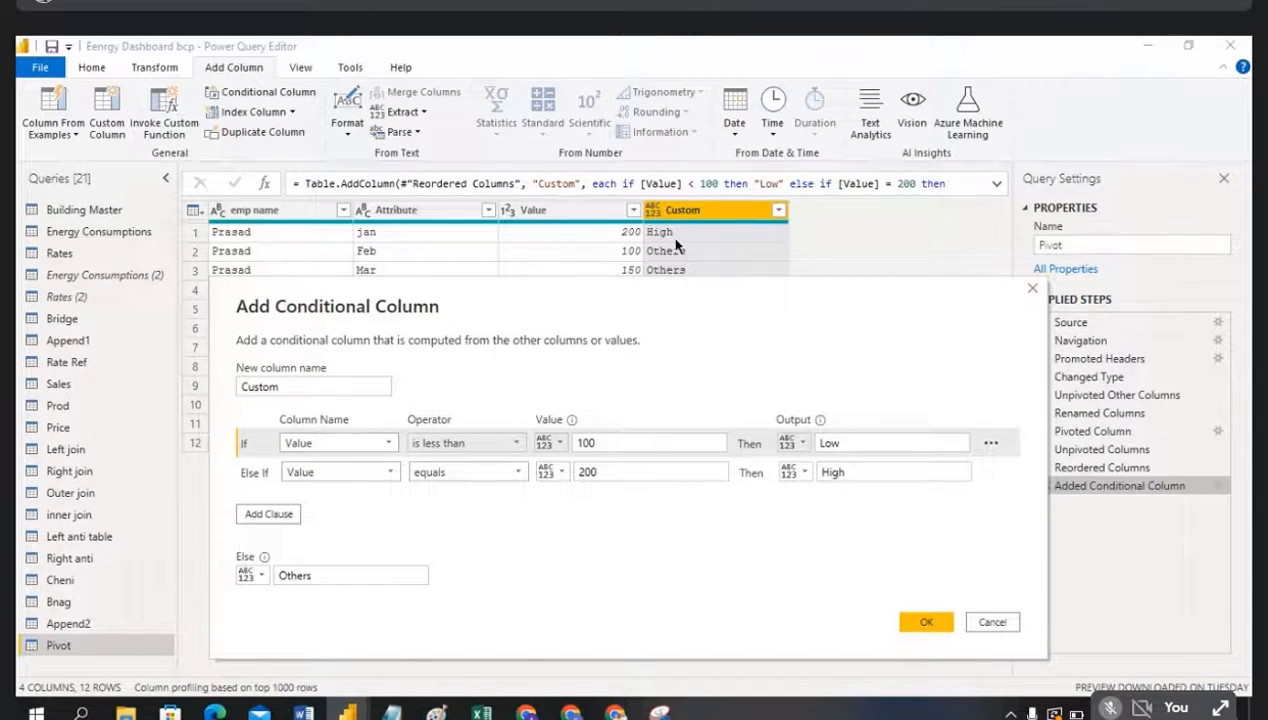
{"action": "left_click_drag", "start_coordinate": [698, 303], "coordinate": [698, 347]}
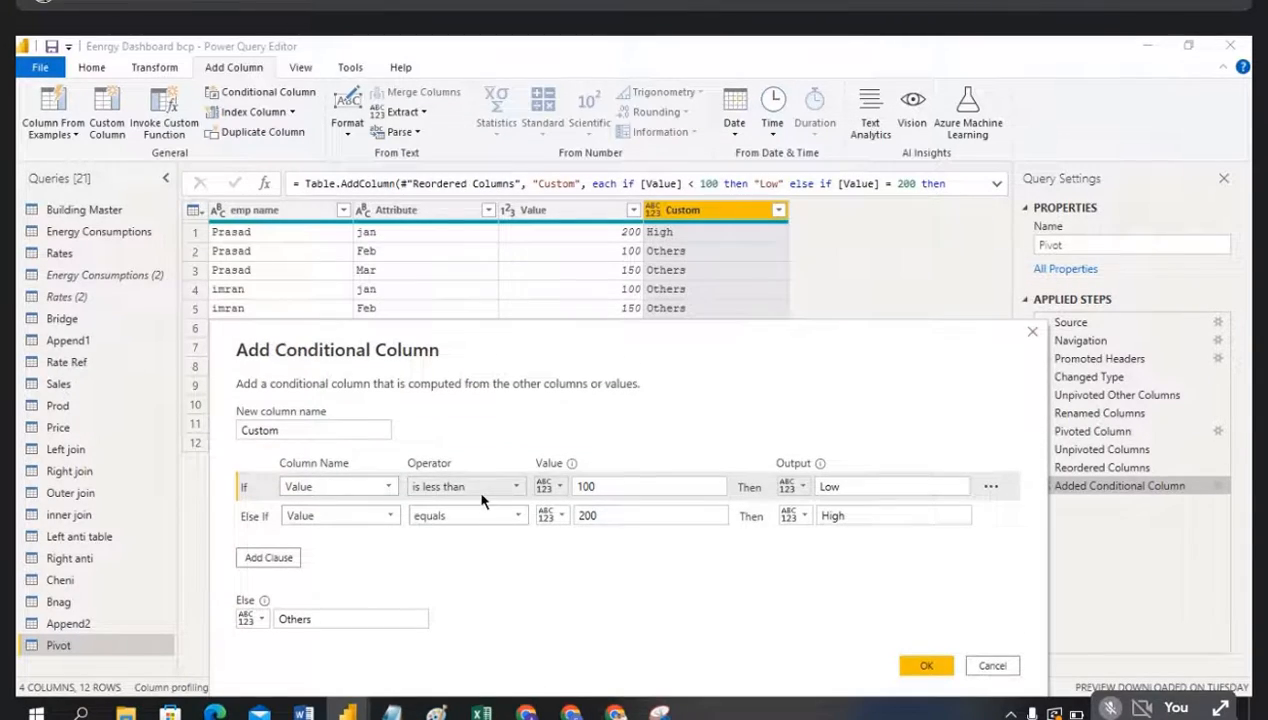
{"action": "left_click", "coordinate": [517, 488]}
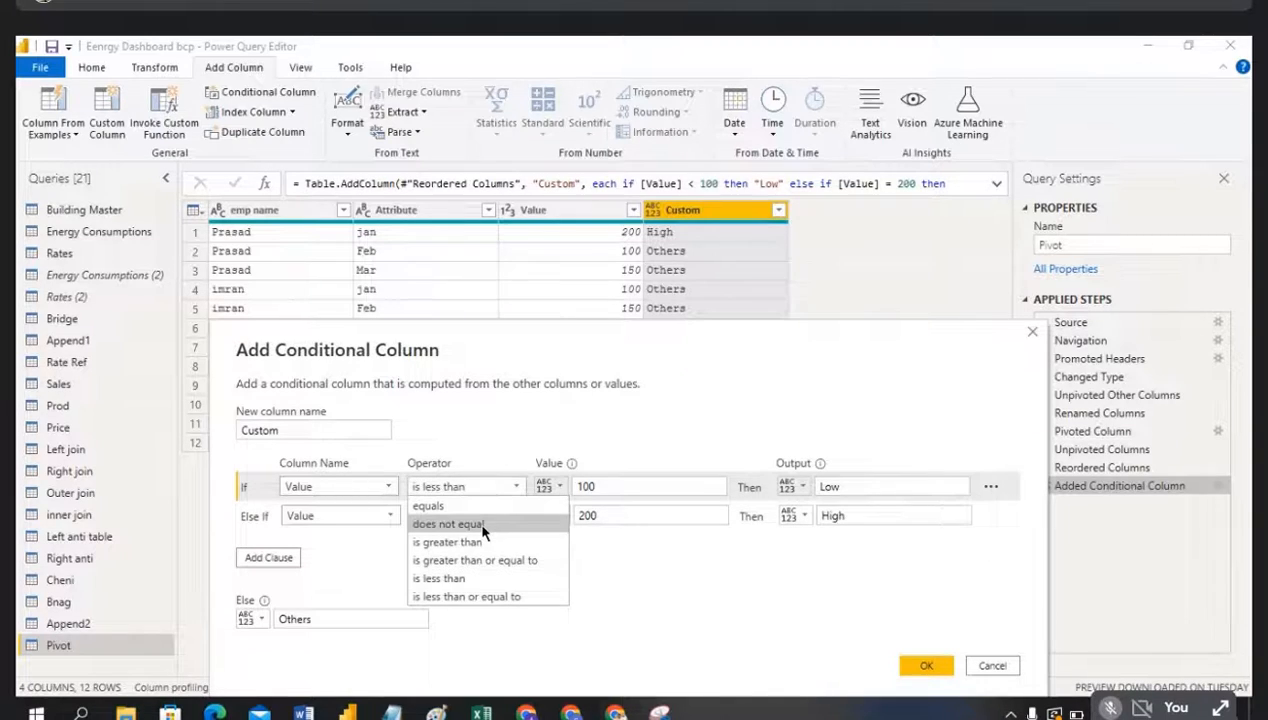
{"action": "left_click", "coordinate": [430, 506]}
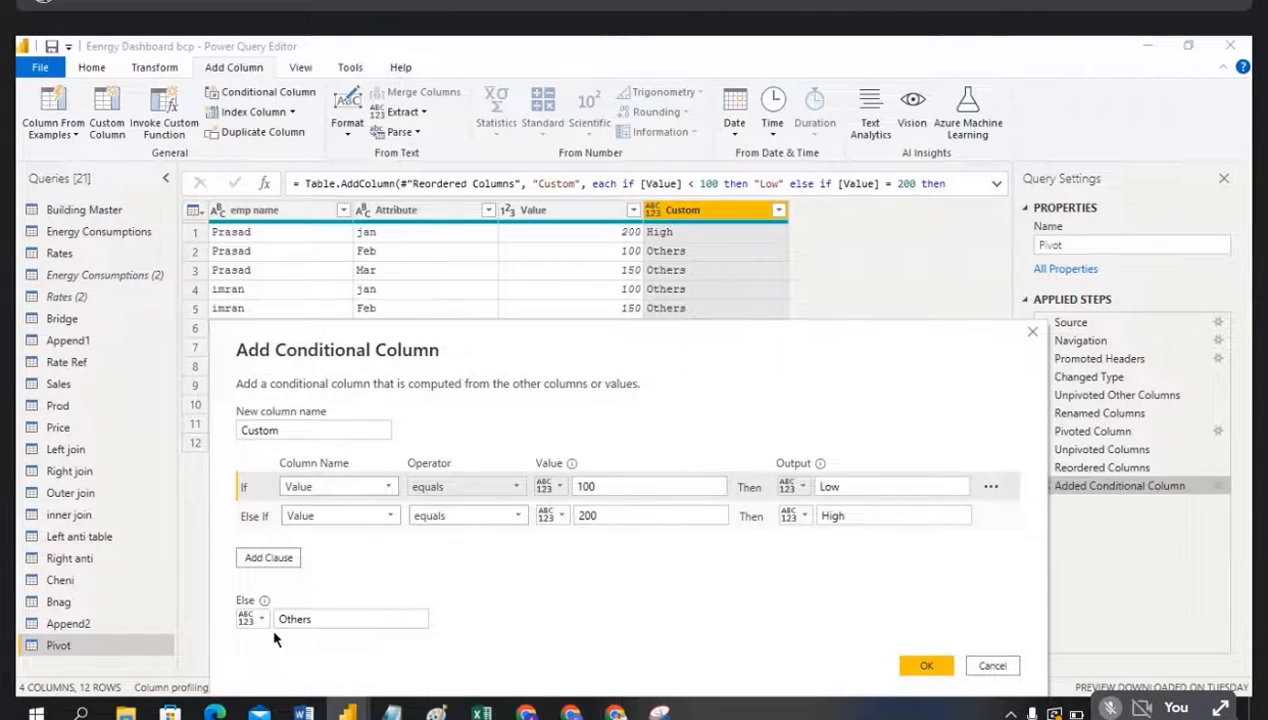
{"action": "left_click", "coordinate": [920, 667]}
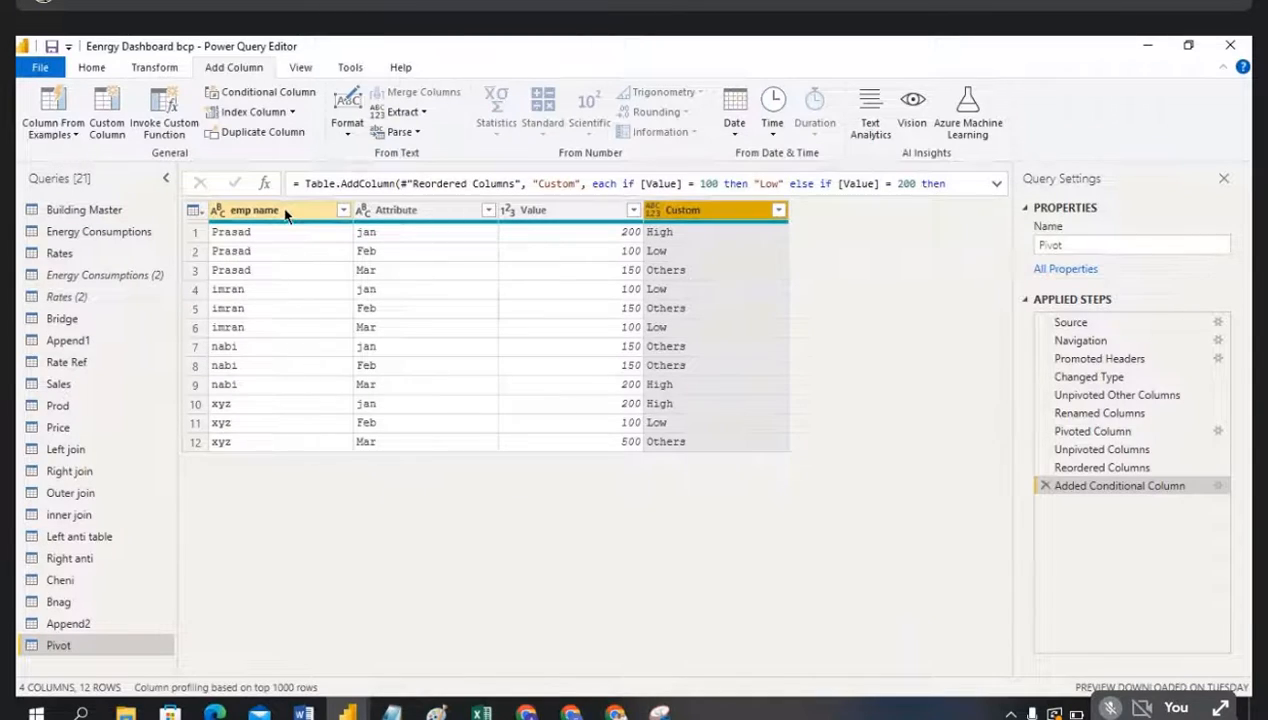
Step: Start another conditional column whose first condition outputs Post when emp name contains the first three letters of the employee name in row 1
{"action": "left_click", "coordinate": [283, 93]}
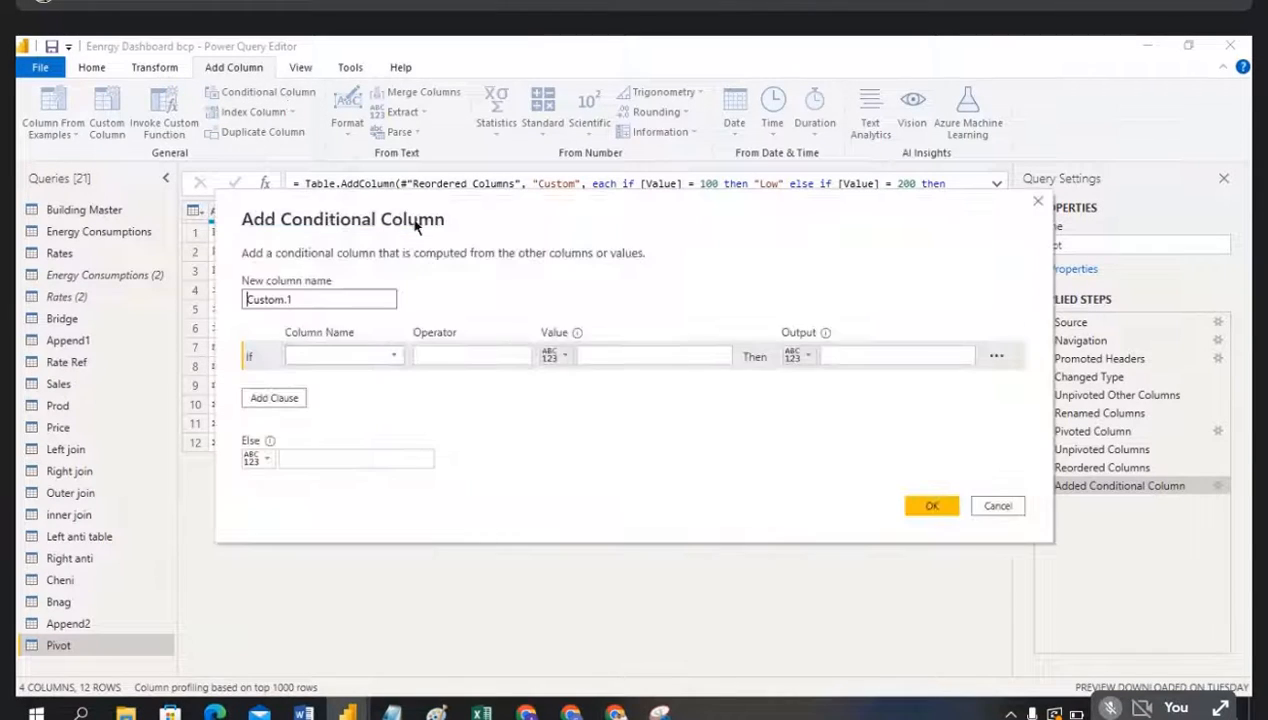
{"action": "left_click_drag", "start_coordinate": [441, 215], "coordinate": [635, 268]}
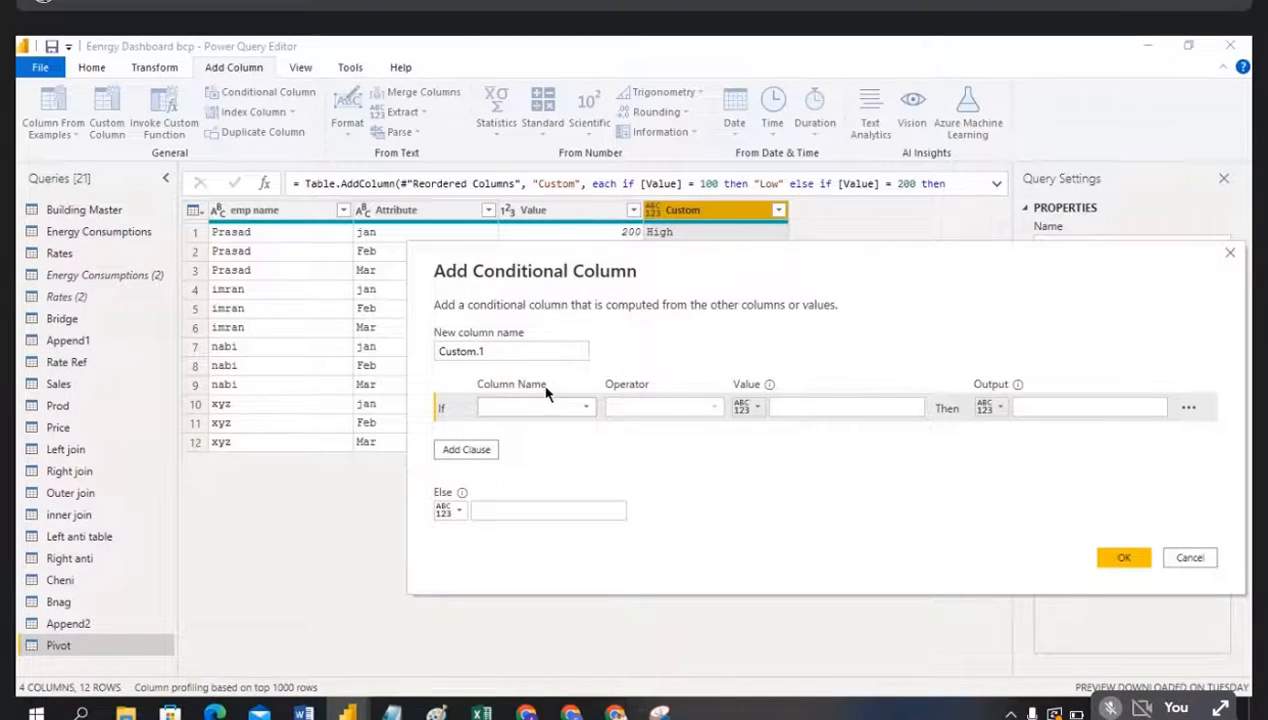
{"action": "left_click", "coordinate": [585, 410]}
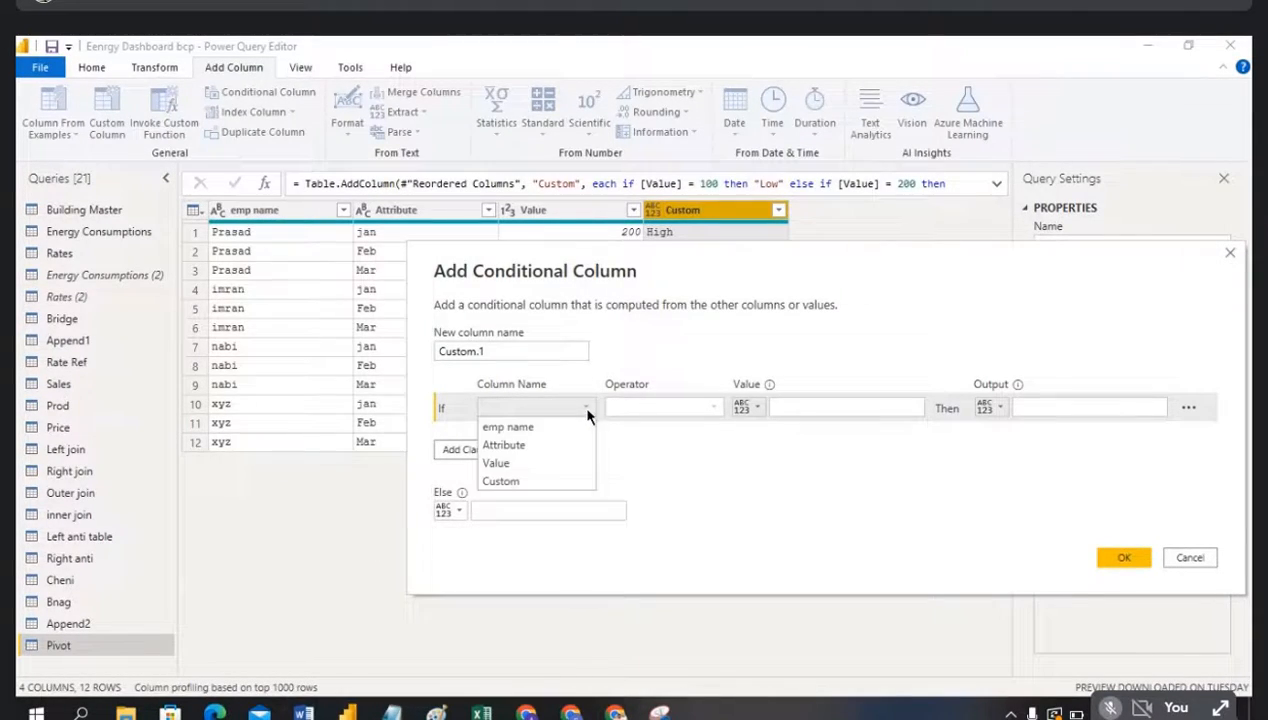
{"action": "left_click", "coordinate": [531, 426]}
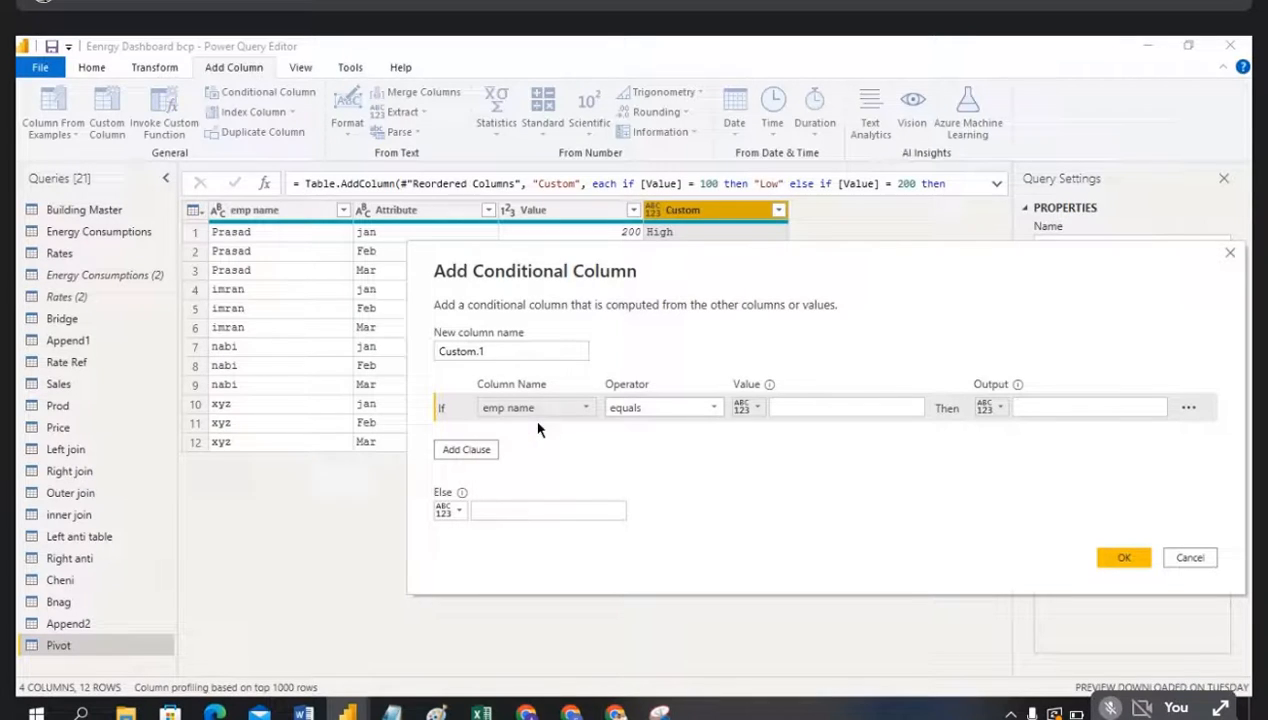
{"action": "left_click", "coordinate": [712, 408]}
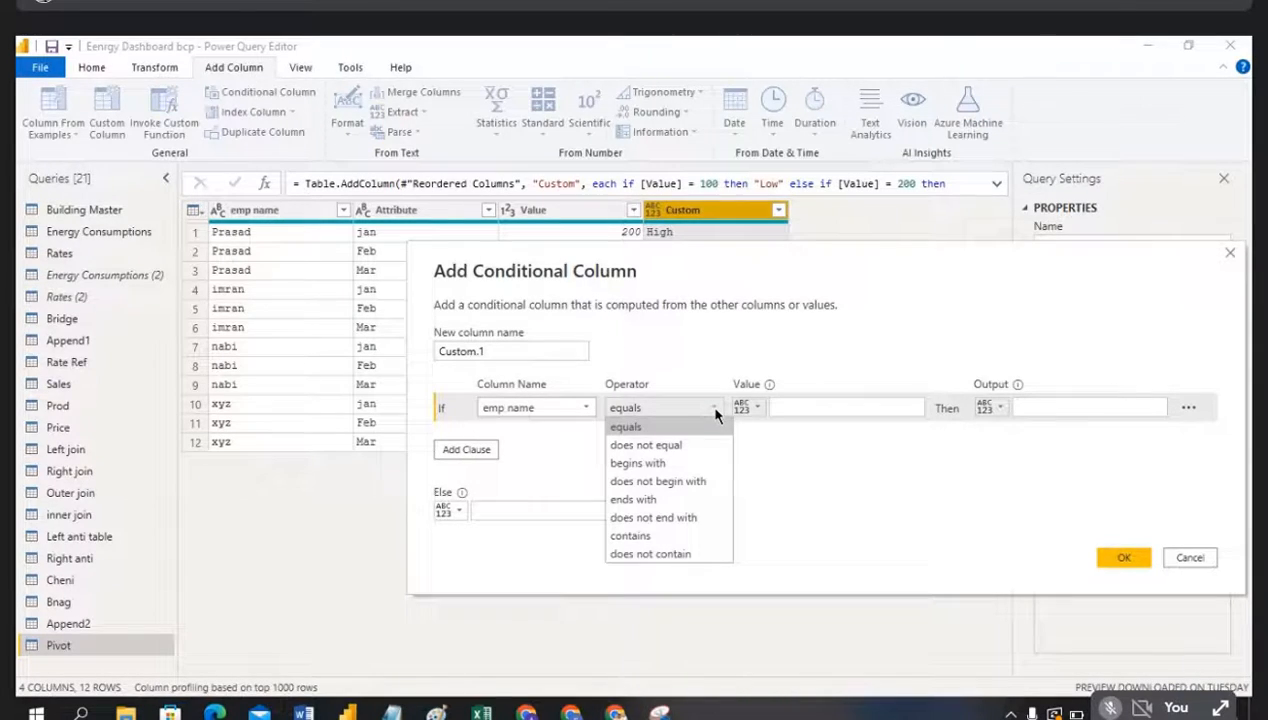
{"action": "left_click", "coordinate": [650, 537]}
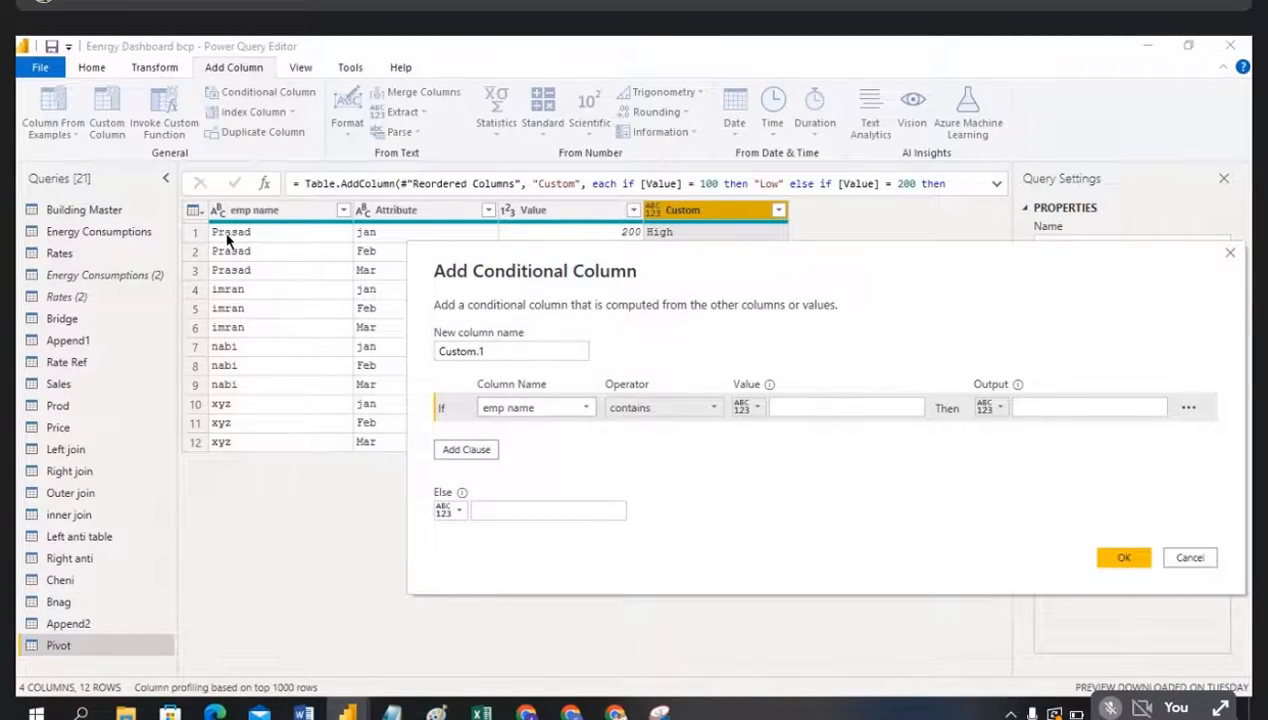
{"action": "left_click", "coordinate": [831, 407]}
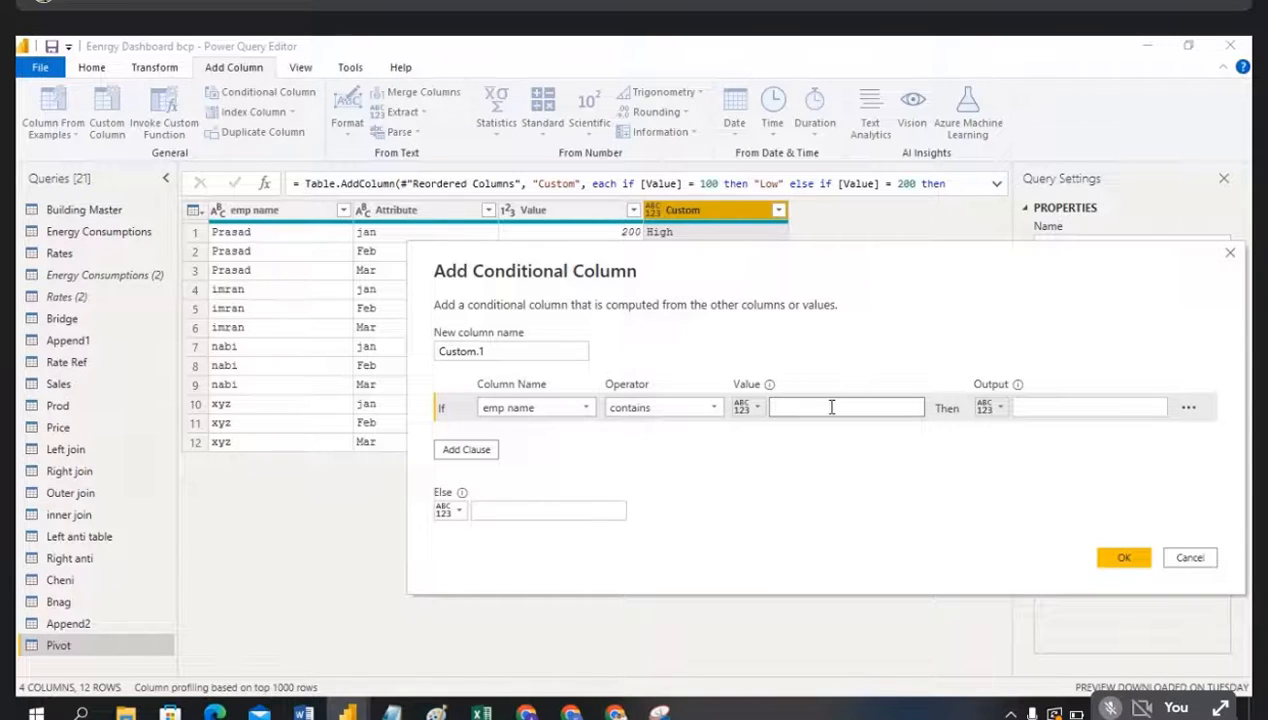
{"action": "type", "text": "Pra"}
{"action": "left_click", "coordinate": [1076, 404]}
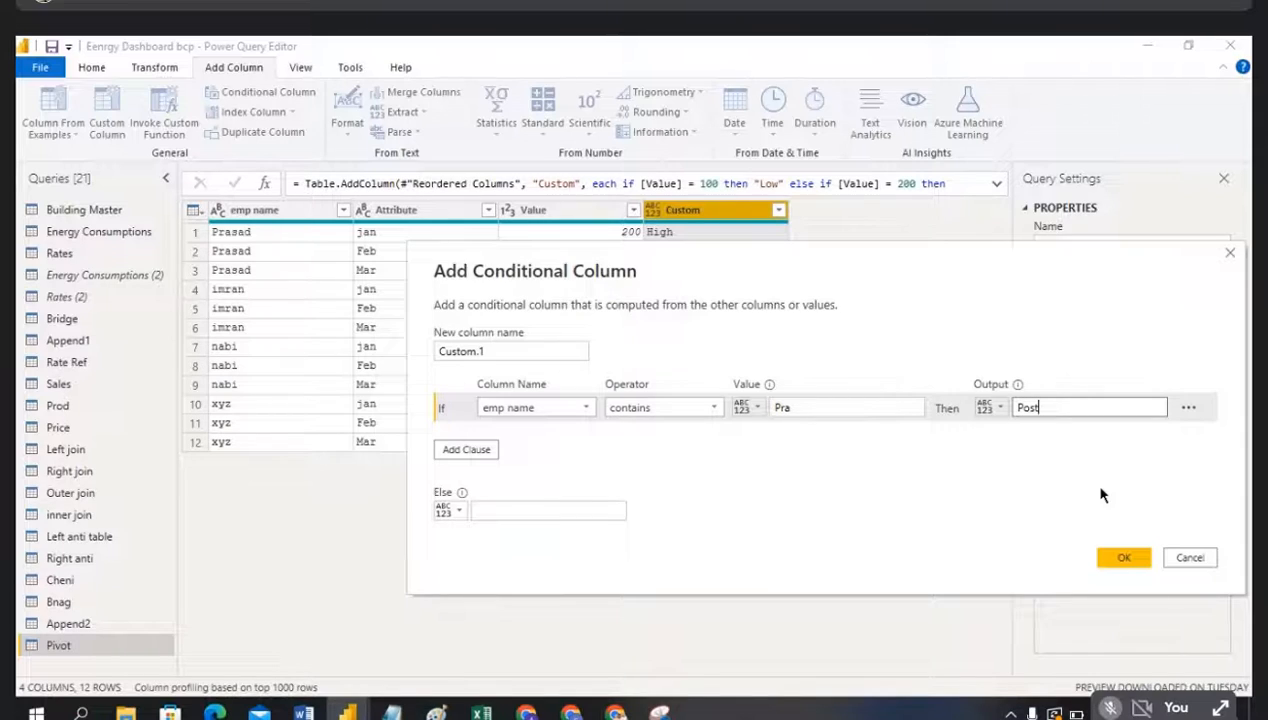
Step: Replace the first condition's output with the employee's surname
{"action": "left_click", "coordinate": [806, 409]}
{"action": "left_click_drag", "start_coordinate": [806, 408], "coordinate": [776, 404]}
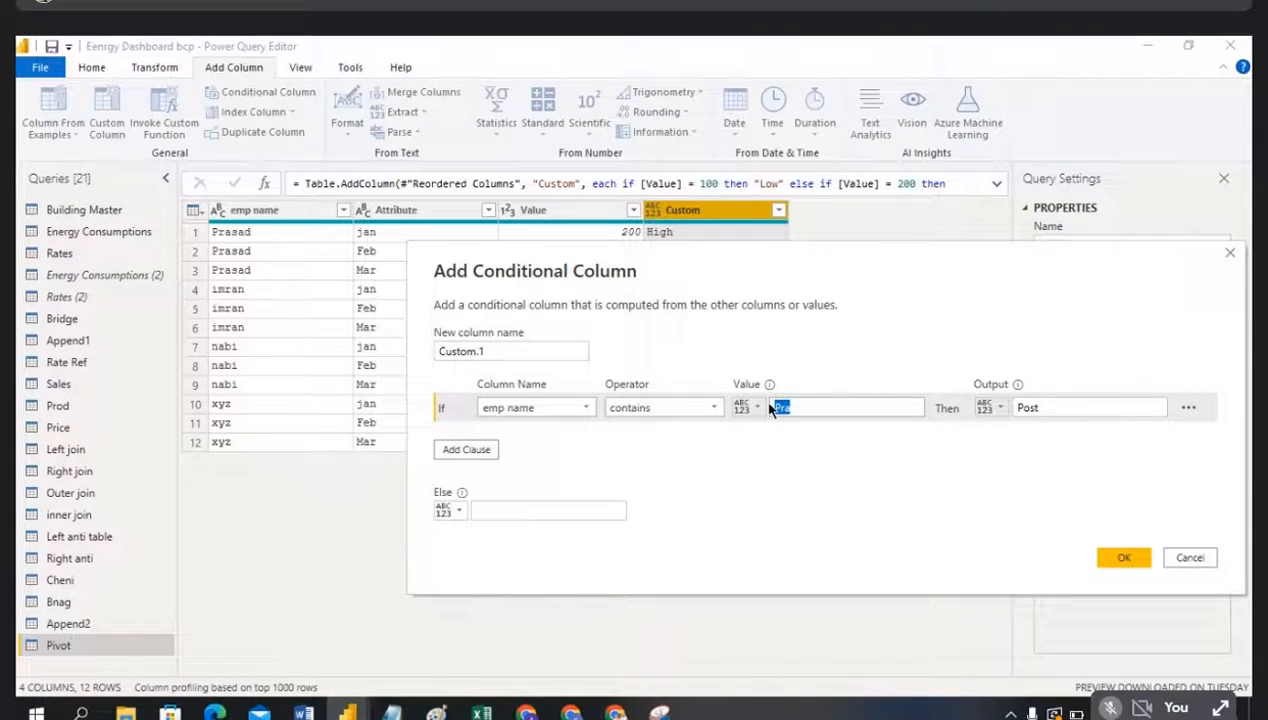
{"action": "left_click", "coordinate": [1065, 407]}
{"action": "left_click_drag", "start_coordinate": [1101, 408], "coordinate": [995, 410]}
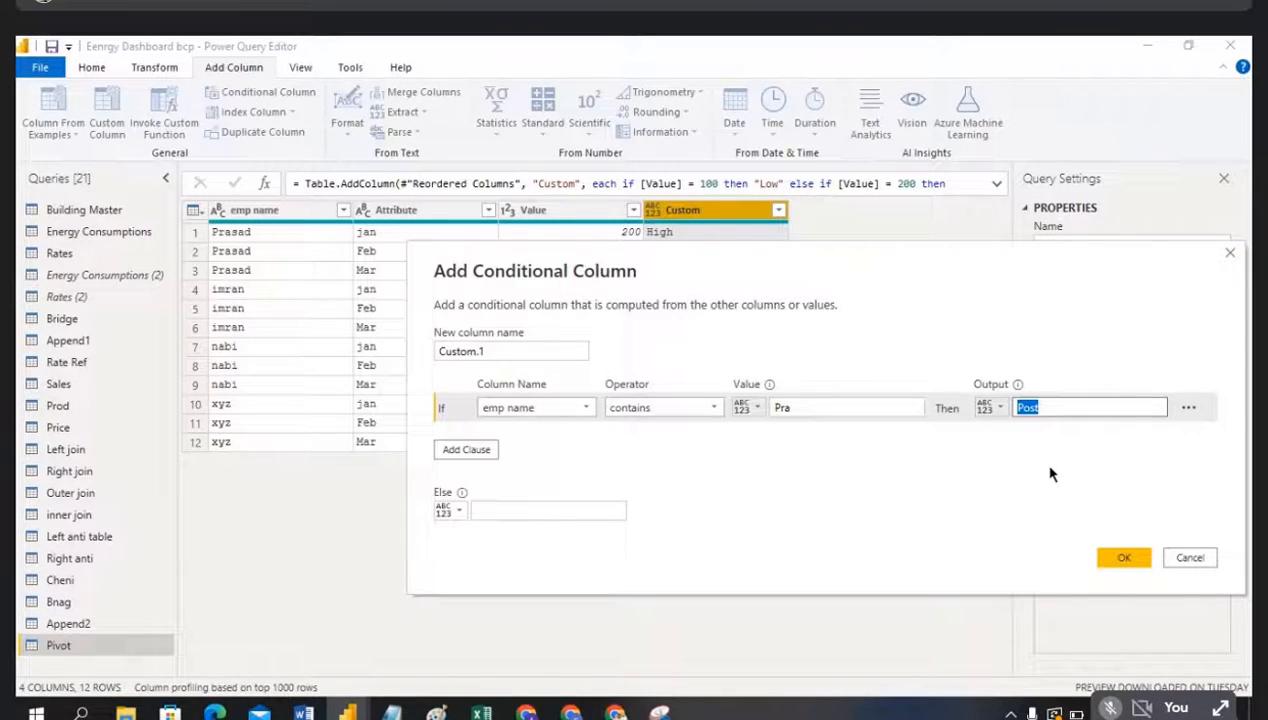
{"action": "type", "text": "P"}
{"action": "type", "text": "umar"}
Step: Add an else-if clause that outputs a surname when emp name contains the employee name in row 4
{"action": "left_click", "coordinate": [468, 450]}
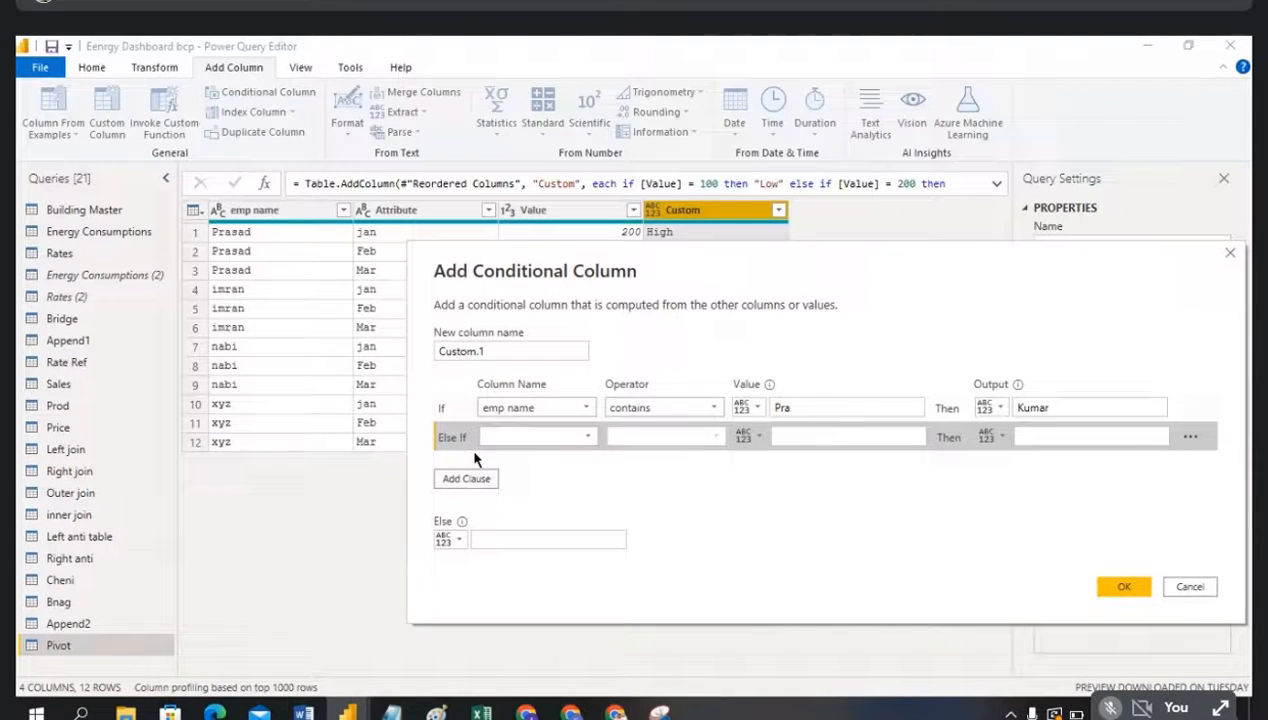
{"action": "left_click", "coordinate": [566, 440]}
{"action": "left_click", "coordinate": [552, 454]}
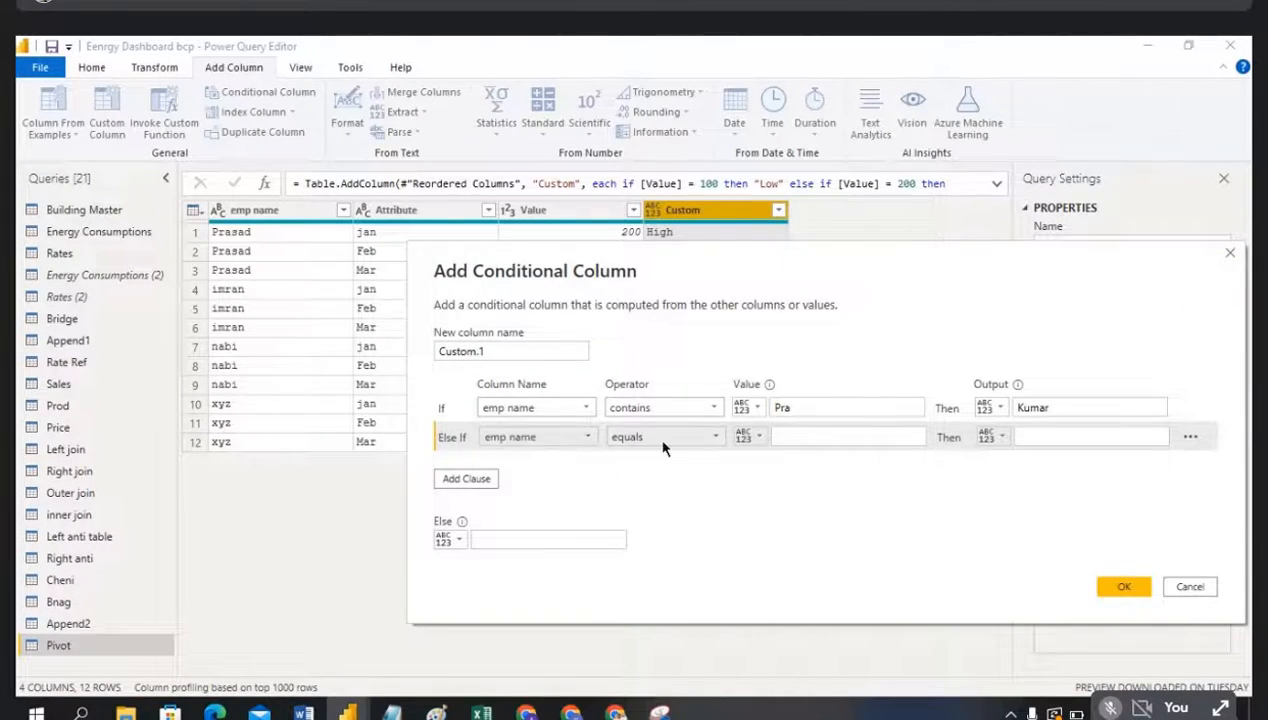
{"action": "left_click", "coordinate": [700, 437]}
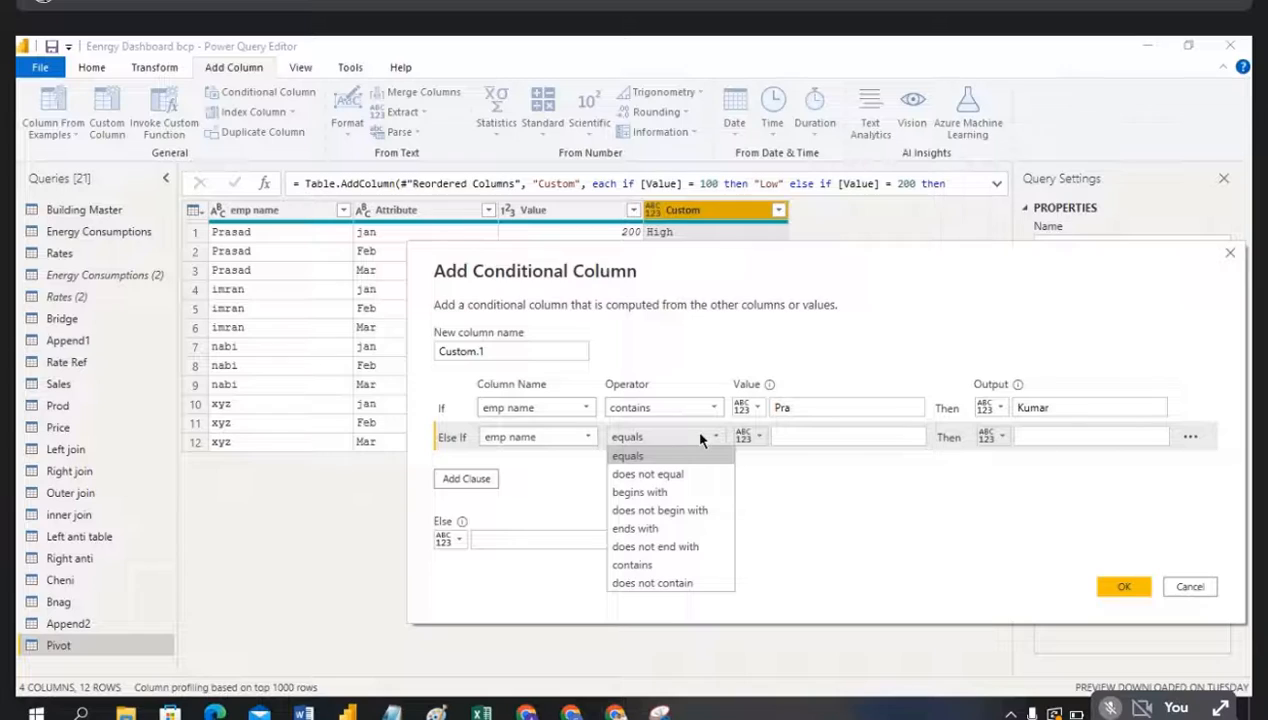
{"action": "left_click", "coordinate": [640, 557]}
{"action": "left_click", "coordinate": [809, 436]}
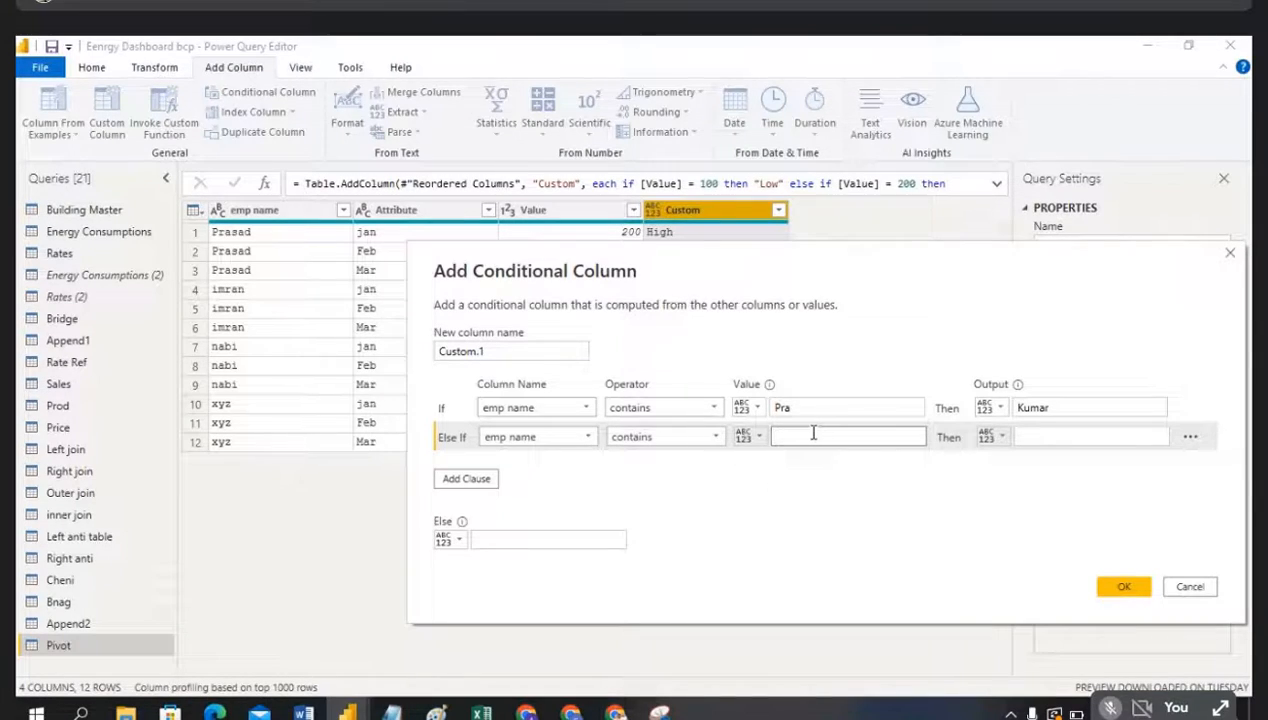
{"action": "type", "text": "imran"}
{"action": "left_click", "coordinate": [1061, 435]}
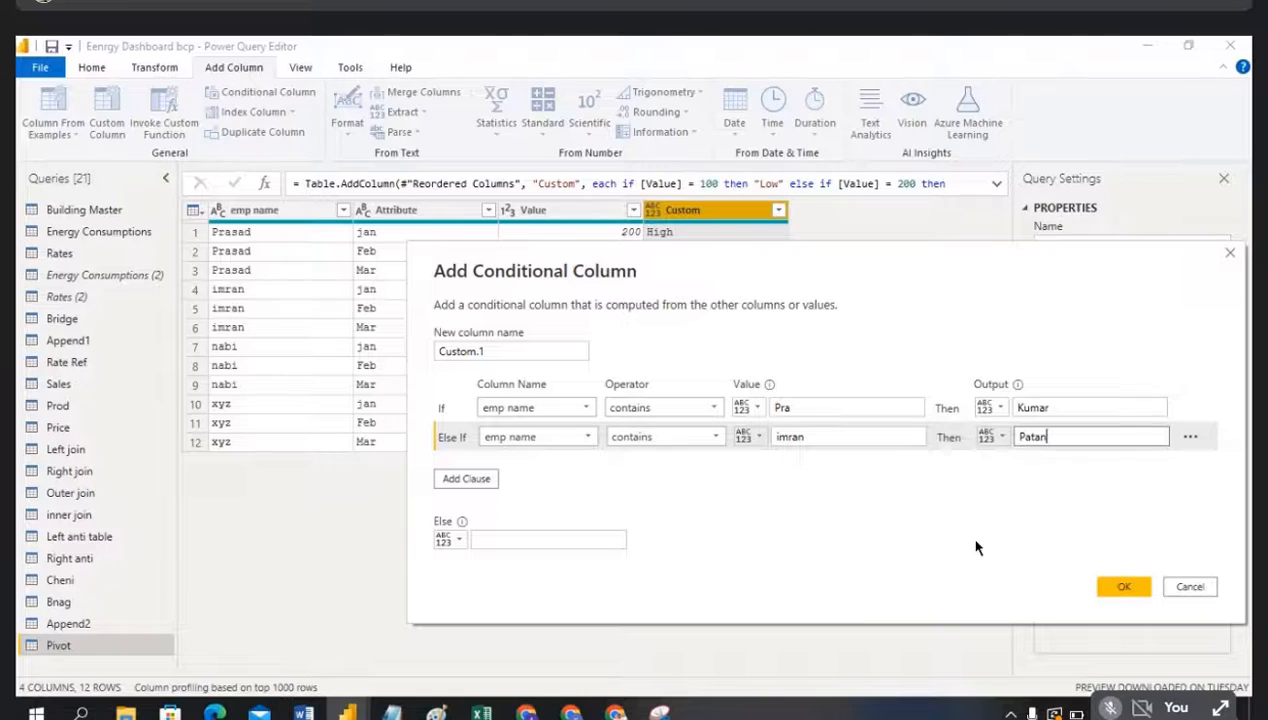
Step: Add an else-if clause that outputs other name when emp name contains xyz, and create the column with no fallback output
{"action": "left_click", "coordinate": [477, 477]}
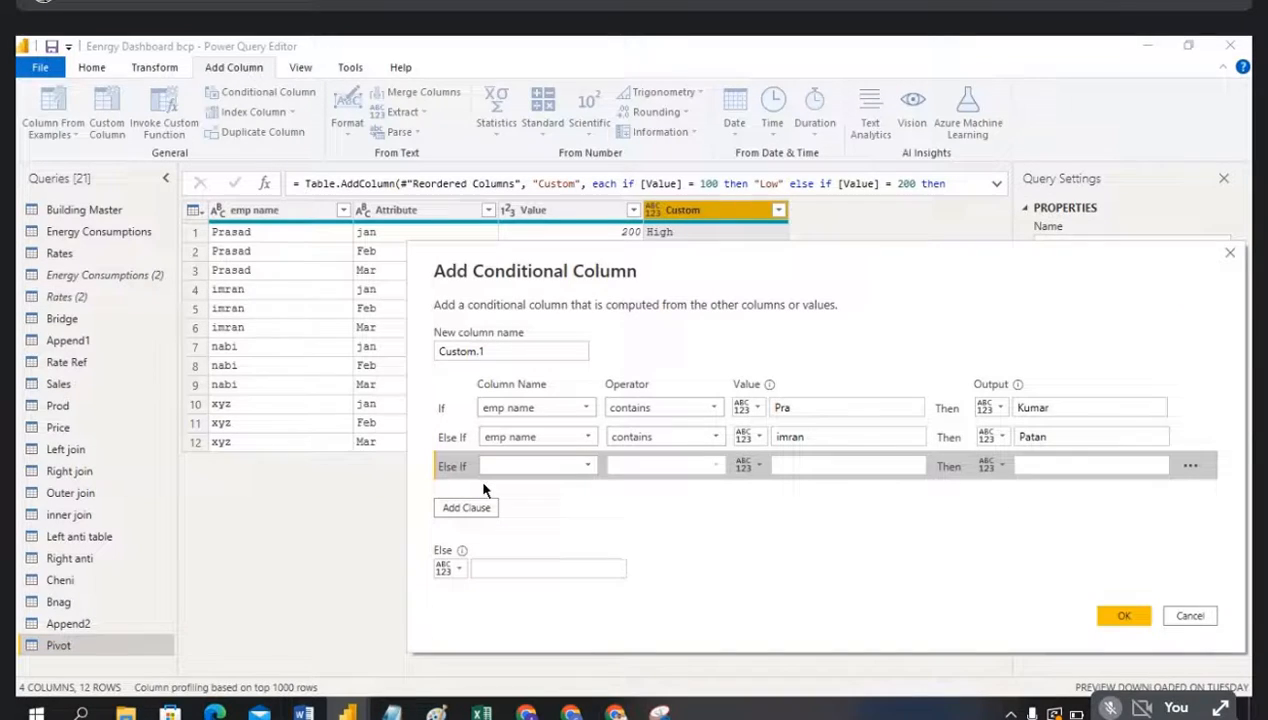
{"action": "left_click", "coordinate": [580, 467]}
{"action": "left_click", "coordinate": [563, 486]}
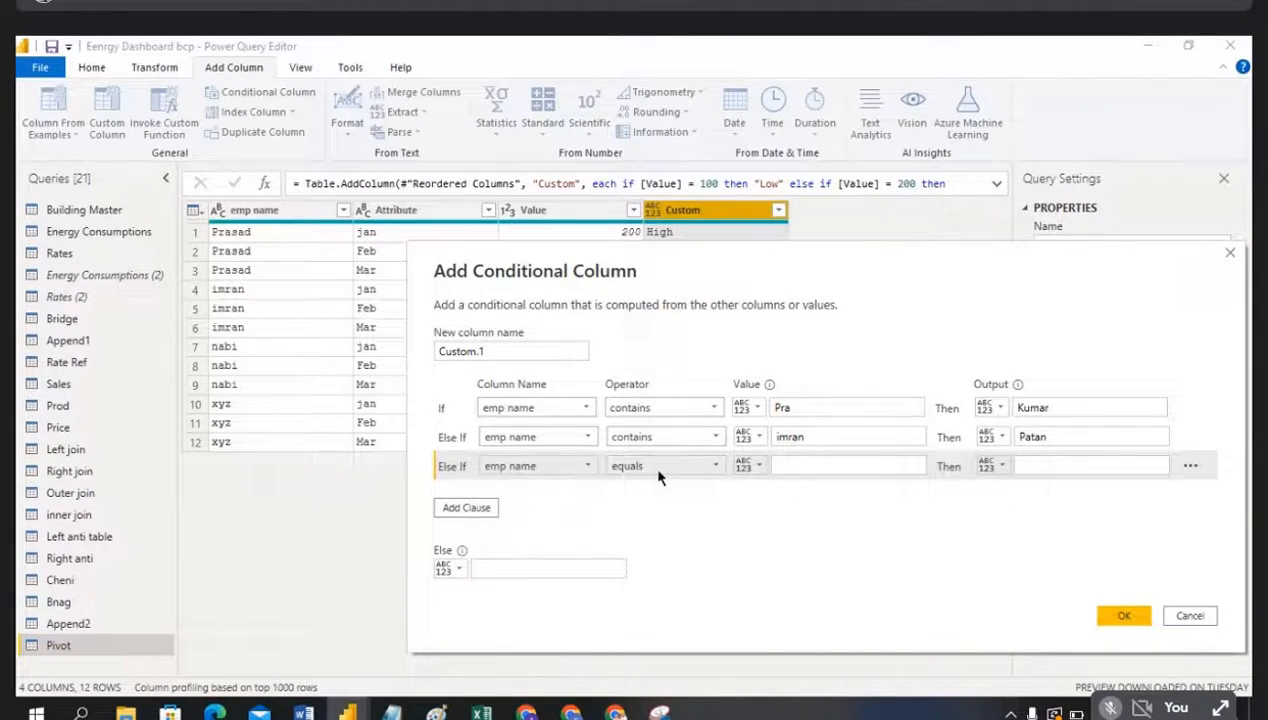
{"action": "left_click", "coordinate": [713, 467]}
{"action": "left_click", "coordinate": [640, 588]}
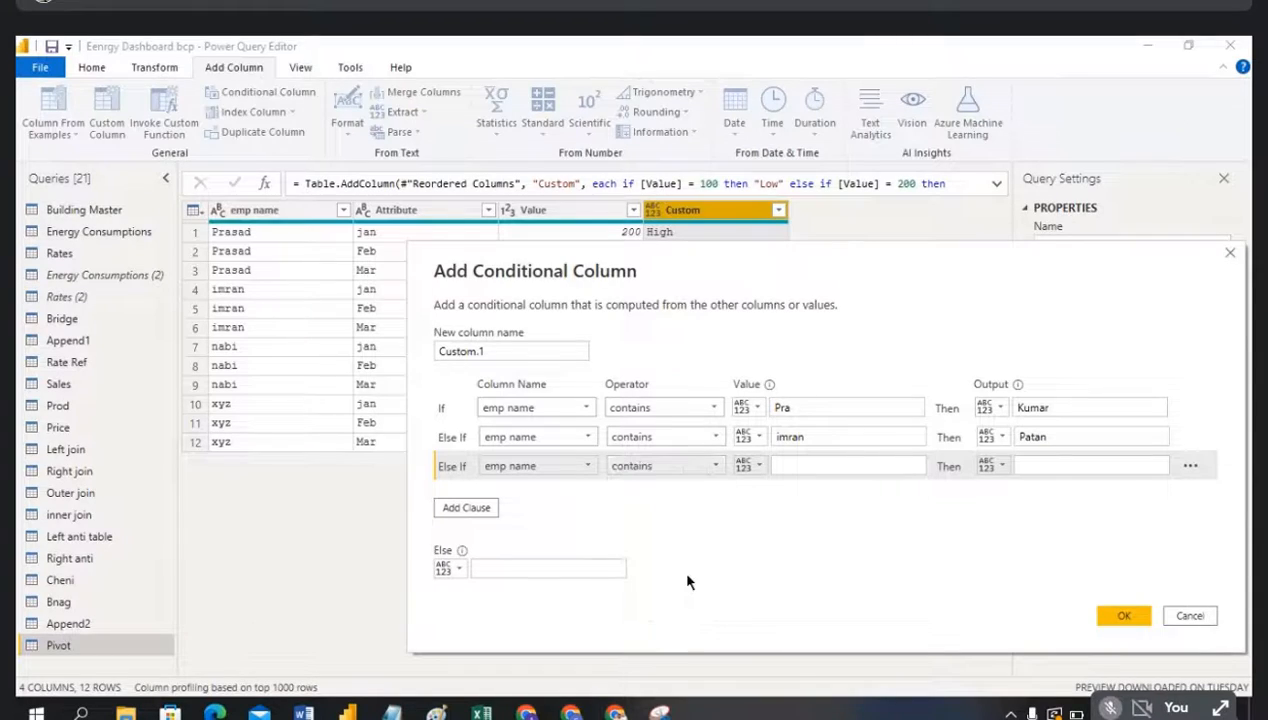
{"action": "left_click", "coordinate": [815, 462]}
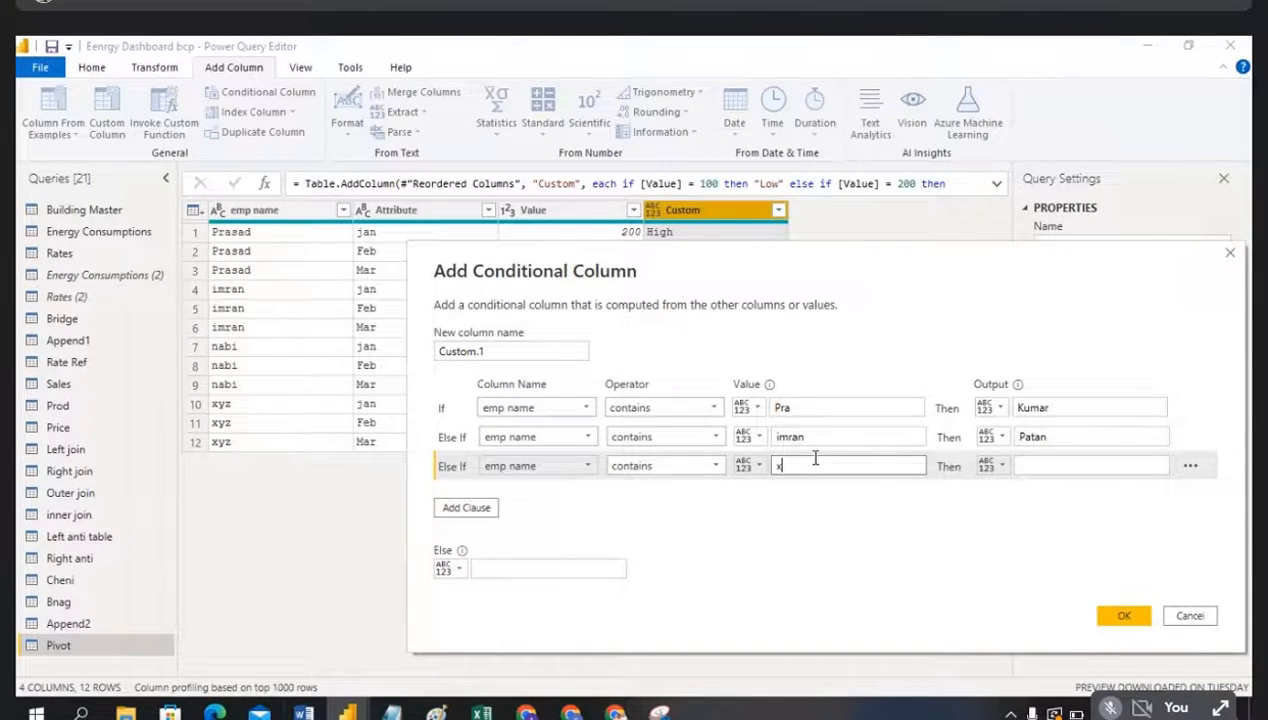
{"action": "left_click", "coordinate": [1033, 467]}
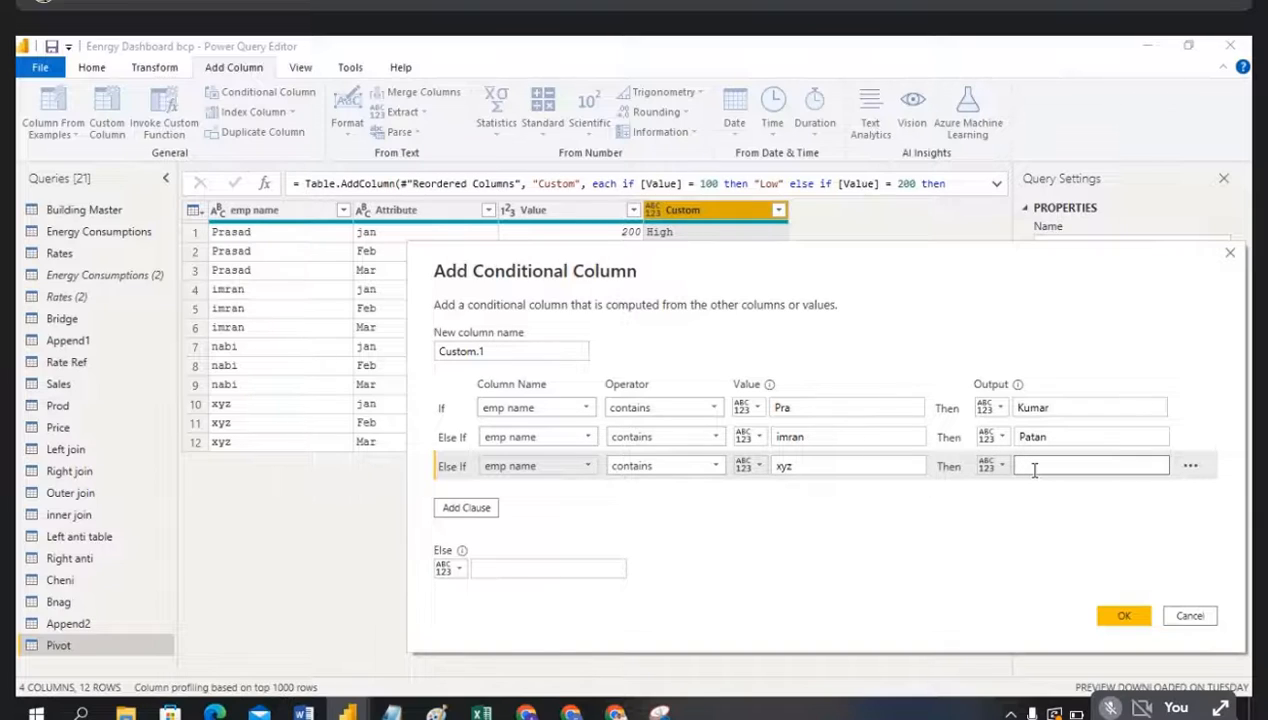
{"action": "type", "text": "other name"}
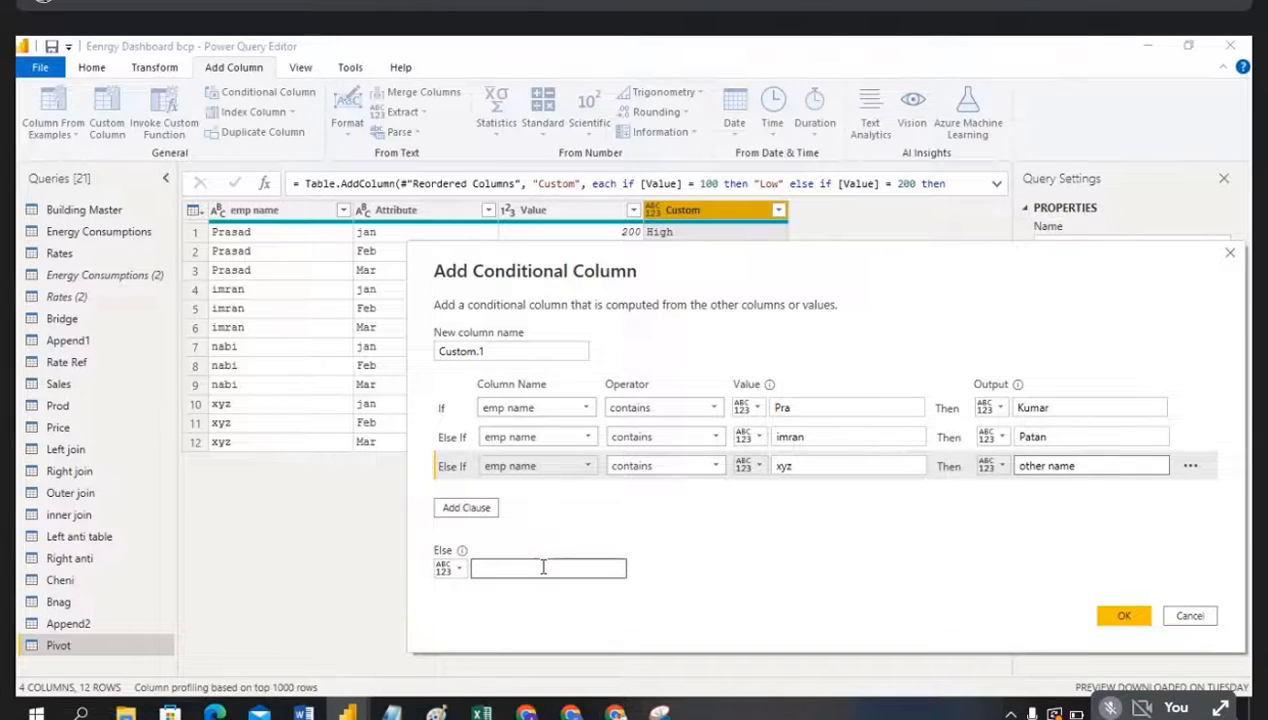
{"action": "left_click", "coordinate": [1120, 617]}
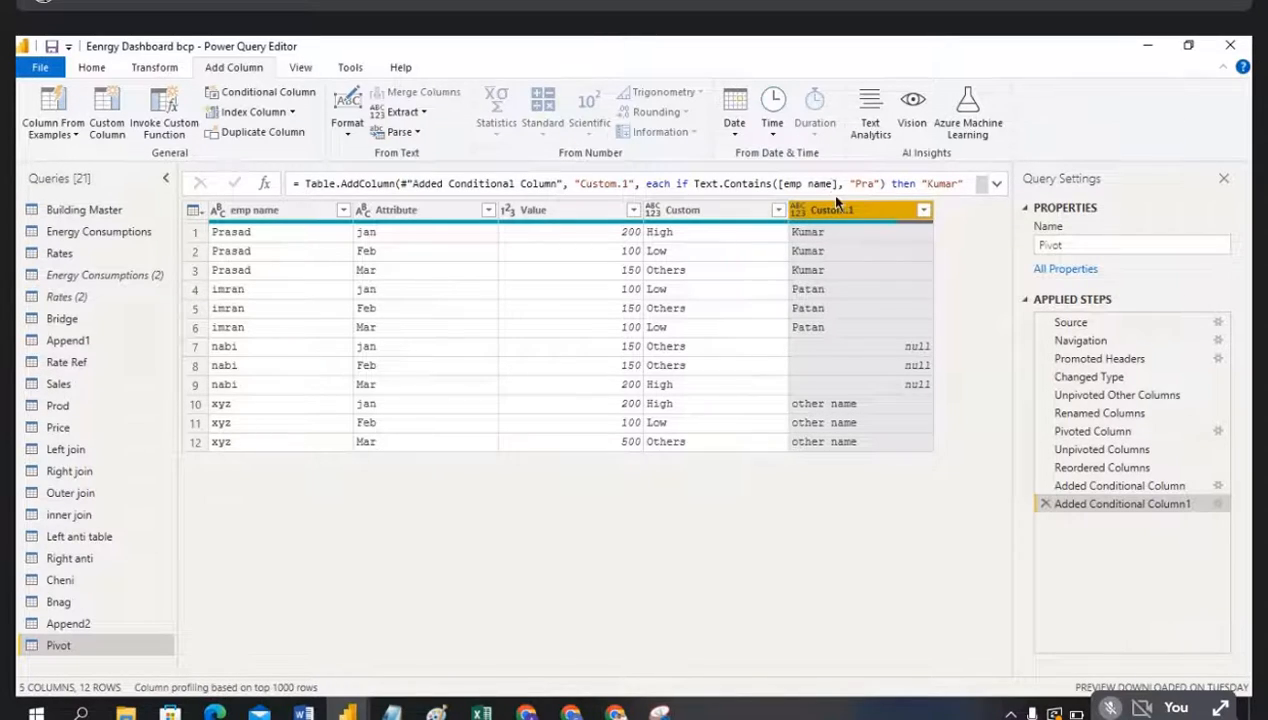
Step: Reopen the newest conditional column's settings to review its text operators and clauses against the table, and close them without changes
{"action": "left_click", "coordinate": [1218, 505]}
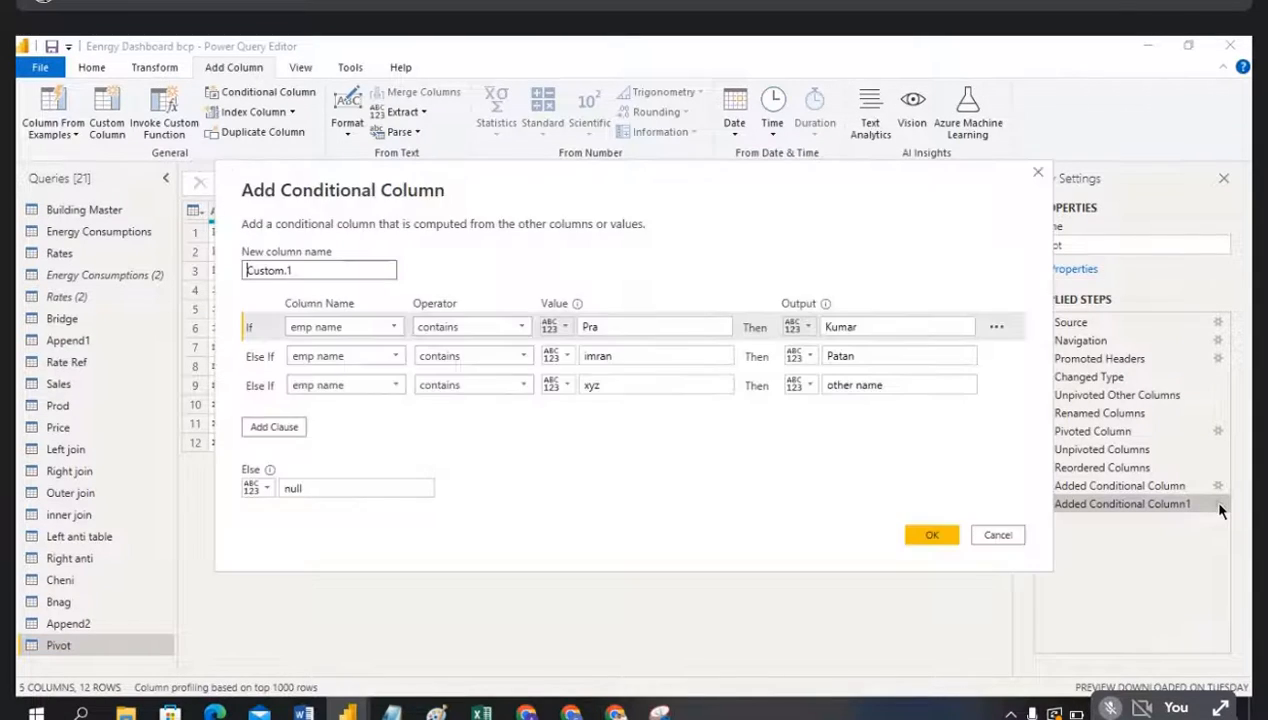
{"action": "left_click", "coordinate": [522, 330]}
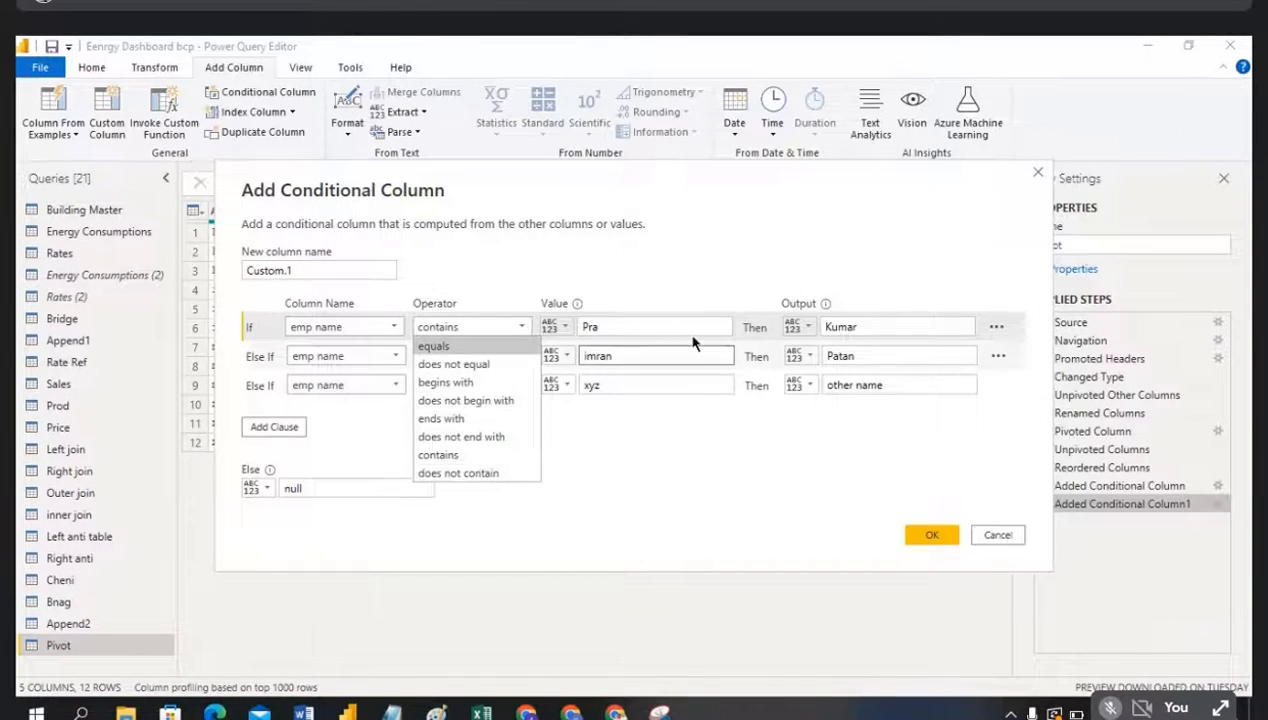
{"action": "left_click", "coordinate": [582, 483]}
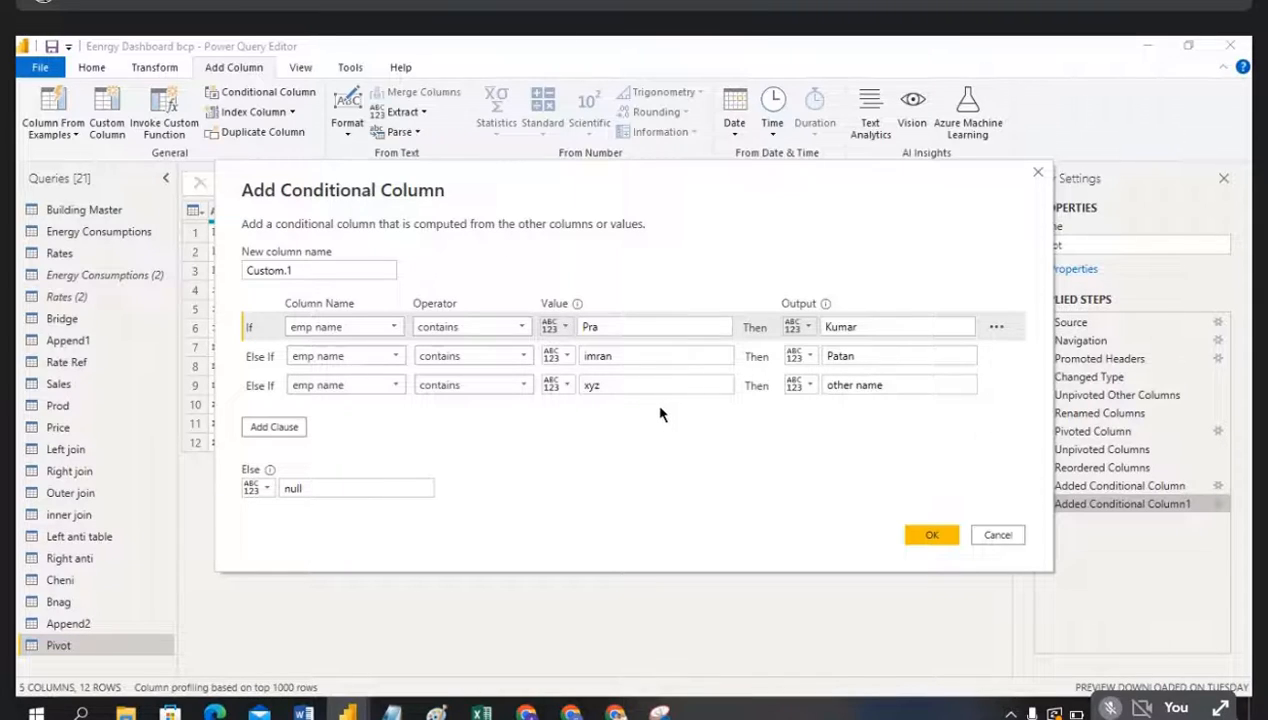
{"action": "left_click_drag", "start_coordinate": [557, 188], "coordinate": [557, 250]}
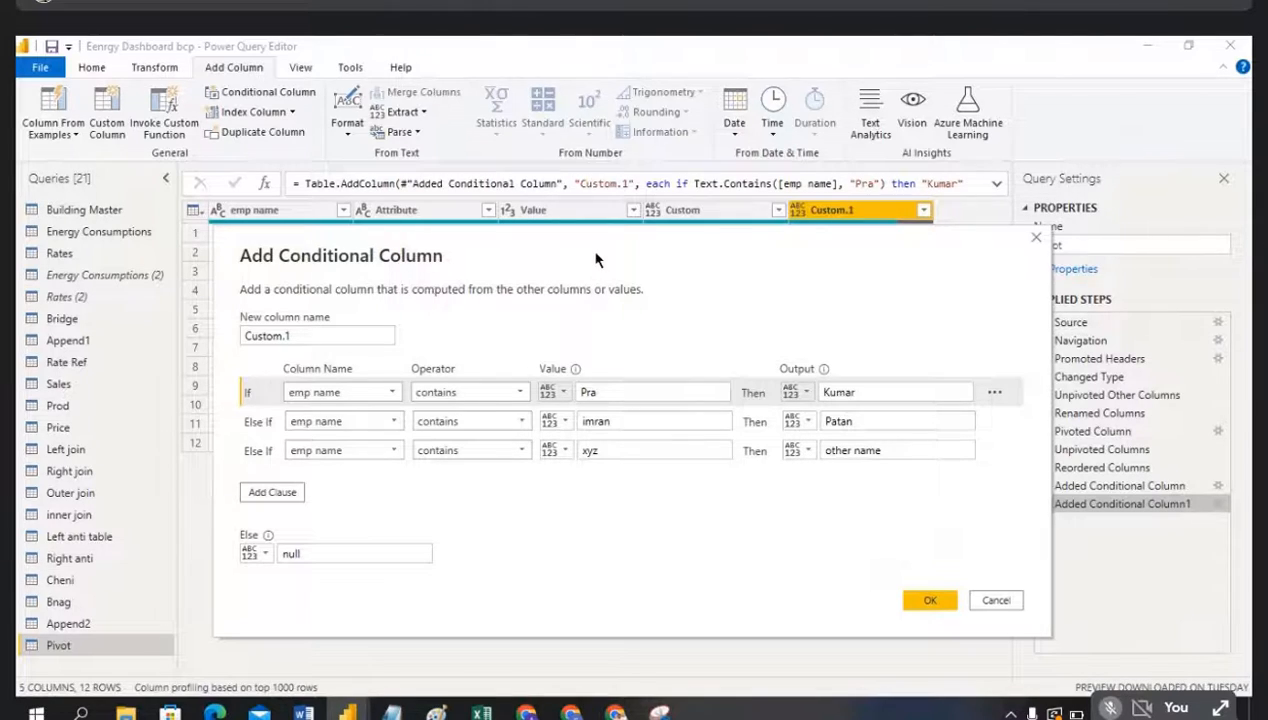
{"action": "left_click_drag", "start_coordinate": [599, 259], "coordinate": [580, 391]}
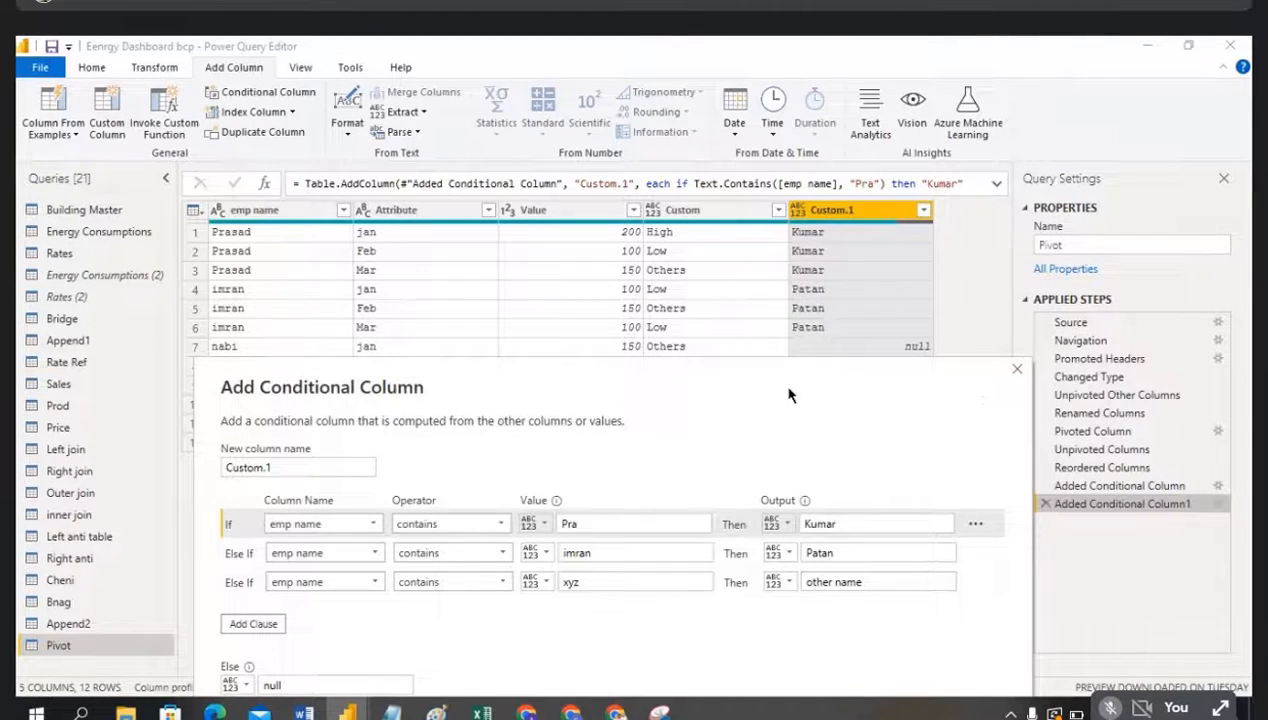
{"action": "left_click", "coordinate": [1016, 372]}
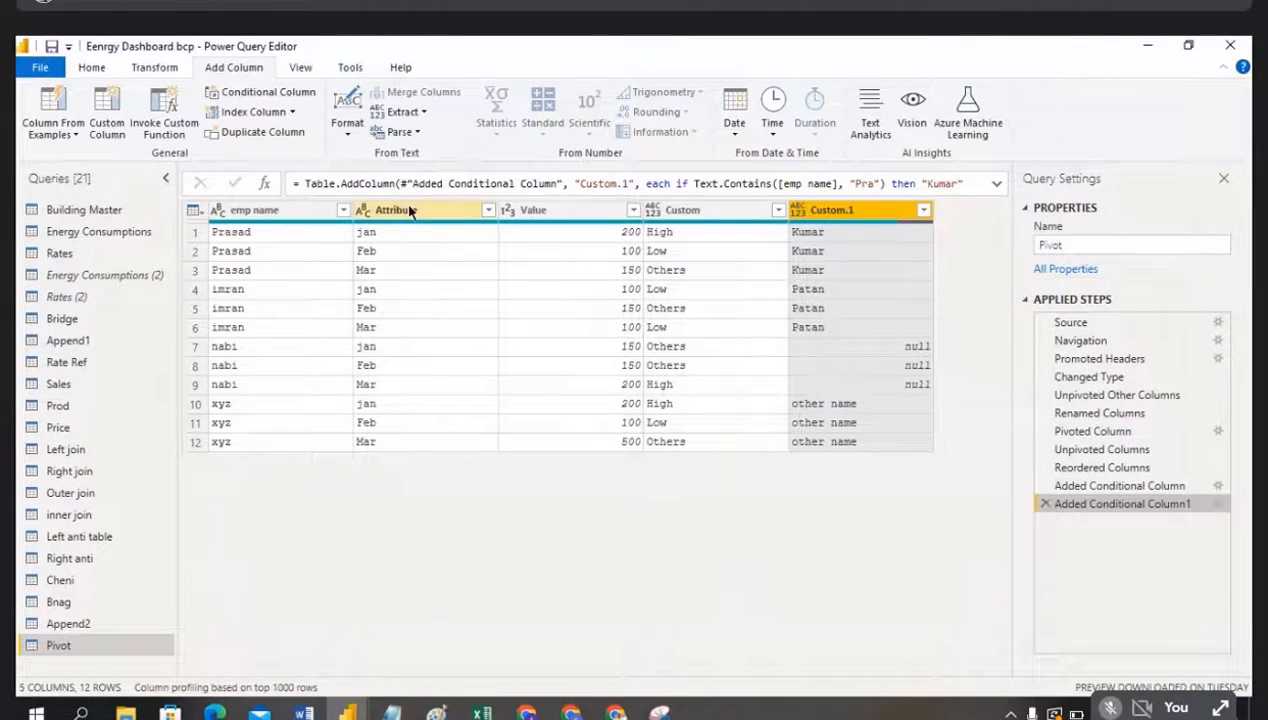
Step: Start a new conditional column whose first condition outputs 1st month when Attribute contains jan
{"action": "left_click", "coordinate": [408, 212]}
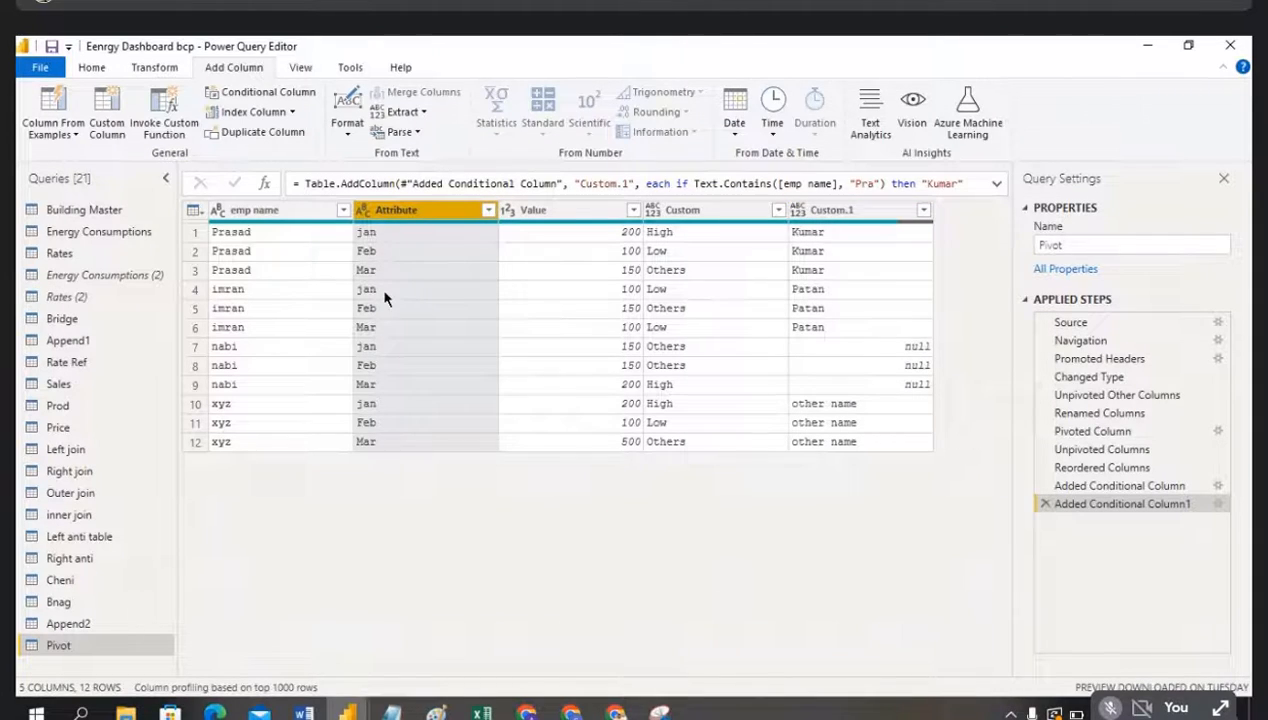
{"action": "left_click", "coordinate": [259, 93]}
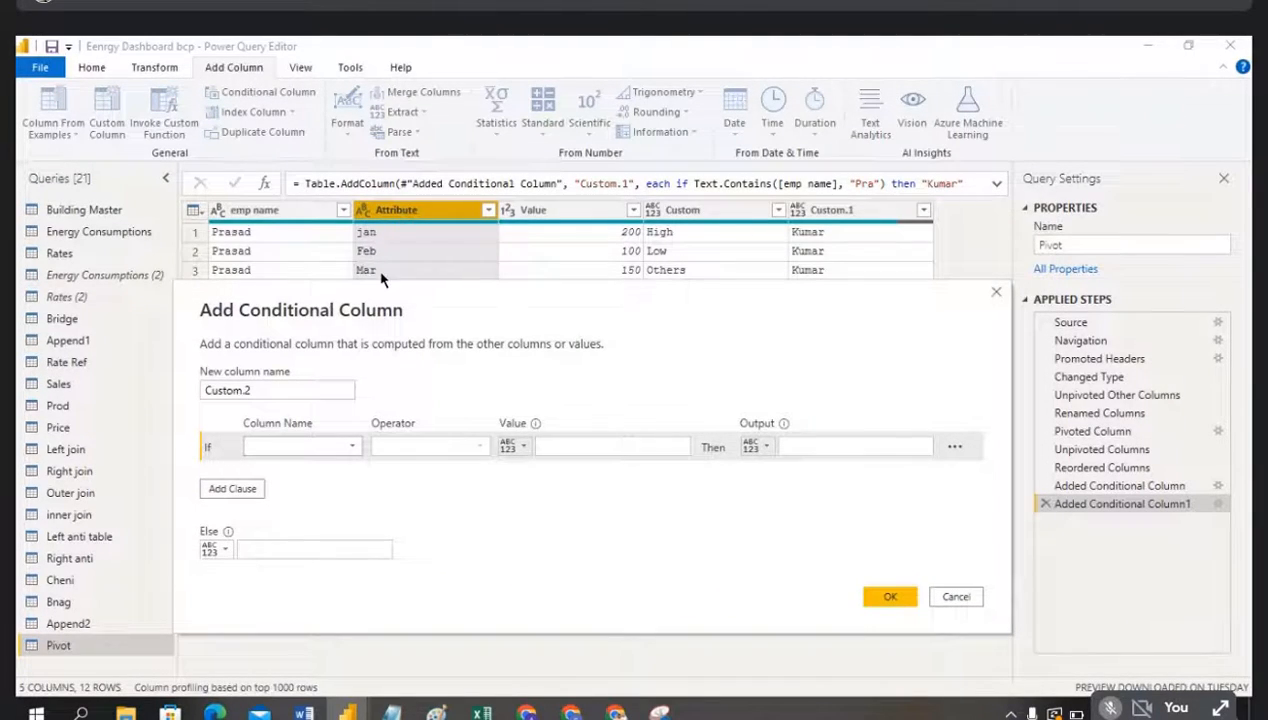
{"action": "left_click", "coordinate": [351, 452]}
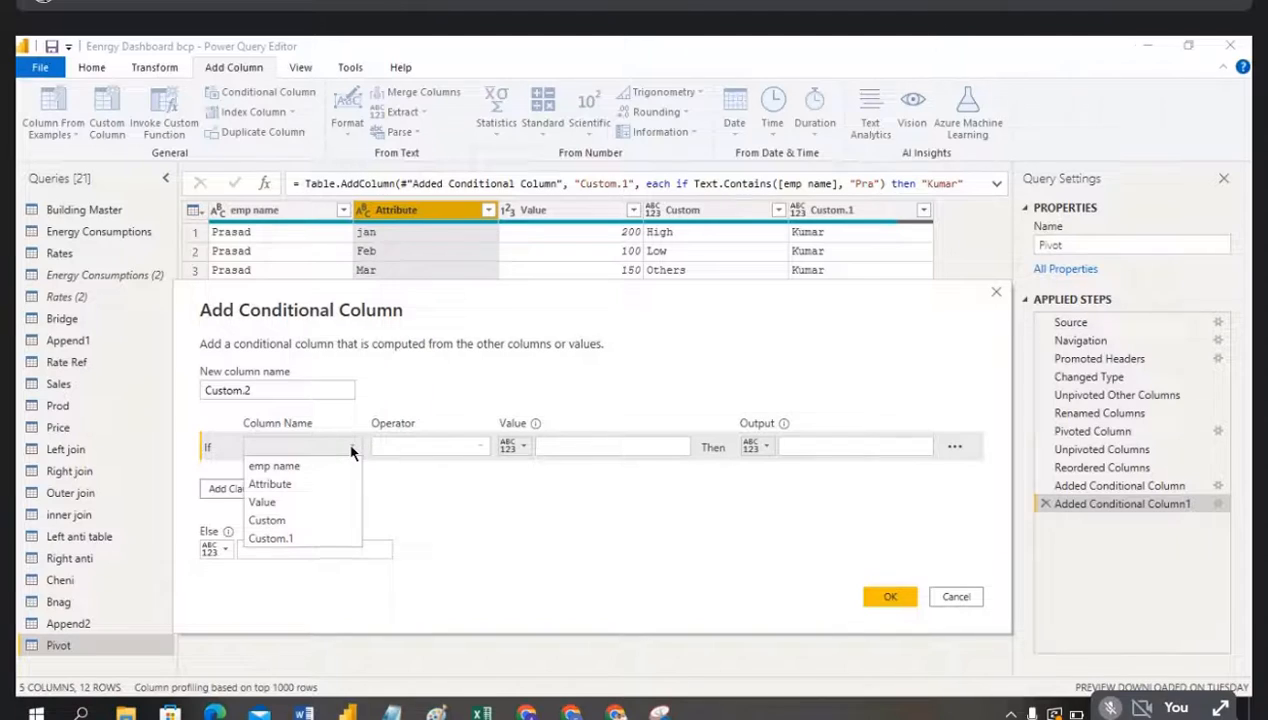
{"action": "left_click", "coordinate": [297, 488]}
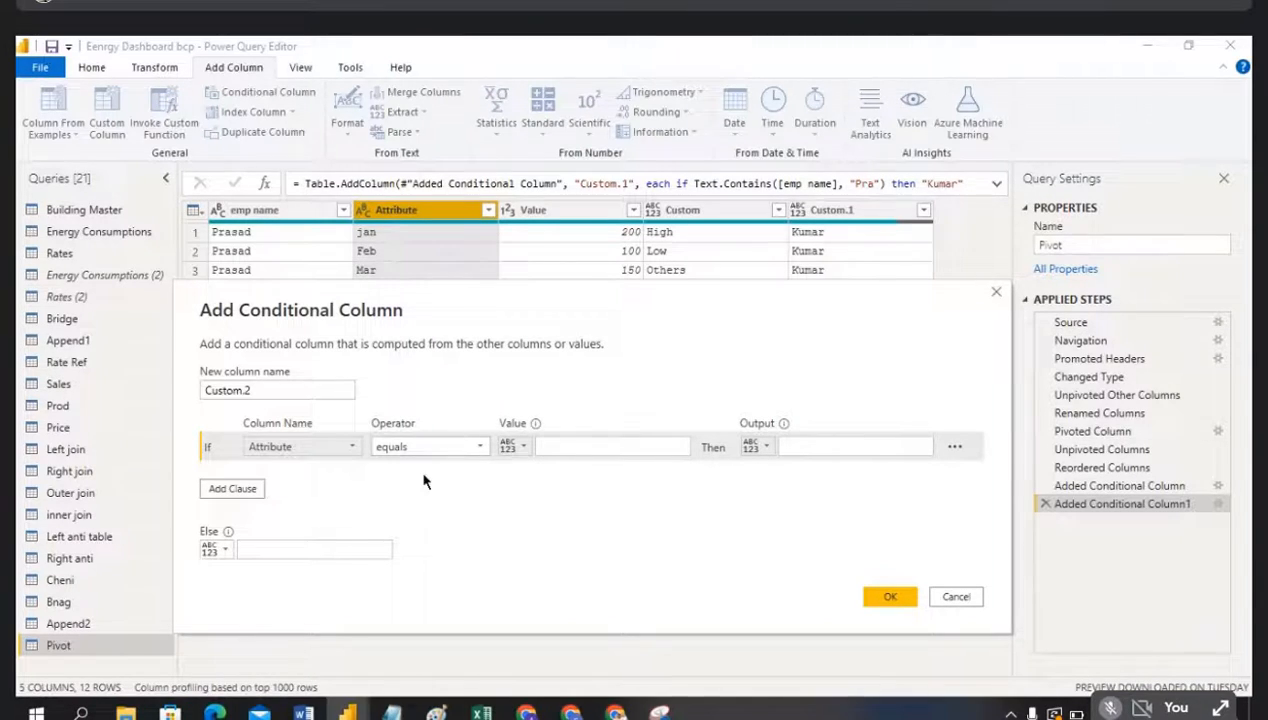
{"action": "left_click", "coordinate": [478, 455]}
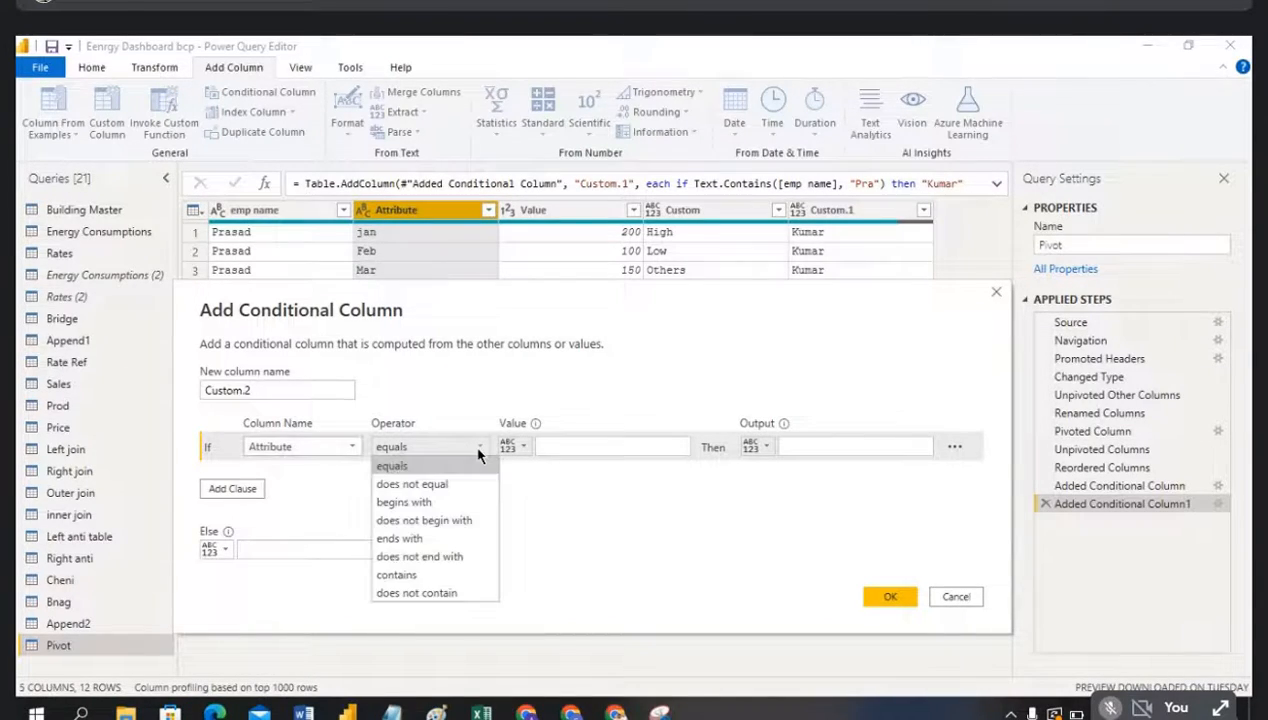
{"action": "left_click", "coordinate": [420, 576]}
{"action": "left_click", "coordinate": [601, 447]}
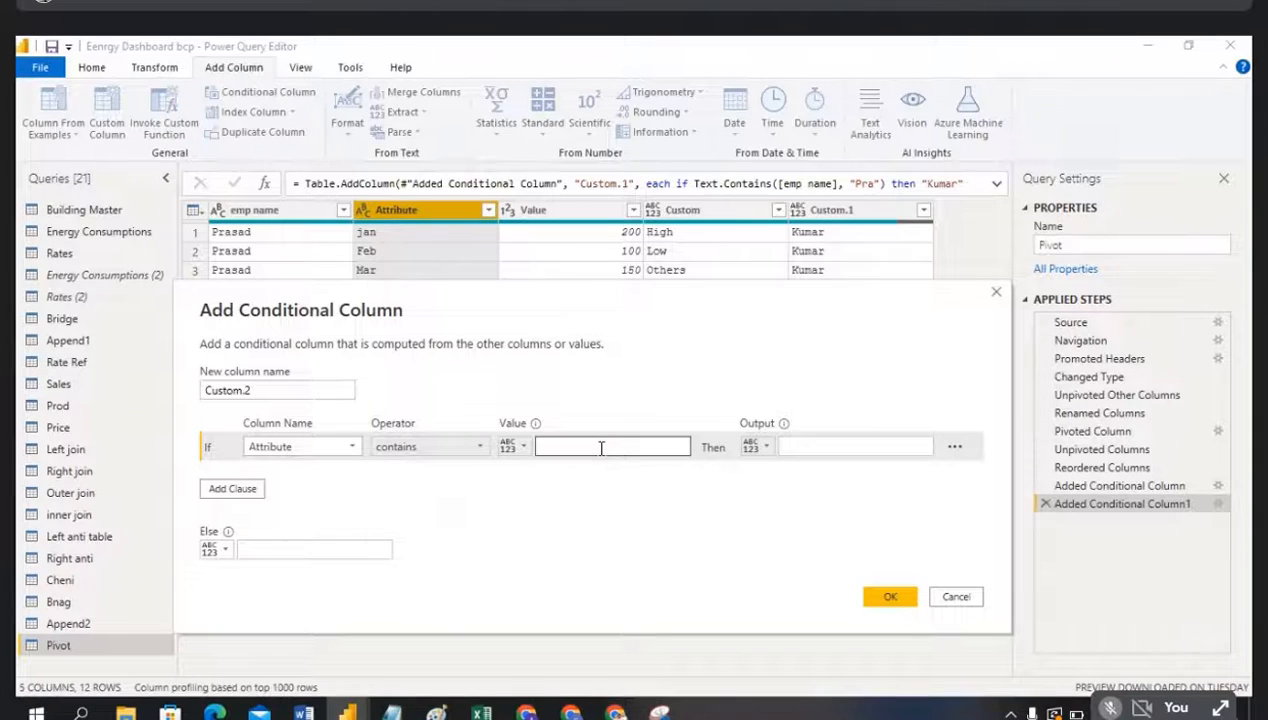
{"action": "type", "text": "j"}
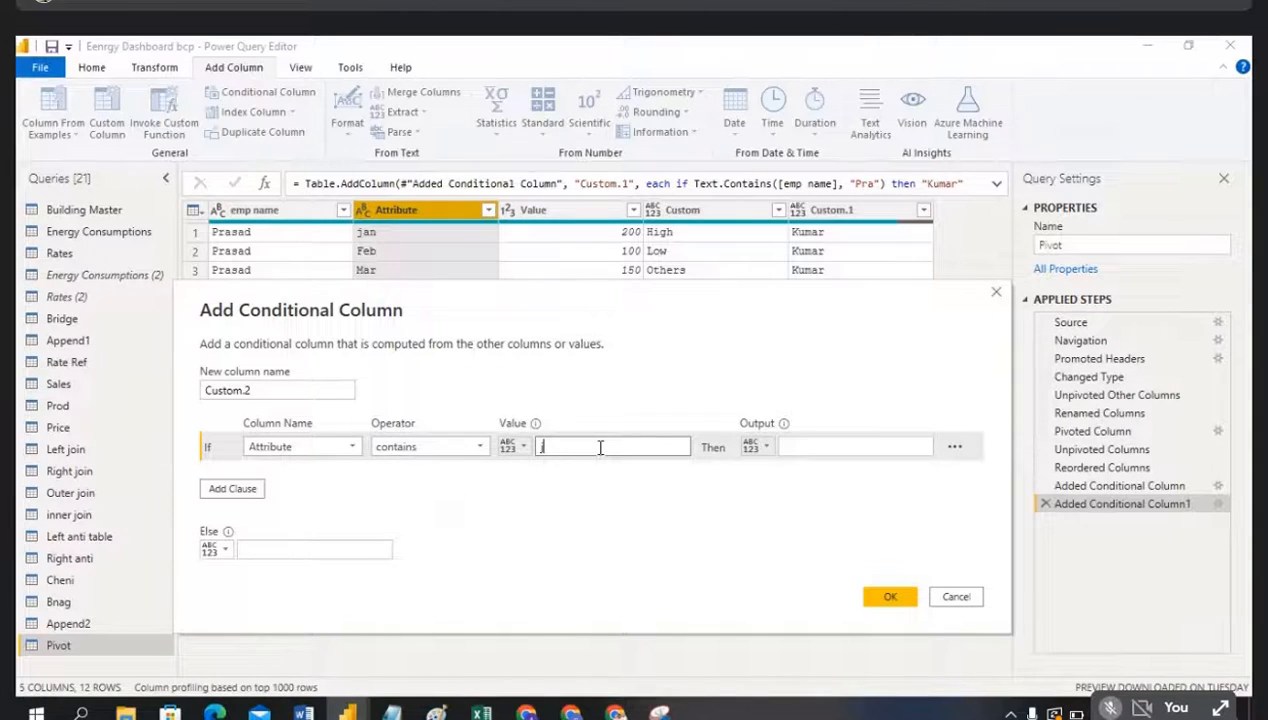
{"action": "type", "text": "an"}
{"action": "left_click", "coordinate": [876, 448]}
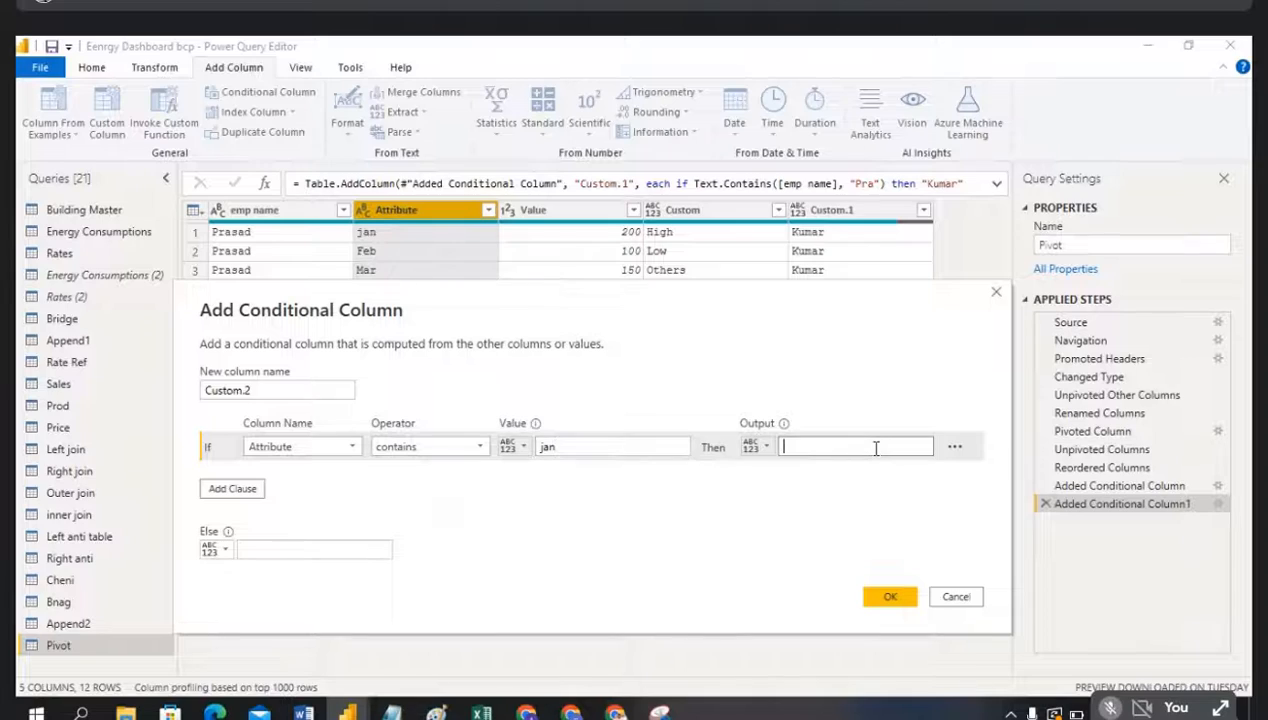
{"action": "type", "text": "1st month"}
Step: Add an else-if clause that outputs 2nd month when Attribute contains feb
{"action": "left_click", "coordinate": [228, 488]}
{"action": "left_click", "coordinate": [347, 481]}
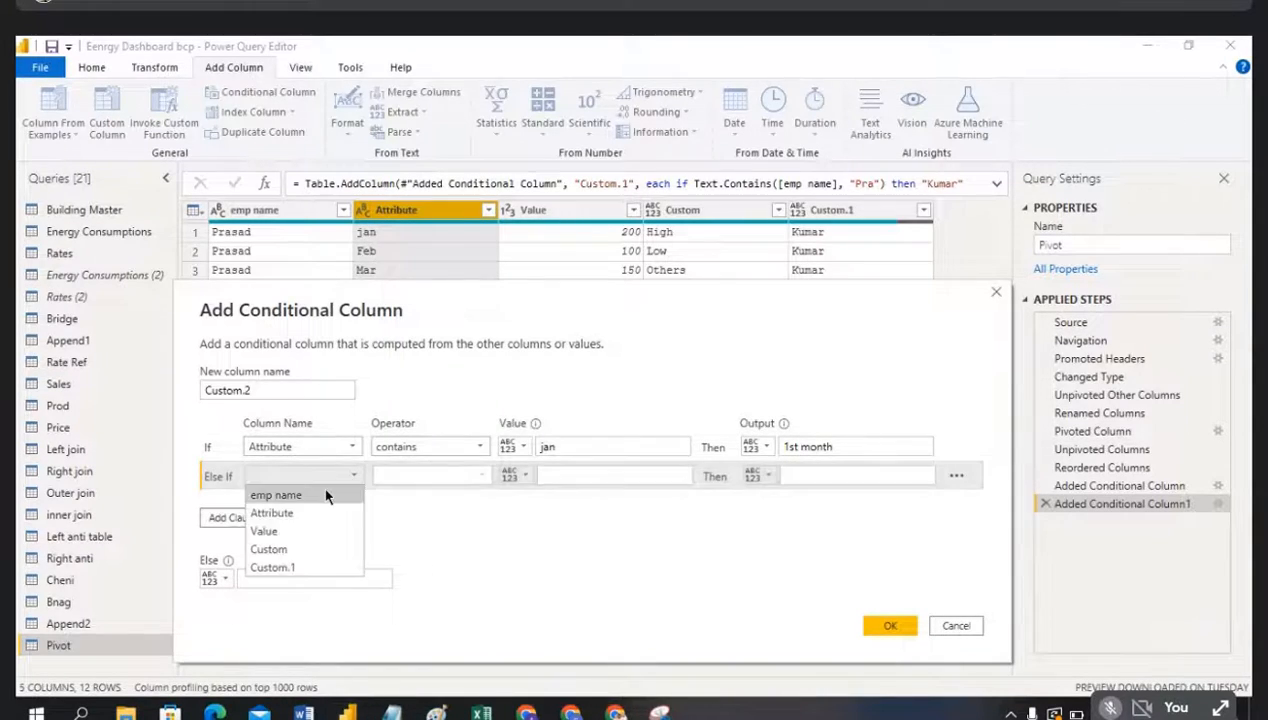
{"action": "left_click", "coordinate": [295, 509]}
{"action": "left_click", "coordinate": [465, 481]}
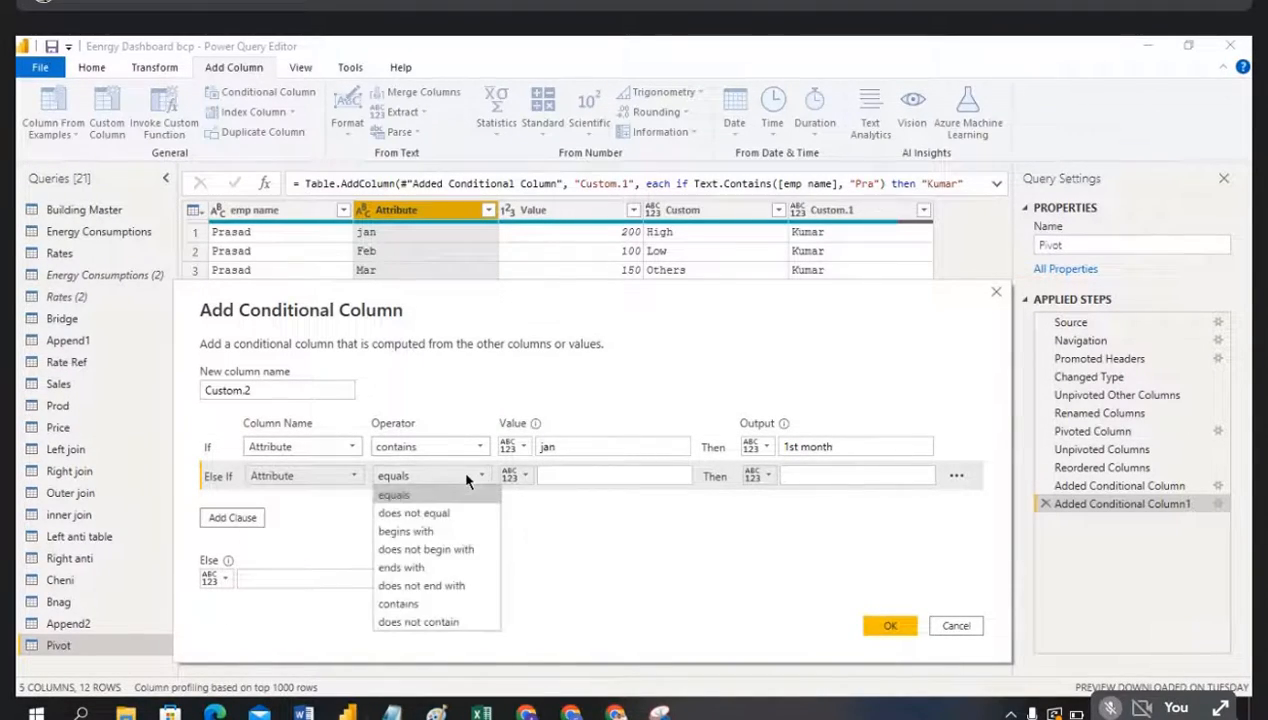
{"action": "left_click", "coordinate": [392, 597]}
{"action": "left_click", "coordinate": [597, 476]}
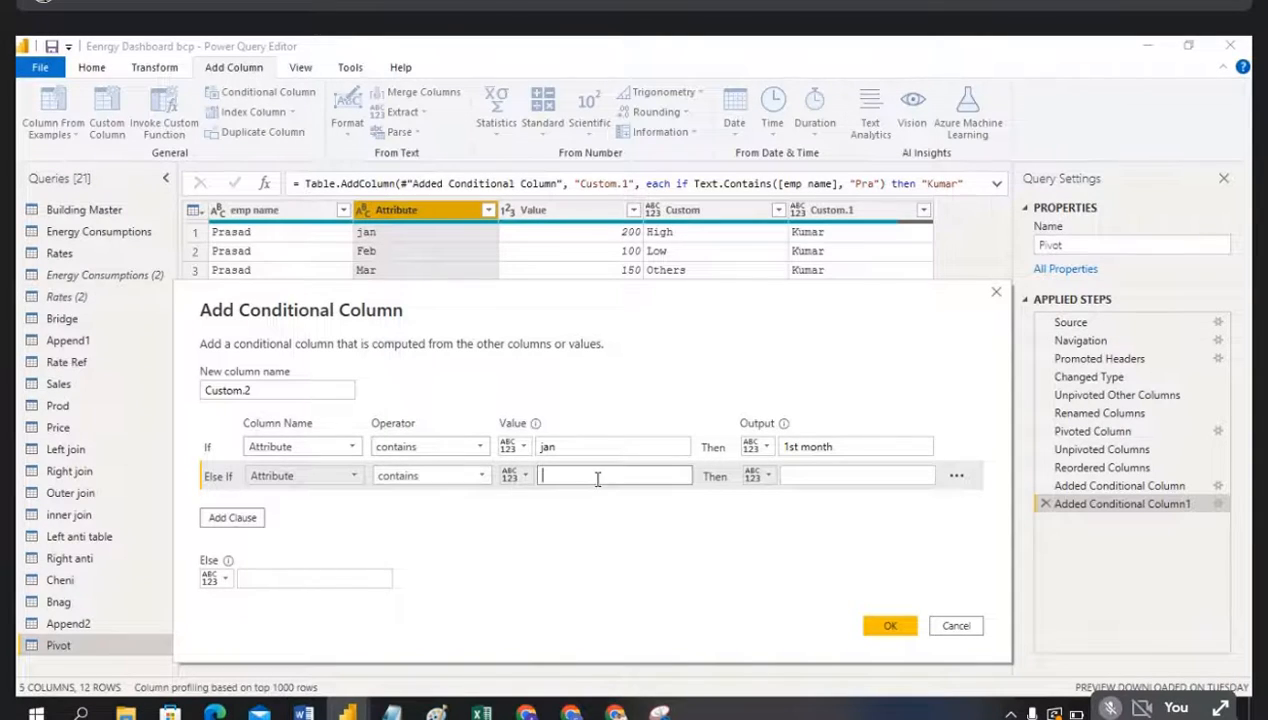
{"action": "type", "text": "feb"}
{"action": "left_click", "coordinate": [853, 471]}
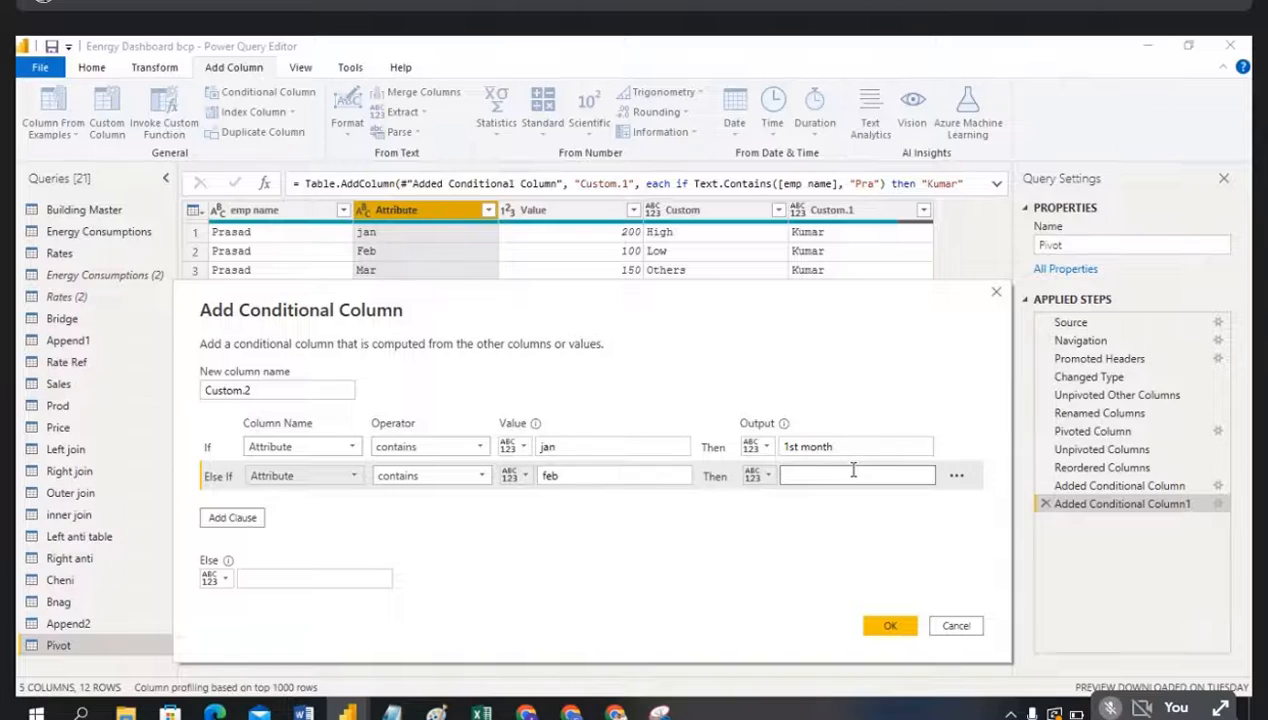
{"action": "type", "text": "2nd month"}
Step: Add an else-if clause that outputs 3rd month when Attribute contains mar
{"action": "left_click", "coordinate": [232, 518]}
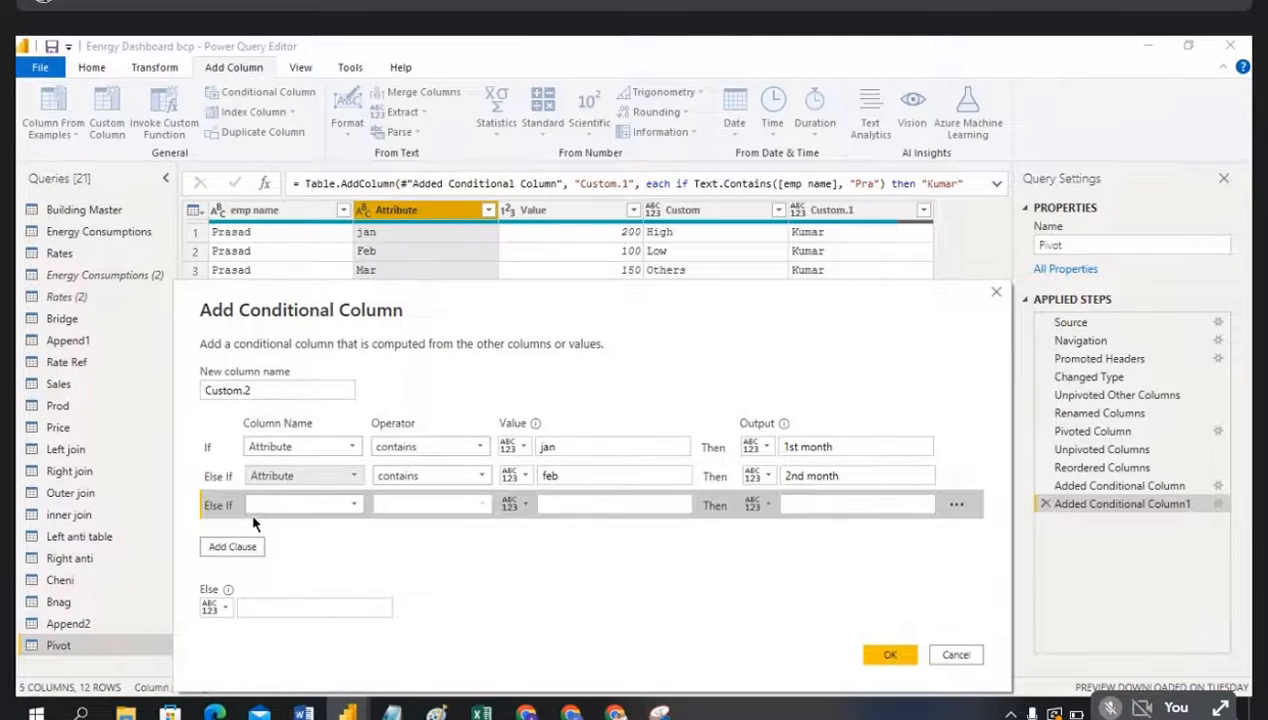
{"action": "left_click", "coordinate": [344, 506]}
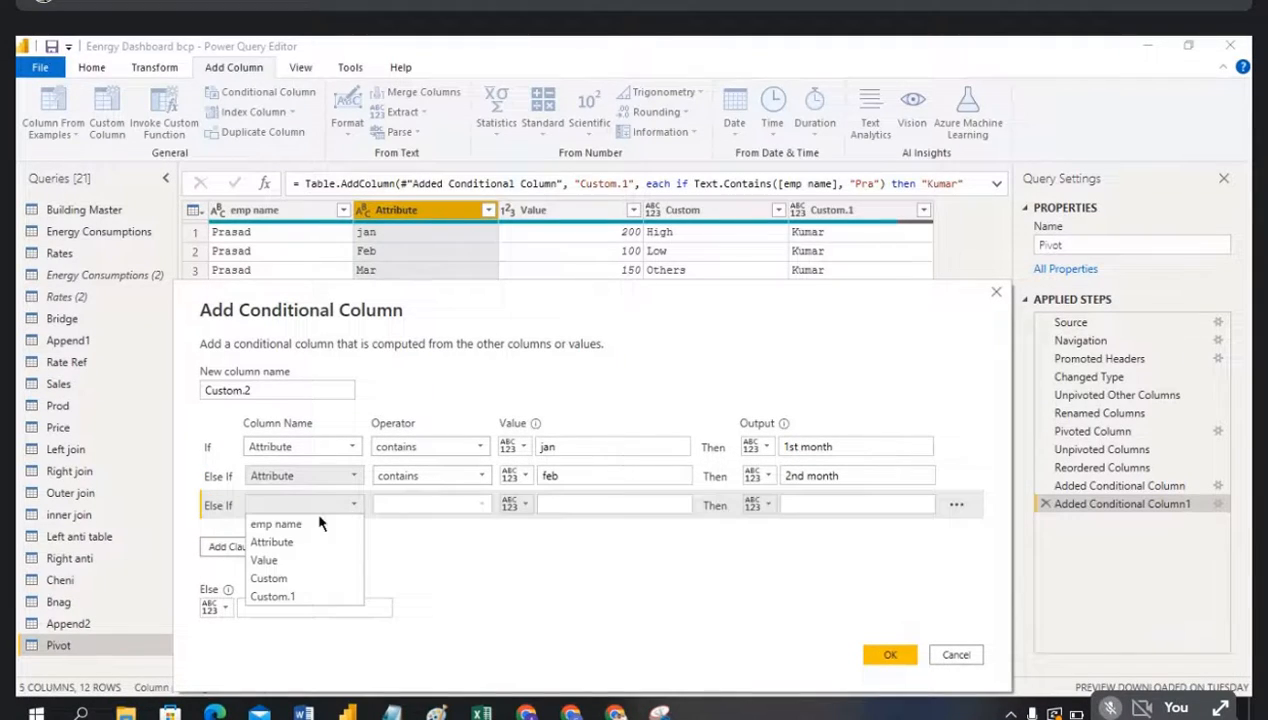
{"action": "left_click", "coordinate": [295, 541]}
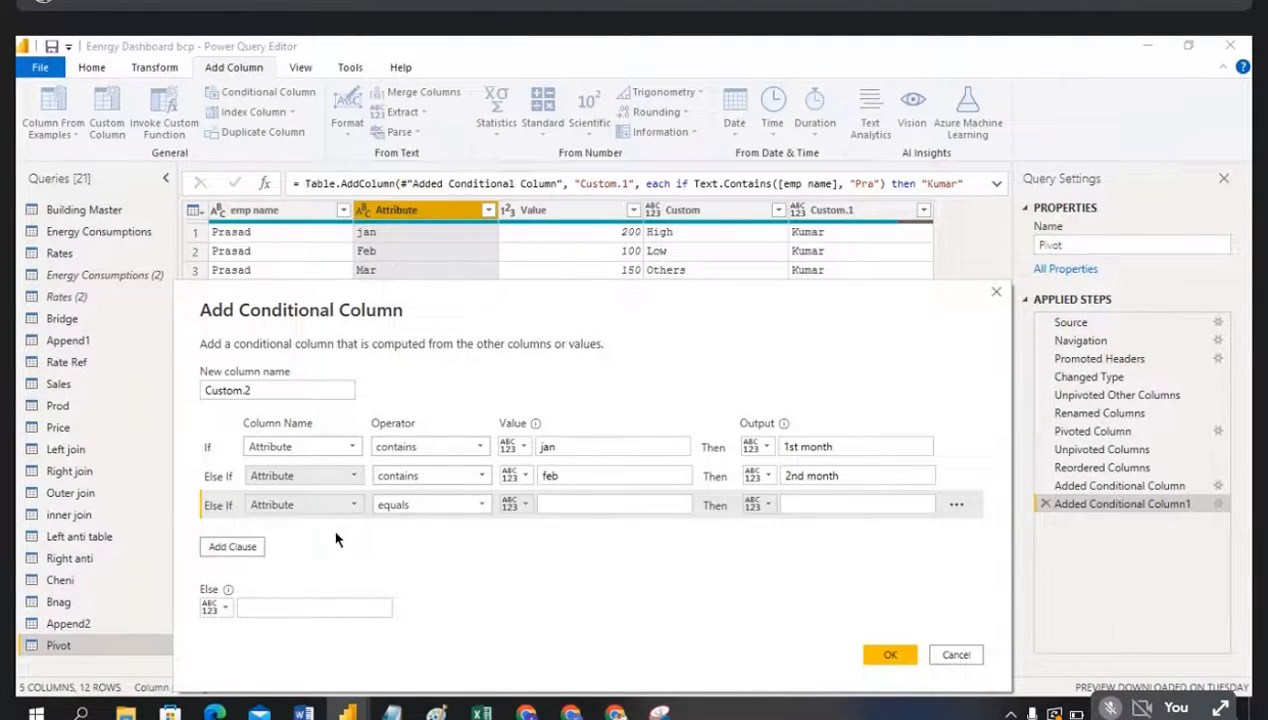
{"action": "left_click", "coordinate": [480, 505]}
{"action": "left_click", "coordinate": [426, 628]}
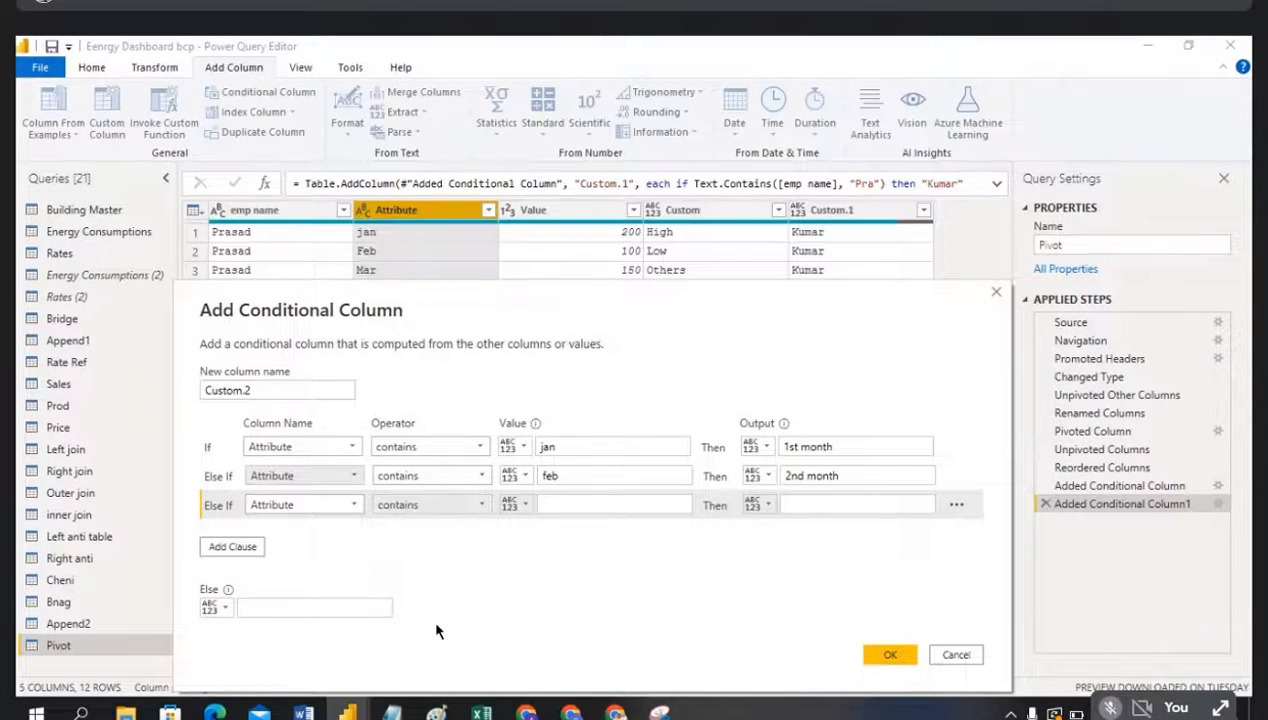
{"action": "left_click", "coordinate": [626, 502]}
{"action": "type", "text": "mar"}
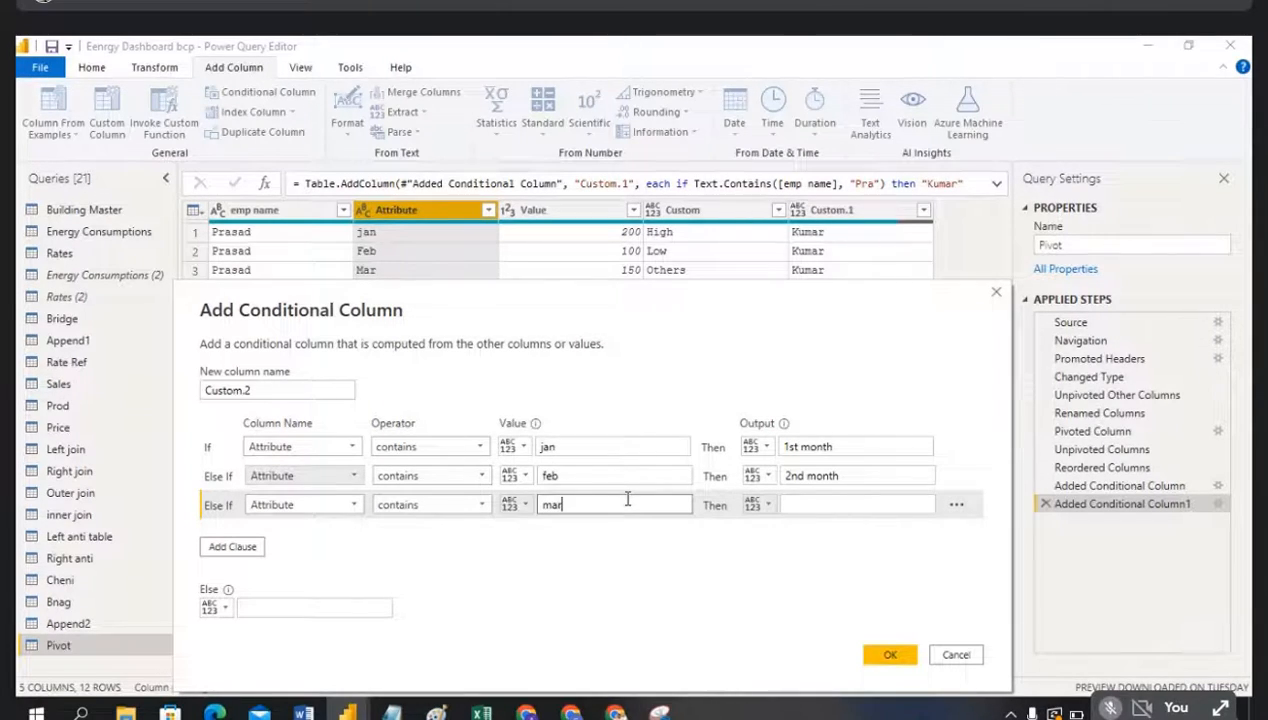
{"action": "left_click", "coordinate": [818, 505]}
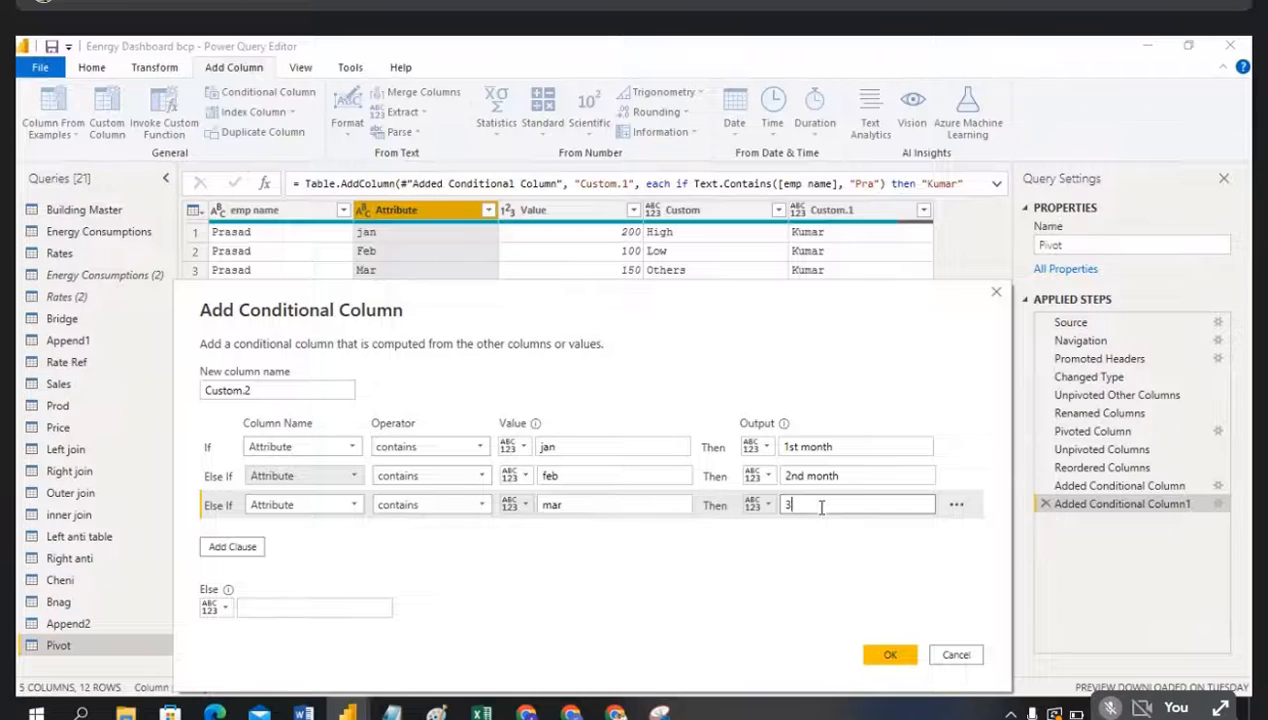
{"action": "type", "text": "3rd month"}
Step: Name the new column month status, set its fallback output to other month, and create it
{"action": "left_click", "coordinate": [266, 606]}
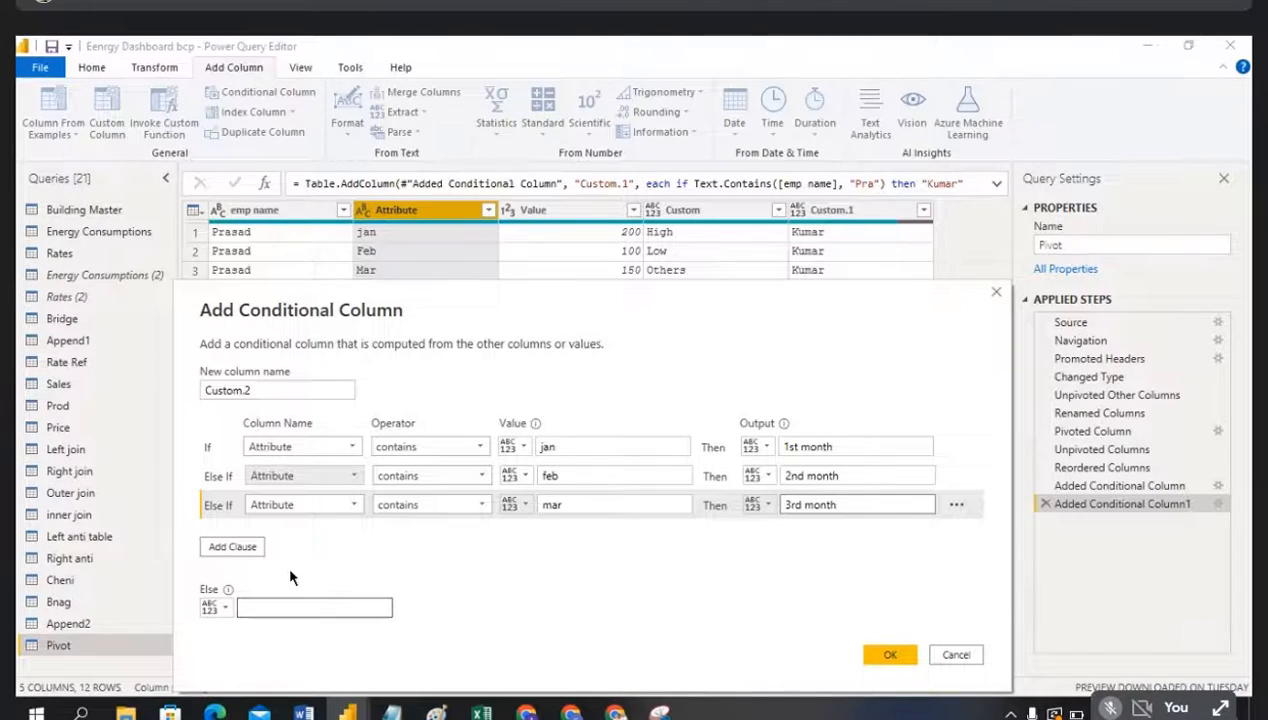
{"action": "left_click", "coordinate": [260, 391]}
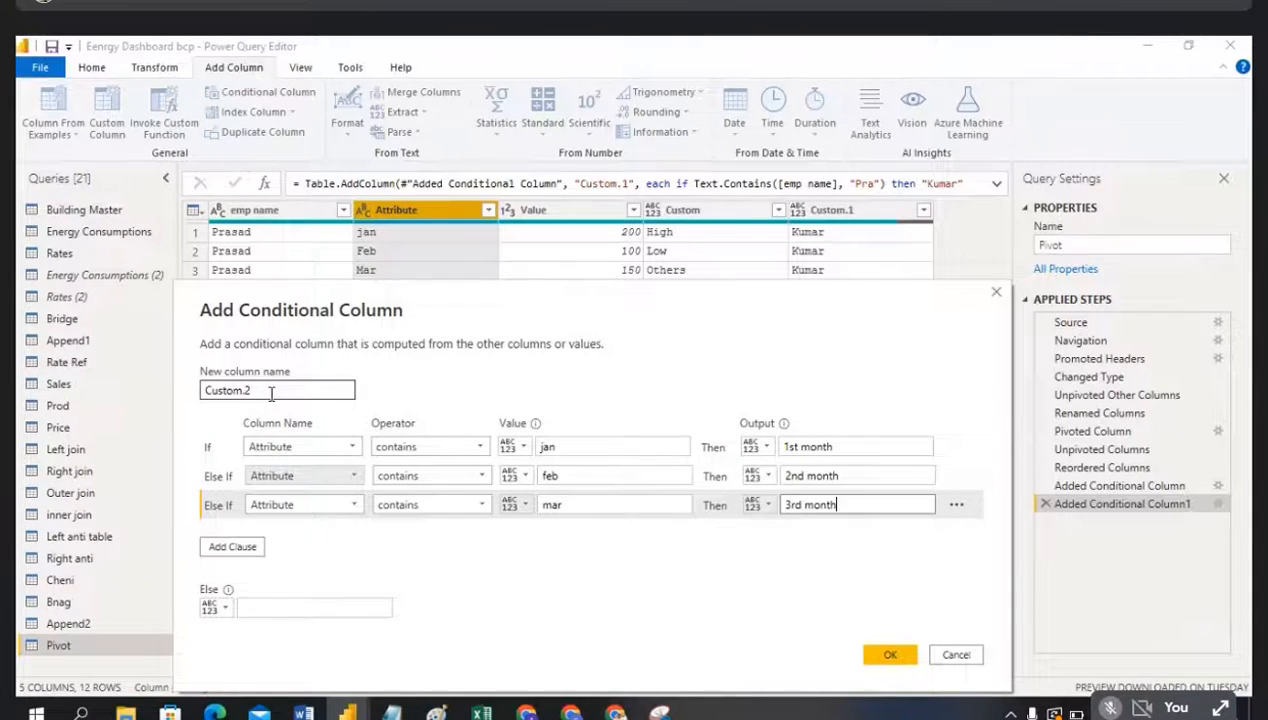
{"action": "double_click", "coordinate": [251, 391]}
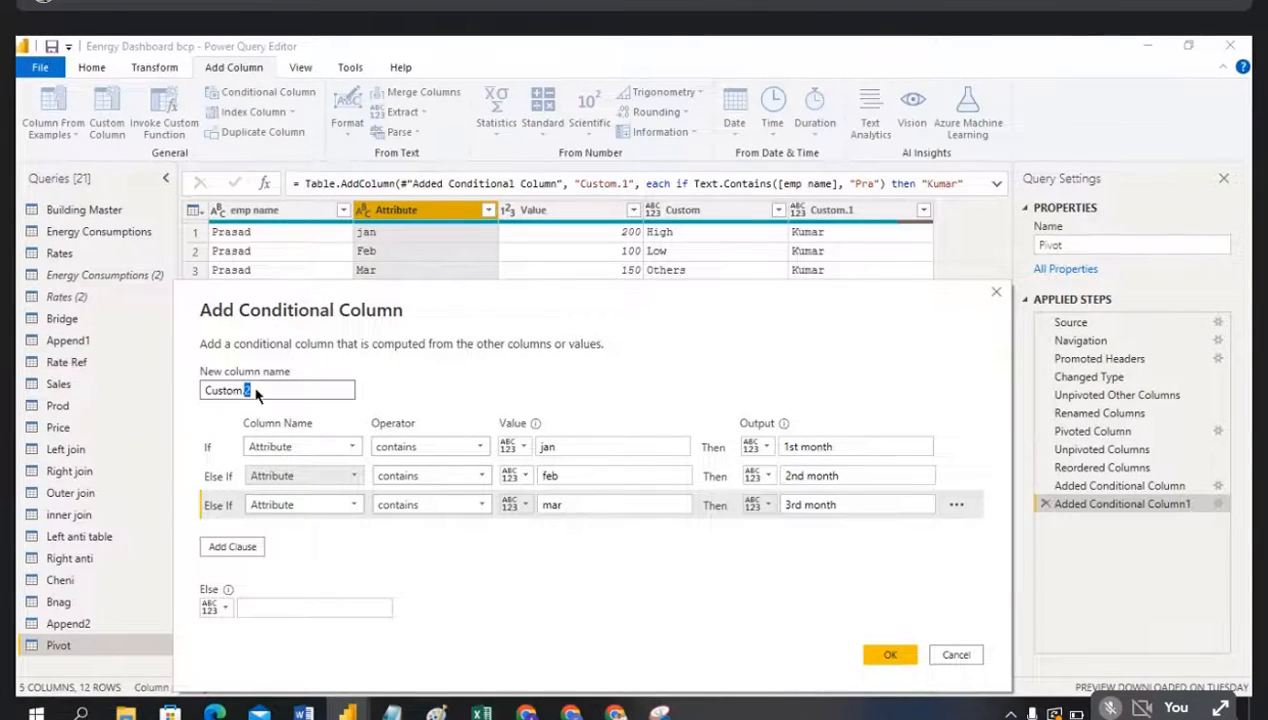
{"action": "triple_click", "coordinate": [256, 390]}
{"action": "type", "text": "month status"}
{"action": "left_click", "coordinate": [335, 603]}
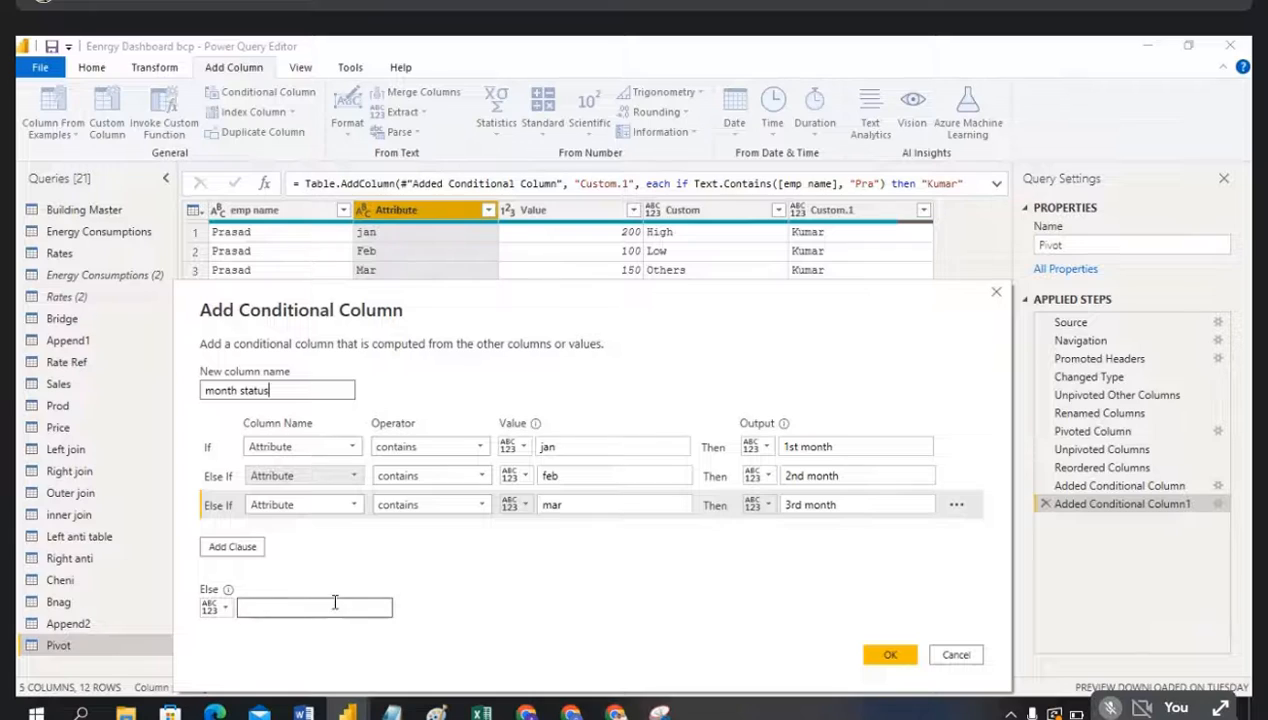
{"action": "left_click", "coordinate": [569, 446]}
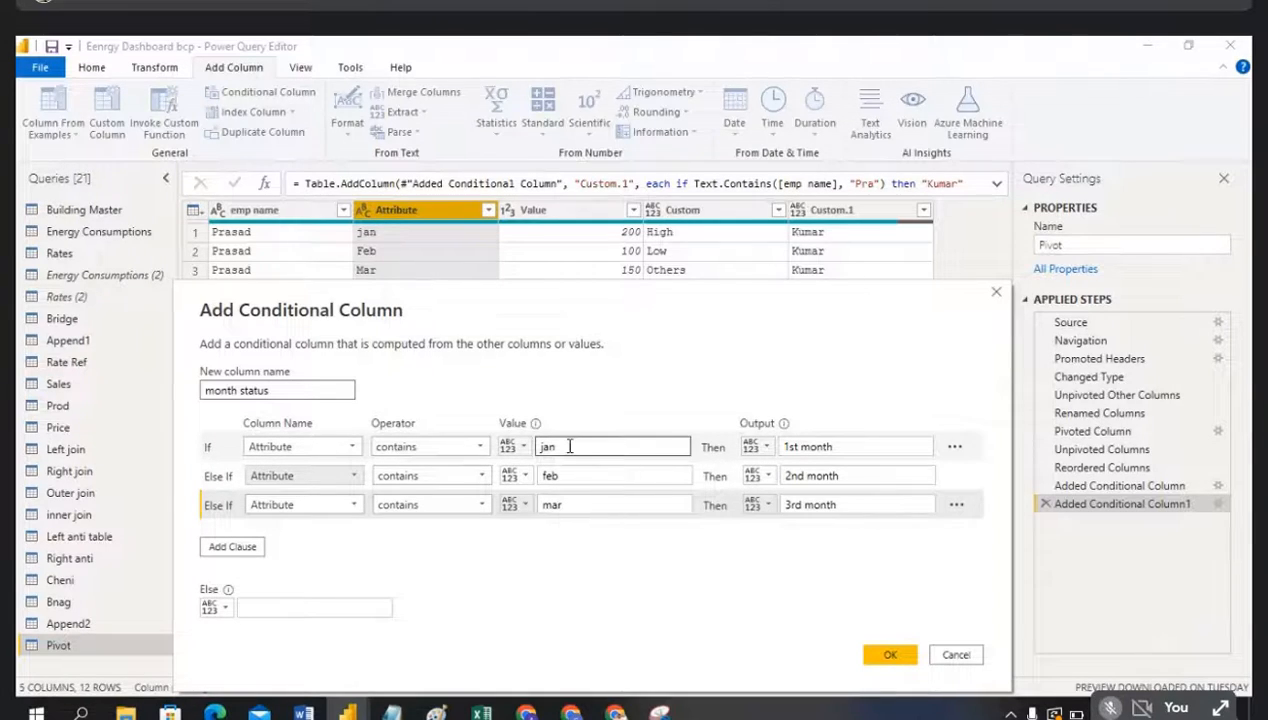
{"action": "left_click", "coordinate": [310, 607]}
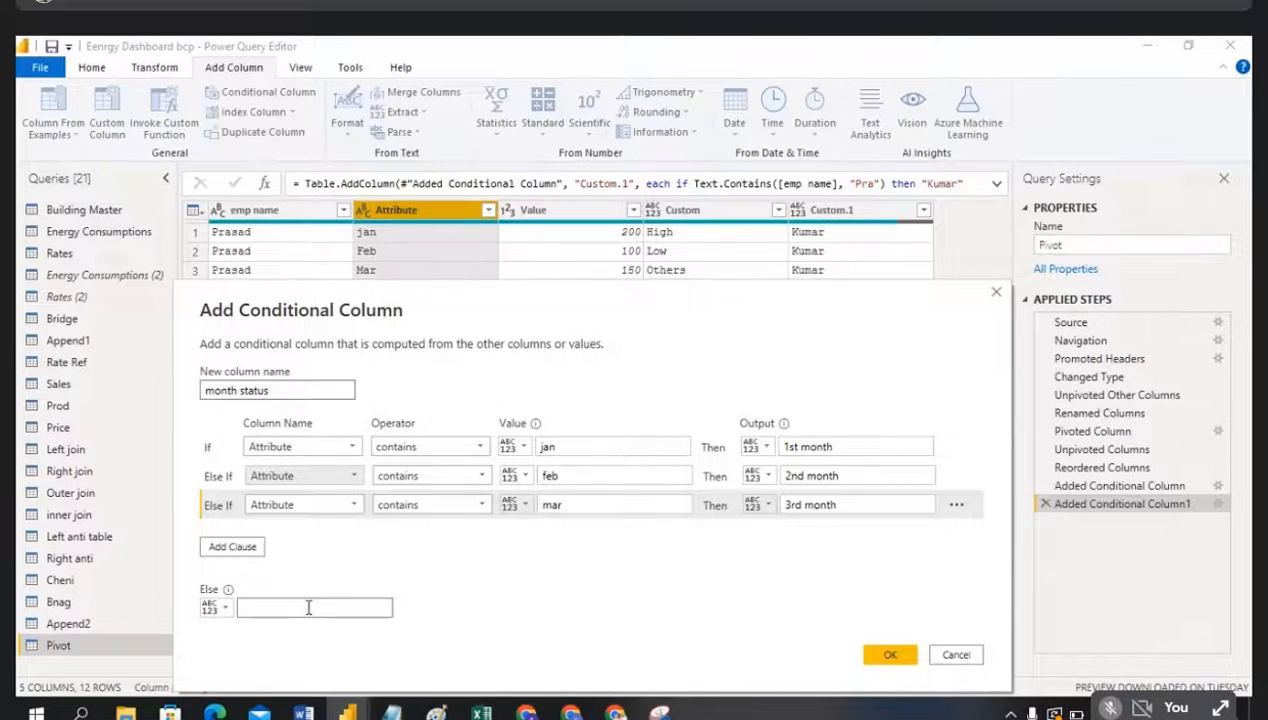
{"action": "type", "text": "other month"}
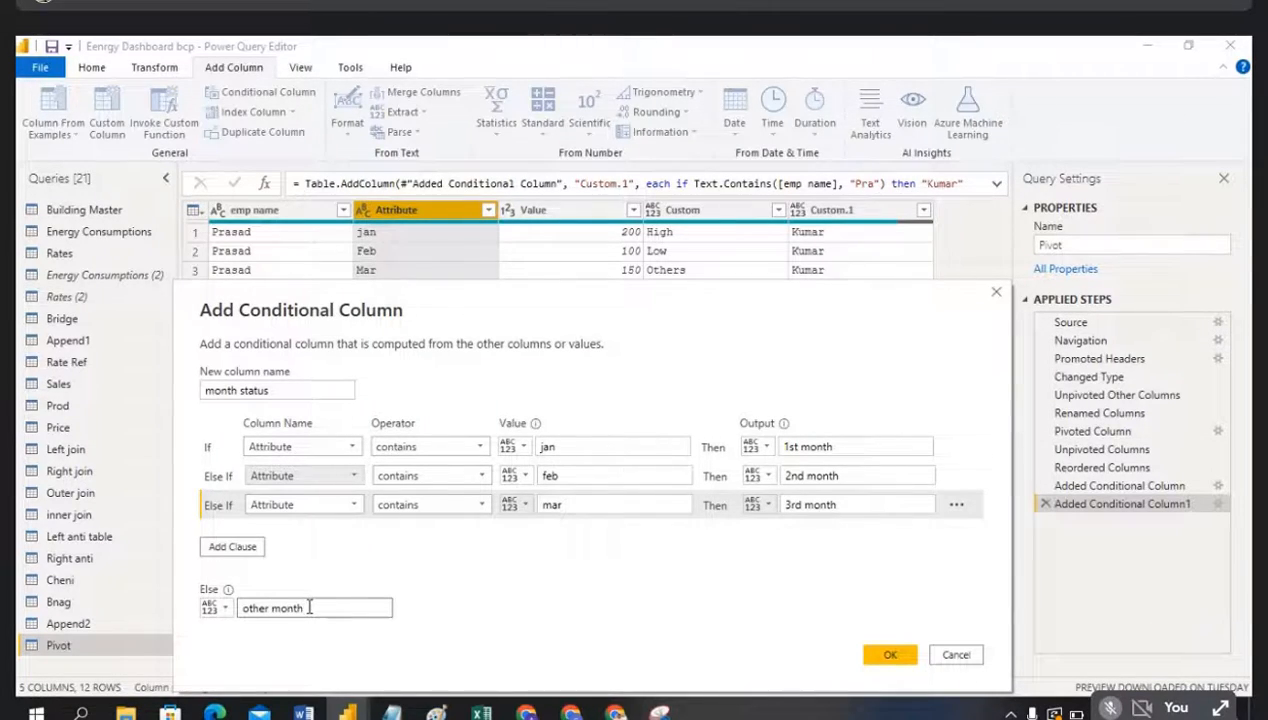
{"action": "left_click", "coordinate": [890, 655]}
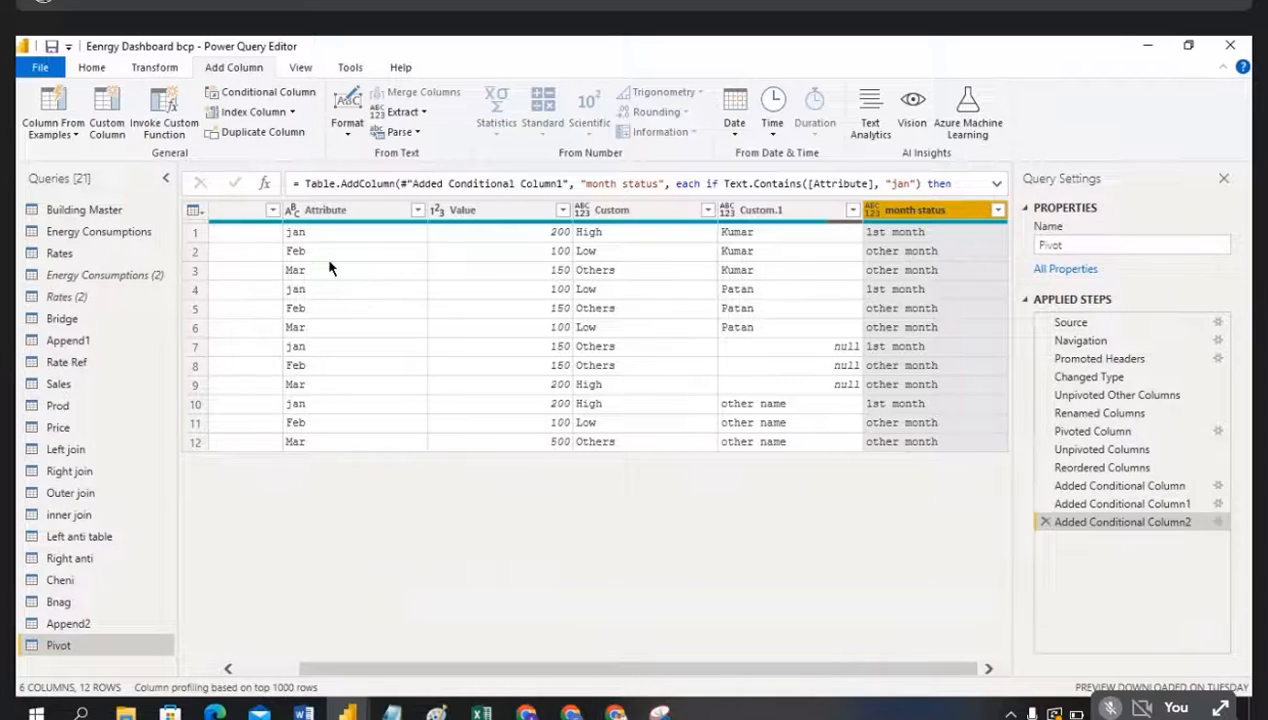
Step: Edit the month status column's conditions so the second clause matches Feb and the third matches Mar, with capital initials
{"action": "left_click", "coordinate": [1218, 524]}
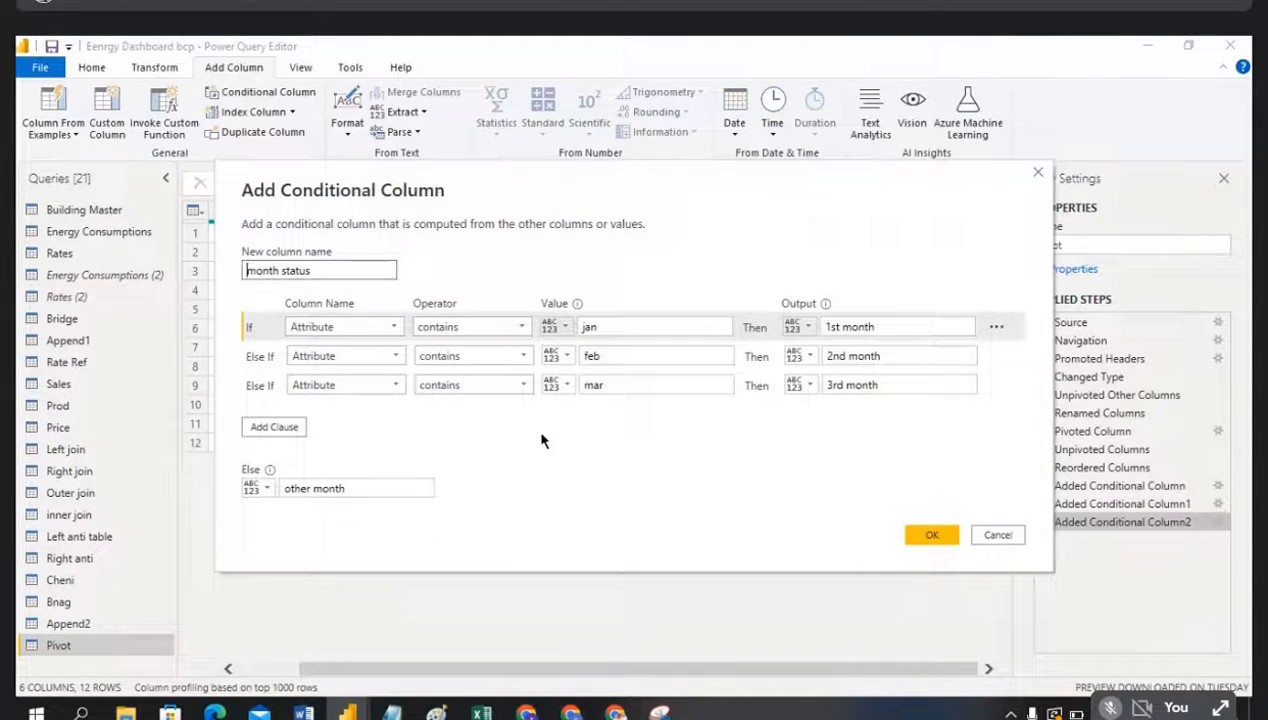
{"action": "left_click", "coordinate": [622, 357]}
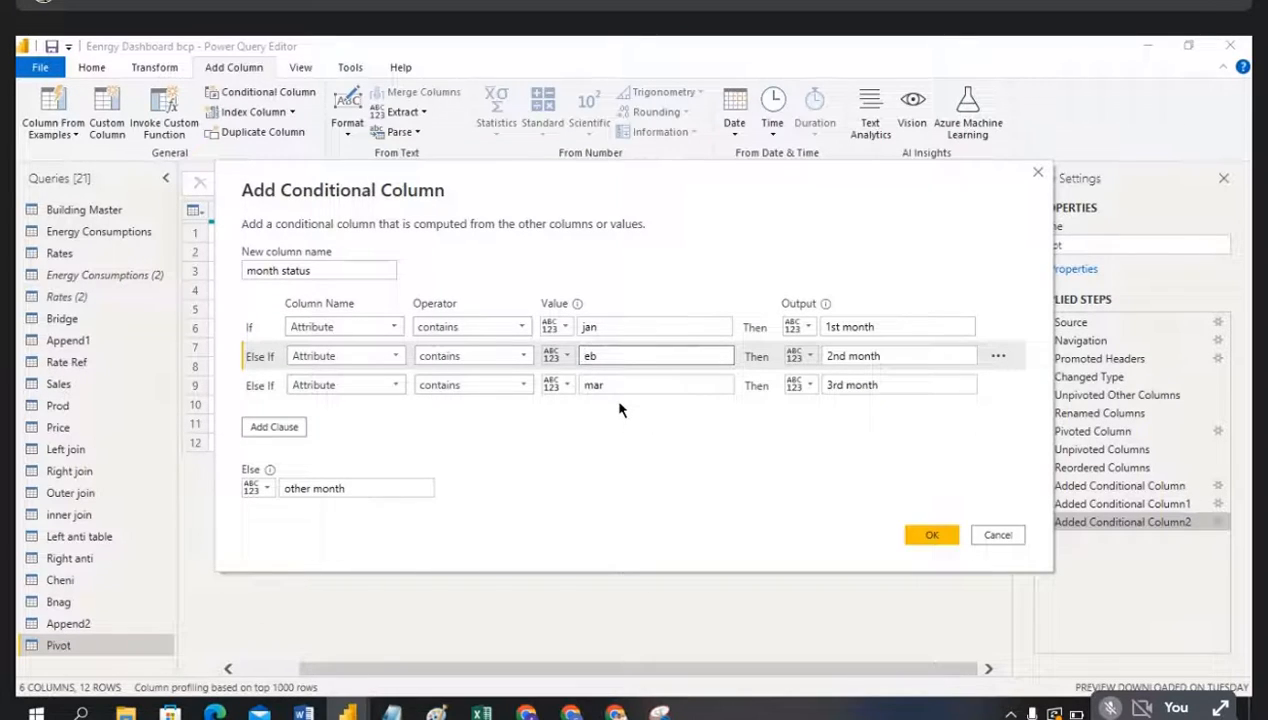
{"action": "type", "text": "F"}
{"action": "left_click", "coordinate": [587, 385]}
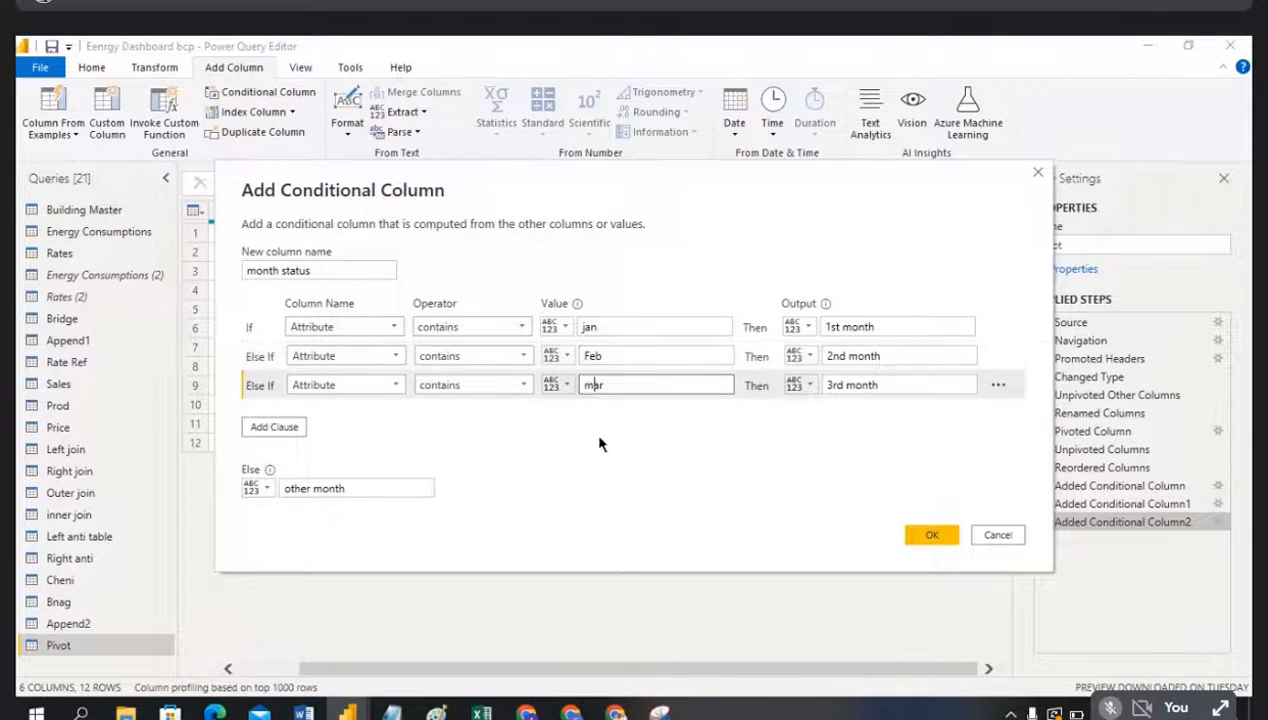
{"action": "key", "text": "BackSpace"}
{"action": "type", "text": "M"}
{"action": "left_click", "coordinate": [929, 535]}
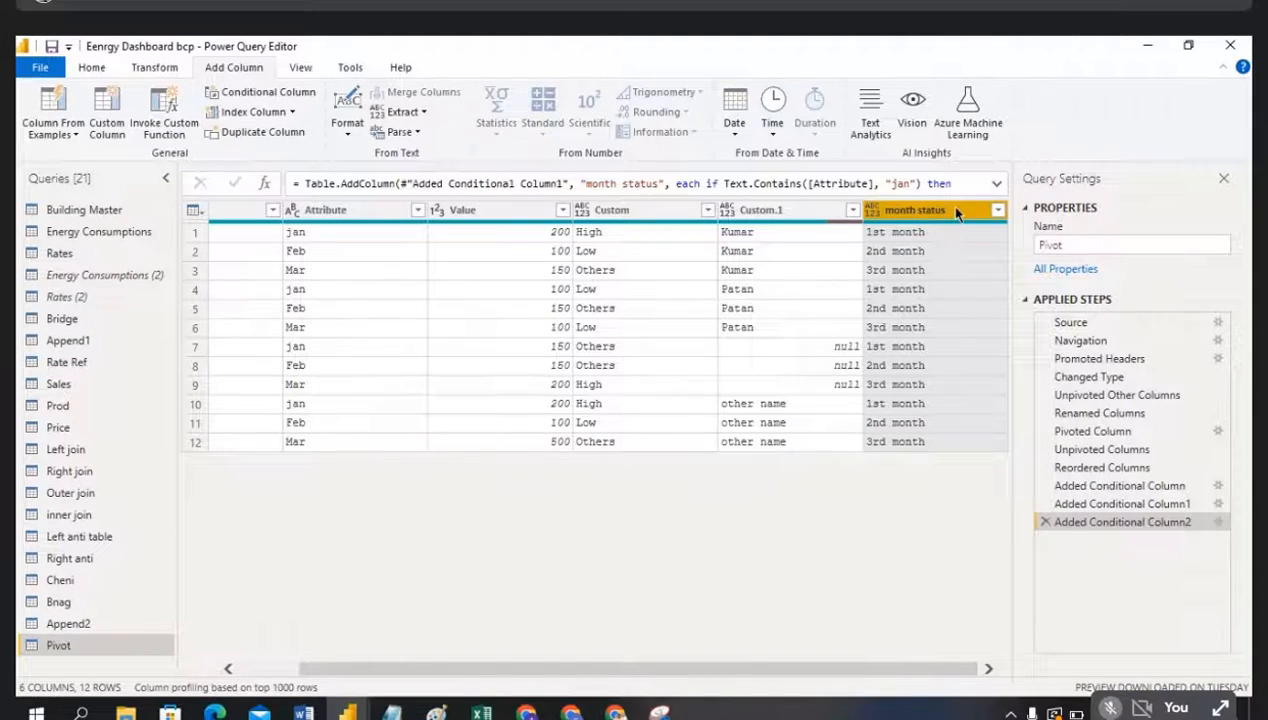
Step: Add an index column starting from 1 and a second index column starting from 0
{"action": "left_click", "coordinate": [292, 113]}
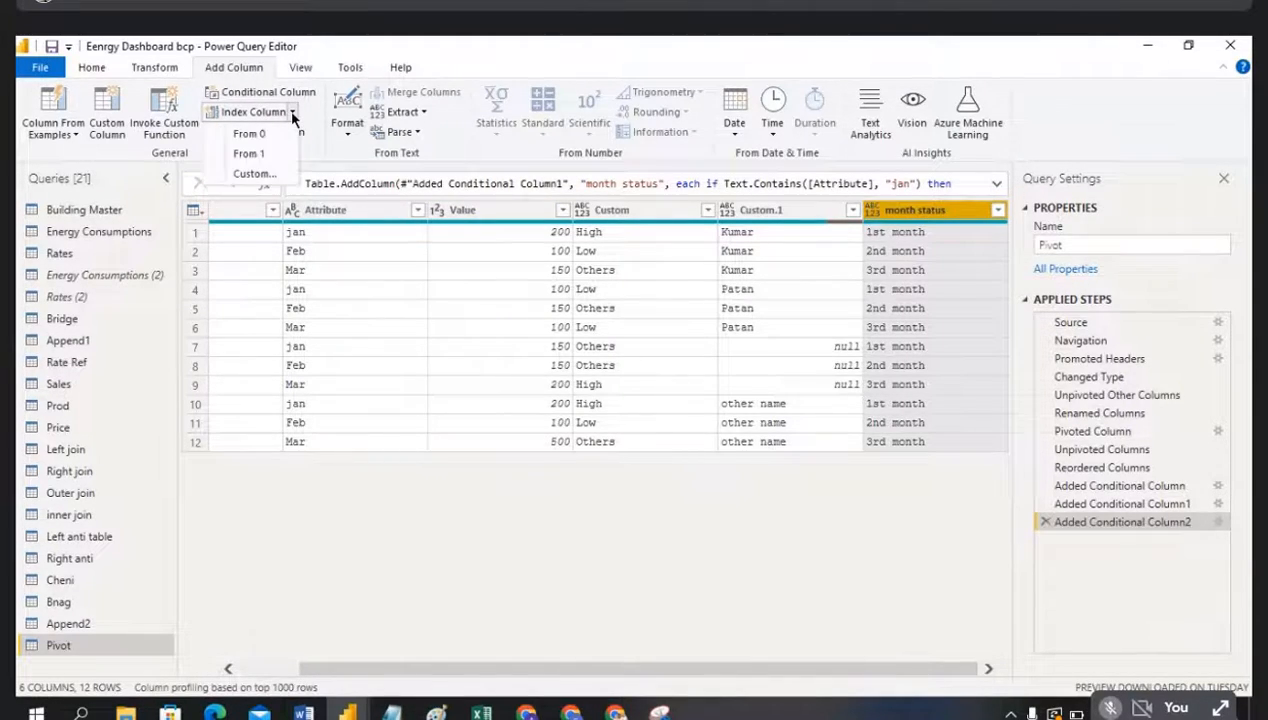
{"action": "left_click", "coordinate": [249, 156]}
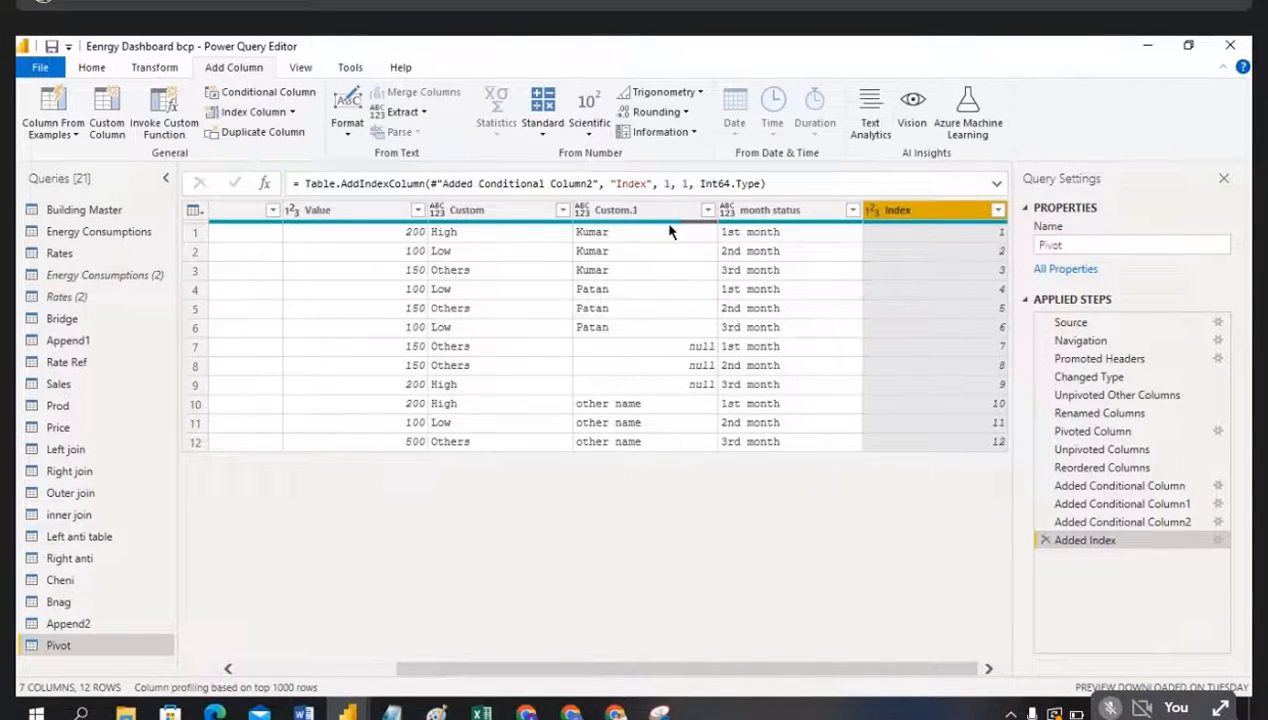
{"action": "left_click", "coordinate": [292, 113]}
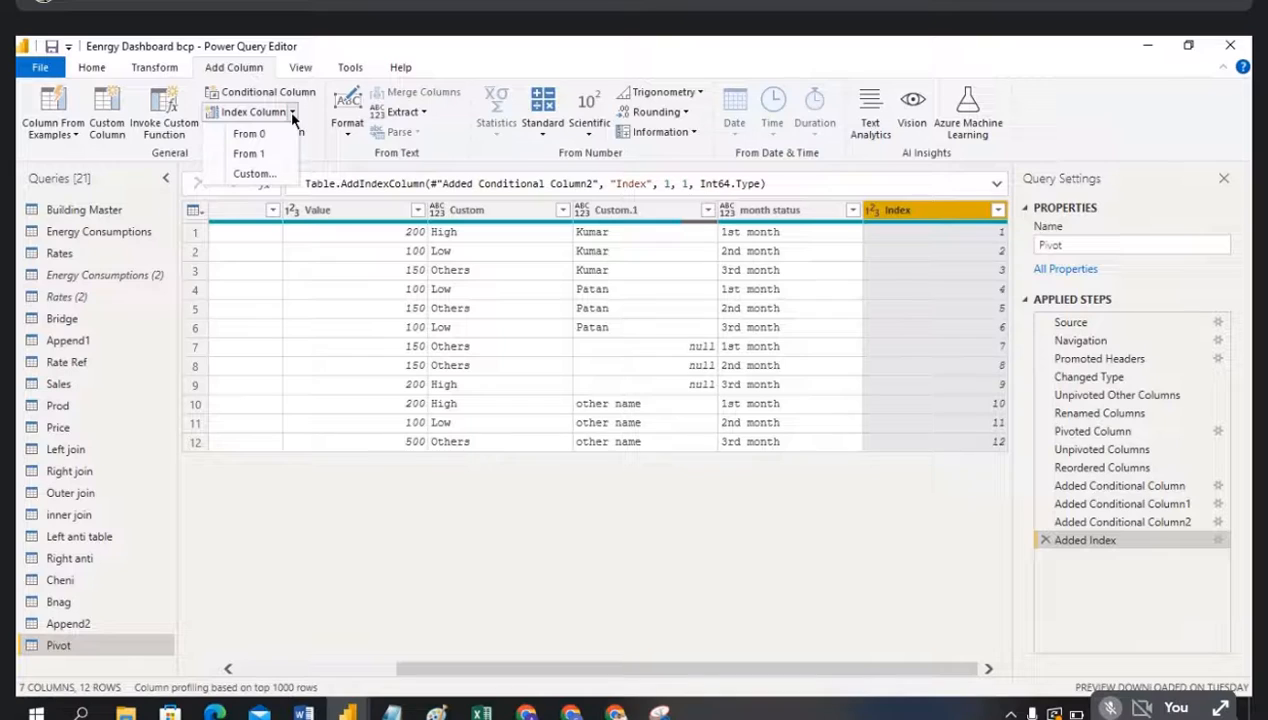
{"action": "left_click", "coordinate": [257, 134]}
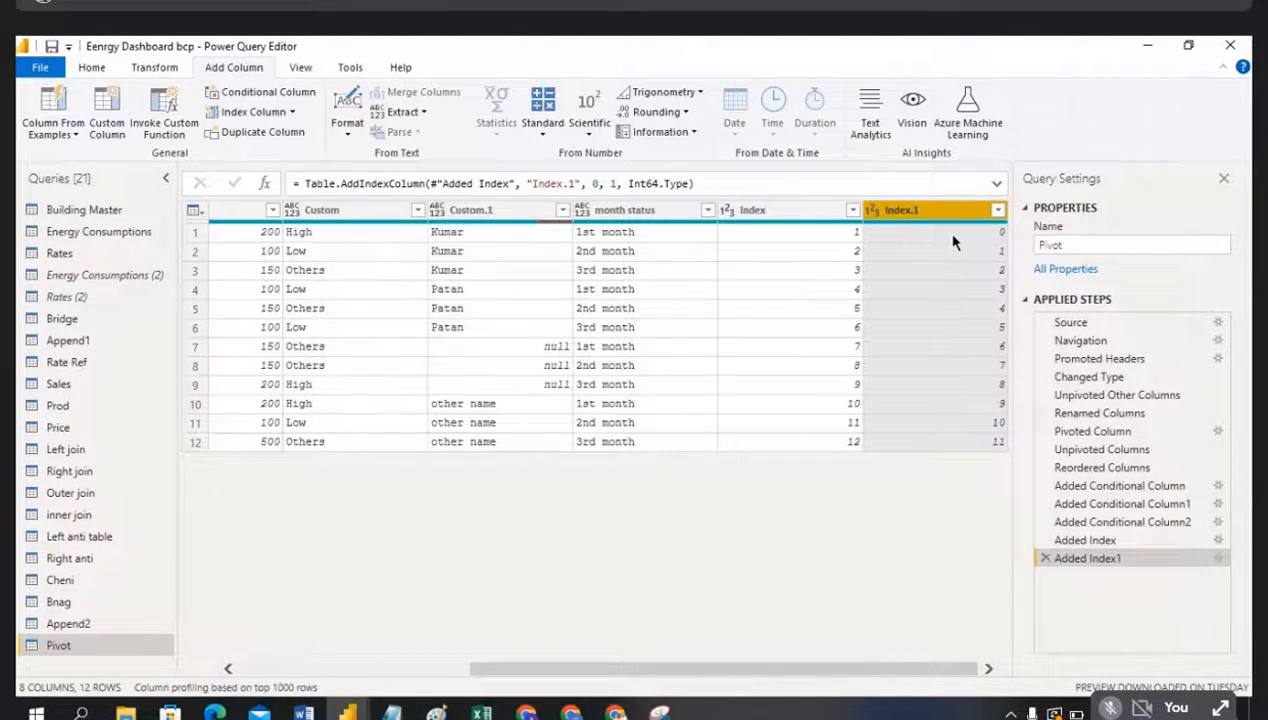
Step: Duplicate the month status column
{"action": "left_click", "coordinate": [289, 116]}
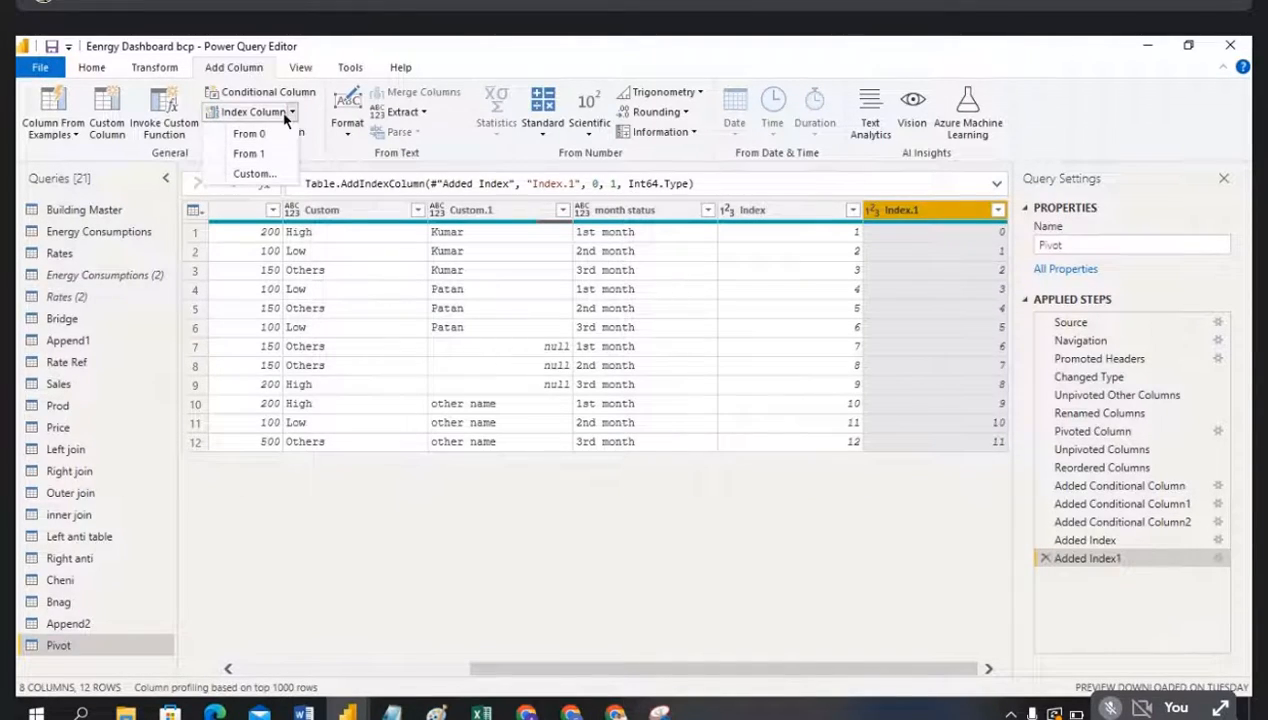
{"action": "left_click", "coordinate": [417, 481]}
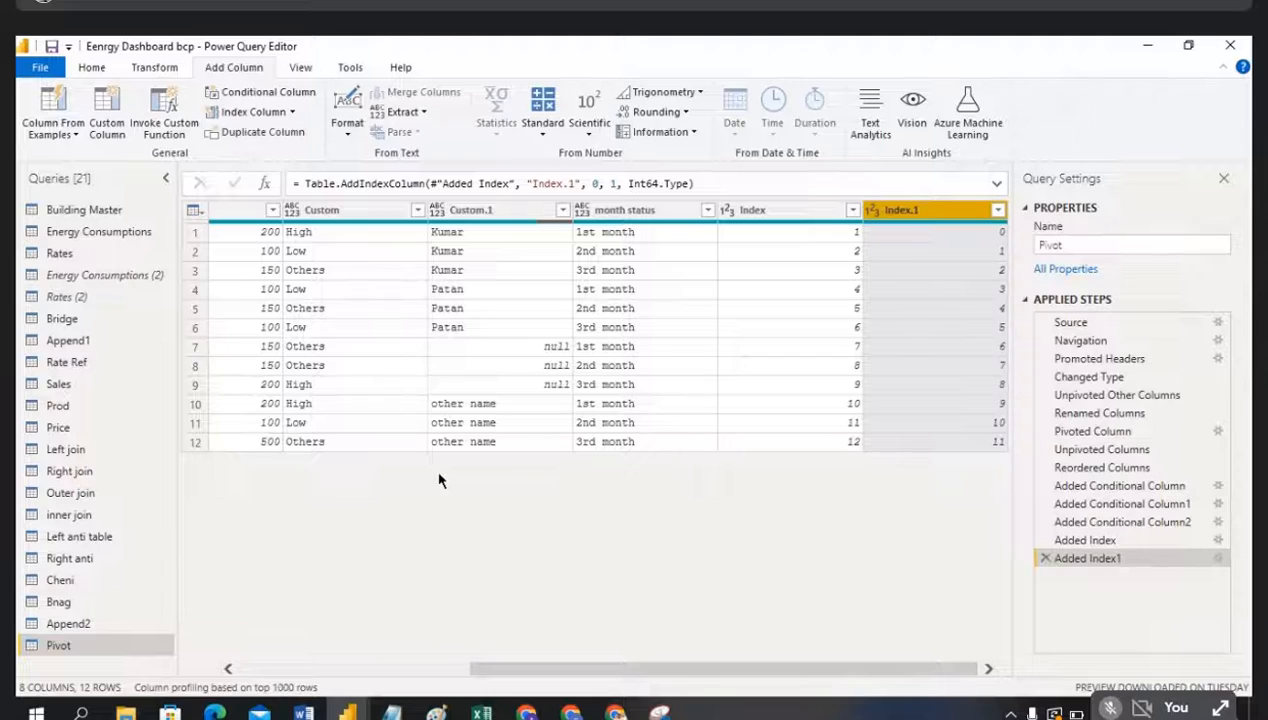
{"action": "left_click", "coordinate": [622, 214]}
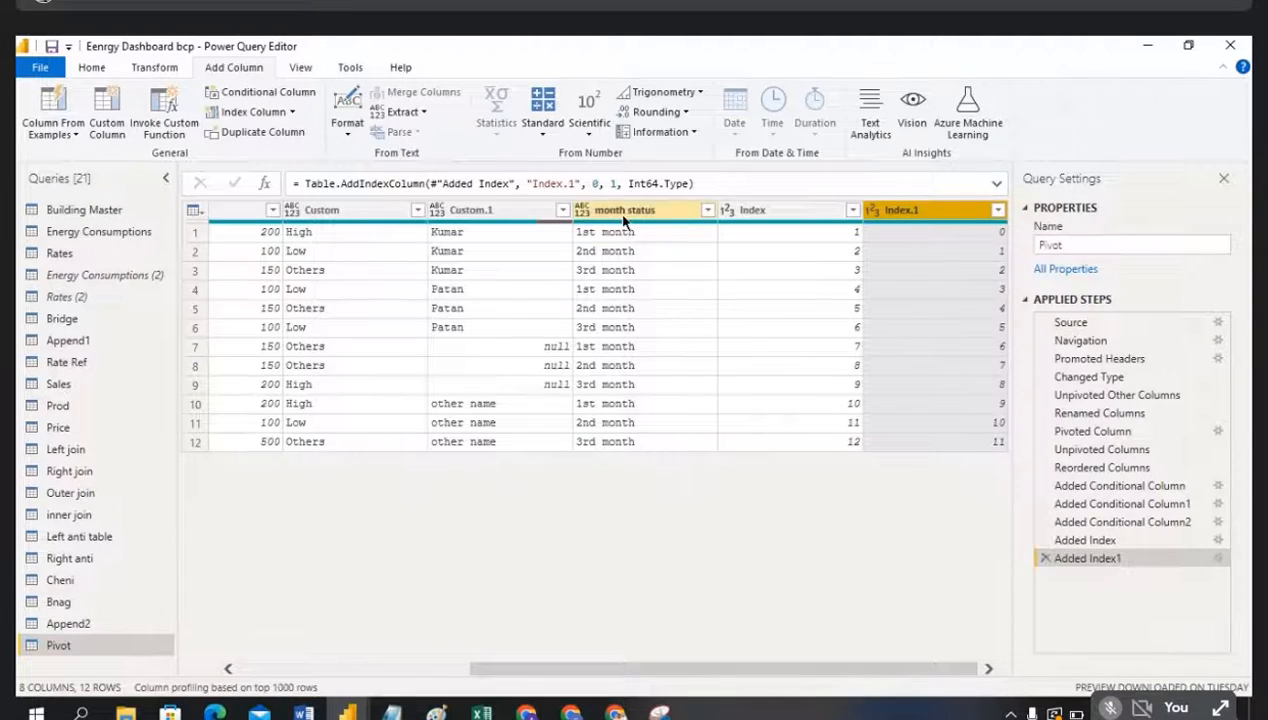
{"action": "left_click", "coordinate": [257, 133]}
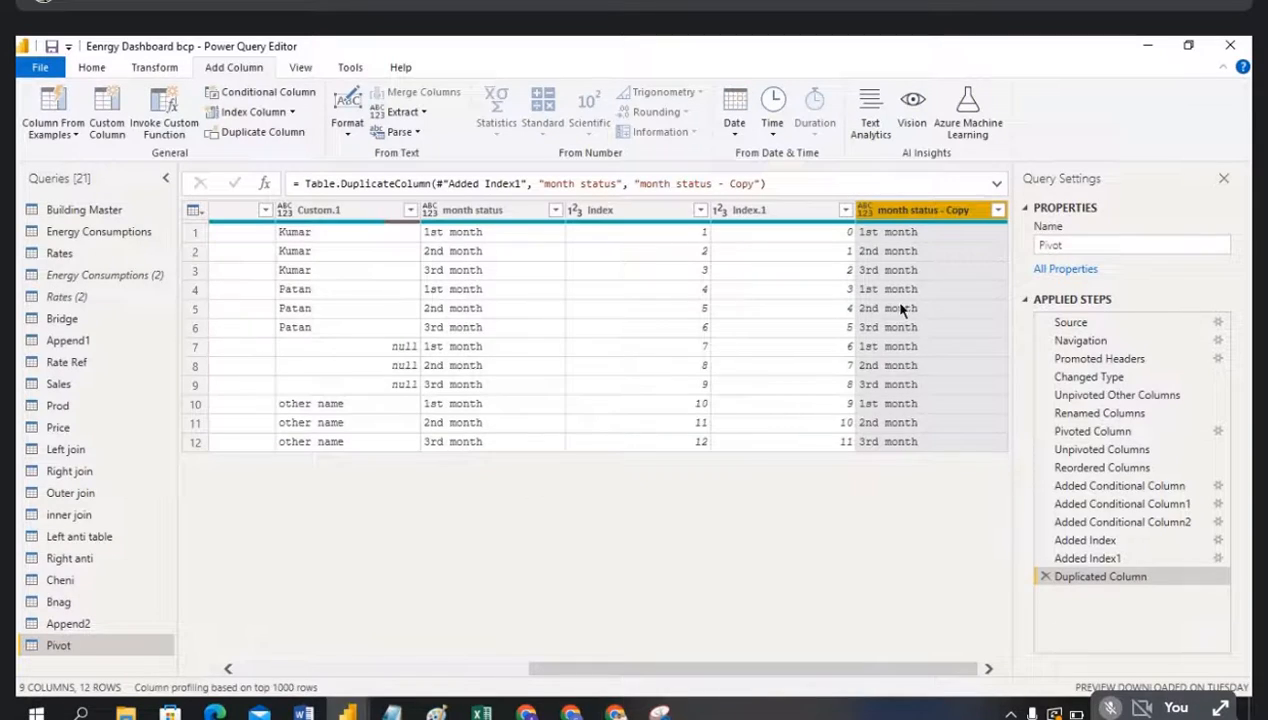
Step: Examine the text formatting options, data types and column commands available for the original month status column
{"action": "left_click", "coordinate": [348, 135]}
{"action": "left_click", "coordinate": [482, 540]}
{"action": "left_click", "coordinate": [512, 212]}
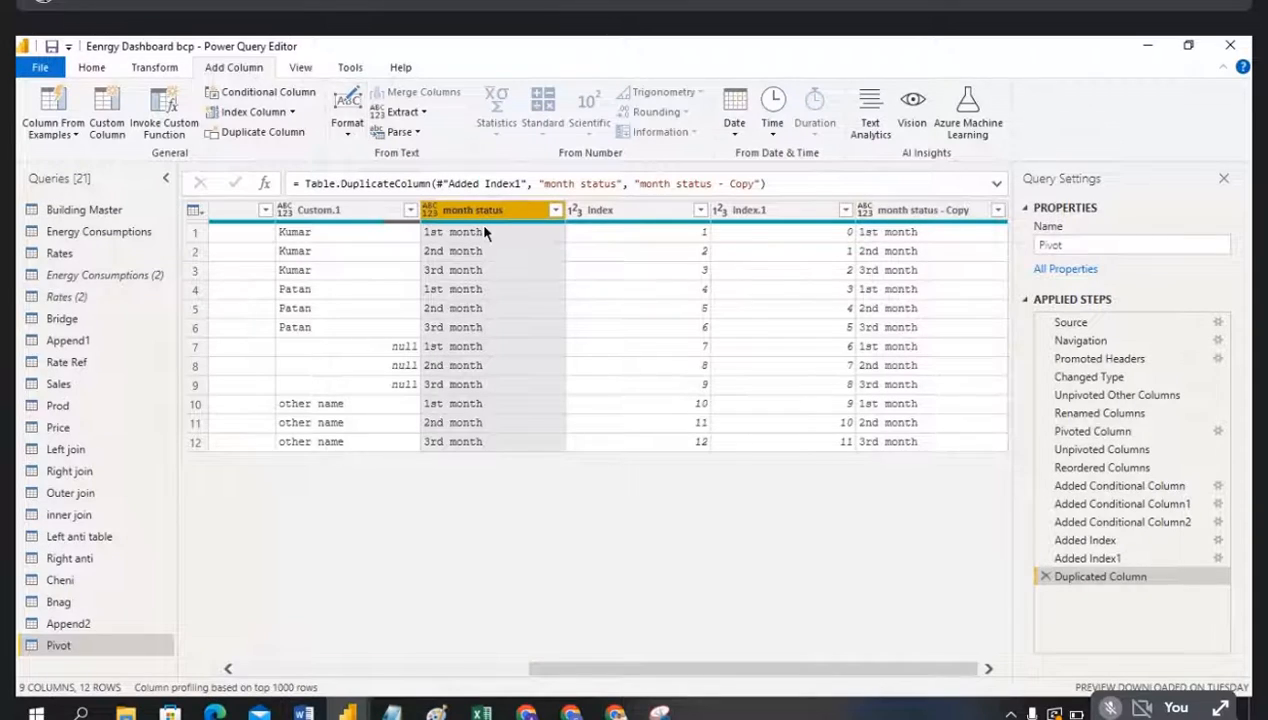
{"action": "left_click", "coordinate": [430, 212]}
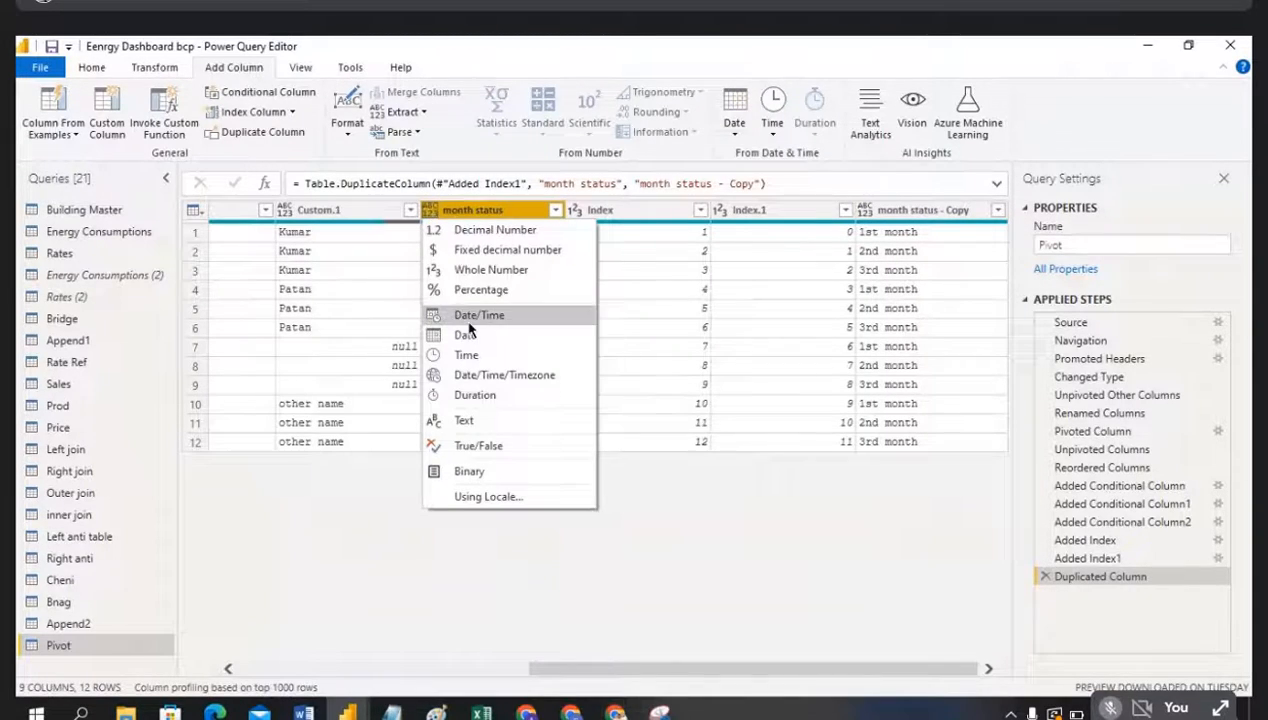
{"action": "left_click", "coordinate": [470, 212]}
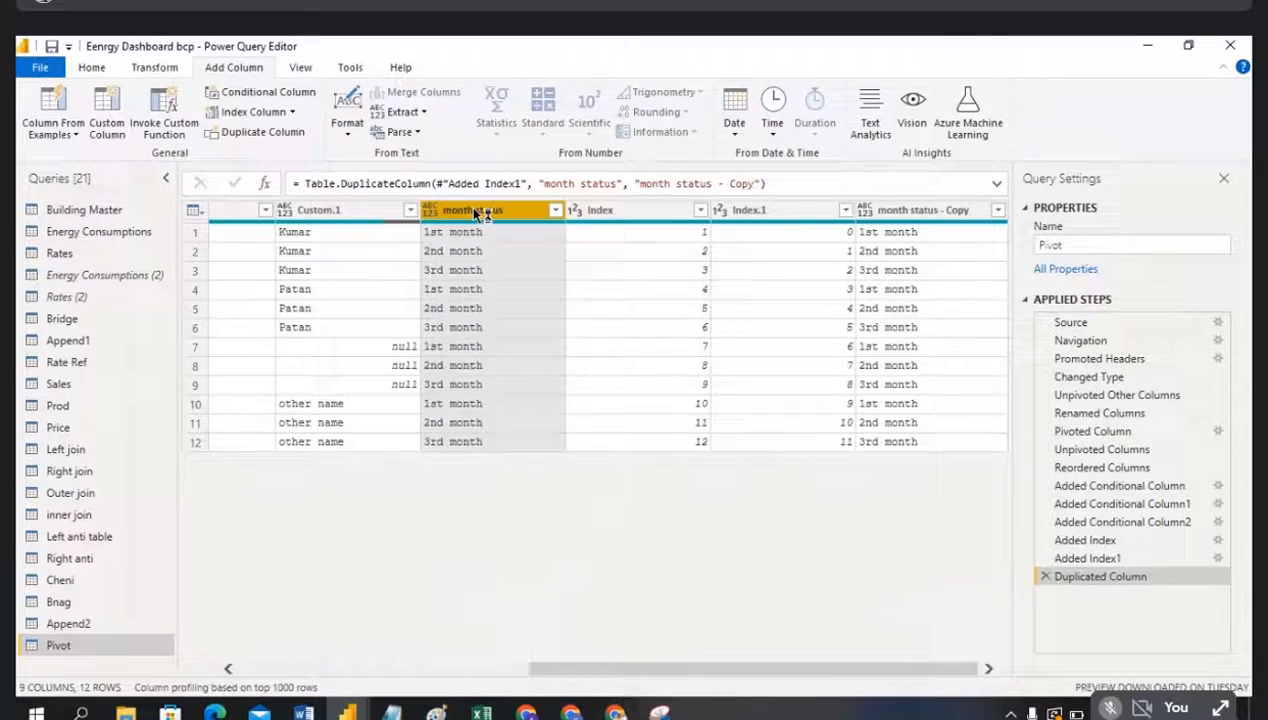
{"action": "left_click", "coordinate": [349, 133]}
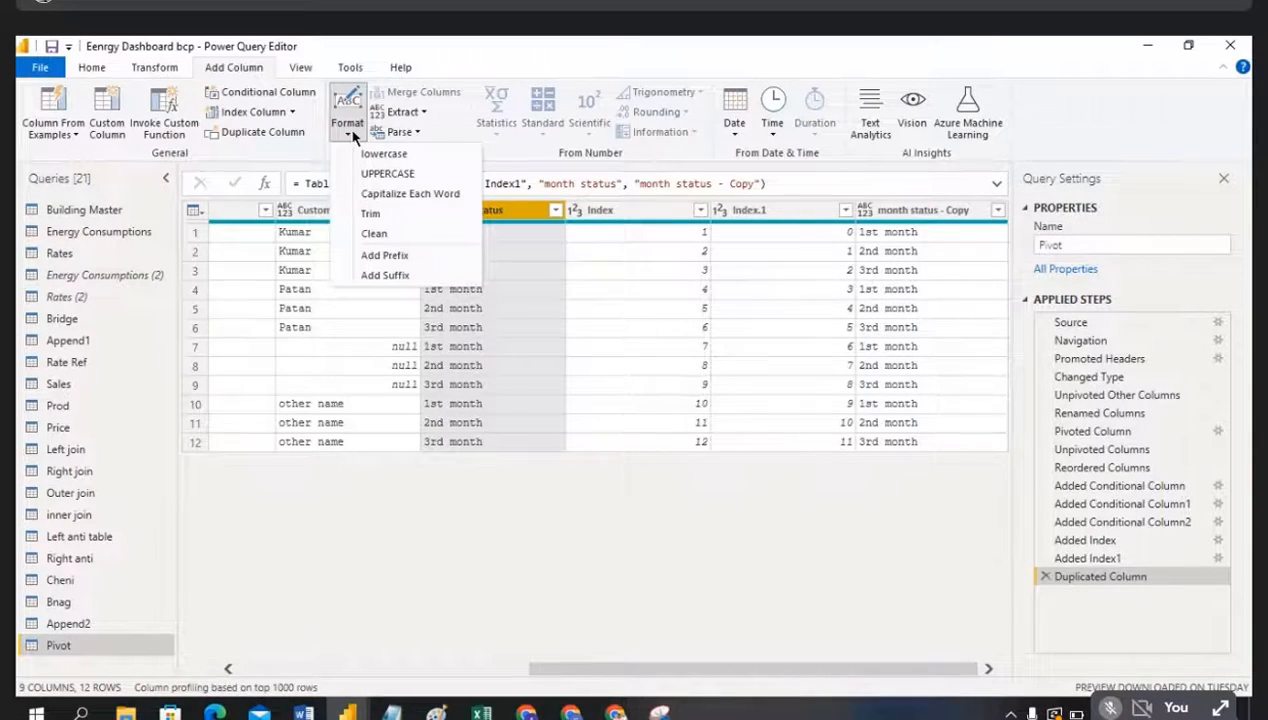
{"action": "left_click", "coordinate": [516, 220]}
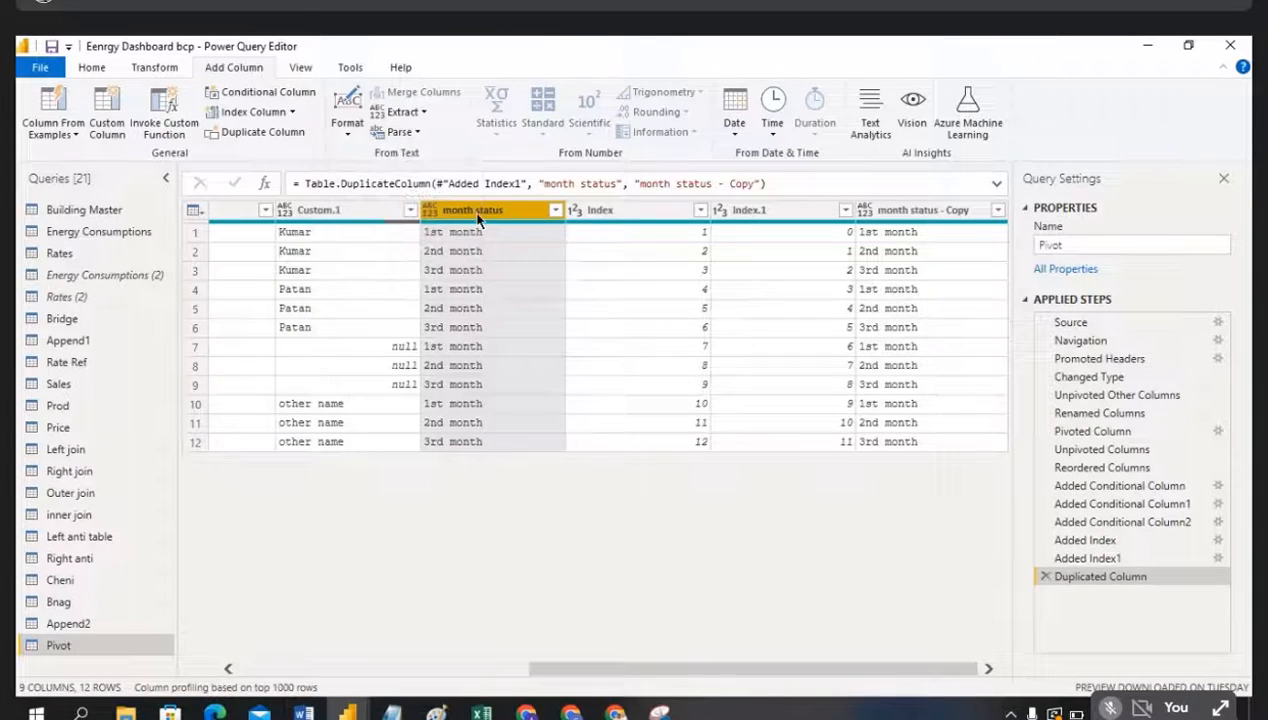
{"action": "left_click", "coordinate": [430, 217]}
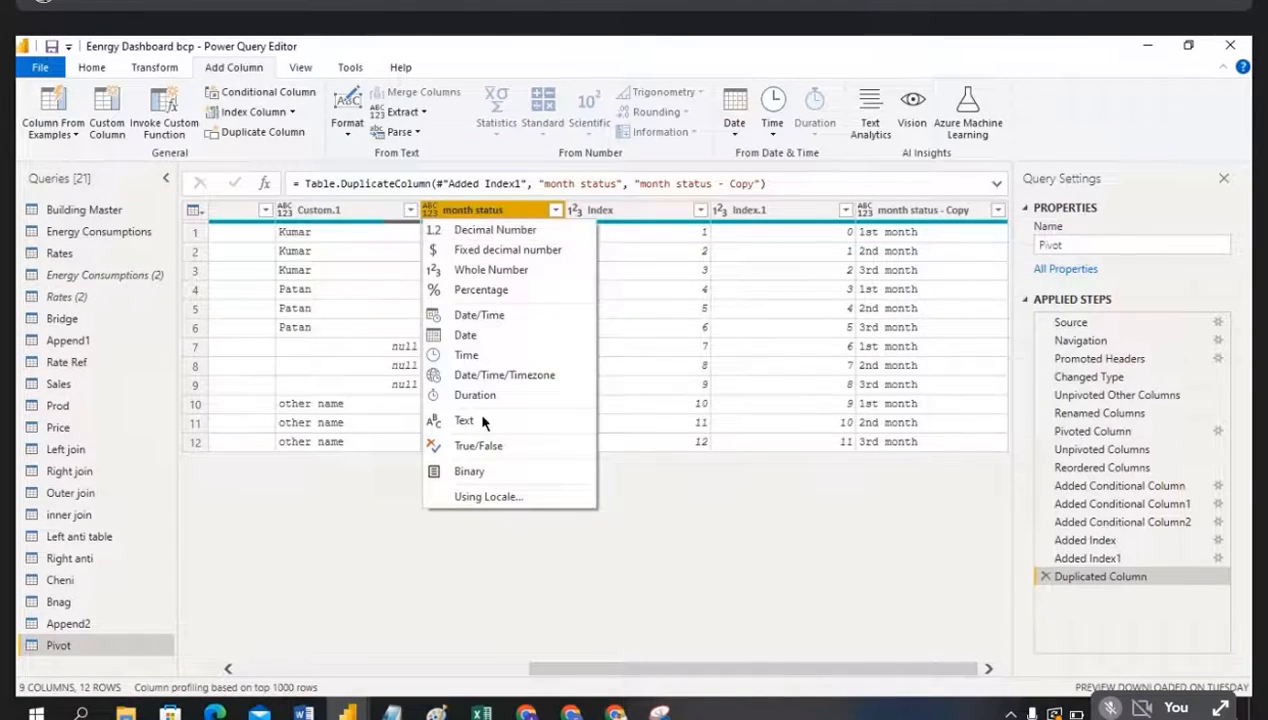
{"action": "left_click", "coordinate": [491, 204]}
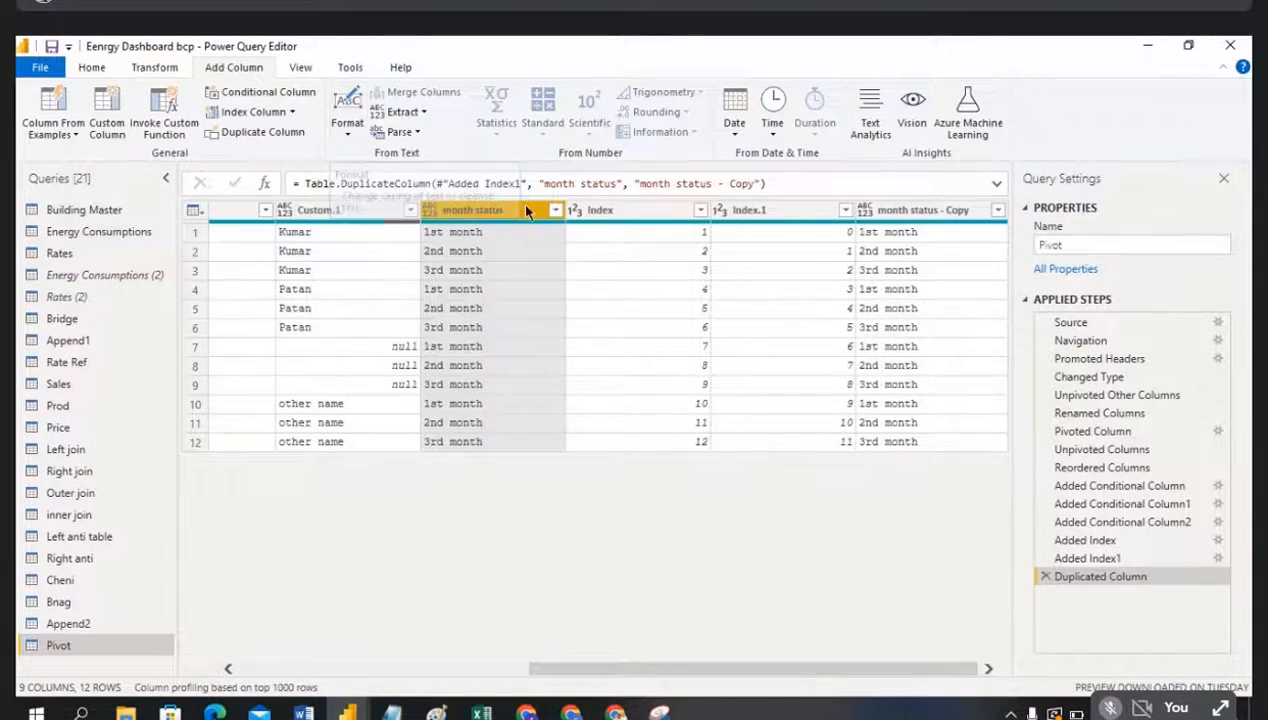
{"action": "left_click", "coordinate": [431, 214]}
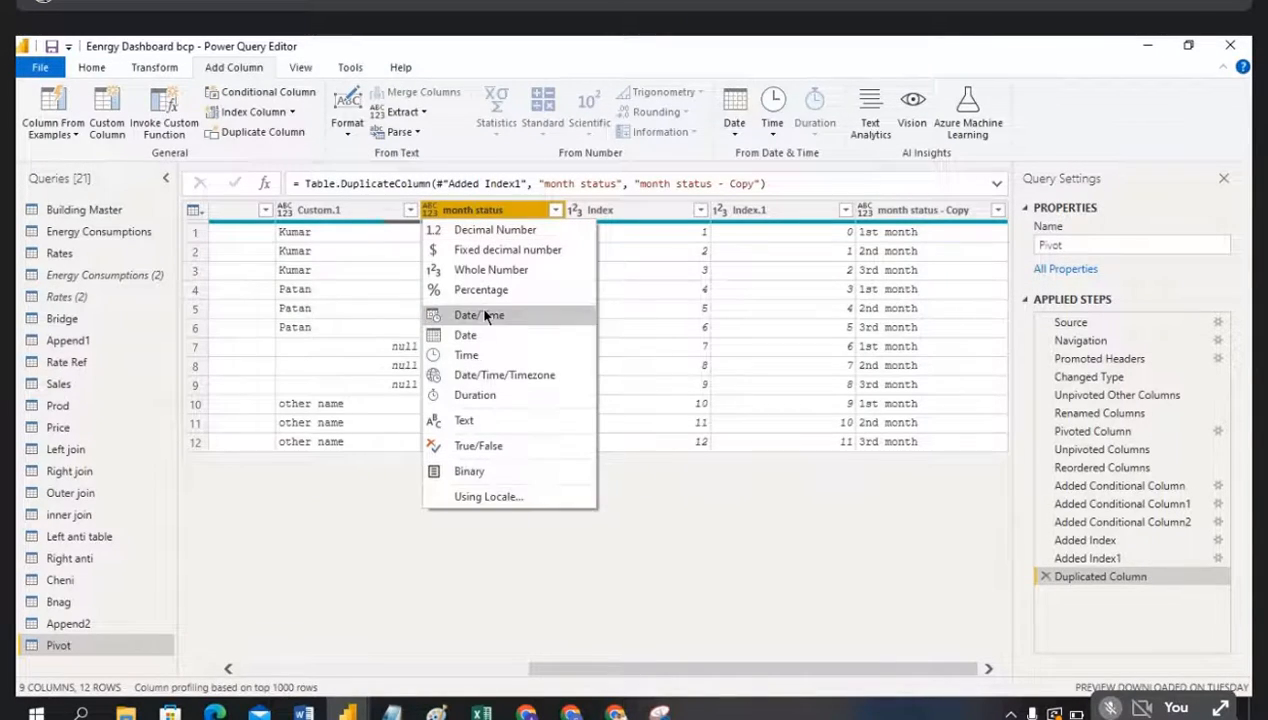
{"action": "left_click", "coordinate": [481, 214]}
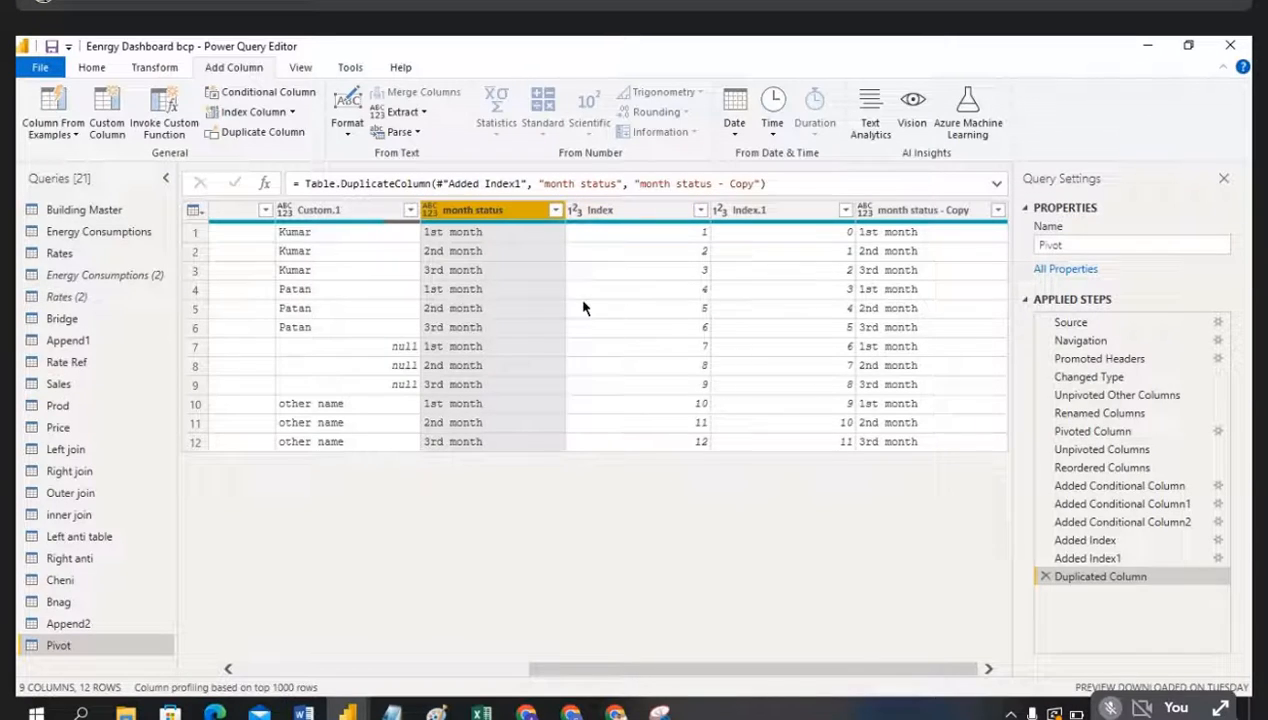
{"action": "right_click", "coordinate": [481, 214]}
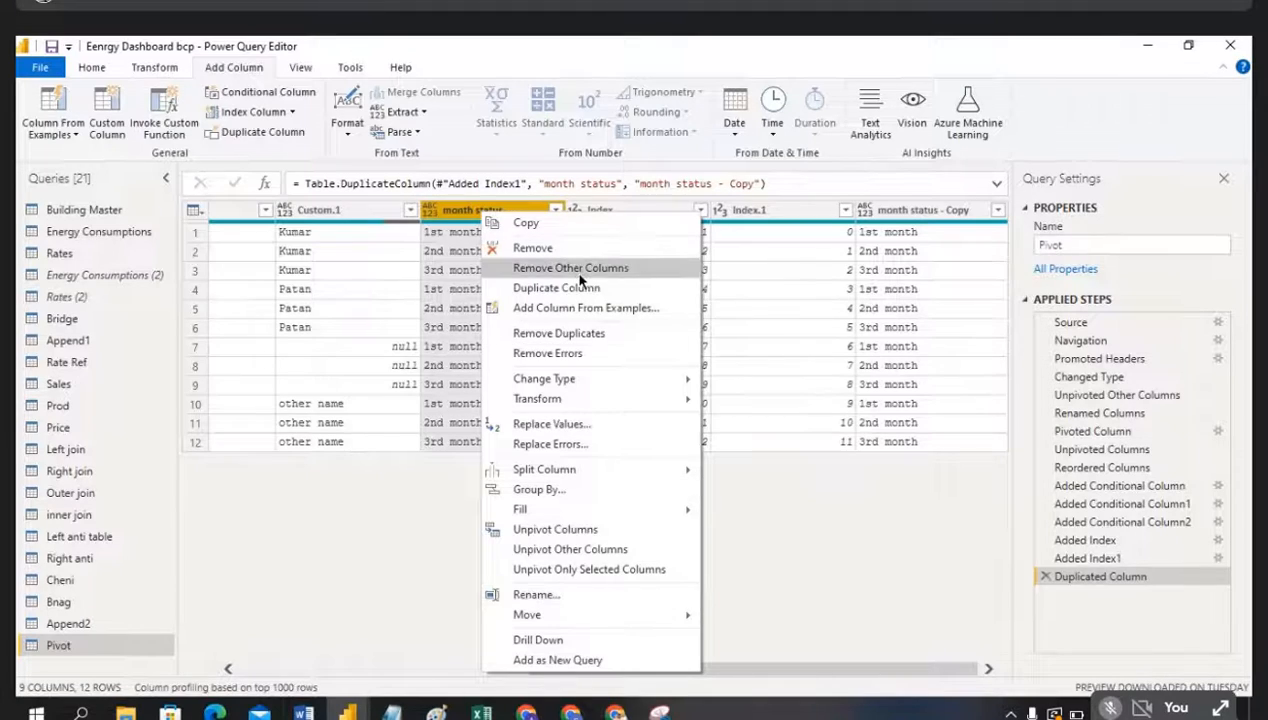
{"action": "left_click", "coordinate": [398, 558]}
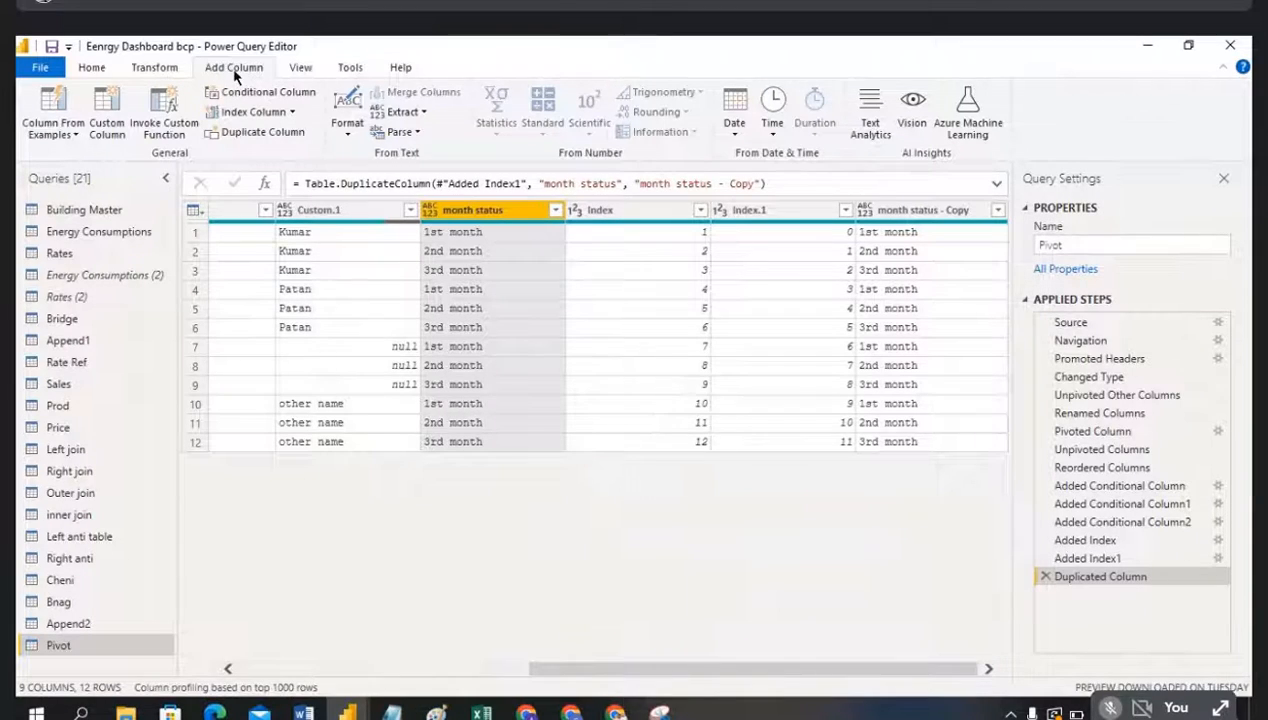
Step: Show column quality, column distribution and column profile in the Pivot query's data preview
{"action": "left_click", "coordinate": [302, 68]}
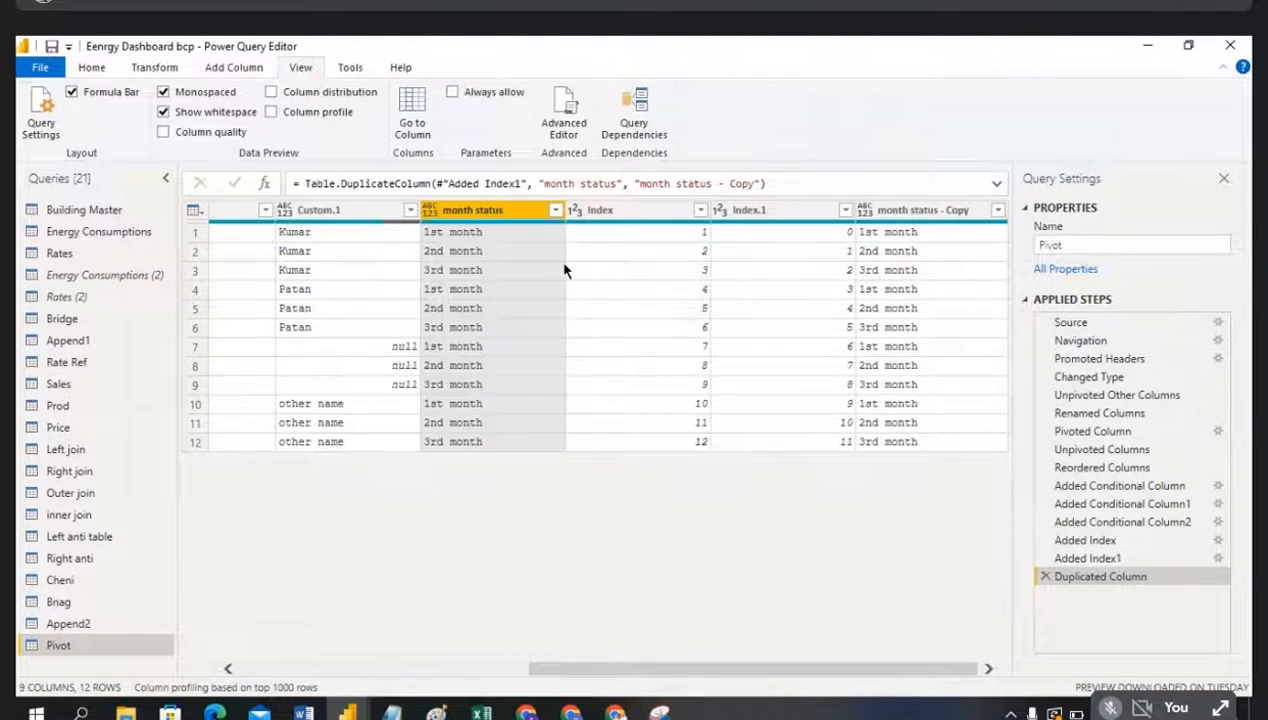
{"action": "left_click", "coordinate": [162, 132]}
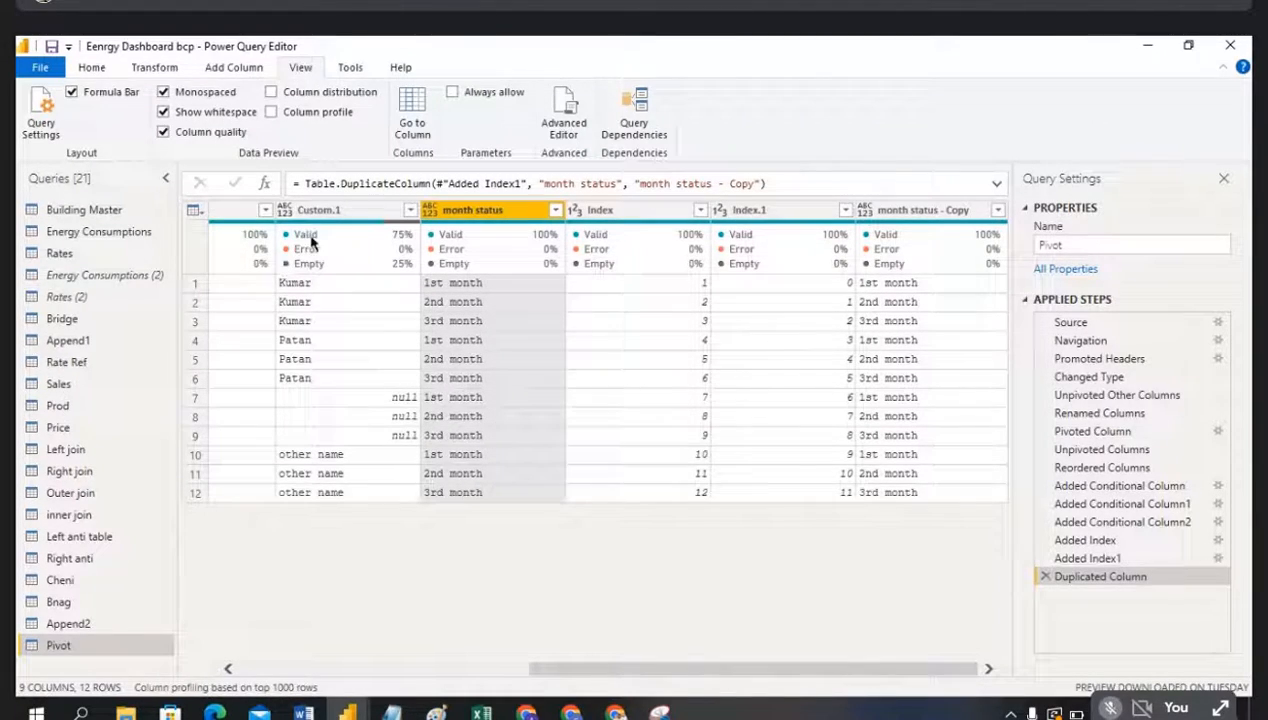
{"action": "mouse_move", "coordinate": [312, 259]}
{"action": "left_click", "coordinate": [271, 92]}
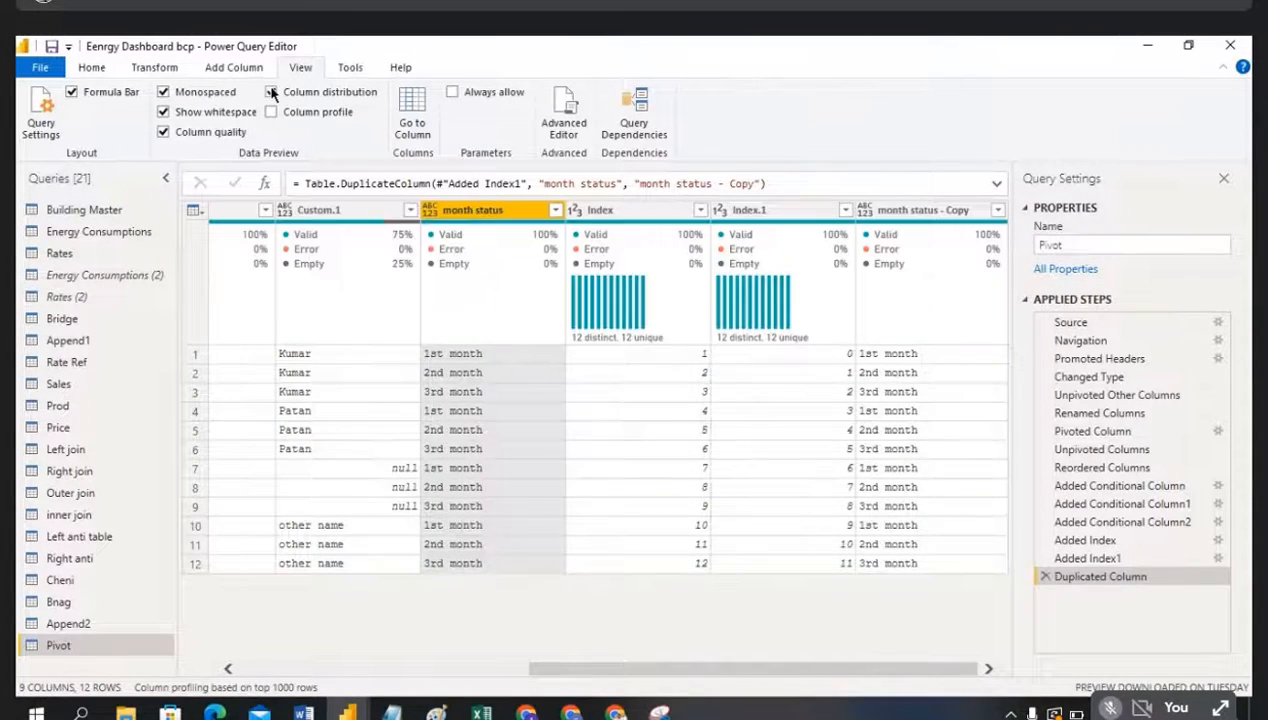
{"action": "left_click_drag", "start_coordinate": [563, 668], "coordinate": [148, 668]}
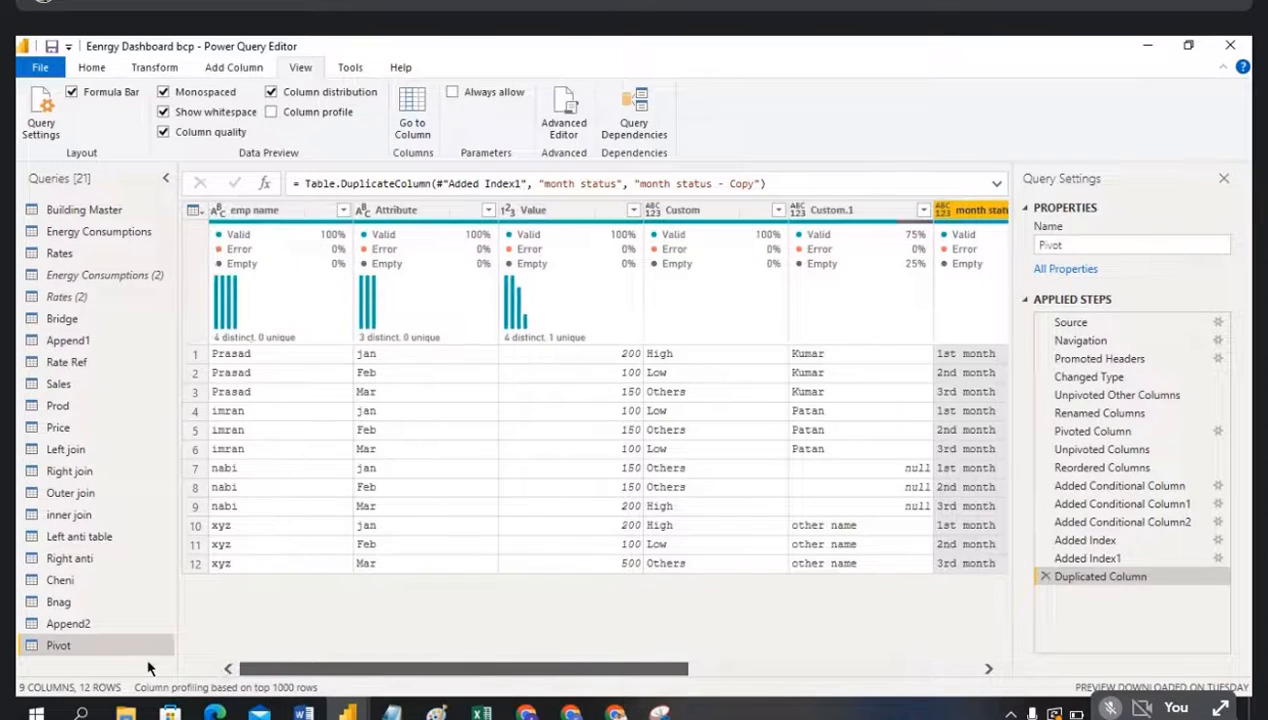
{"action": "left_click", "coordinate": [271, 112]}
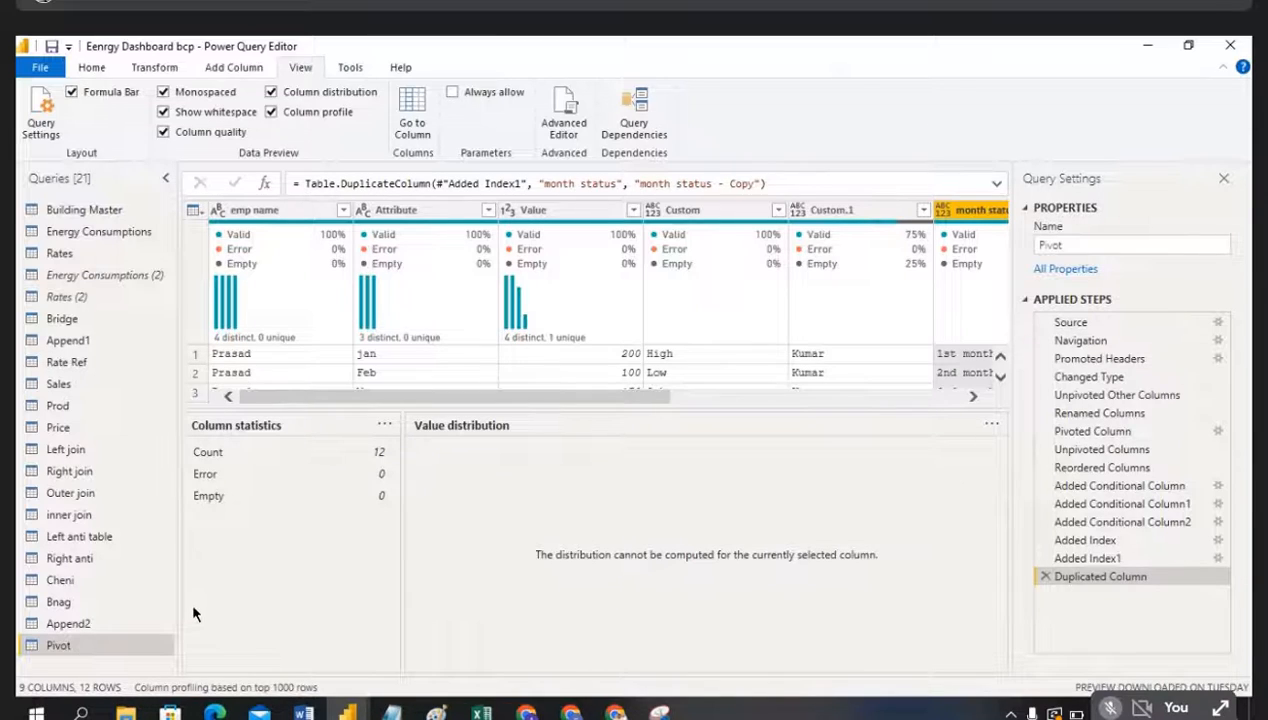
Step: Examine the column quality and distribution previews of Append2, Pivot, Append1, Bridge, Rates (2), Energy Consumptions (2) and Rate Ref
{"action": "left_click", "coordinate": [84, 627]}
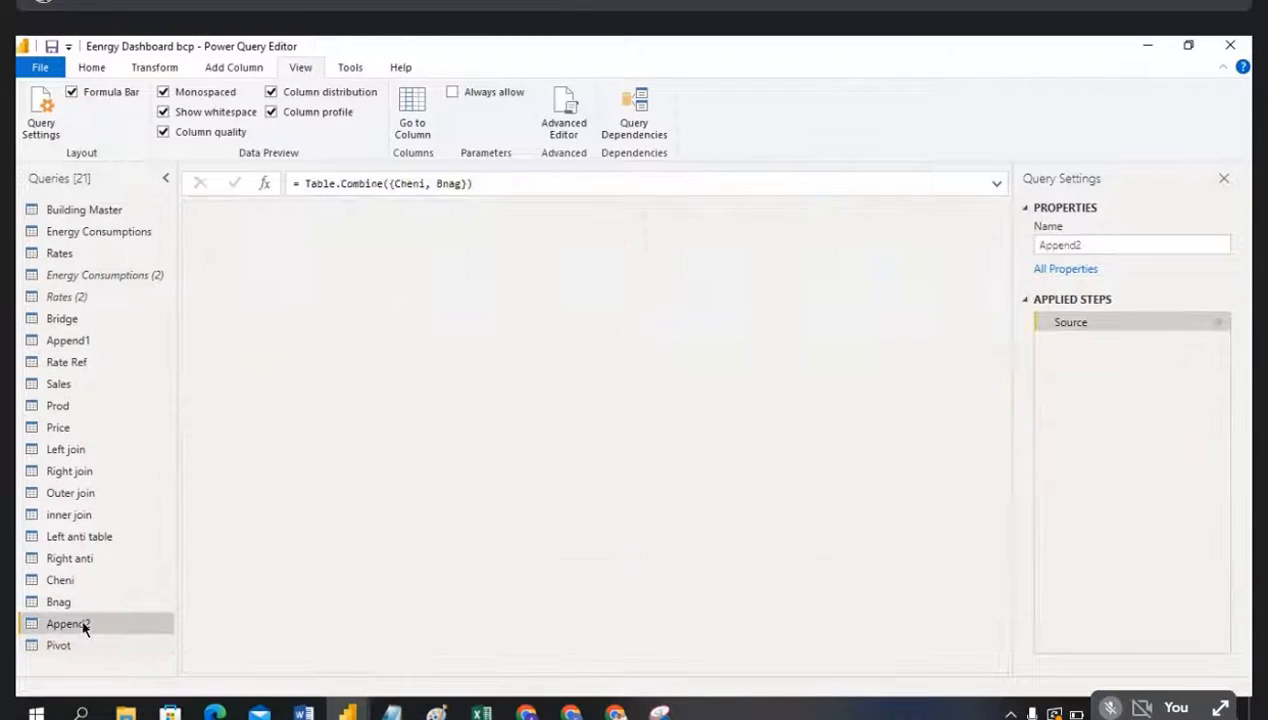
{"action": "left_click", "coordinate": [79, 646]}
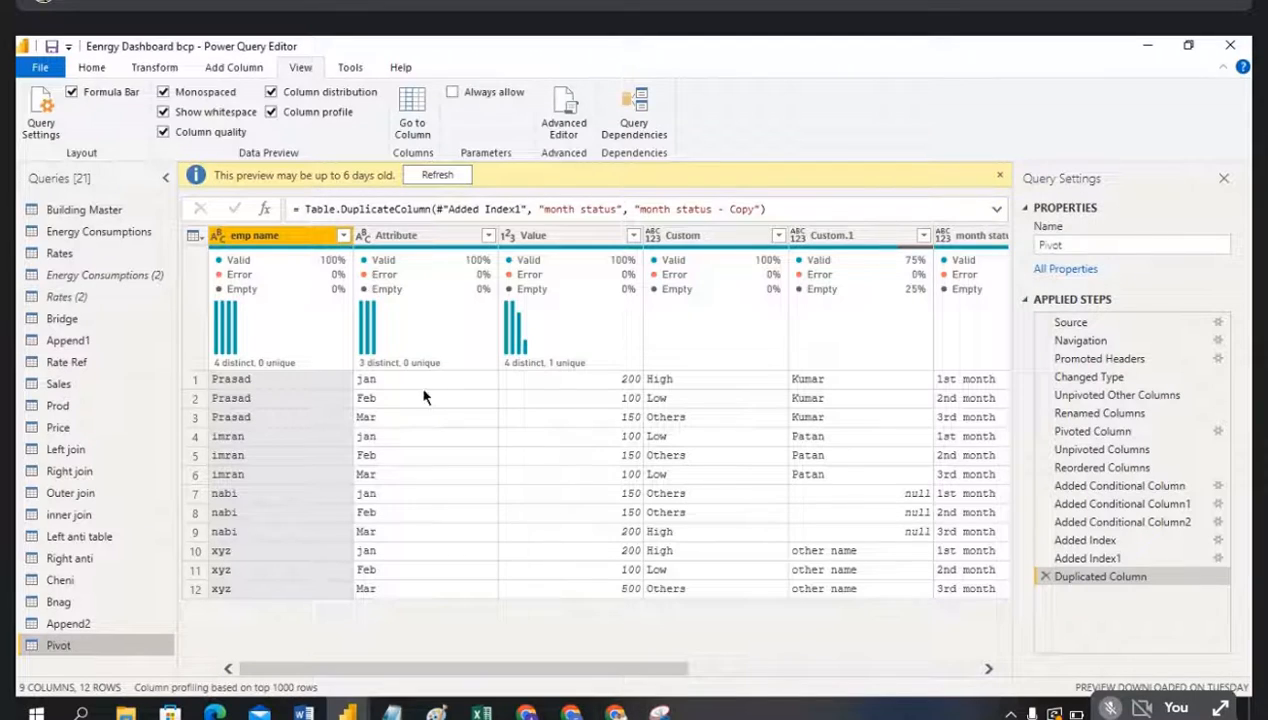
{"action": "left_click", "coordinate": [70, 341]}
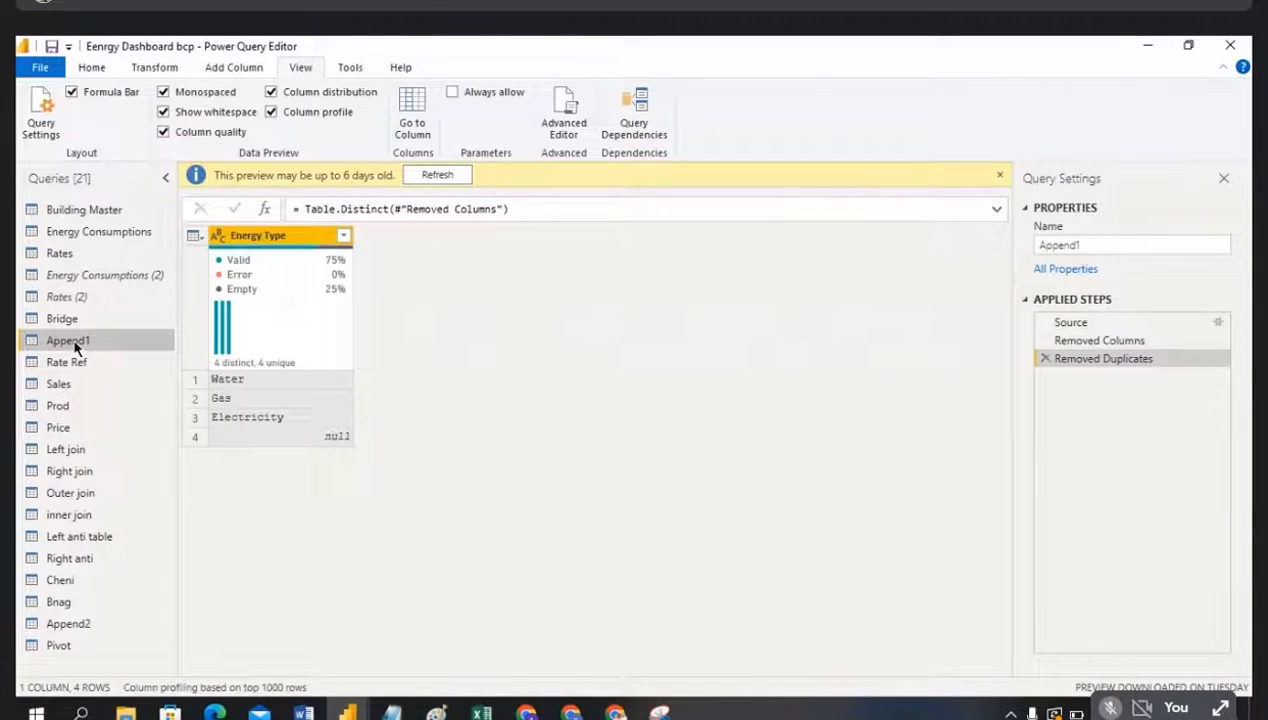
{"action": "left_click", "coordinate": [68, 320]}
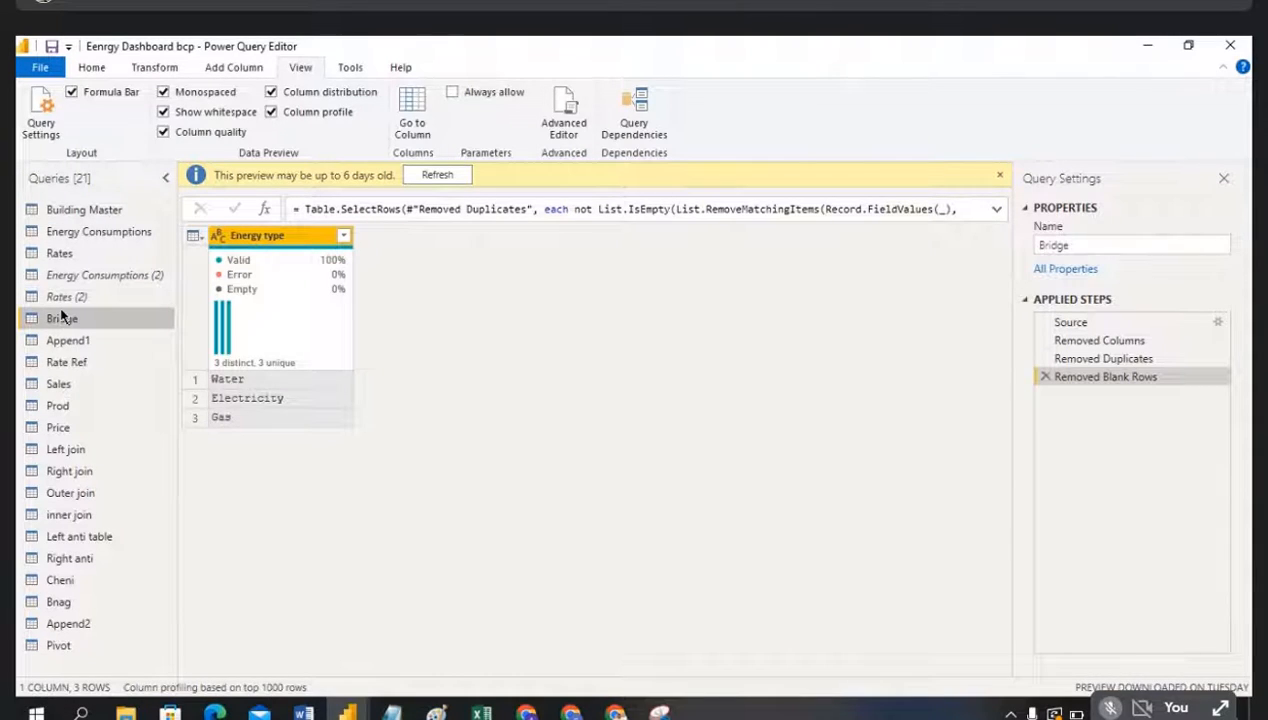
{"action": "left_click", "coordinate": [62, 299]}
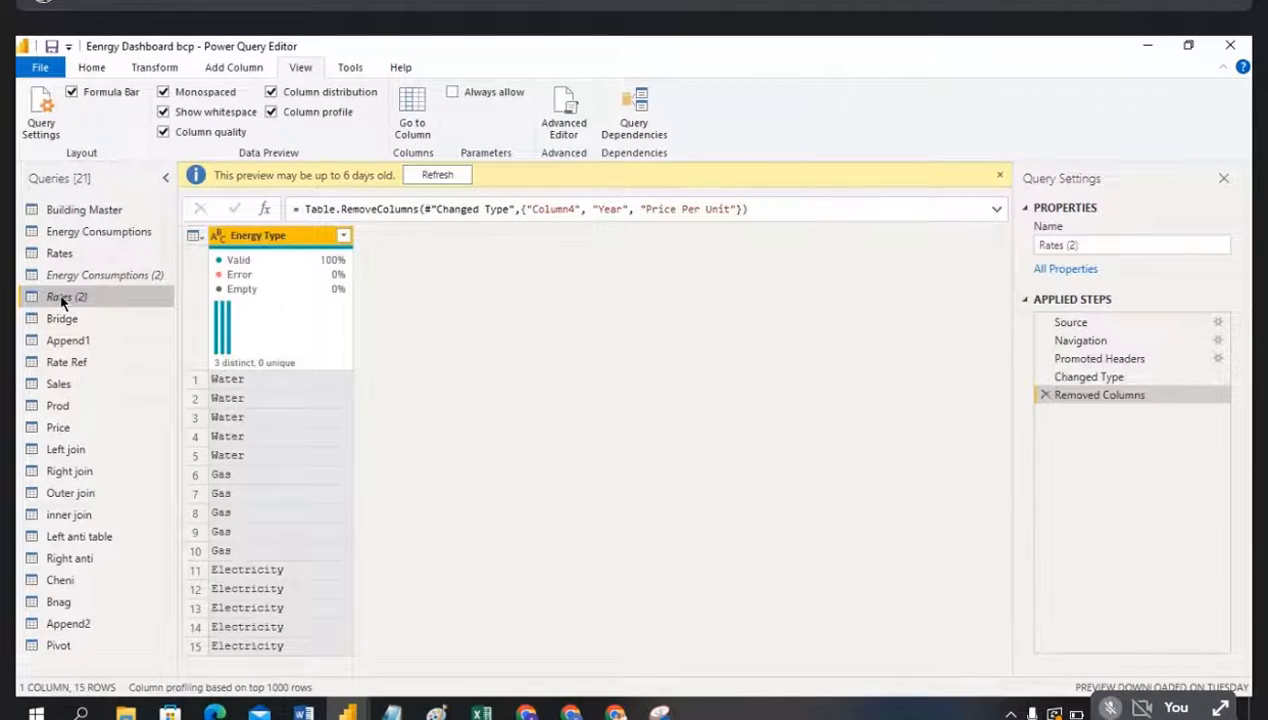
{"action": "left_click", "coordinate": [59, 276]}
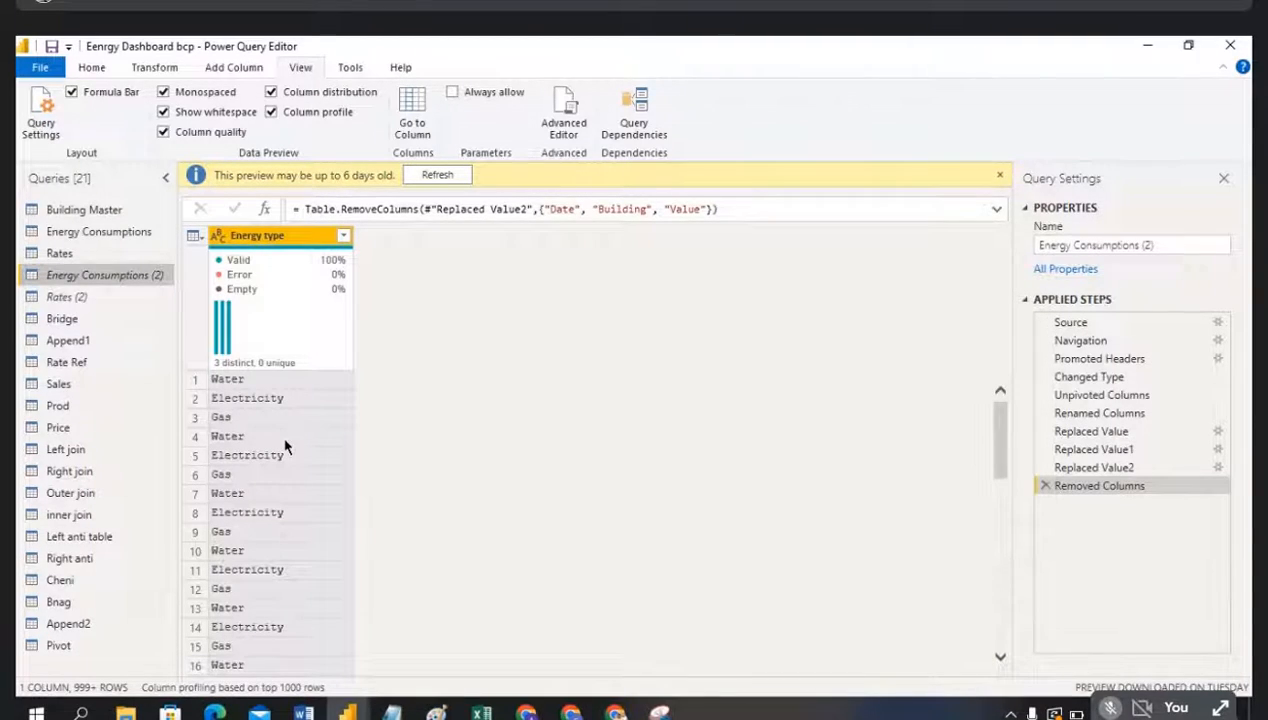
{"action": "mouse_move", "coordinate": [276, 364]}
{"action": "mouse_move", "coordinate": [298, 308]}
{"action": "mouse_move", "coordinate": [268, 322]}
{"action": "mouse_move", "coordinate": [234, 264]}
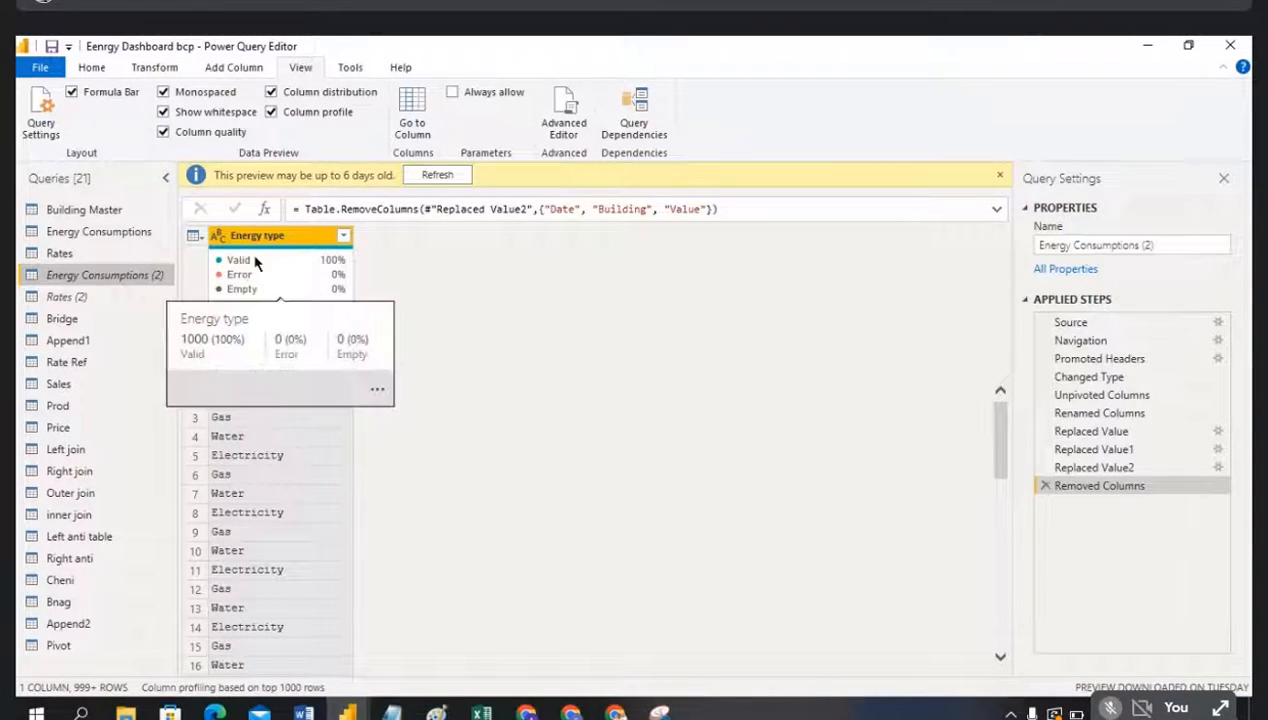
{"action": "left_click", "coordinate": [74, 366]}
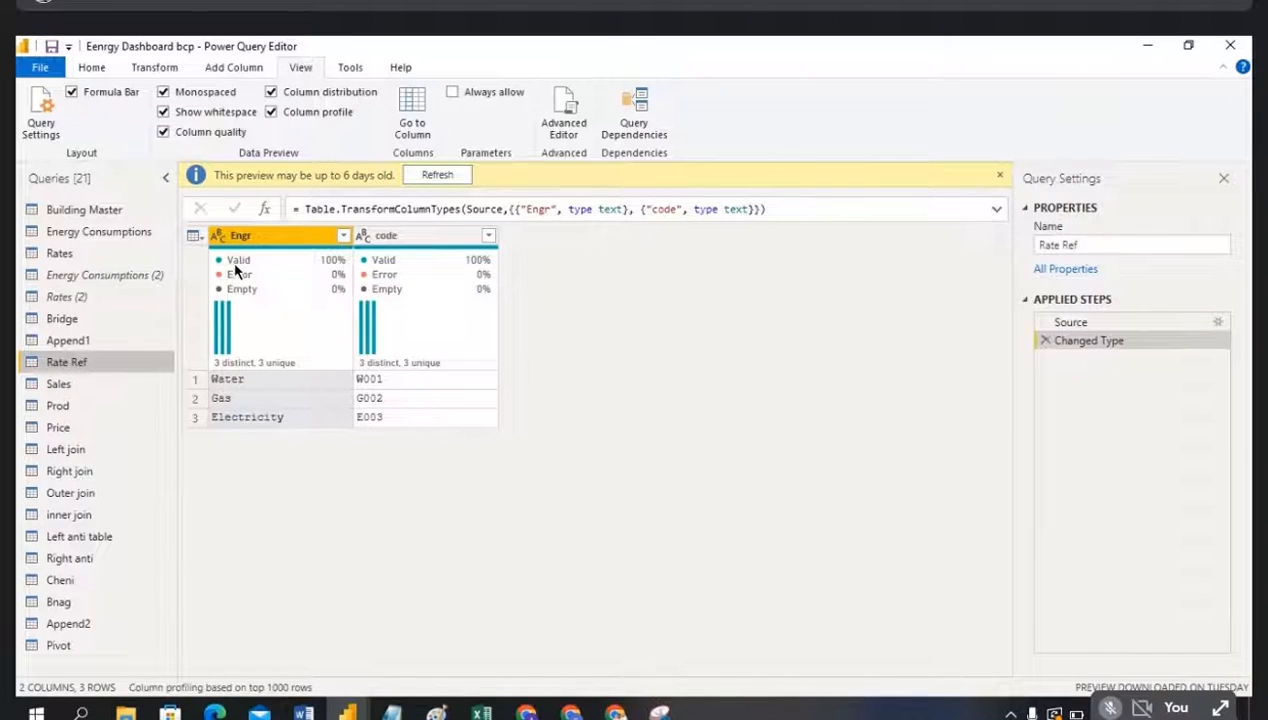
{"action": "mouse_move", "coordinate": [247, 280]}
Step: Hide column profile, column distribution and column quality from the data preview
{"action": "left_click", "coordinate": [271, 112]}
{"action": "left_click", "coordinate": [272, 92]}
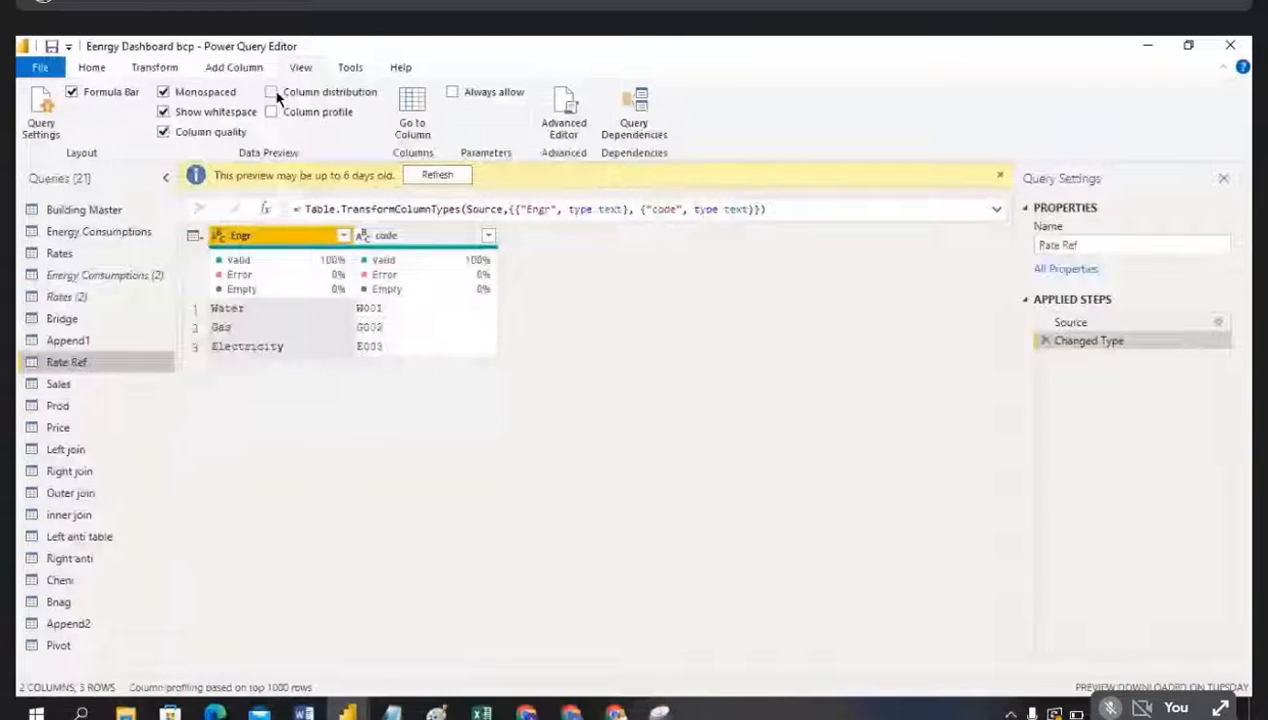
{"action": "left_click", "coordinate": [163, 131]}
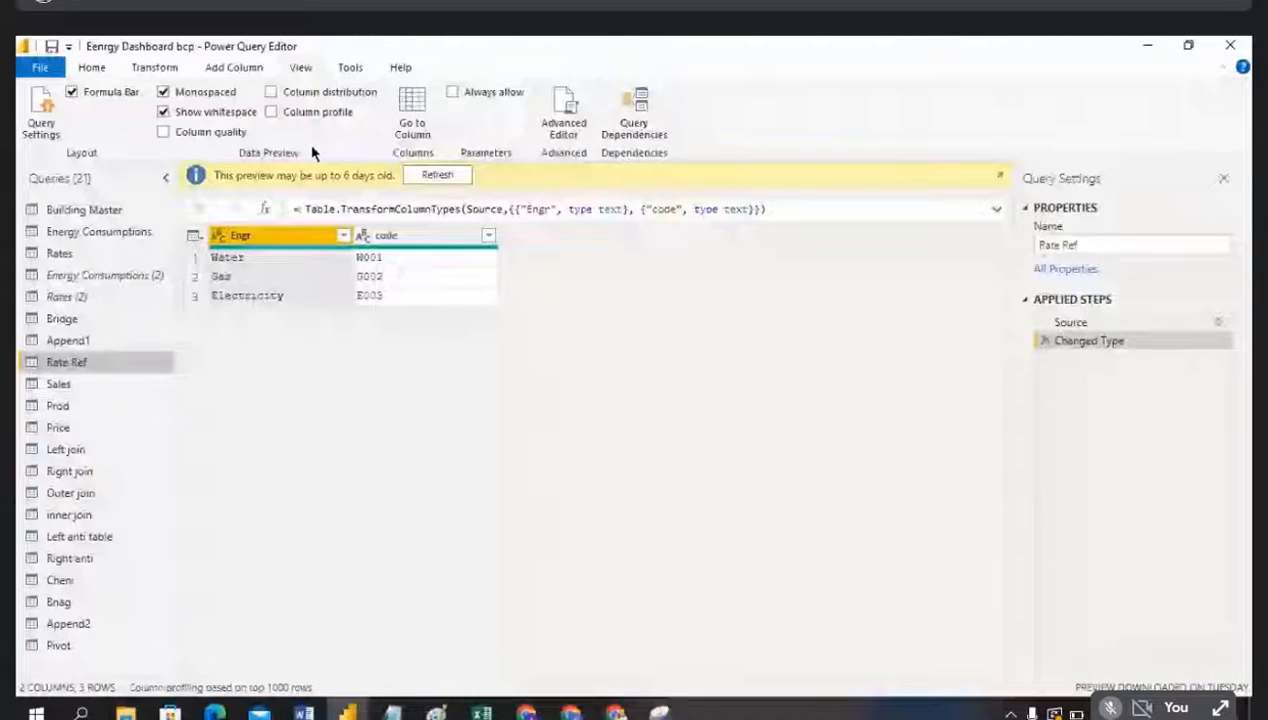
Step: Try twice to start session diagnostics, declining to restrict them to the Query Editor
{"action": "left_click", "coordinate": [350, 68]}
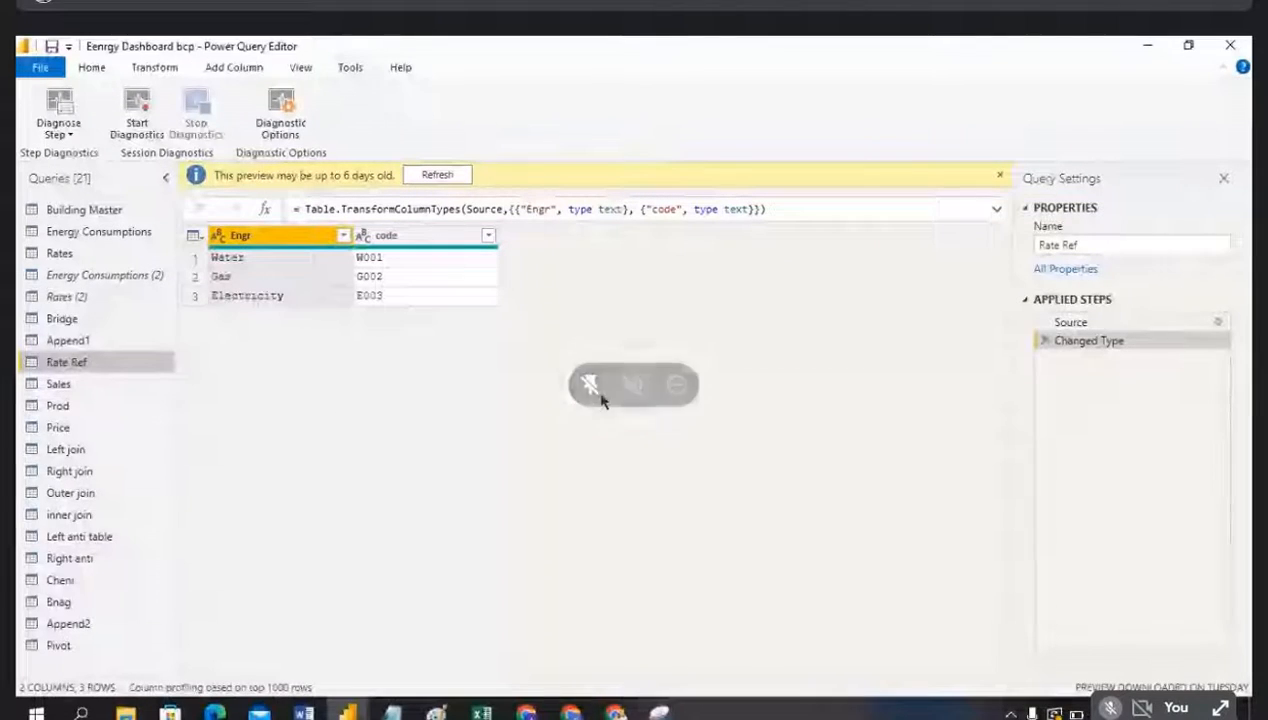
{"action": "left_click", "coordinate": [146, 106]}
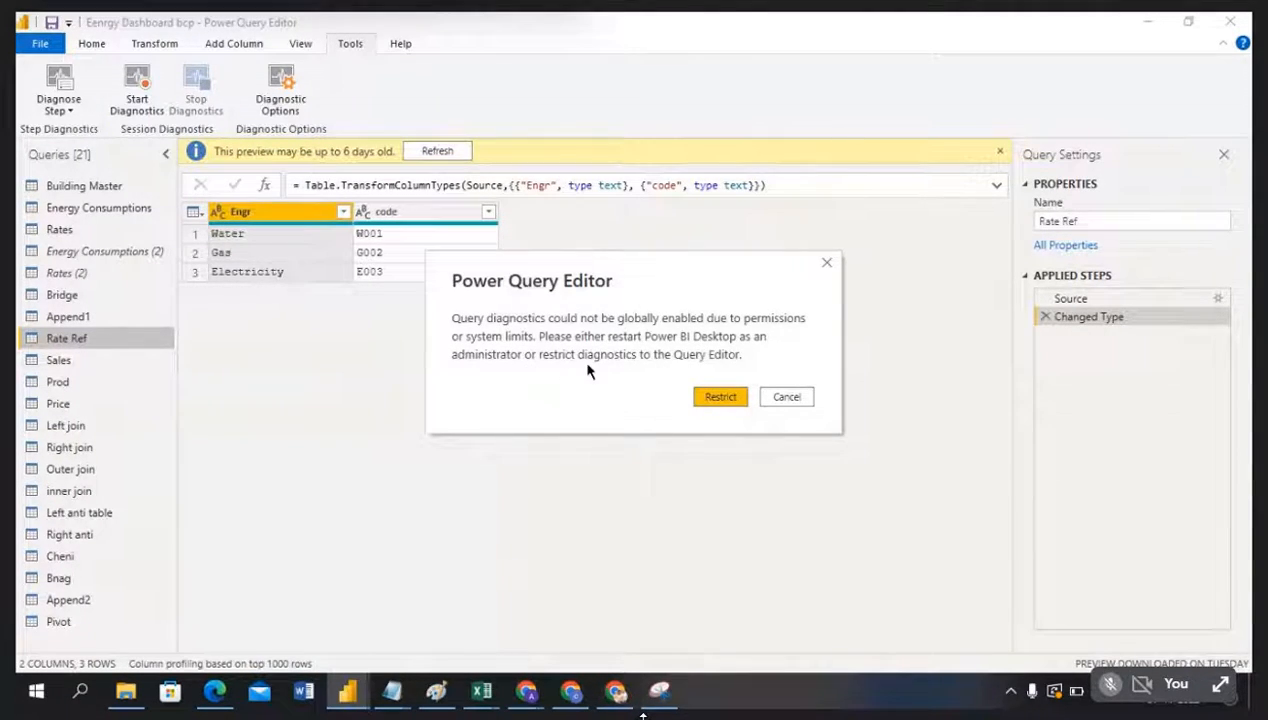
{"action": "left_click", "coordinate": [780, 397]}
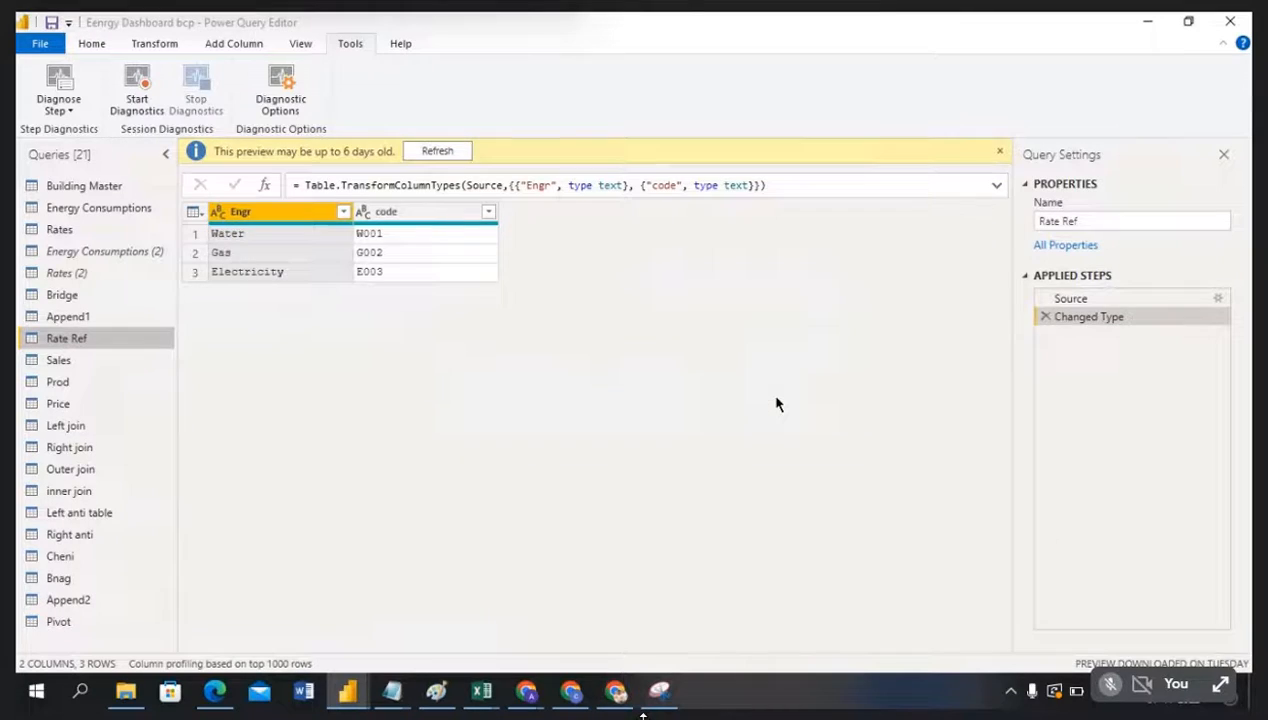
{"action": "left_click", "coordinate": [132, 104]}
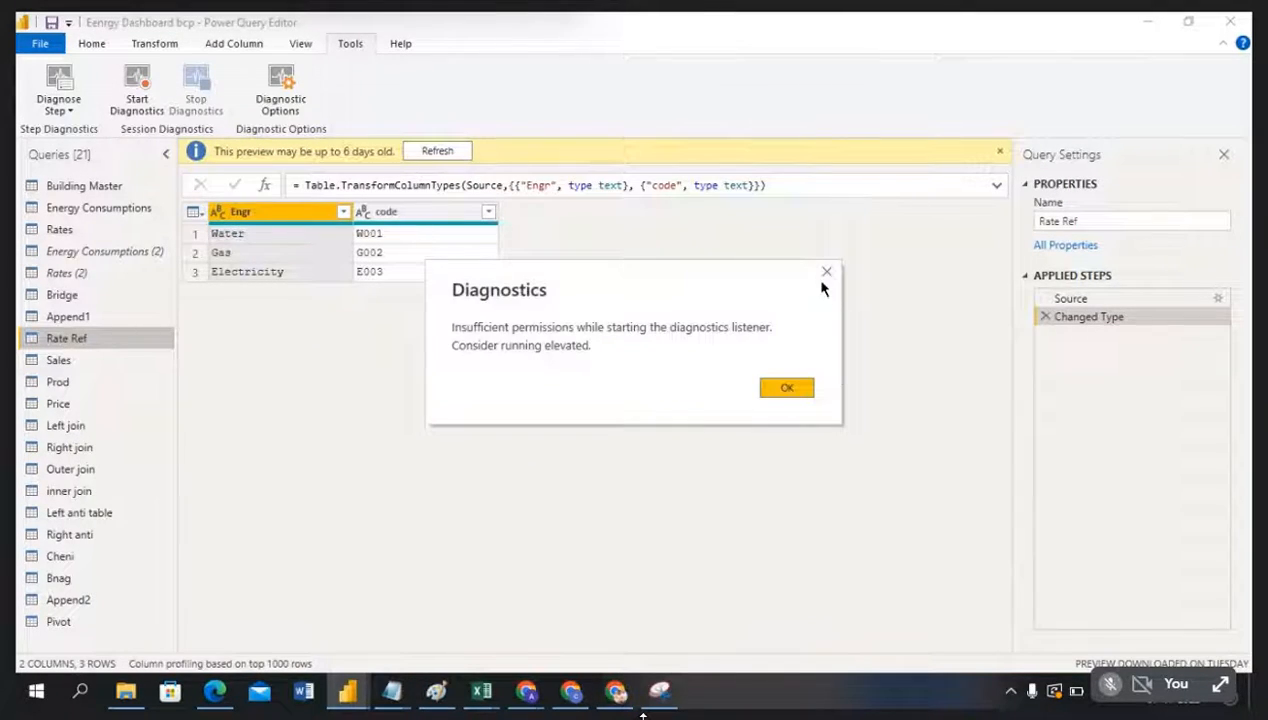
{"action": "left_click", "coordinate": [826, 273]}
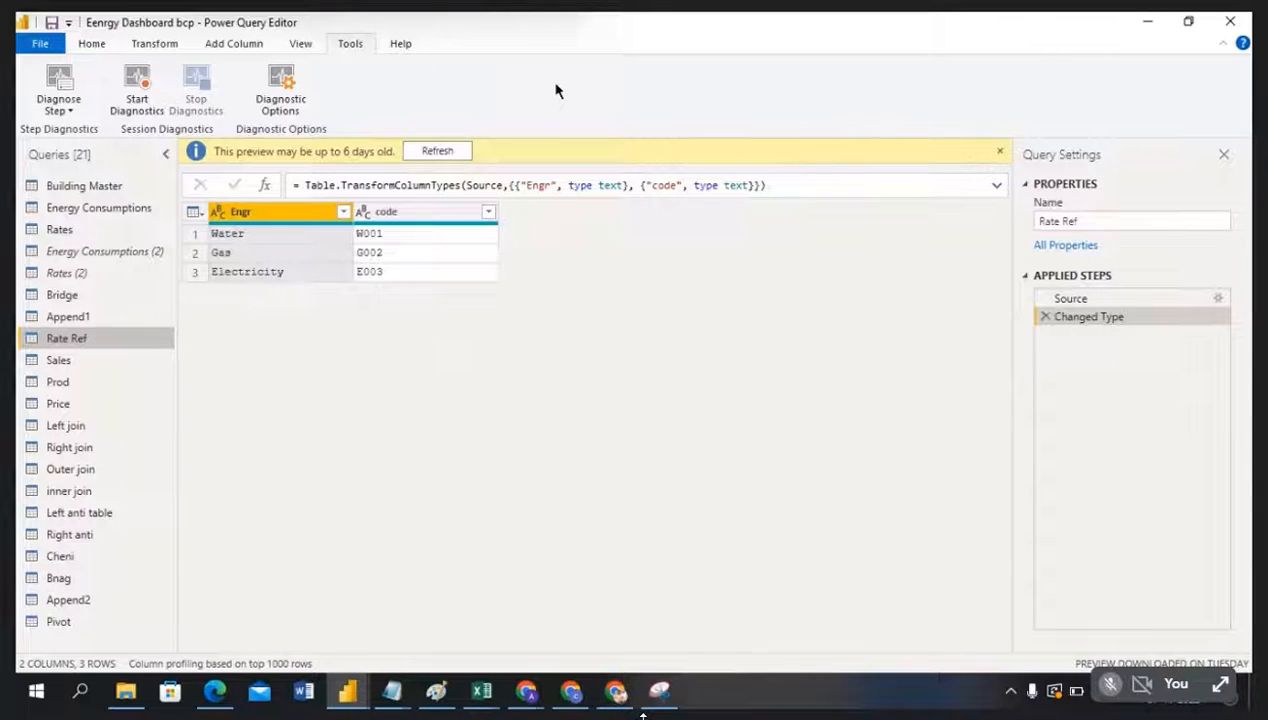
{"action": "left_click", "coordinate": [92, 47]}
{"action": "left_click", "coordinate": [160, 46]}
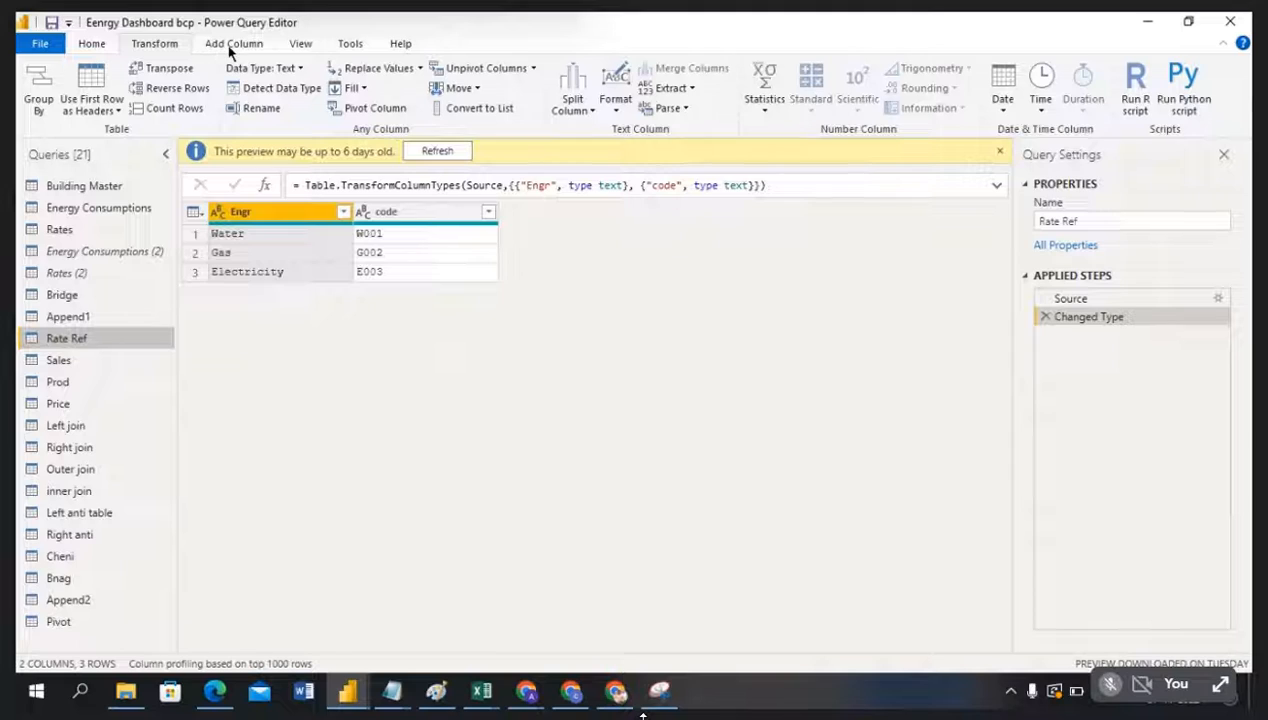
{"action": "left_click", "coordinate": [232, 45]}
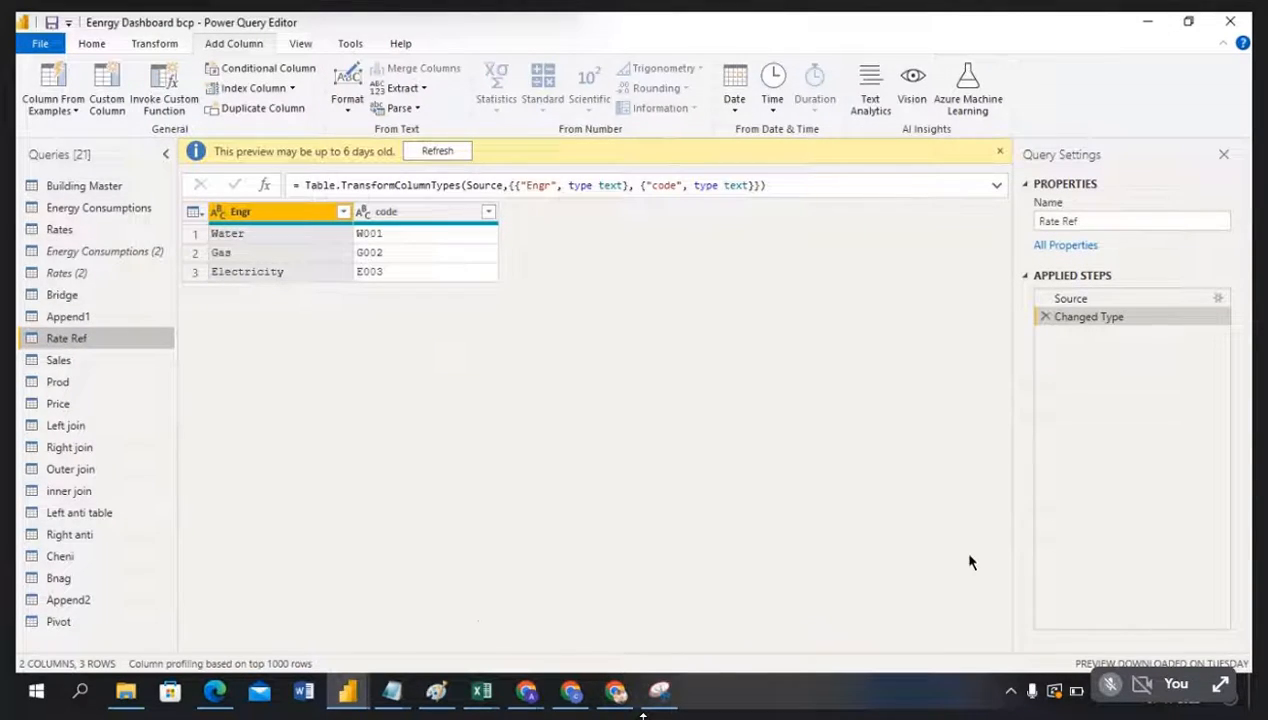
{"action": "left_click", "coordinate": [92, 44]}
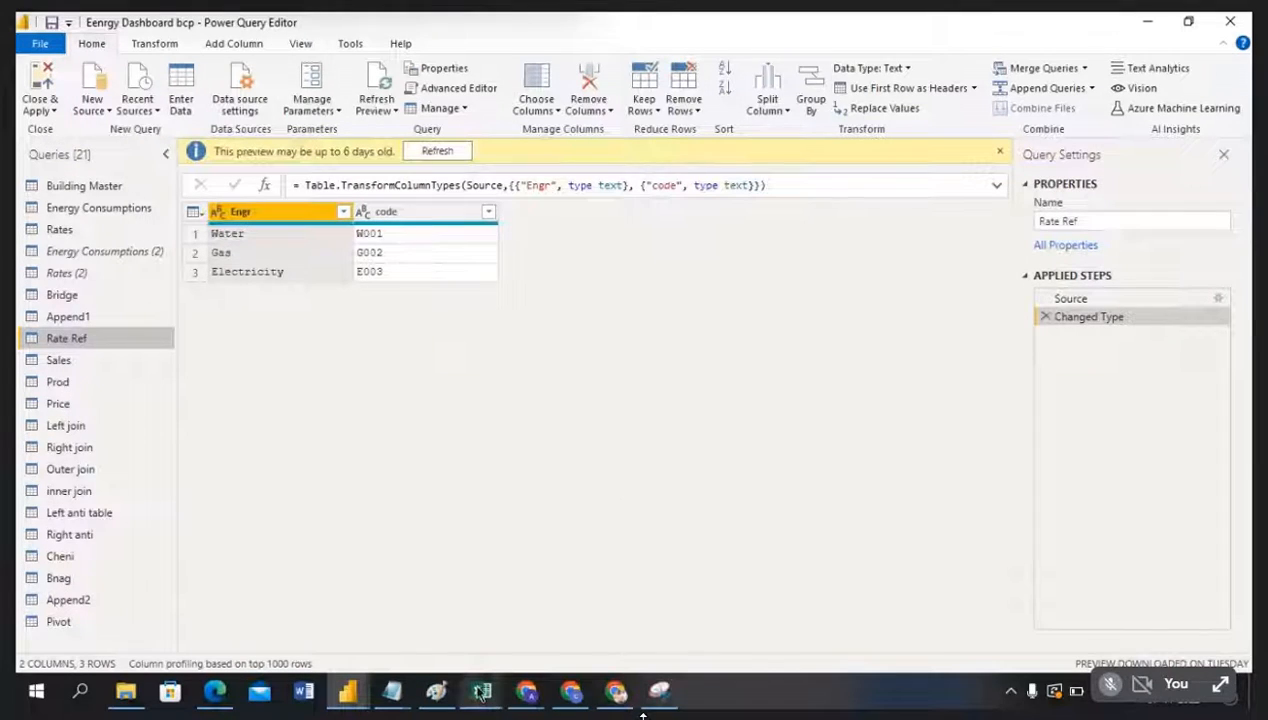
Step: Switch to the Google Meet call window in Chrome
{"action": "mouse_move", "coordinate": [481, 692]}
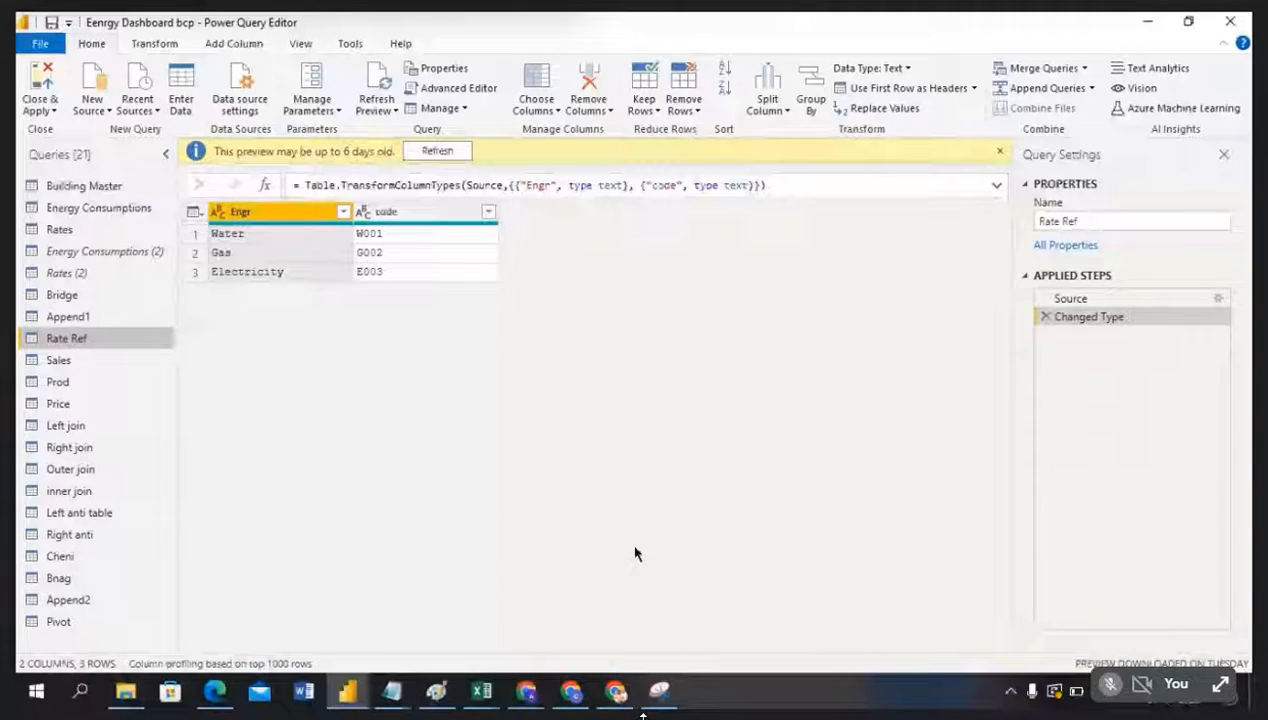
{"action": "mouse_move", "coordinate": [608, 698]}
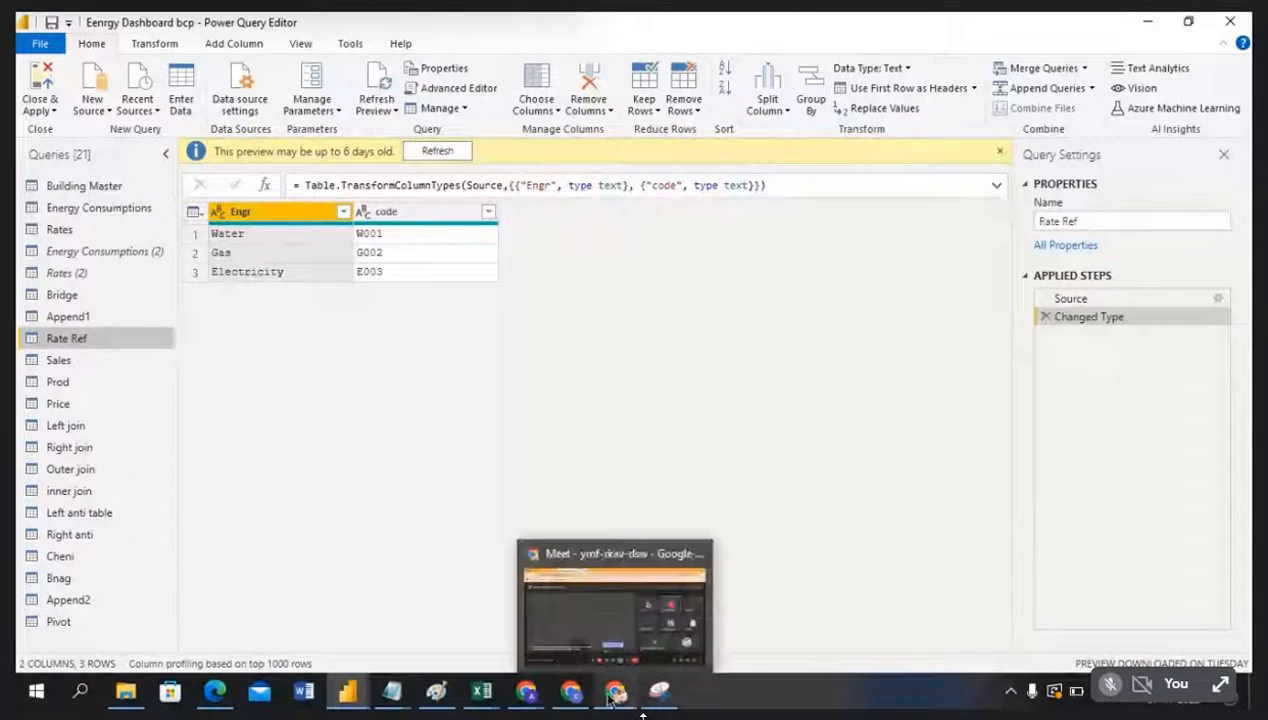
{"action": "left_click", "coordinate": [612, 600]}
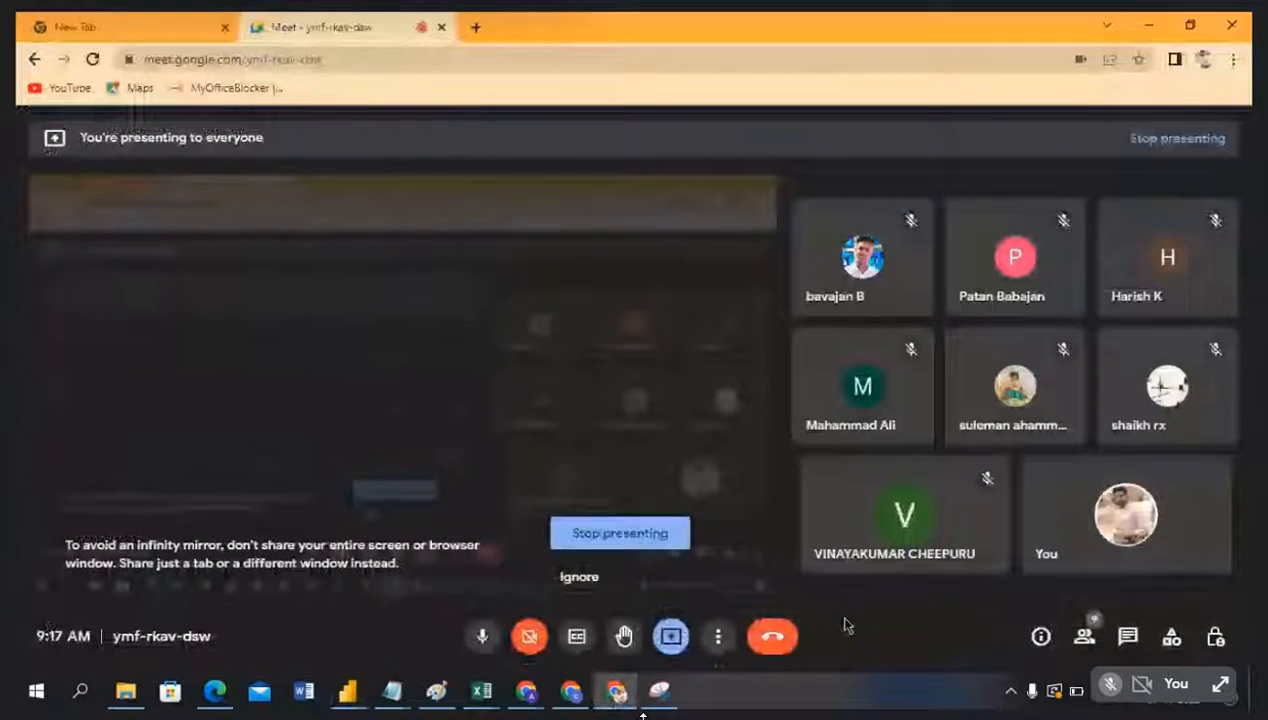